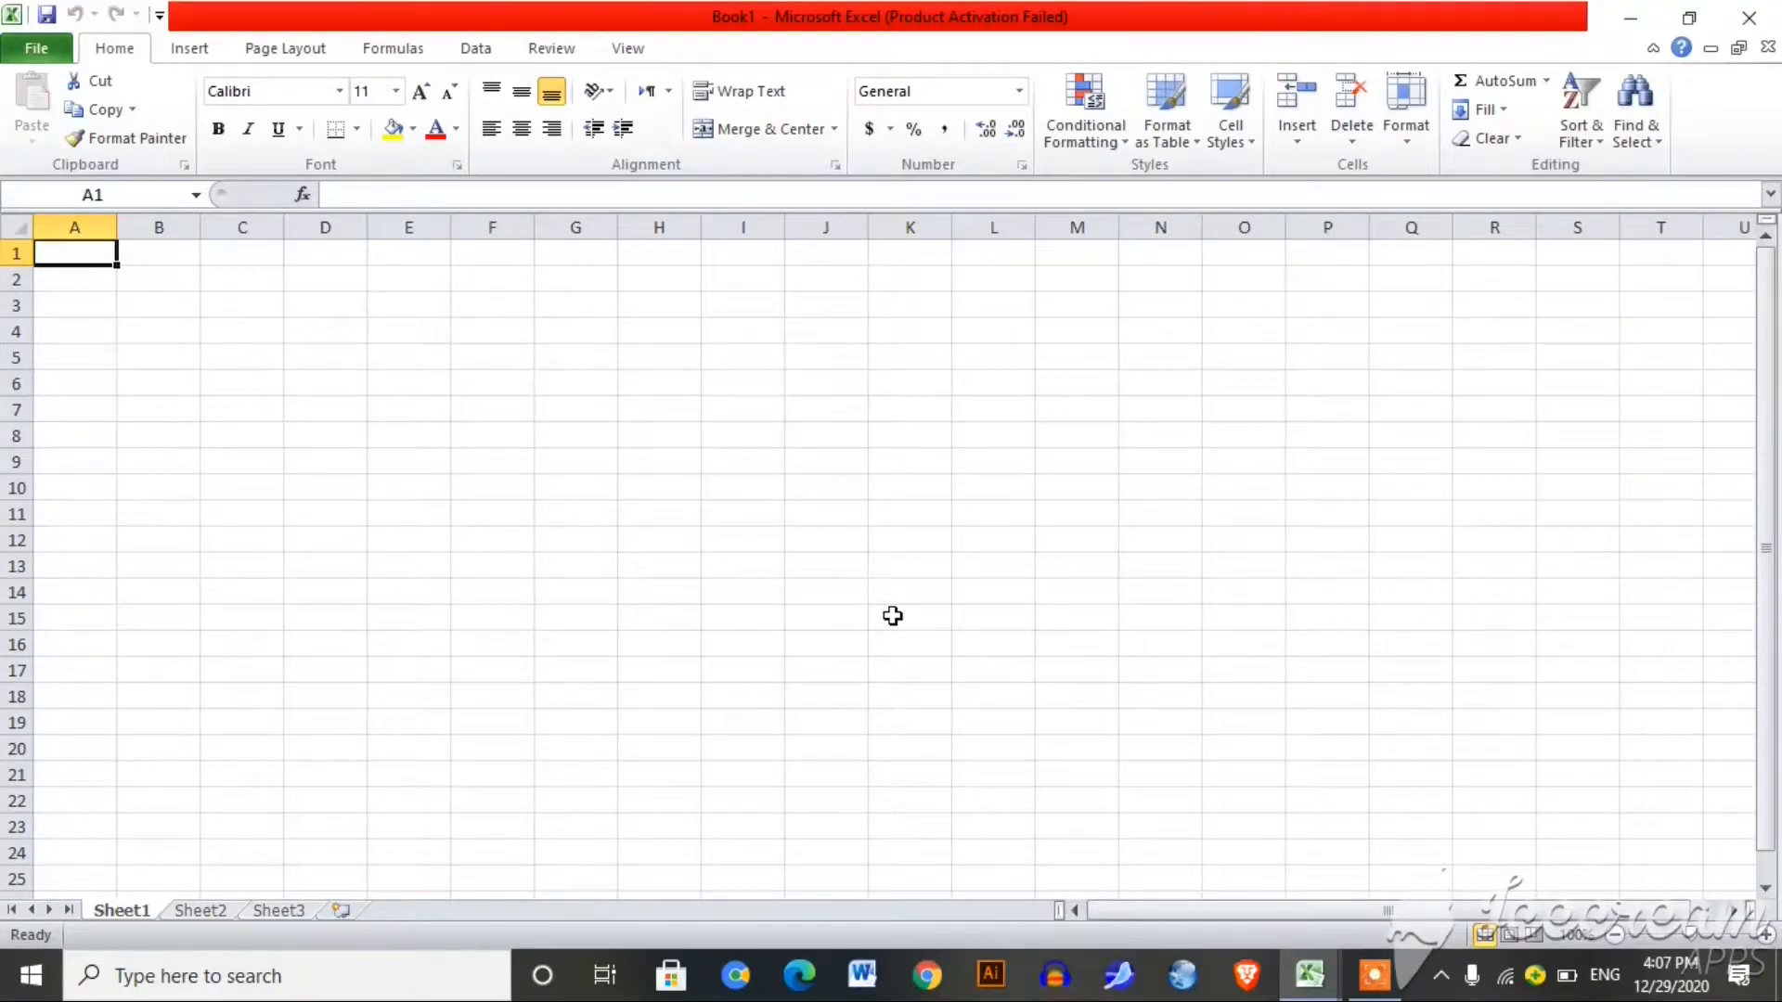
Step: Enter 23, 23, 23, 44, 55, 55, 44, 33, 33 and 3344 down column A from A1
text(23)
key(Return)
text(23)
key(Return)
text(23)
key(Return)
text(44)
key(Return)
text(55)
key(Return)
text(55)
key(Return)
text(44)
key(Return)
text(33)
key(Return)
text(33)
key(Return)
text(3344)
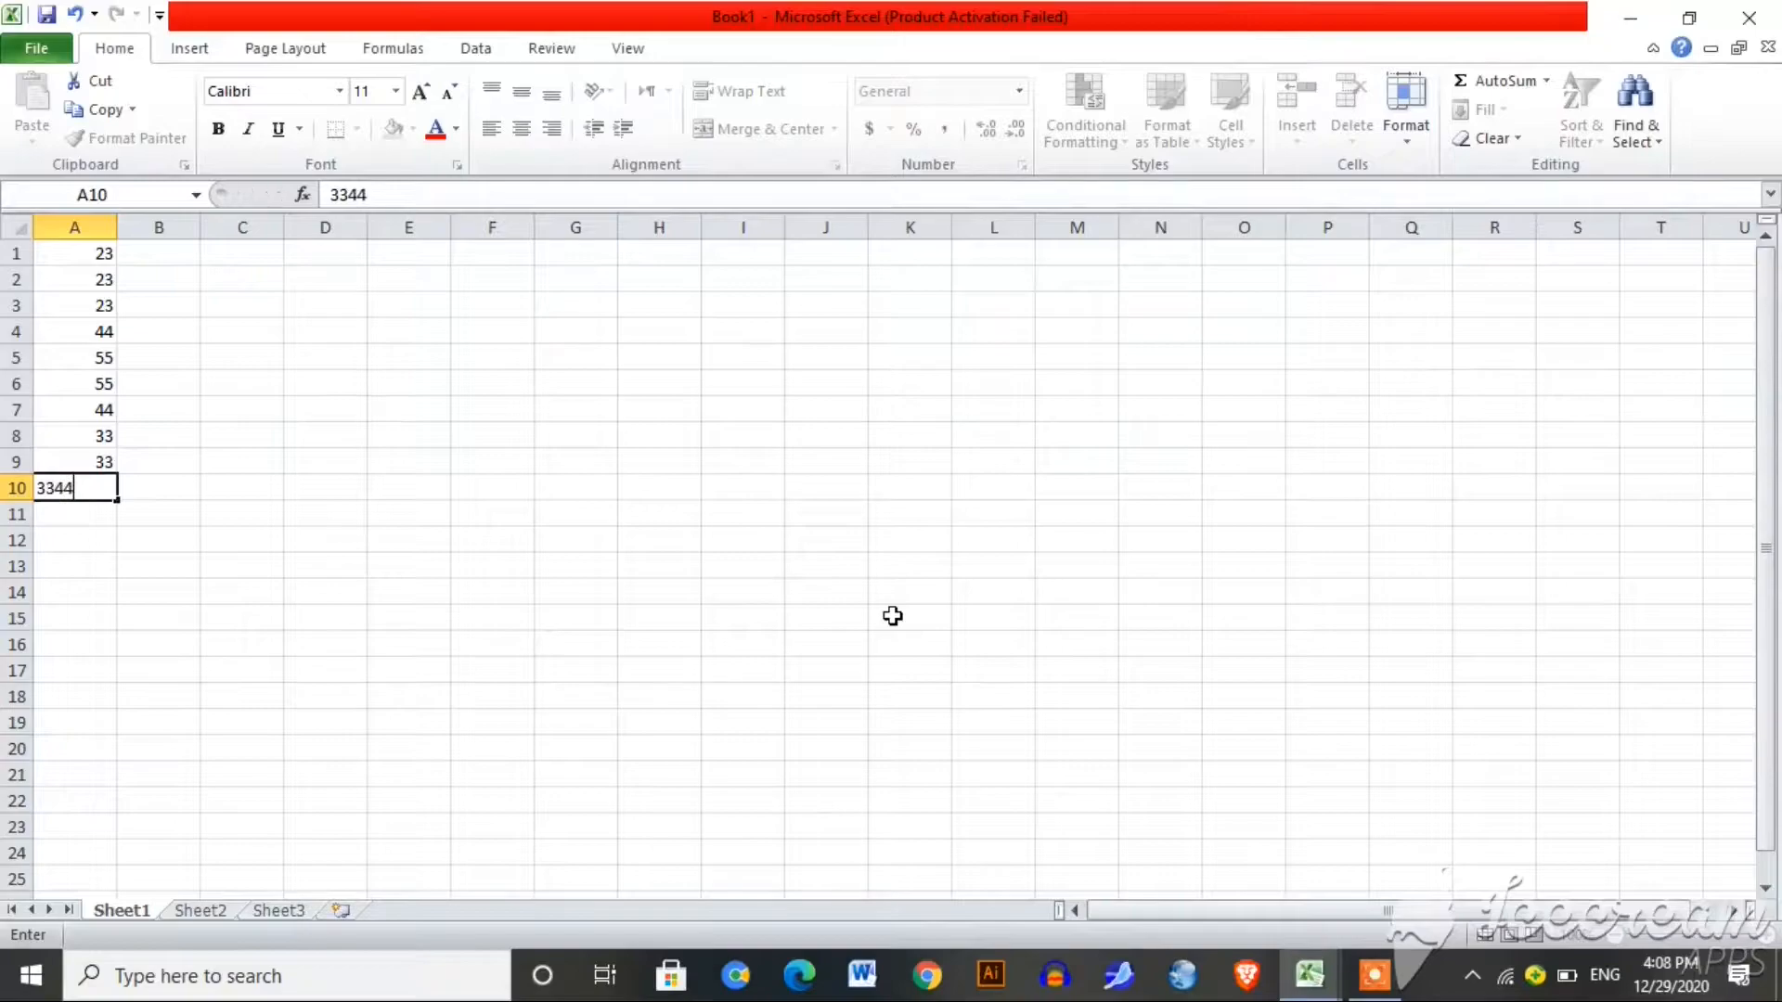
key(Return)
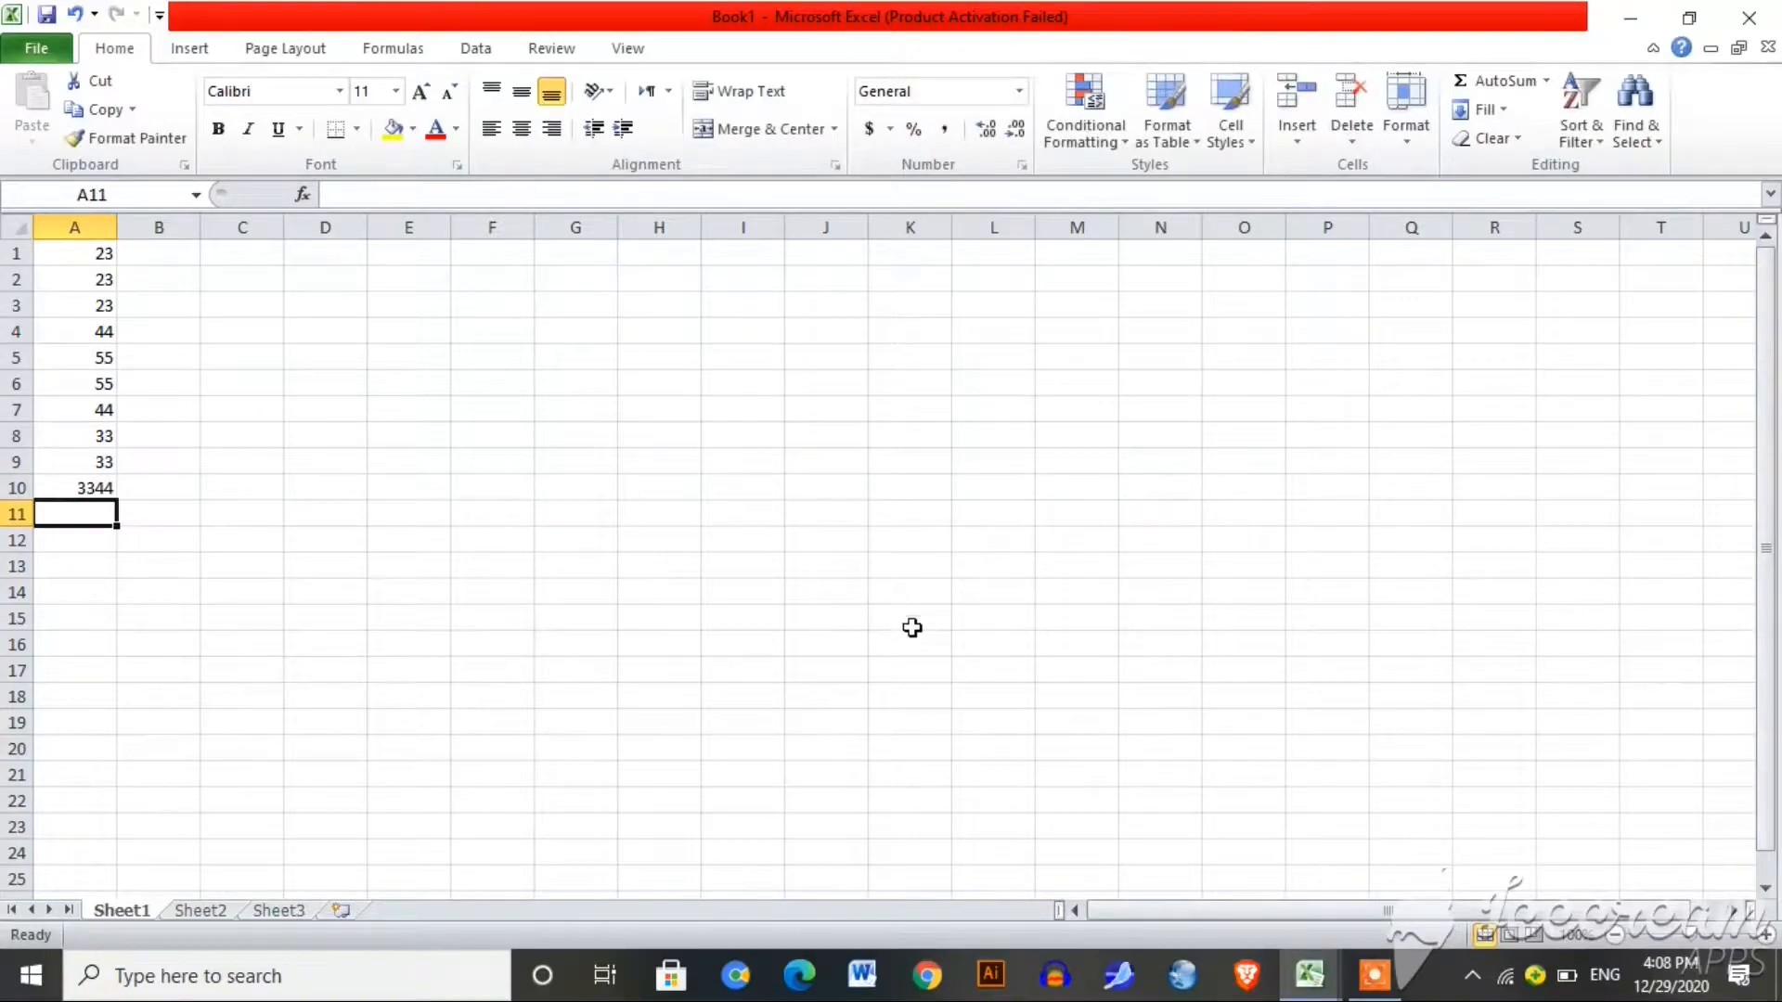
click(759, 697)
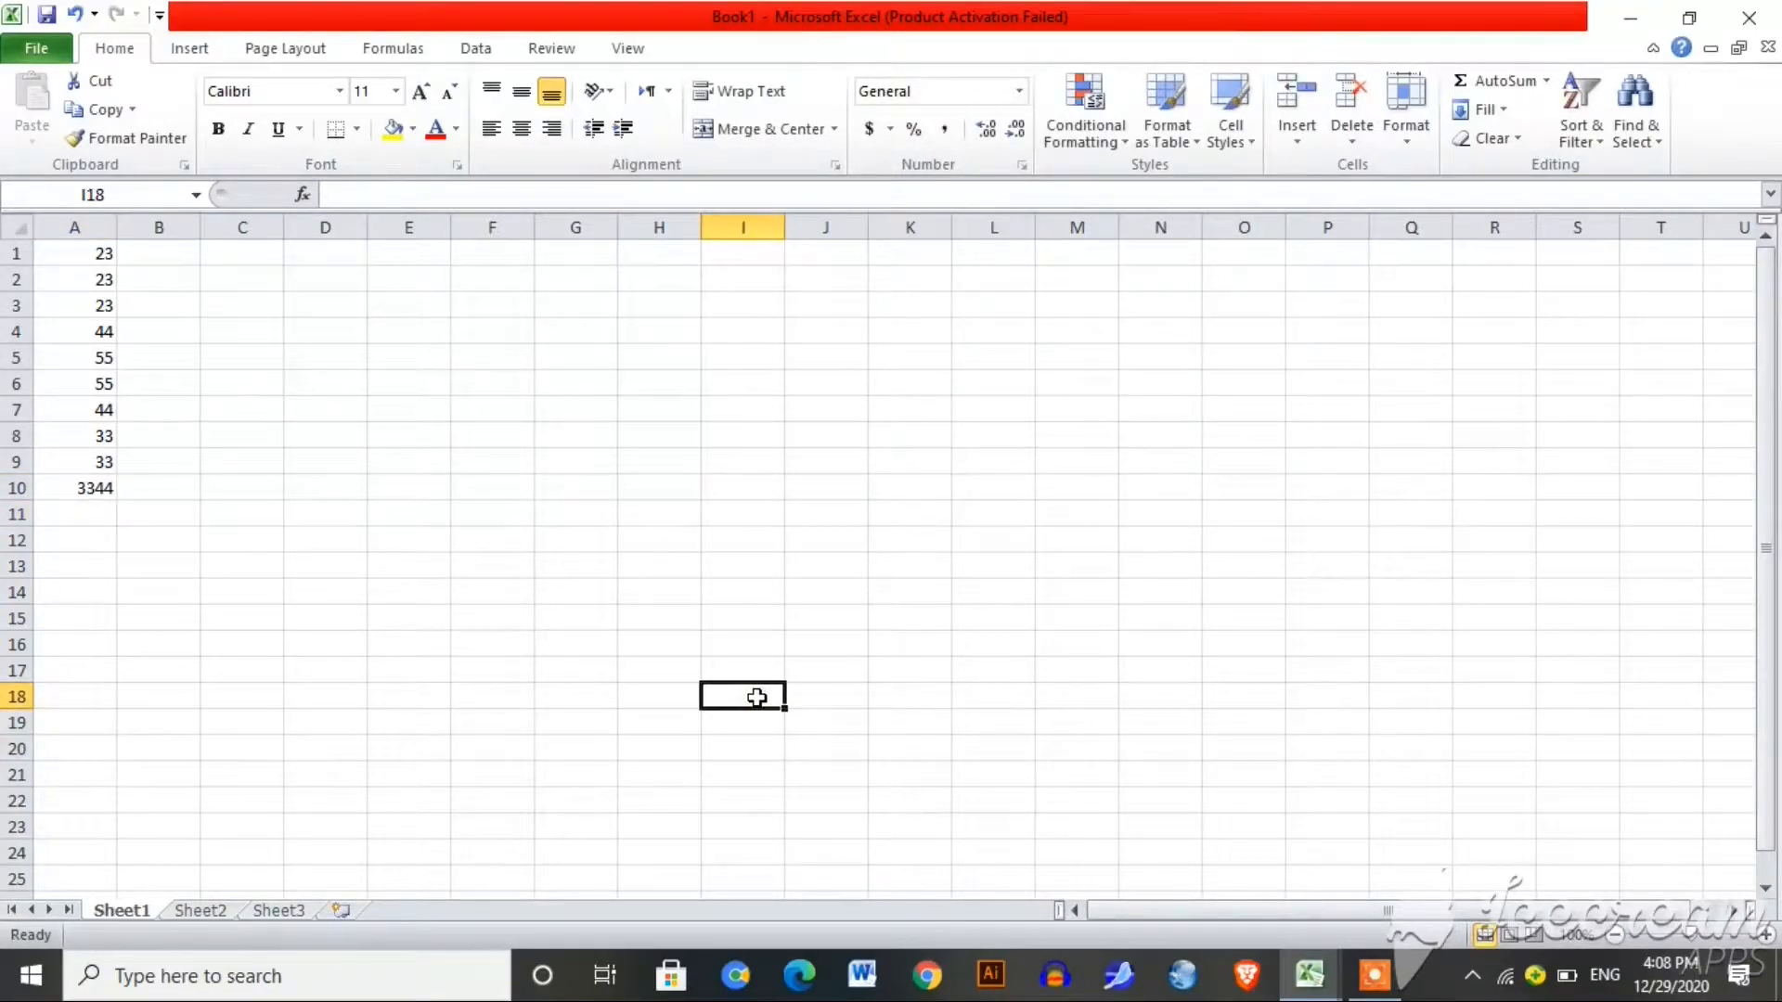
key(Up)
key(Down)
key(Left)
key(Right)
key(Right)
key(Up)
key(Left)
key(Up)
key(Up)
key(Up)
key(Up)
key(Up)
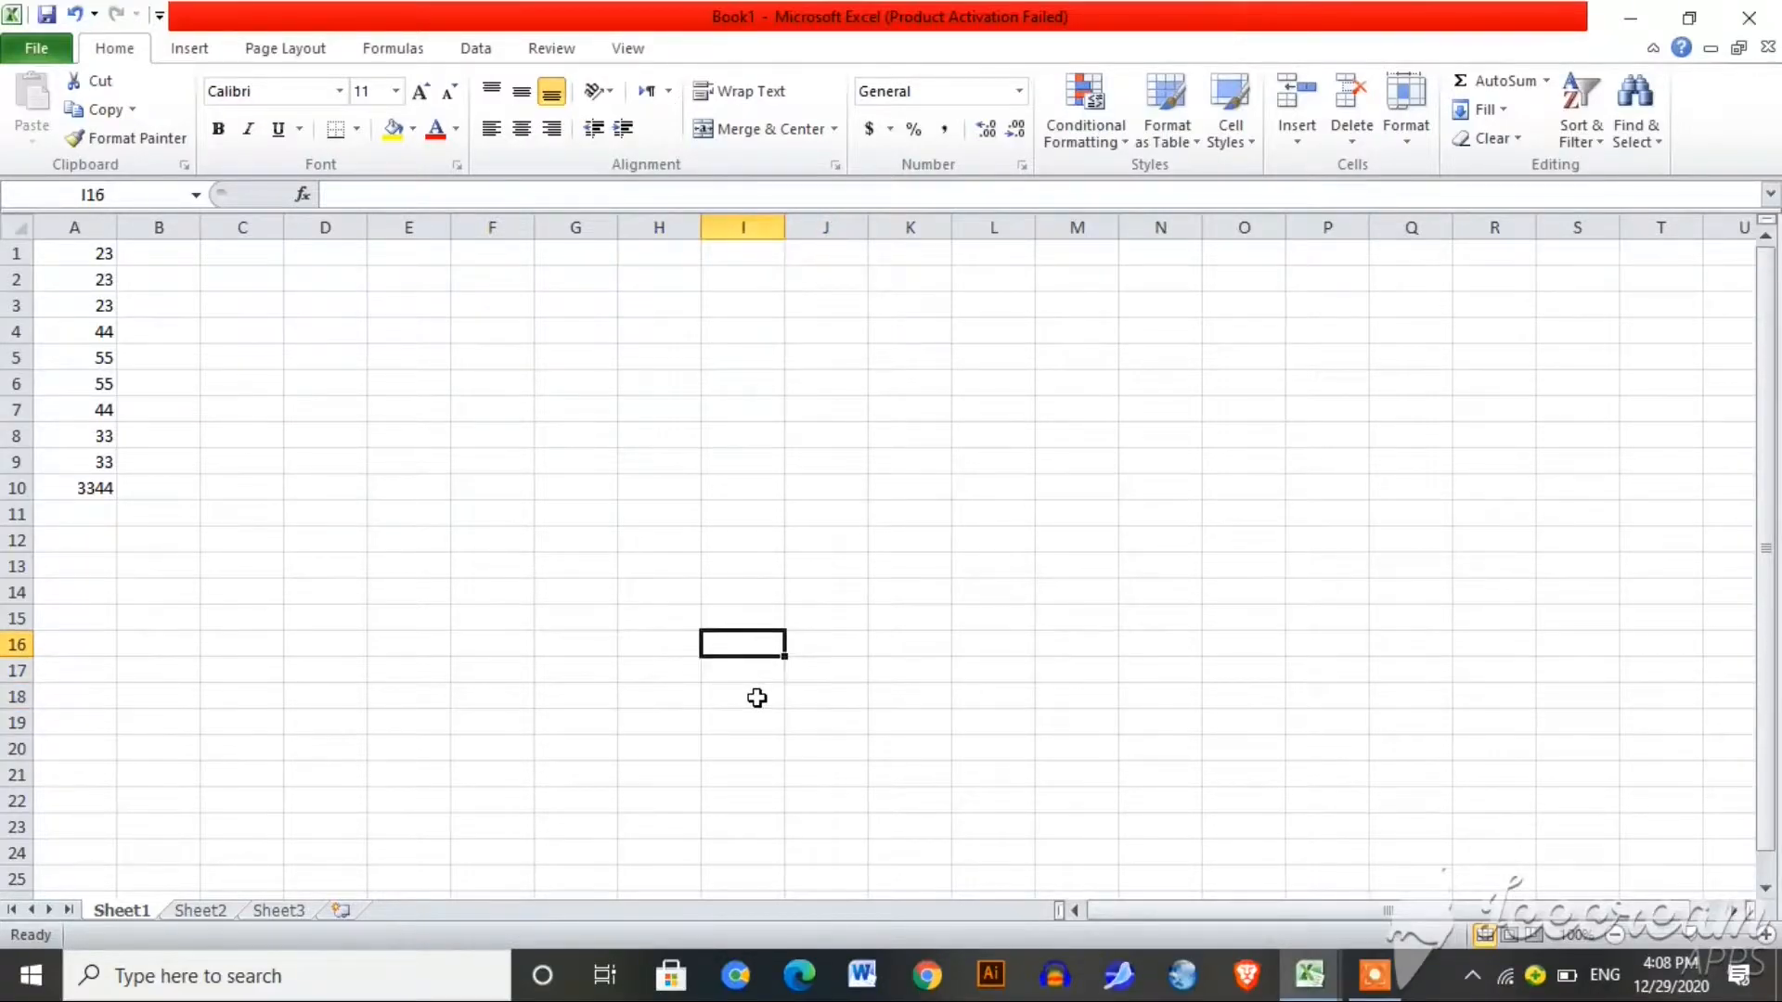
key(Down)
key(Down)
key(Down)
key(Down)
key(Down)
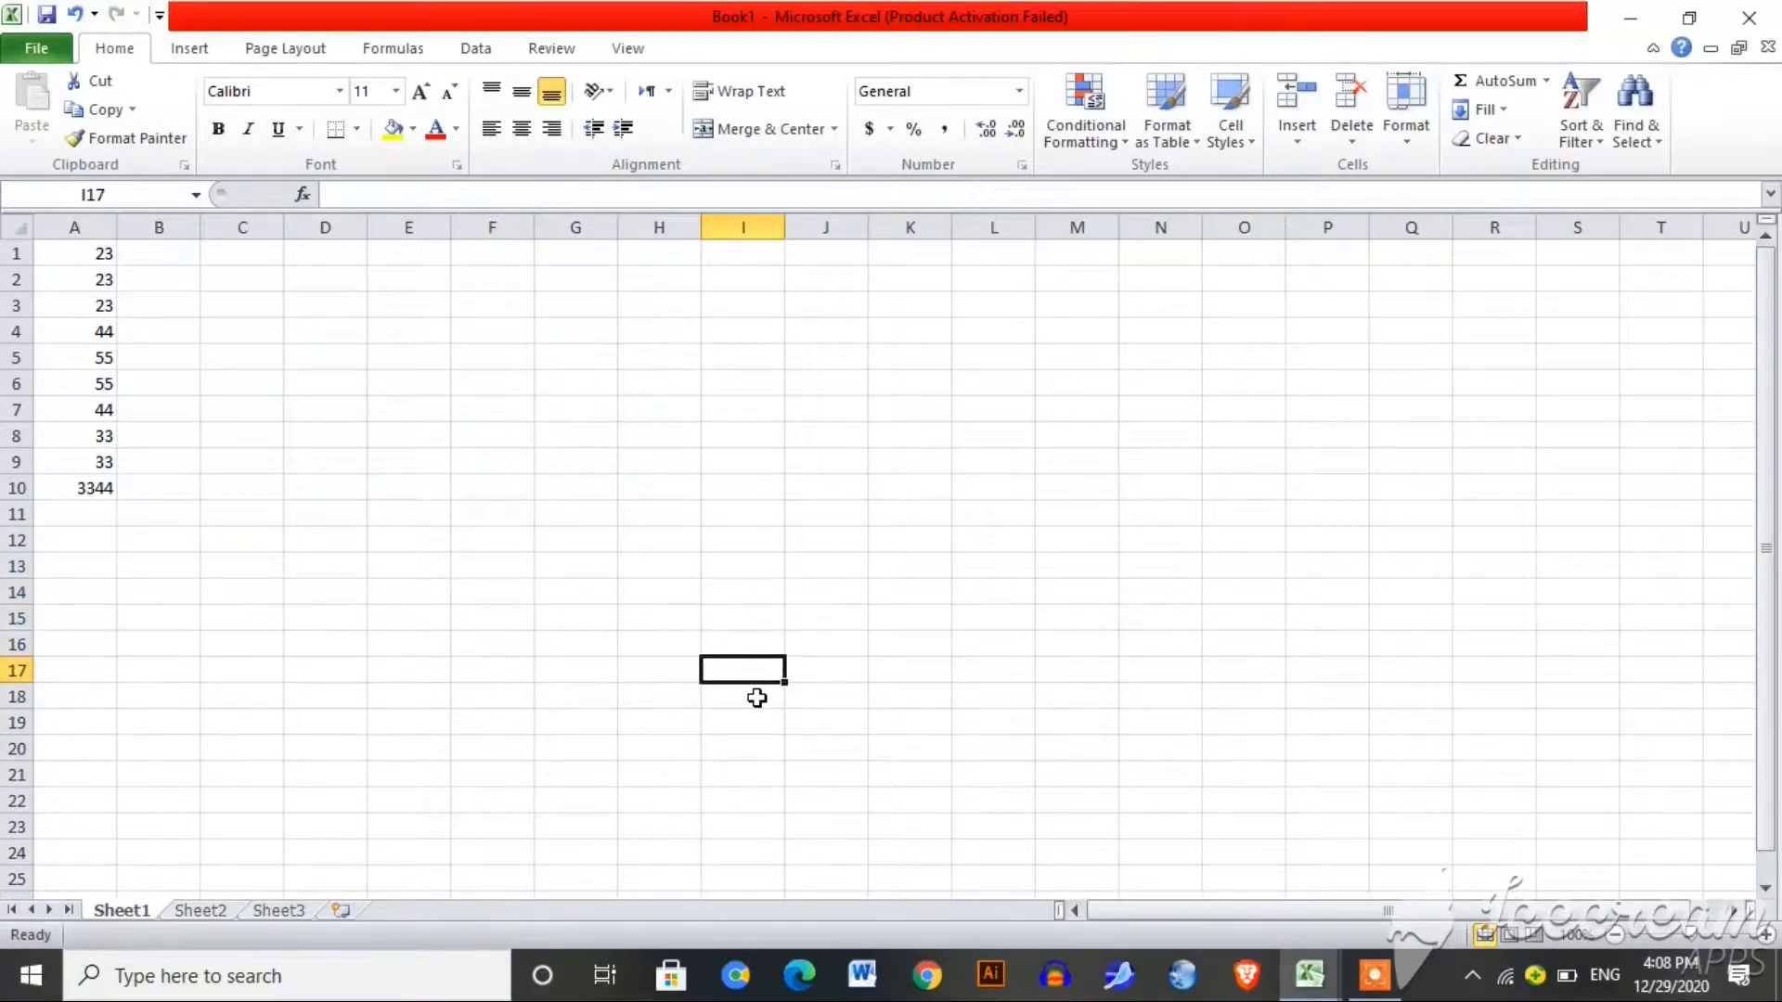
key(Down)
key(Down)
key(Down)
key(Down)
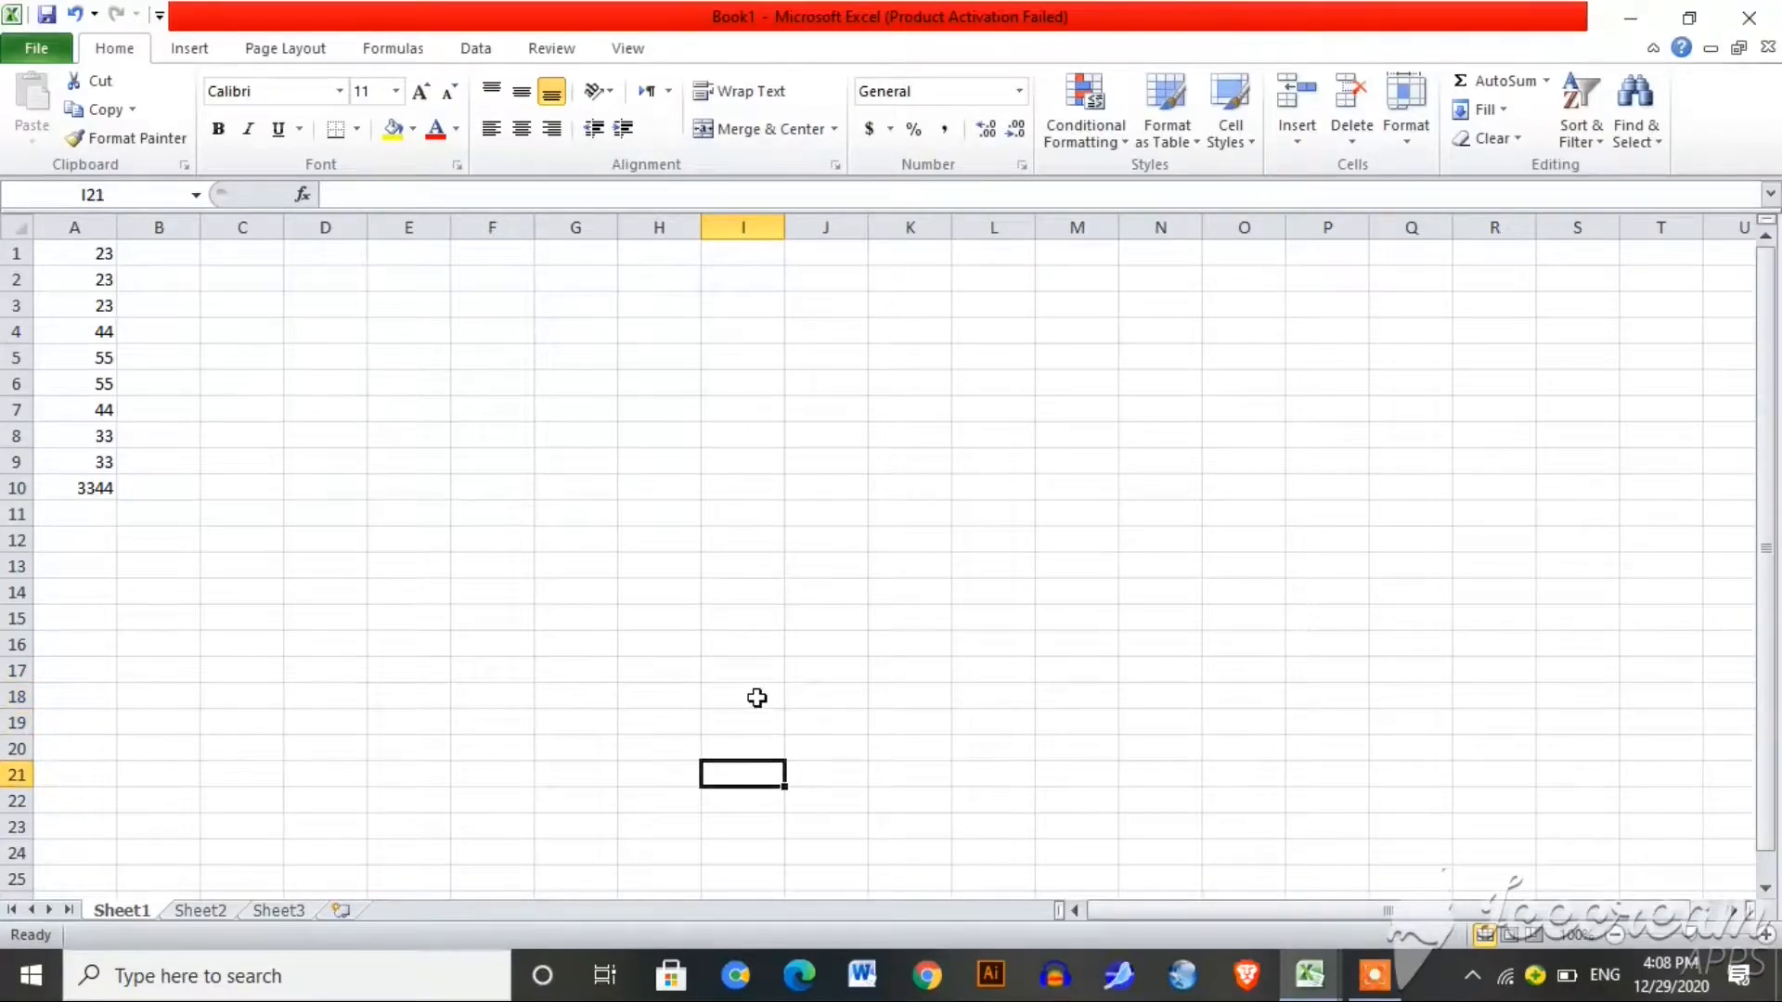
key(Down)
key(Down)
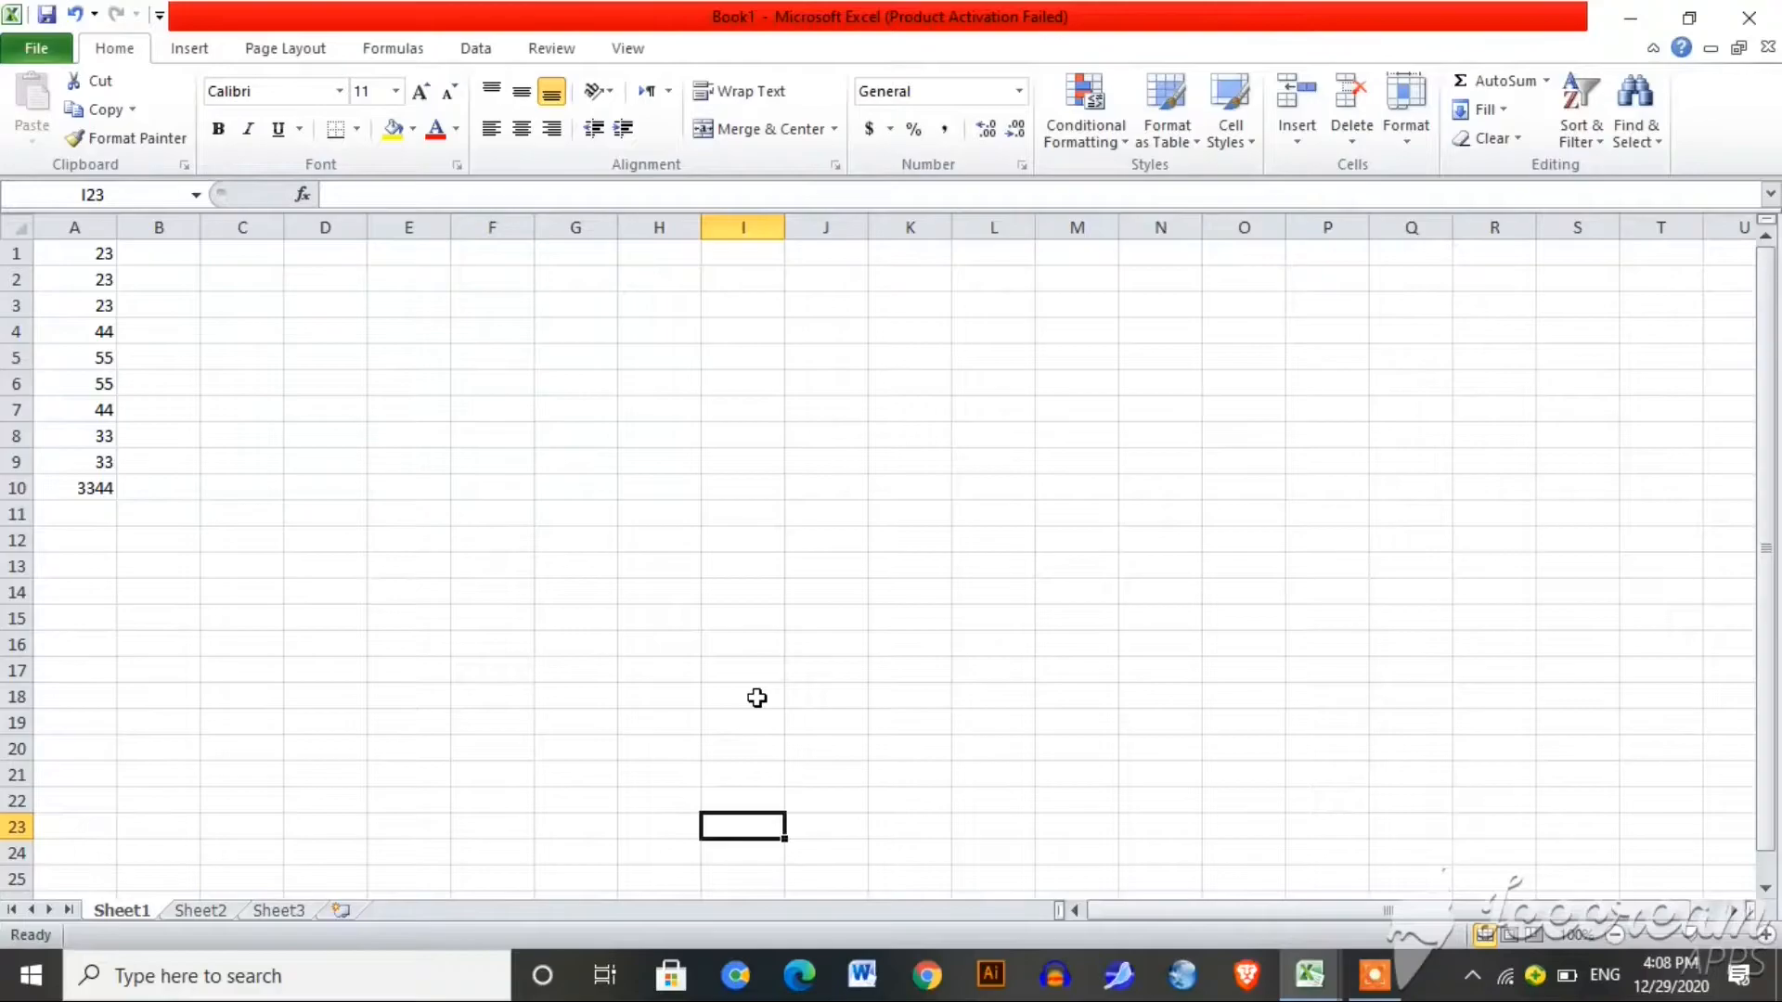
key(Down)
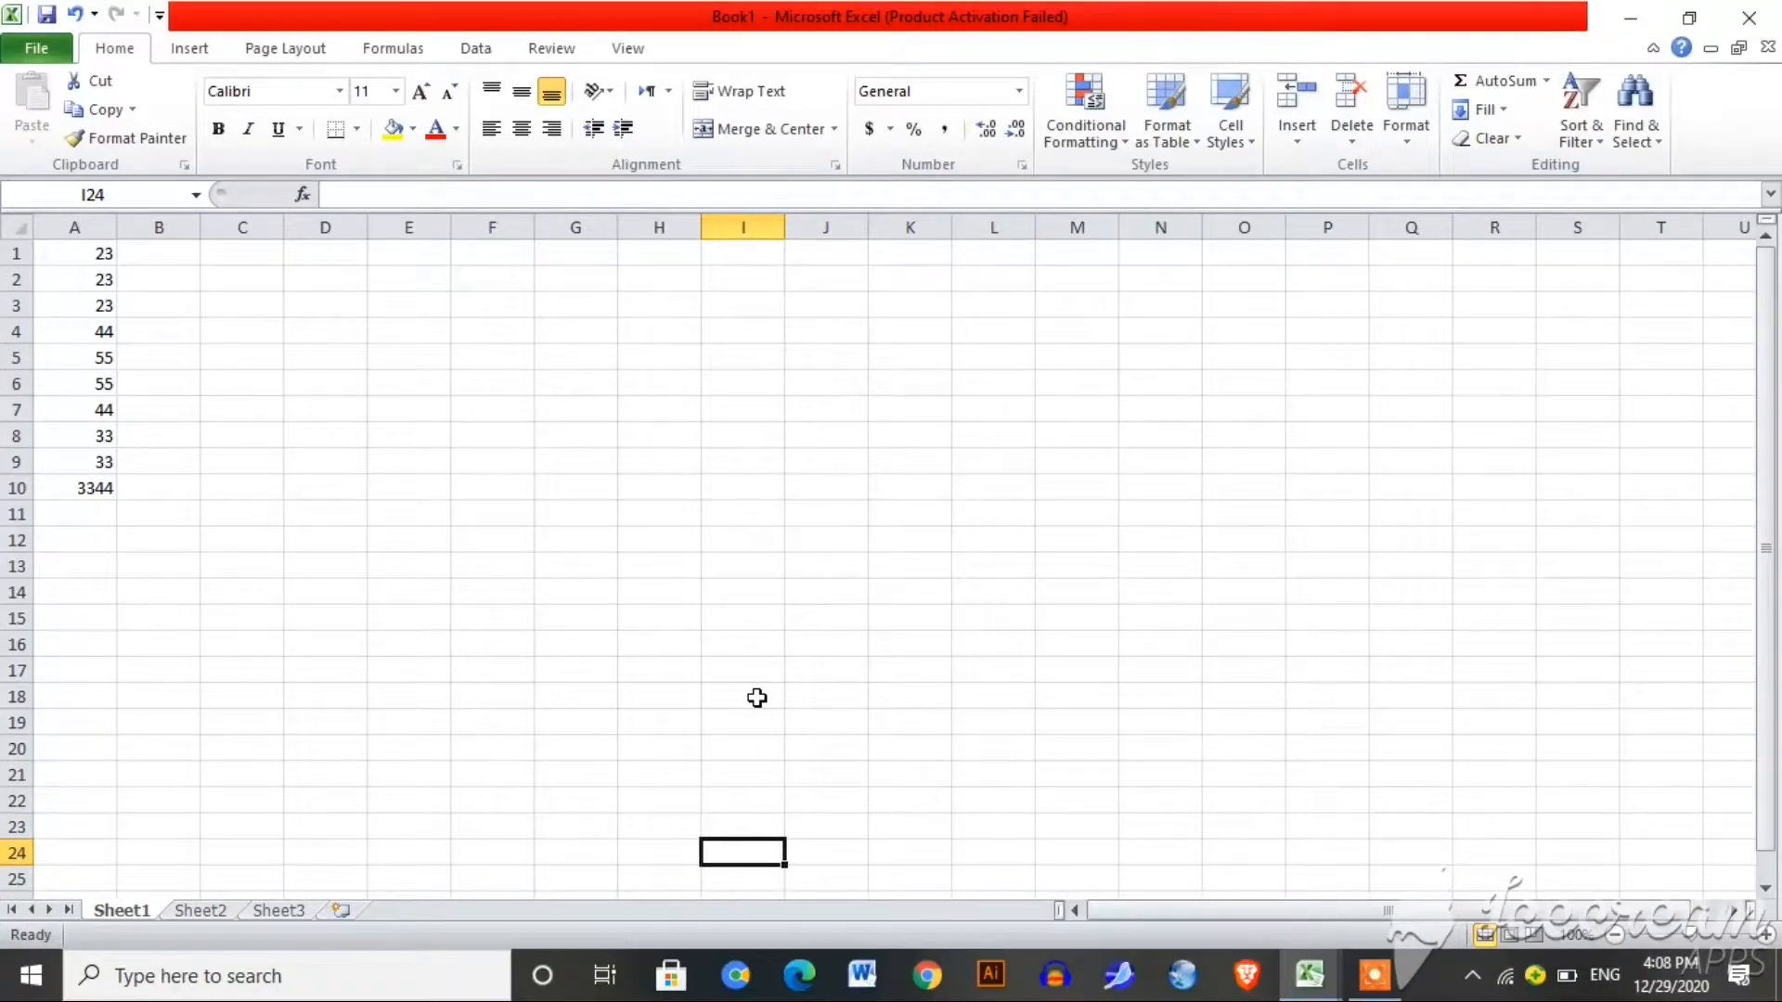
key(Right)
key(Right)
key(Right)
key(Right)
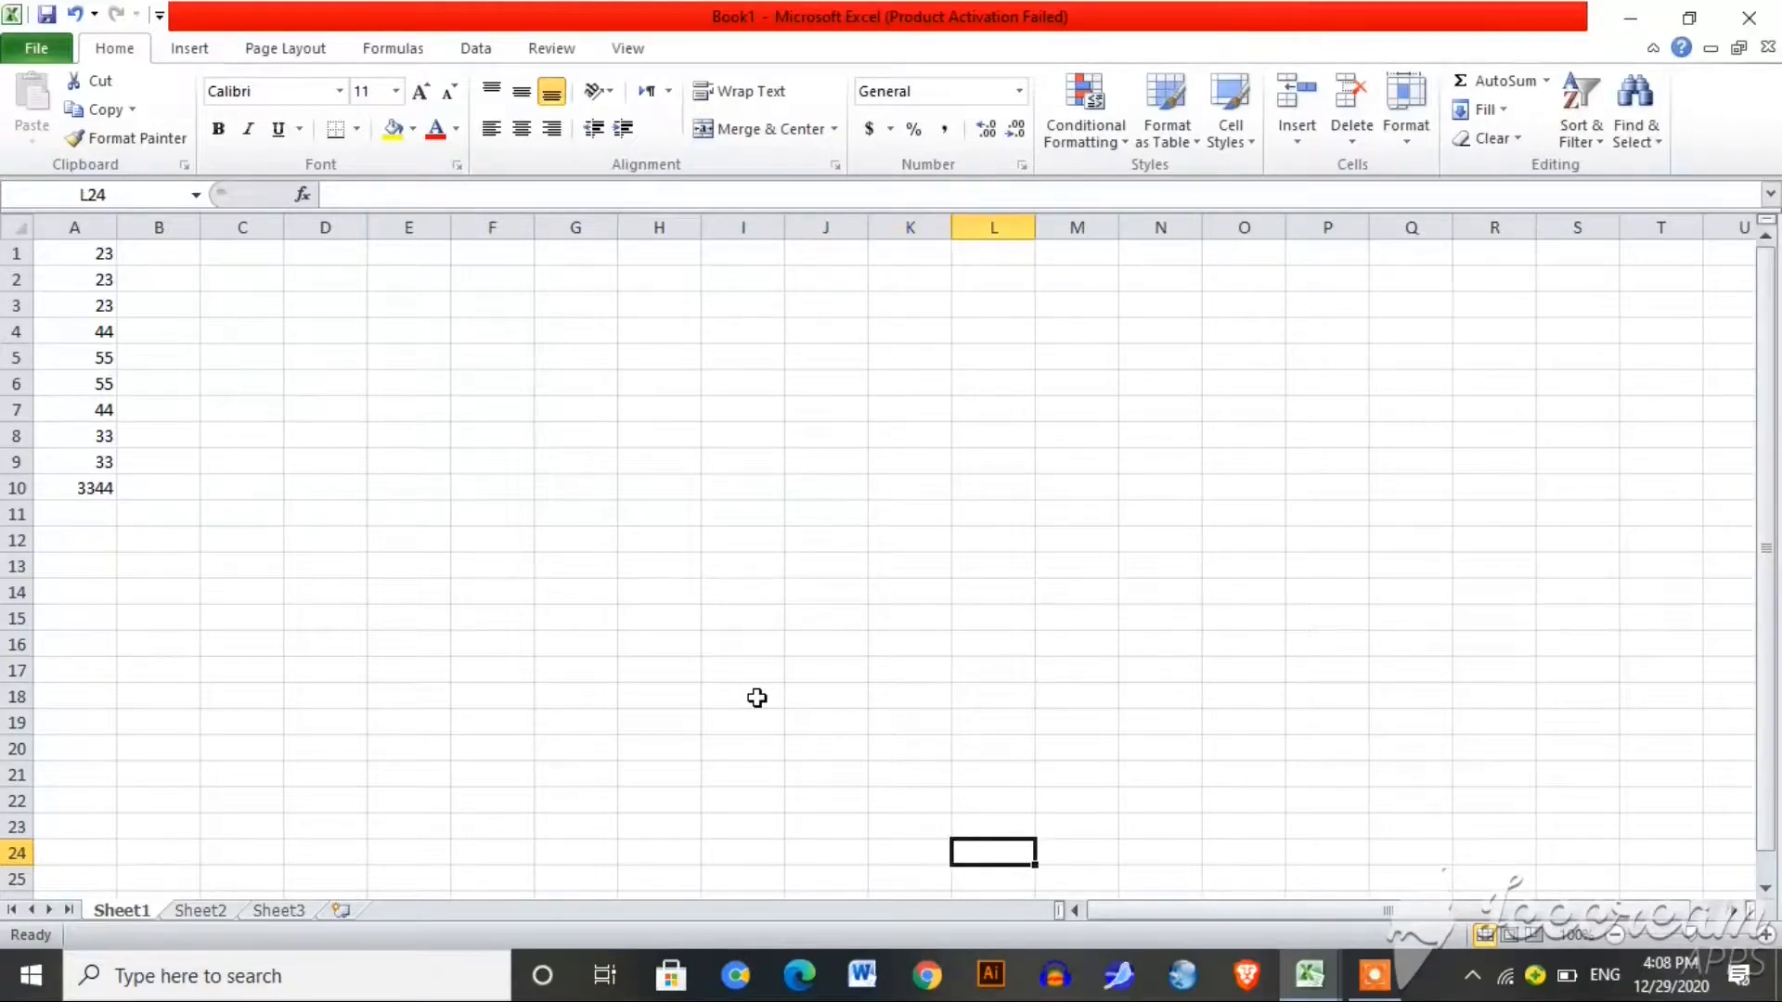
key(Right)
key(Right)
key(Right)
key(Right)
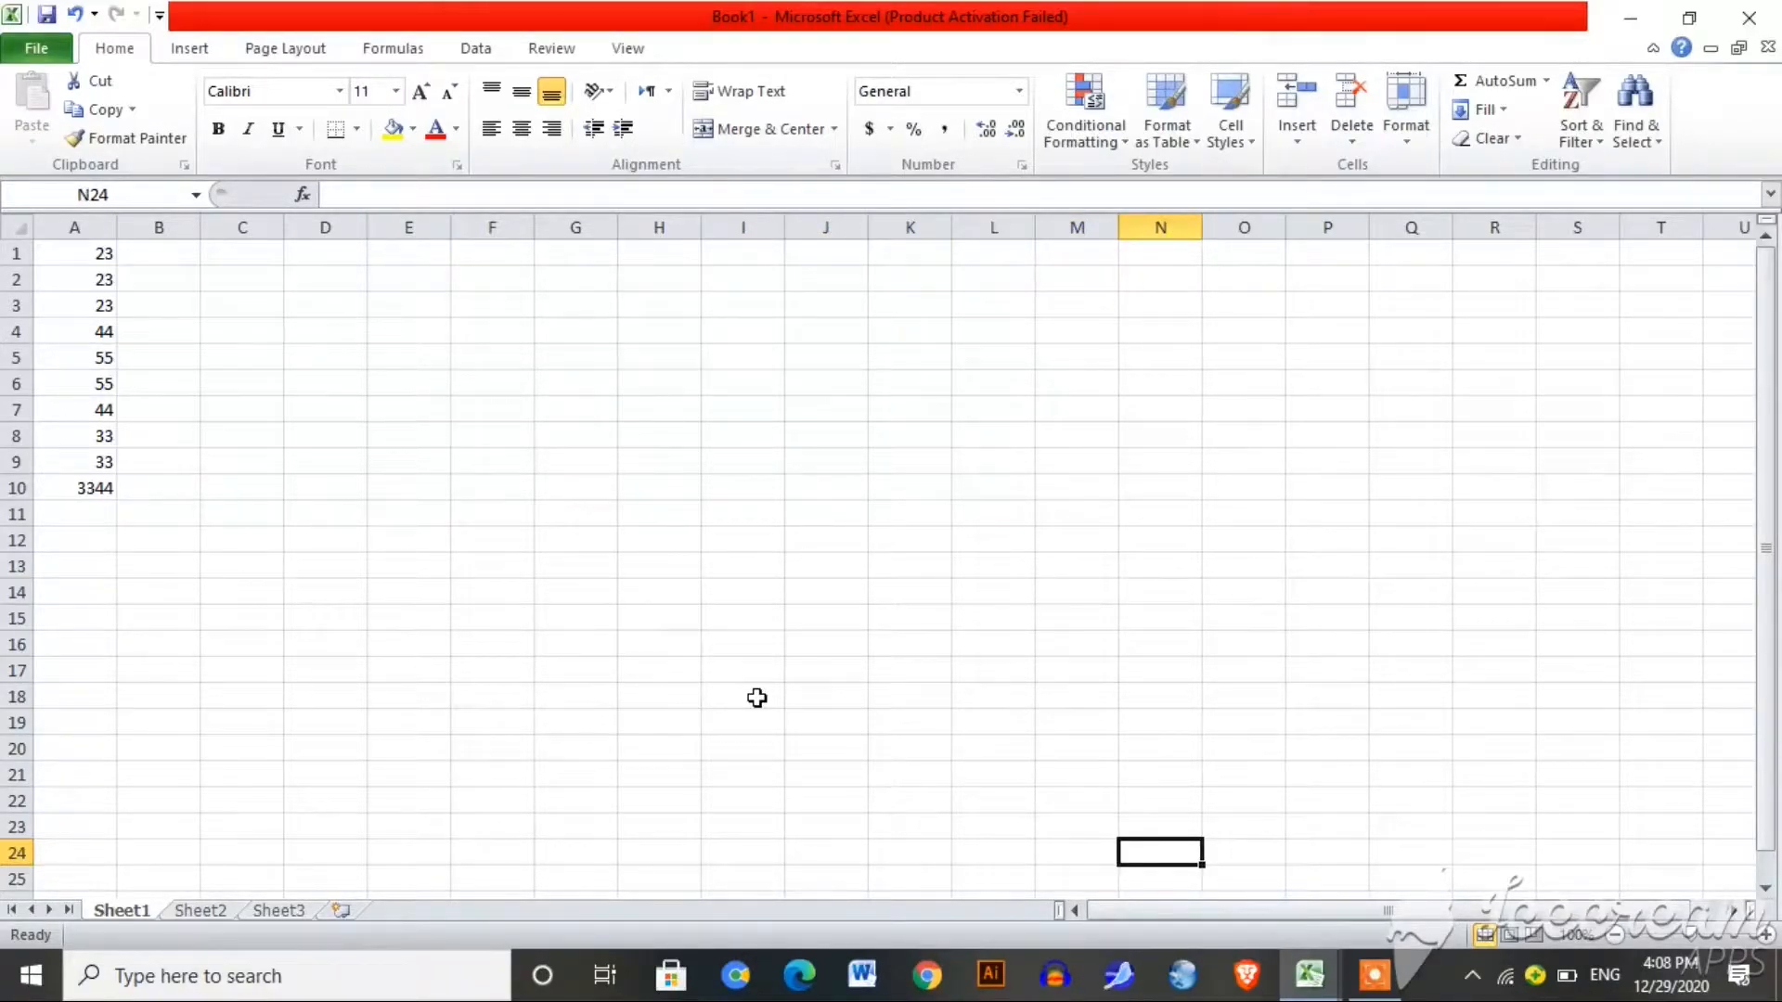
key(Up)
key(Up)
key(Left)
key(Left)
key(Left)
key(Left)
key(Left)
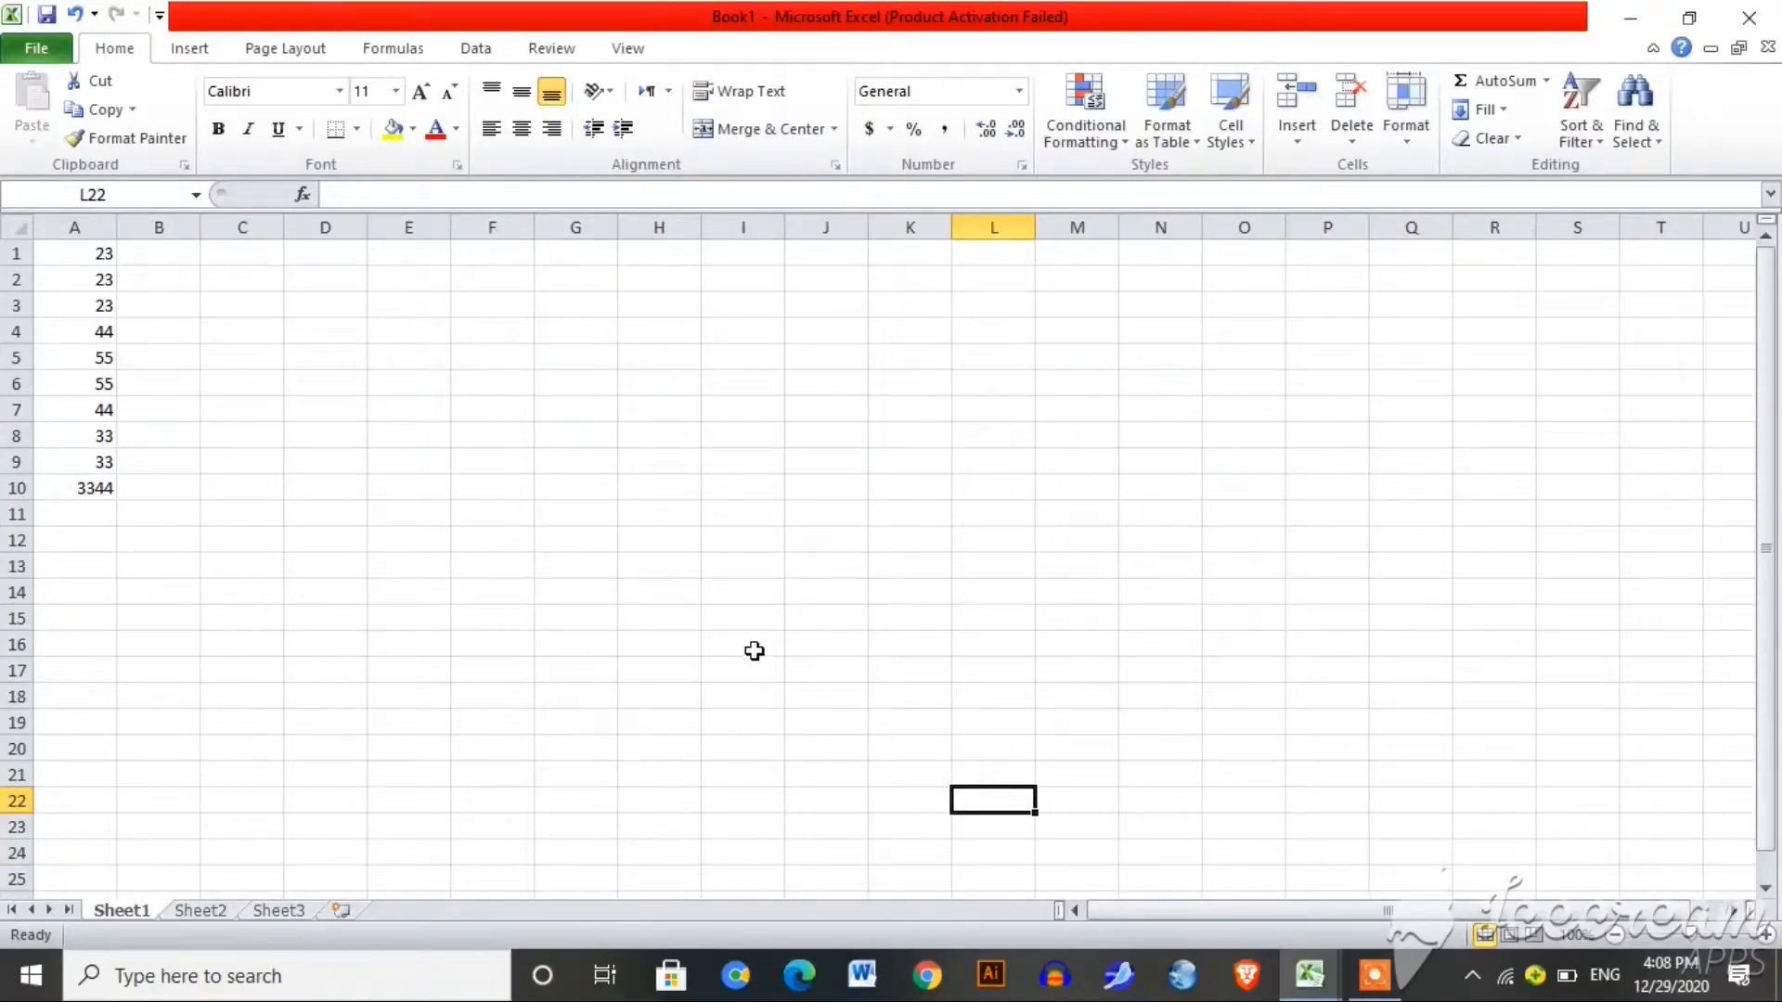
click(724, 614)
drag(724, 614, 910, 696)
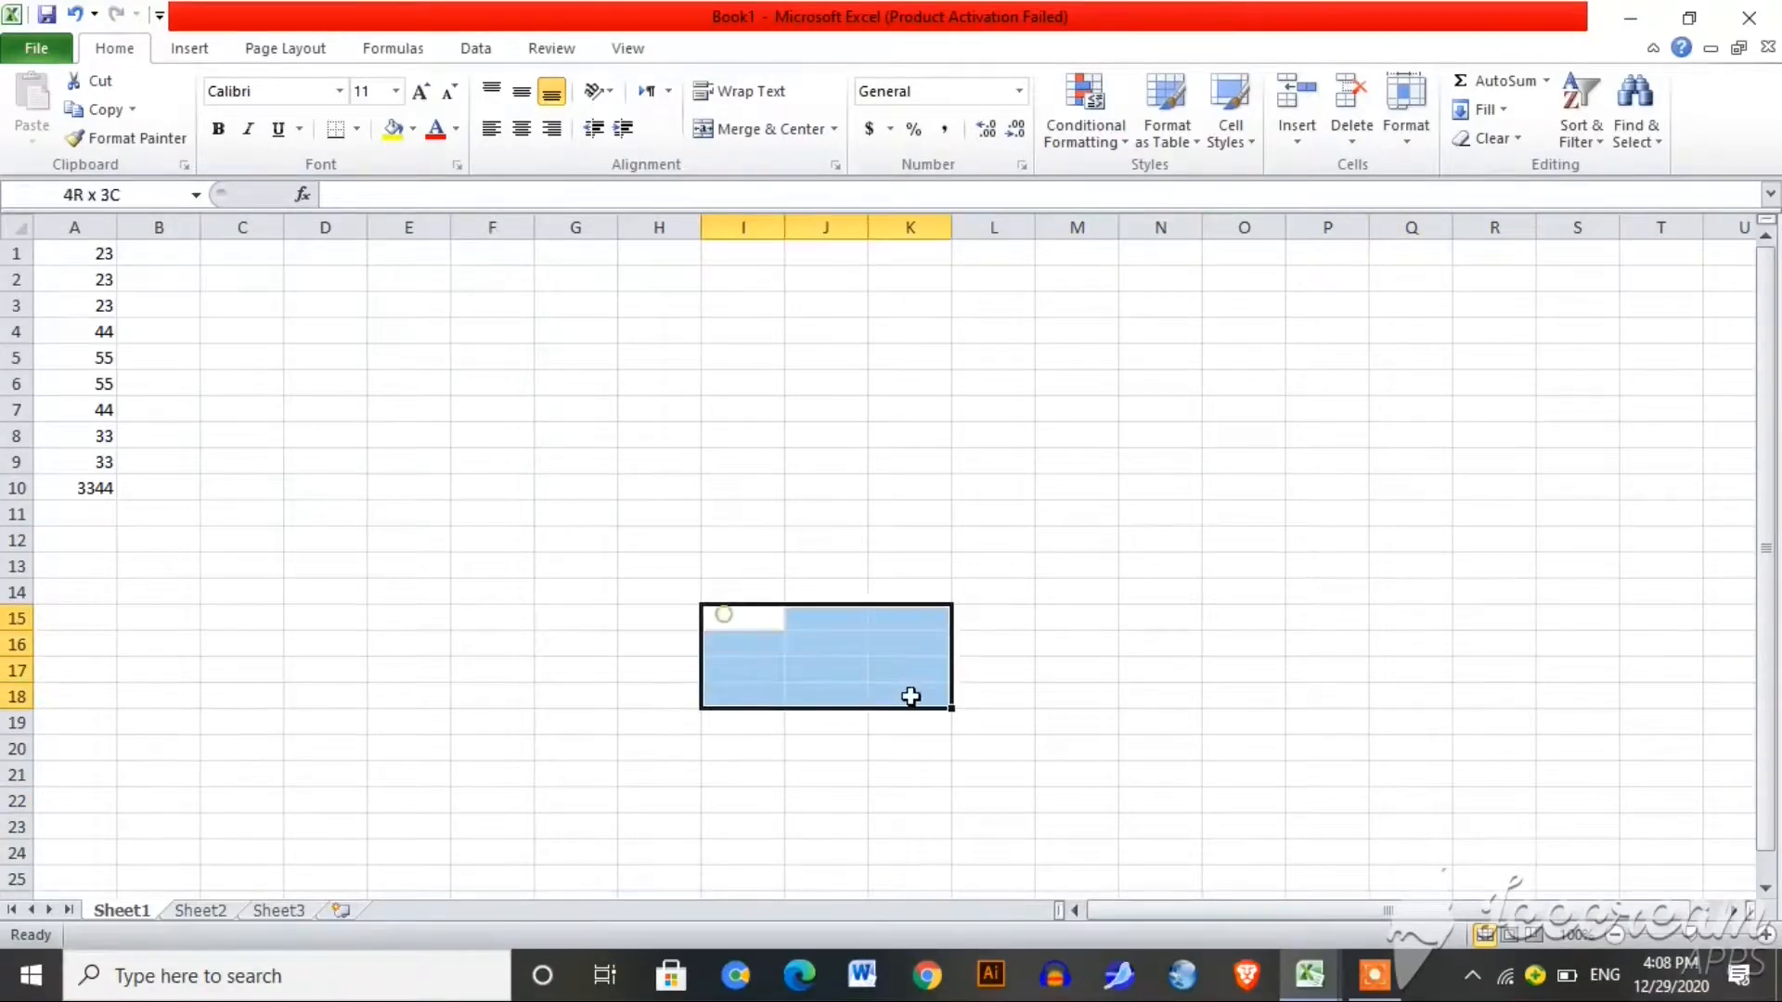
click(851, 538)
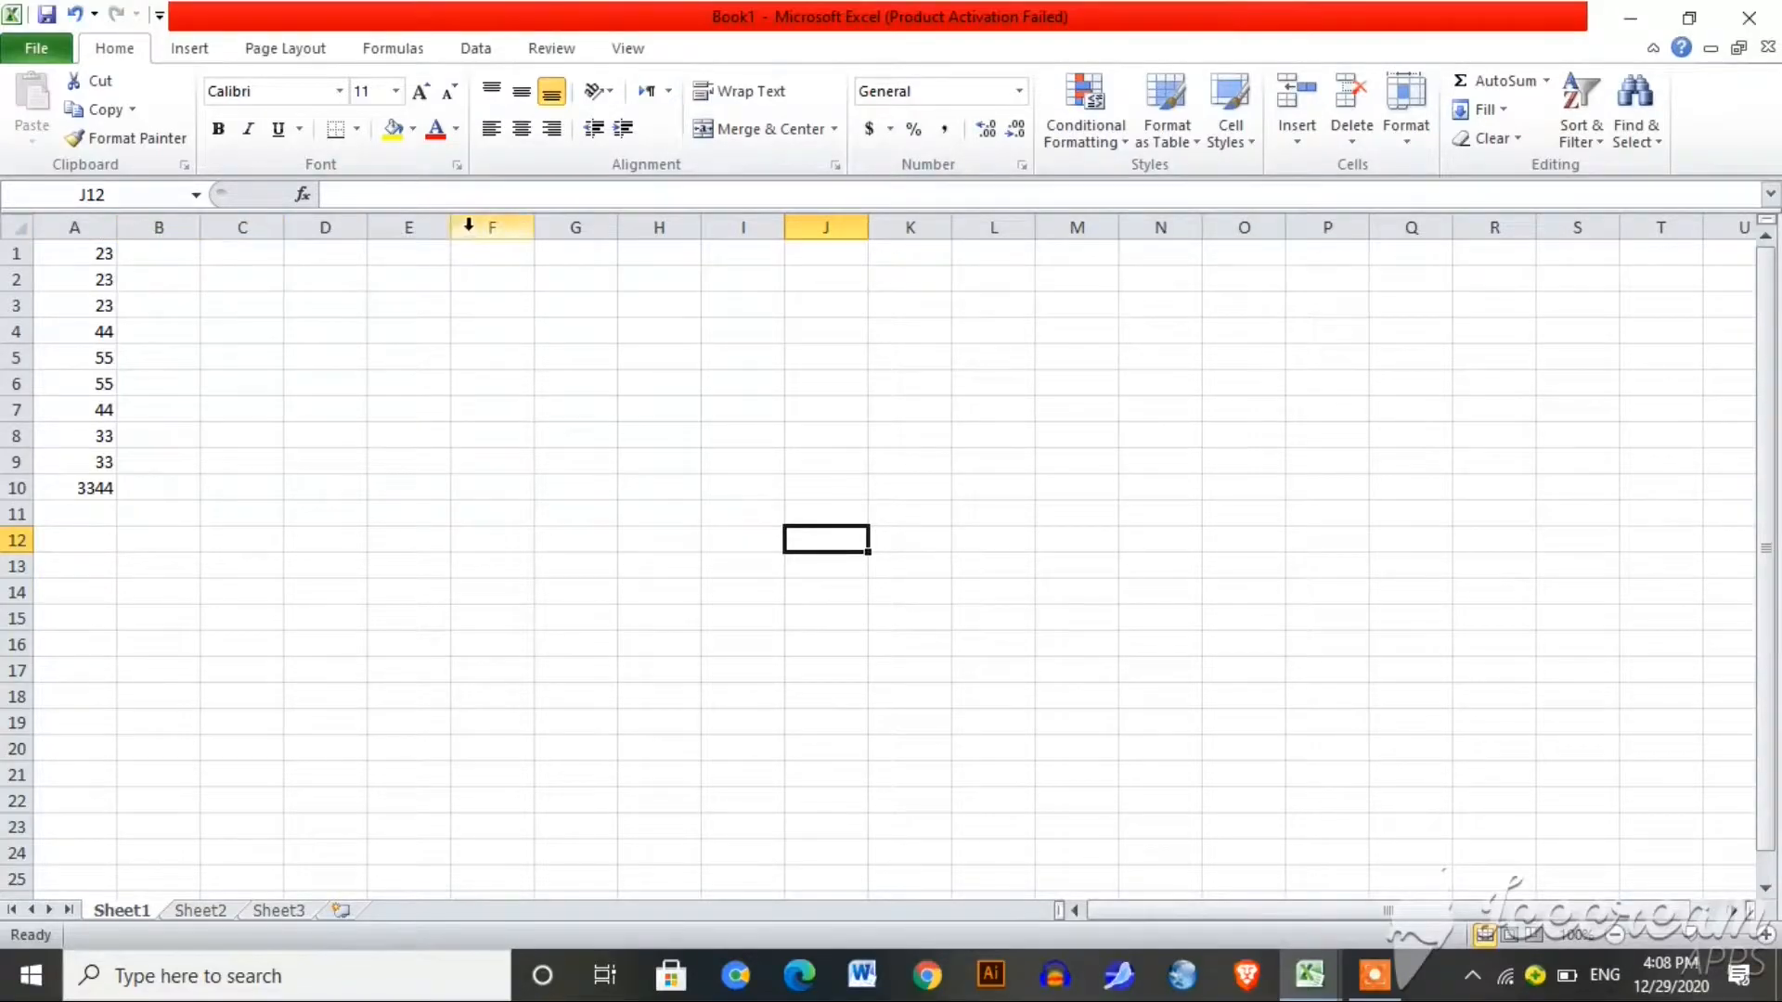
click(479, 263)
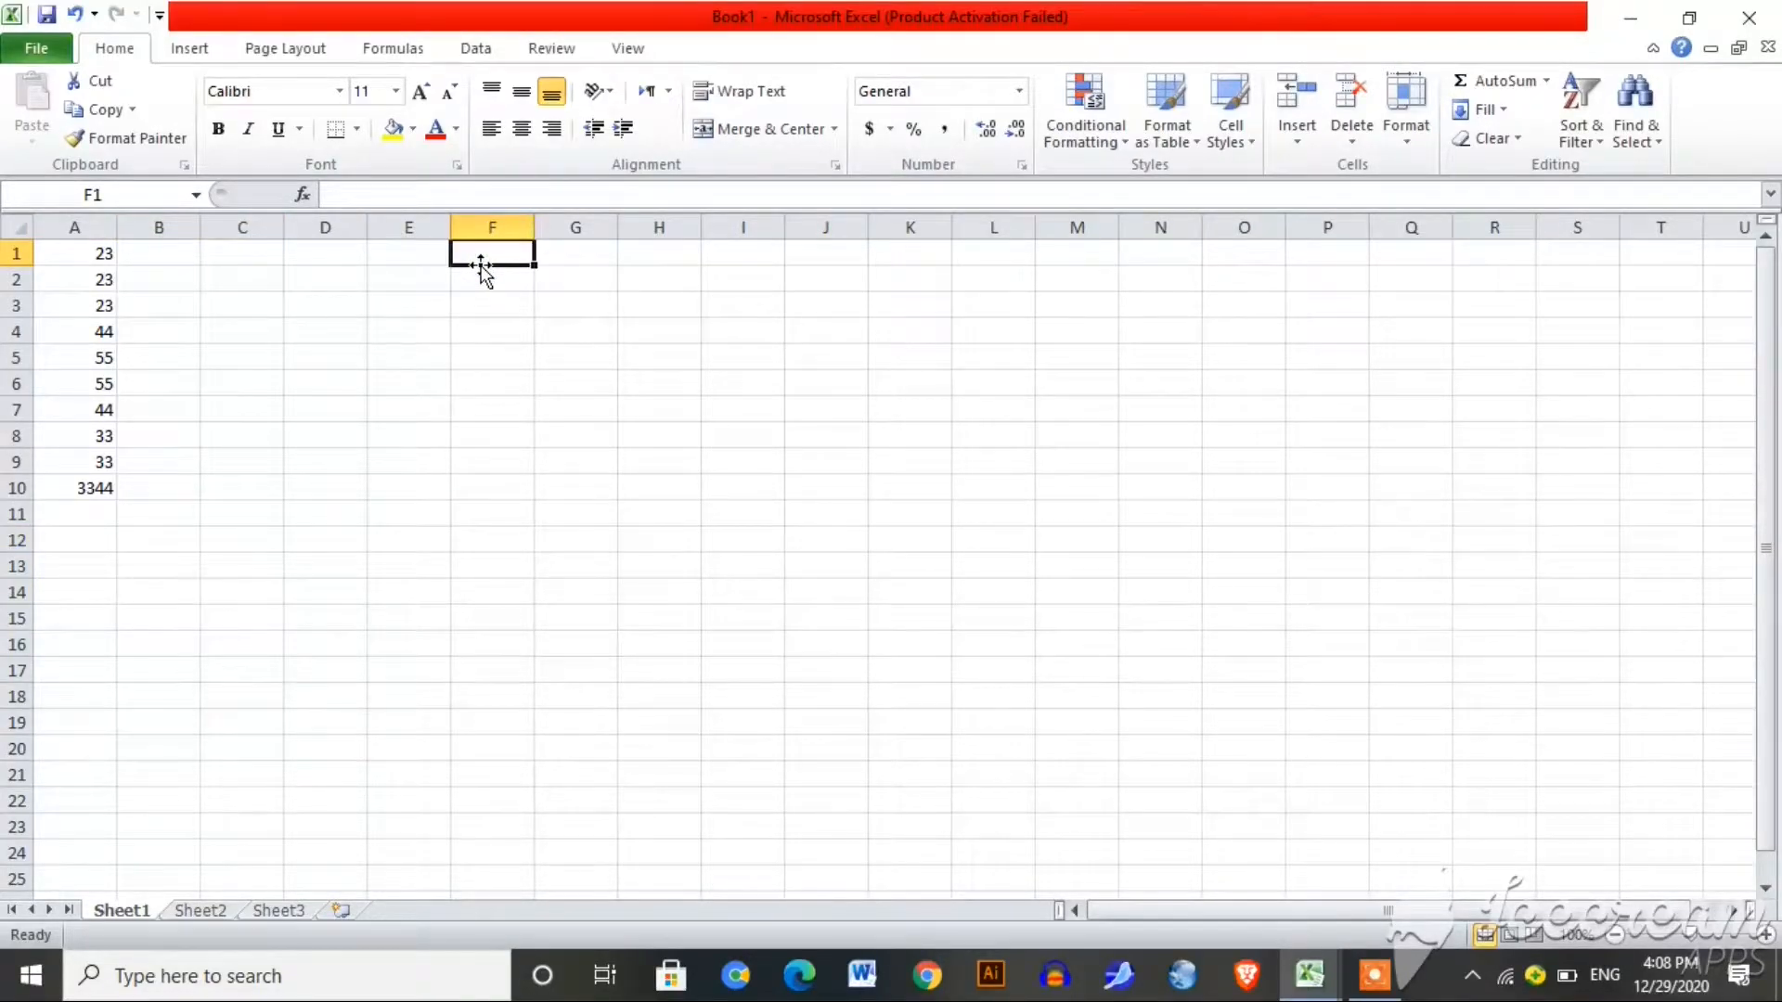
key(ctrl+Right)
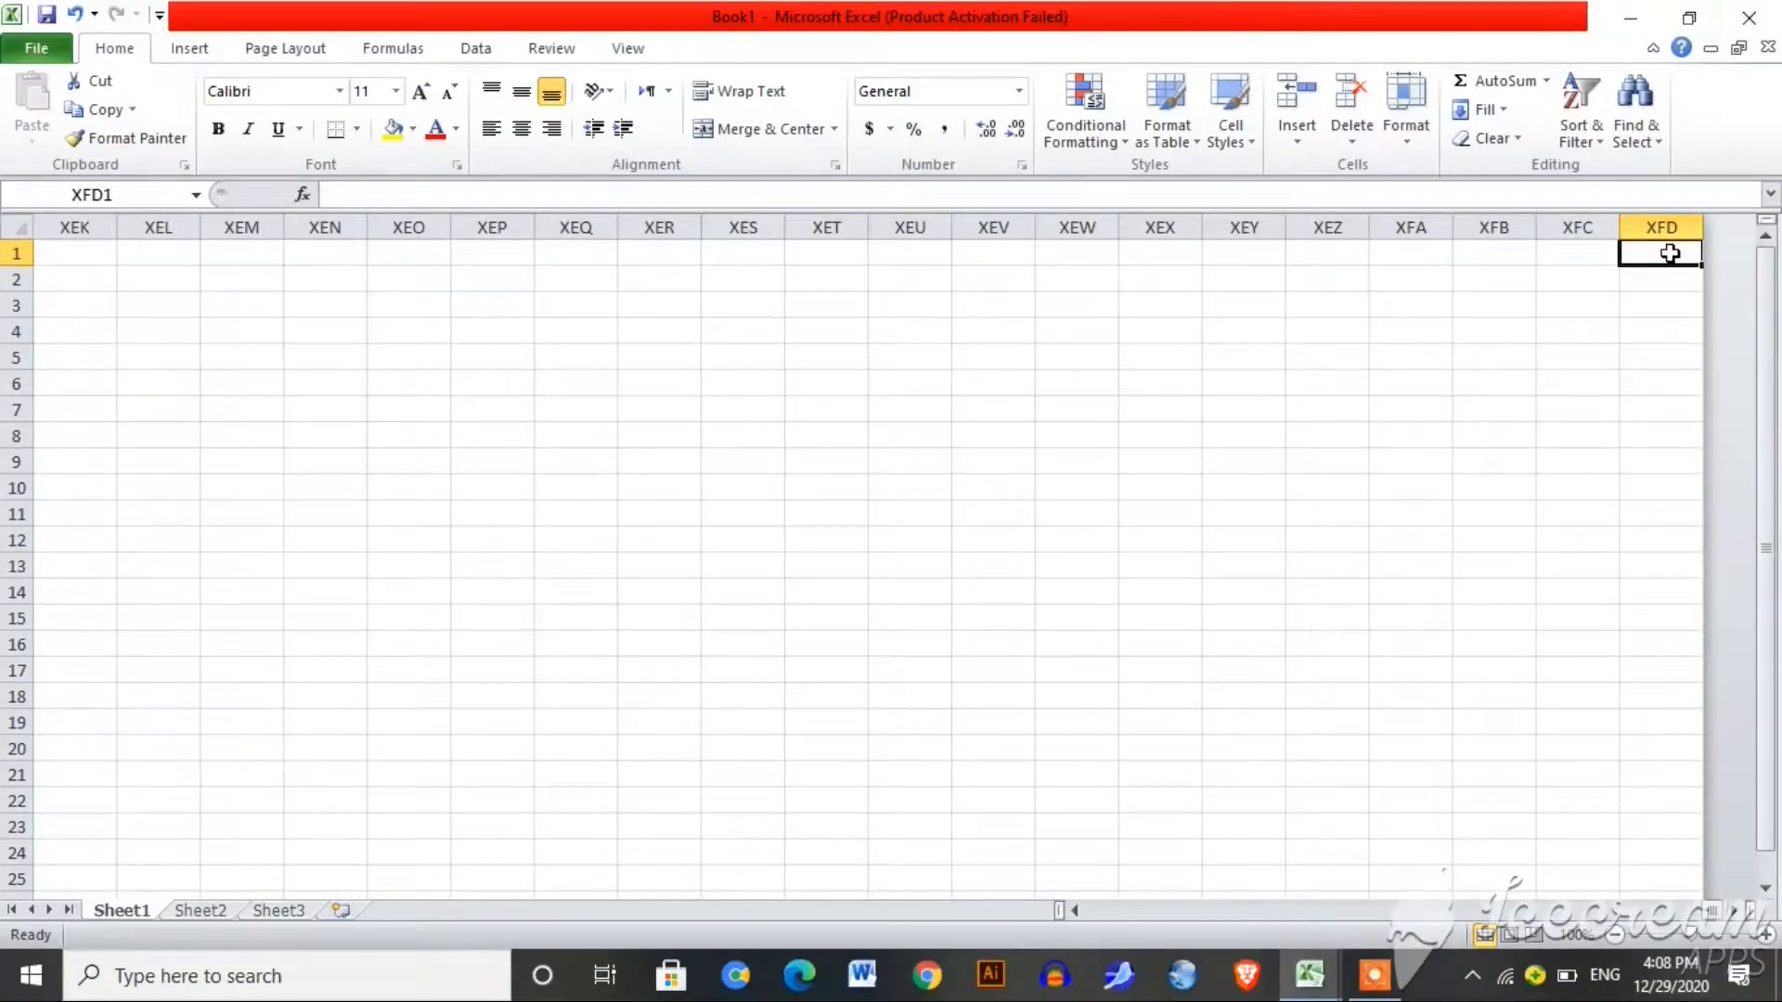
key(ctrl+Left)
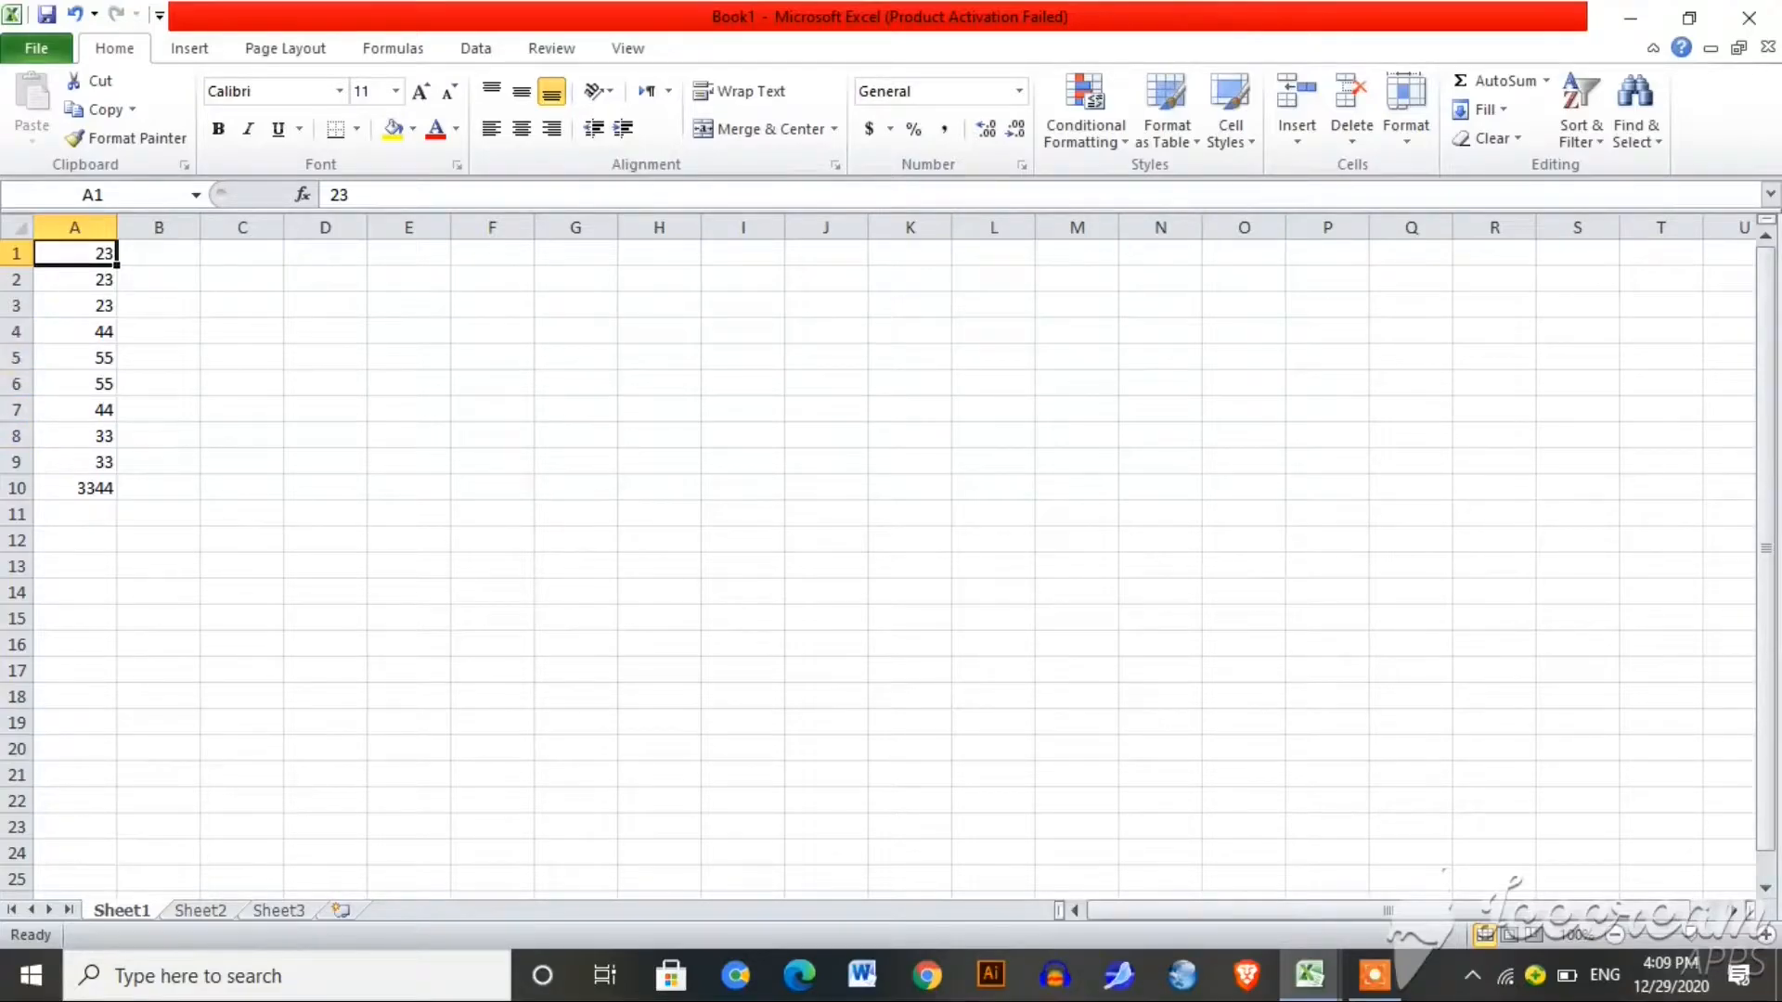
click(336, 409)
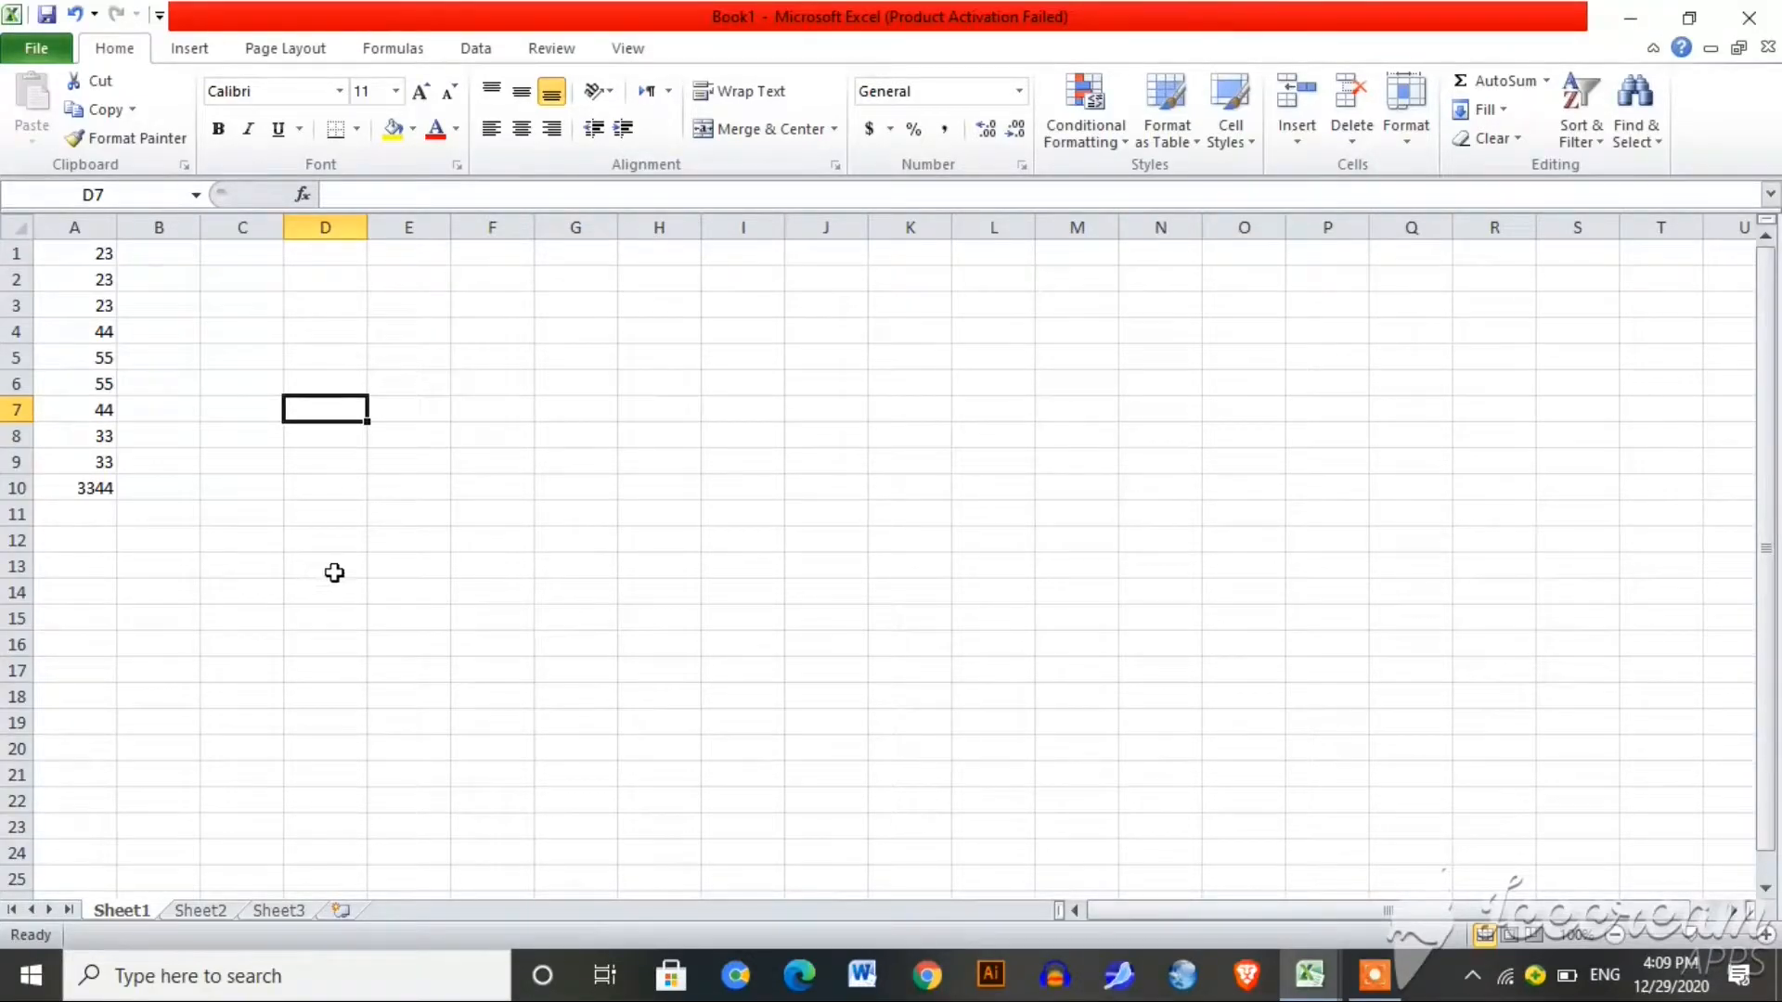
Step: Enter =SUM(A1:A10) in E13 so it totals column A as 3677
click(407, 569)
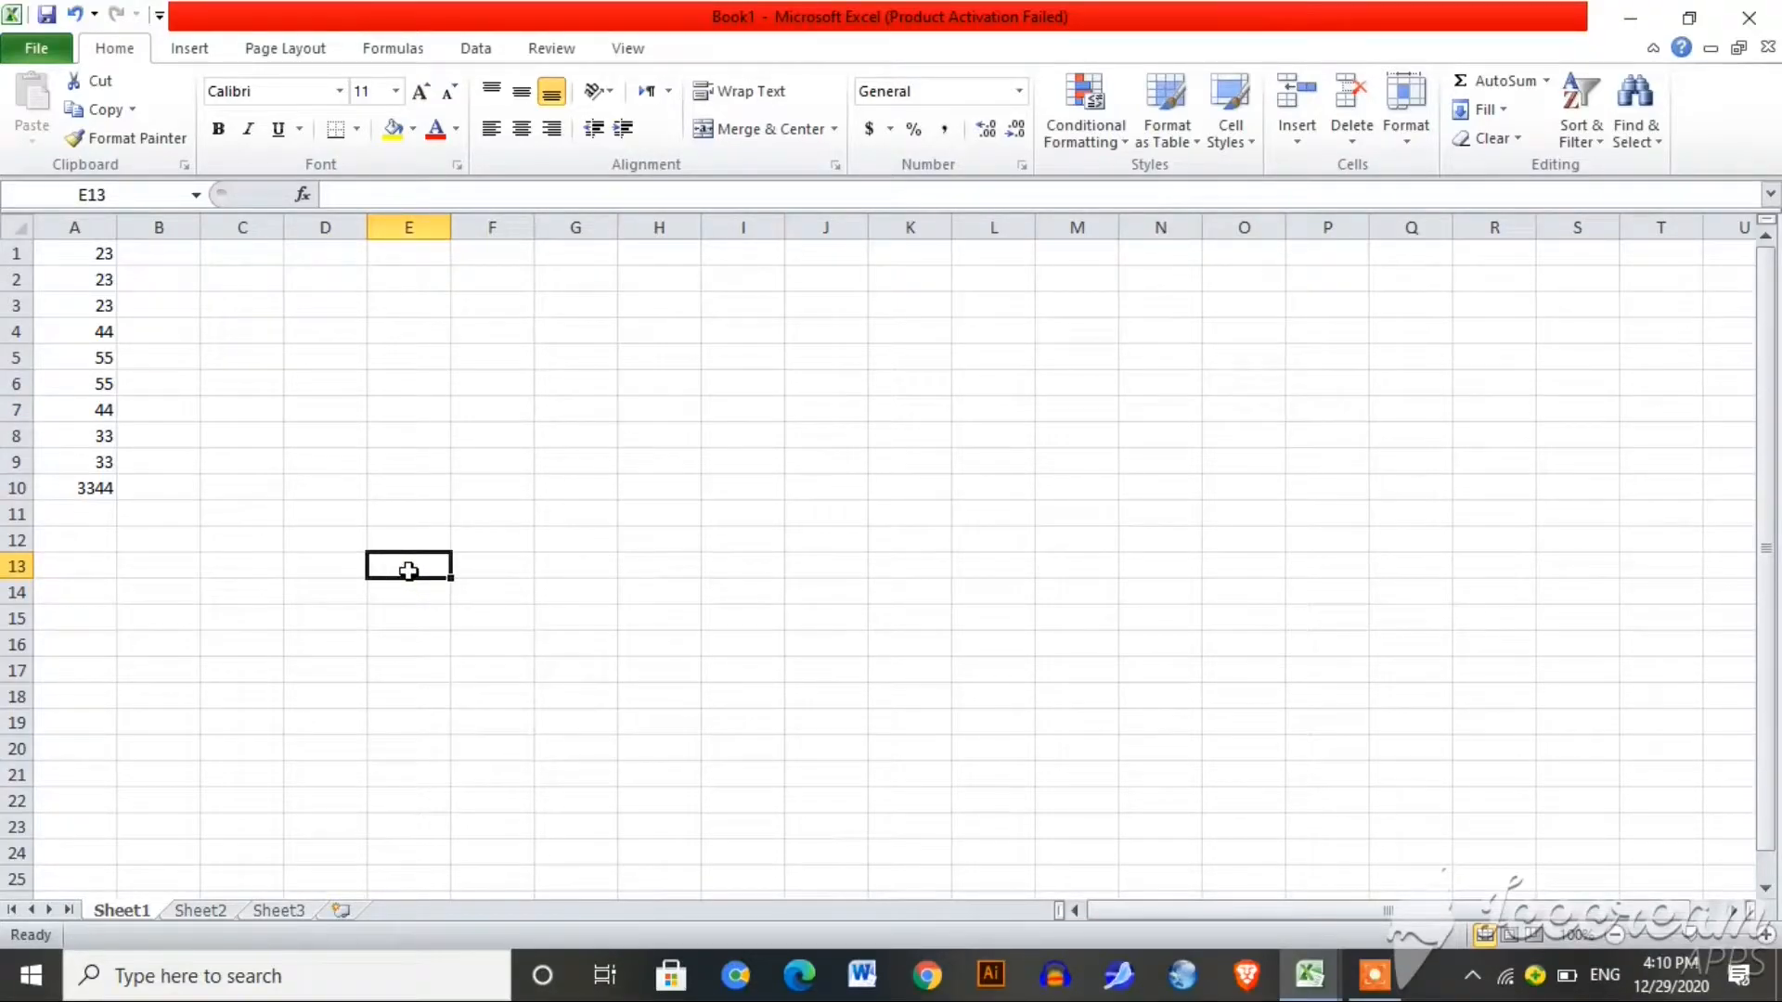
text(=)
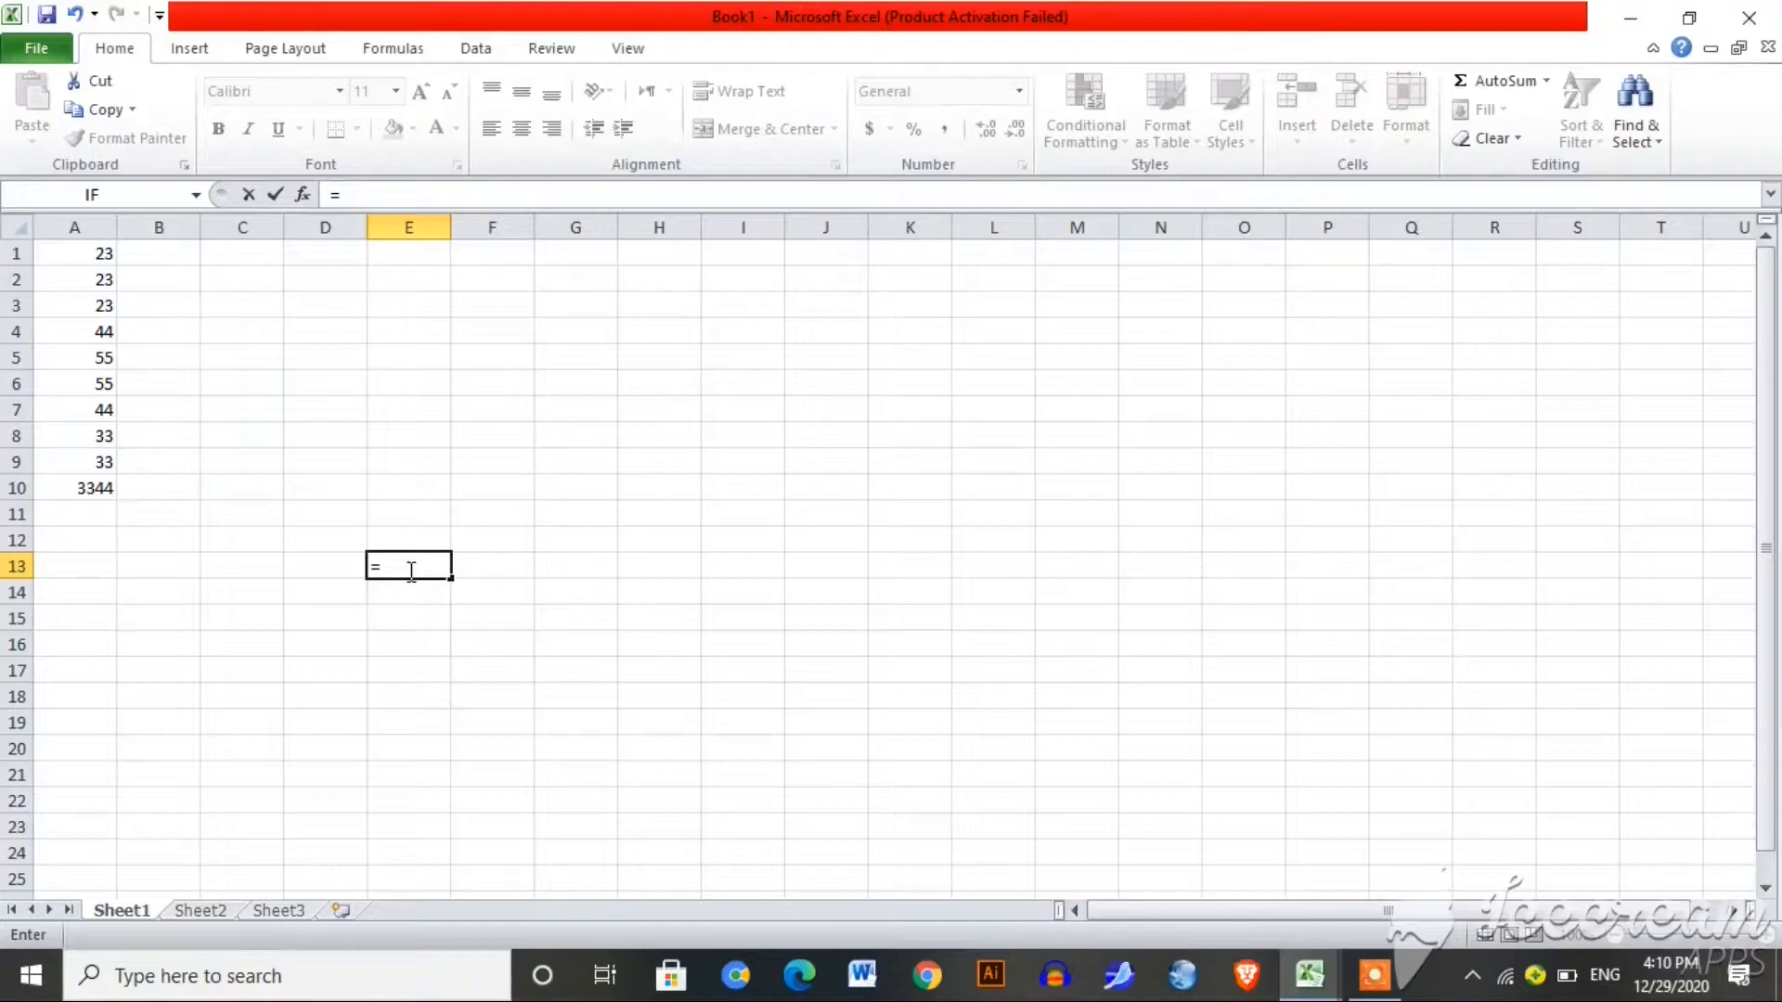
text(sum)
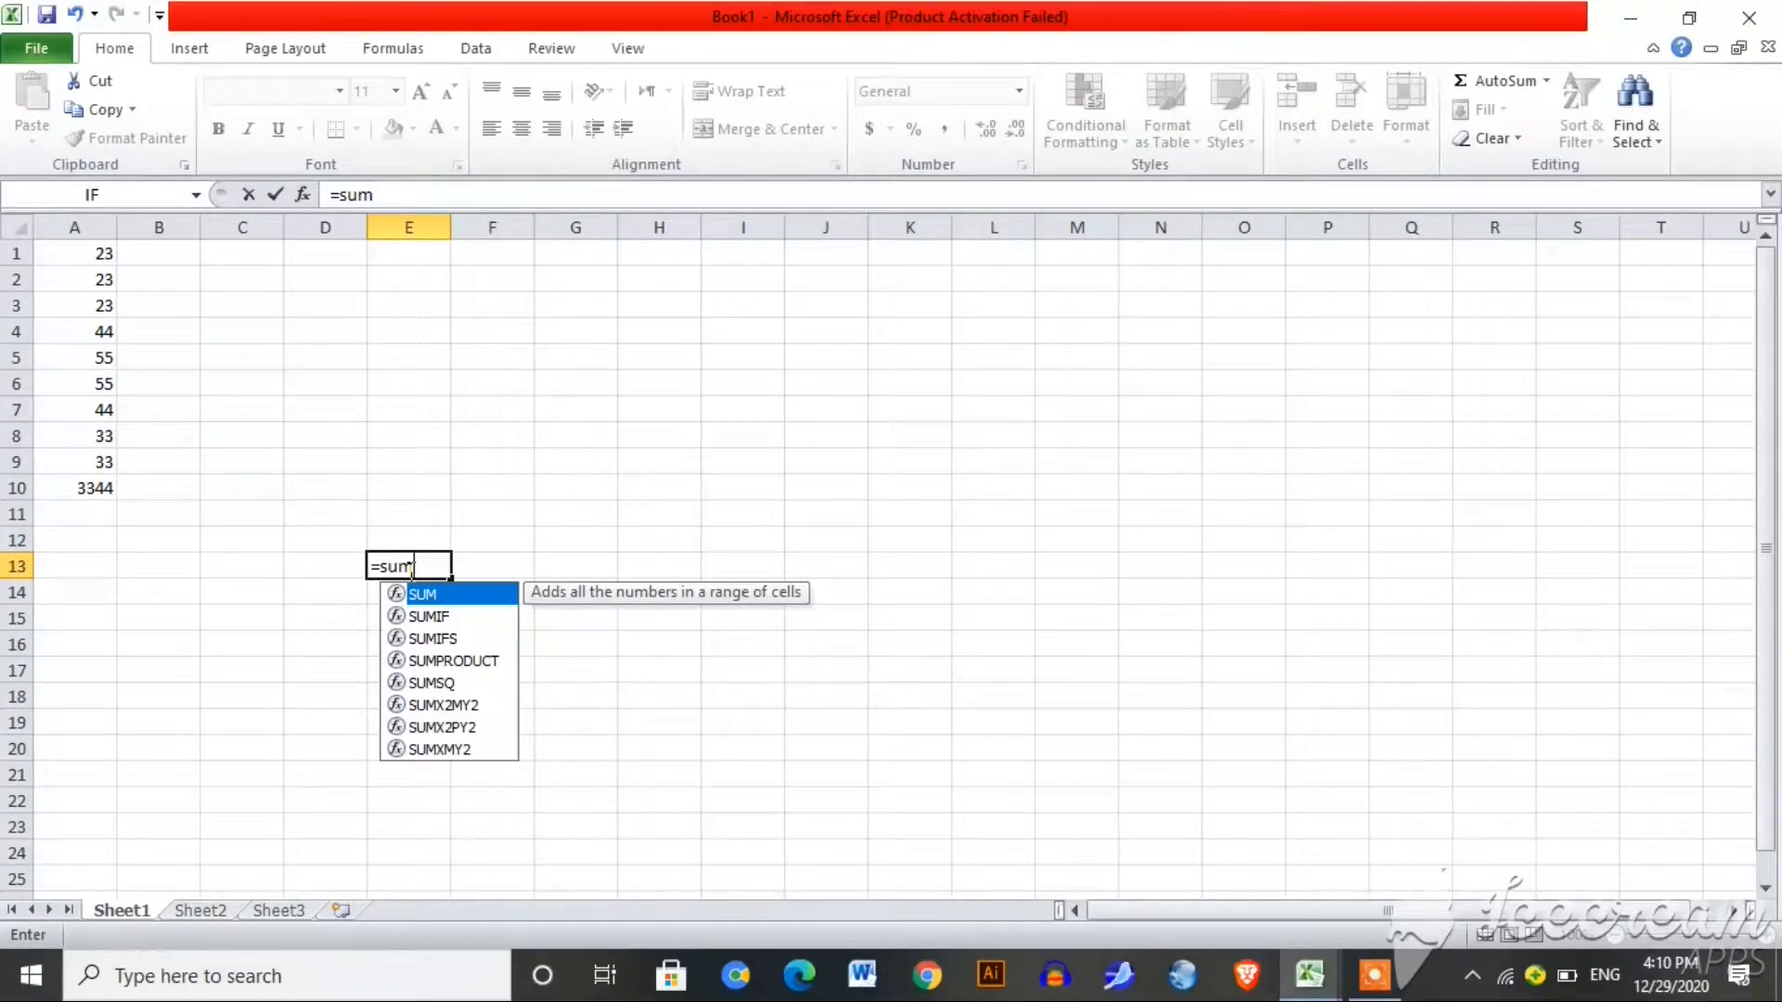
text(()
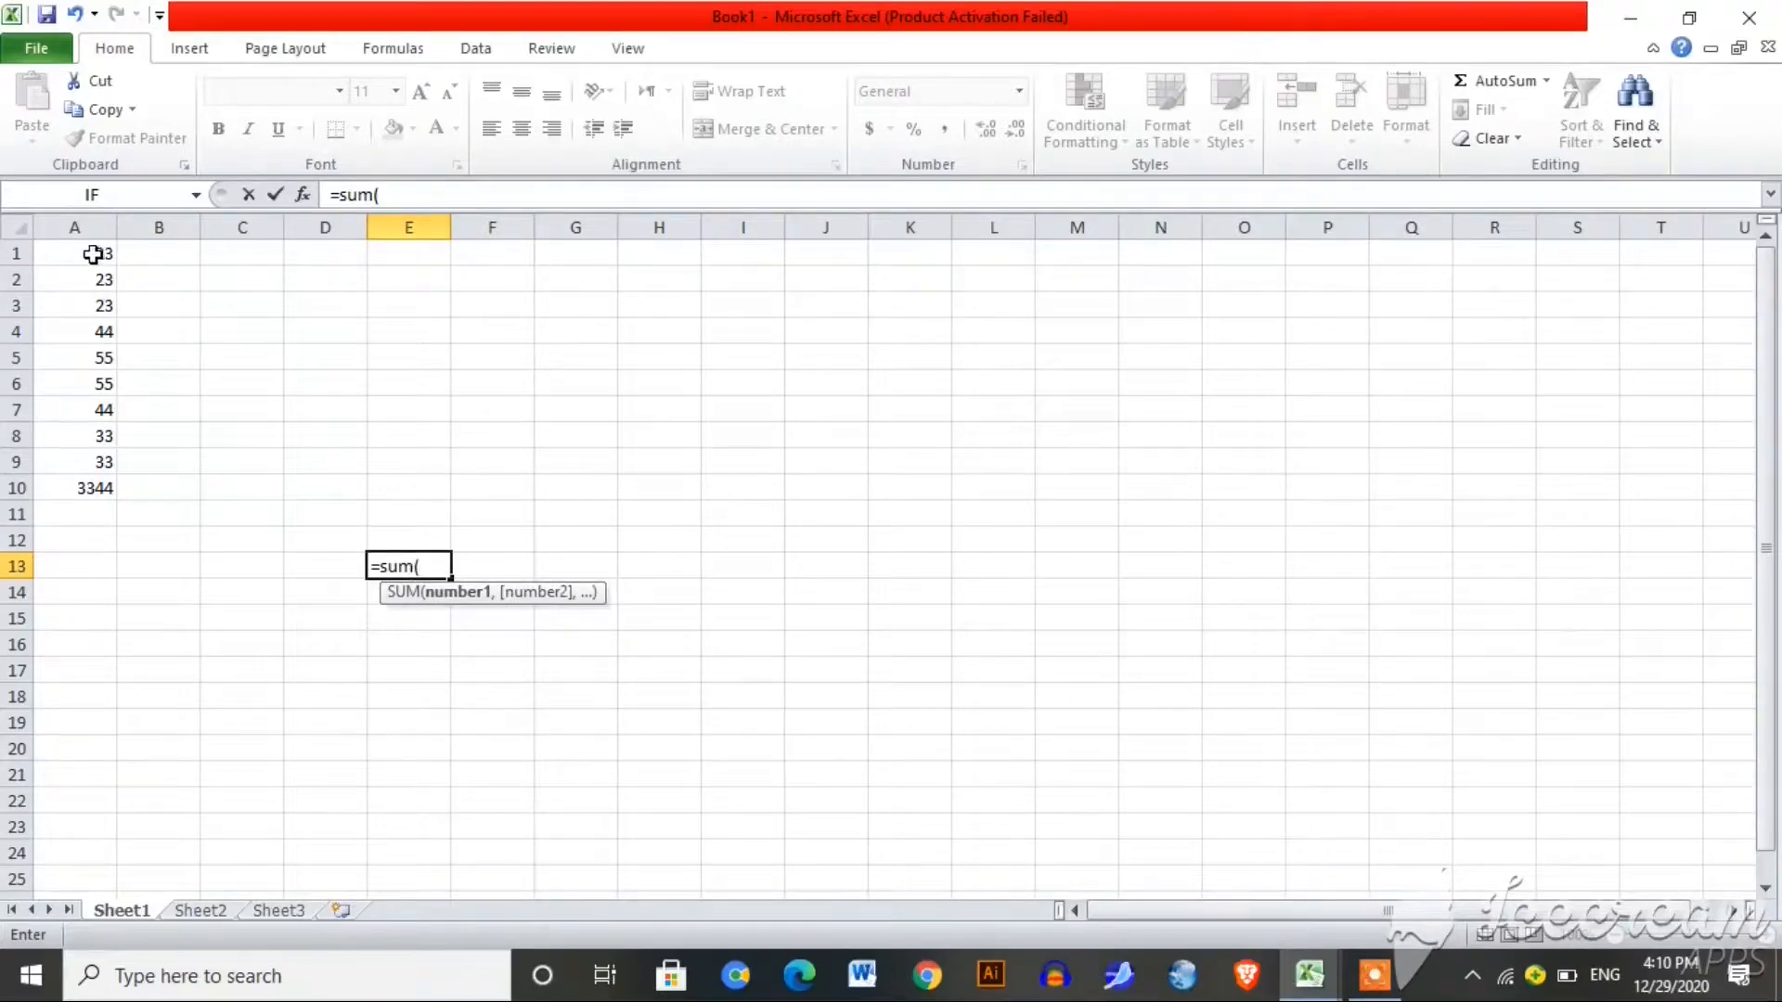
drag(93, 253, 87, 477)
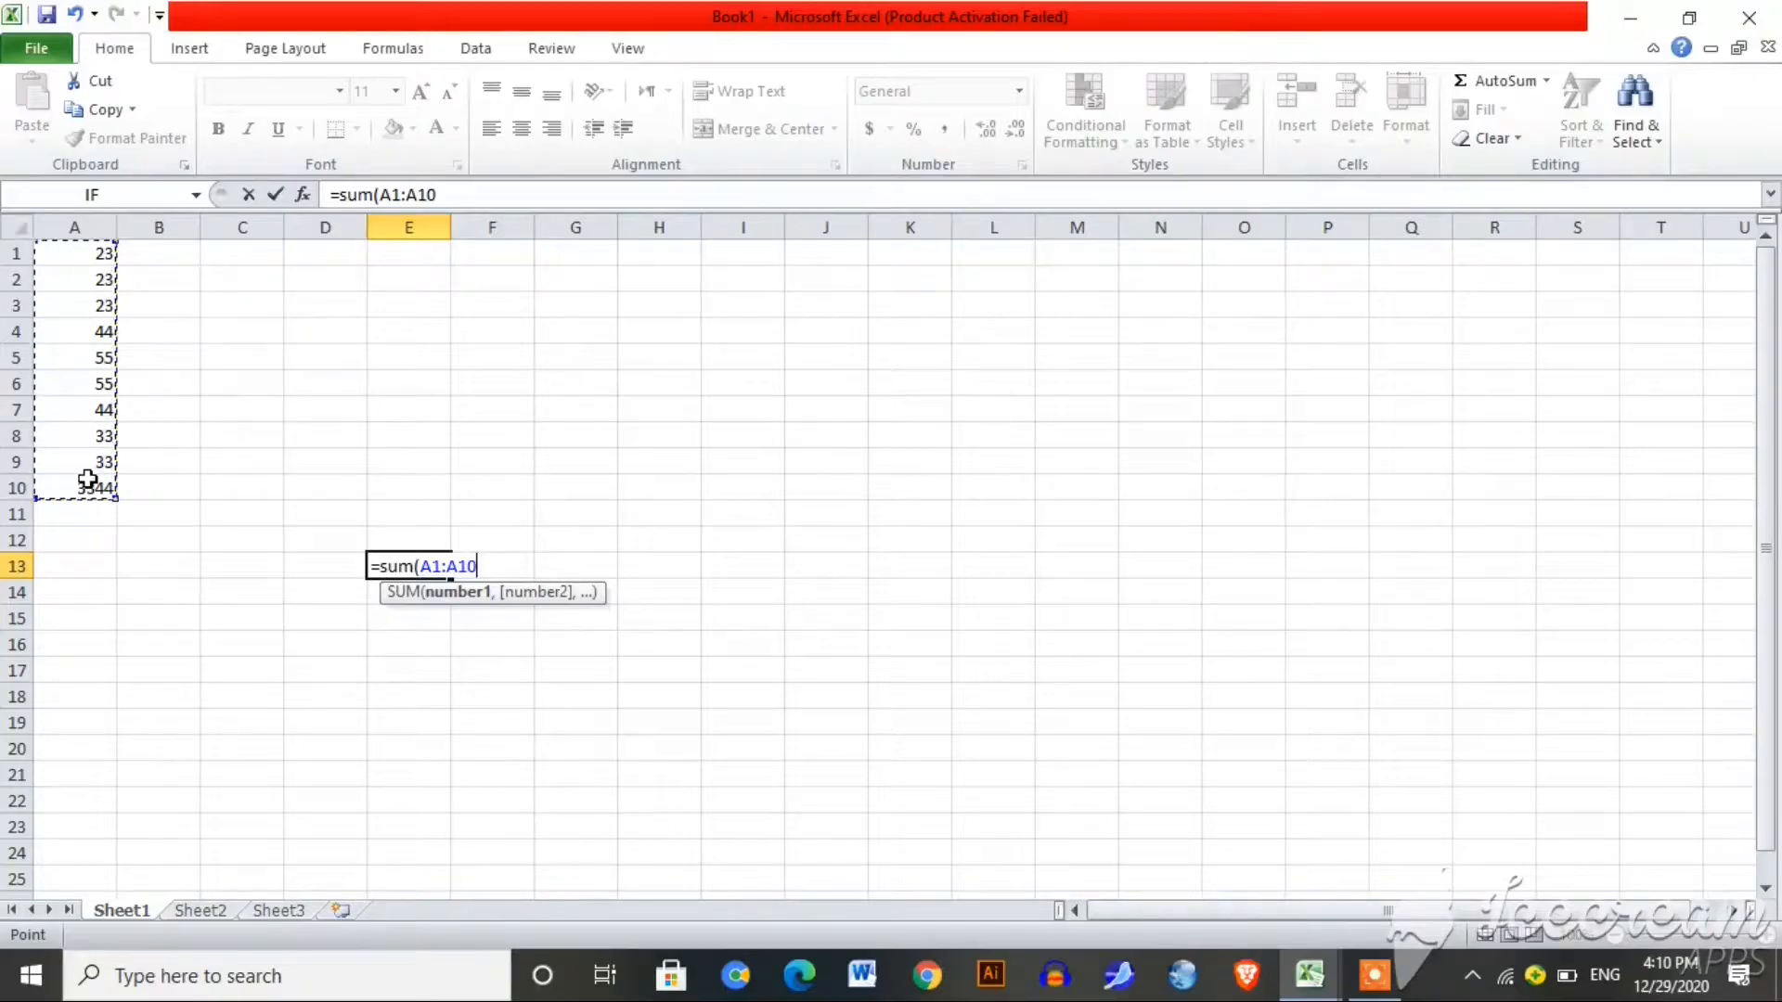
click(90, 250)
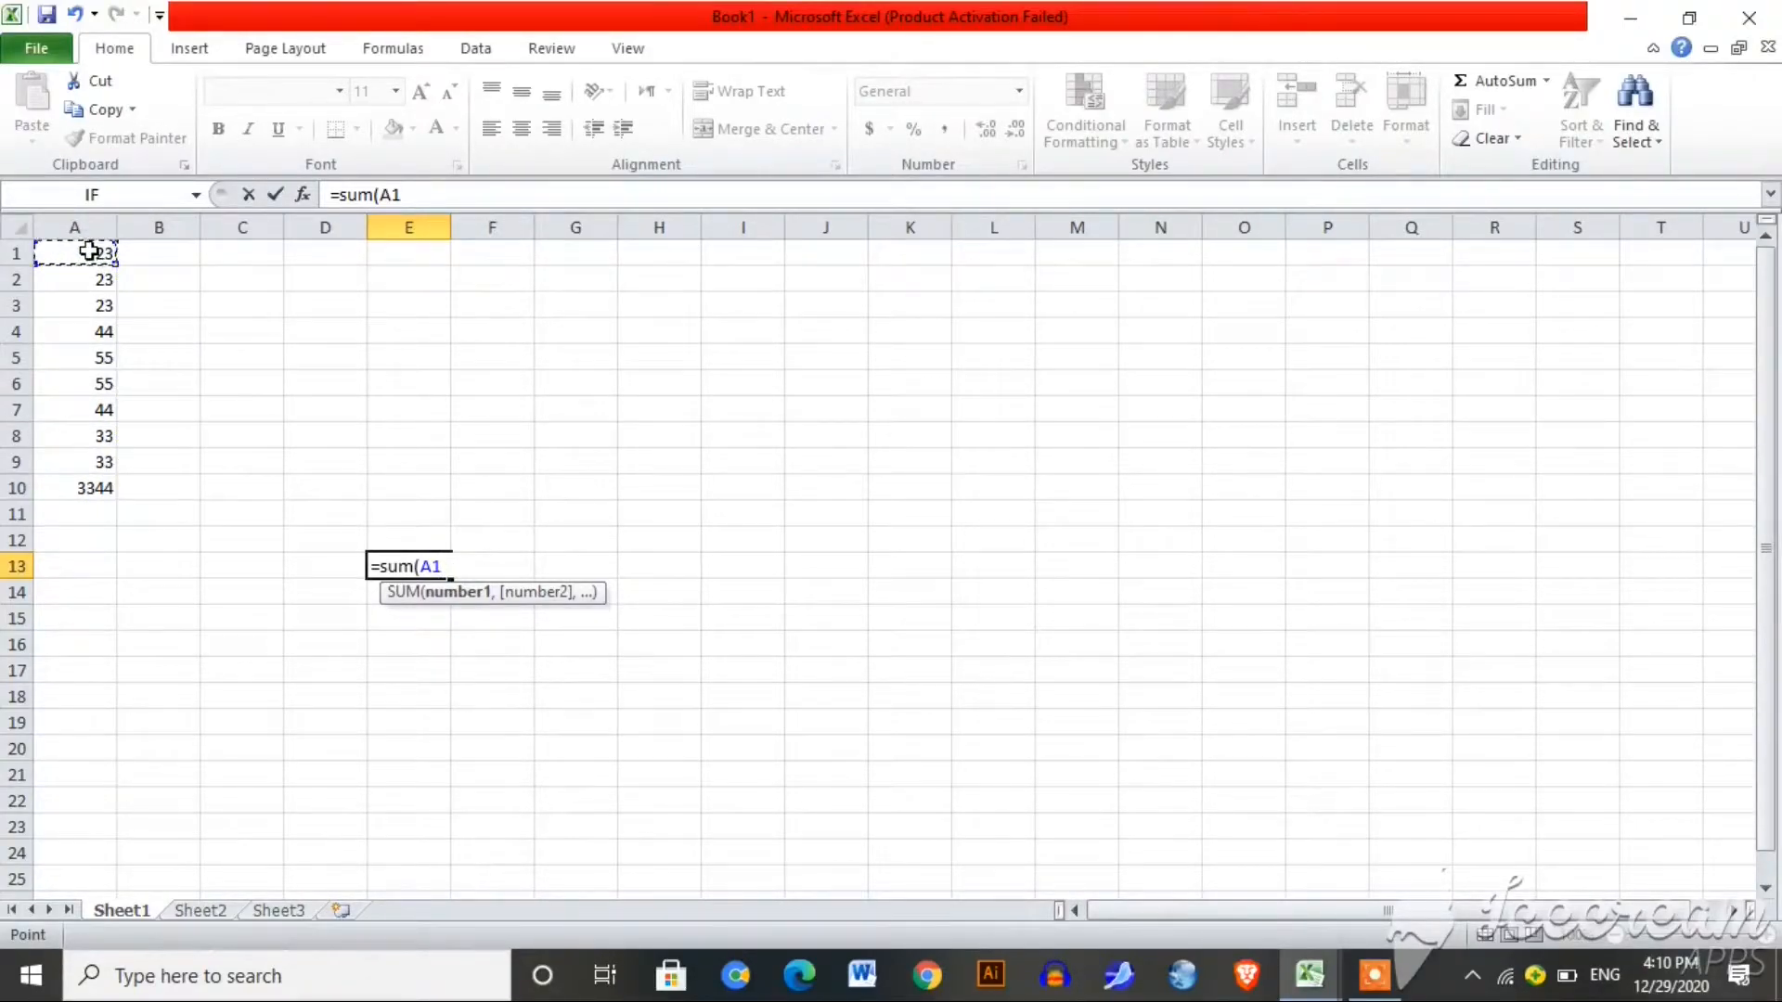
key(F8)
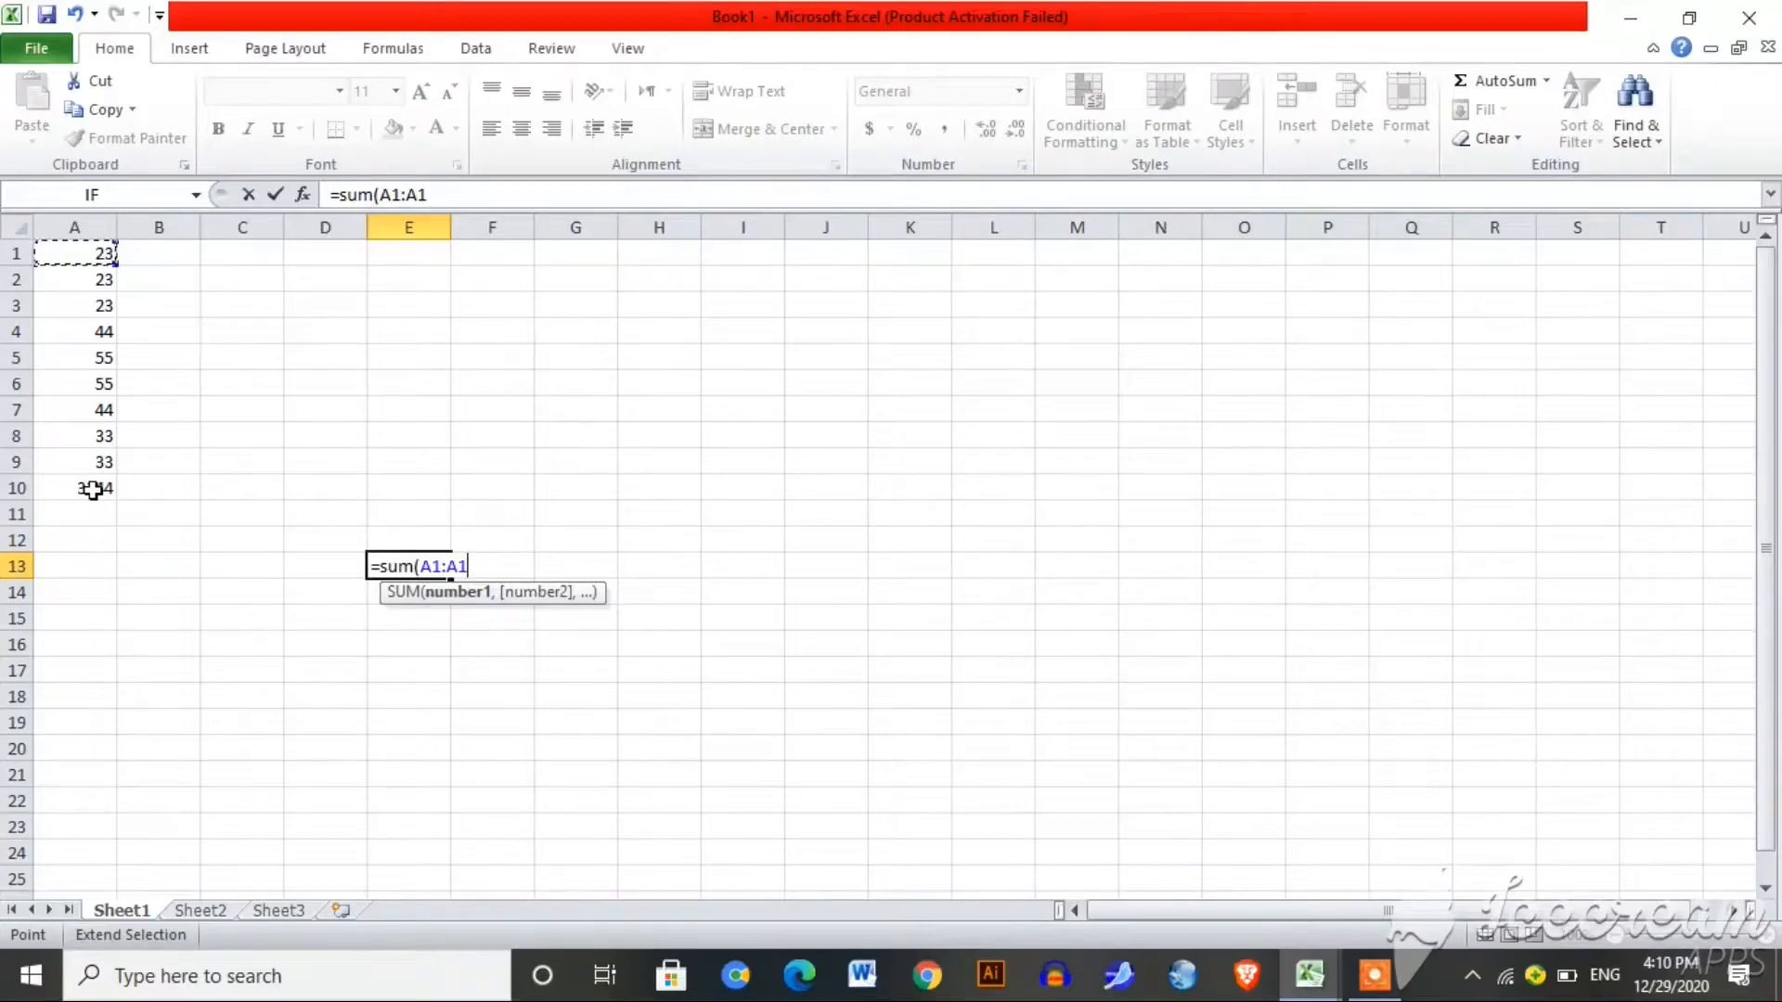
text(0)
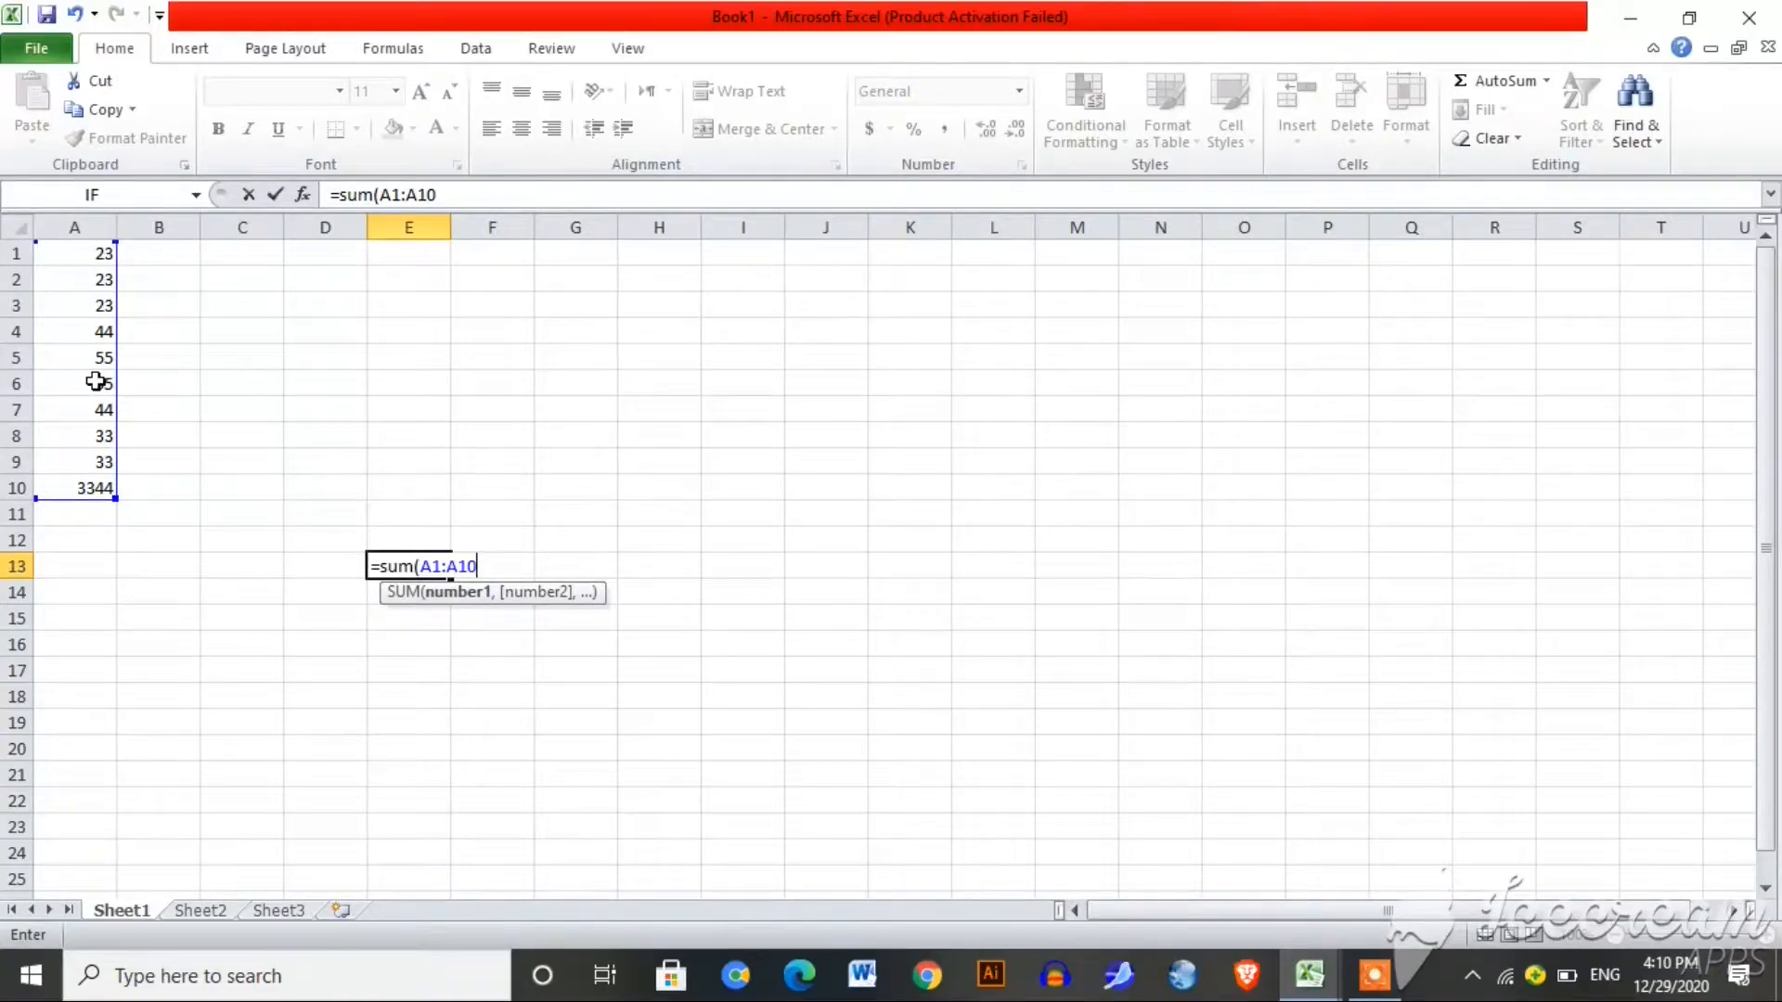
key(Return)
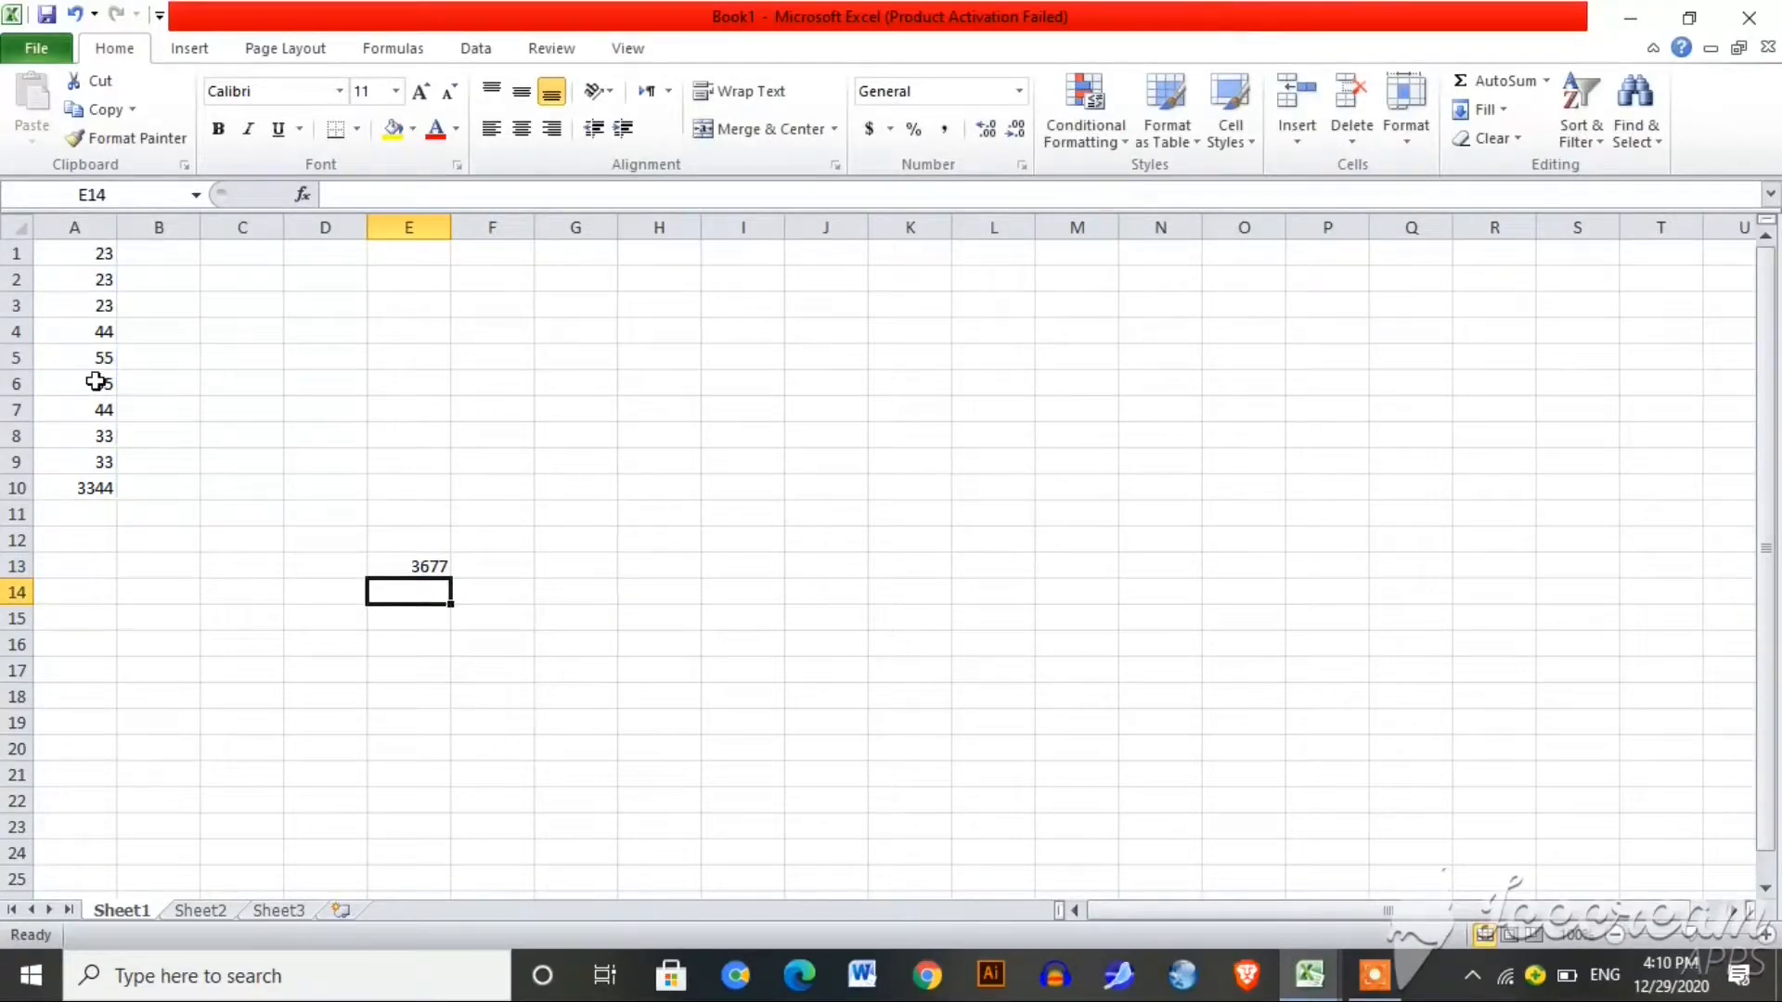
click(429, 566)
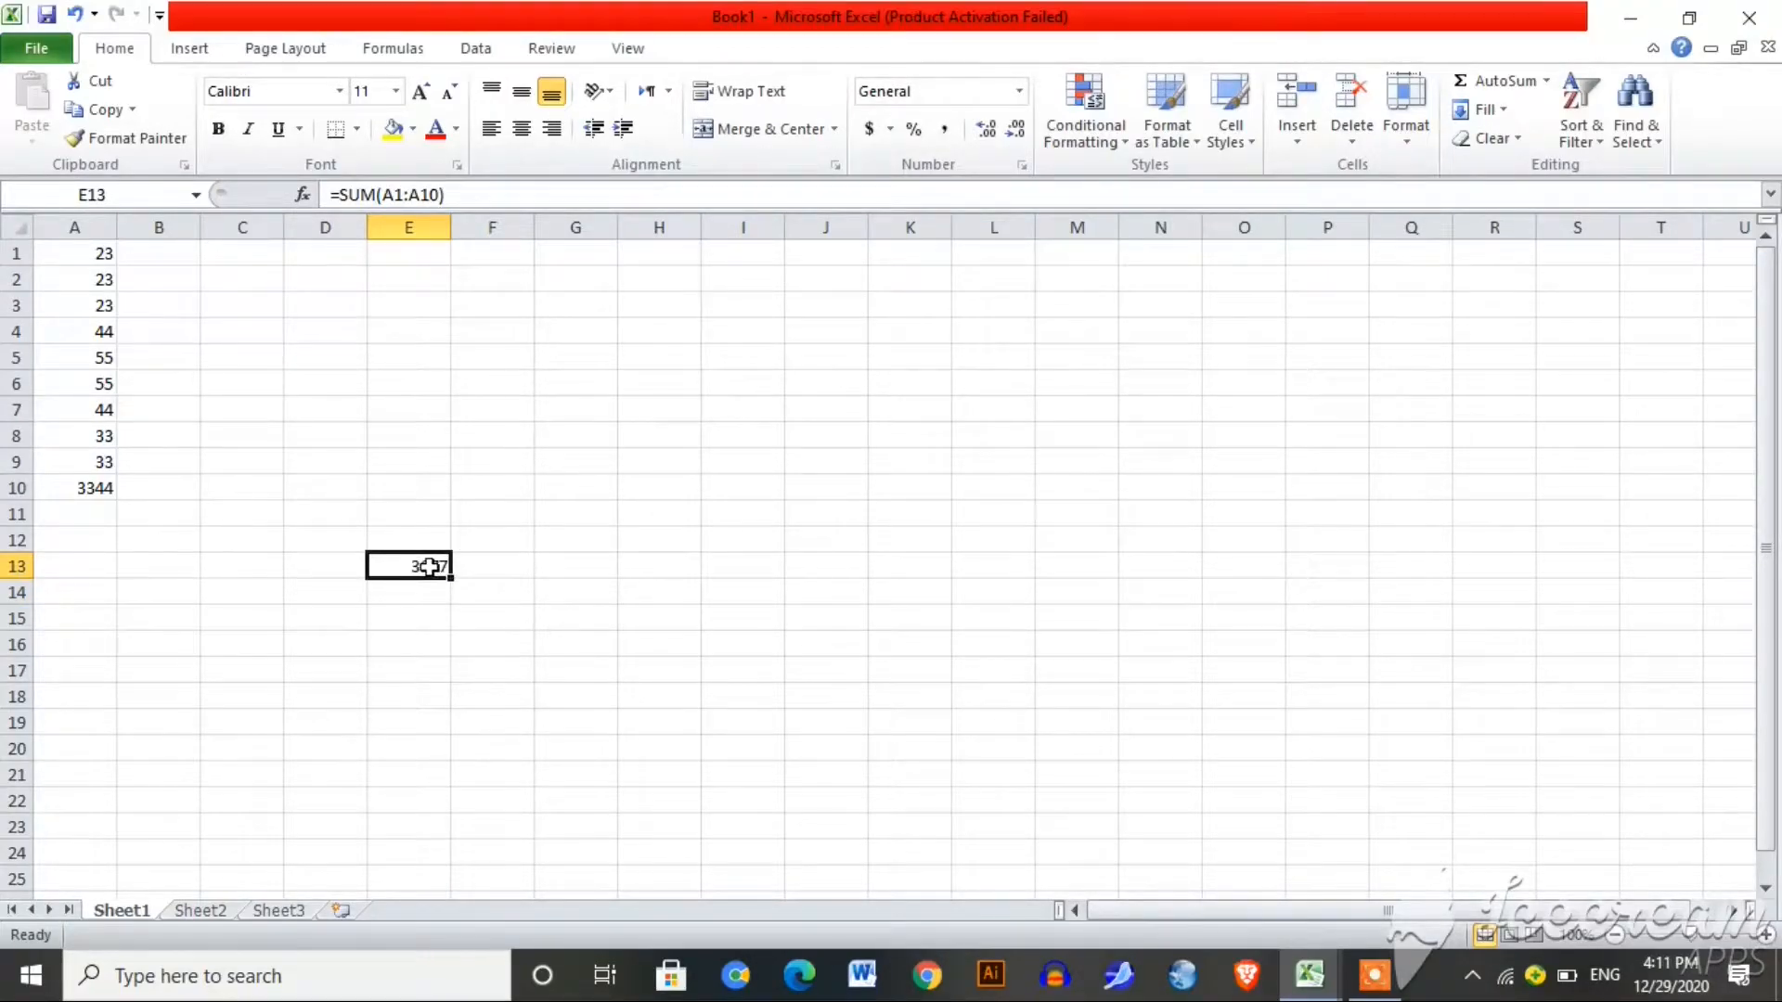
Step: Enter =AVERAGE(A1:A10) in F13, giving 367.7
click(489, 569)
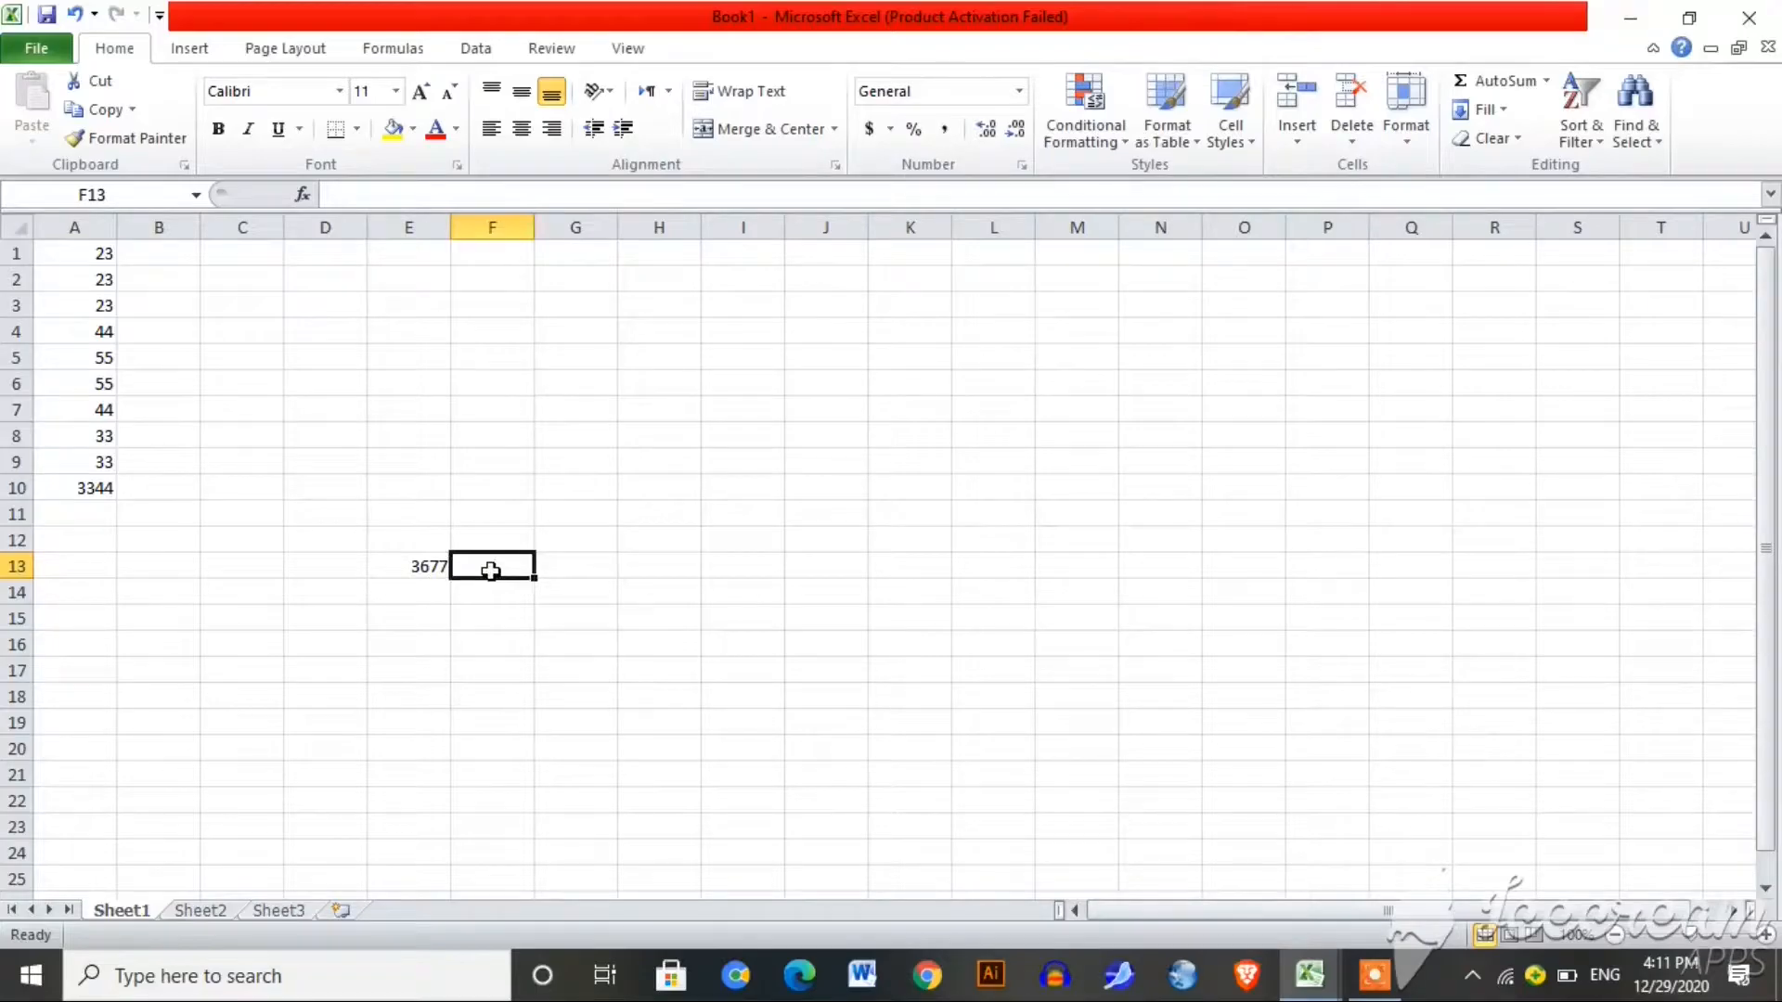
text(=)
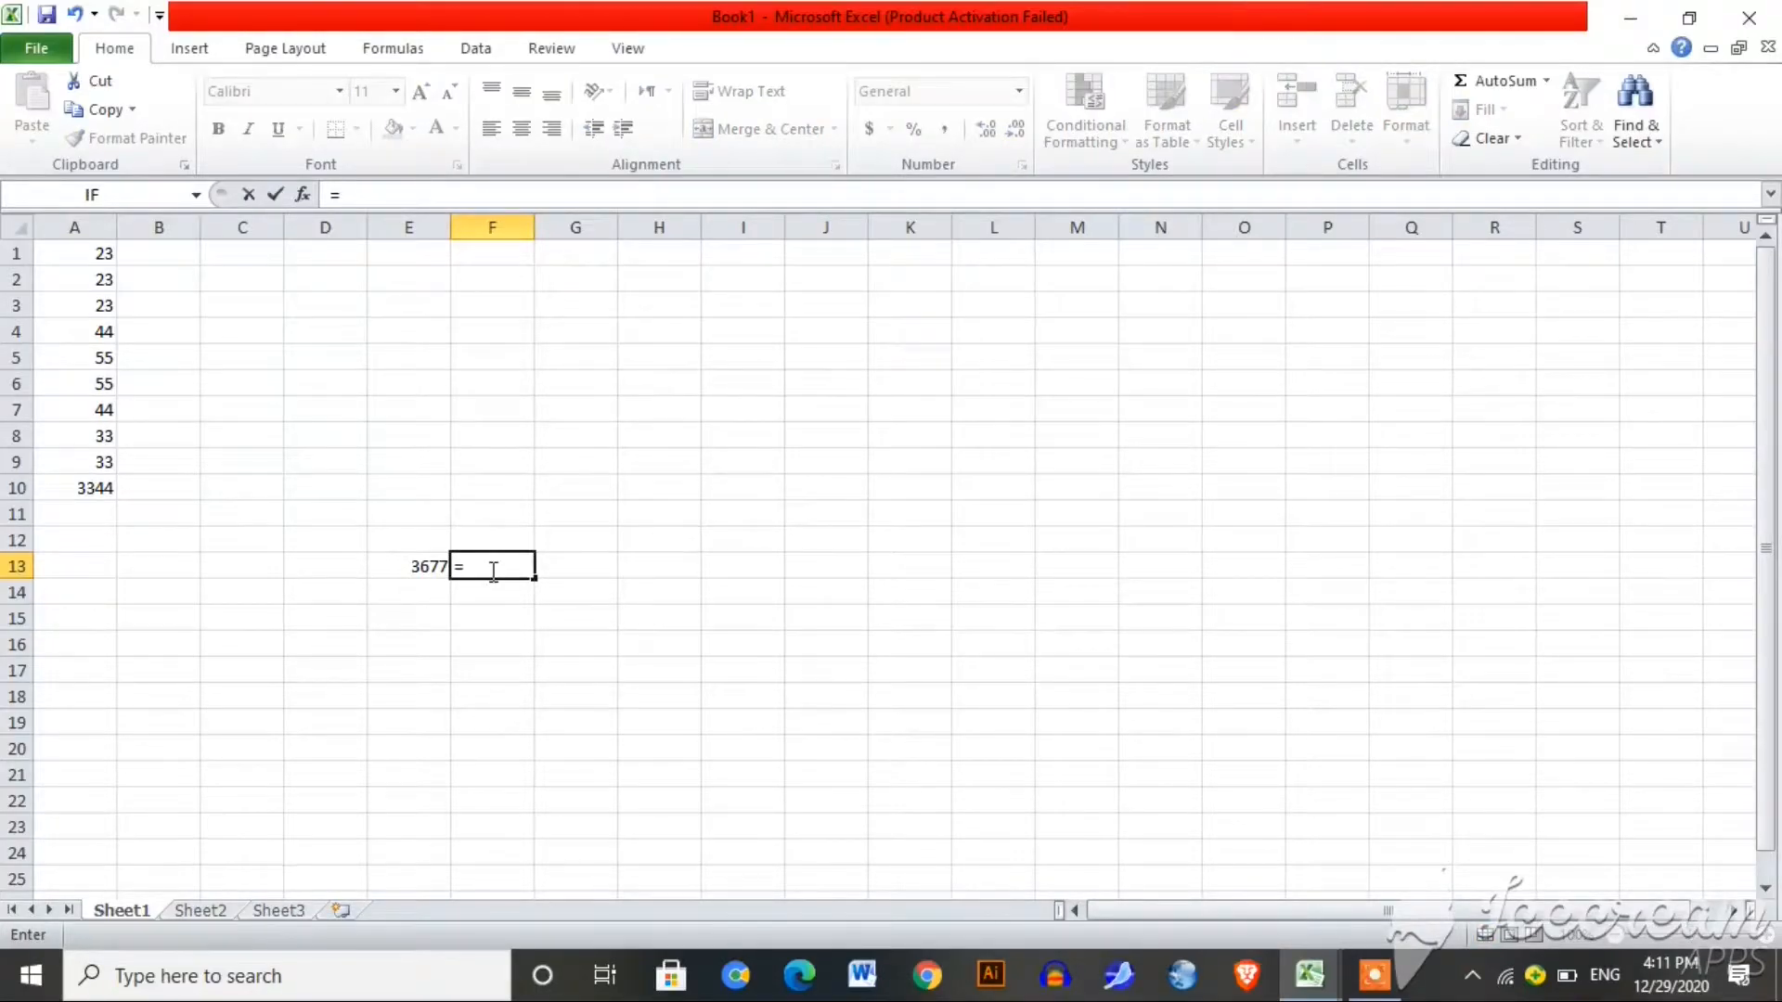
text(average()
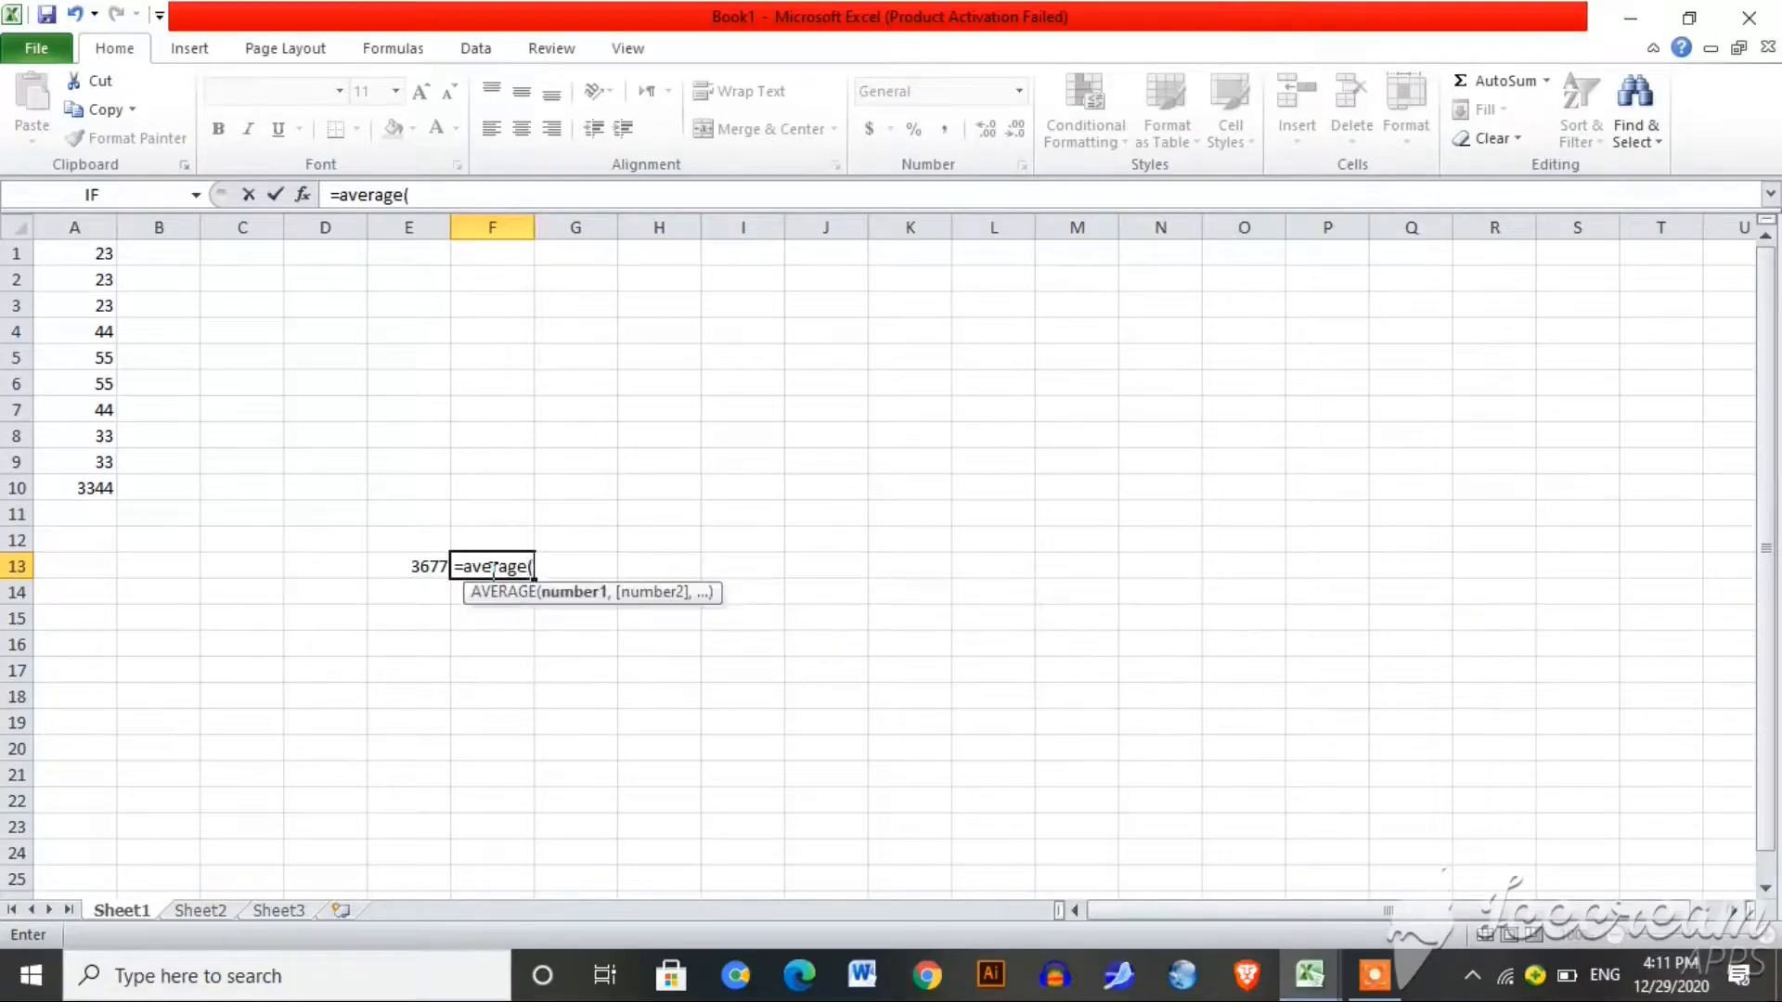
click(79, 266)
drag(79, 266, 67, 479)
key(Return)
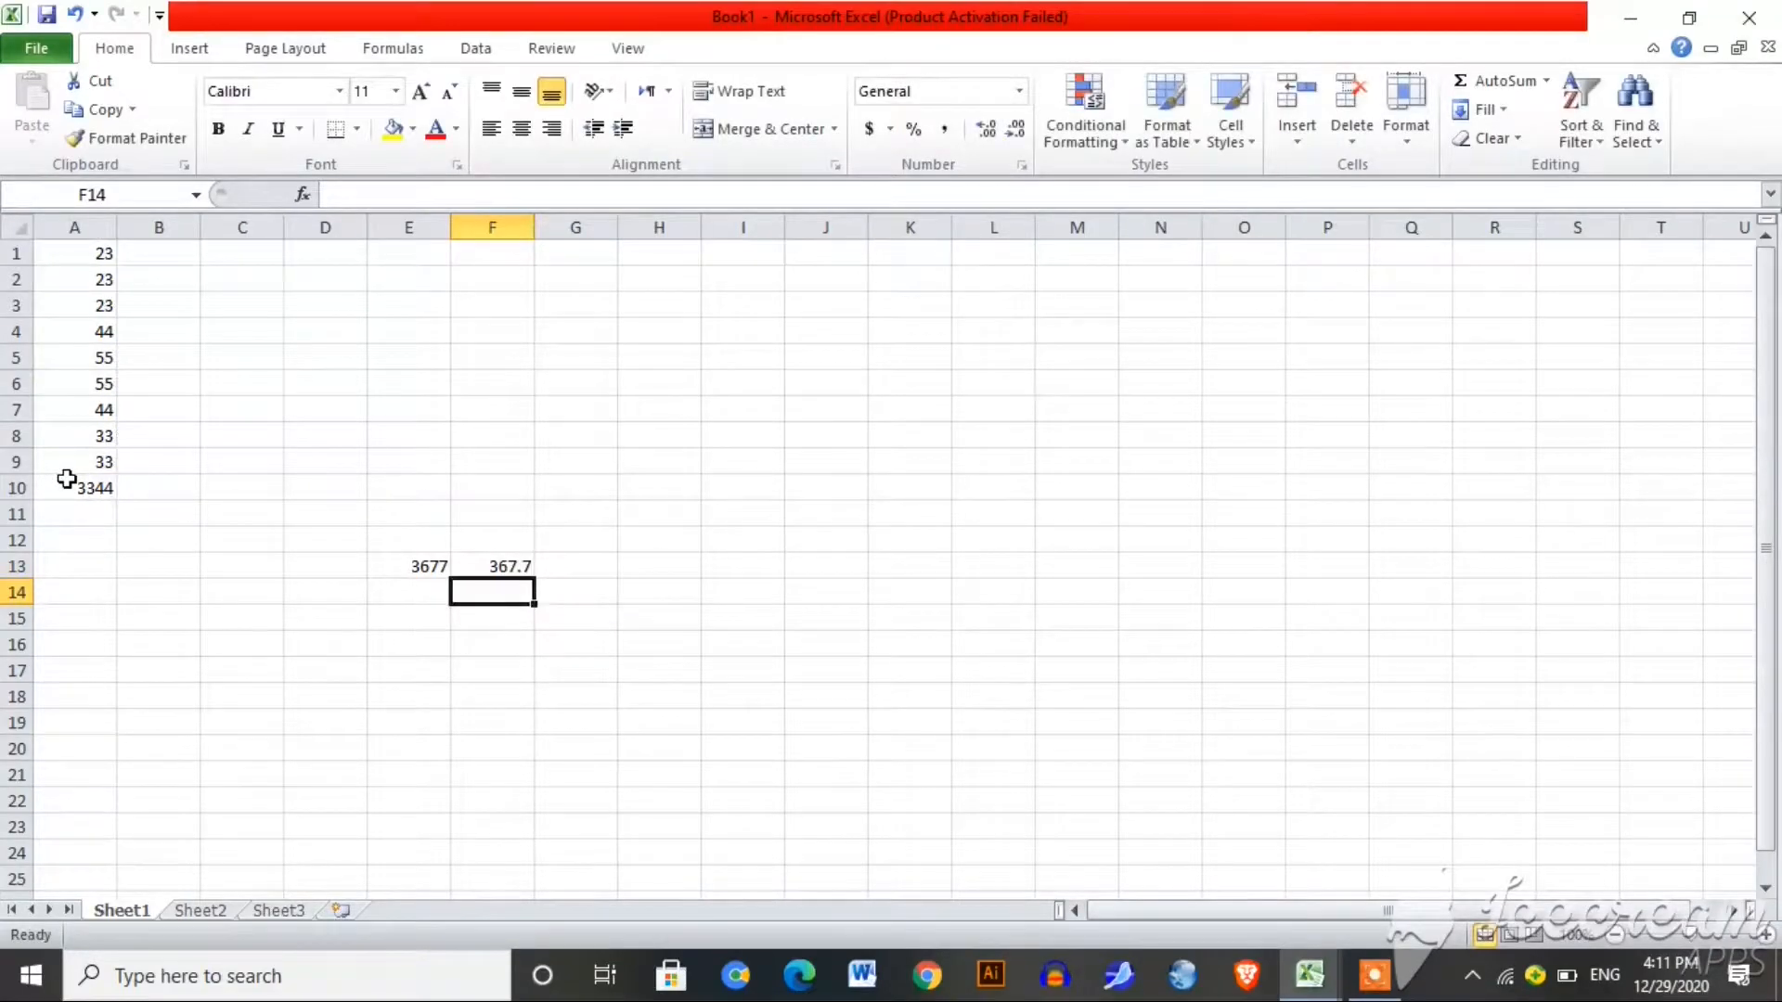
click(498, 567)
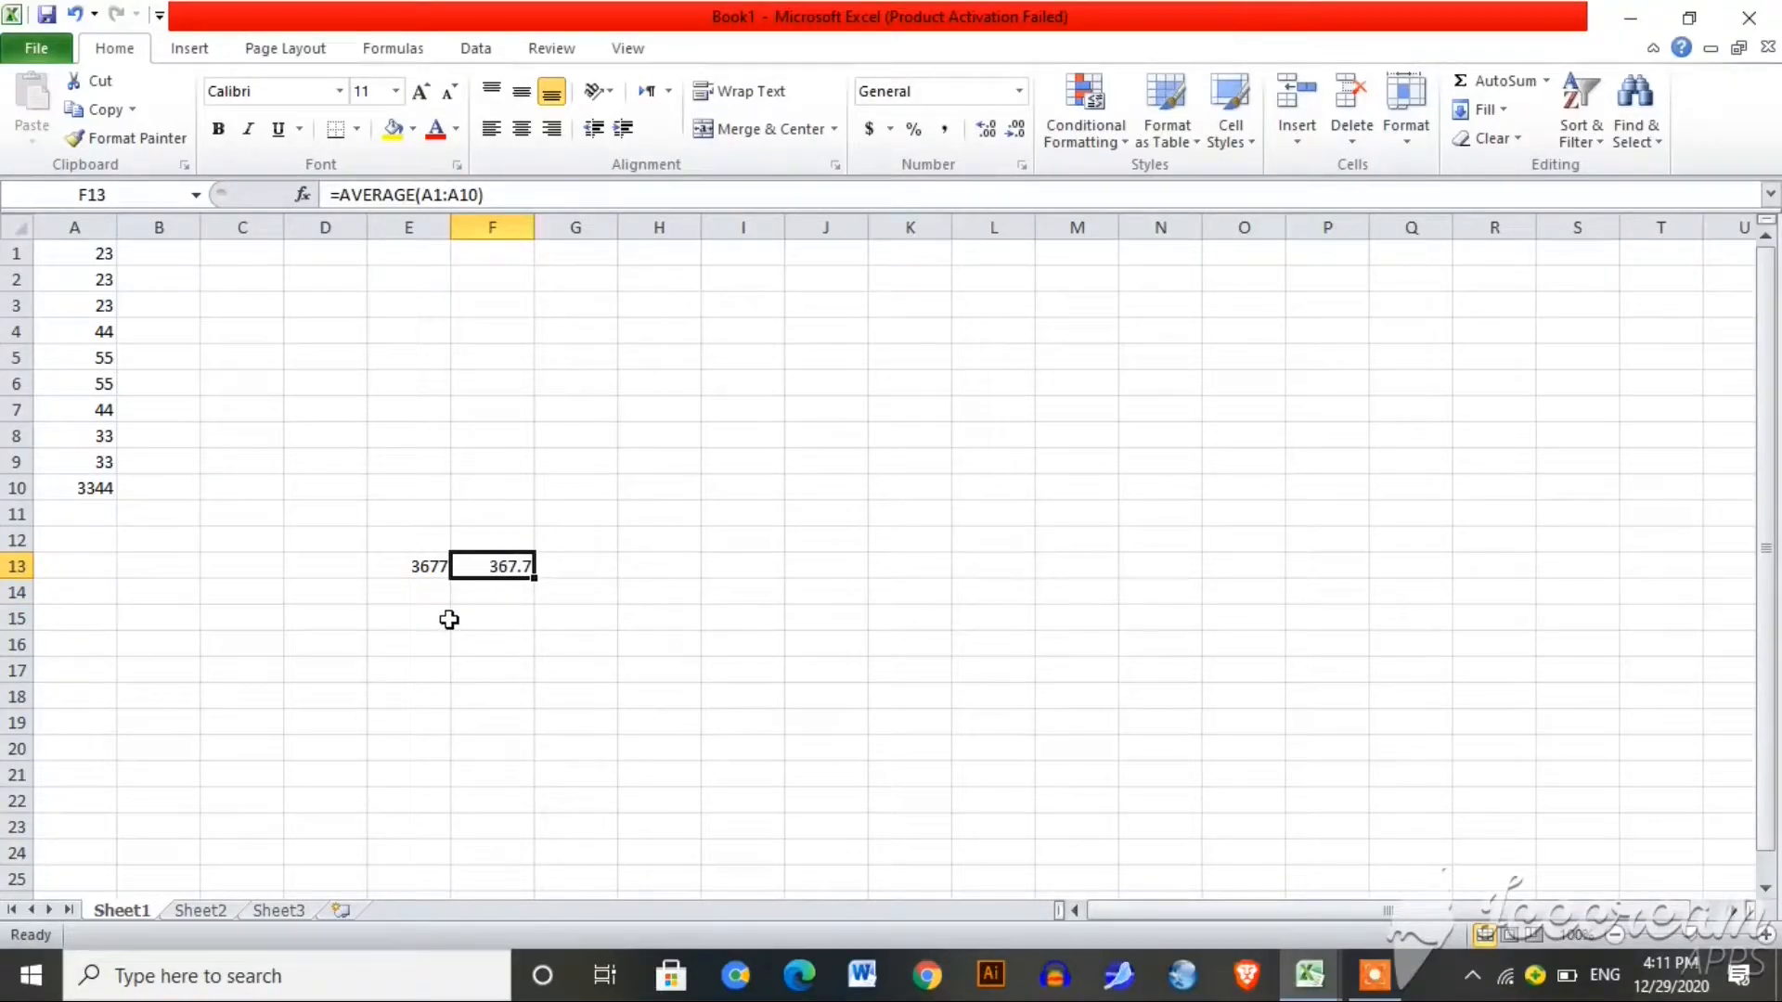
Step: Enter =A1+A5 in E16 so it shows 78
click(422, 651)
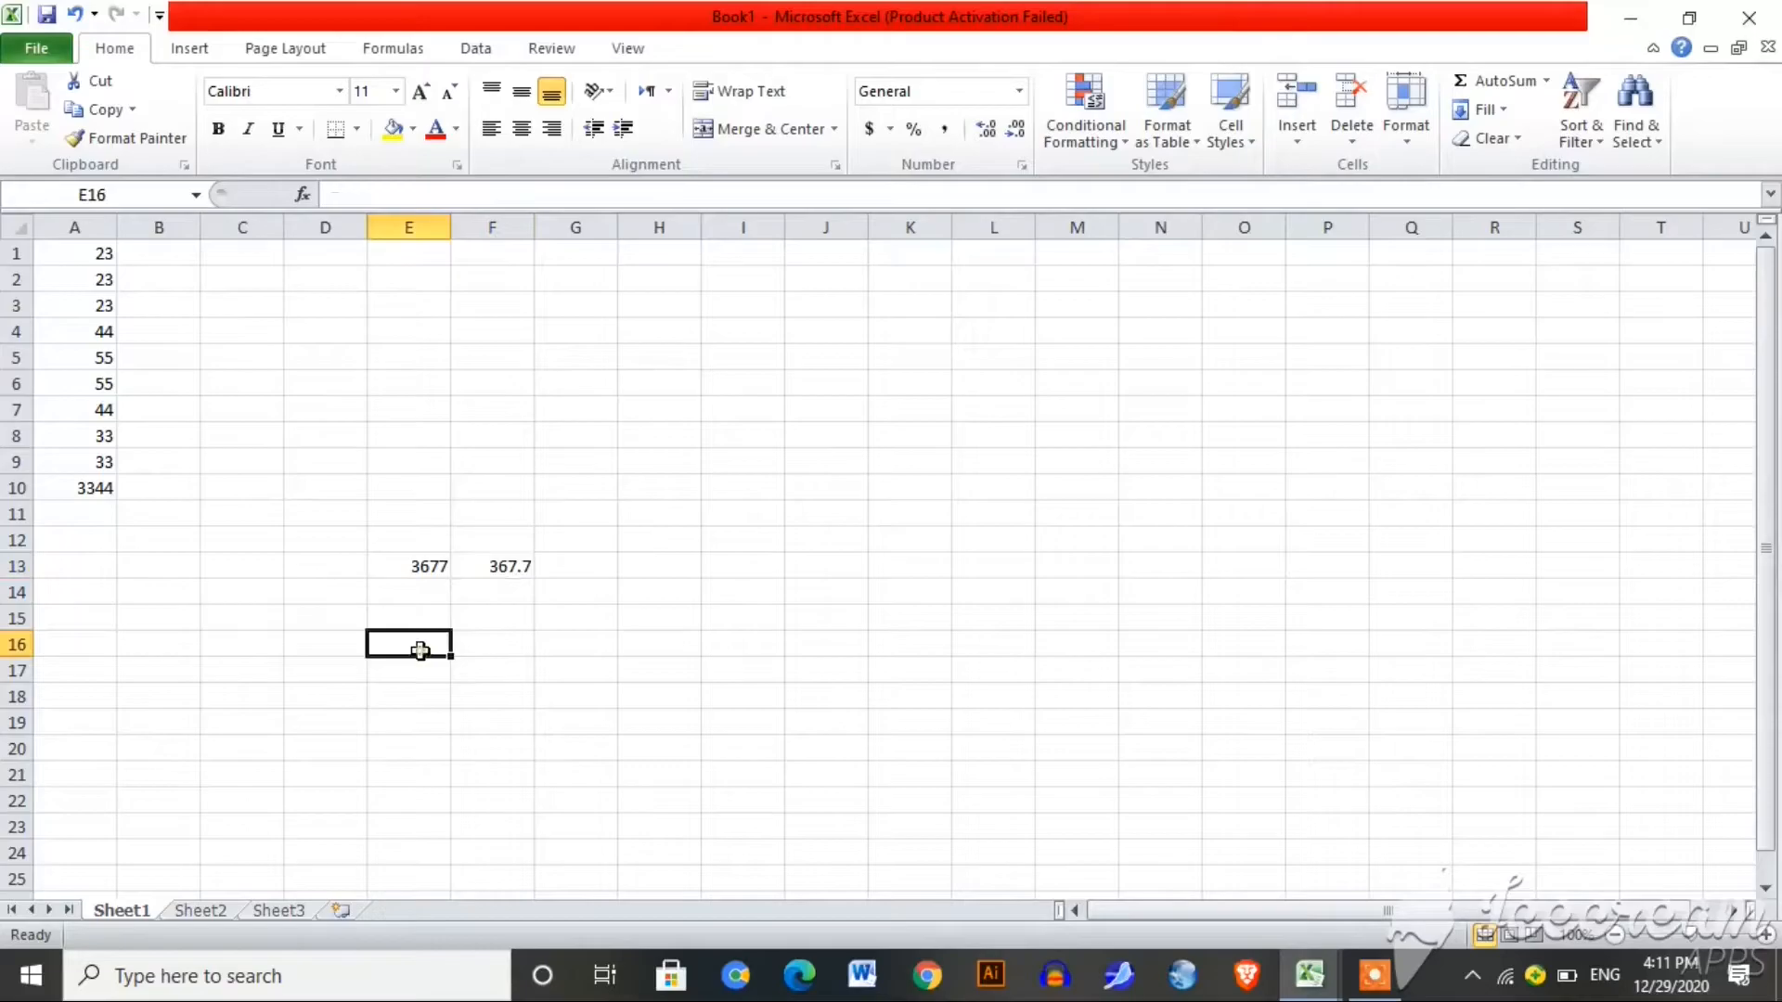
text(=)
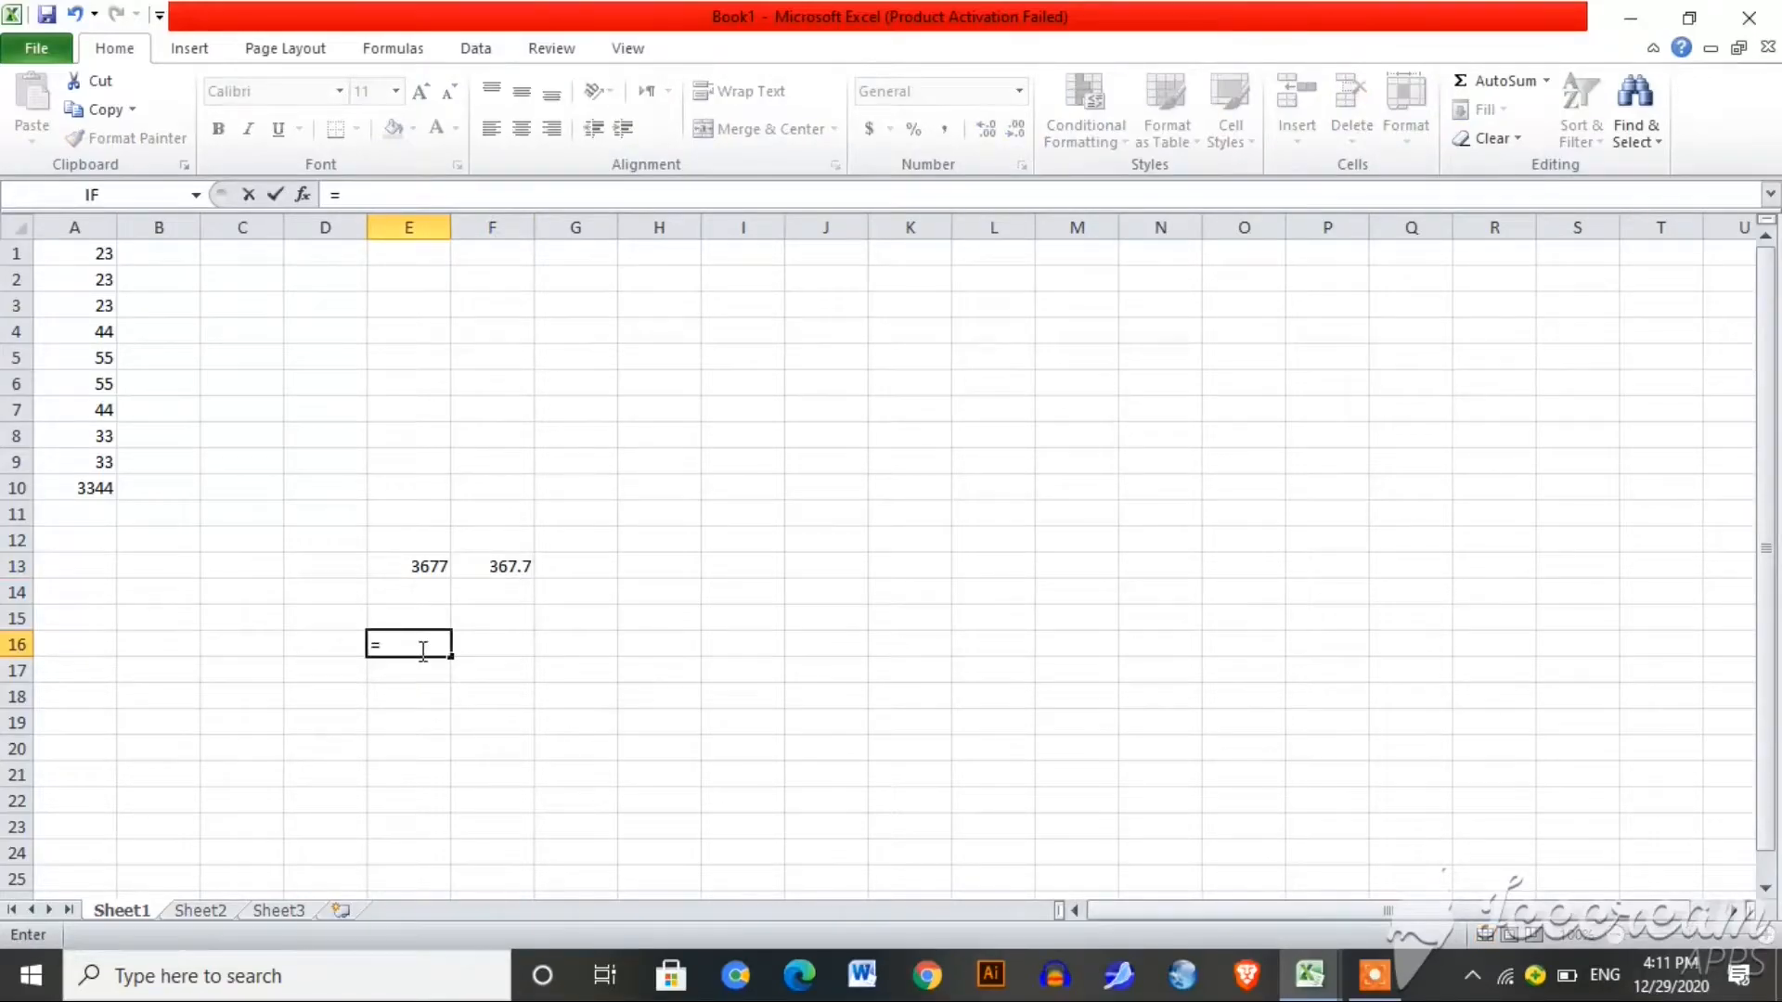
click(96, 253)
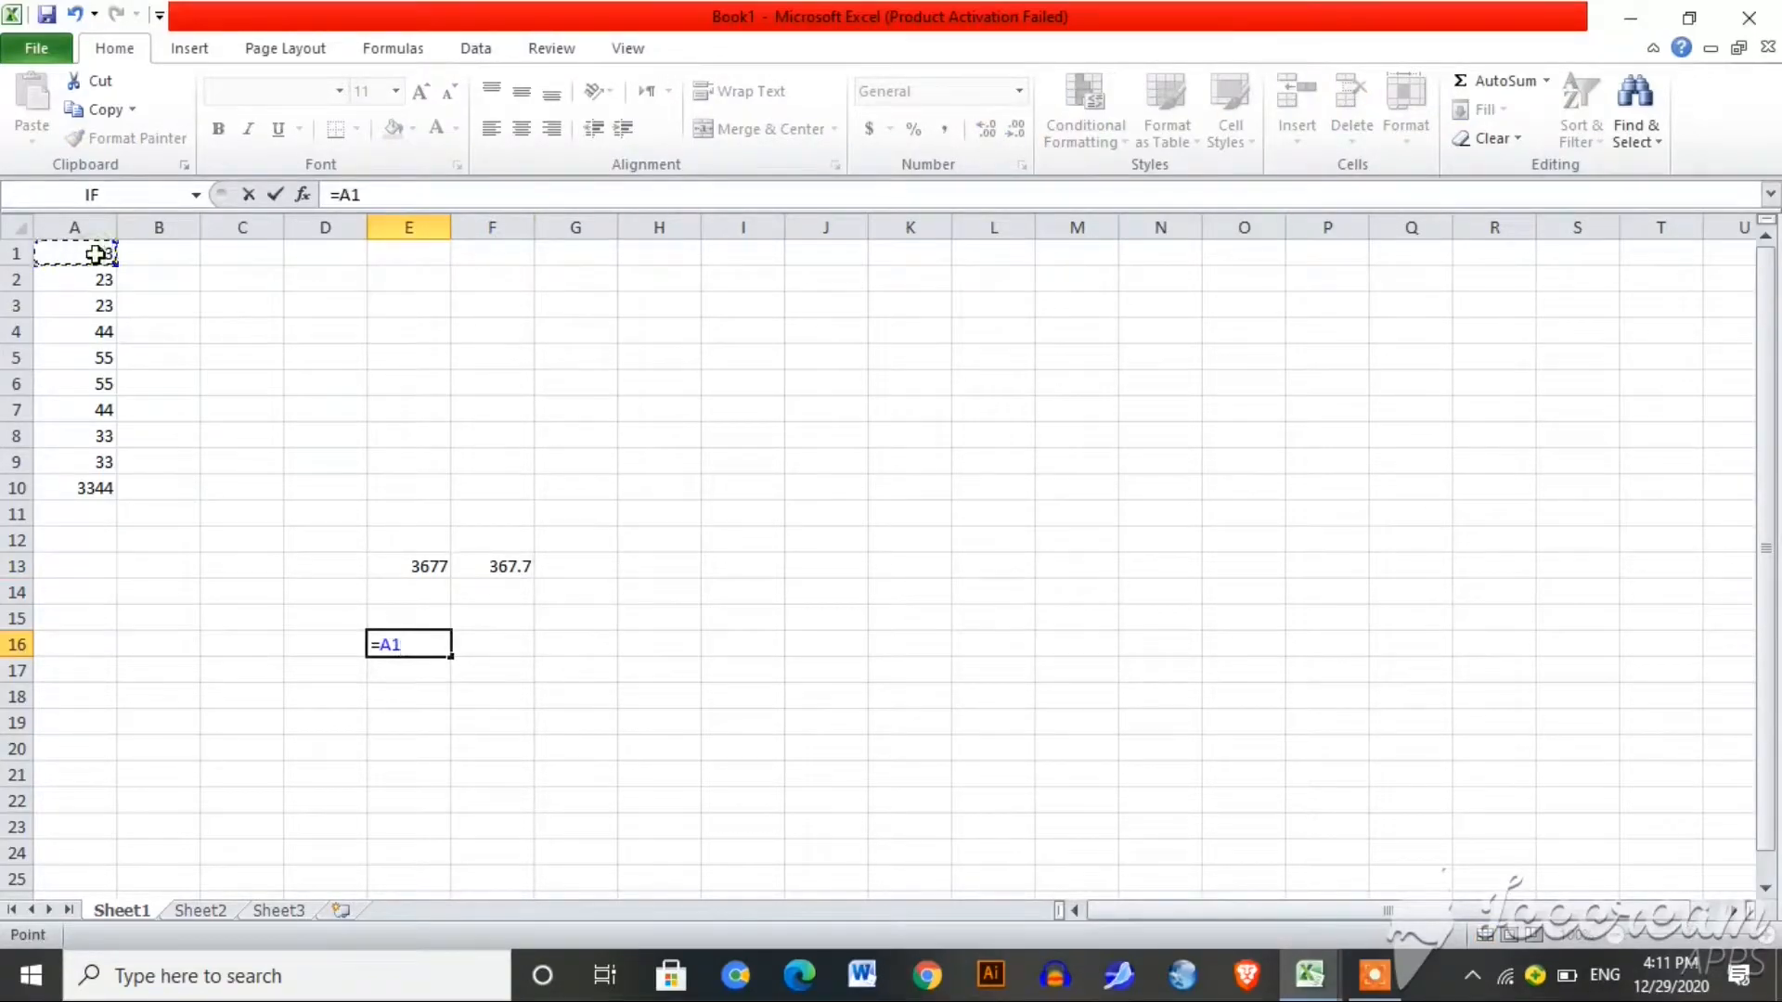
text(+)
click(102, 284)
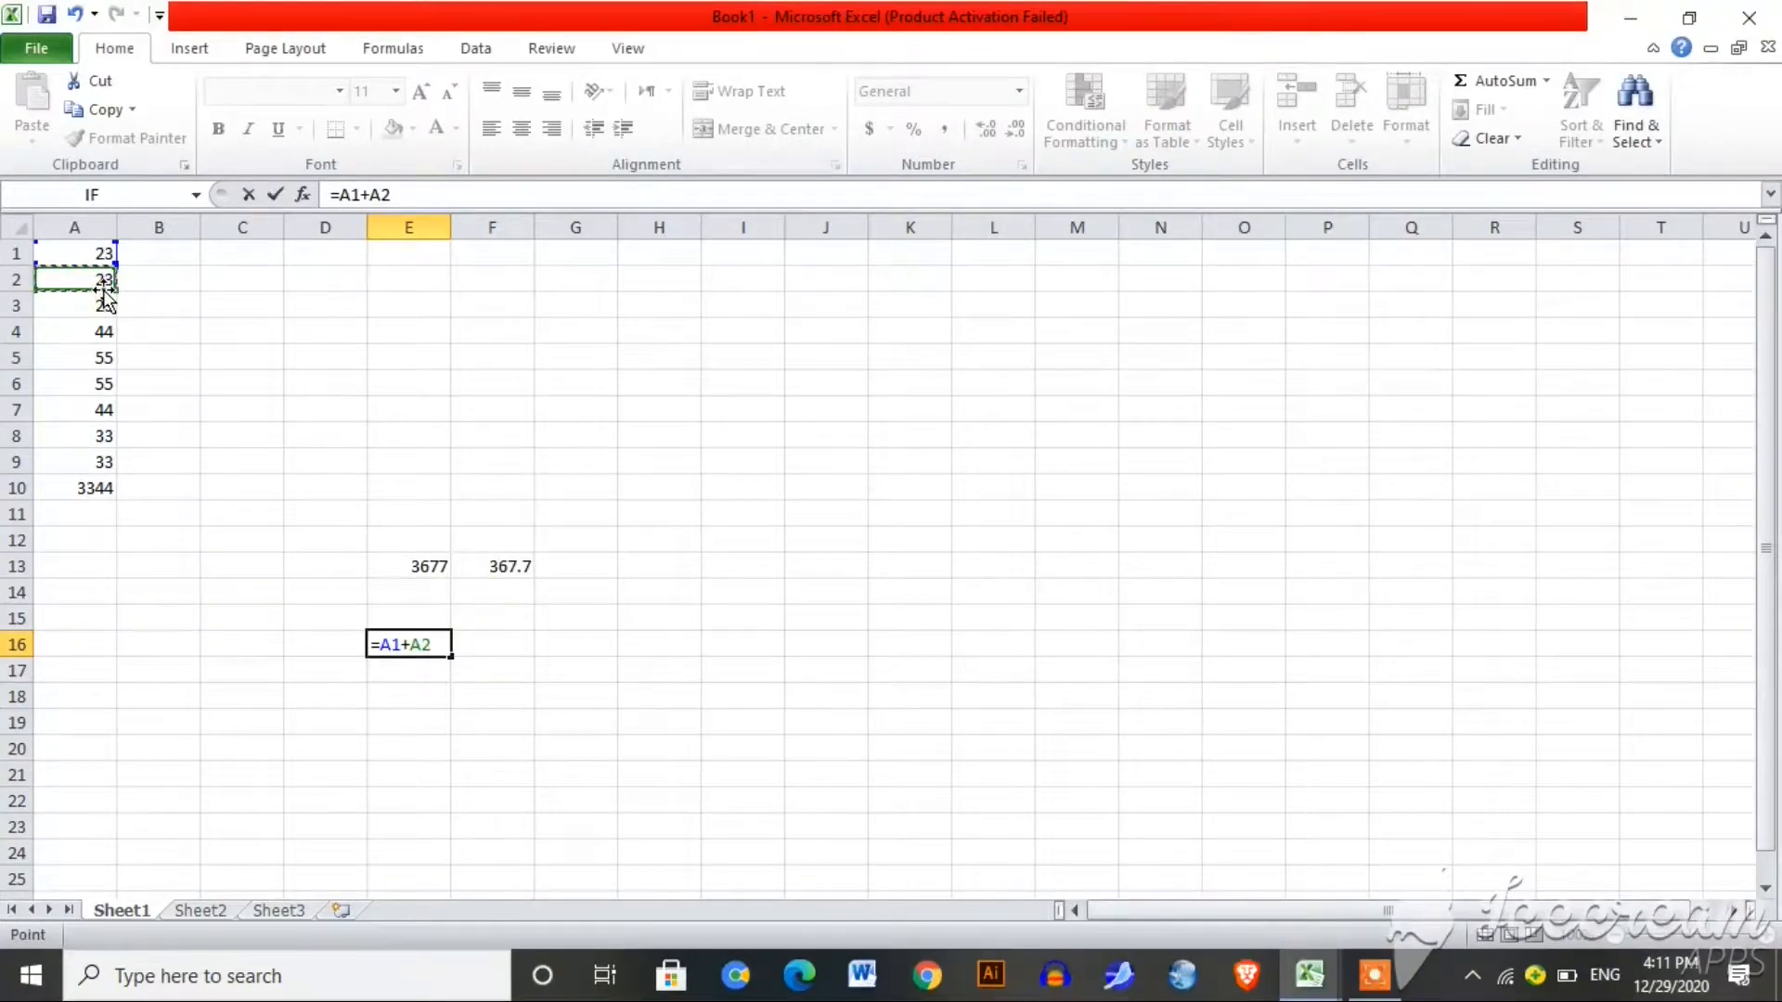
click(94, 355)
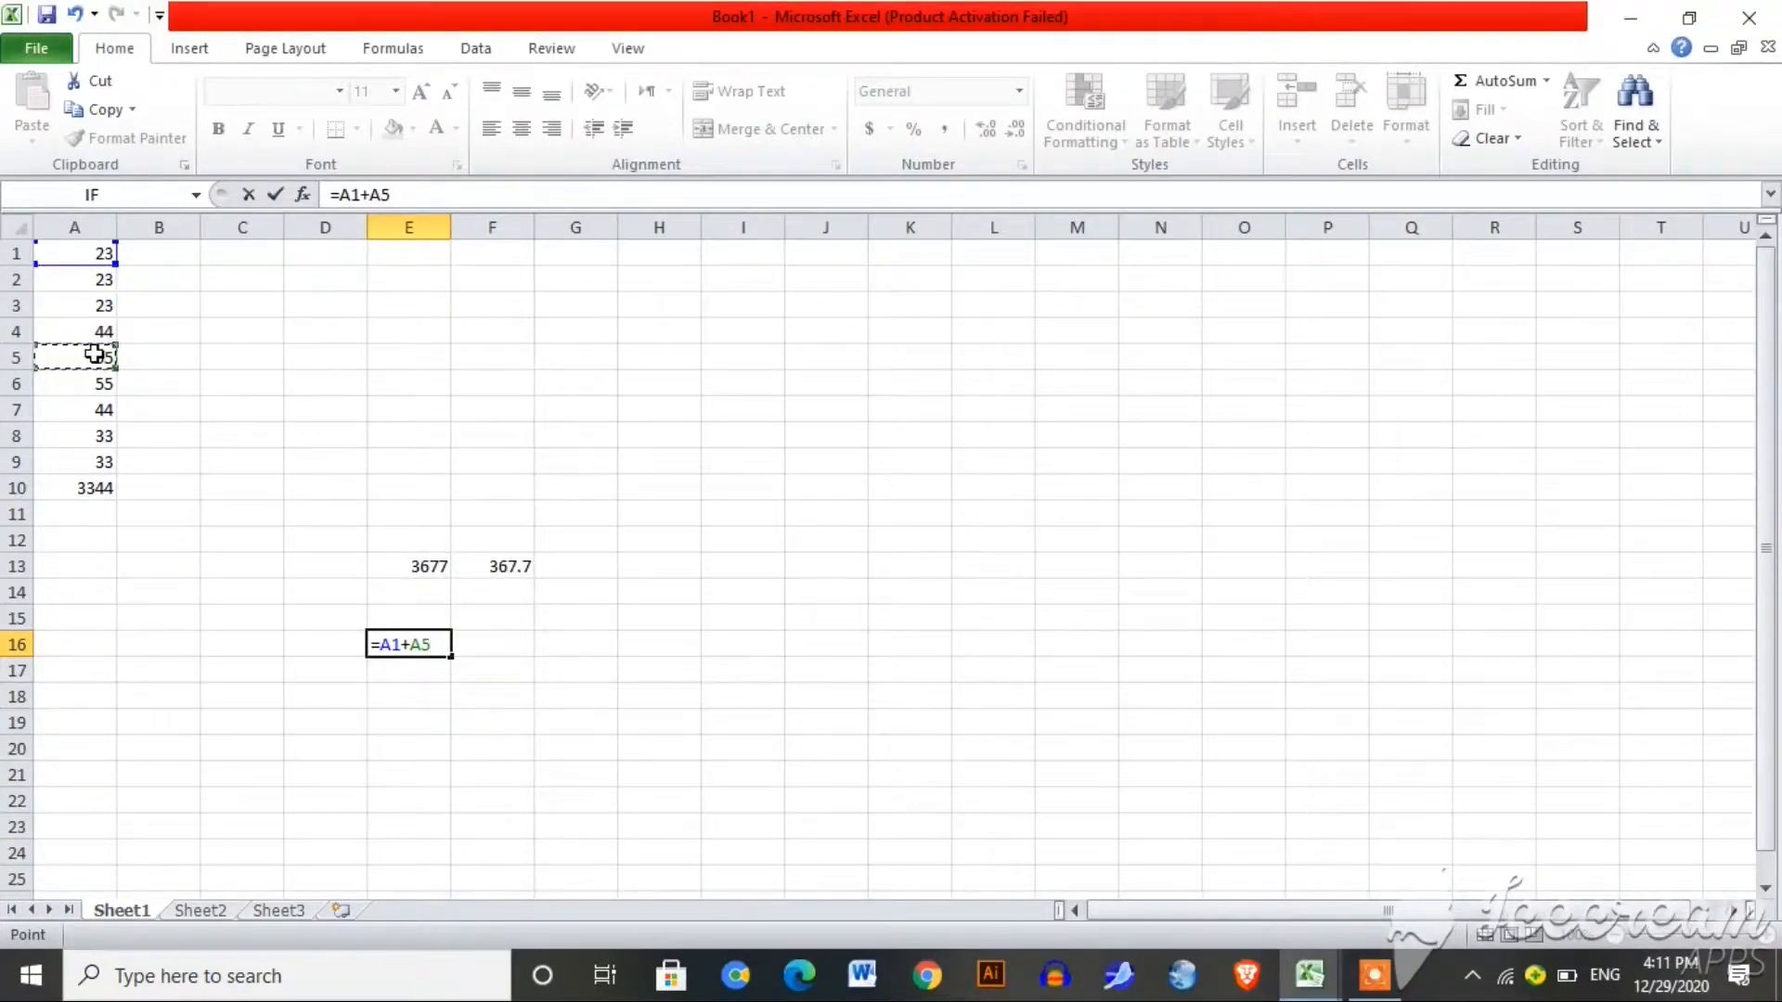
key(Return)
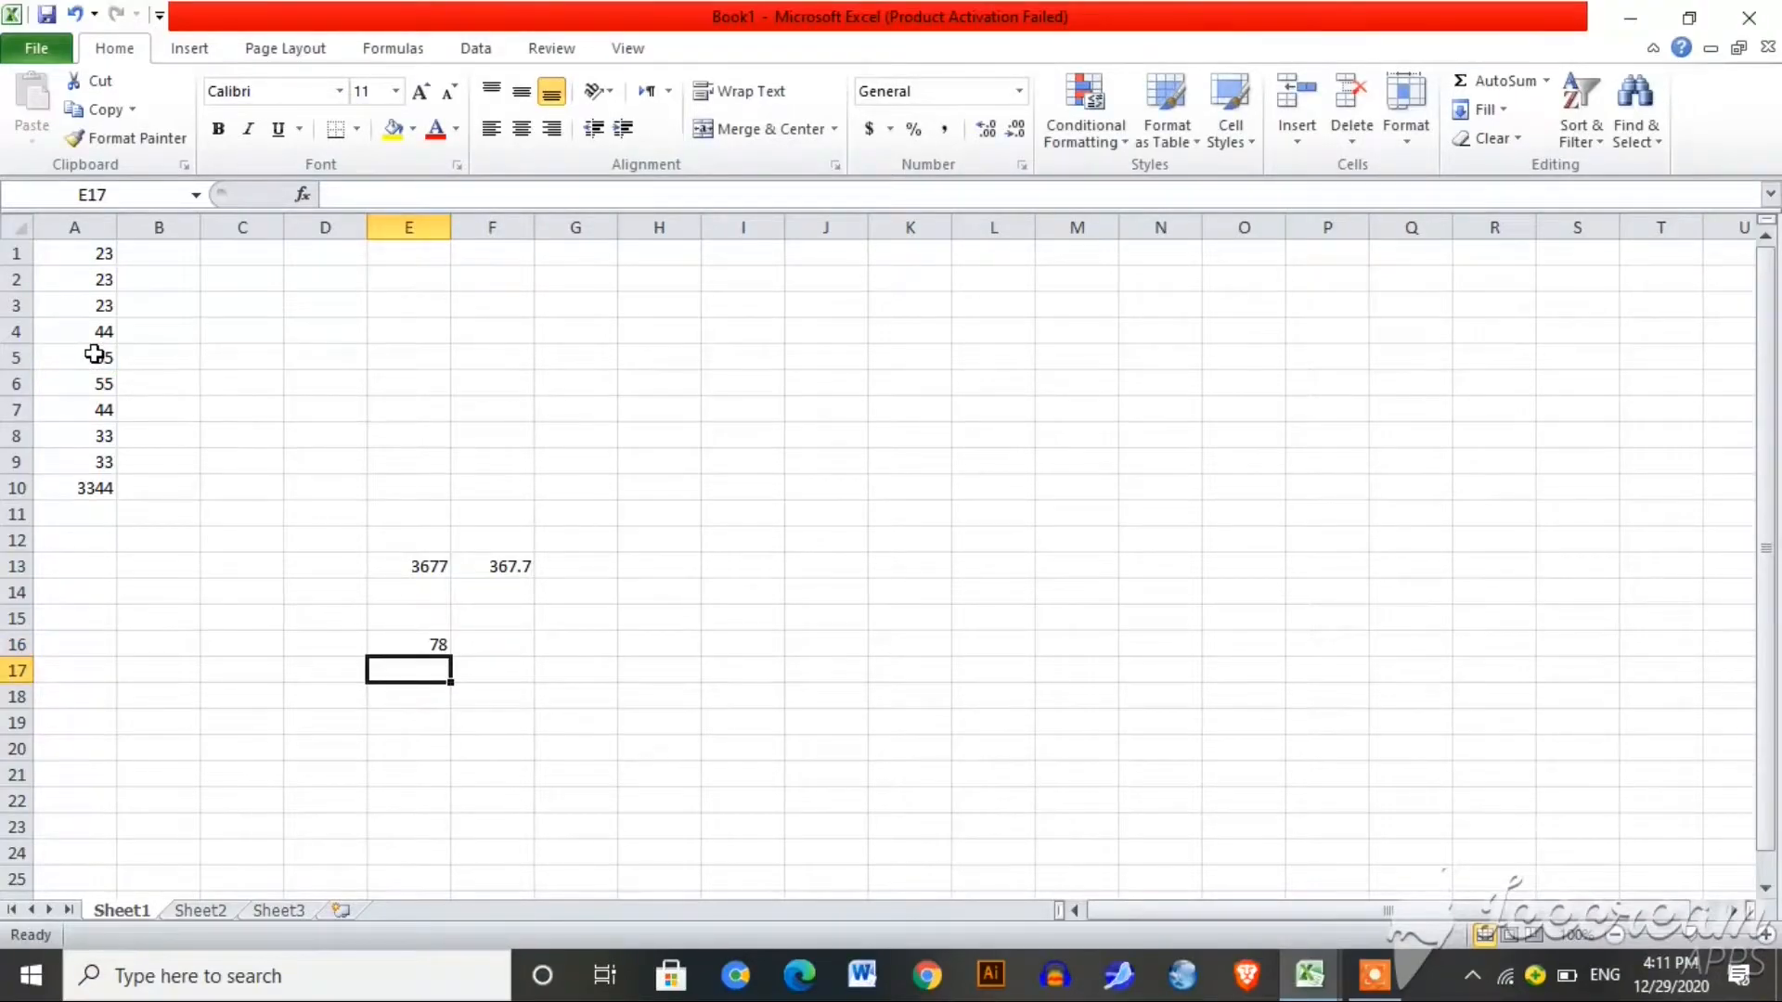
click(501, 645)
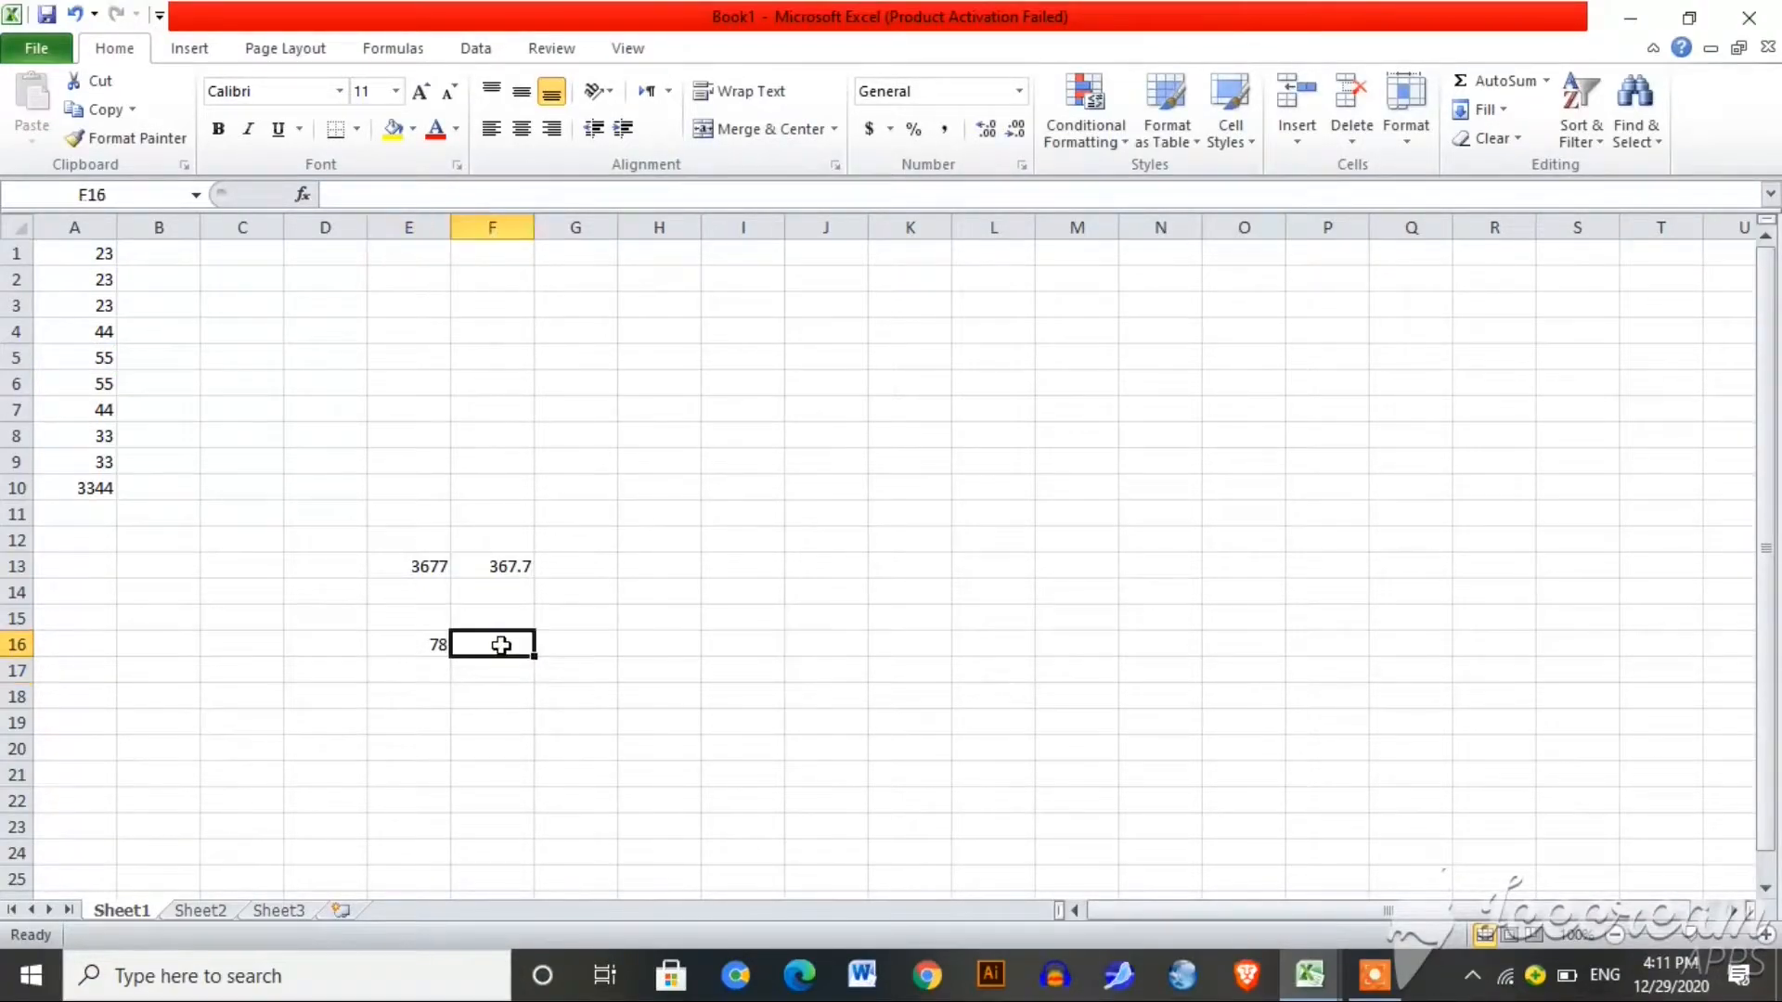
Step: Enter =A5-A8 in F16, correcting an initial A5-A6 attempt, so it shows 22
text(=)
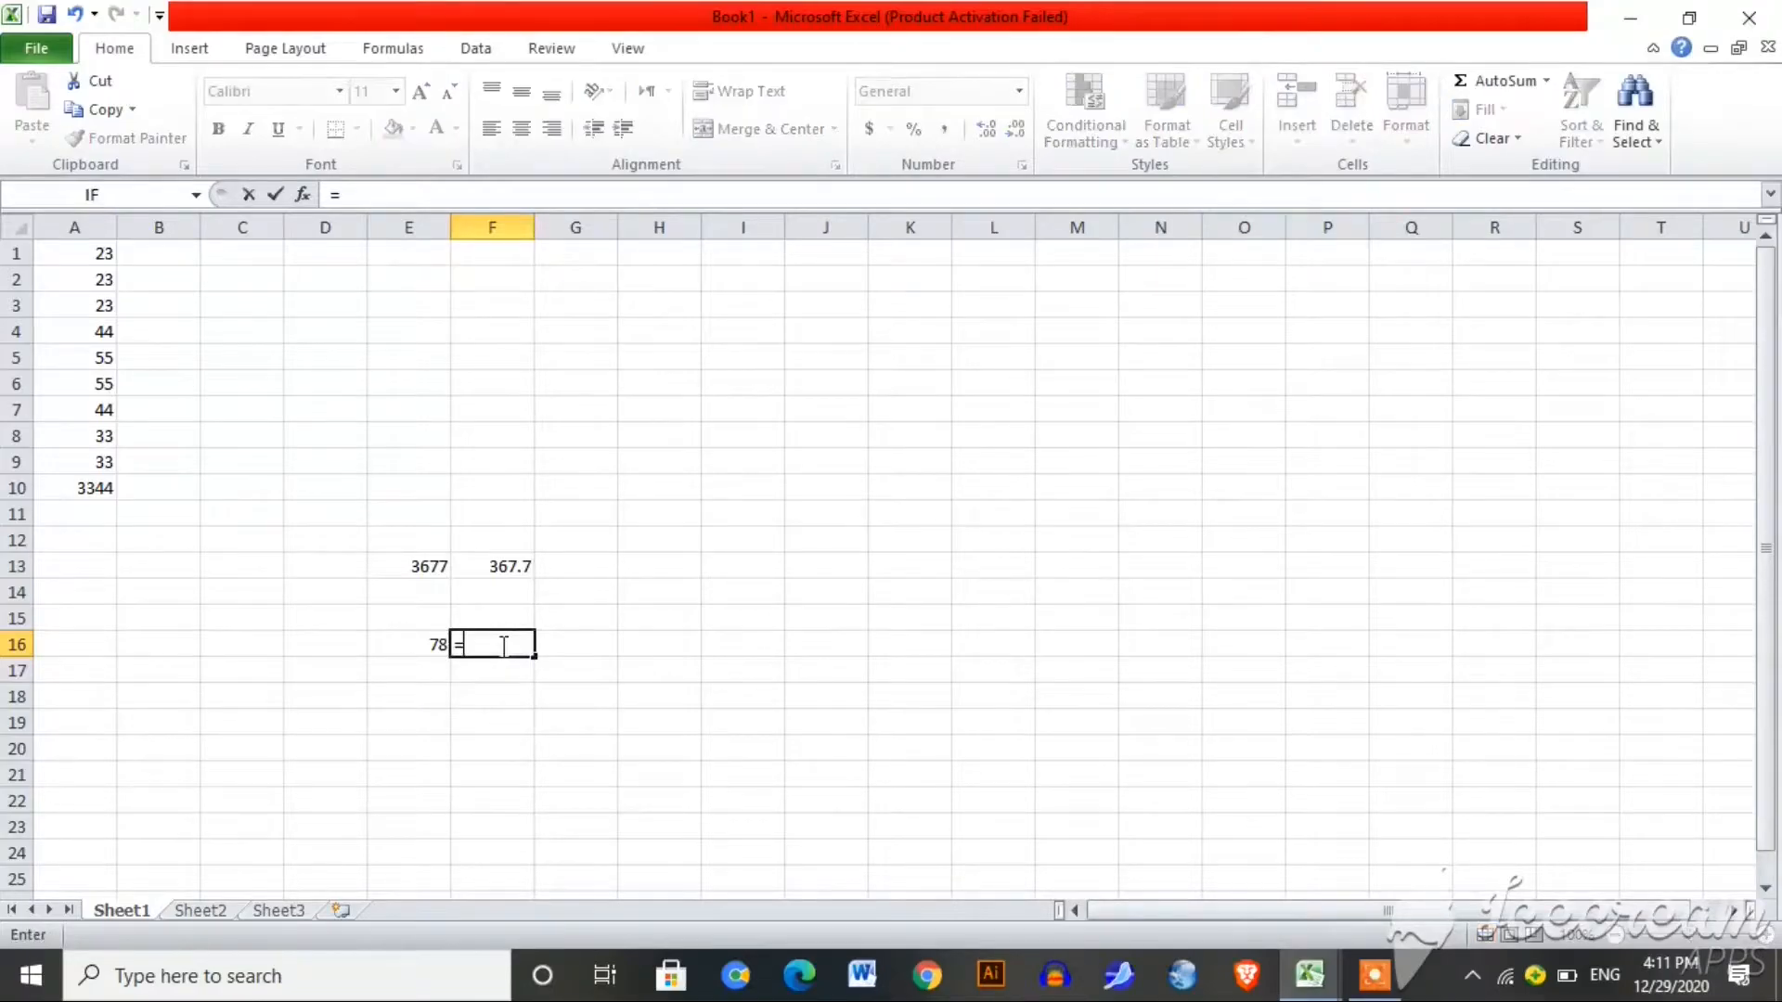
click(101, 355)
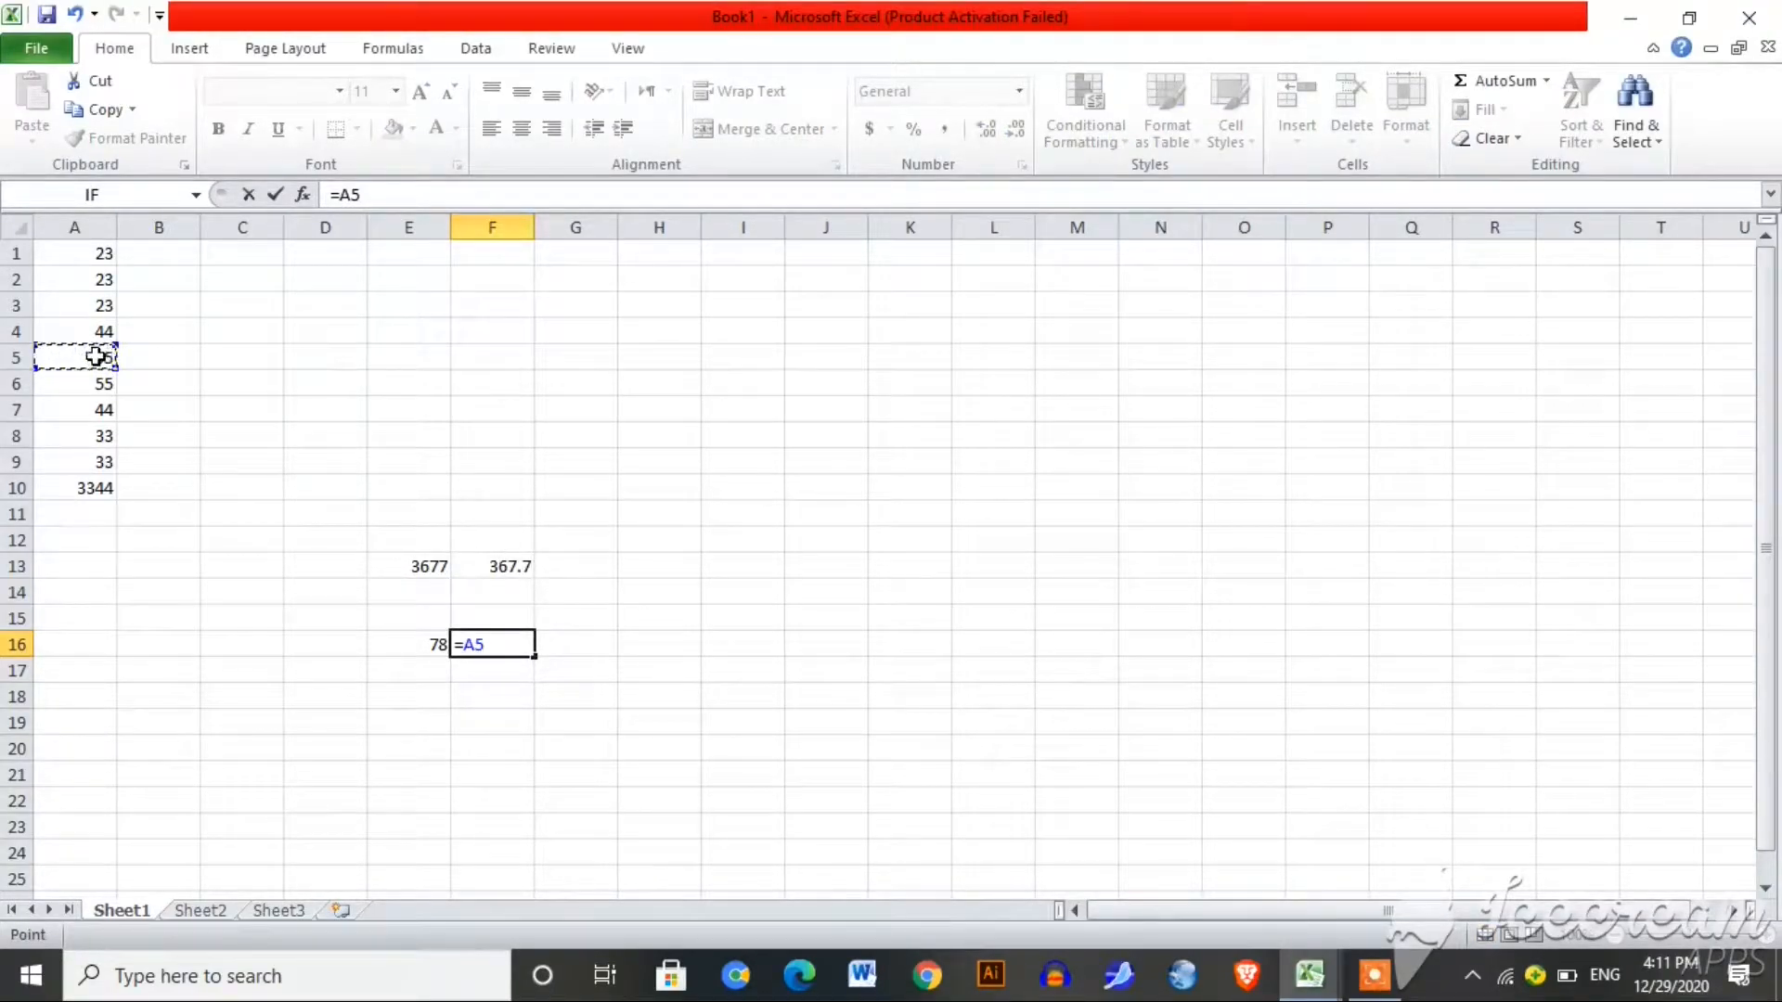
text(-)
click(93, 382)
key(Return)
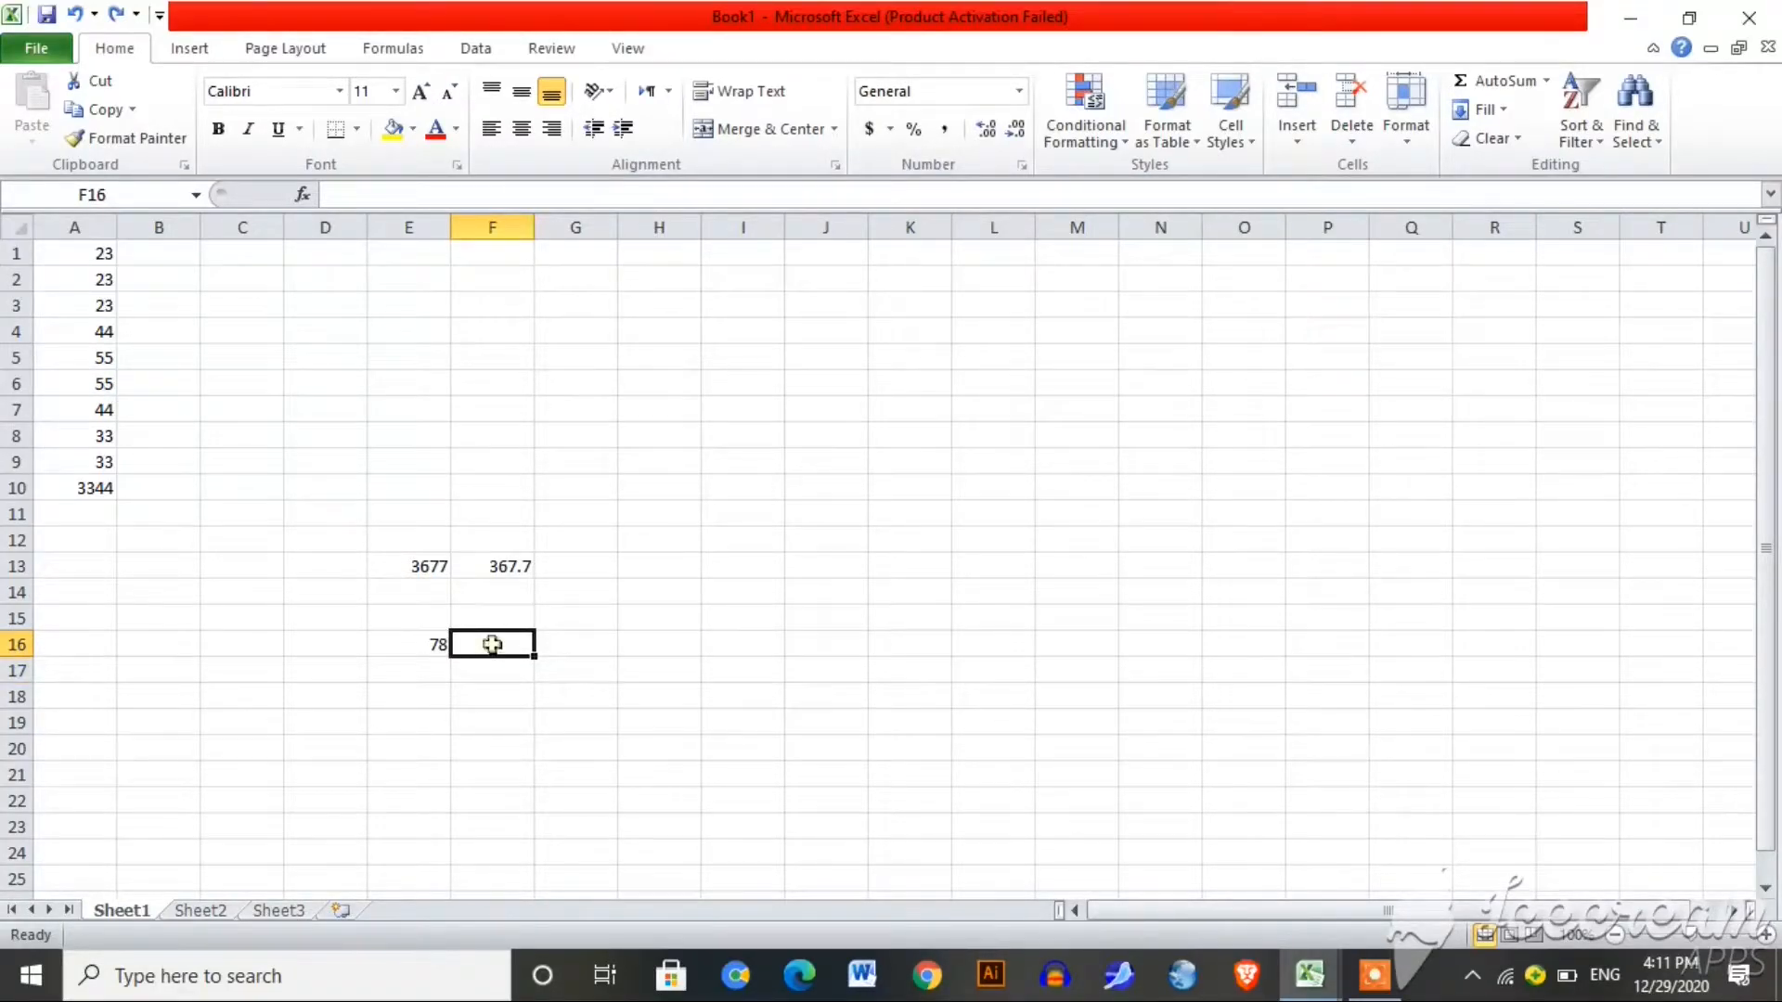
text(=)
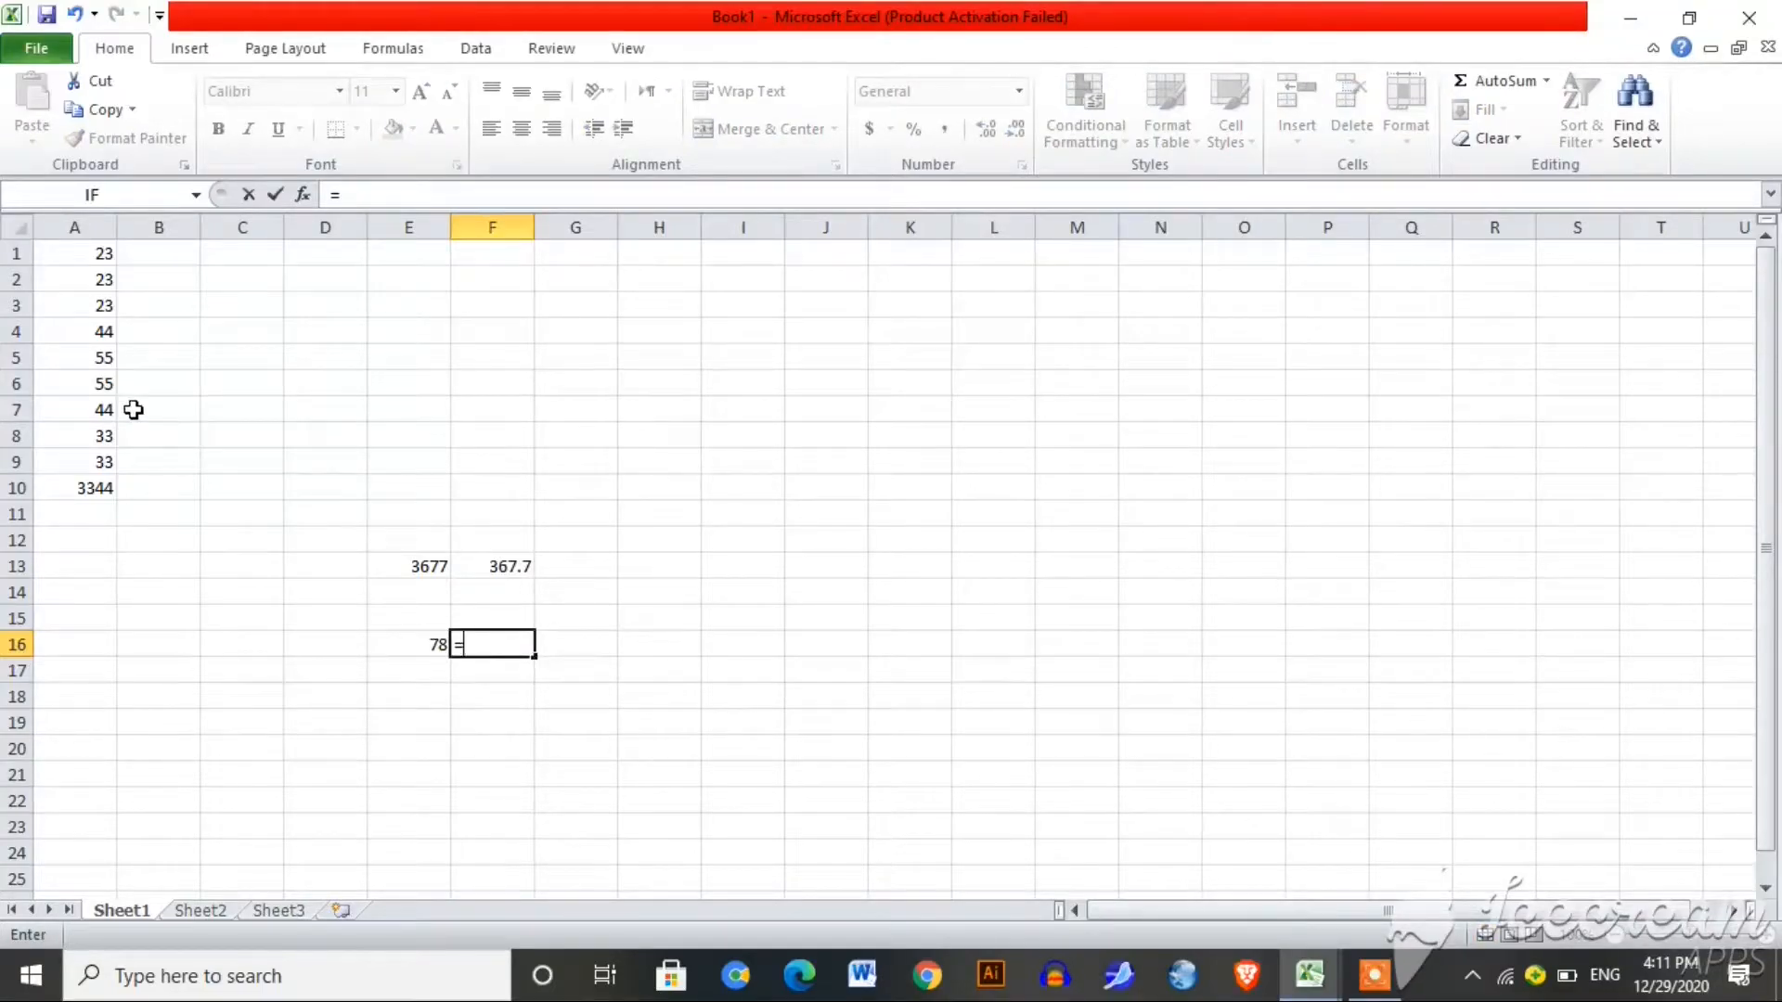
click(97, 364)
text(-)
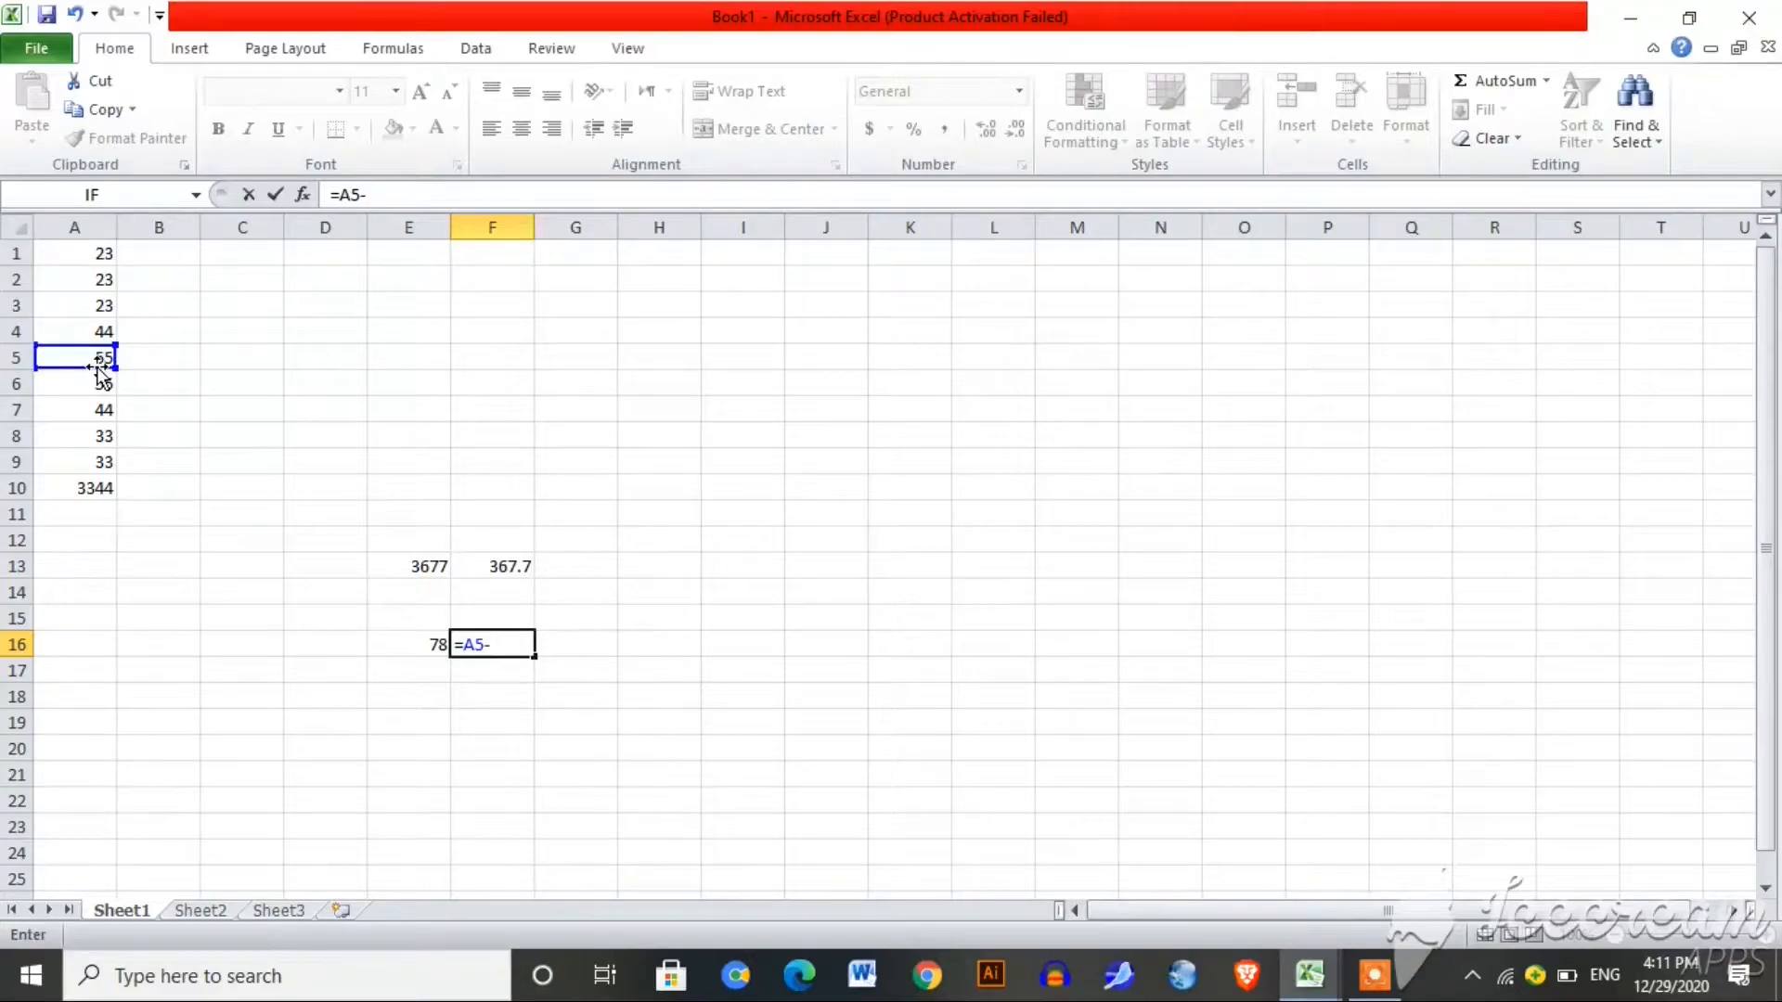
click(104, 438)
key(Return)
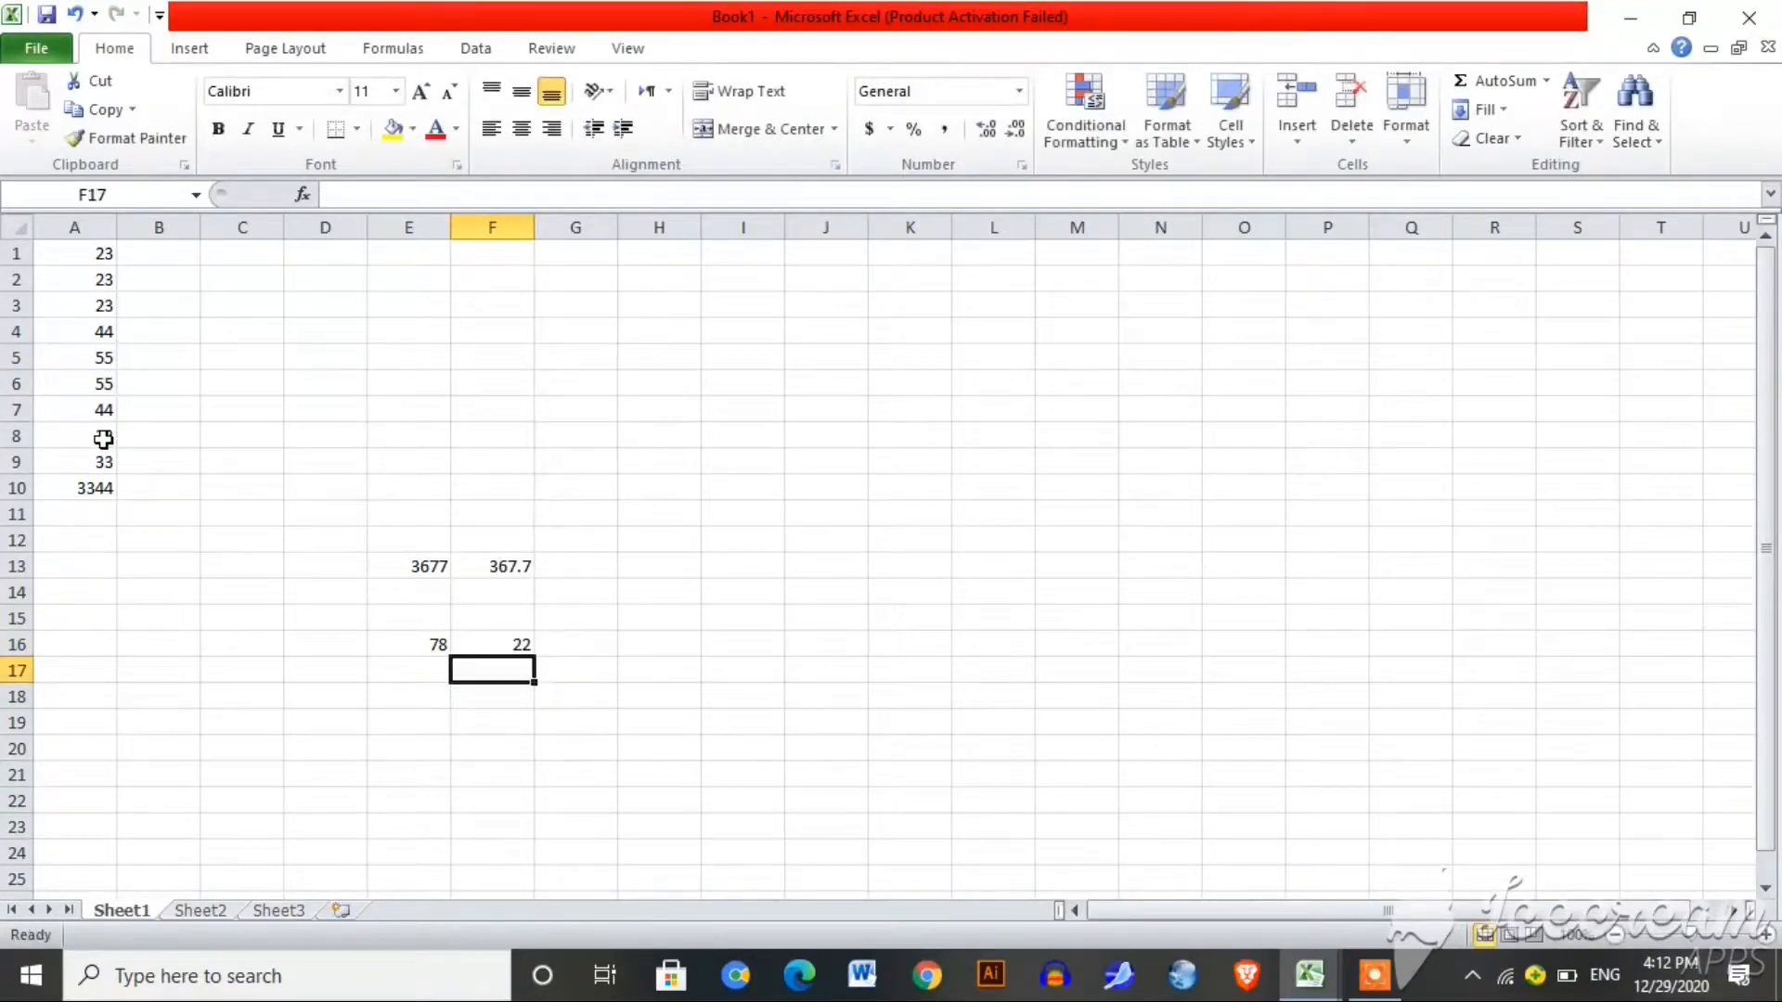
click(663, 647)
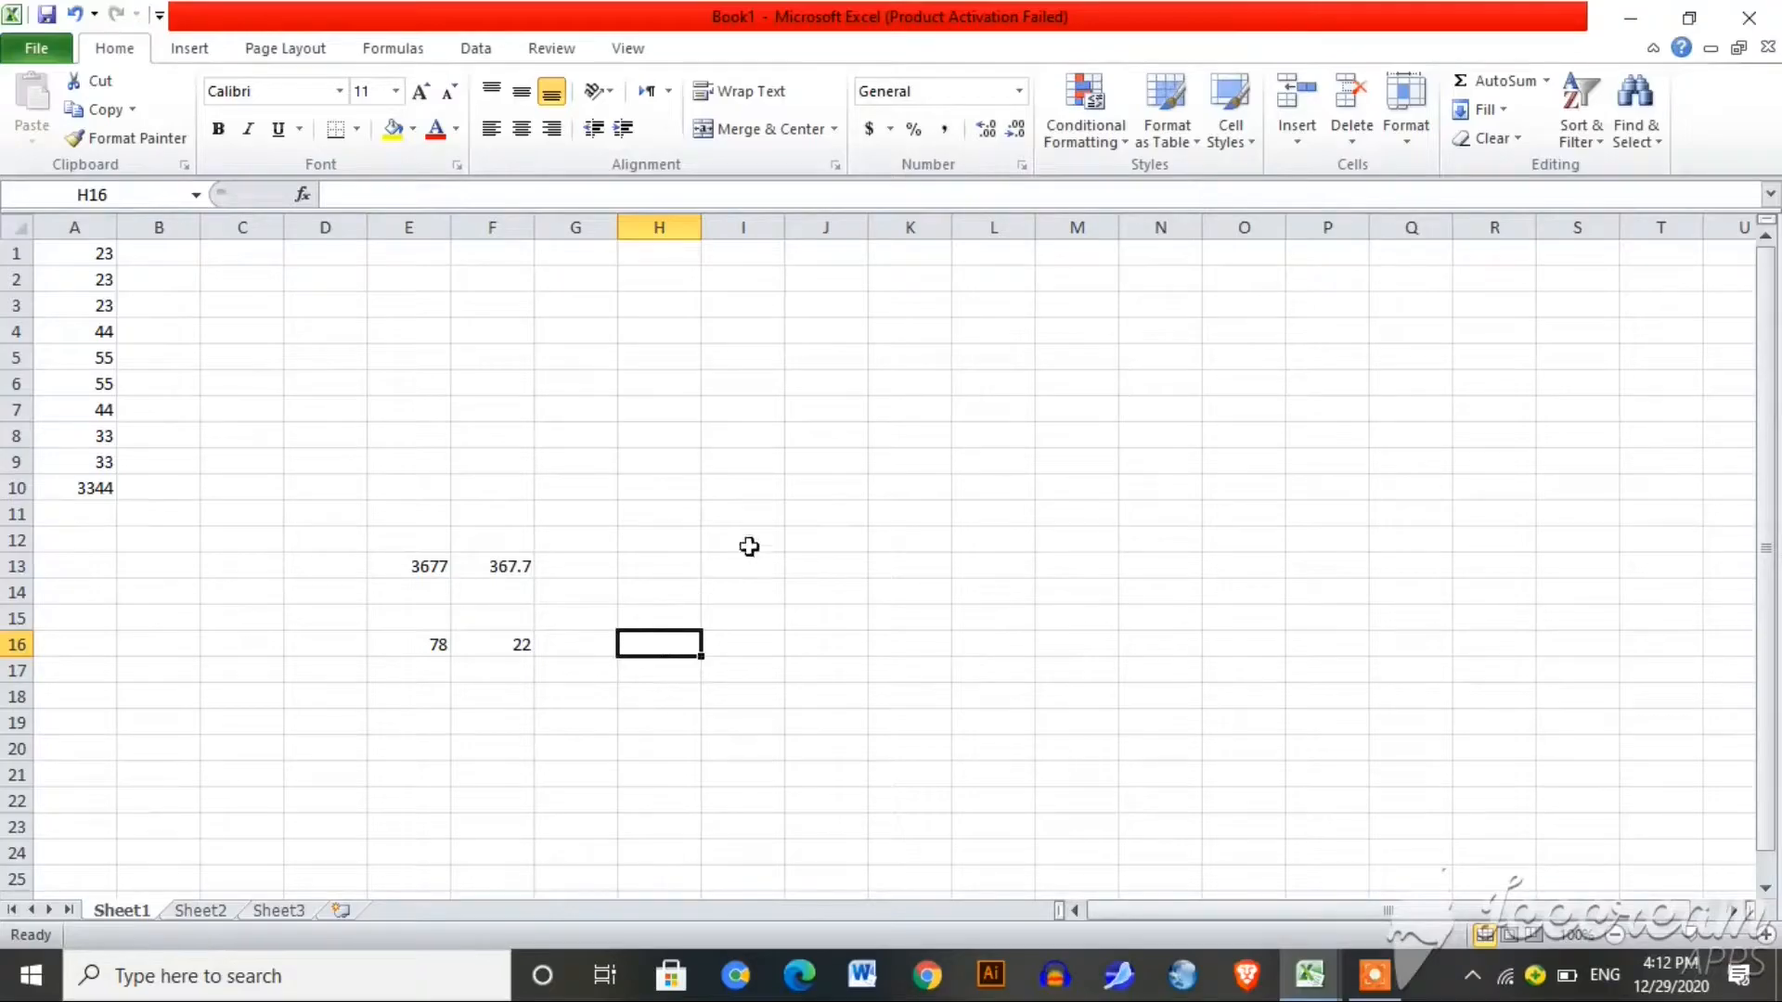
Step: Enter 23 in J11 and 4 in J13
click(839, 519)
text(23)
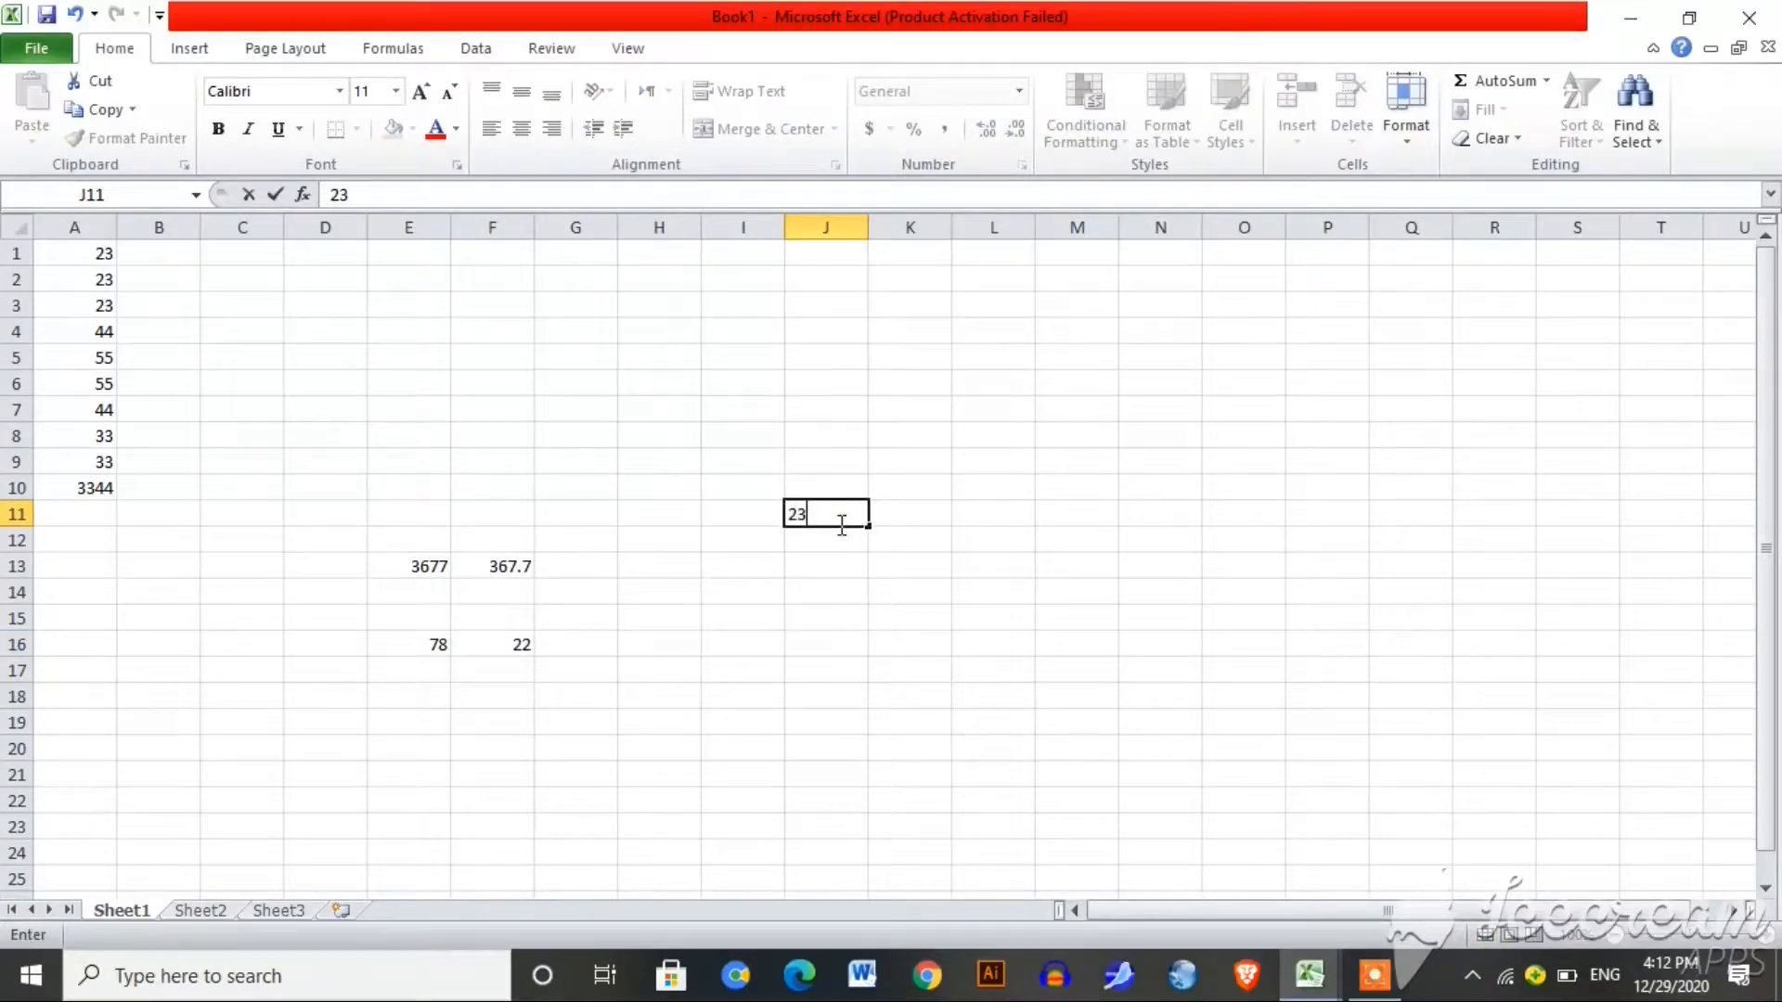
click(827, 572)
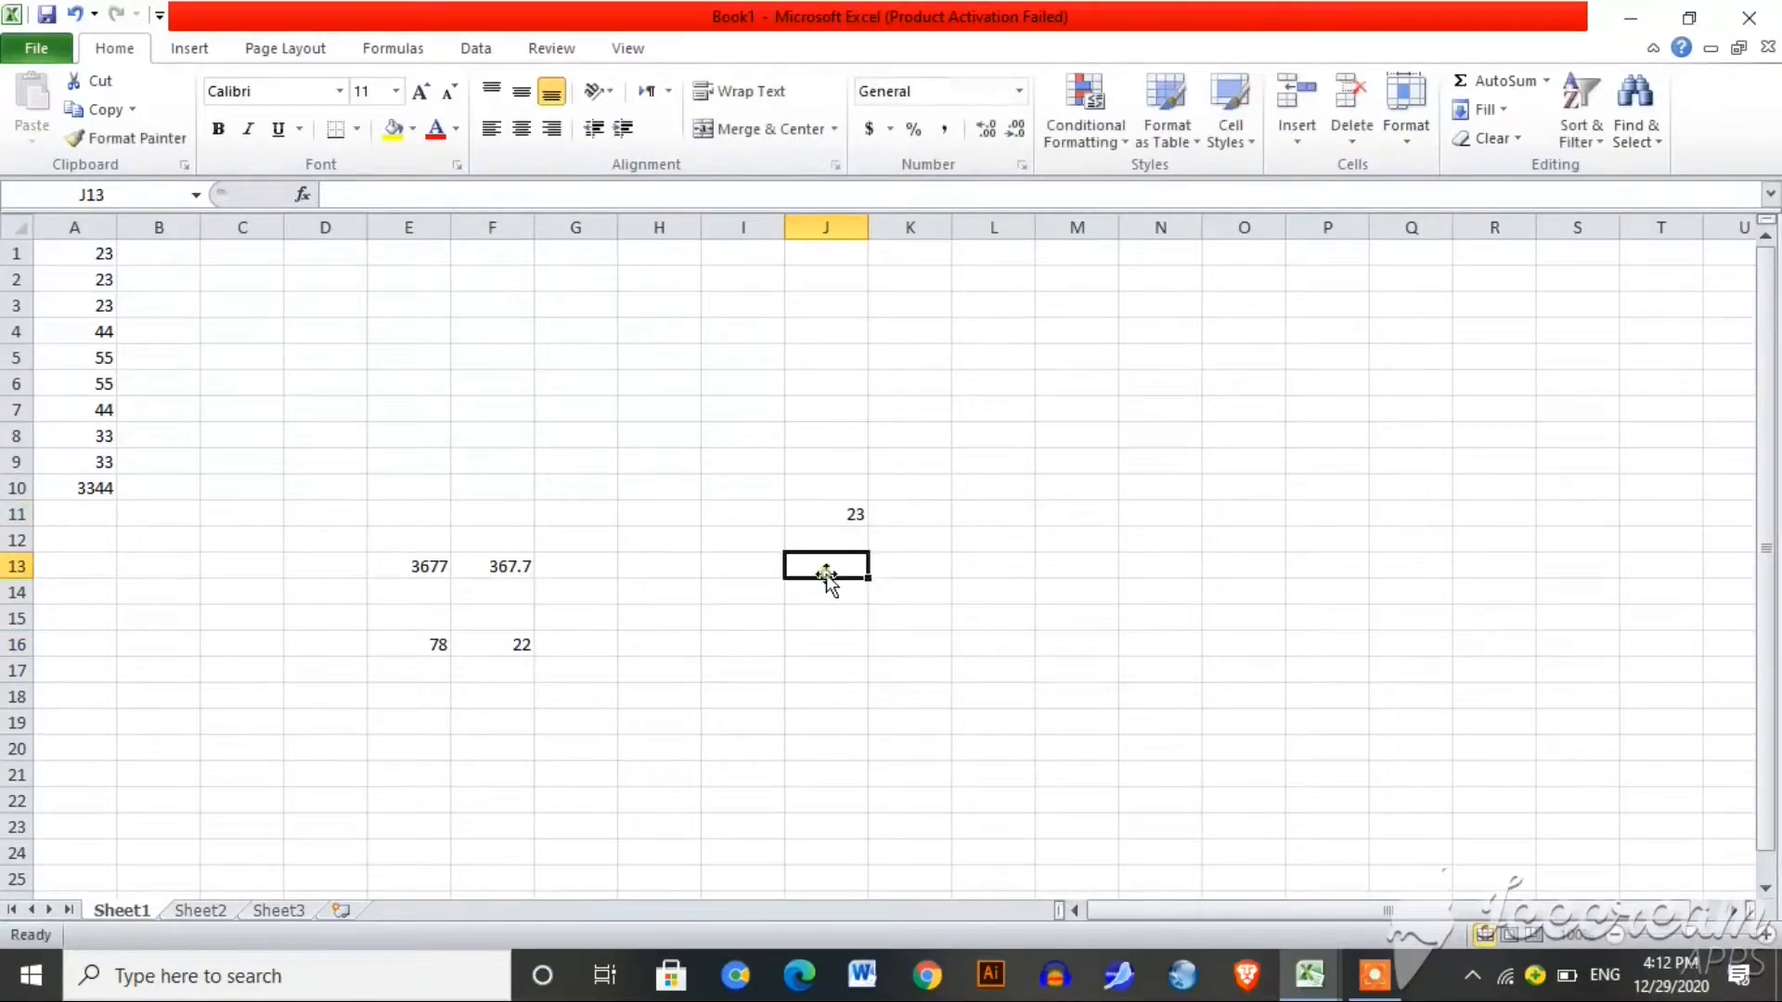
text(4)
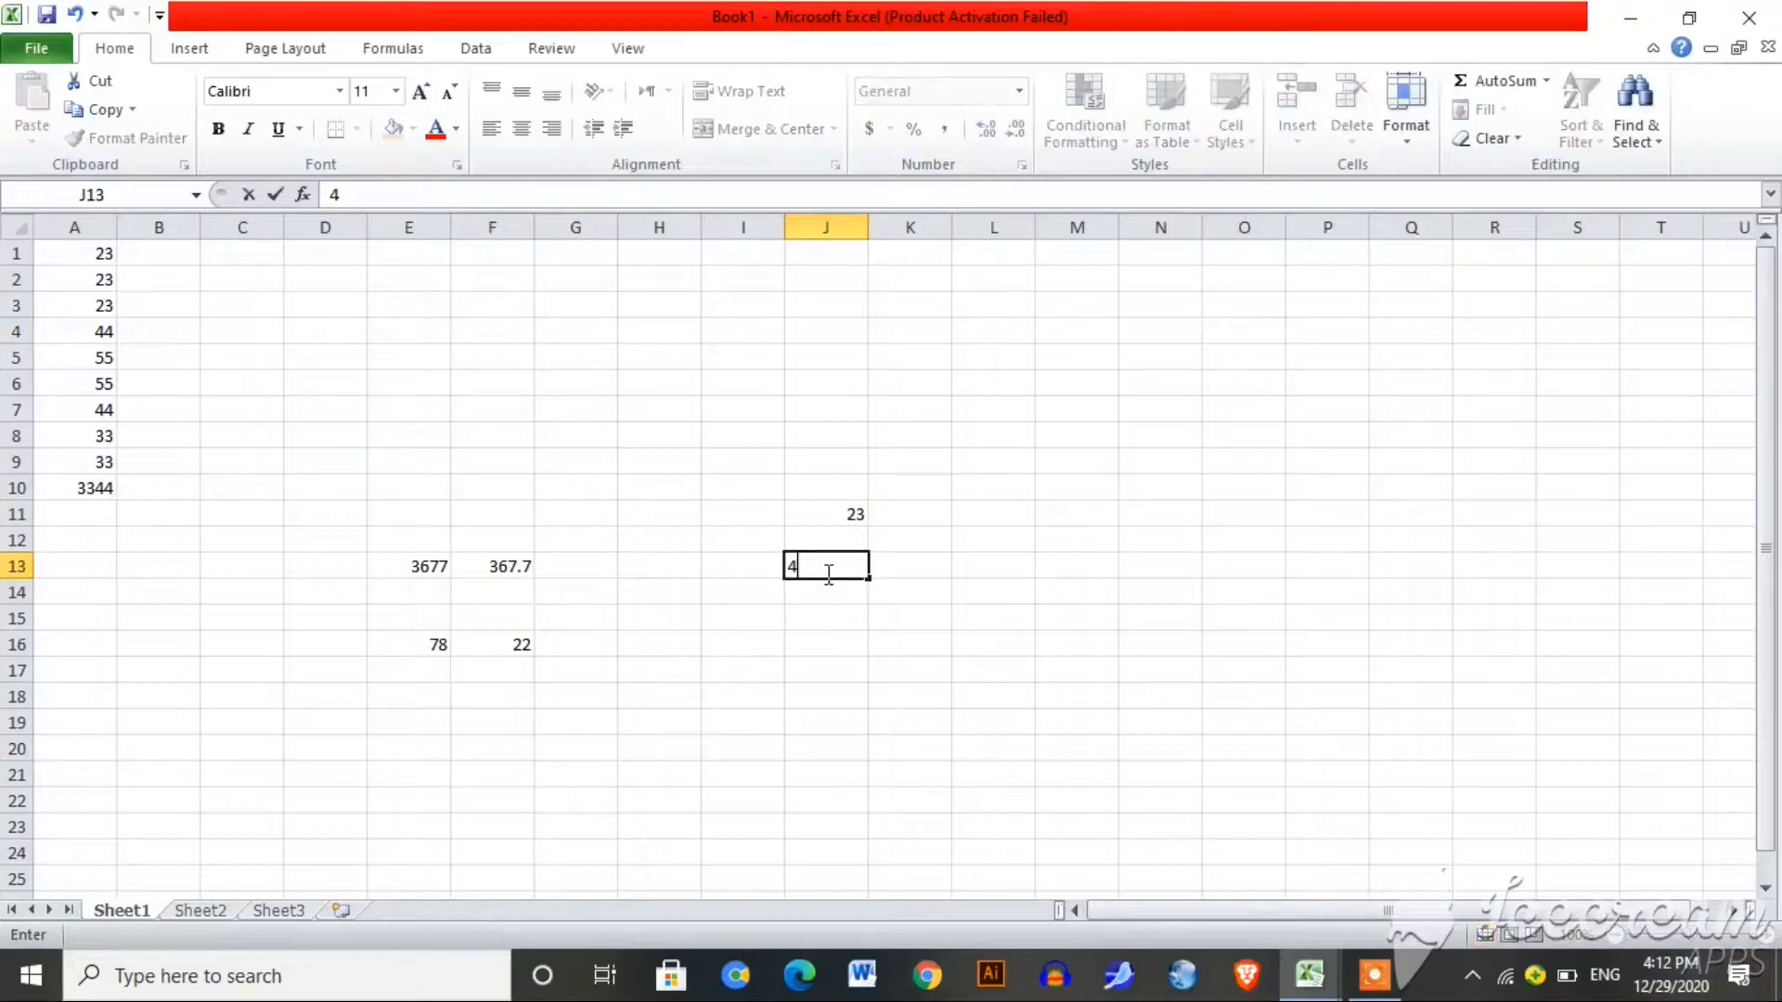
click(842, 621)
Step: Enter =J11/J13 in J15, giving 5.75
text(=)
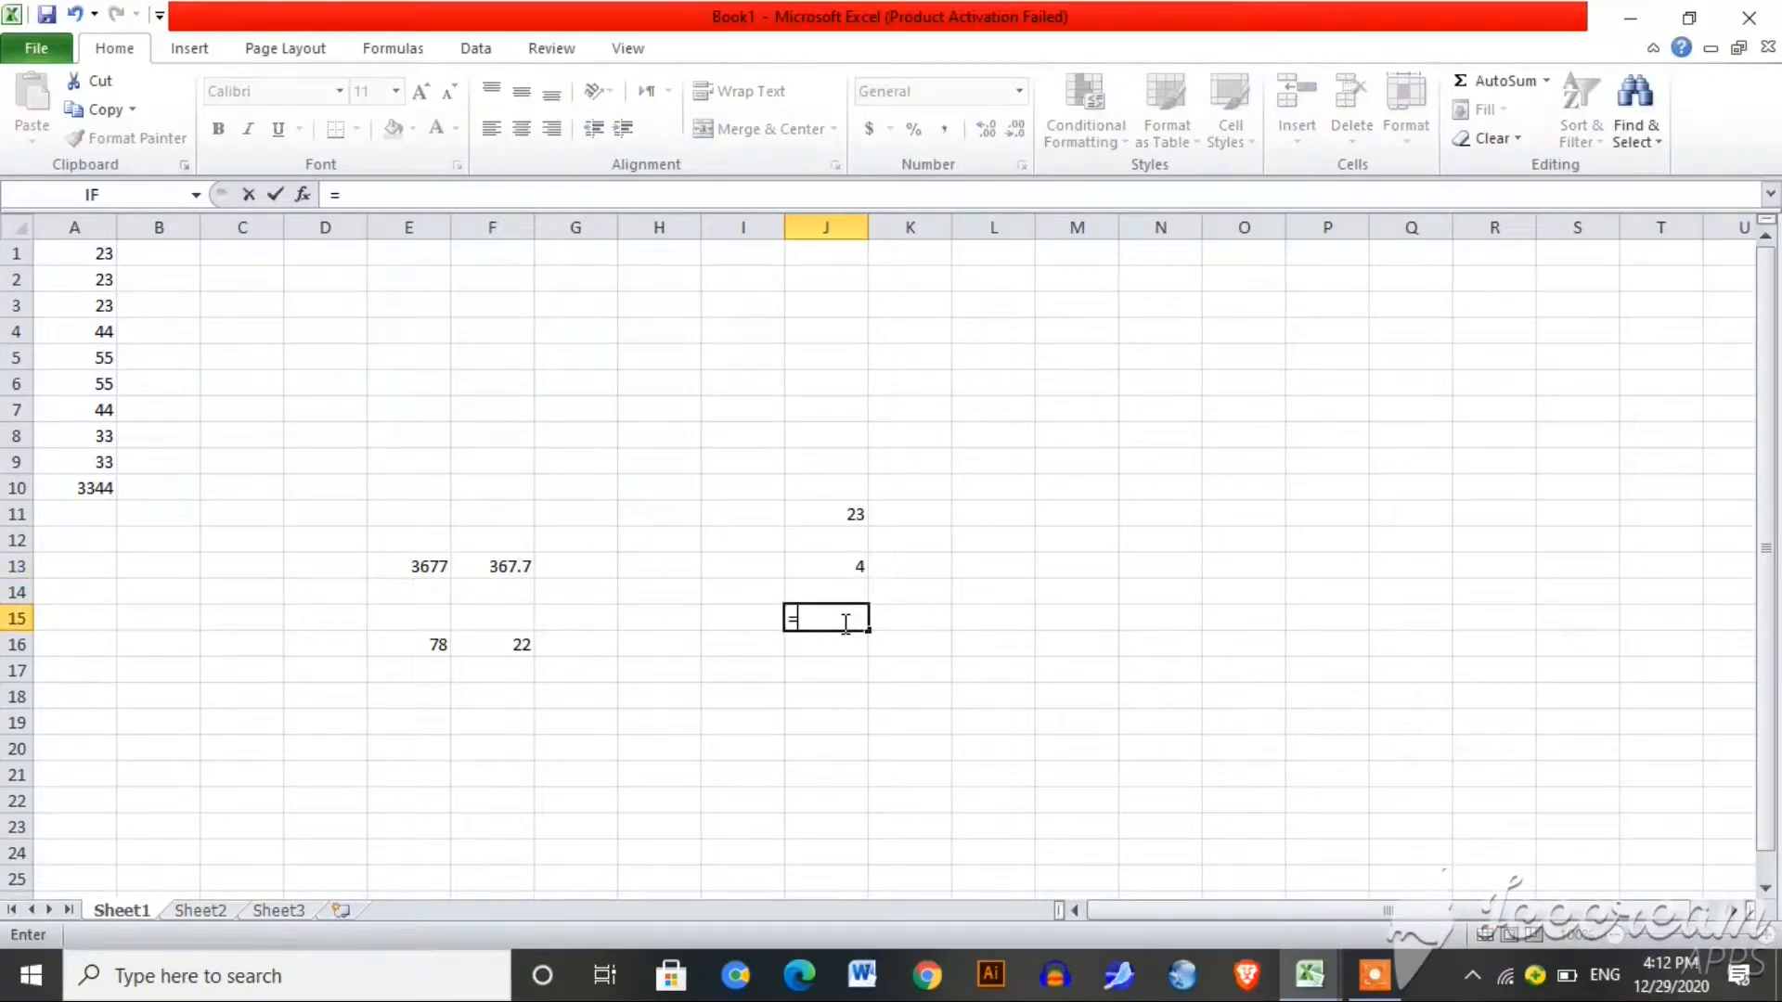
click(854, 514)
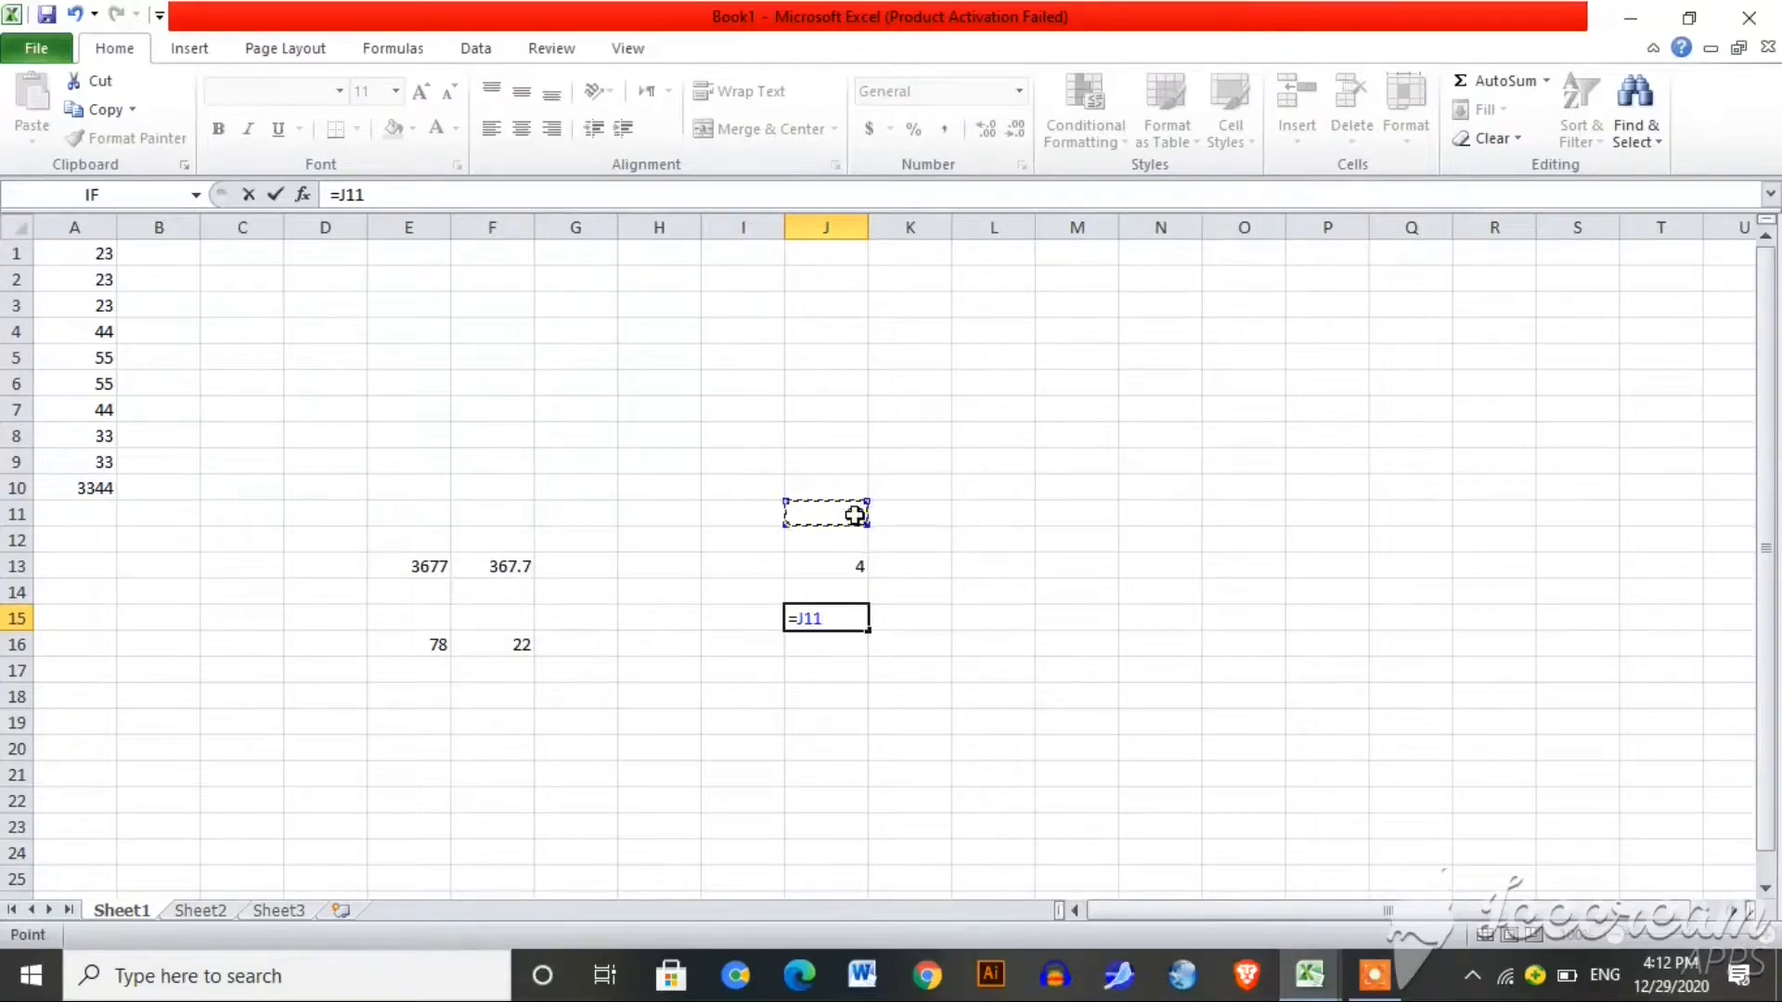
text(/2)
key(BackSpace)
click(855, 562)
key(Return)
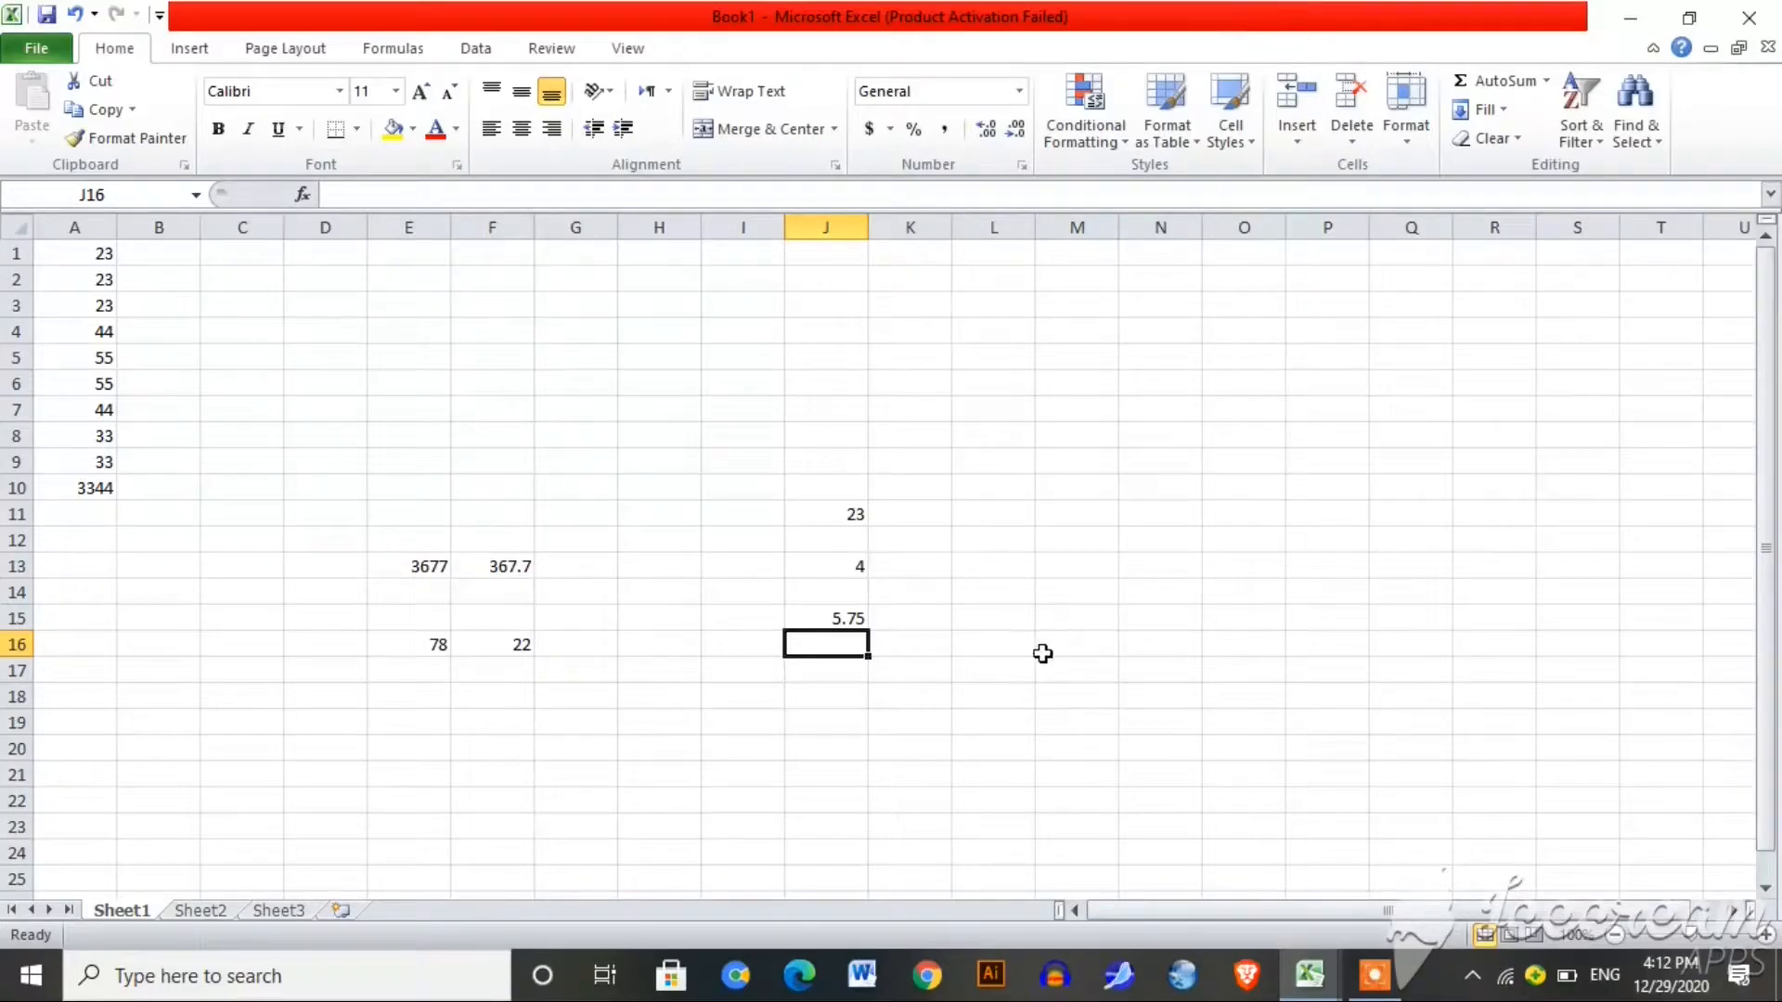
Step: Enter =J11*J13 in L19, giving 92
click(1009, 718)
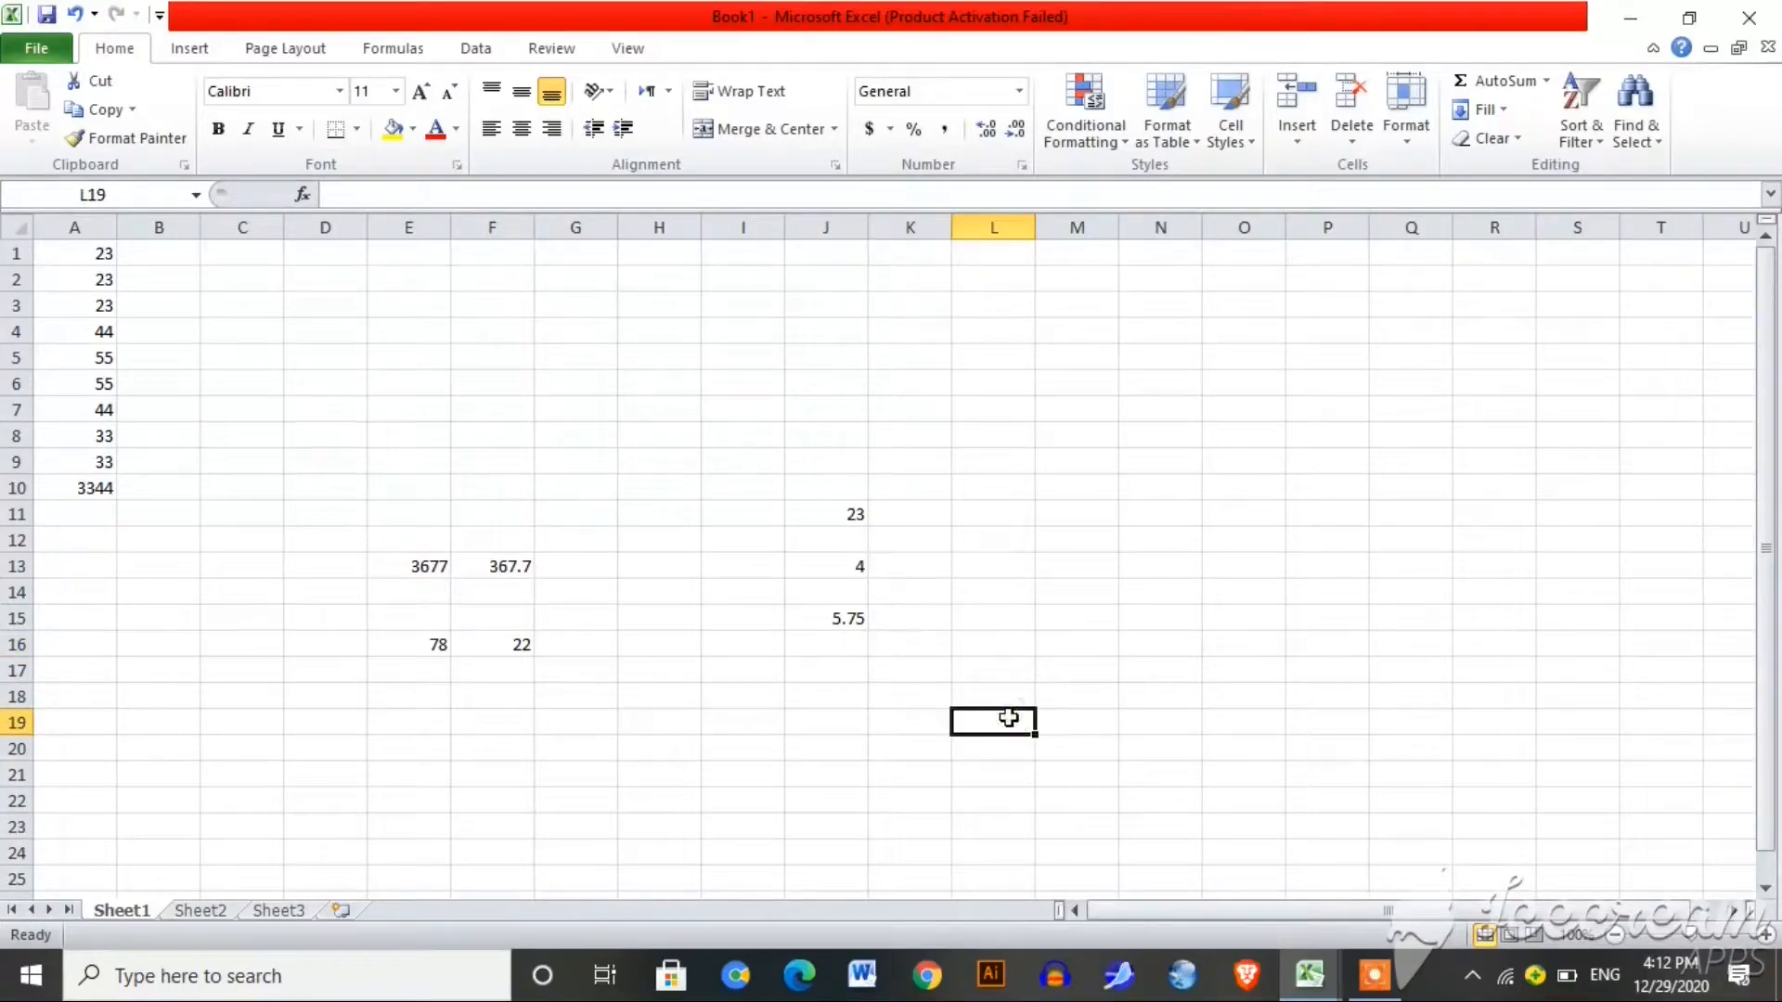
text(=)
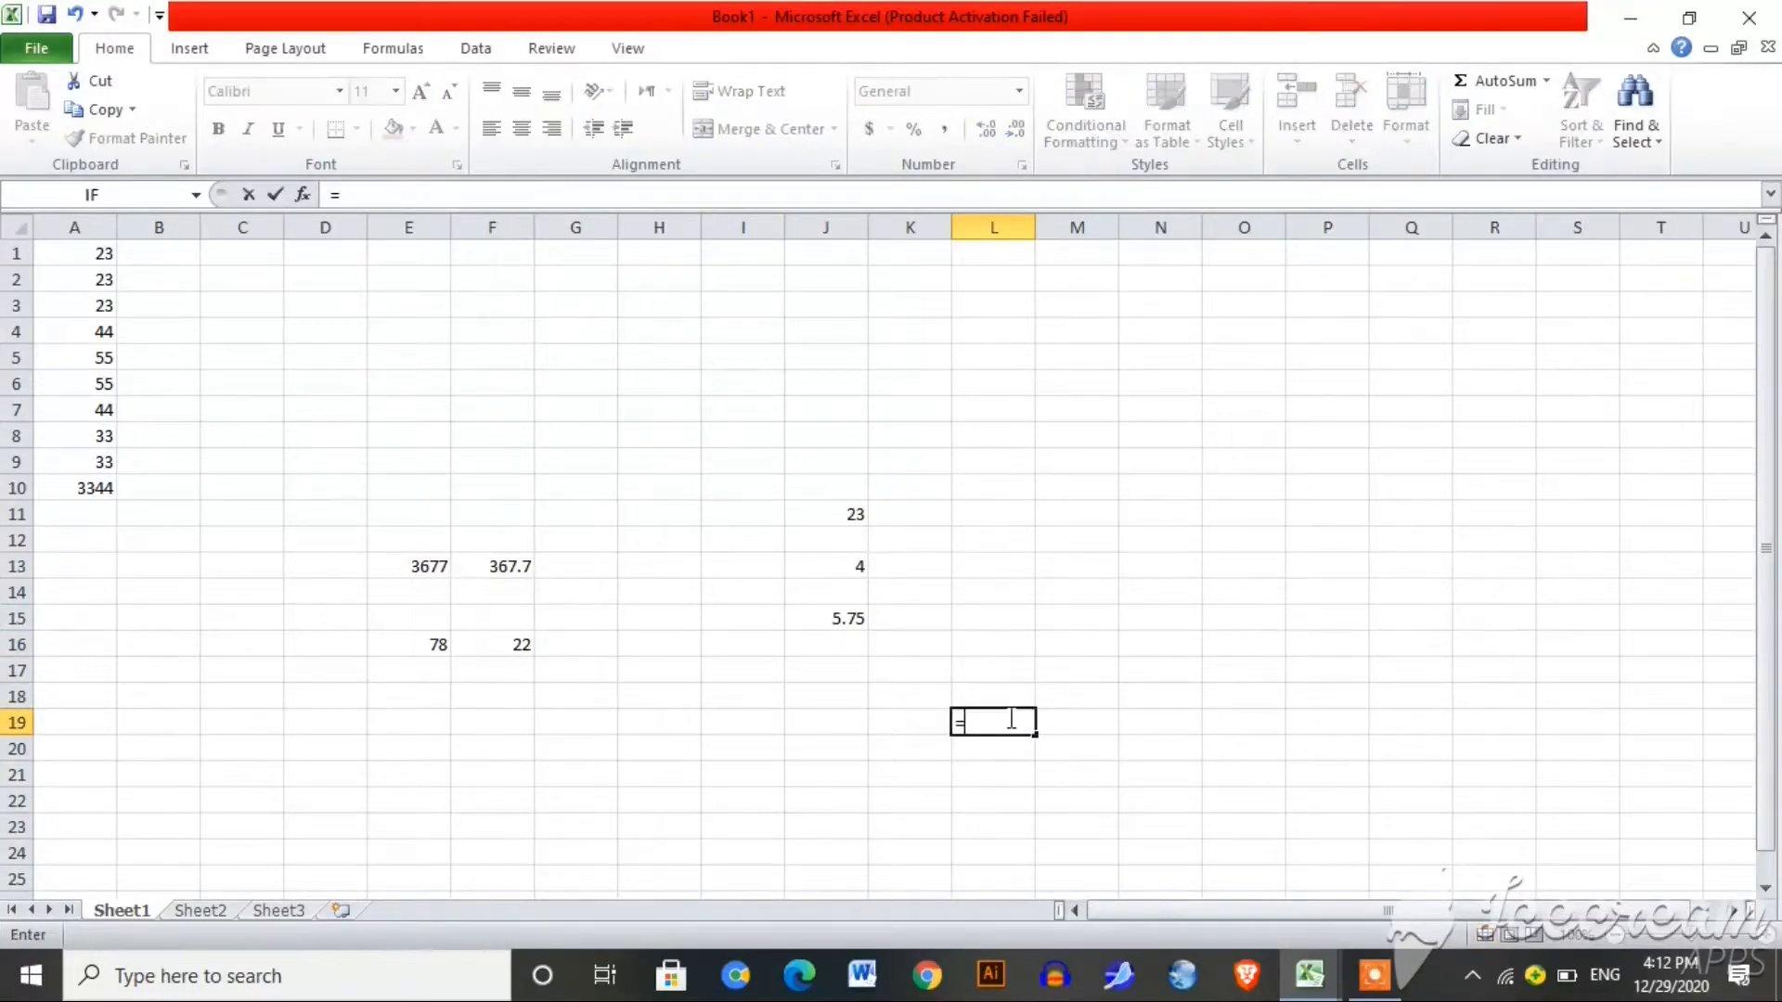
click(851, 519)
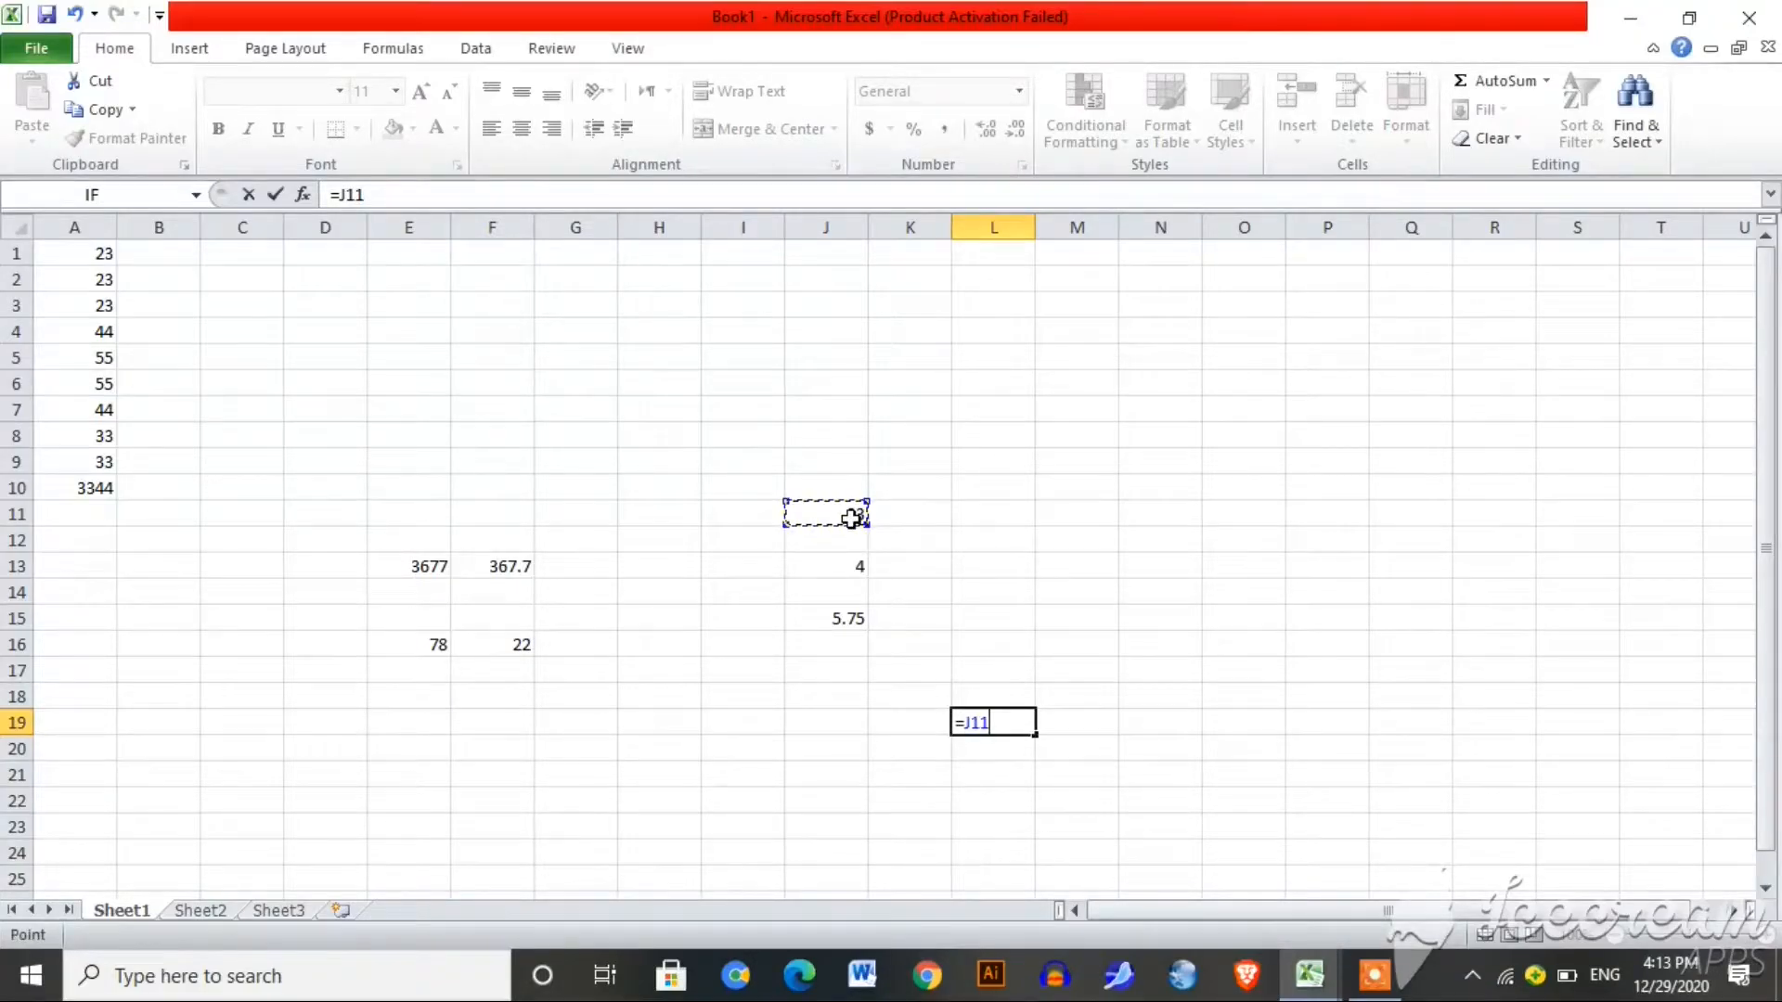
text(*)
click(849, 570)
key(Return)
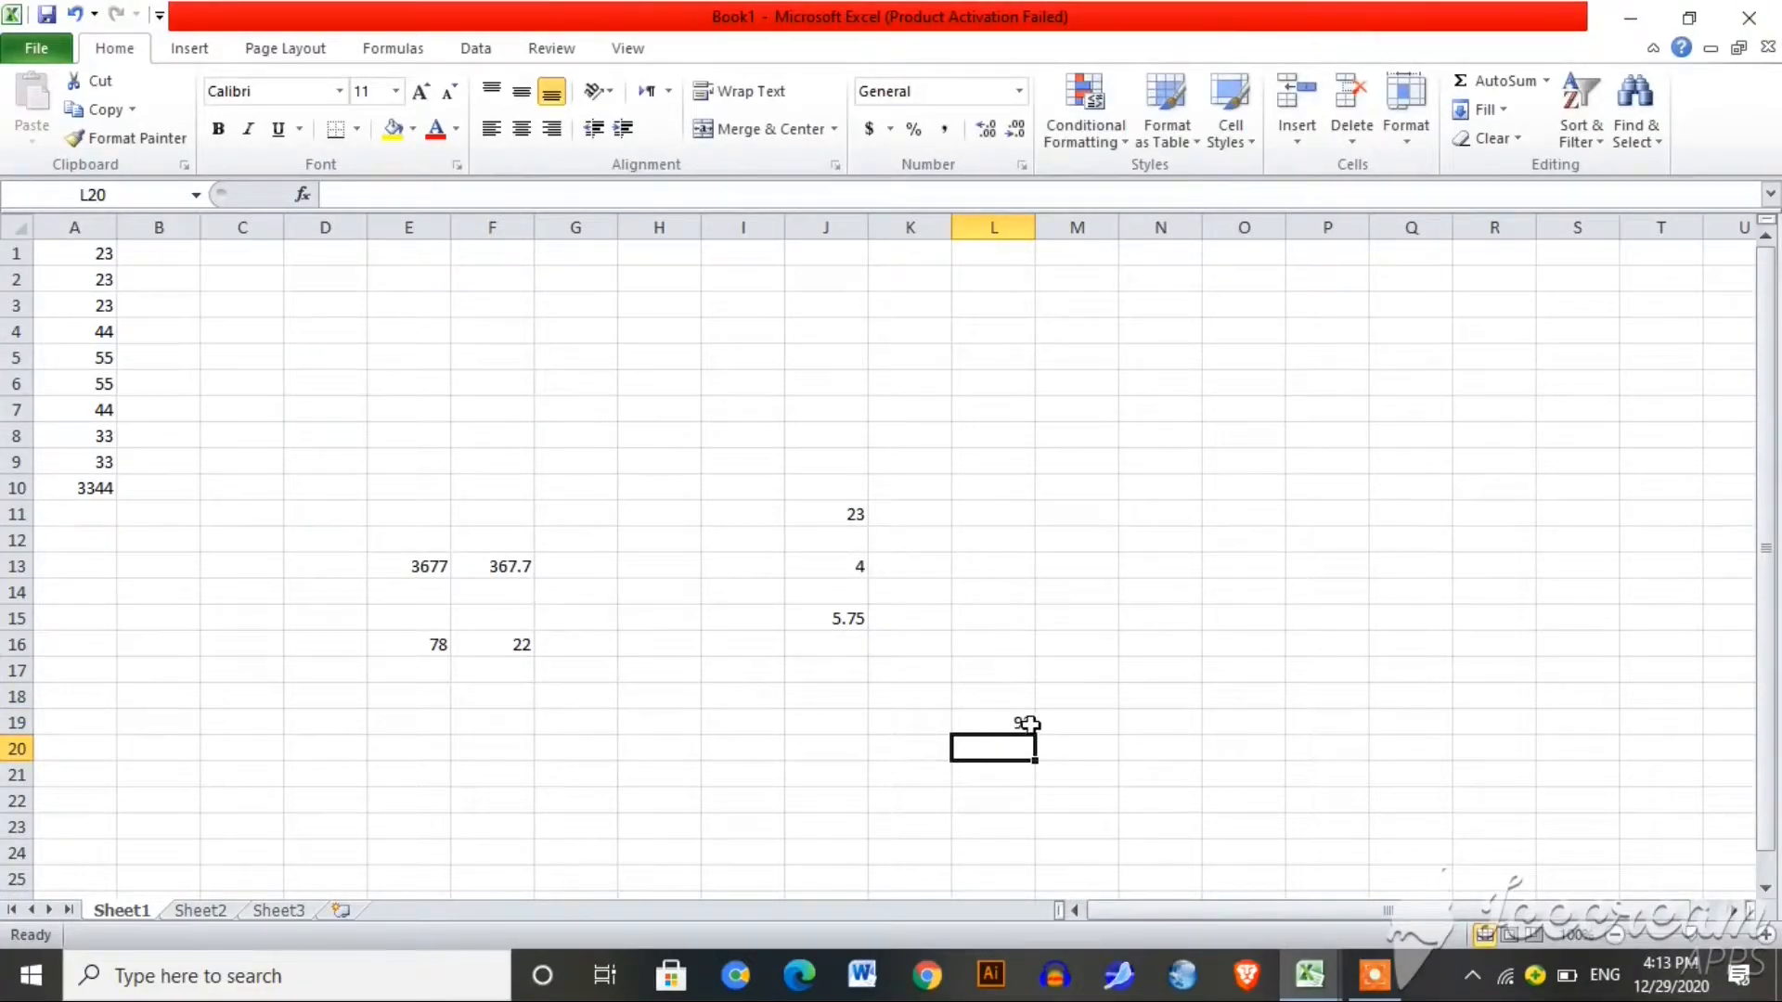
Step: Cancel an unfinished entry in M19 and enter =23*7 in O19, giving 161
click(1091, 727)
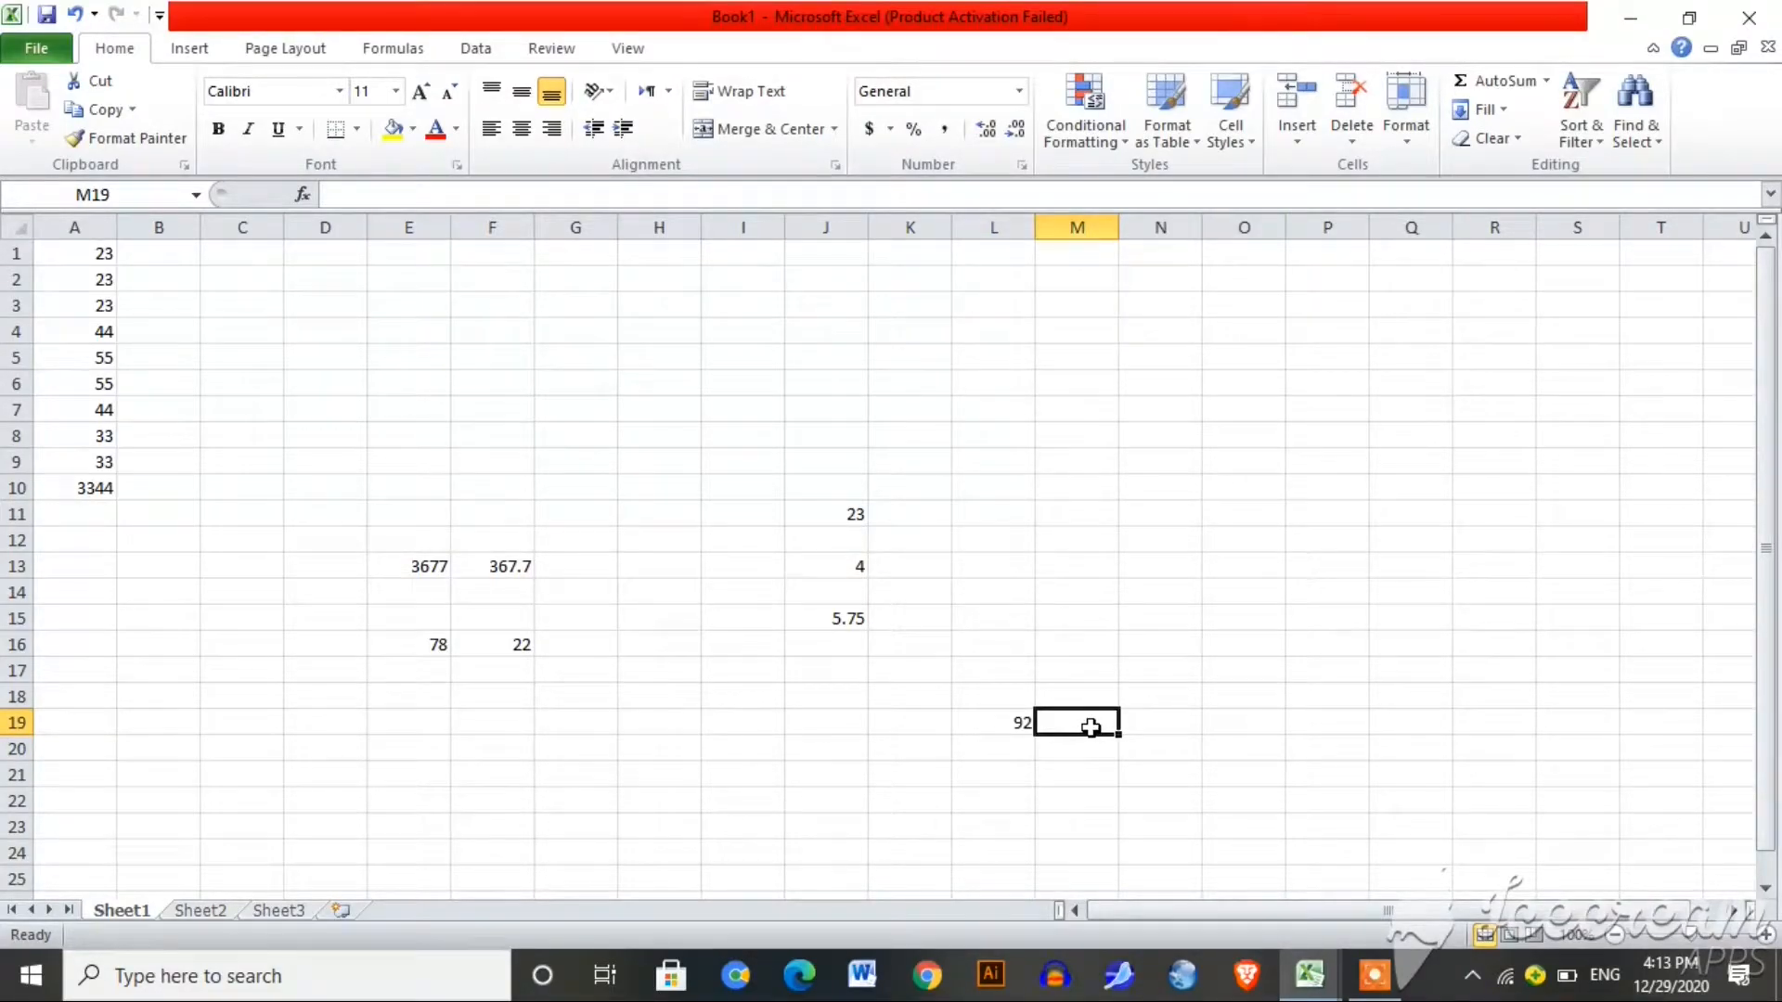
text(=)
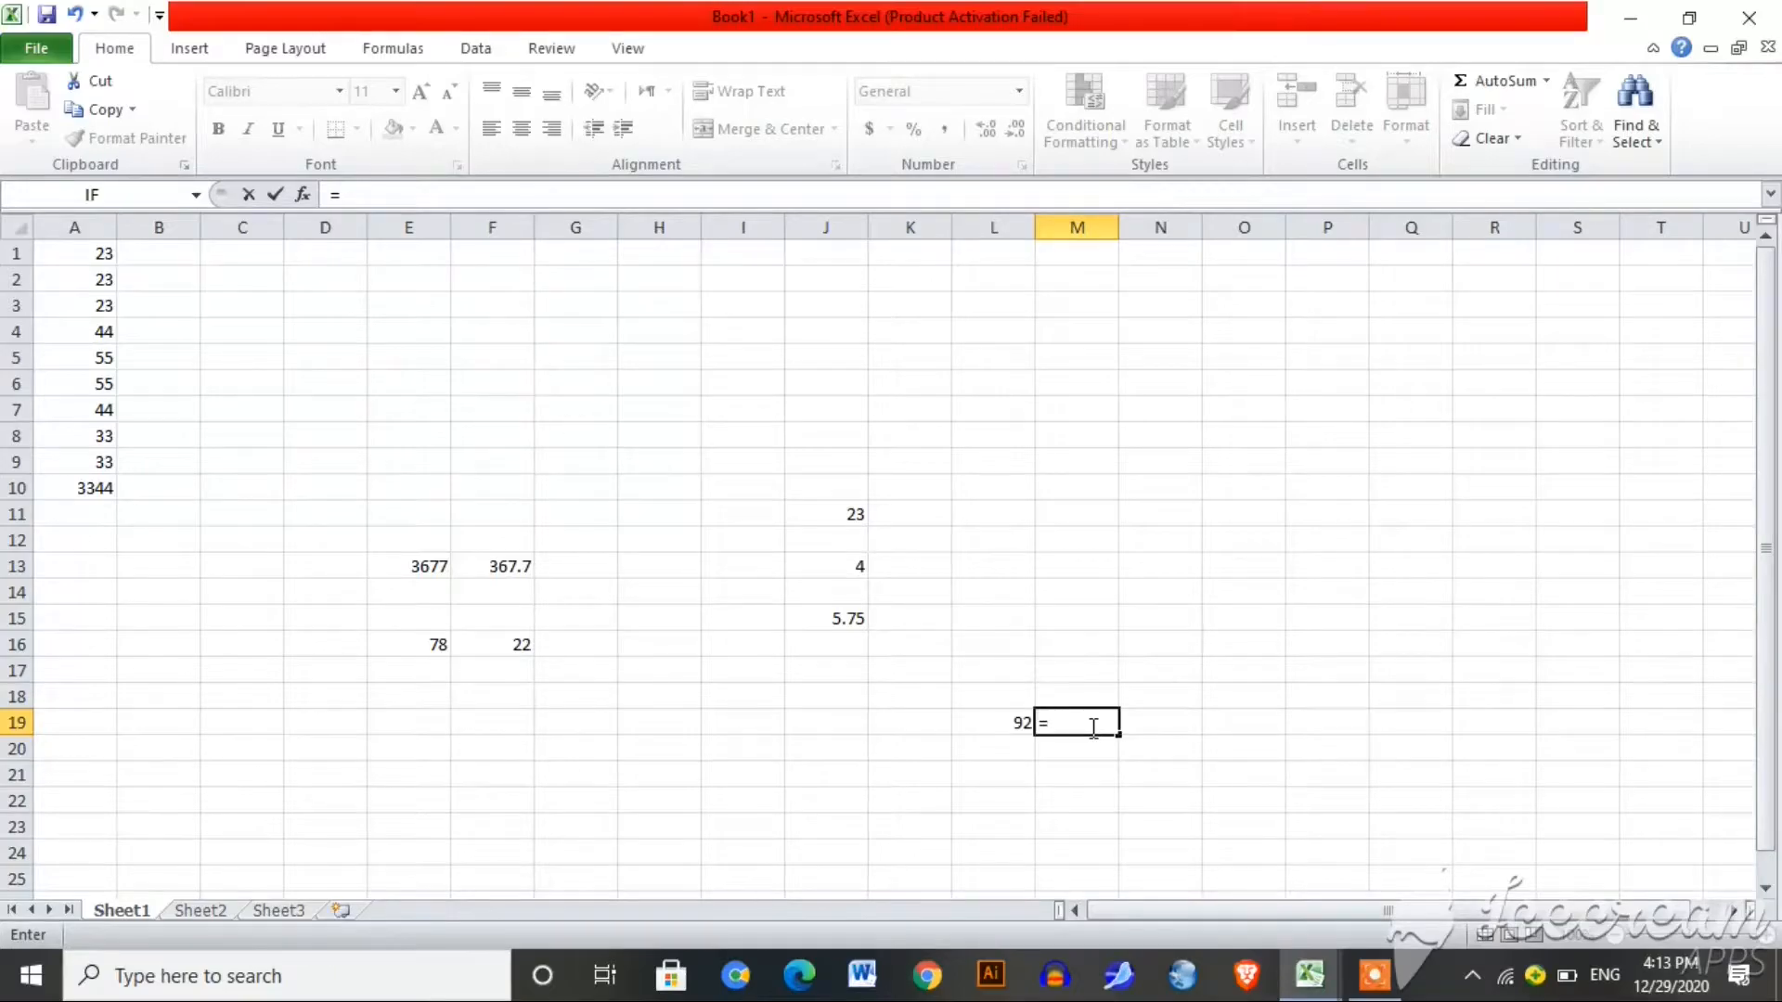
key(Escape)
click(1214, 726)
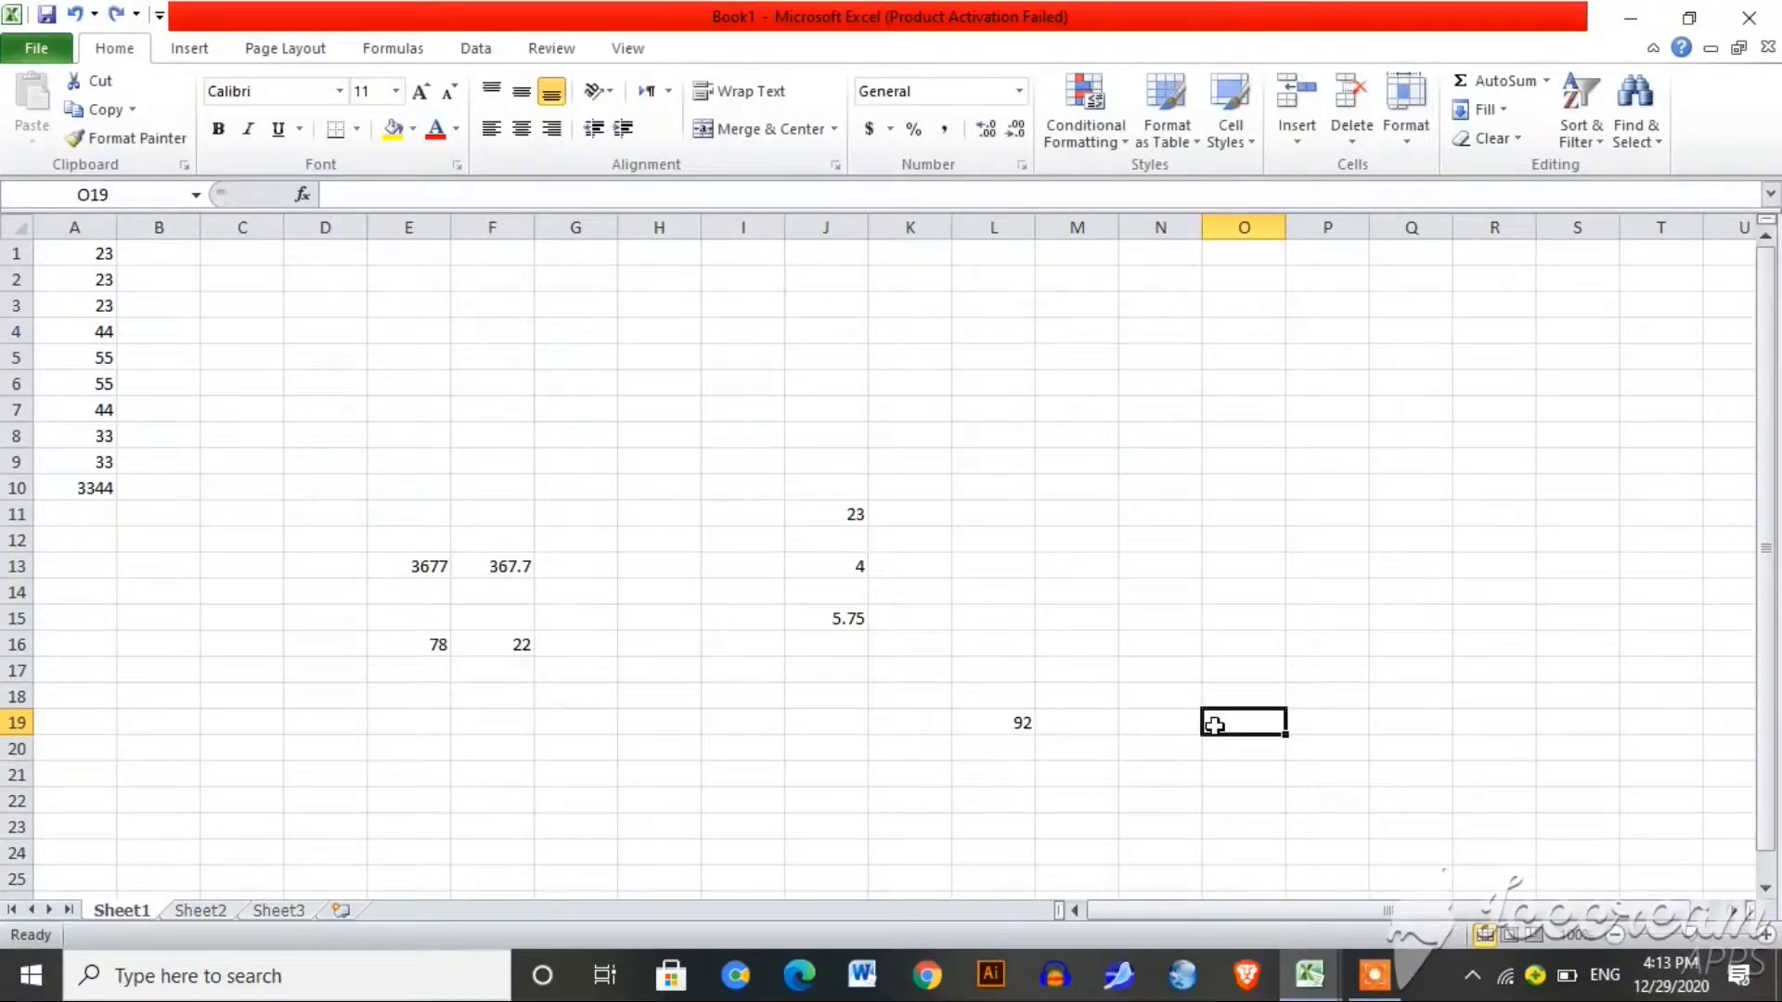
text(=)
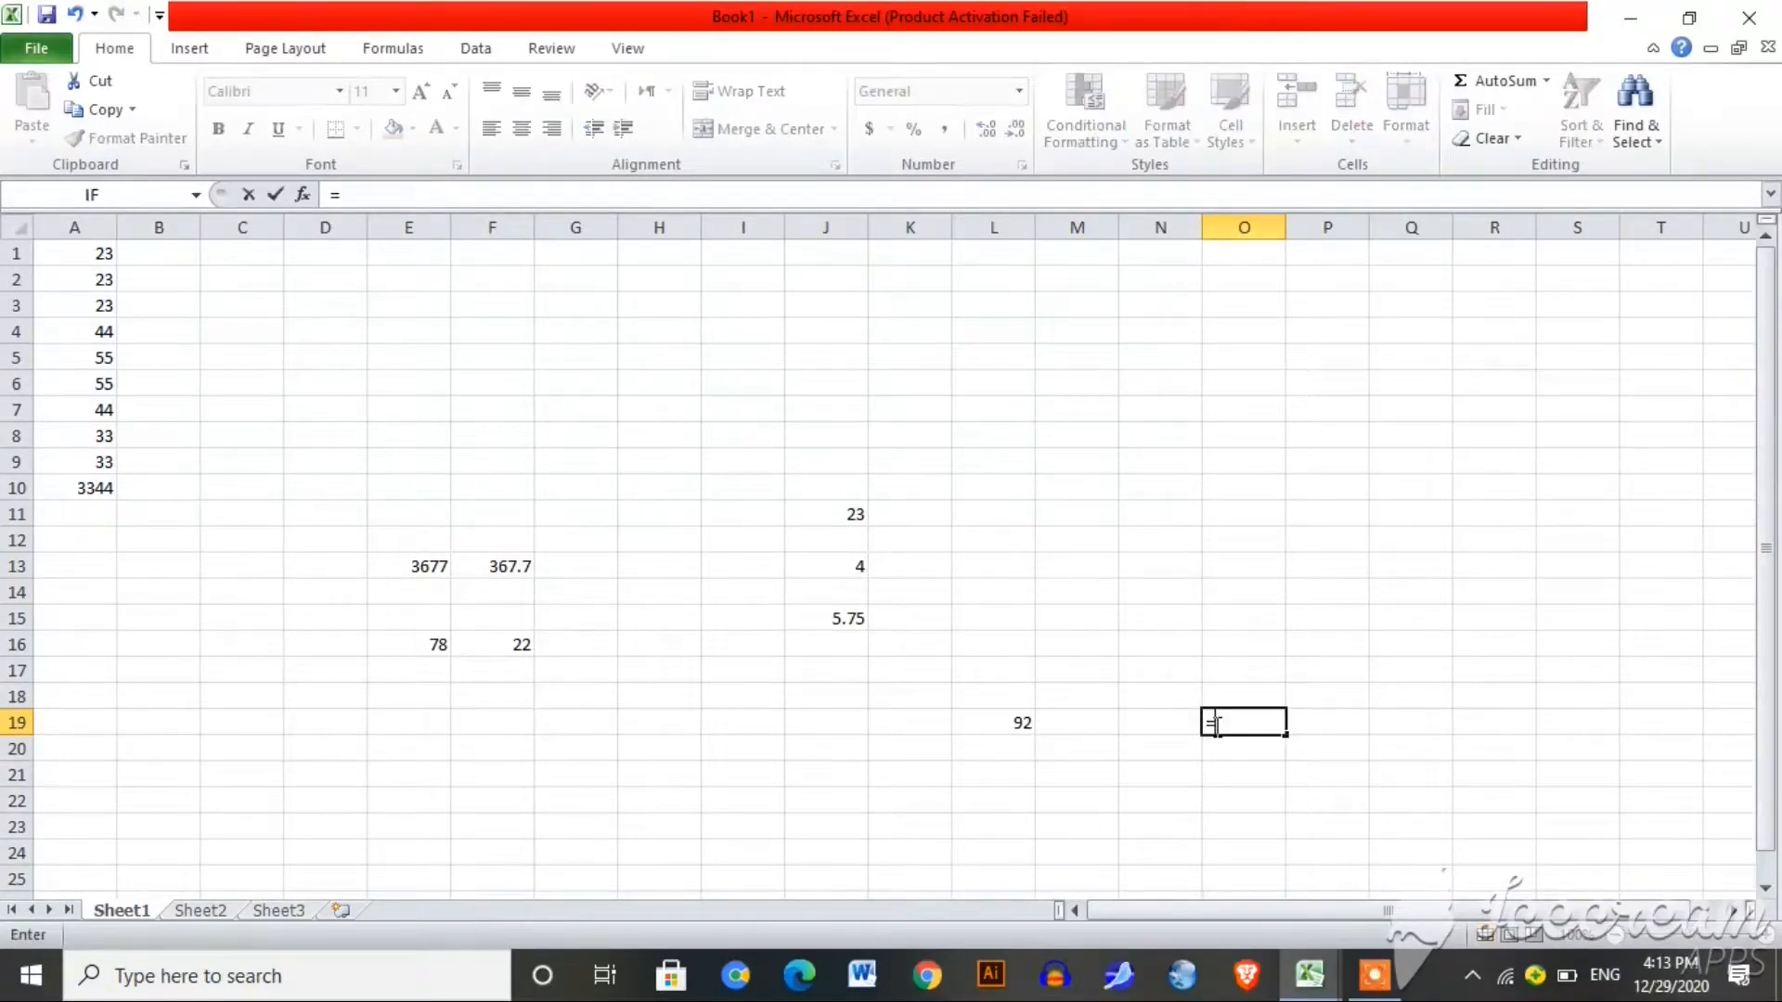
text(23*7)
key(Return)
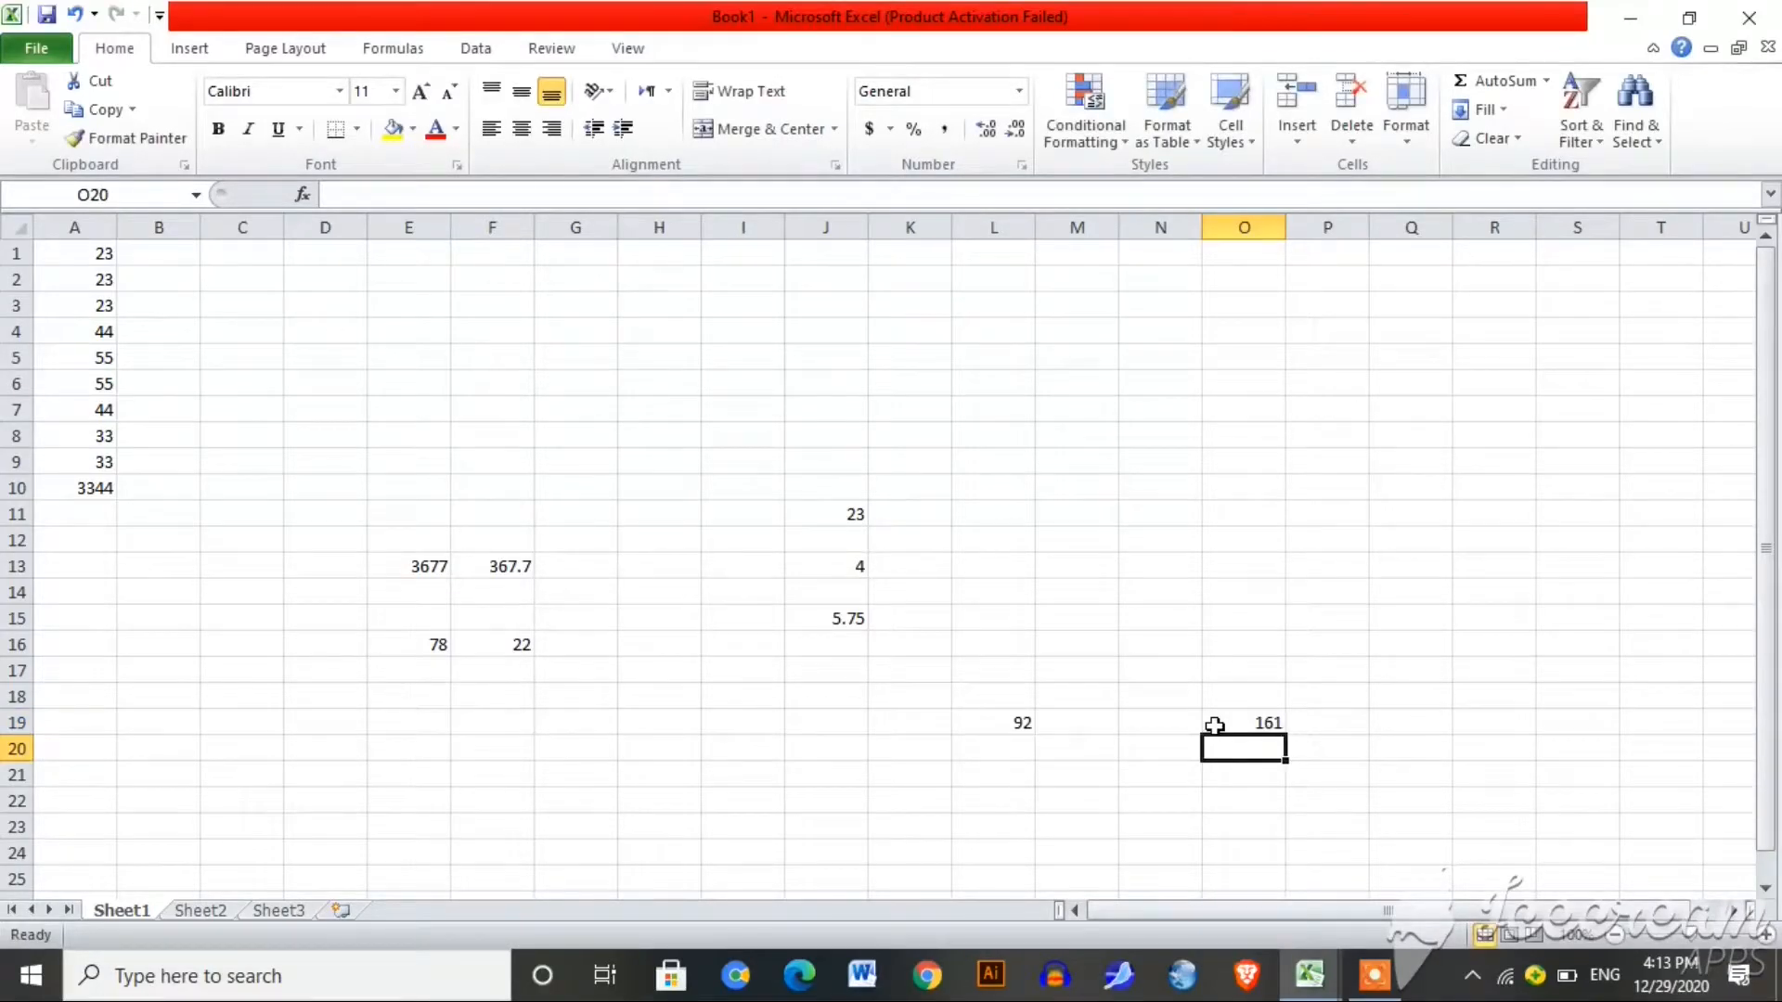
click(1229, 669)
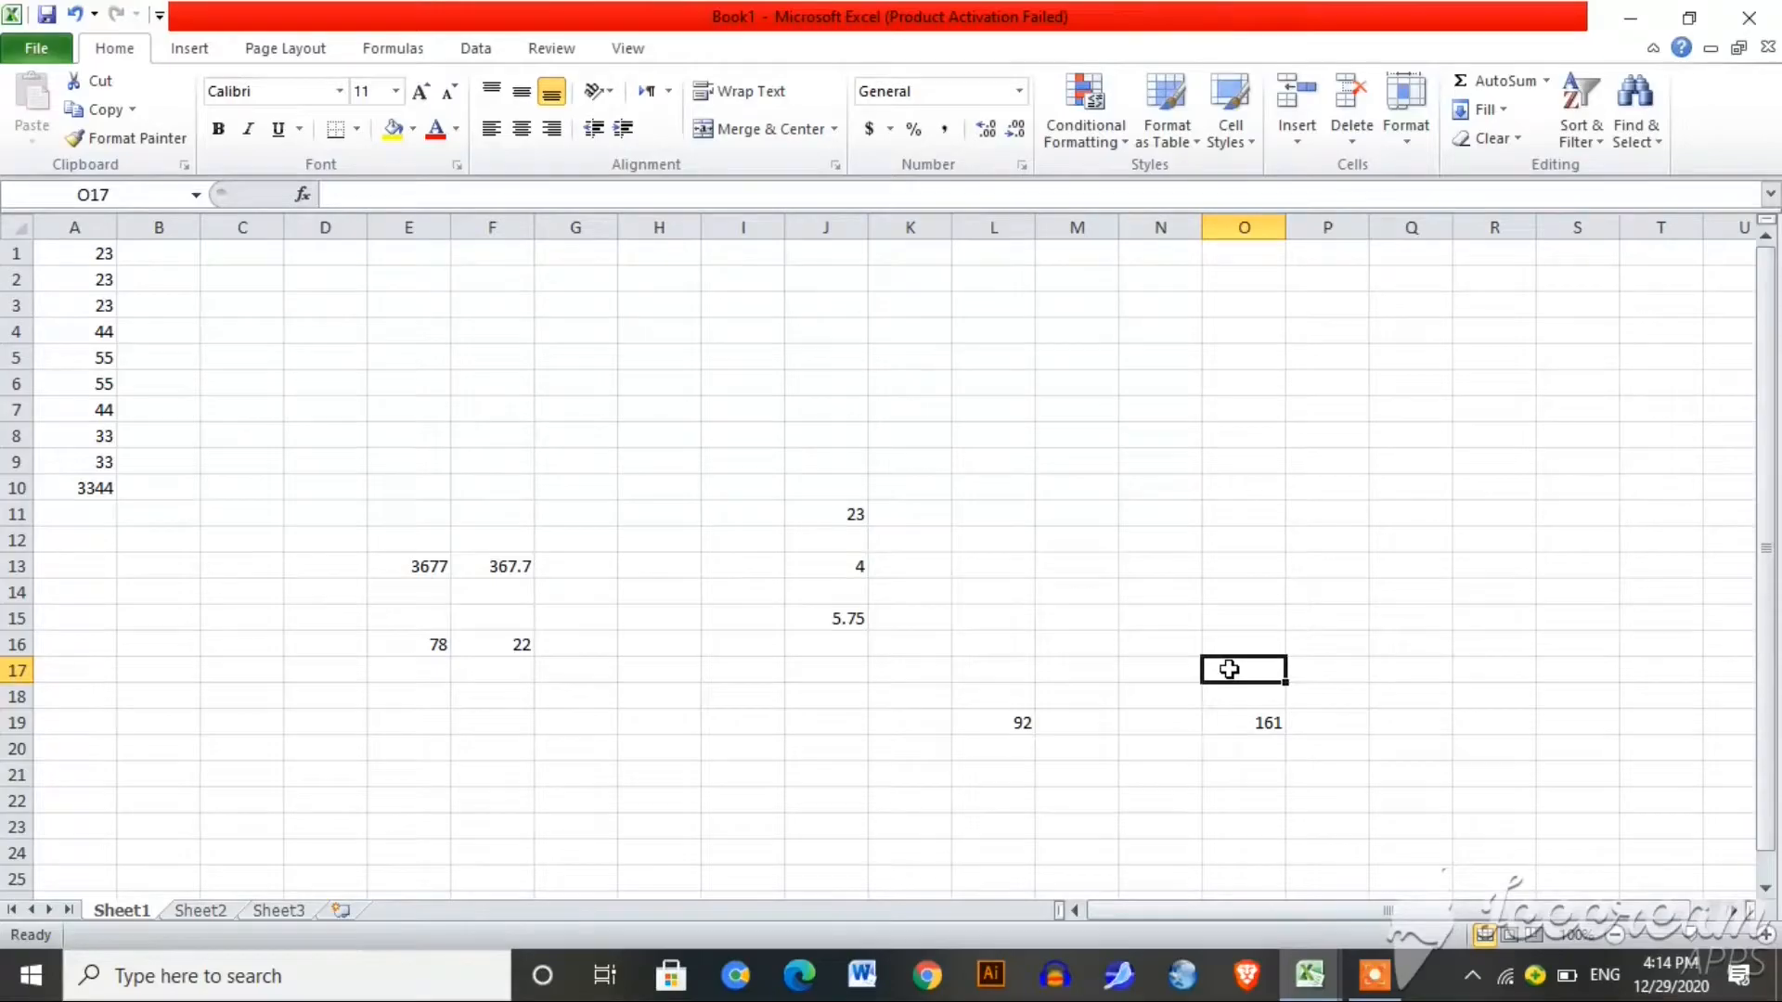
Step: Enter =23+23 in O17 (46) and =55/2 in O16 (27.5)
text(=2)
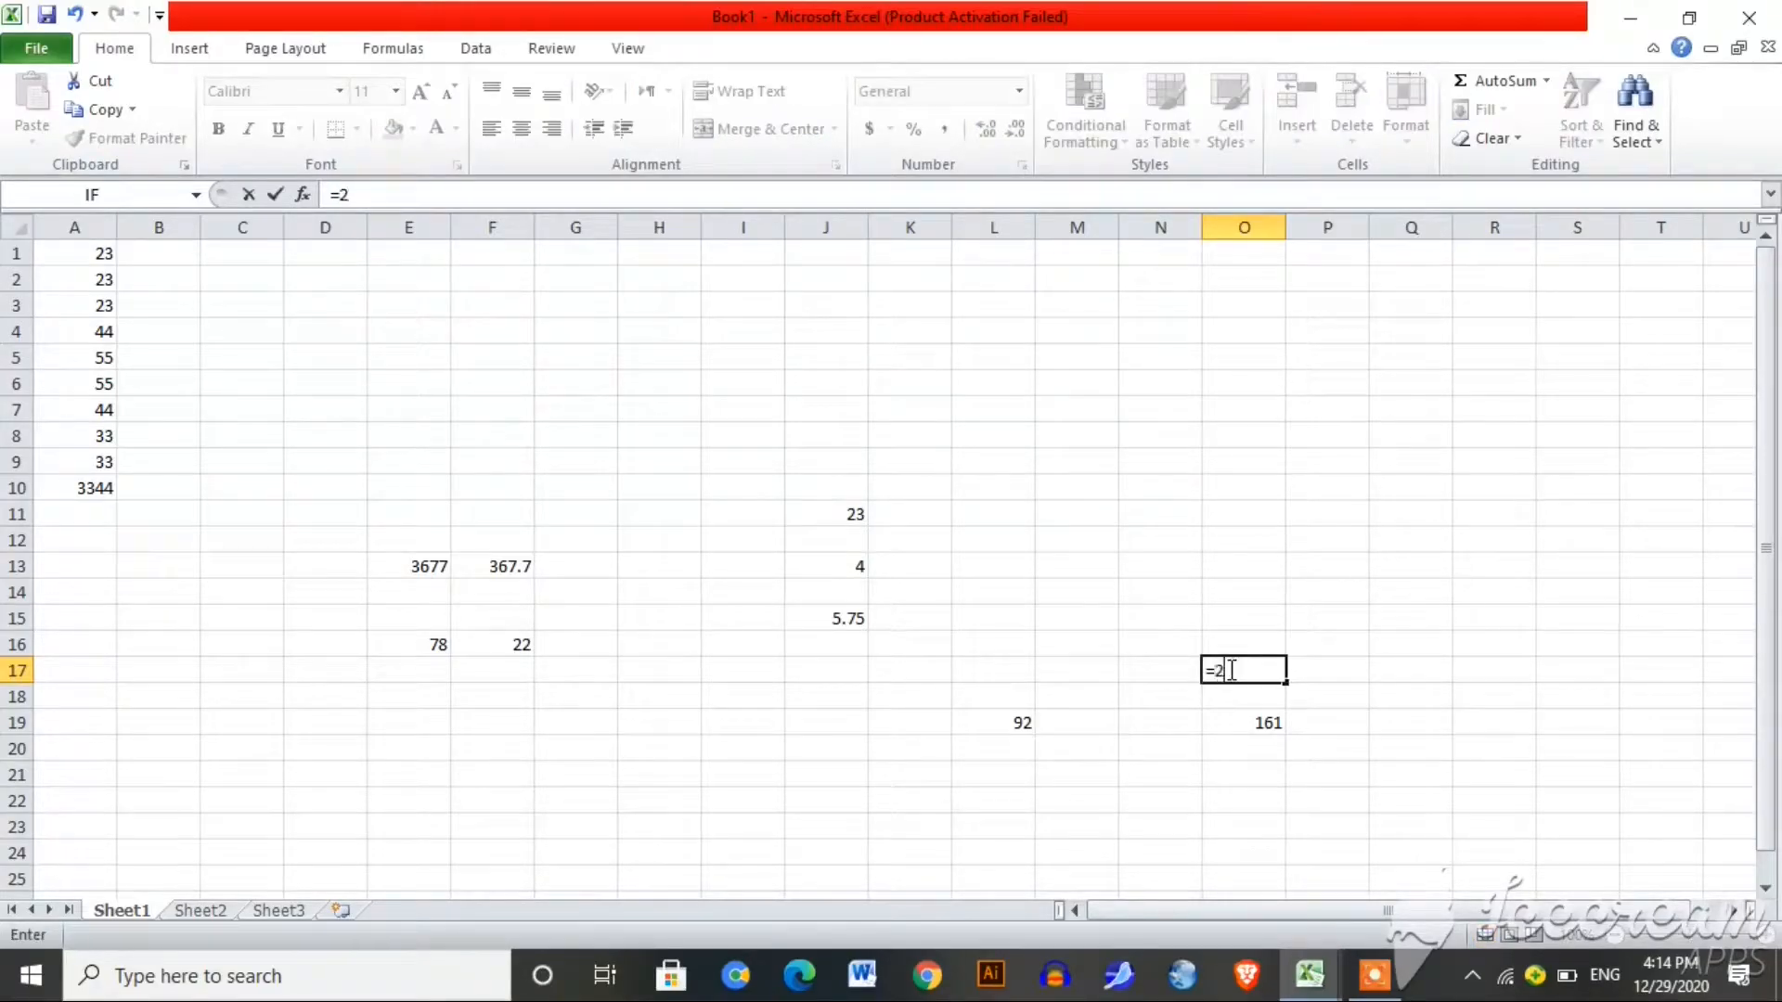
text(3+23)
key(Return)
click(1234, 640)
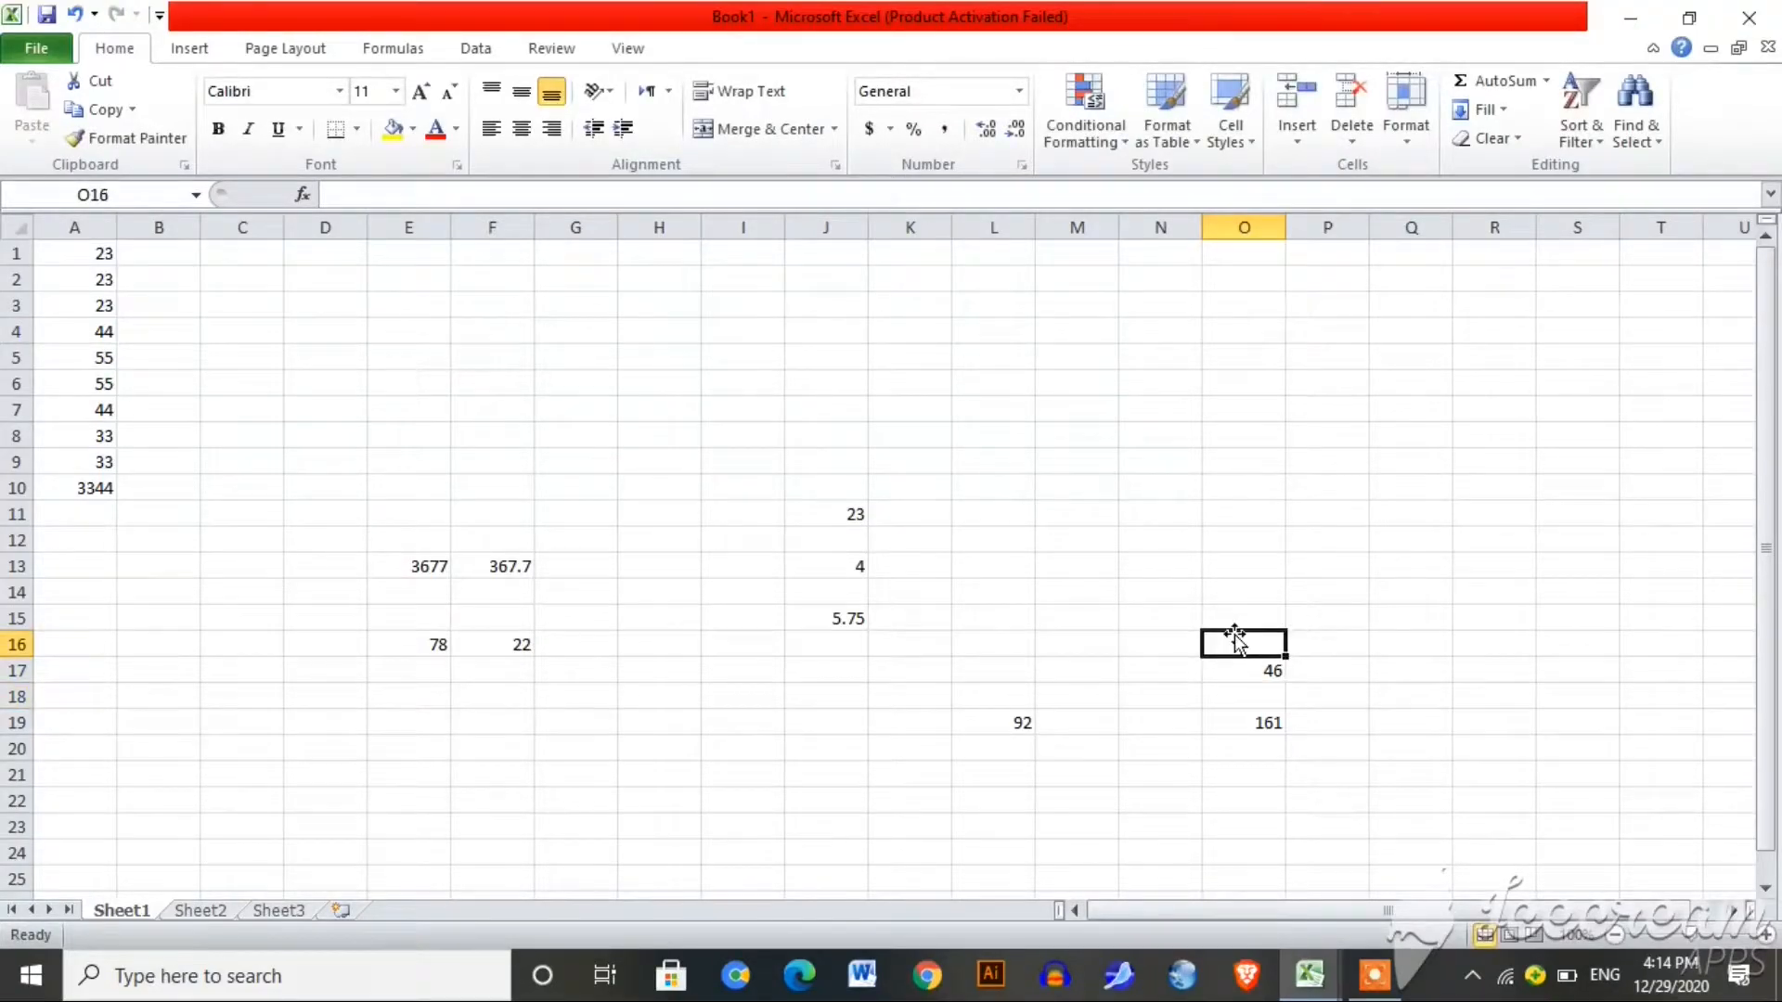
text(=)
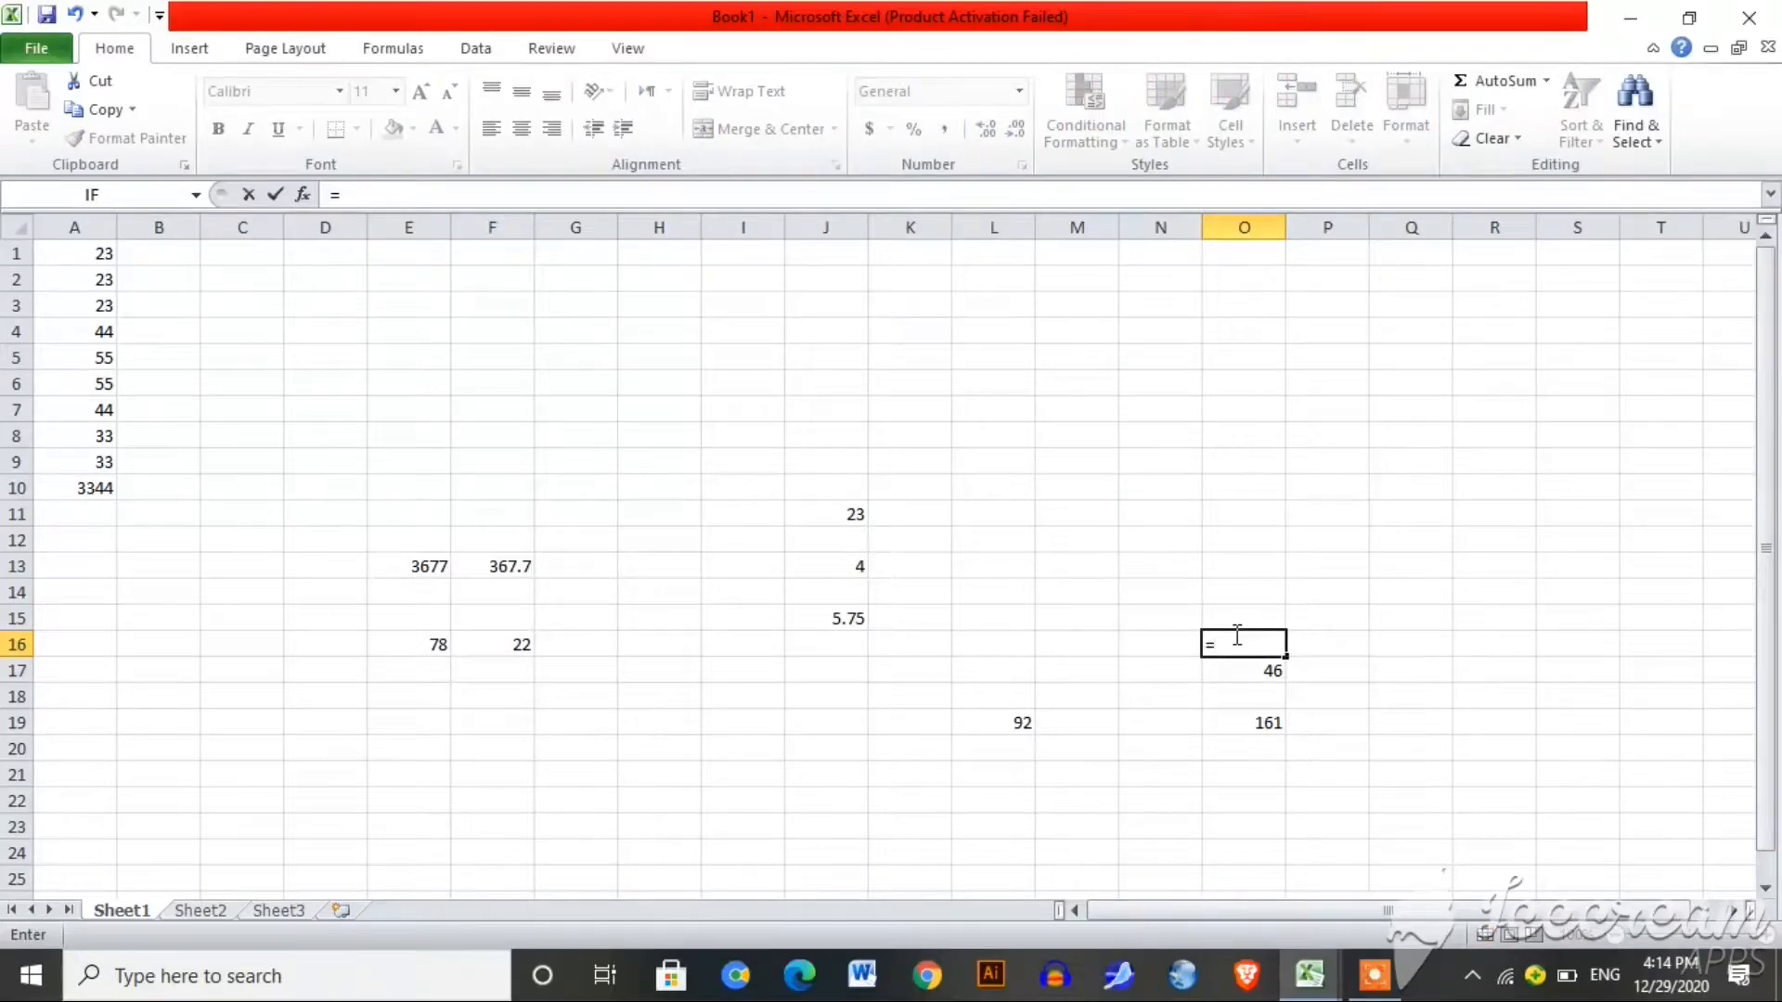
text(s)
key(BackSpace)
text(55)
text(/2)
key(Return)
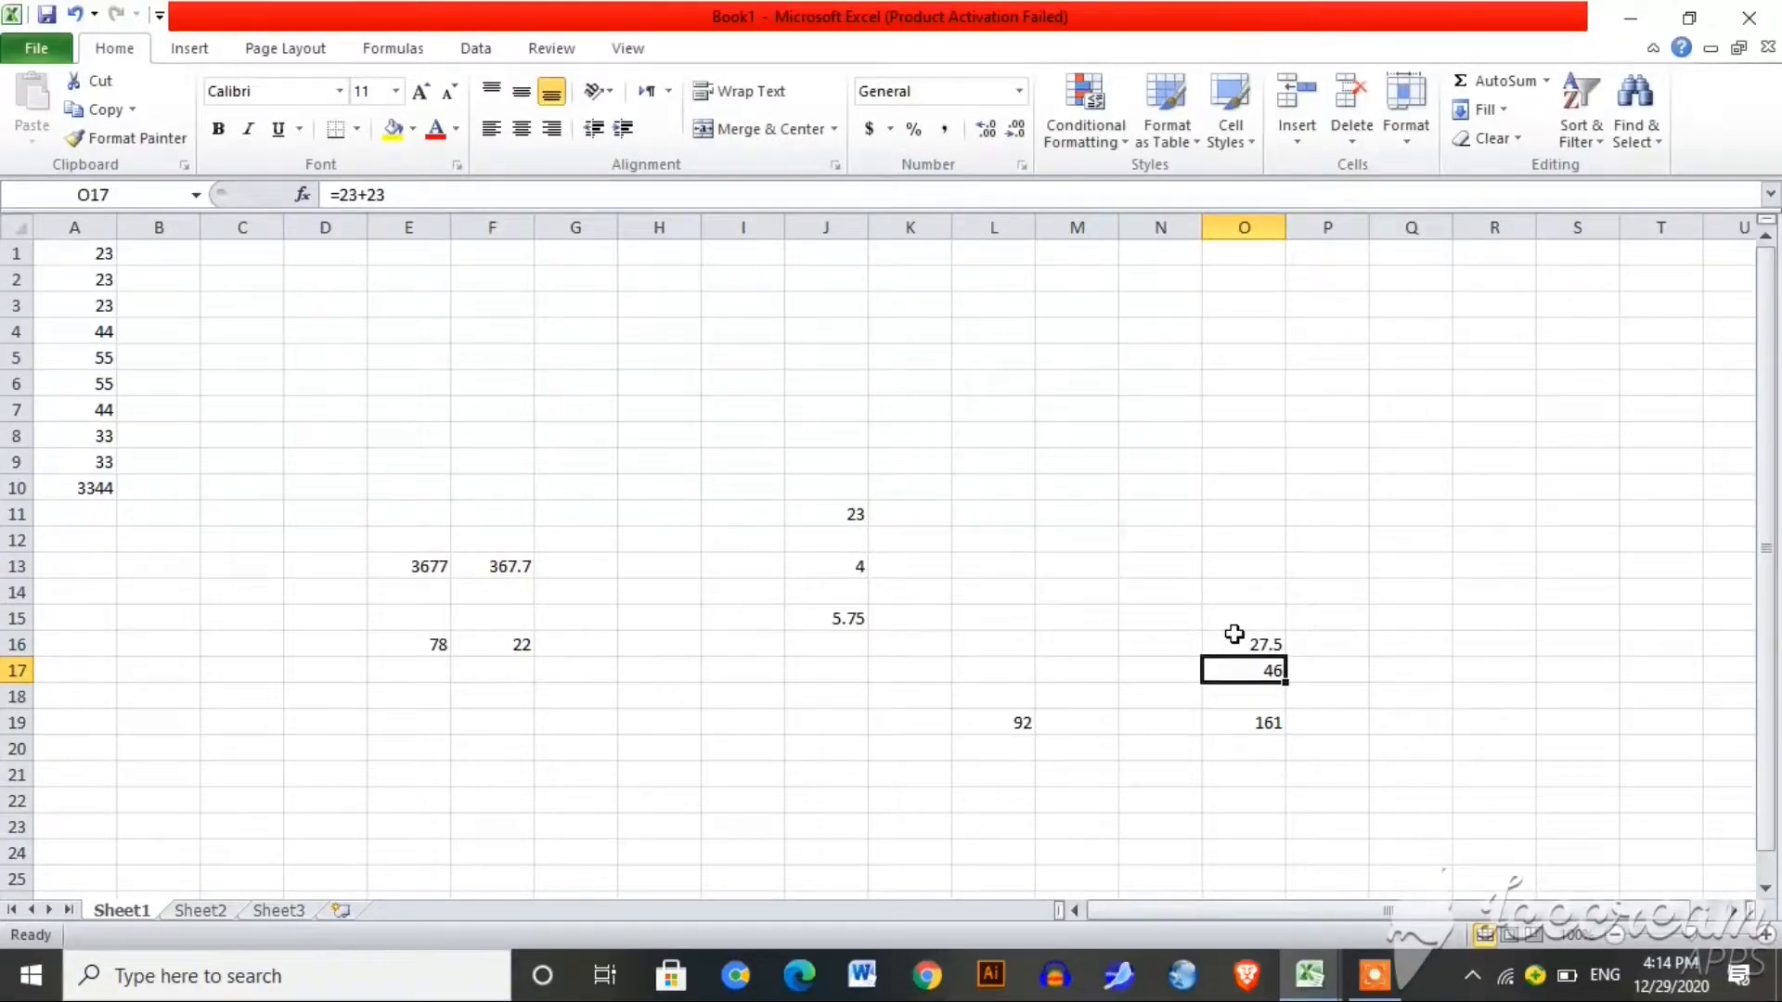
click(1362, 647)
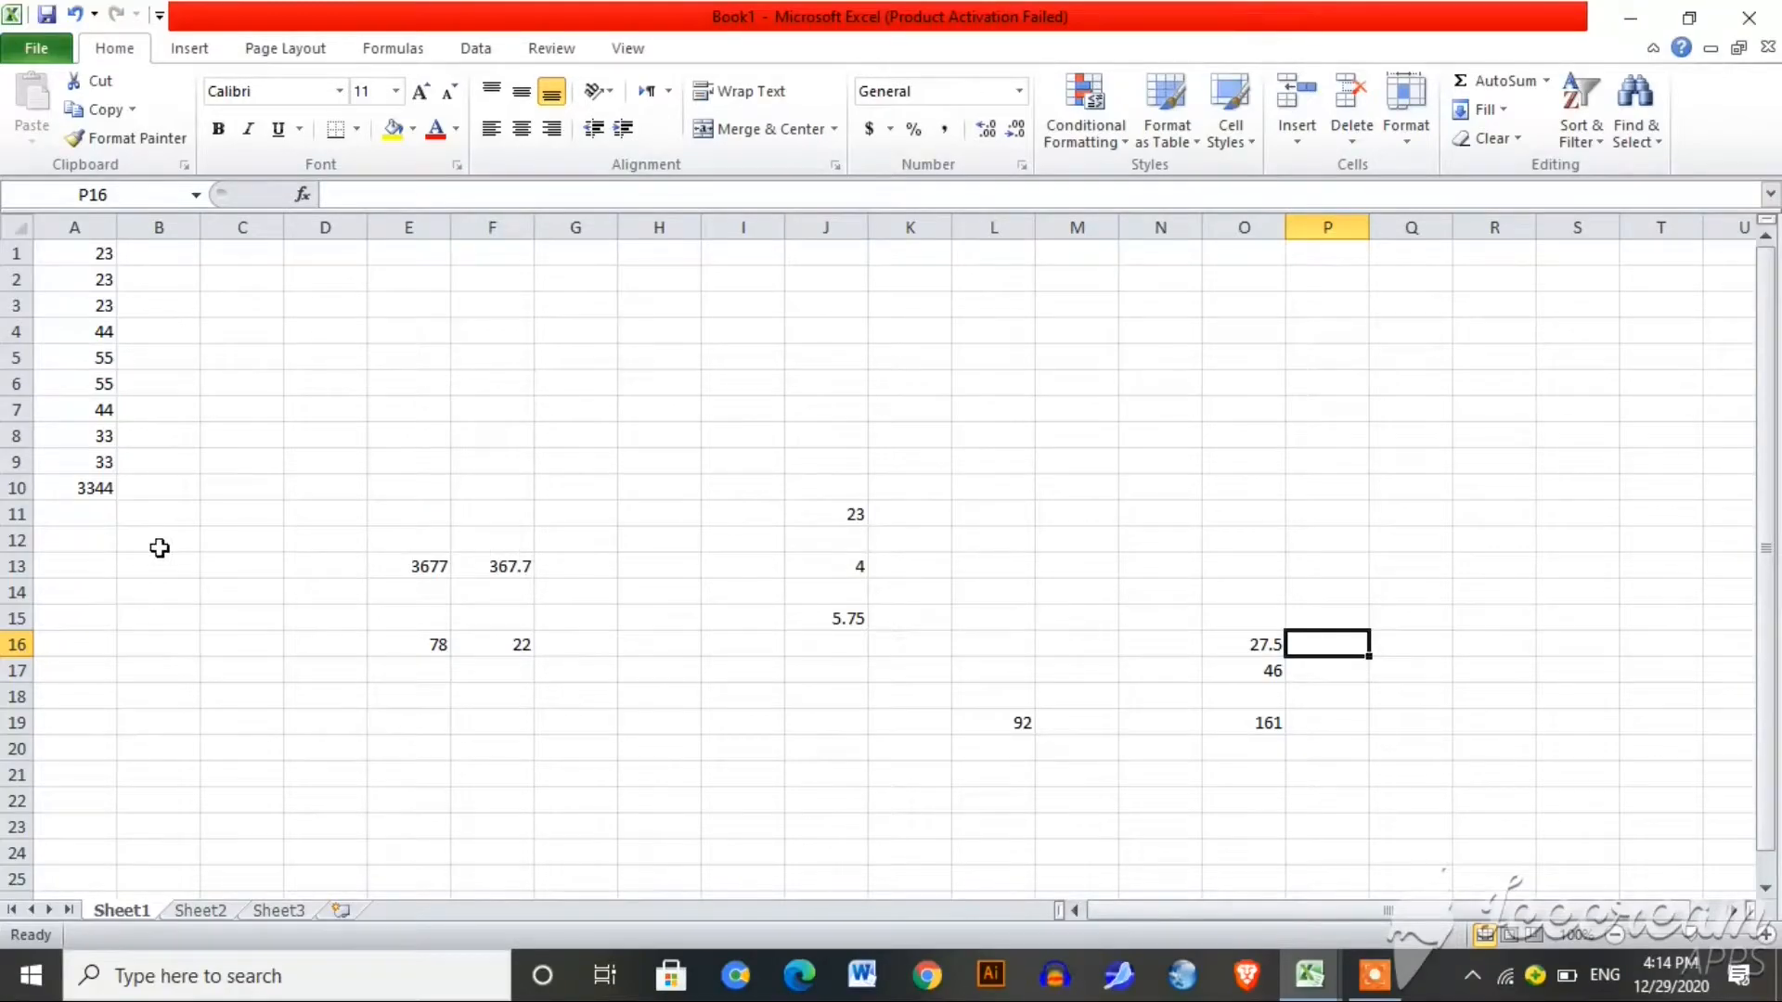
Step: Enter =PRODUCT(A1:A4) in B14, giving 535348
click(98, 546)
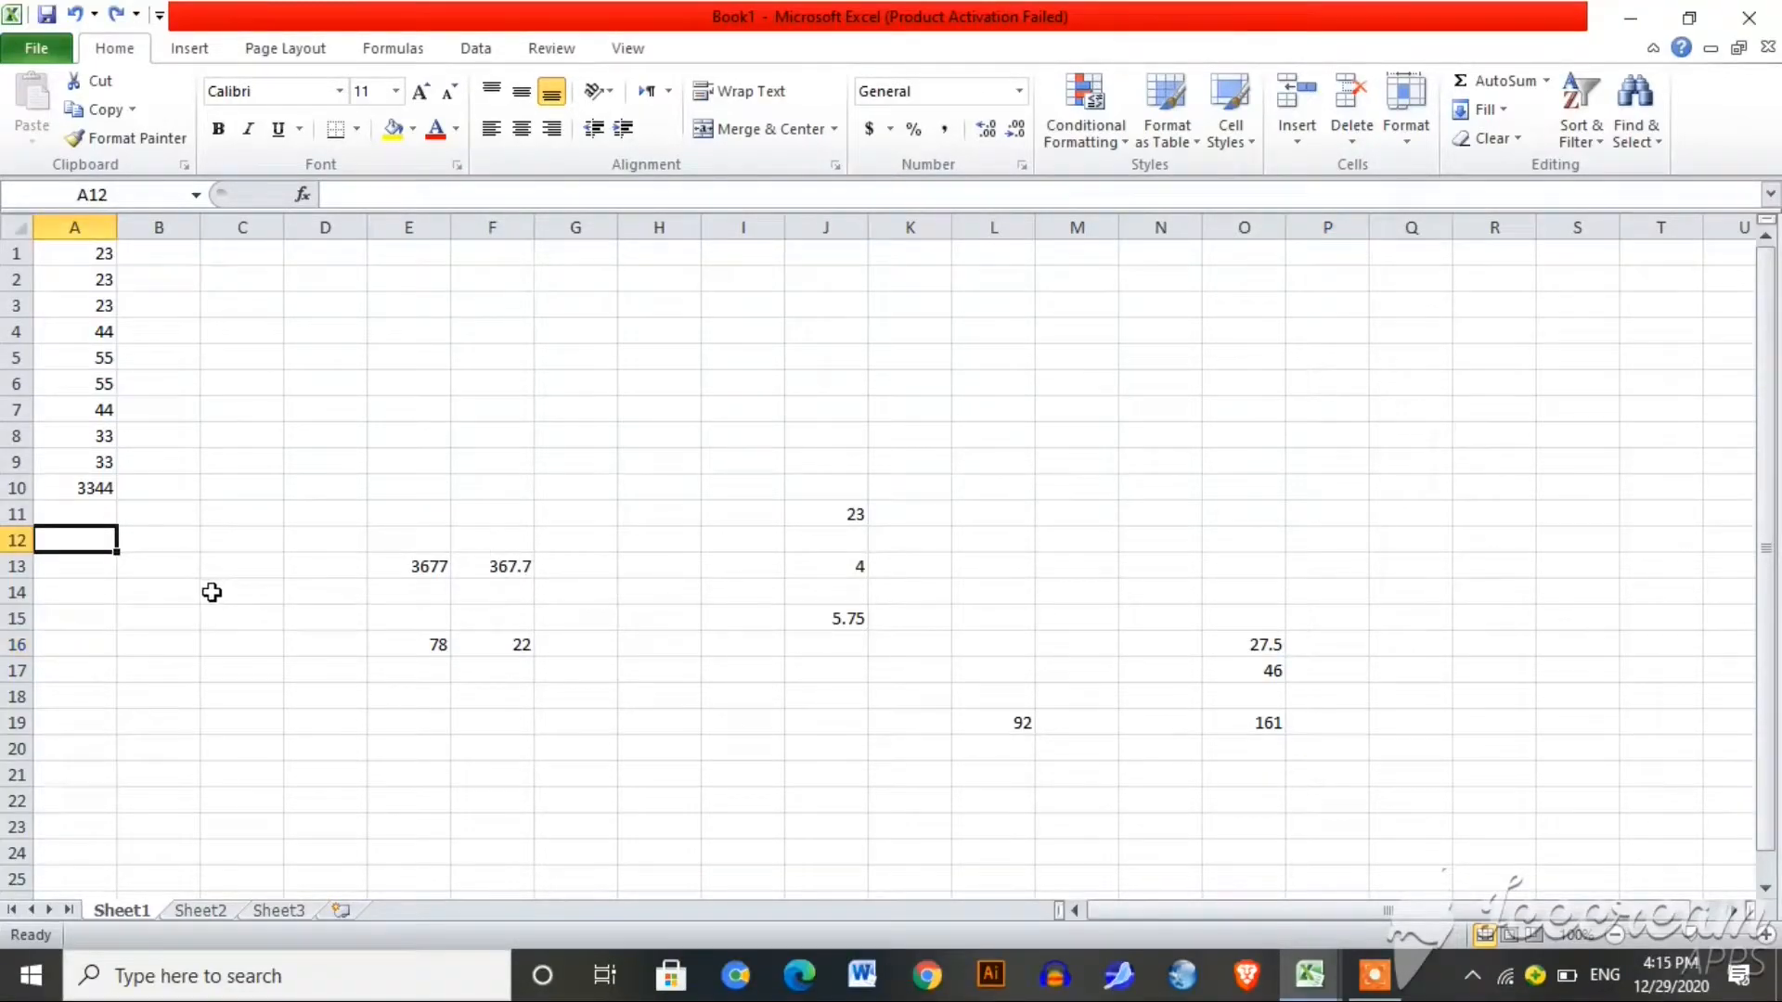
click(182, 589)
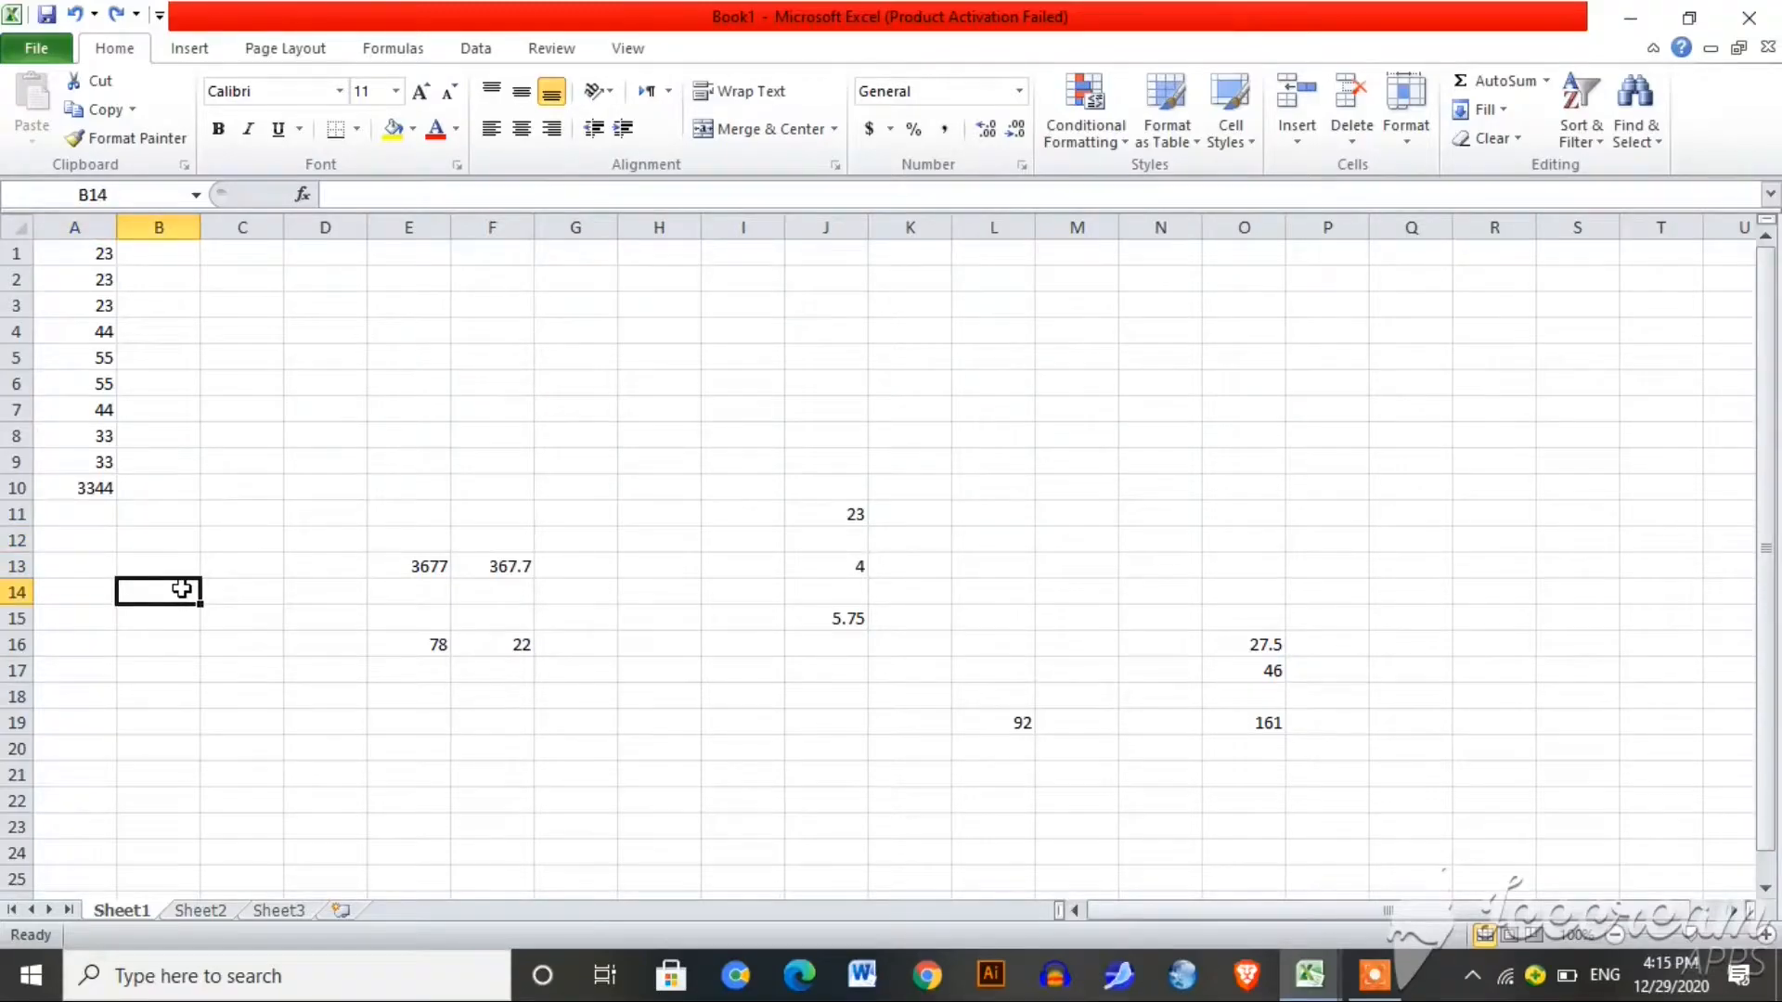
text(=p)
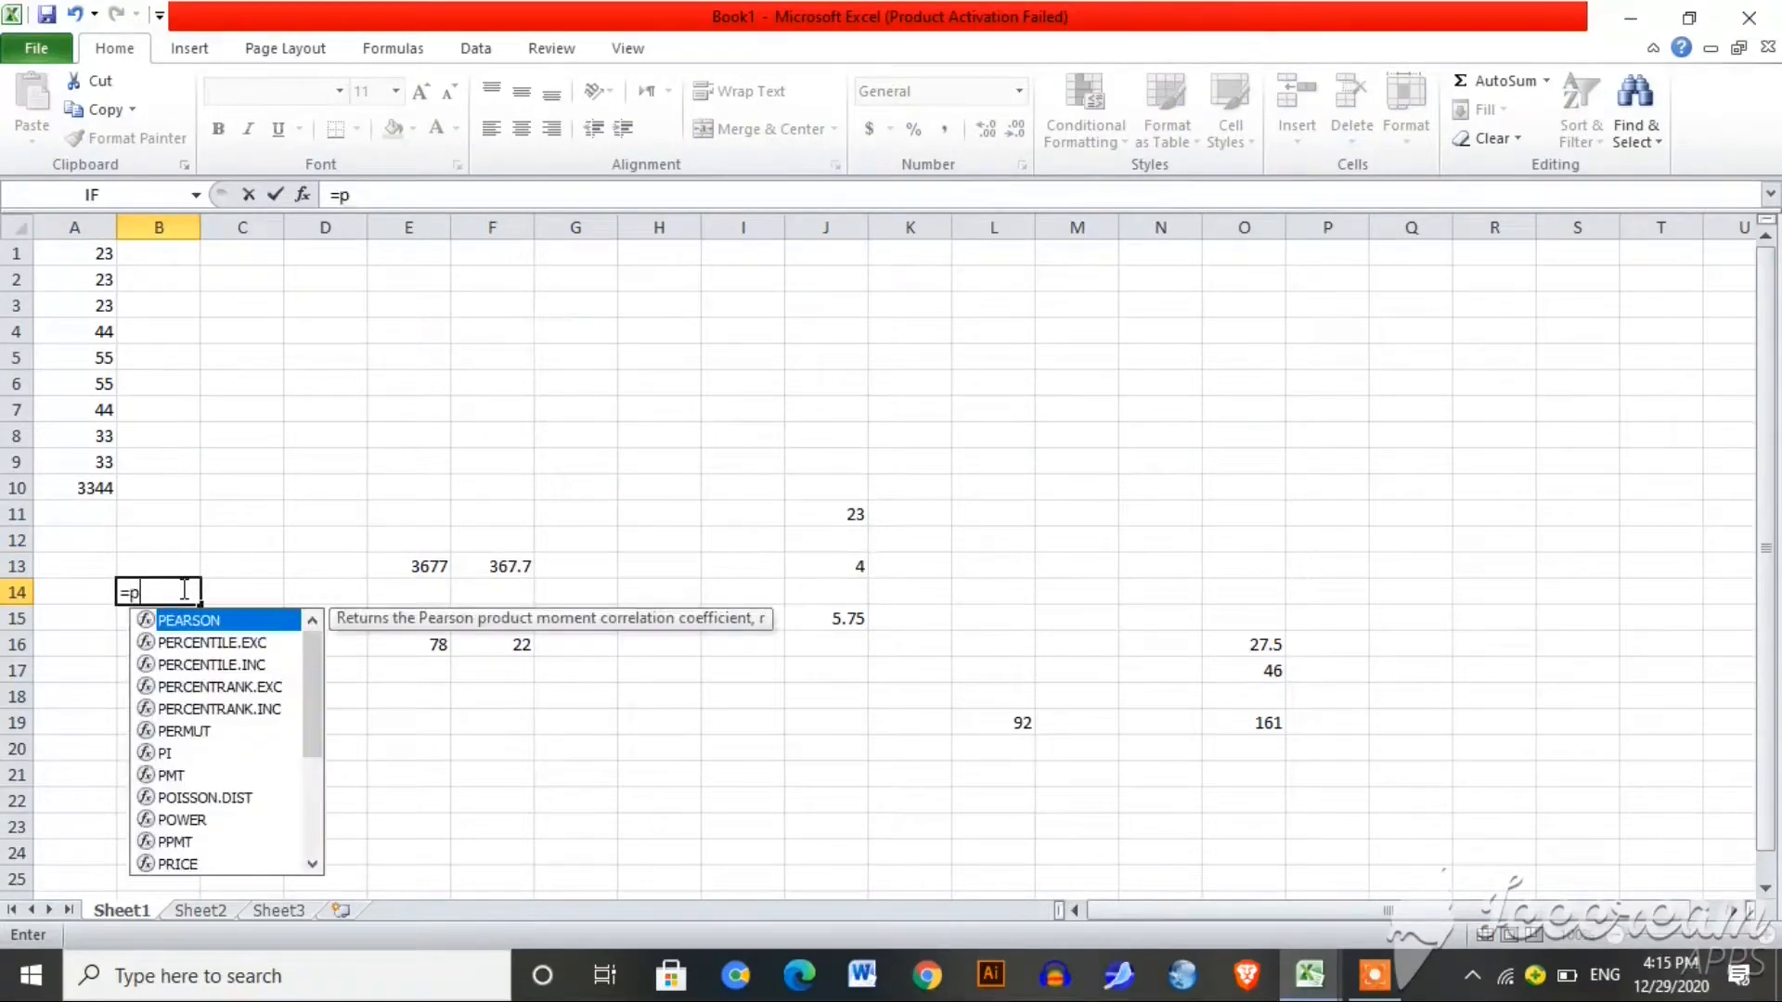
text(roduct)
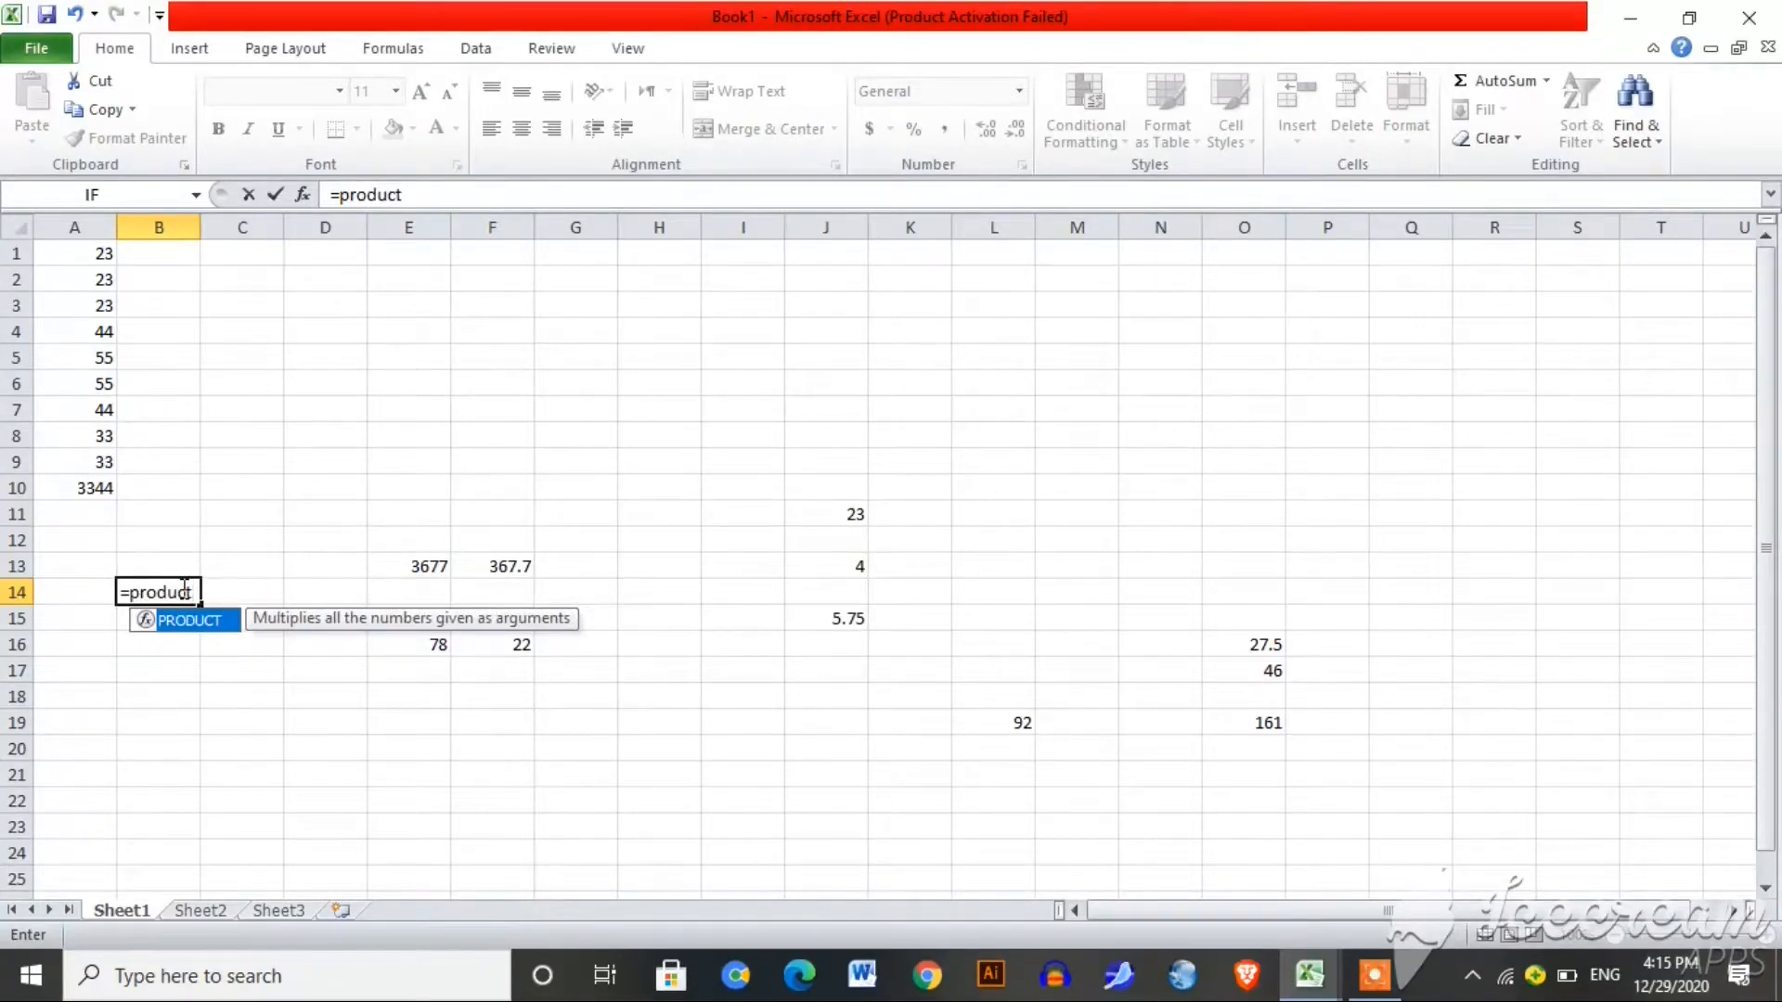
text(()
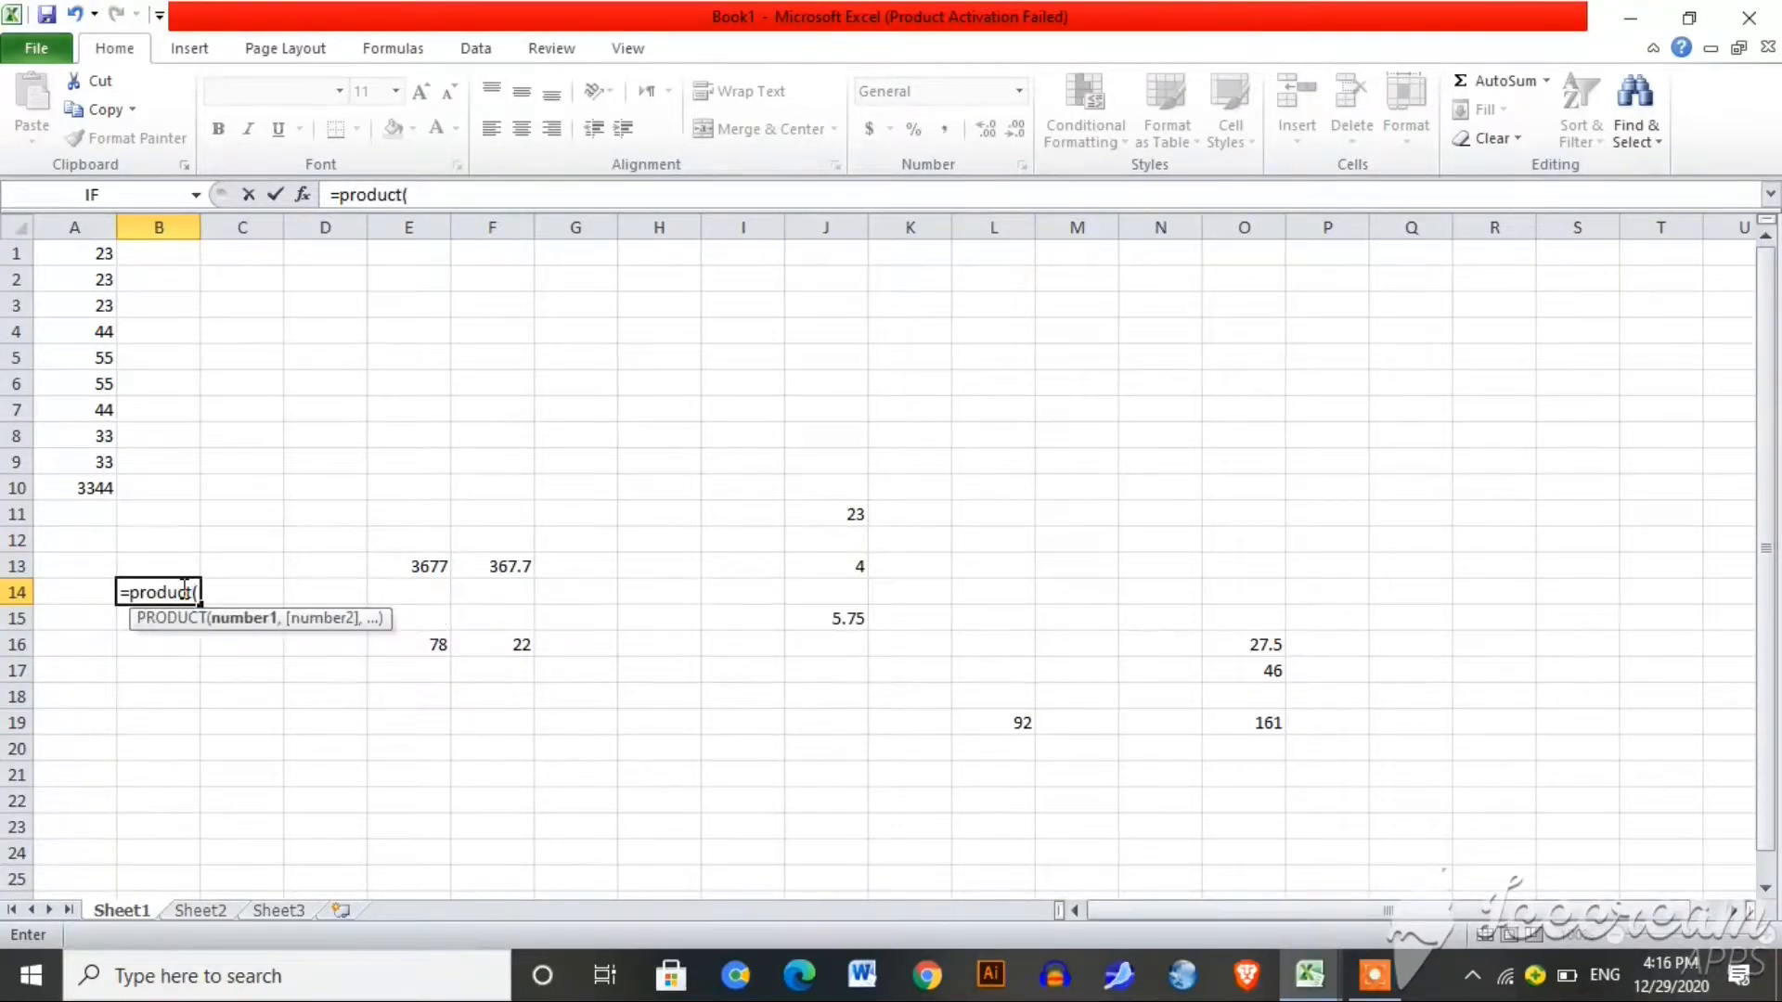
drag(99, 252, 105, 348)
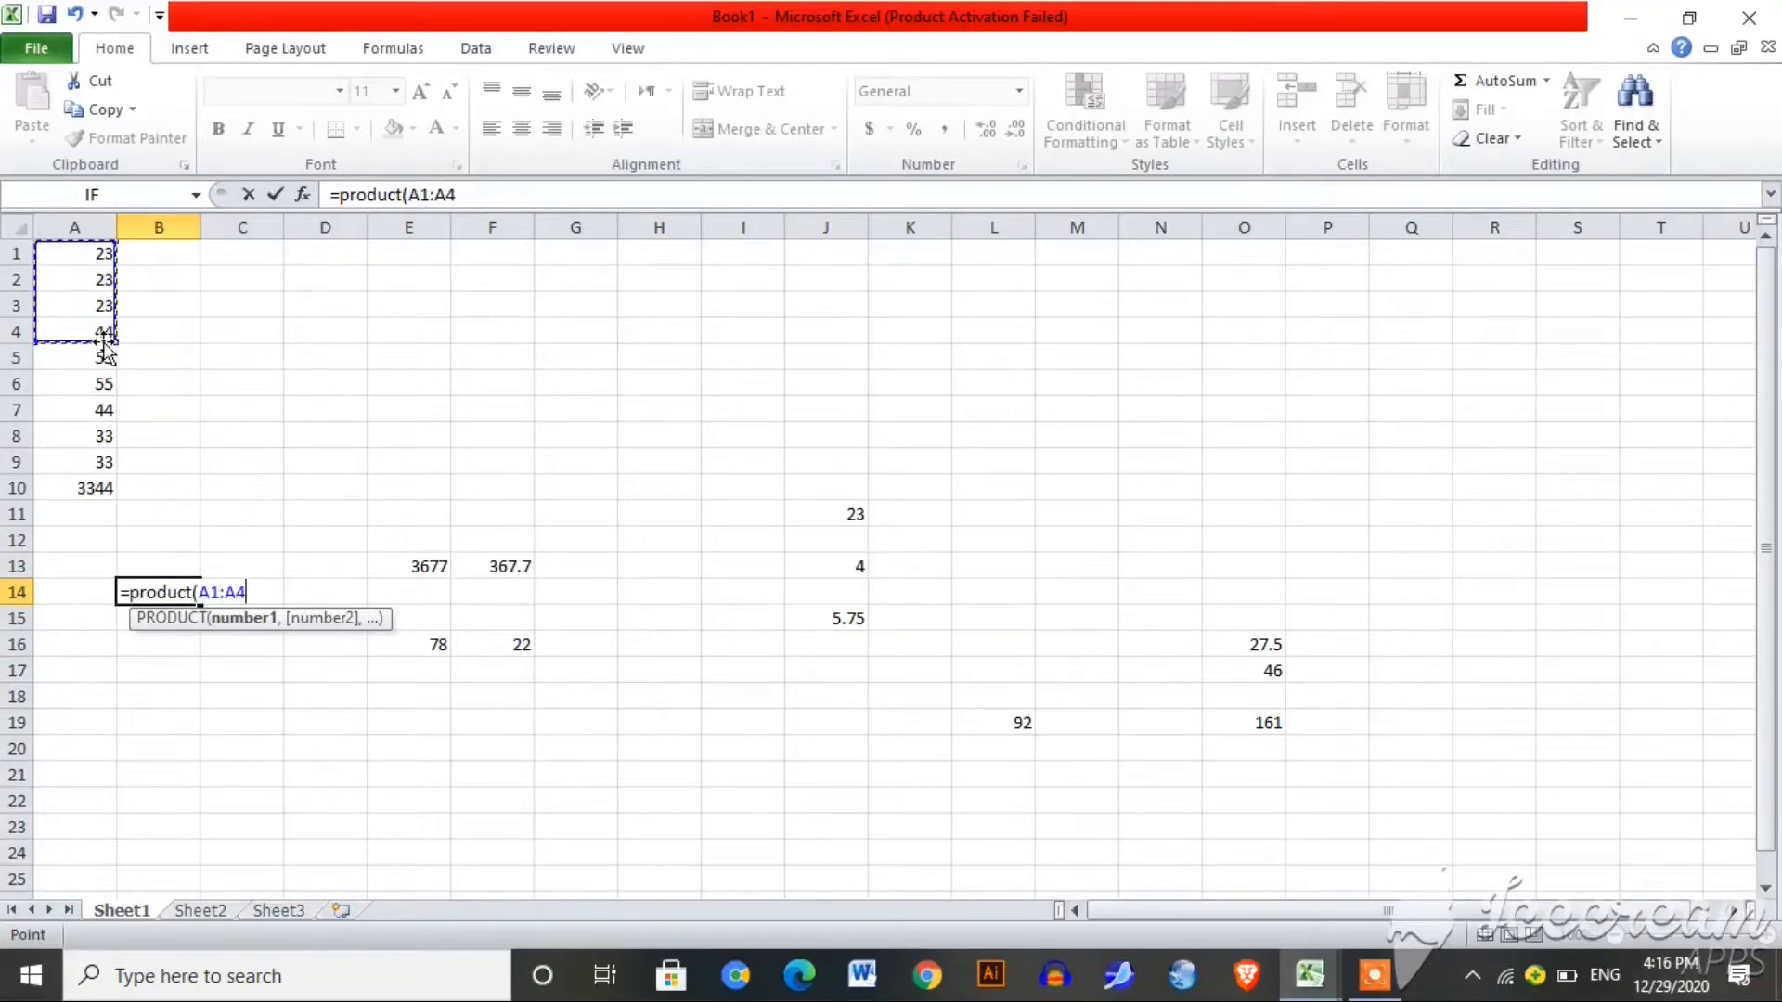
key(Return)
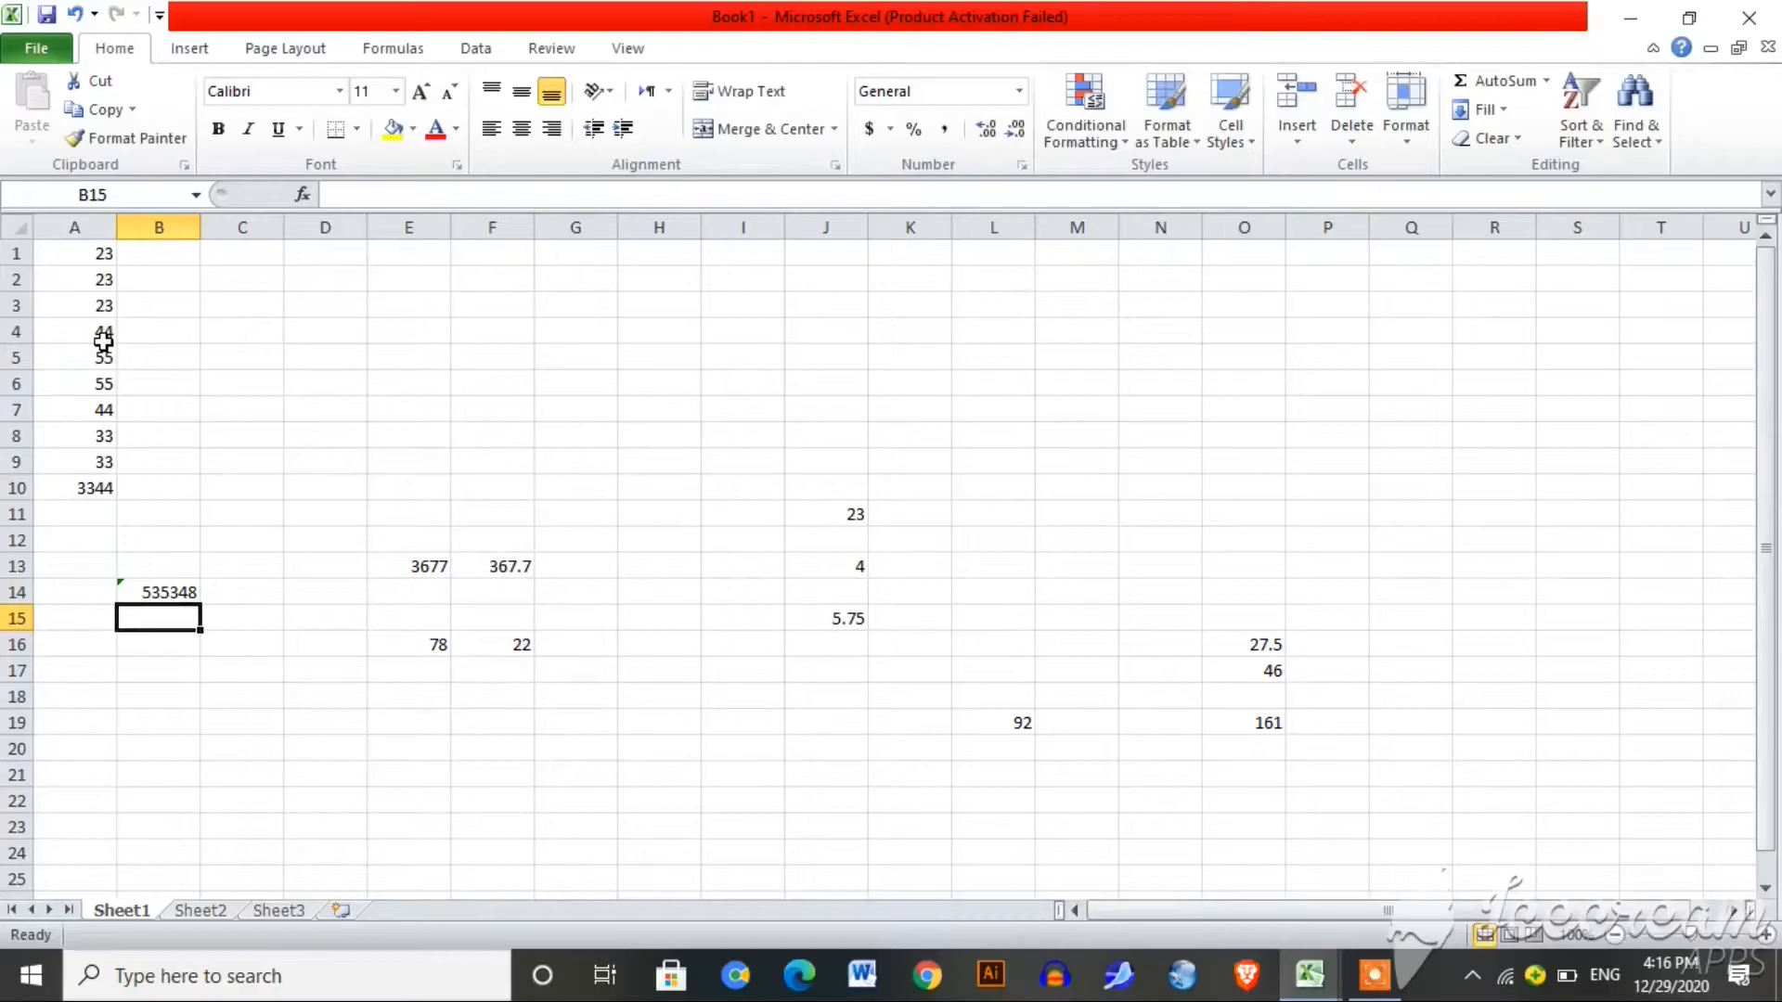
click(165, 595)
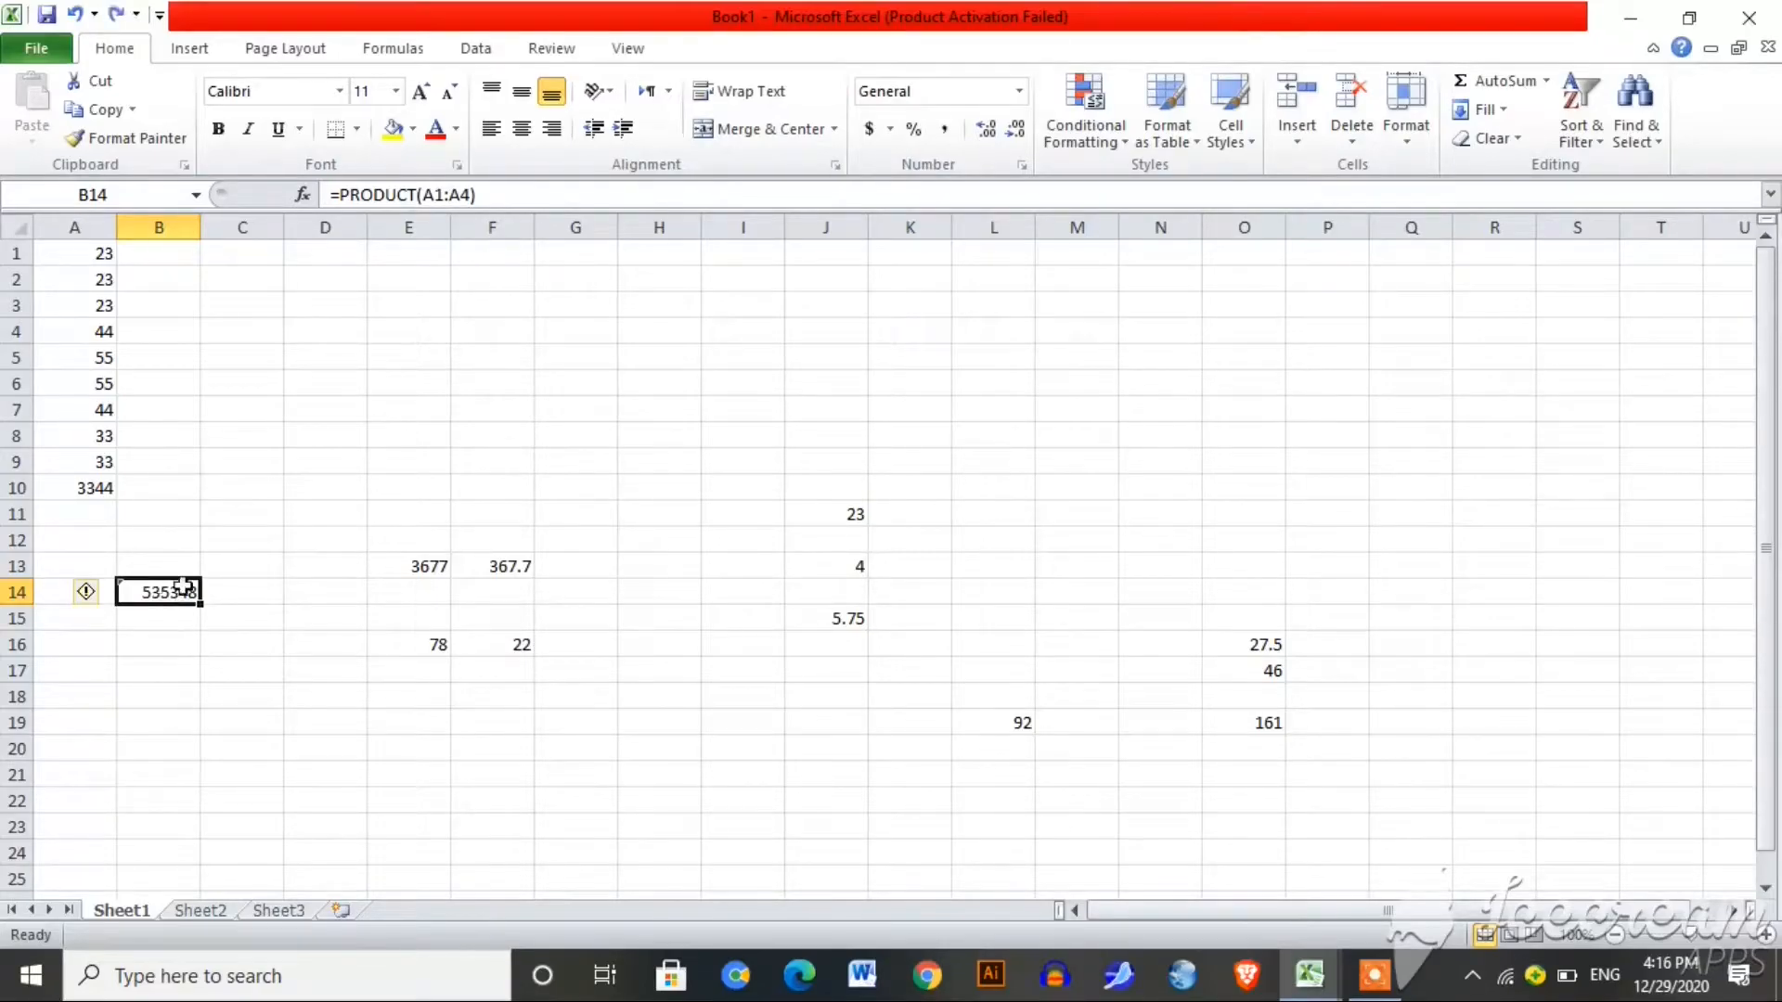
click(201, 641)
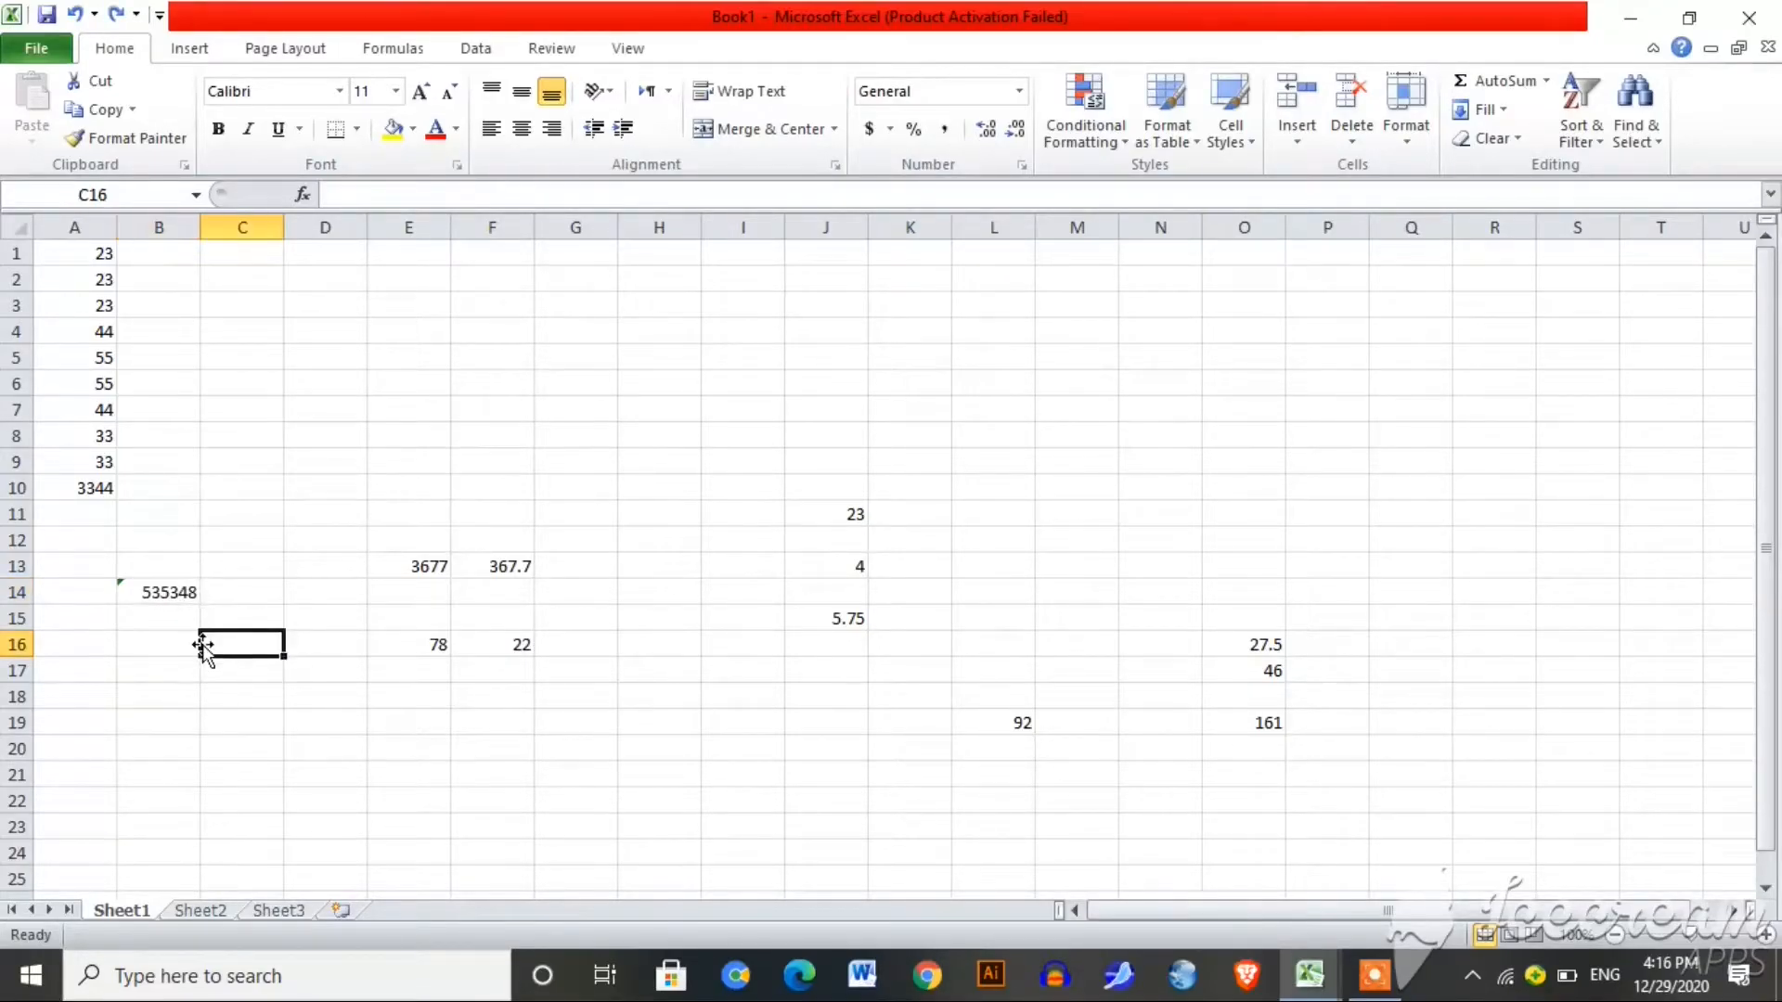
Step: Enter =PRODUCT(A1:A10) in B16, giving 2.59483E+17
click(158, 637)
text(=)
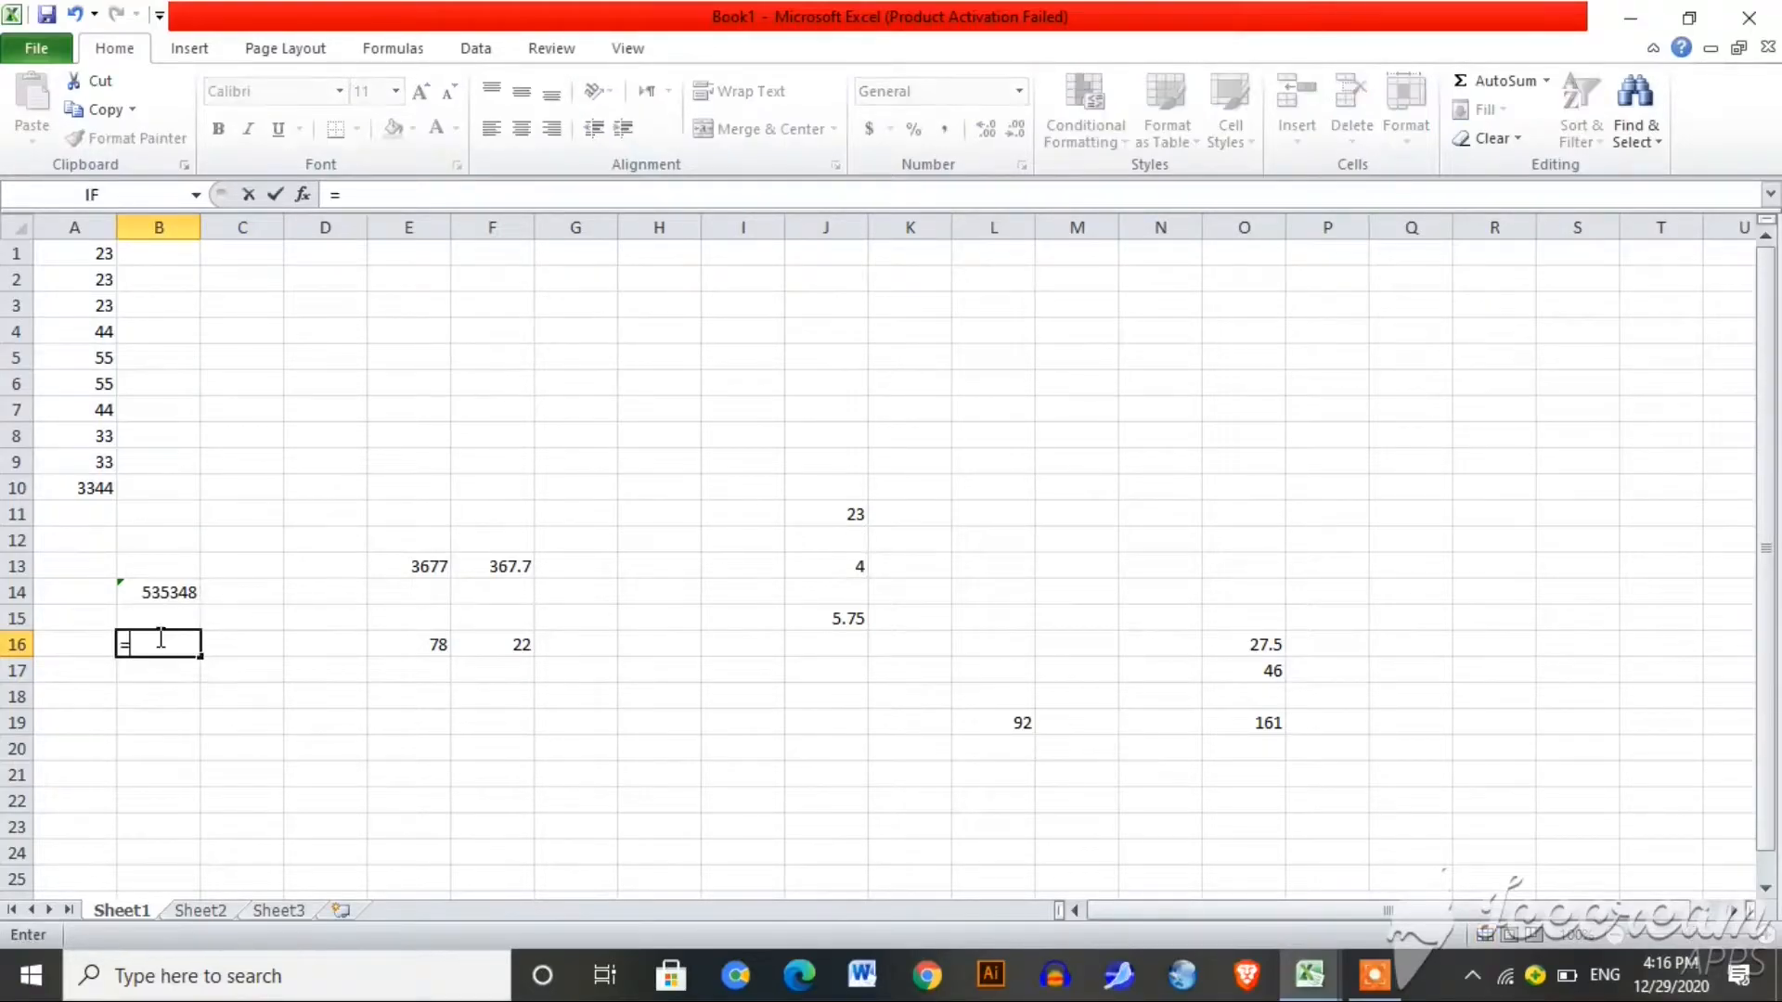
text(pro)
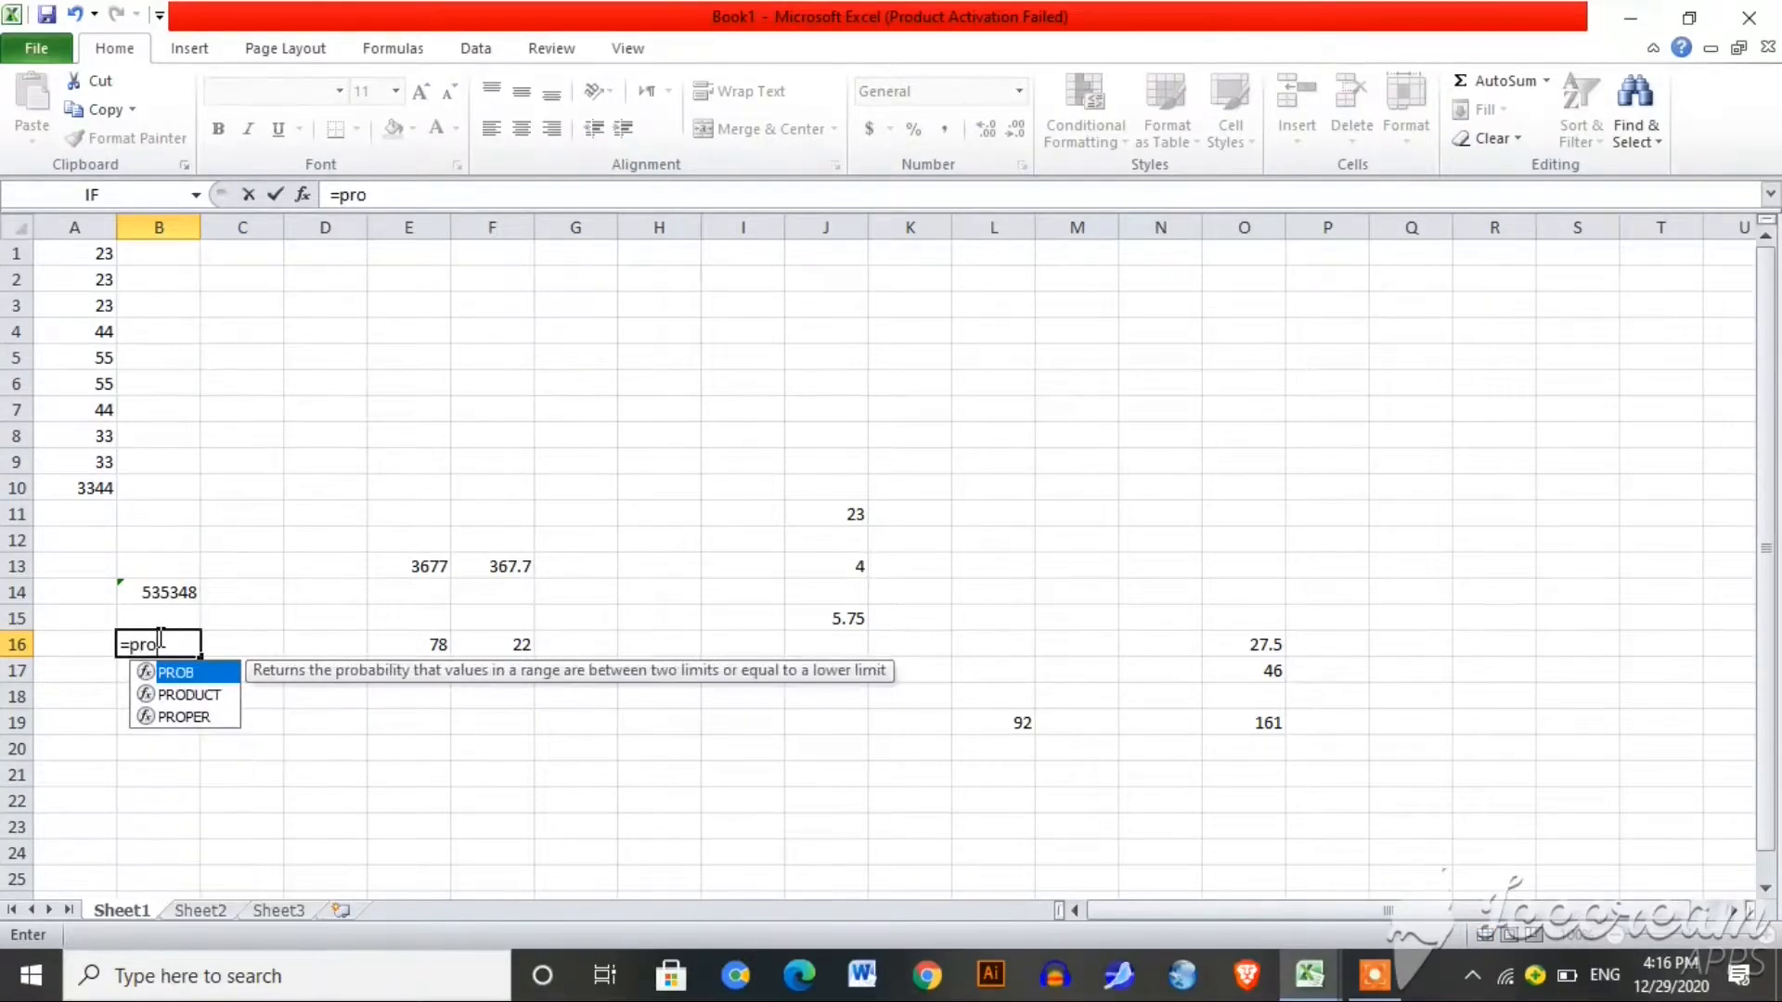
text(duct)
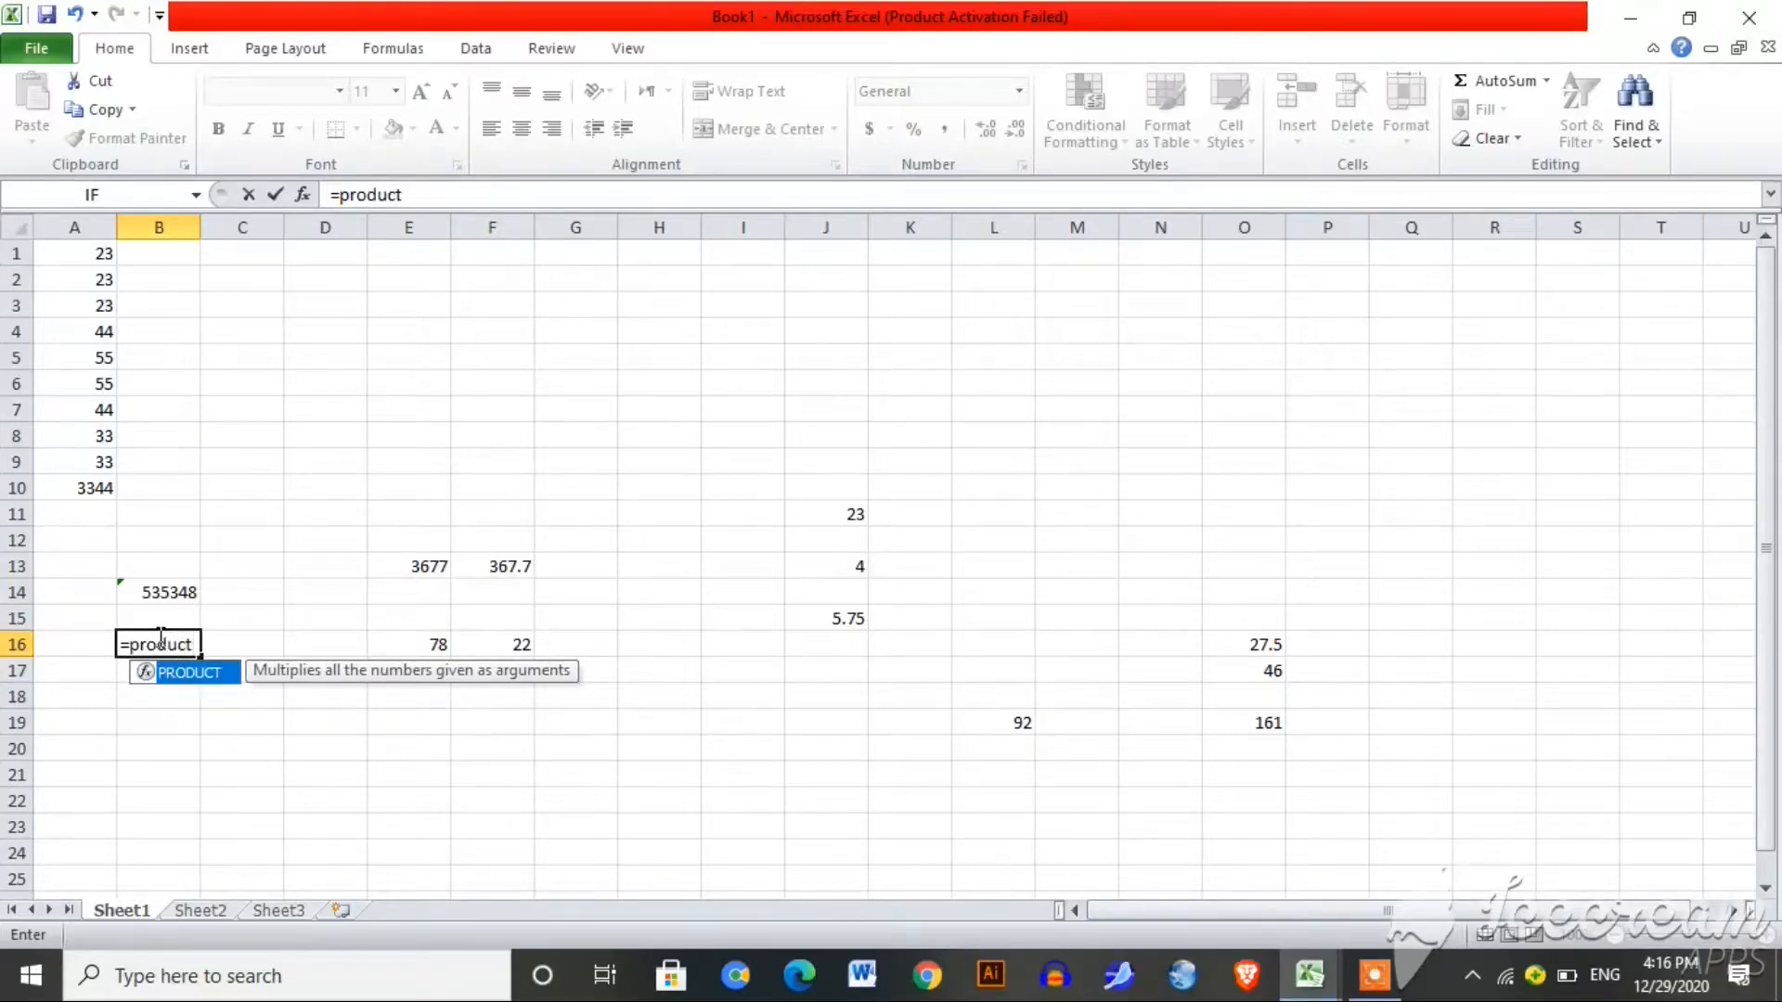
text(()
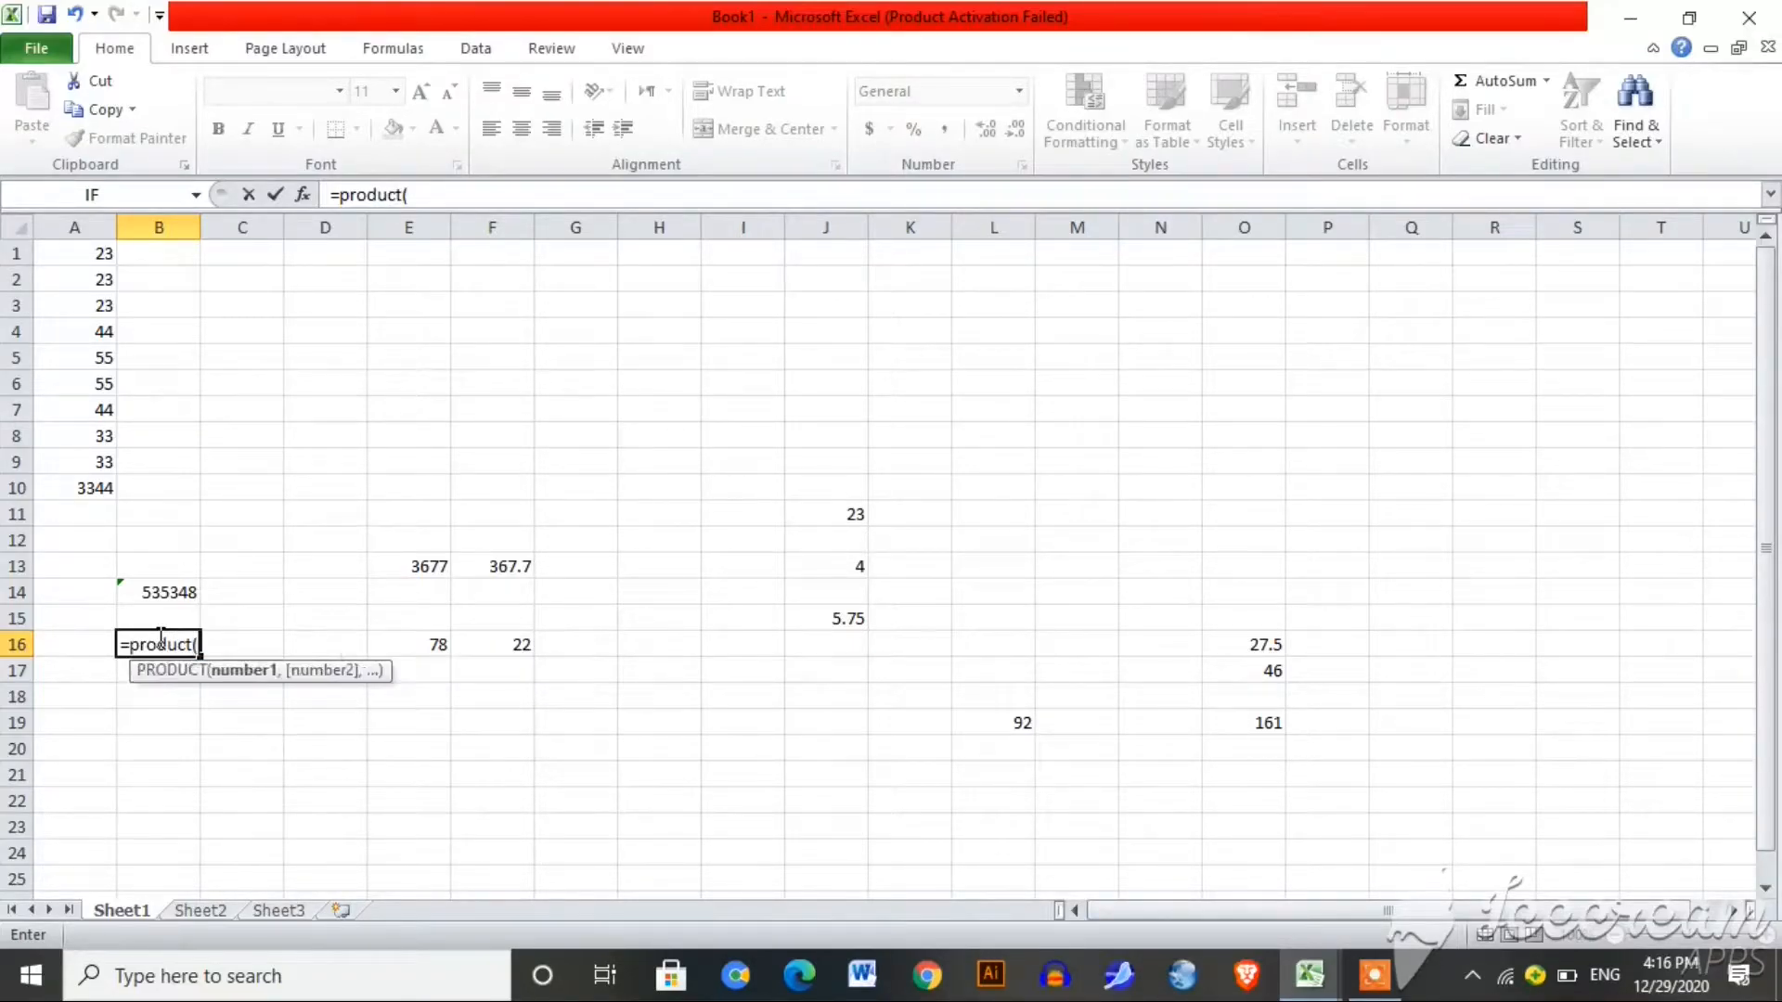
drag(95, 251, 89, 479)
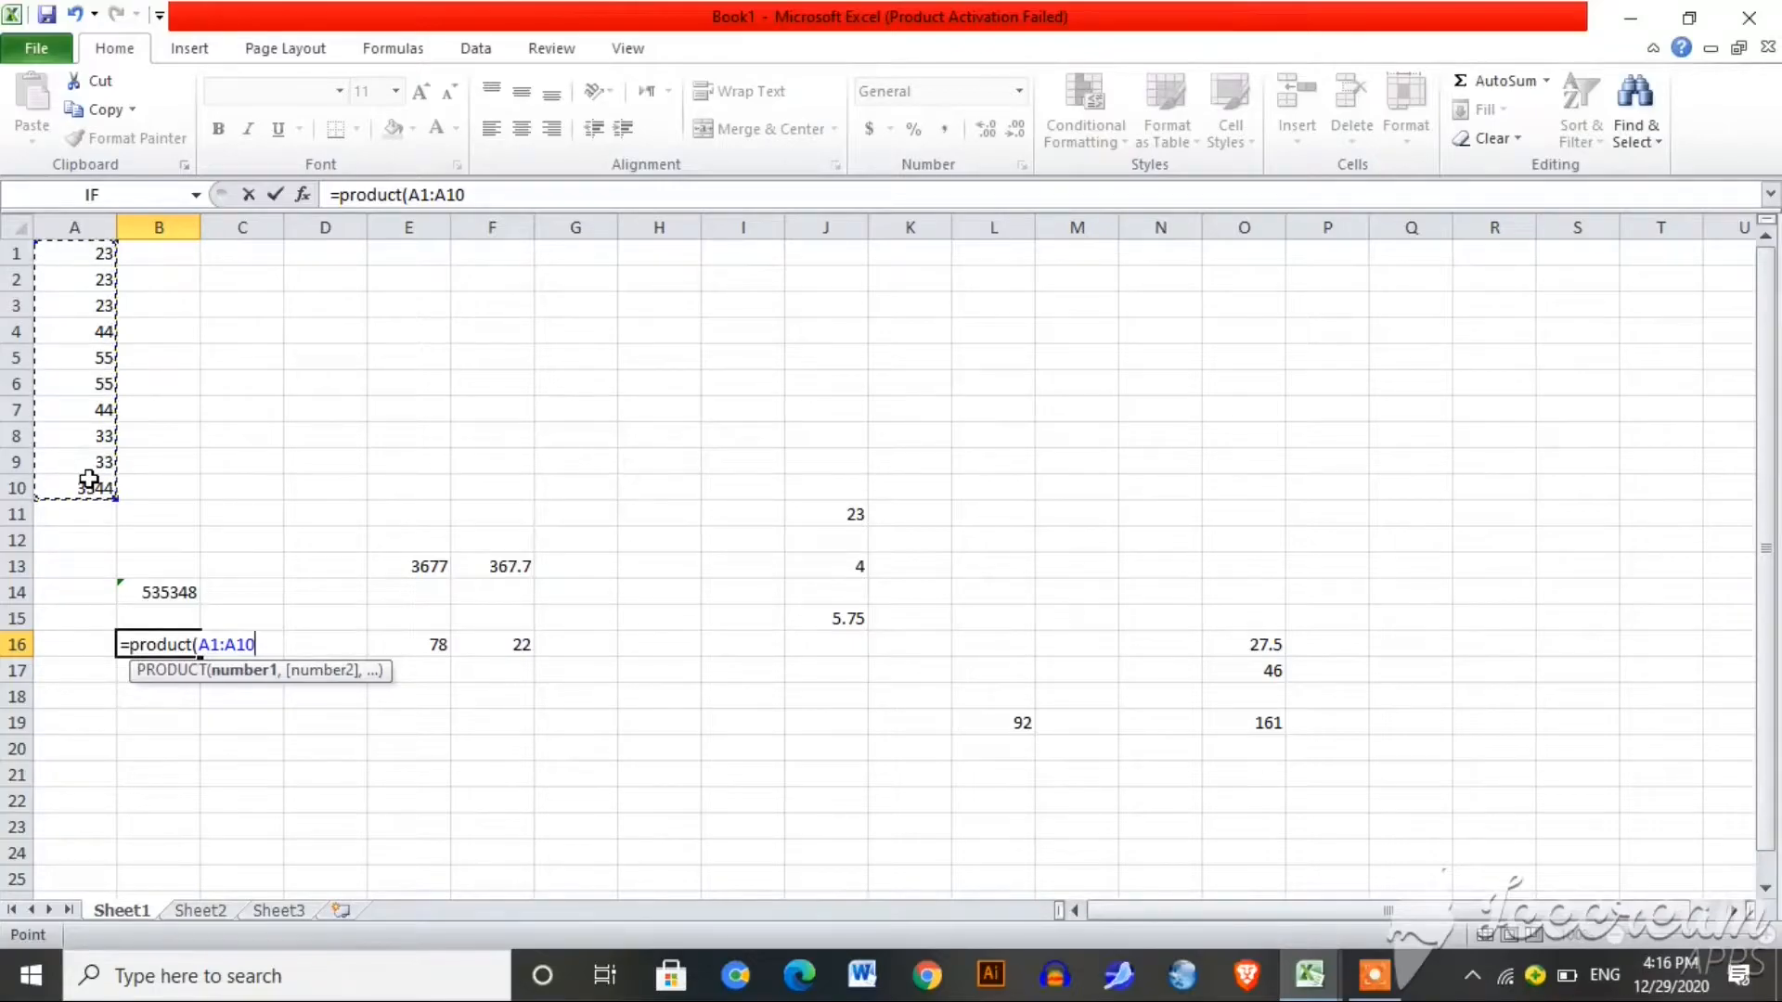
key(Return)
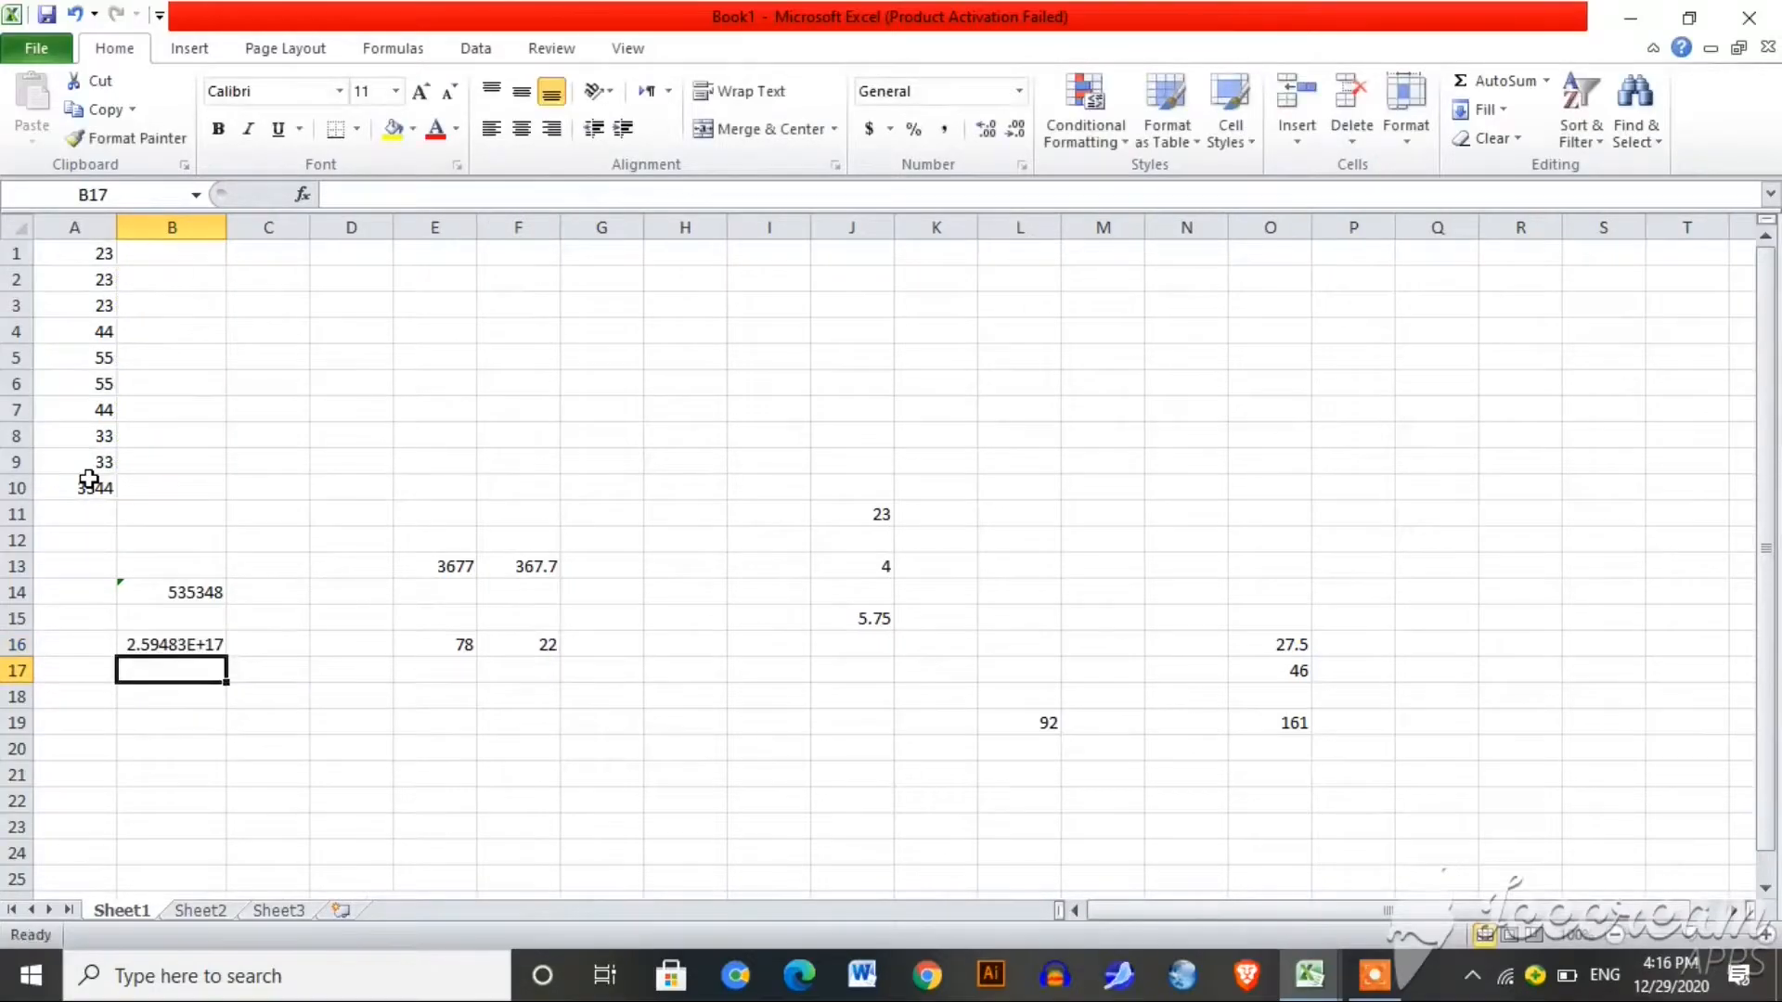
click(179, 646)
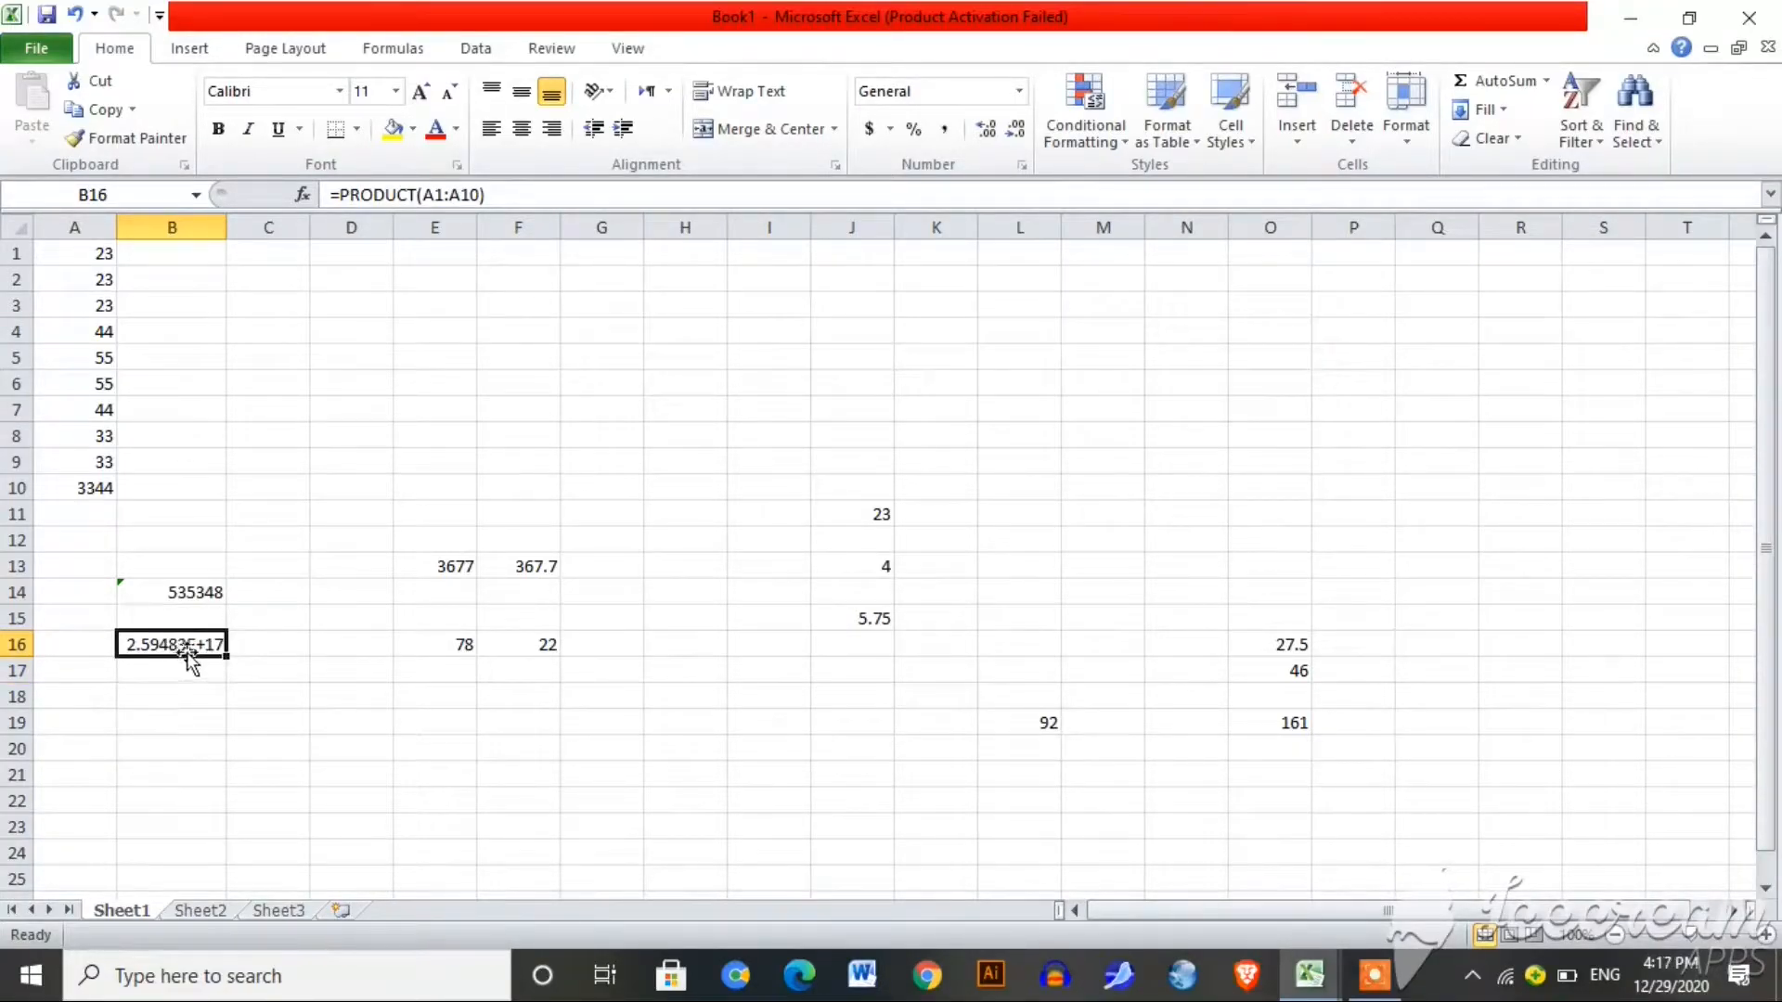
Step: Apply Number format to B16 so the product shows as 259482688219181000.00
click(1020, 92)
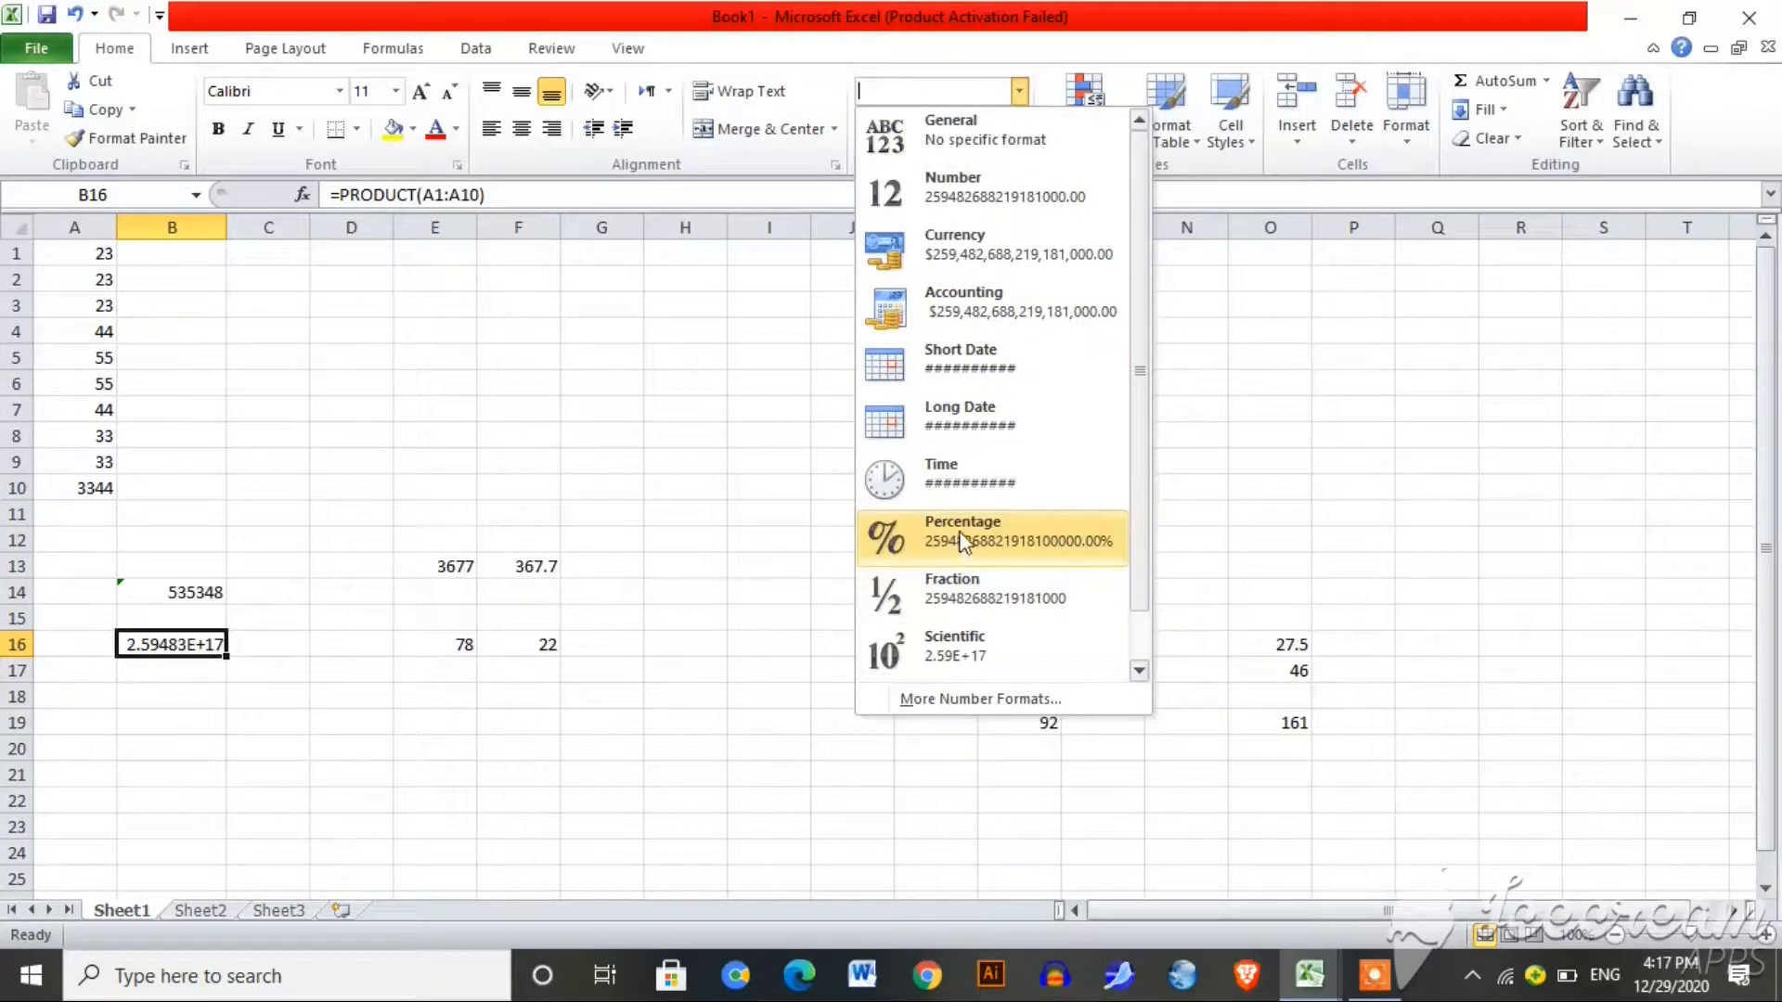
click(1033, 217)
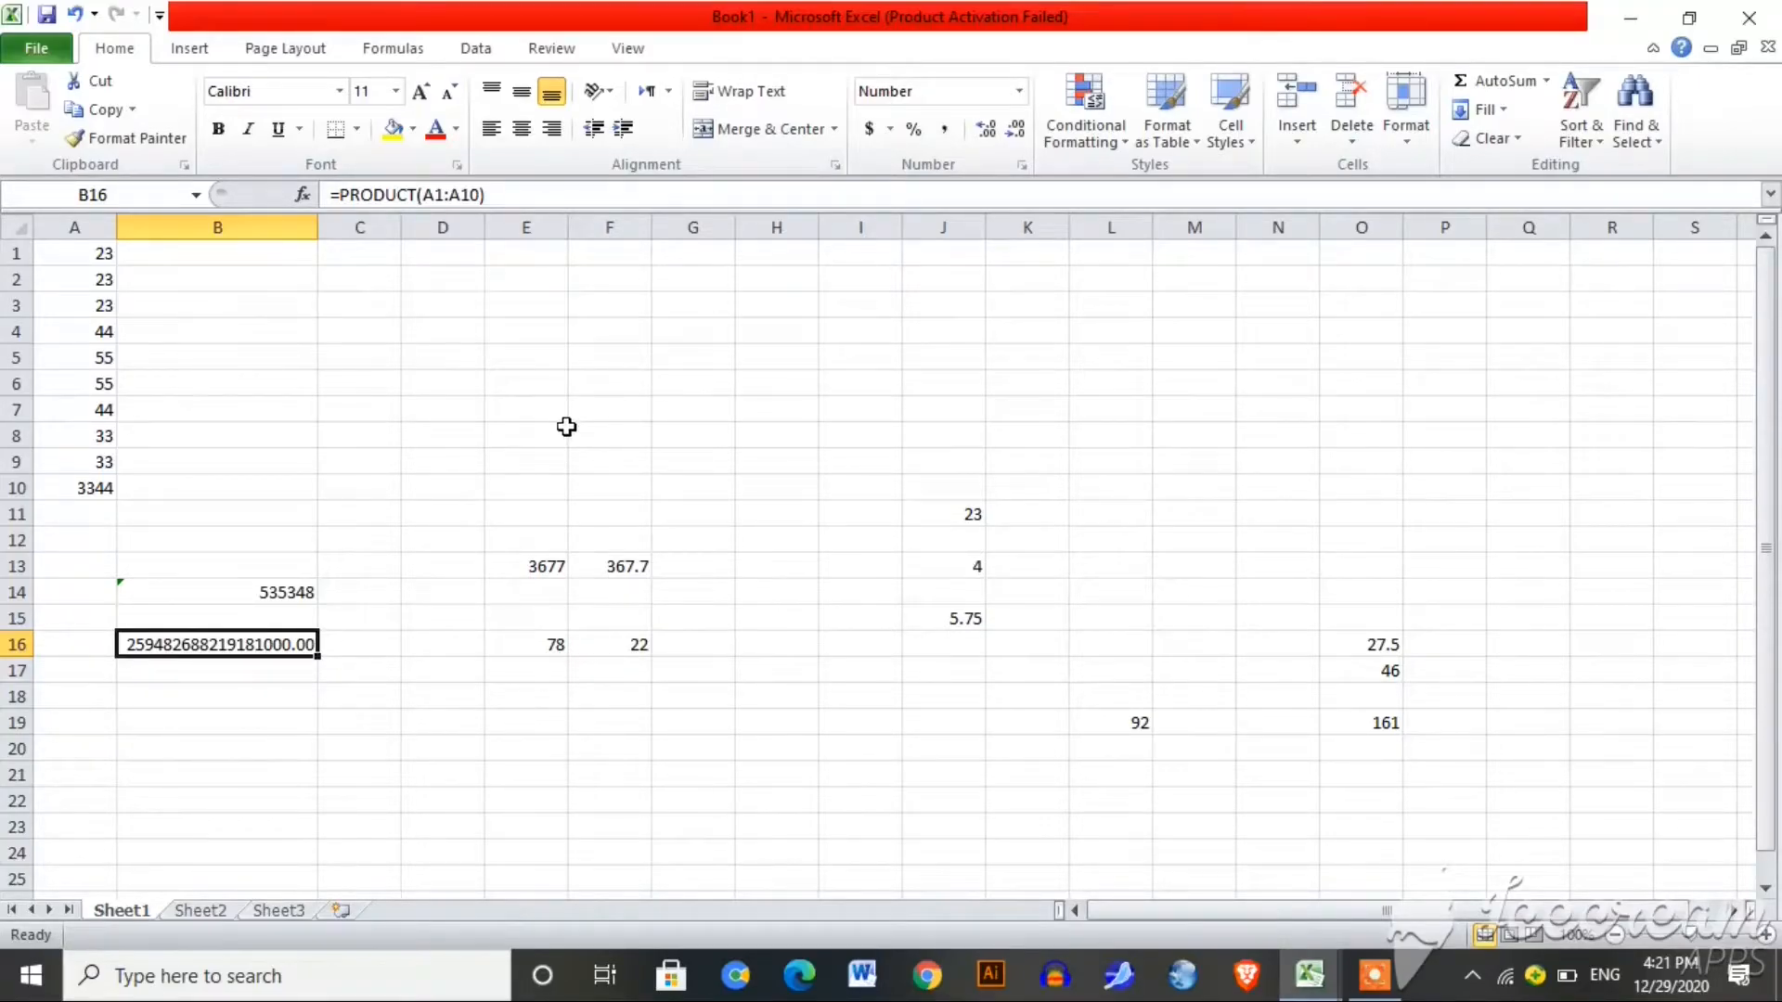
click(614, 492)
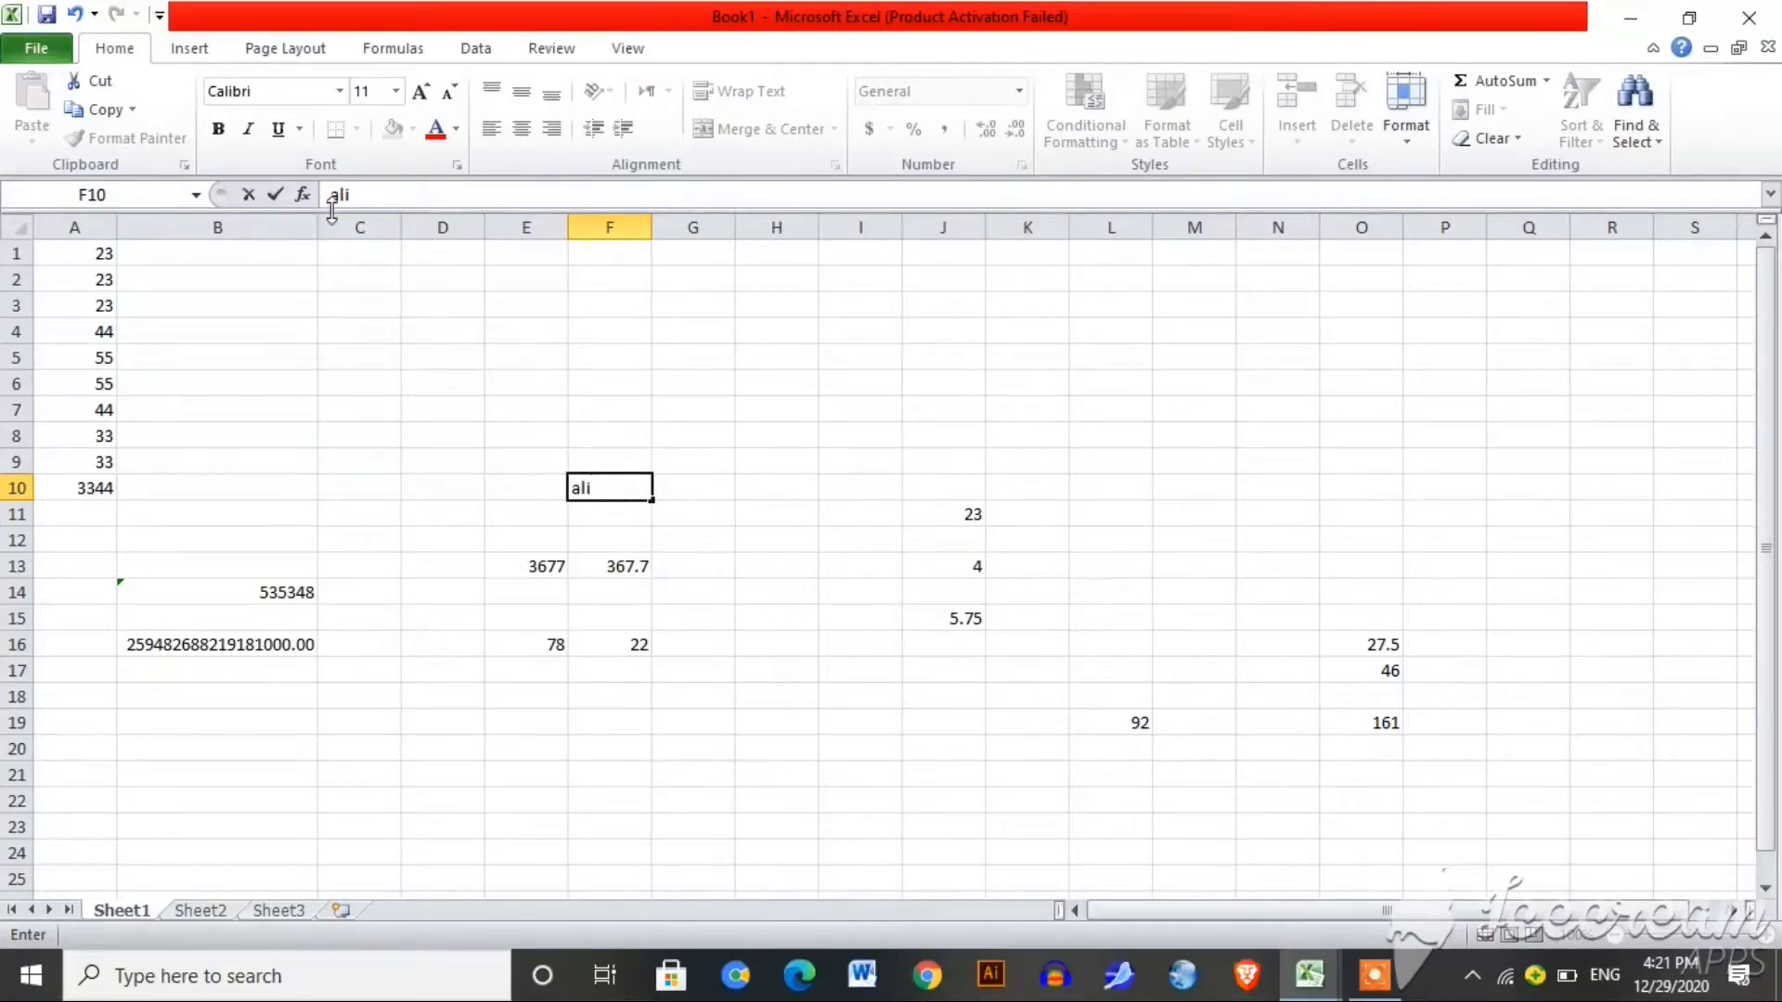
Step: Start the first name in F10 in Adobe Gothic Std at size 28
click(341, 93)
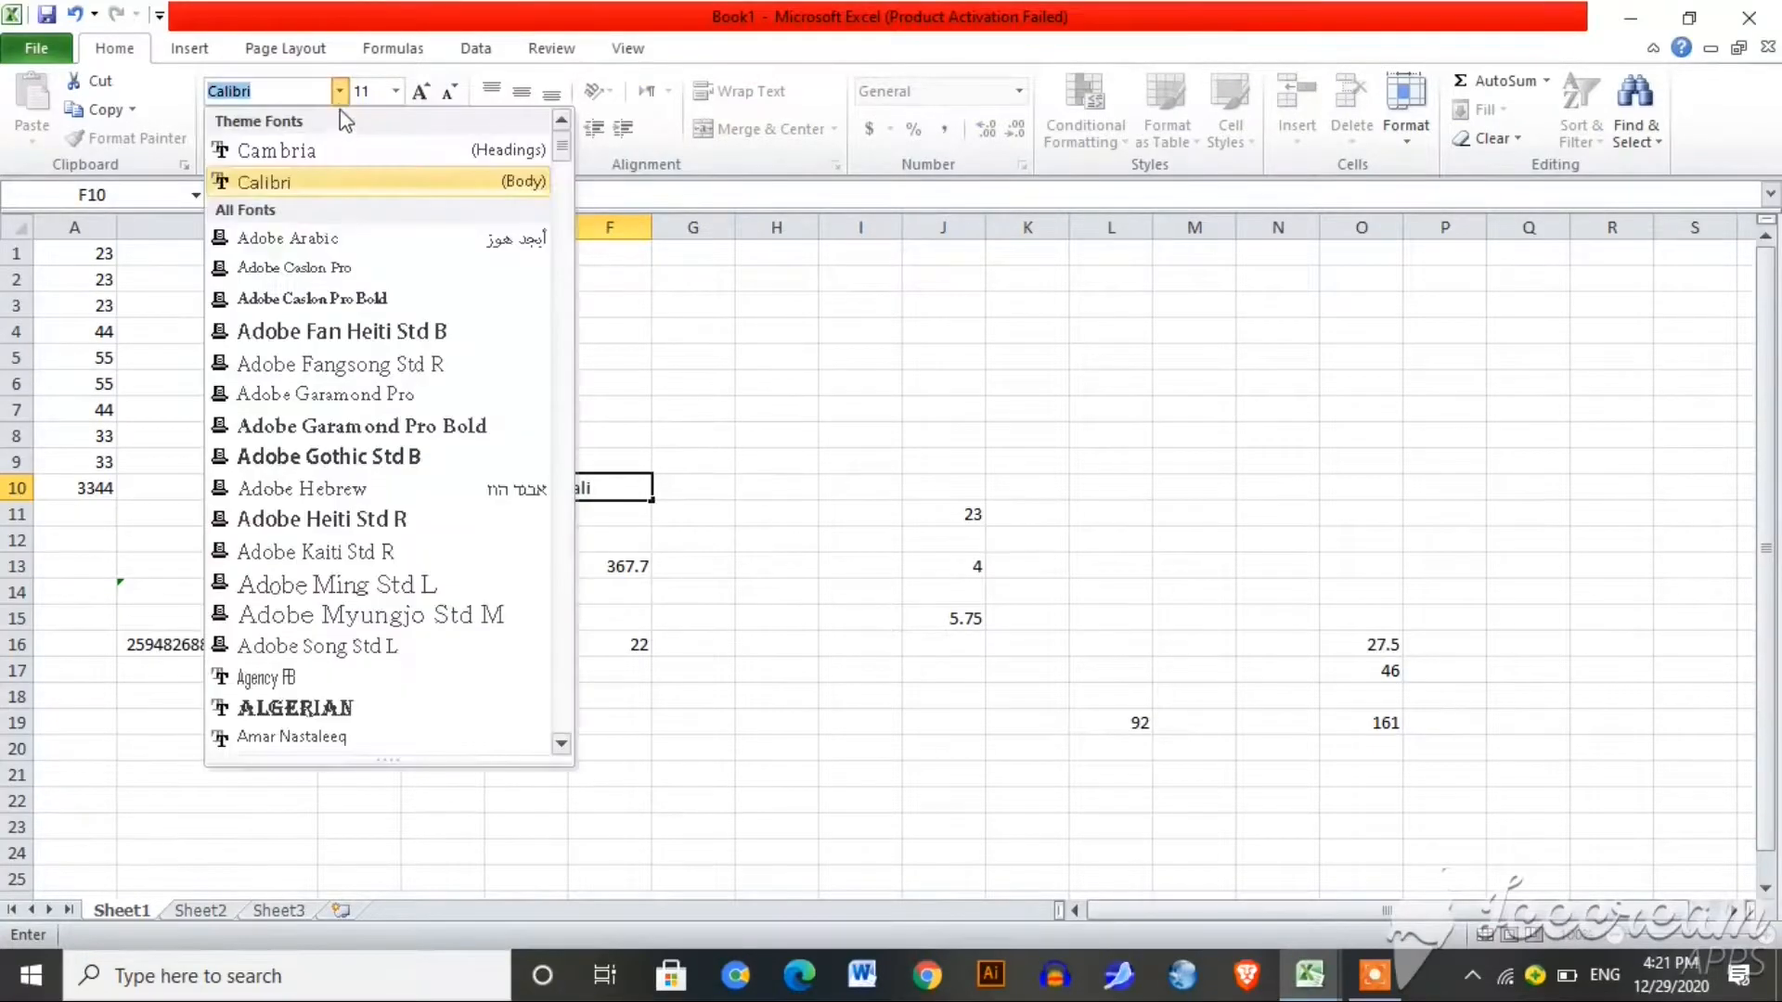
click(317, 458)
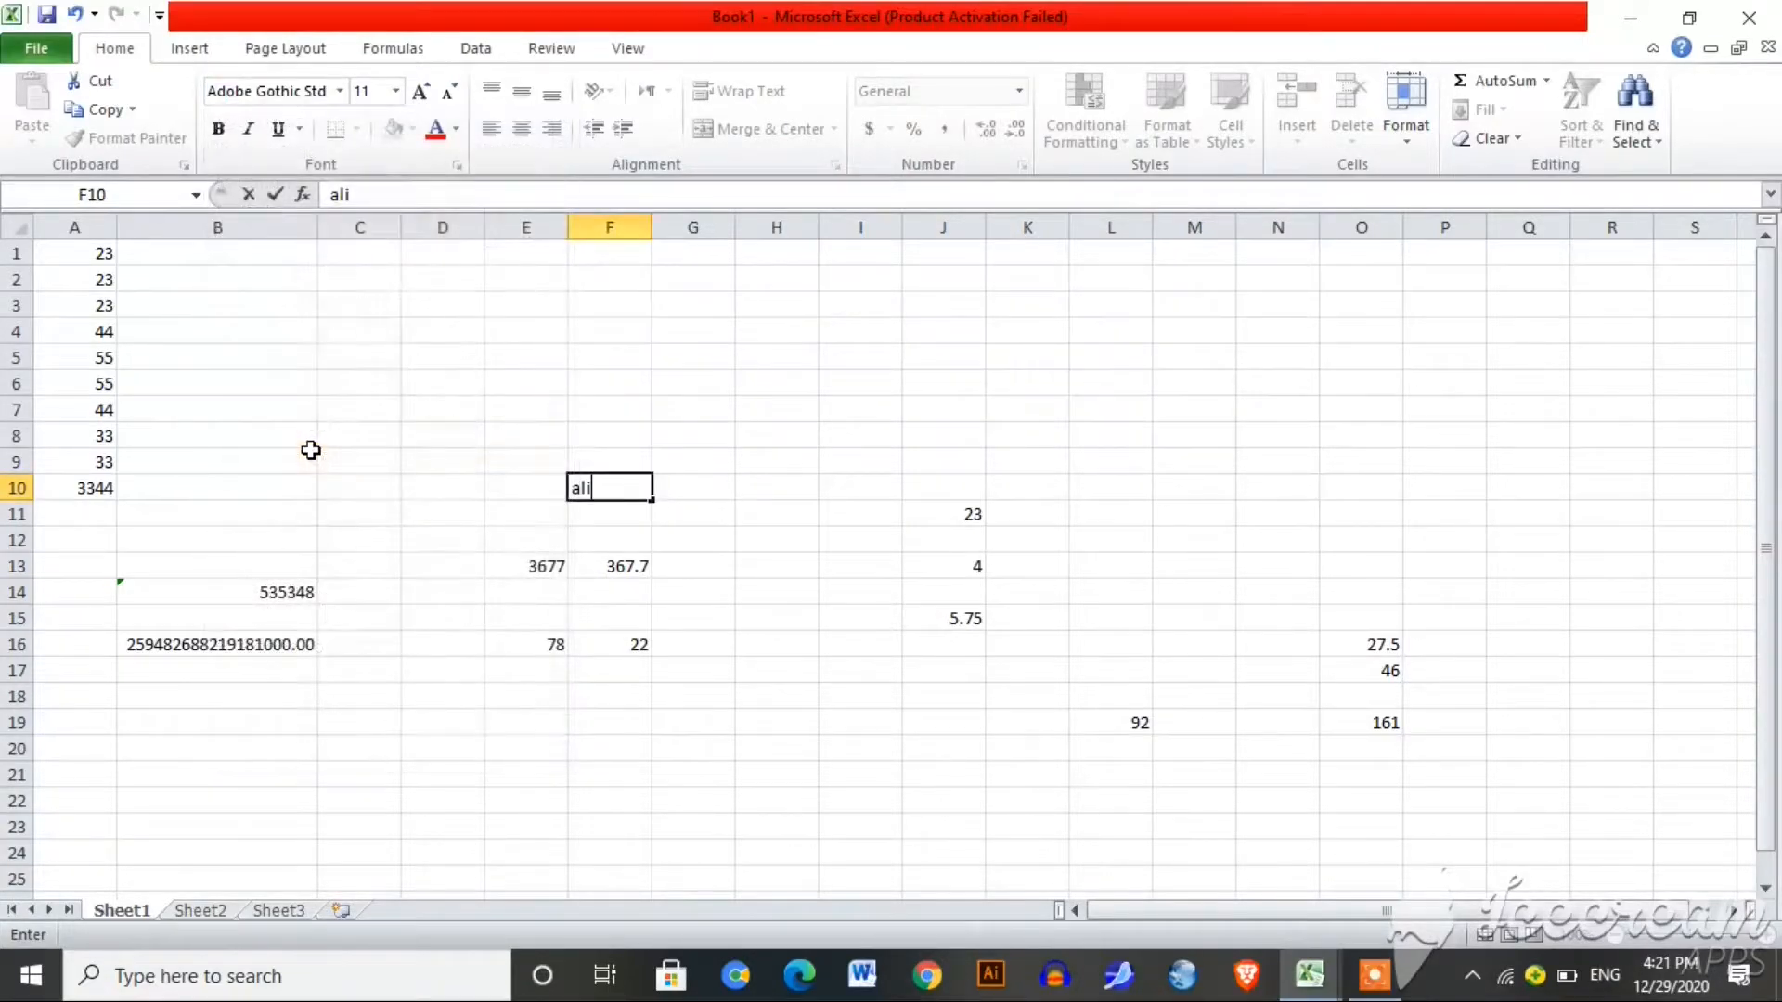
click(397, 92)
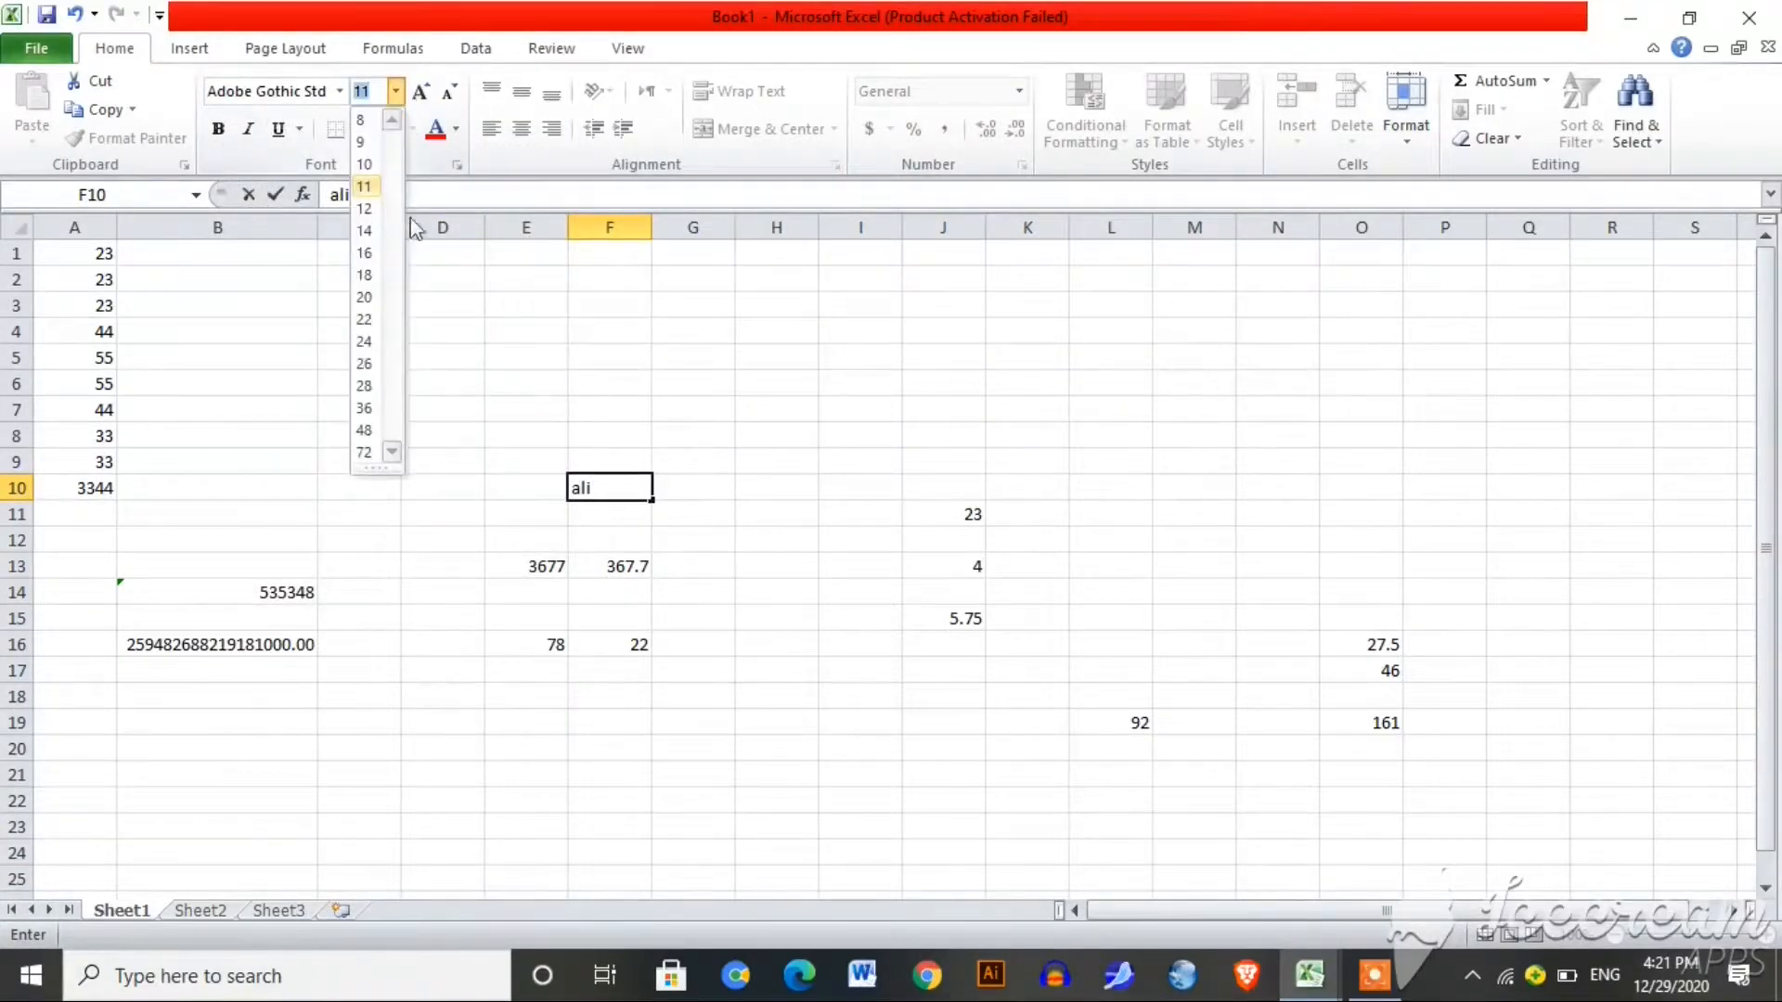
click(363, 386)
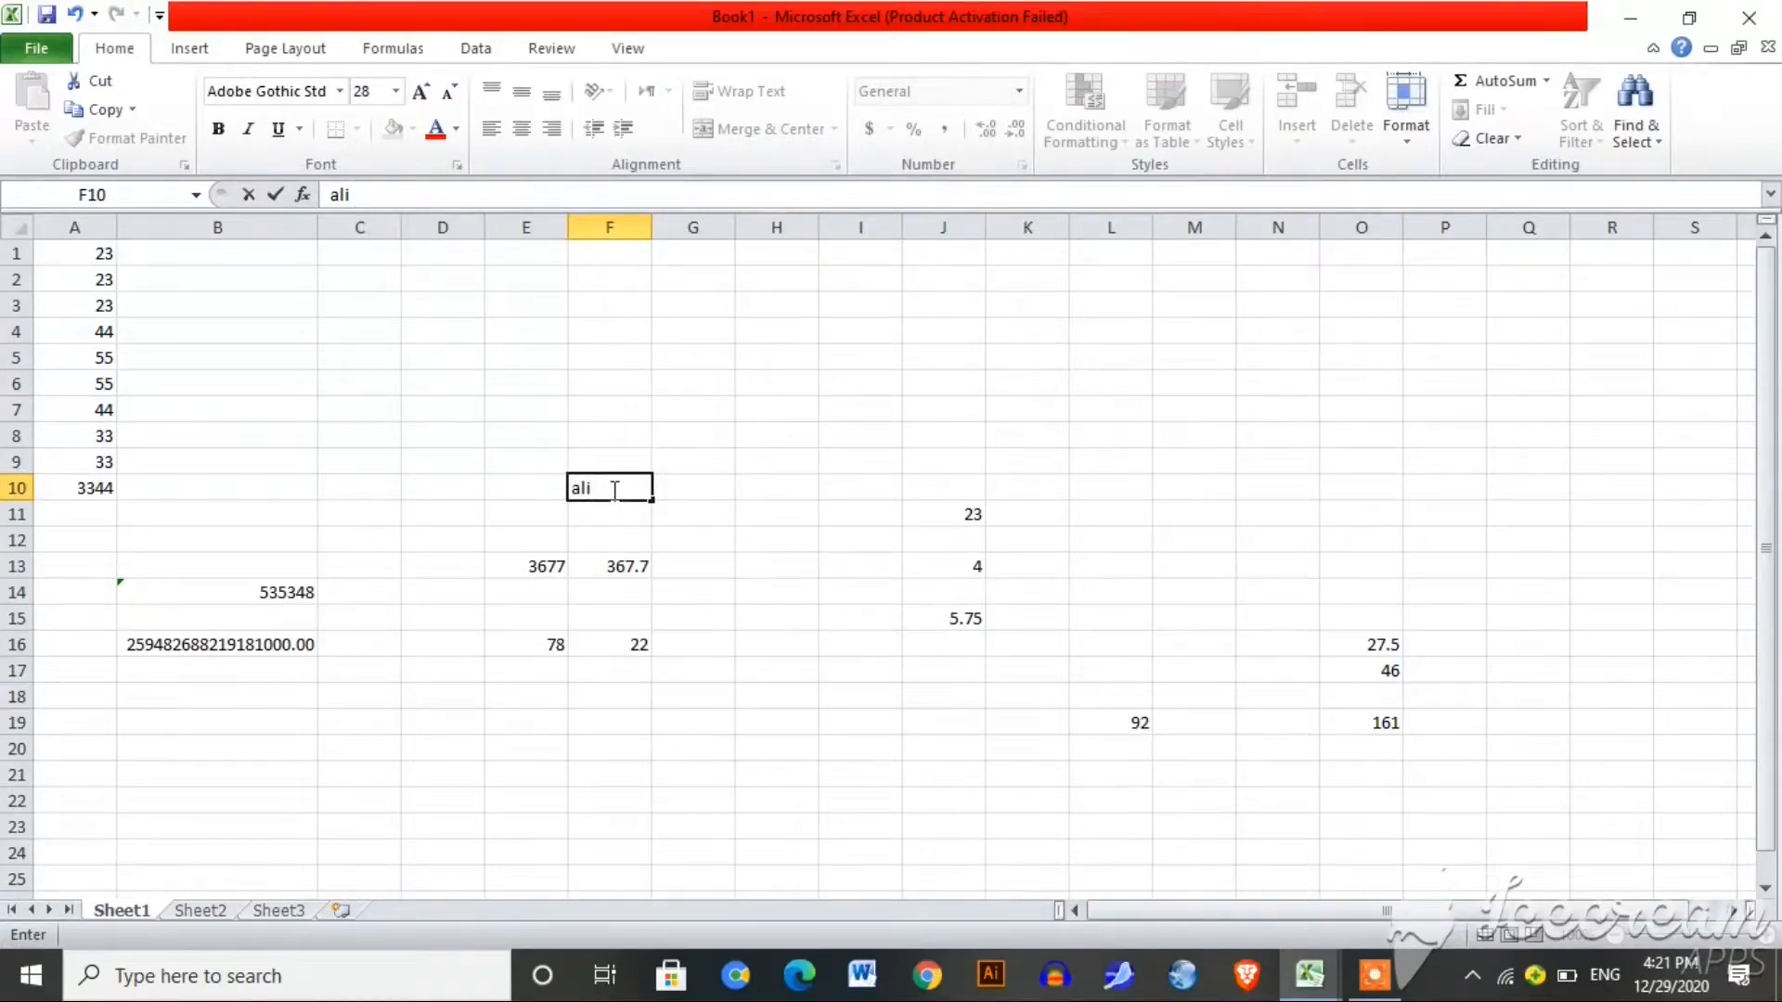
Step: Make the first name in F10 72 point and red
drag(612, 490, 568, 490)
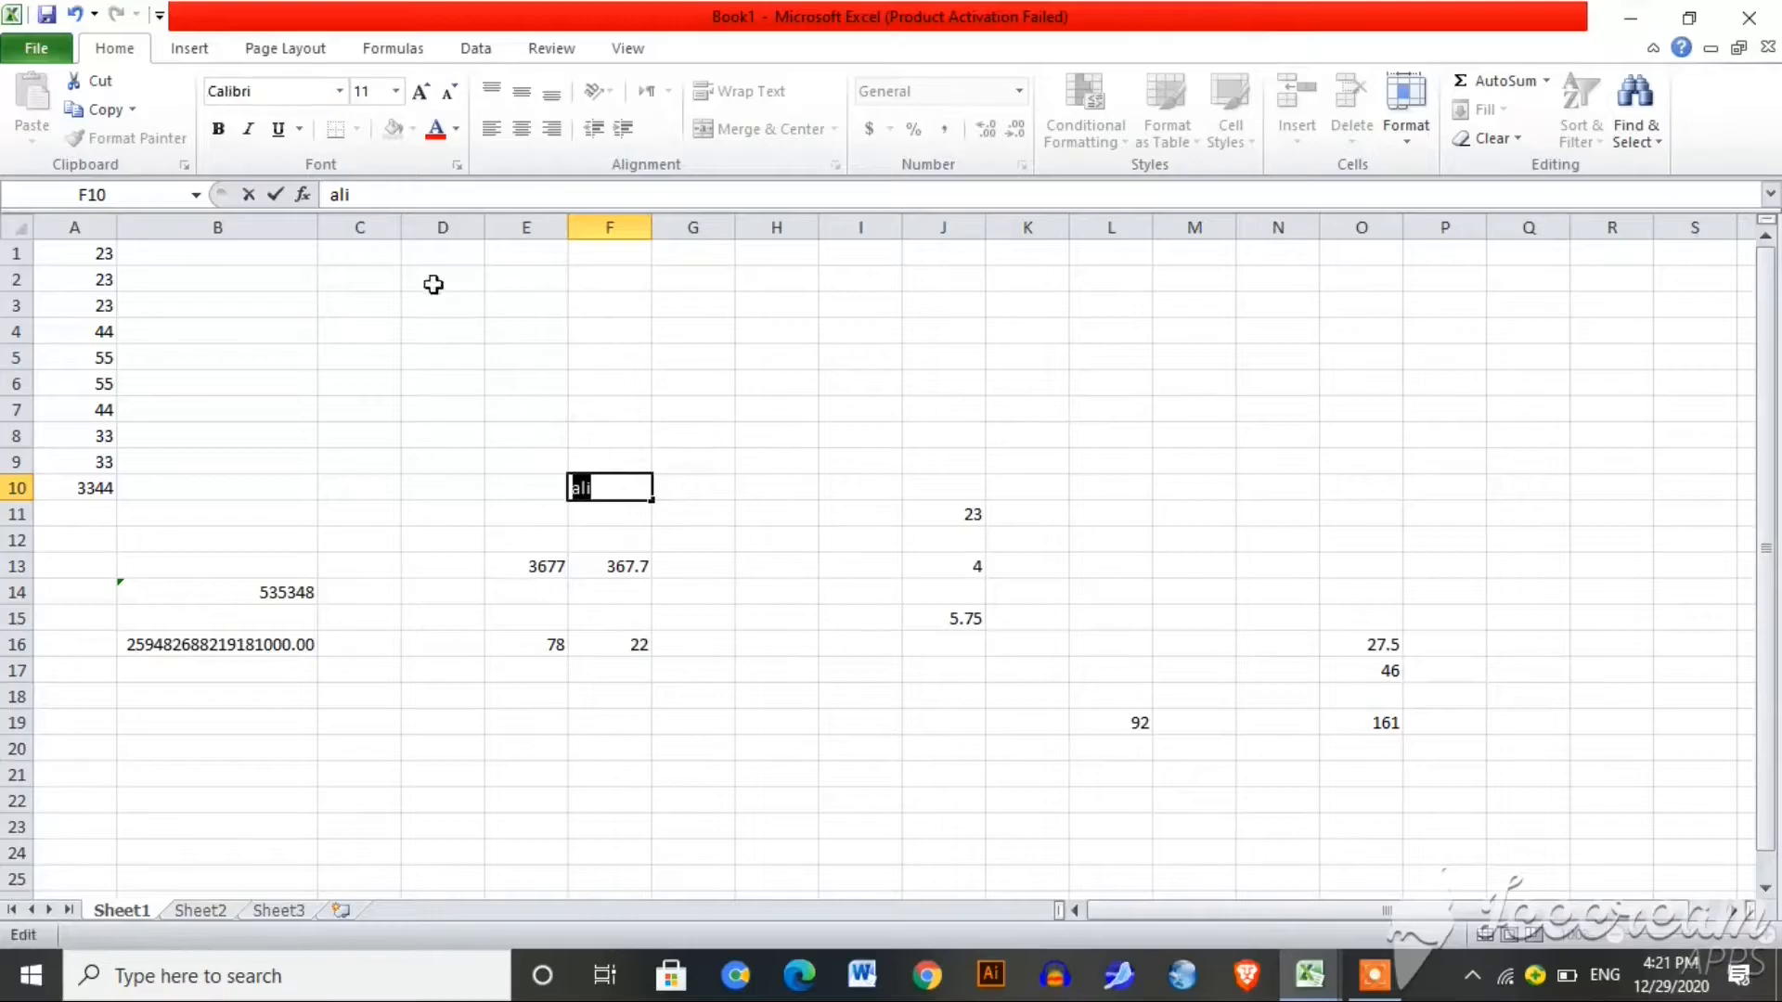
click(396, 91)
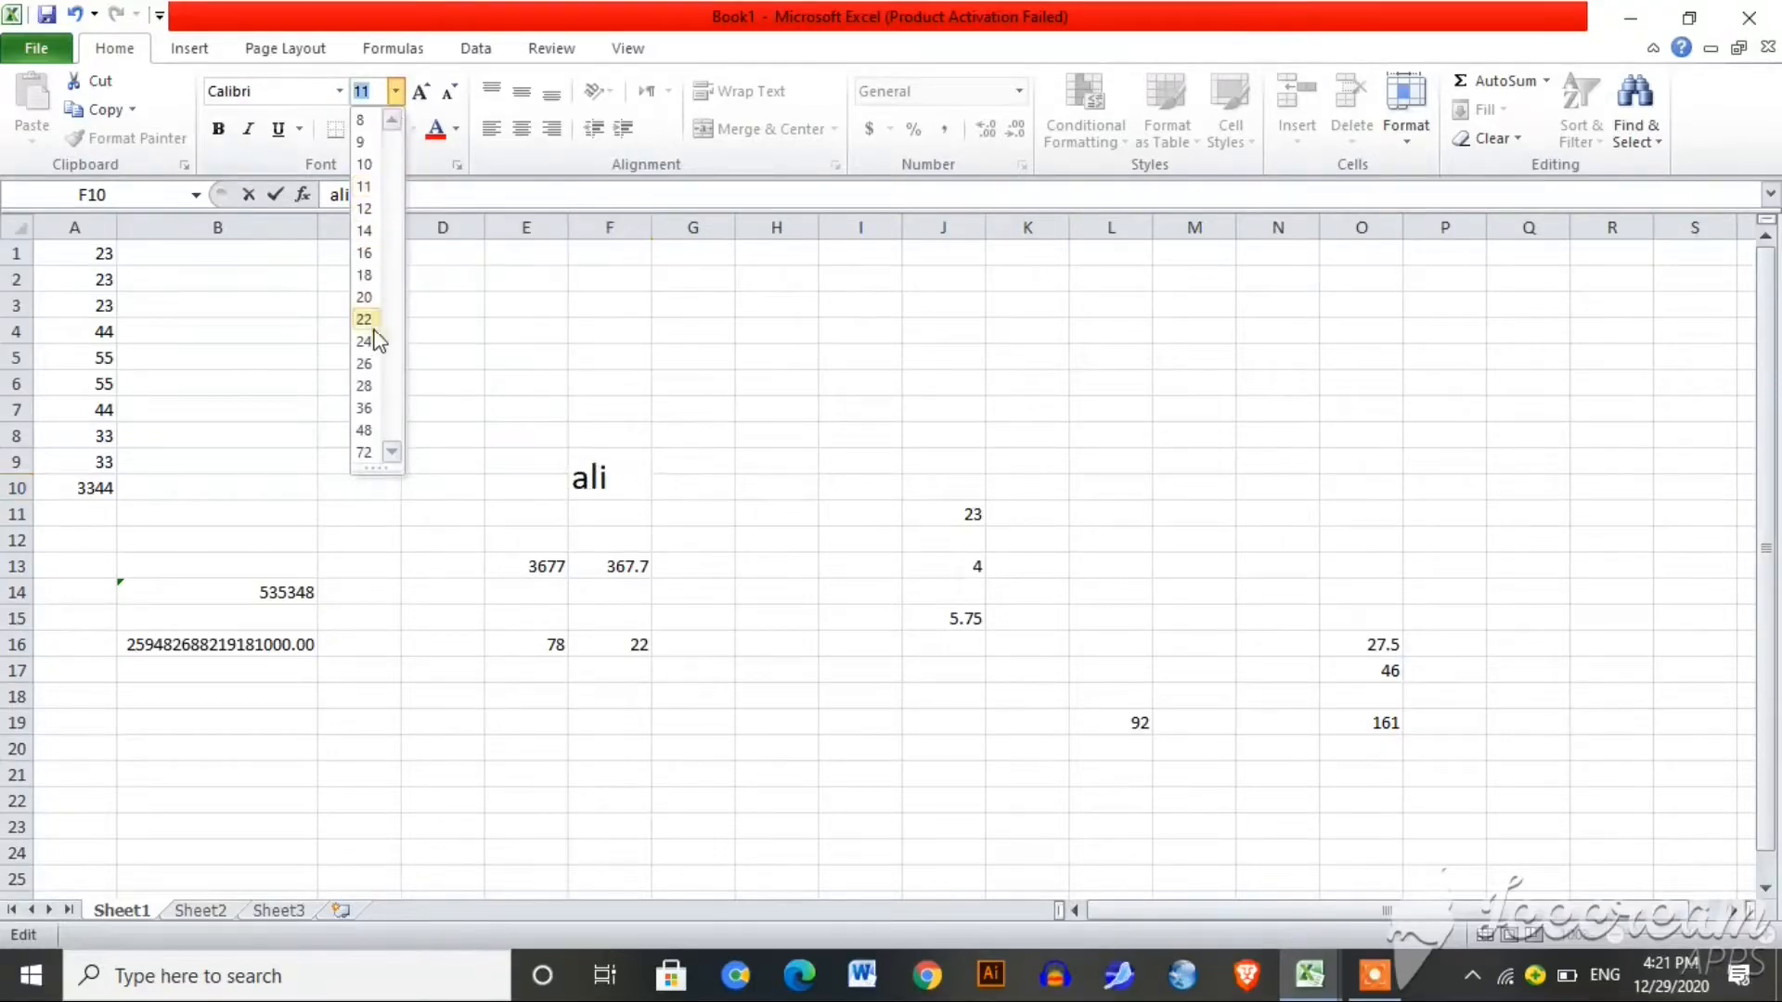
click(364, 453)
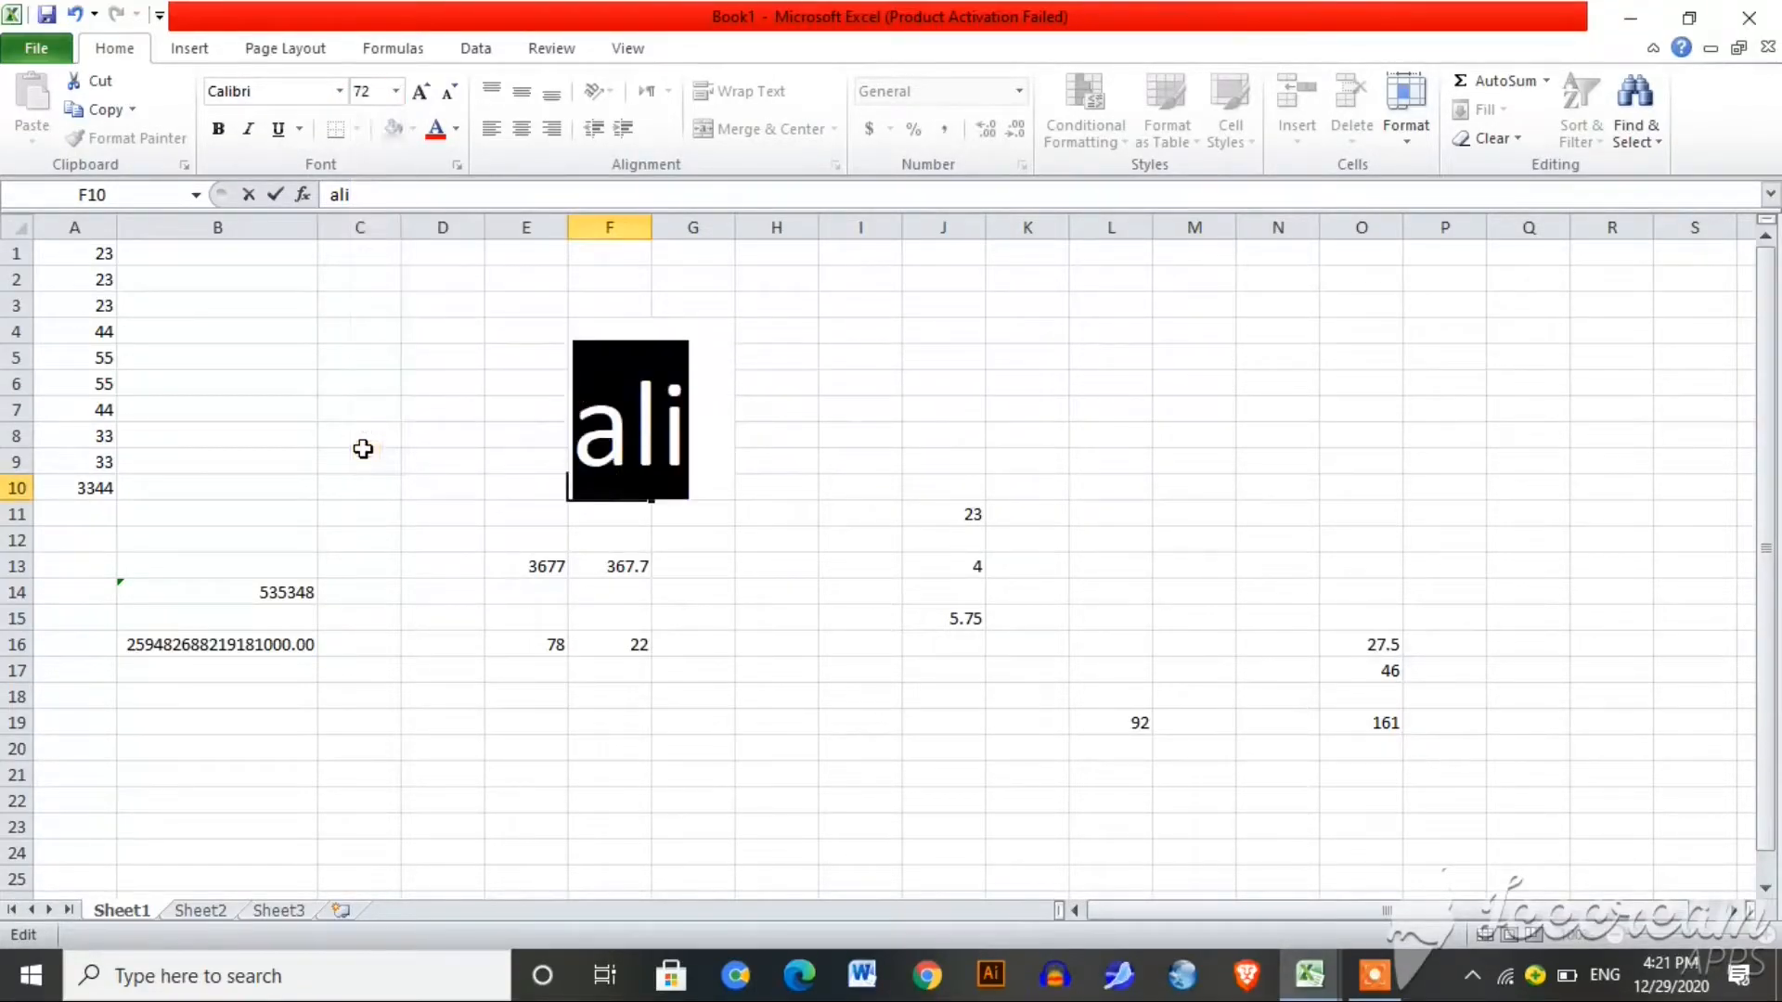
click(437, 132)
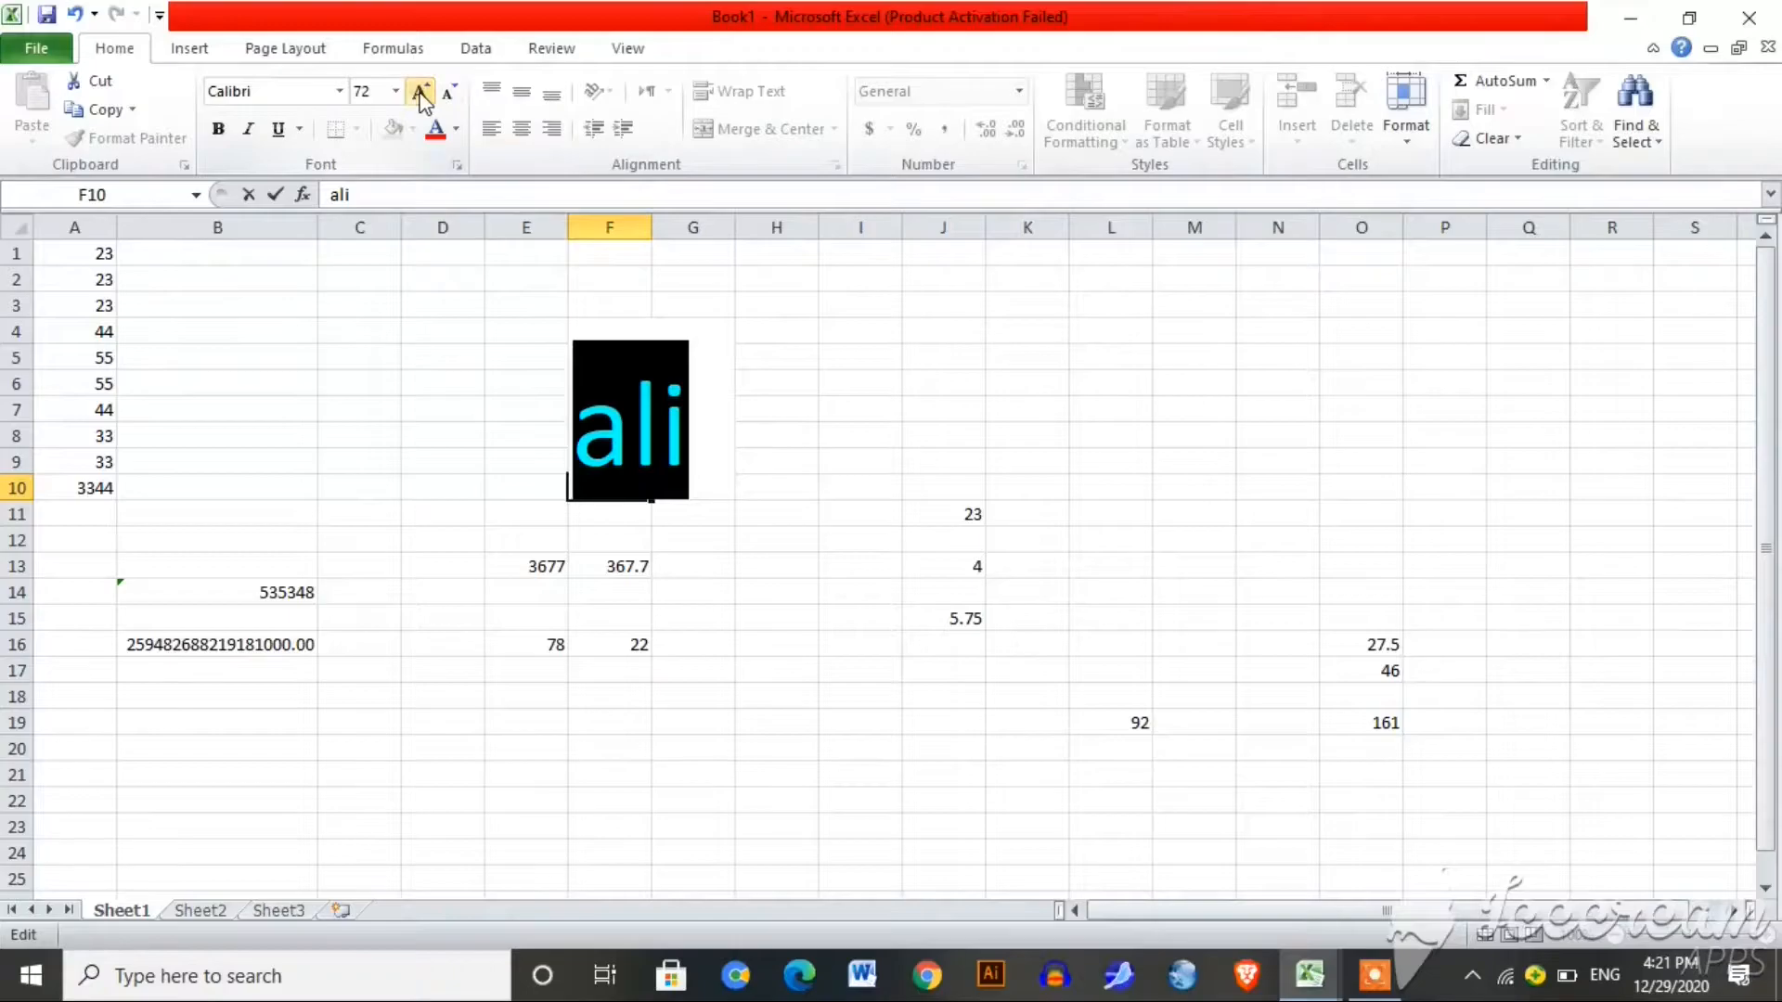
Step: Adjust the name's font size, settle on 26, and commit the entry
click(446, 95)
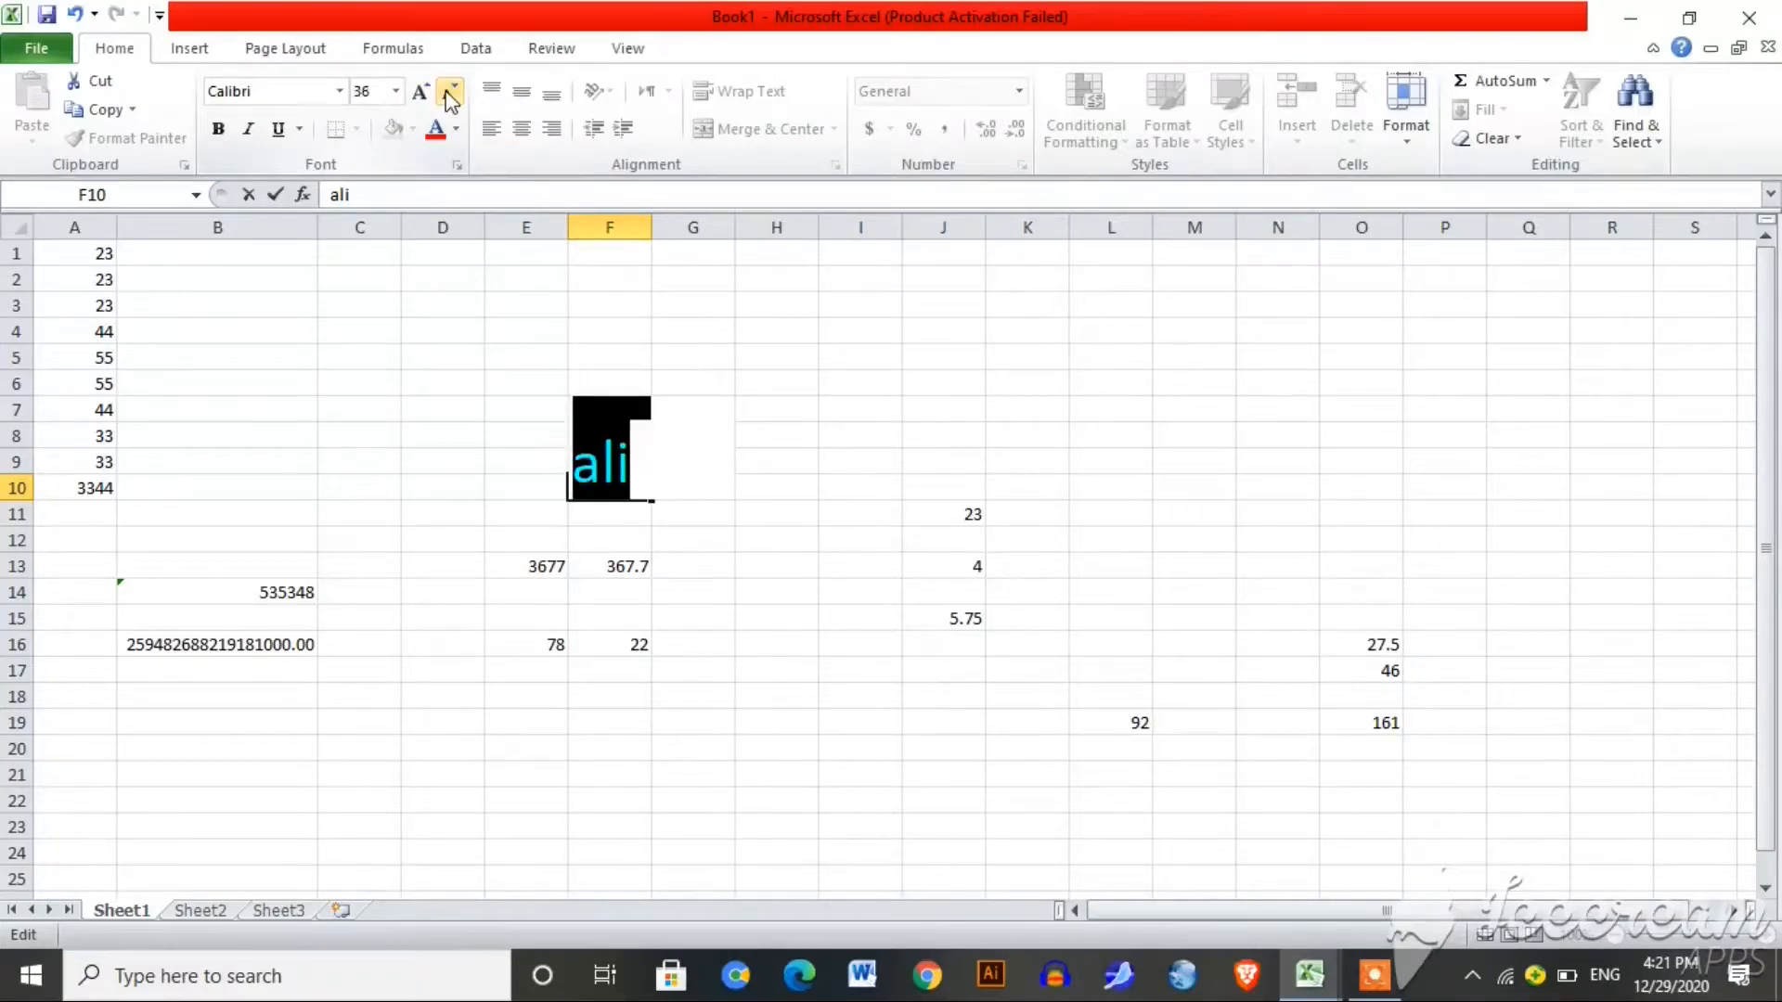
click(430, 93)
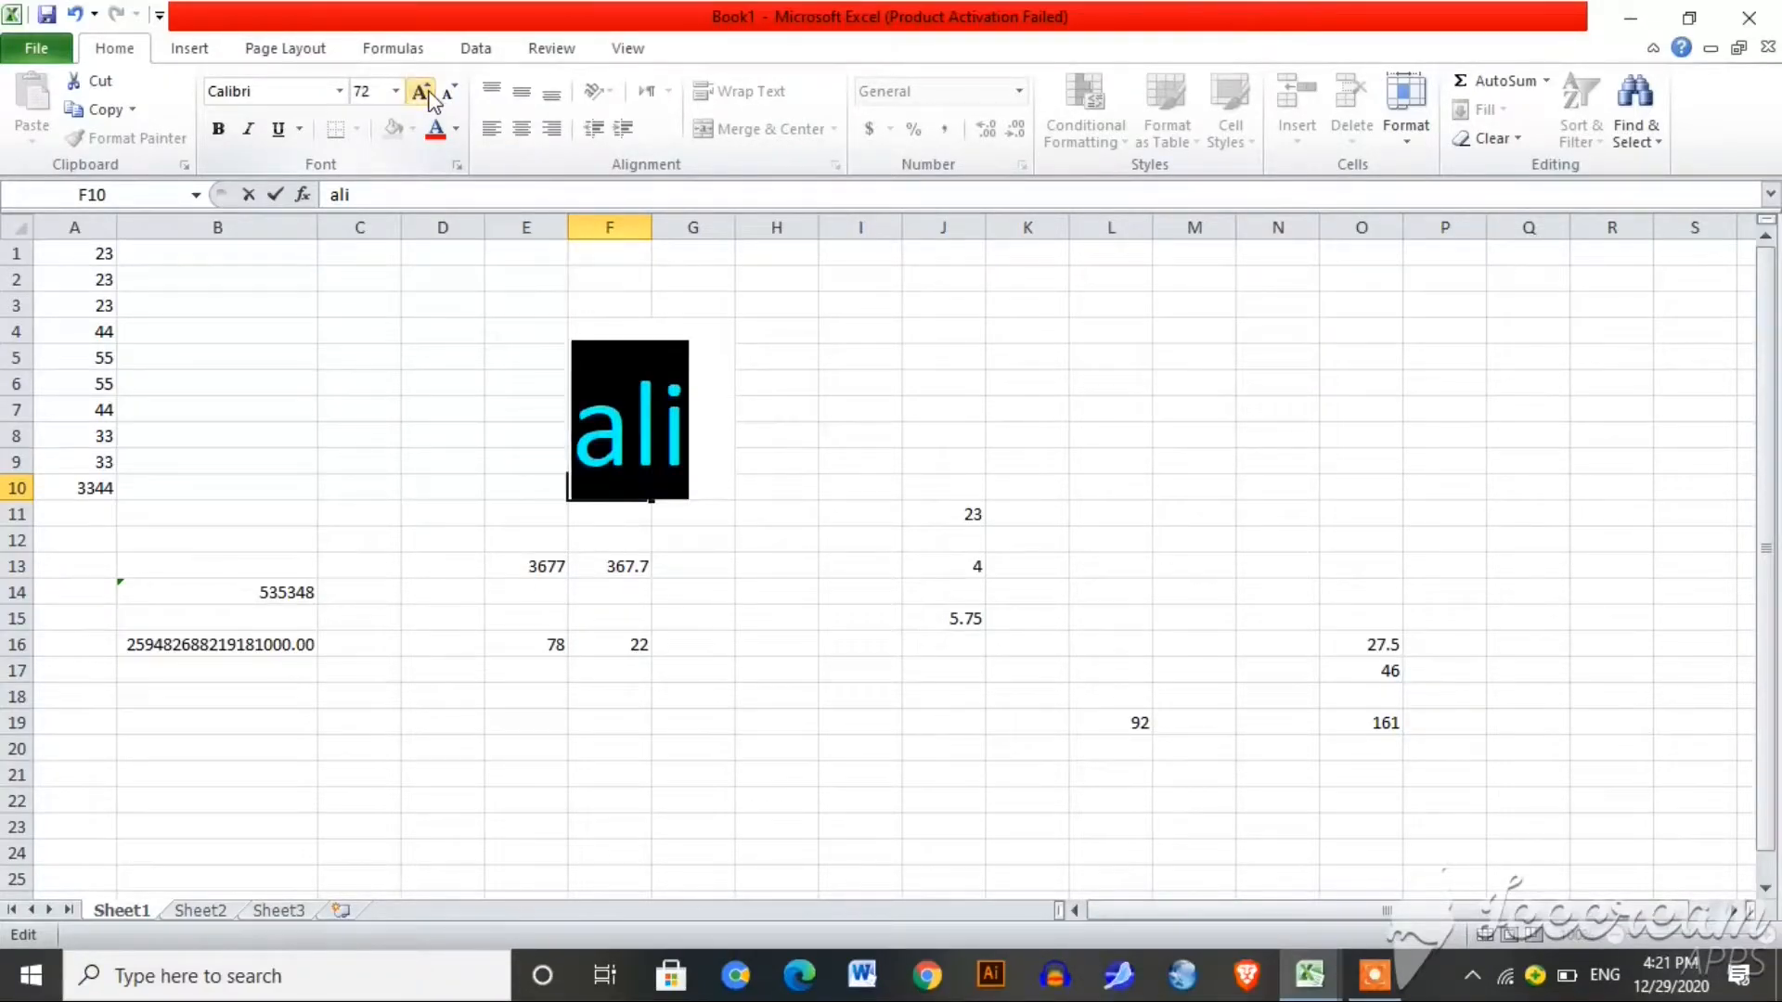
click(453, 92)
click(454, 93)
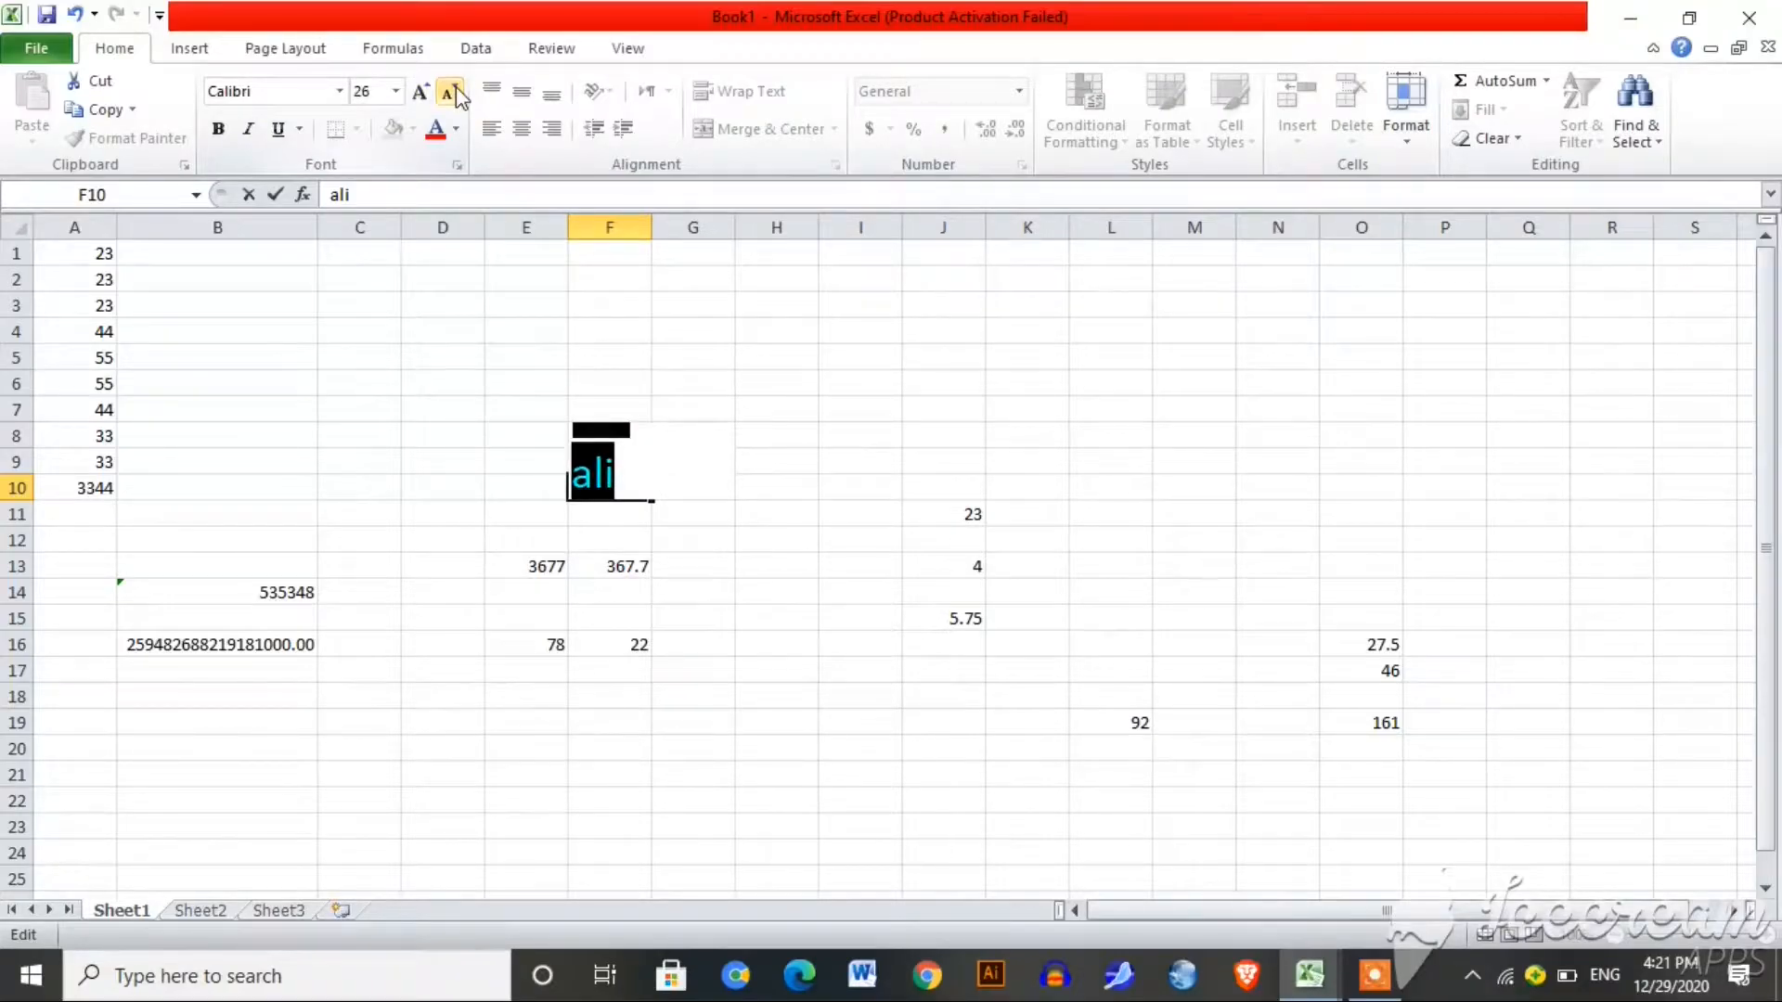
click(396, 90)
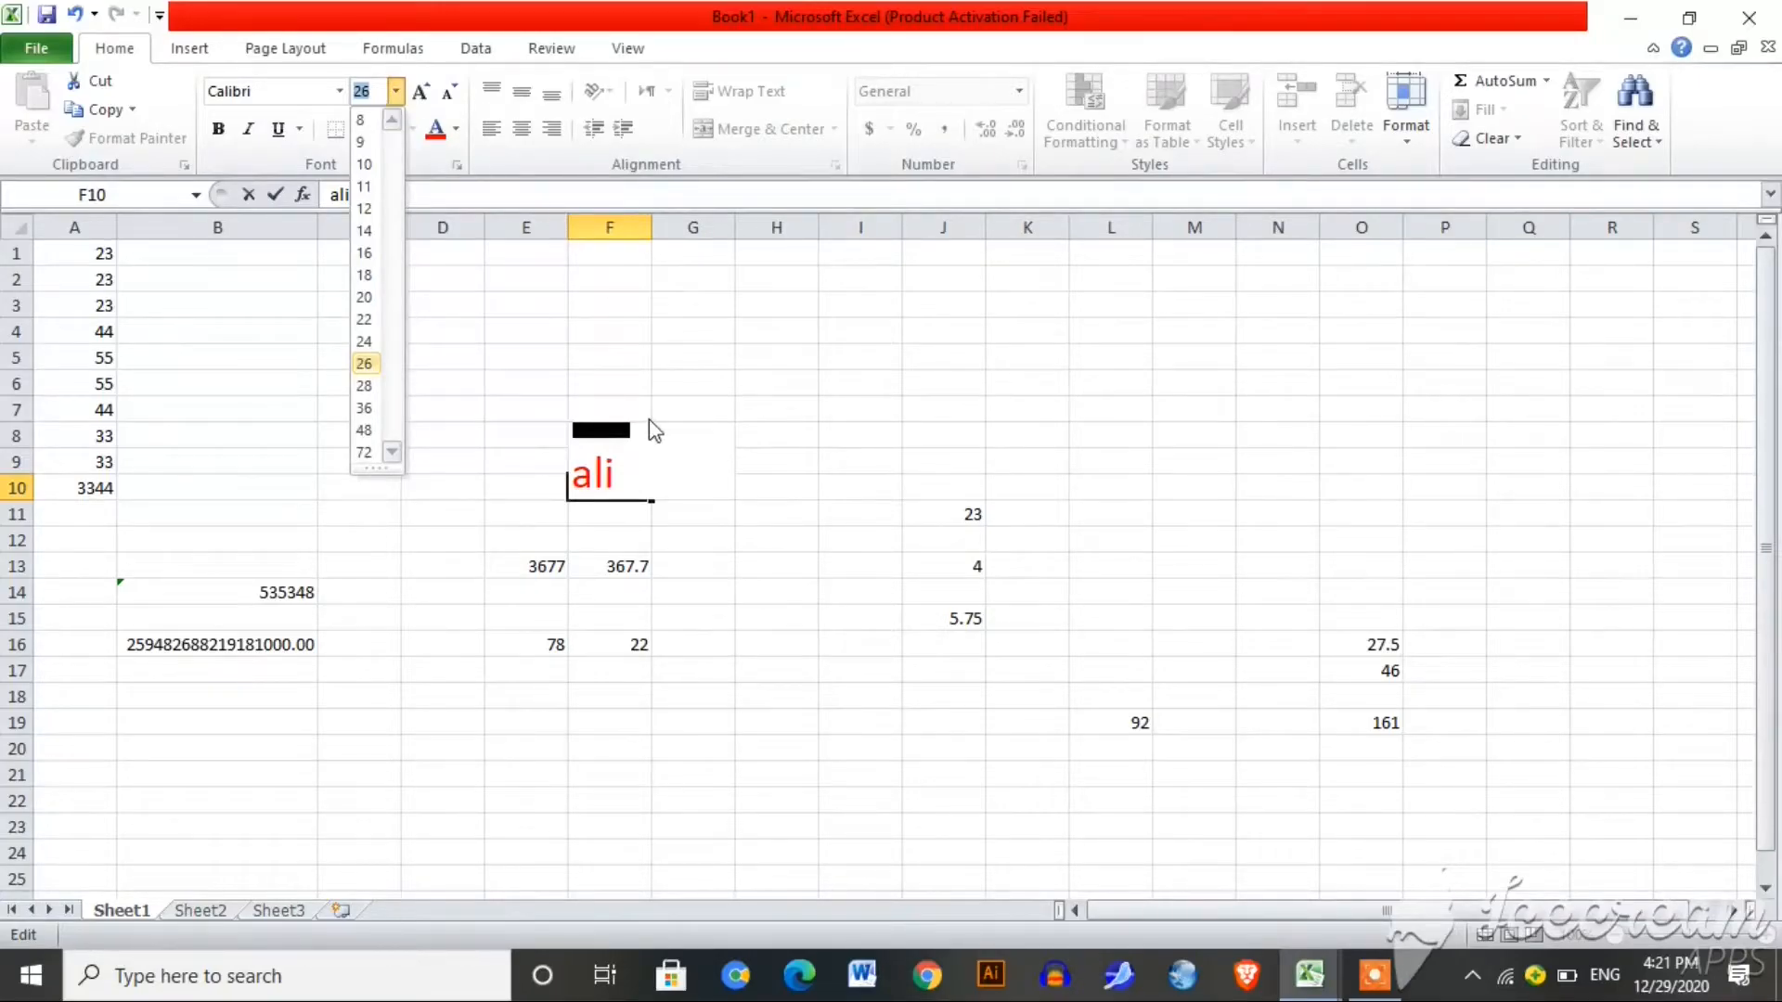
click(663, 508)
click(743, 461)
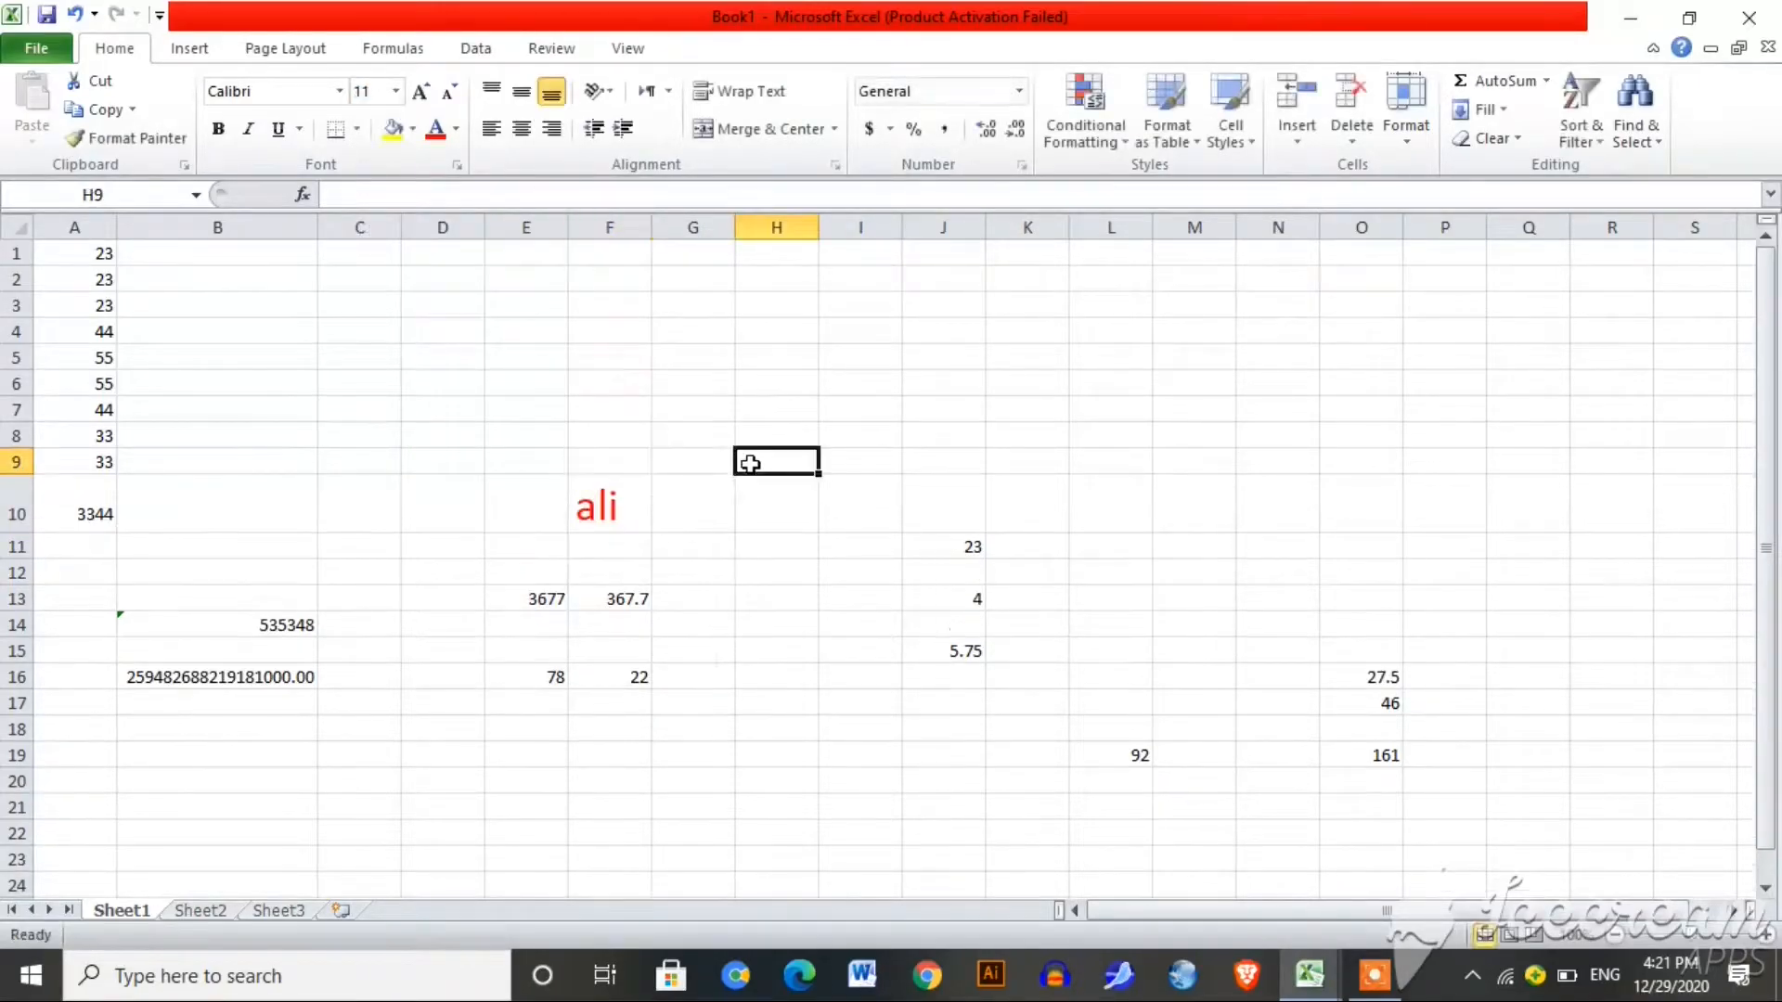
Step: Top-align the red name in F10, then select G10:J10
click(629, 507)
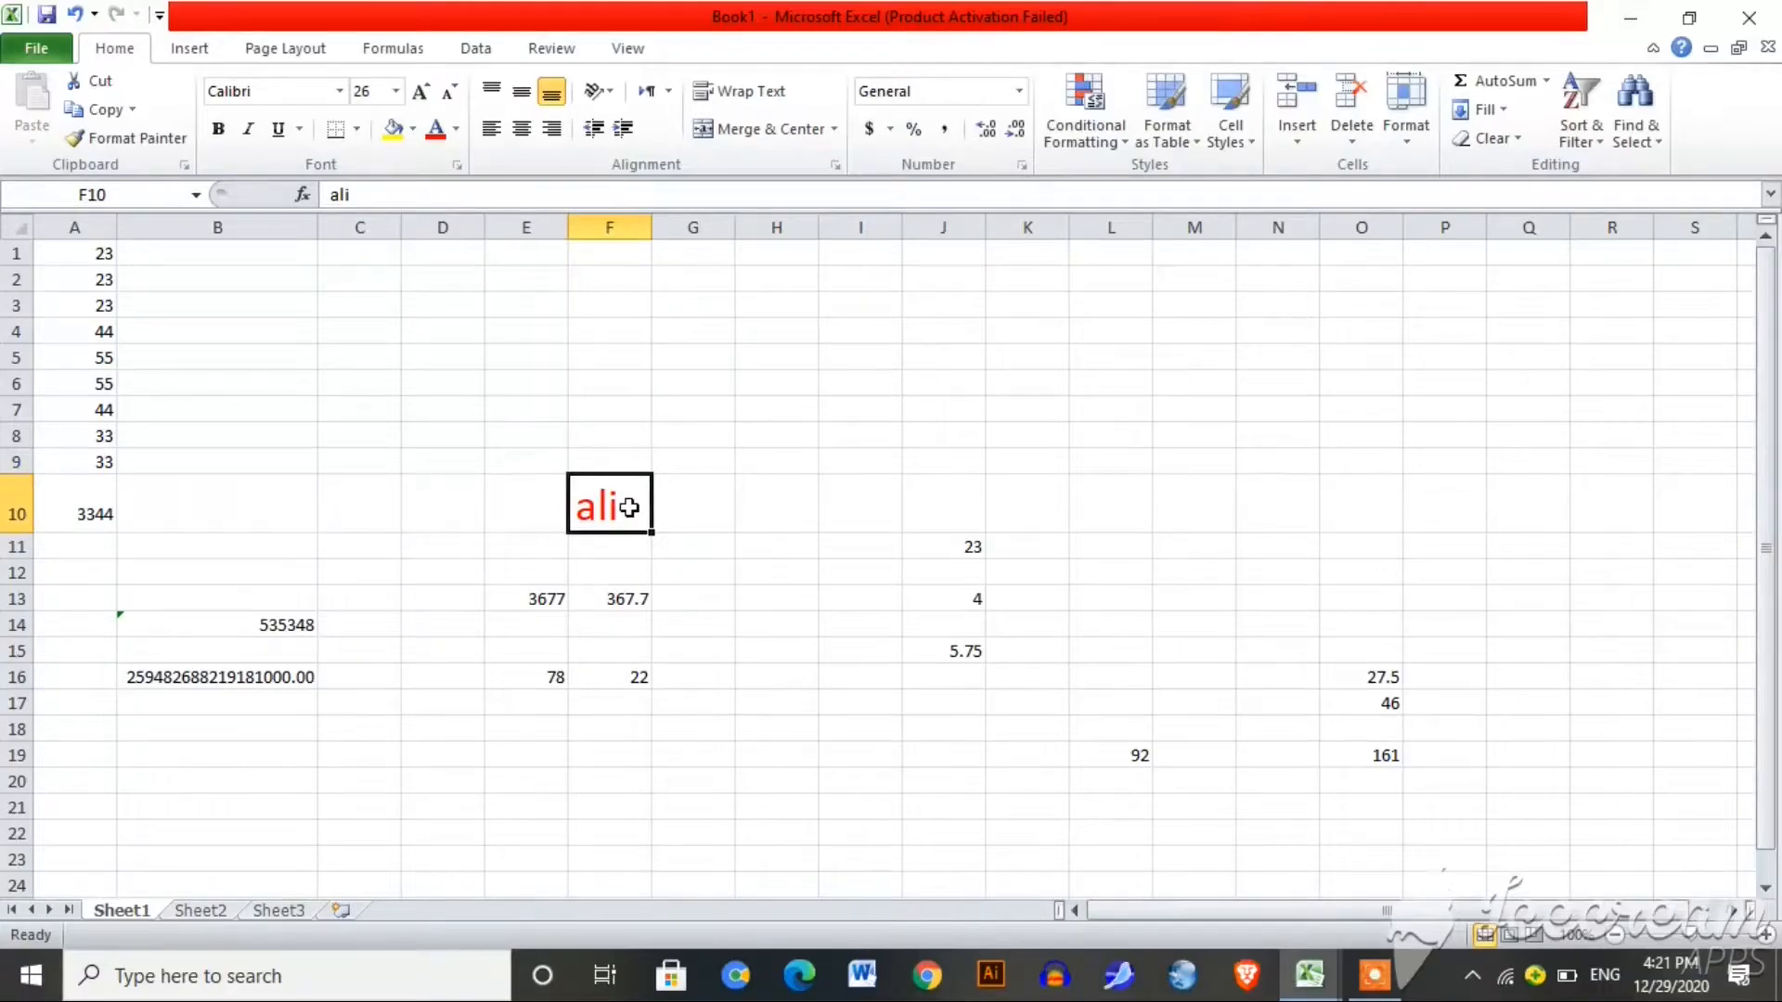
click(522, 93)
click(490, 92)
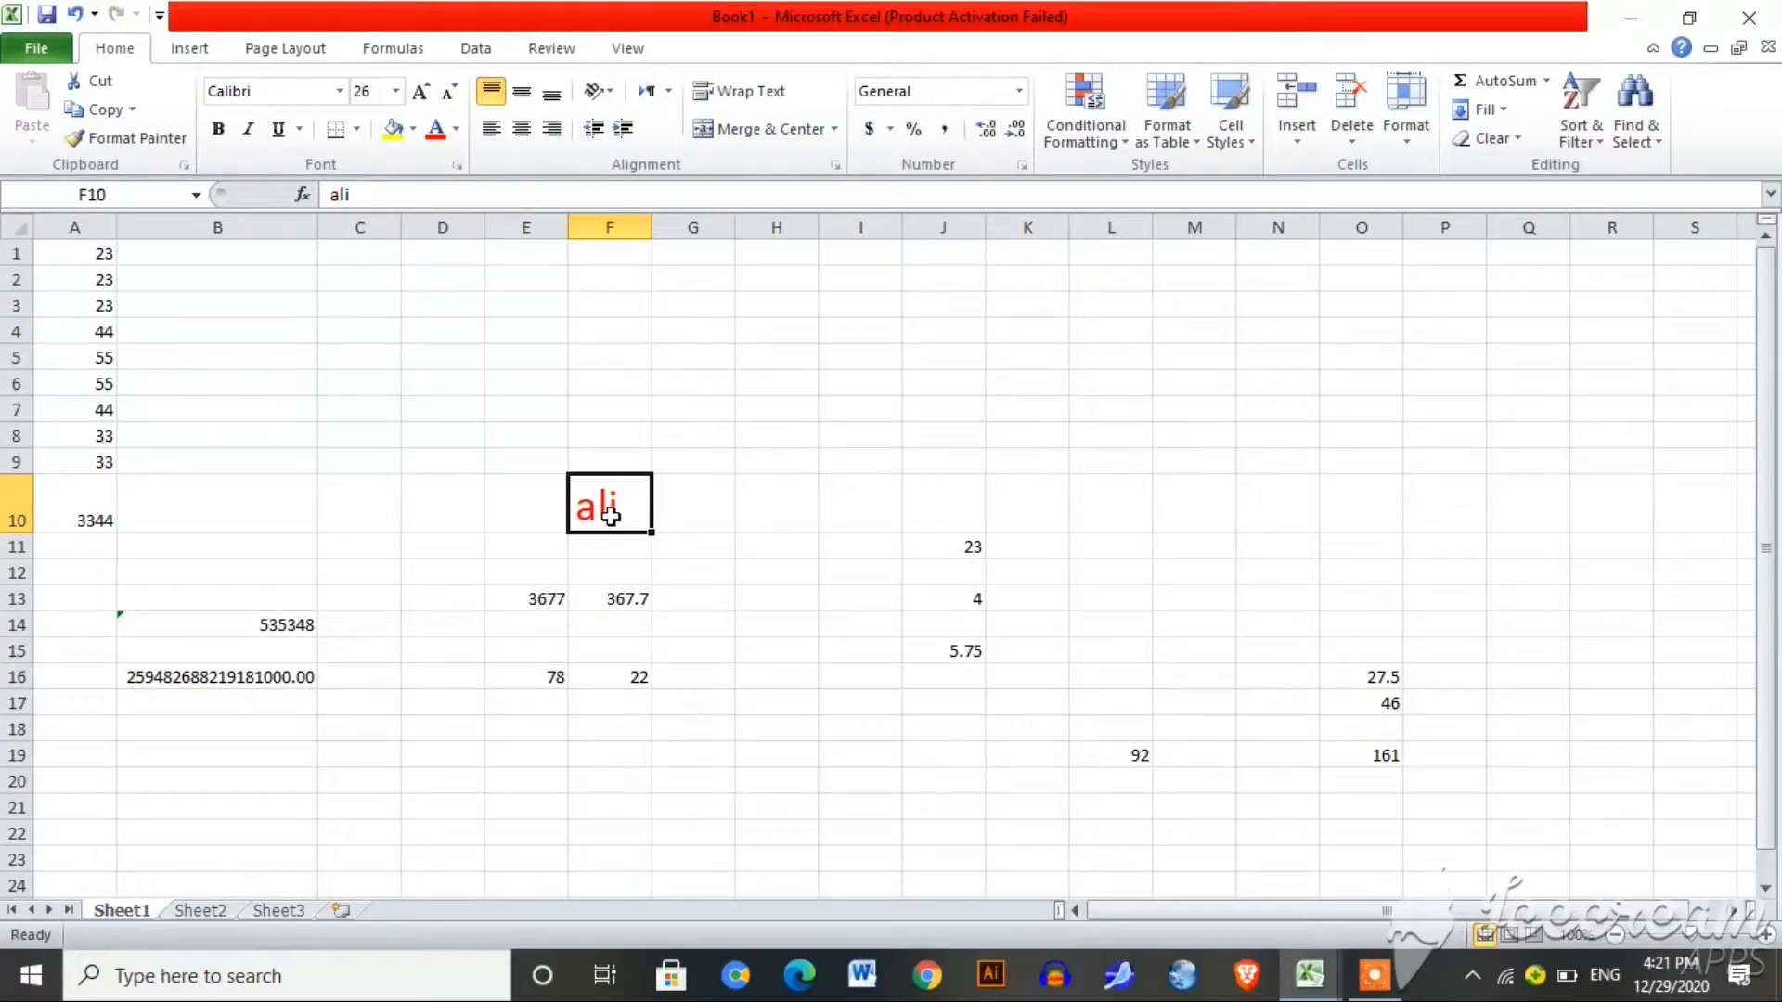
drag(691, 515, 938, 526)
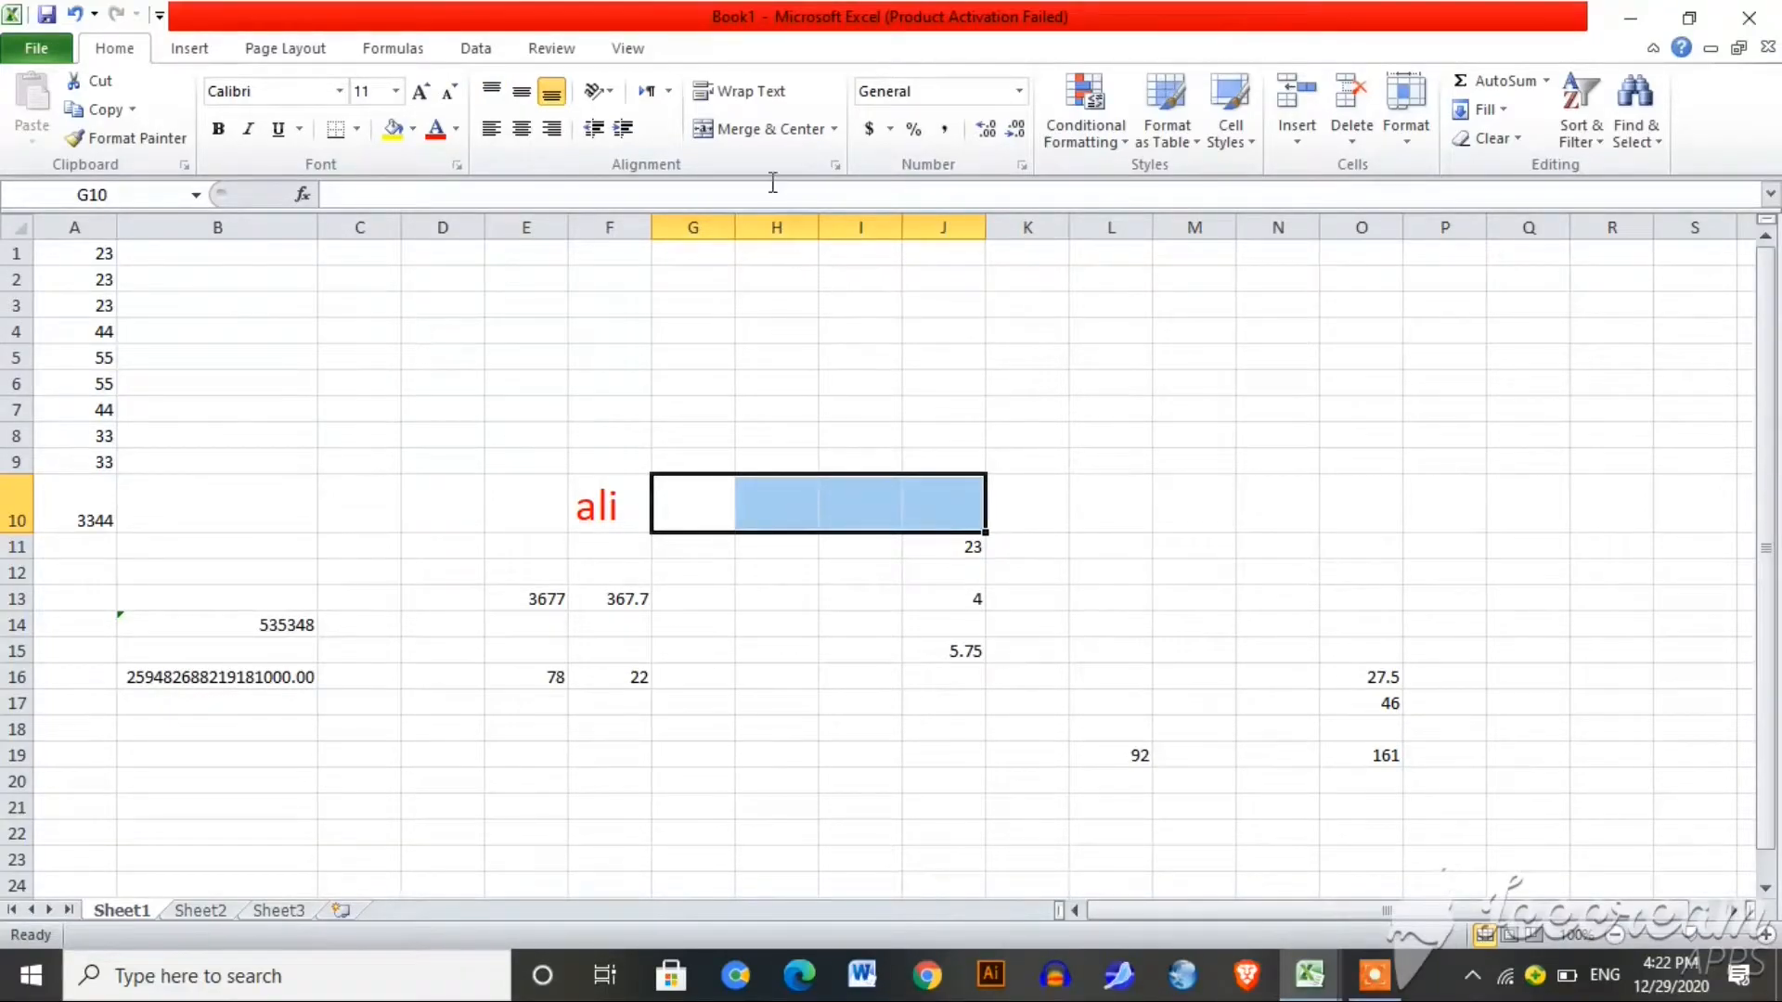
click(774, 129)
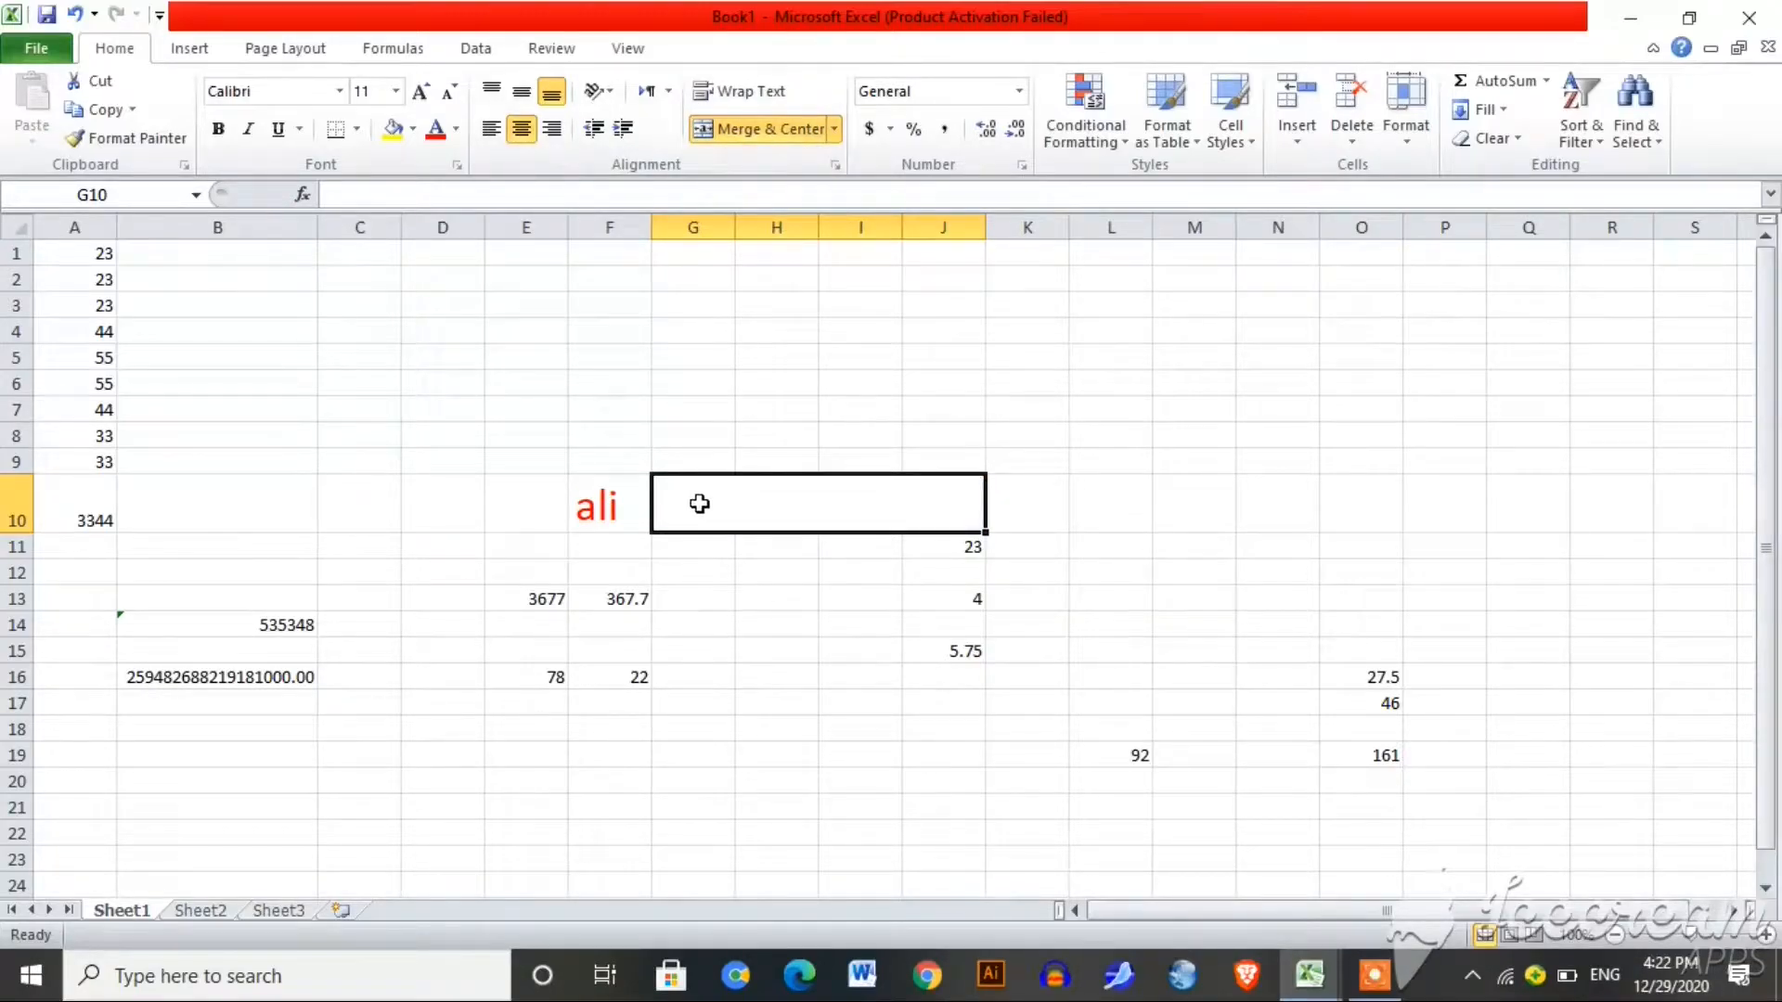
key(ctrl+z)
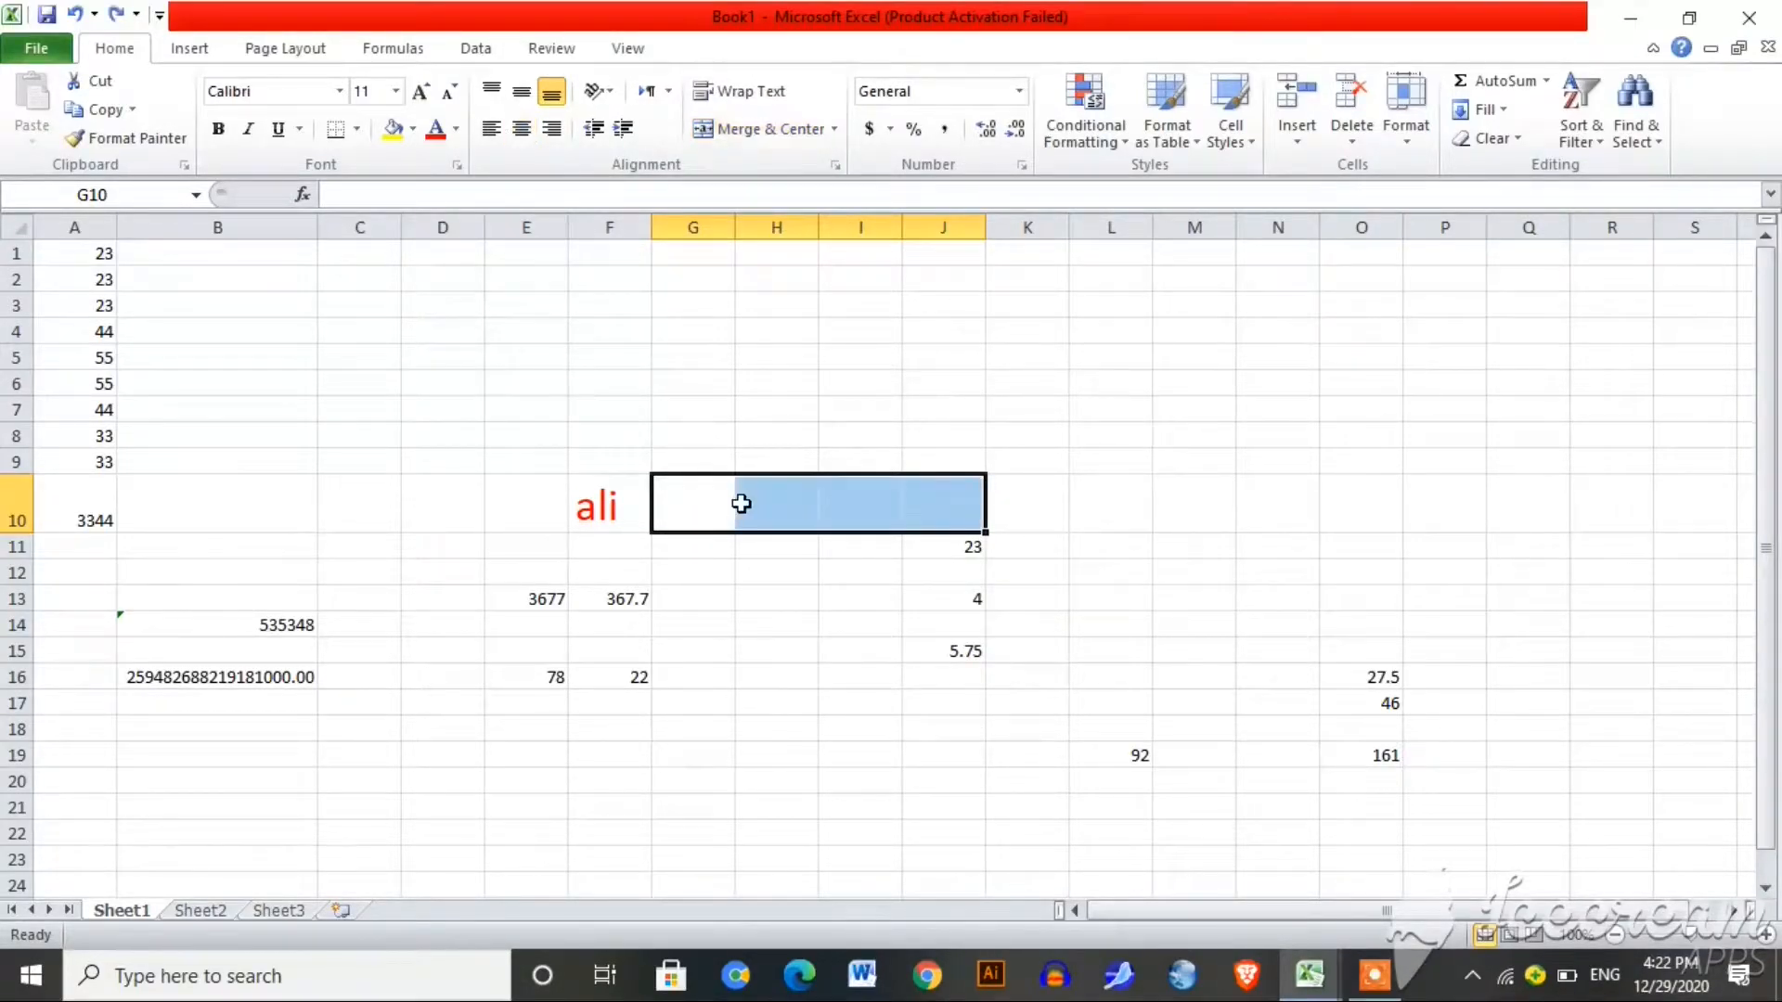
click(1112, 526)
text(a)
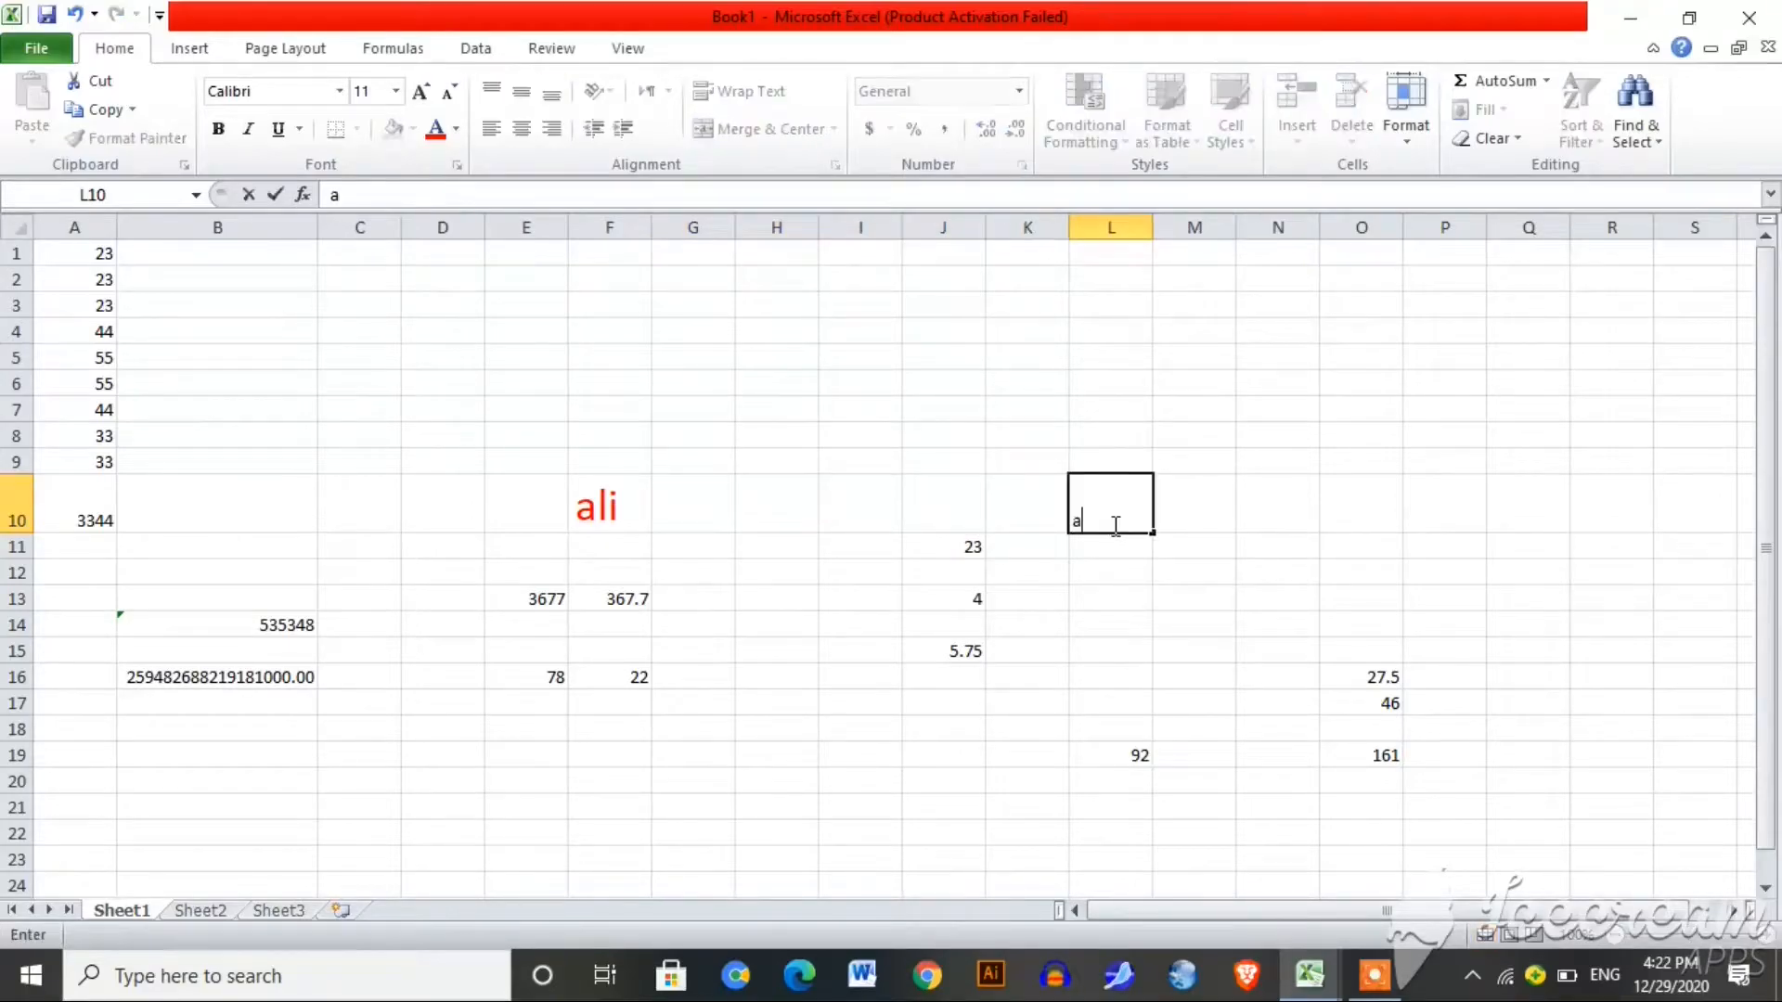
key(BackSpace)
click(626, 520)
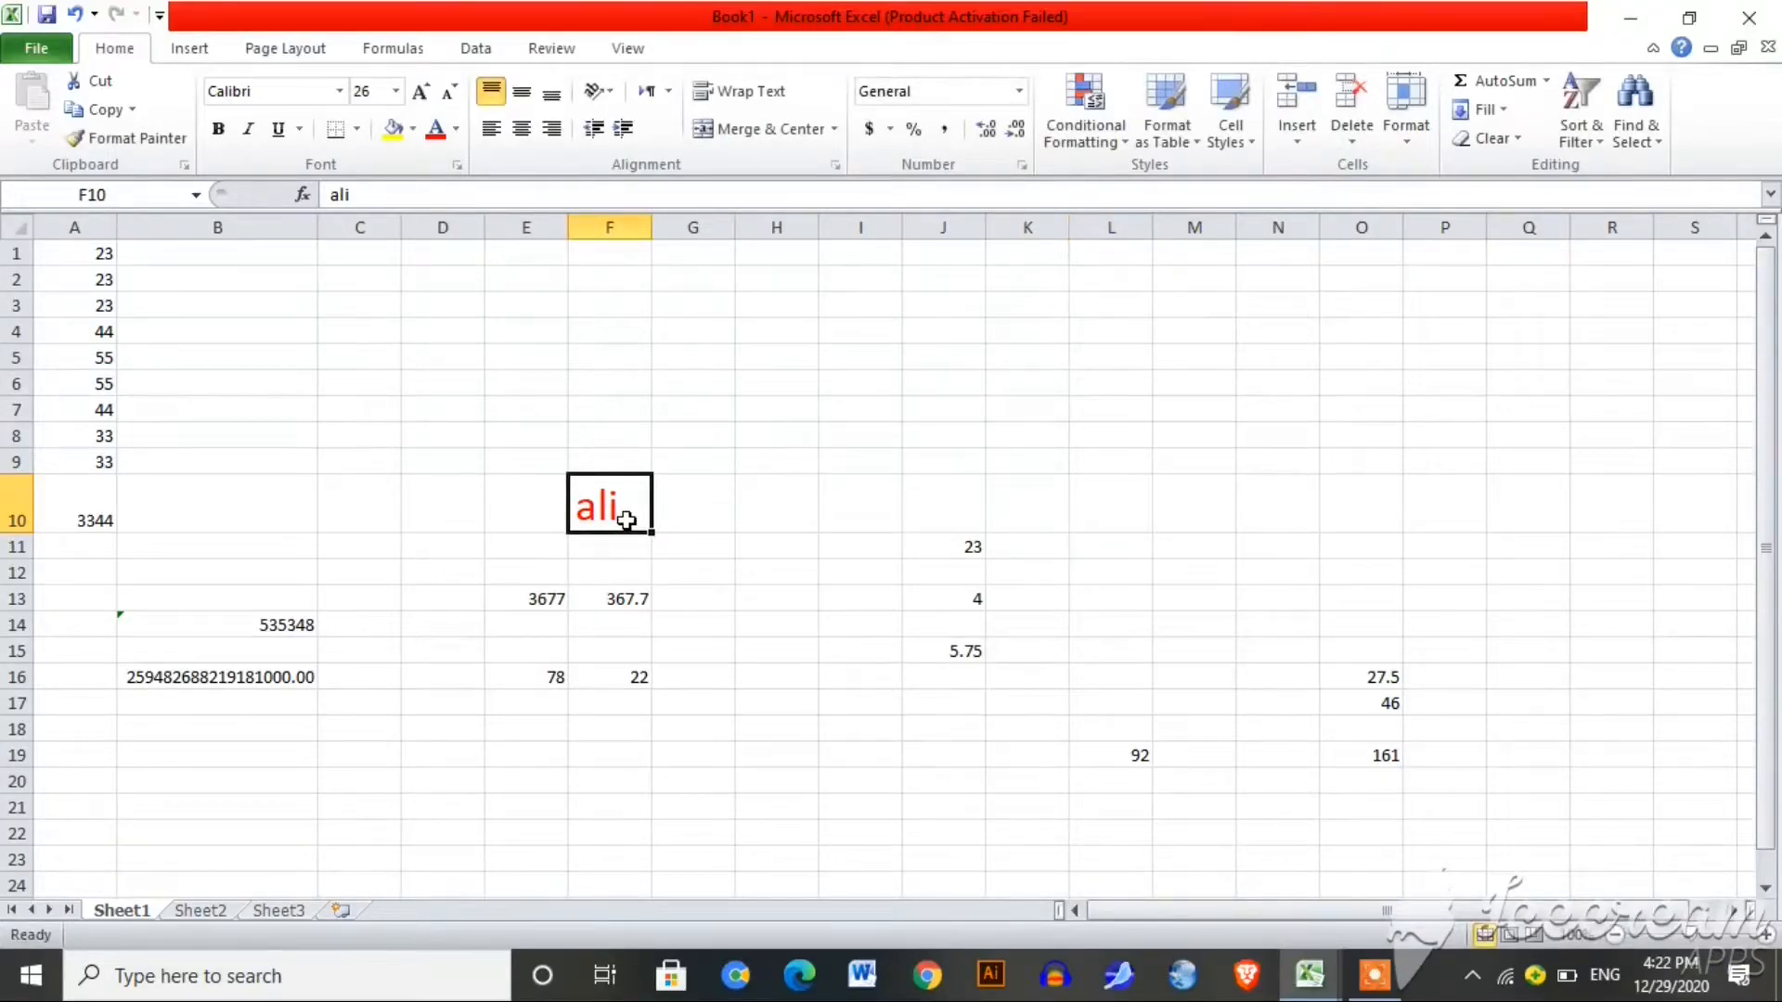
key(Right)
click(627, 521)
Step: Add the surname after the first name in F10, then check cells G10 and H10
double_click(626, 521)
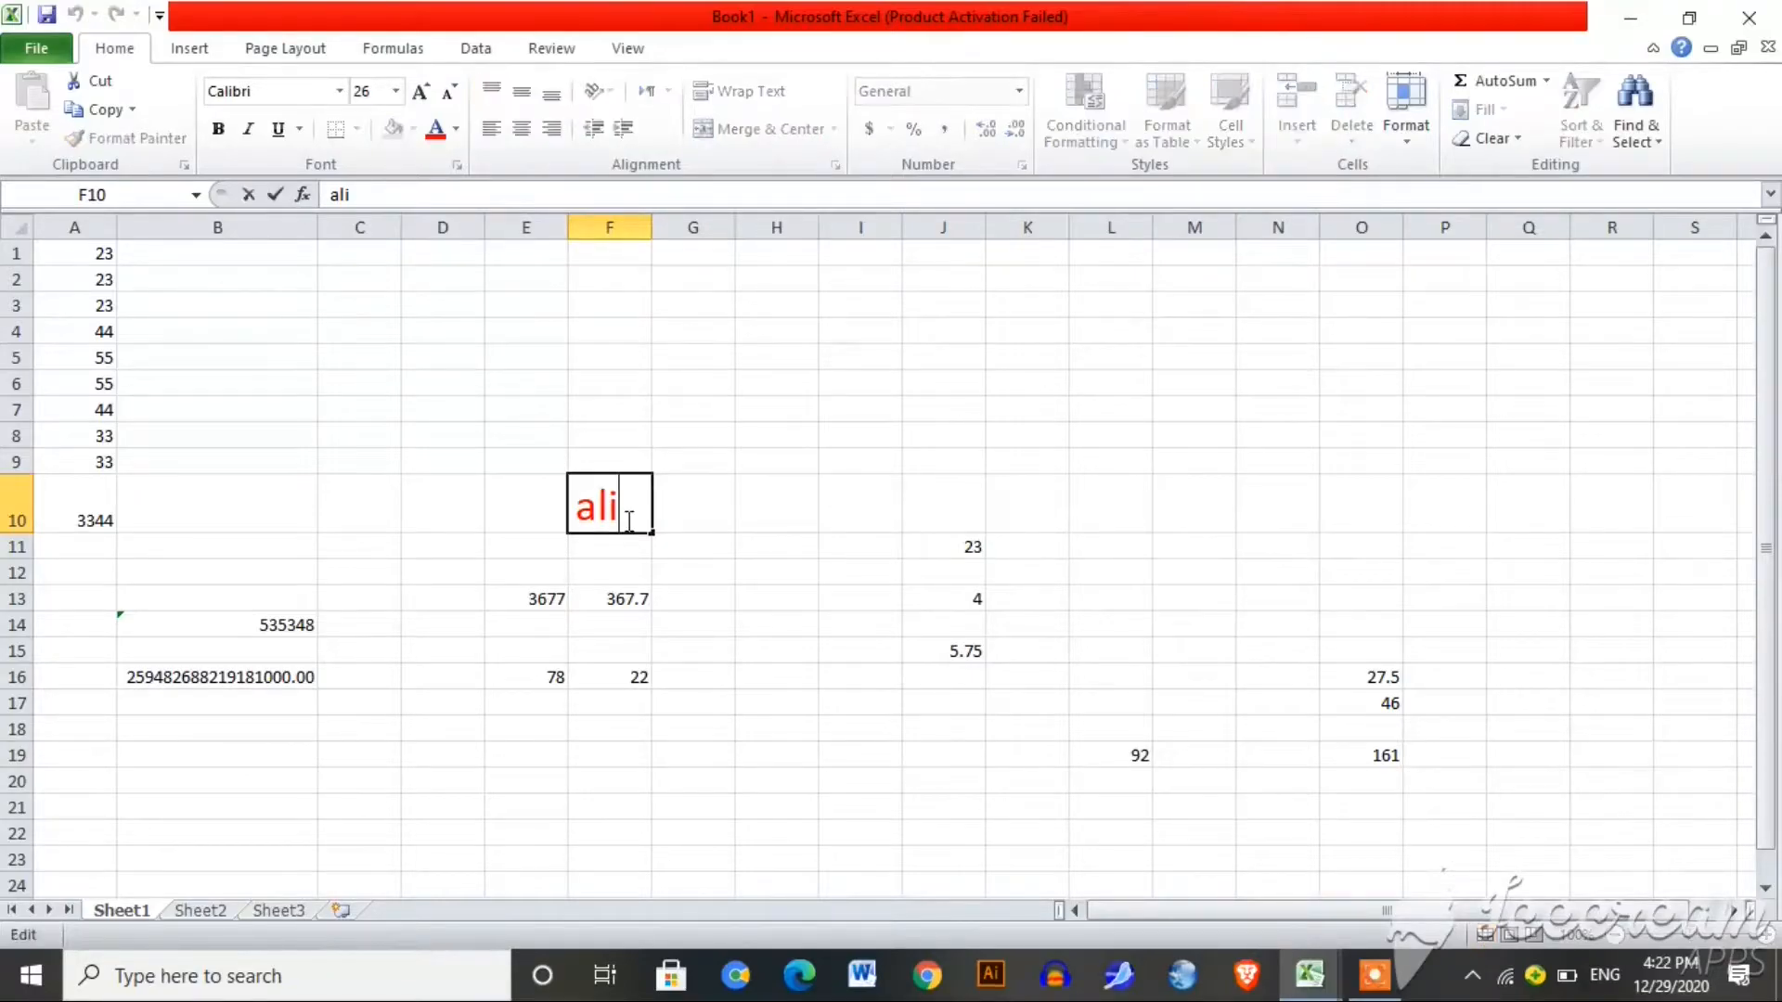
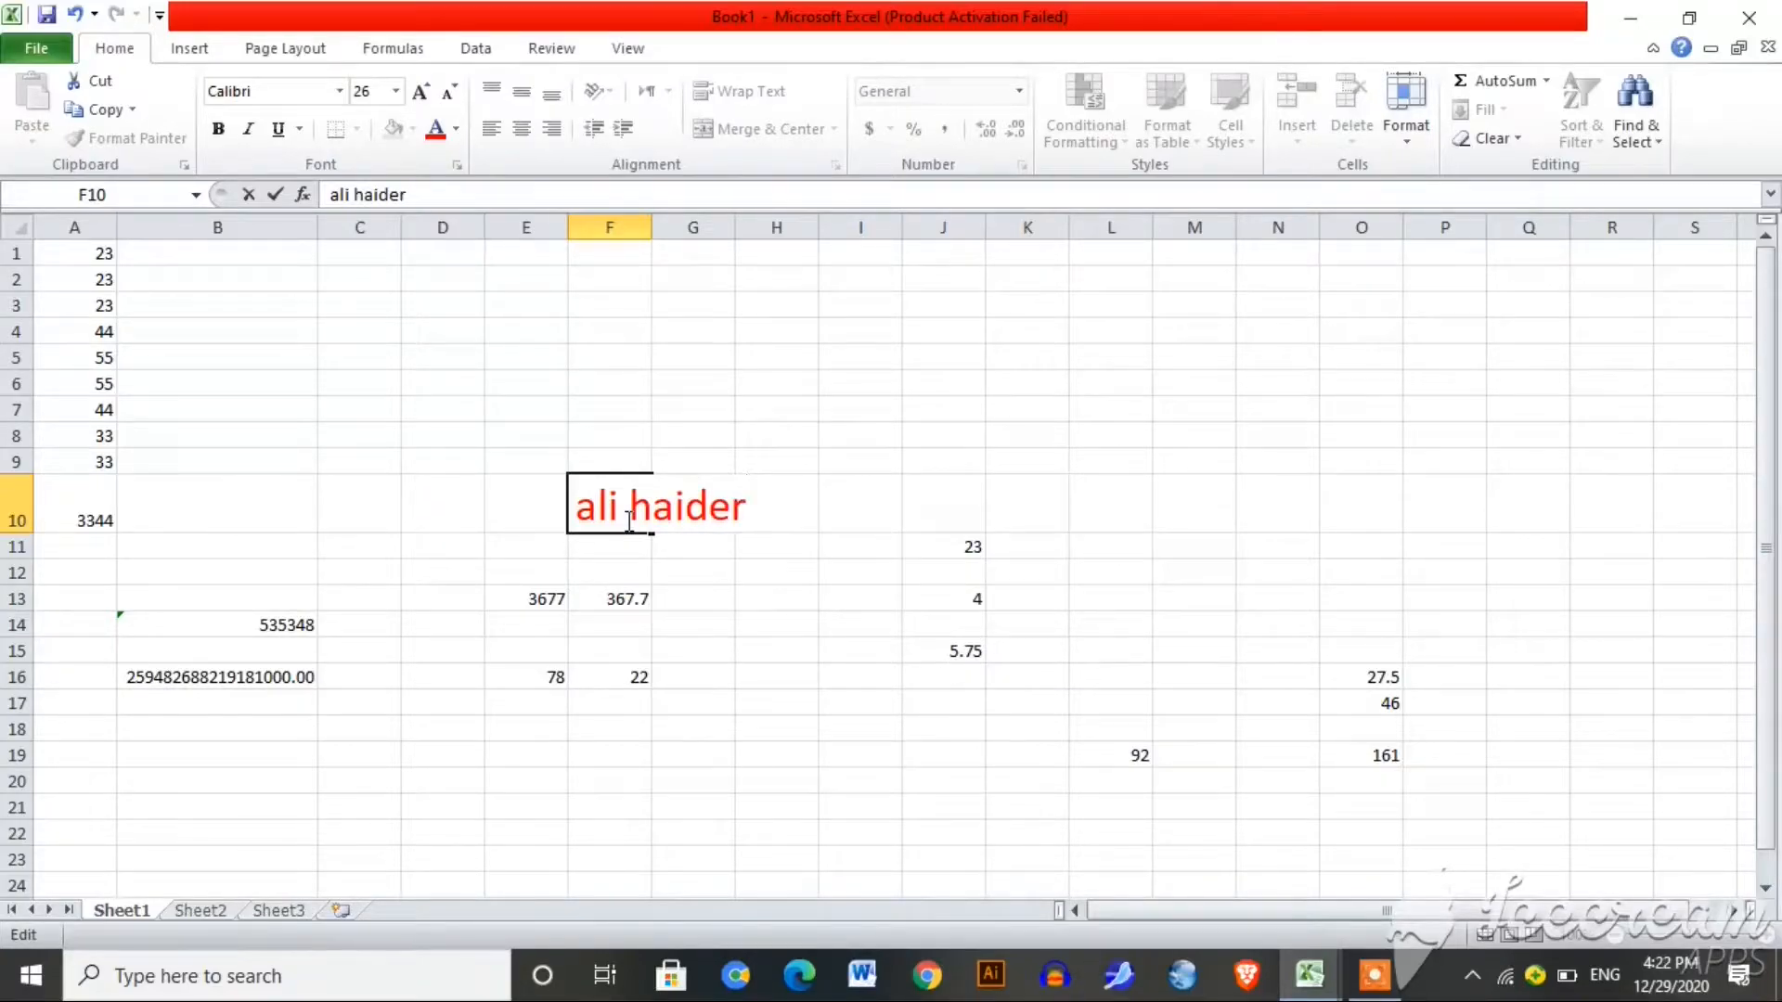
key(Return)
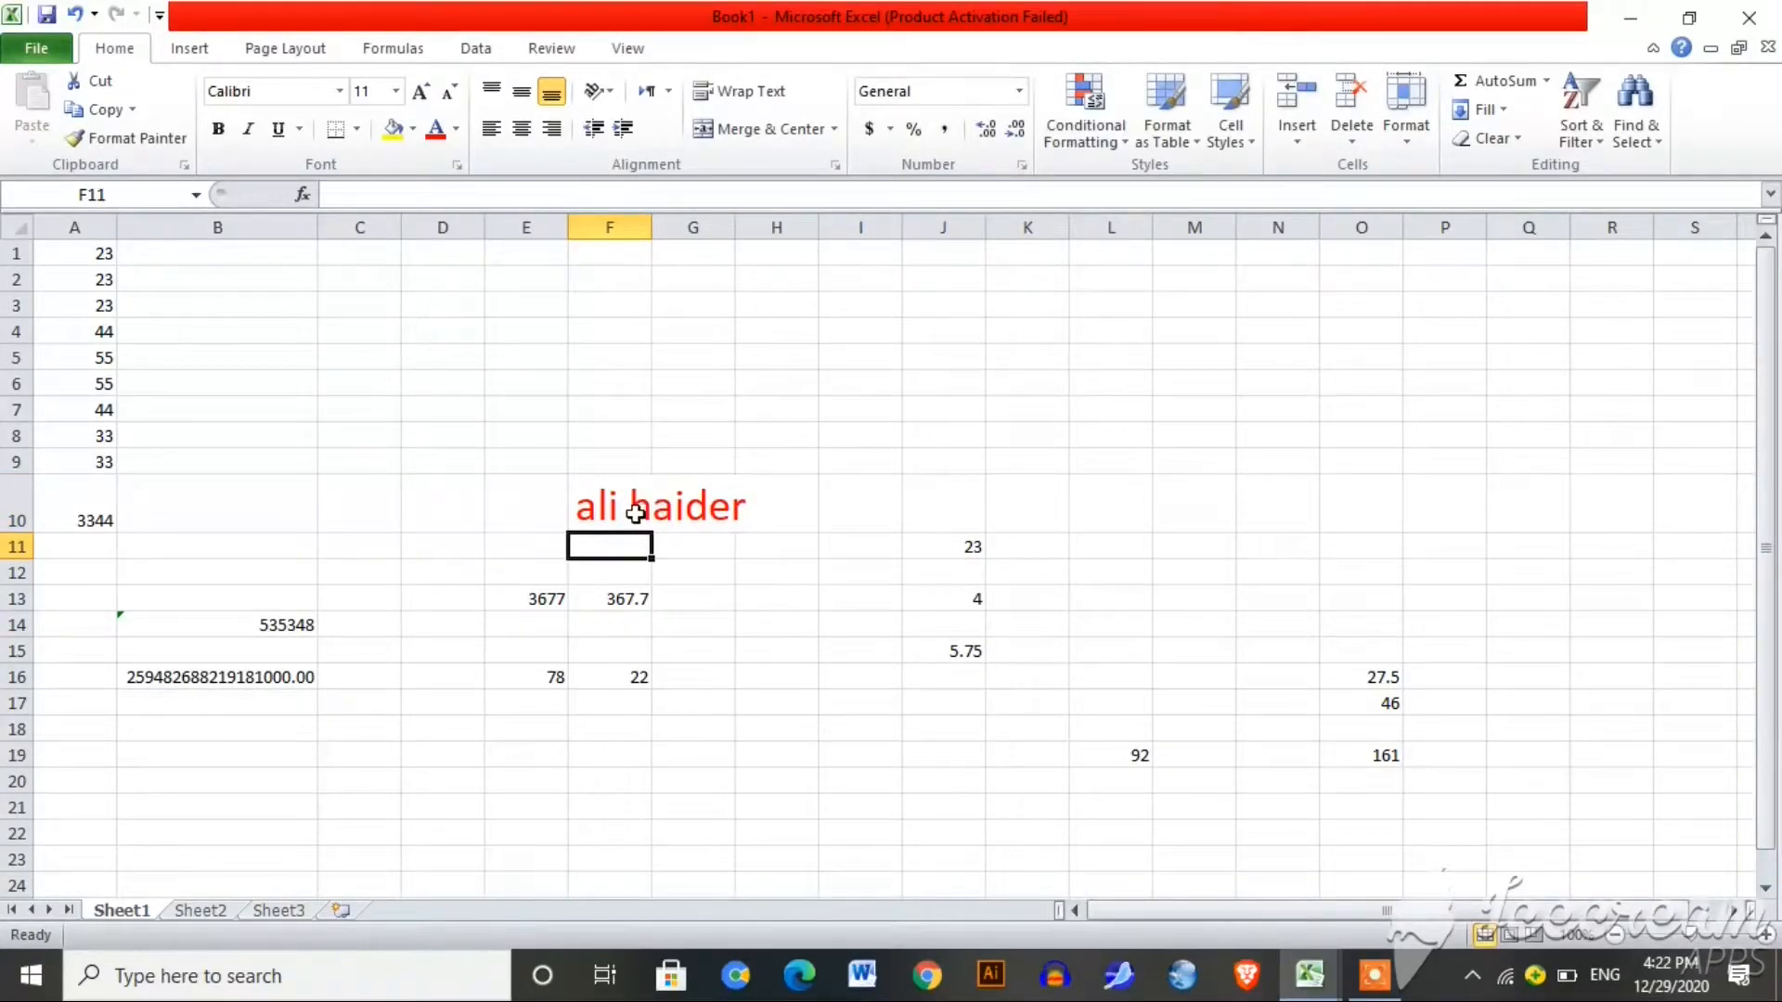
click(632, 508)
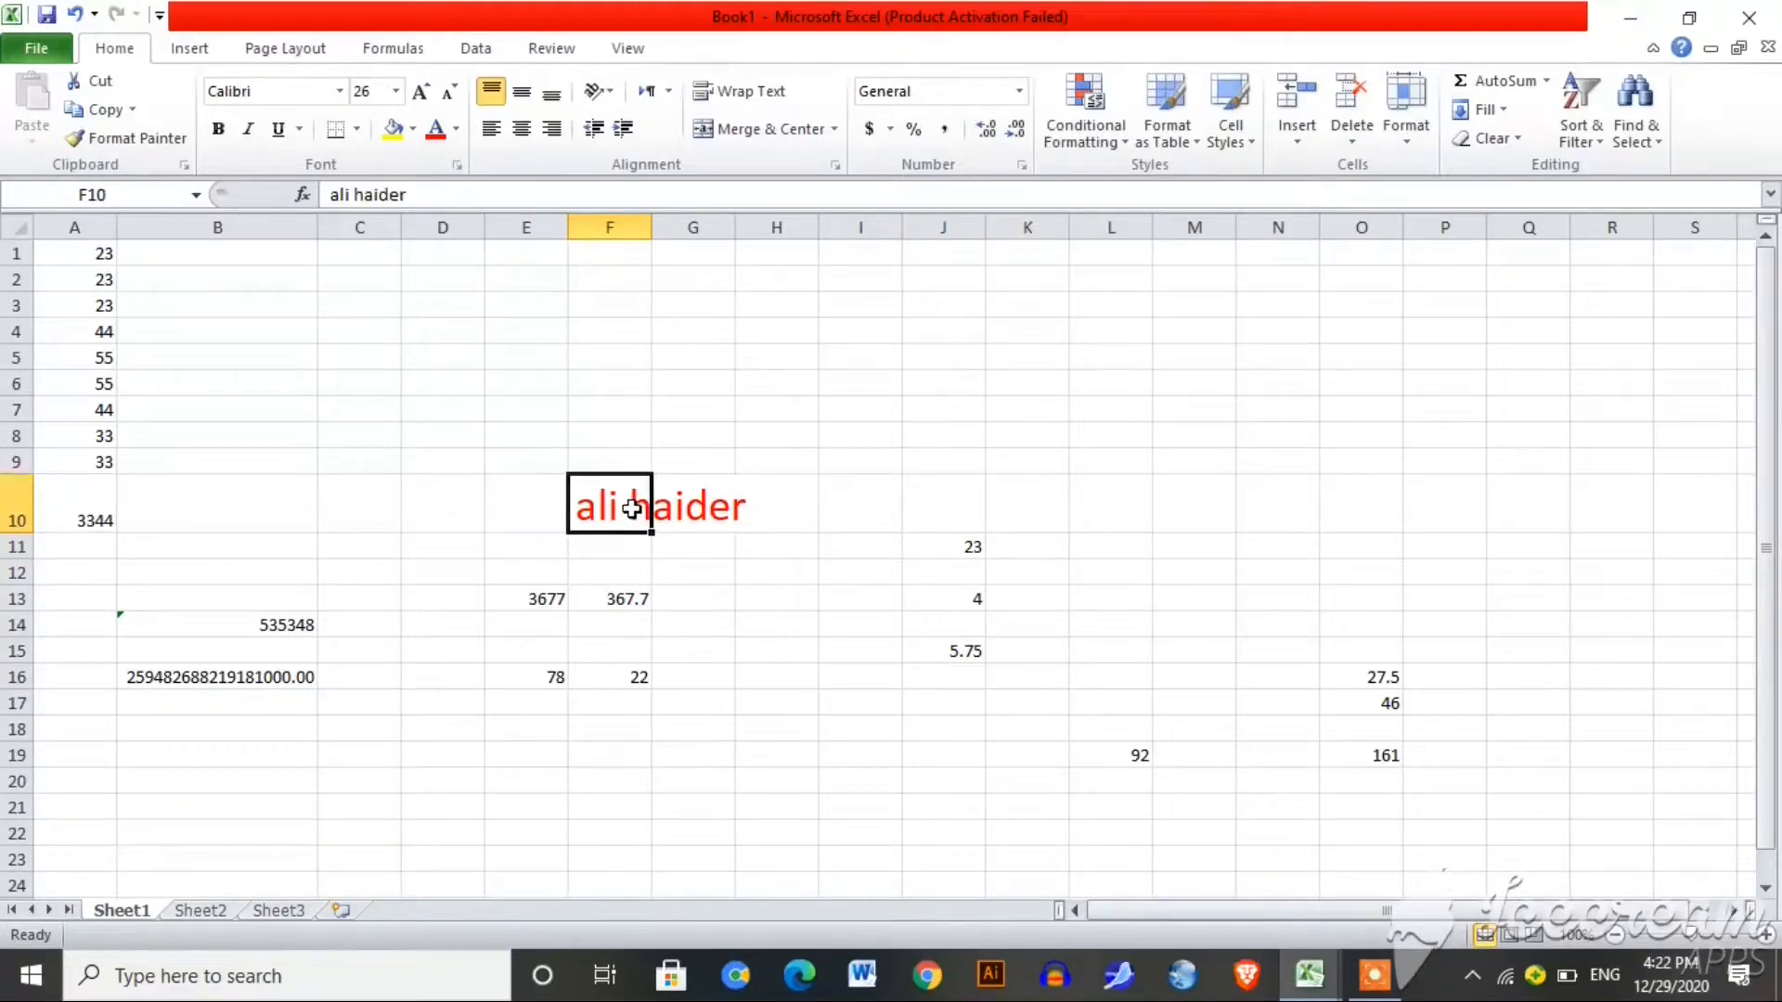
click(726, 503)
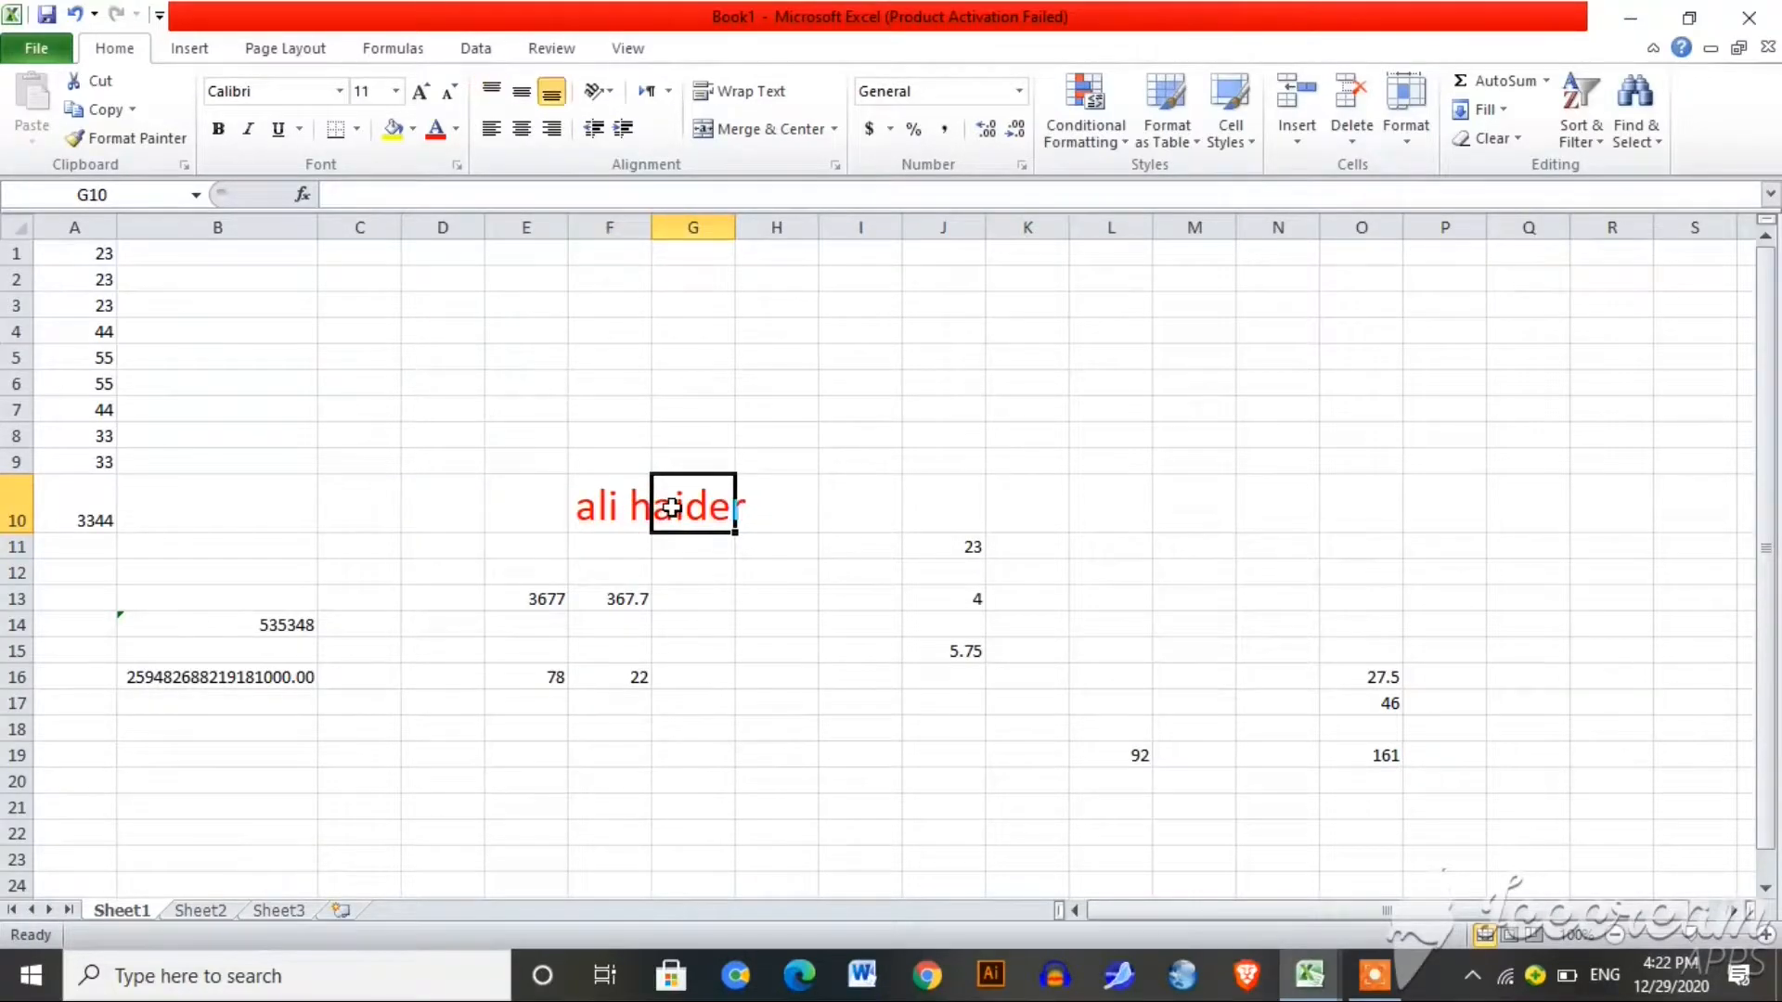
click(747, 516)
click(631, 519)
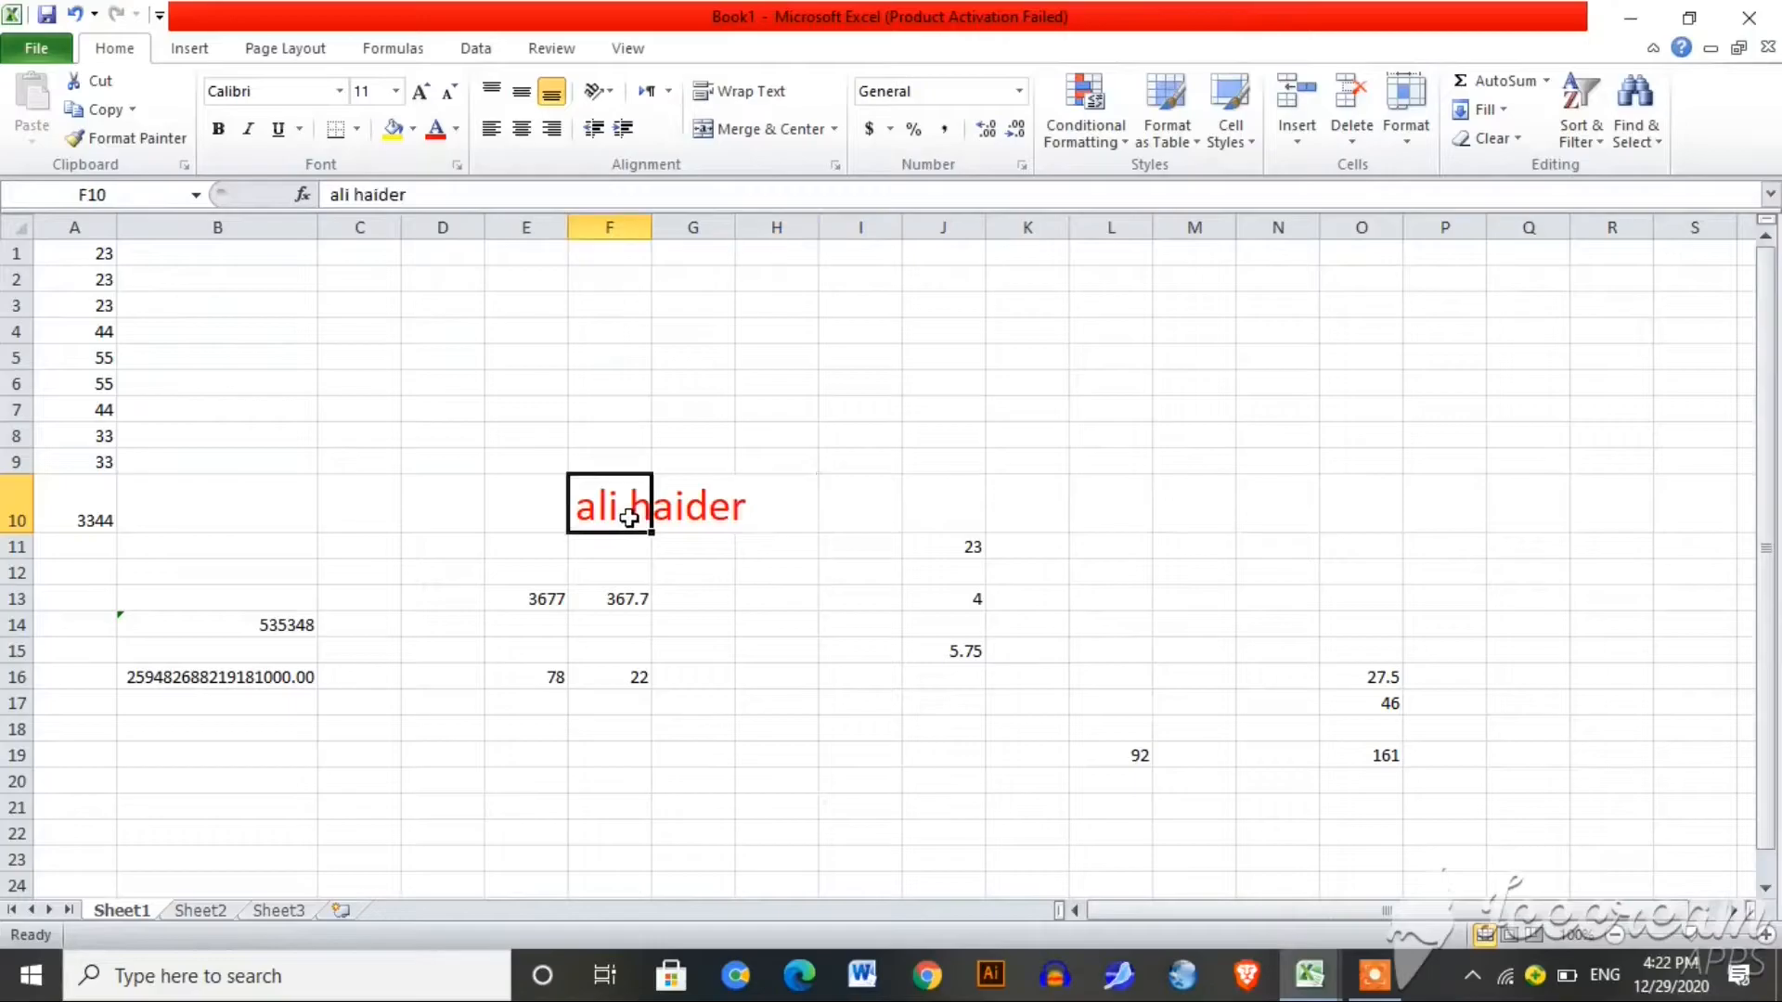
click(677, 520)
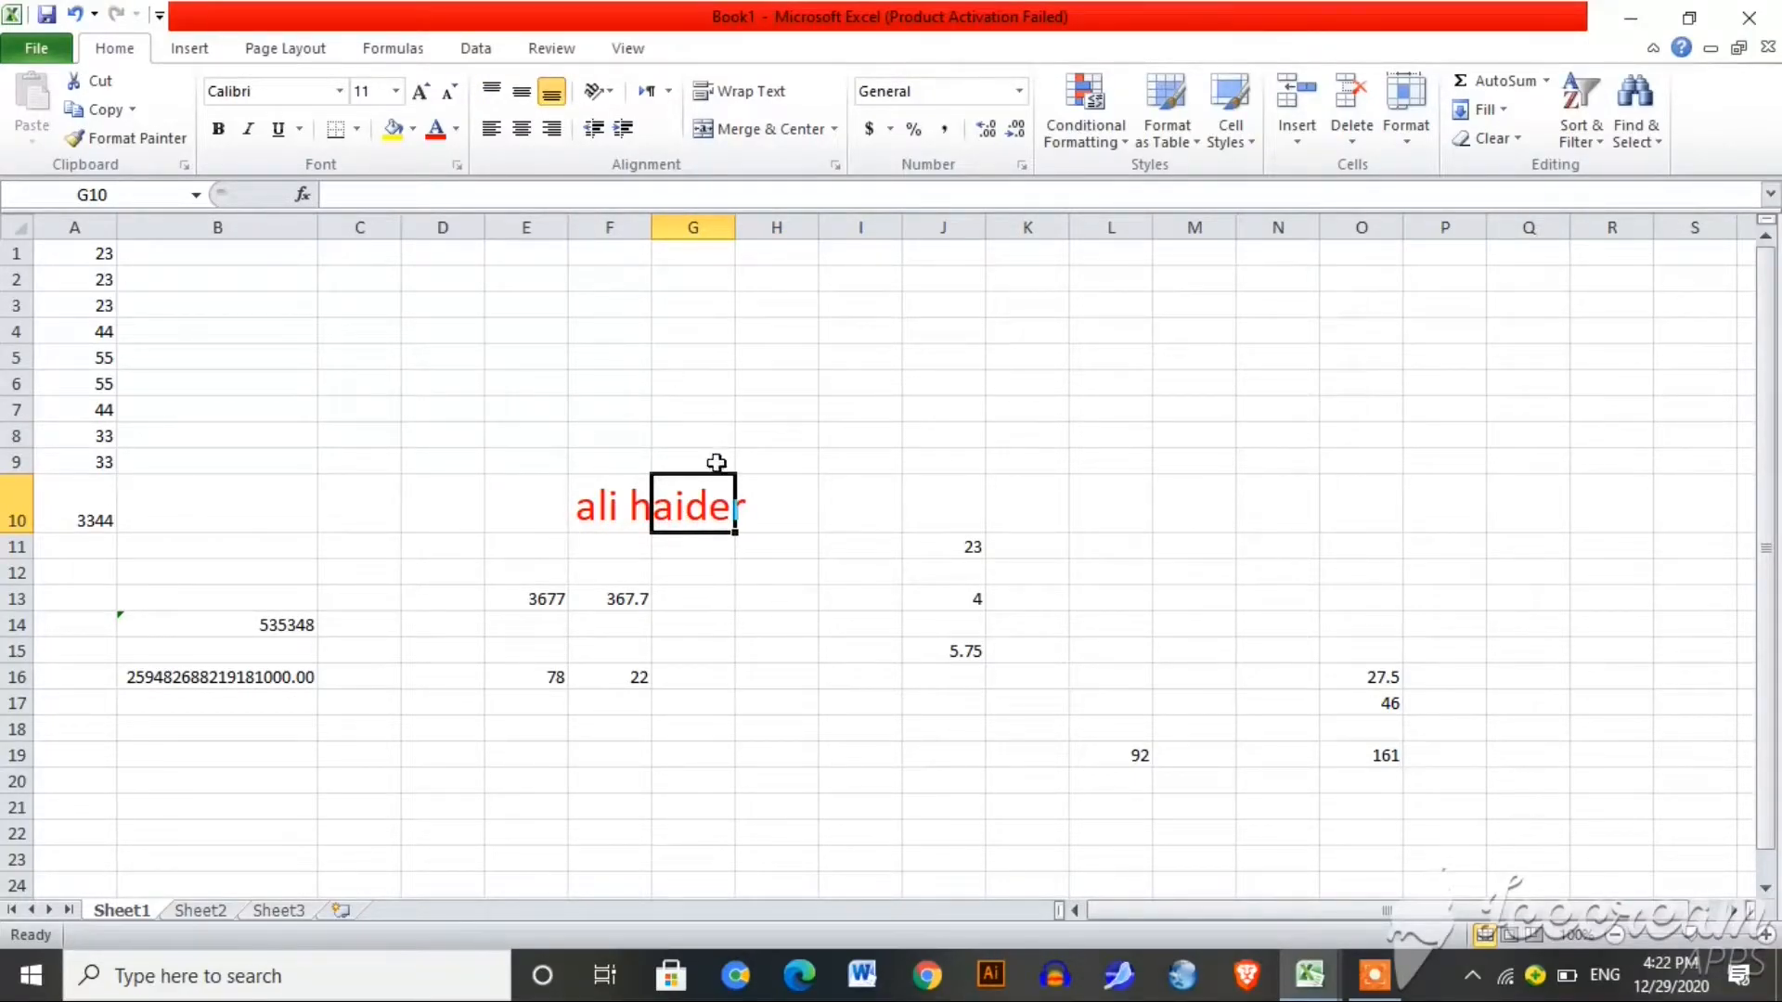
click(775, 516)
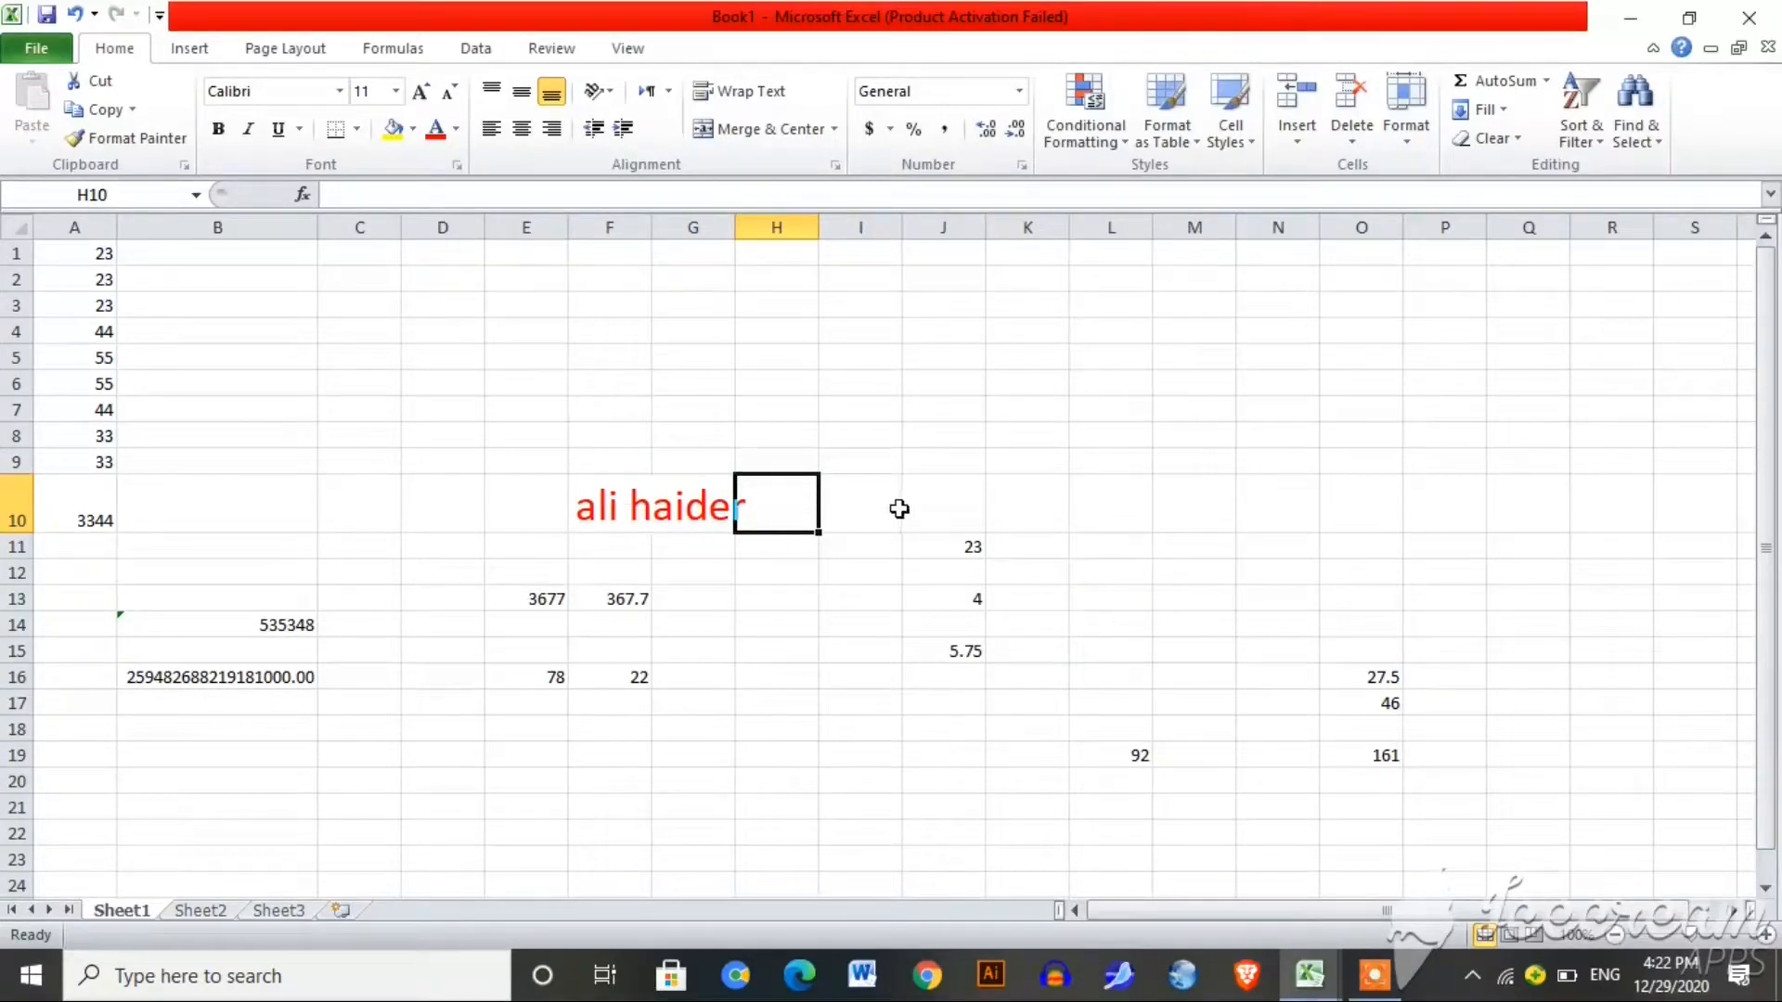
Step: Merge and center I10:M10 and enter the full name there
drag(865, 506, 1173, 513)
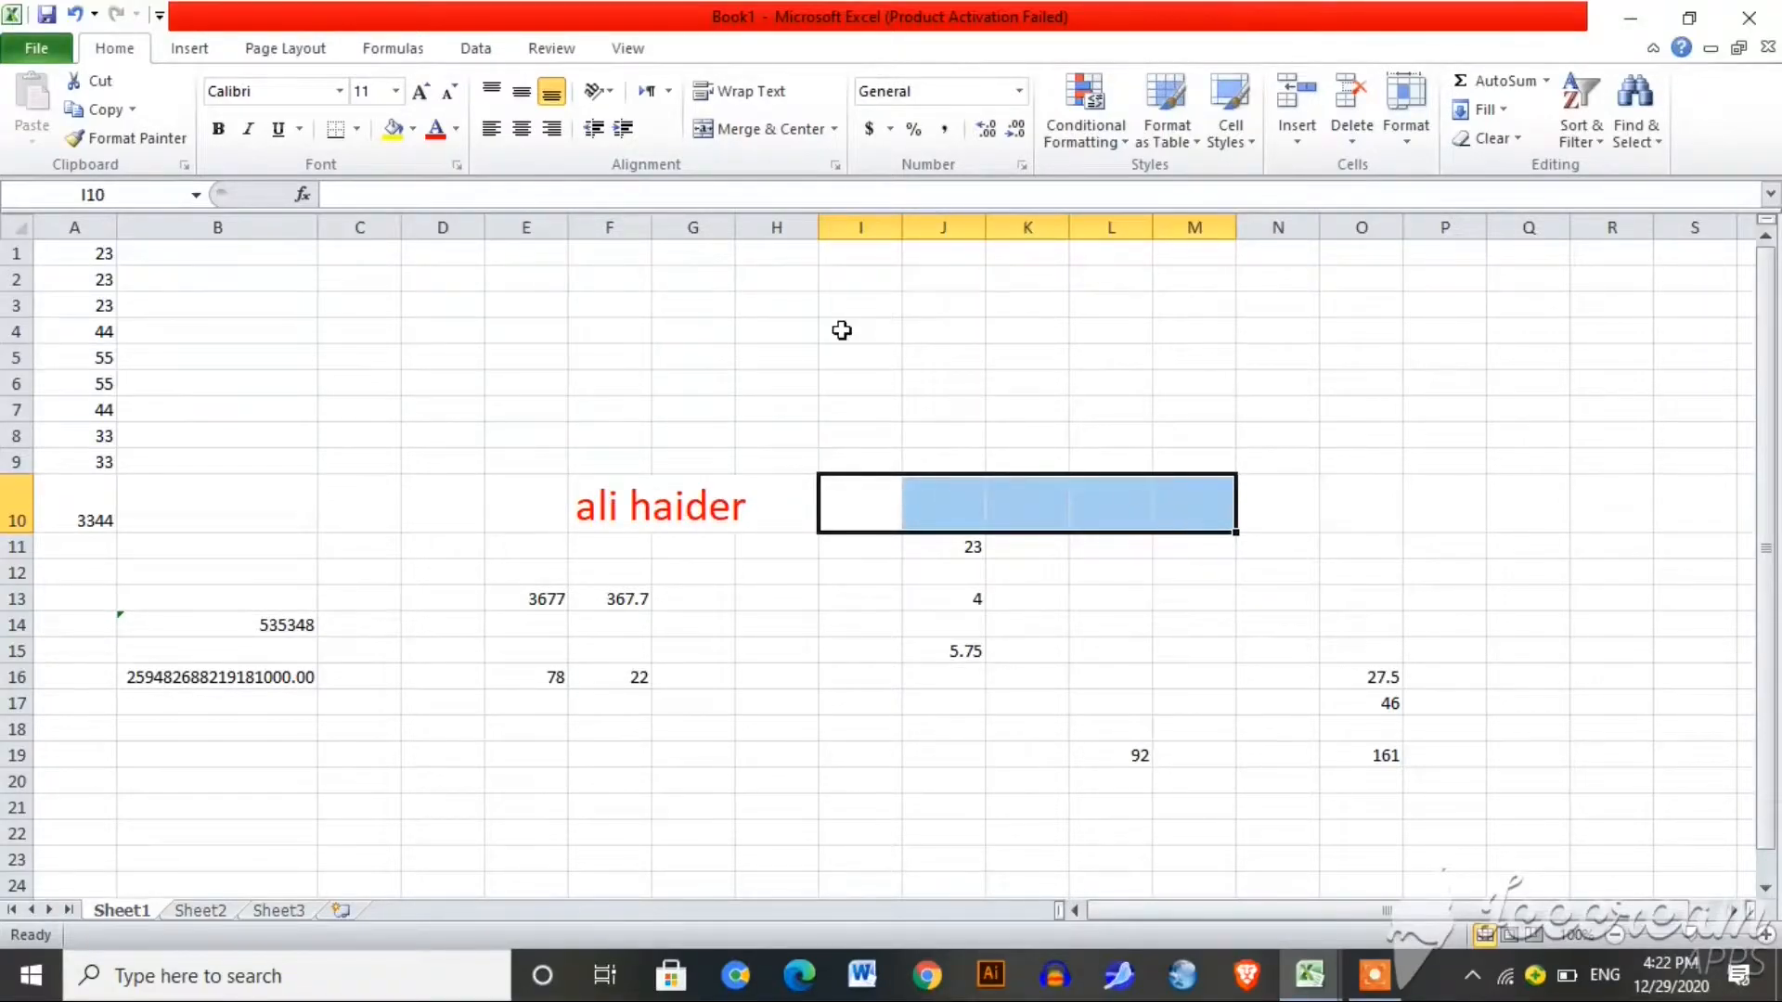
click(768, 131)
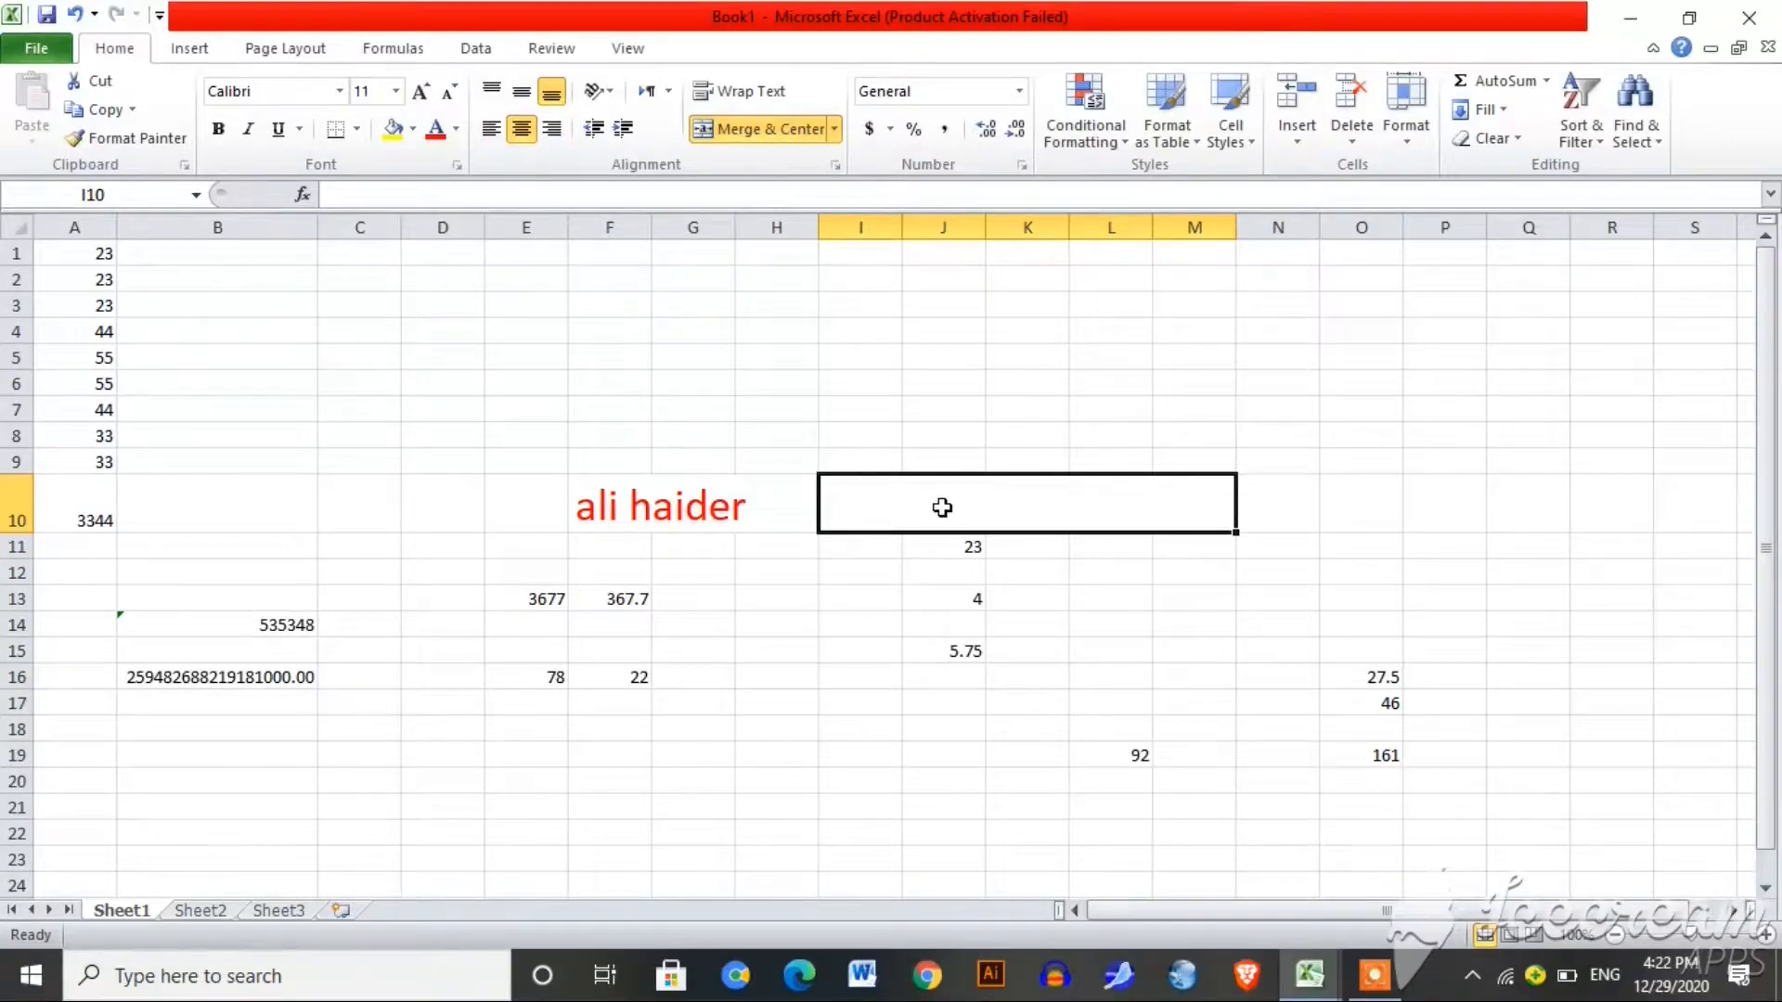
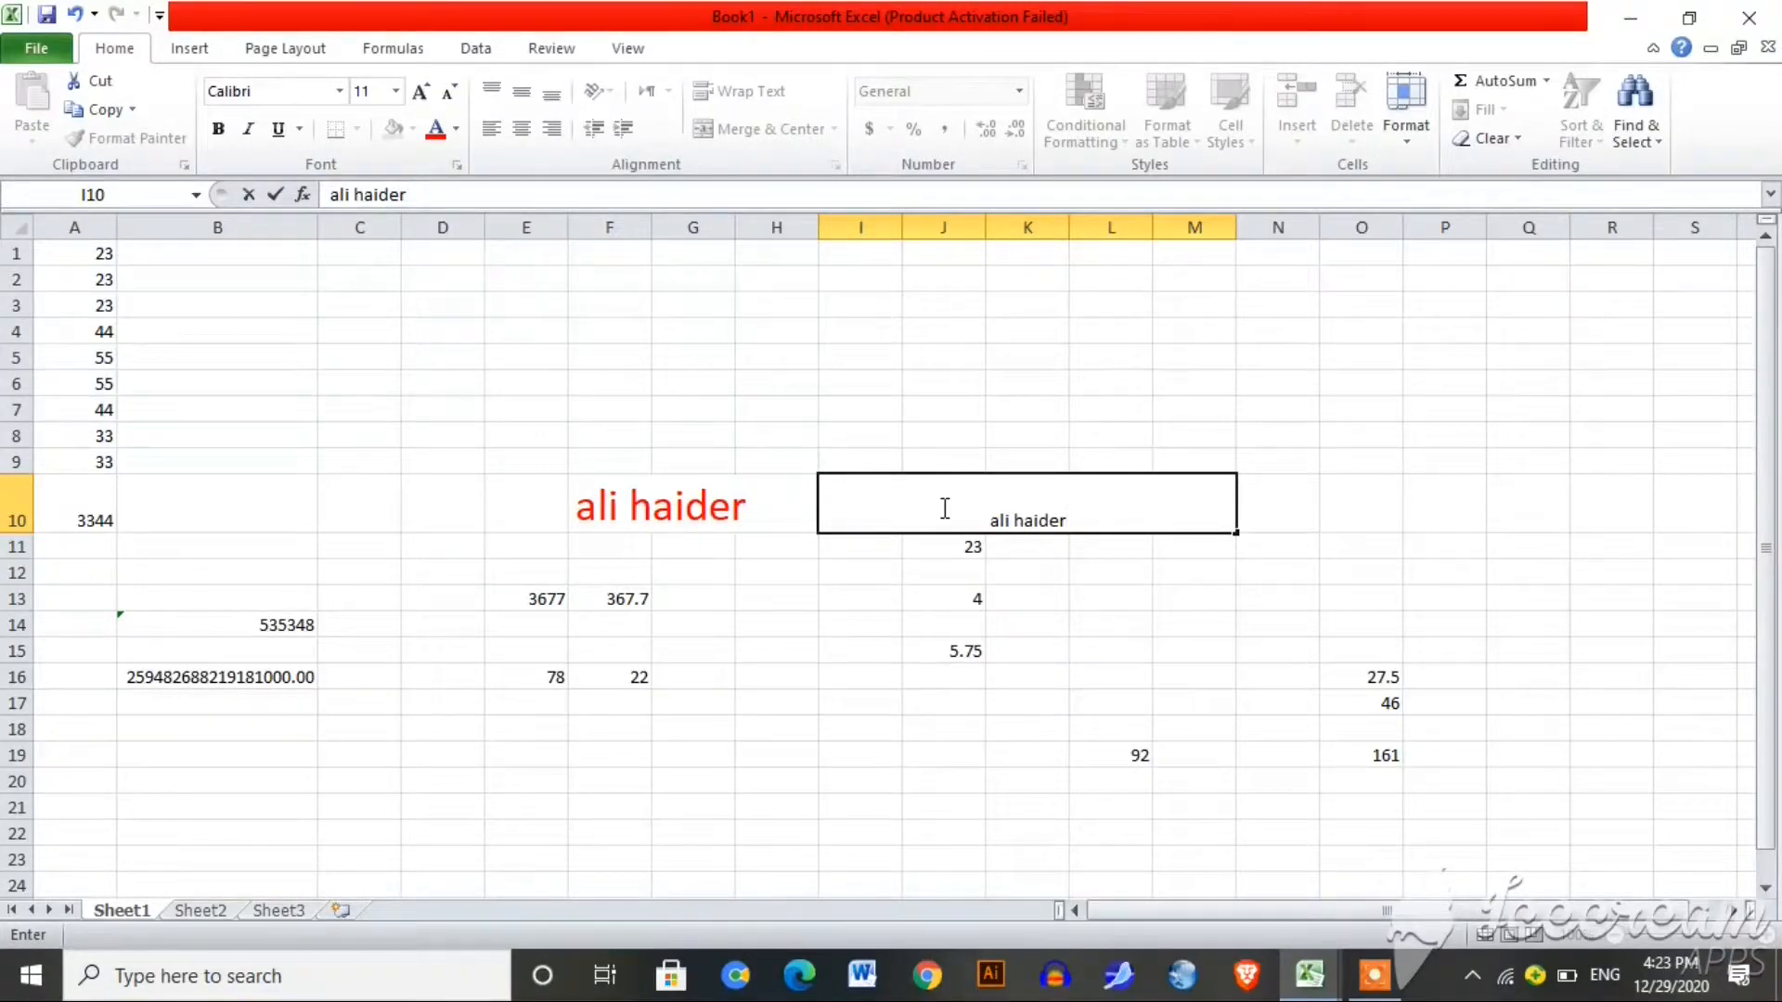
click(1048, 554)
click(1056, 519)
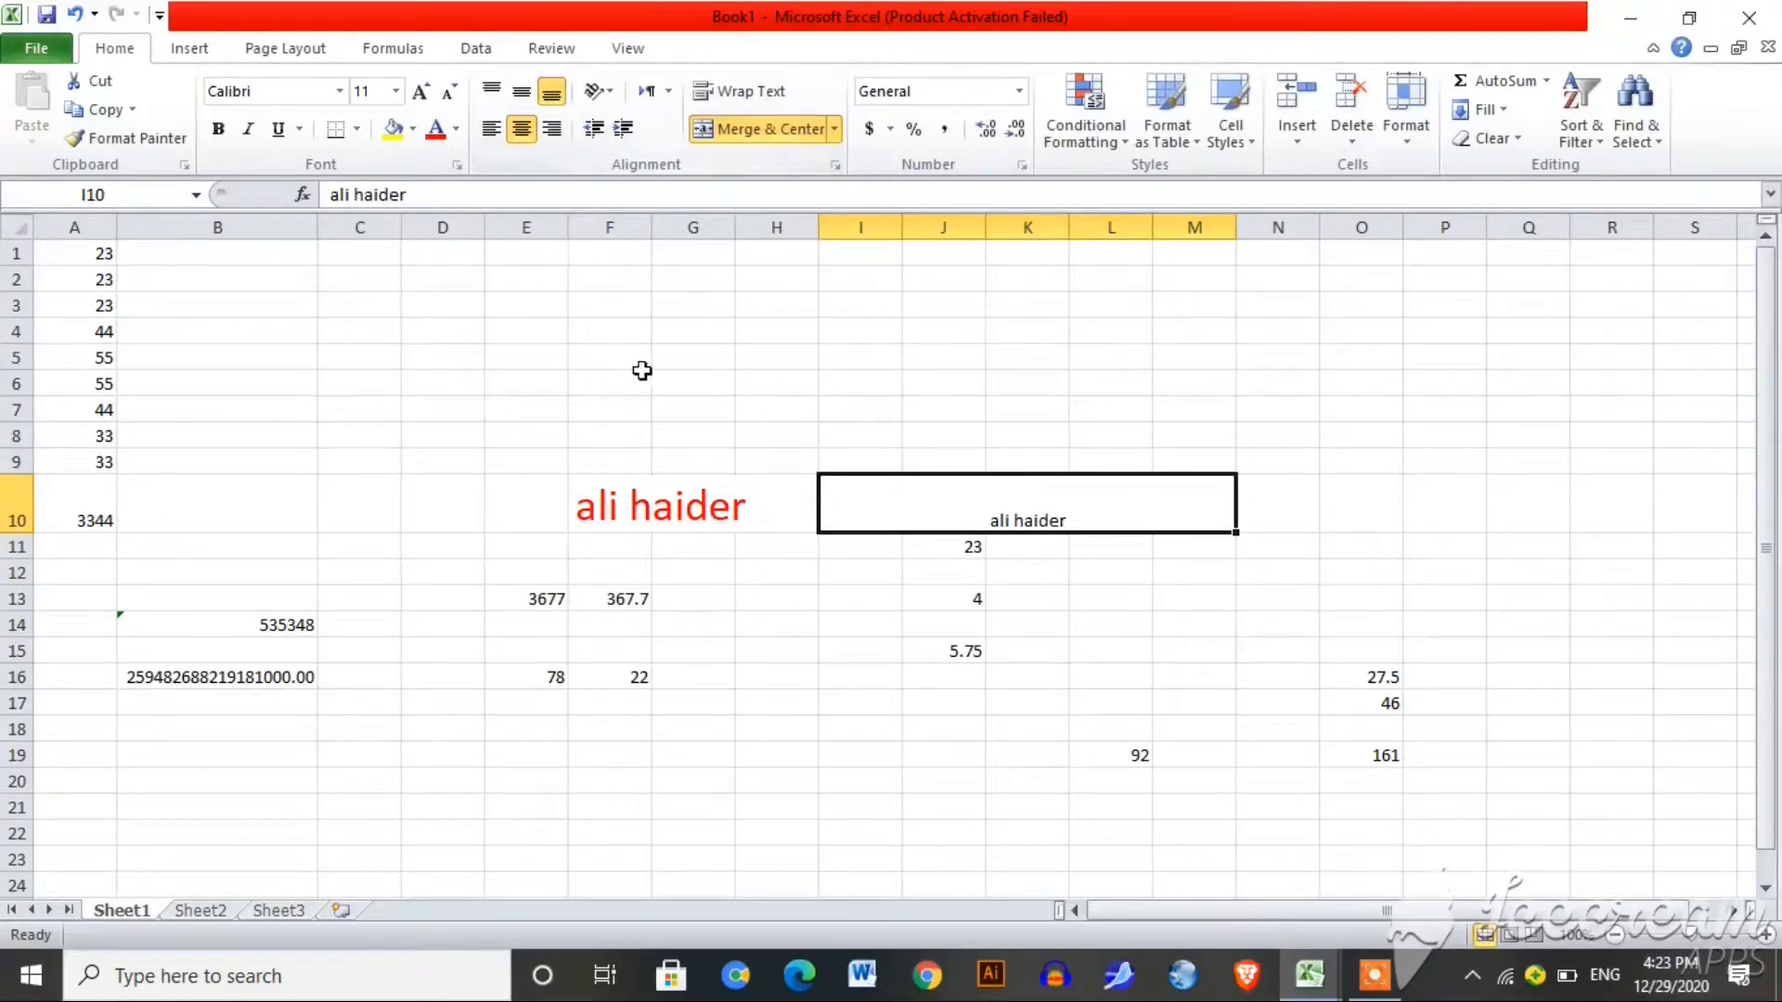
Step: Try different alignments, leaving the merged name centred horizontally and vertically
click(523, 97)
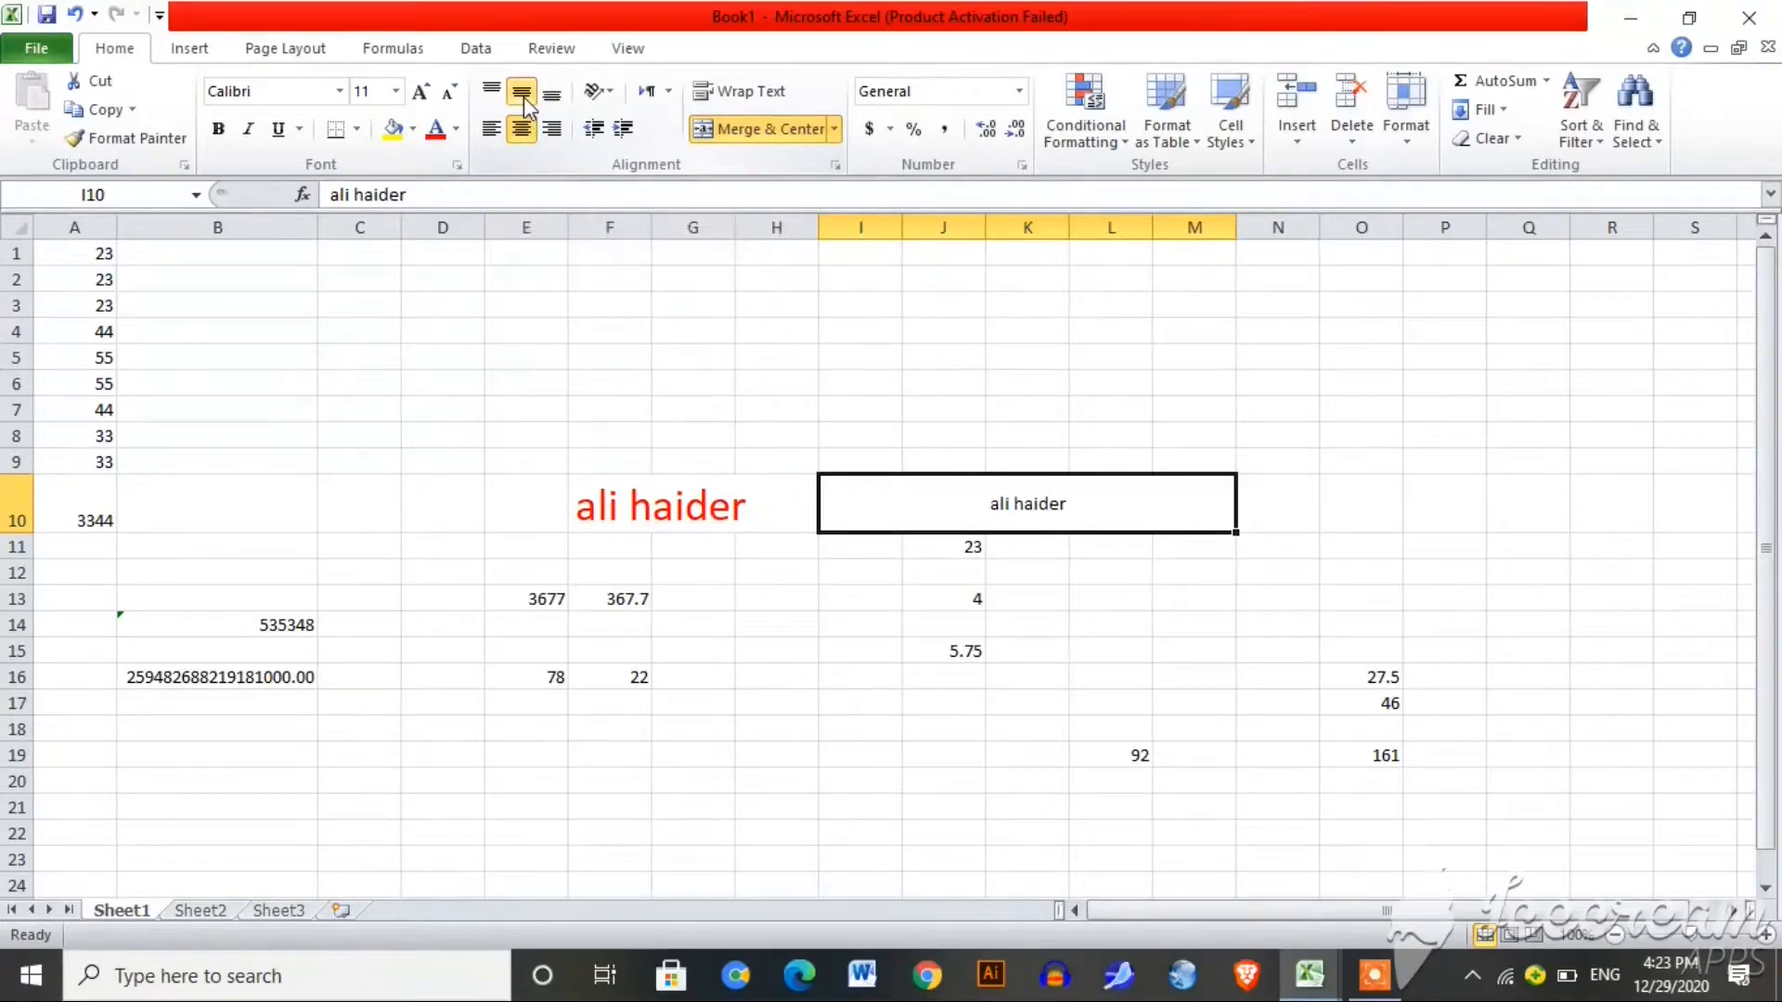
click(491, 90)
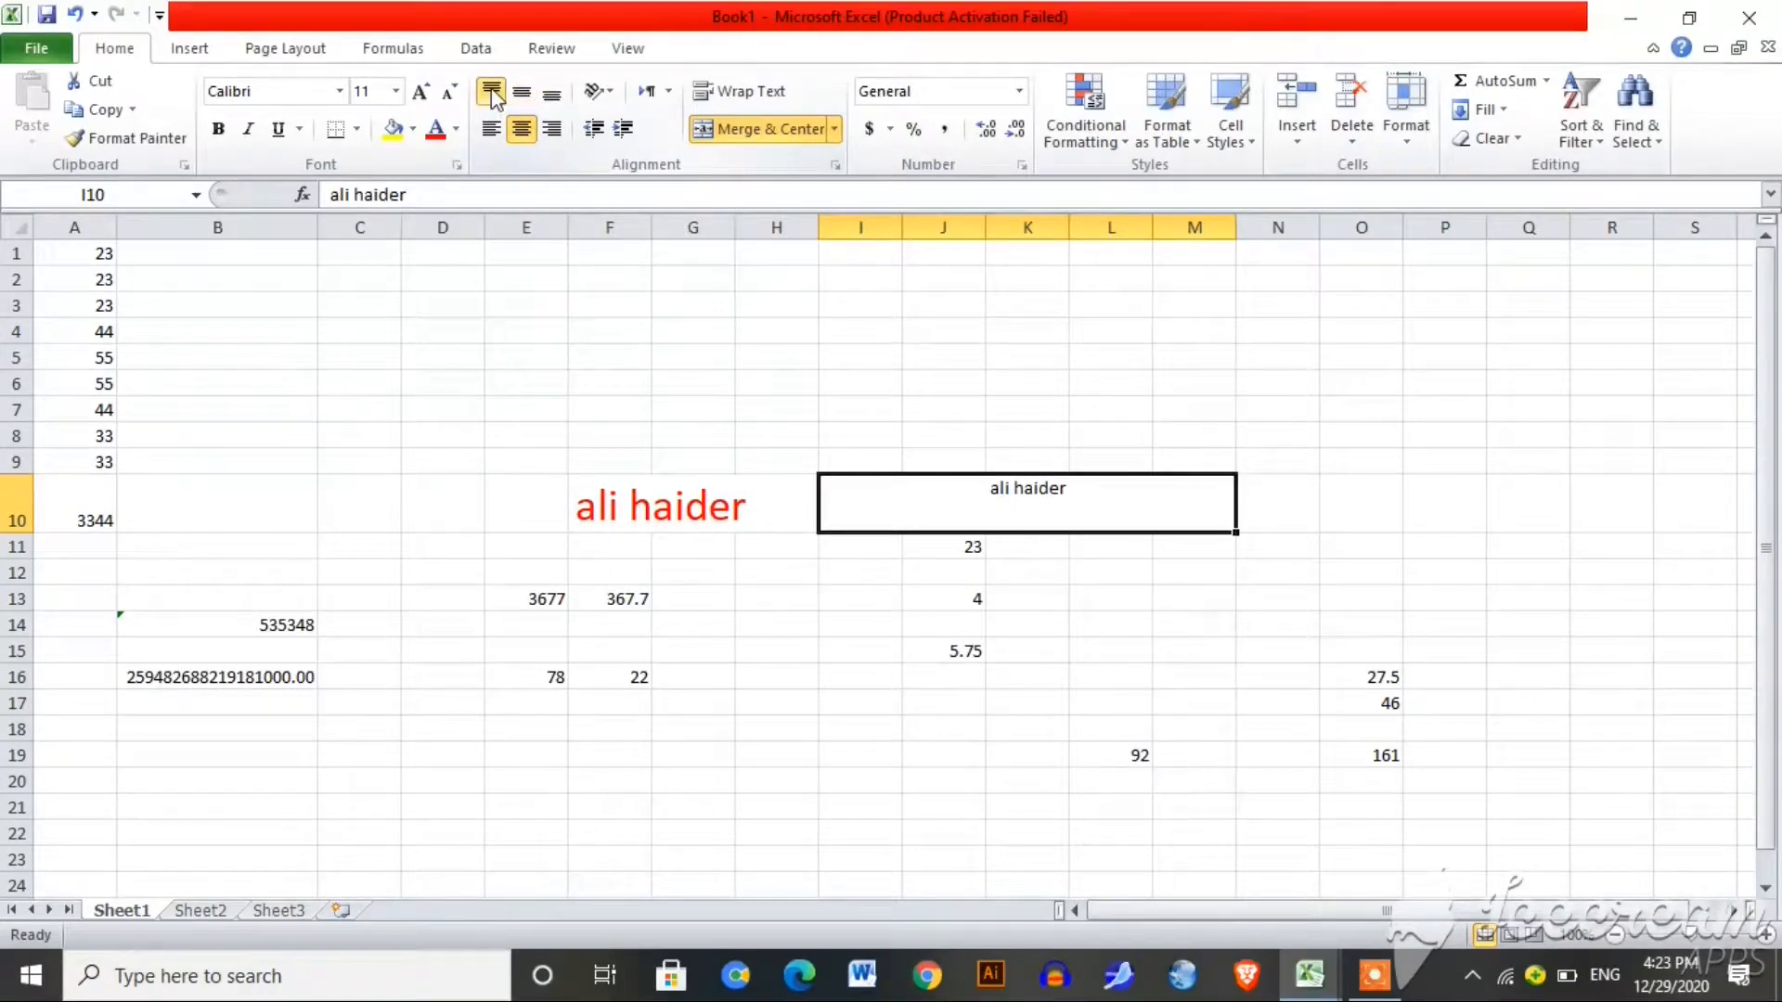
click(551, 96)
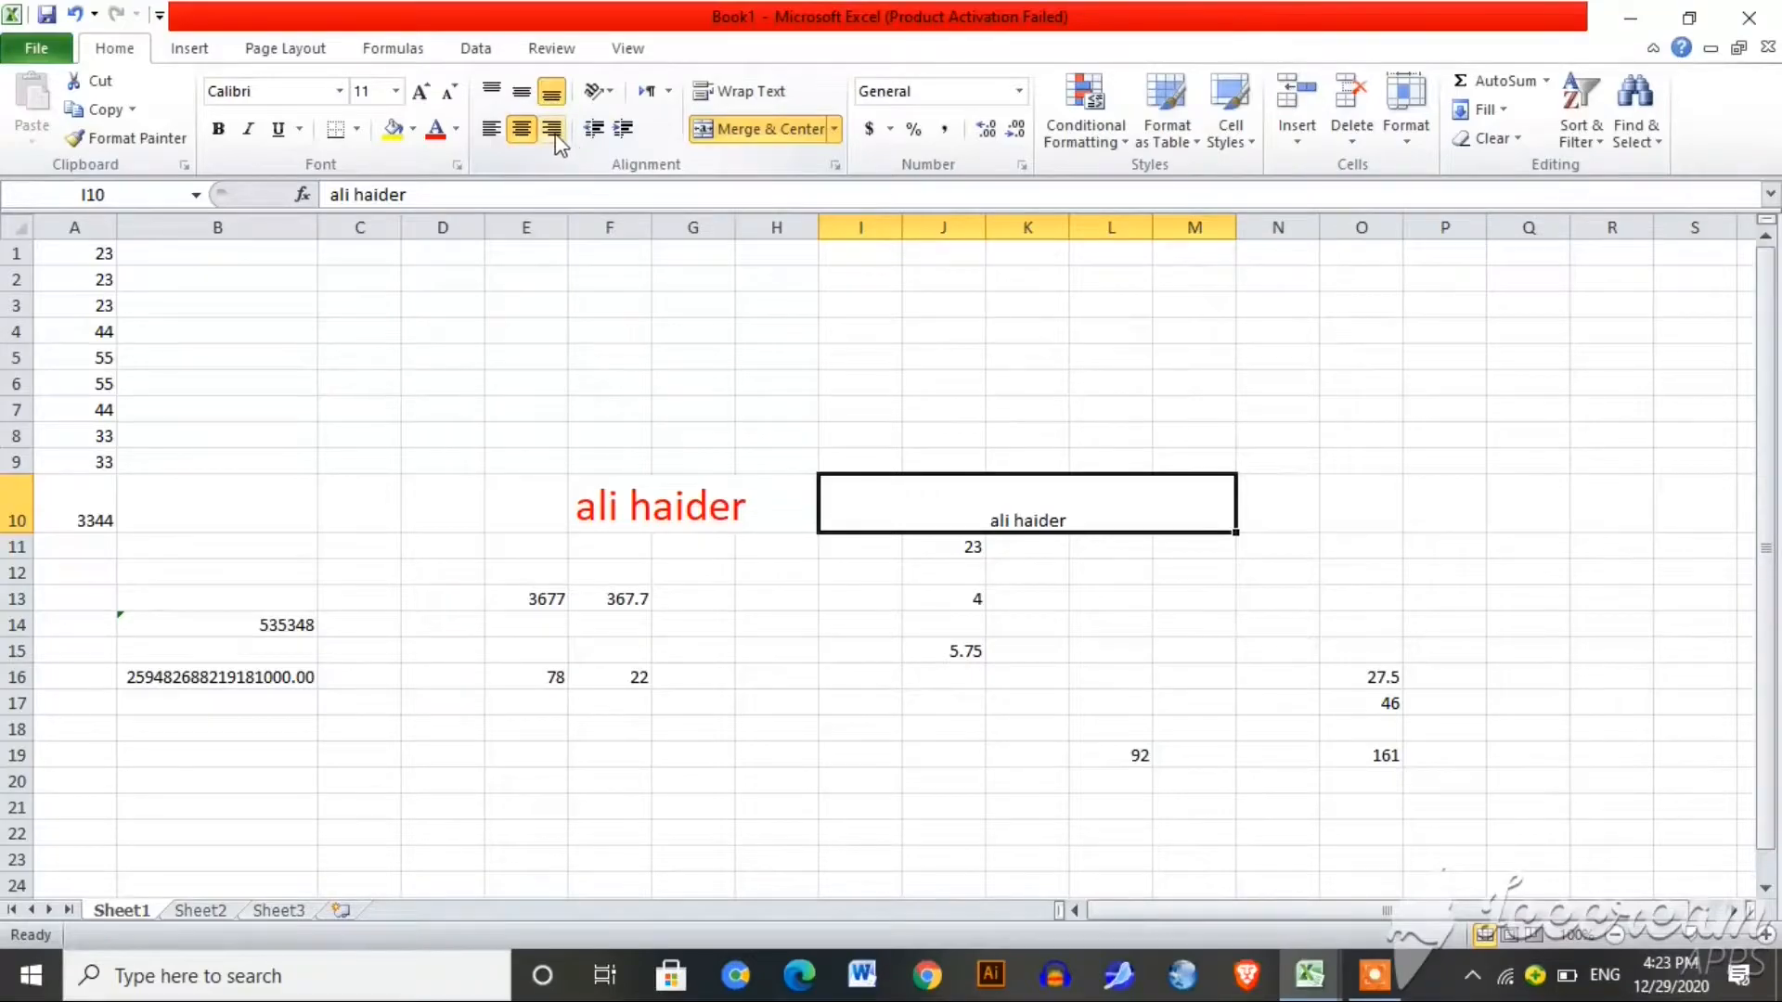
click(554, 130)
click(494, 130)
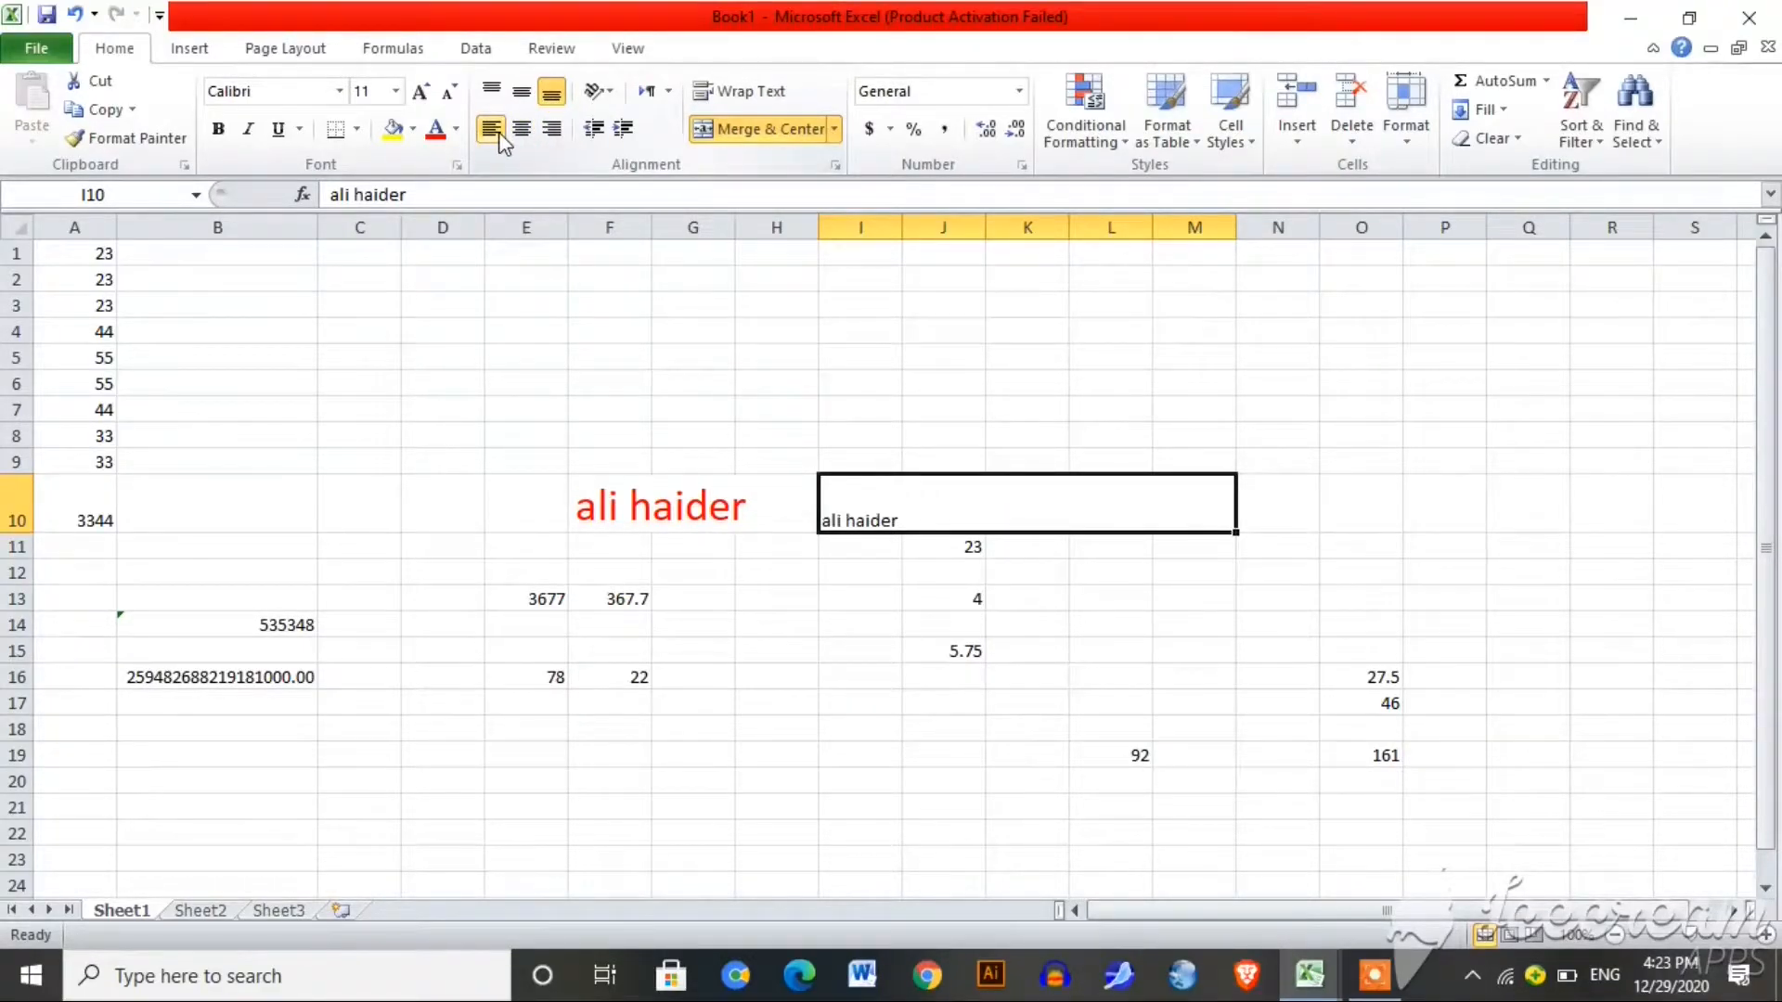
click(522, 130)
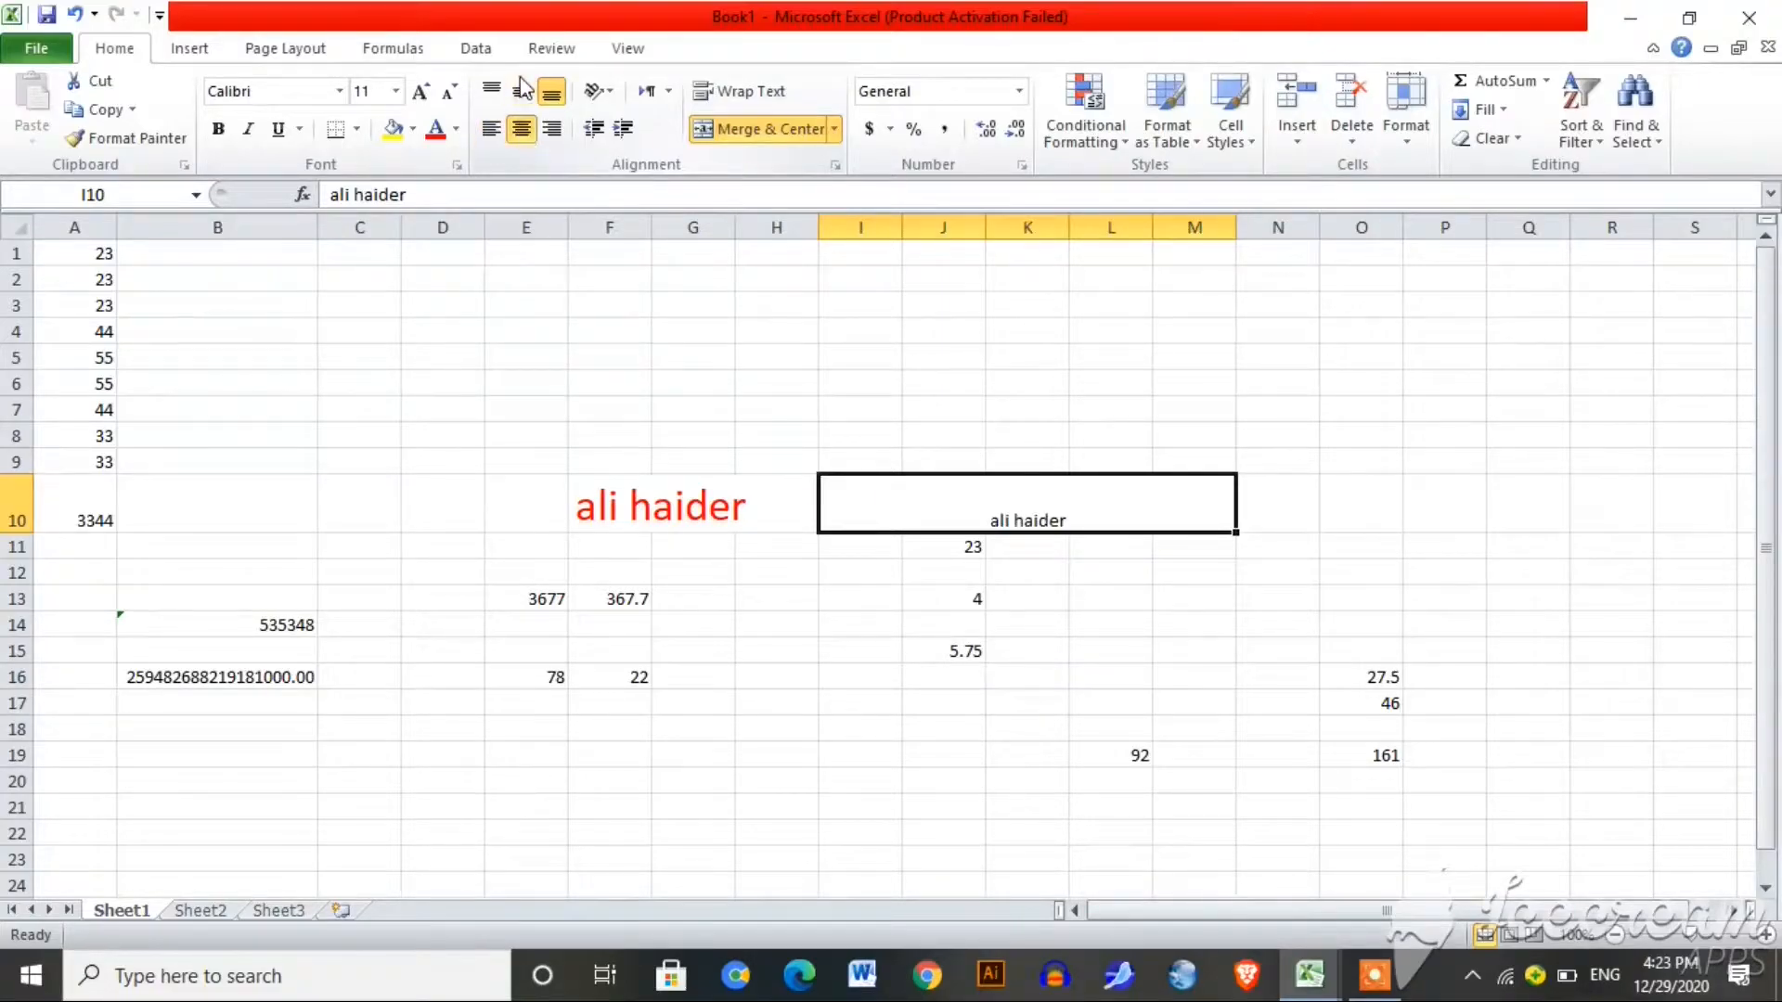
click(524, 92)
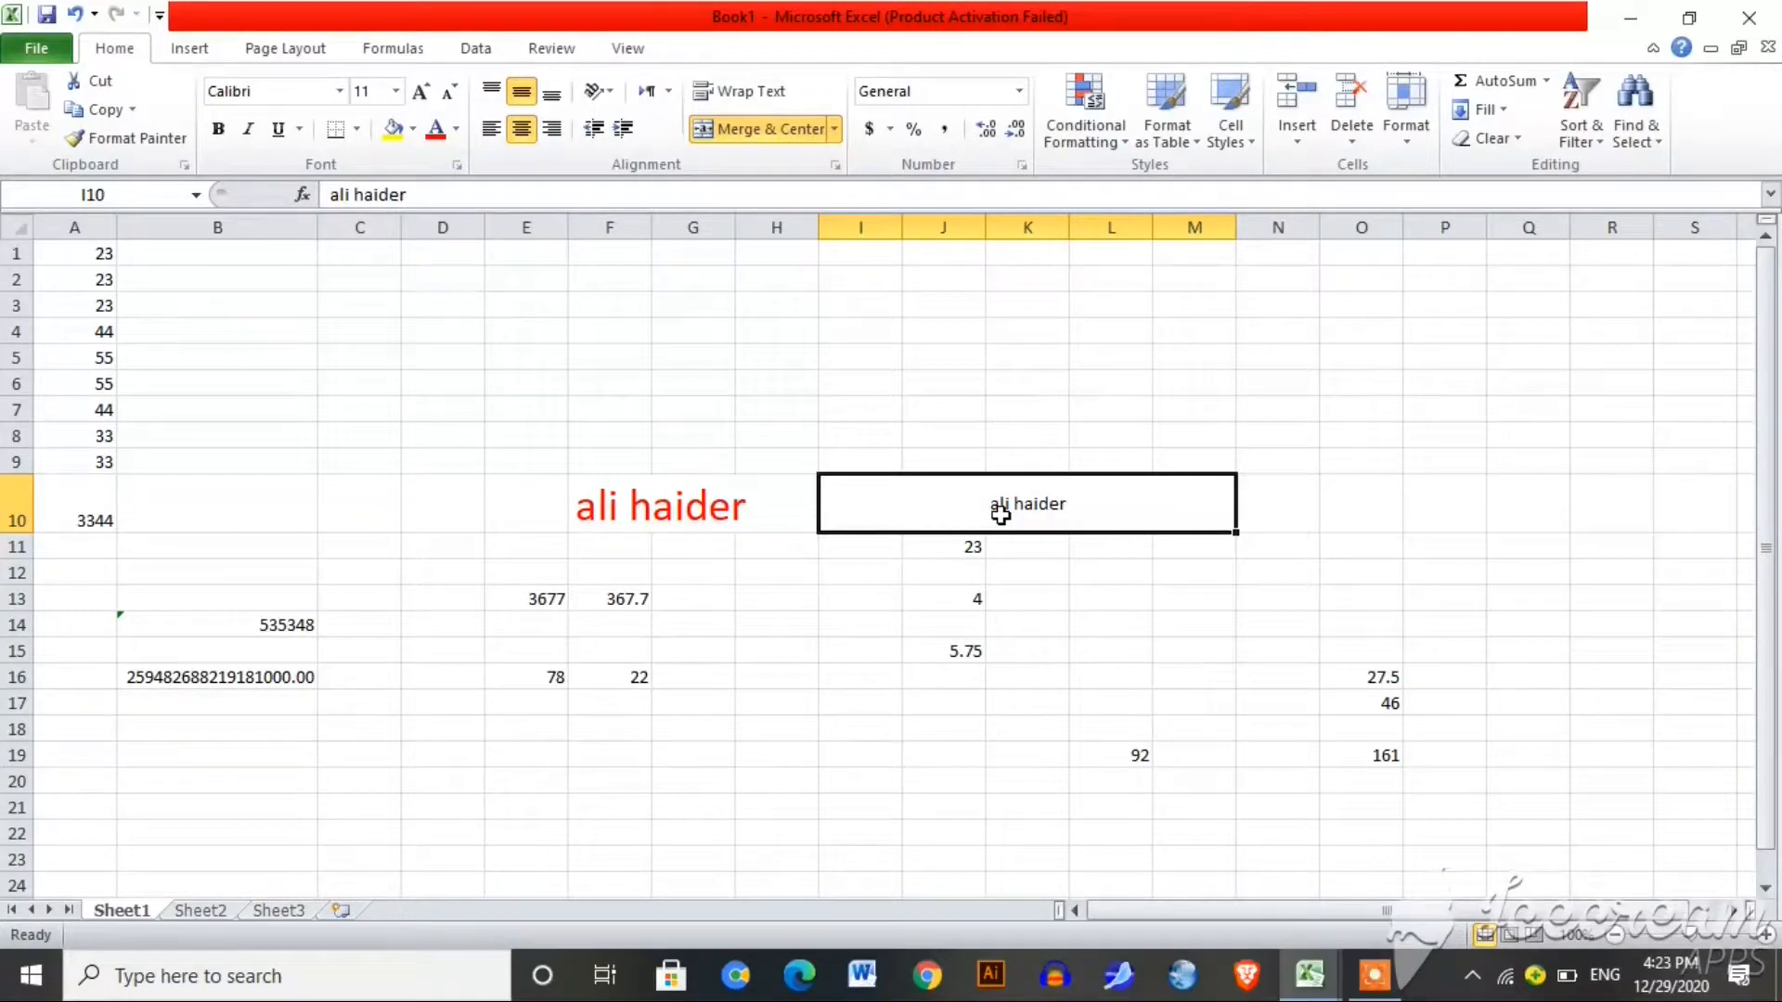
key(Left)
key(Left)
key(Left)
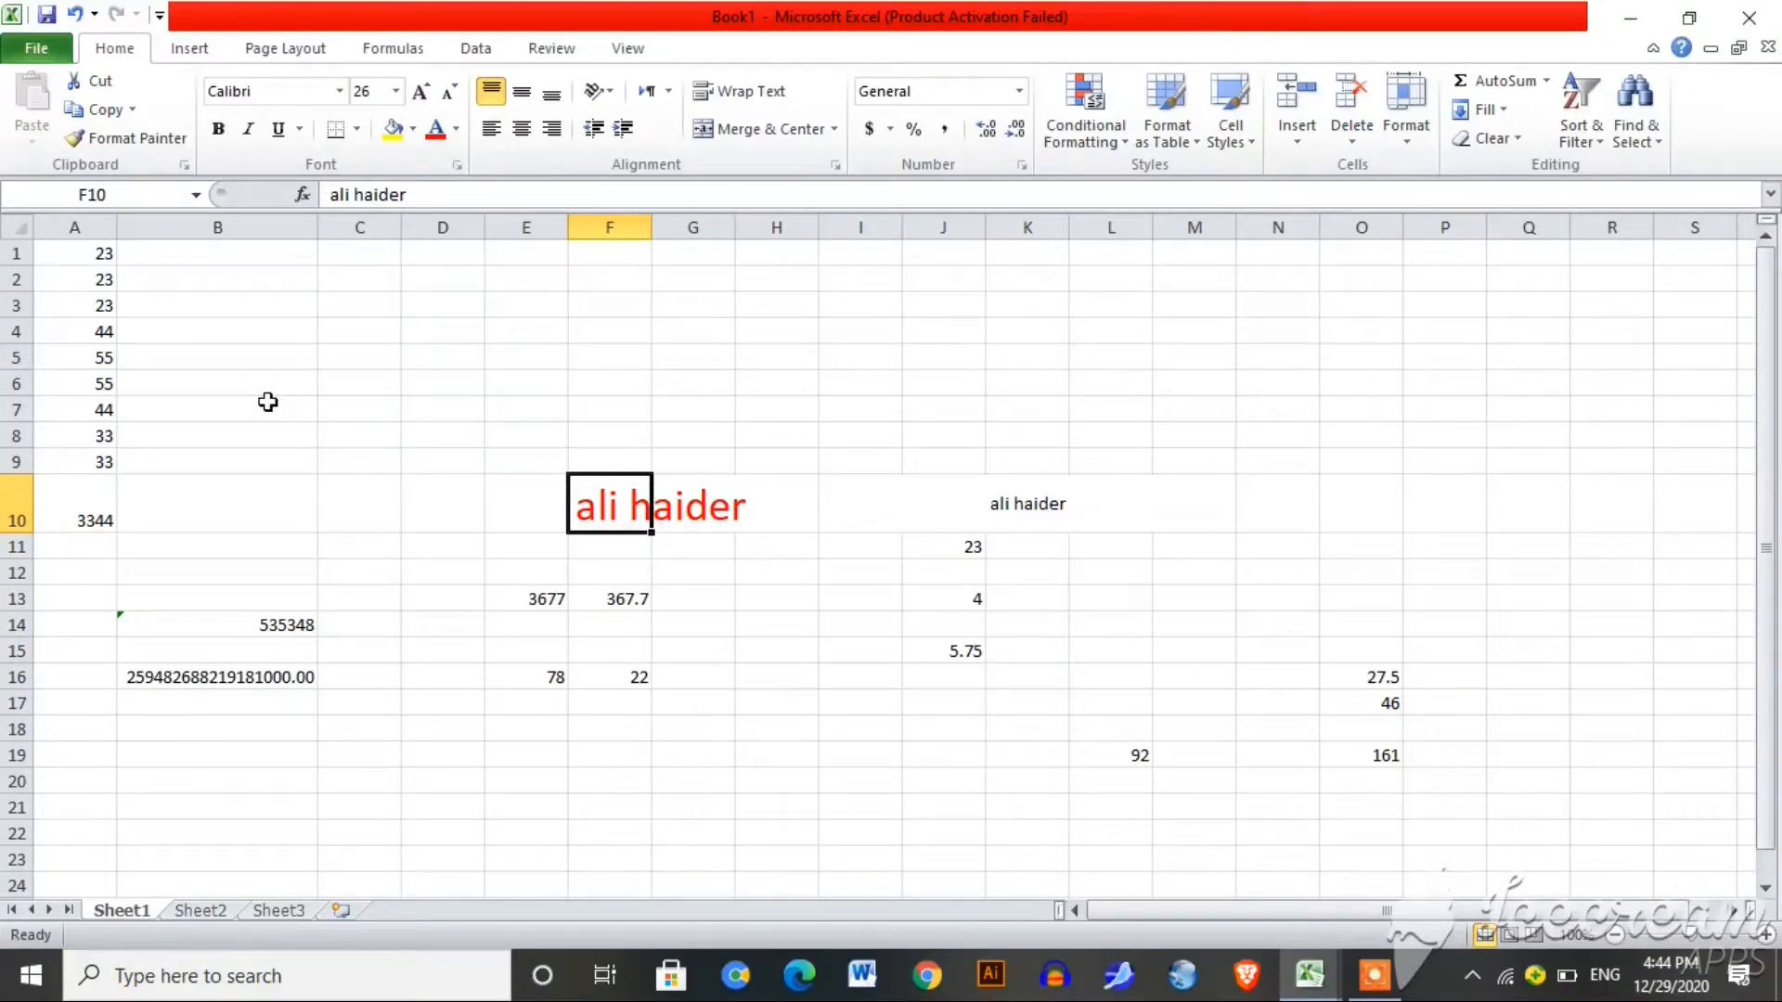
Step: Enter =MAX(A1:A9) in C8 and =MIN(A1:A9) in C9
click(344, 435)
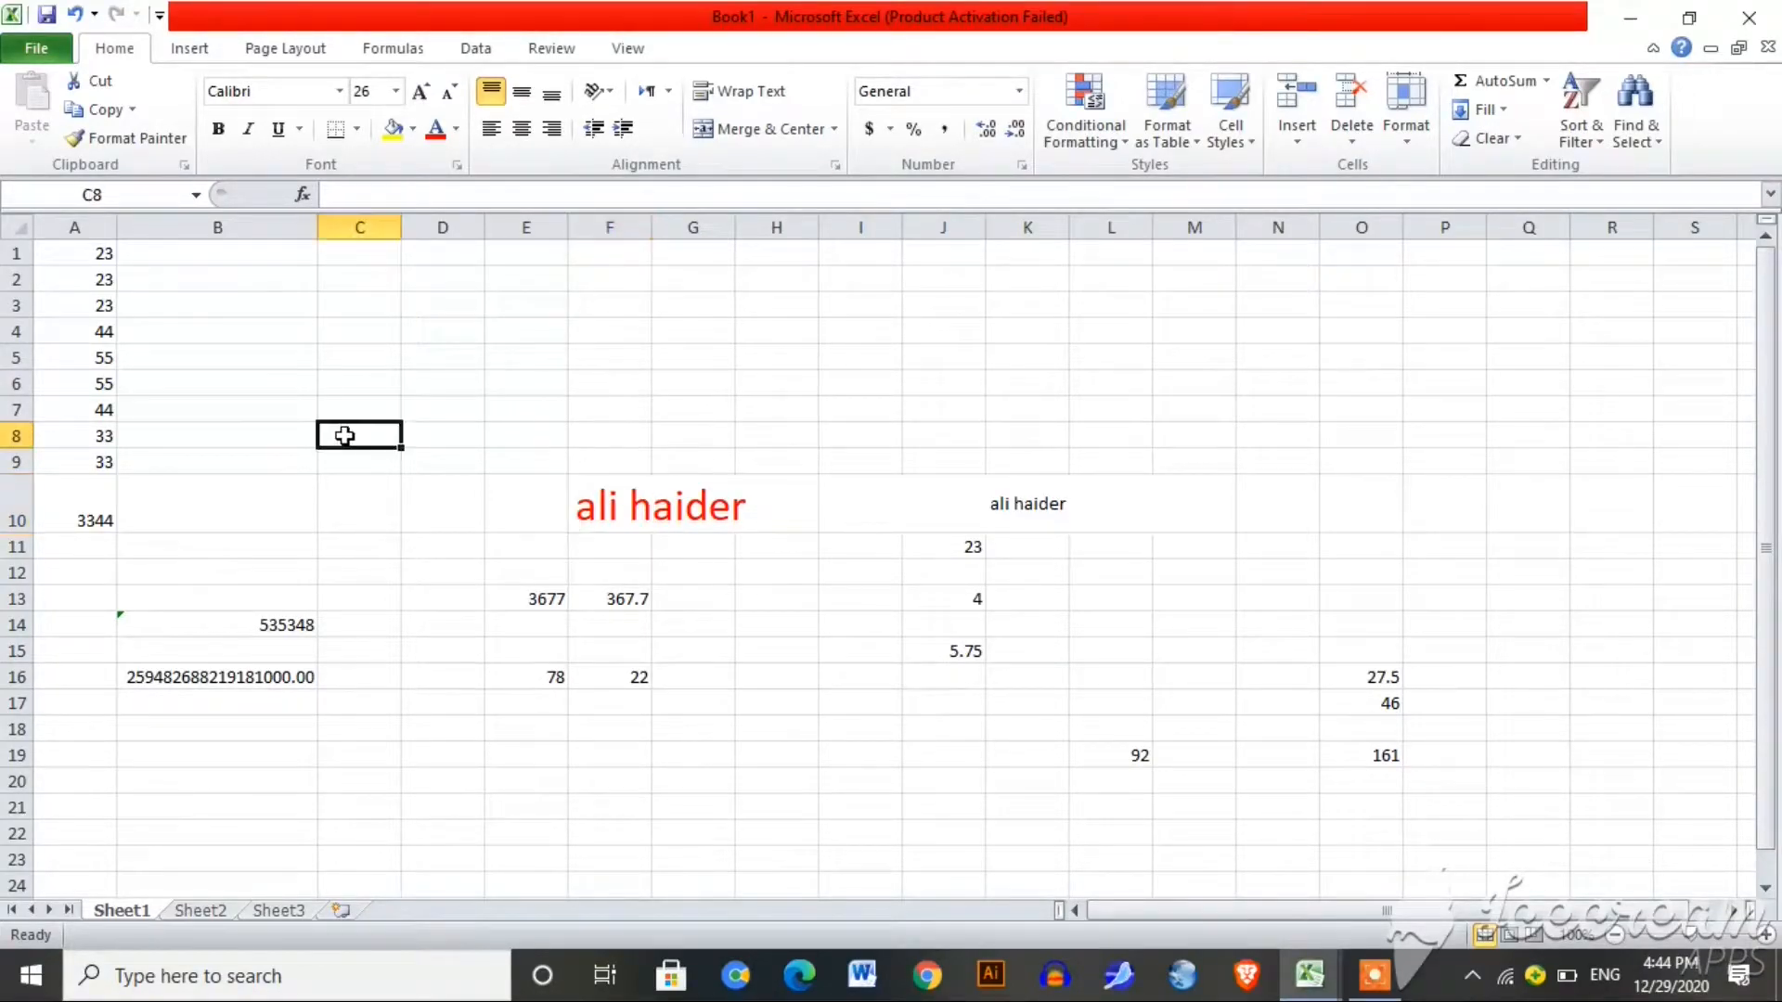
text(=)
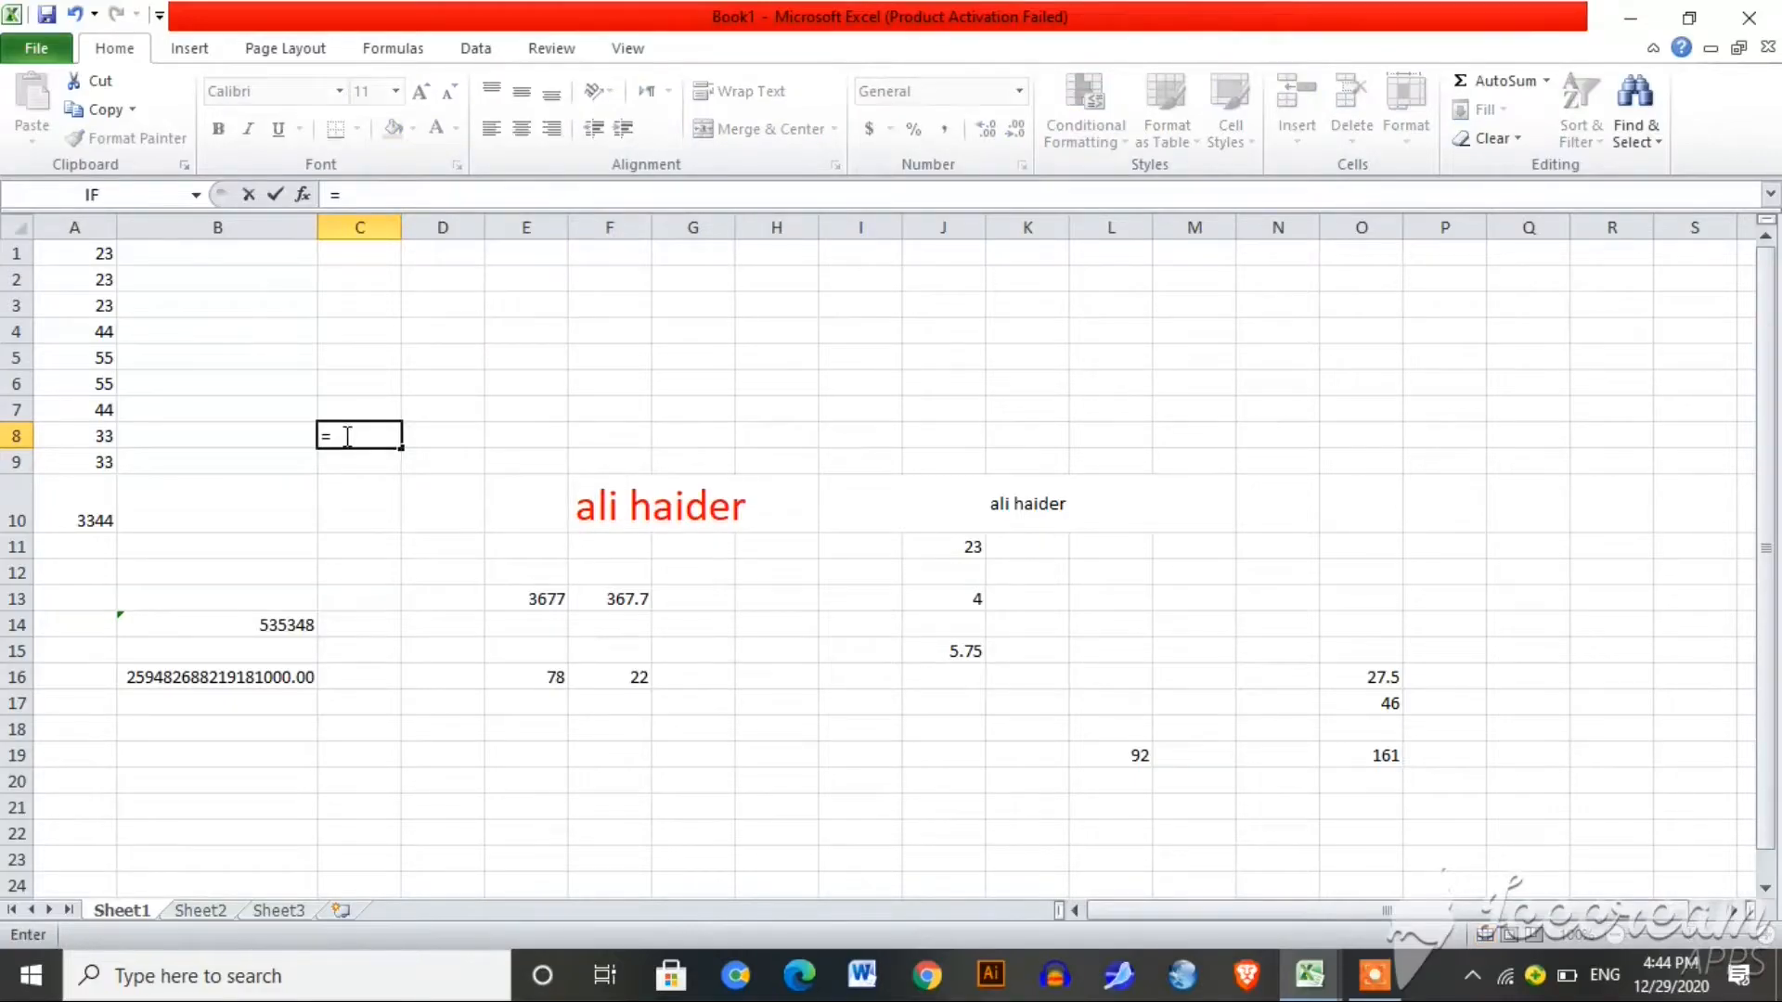
text(max)
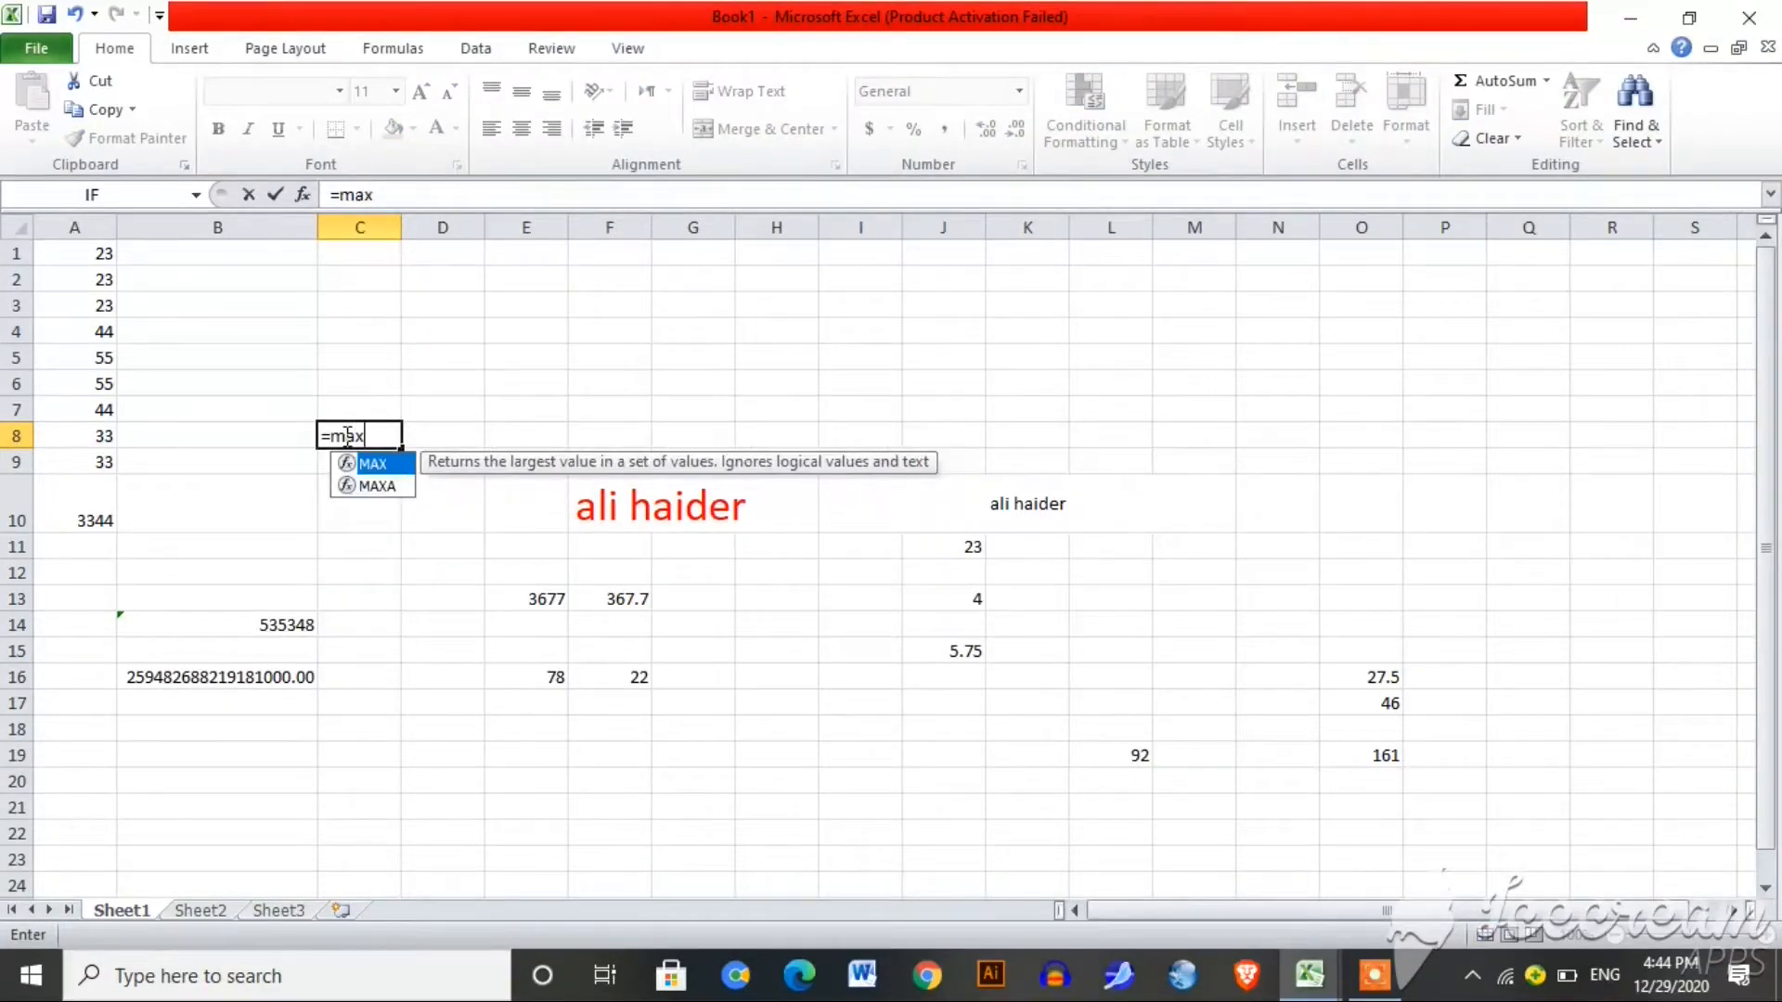
text(()
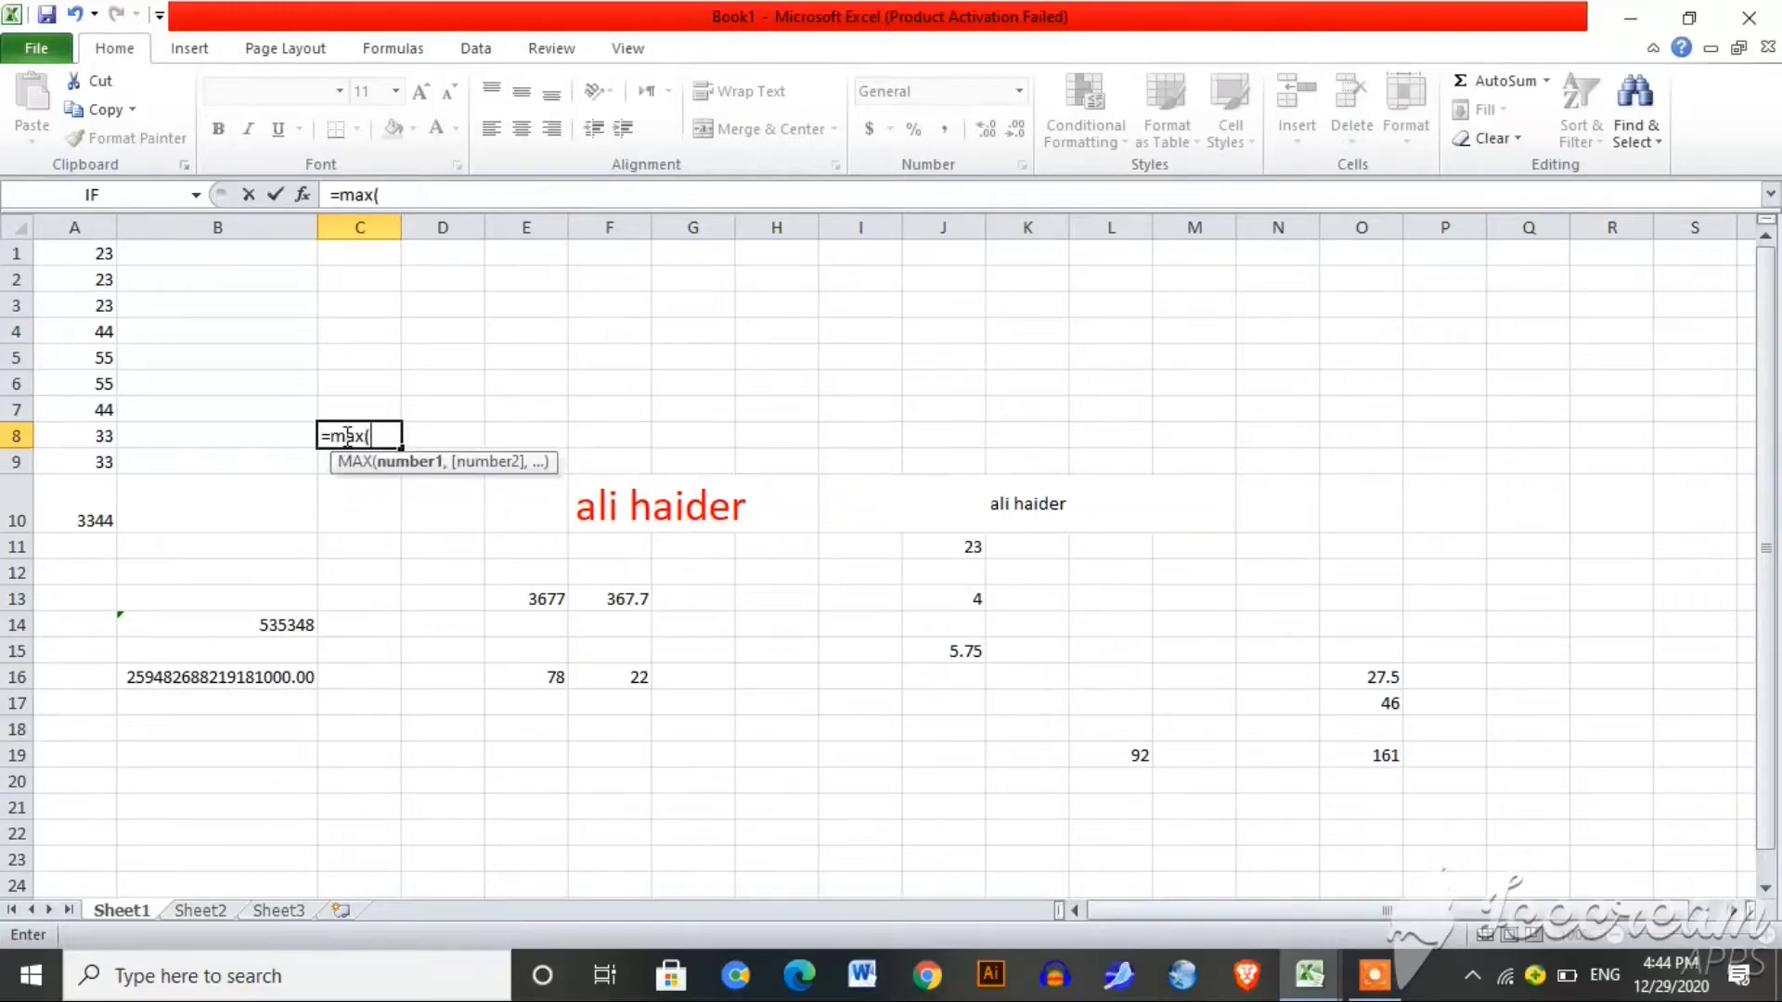
drag(96, 254, 97, 449)
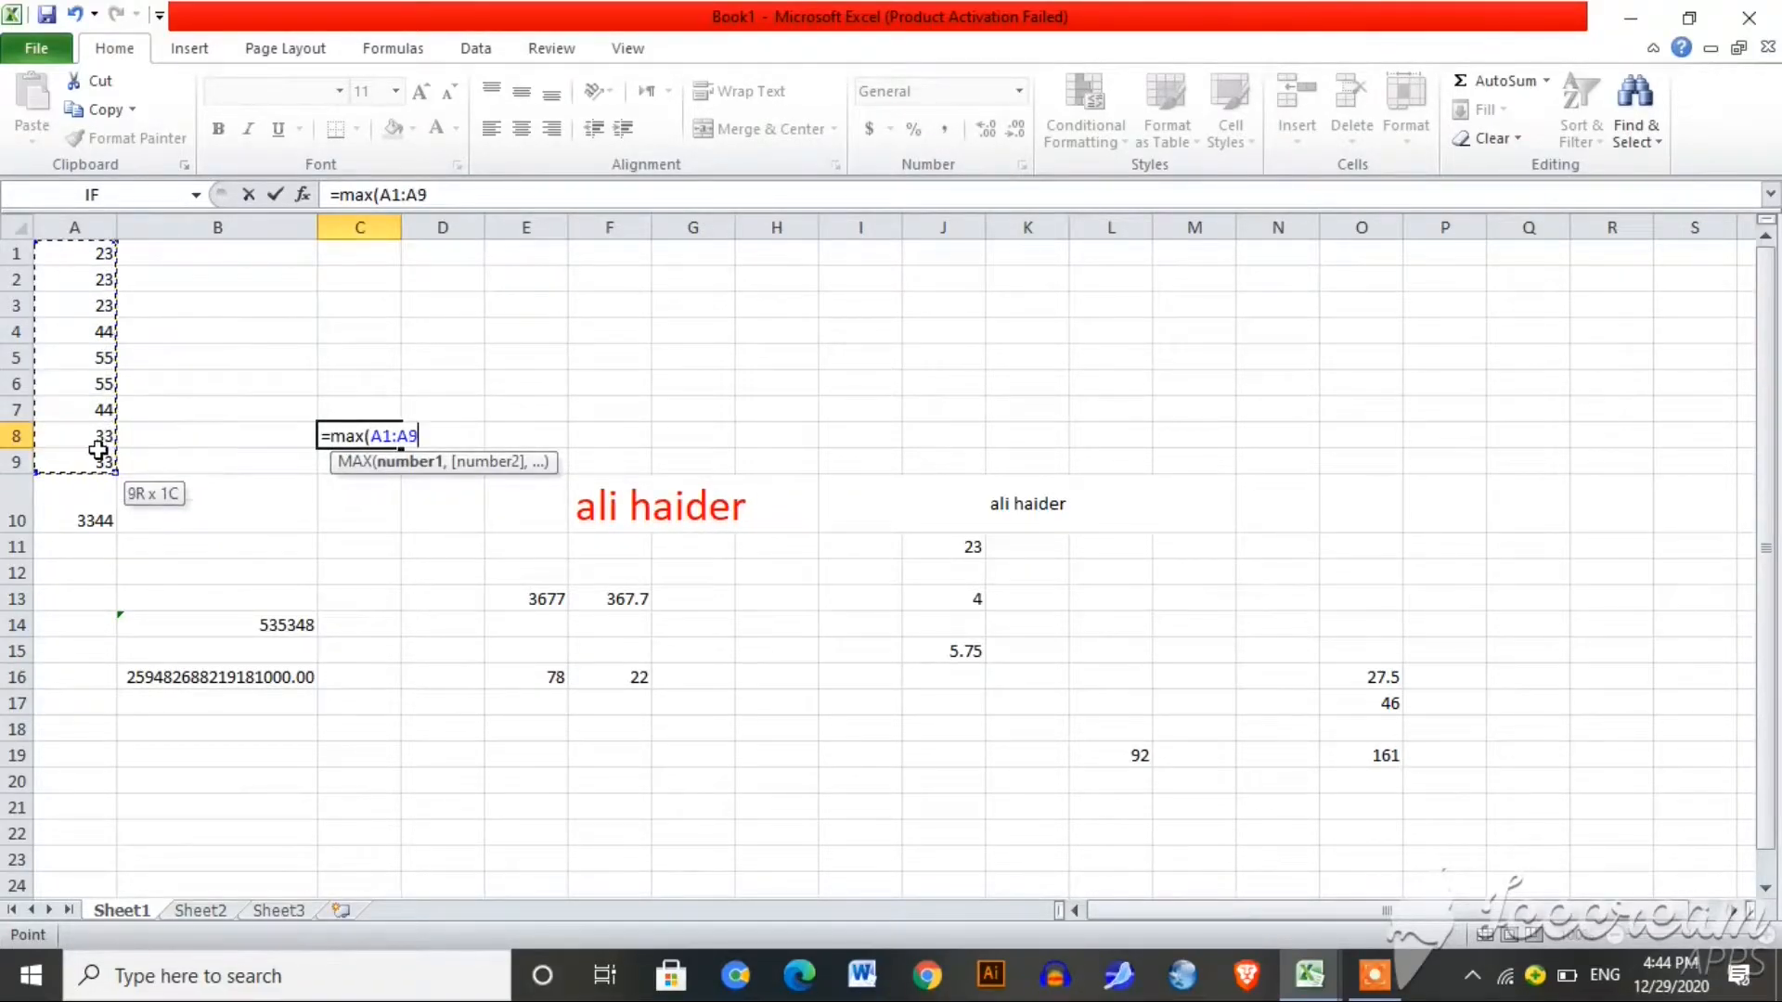
key(Return)
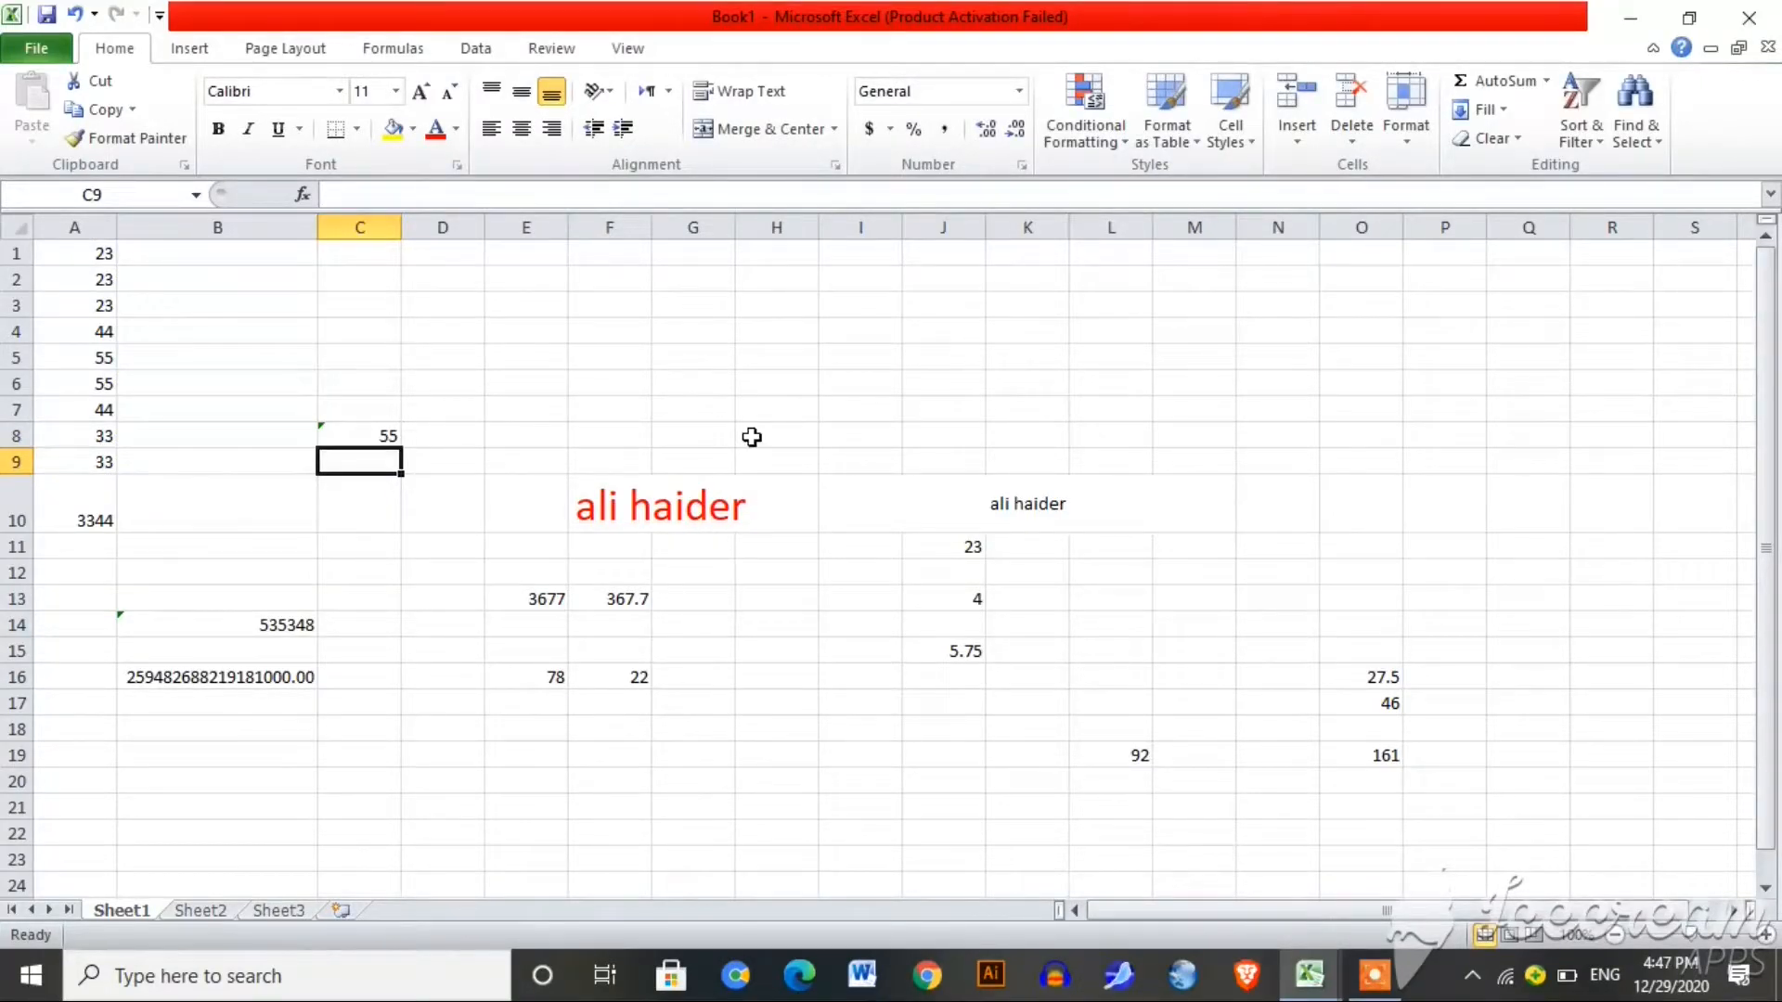
text(=)
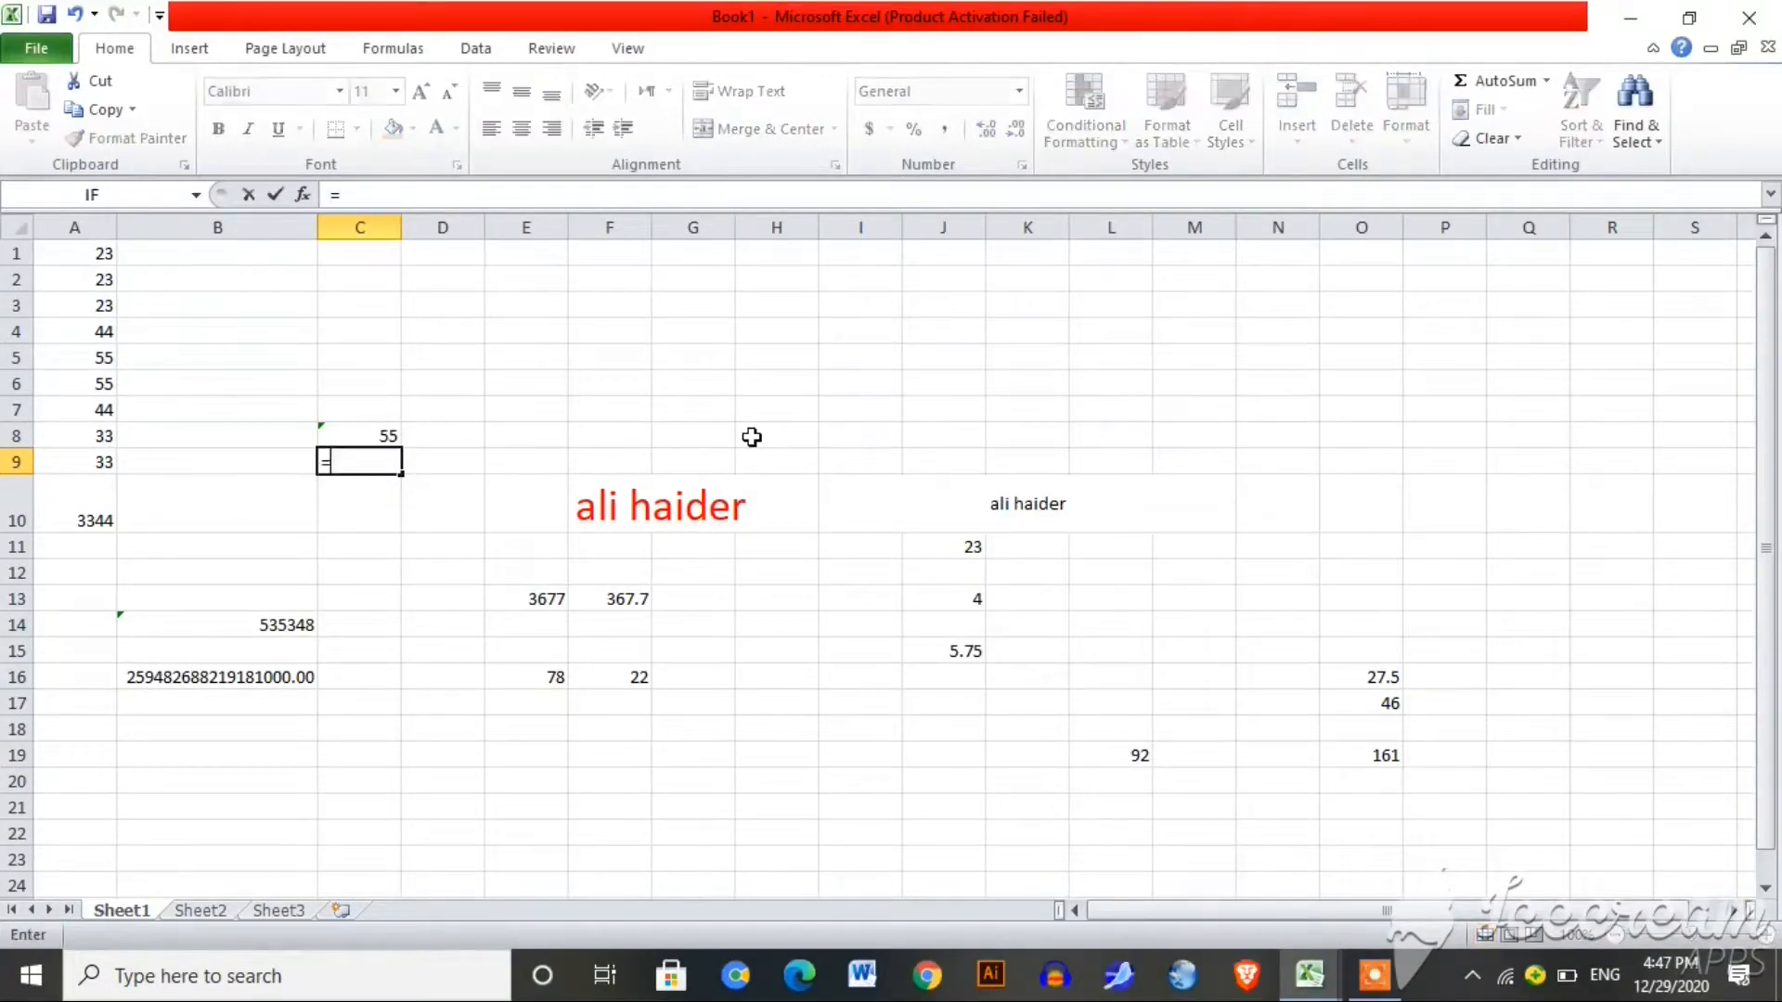
text(min)
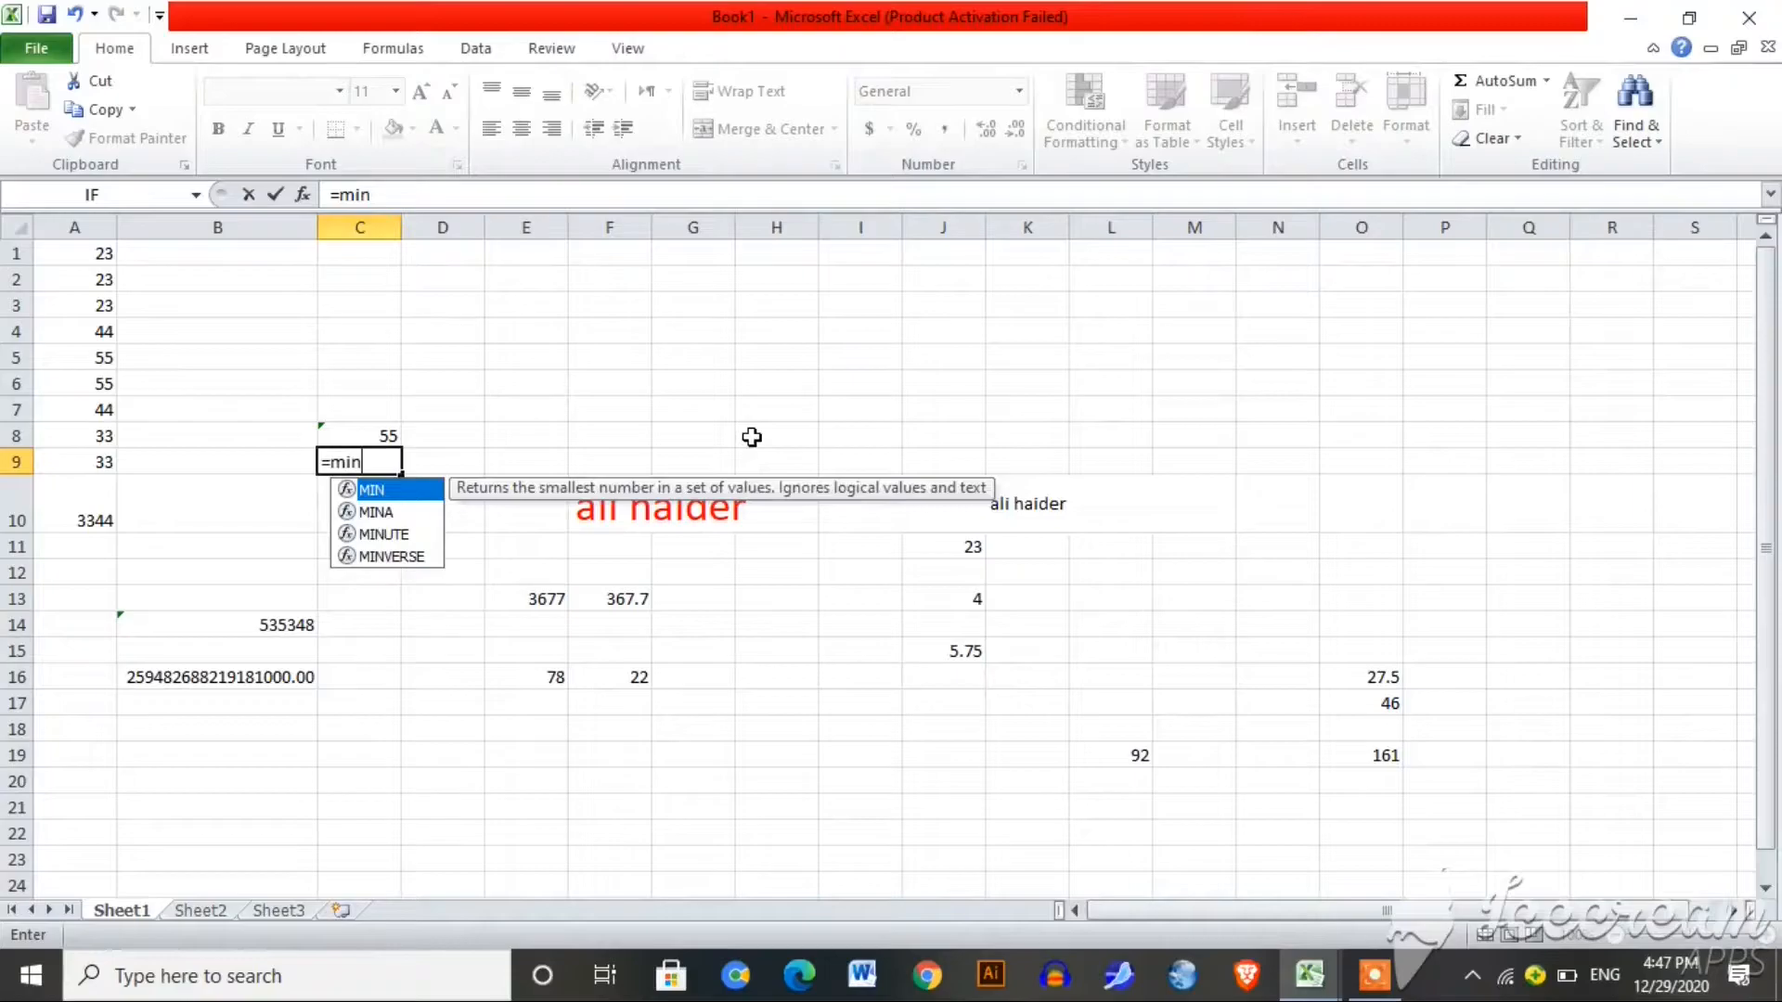
text(()
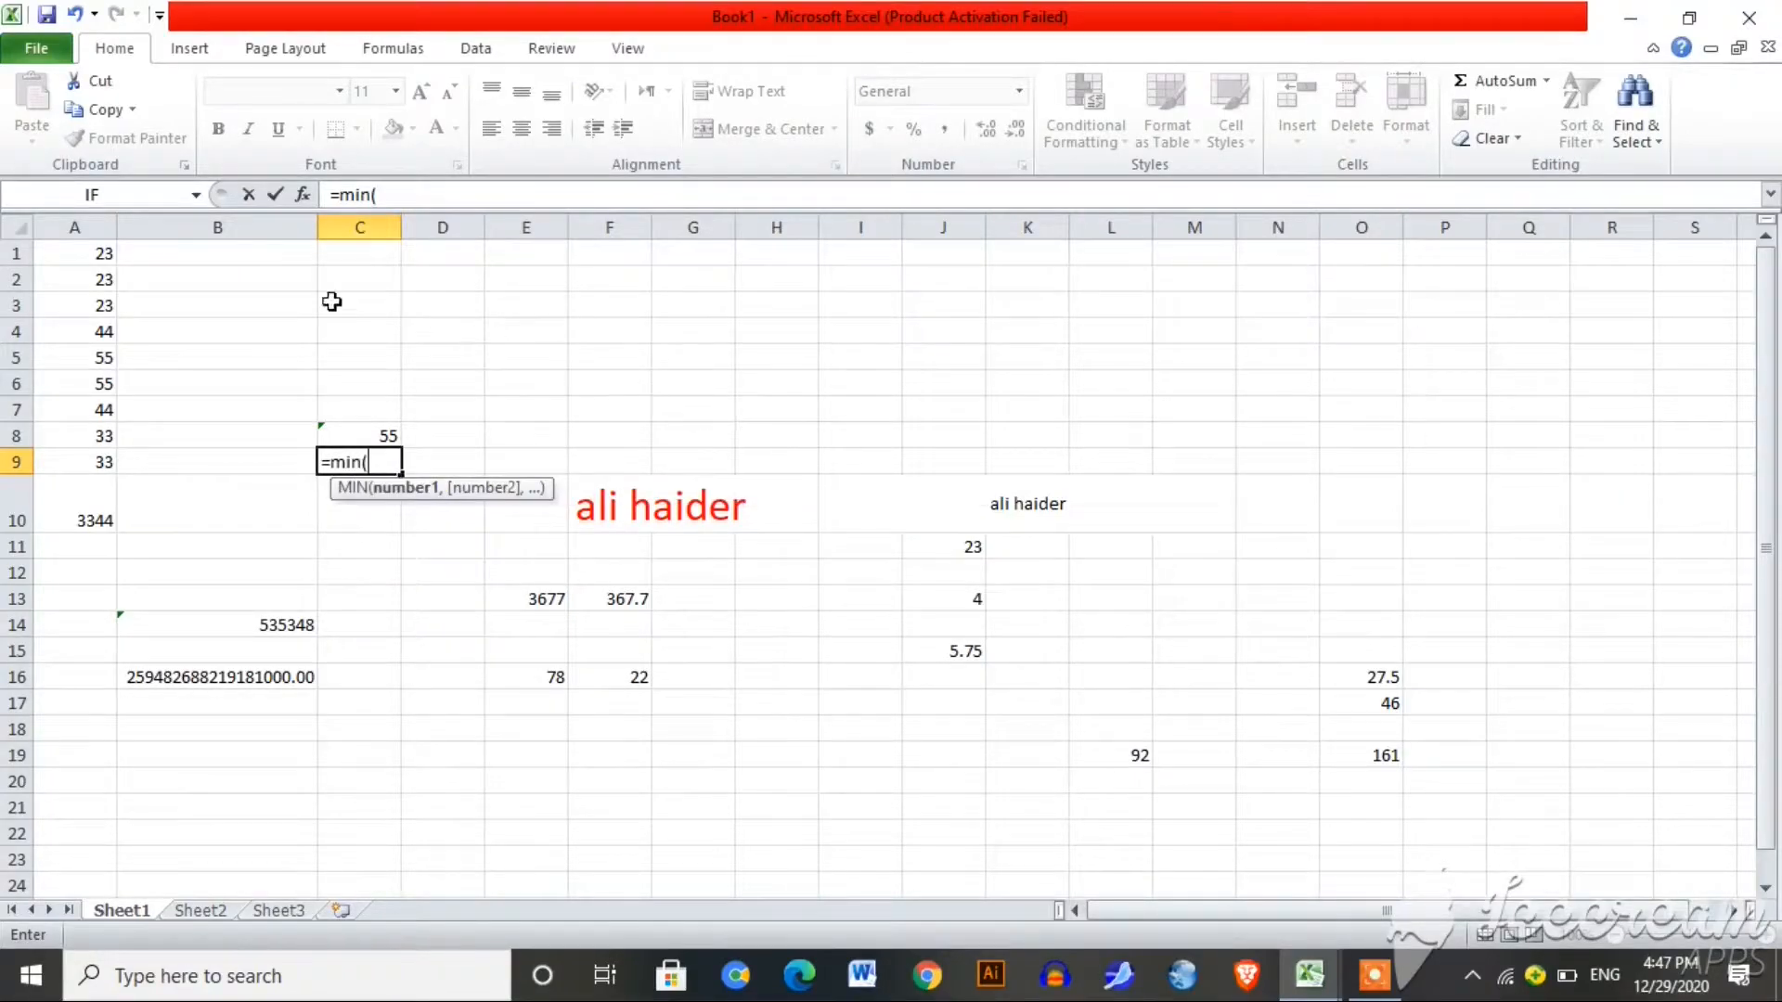
drag(95, 255, 94, 450)
text())
key(Return)
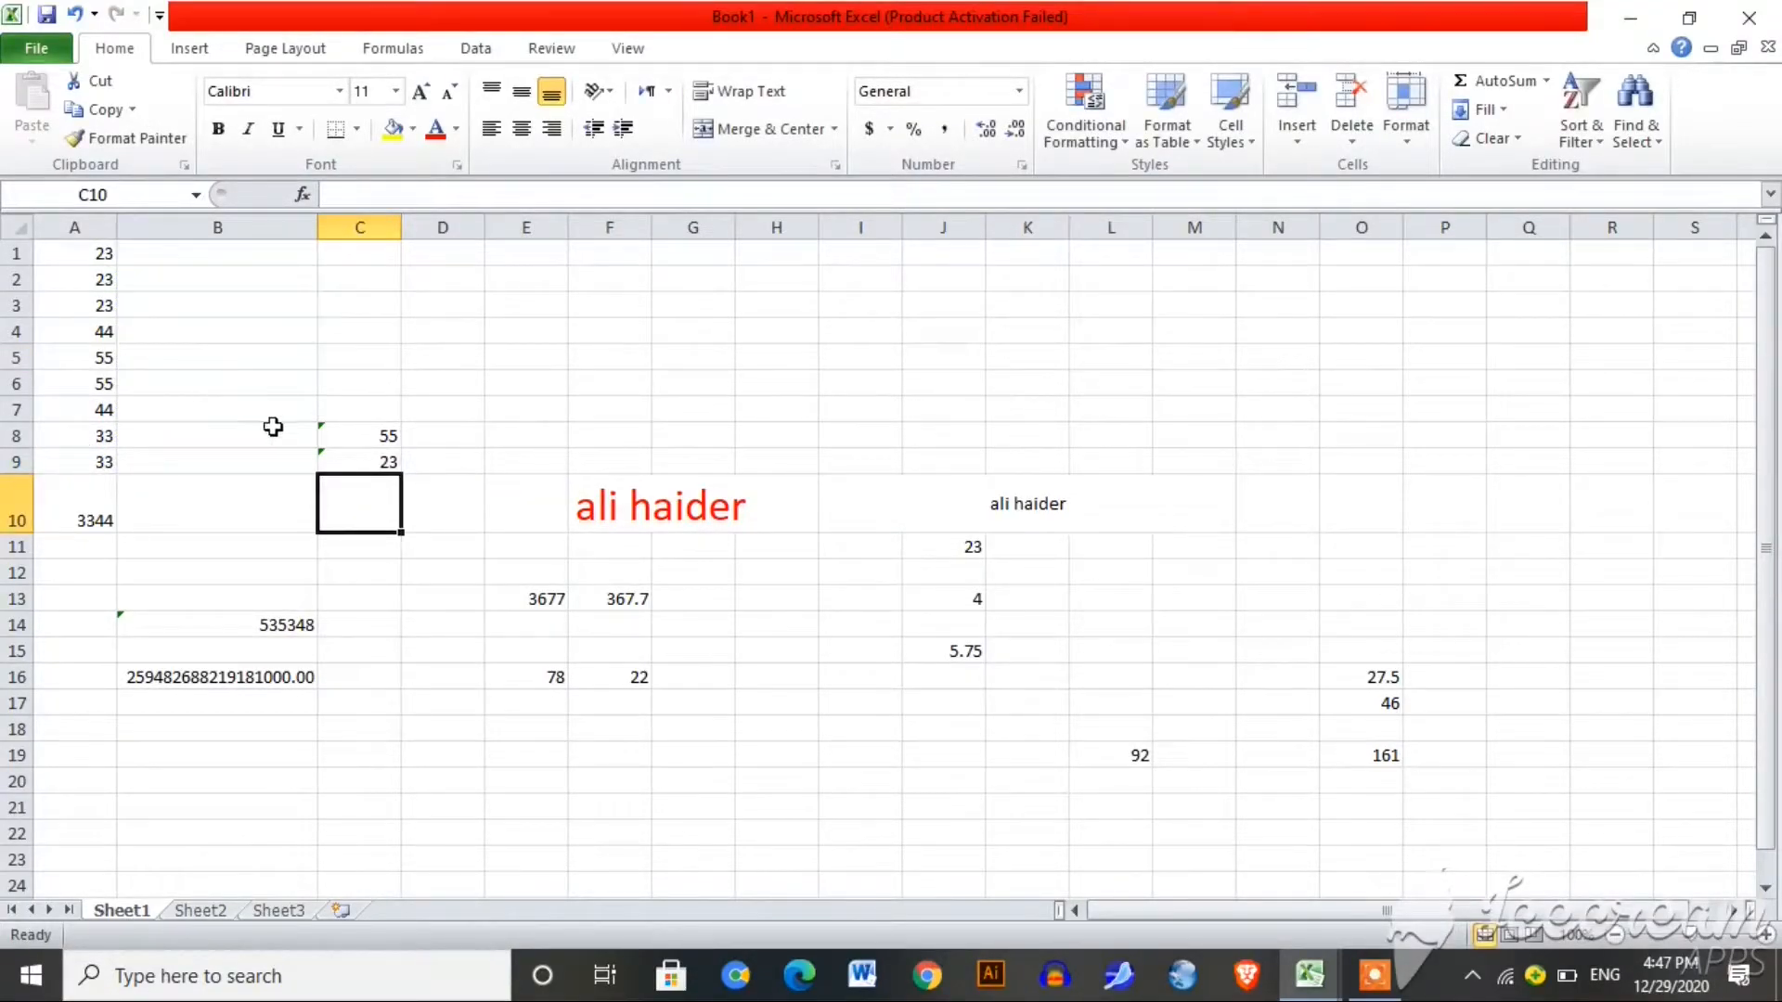
click(386, 462)
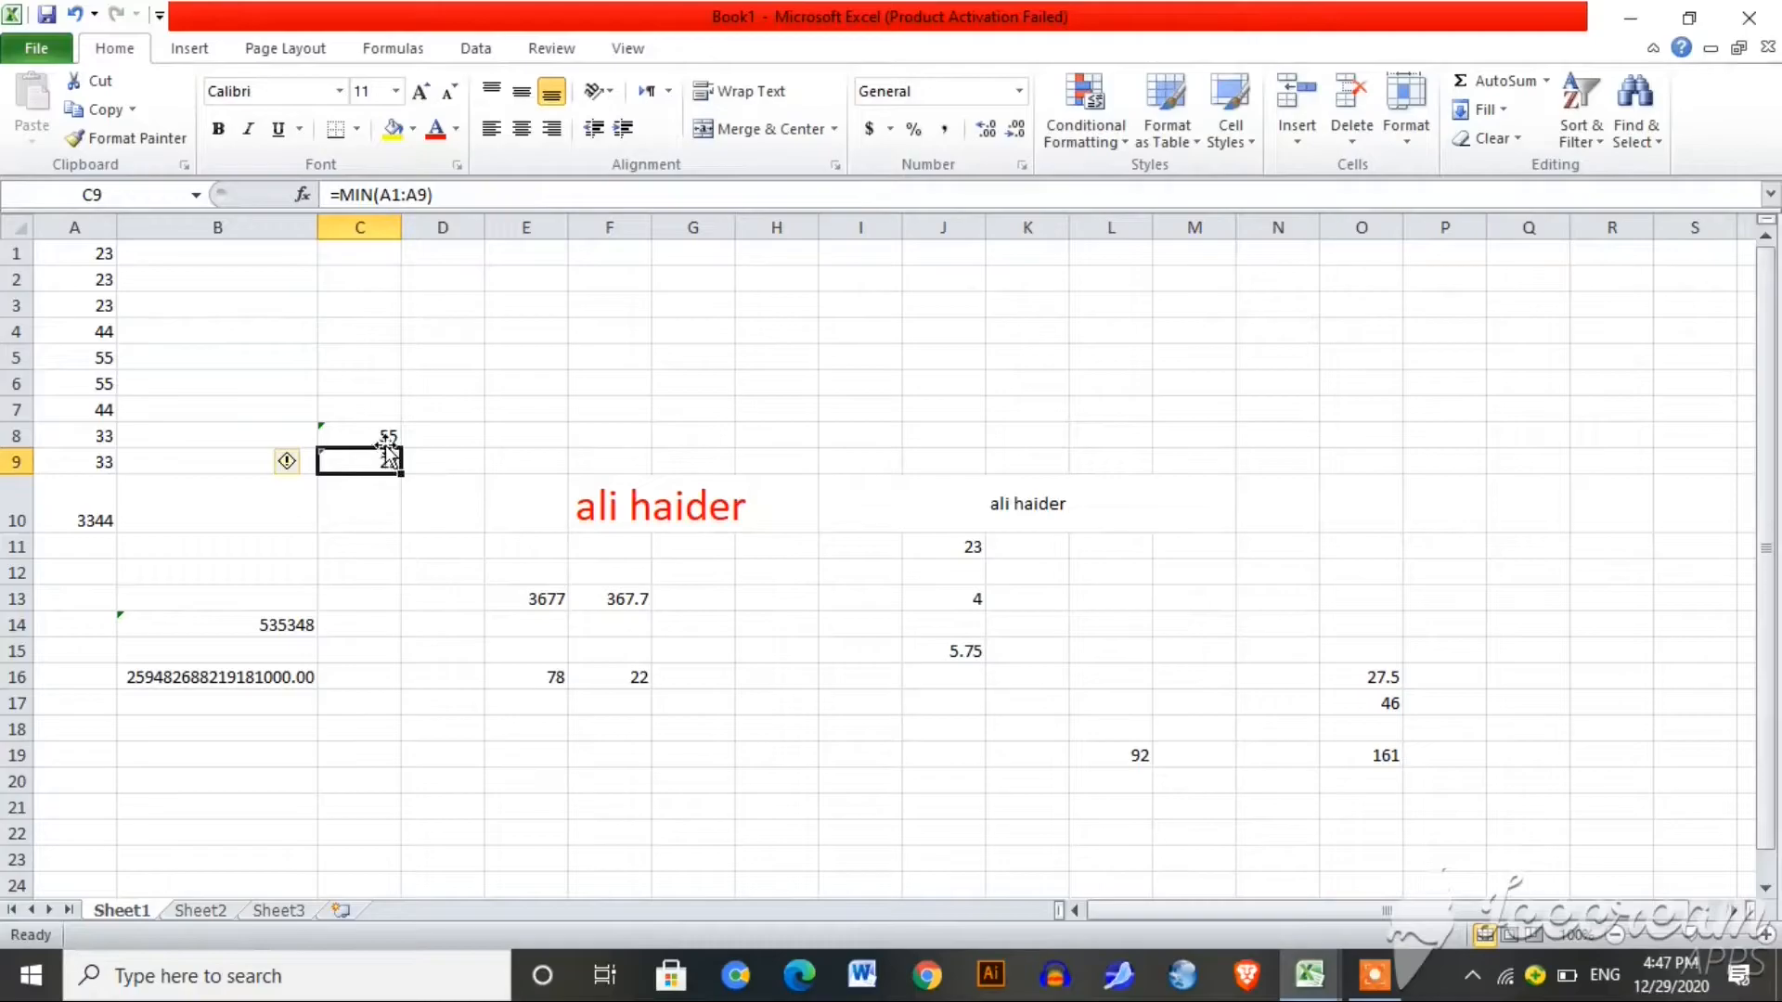
click(385, 439)
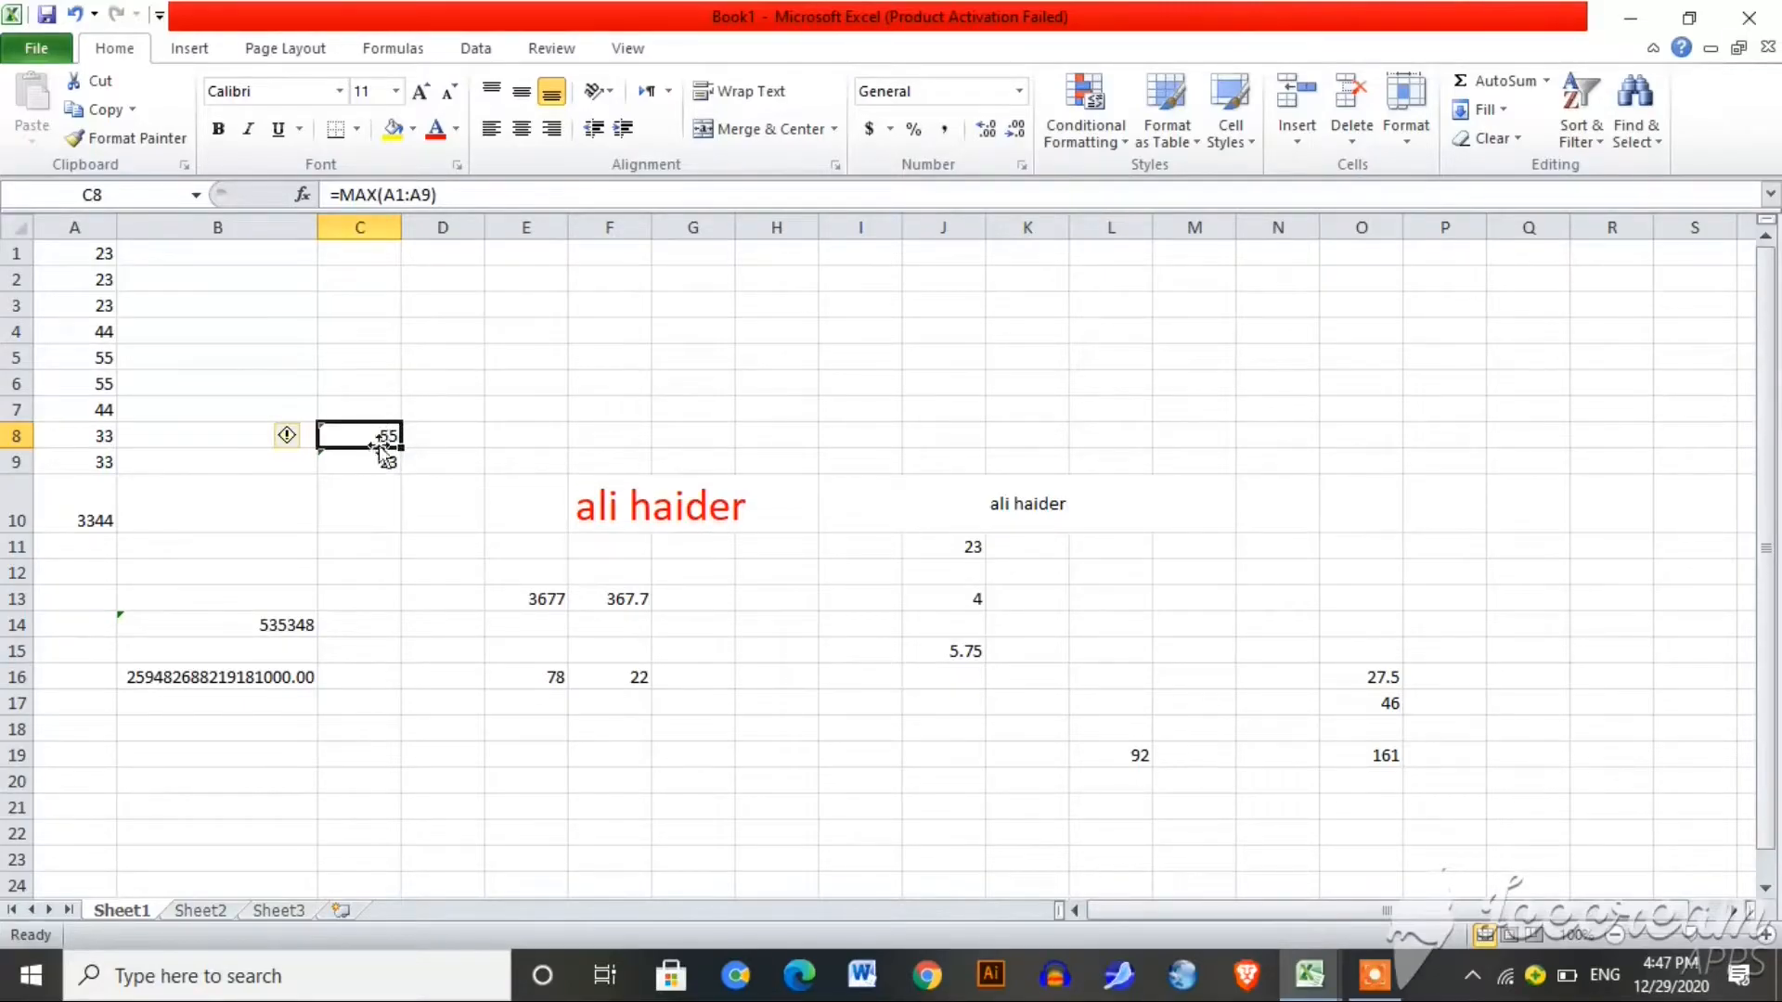
Step: Change A5 to 11 and A3 to 222
click(107, 354)
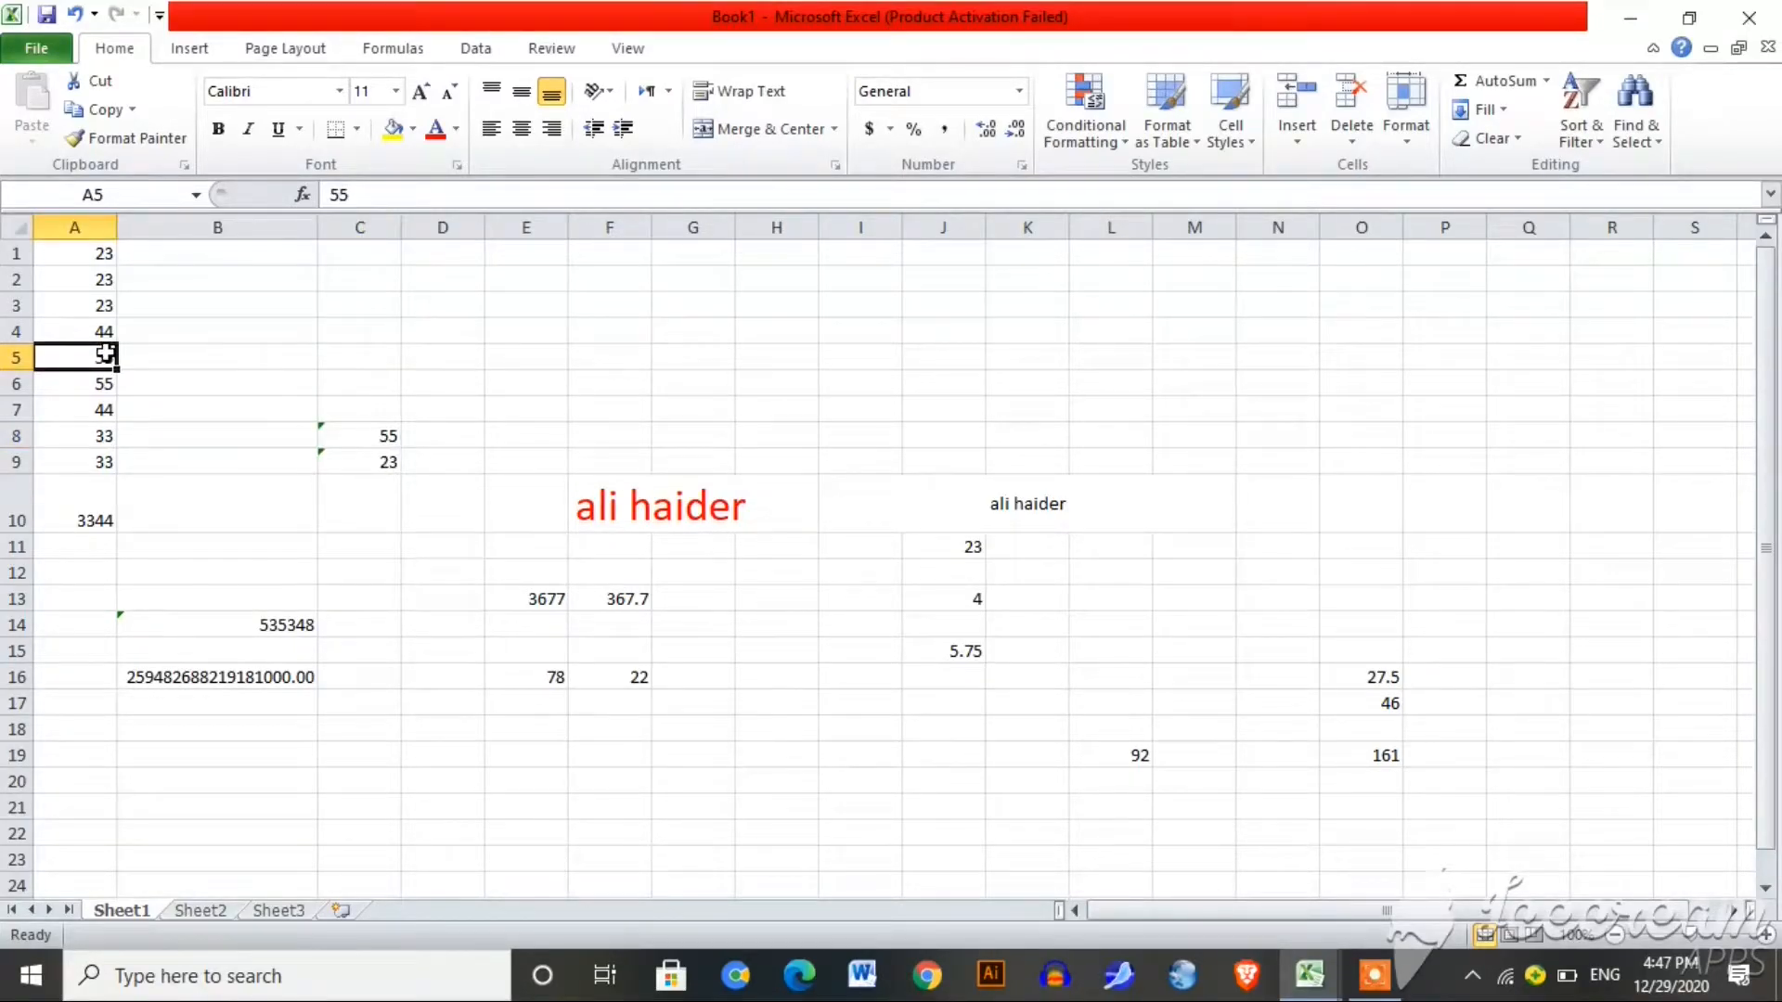
text(1)
key(Return)
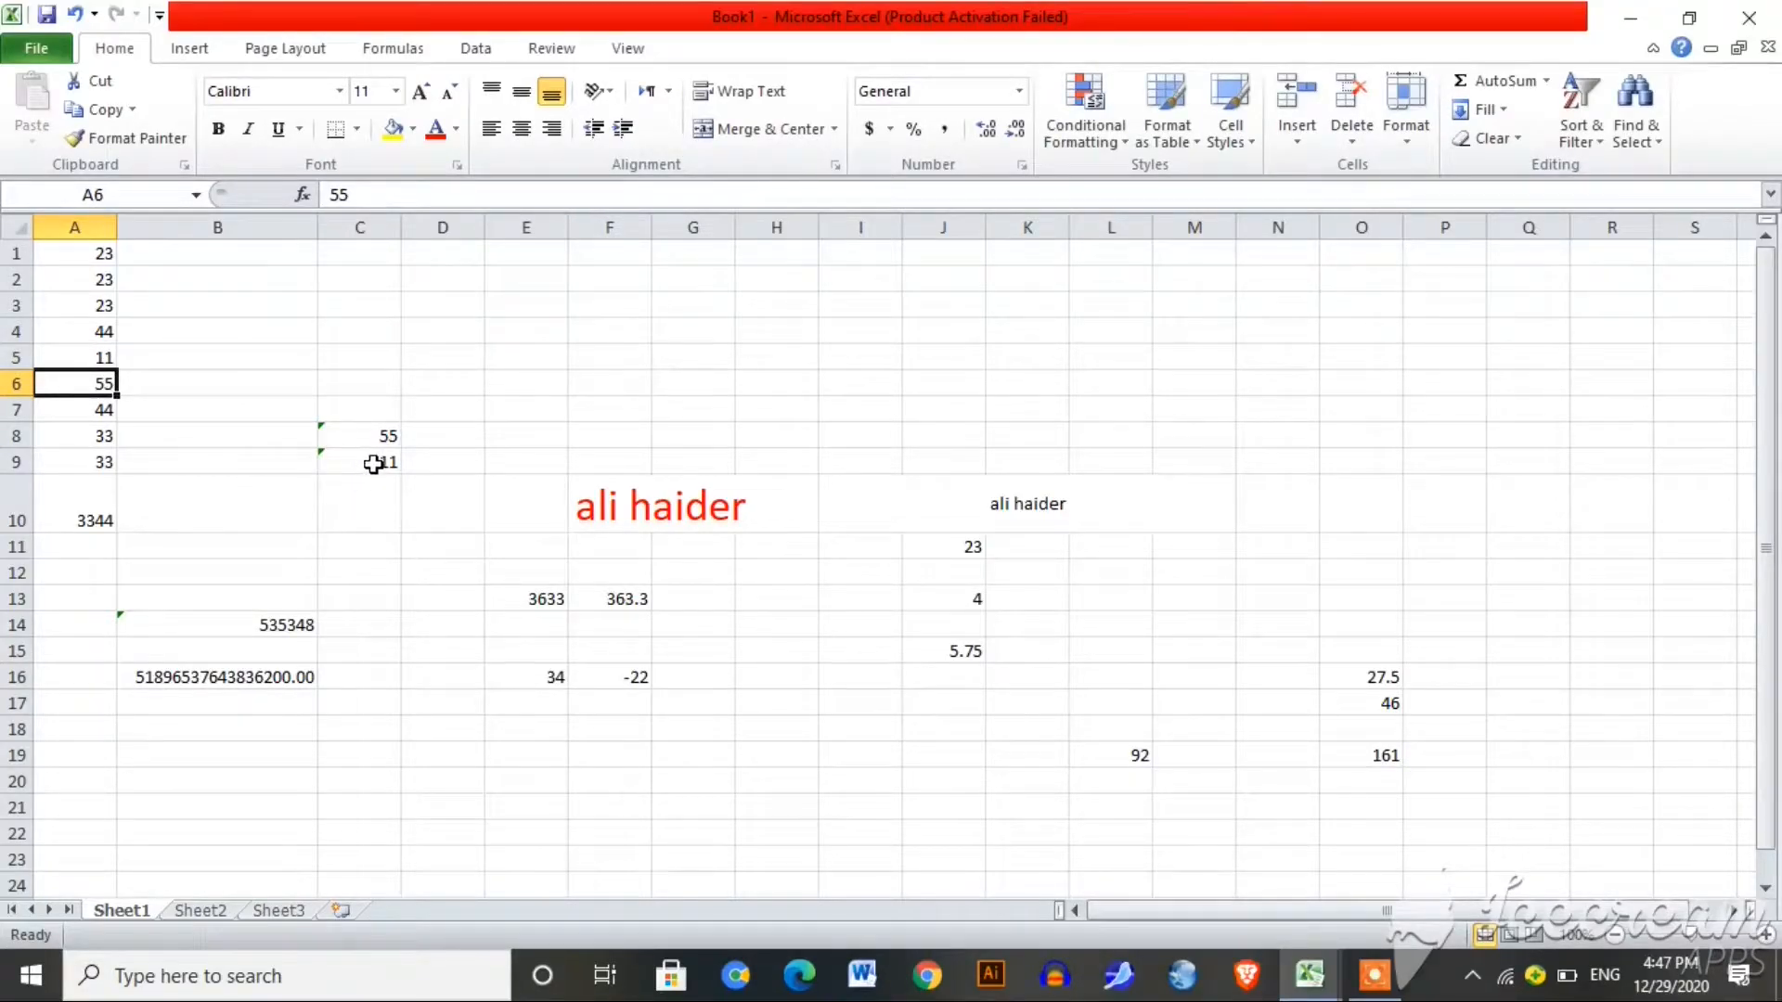
click(102, 312)
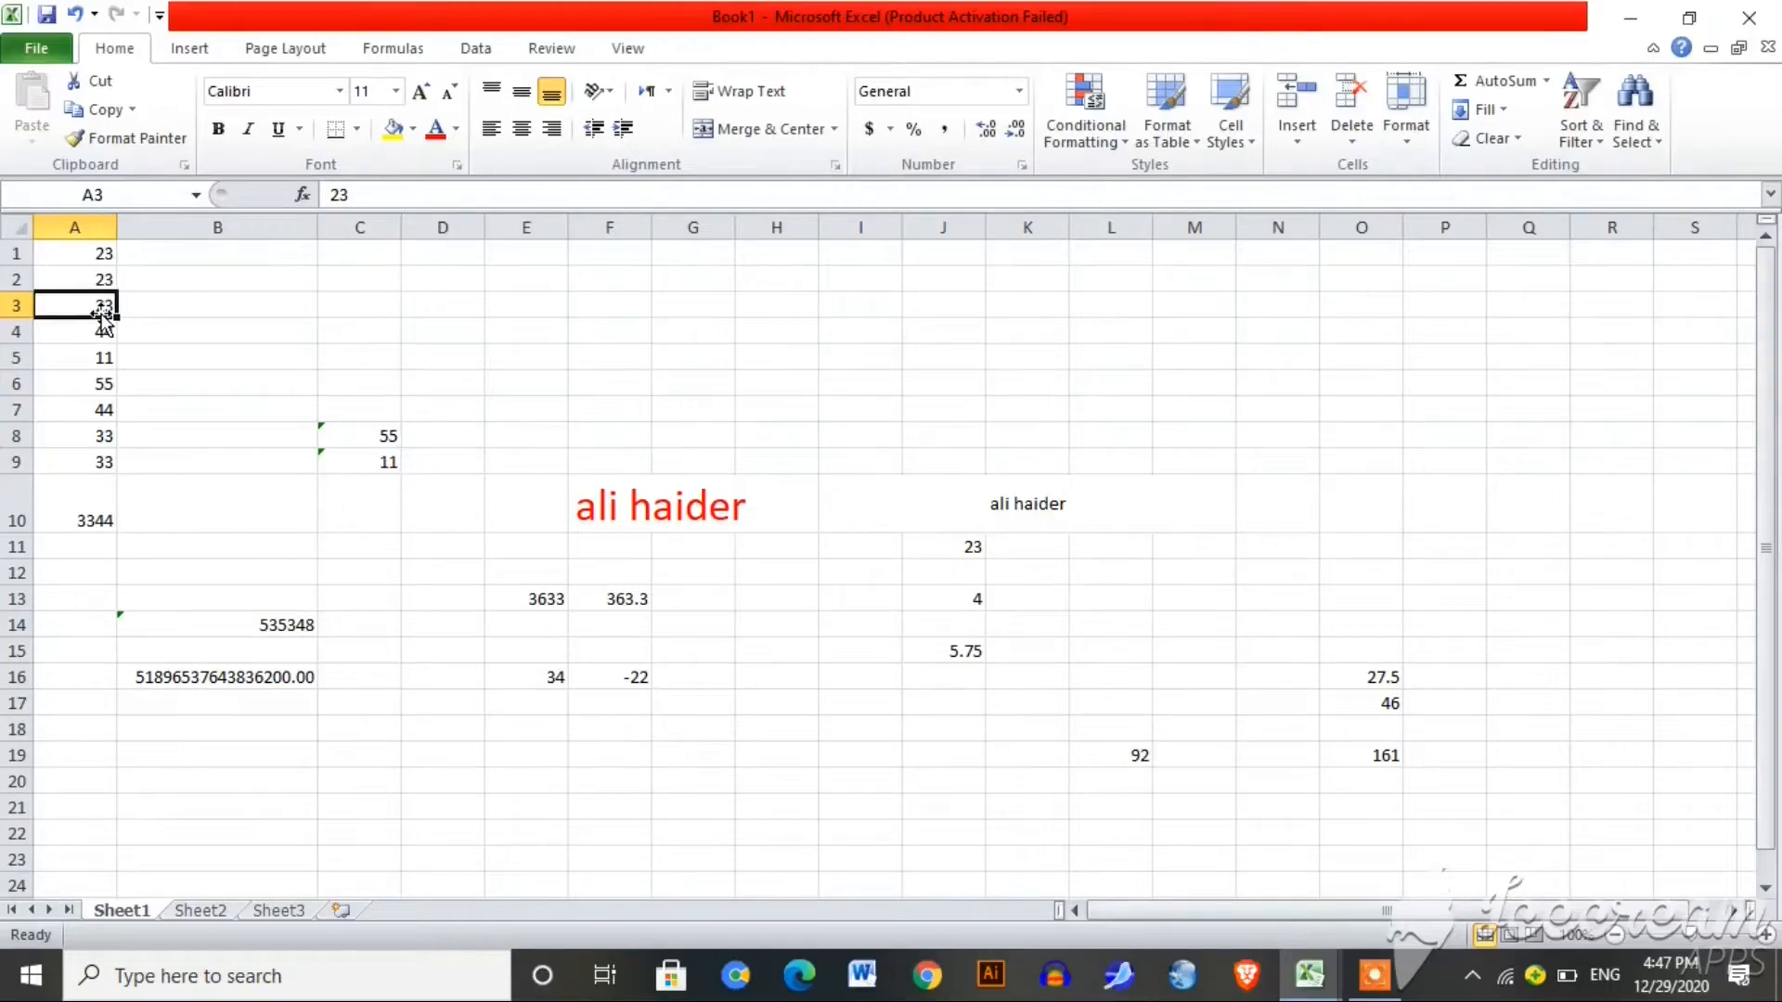
text(222)
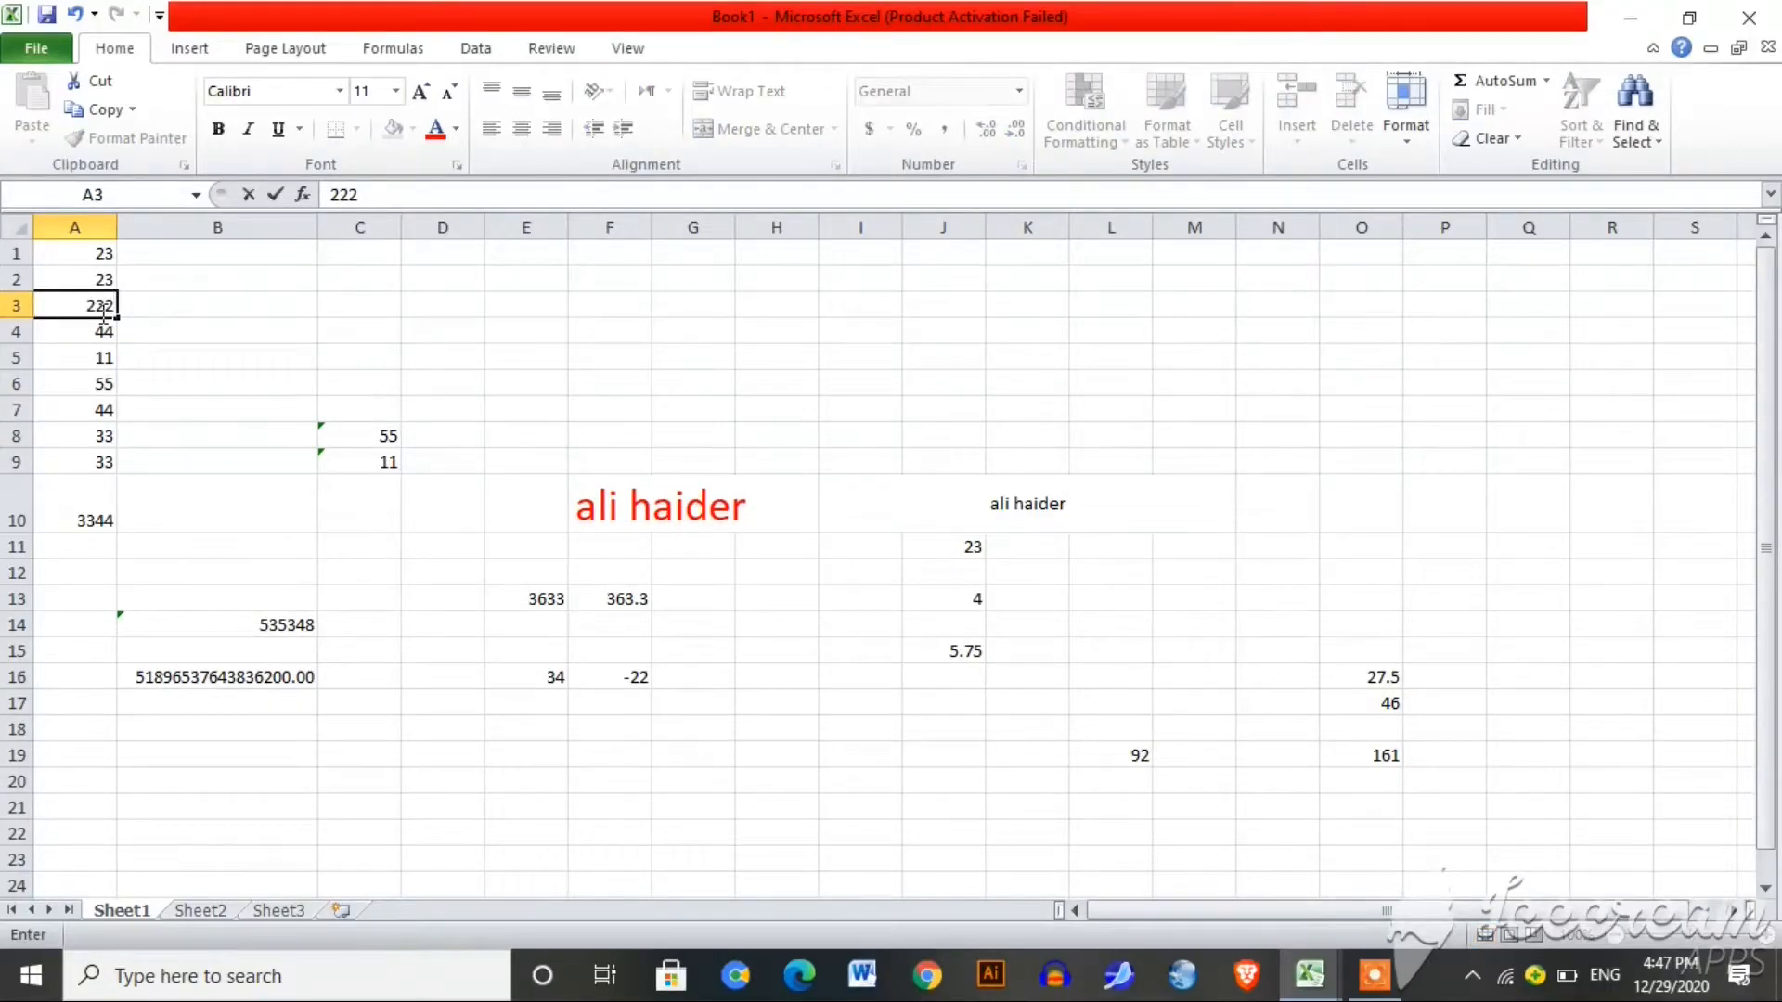
key(Return)
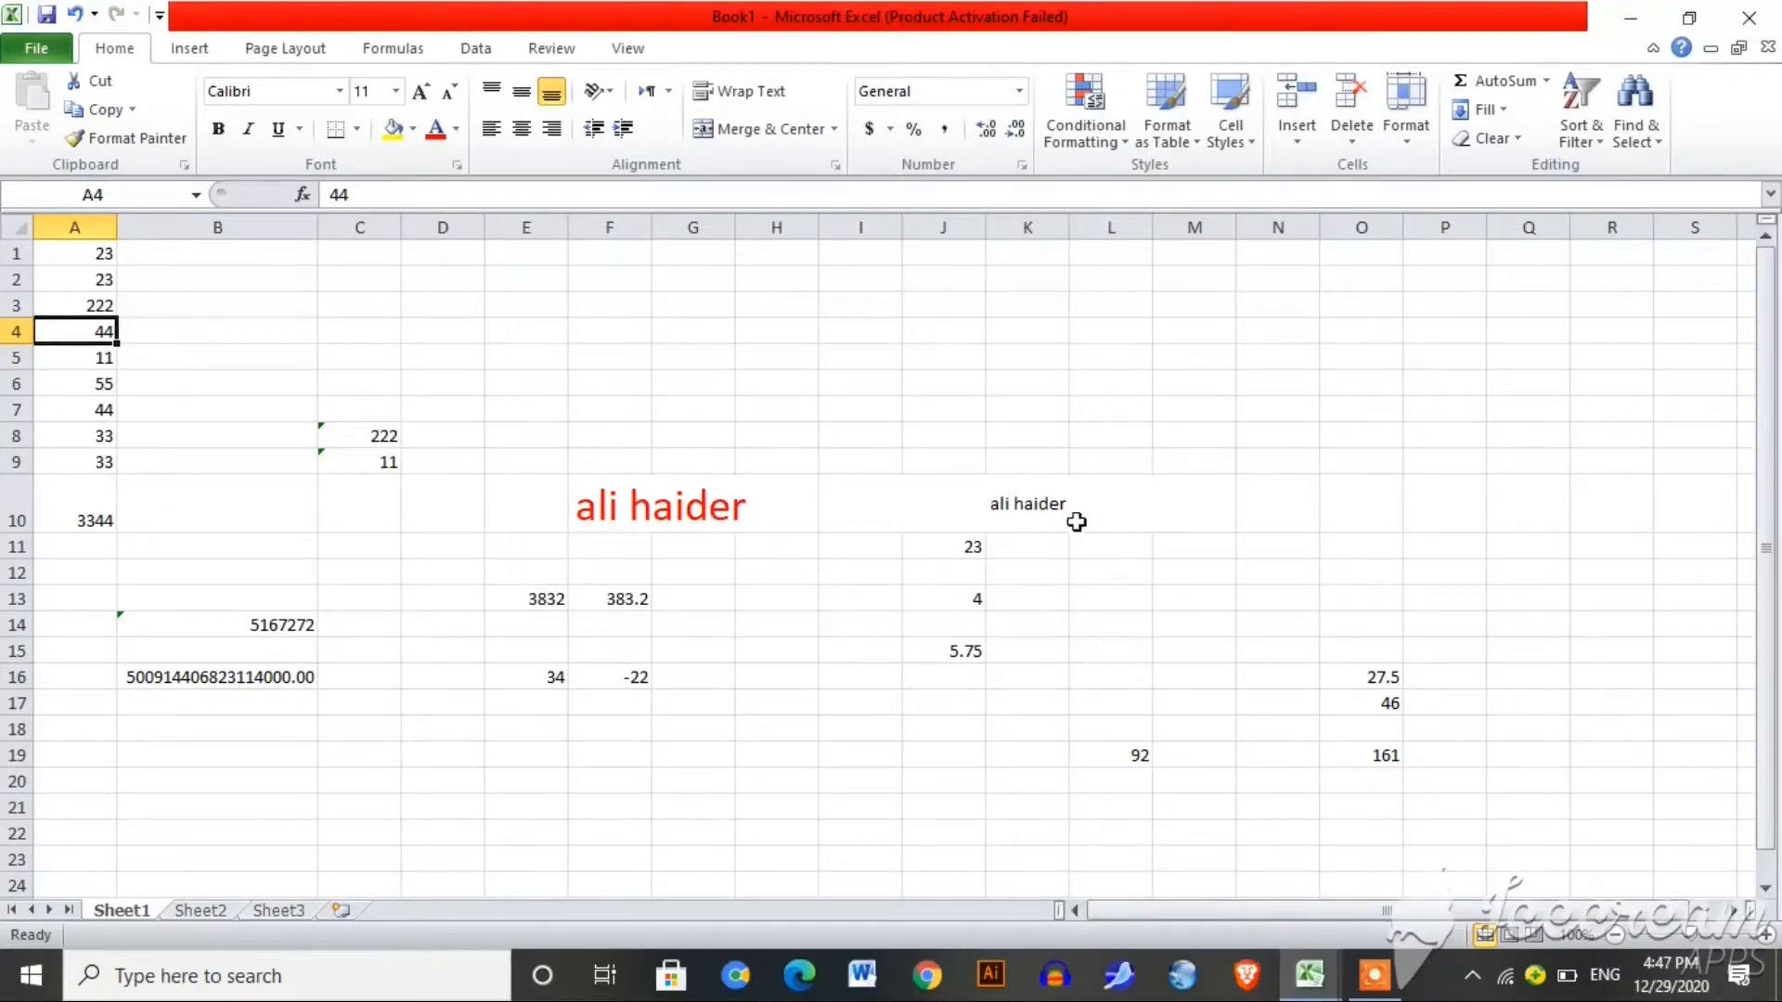
click(831, 824)
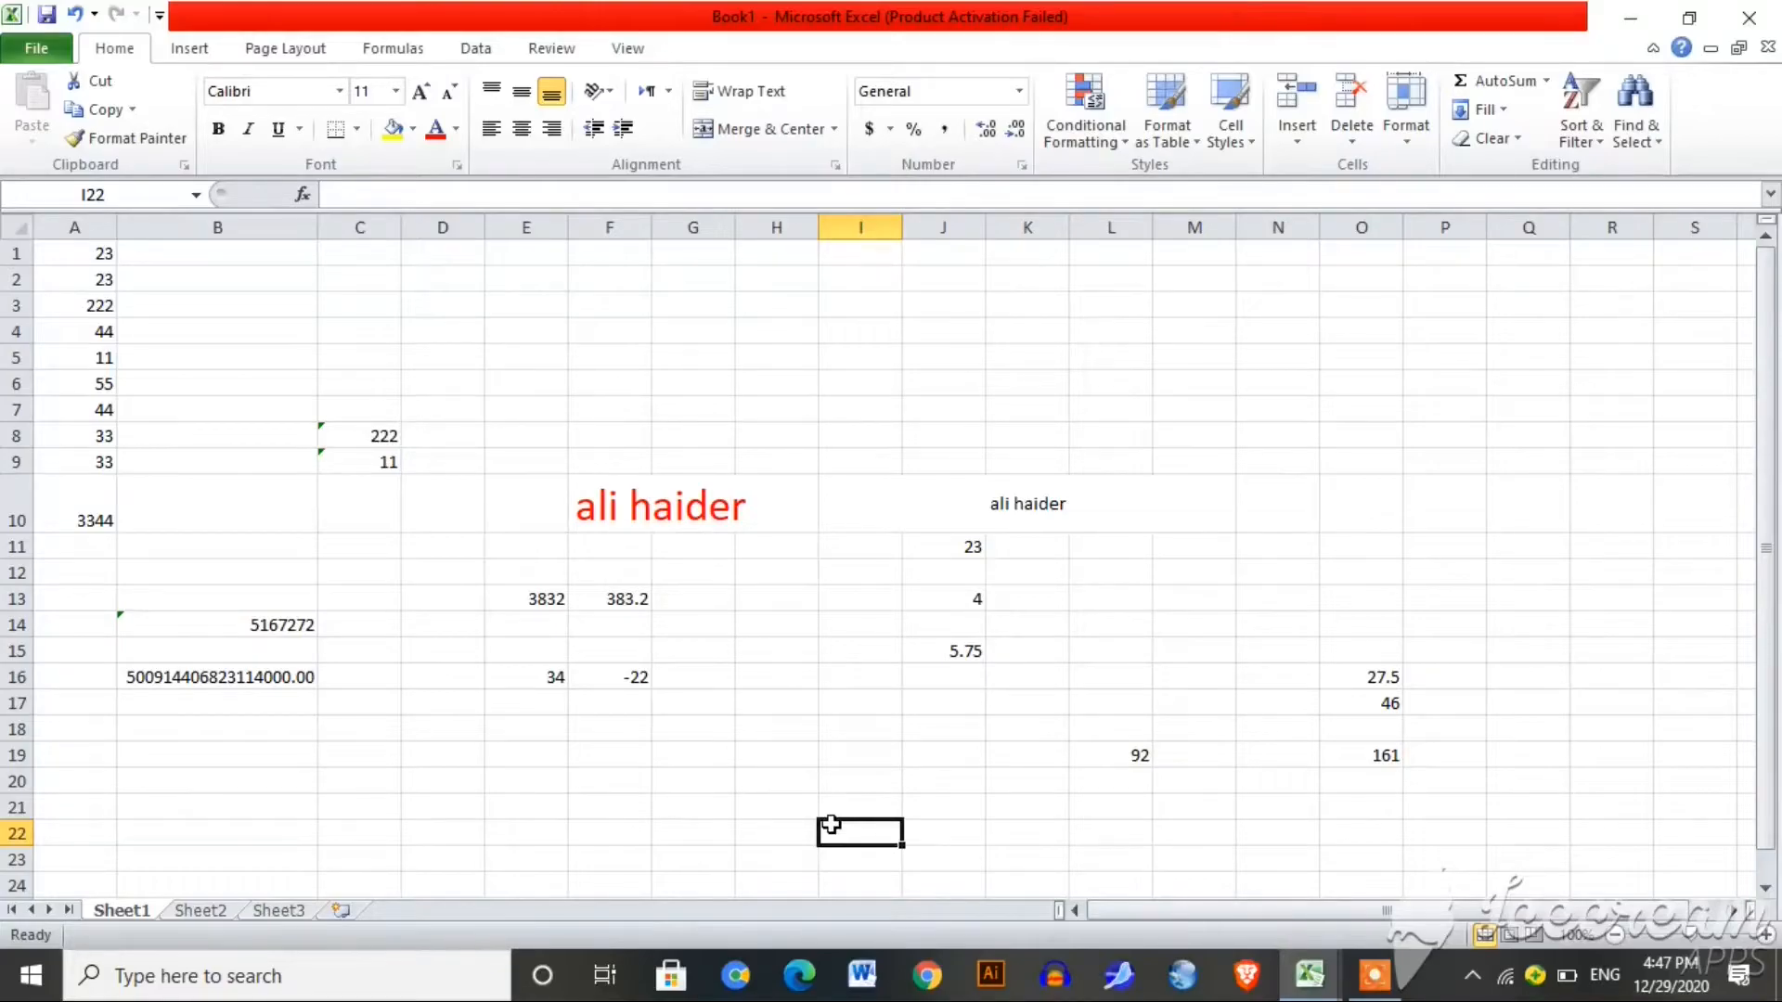
Step: Insert the fixed date 12/29/2020 into G23 and H21 with Ctrl+;
text(=)
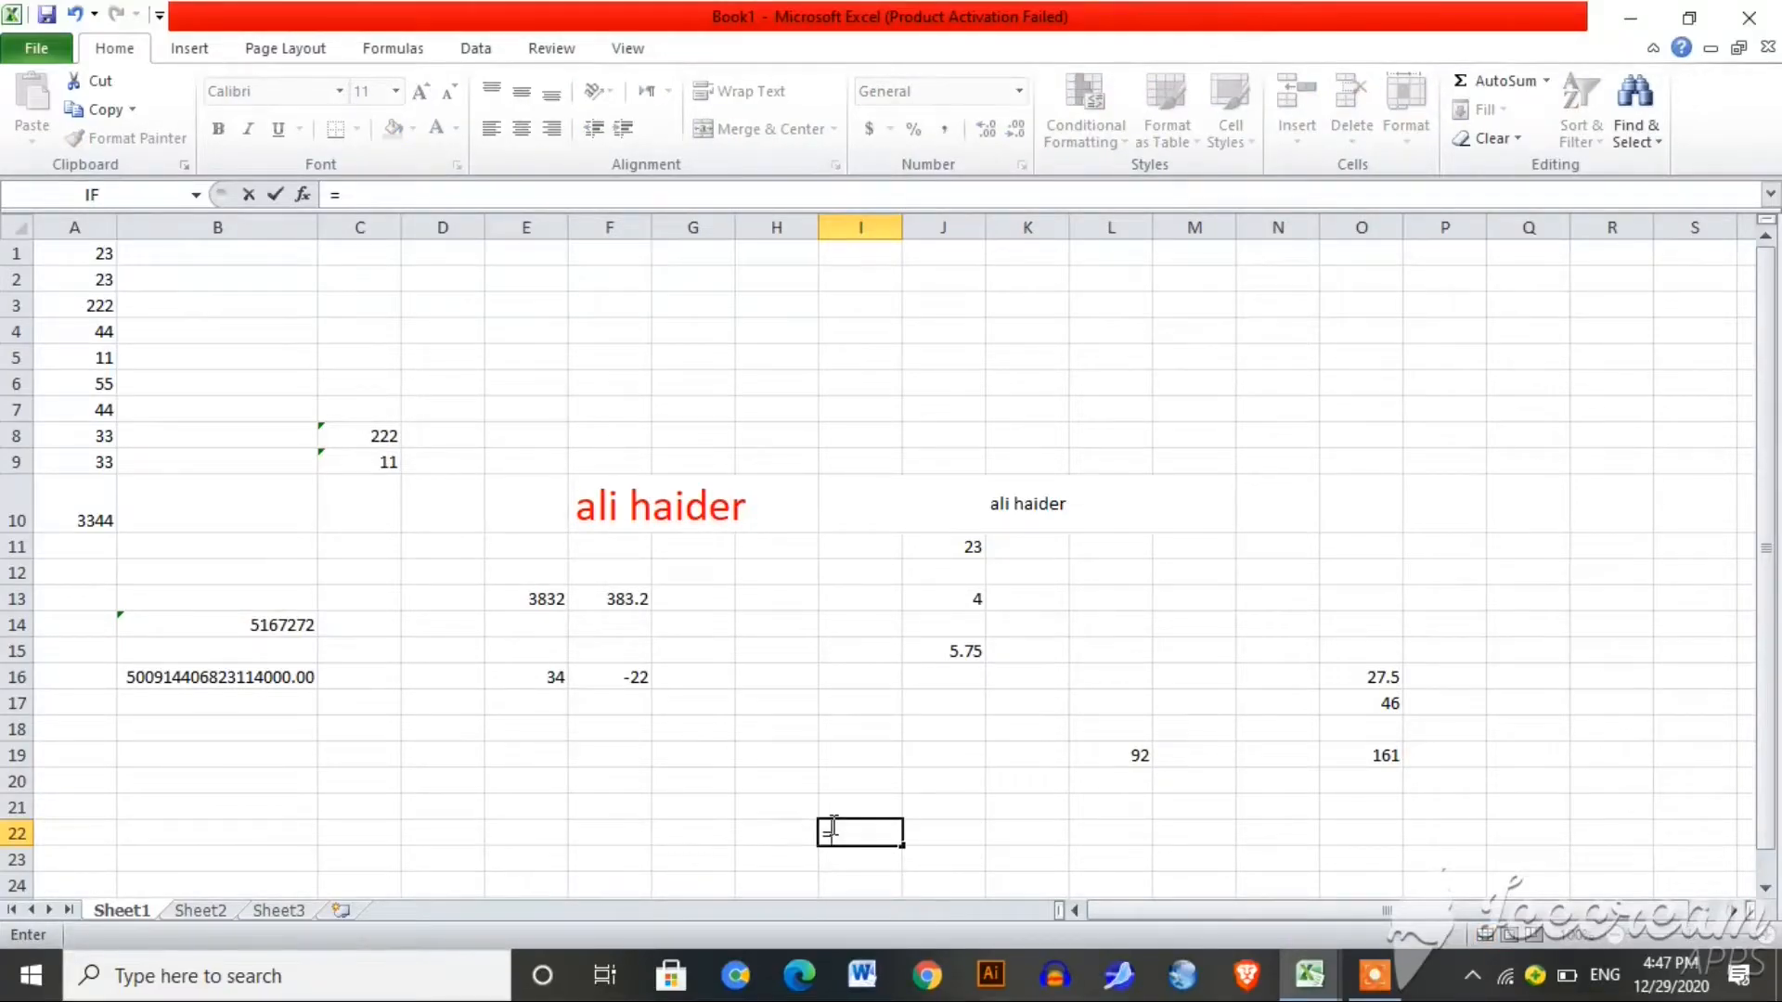
key(Escape)
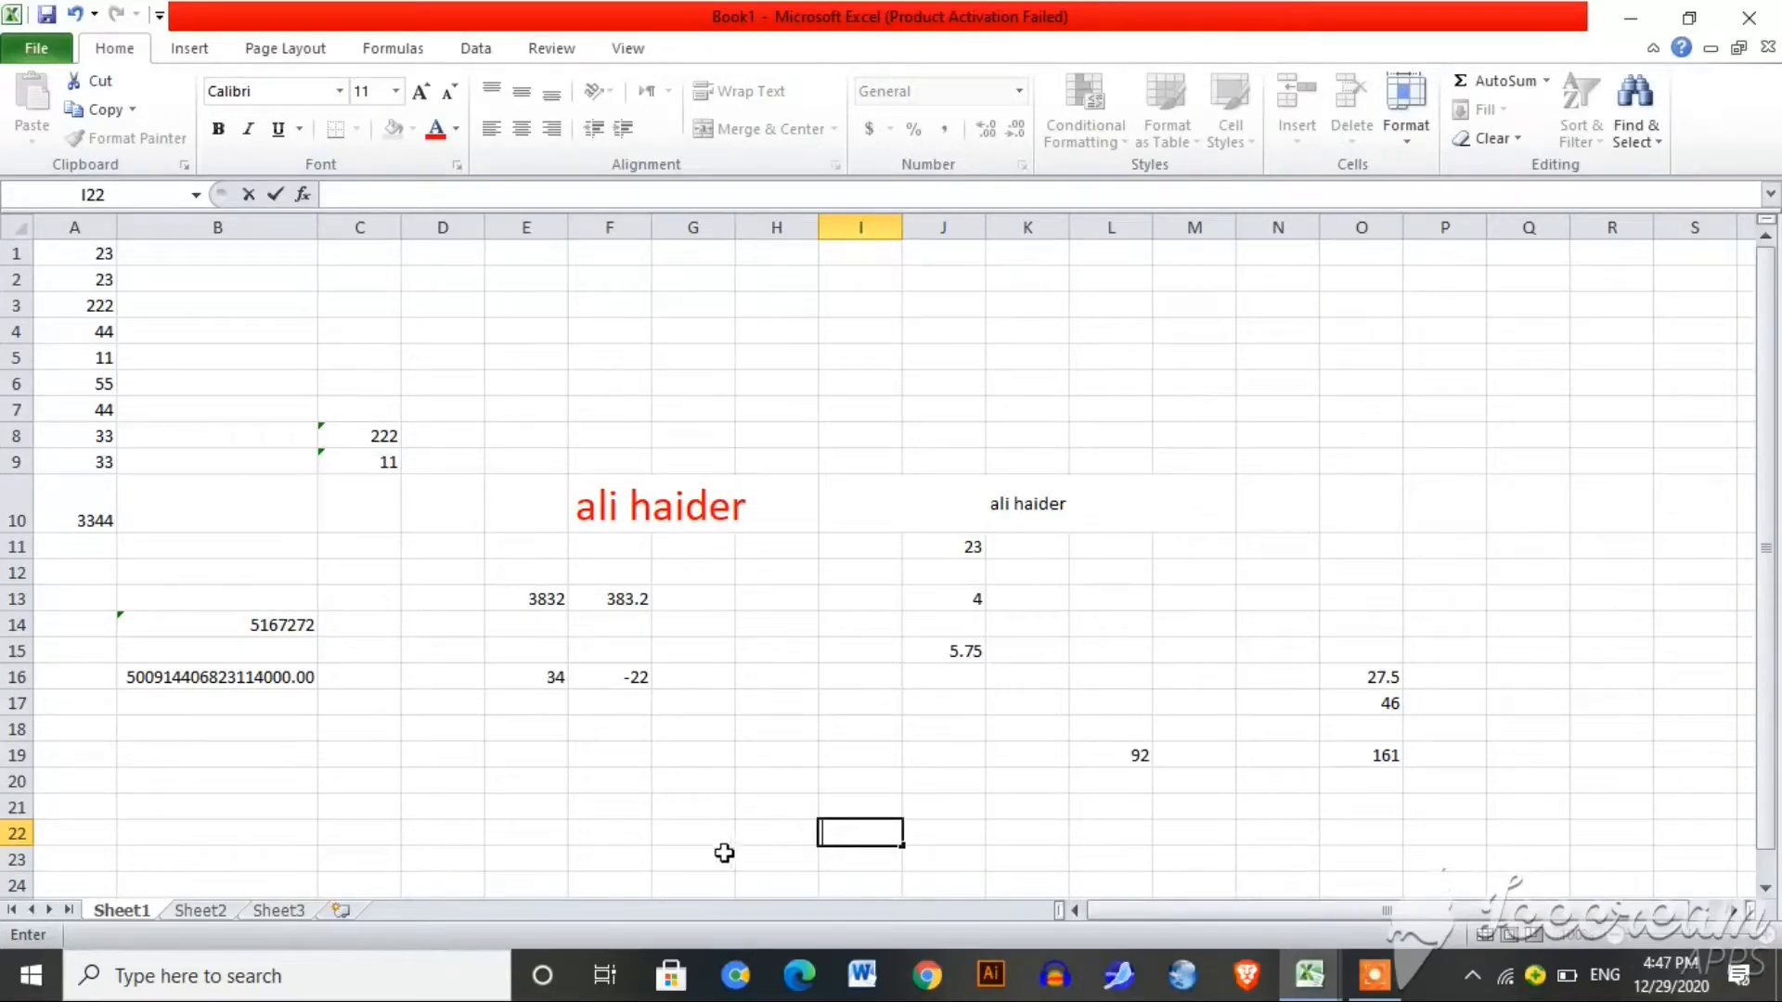
click(717, 856)
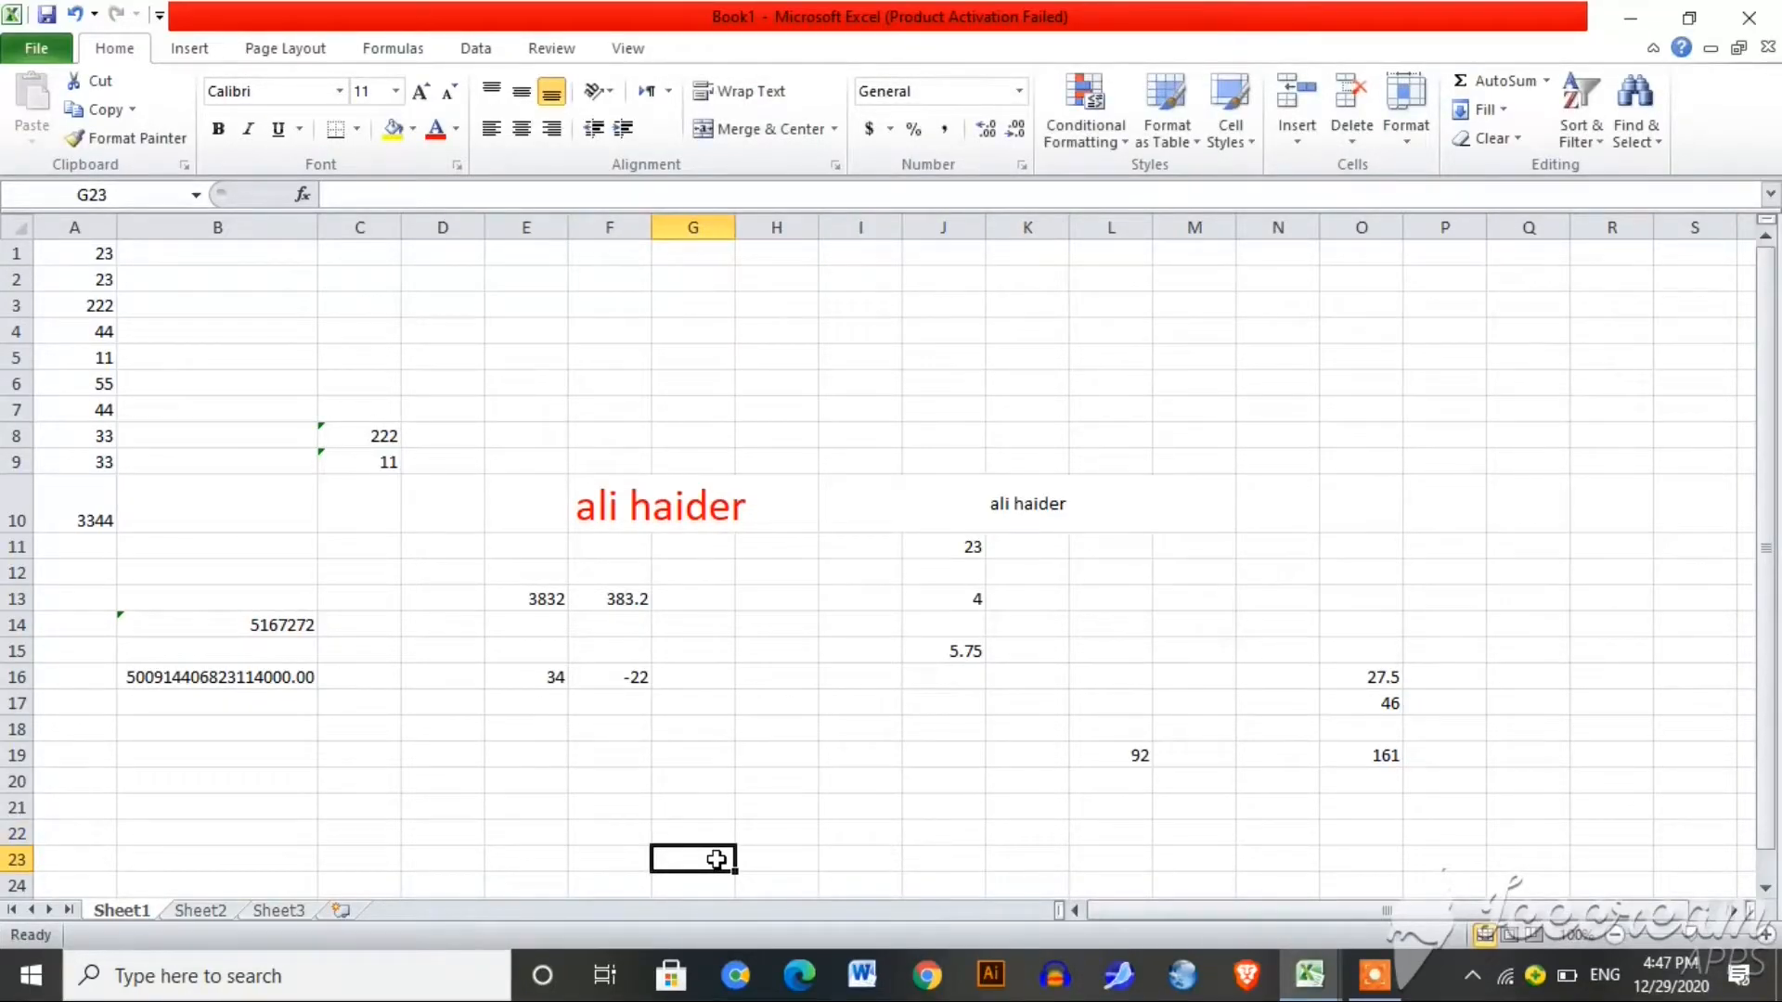
key(ctrl+semicolon)
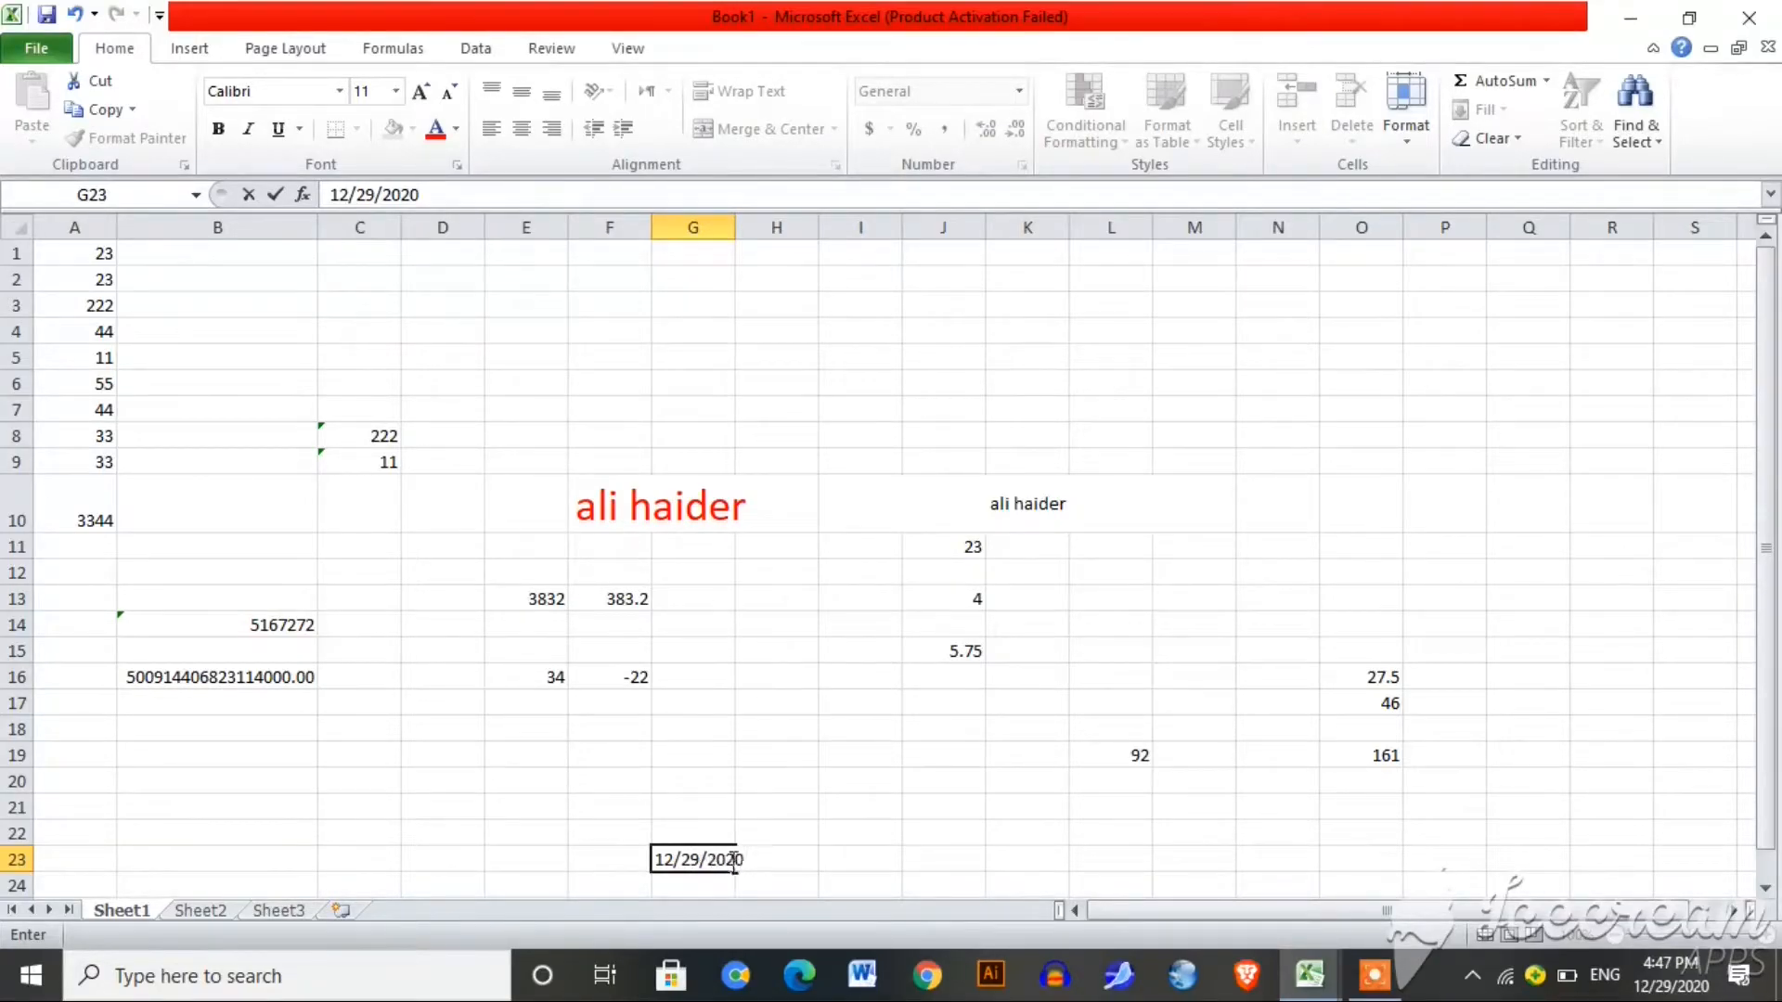
click(763, 813)
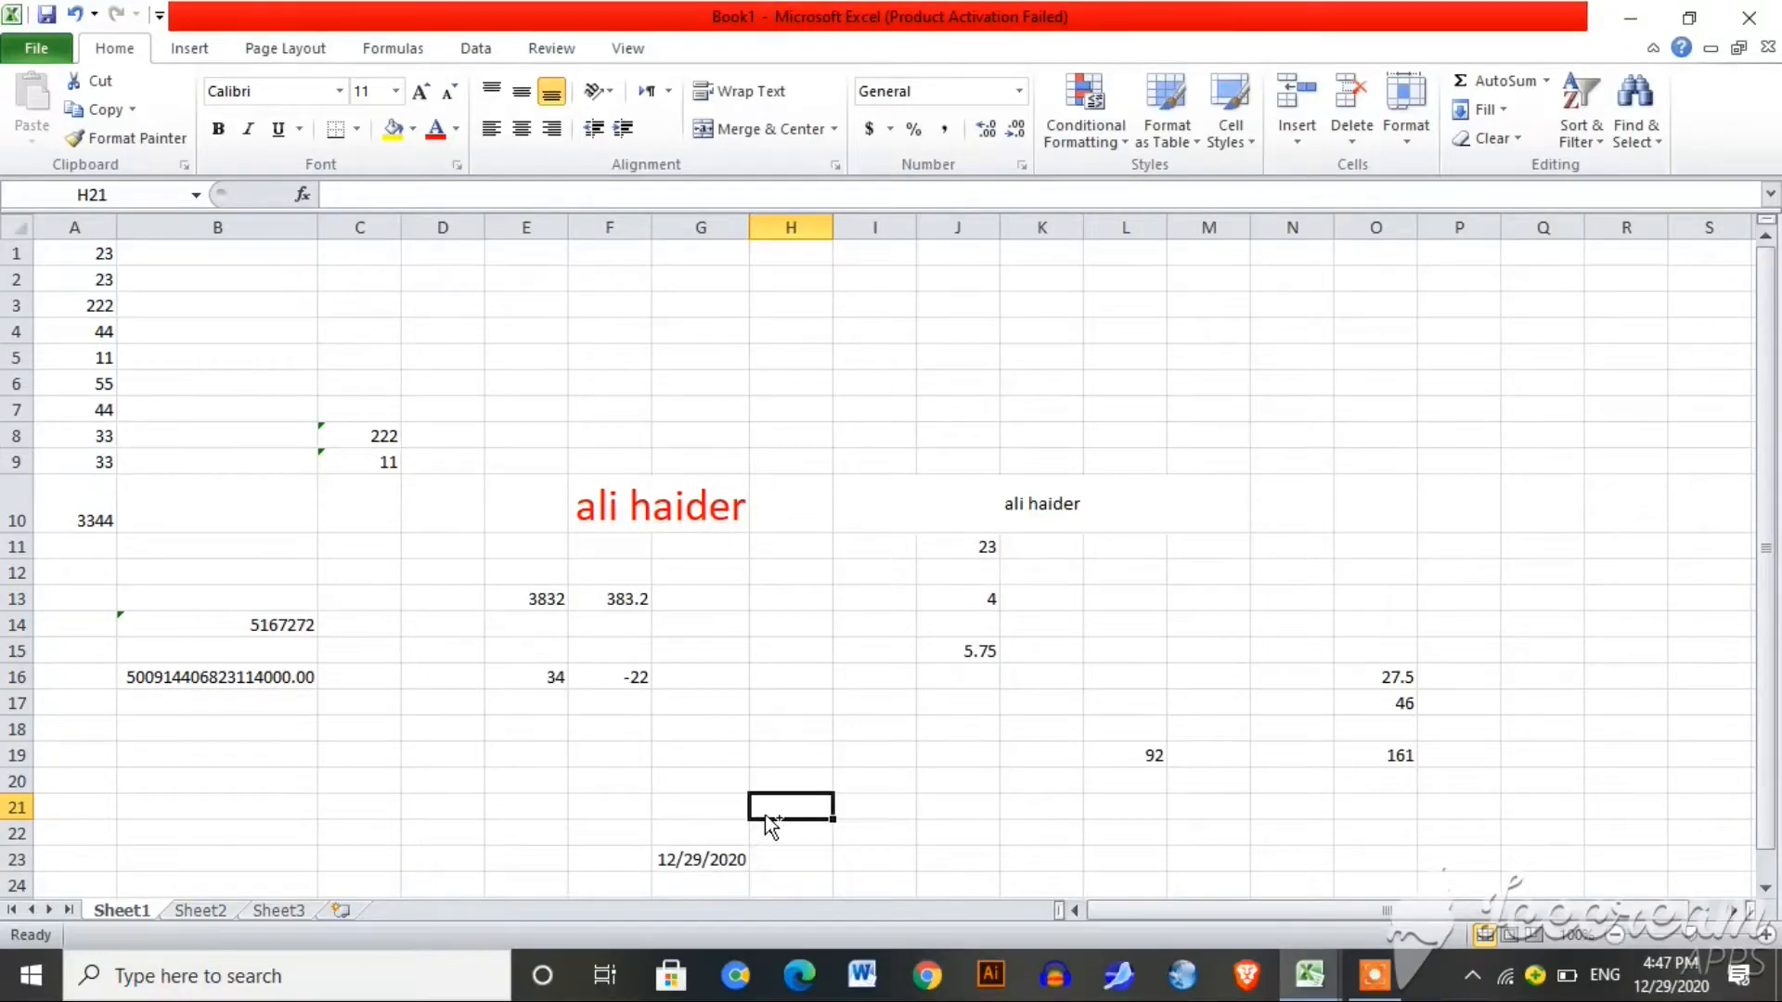
key(ctrl+semicolon)
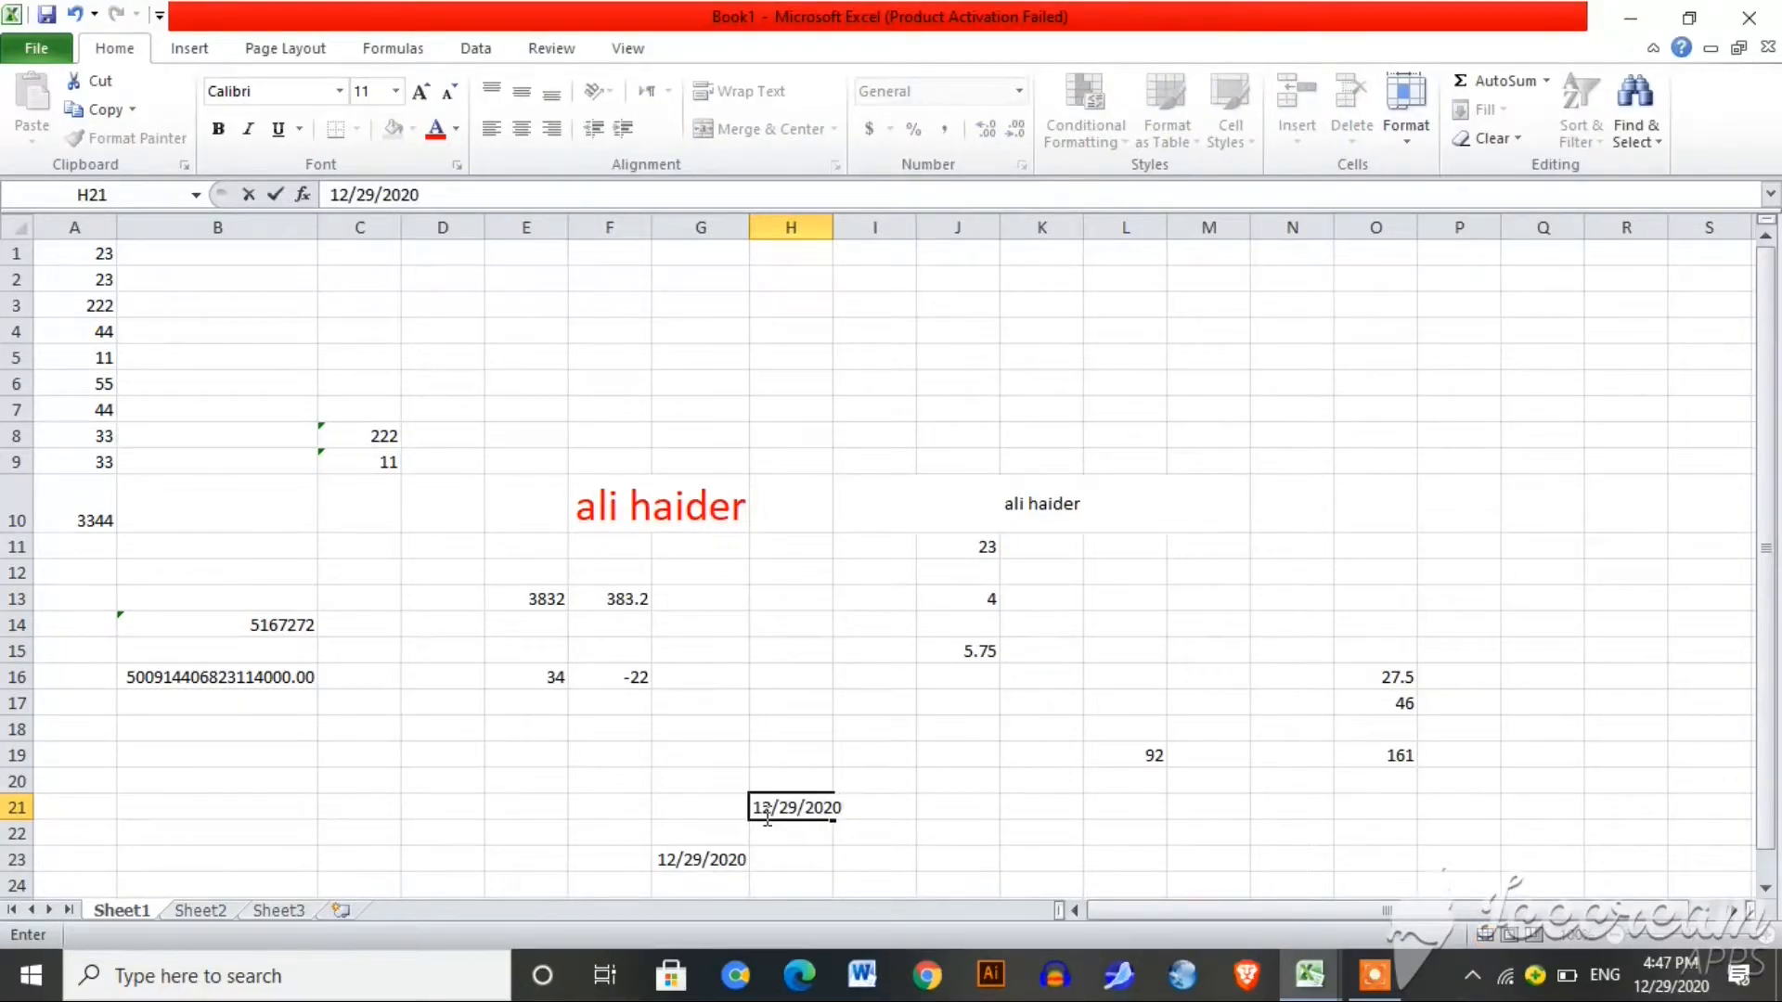
click(875, 818)
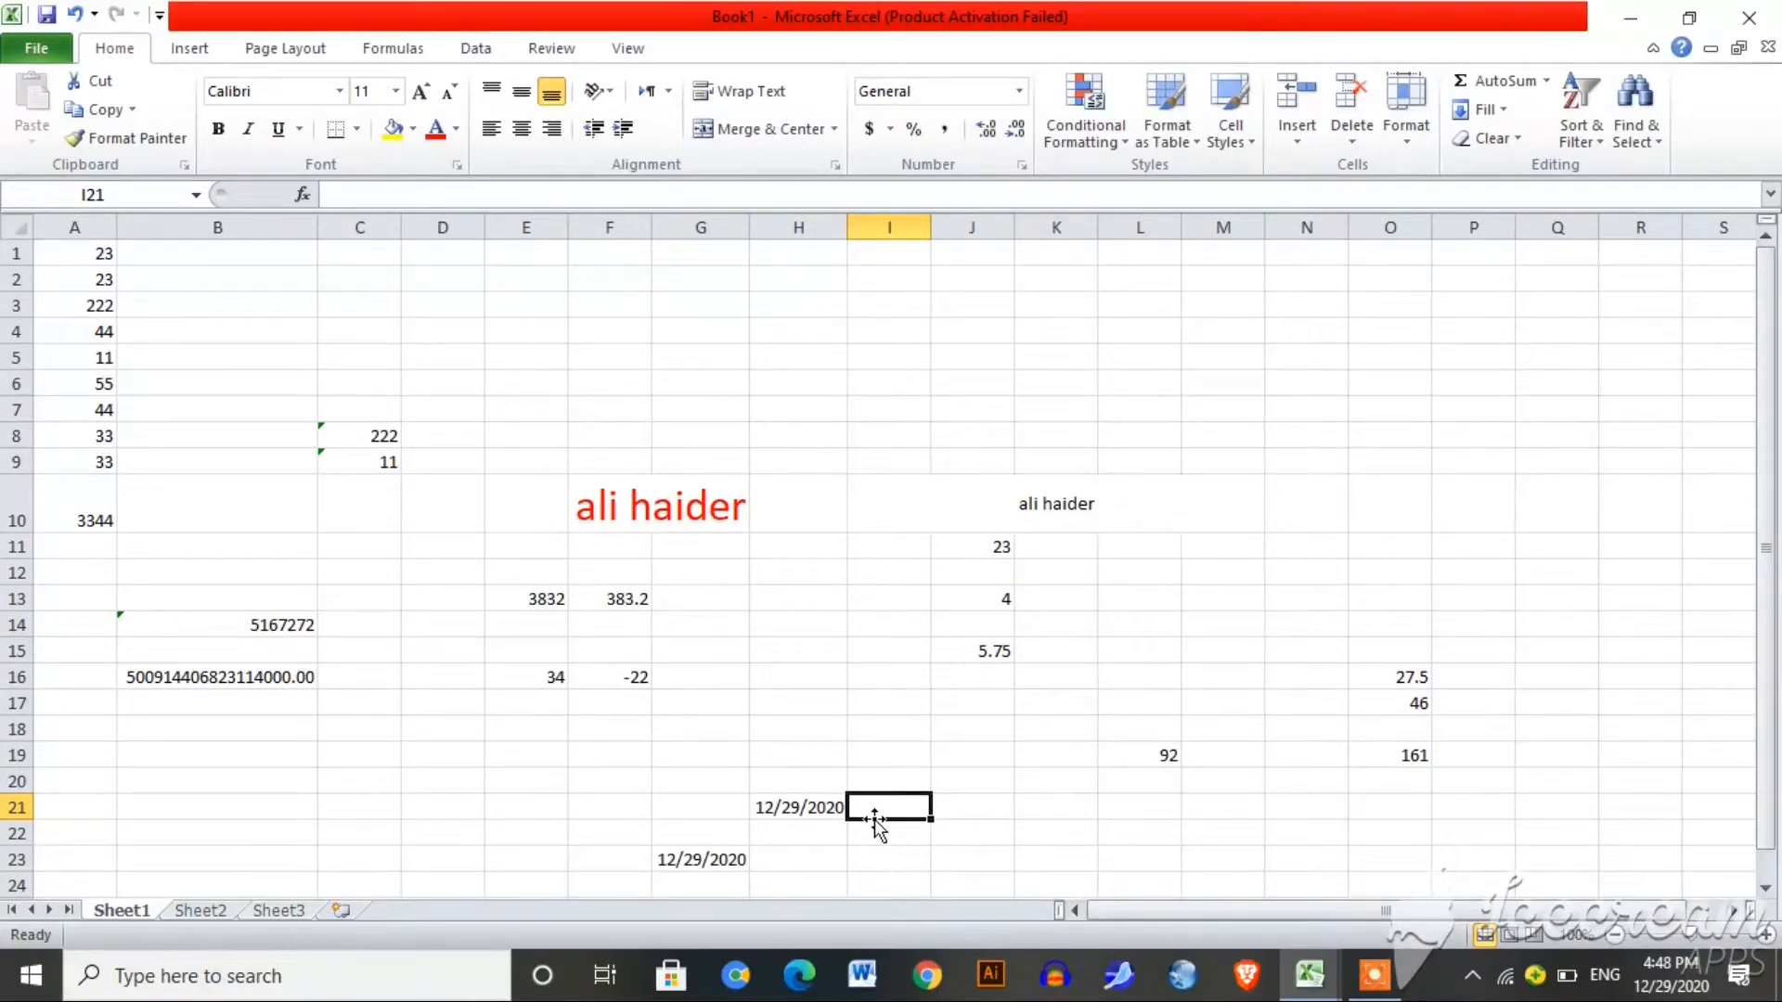
Step: Correct the mistyped =today(0 in I21 to =TODAY(), showing 12/29/2020
text(=tod)
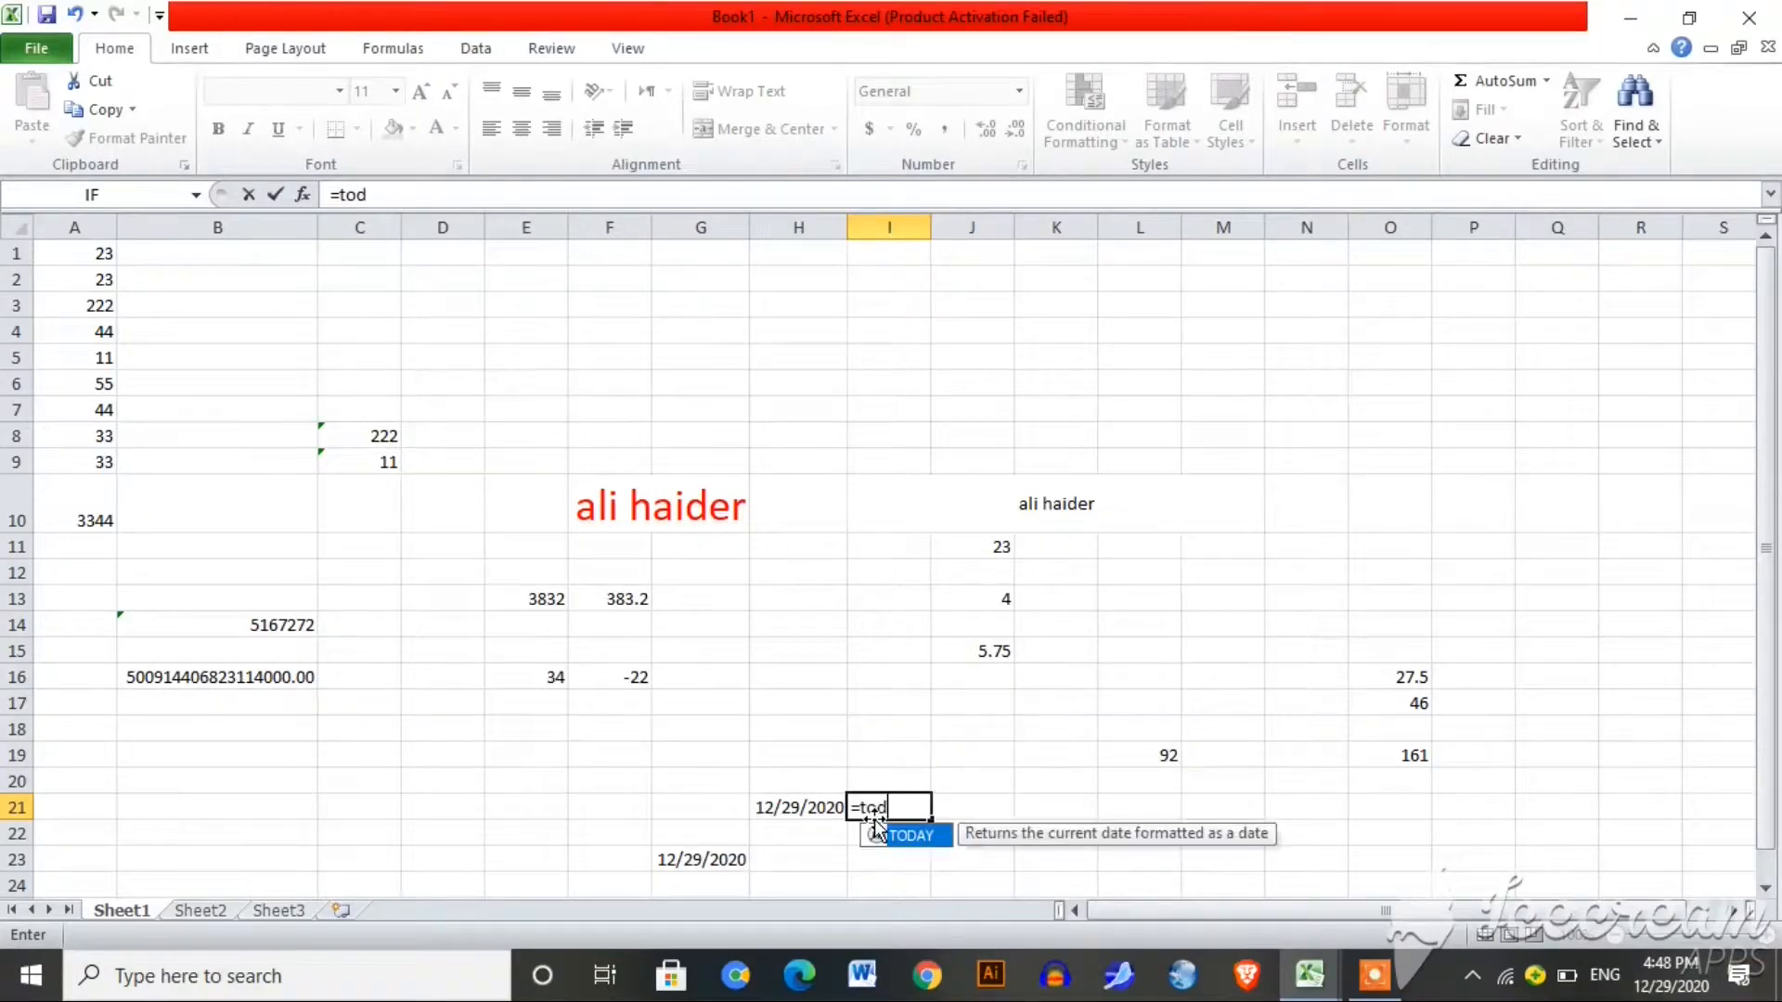
text(ay(0)
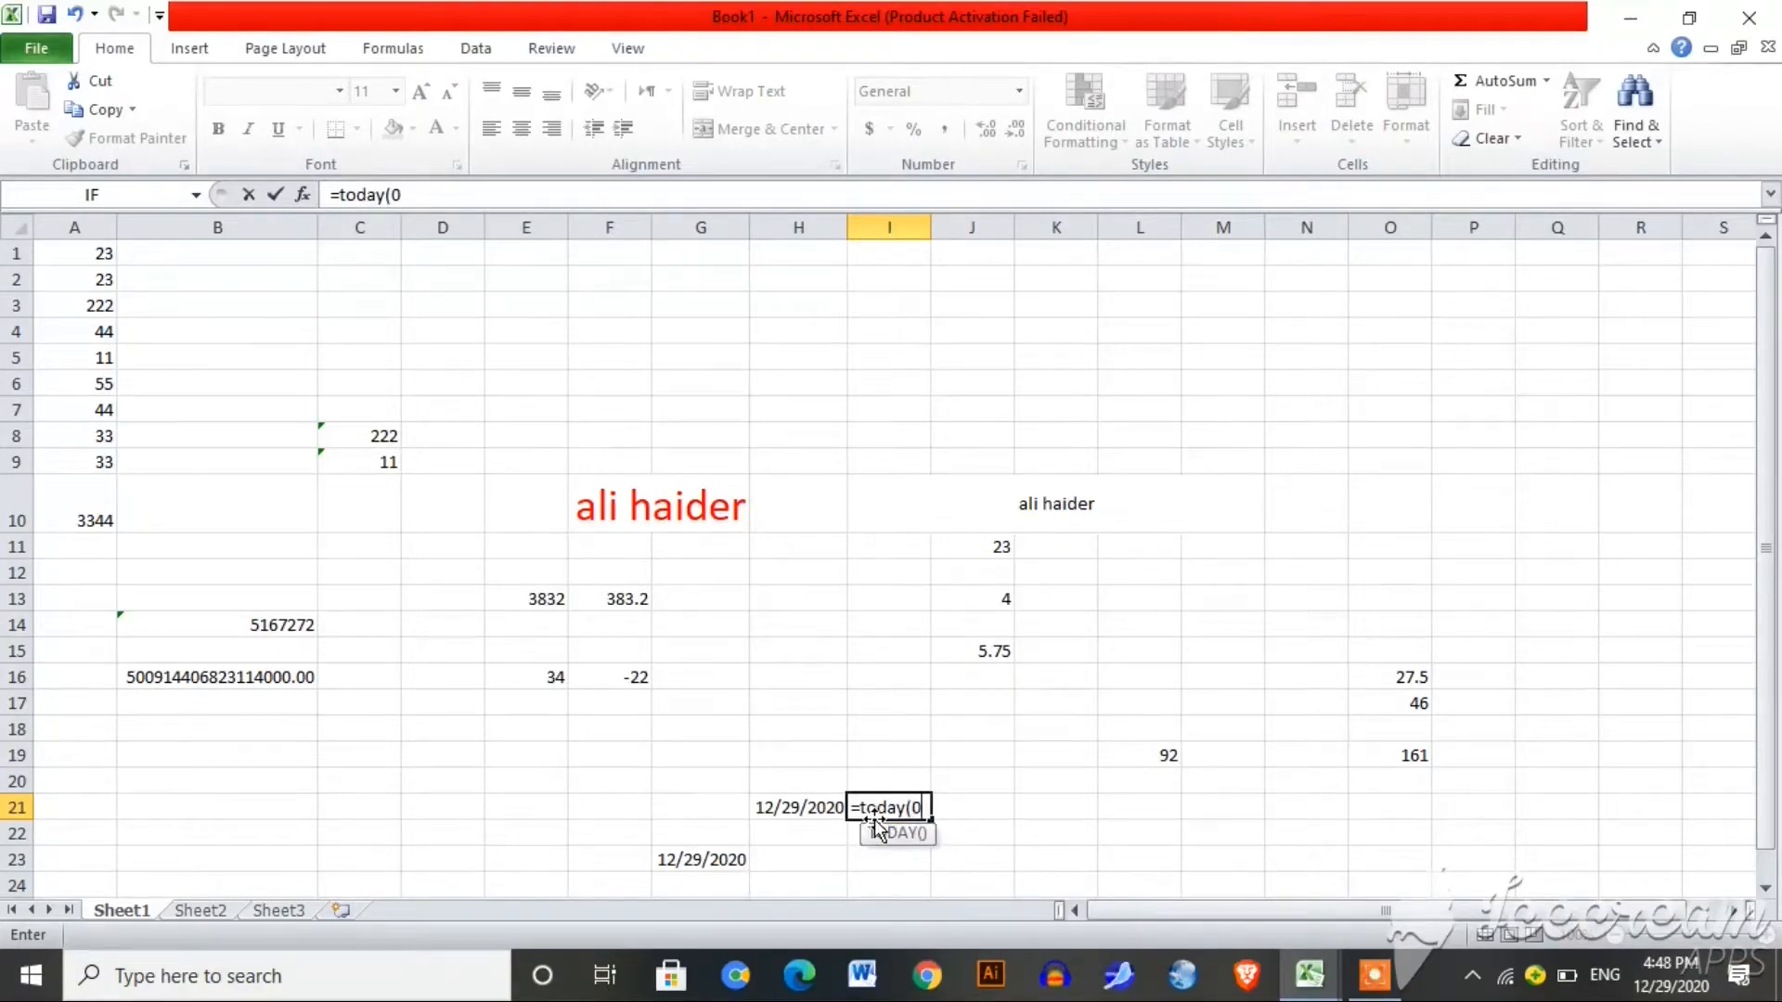
key(Return)
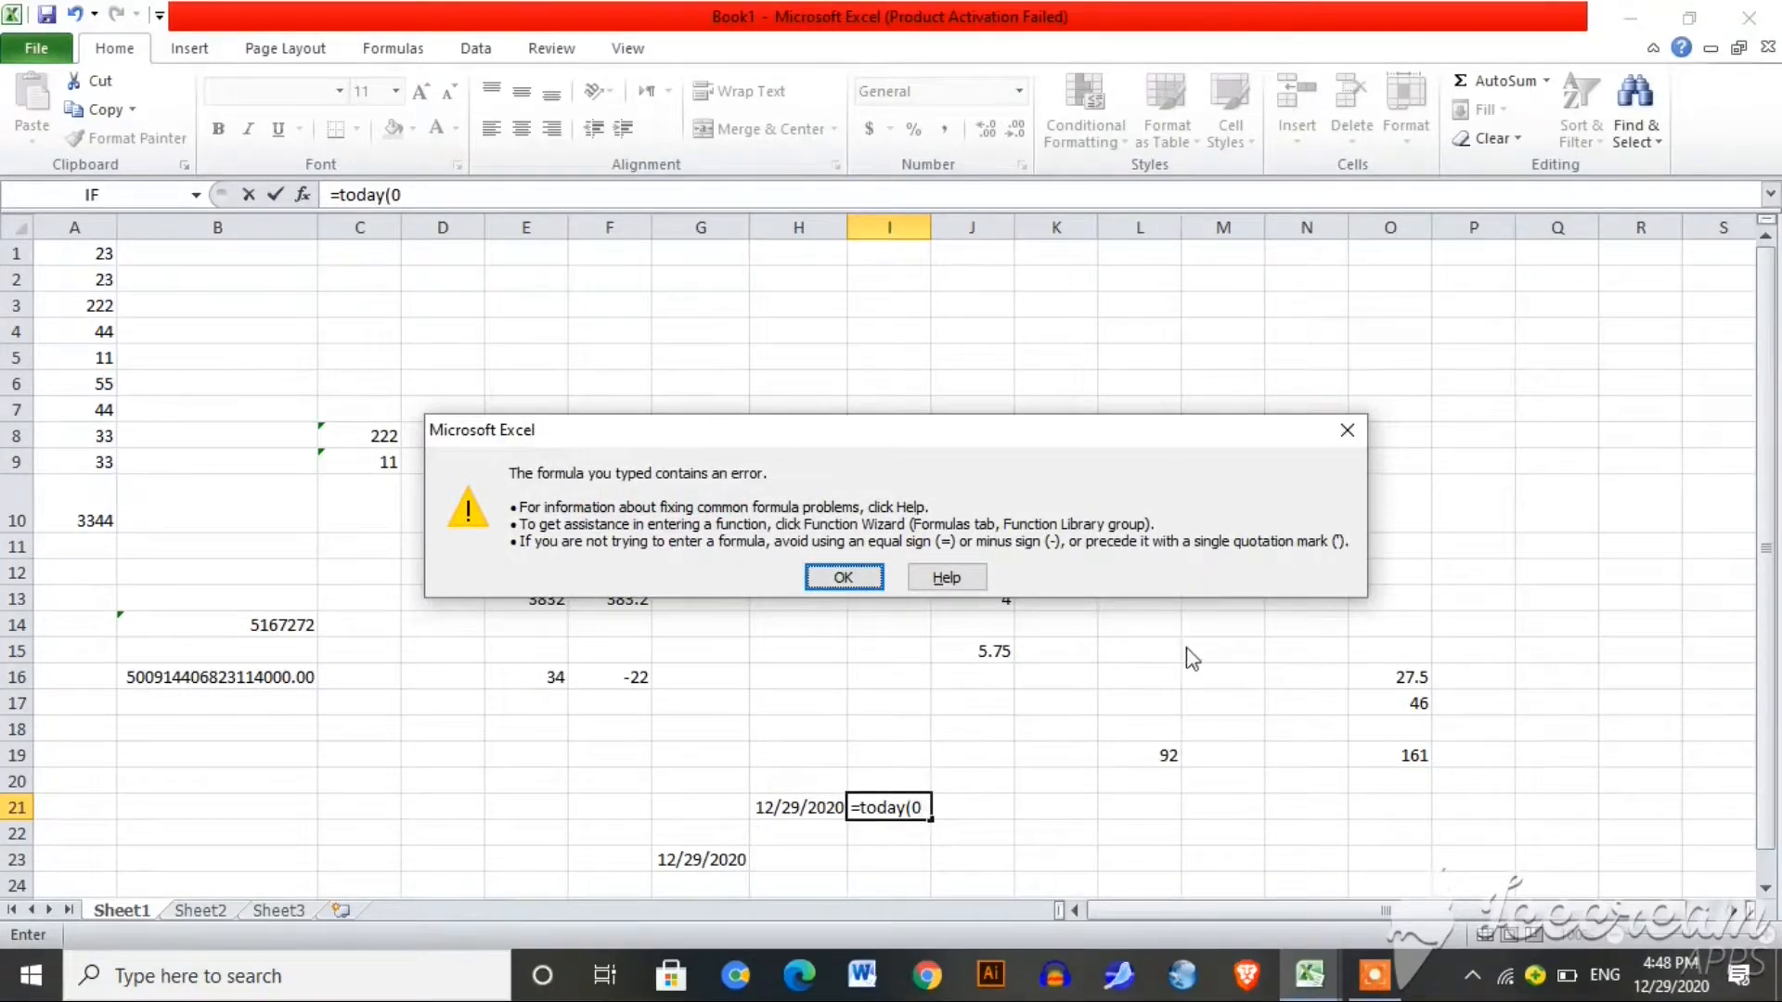
click(1357, 440)
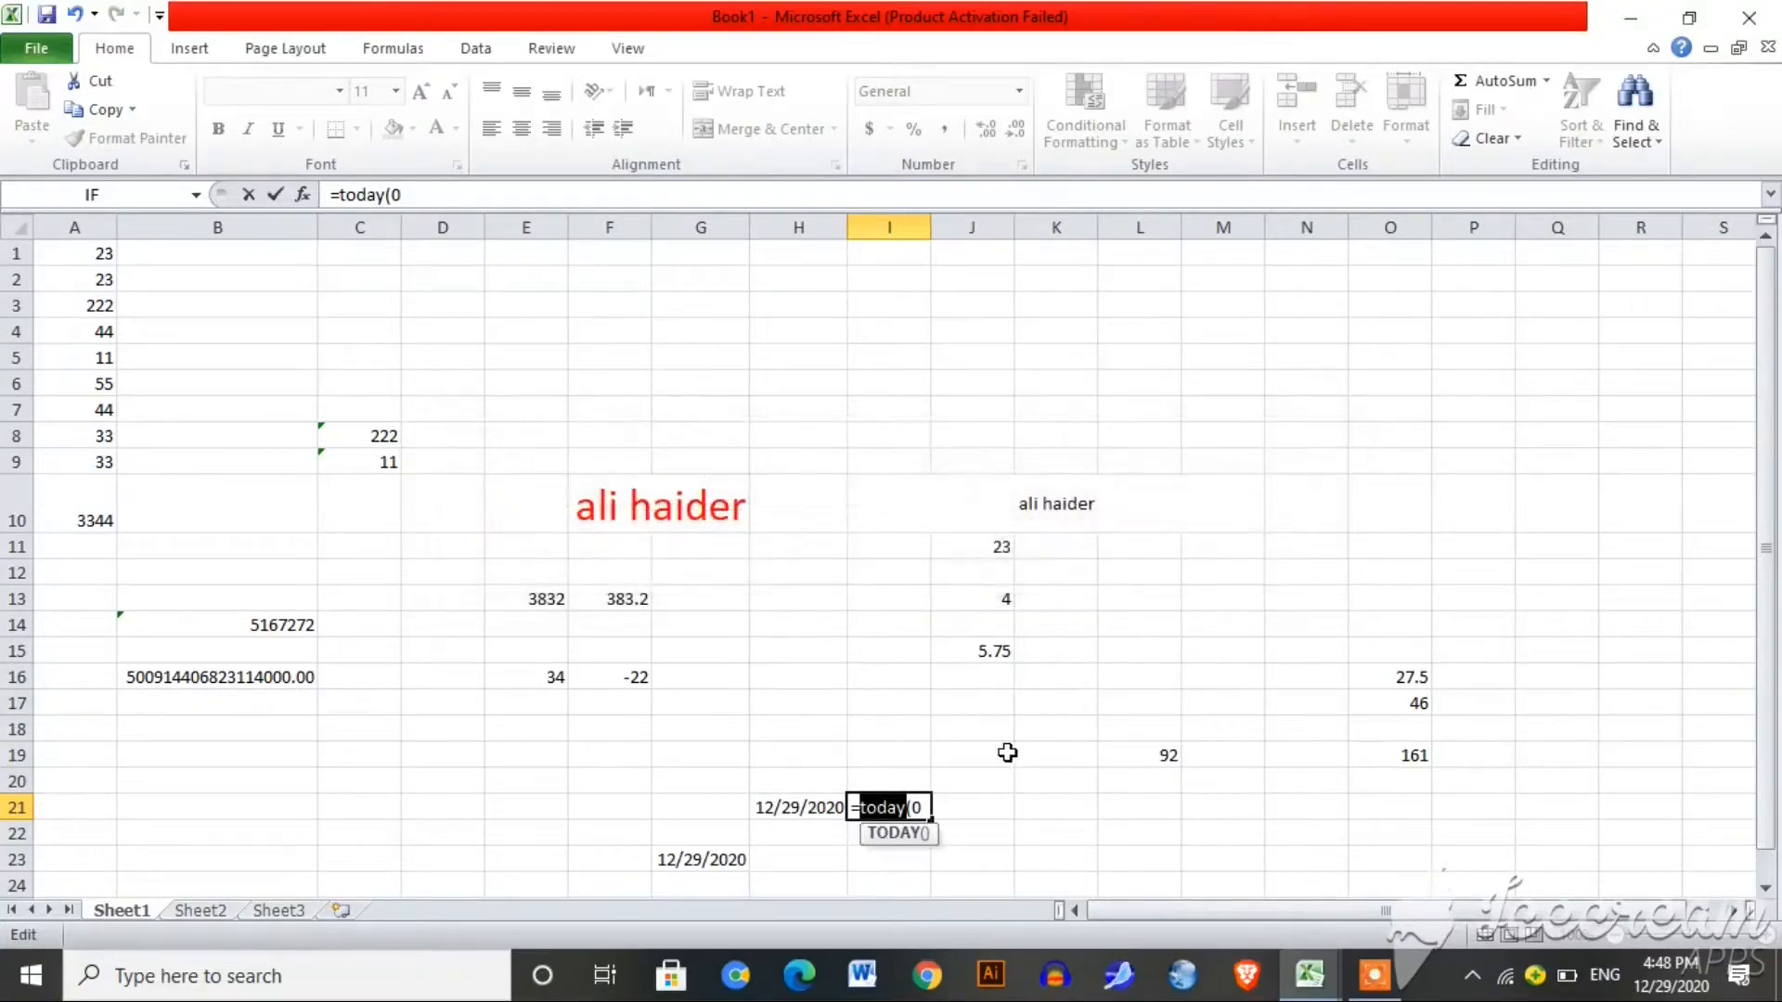
click(929, 809)
key(BackSpace)
text())
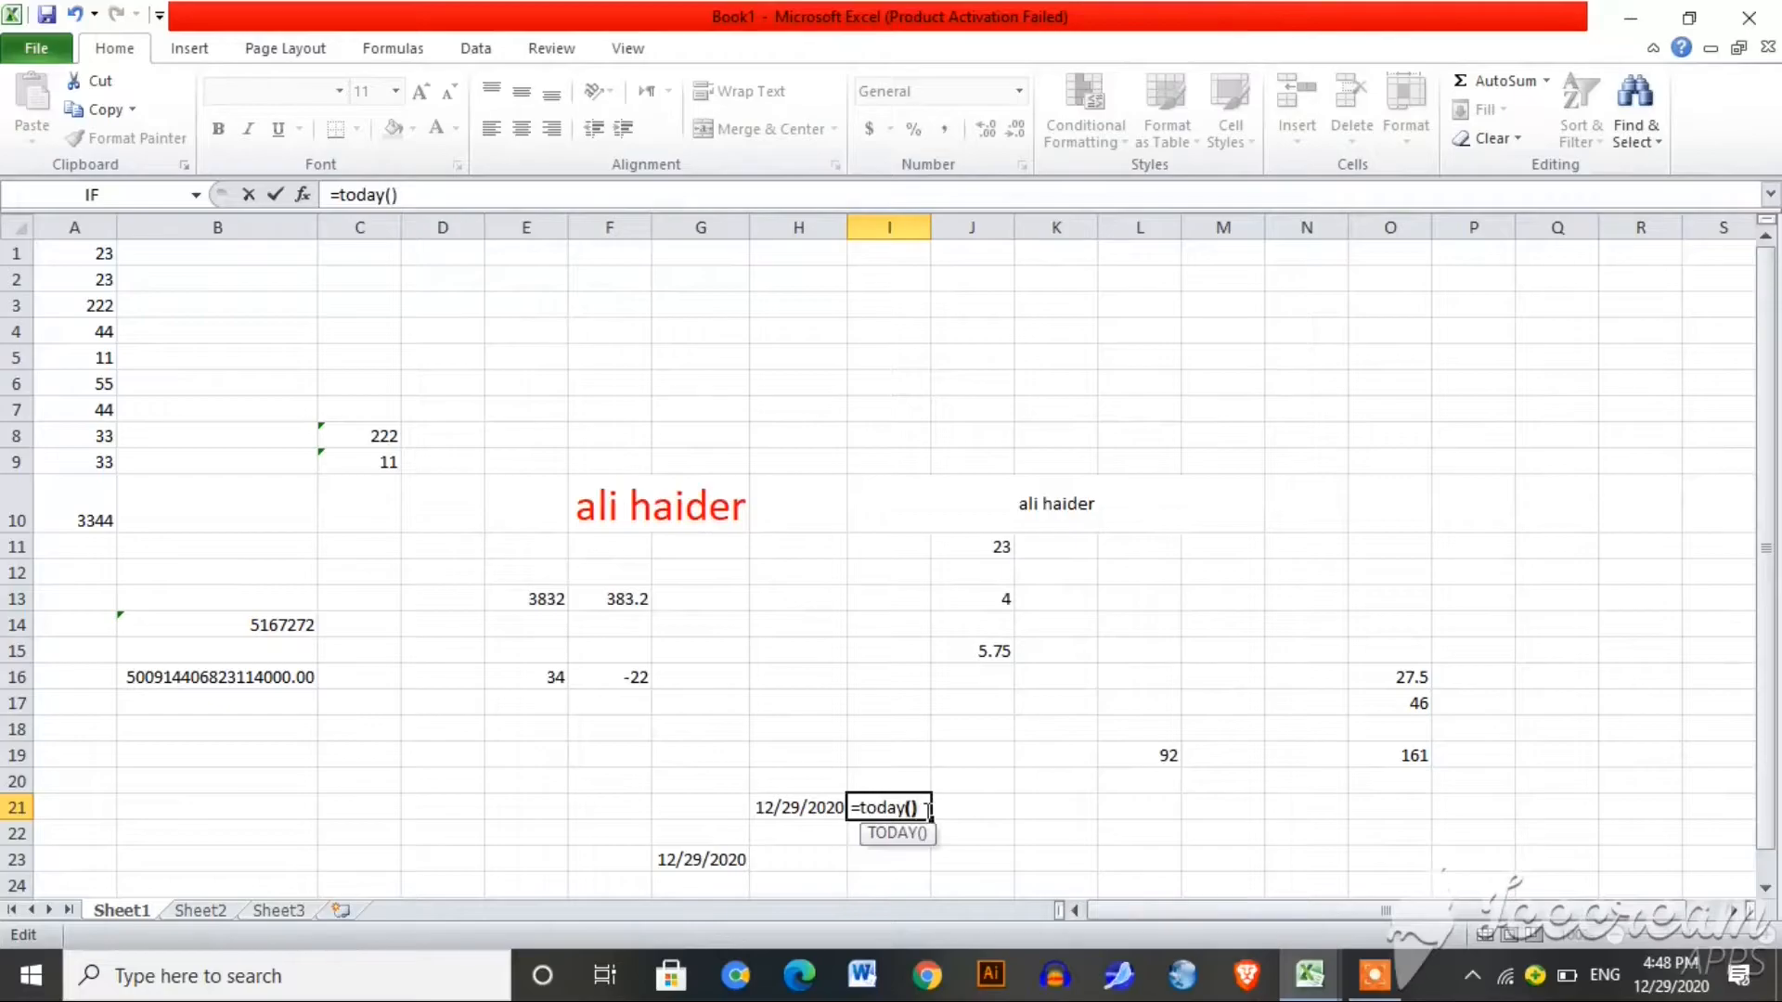
key(Return)
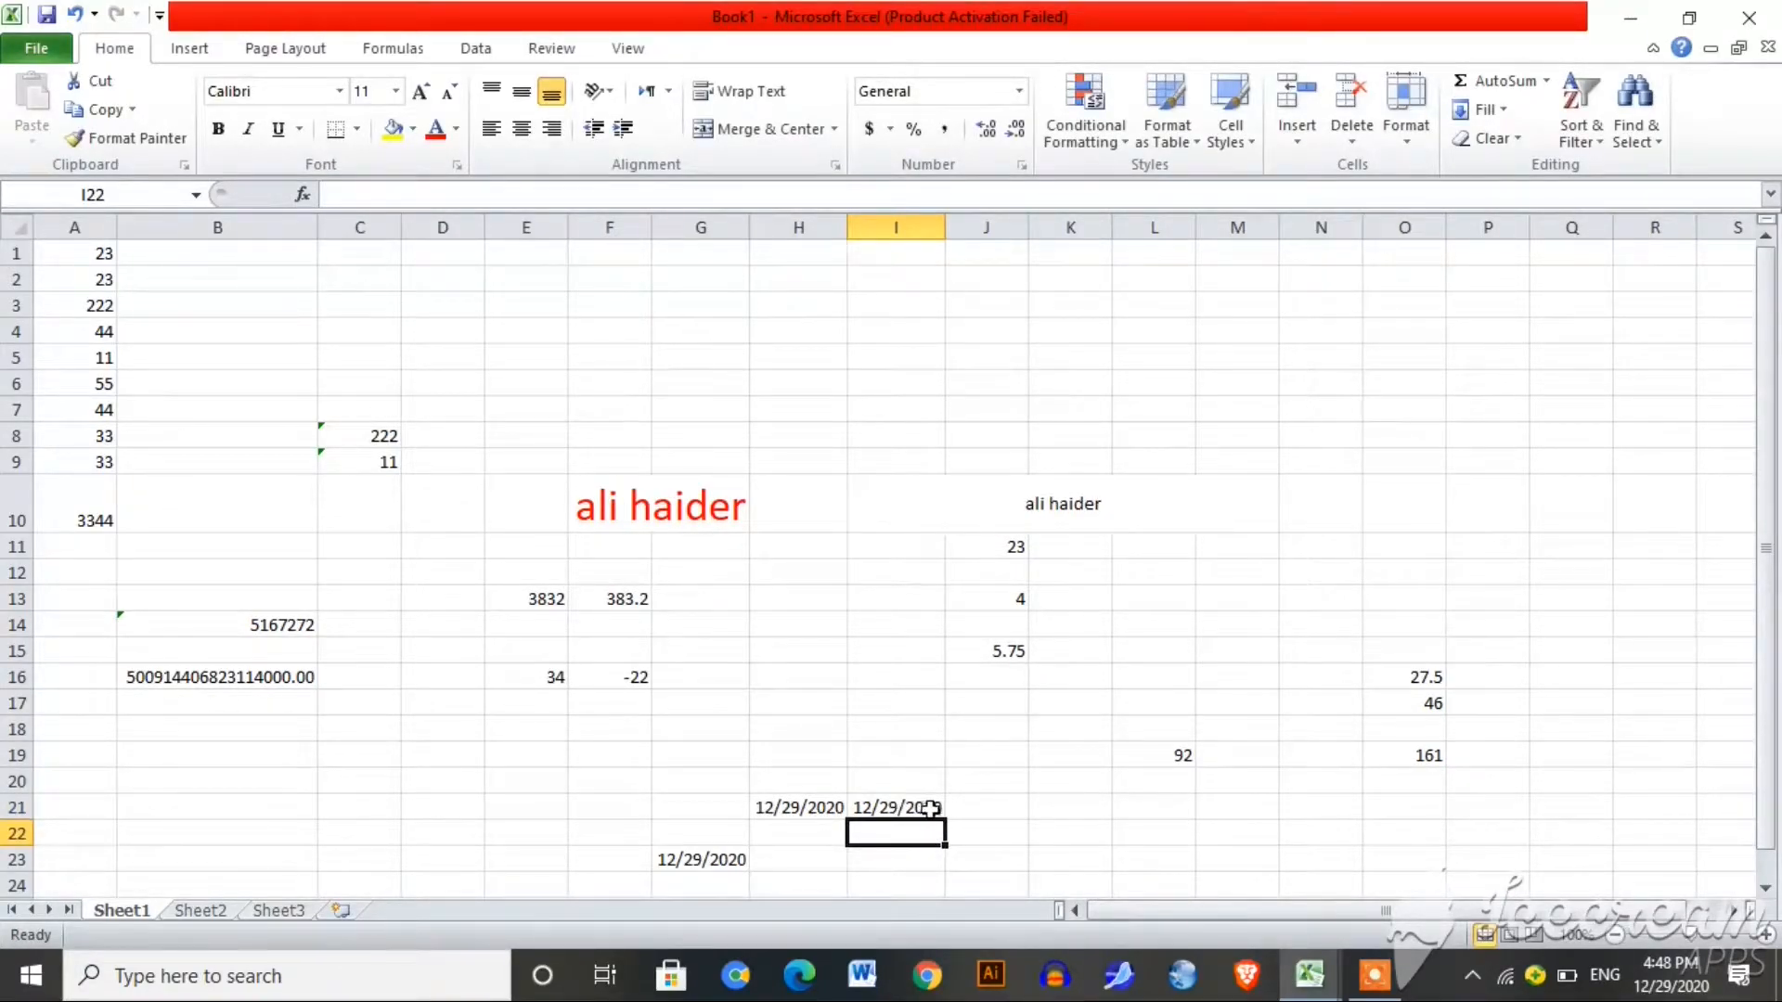
click(1055, 852)
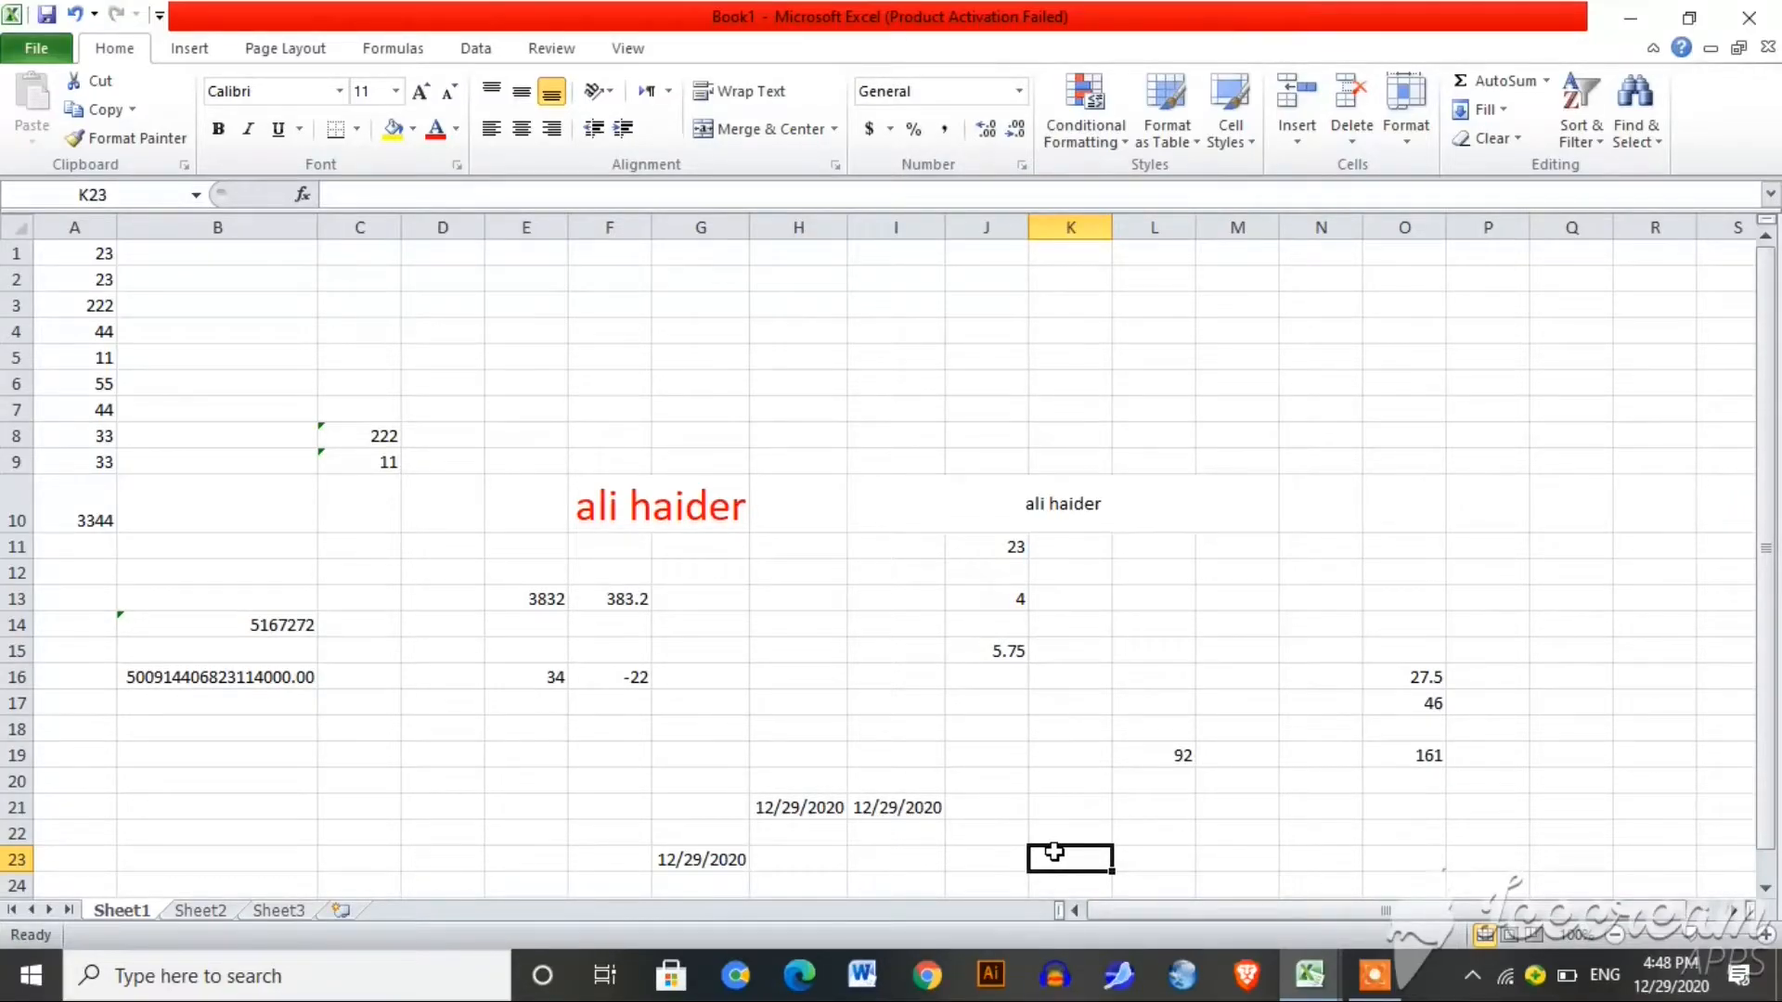
Step: Enter =TODAY()+10 in K23 so it shows 1/8/2021
text(=)
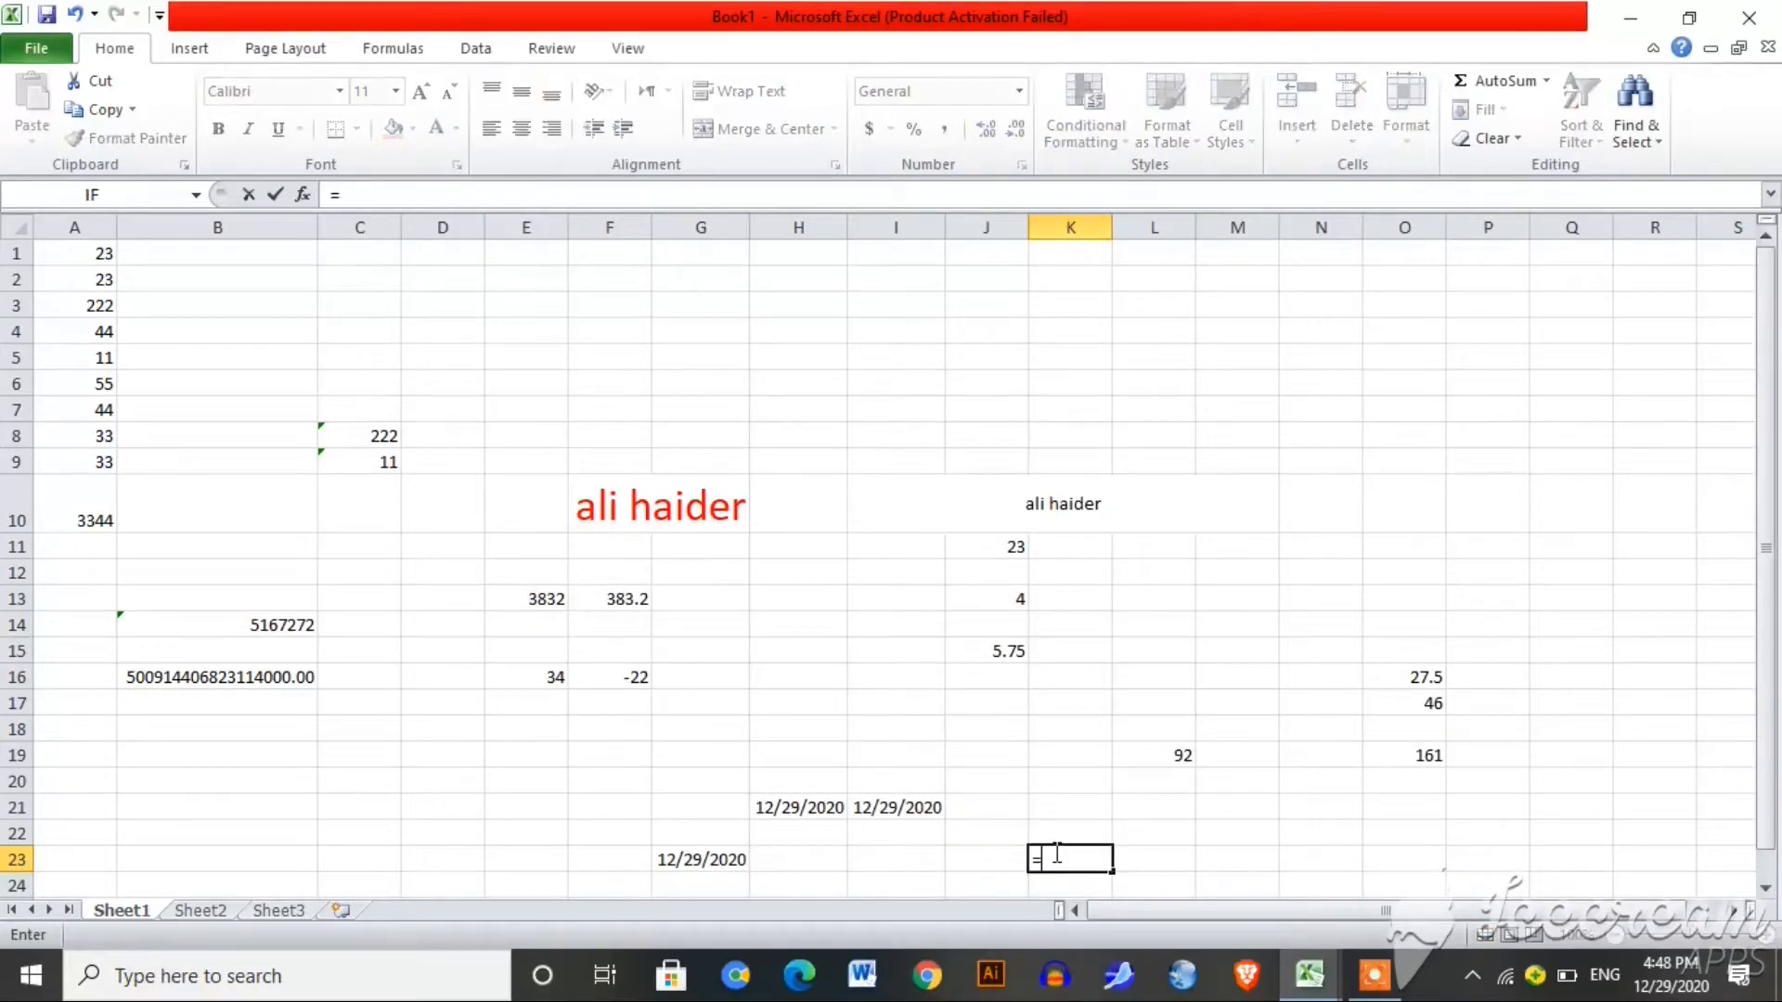
text(tod)
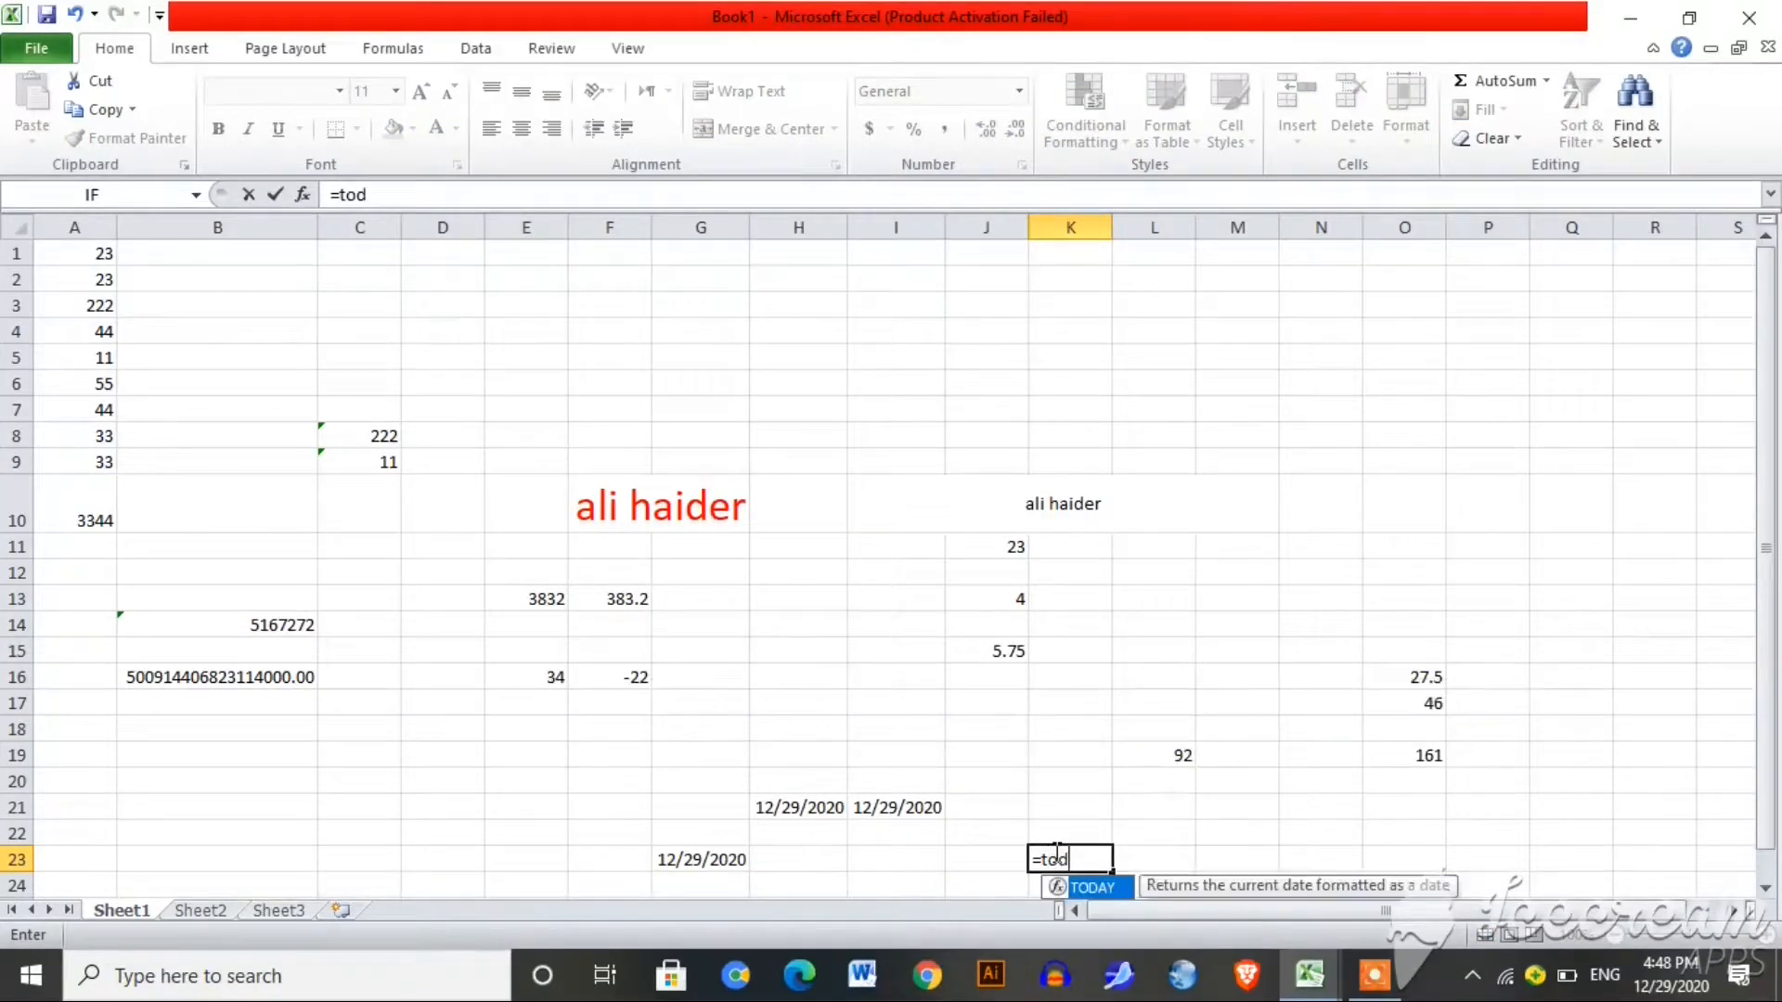
text(ay(0)
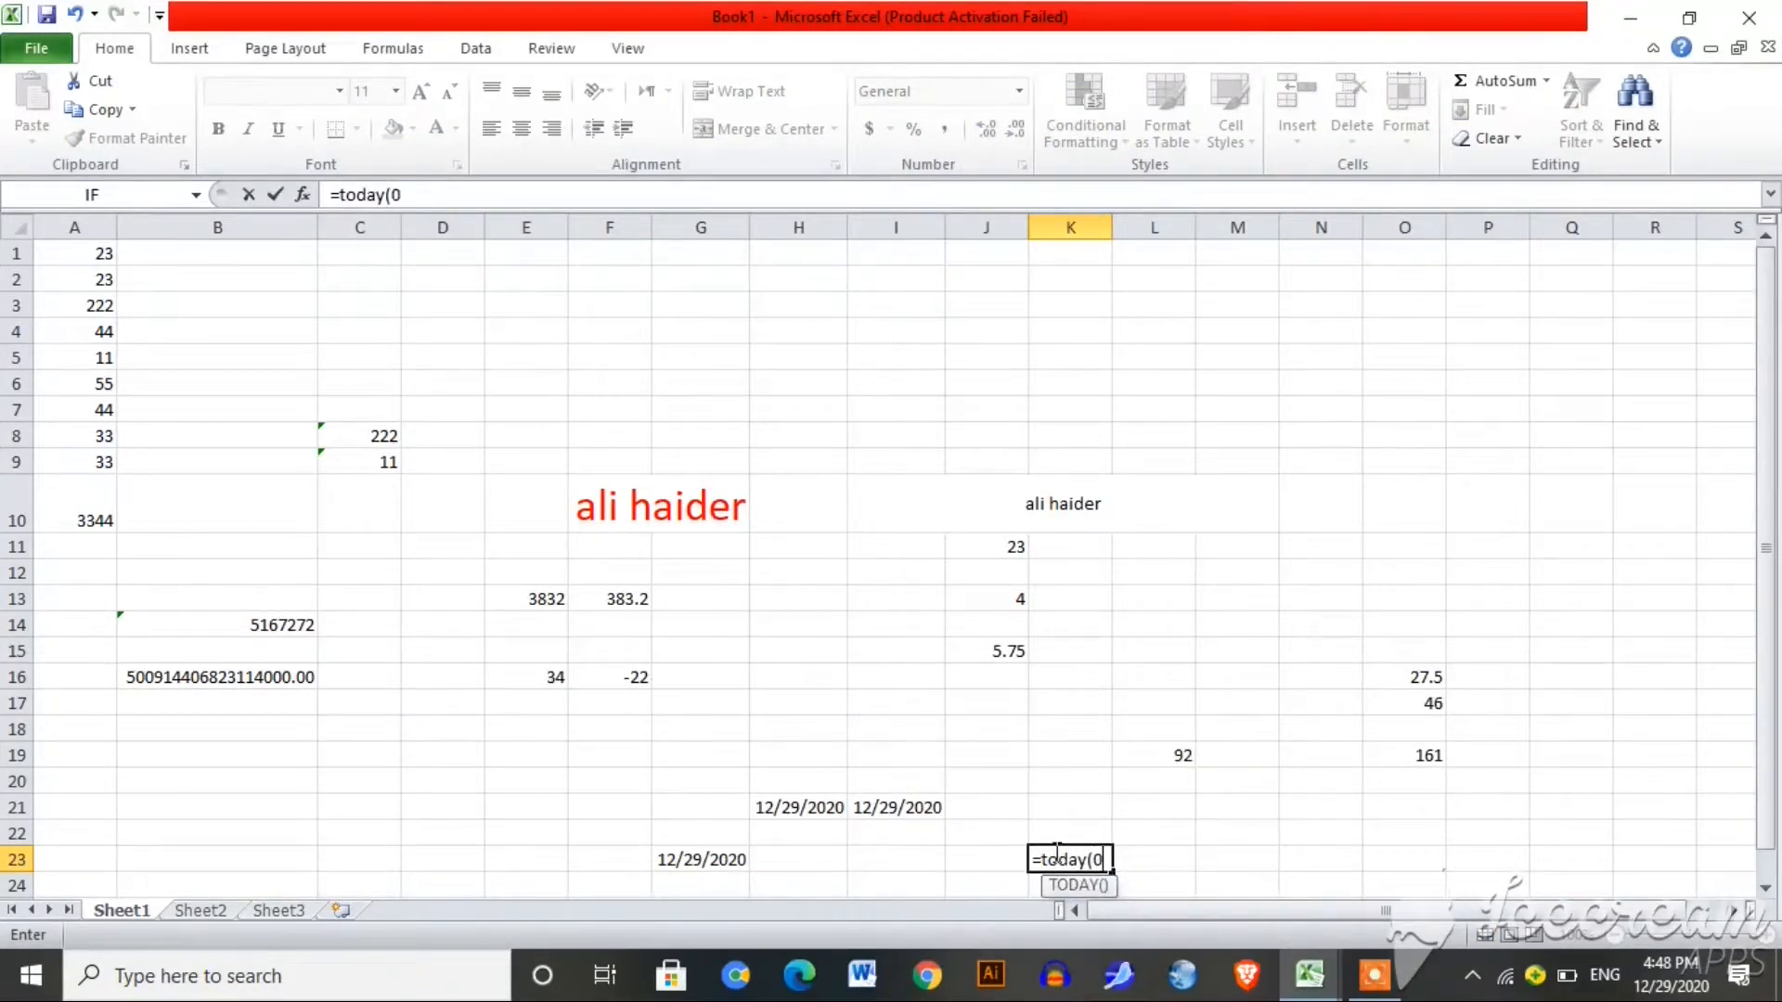
key(BackSpace)
text()+10)
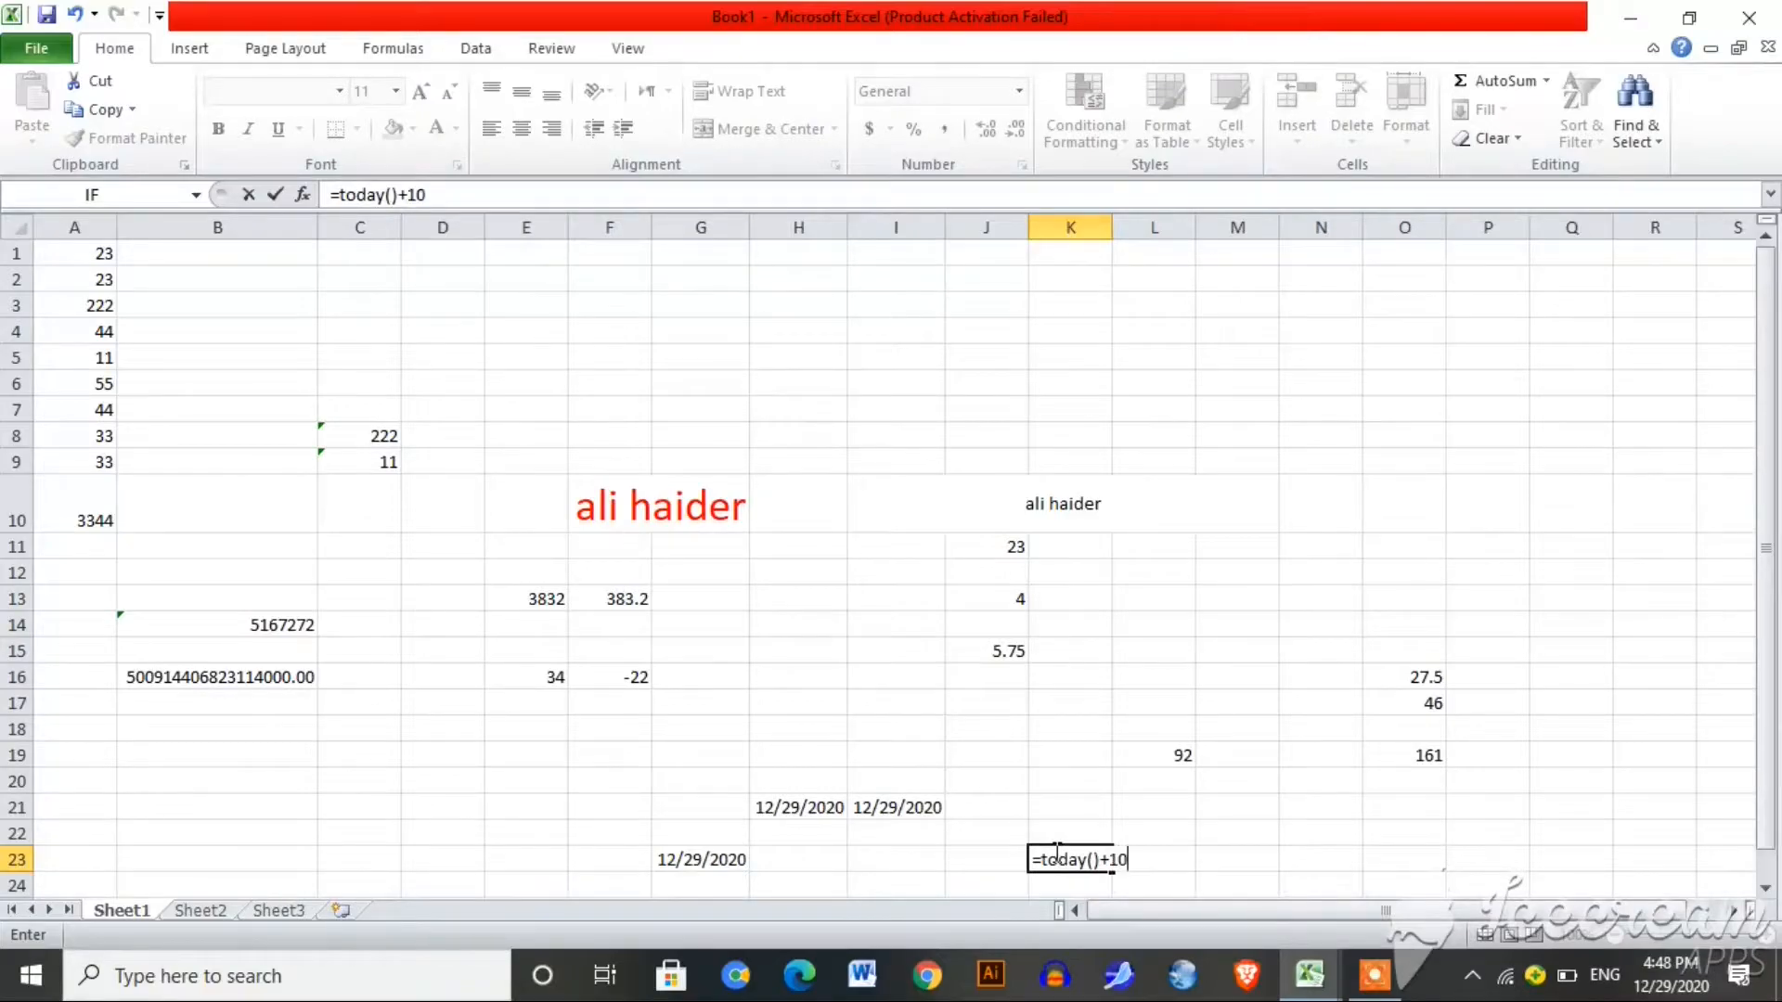
key(BackSpace)
key(BackSpace)
text(10)
key(Return)
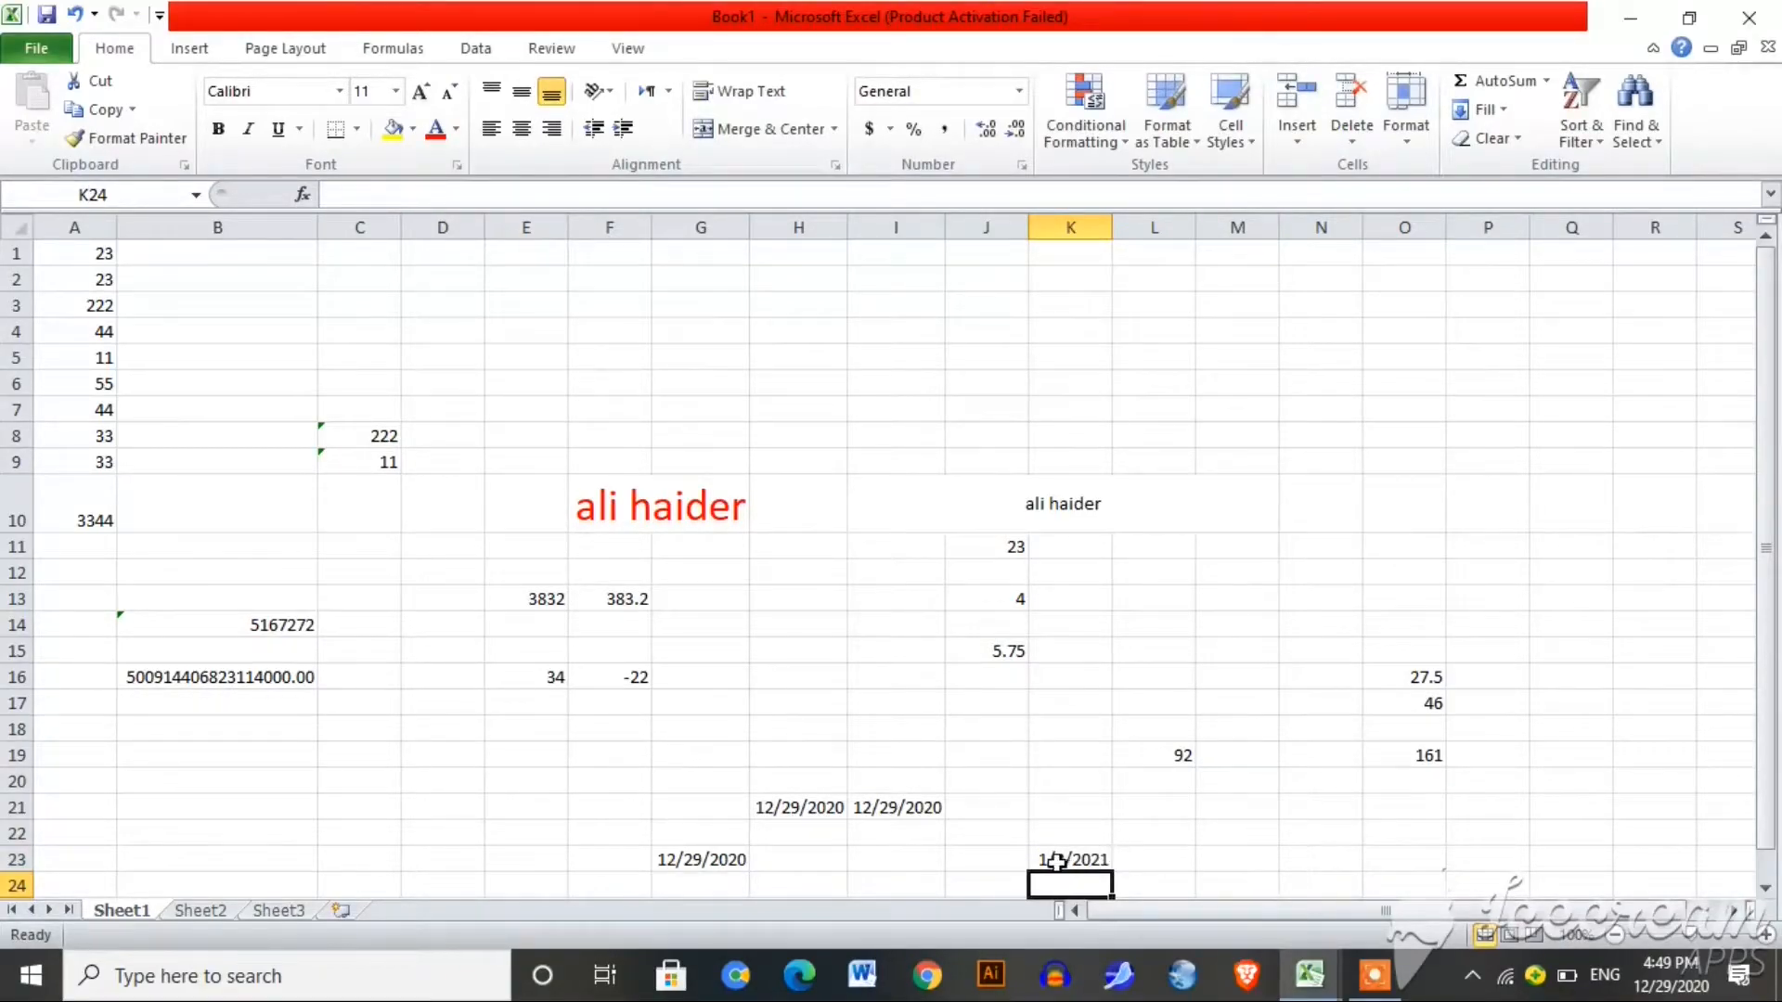
click(1251, 861)
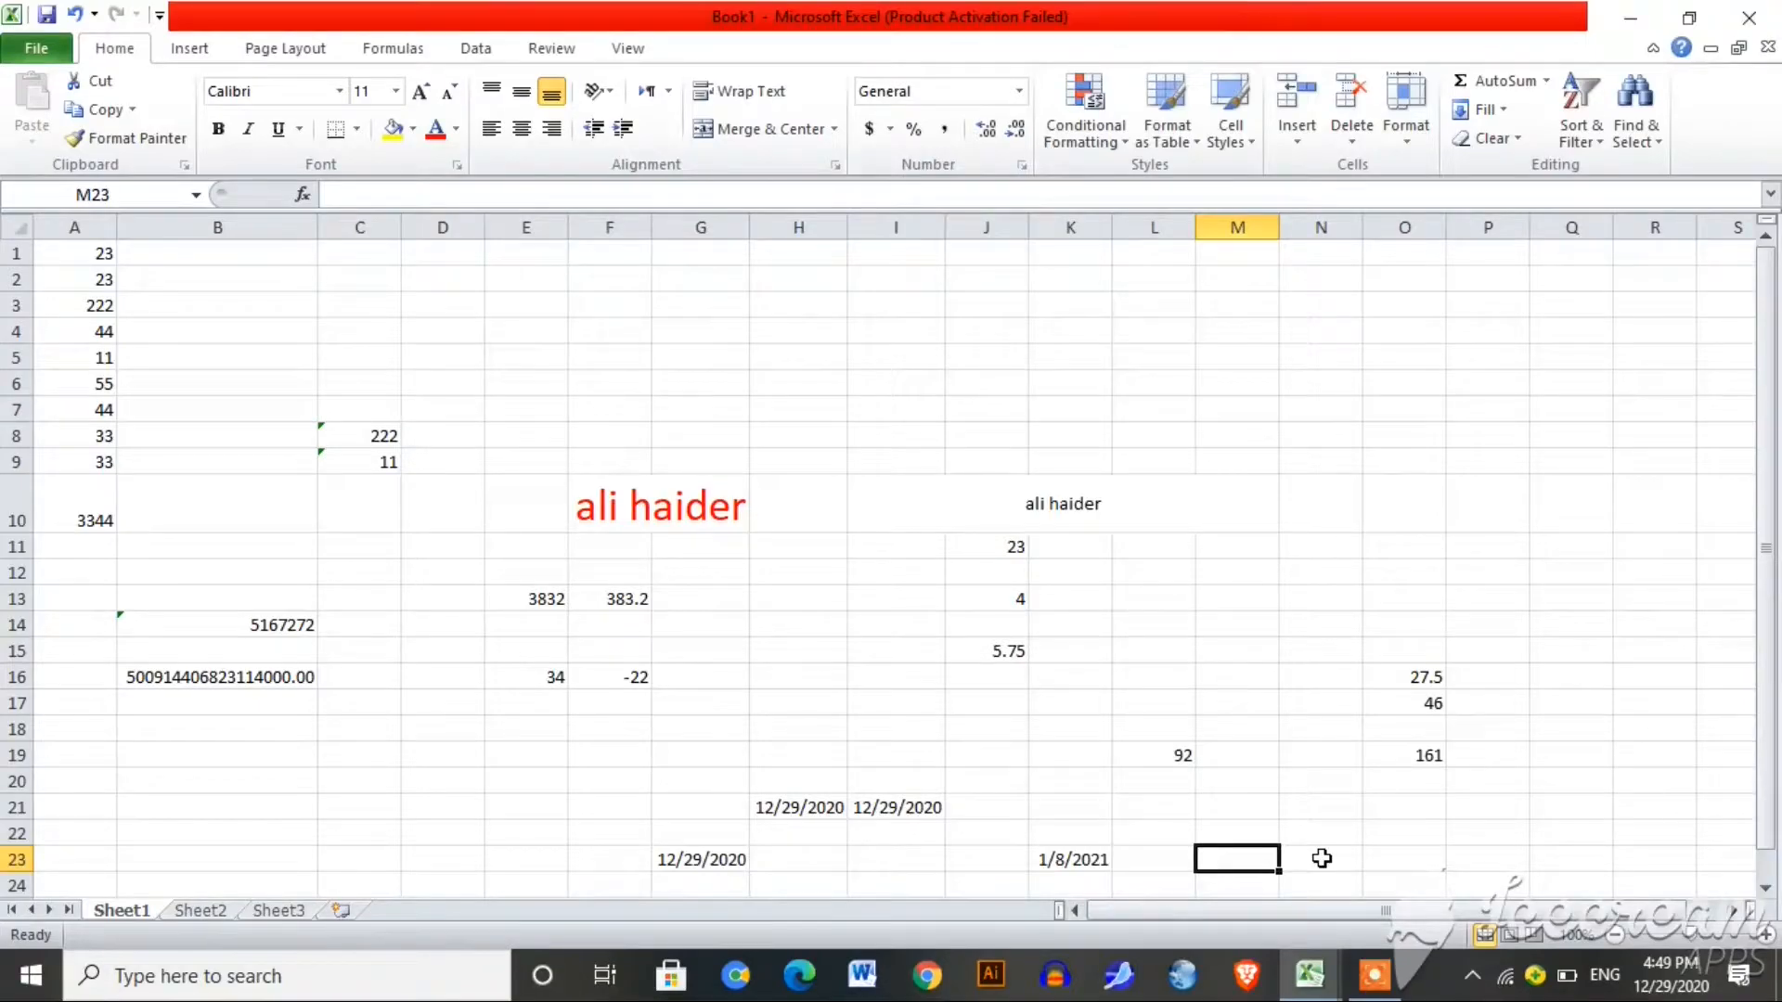
Step: Insert the fixed date 12/29/2020 into M23
key(ctrl+semicolon)
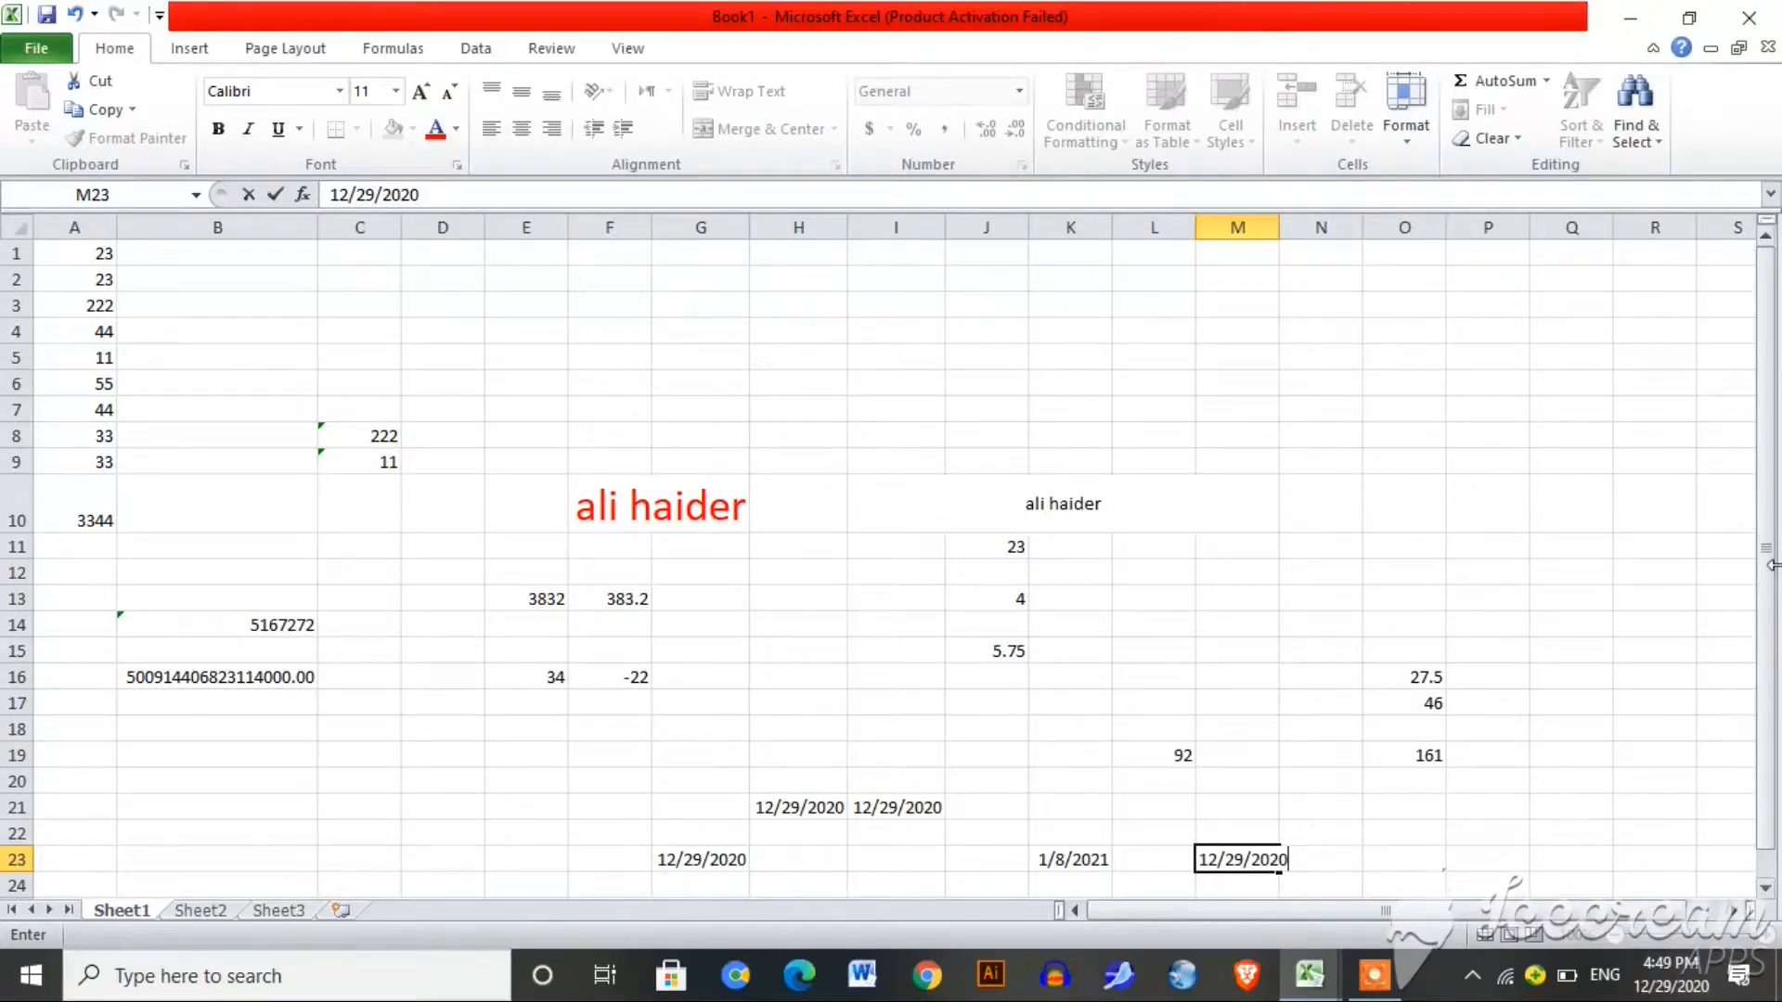
drag(1768, 582, 1768, 598)
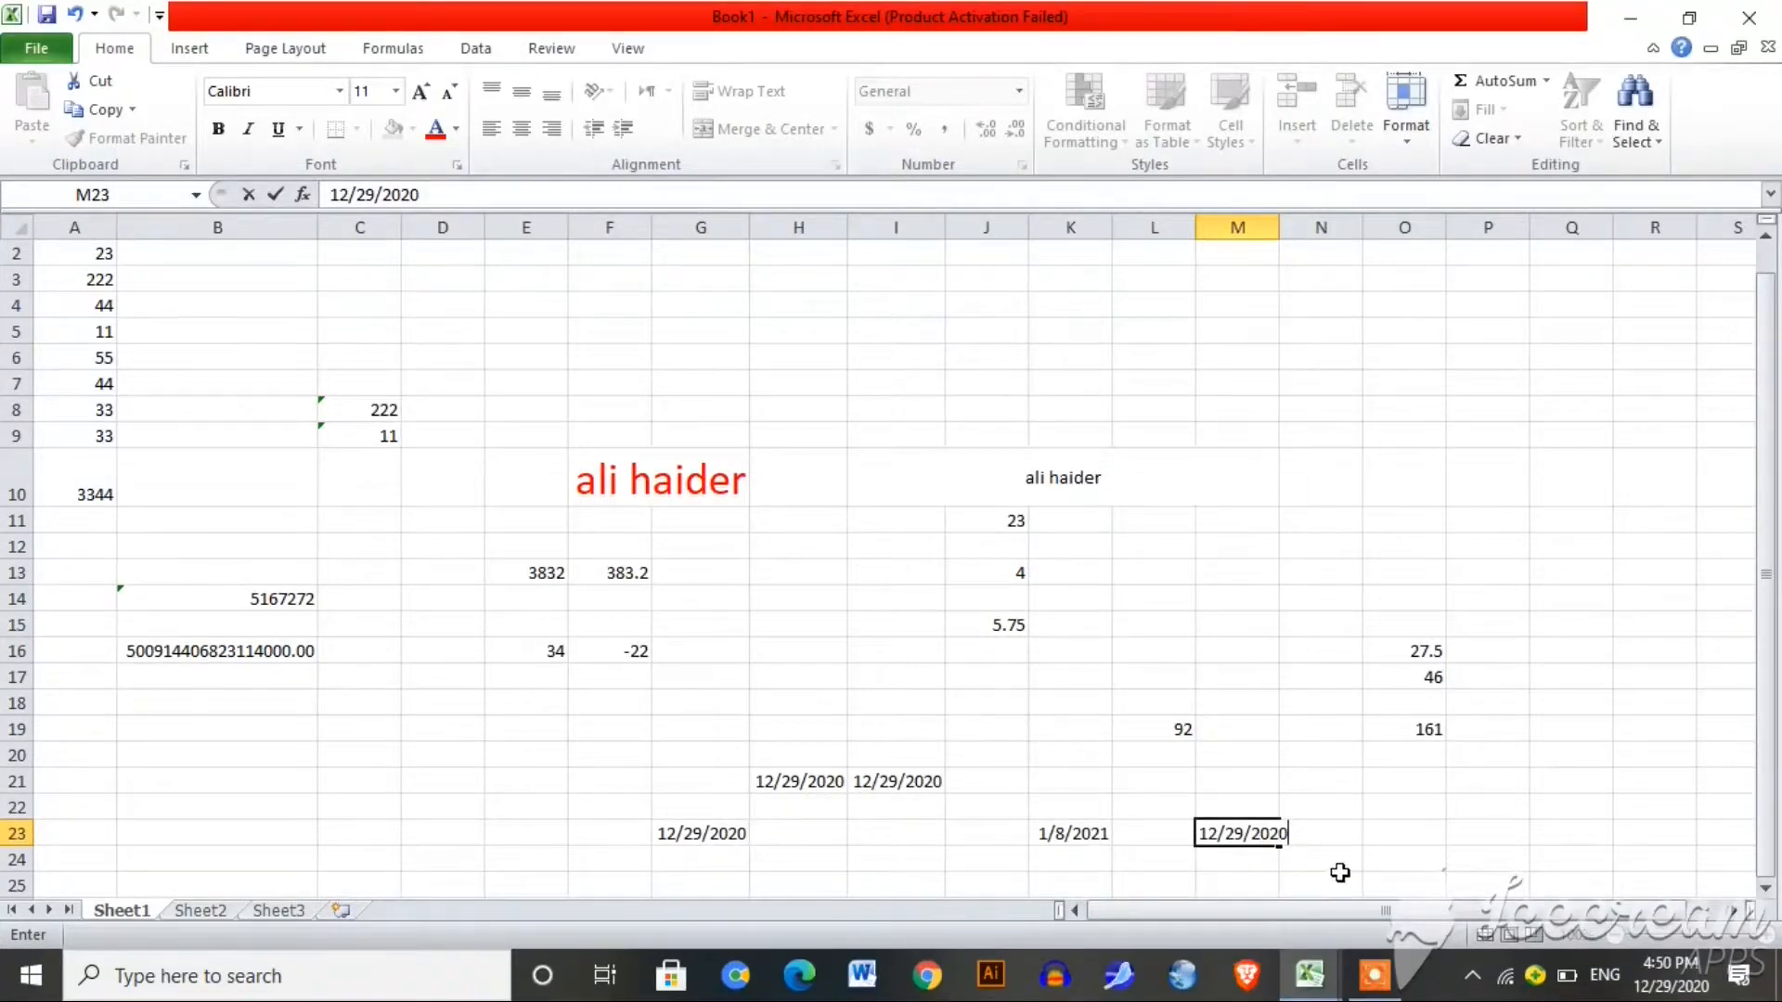
click(1401, 856)
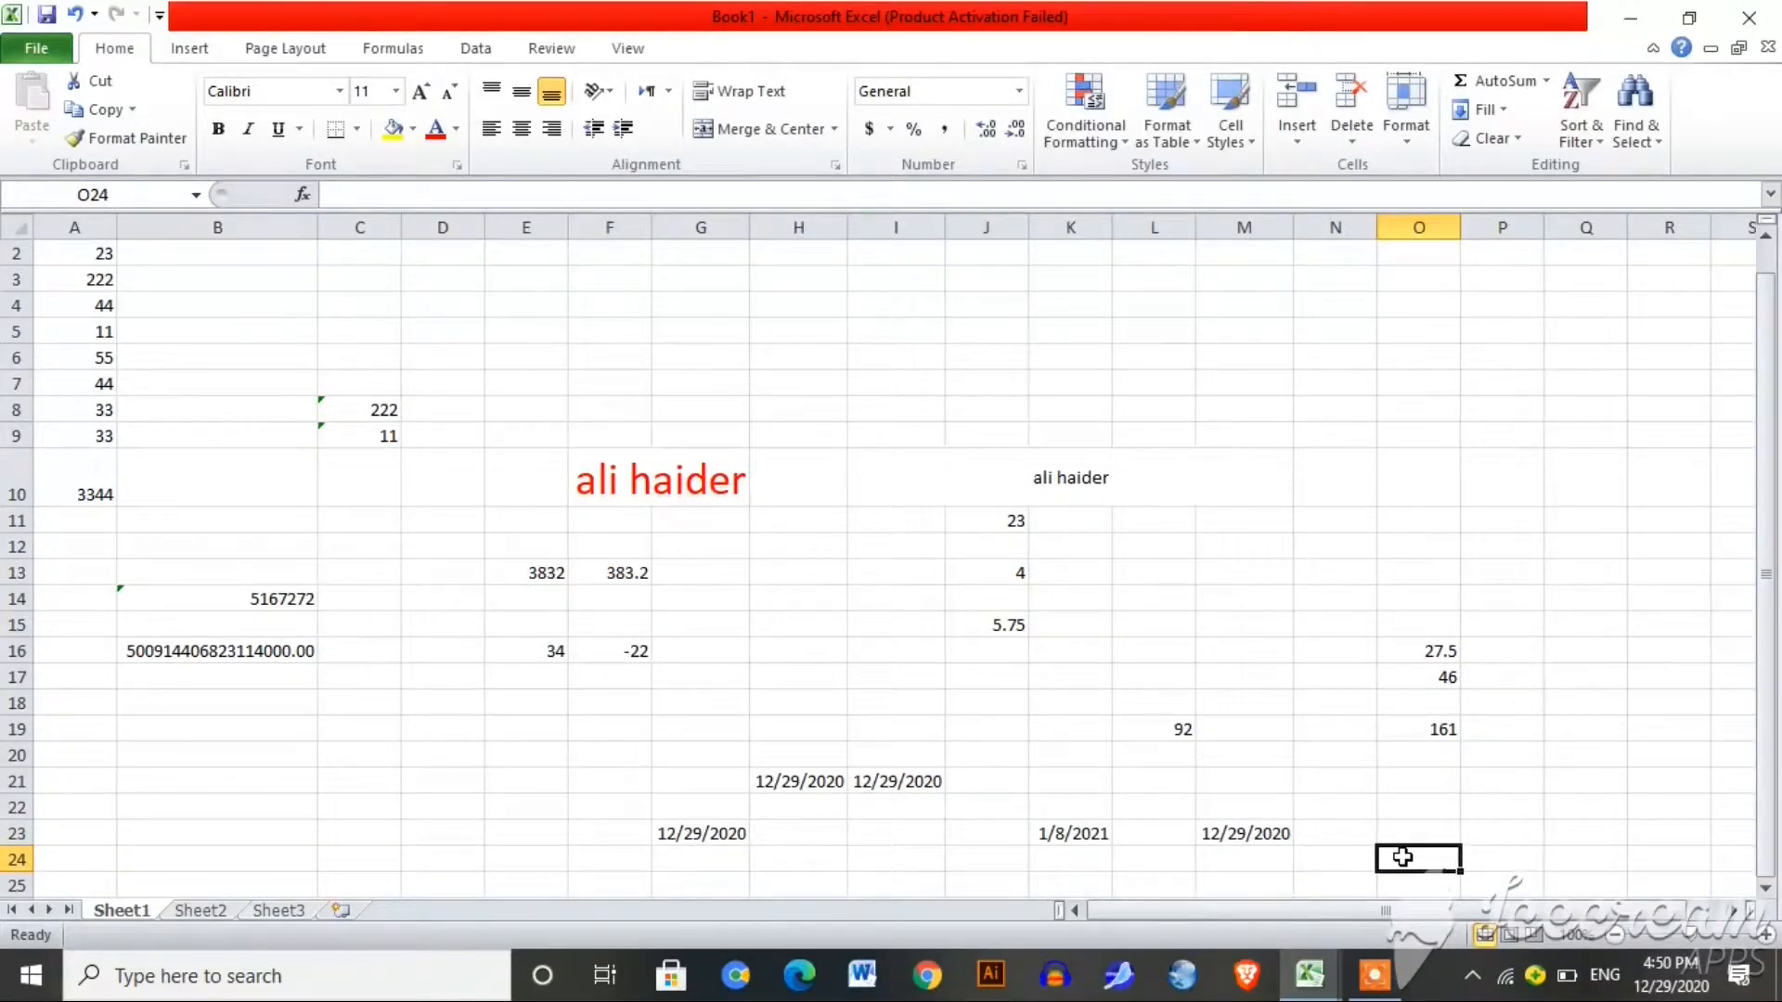
Step: Enter =M23+25 in O24 so it shows 1/23/2021
text(=)
click(1279, 833)
text(+)
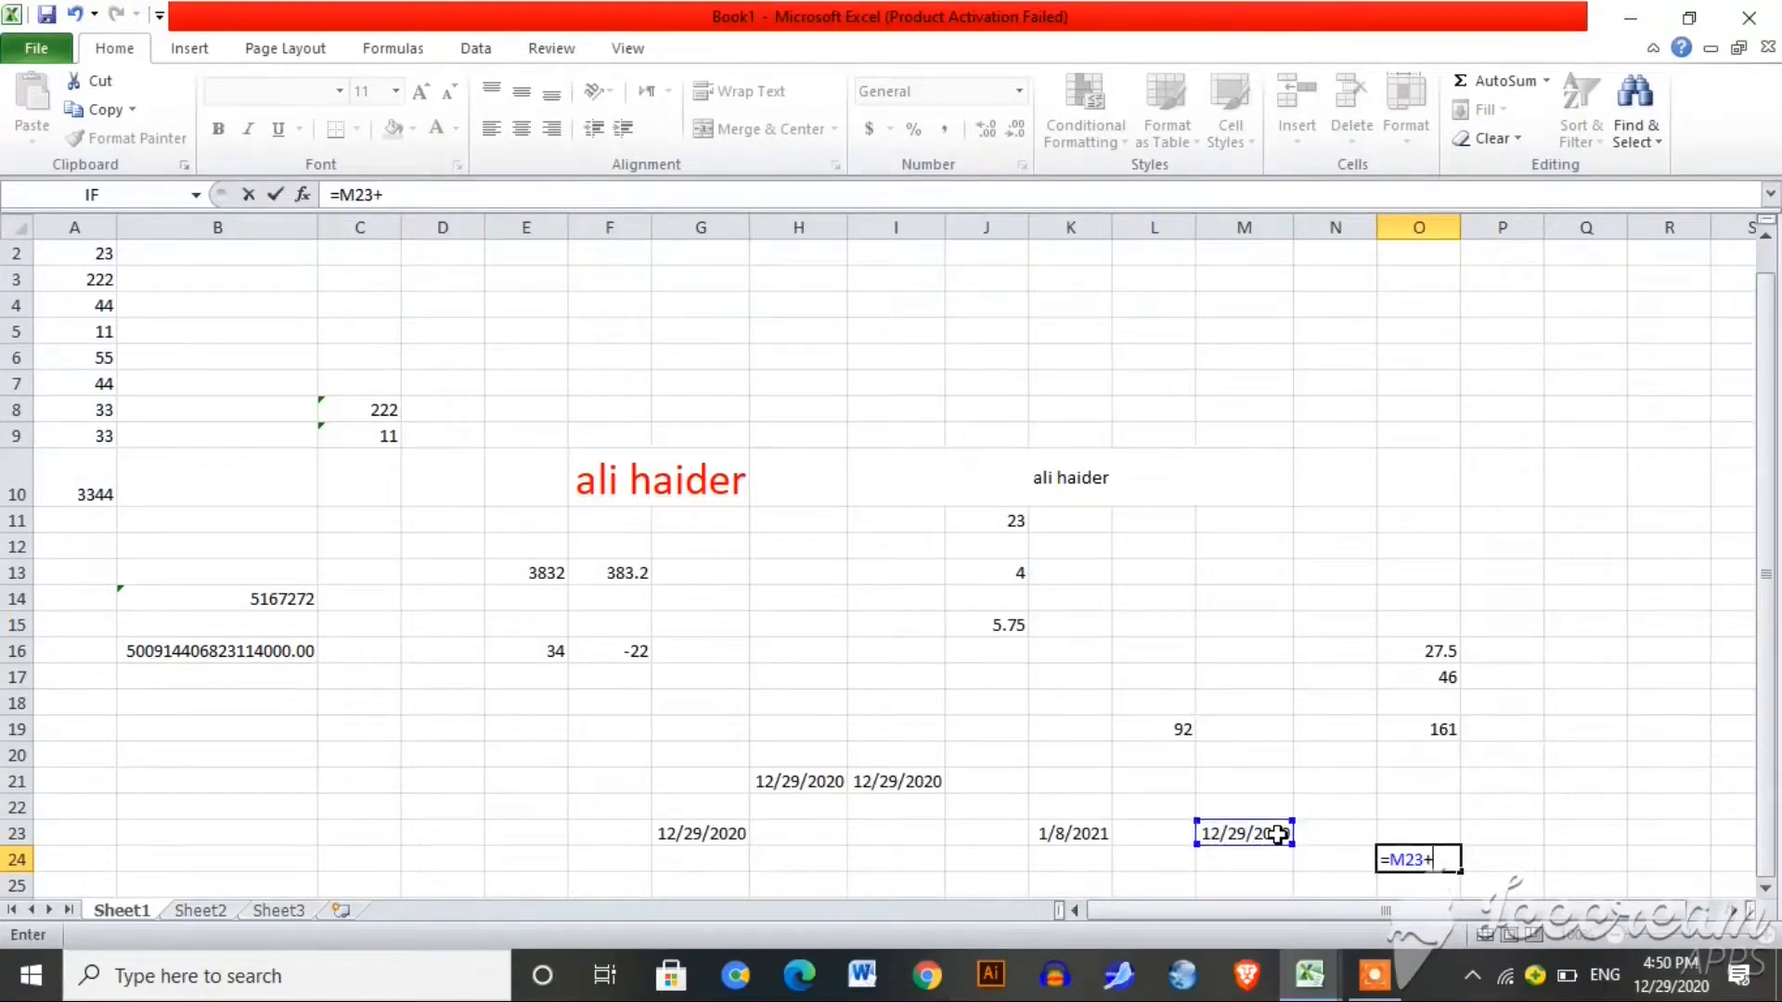
text(25)
key(Return)
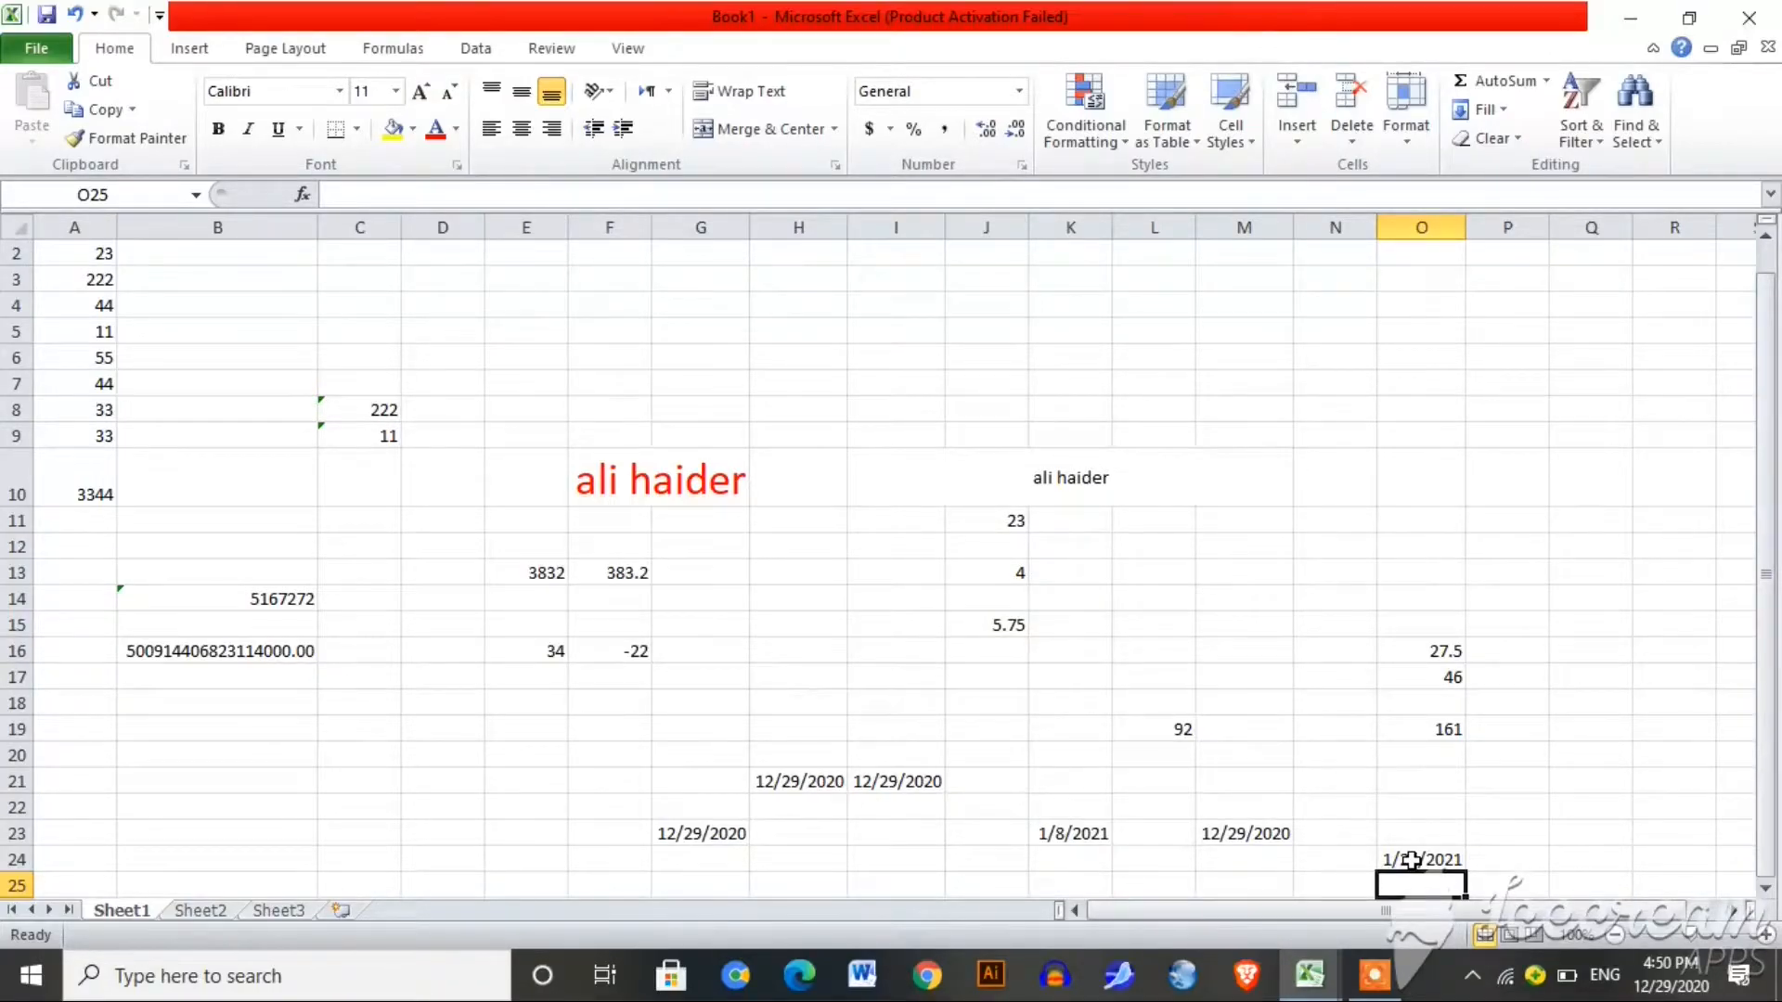
click(1336, 524)
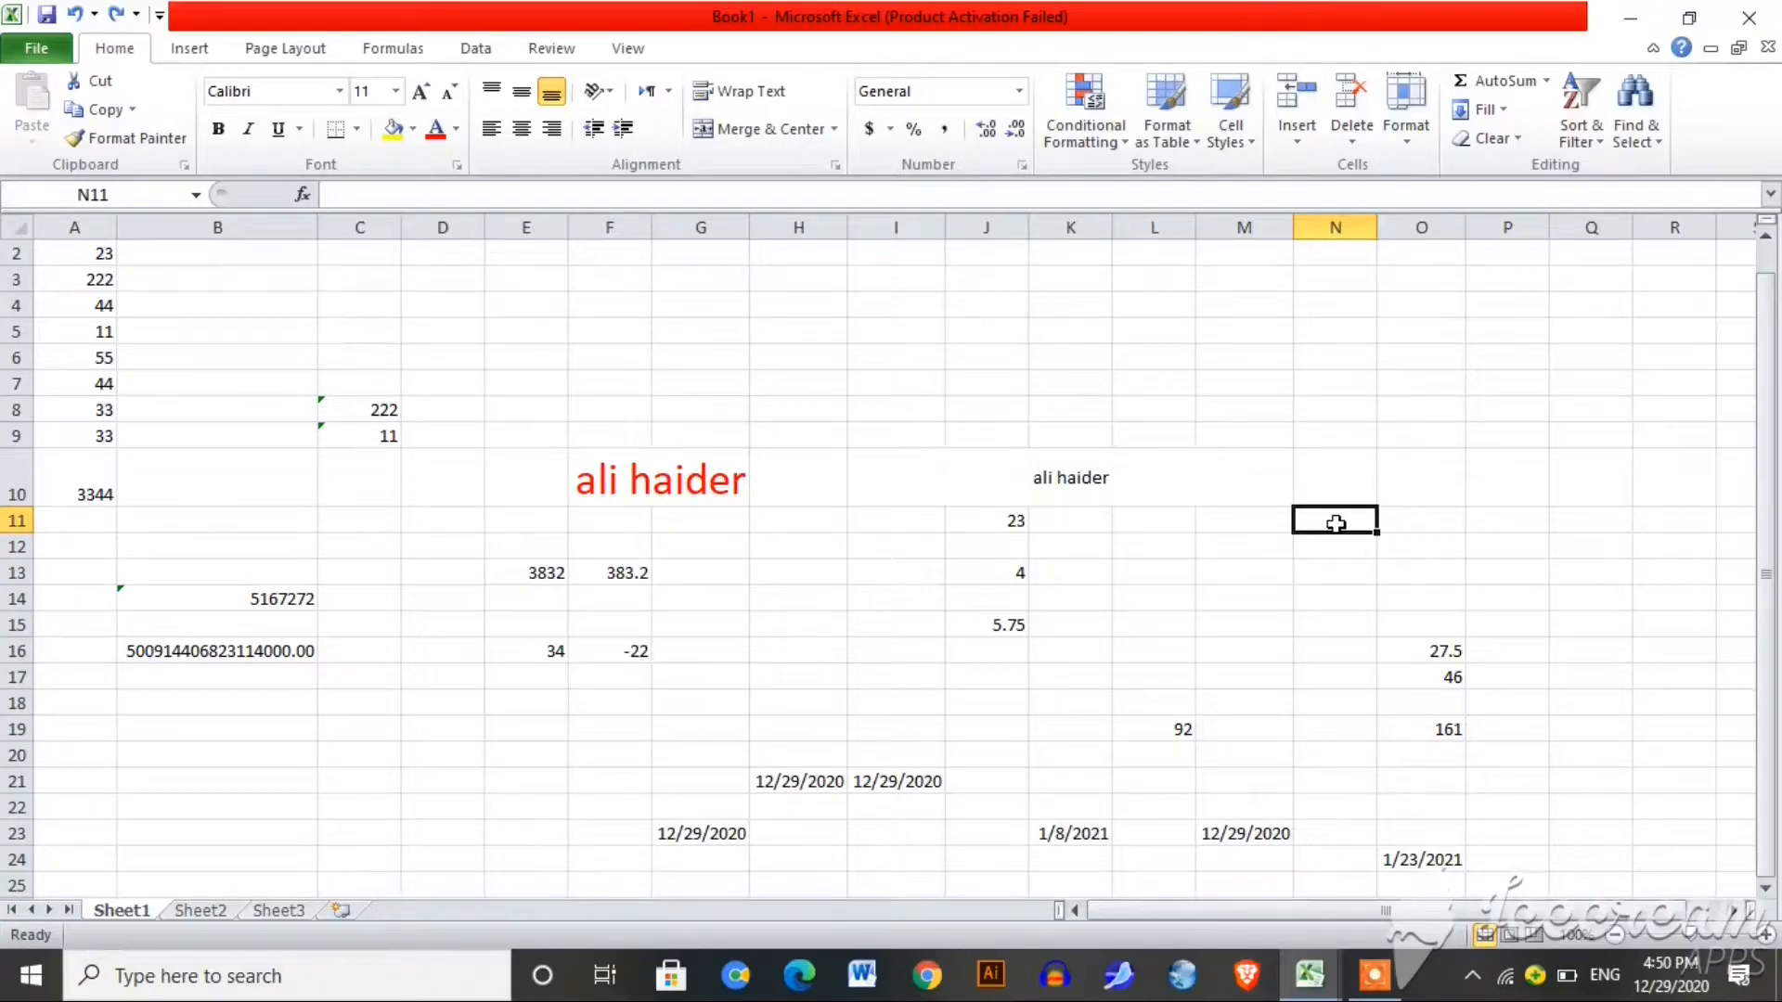
Step: Enter the live =NOW() date and time formula in N11
text(=)
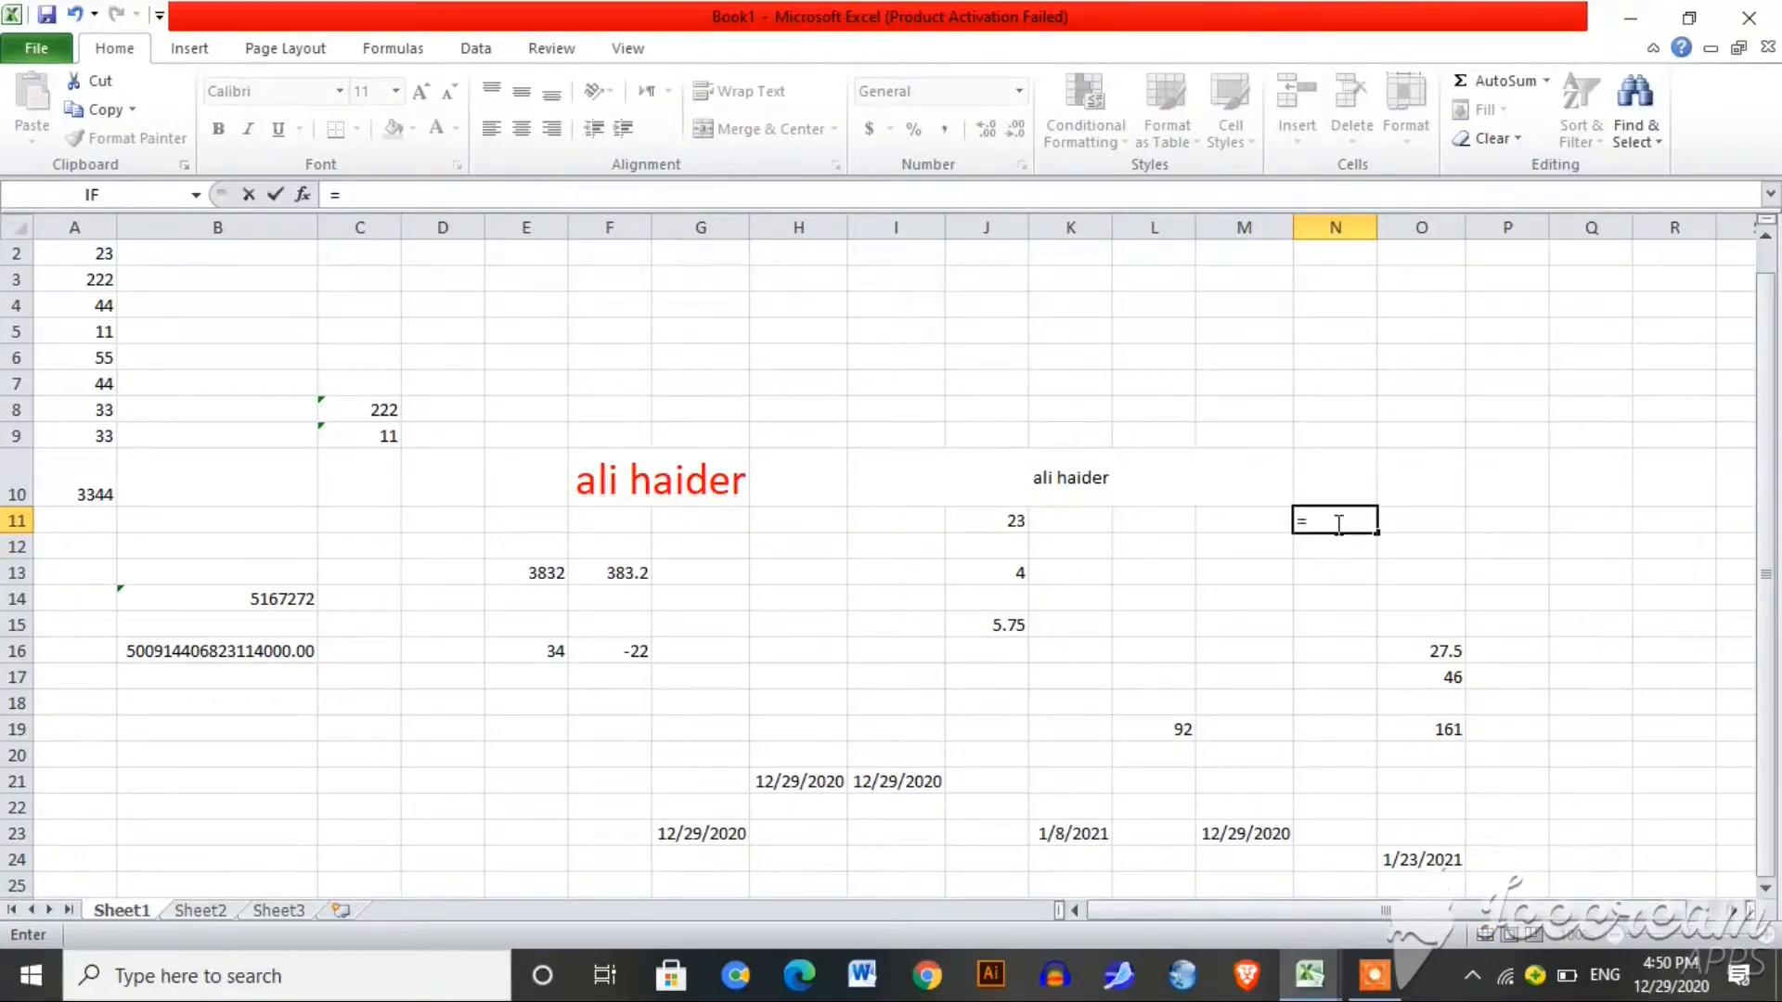
text(now)
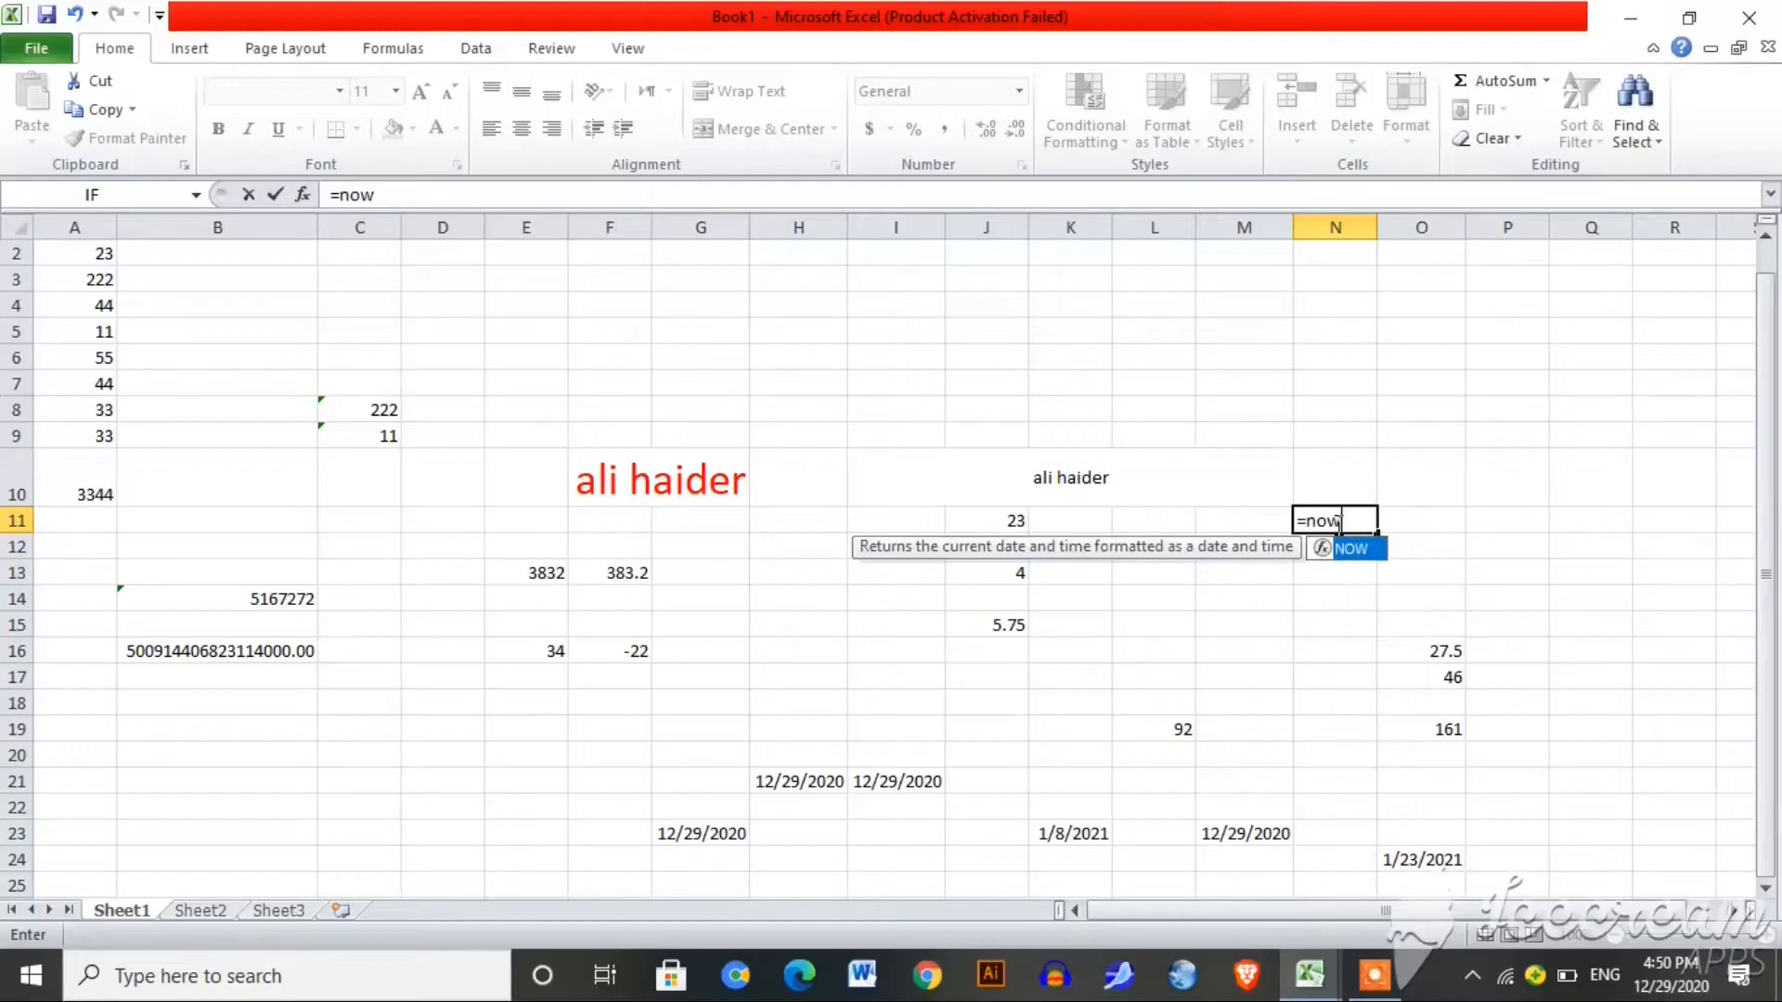
text((0)
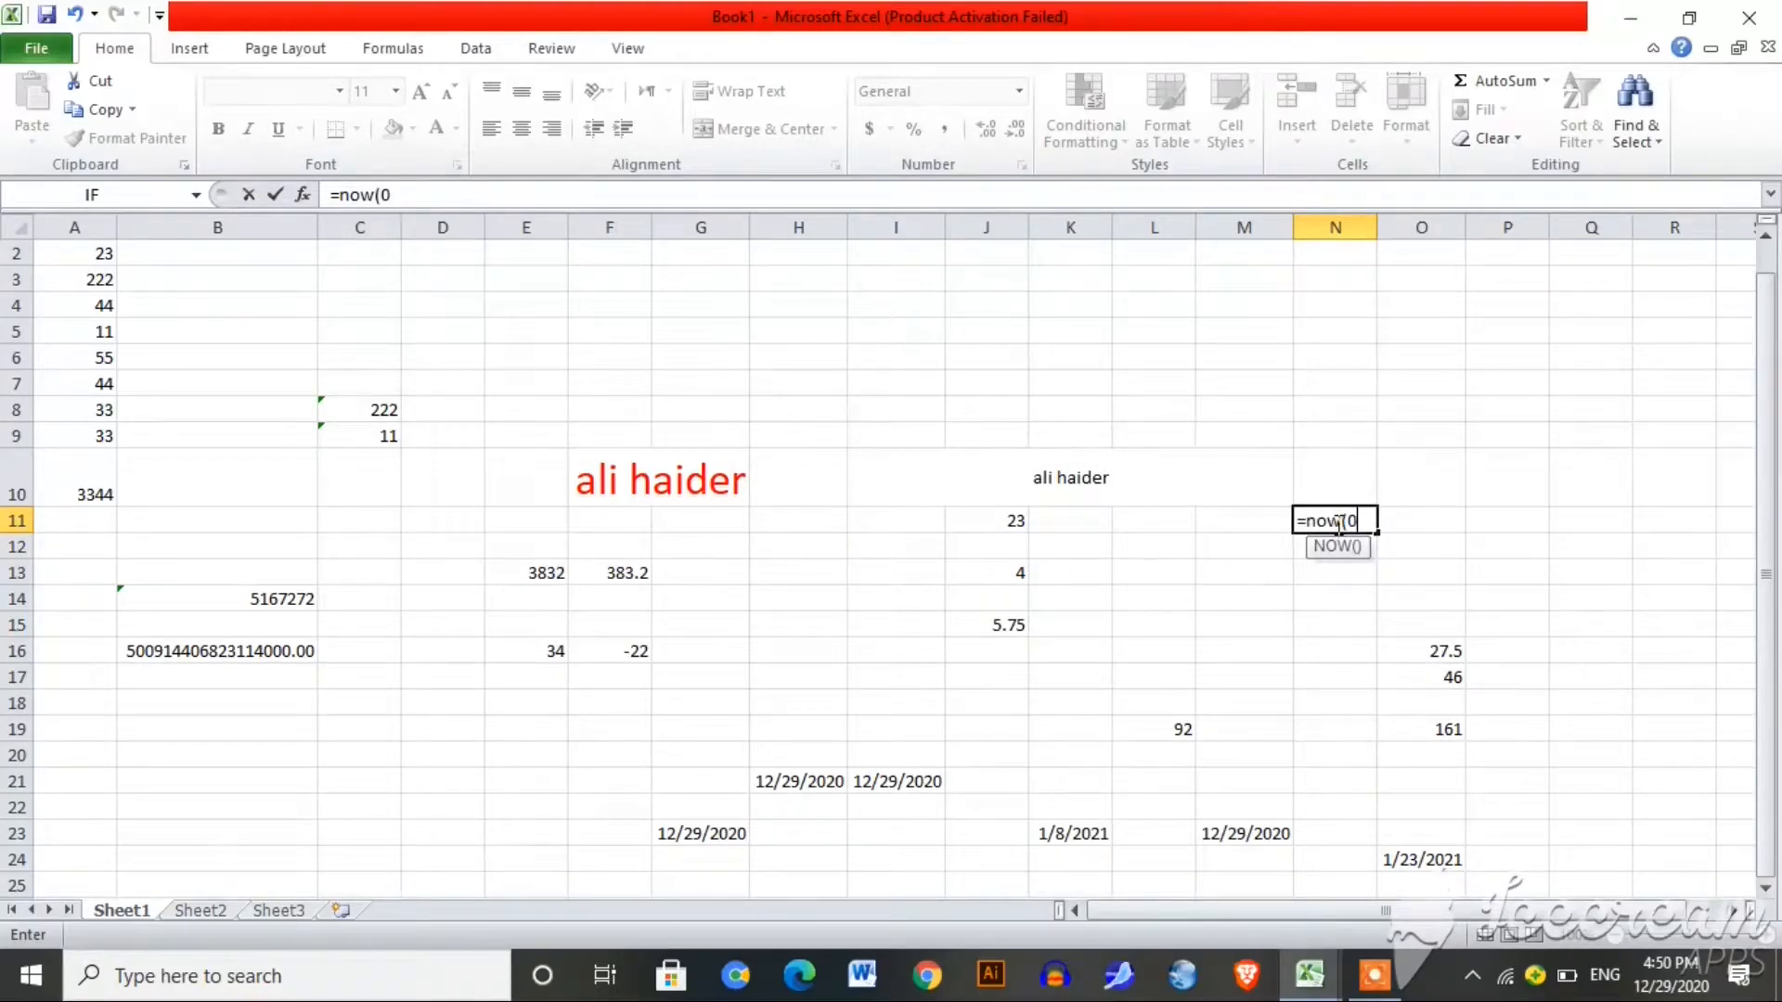
key(BackSpace)
text())
key(Return)
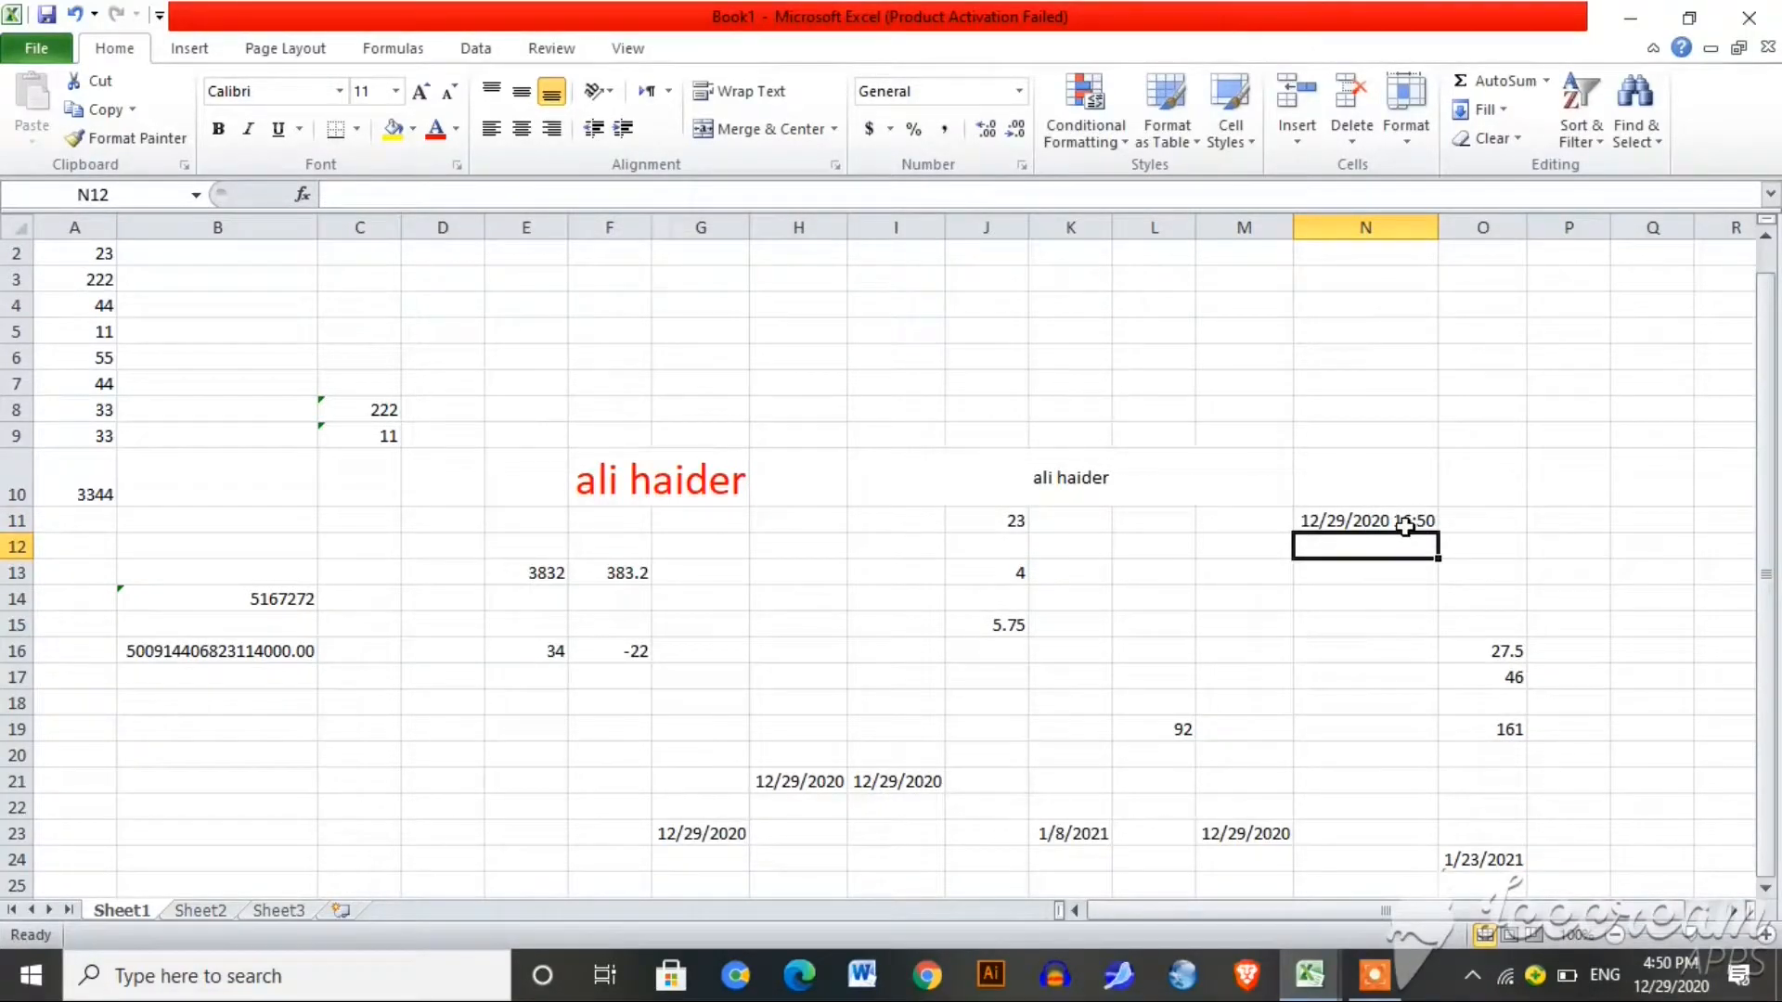
Step: Insert fixed entries: current time 5:03 PM in Q12, date 12/29/2020 in Q10, time 5:04 PM in P11
double_click(1595, 558)
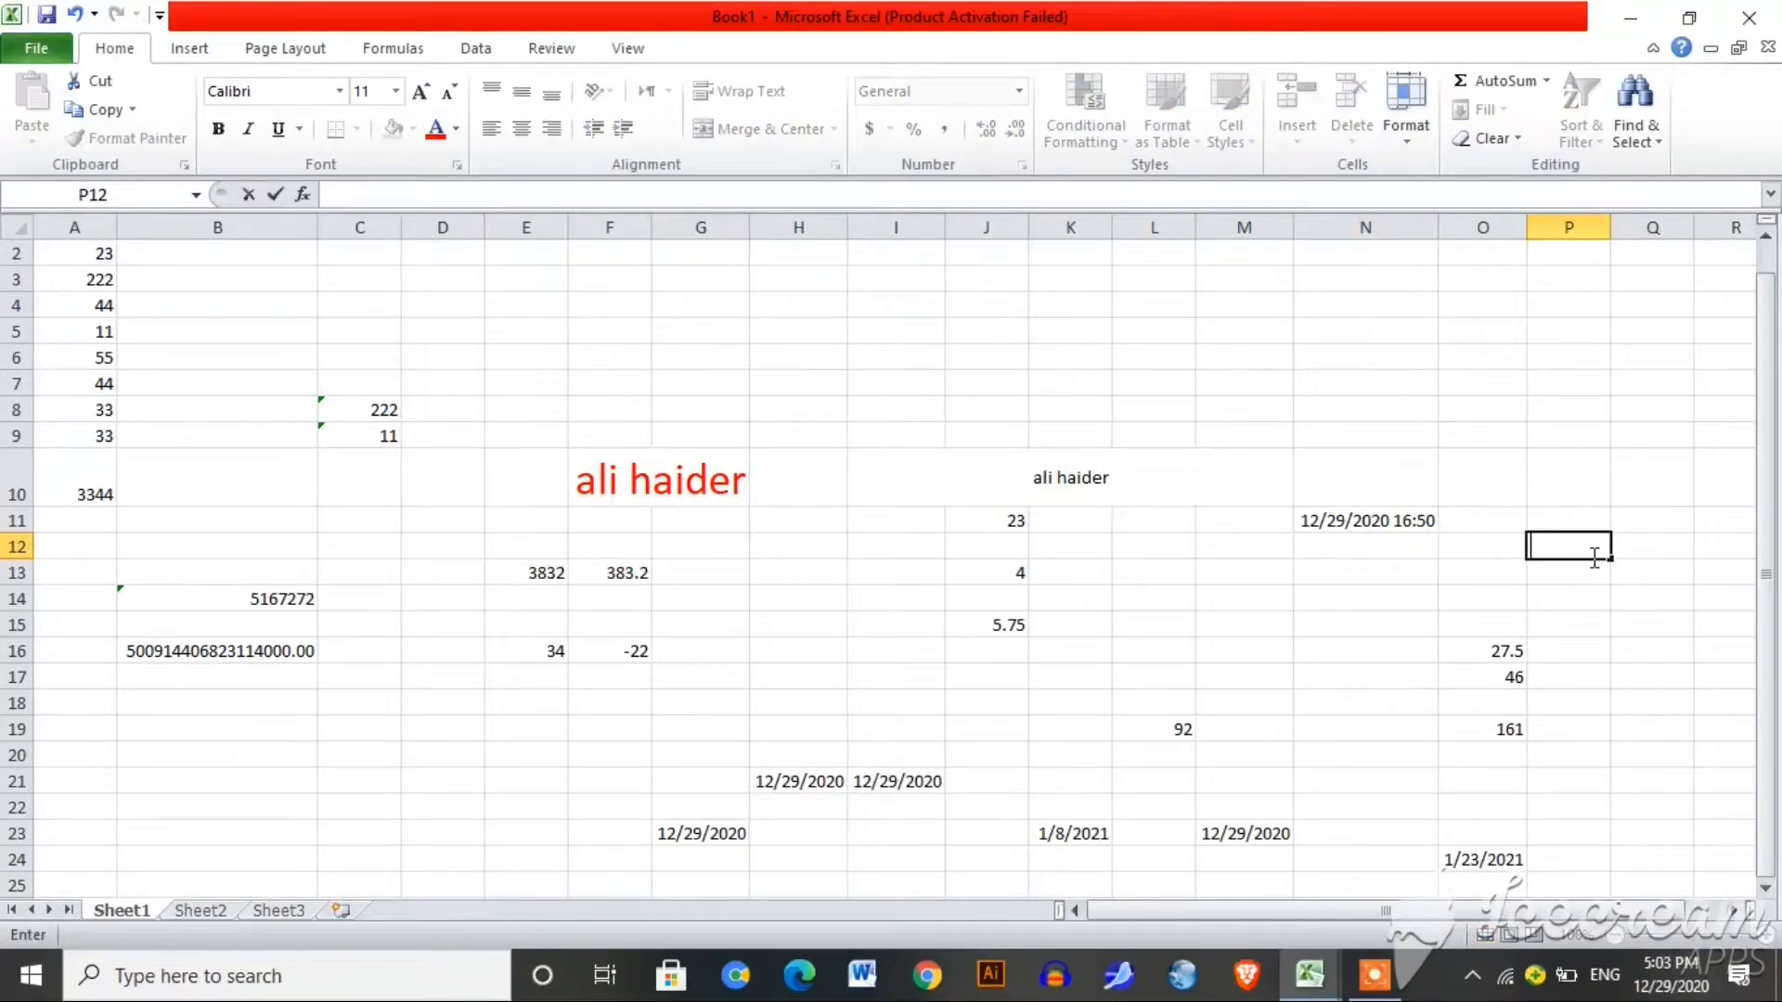
click(1627, 548)
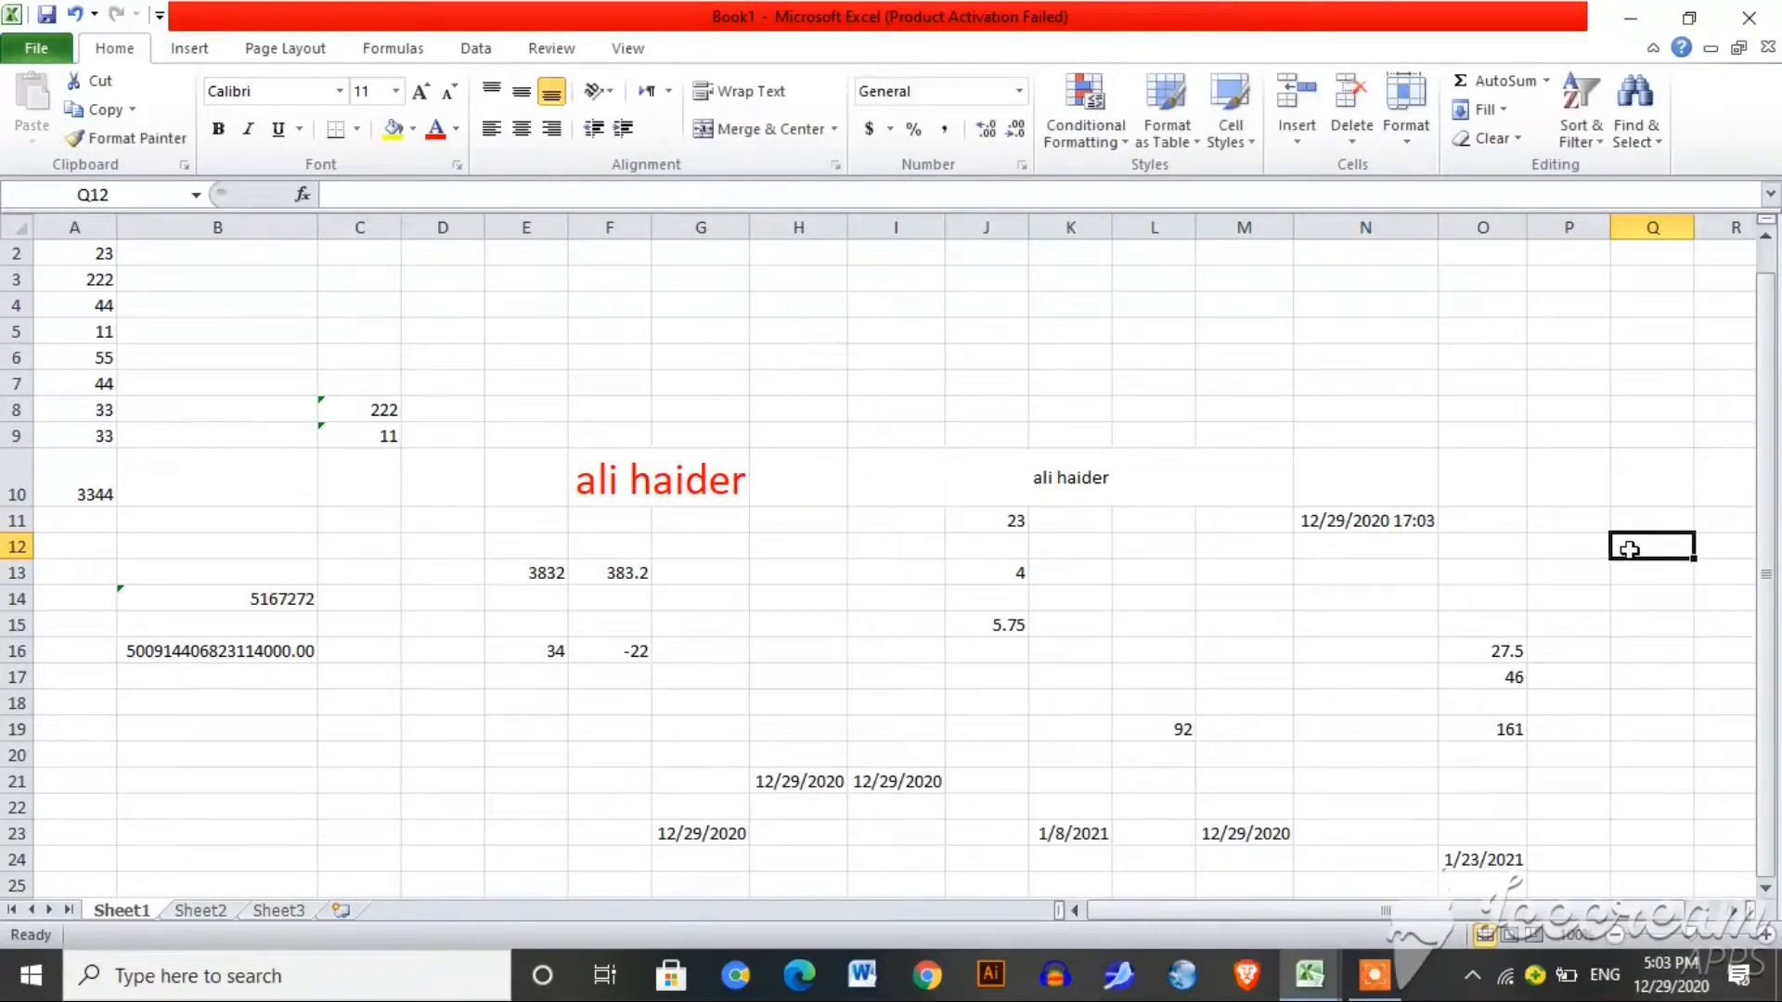
key(ctrl+shift+semicolon)
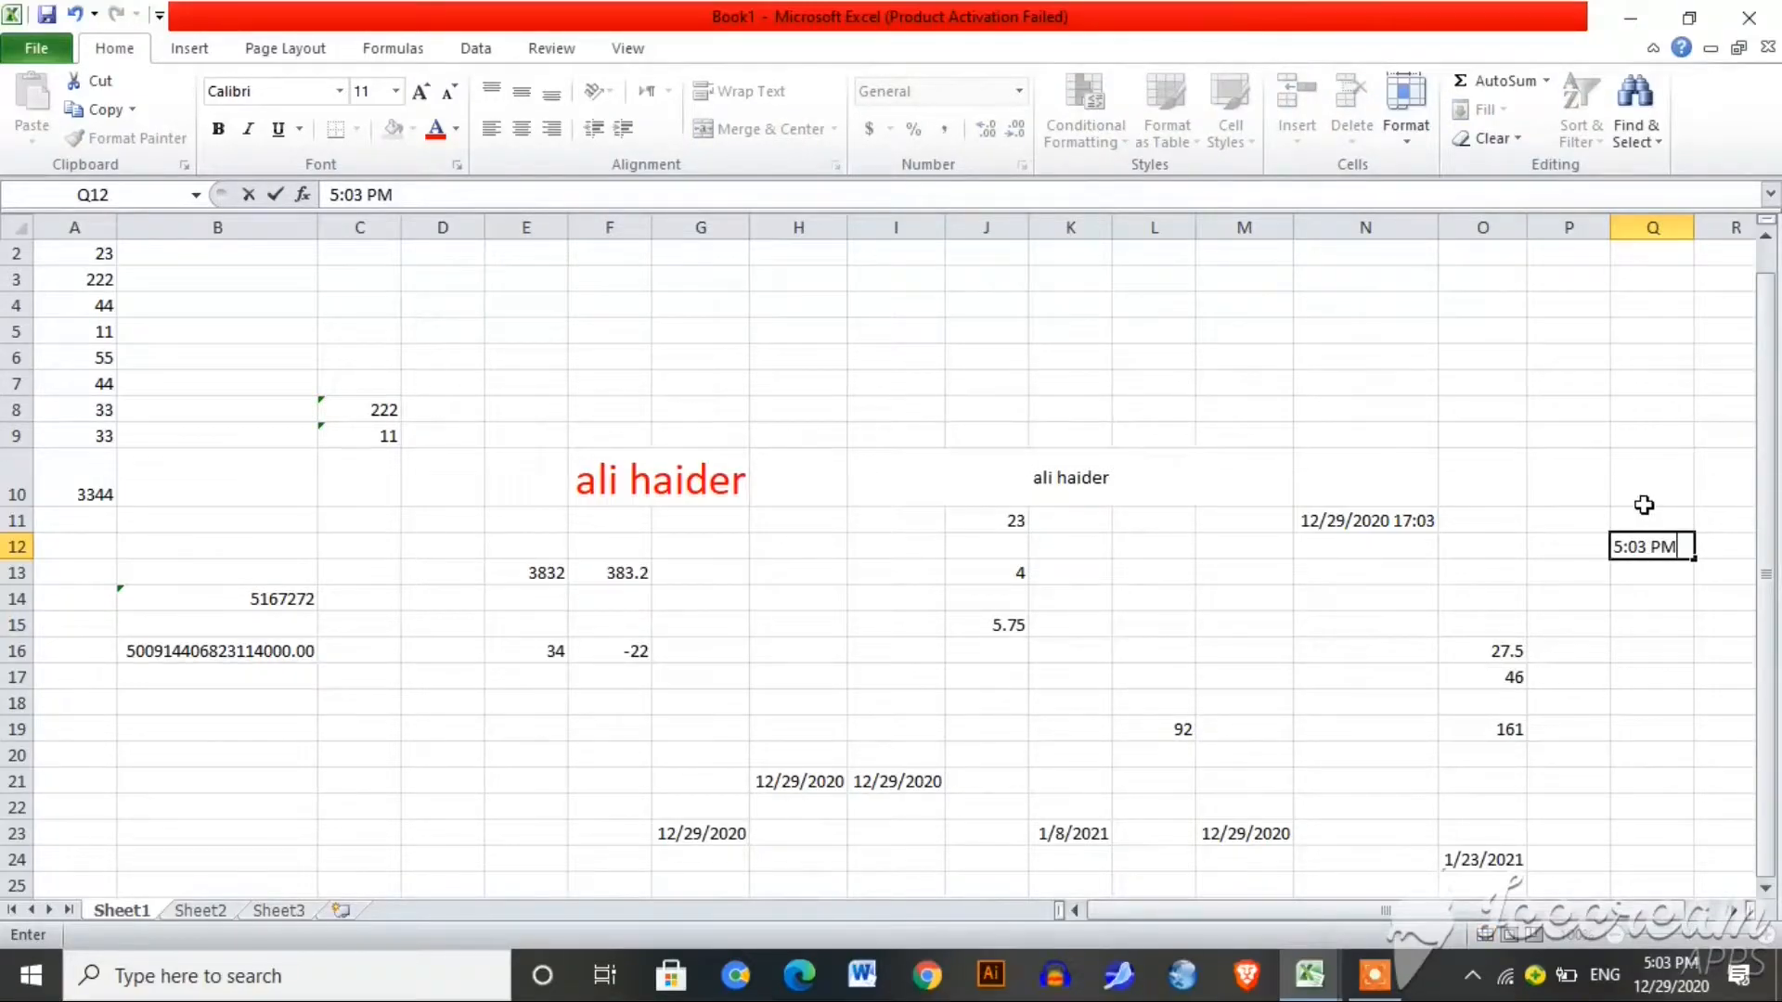
click(1644, 503)
key(ctrl+semicolon)
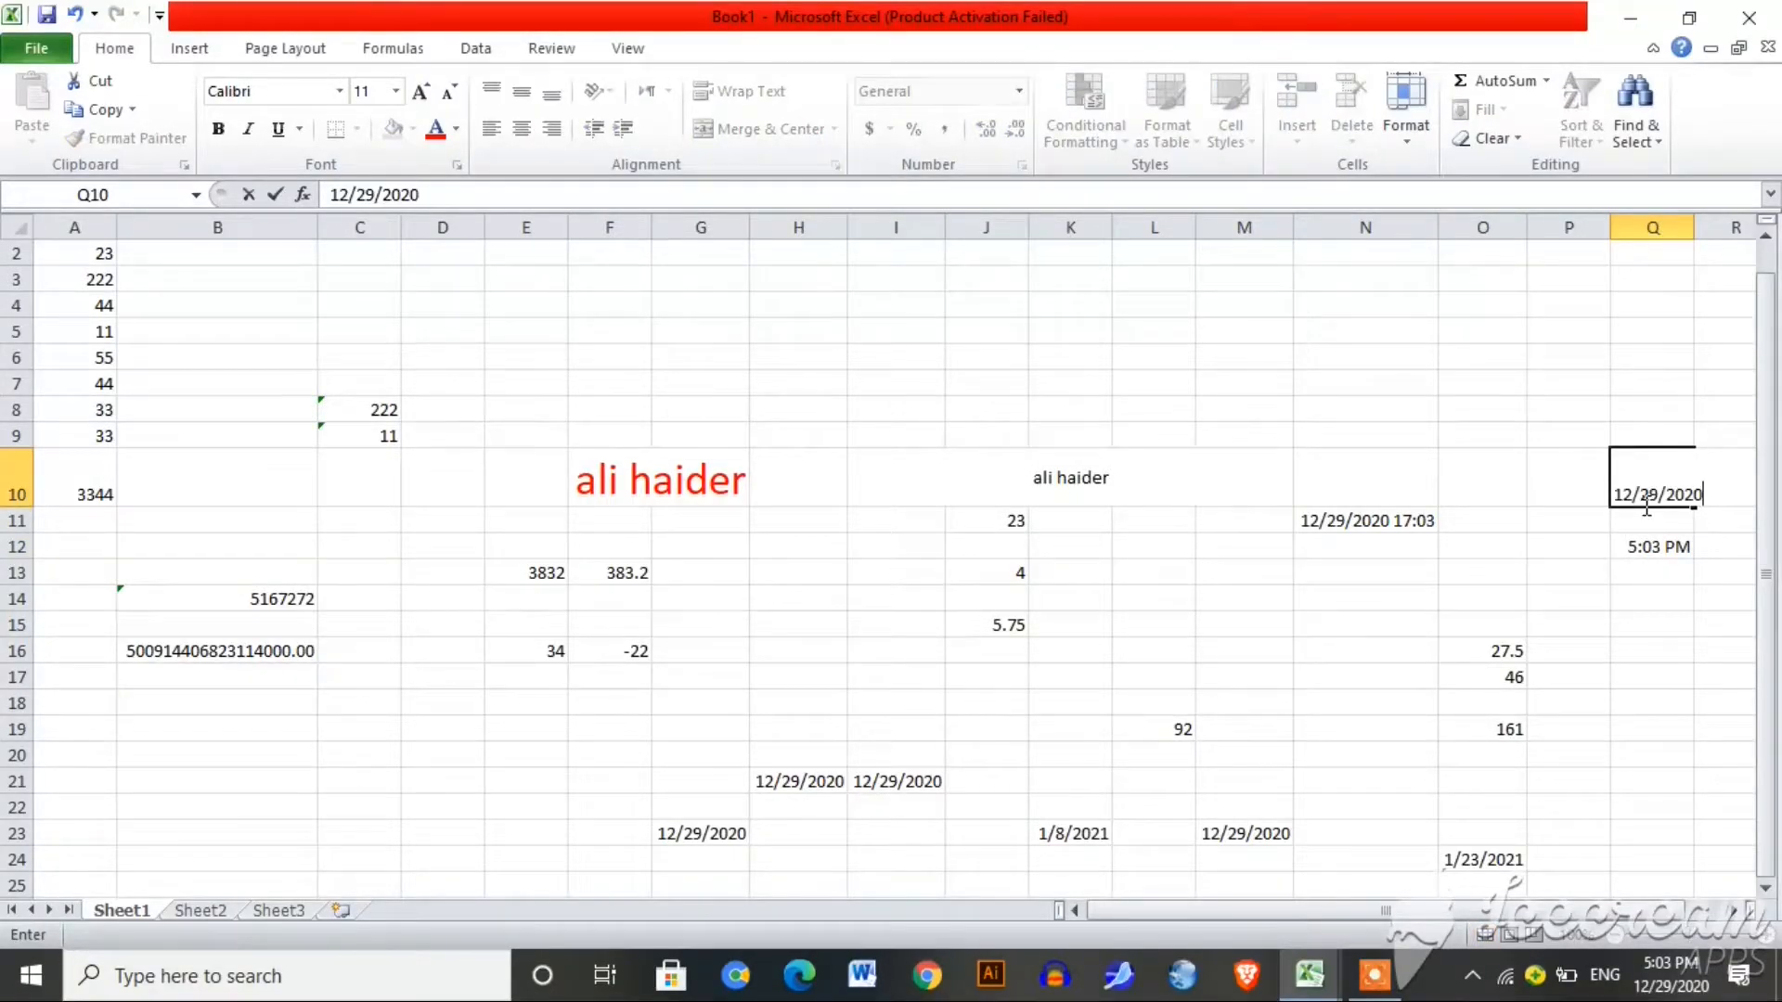
click(1575, 522)
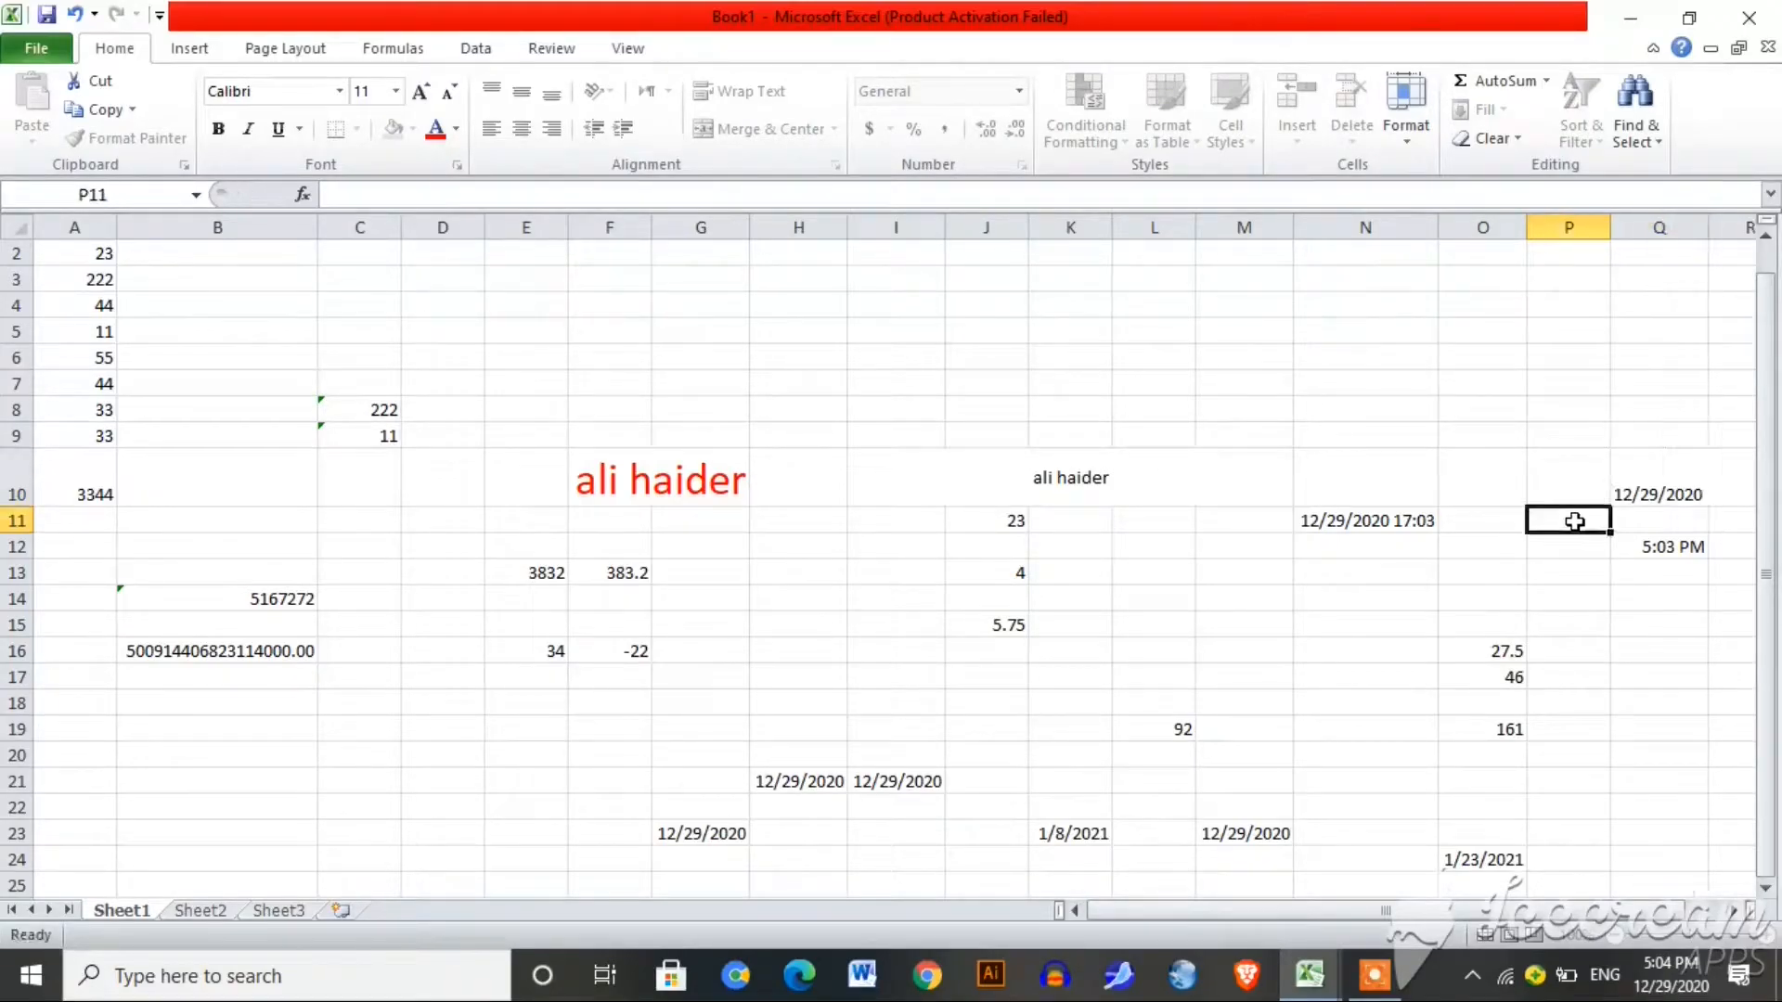
key(ctrl+shift+semicolon)
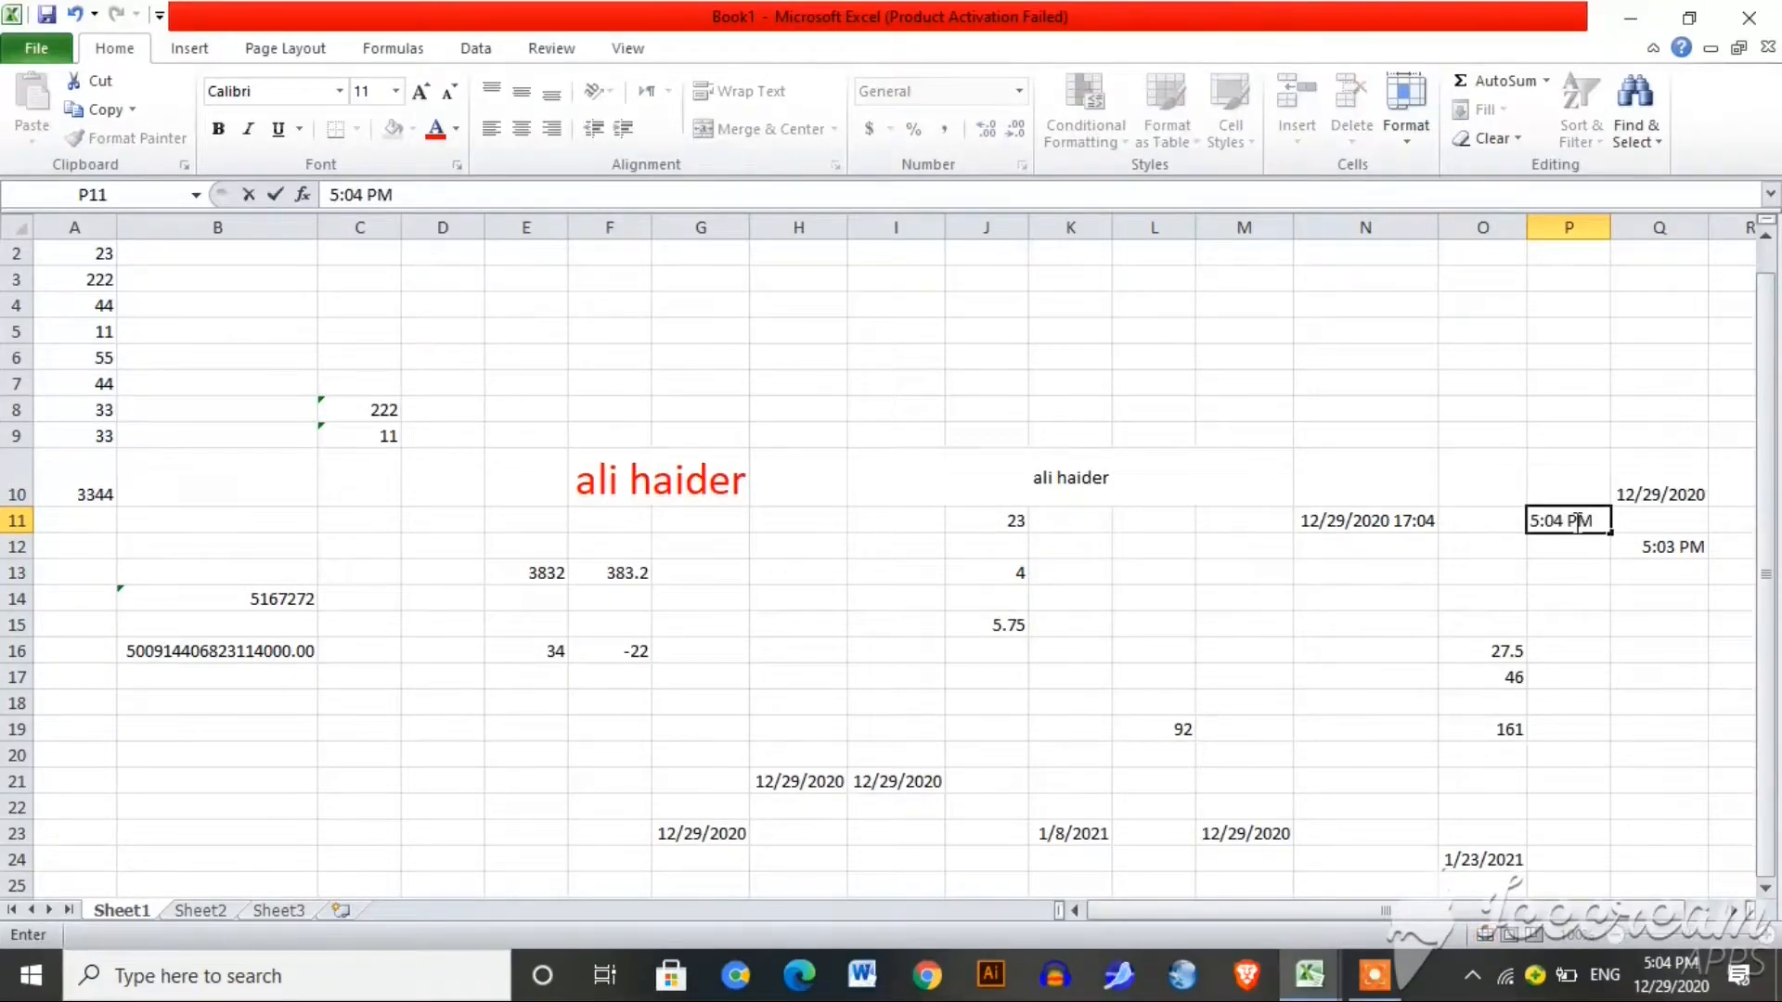
click(1335, 657)
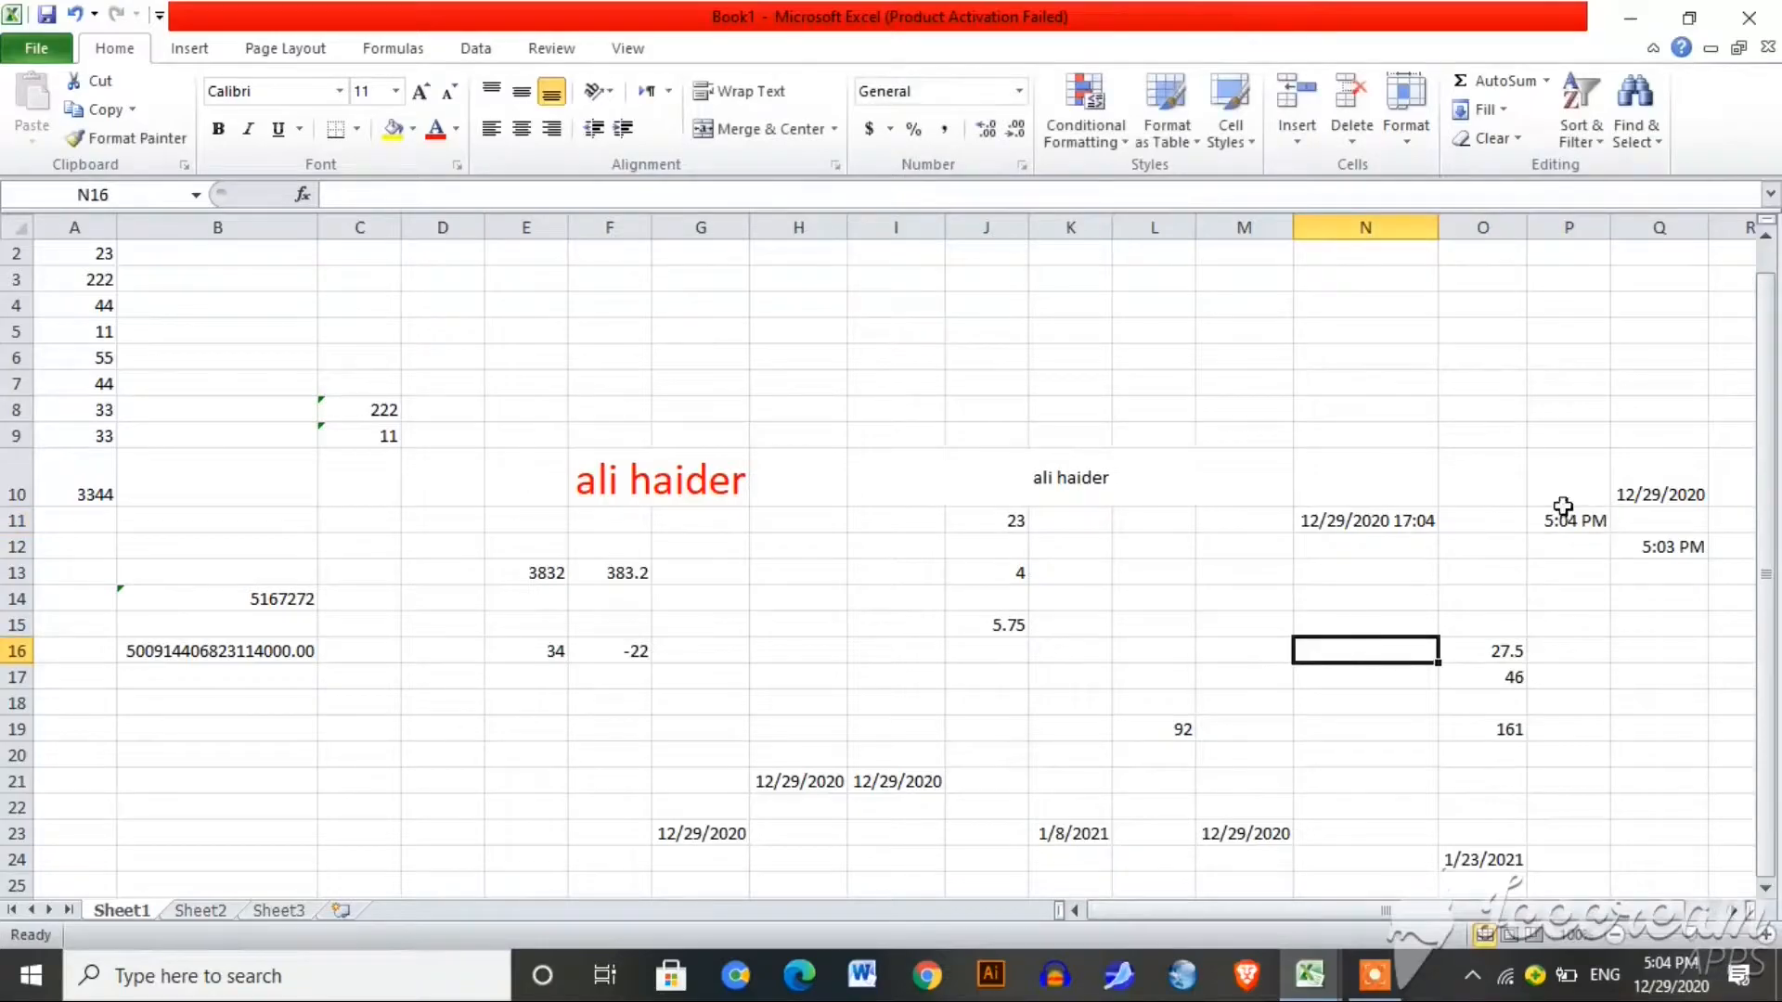
click(1757, 508)
double_click(1173, 350)
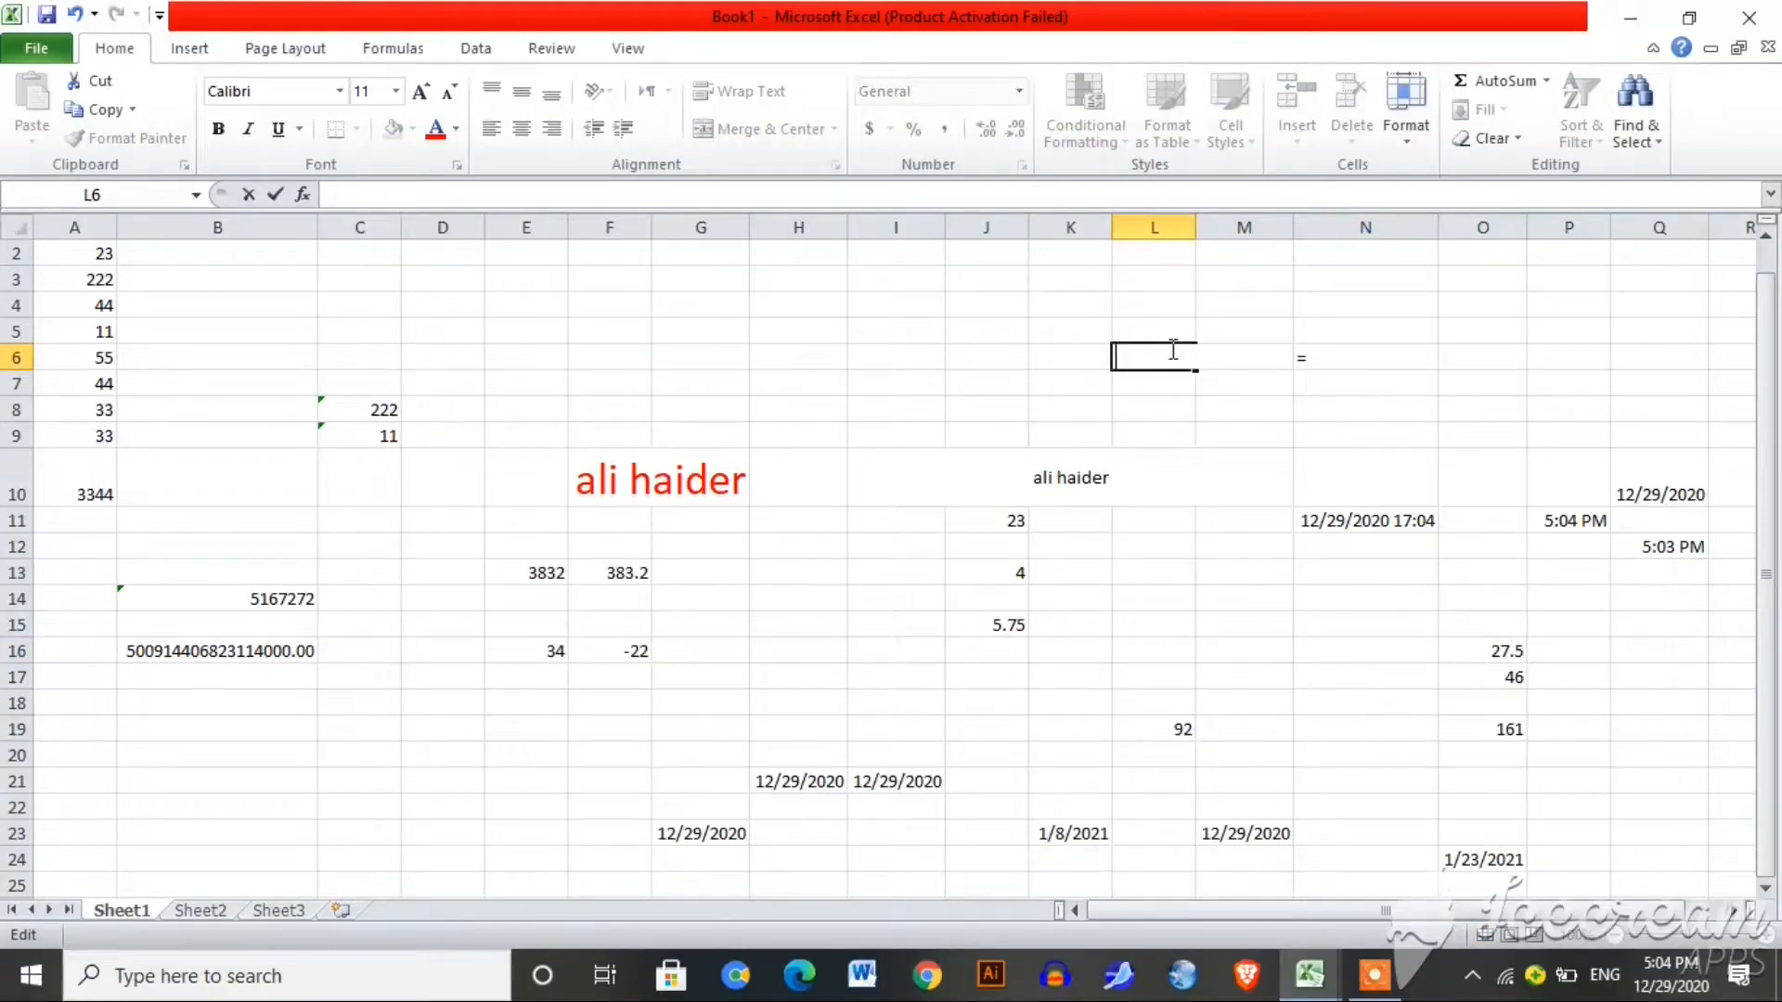
Step: Put the AutoSum average of A2:A9 (58.125) in K6
click(1075, 350)
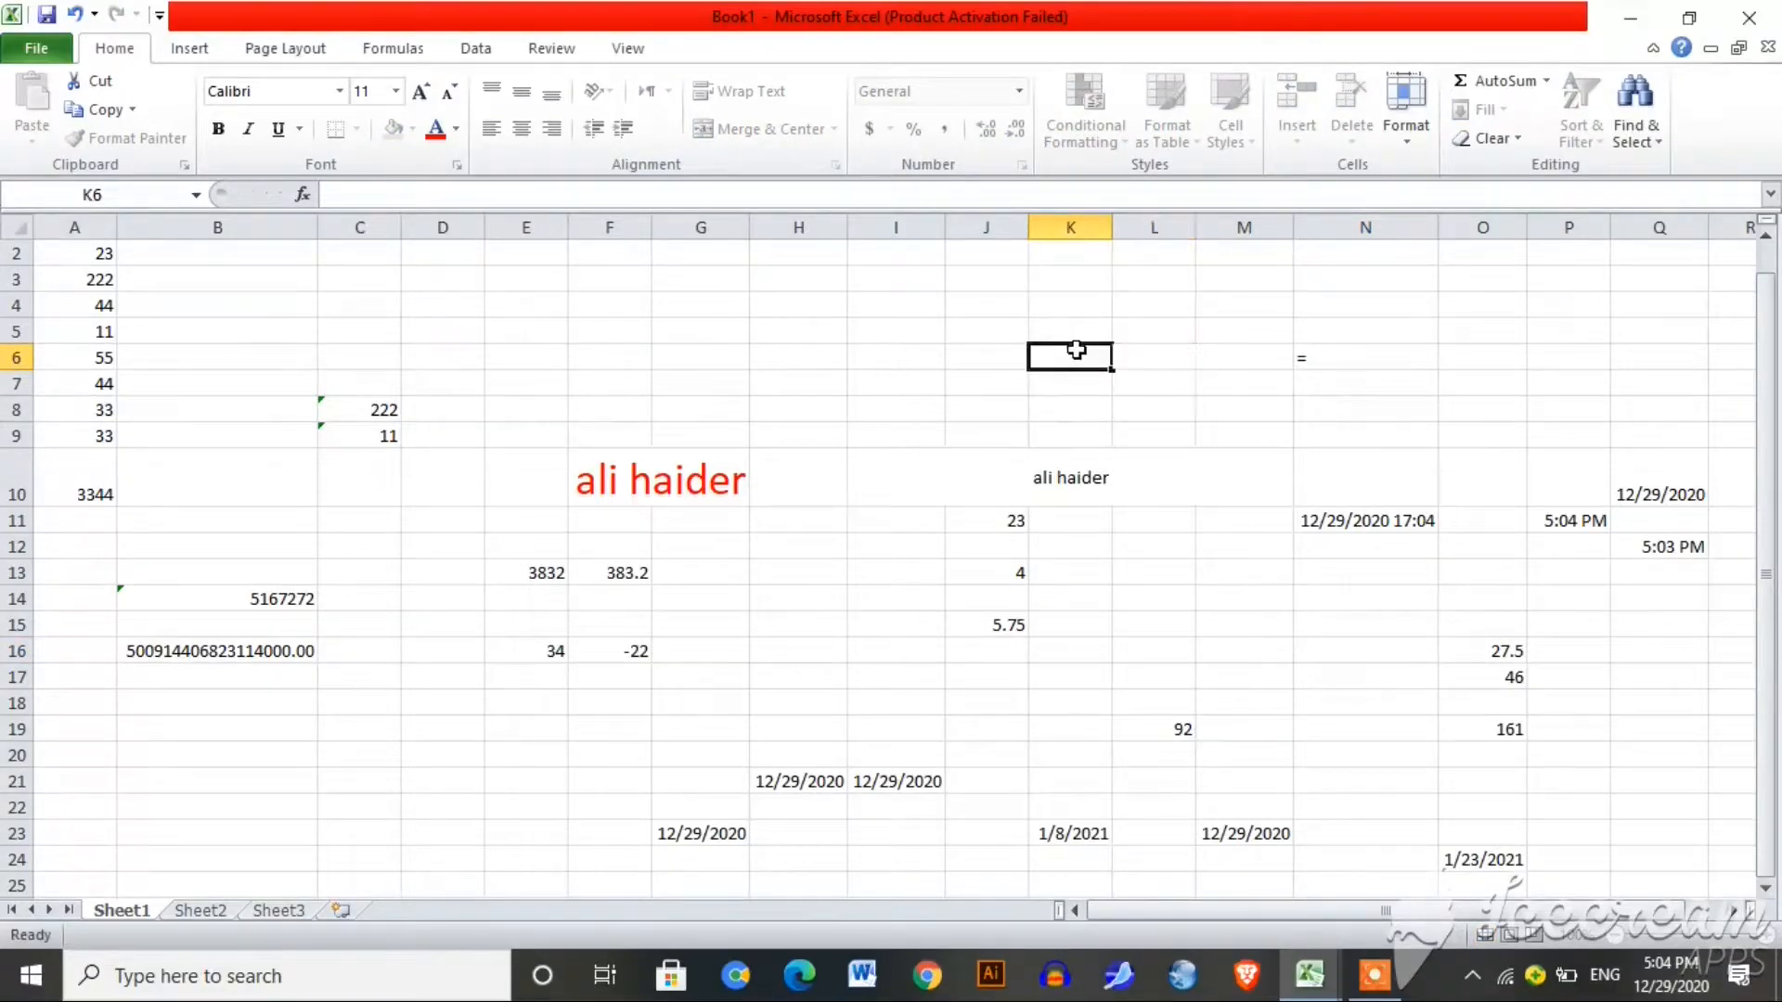
click(1489, 81)
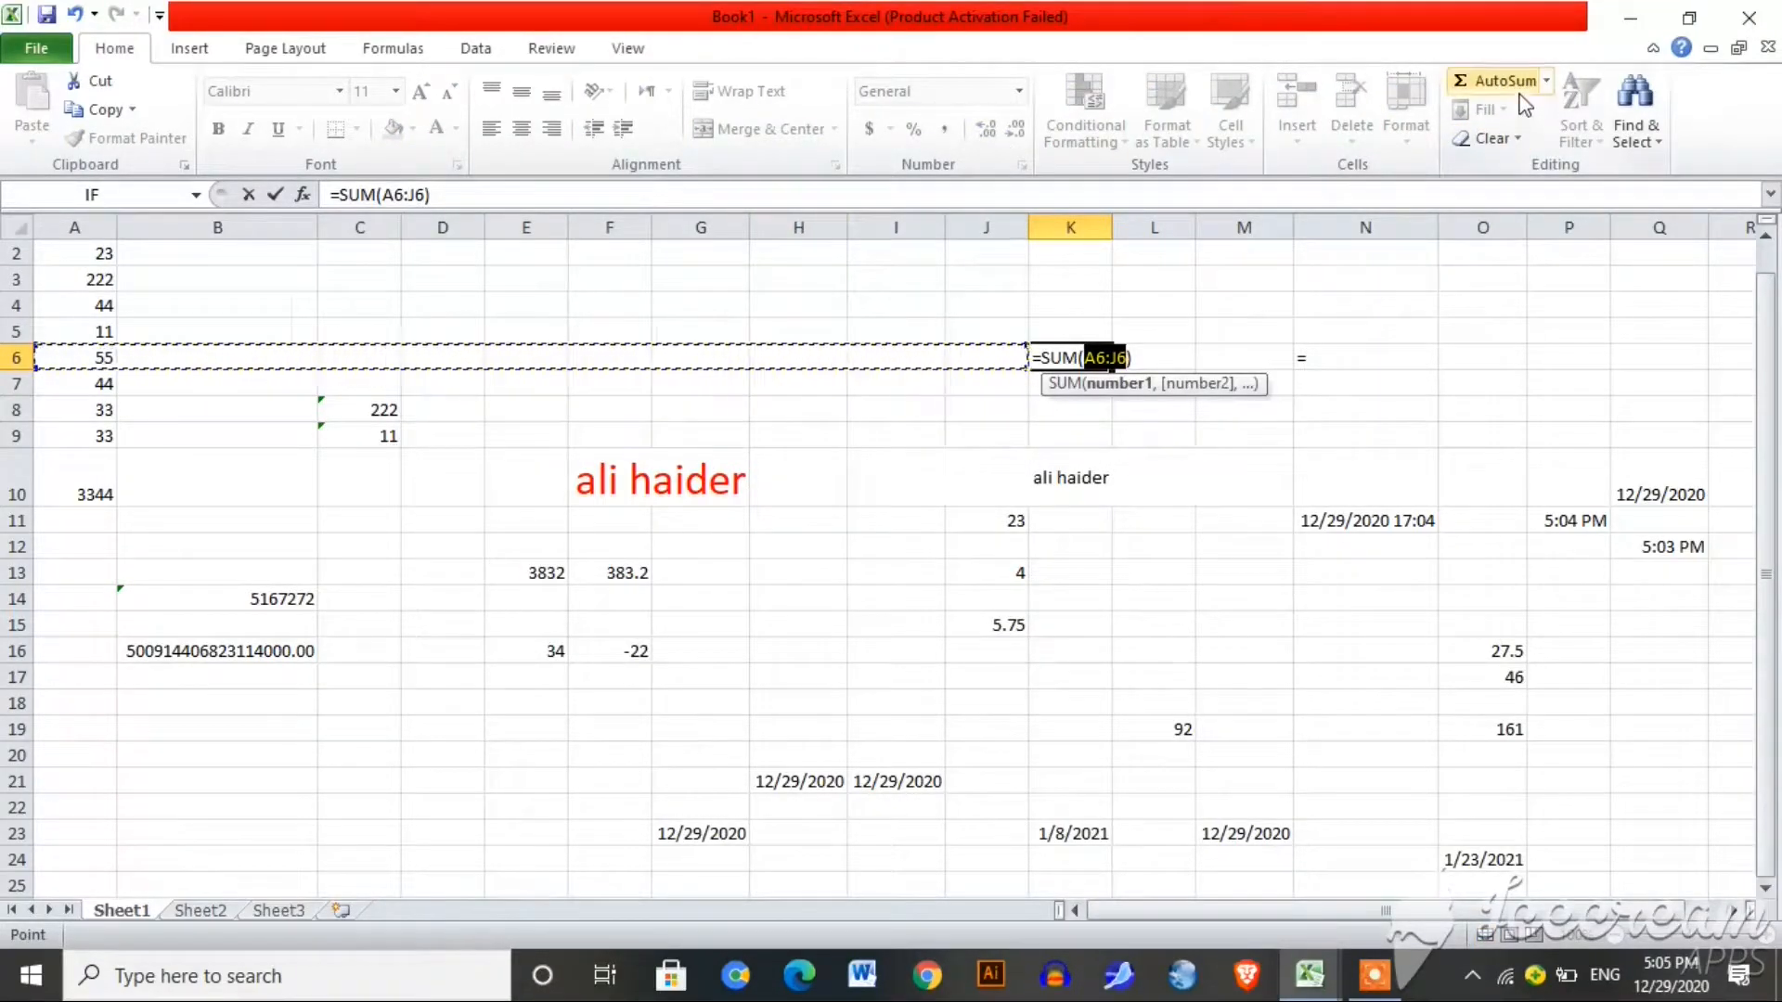
click(1546, 81)
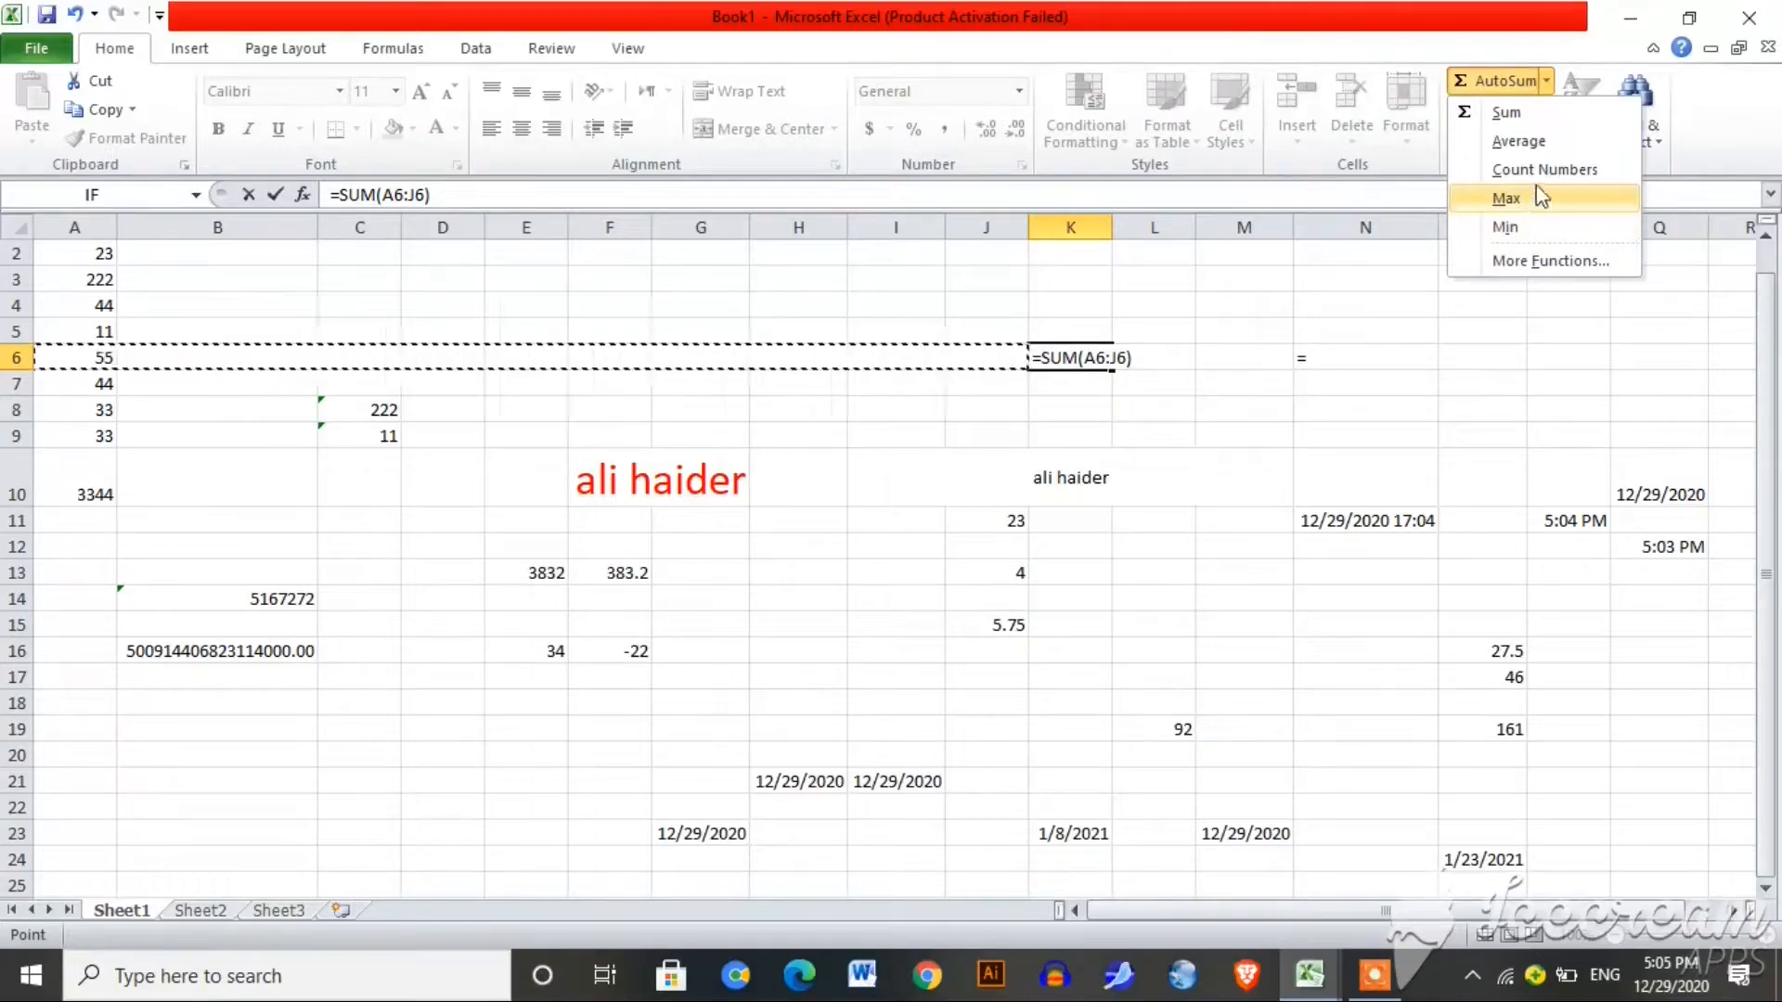
click(1506, 112)
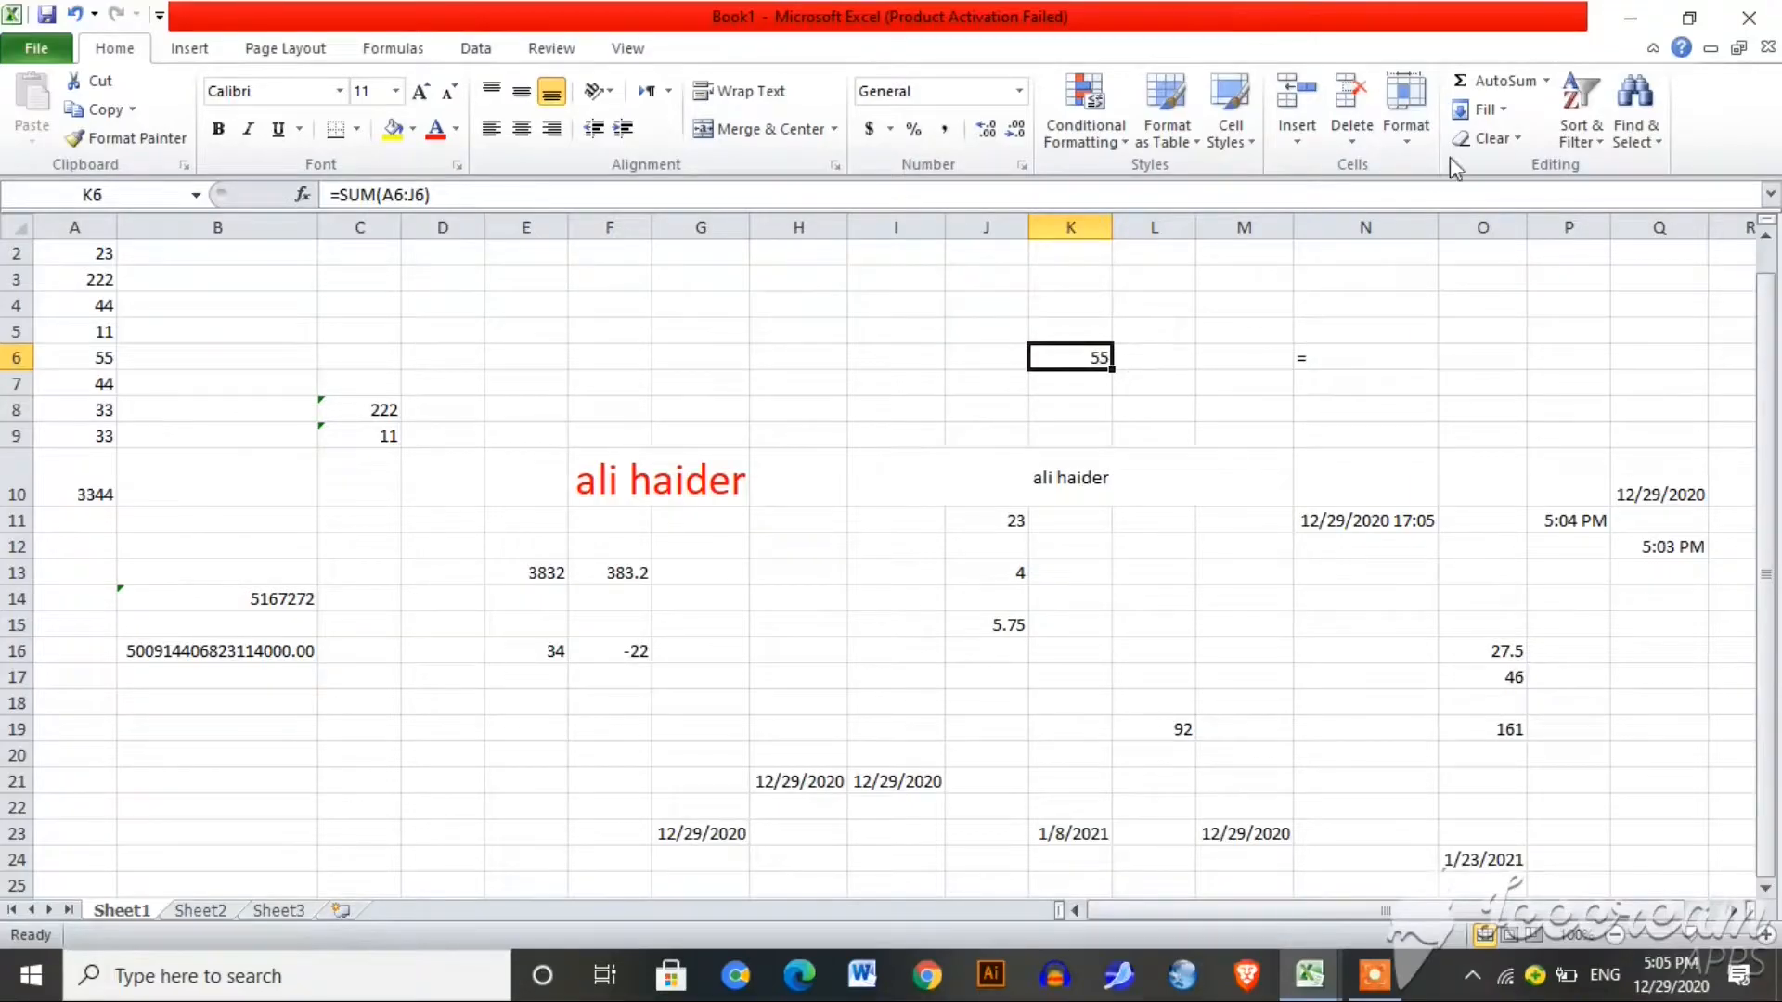
click(1546, 81)
click(1536, 142)
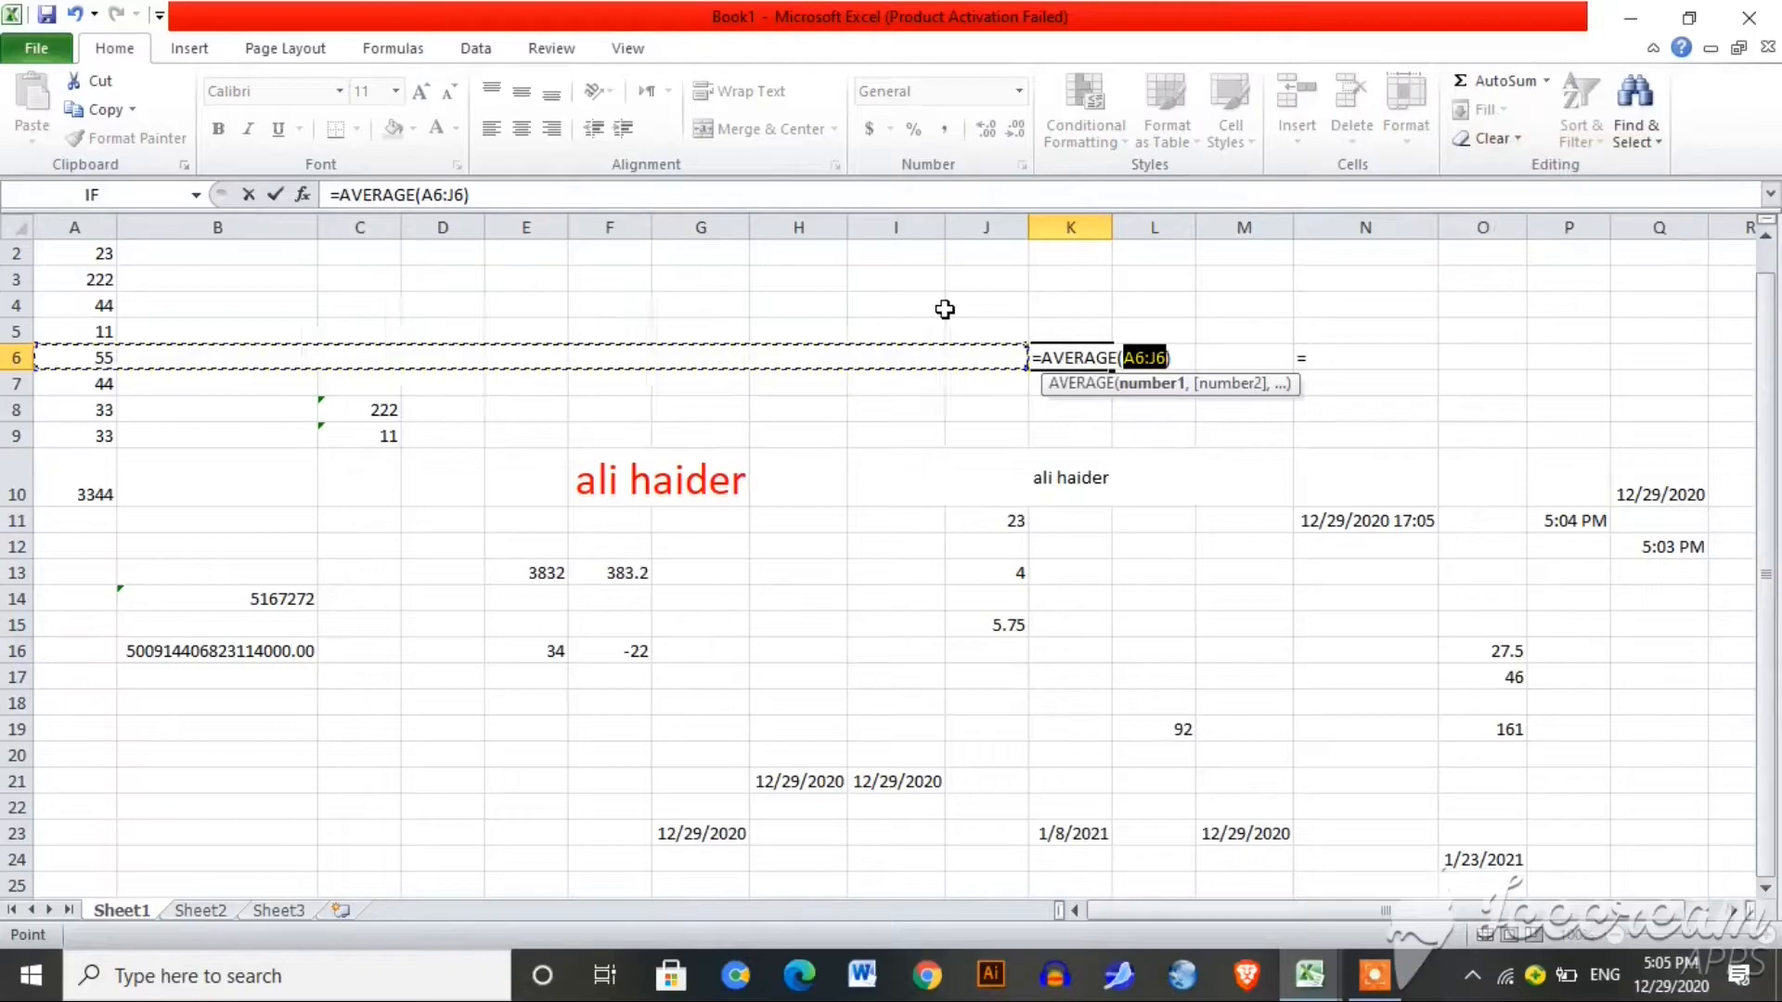
drag(96, 255, 105, 432)
key(Return)
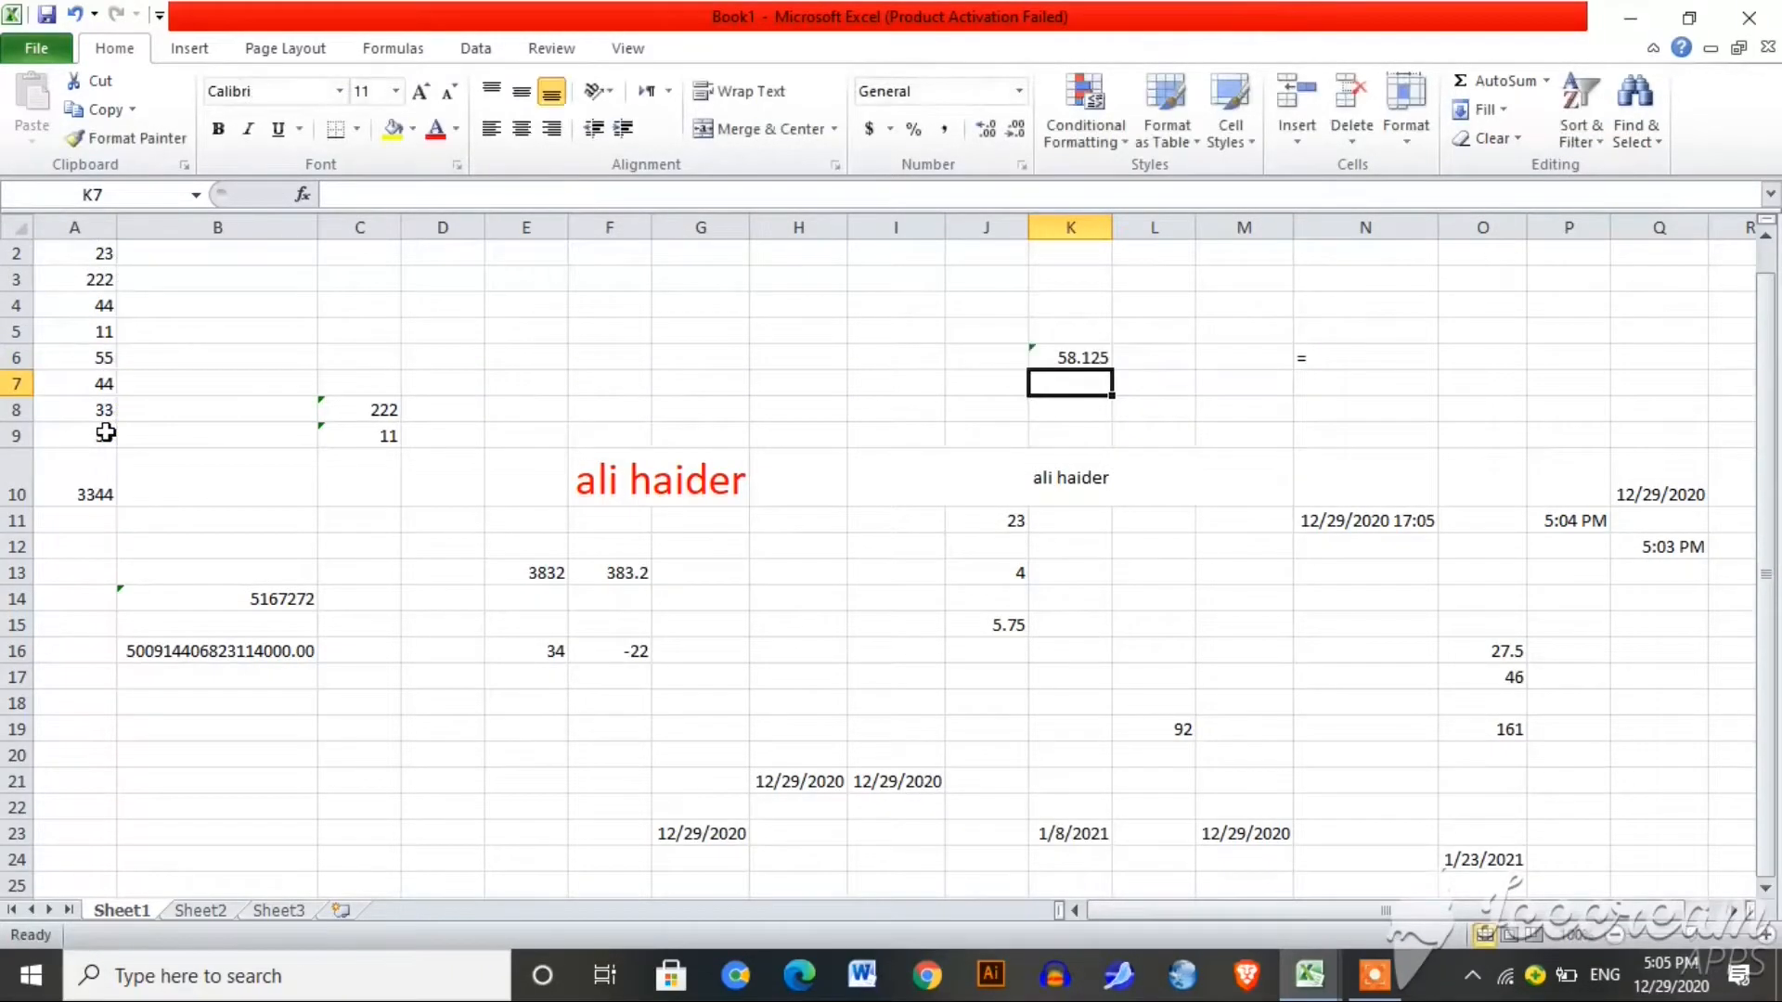
Step: Check K6's formula, then switch to the empty Sheet2
click(1078, 359)
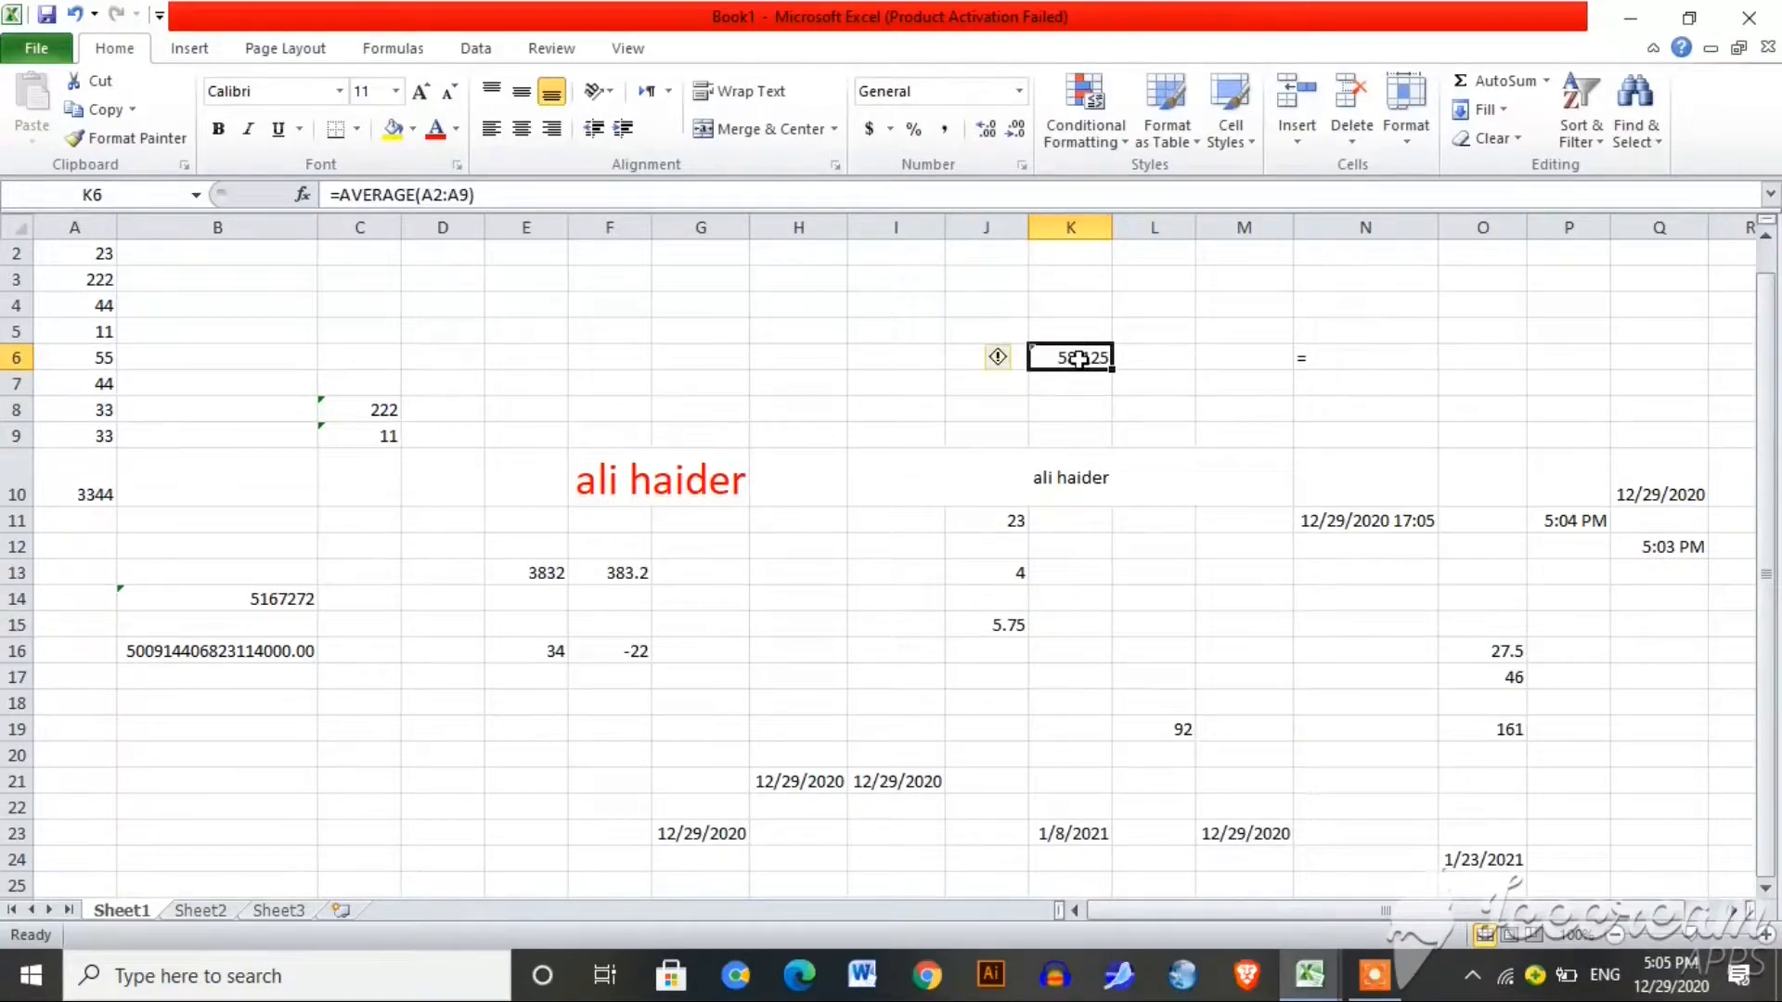
click(1186, 362)
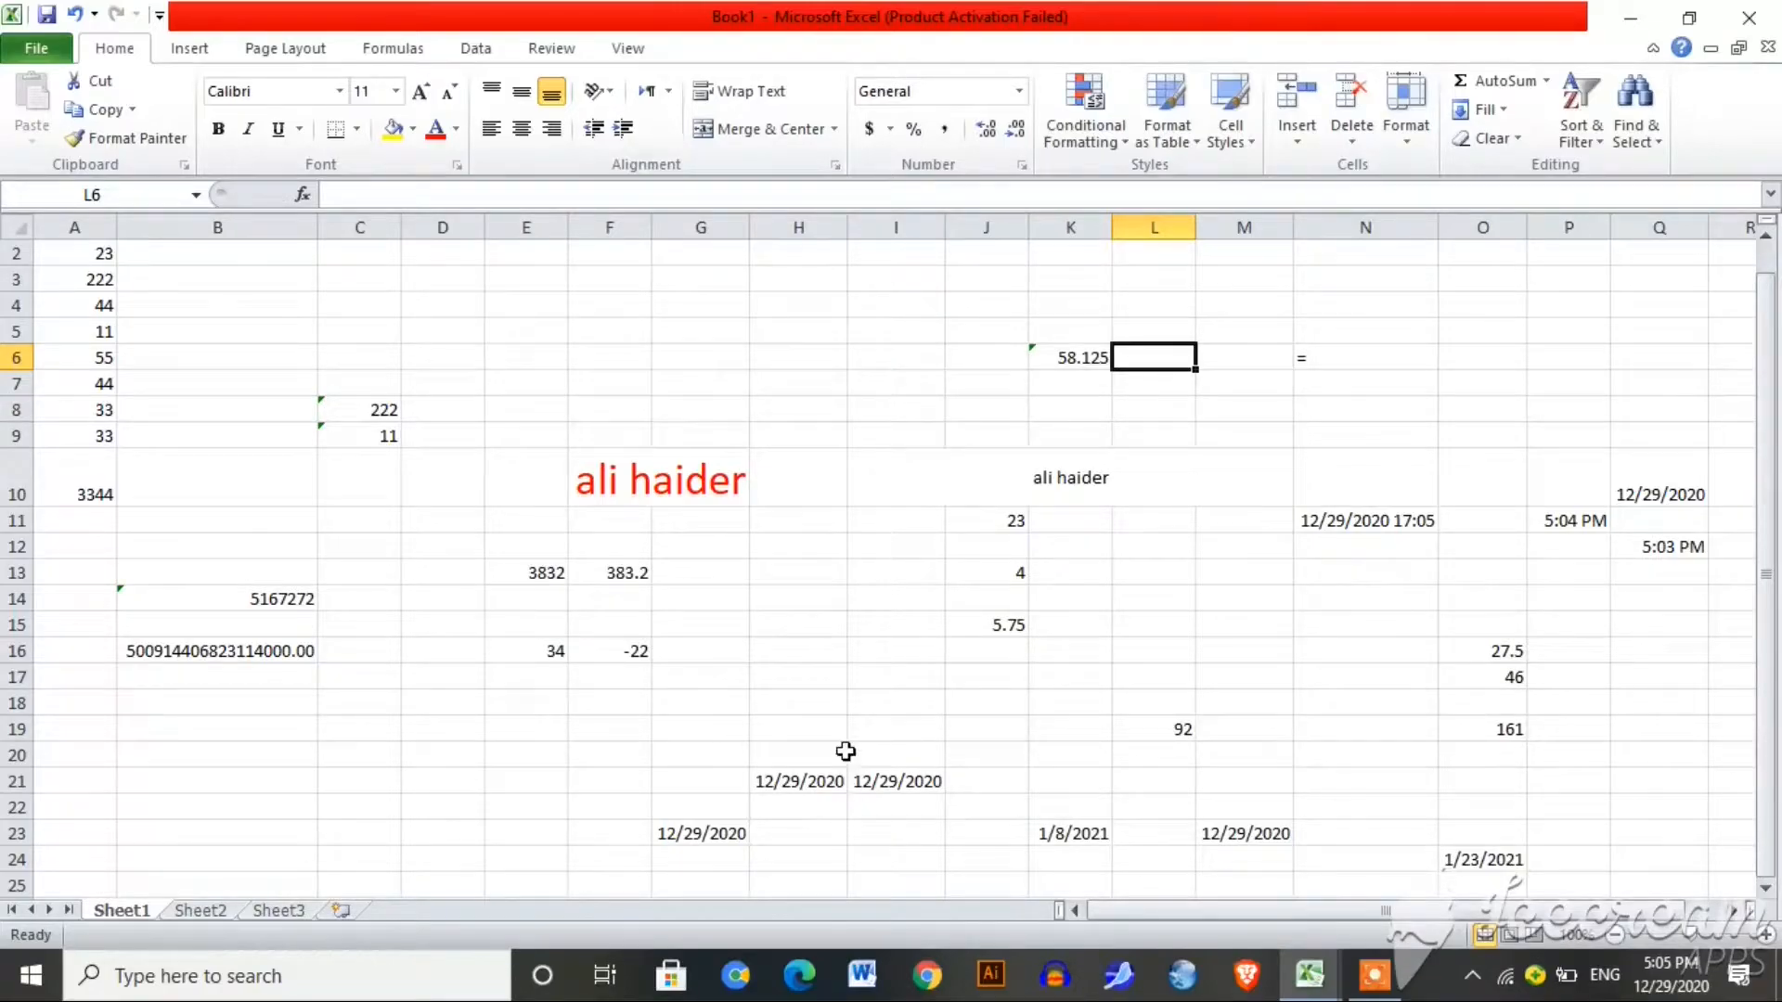
click(197, 911)
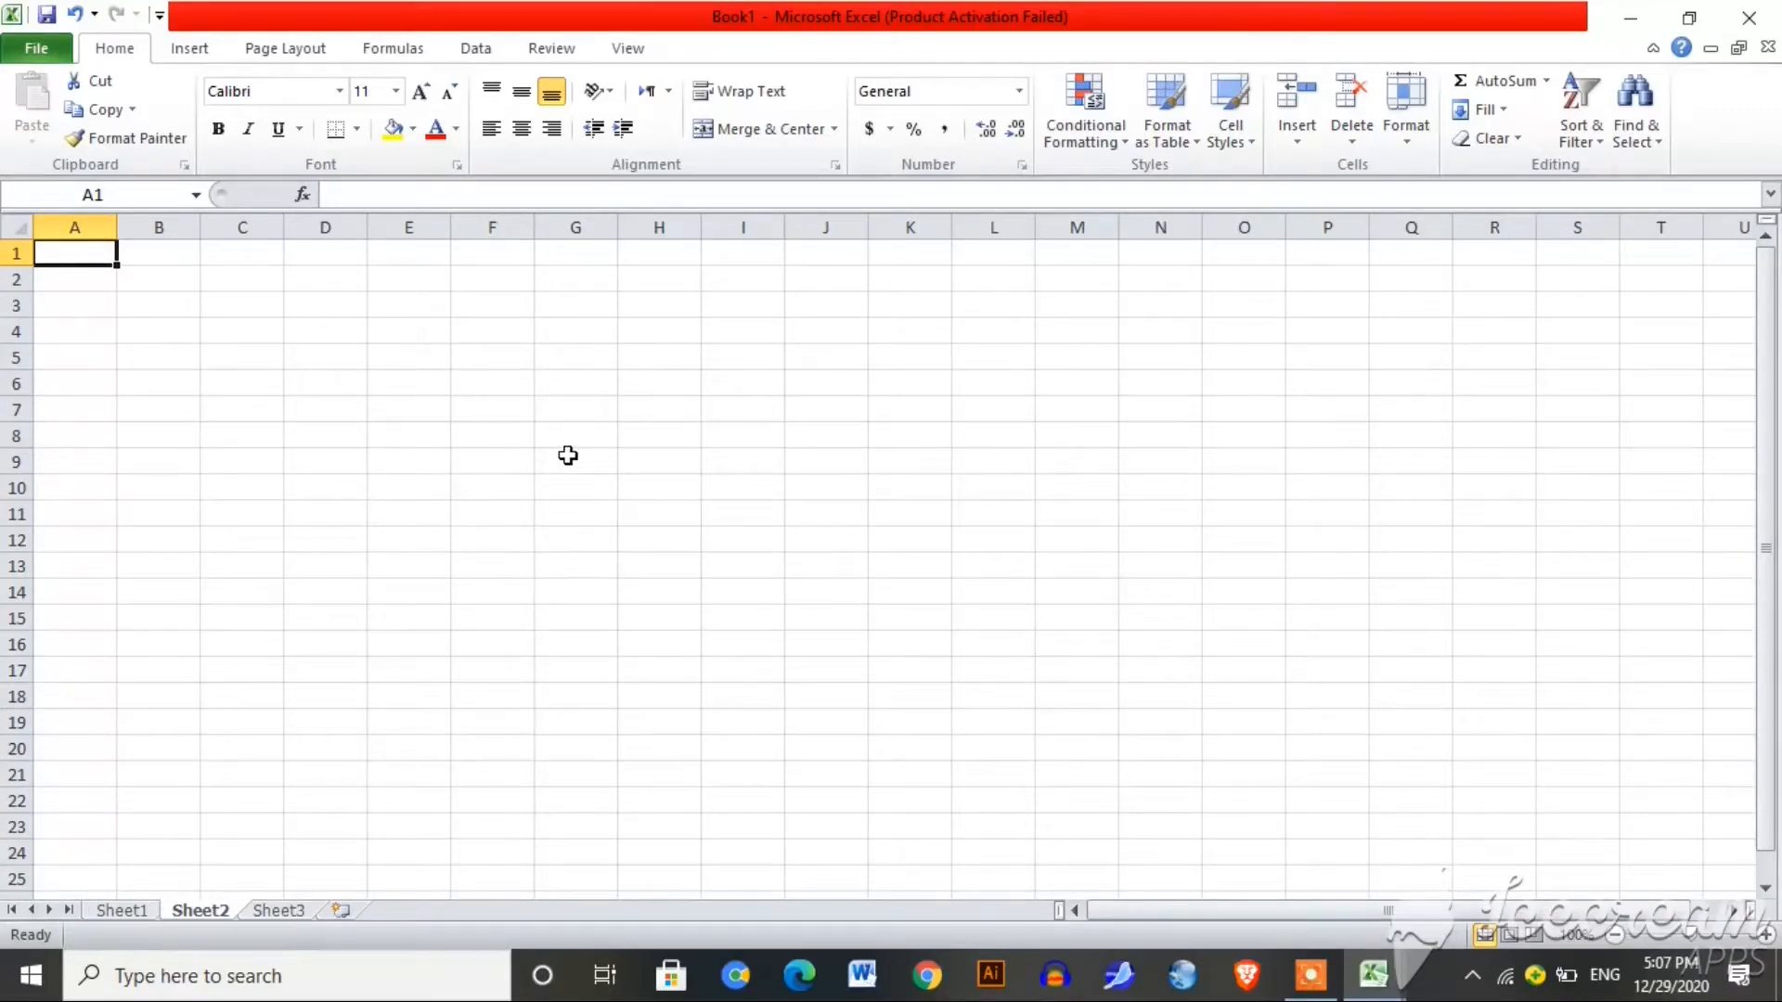
Step: Merge G8:L10 into one centred cell and type 'marks sheet' in it
drag(563, 439, 978, 493)
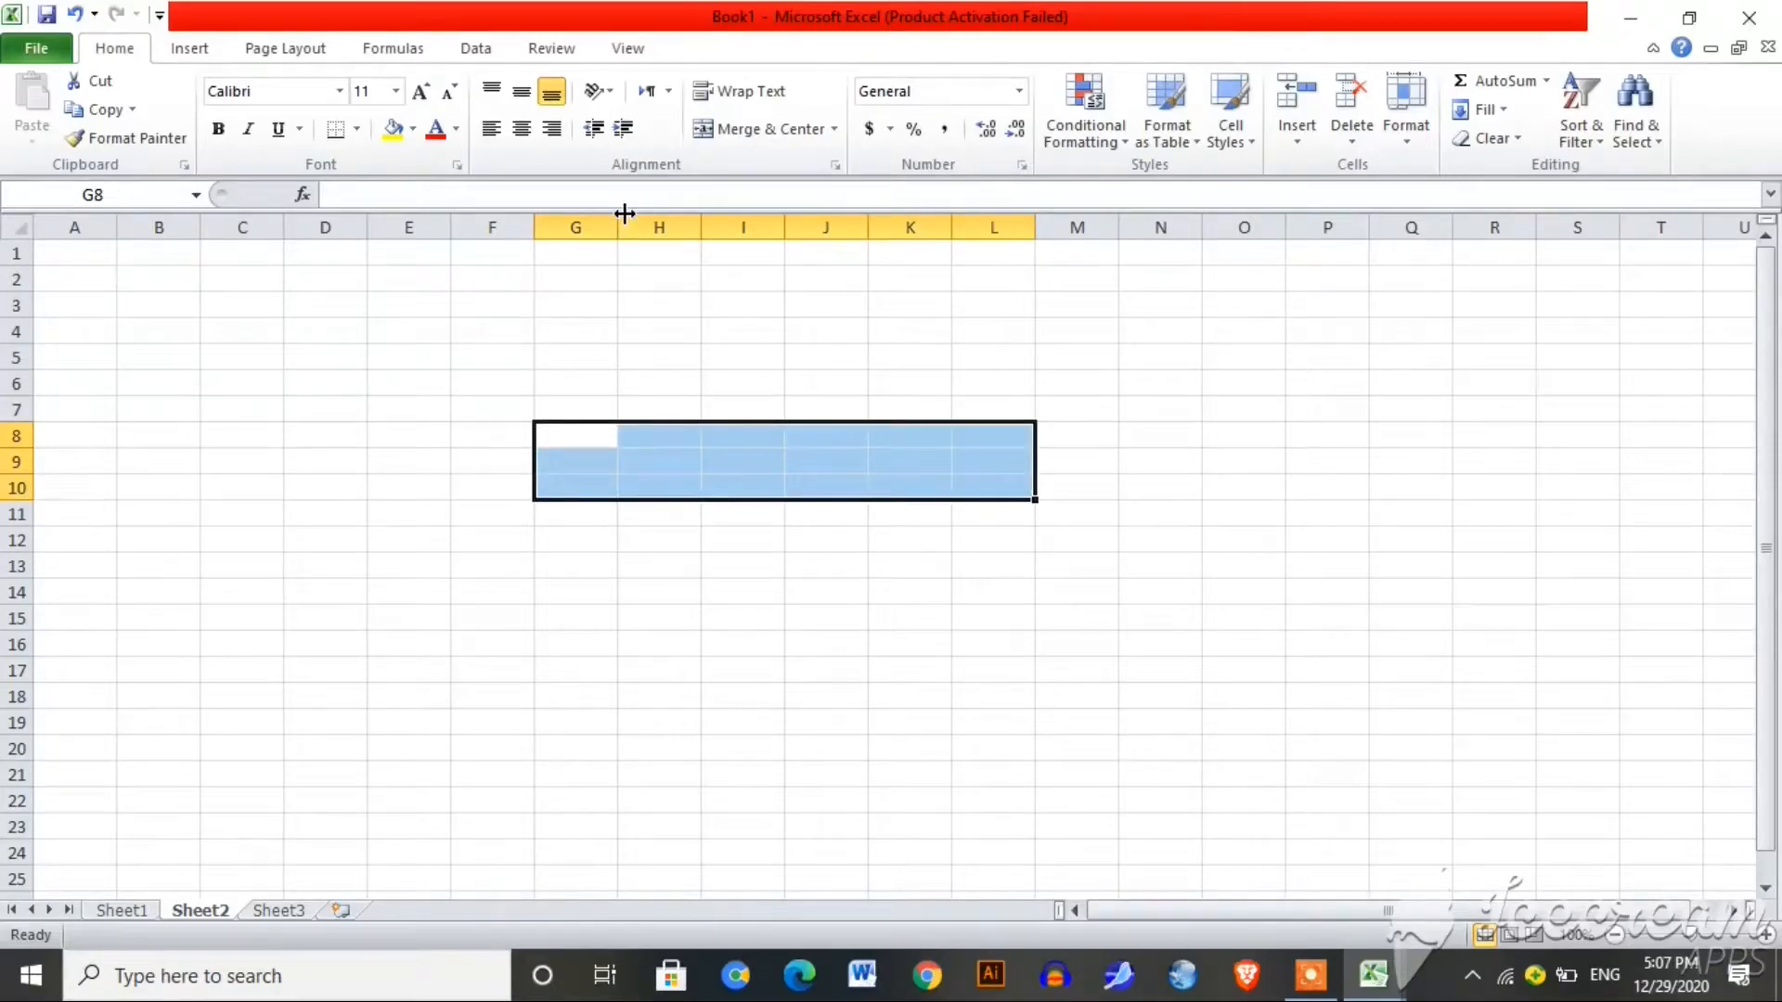
click(795, 139)
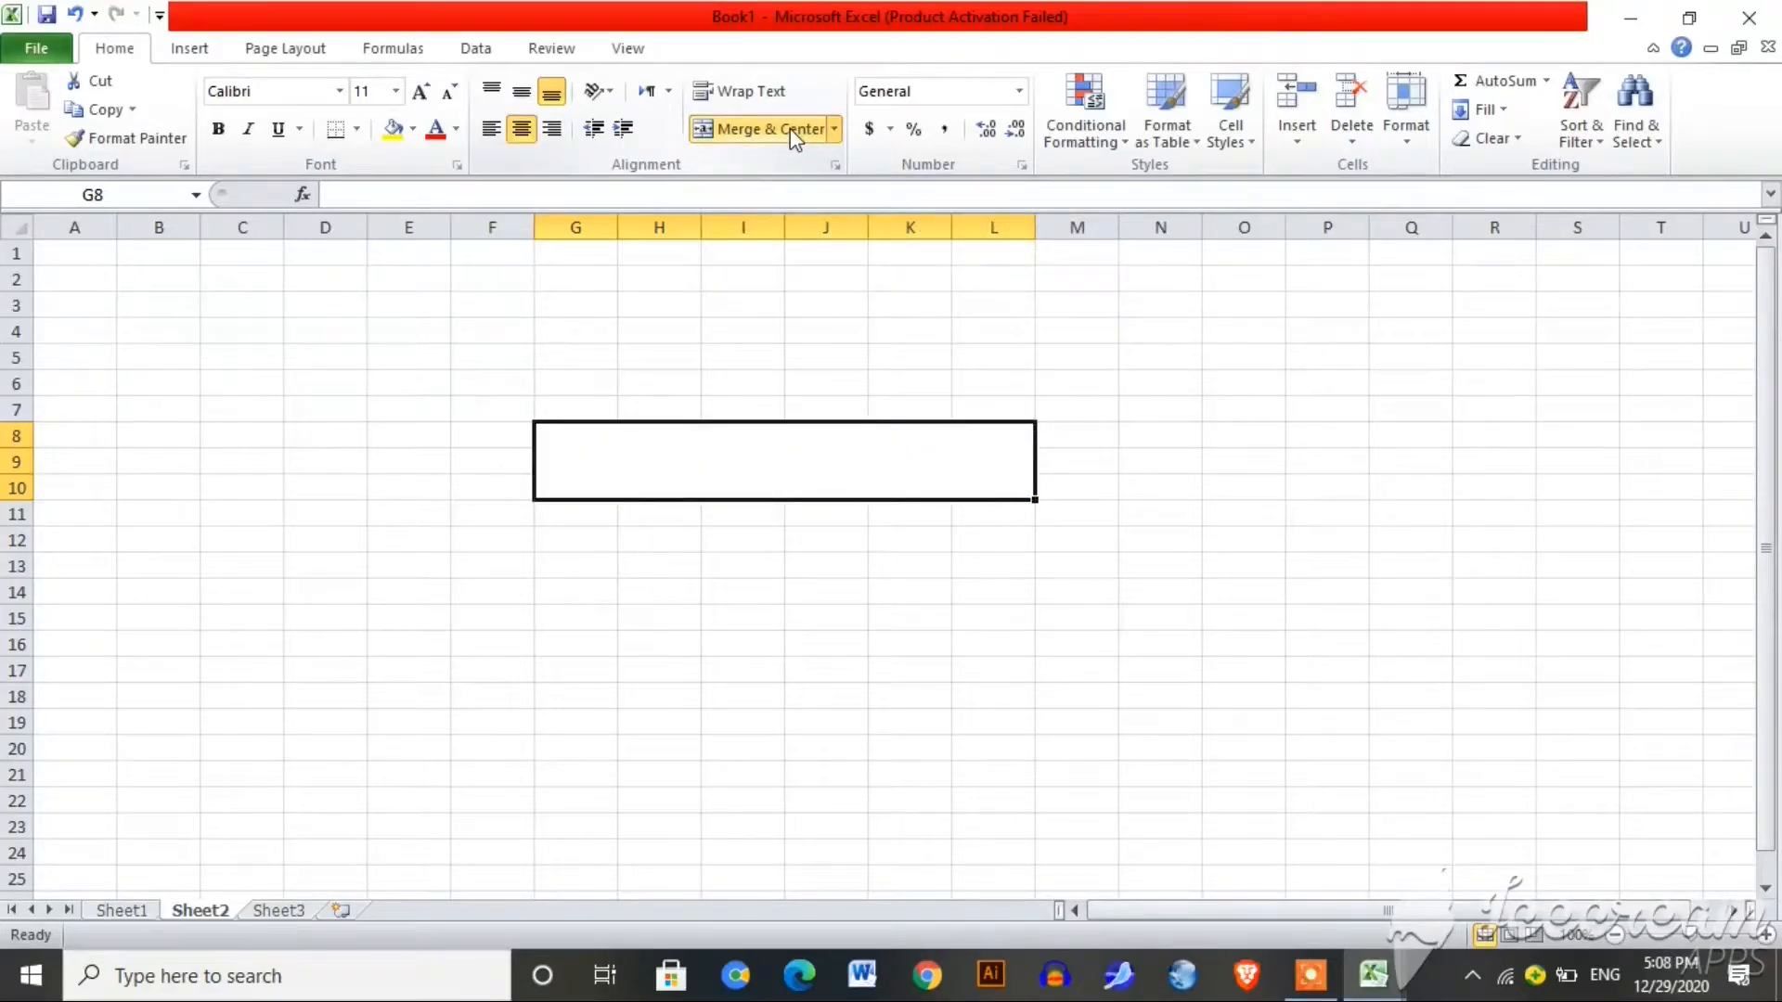
text(ma)
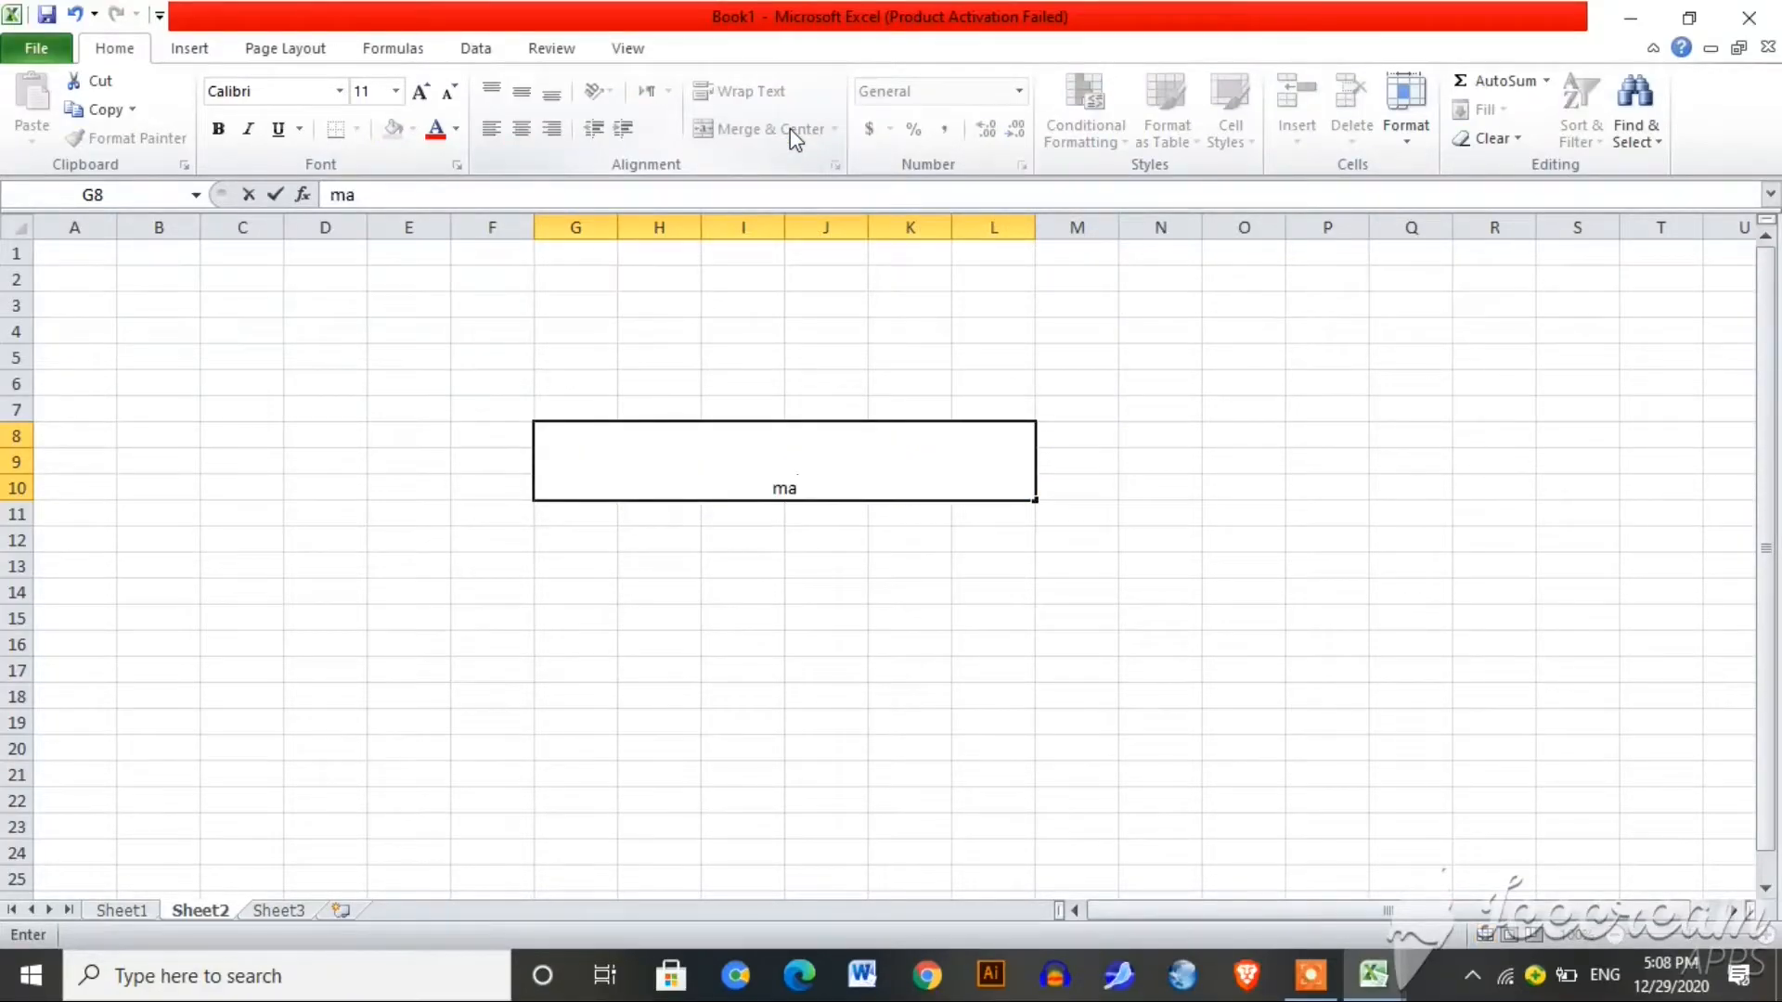
text(rks sheet)
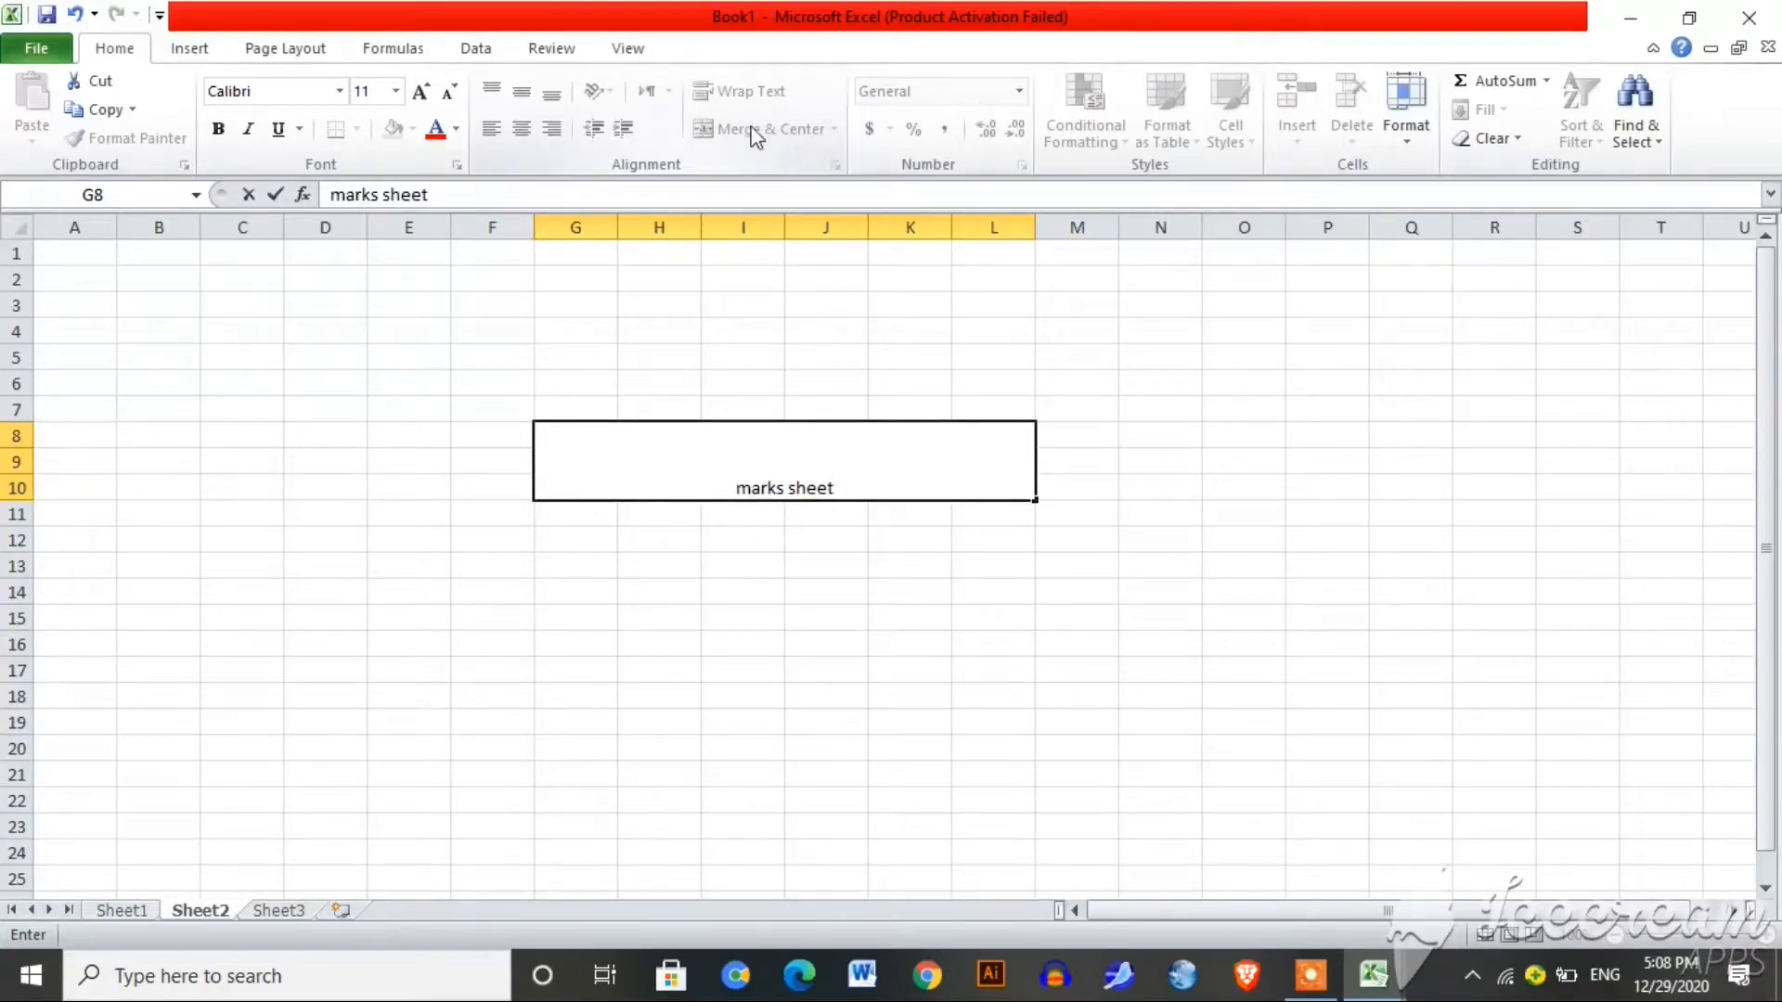
Step: Format the title at size 48 in dark blue and capitalise it to 'Marks sheet'
drag(847, 488, 543, 488)
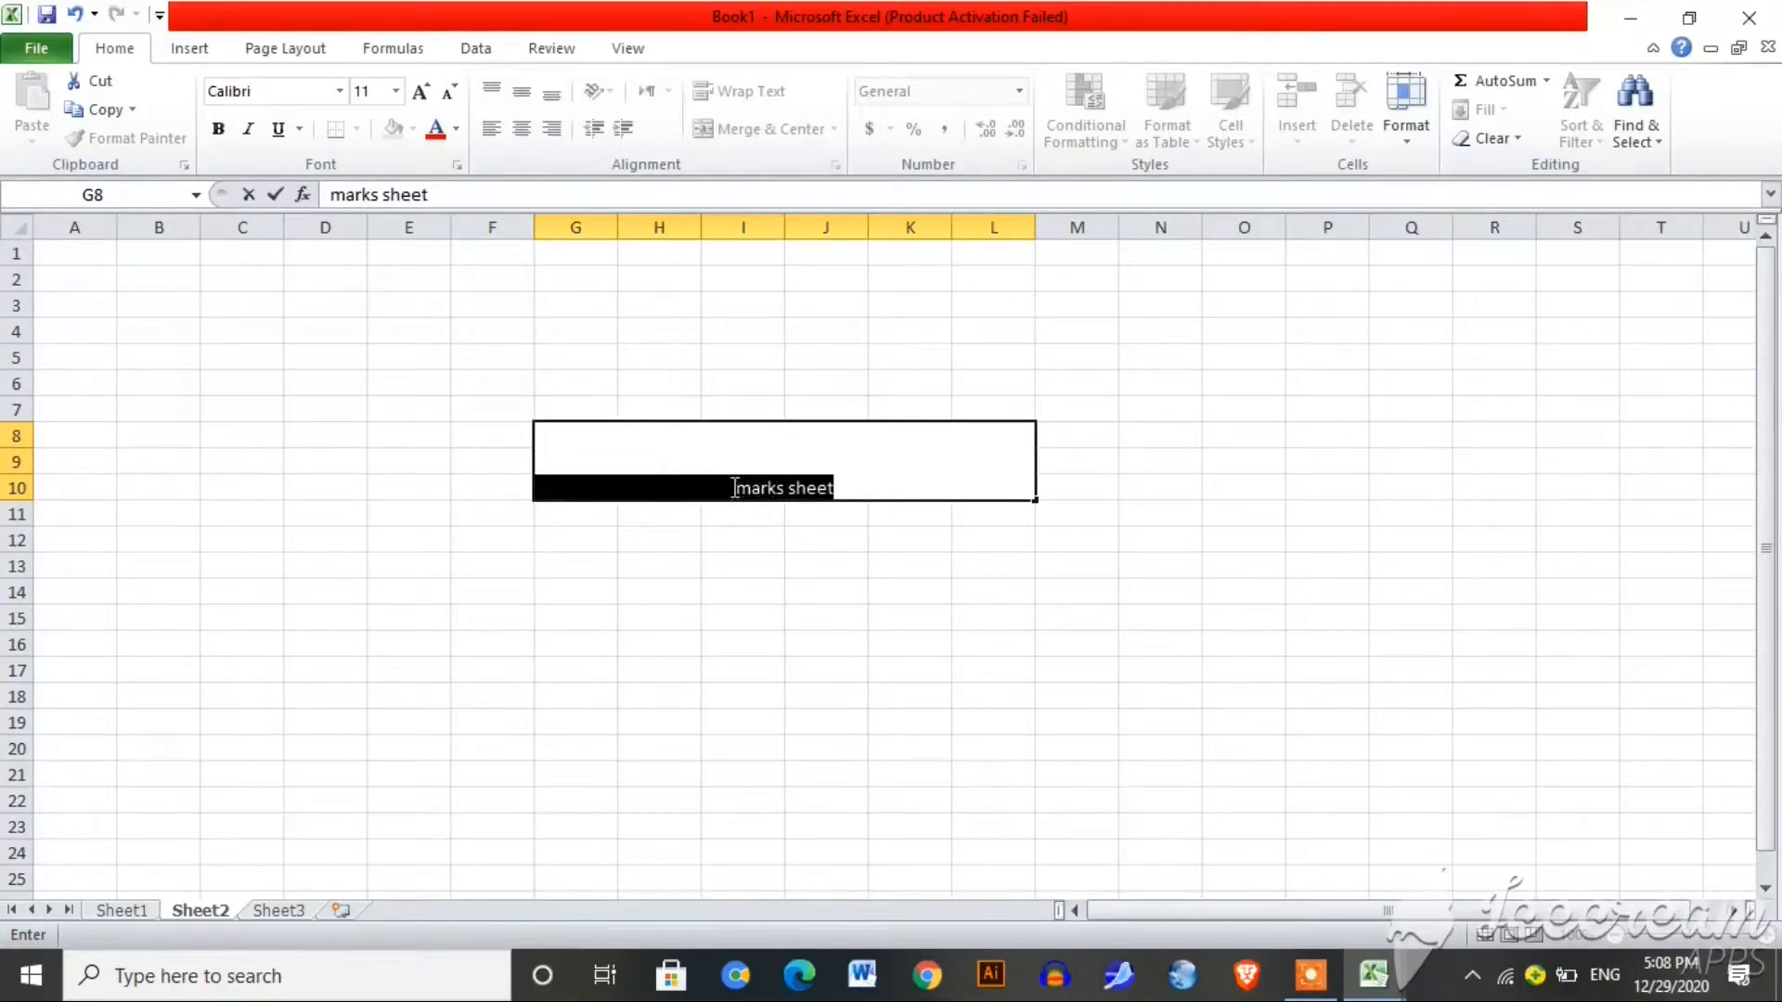
click(395, 91)
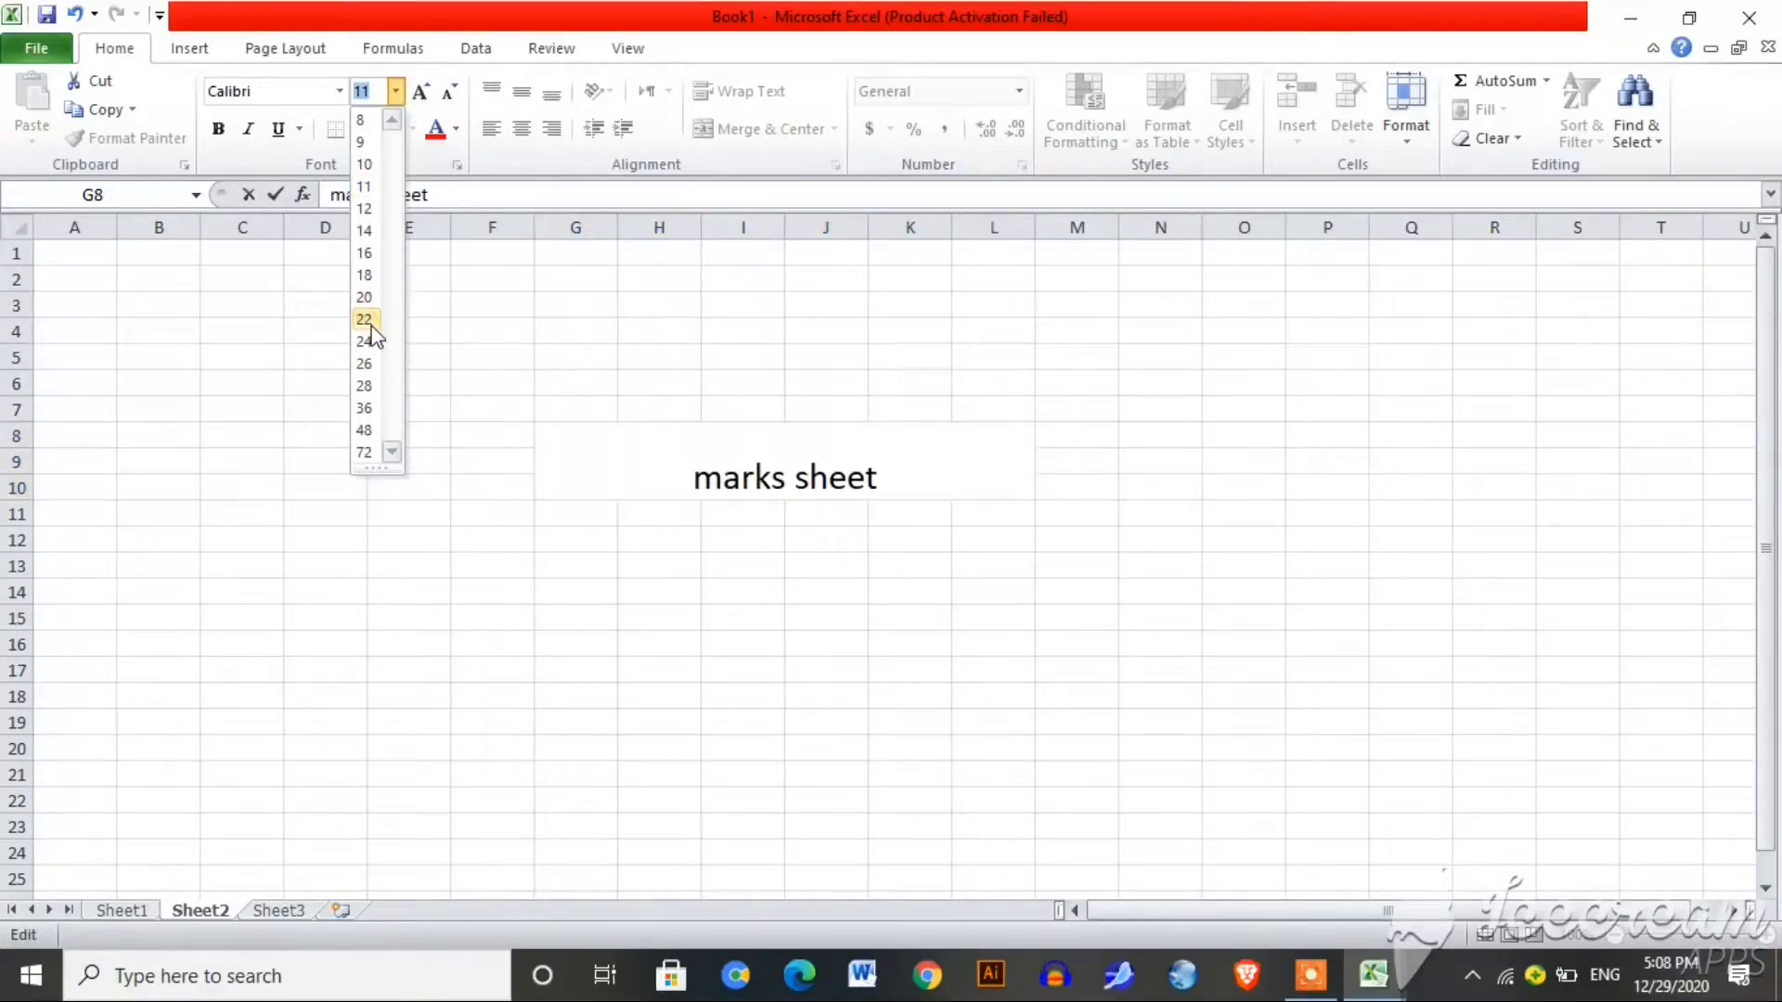
click(375, 426)
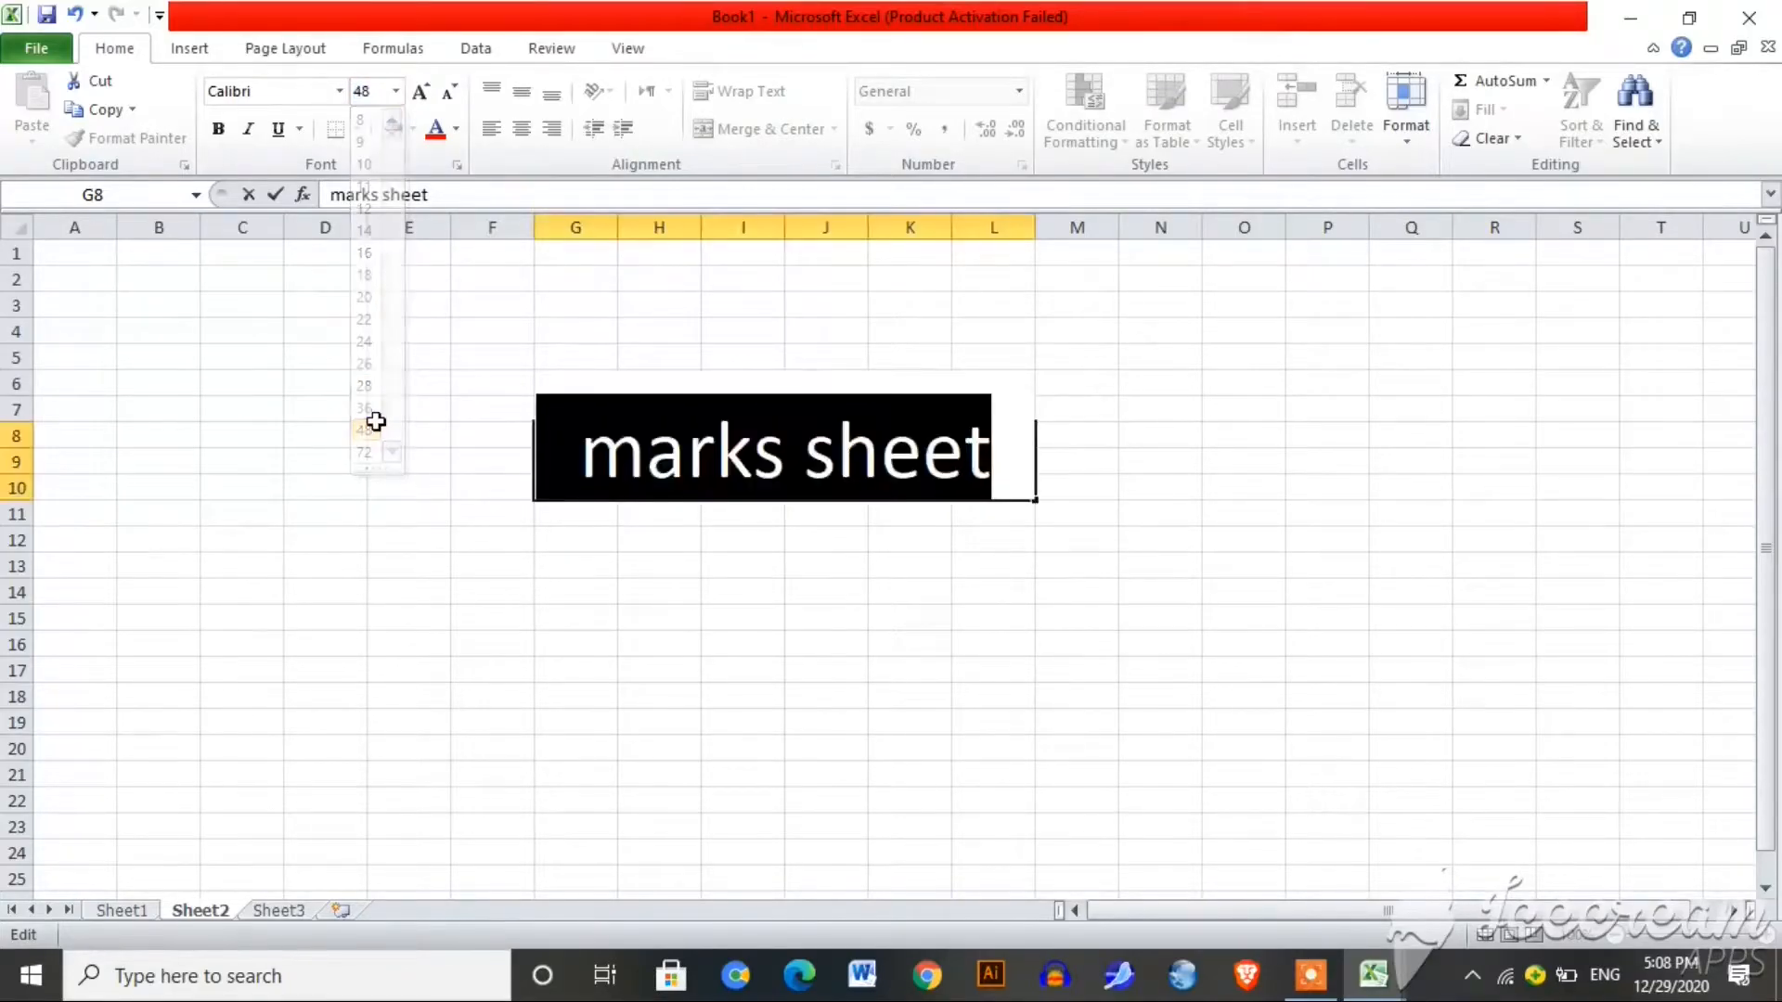
click(456, 132)
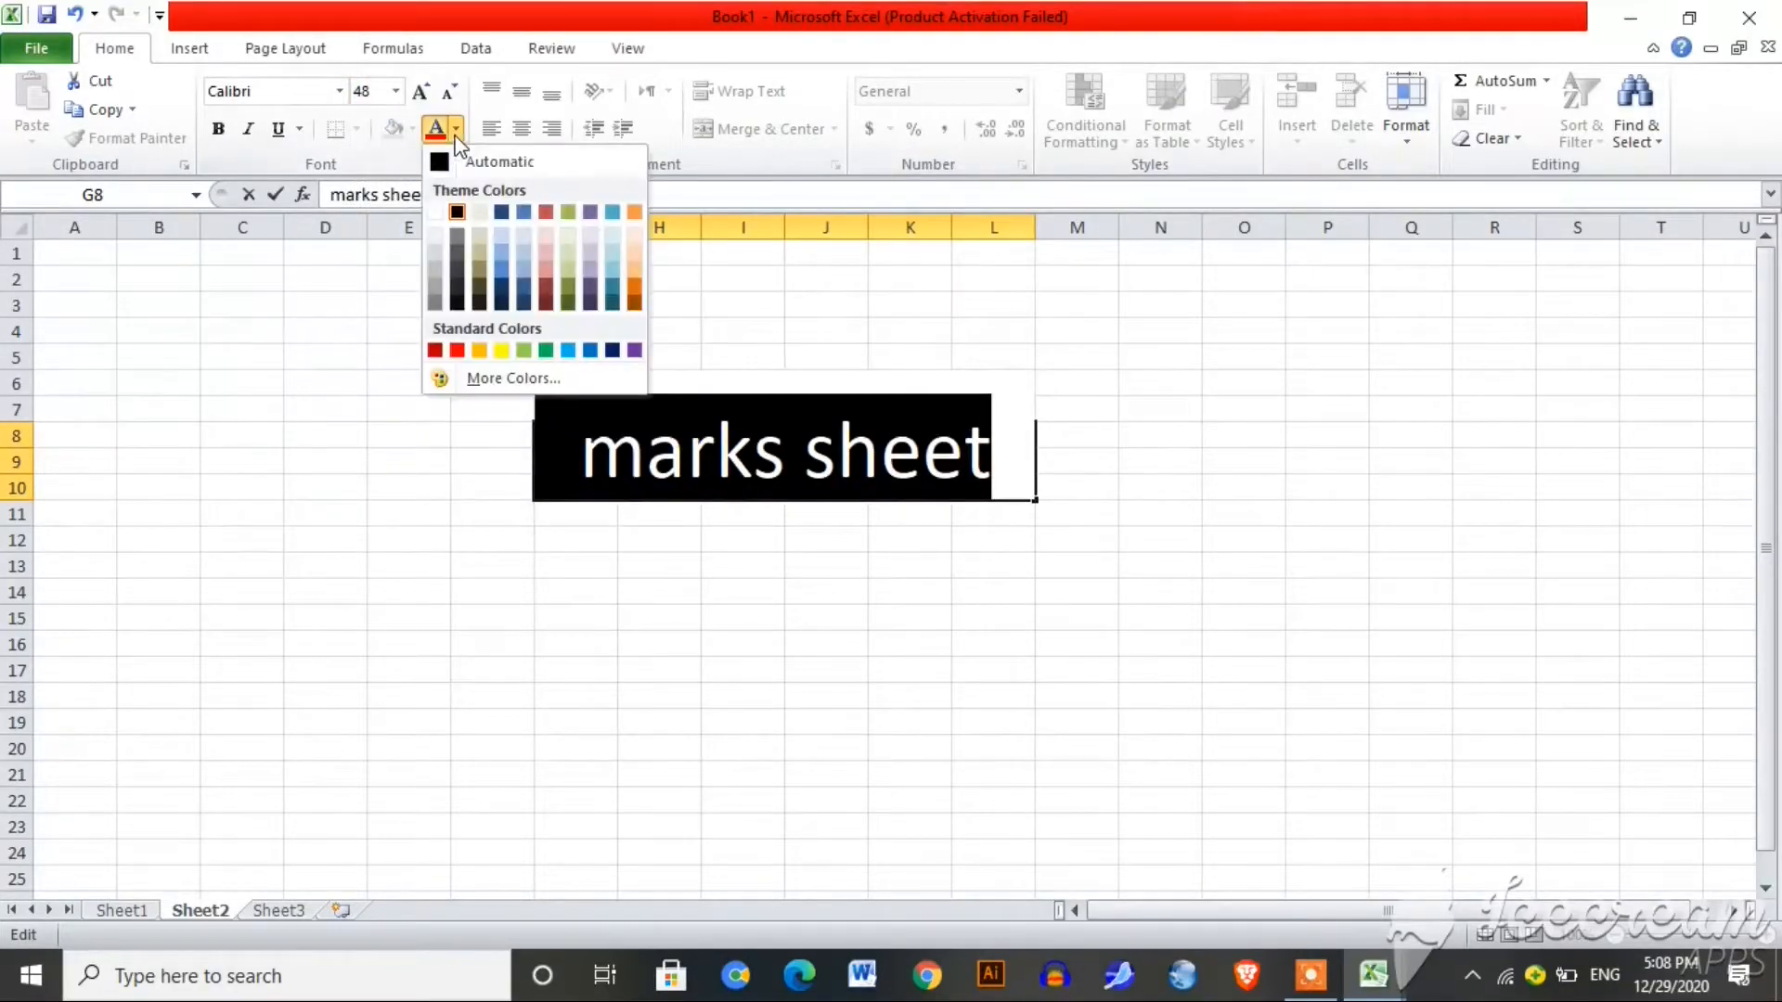
click(501, 216)
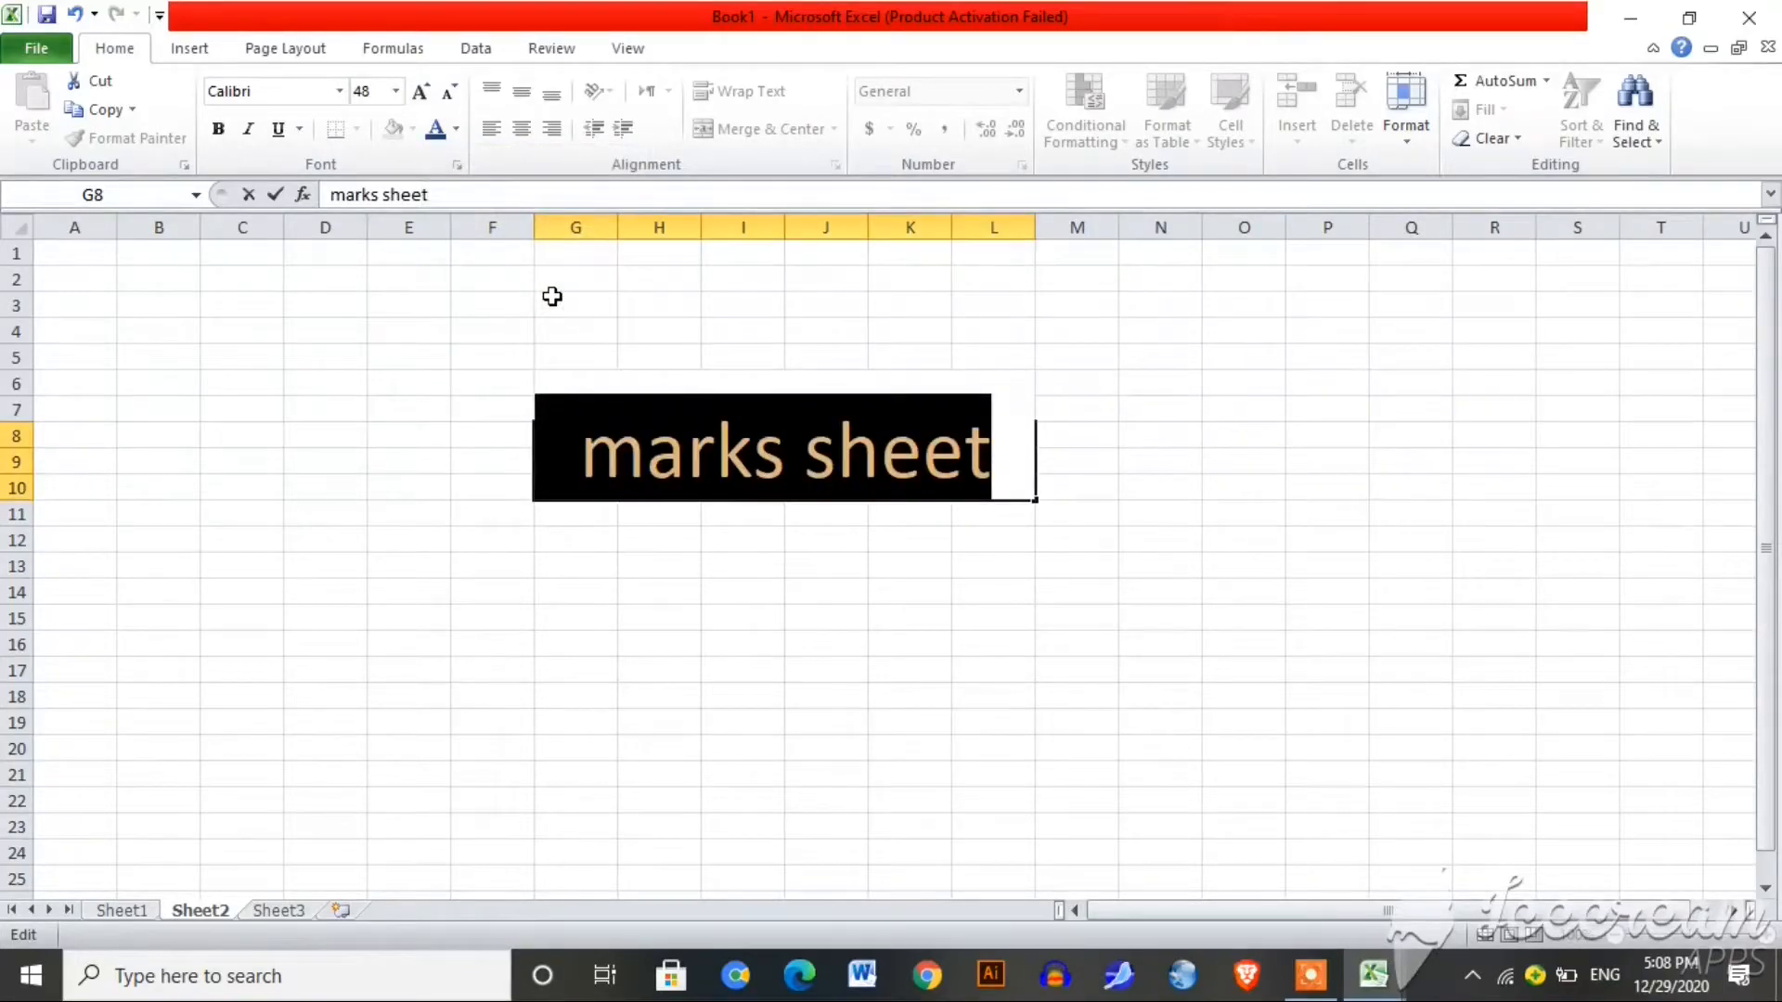
click(636, 472)
key(BackSpace)
text(M)
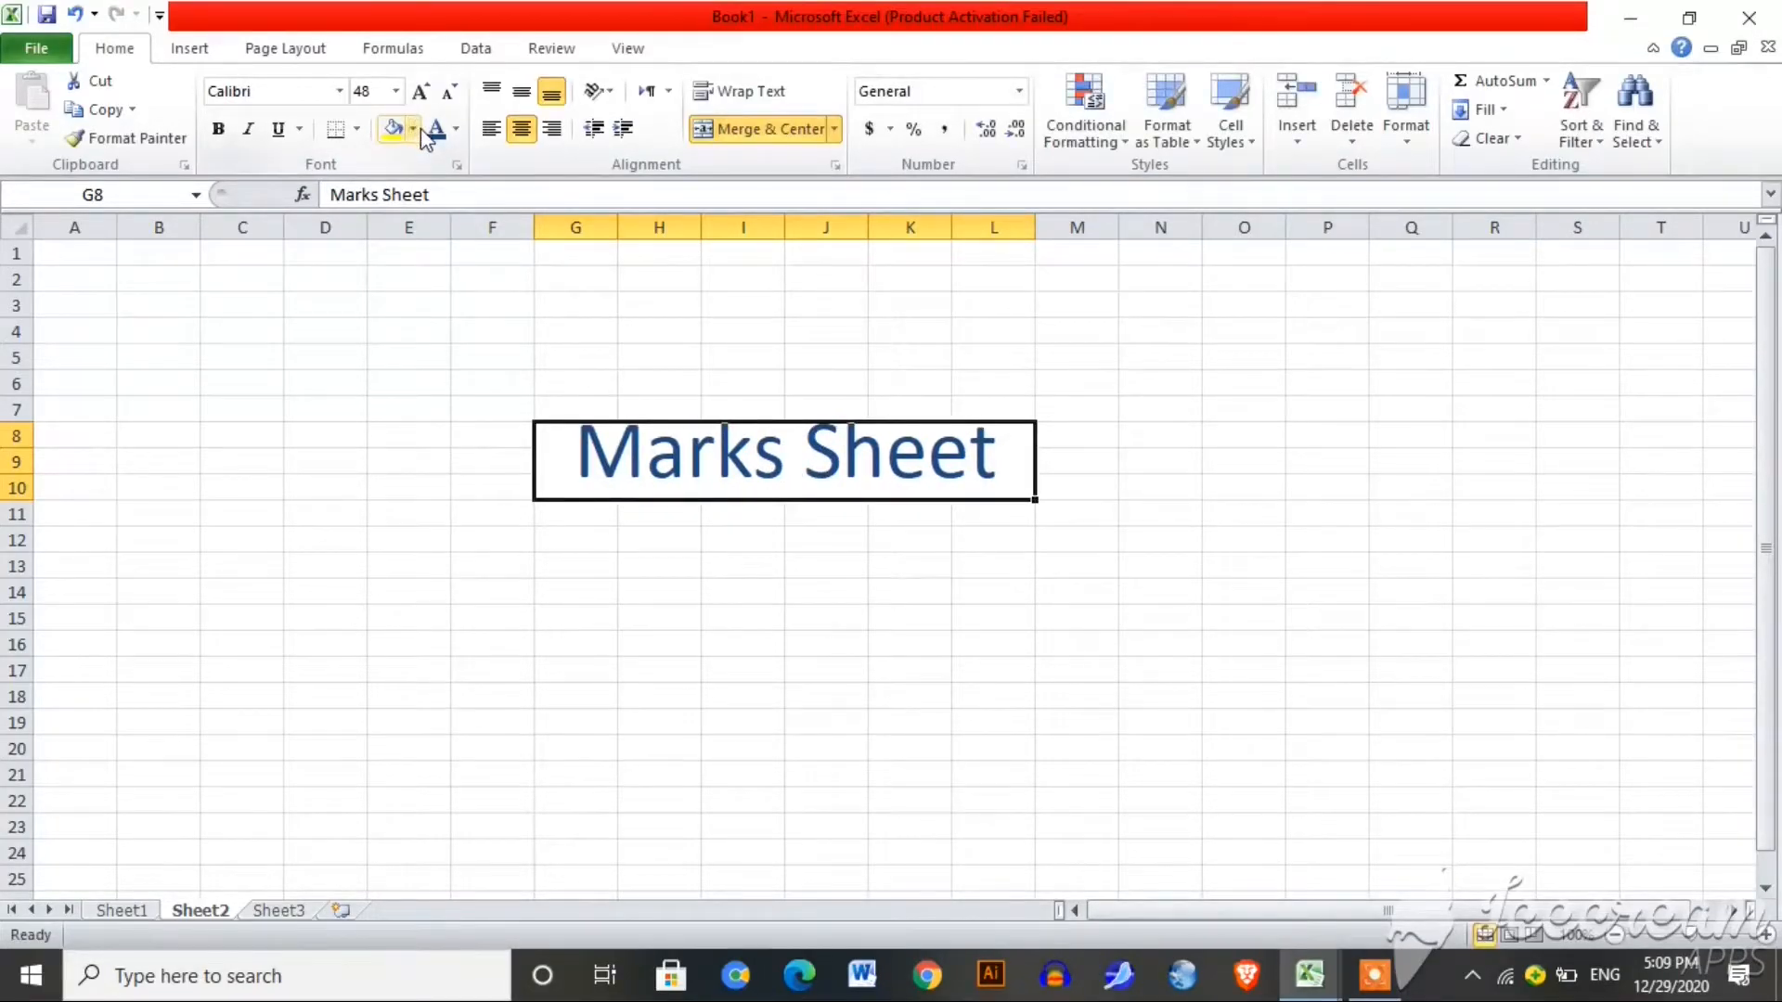
Step: Give the title cell a solid black fill with white text
click(414, 130)
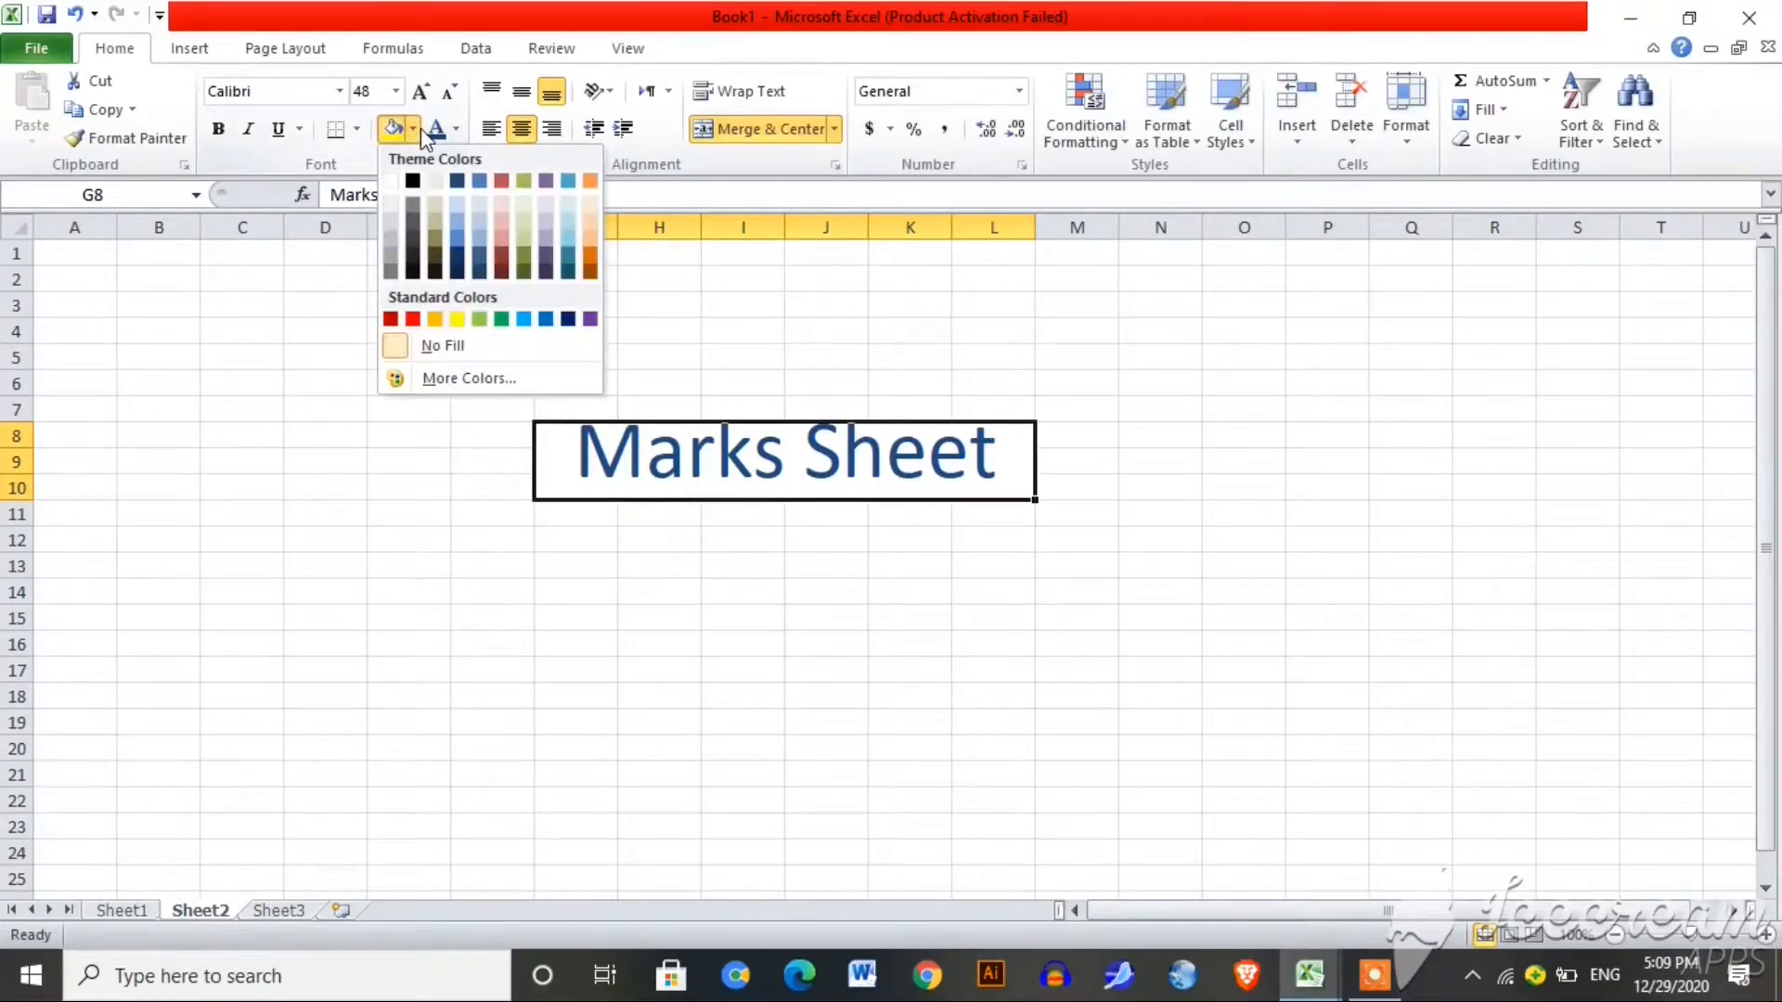
click(394, 180)
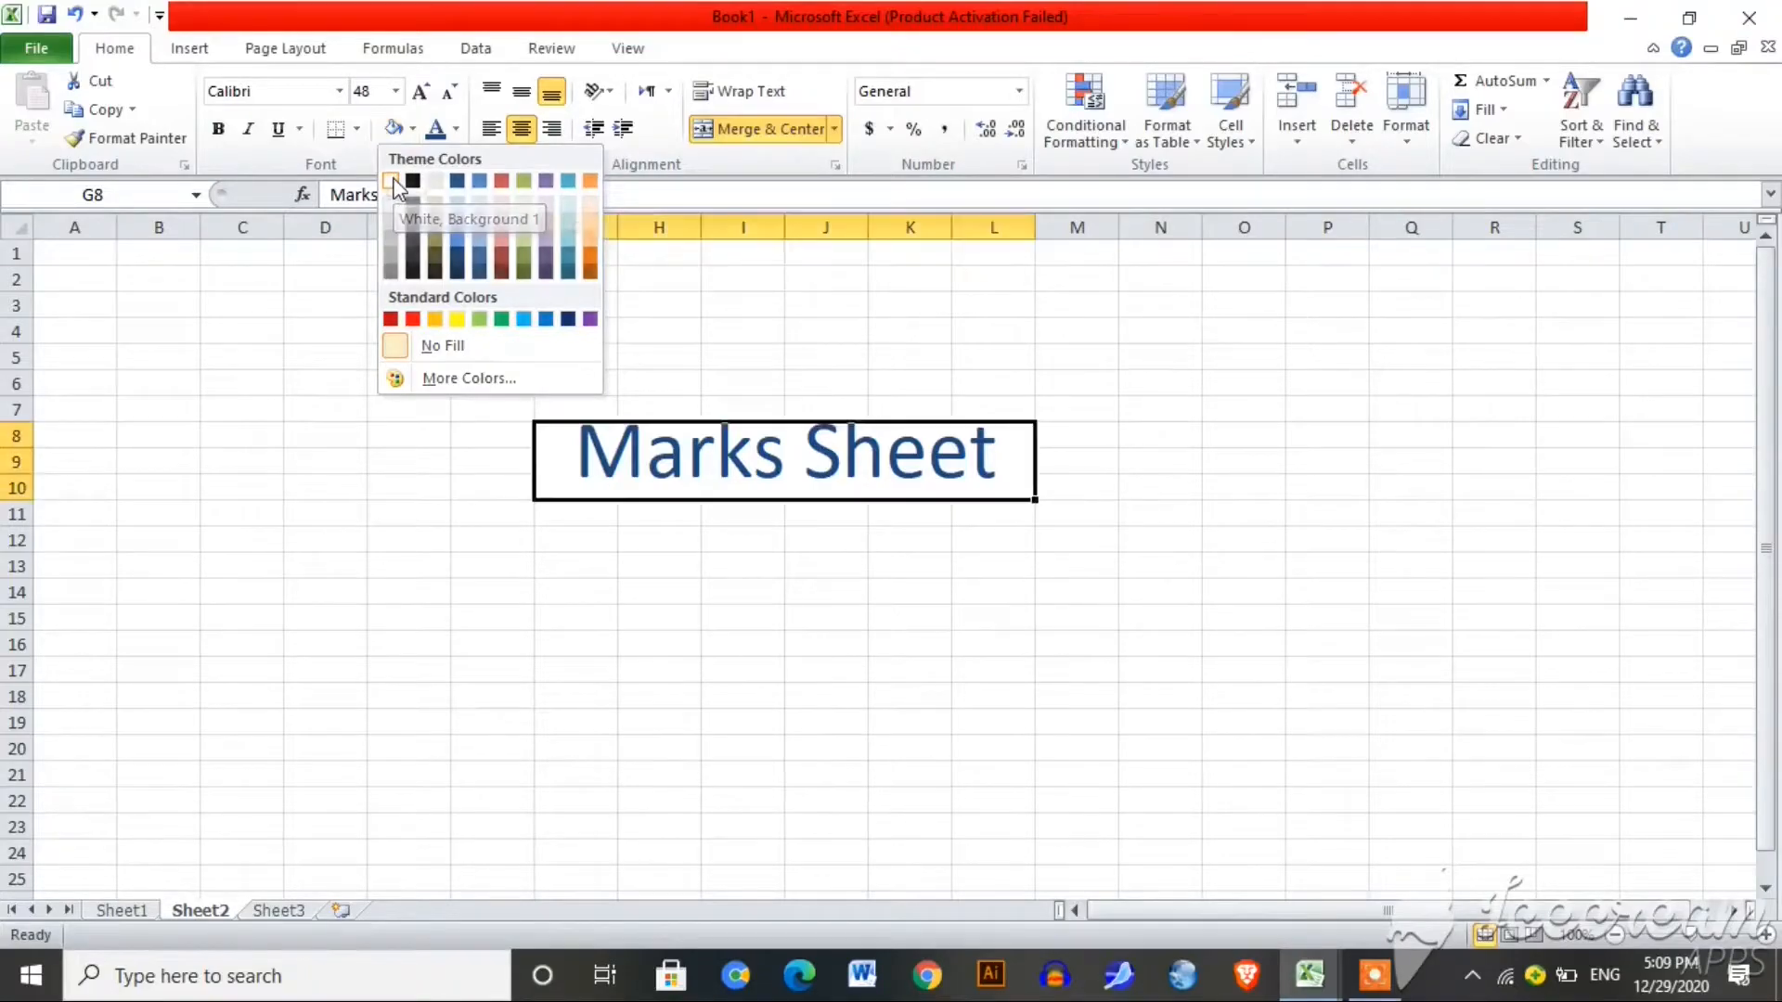
click(412, 129)
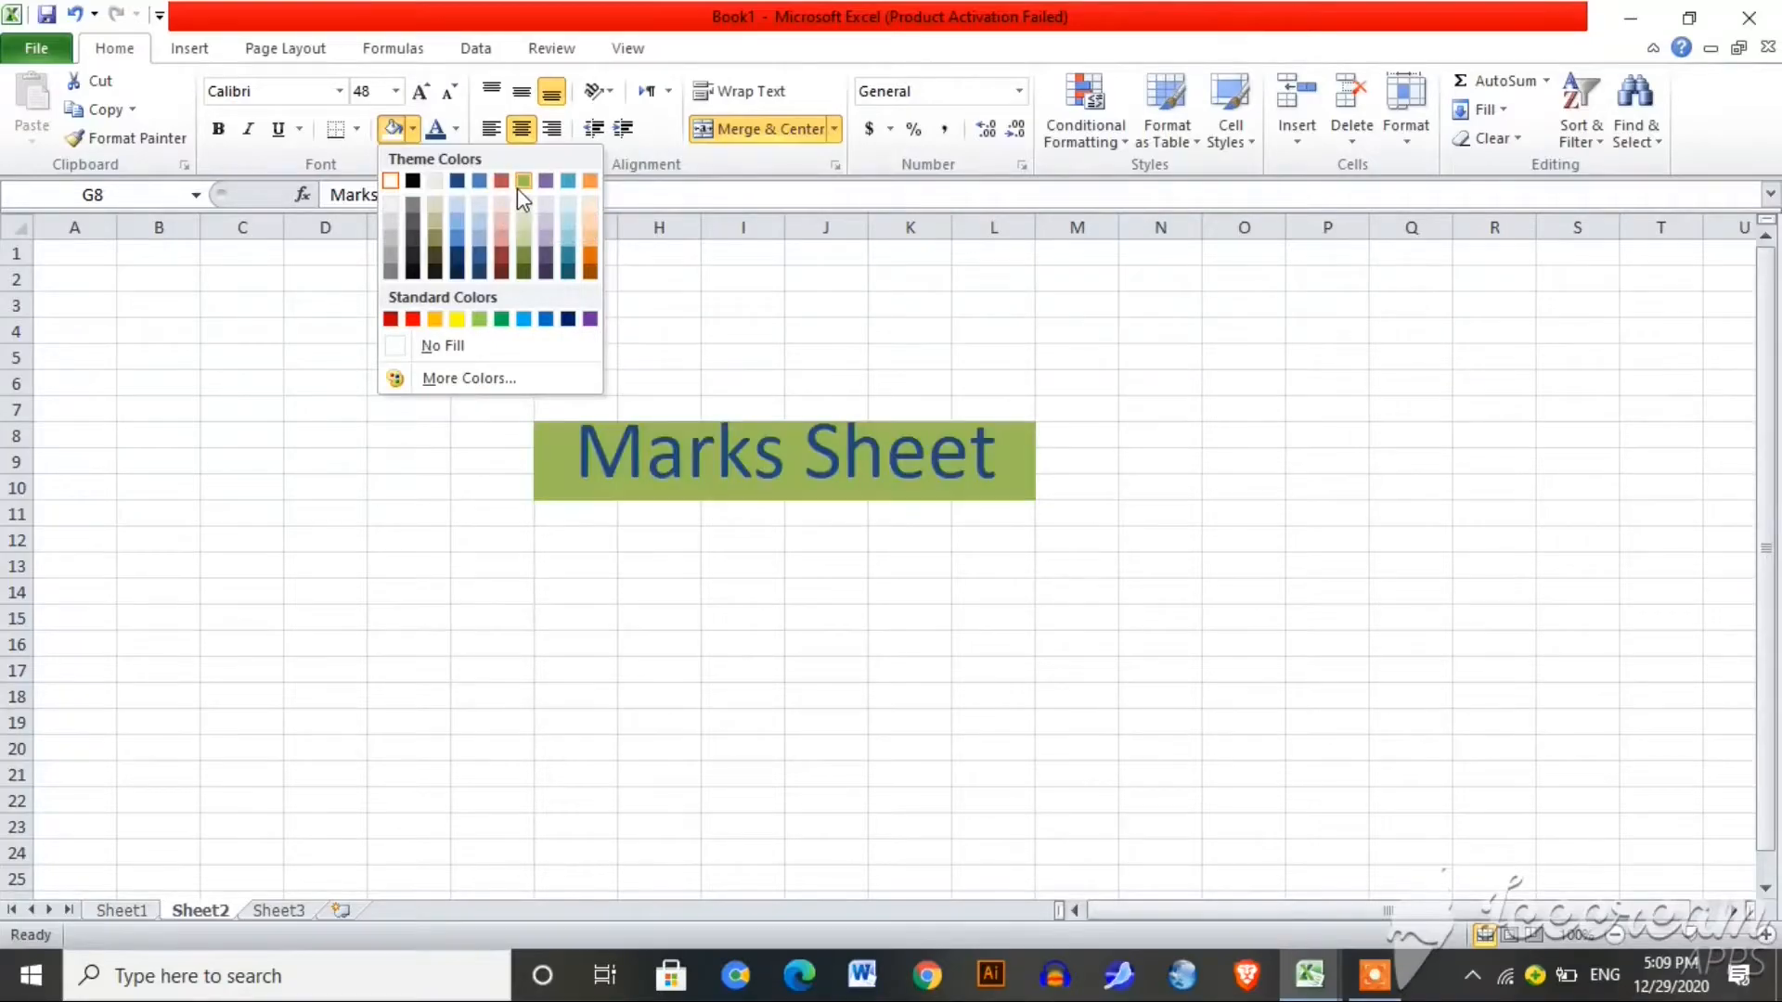
click(412, 182)
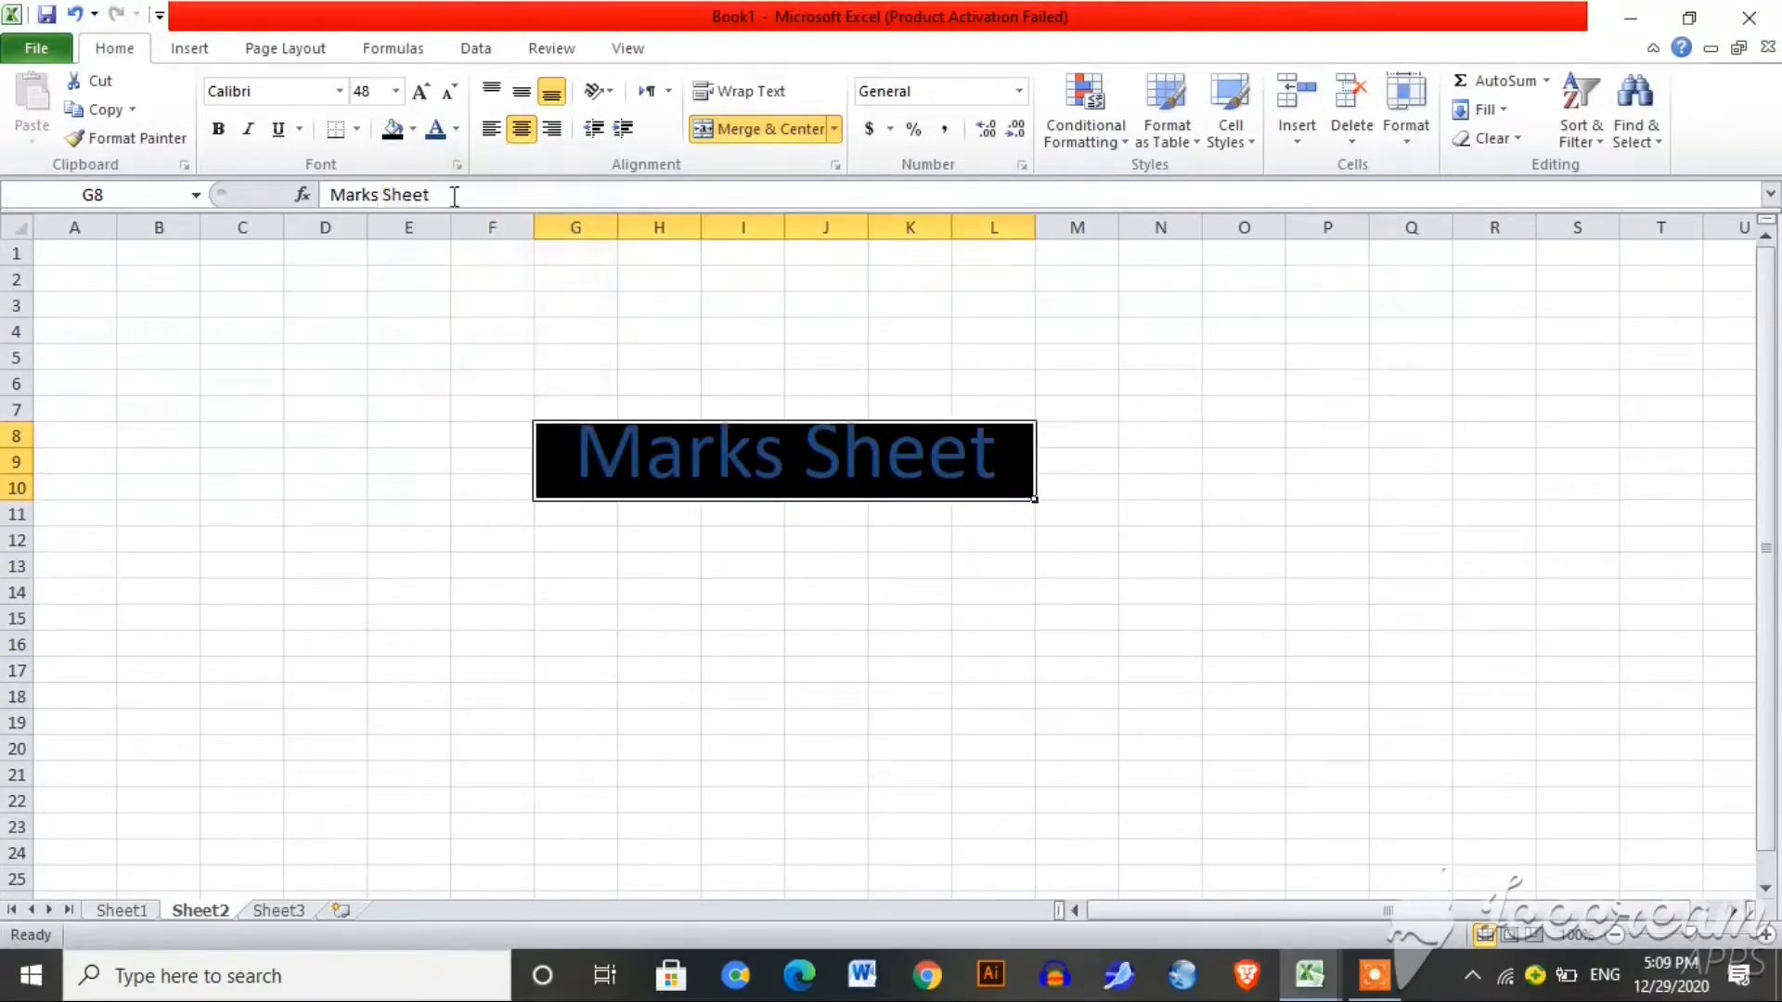
click(461, 136)
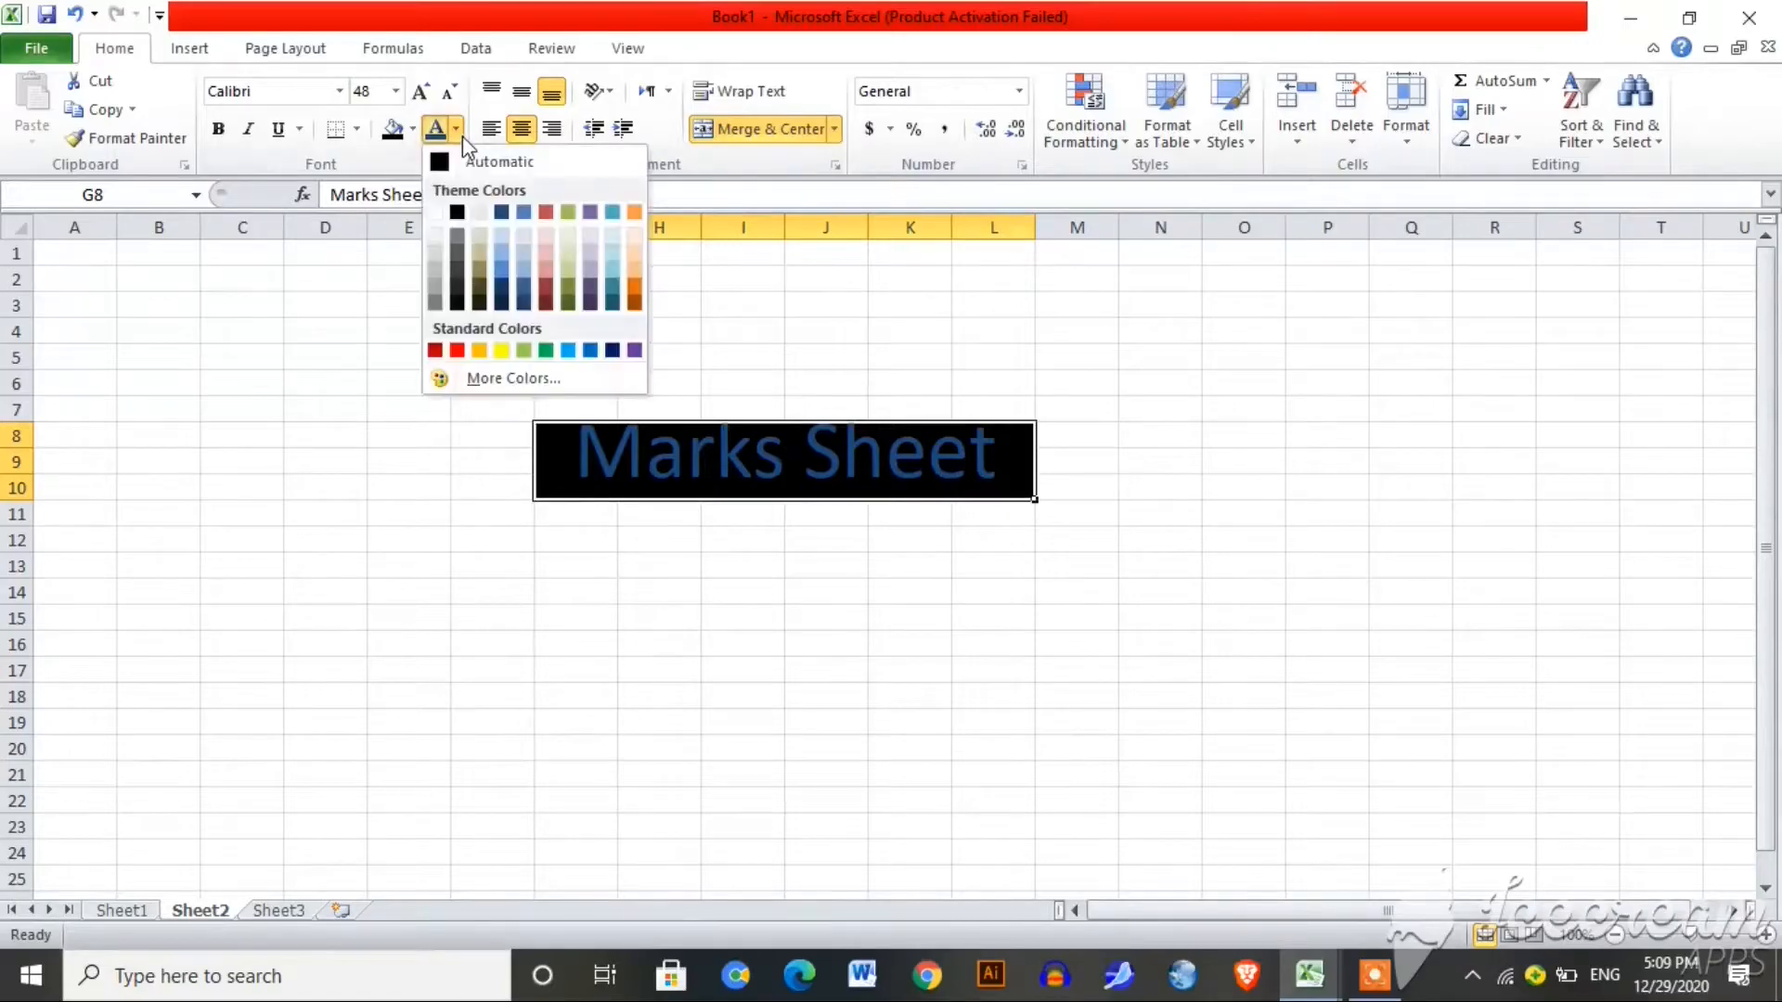
click(444, 212)
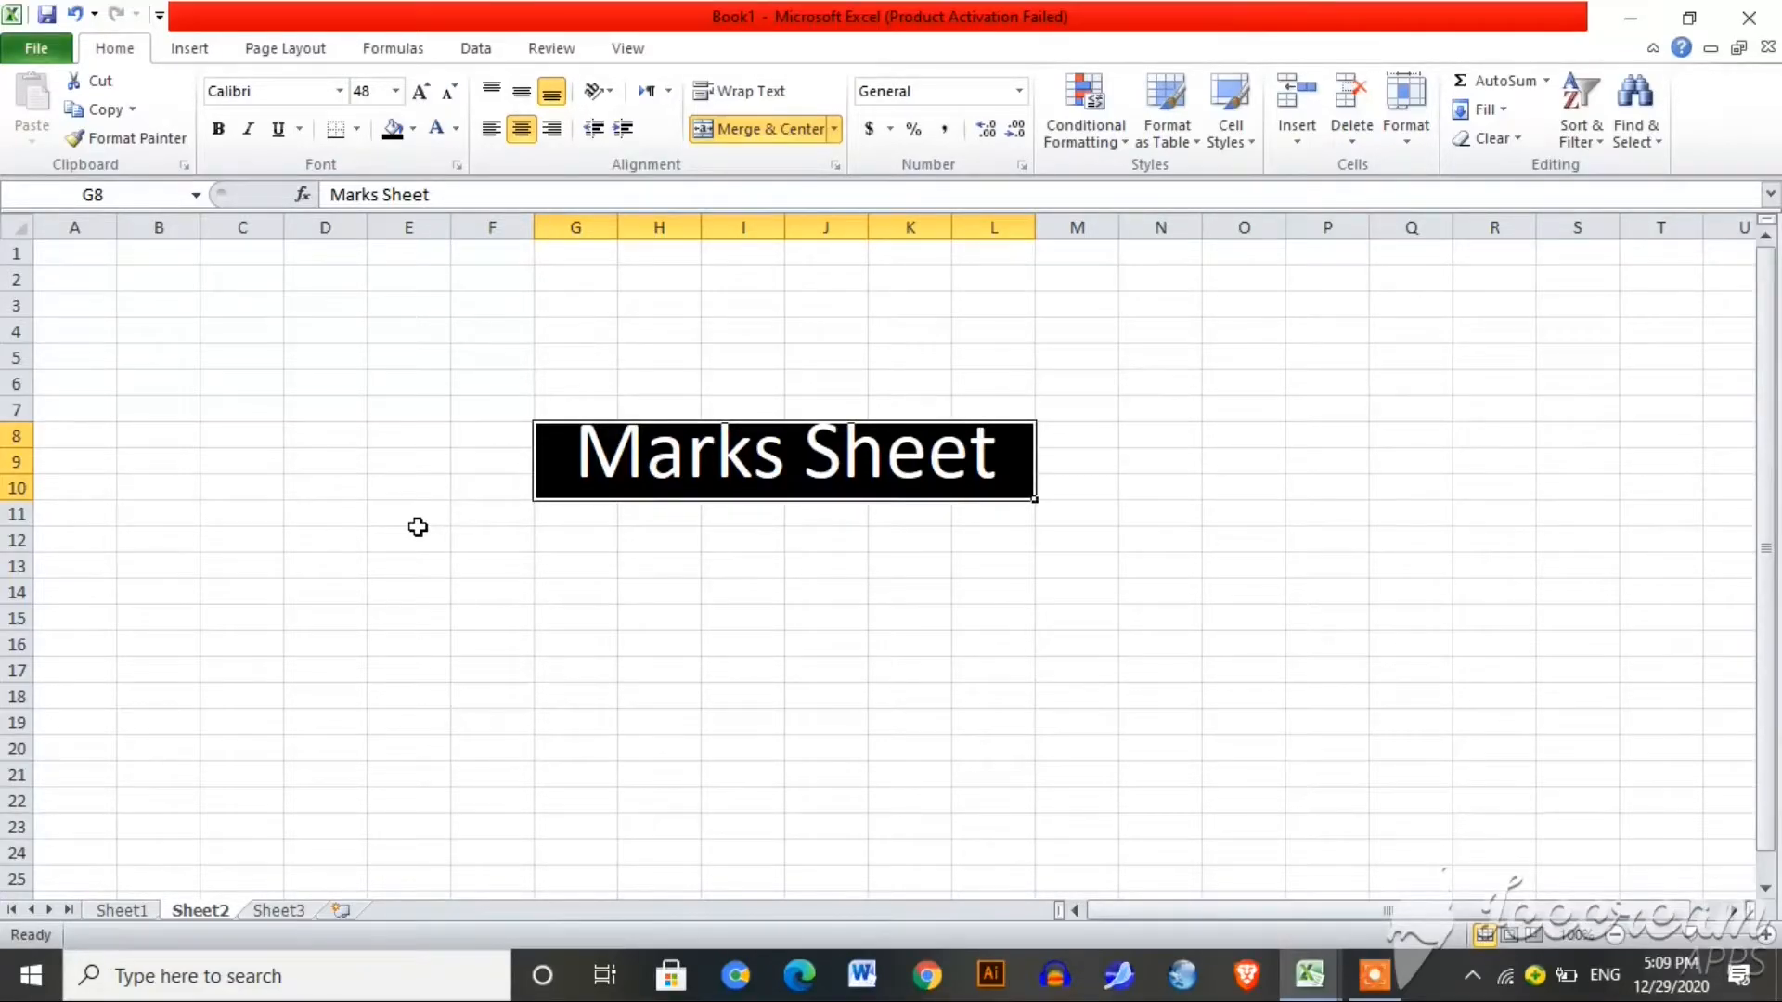
drag(247, 535, 1031, 771)
Step: Enter the header 'english' in C12
click(253, 540)
text(englis)
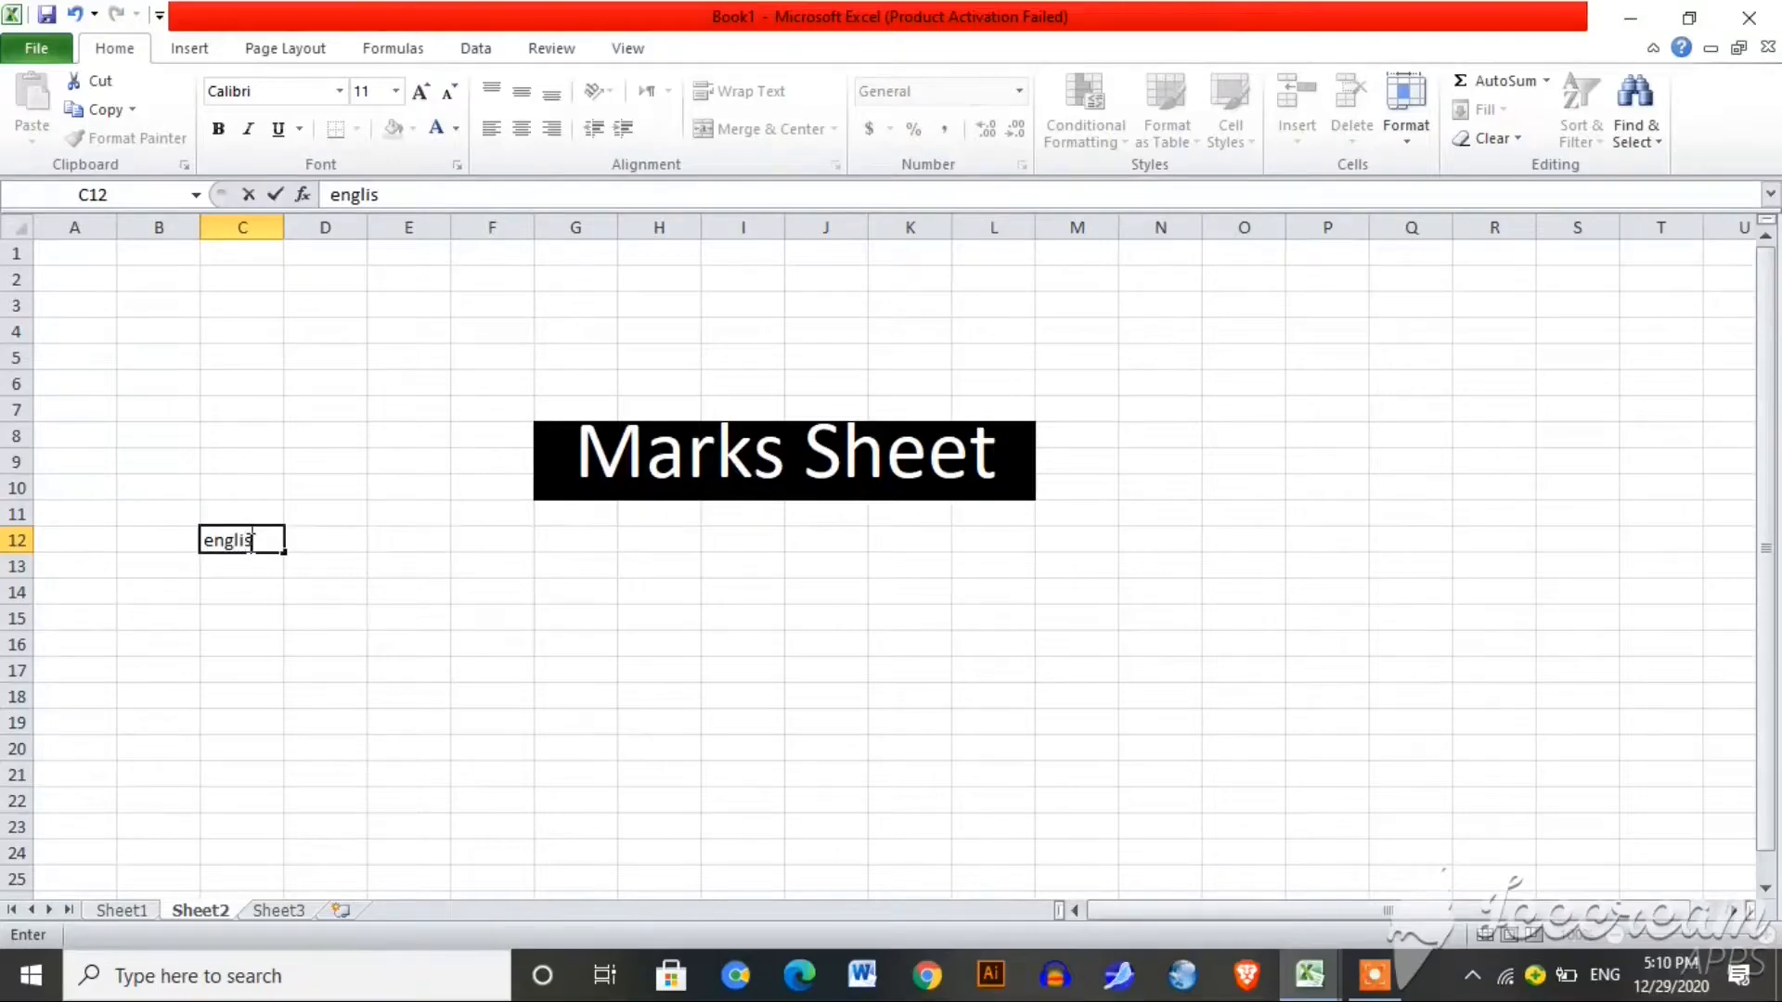
key(BackSpace)
key(BackSpace)
key(BackSpace)
key(BackSpace)
key(BackSpace)
key(BackSpace)
text(su)
key(BackSpace)
key(BackSpace)
text(english)
key(Tab)
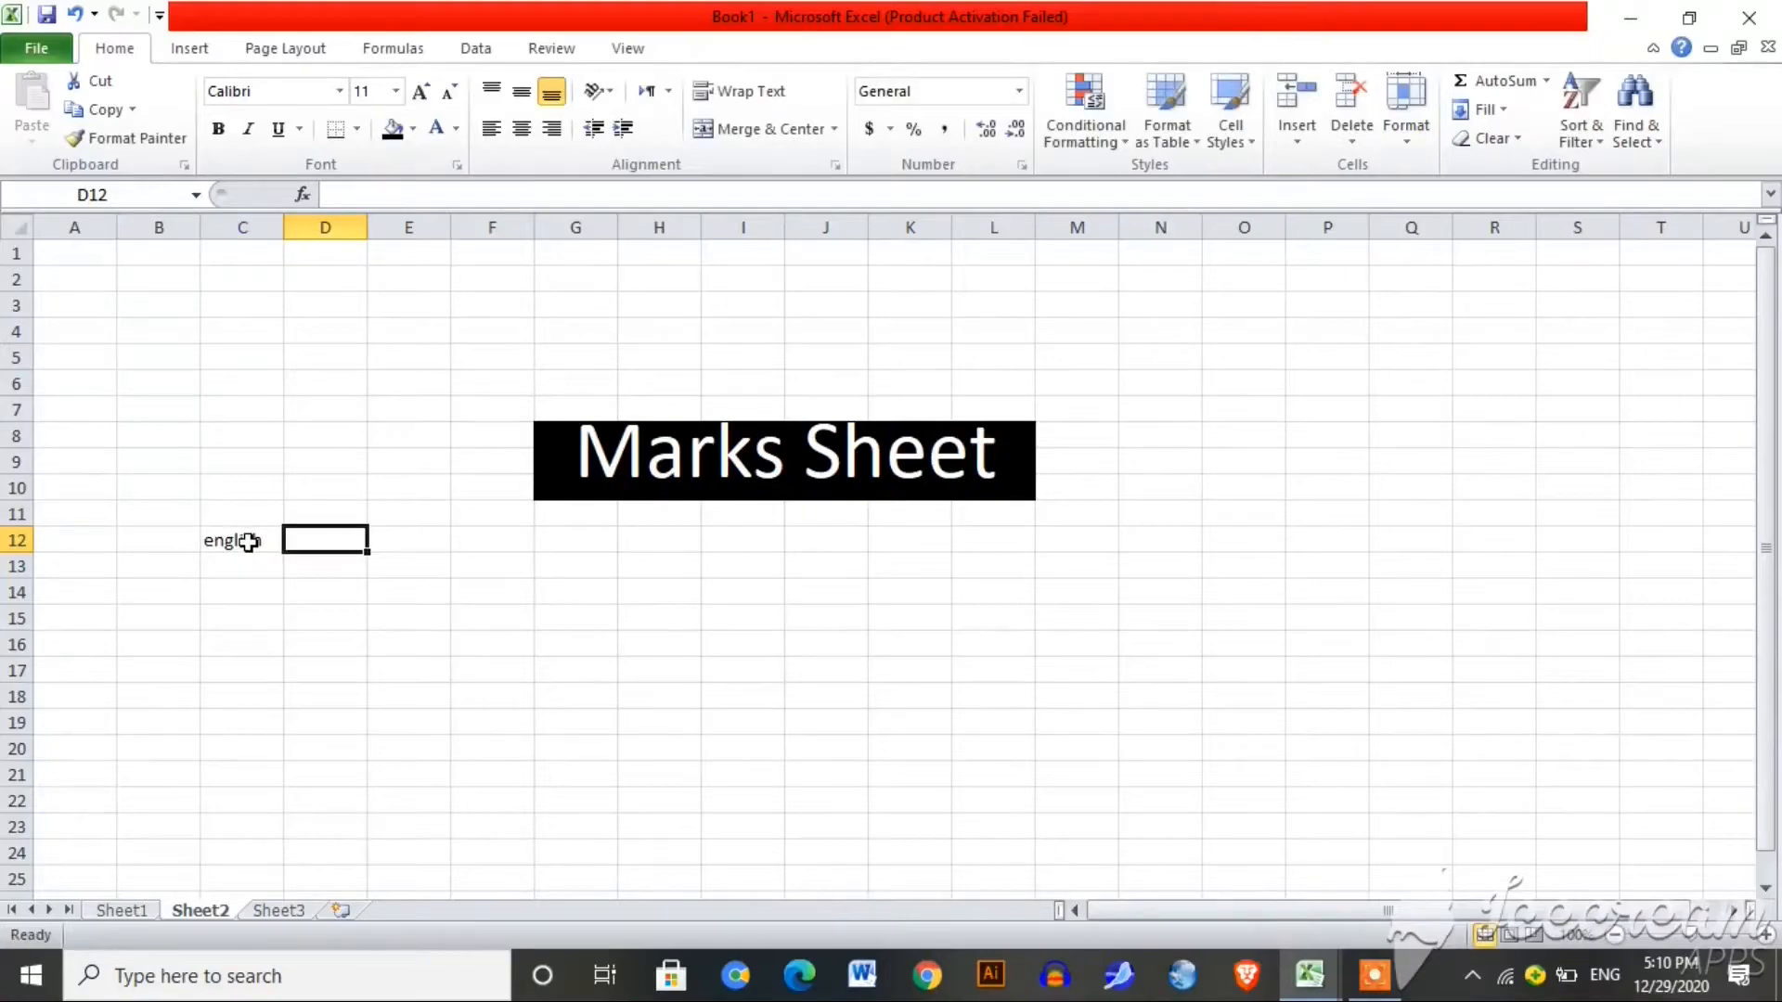
Step: Add headers urdu, math, computer, O marks and Total marks in D12:H12
text(urdu)
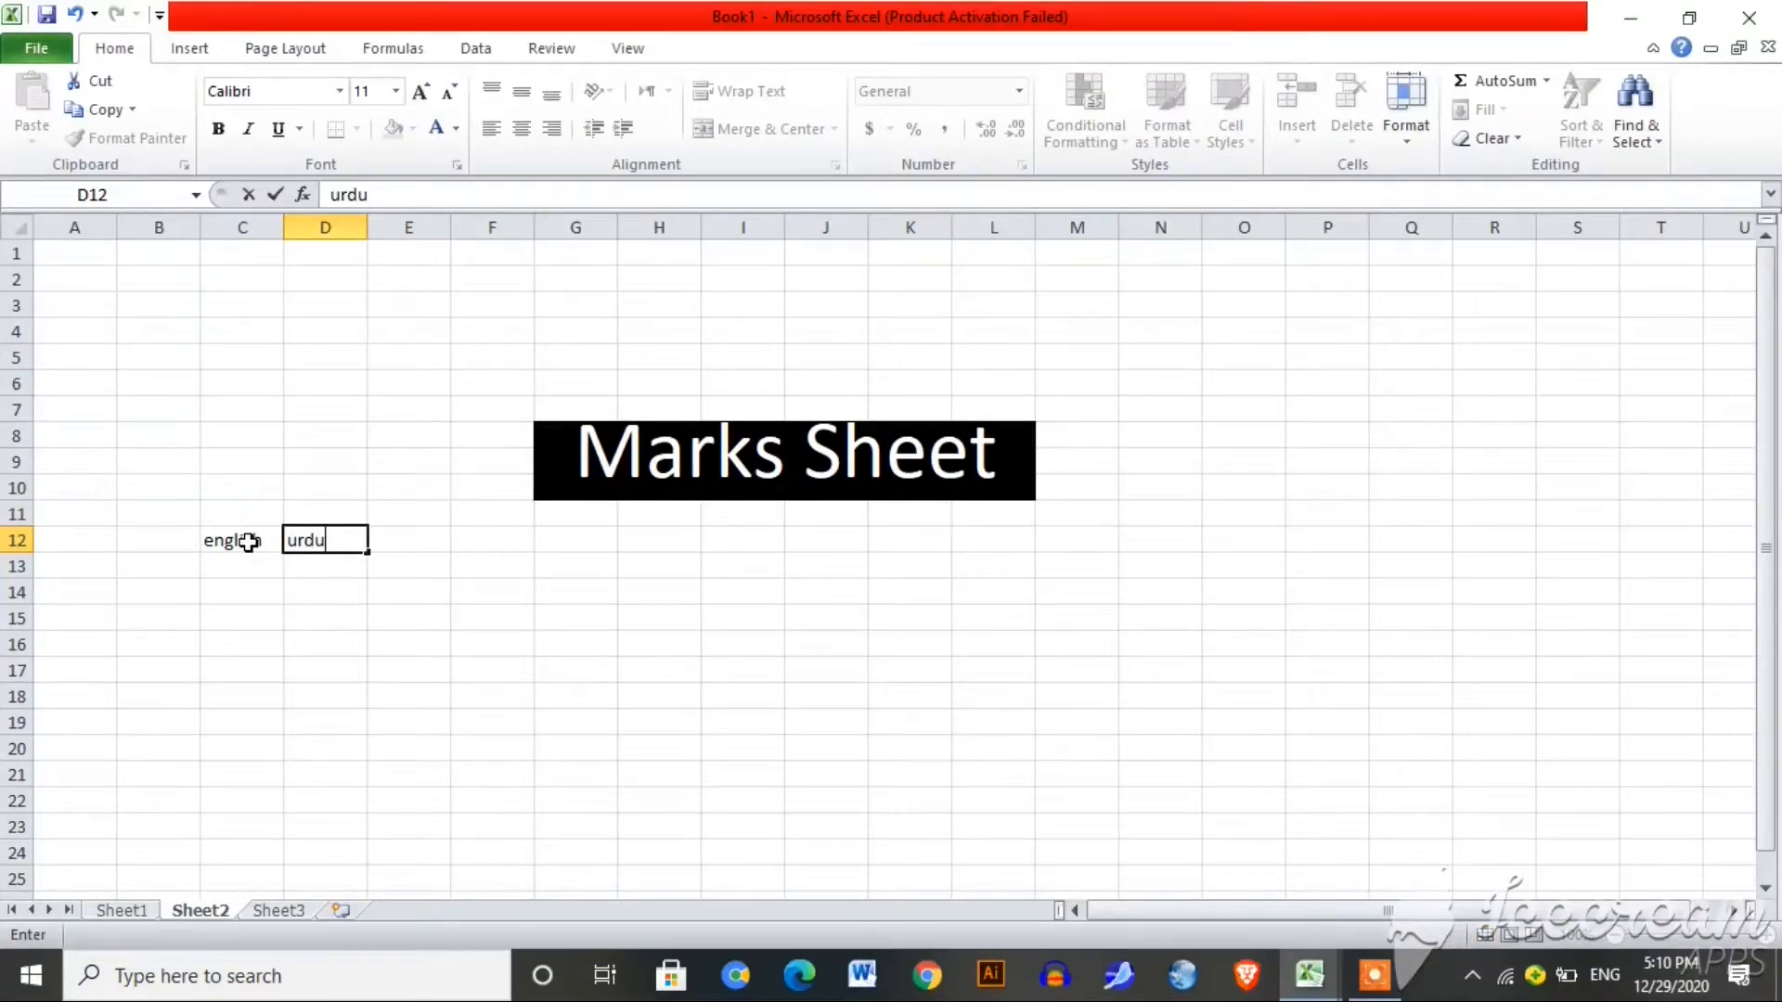
key(Tab)
text(math)
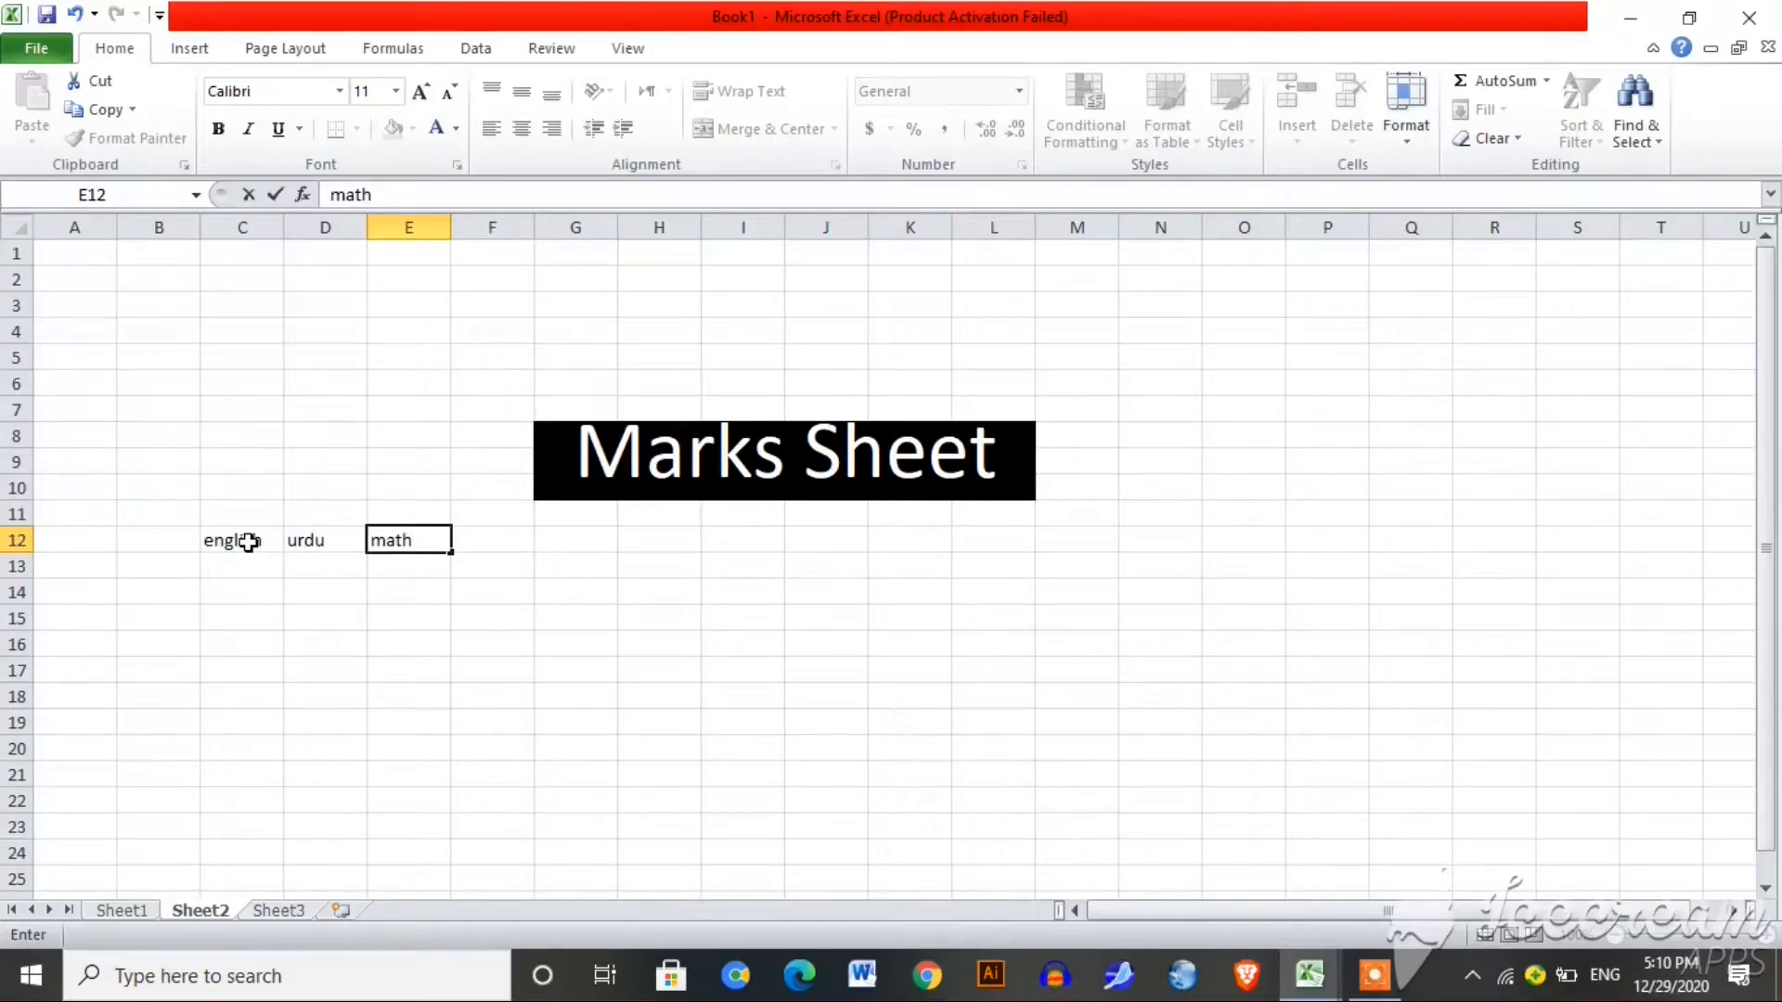
key(Tab)
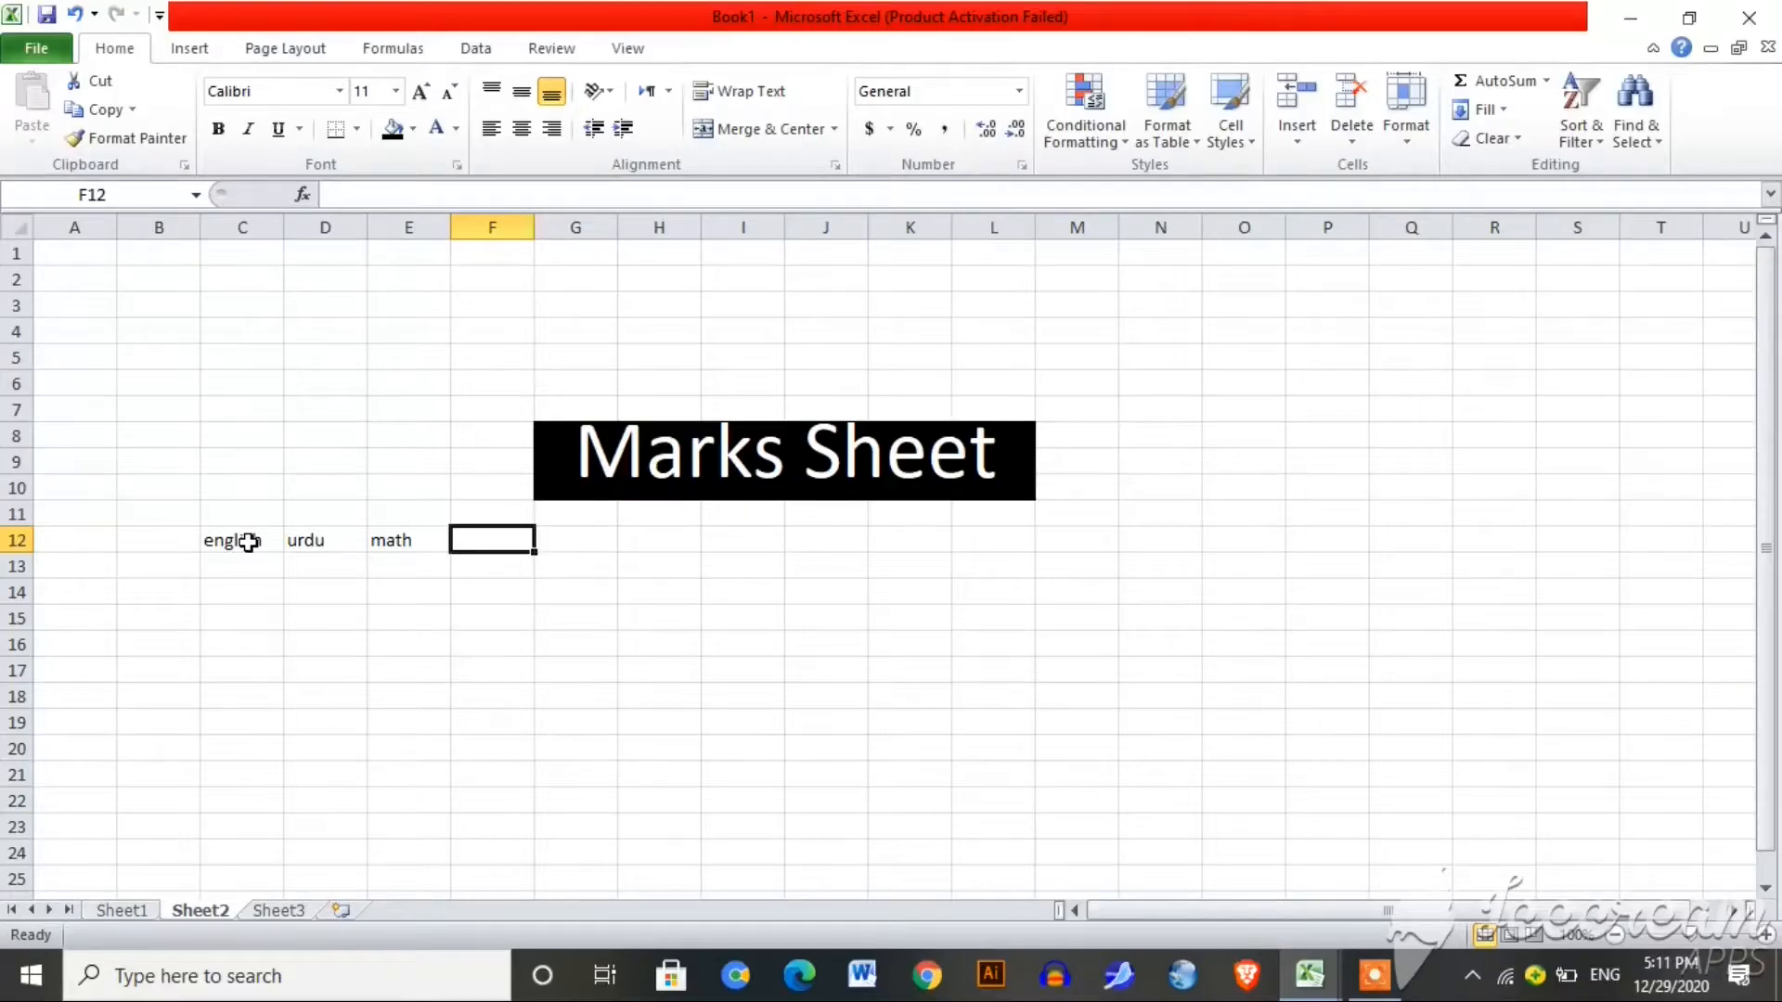
text(computer)
key(Tab)
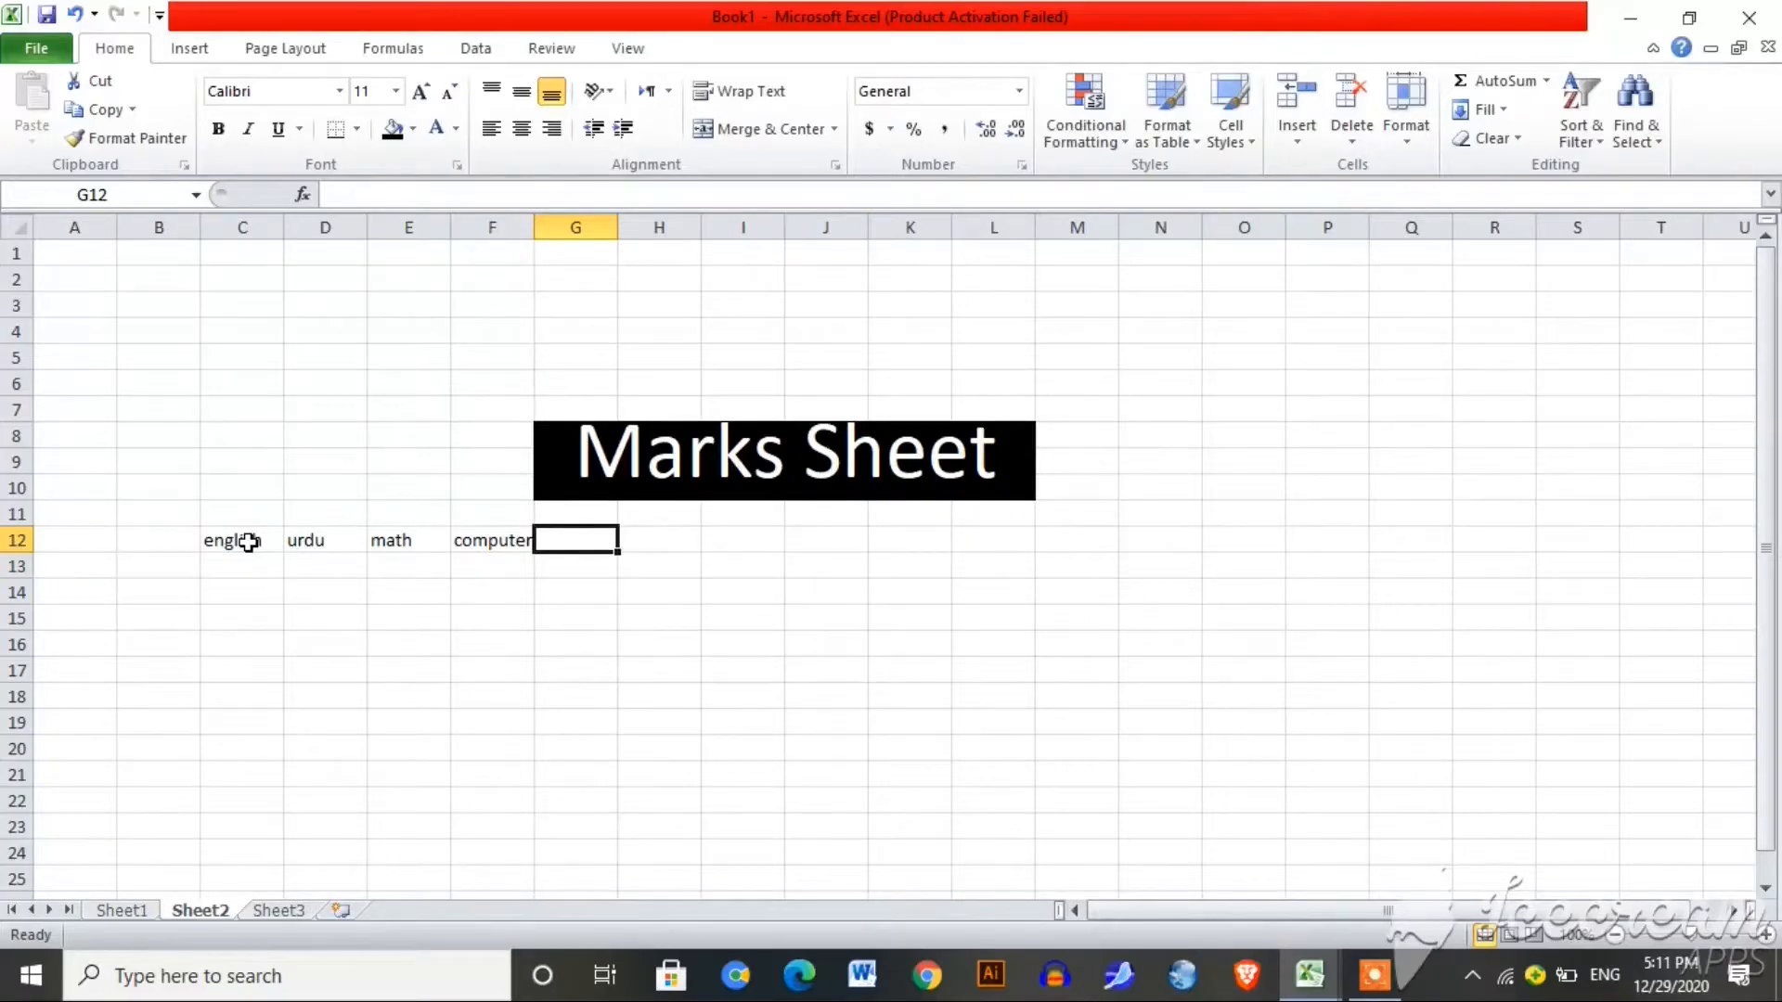
text(O ma)
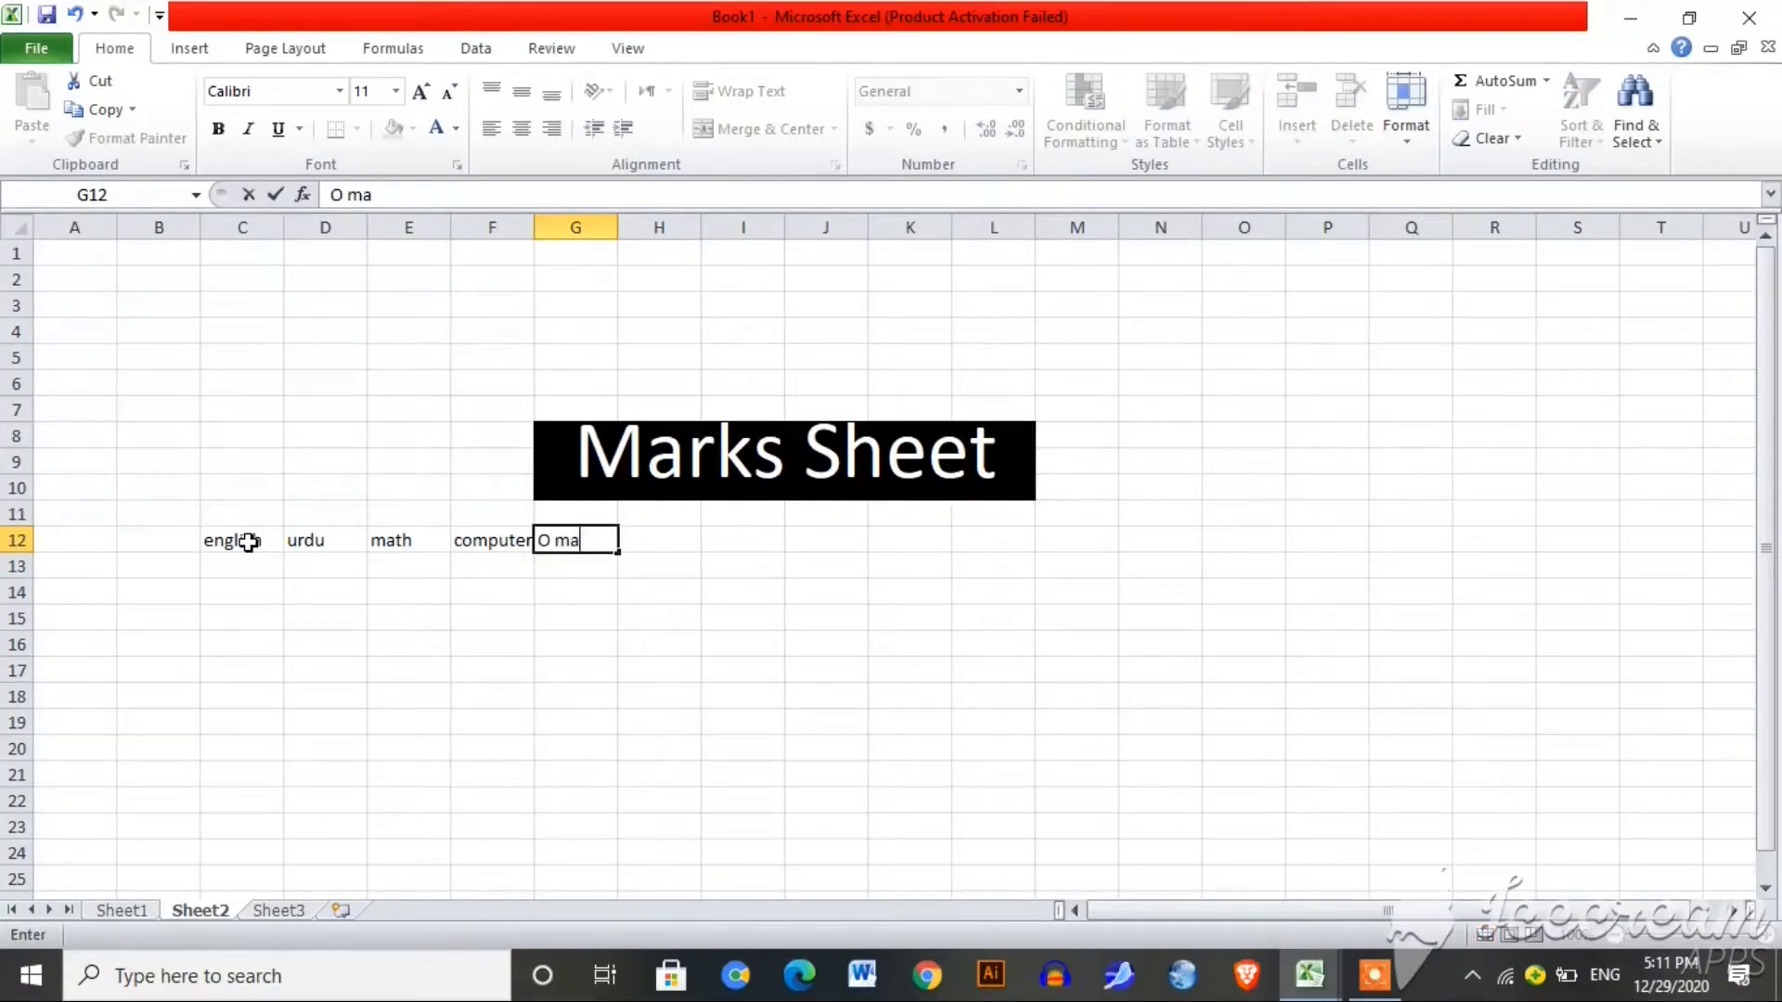
text(rks)
key(Tab)
text(T)
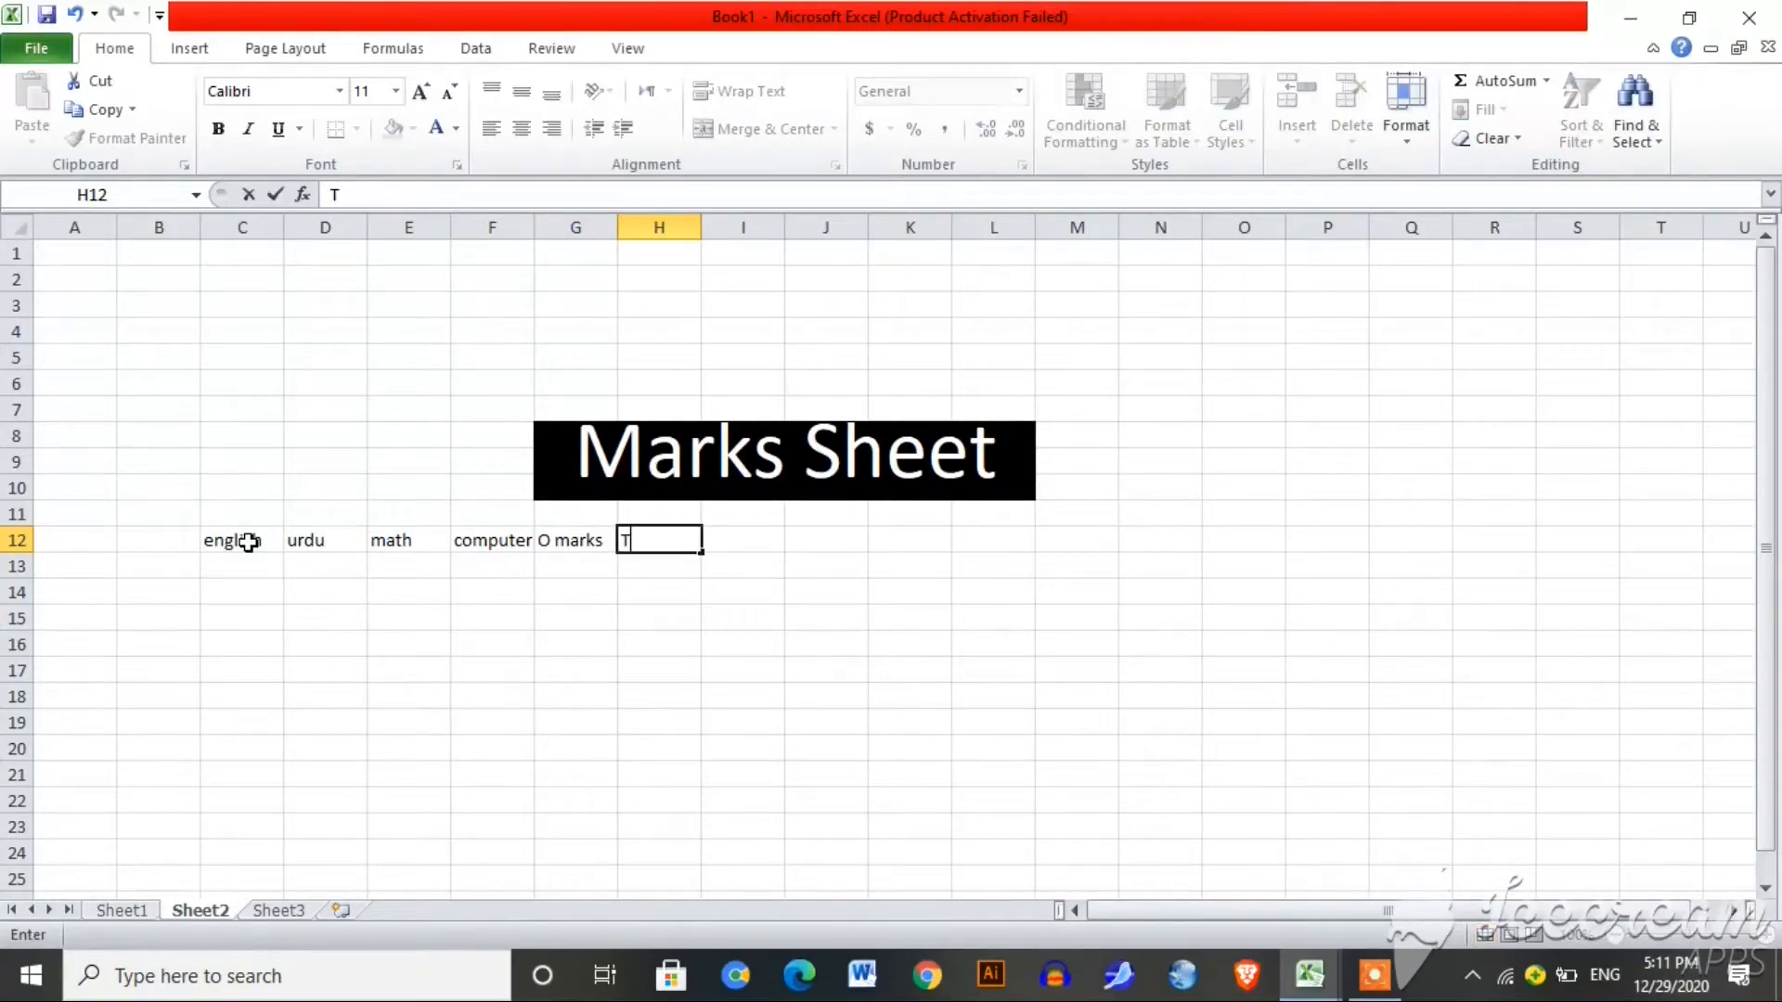
text(otal marks)
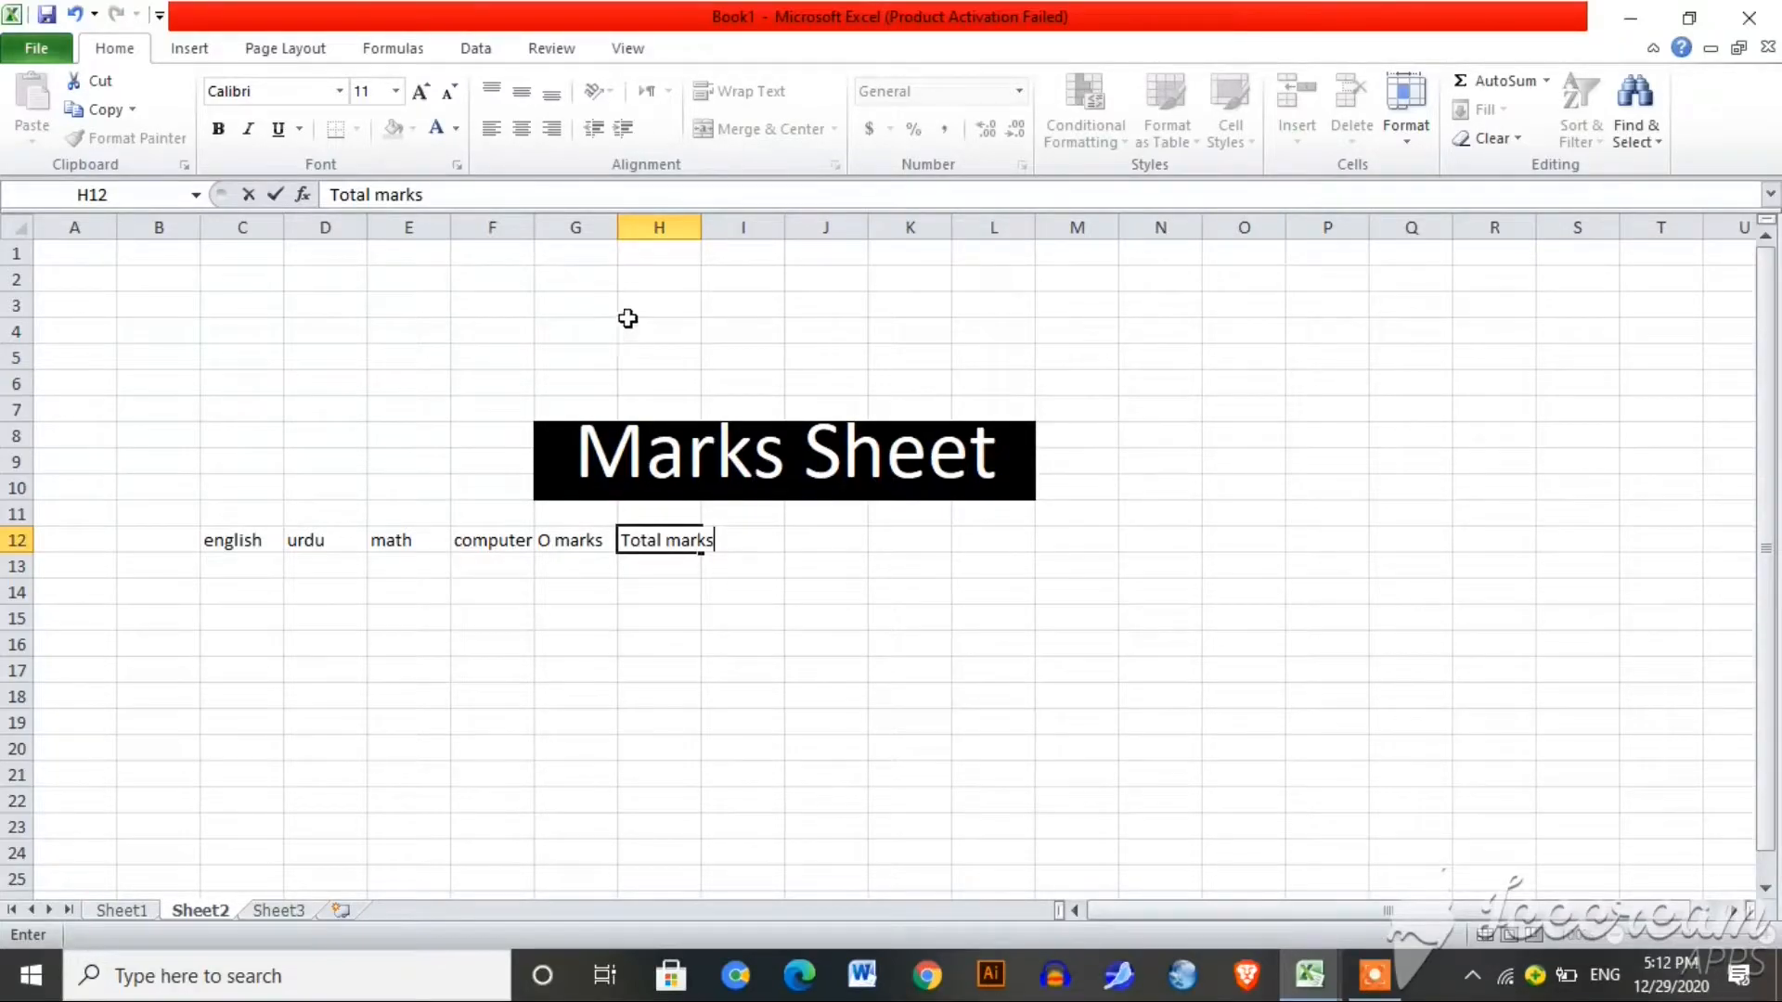
Step: Widen column H to fit 'Total marks', then enter %, Grade and Result in I12:K12
click(666, 227)
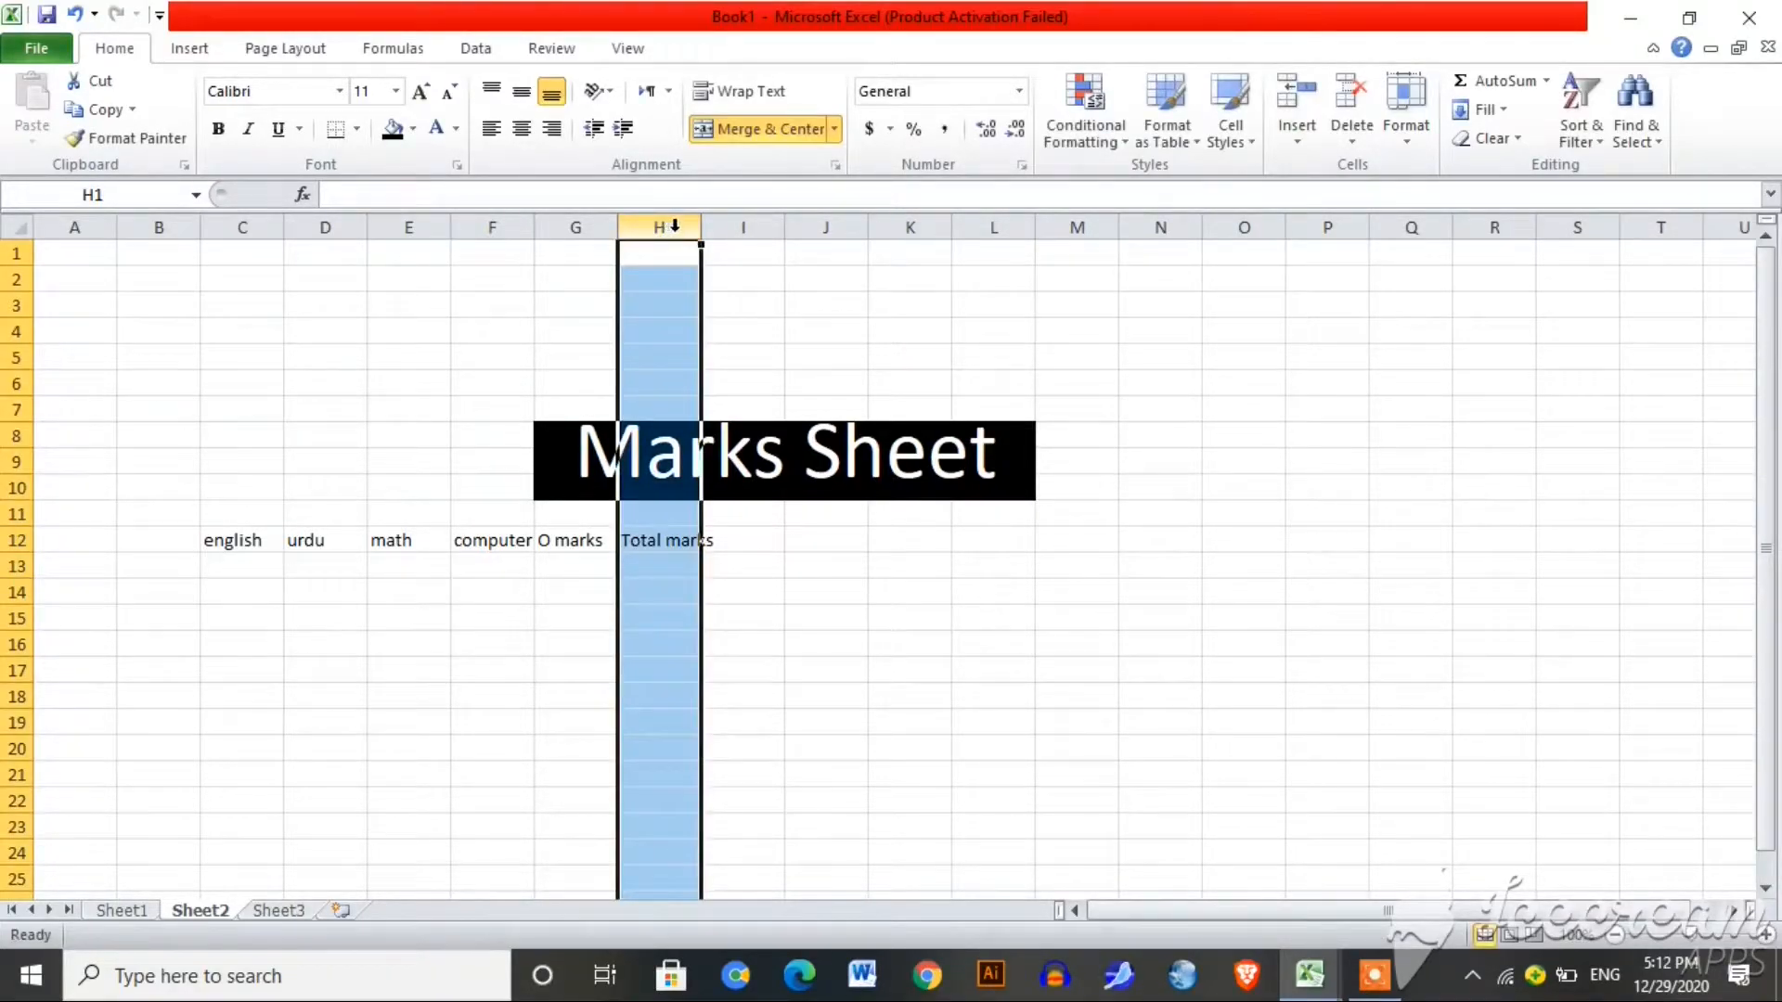
drag(704, 234, 727, 240)
click(757, 544)
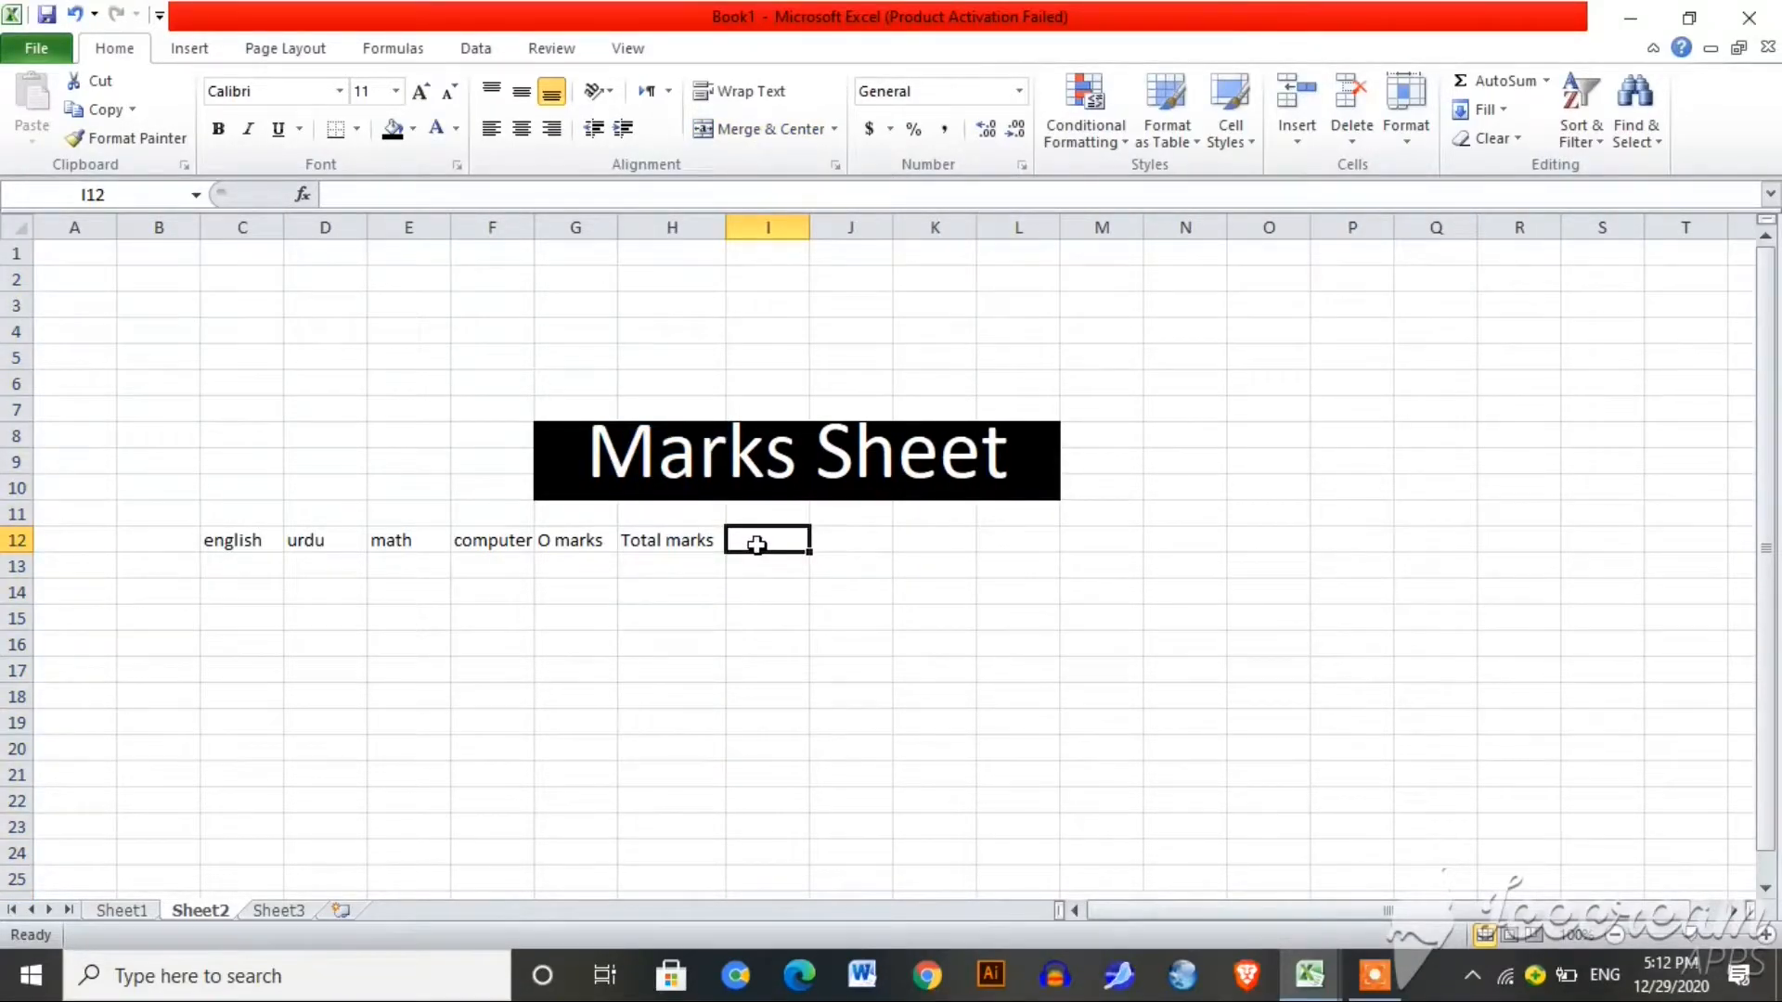
text(%)
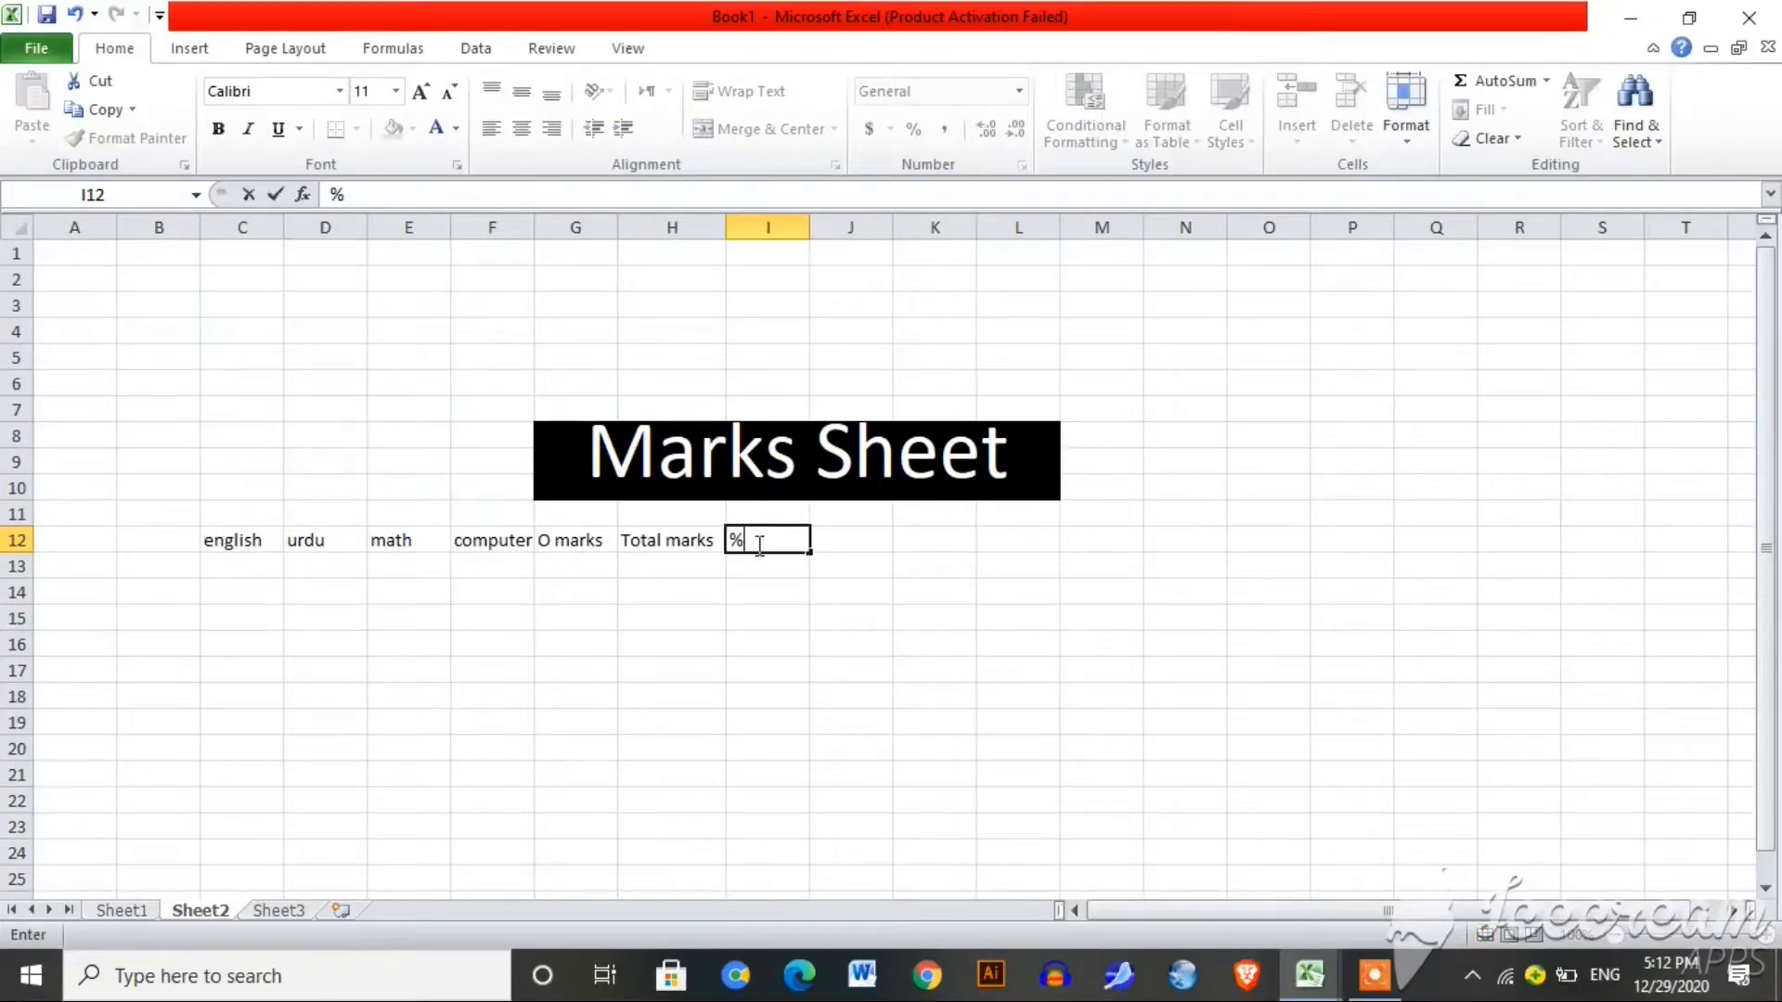
click(830, 542)
text(Grade)
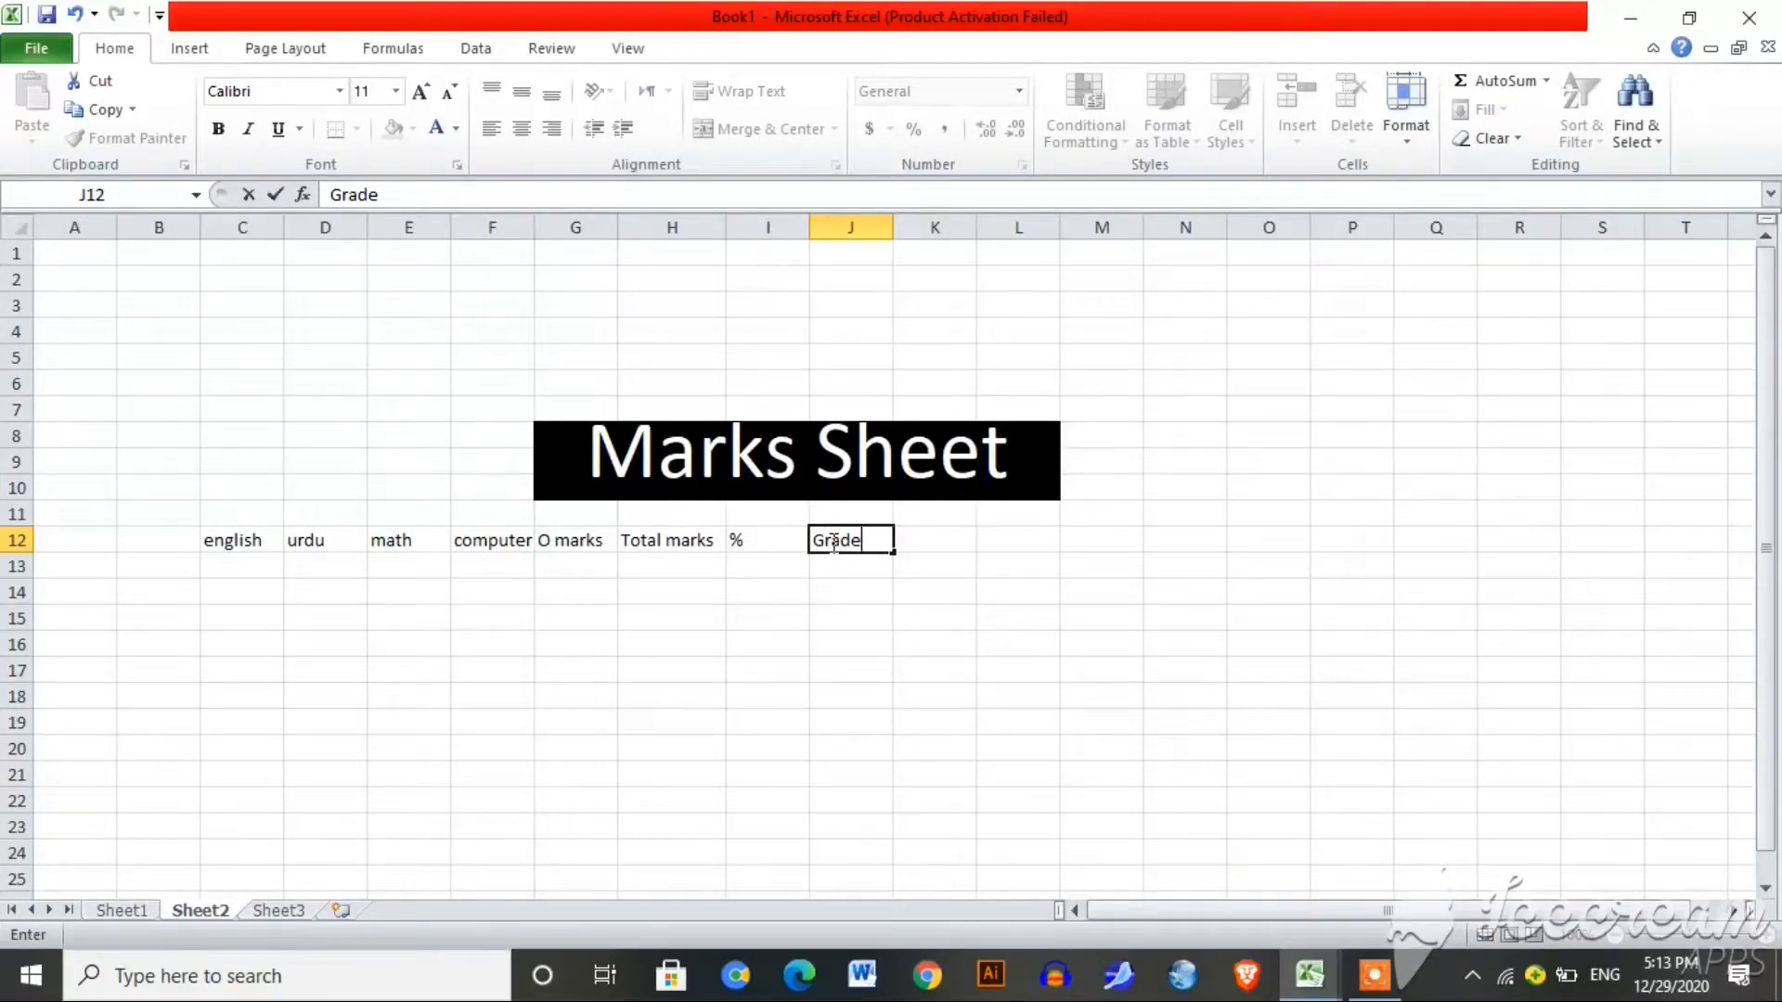
click(935, 547)
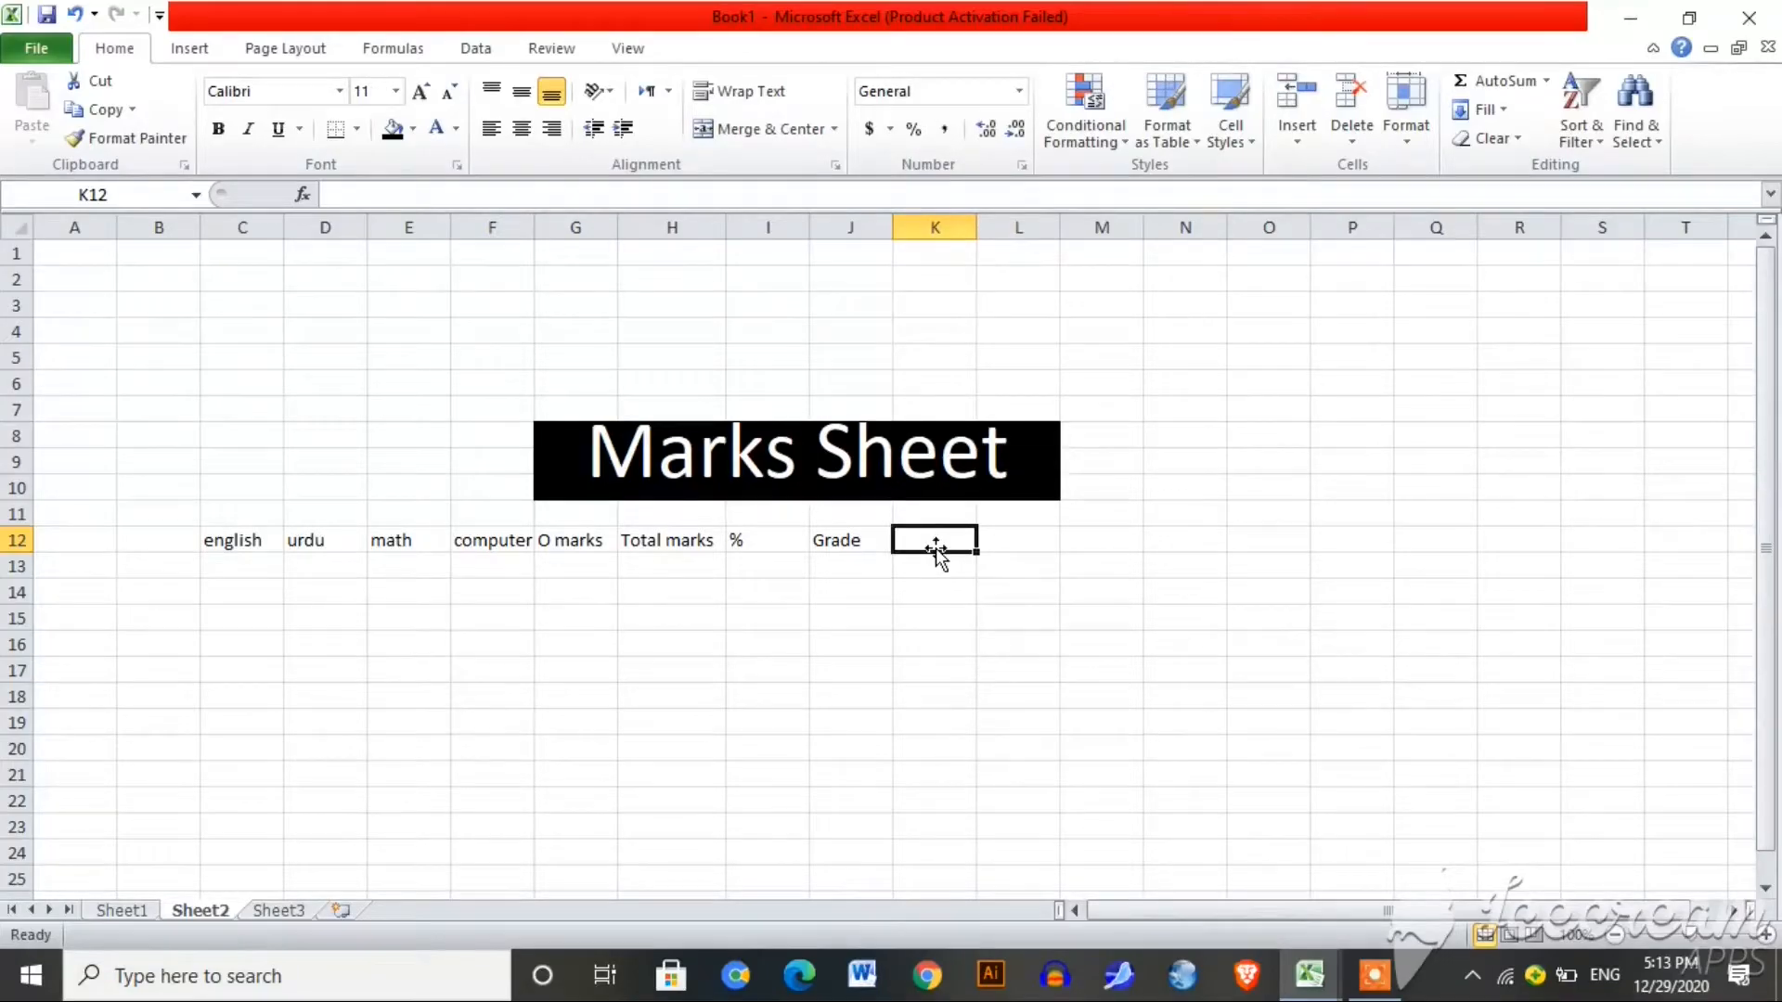
text(Result)
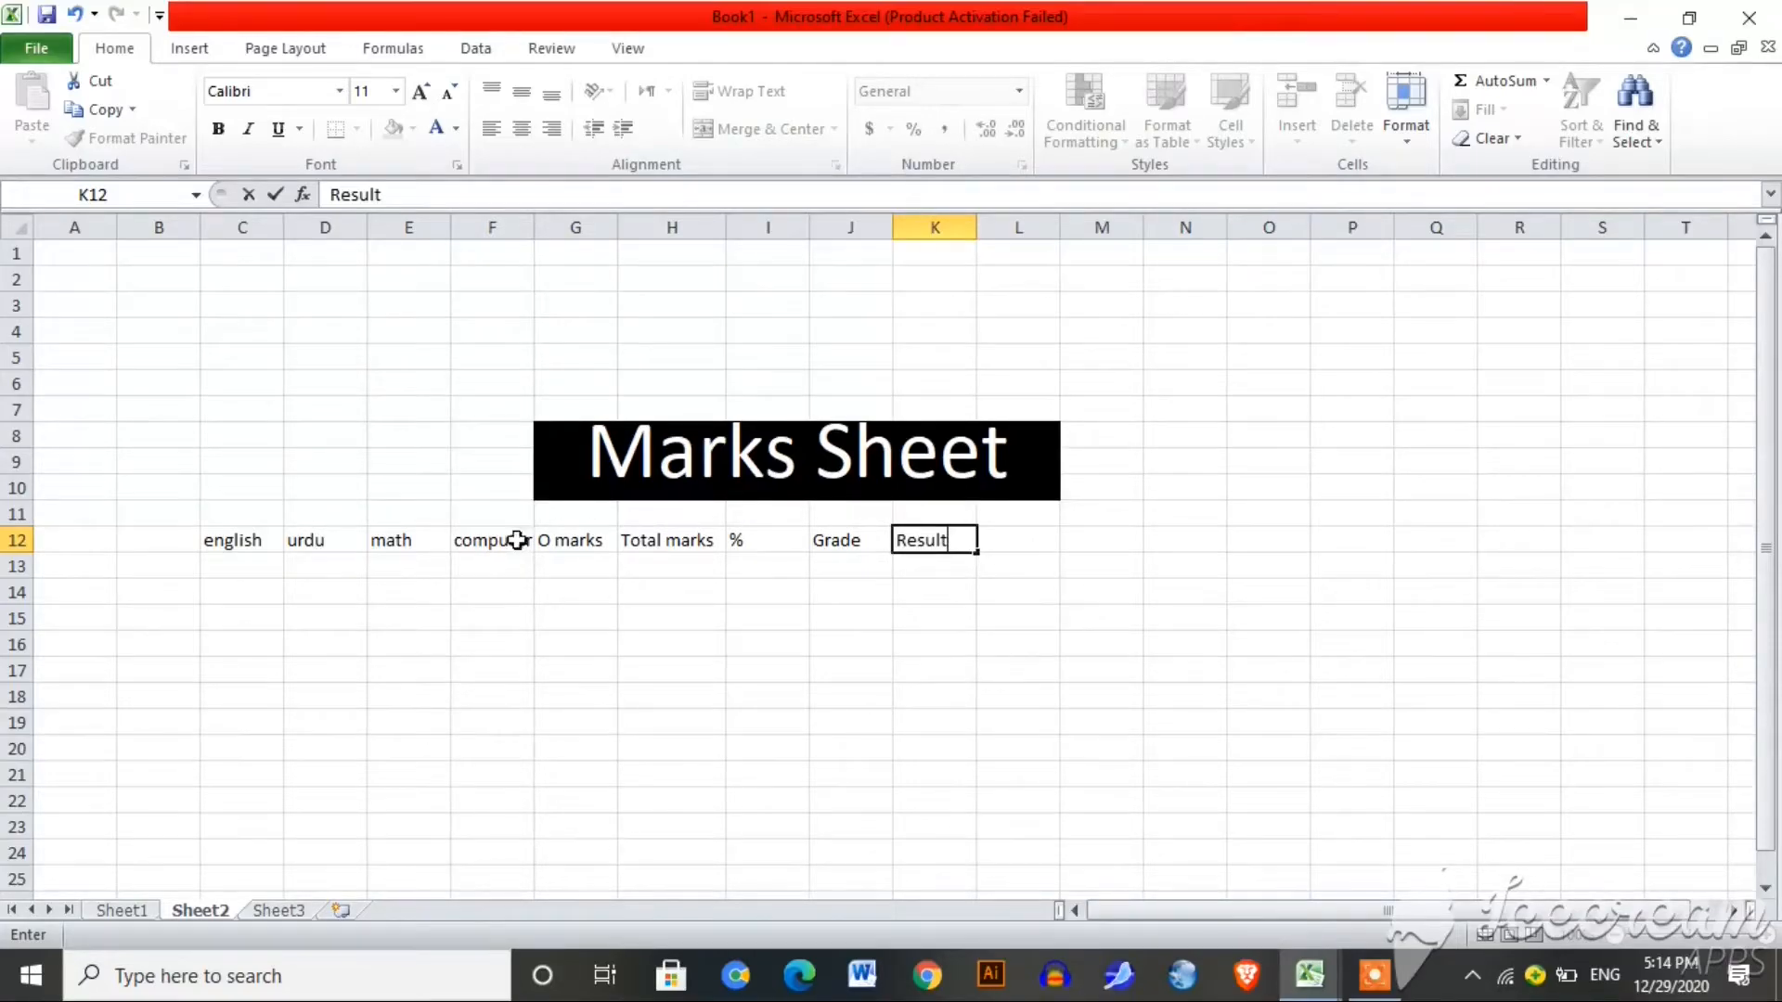
Step: Select C12:K22 and apply All Borders to every cell of the table
click(239, 541)
drag(239, 541, 940, 814)
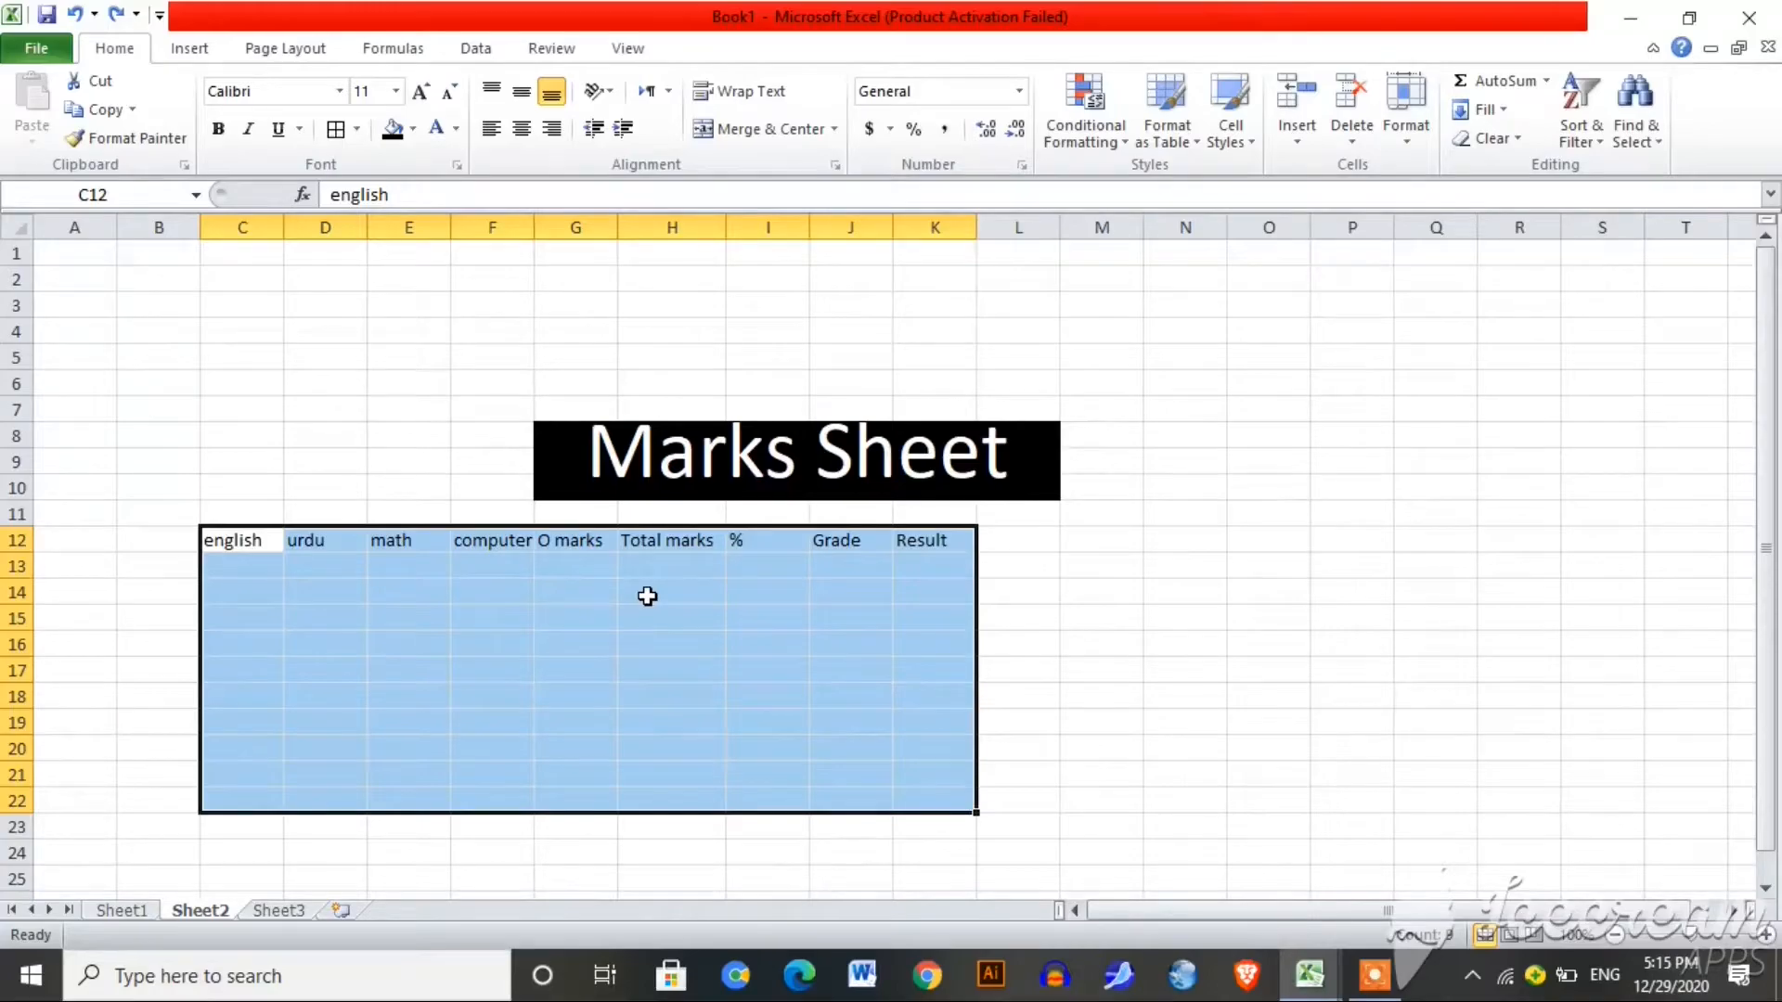
key(alt+h)
key(b)
key(a)
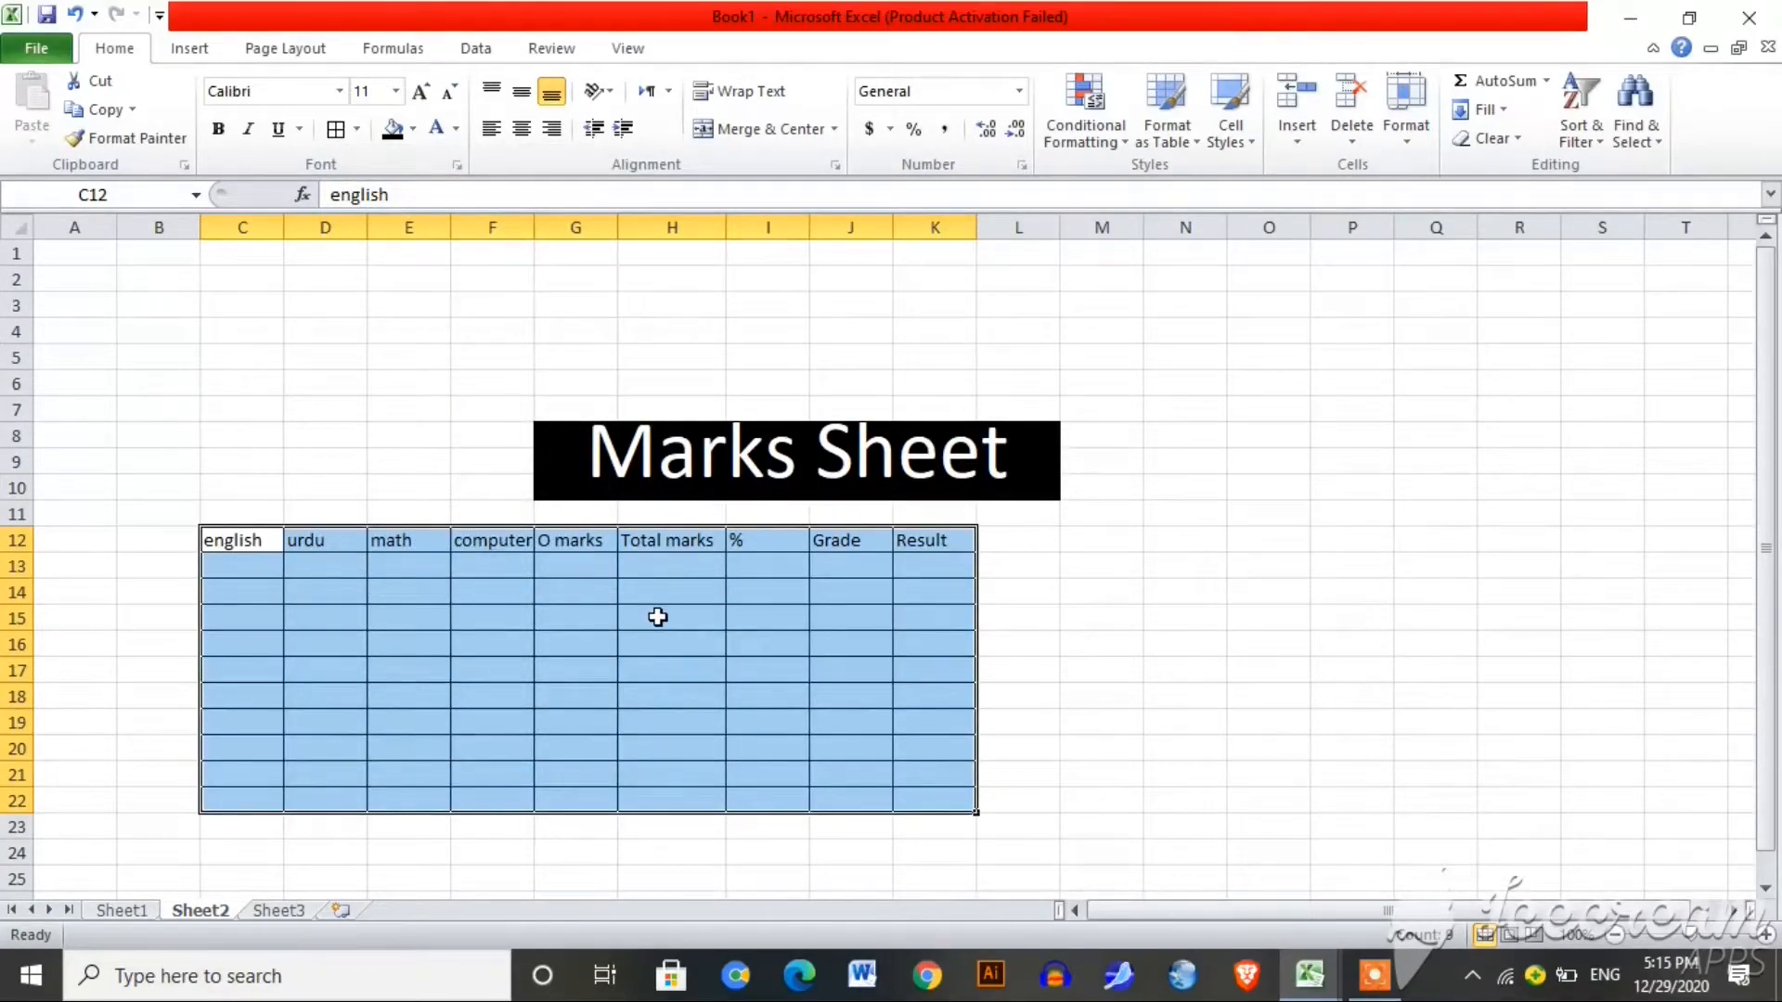
click(1023, 641)
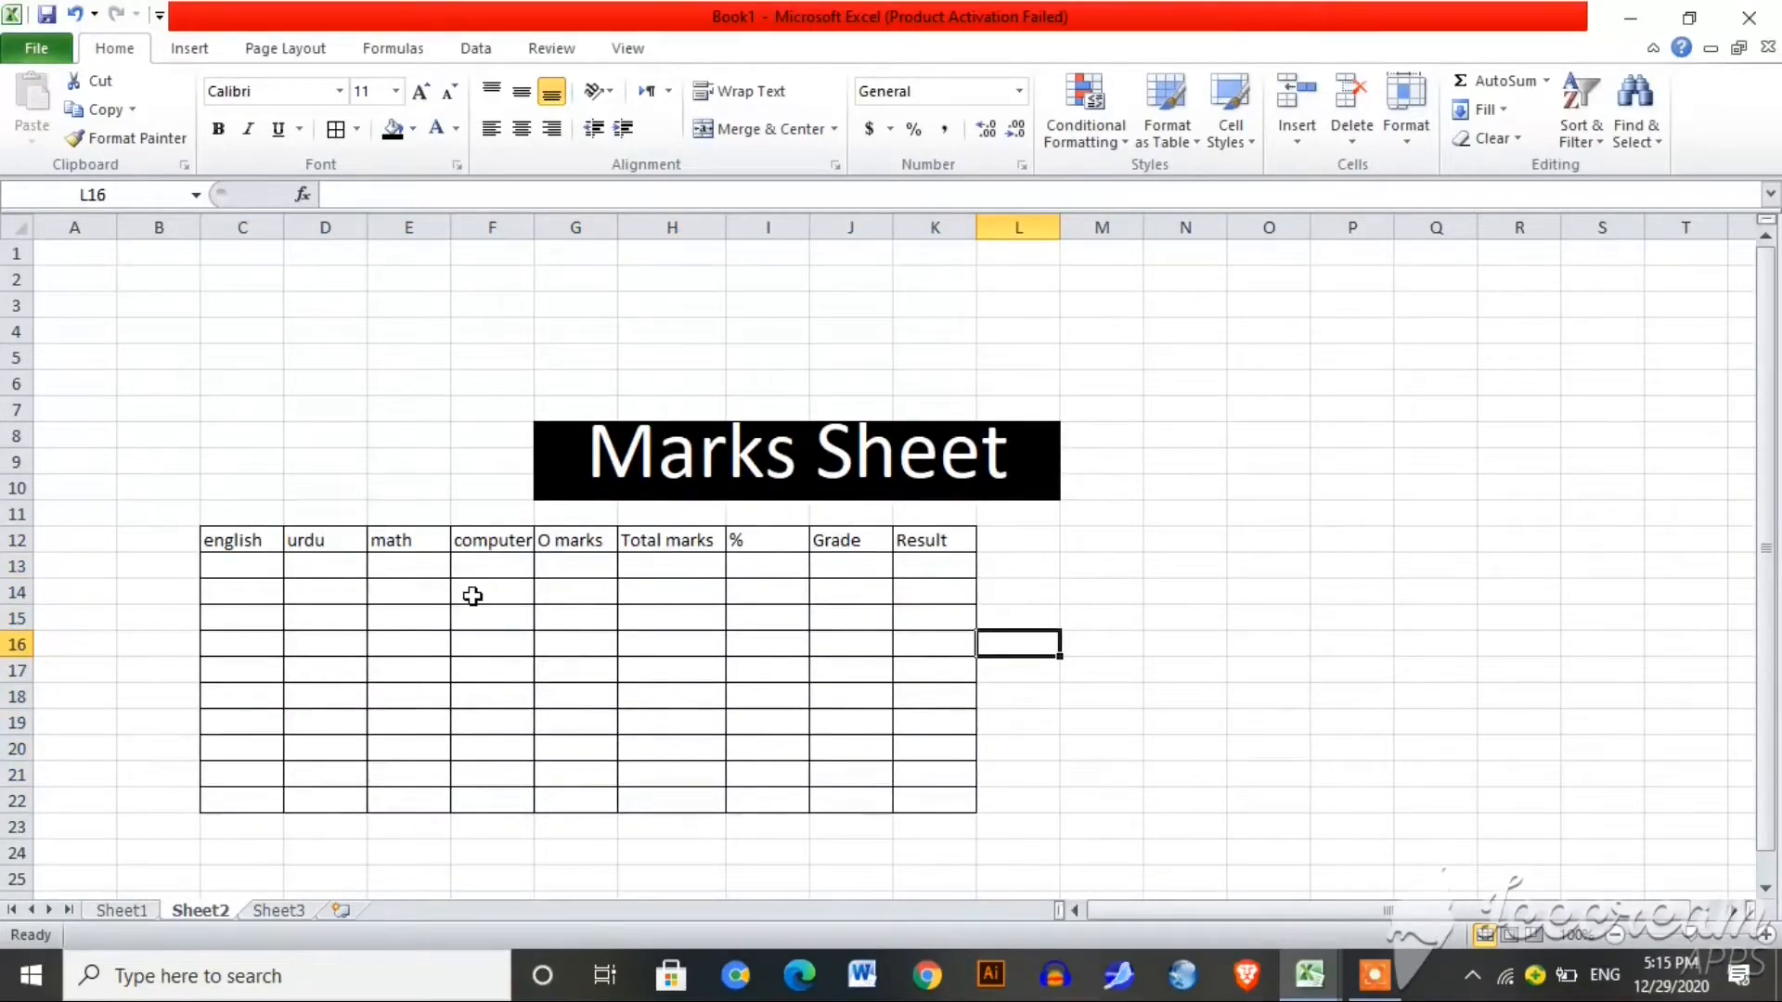
Step: Compare the table with and without borders by undoing, redoing, removing and restoring them
key(ctrl+z)
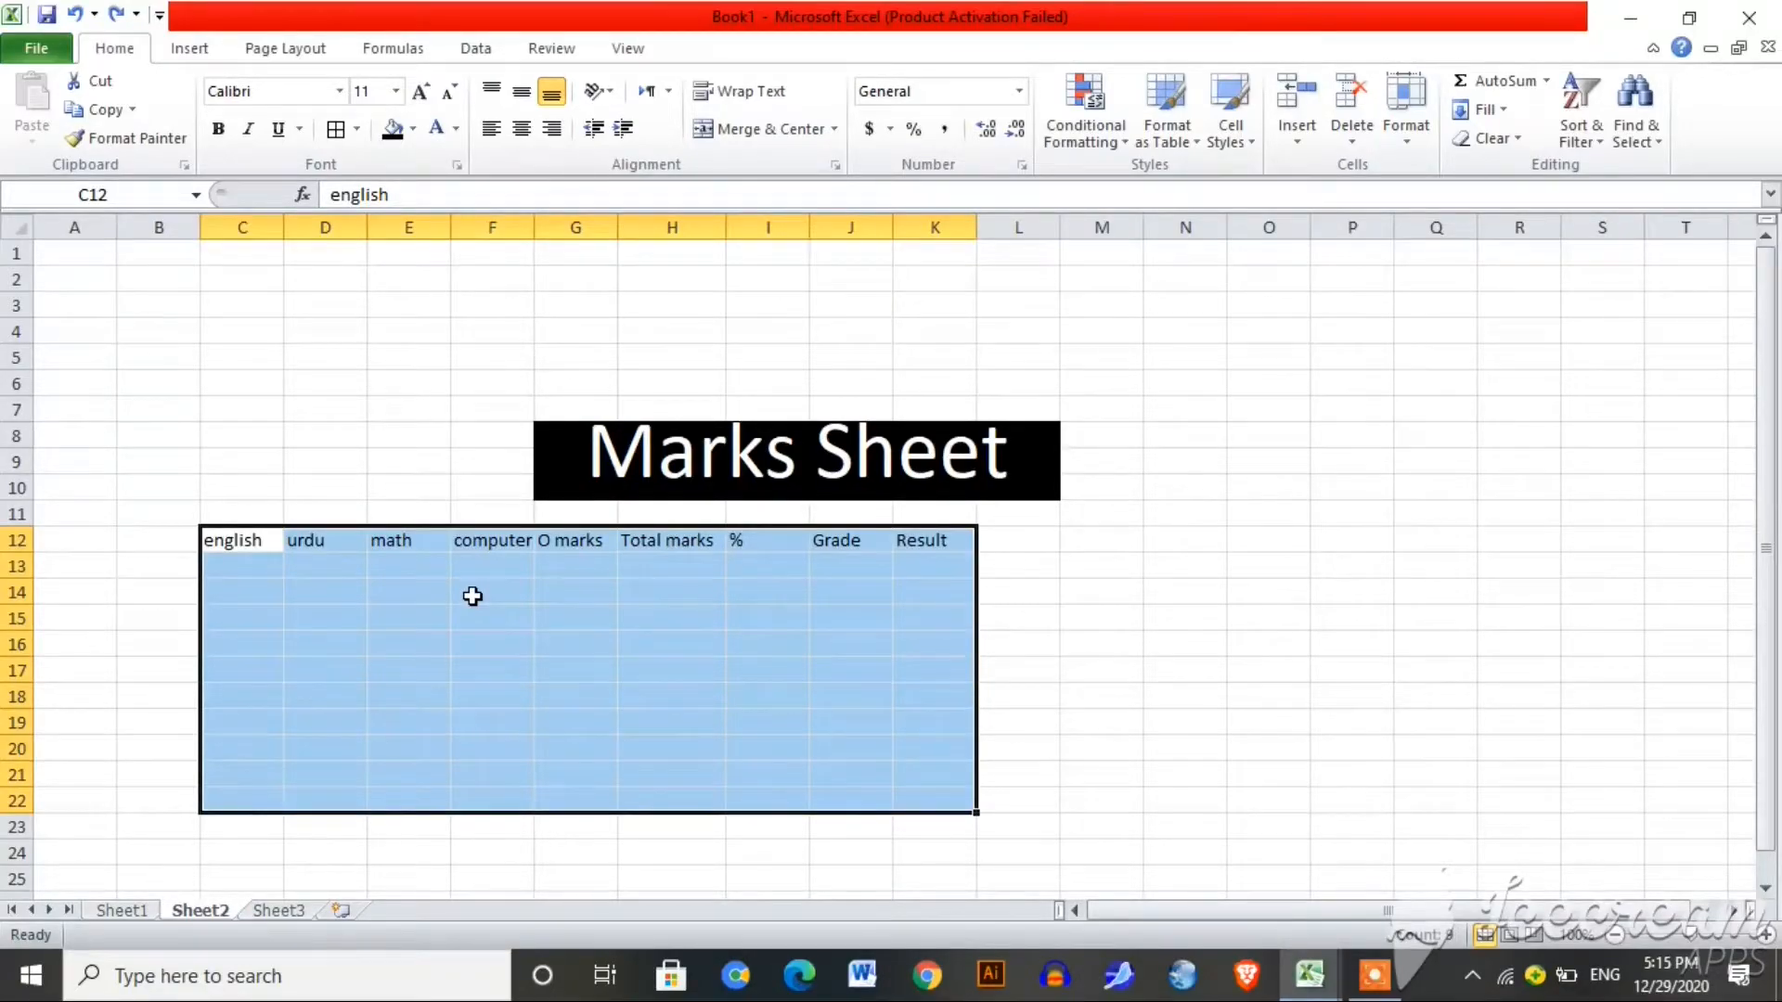
key(ctrl+y)
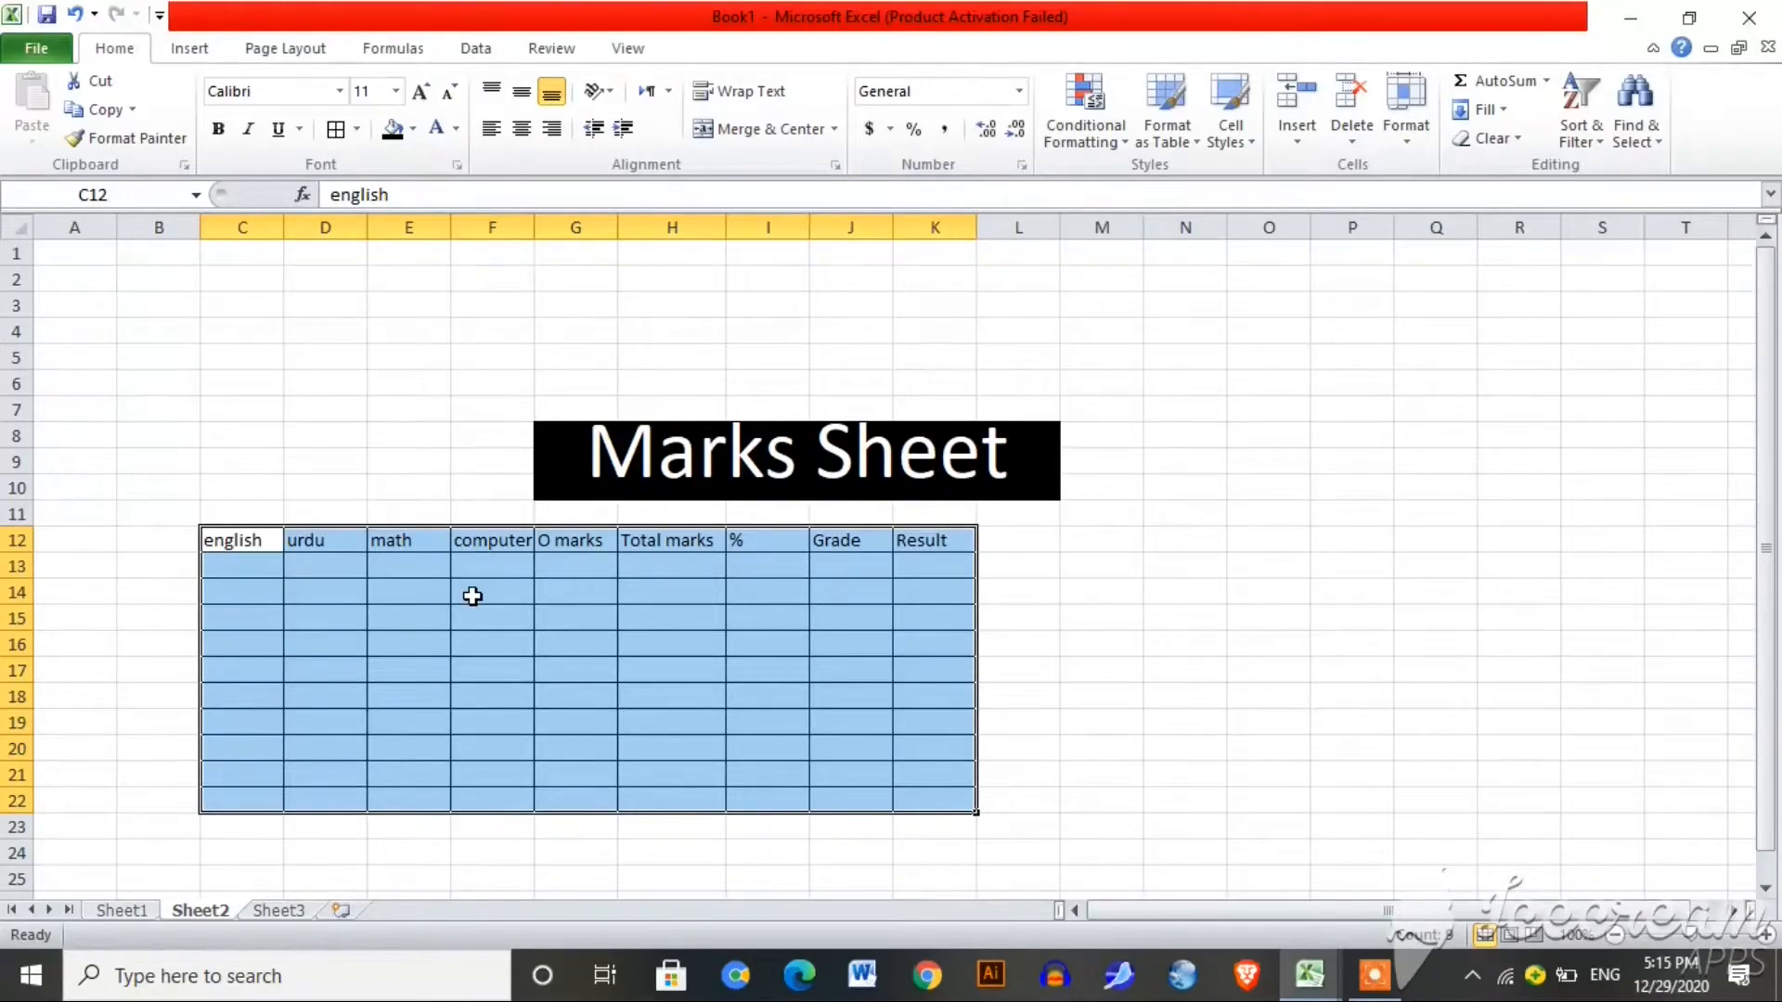
key(alt+h)
key(b)
key(n)
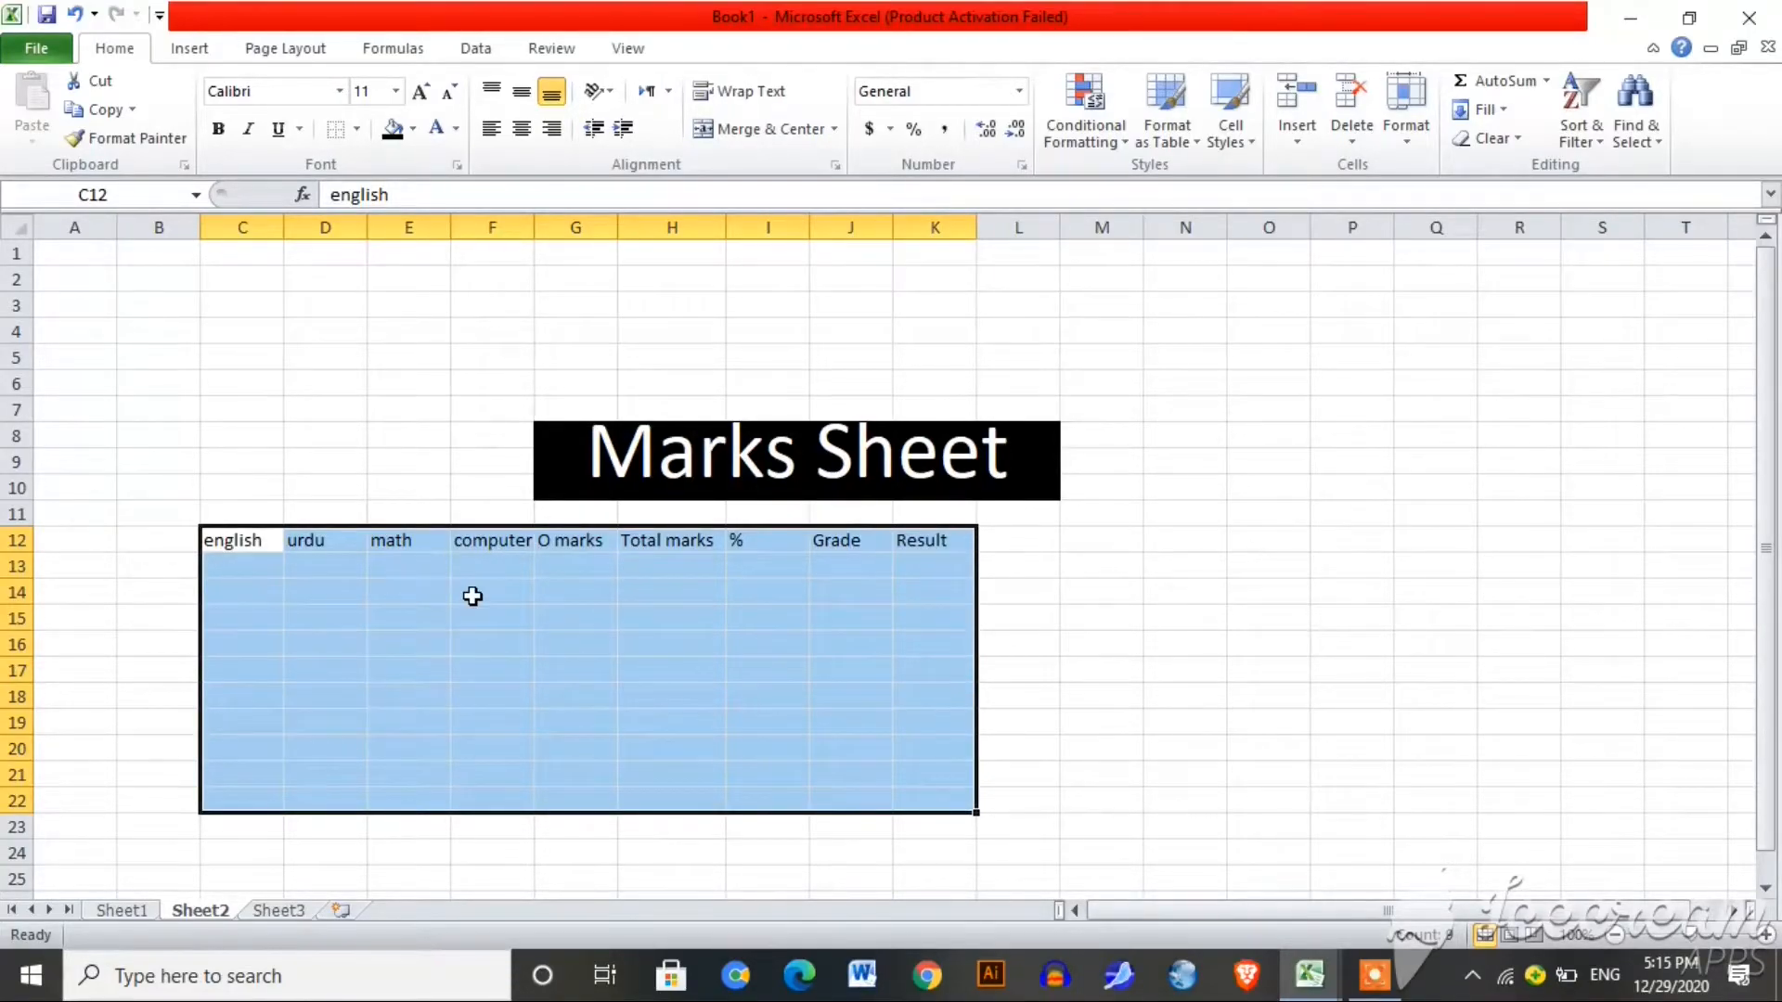
key(ctrl+z)
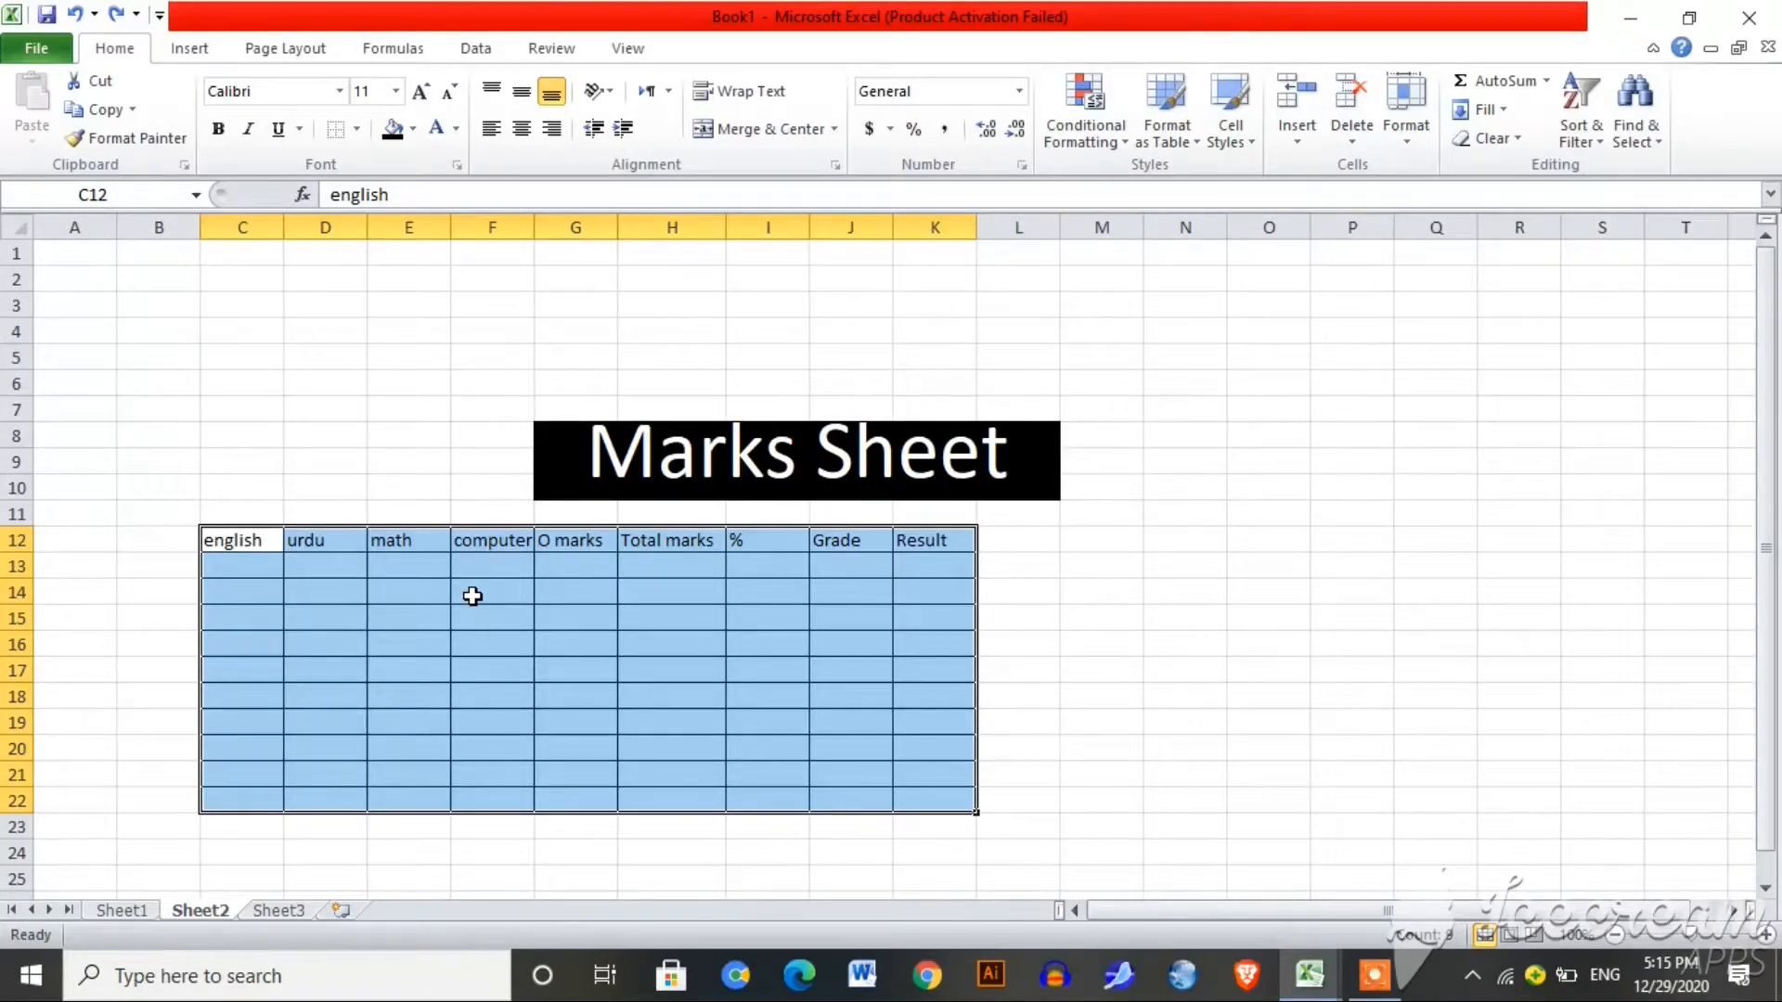
Step: Reselect the table and remove all its borders
click(1024, 622)
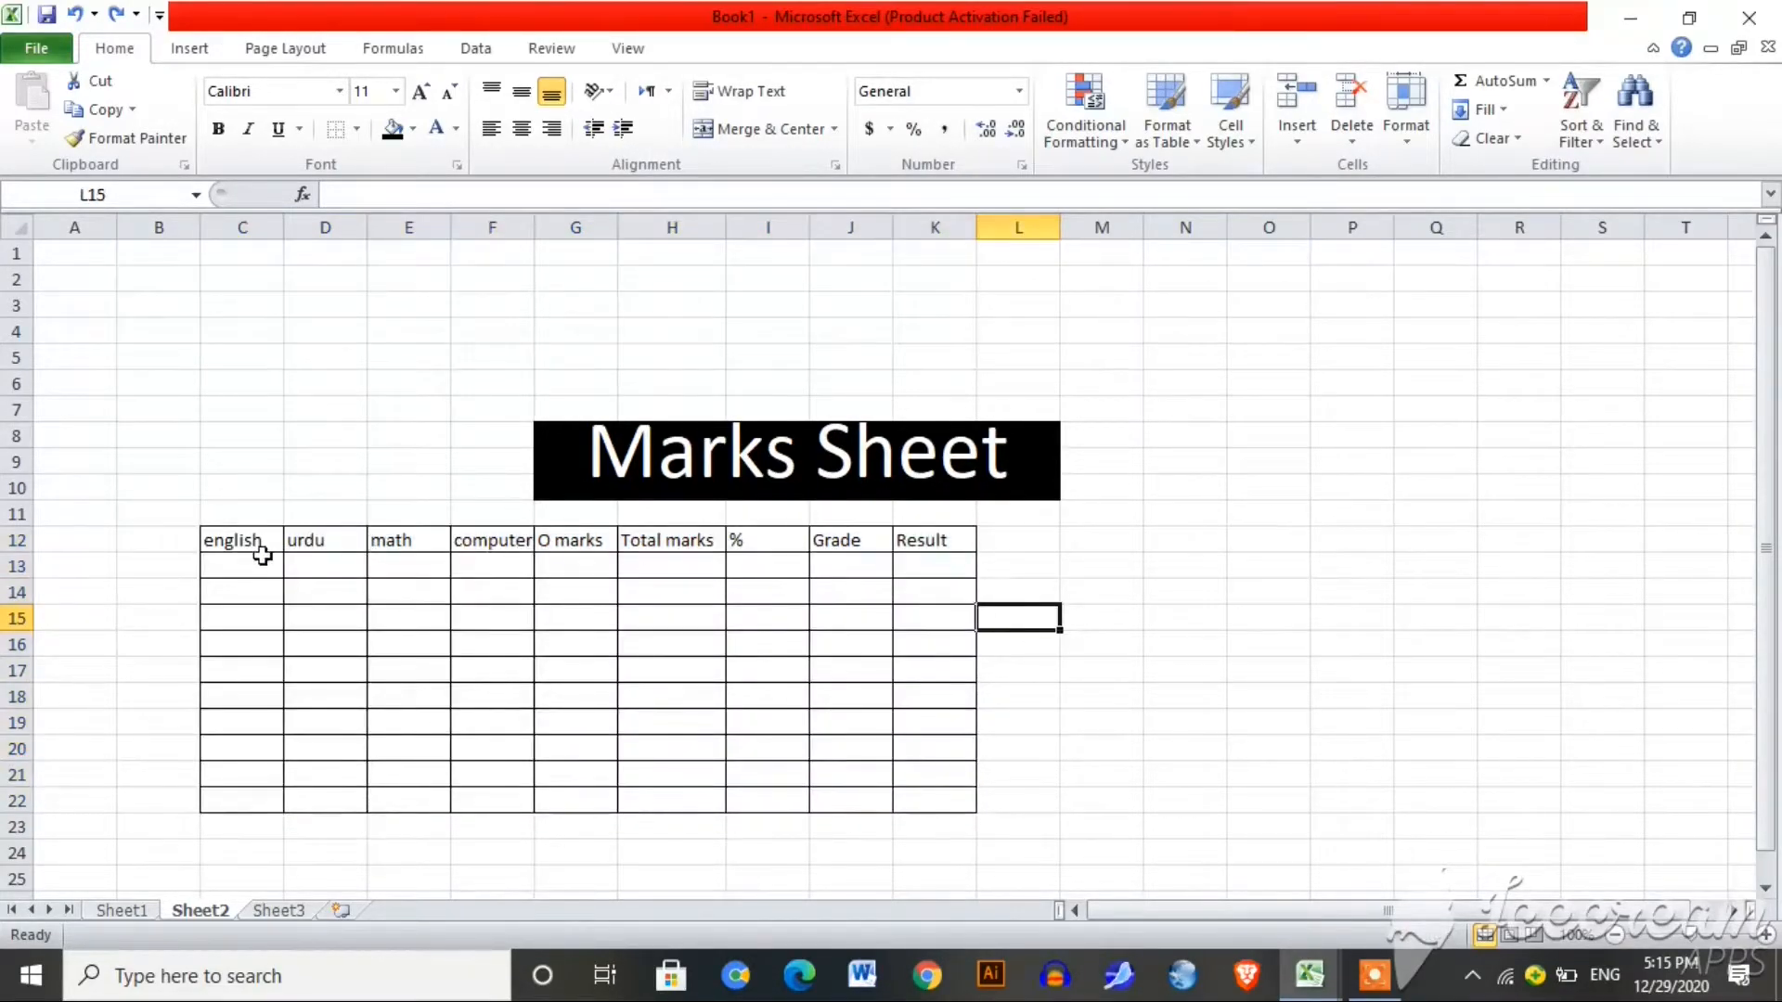
drag(234, 536, 917, 801)
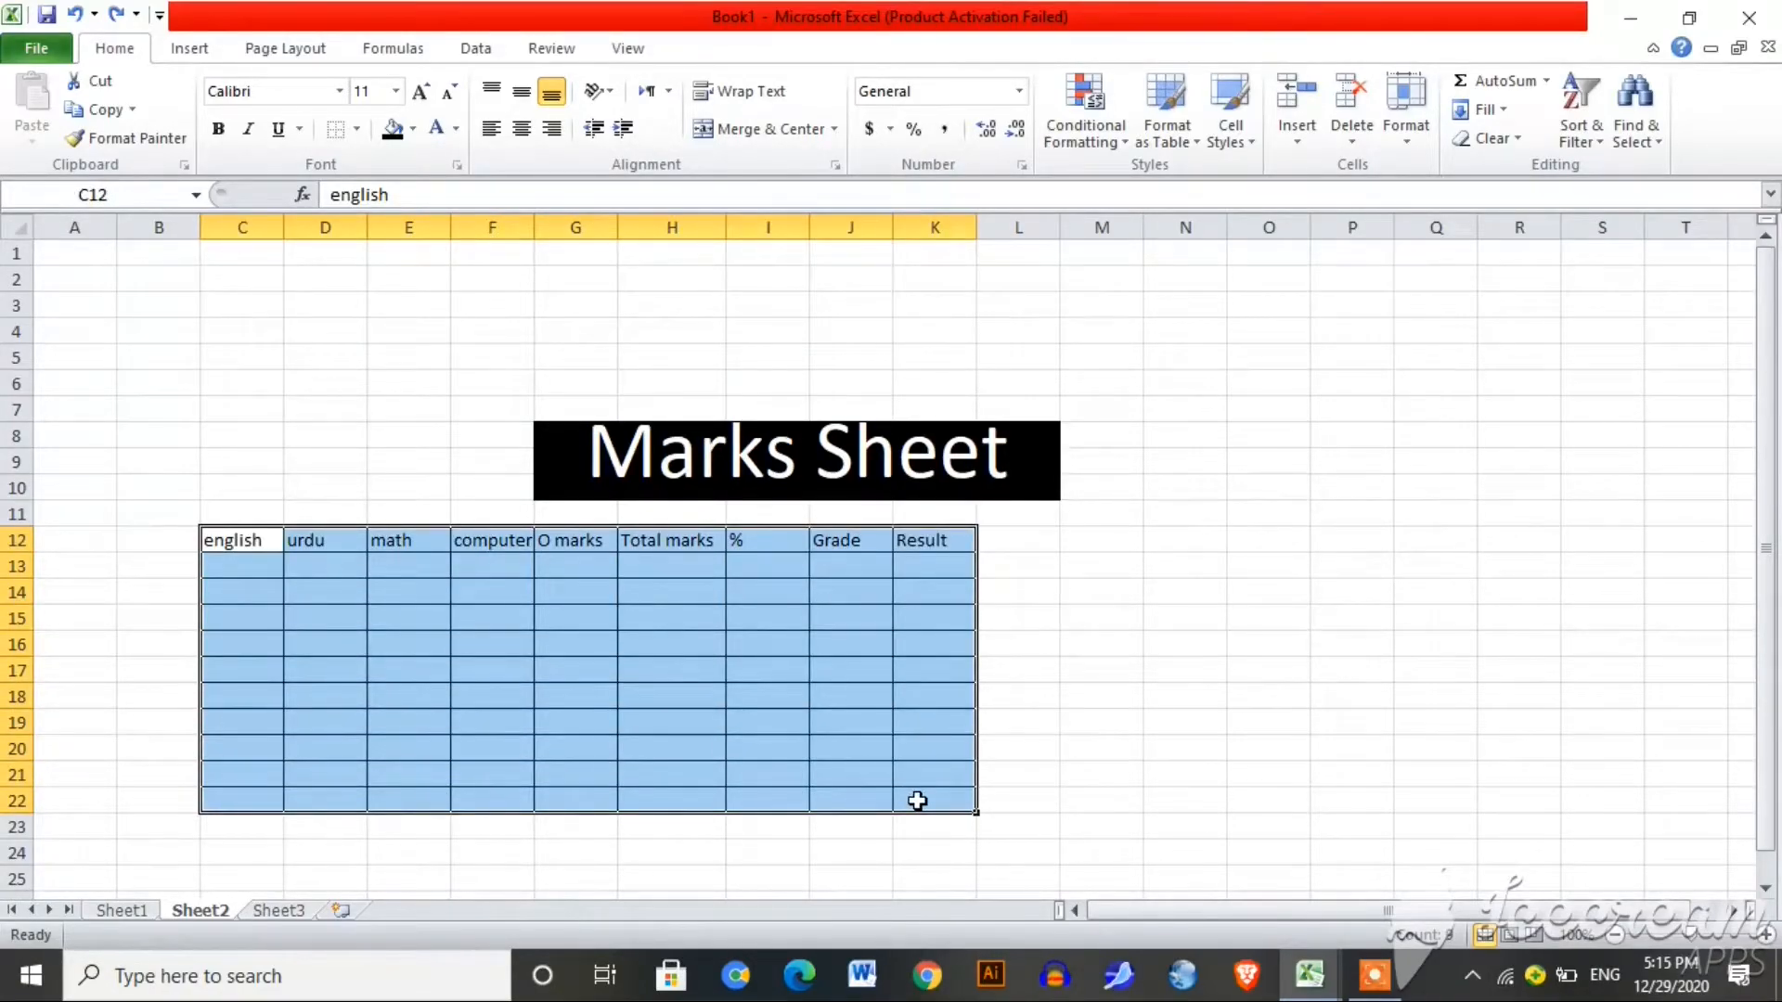
click(358, 131)
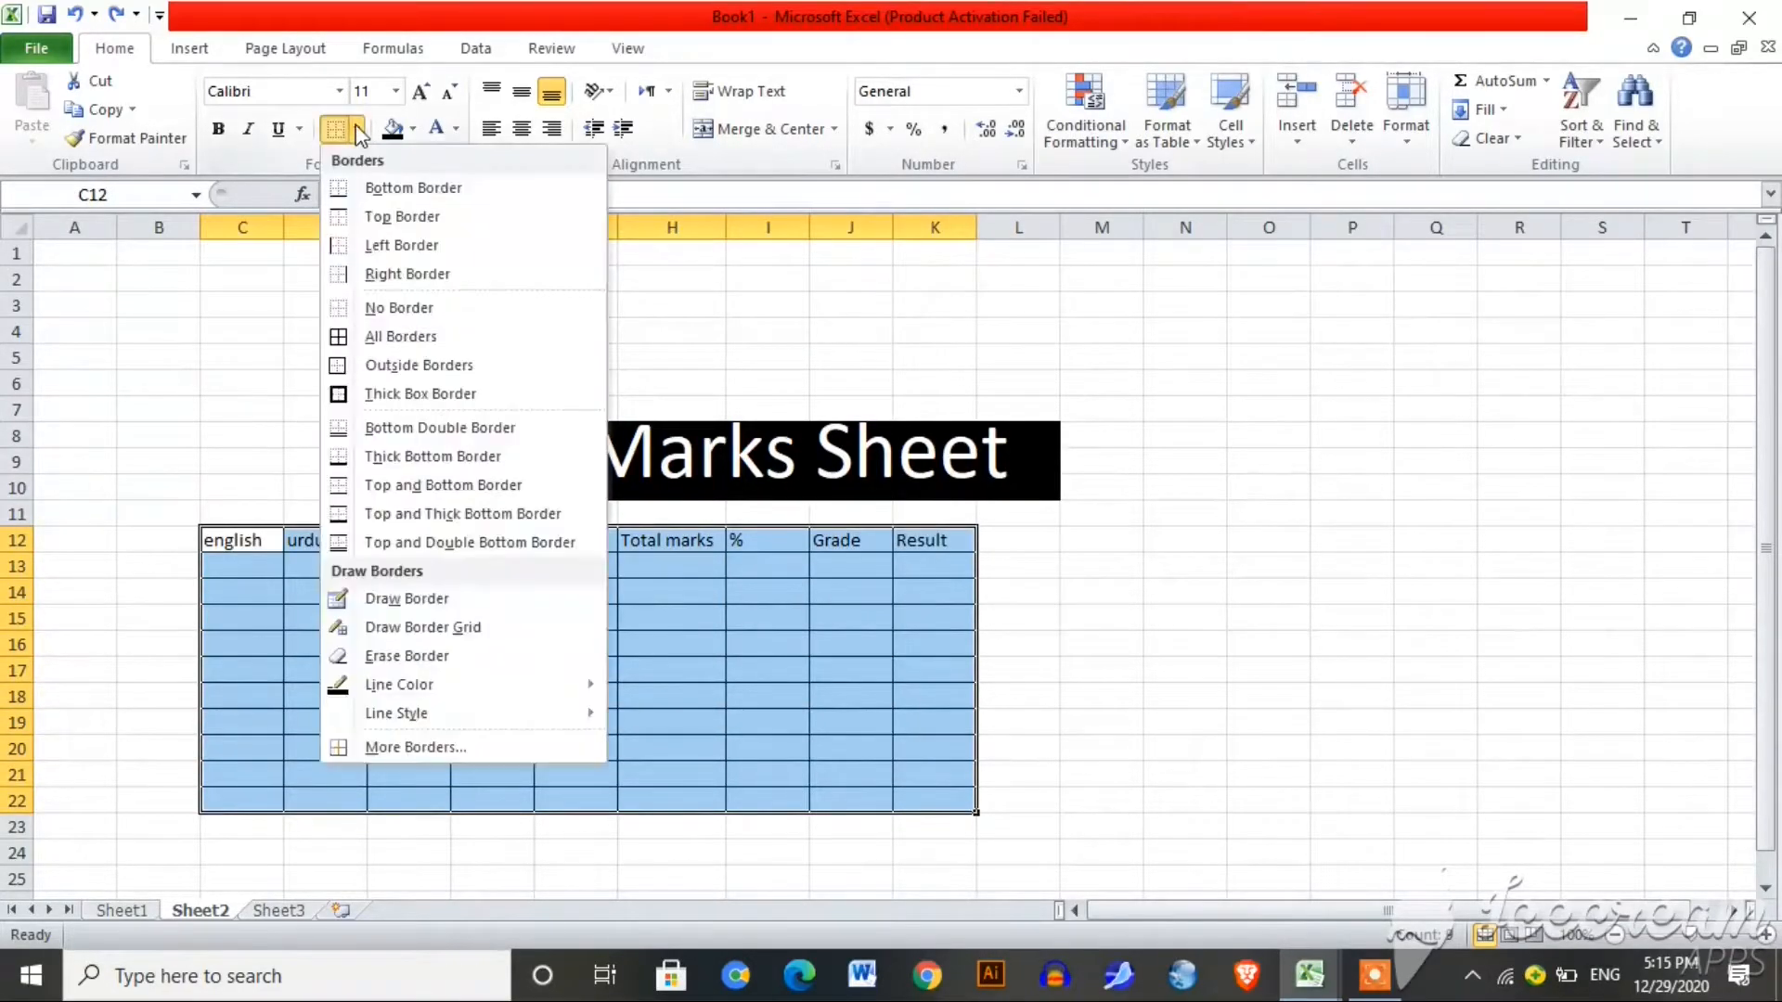
click(430, 303)
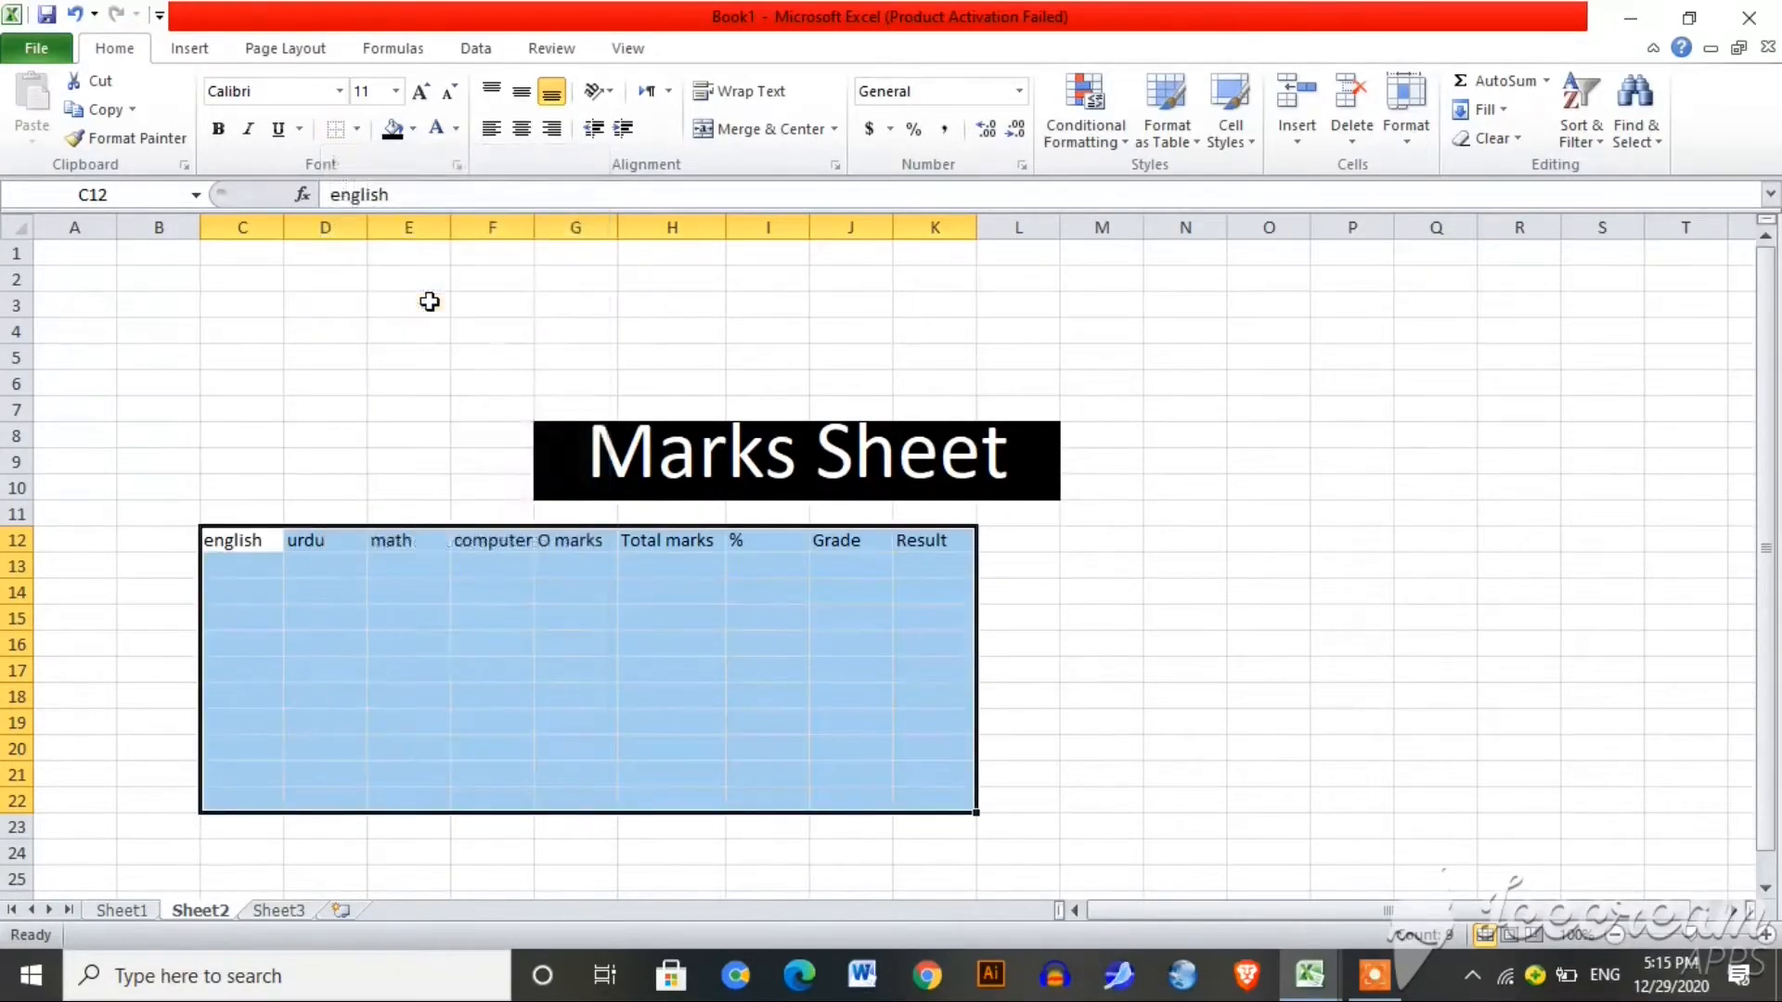
Step: Select C12:L23 and apply All Borders to the enlarged range
click(231, 541)
drag(231, 541, 1009, 822)
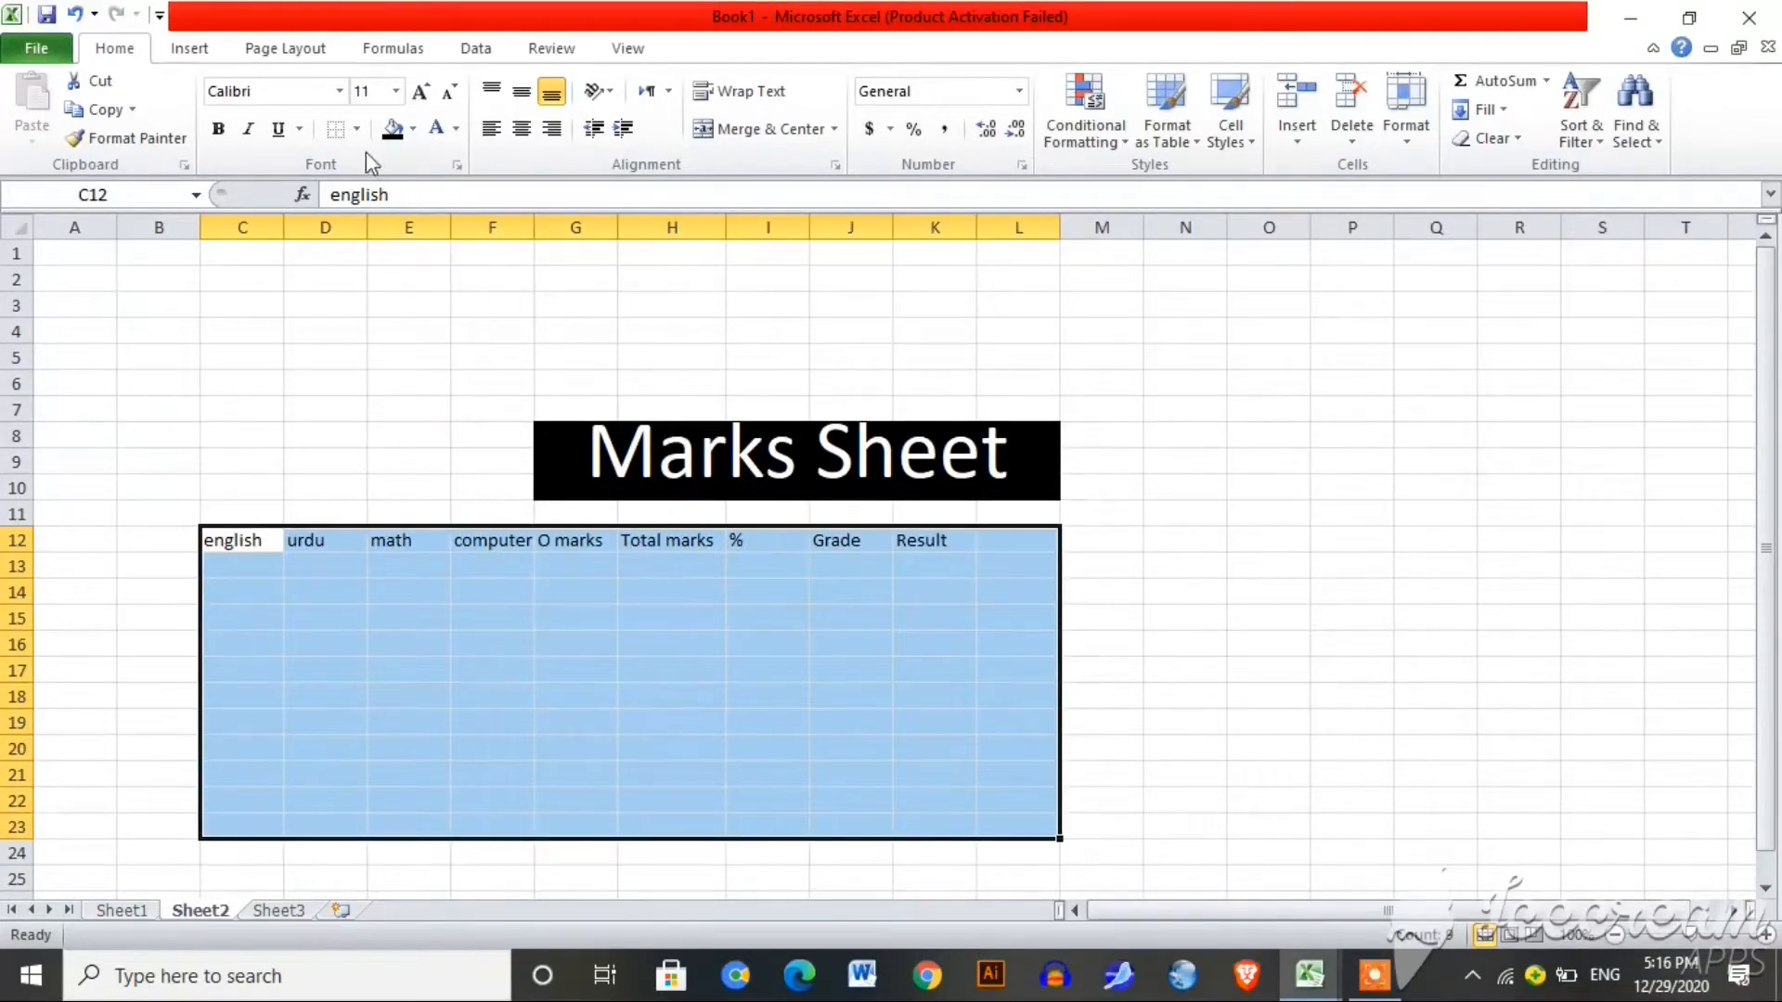
click(357, 130)
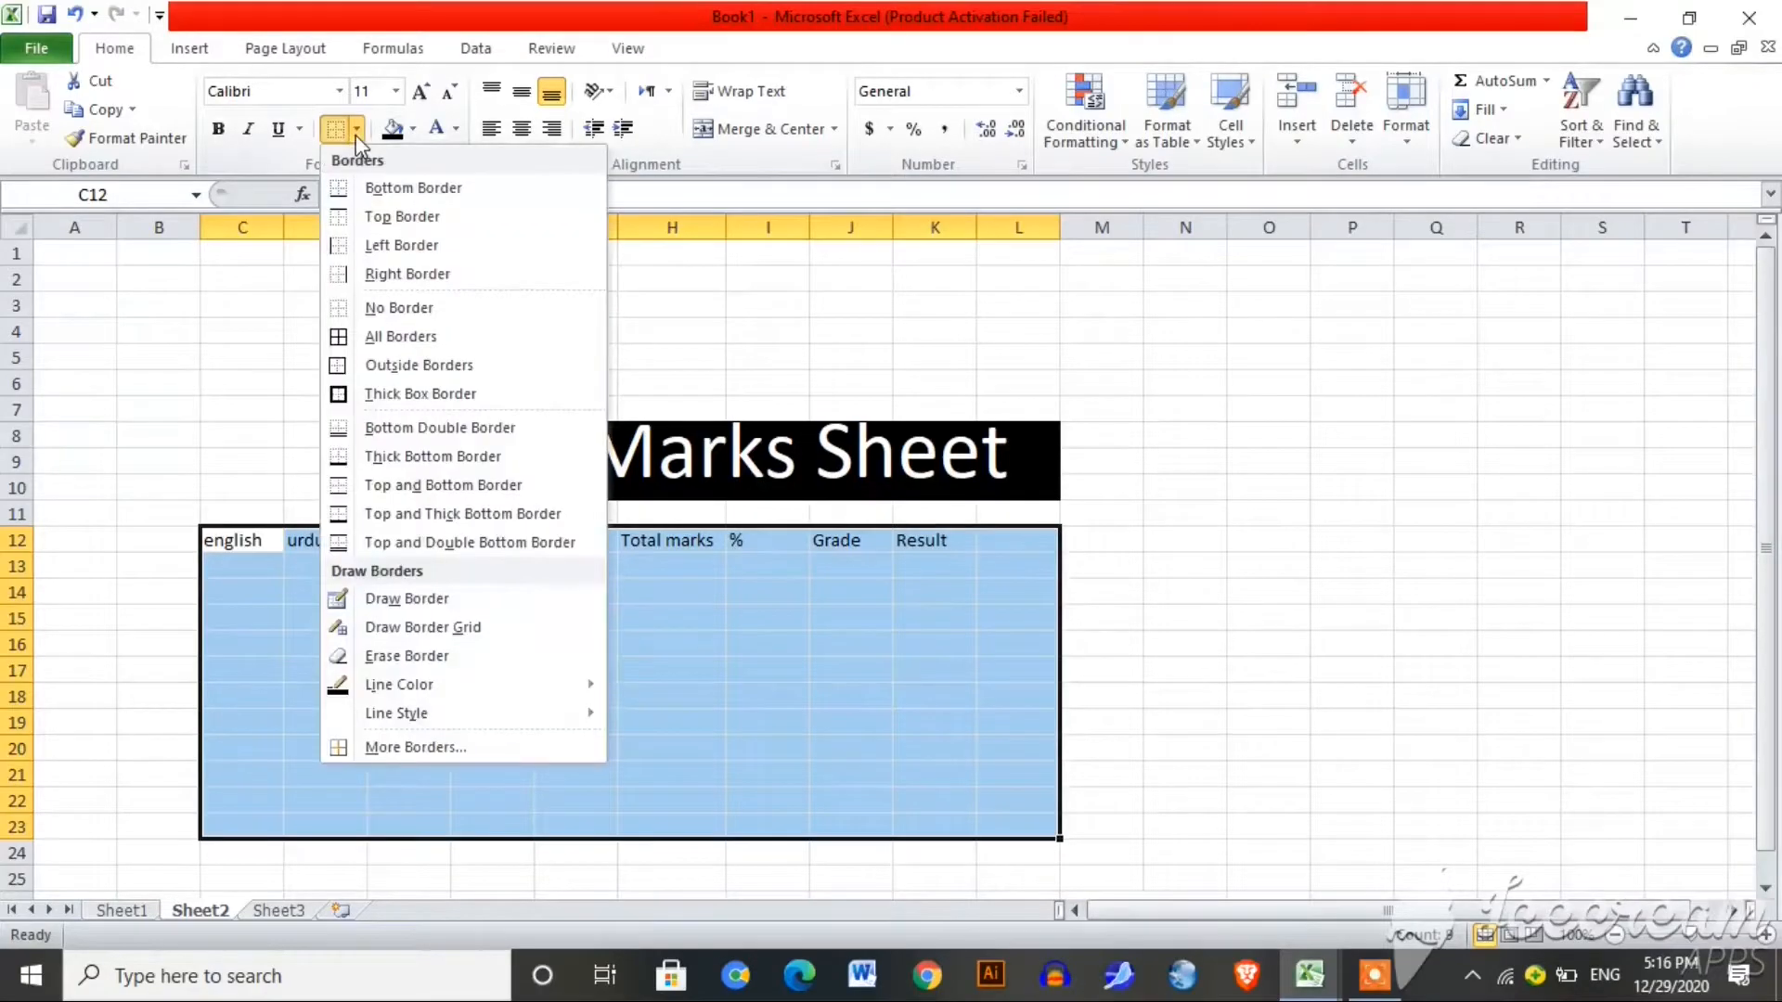
click(411, 189)
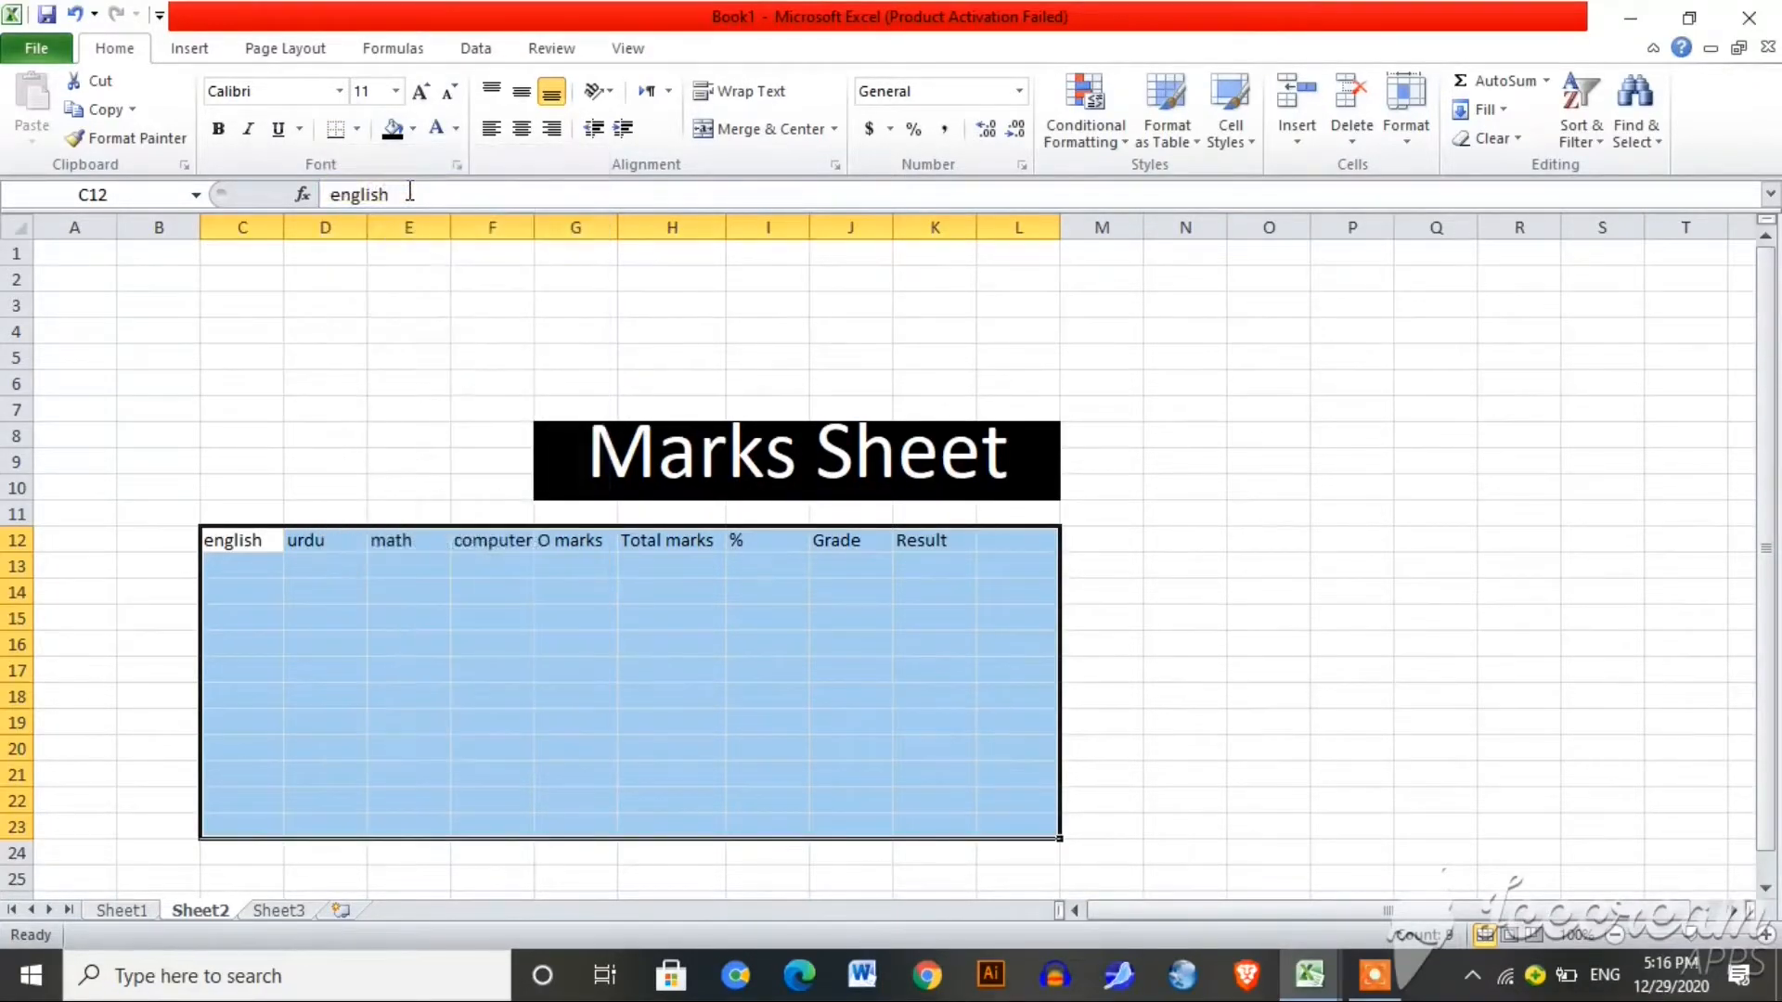
click(356, 130)
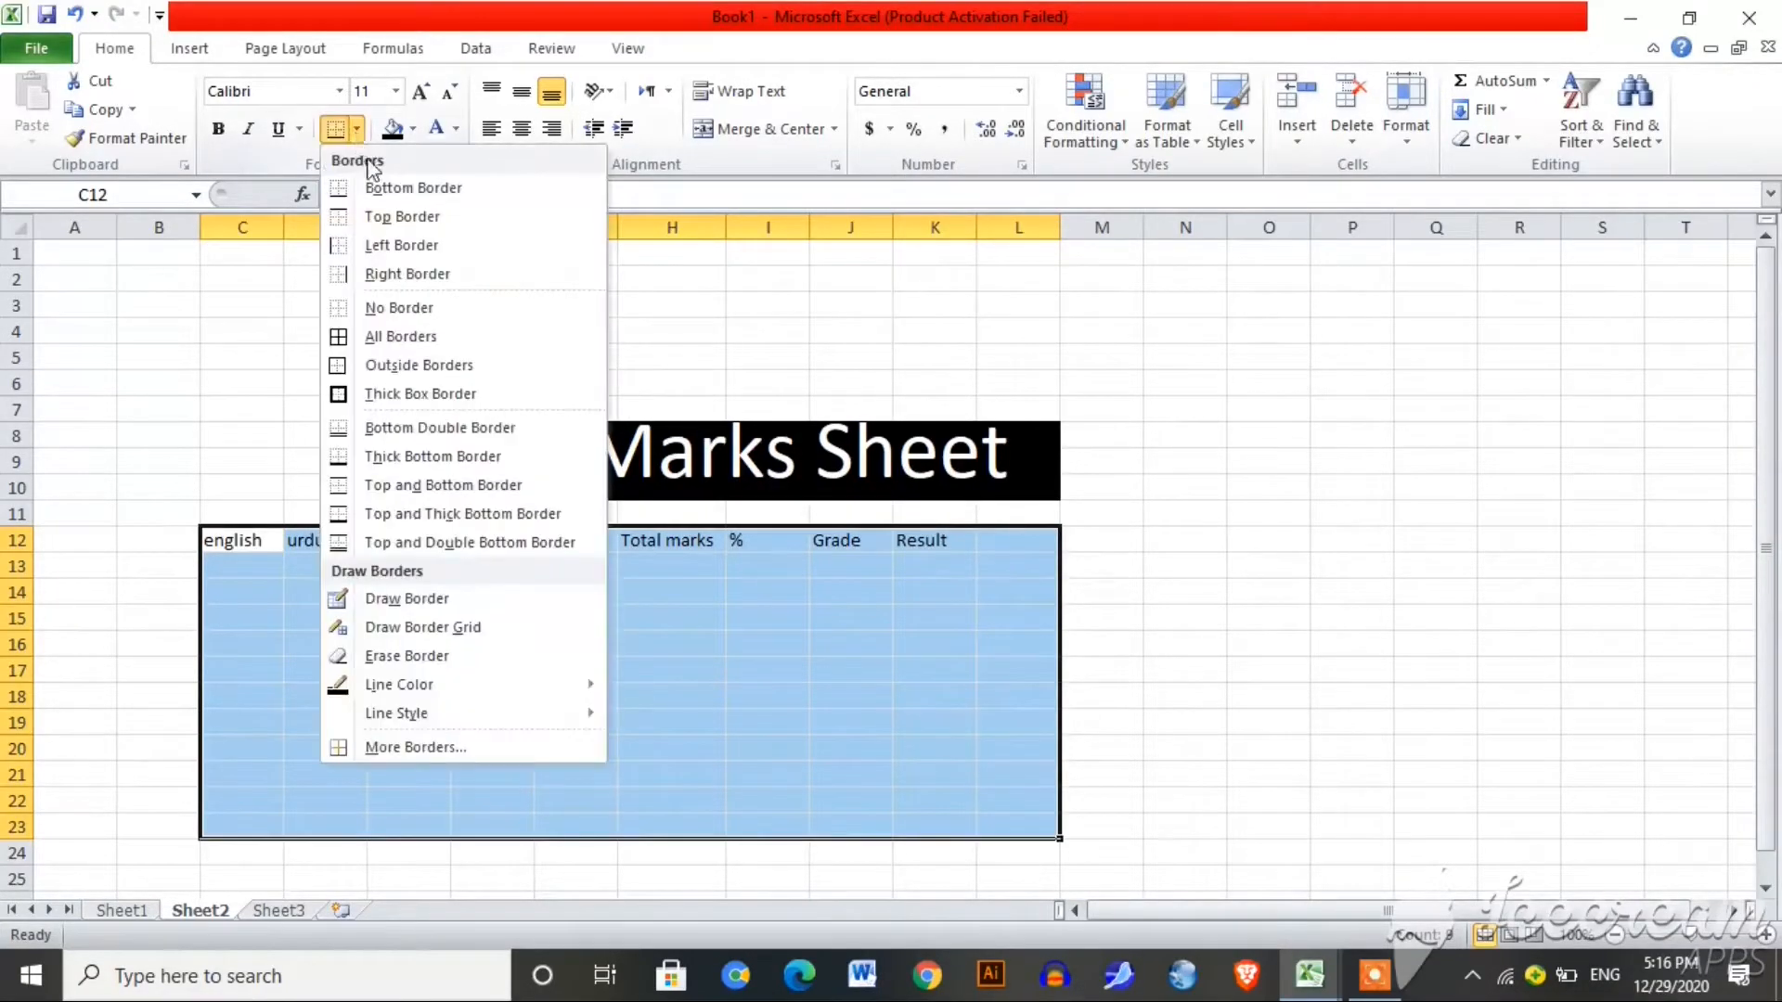
click(416, 249)
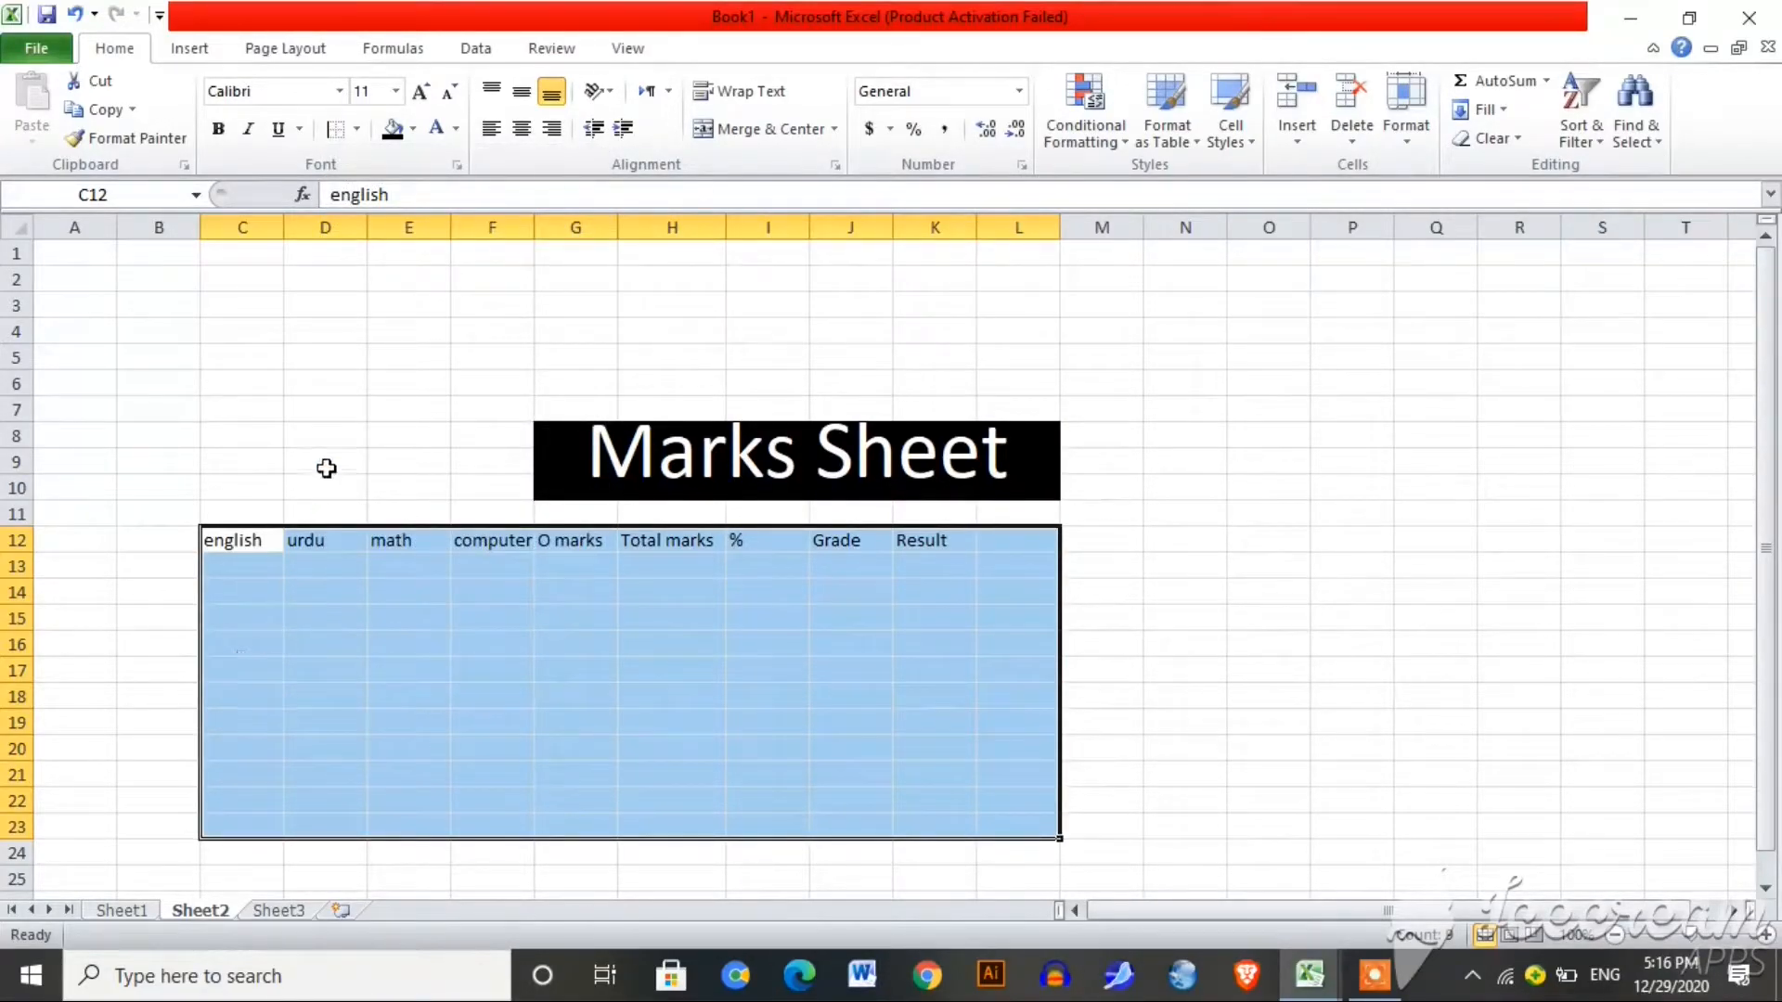
click(354, 134)
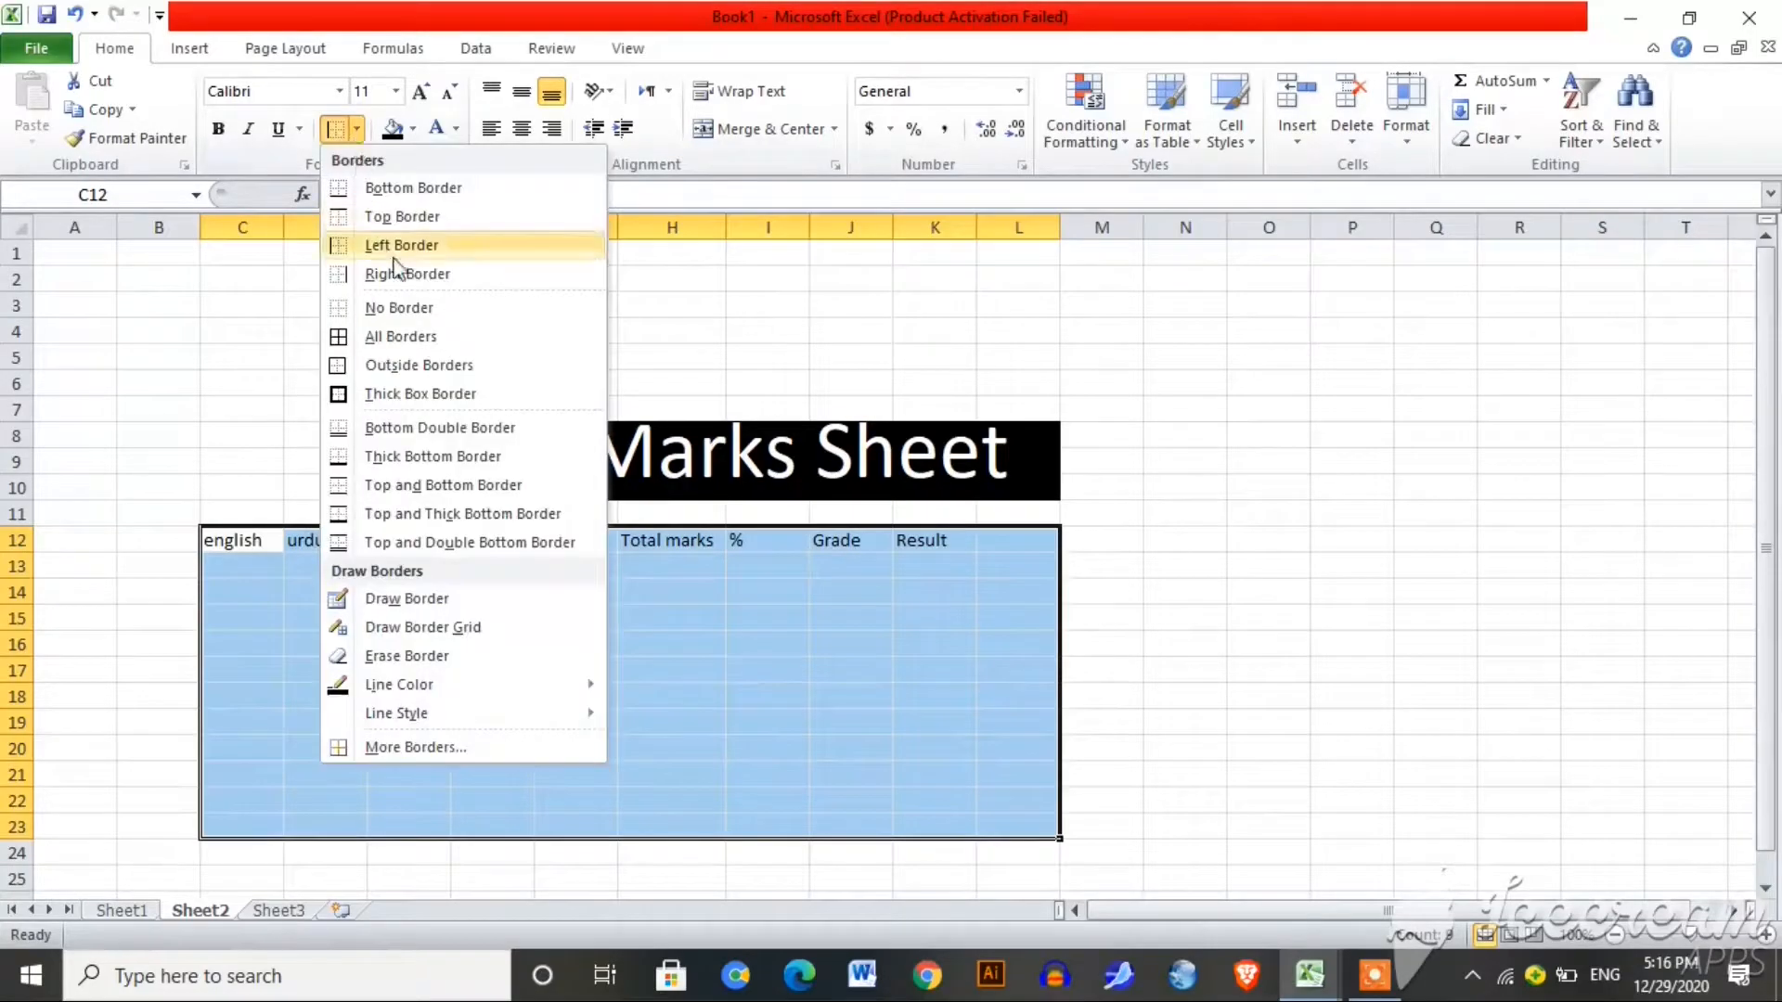
click(417, 335)
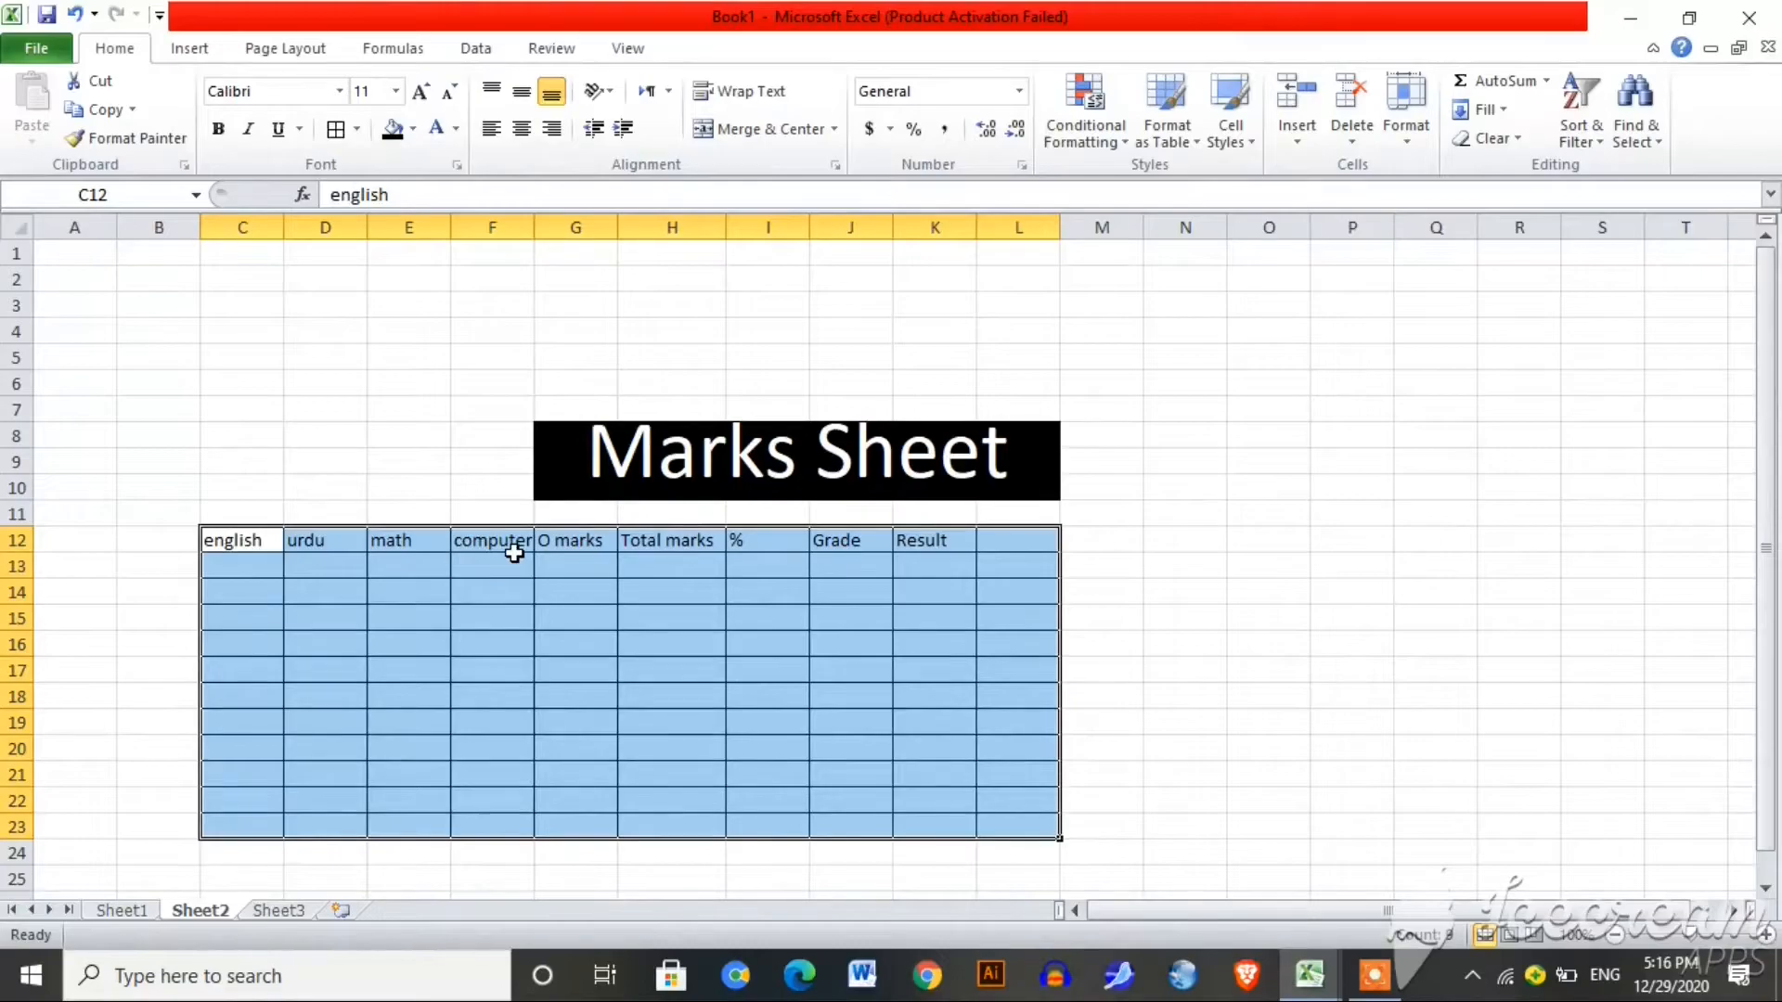
click(492, 669)
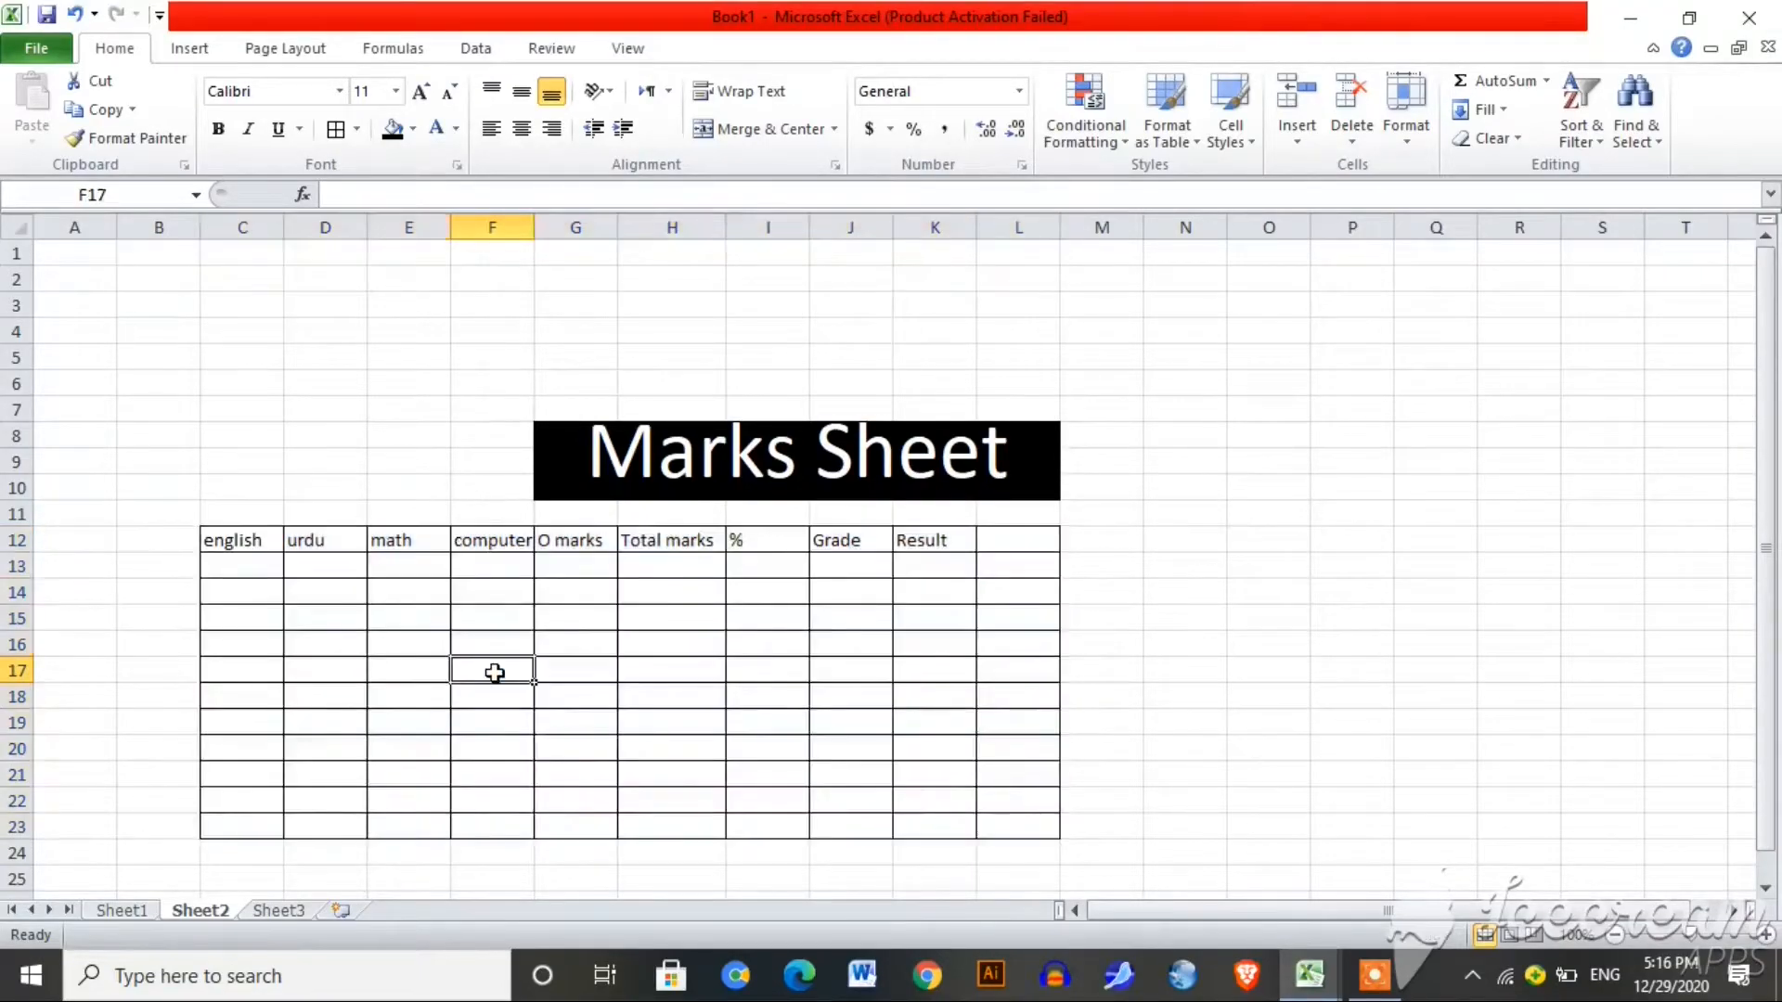
Step: Remove and reapply All Borders on the table, then select the extra column L
drag(239, 545, 1000, 823)
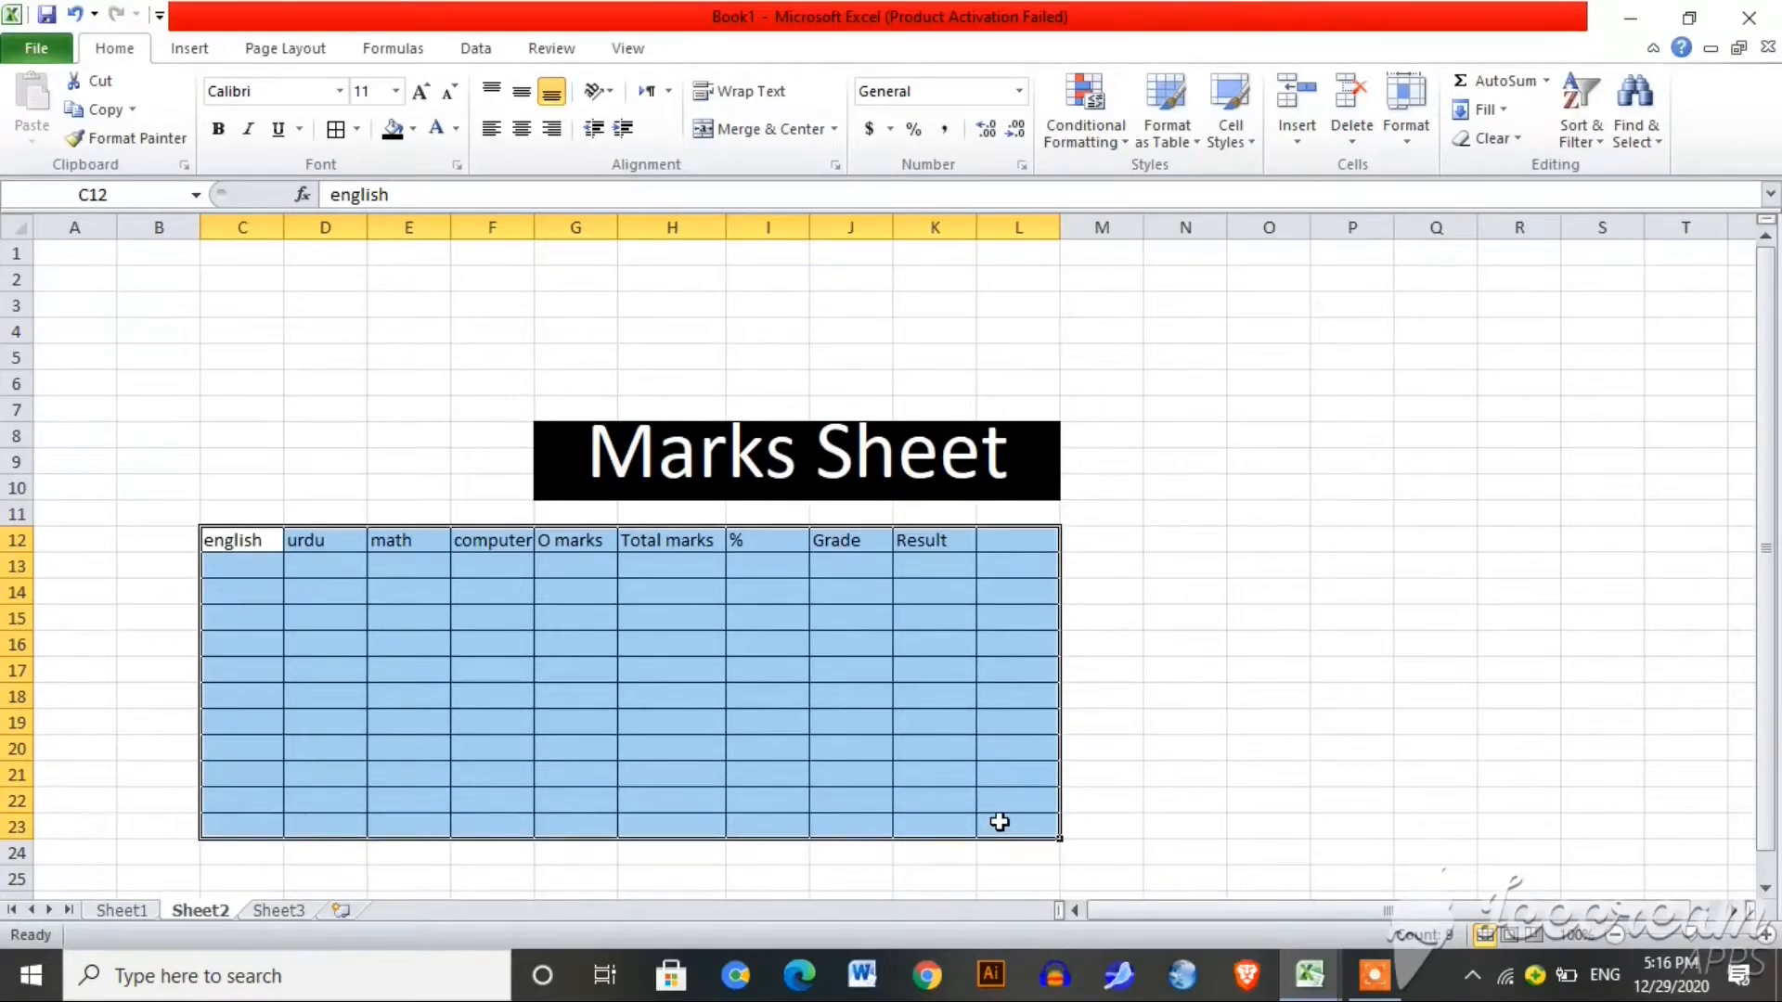
key(alt+h)
key(b)
key(n)
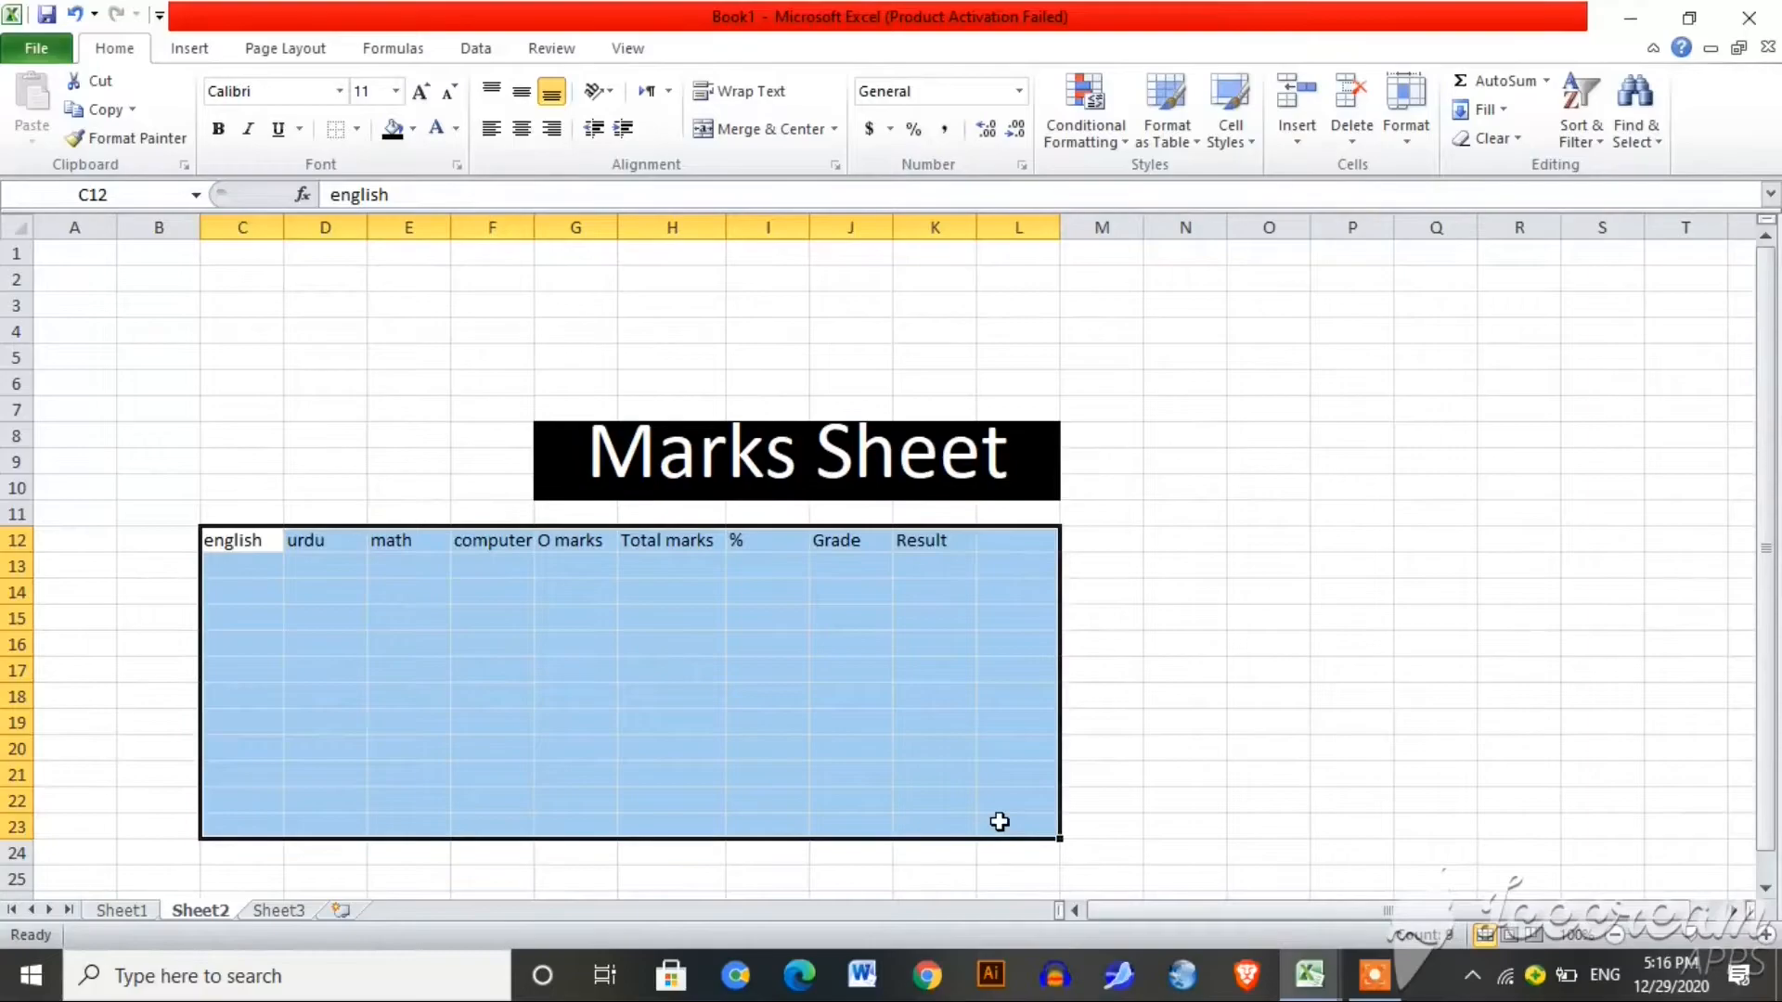
key(alt+h)
key(b)
key(a)
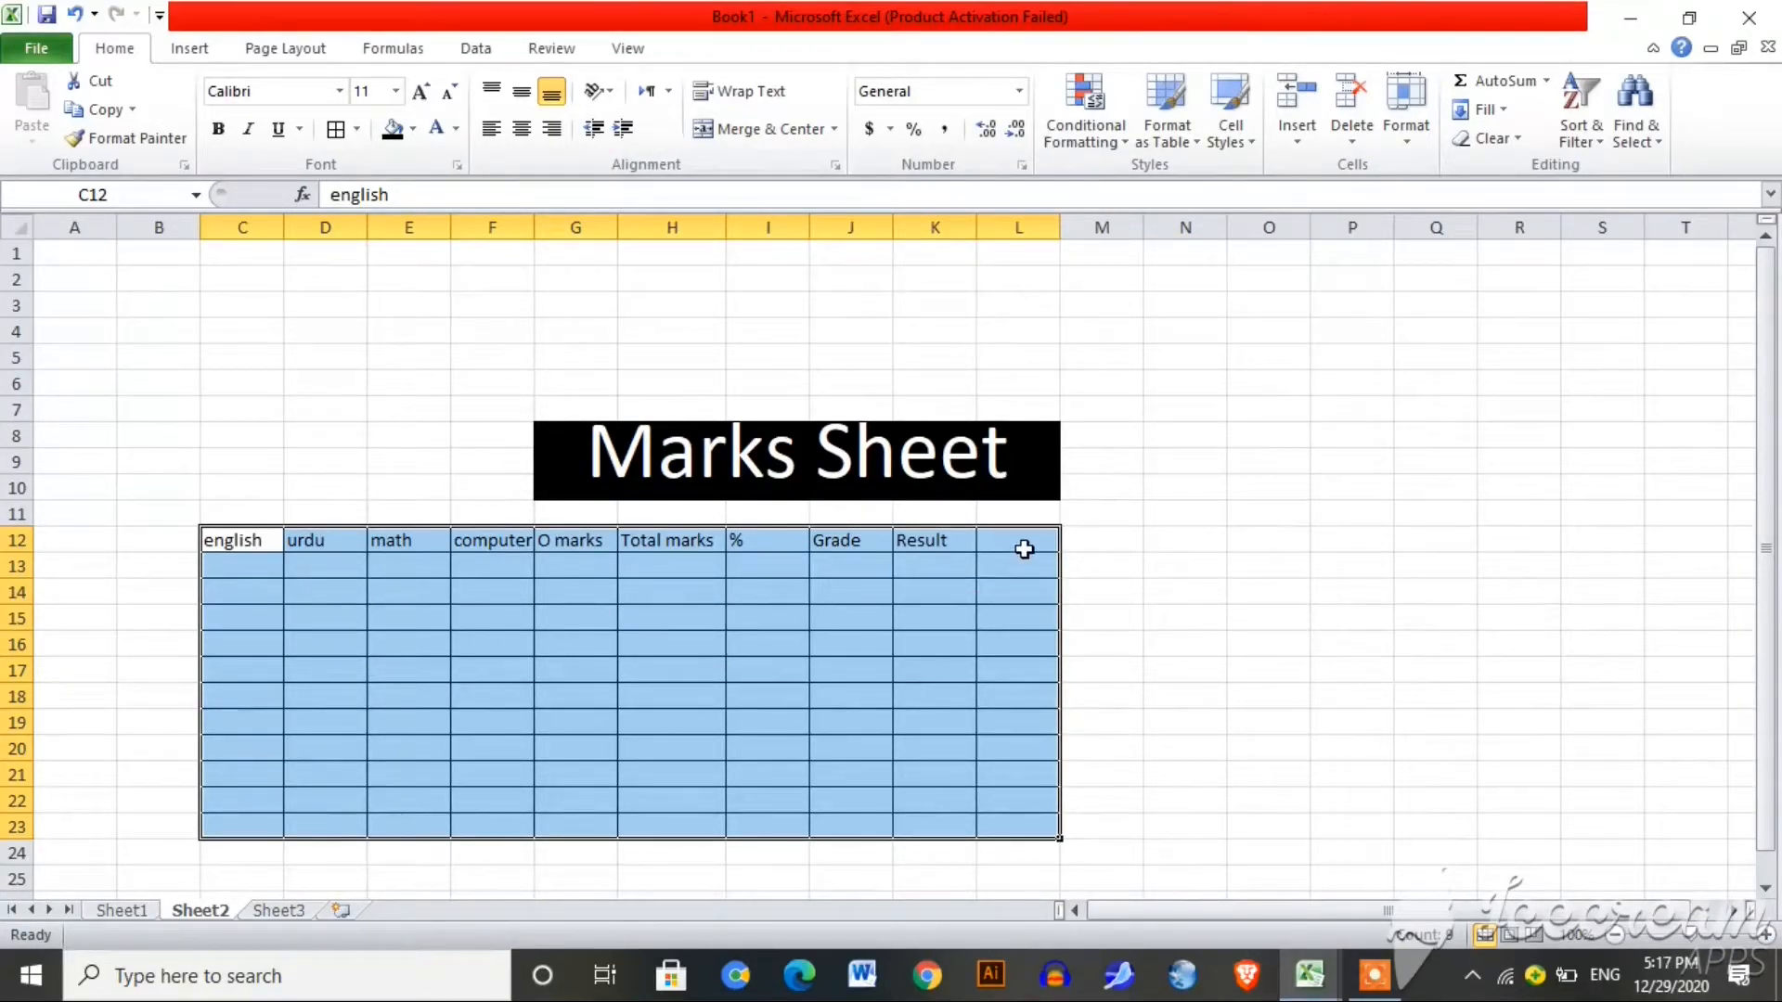
drag(1024, 548, 1034, 825)
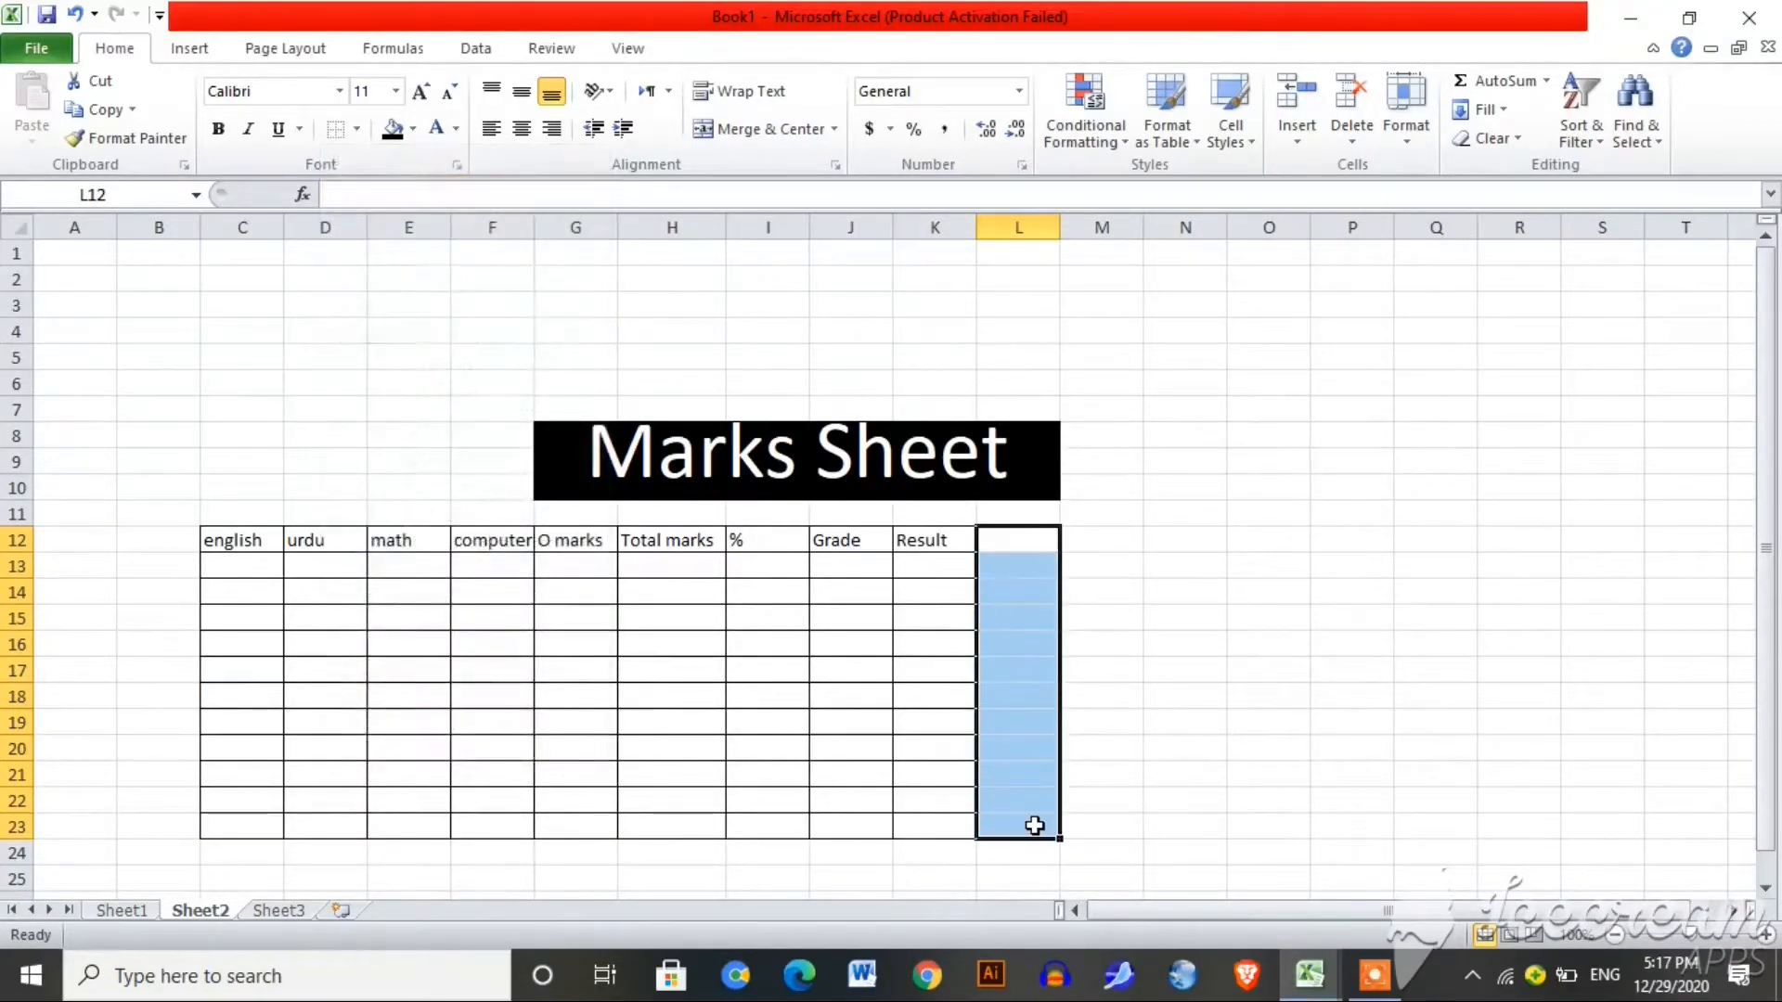
click(1212, 770)
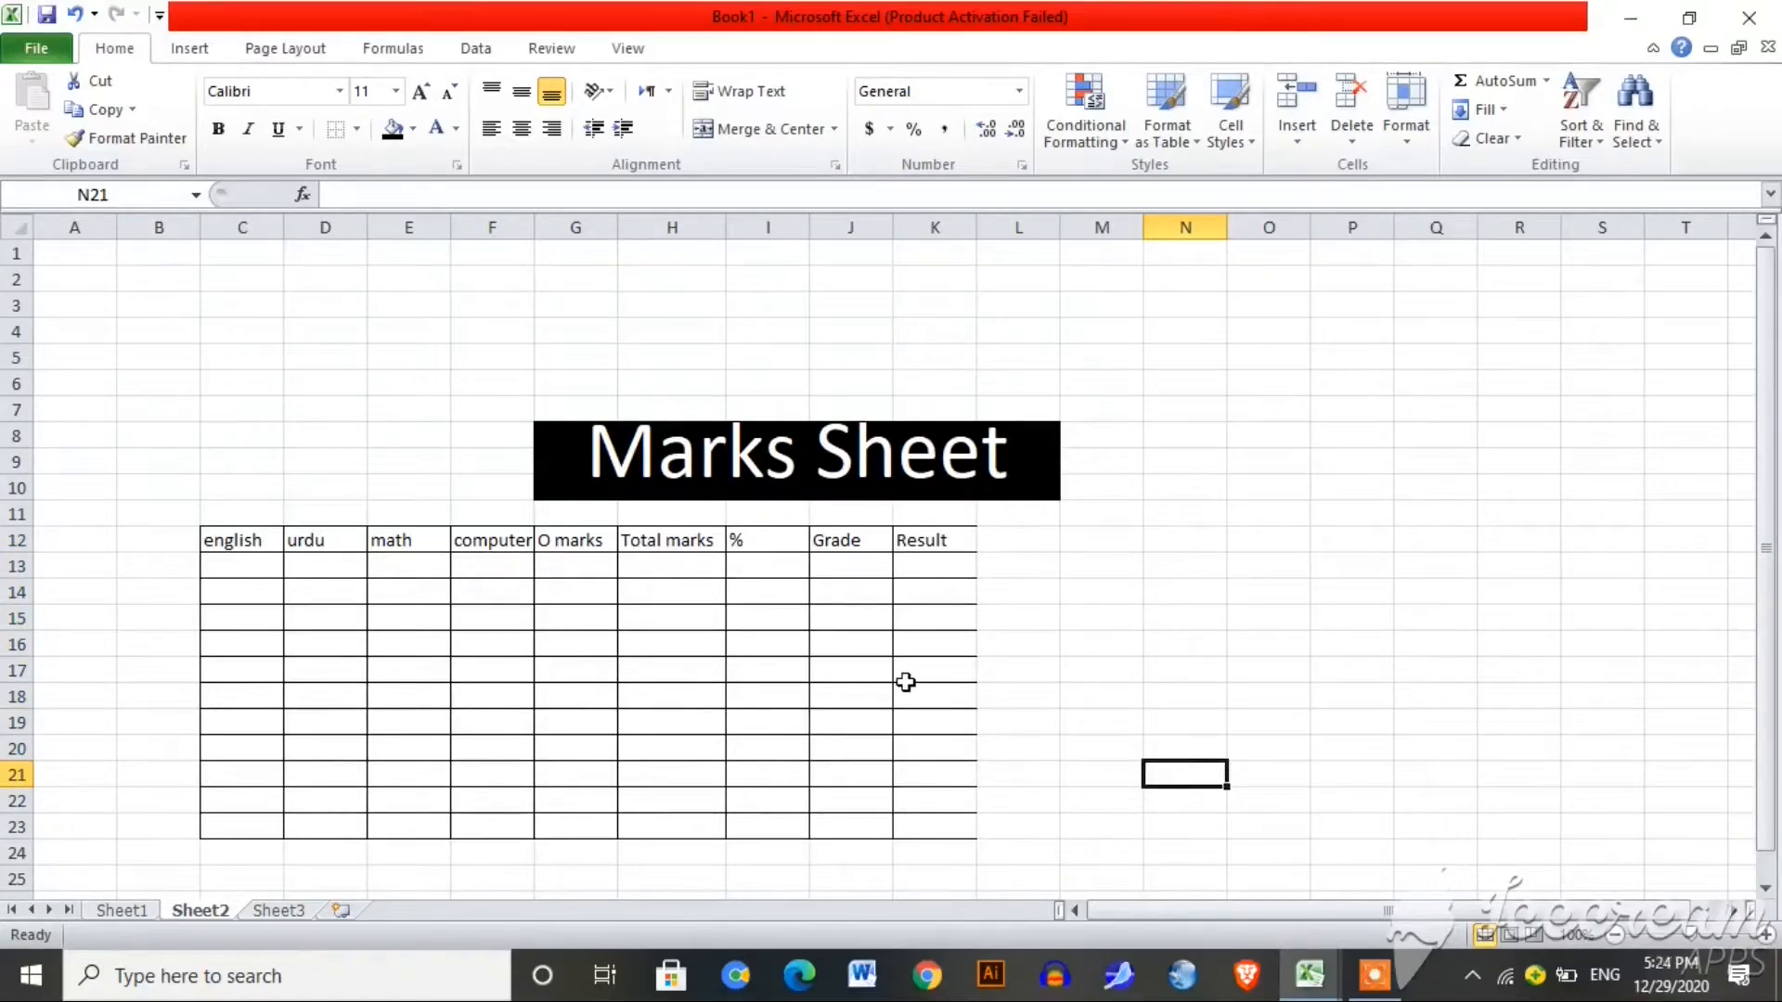
Step: Enter marks 33, 44, 34, 34 in row 13 and 77, 66, 55, 33 in row 14
click(241, 558)
text(33)
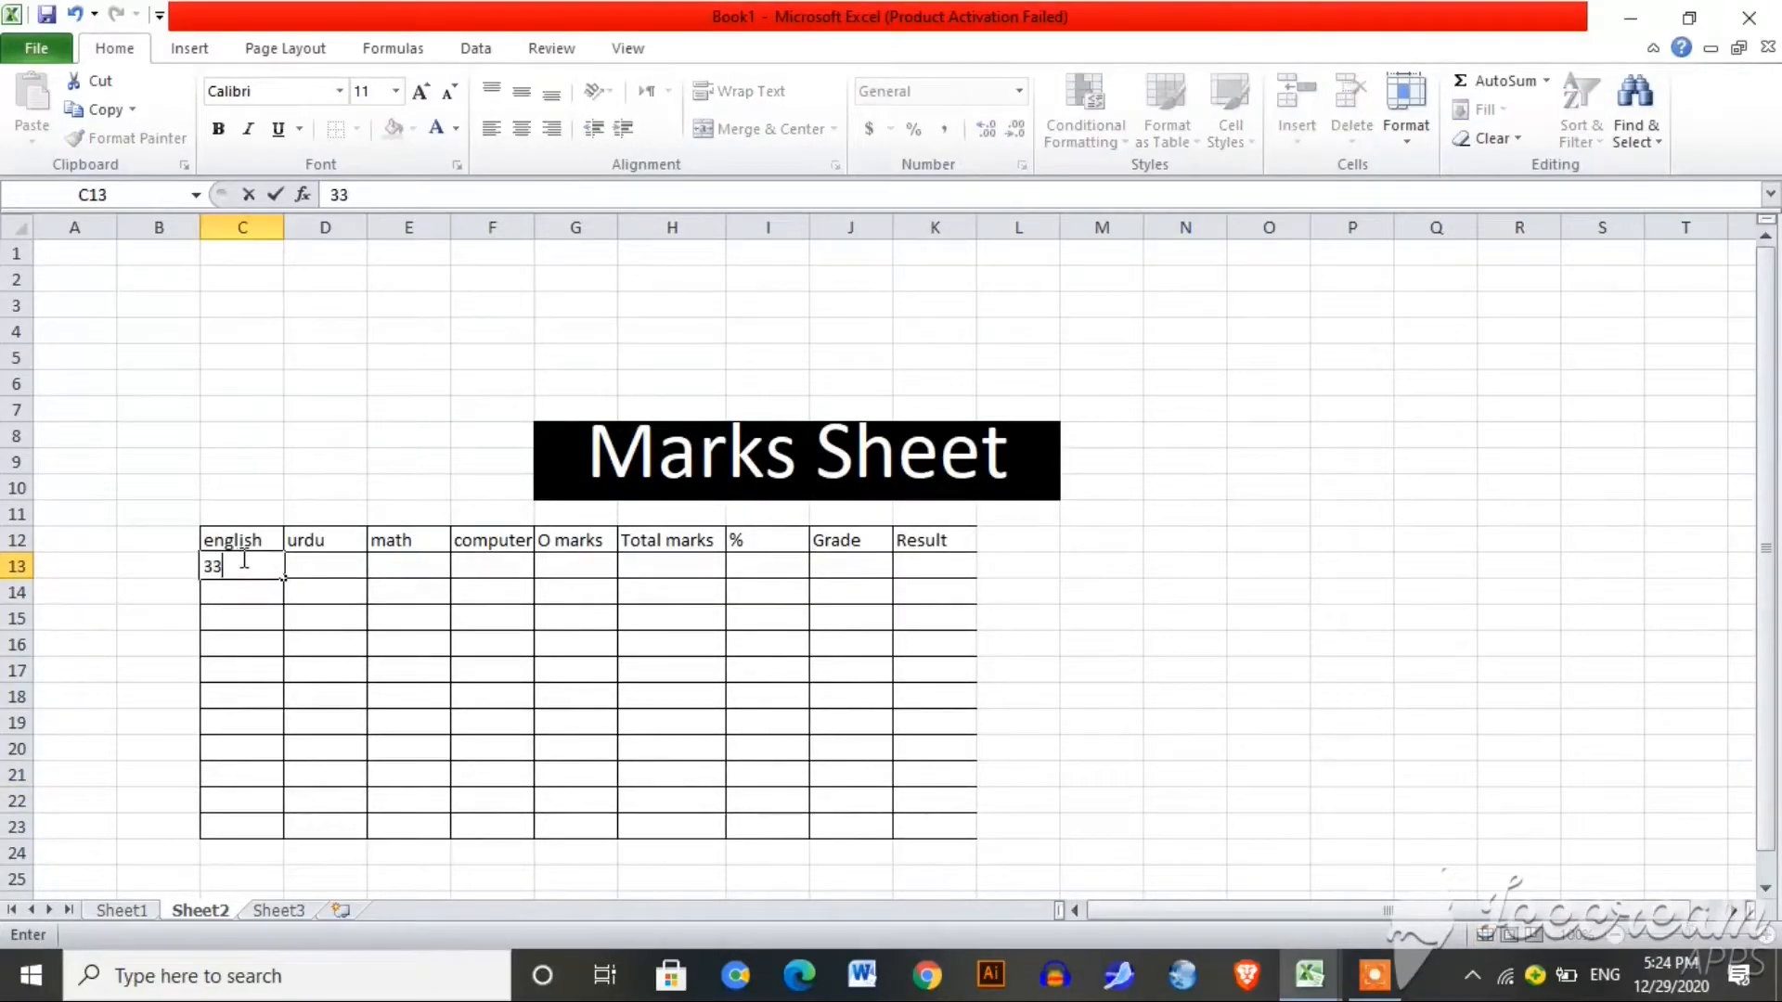
key(Tab)
text(44)
key(Tab)
text(34)
key(Tab)
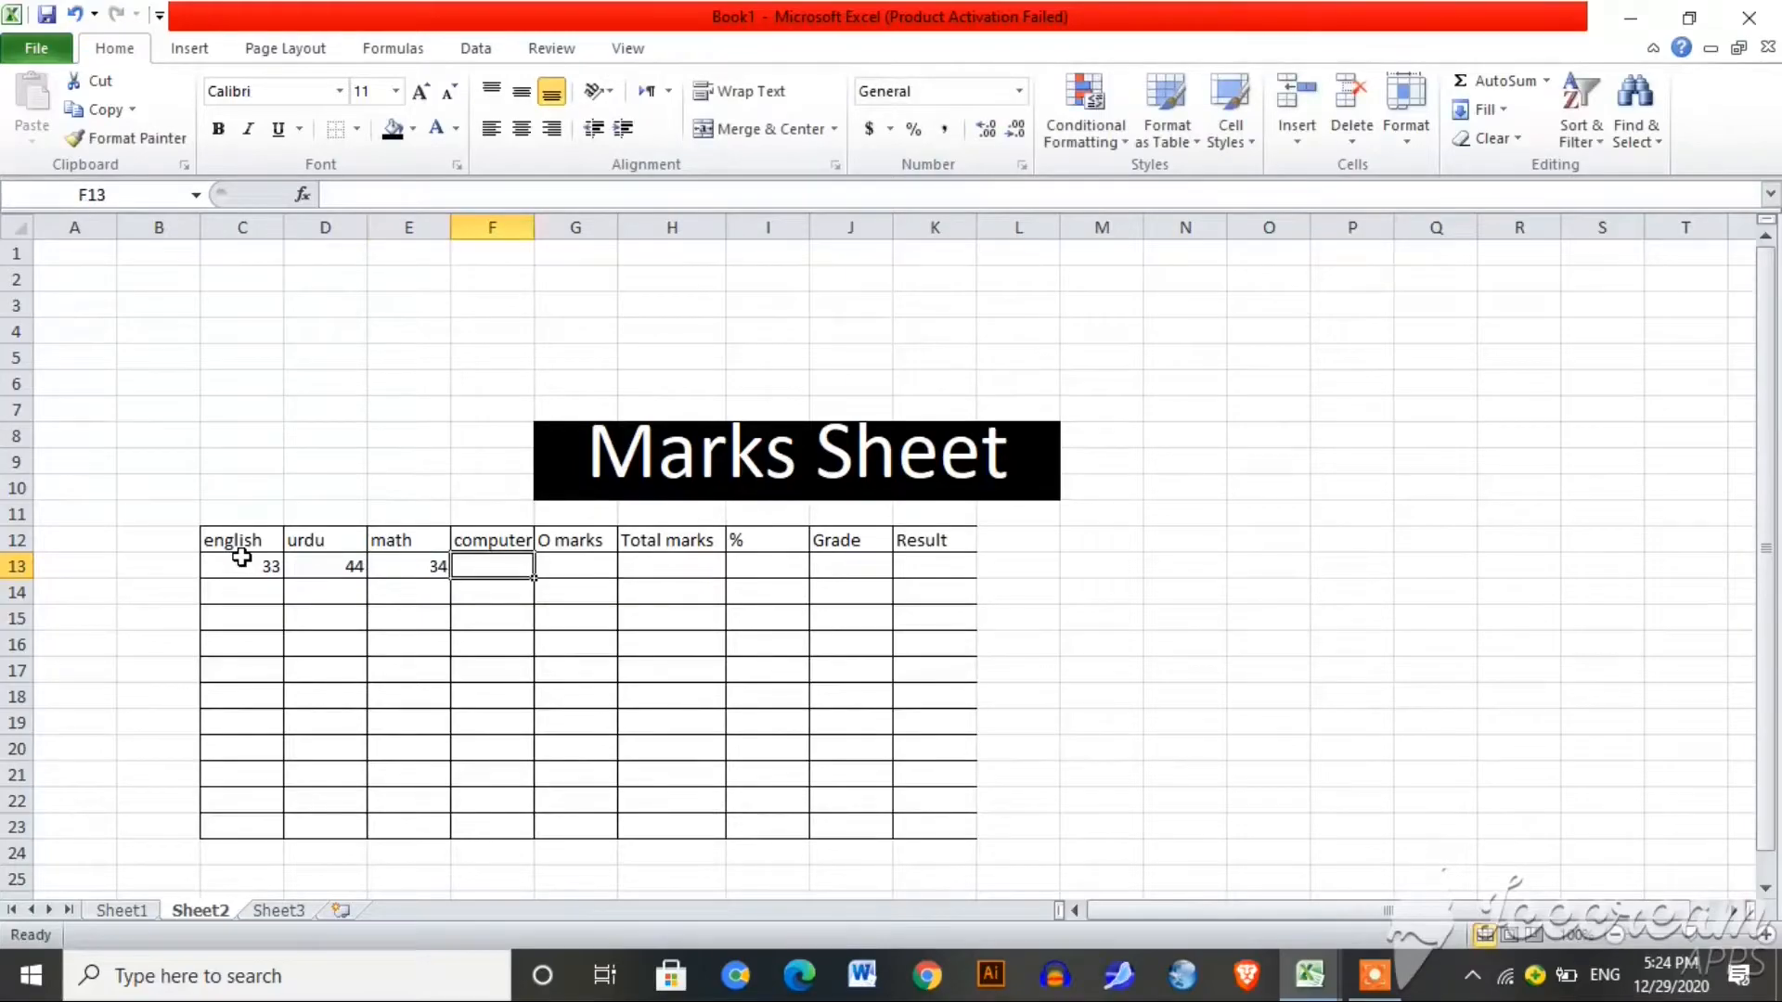
text(34)
key(Return)
text(343)
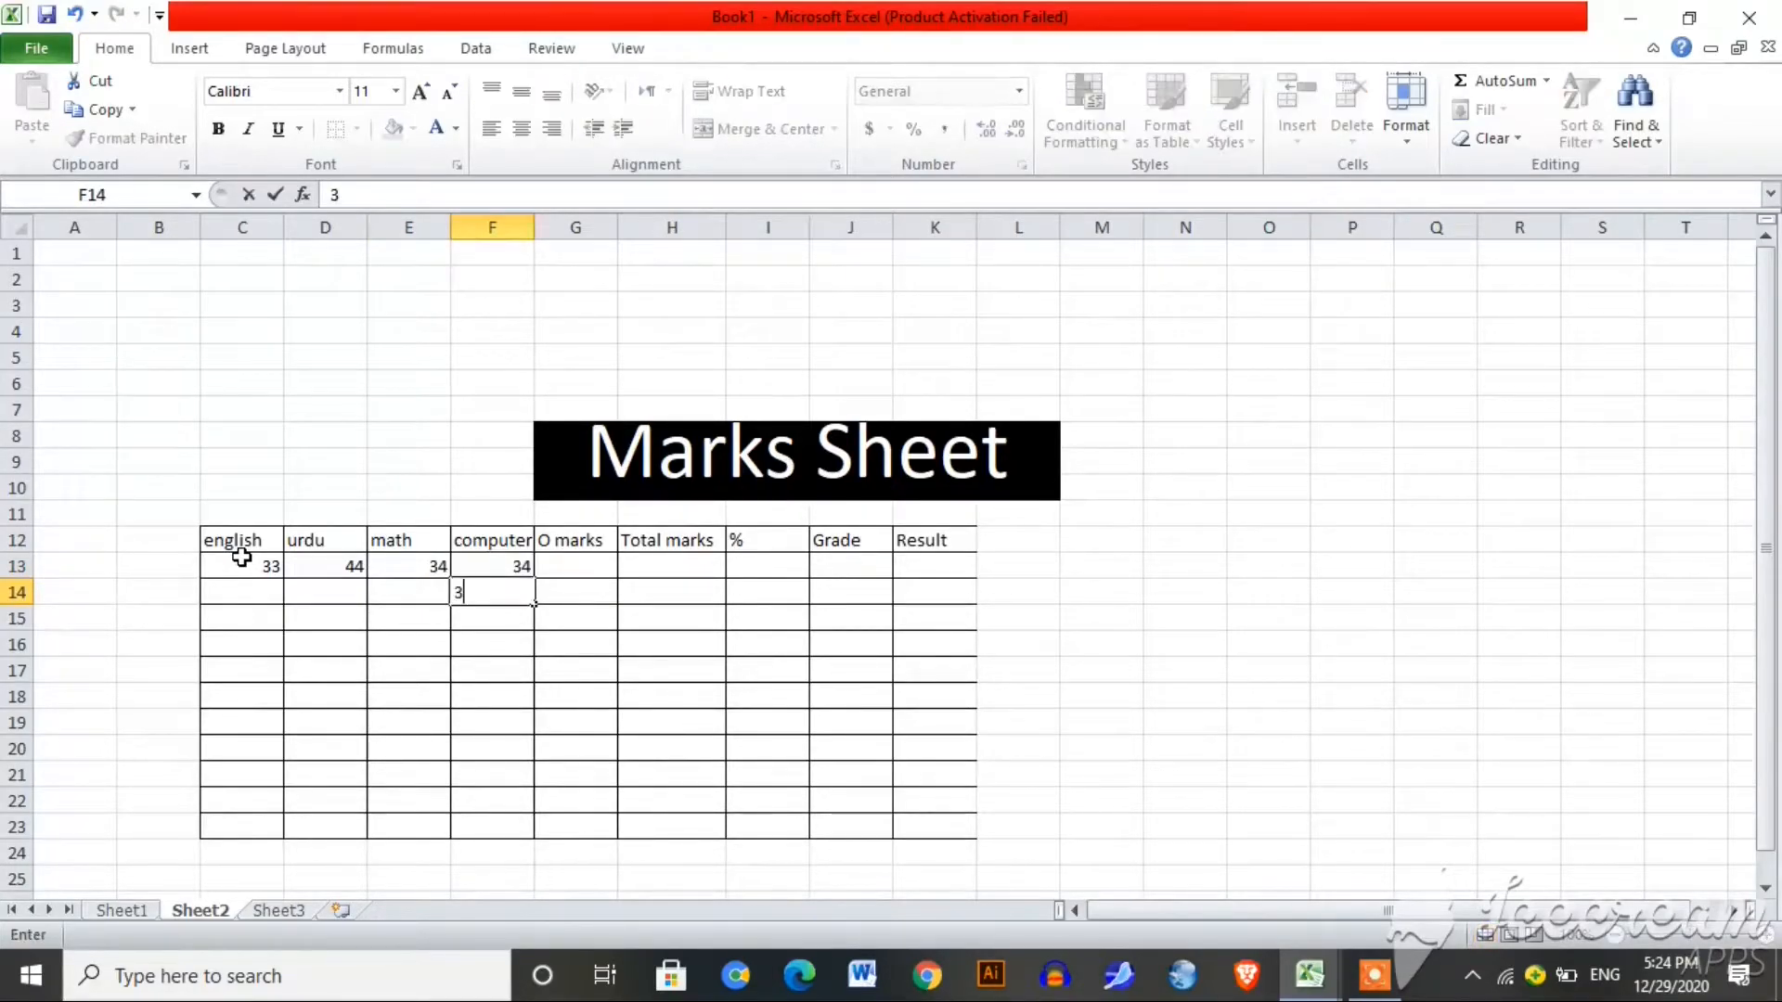
key(Left)
key(Right)
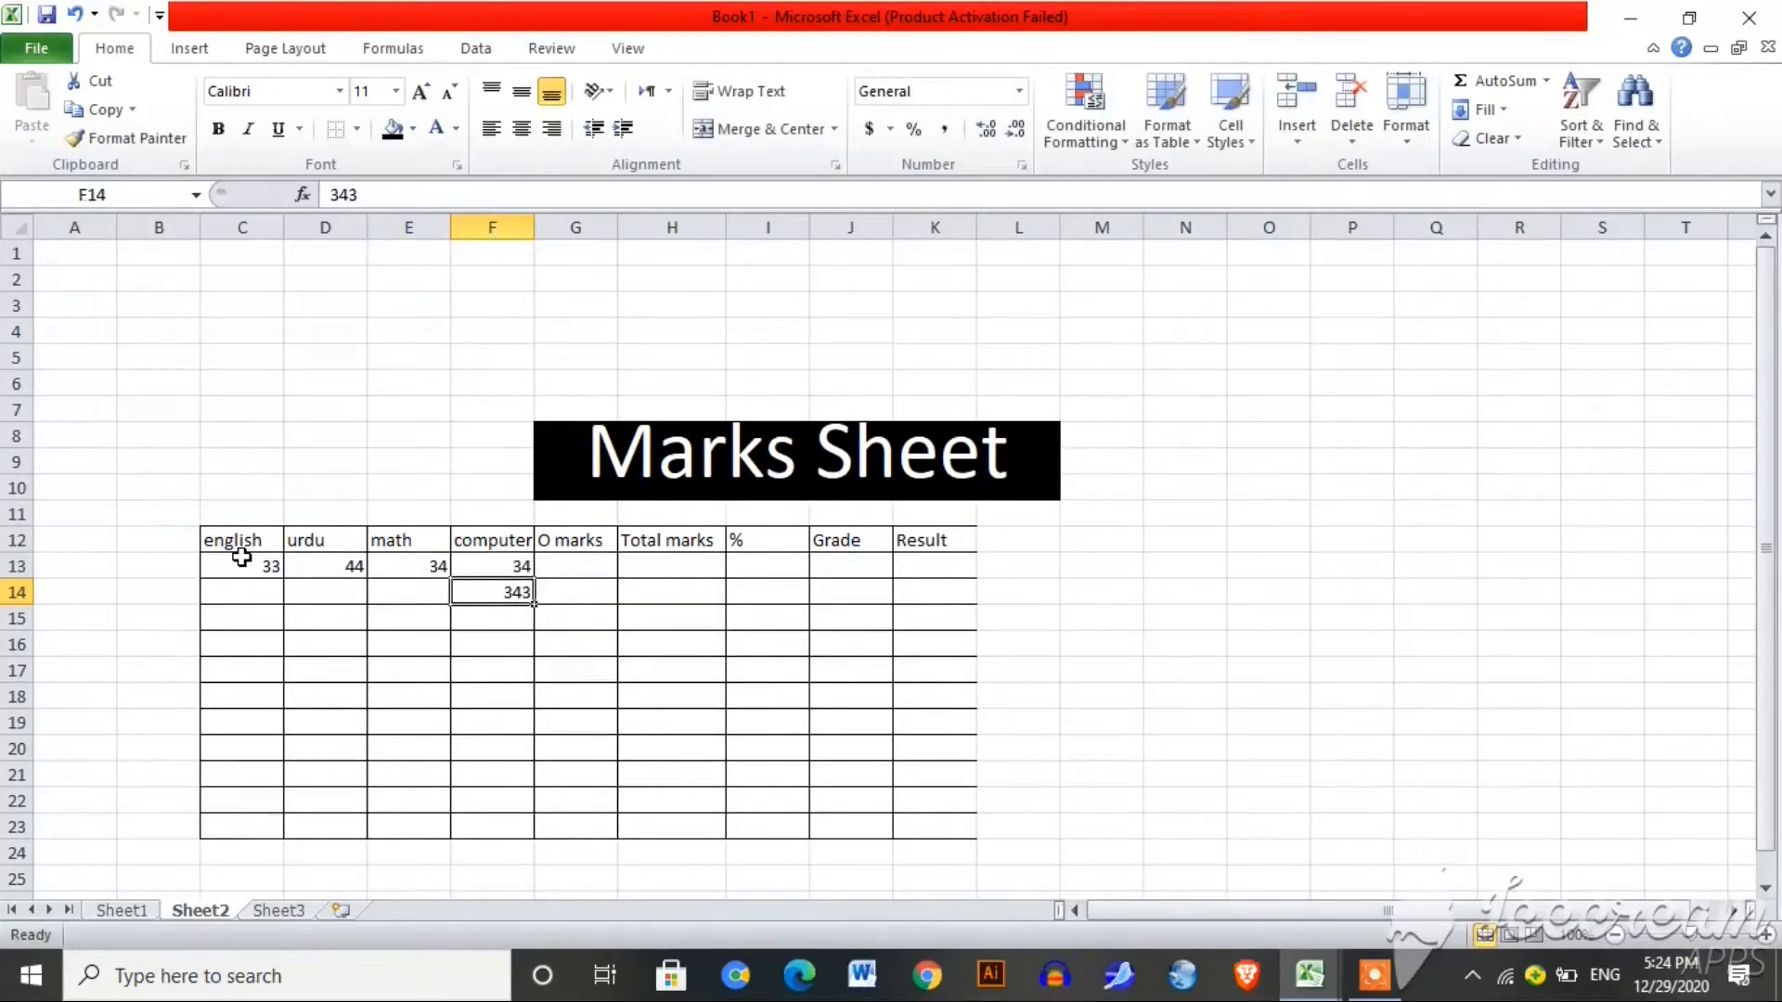
key(BackSpace)
text(33)
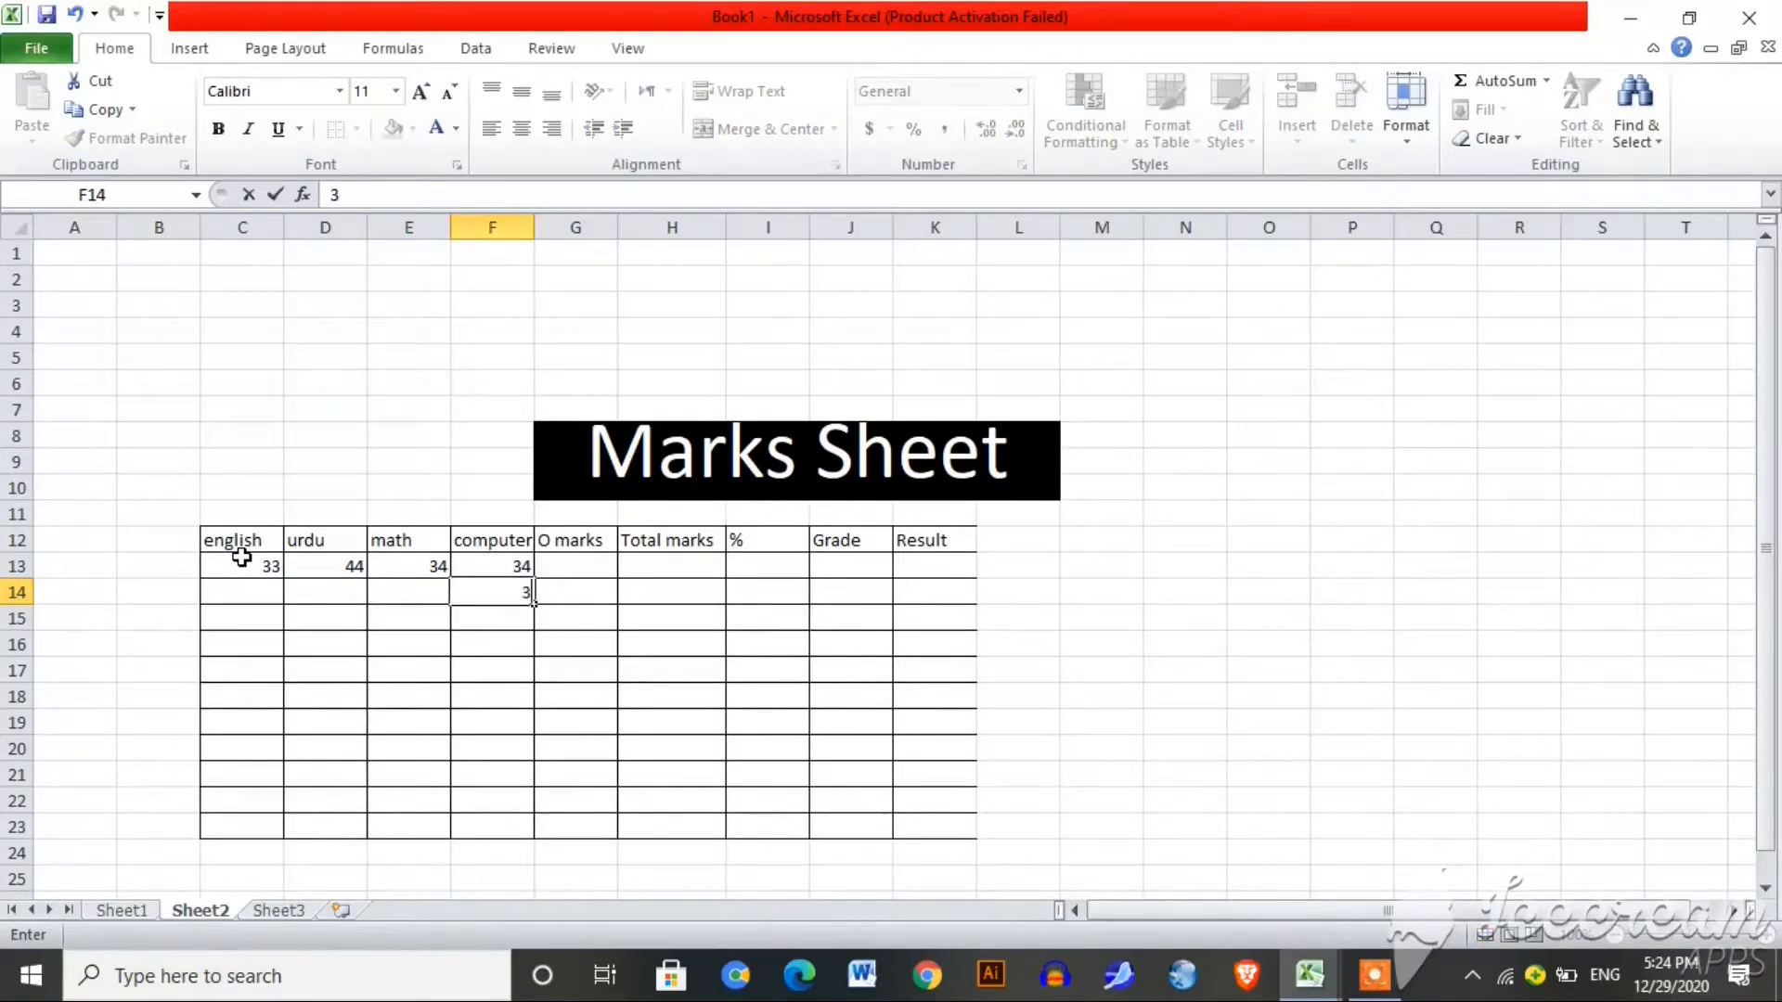
key(Left)
text(55)
key(Left)
text(66)
key(Left)
text(77)
key(Return)
Step: Fill row 15 with marks 65, 66, 66 and 44, fixing typos
text(65)
key(Right)
text(667)
key(BackSpace)
key(Right)
text(66)
key(Right)
text(tt)
key(BackSpace)
text(44)
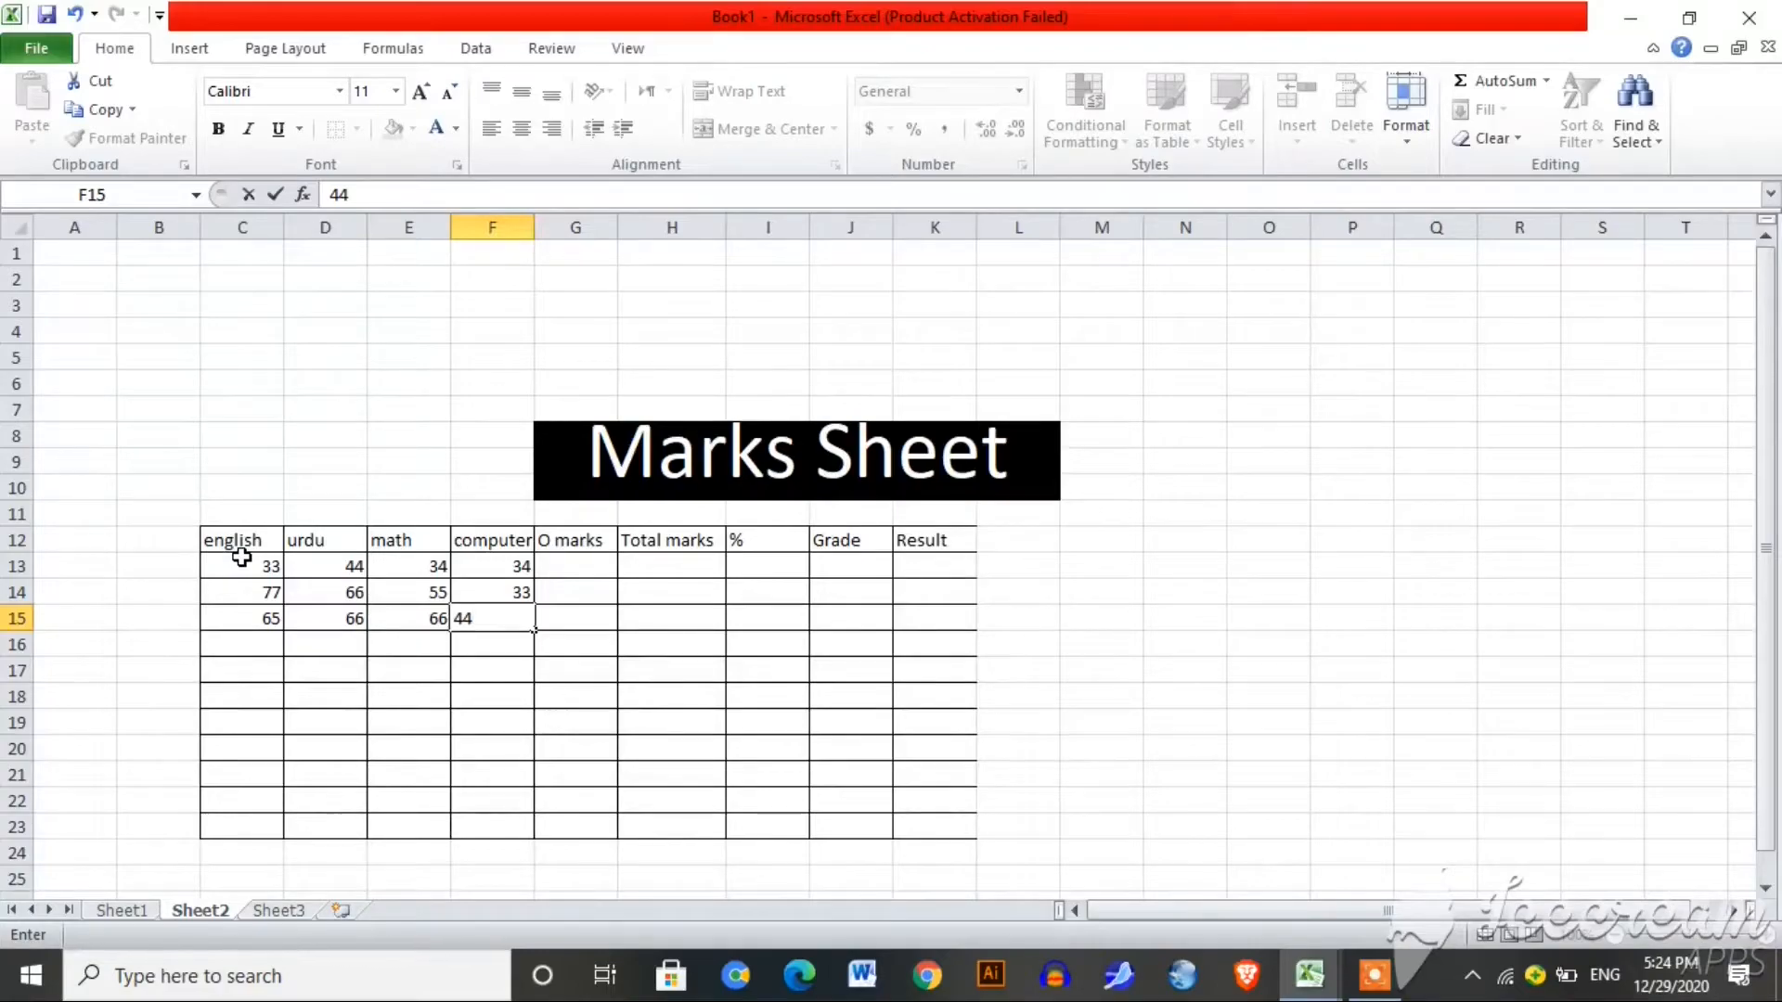
key(Return)
Step: Complete rows 16–18 with marks 55/99/99/34, 55/78/34/34 and 43/56/65/34
text(34)
key(Return)
text(3455)
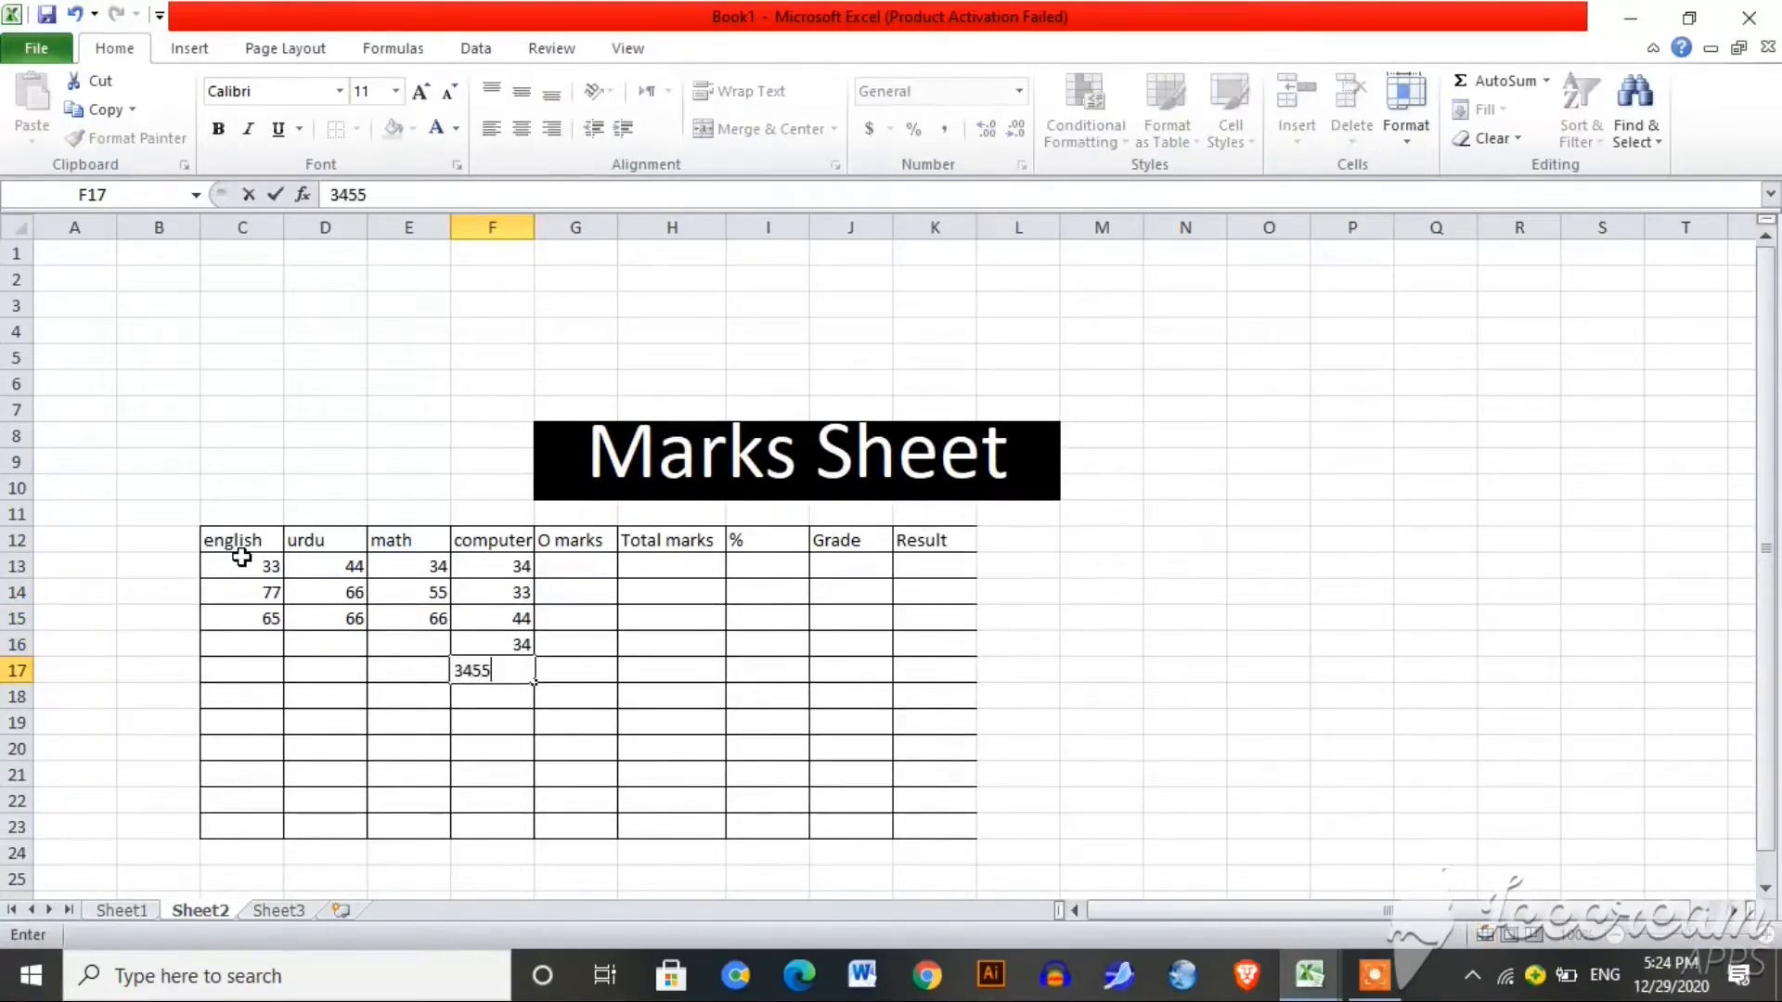
key(BackSpace)
key(BackSpace)
key(Left)
text(34)
key(Left)
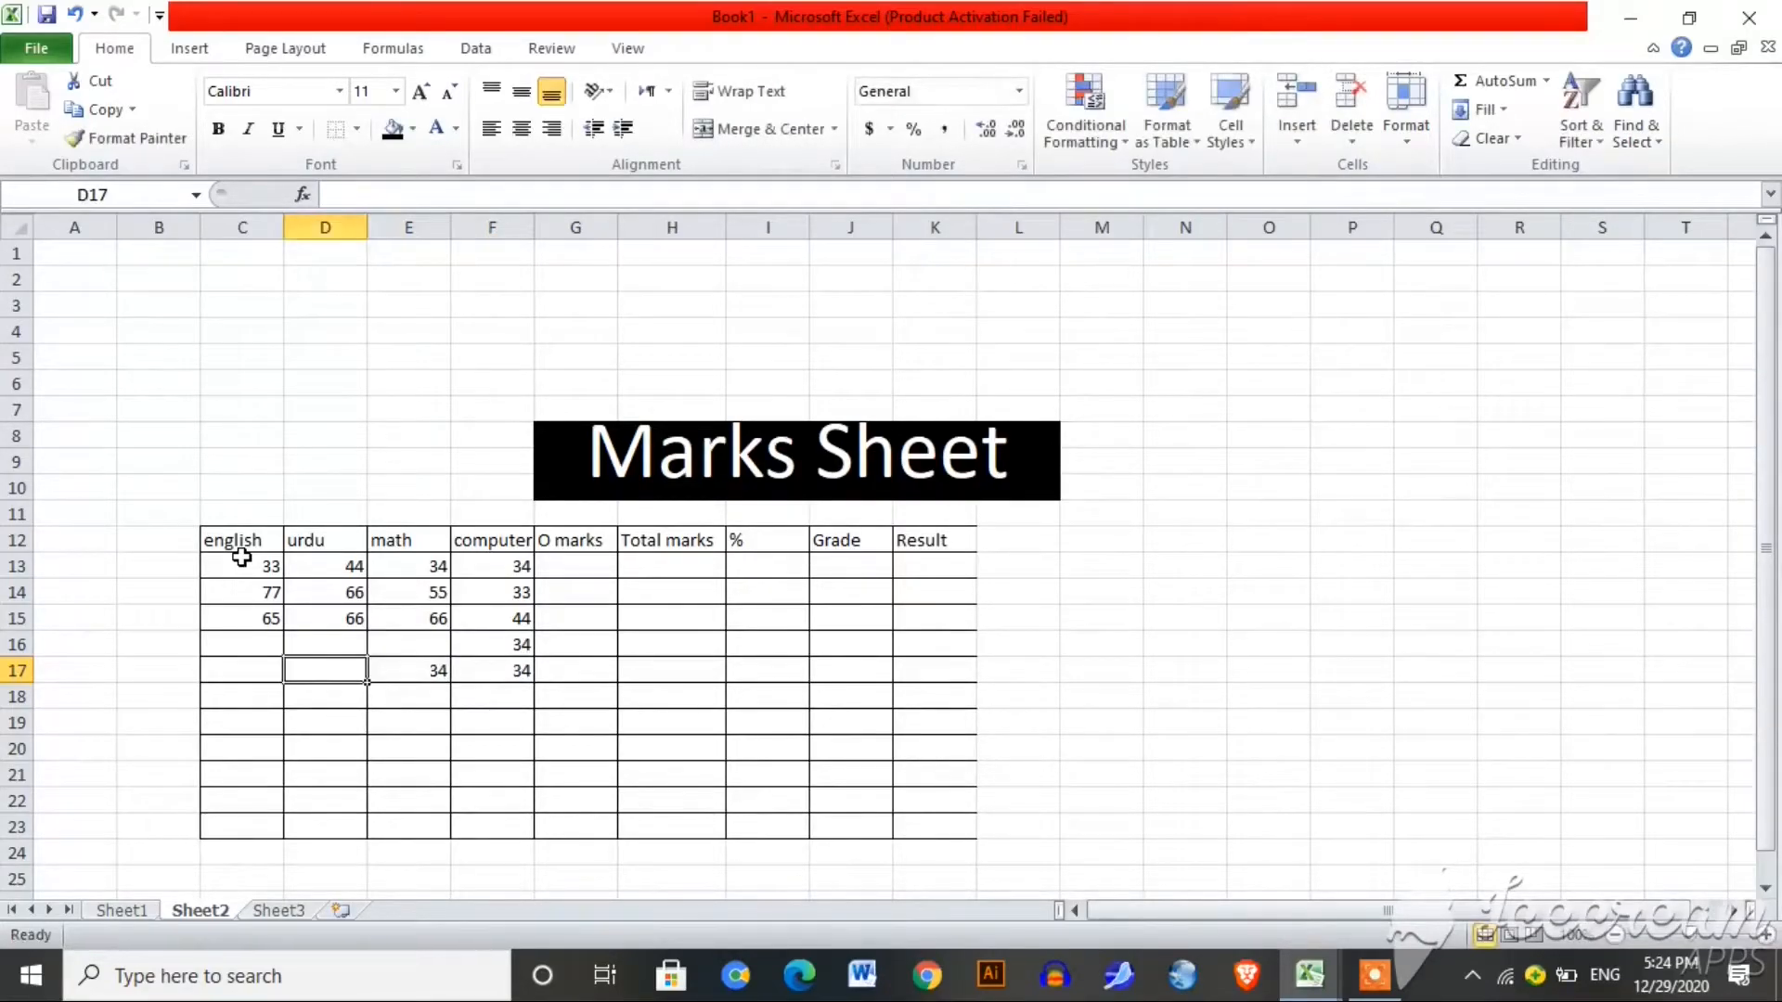
text(78)
key(Up)
text(99)
key(Right)
text(99)
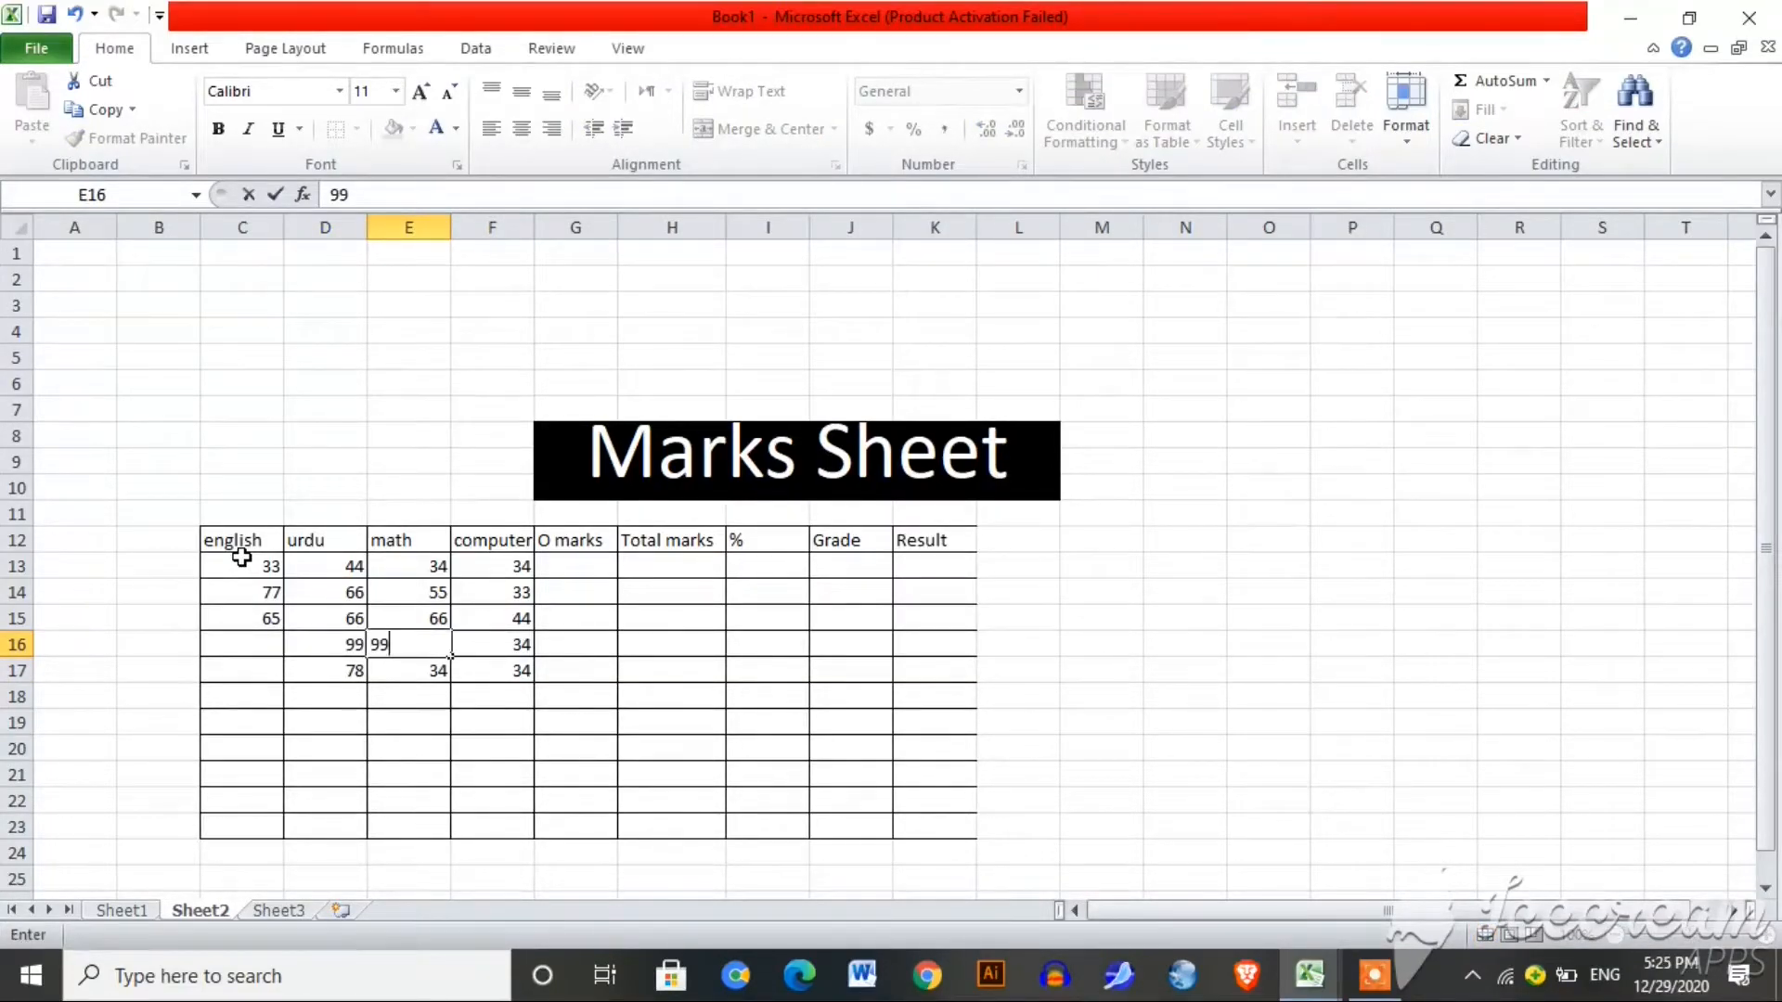
key(Down)
key(Down)
text(65)
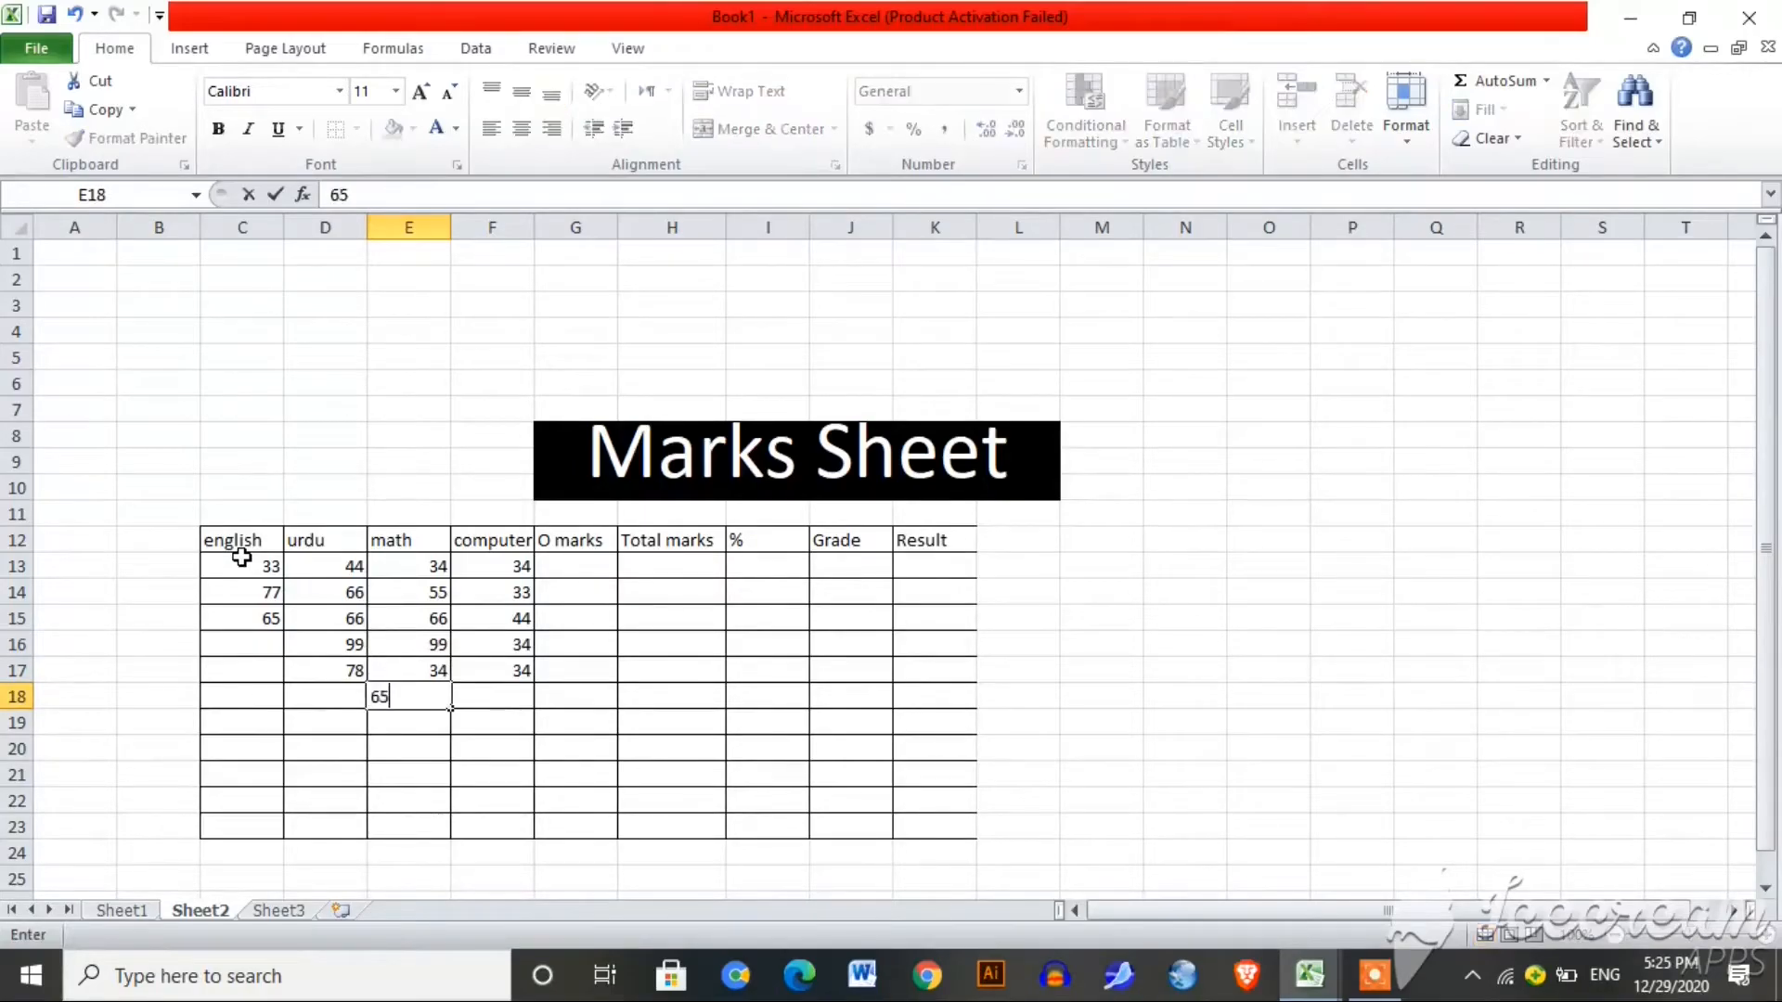
key(Left)
key(Left)
key(Up)
key(Up)
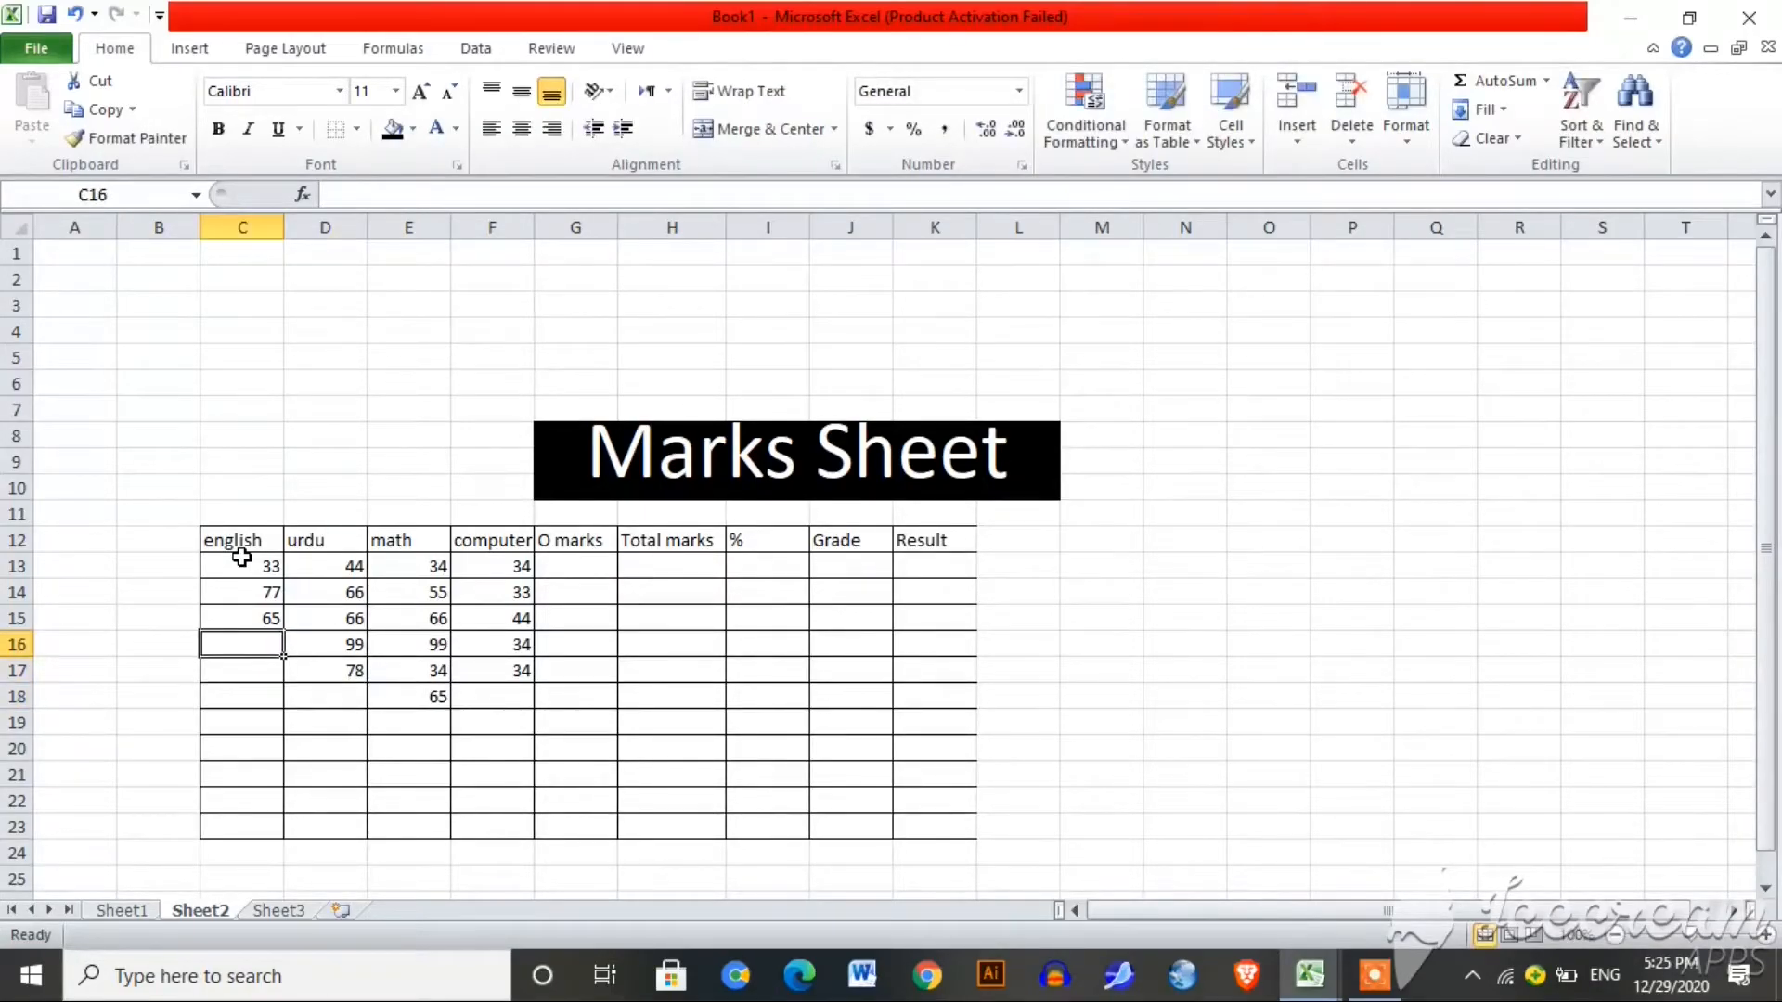
text(55)
key(Down)
text(tt)
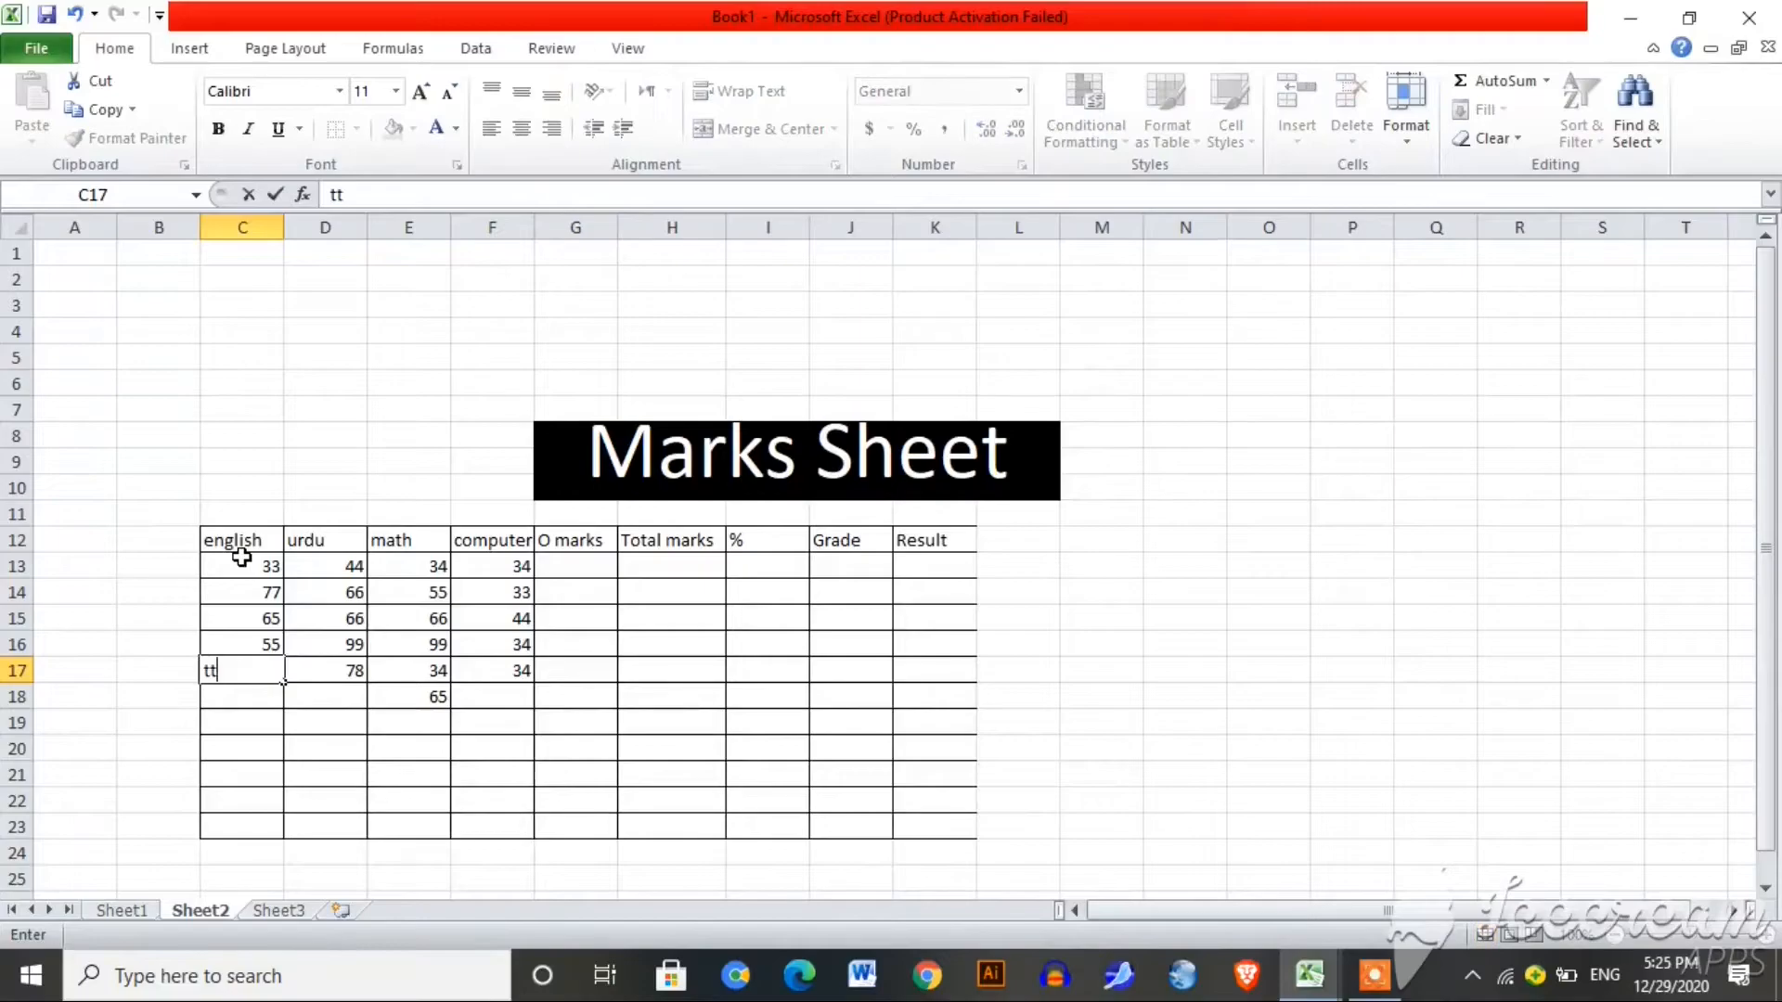
key(BackSpace)
key(BackSpace)
text(55)
key(Return)
text(434)
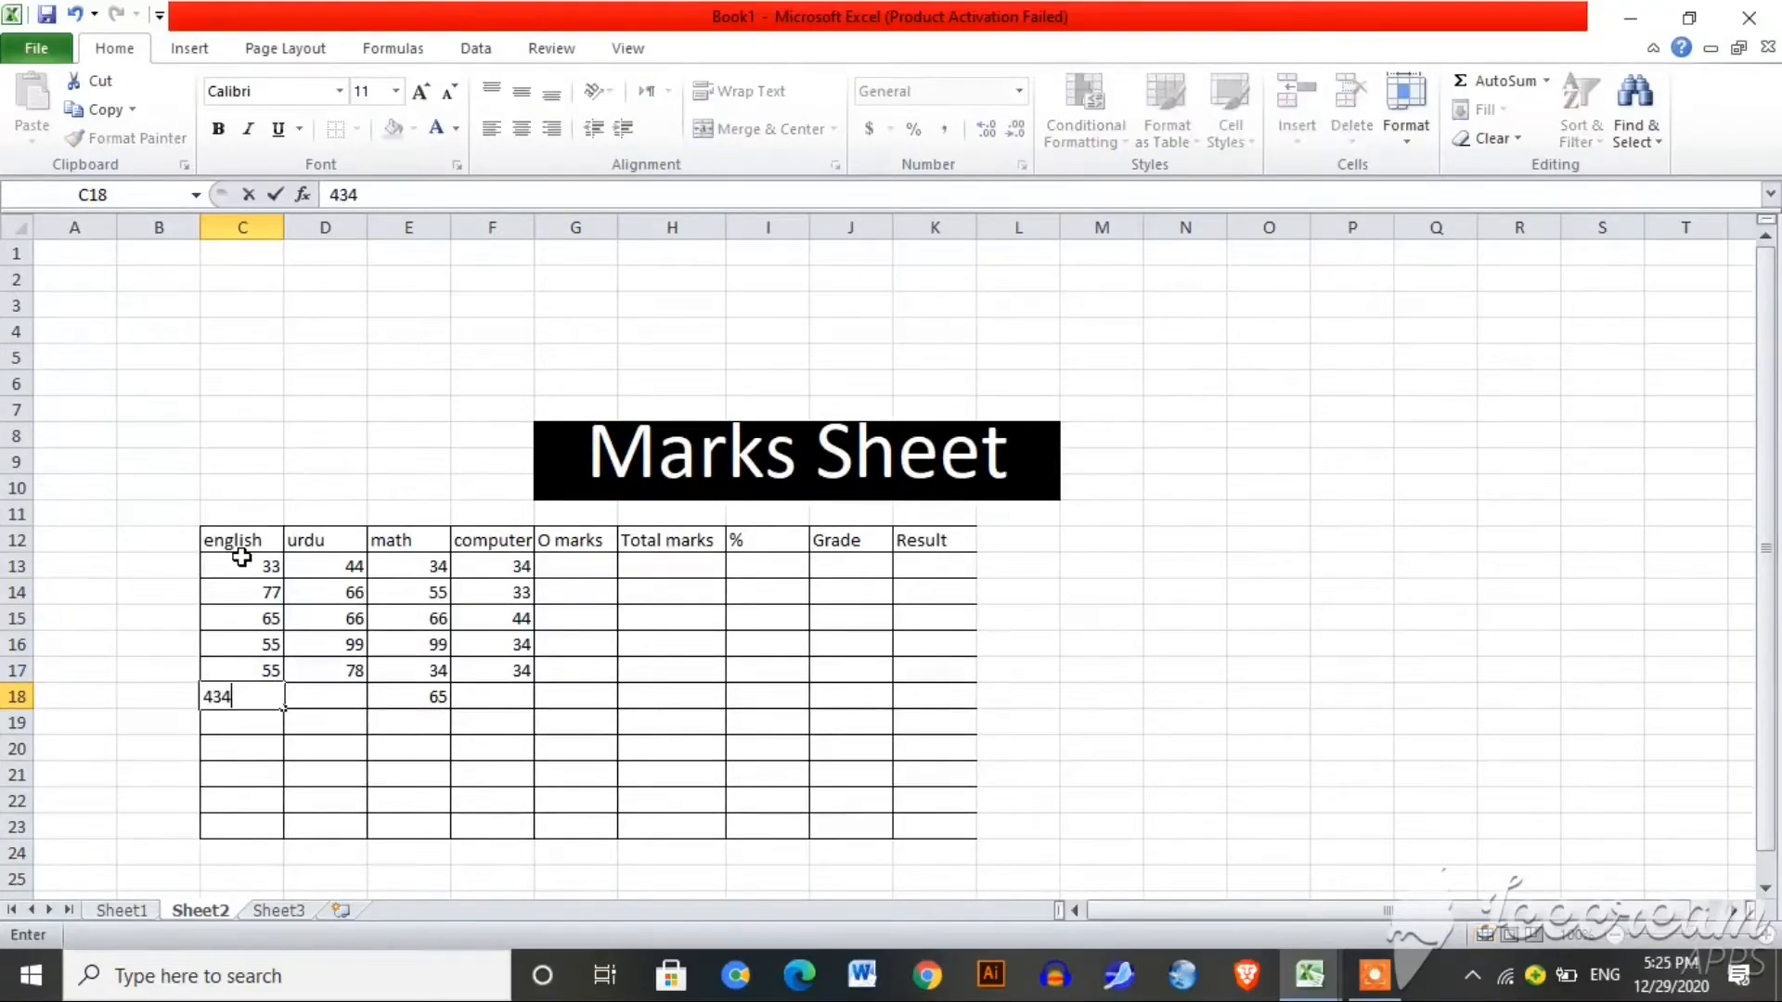
key(BackSpace)
key(Tab)
text(56)
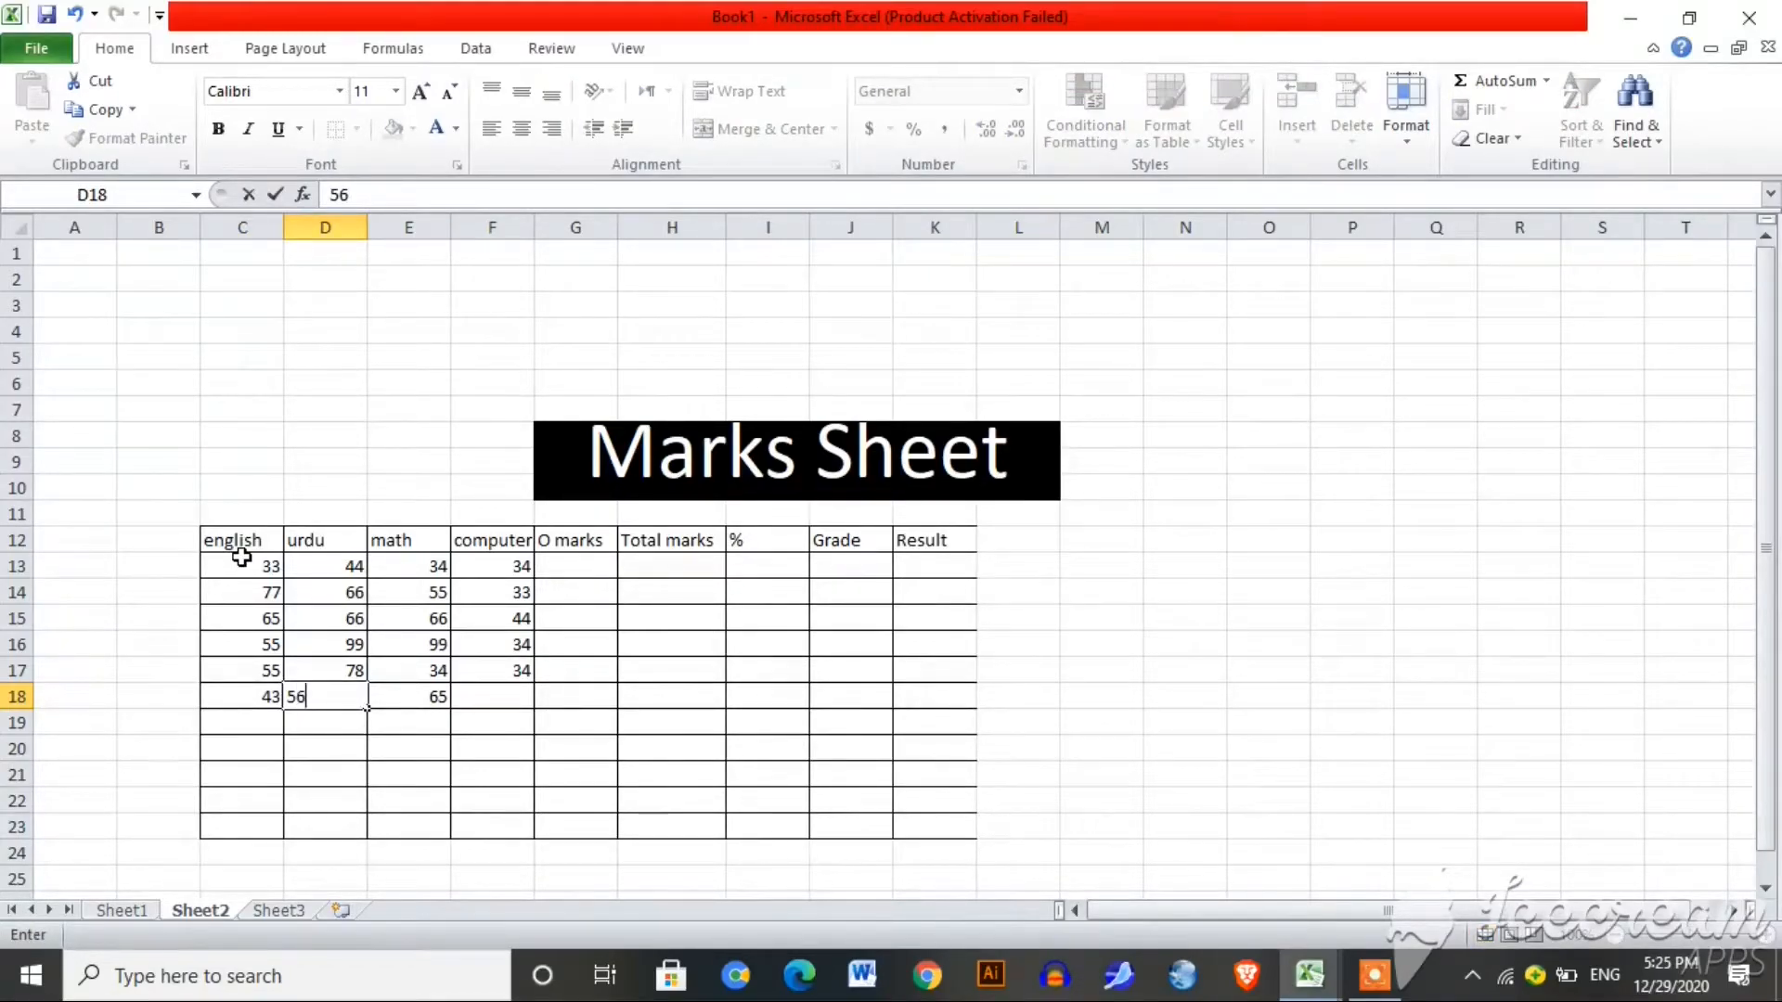
key(Tab)
key(Tab)
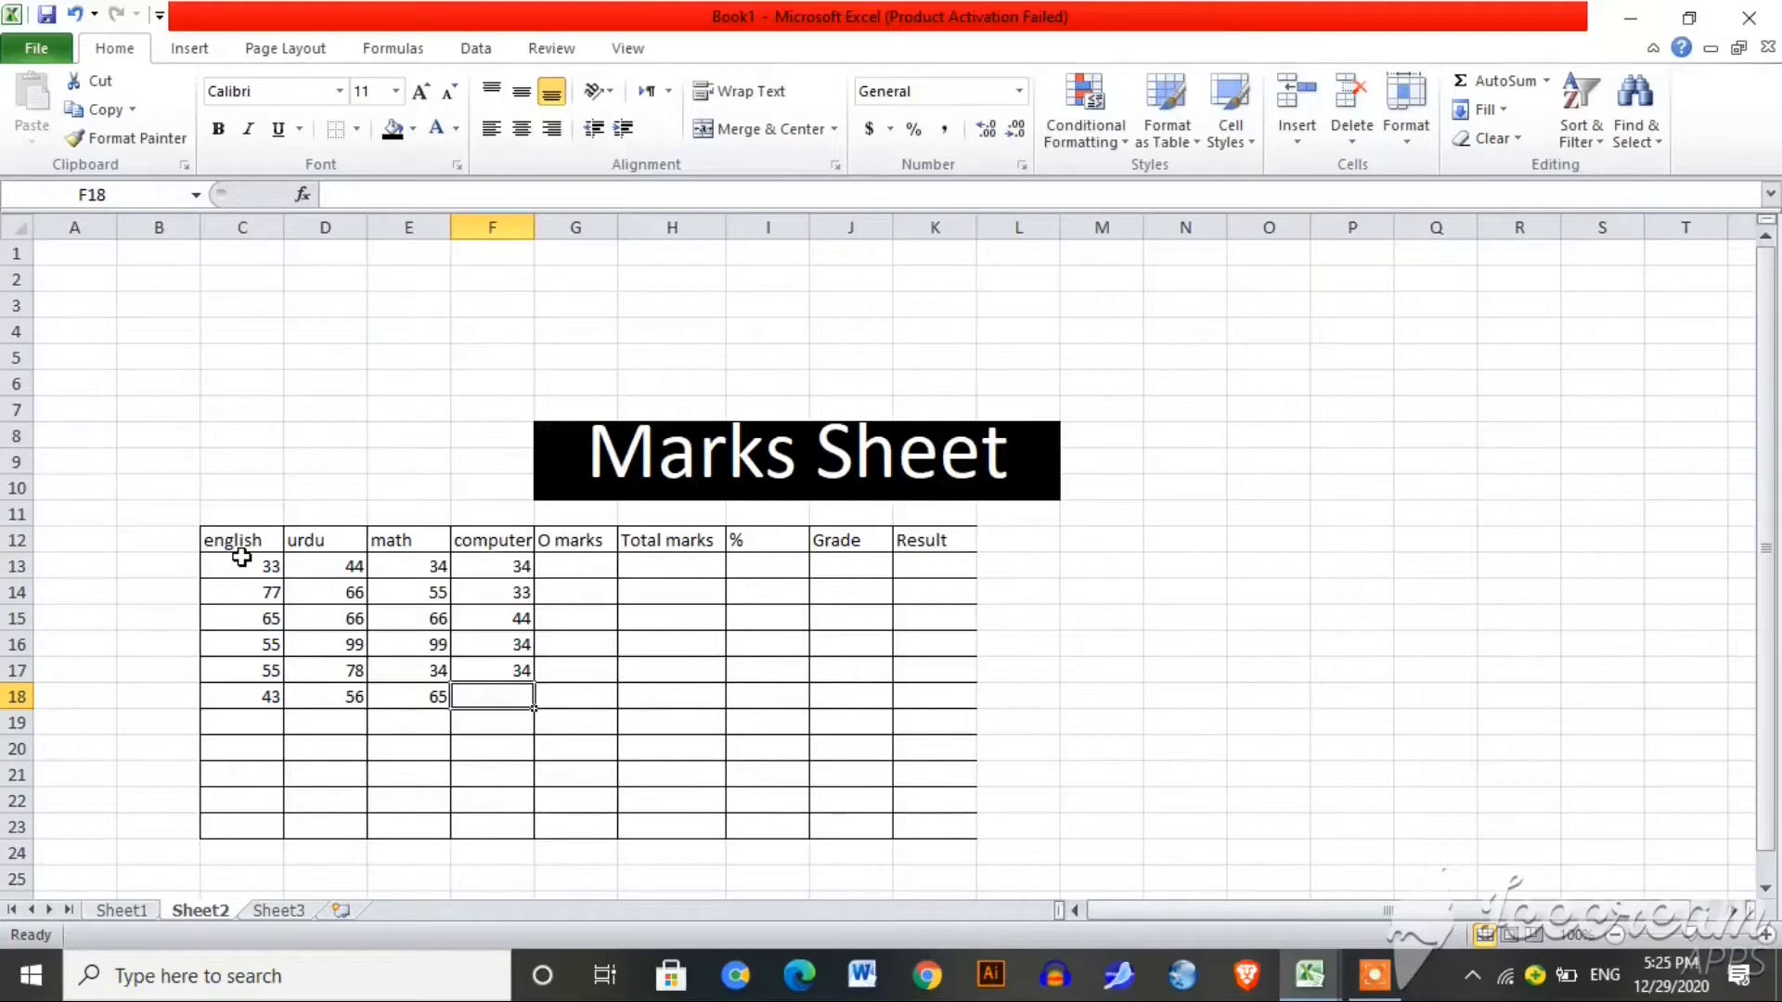
text(34)
key(Tab)
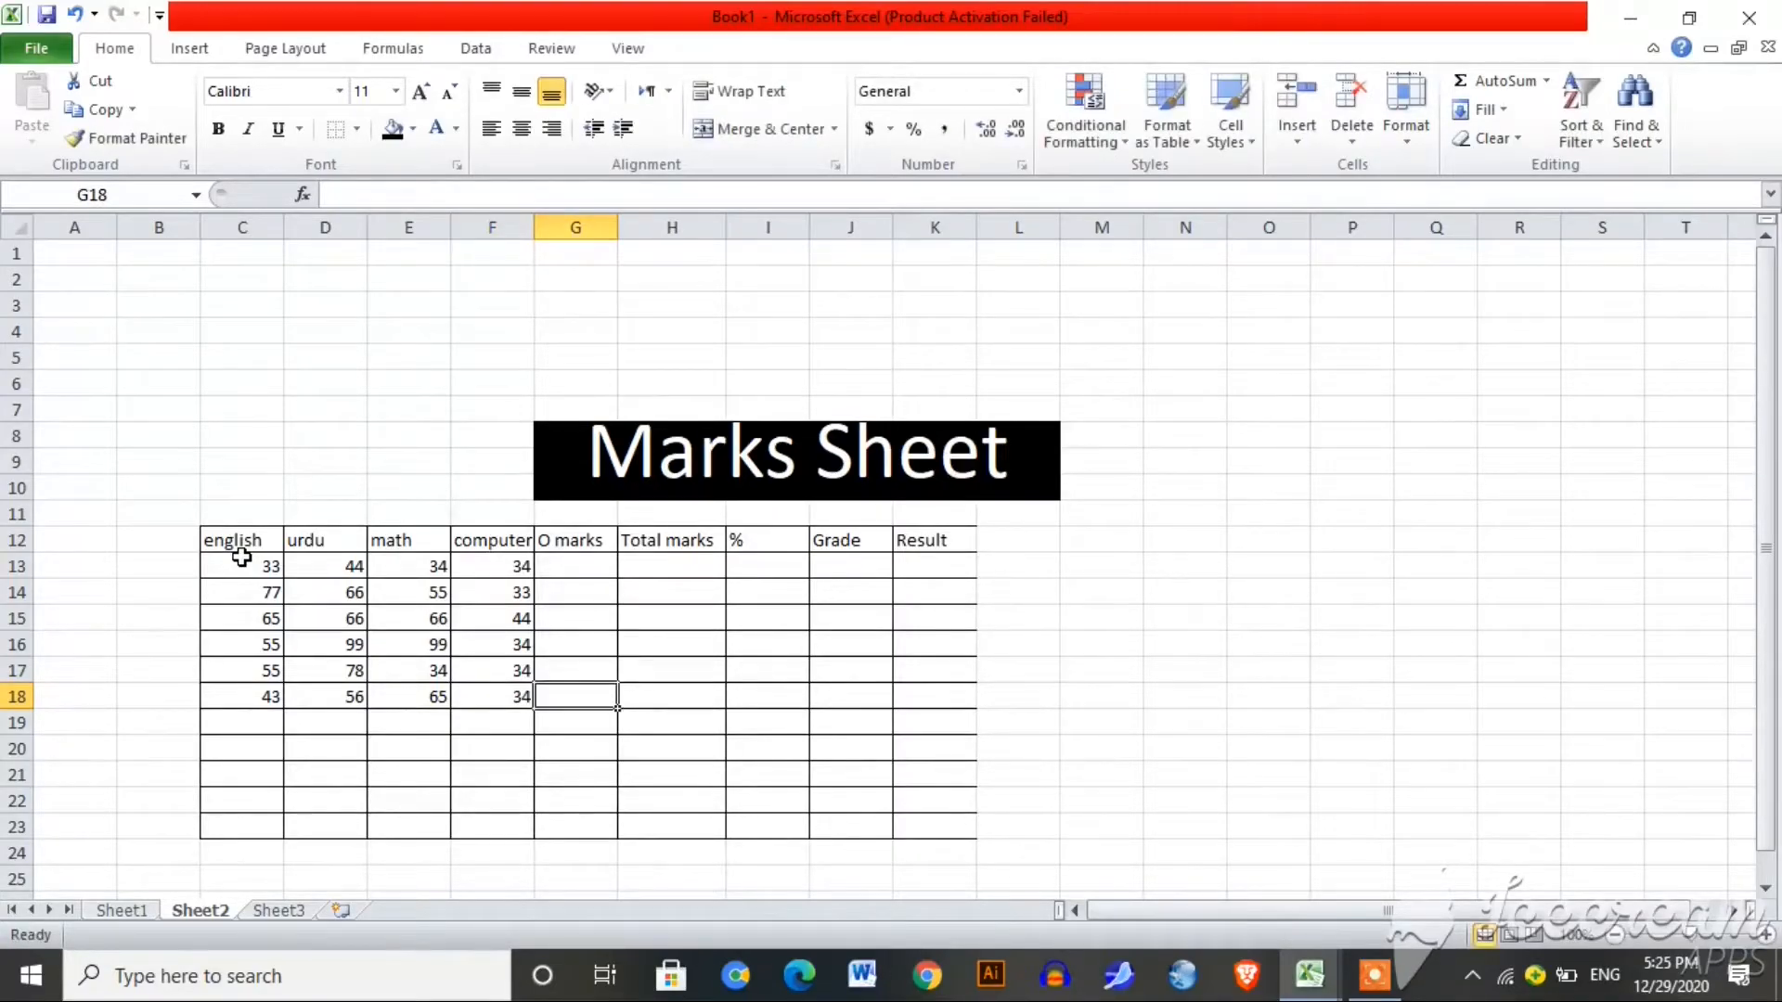
Step: Enter =SUM(C13:F13) in G13 and fill it down to G18
key(Up)
key(Up)
key(Up)
key(Up)
key(Up)
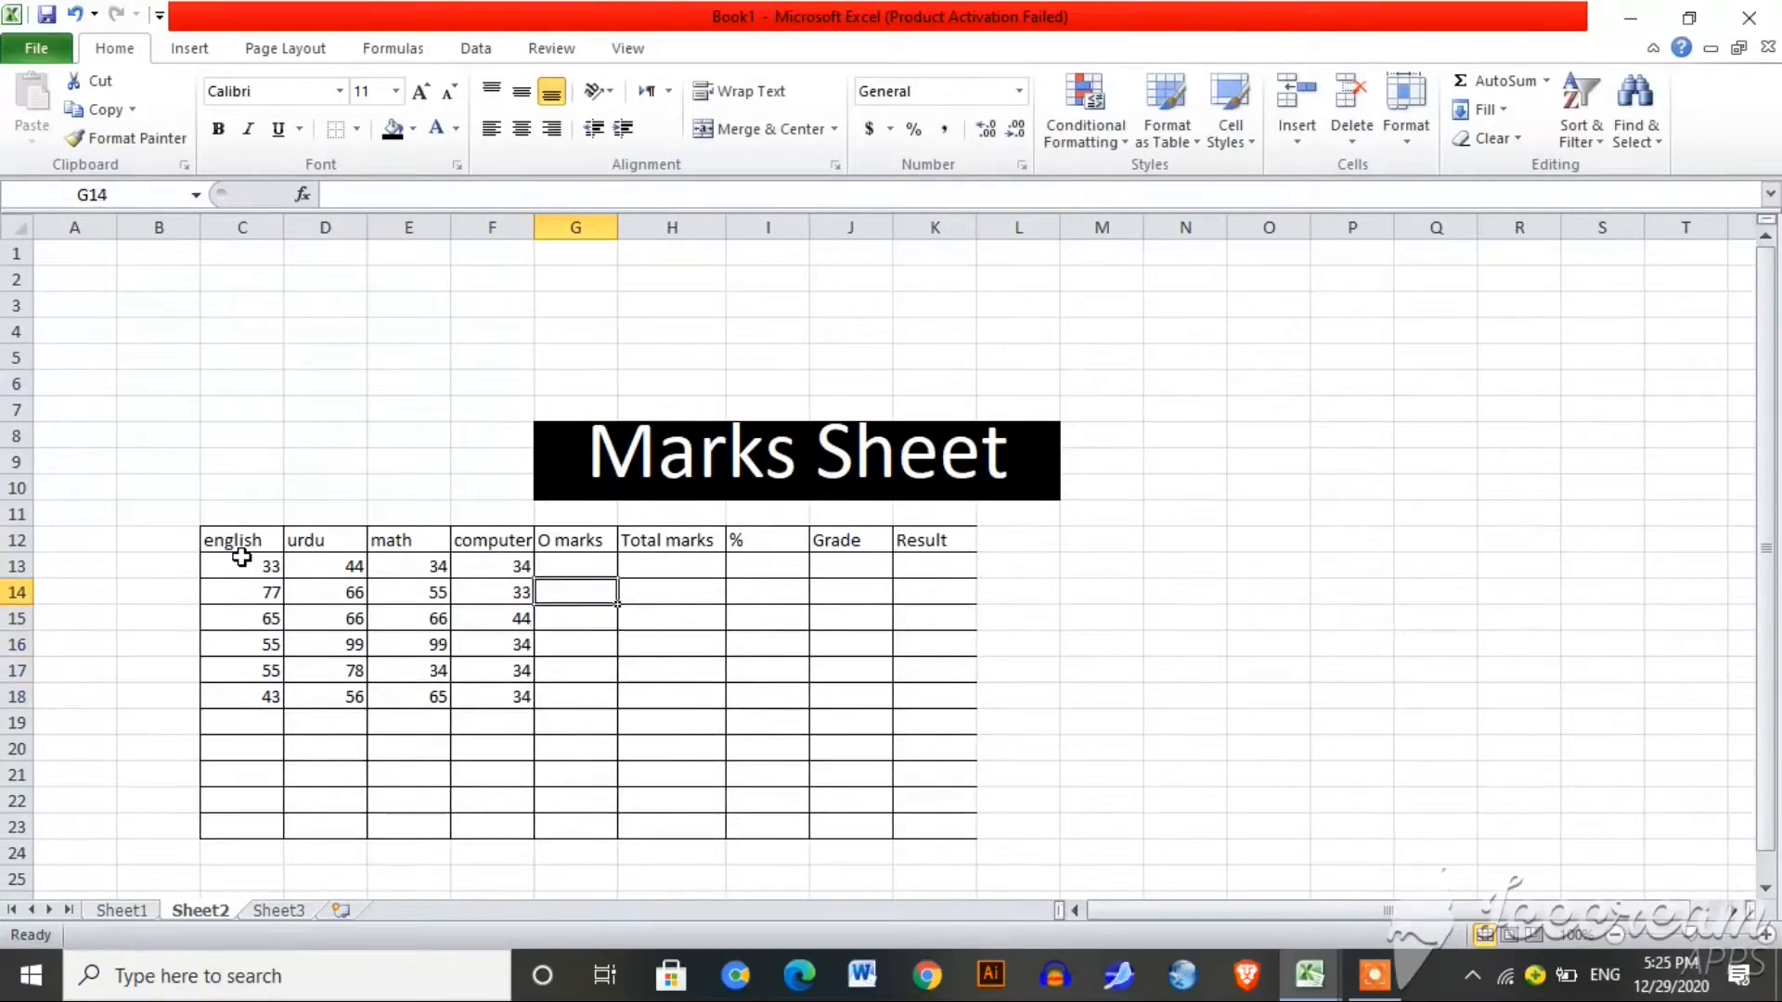
text(=)
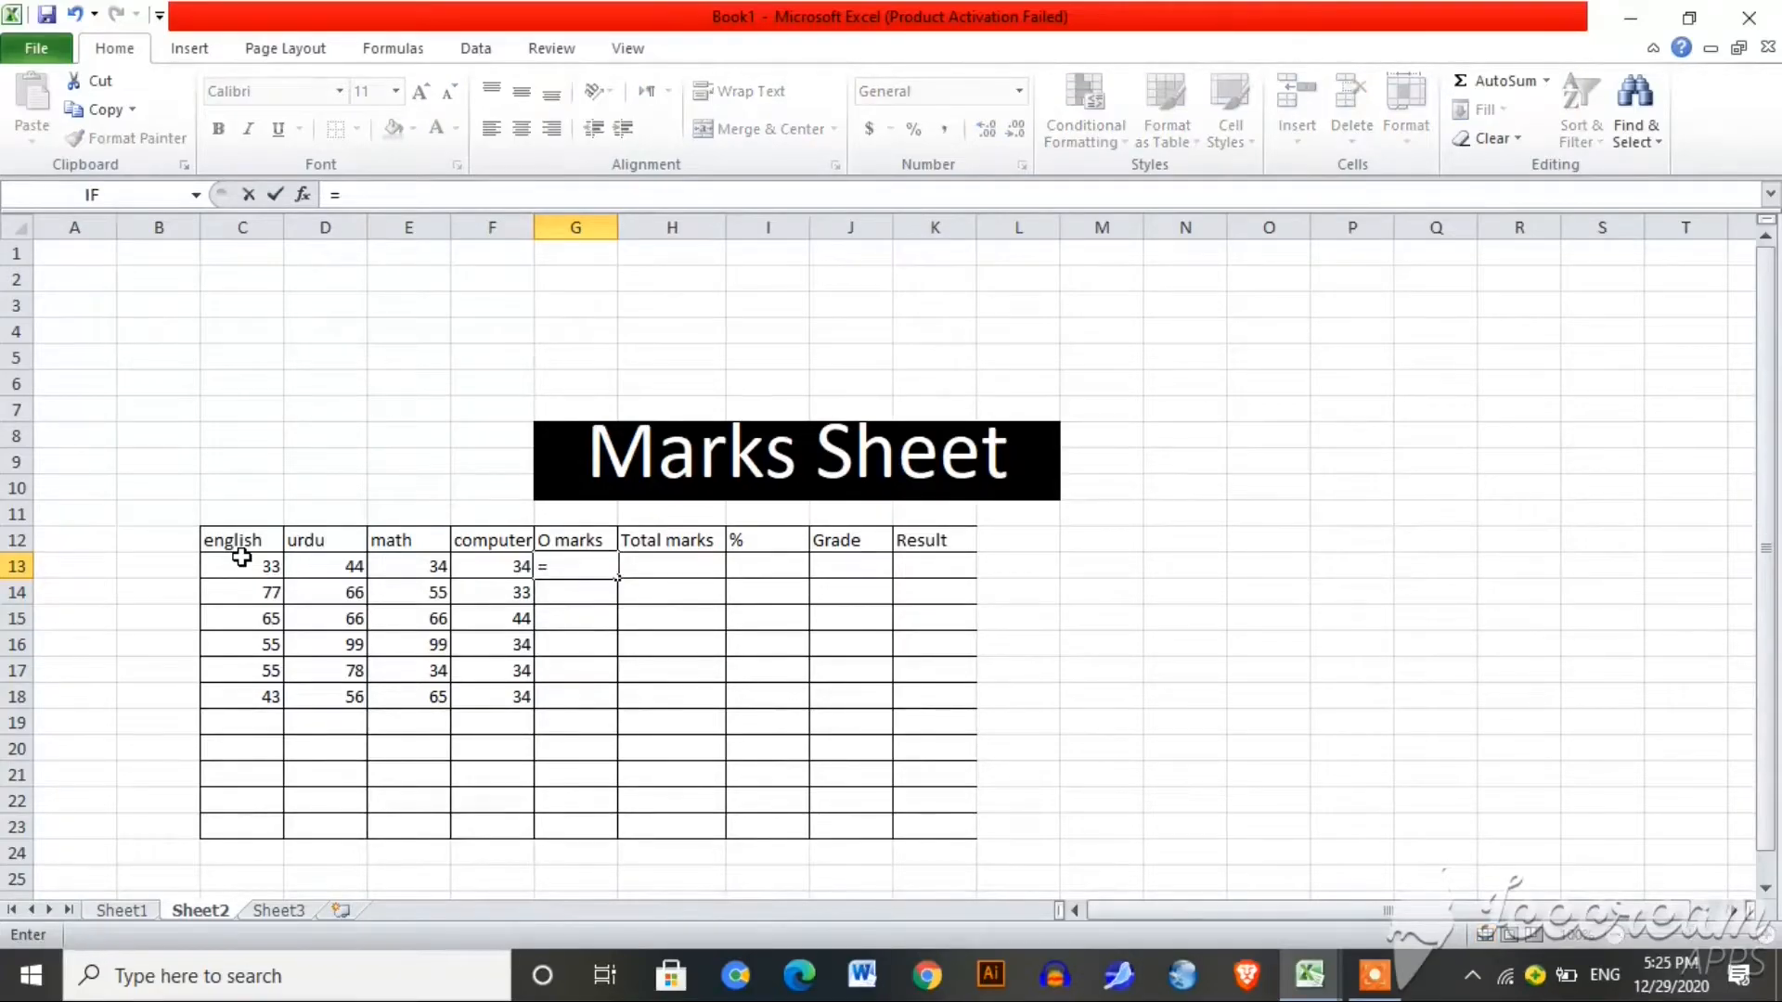
text(s)
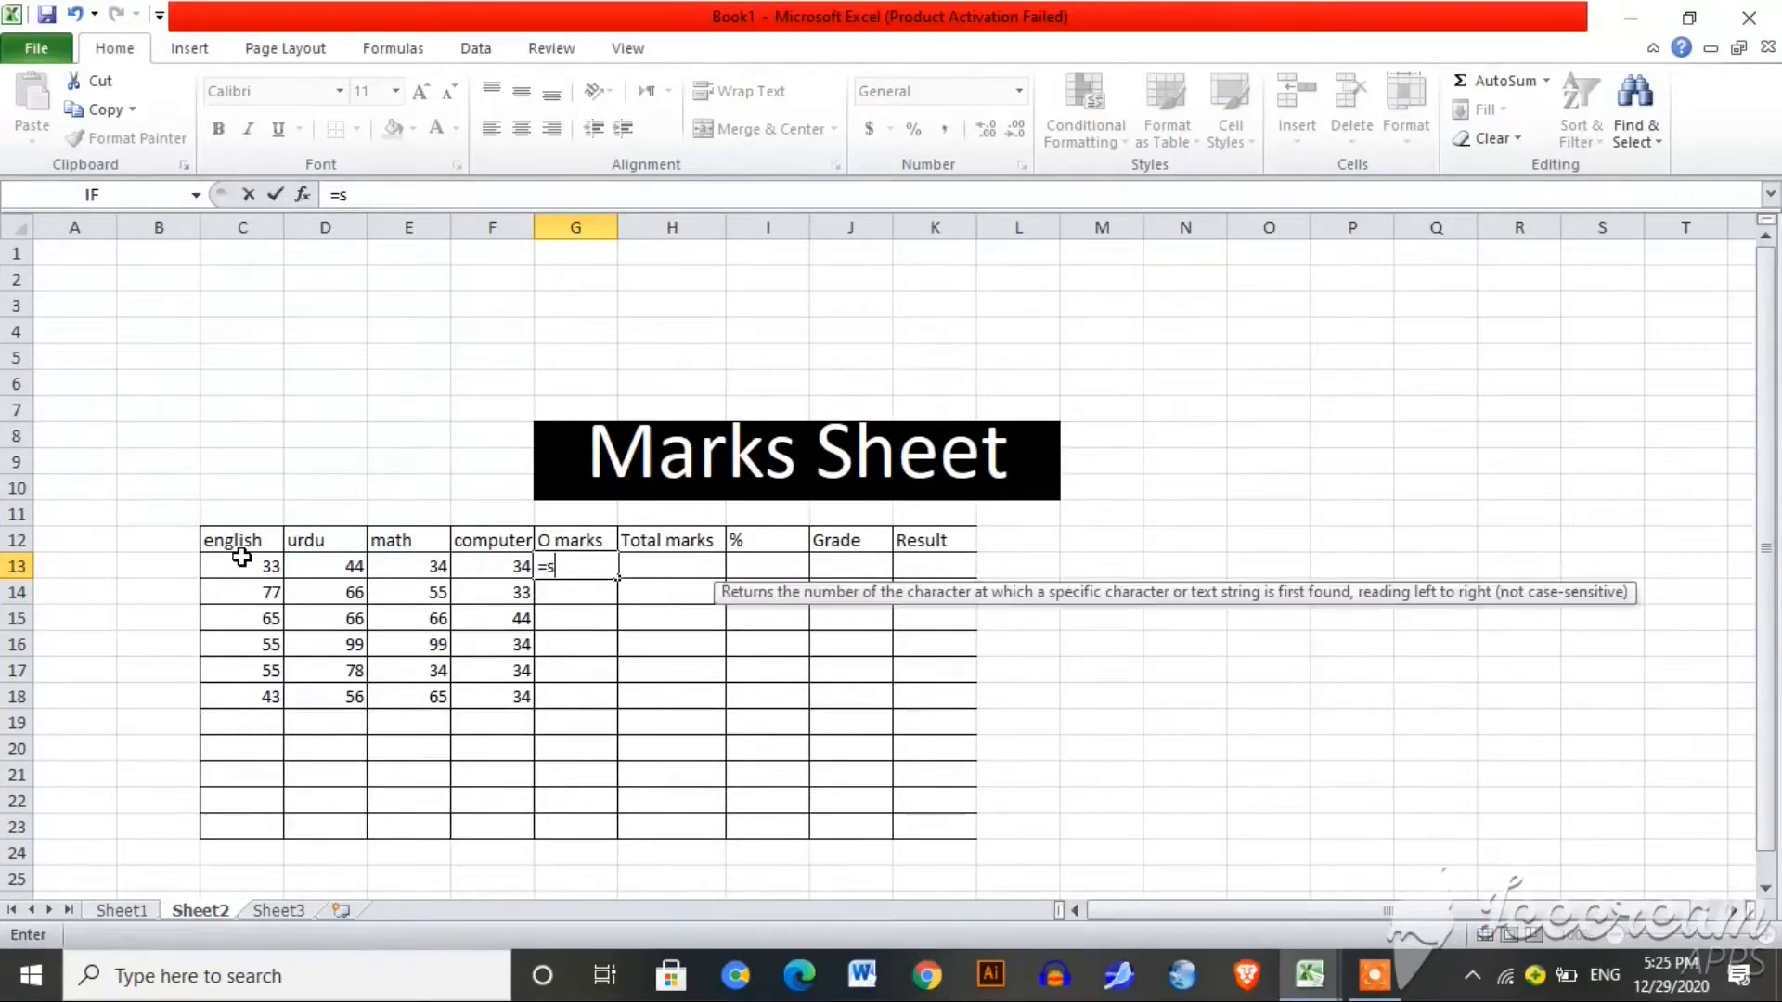
text(um()
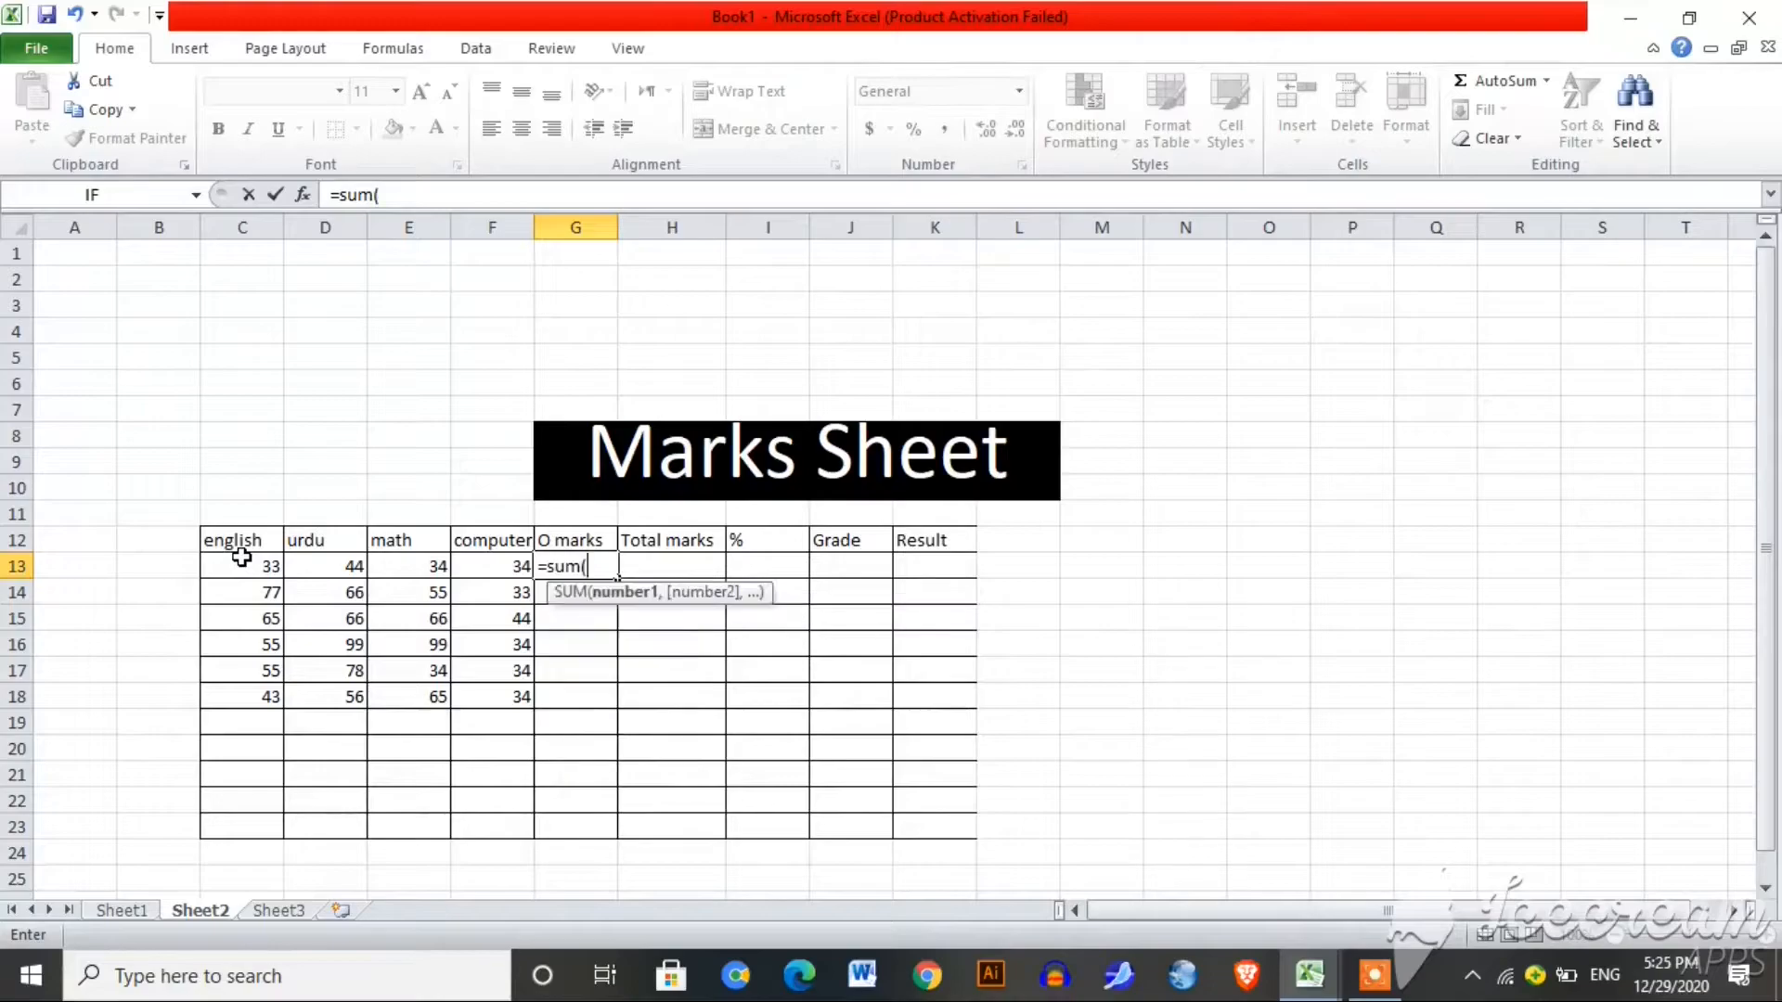
drag(245, 568, 486, 572)
text())
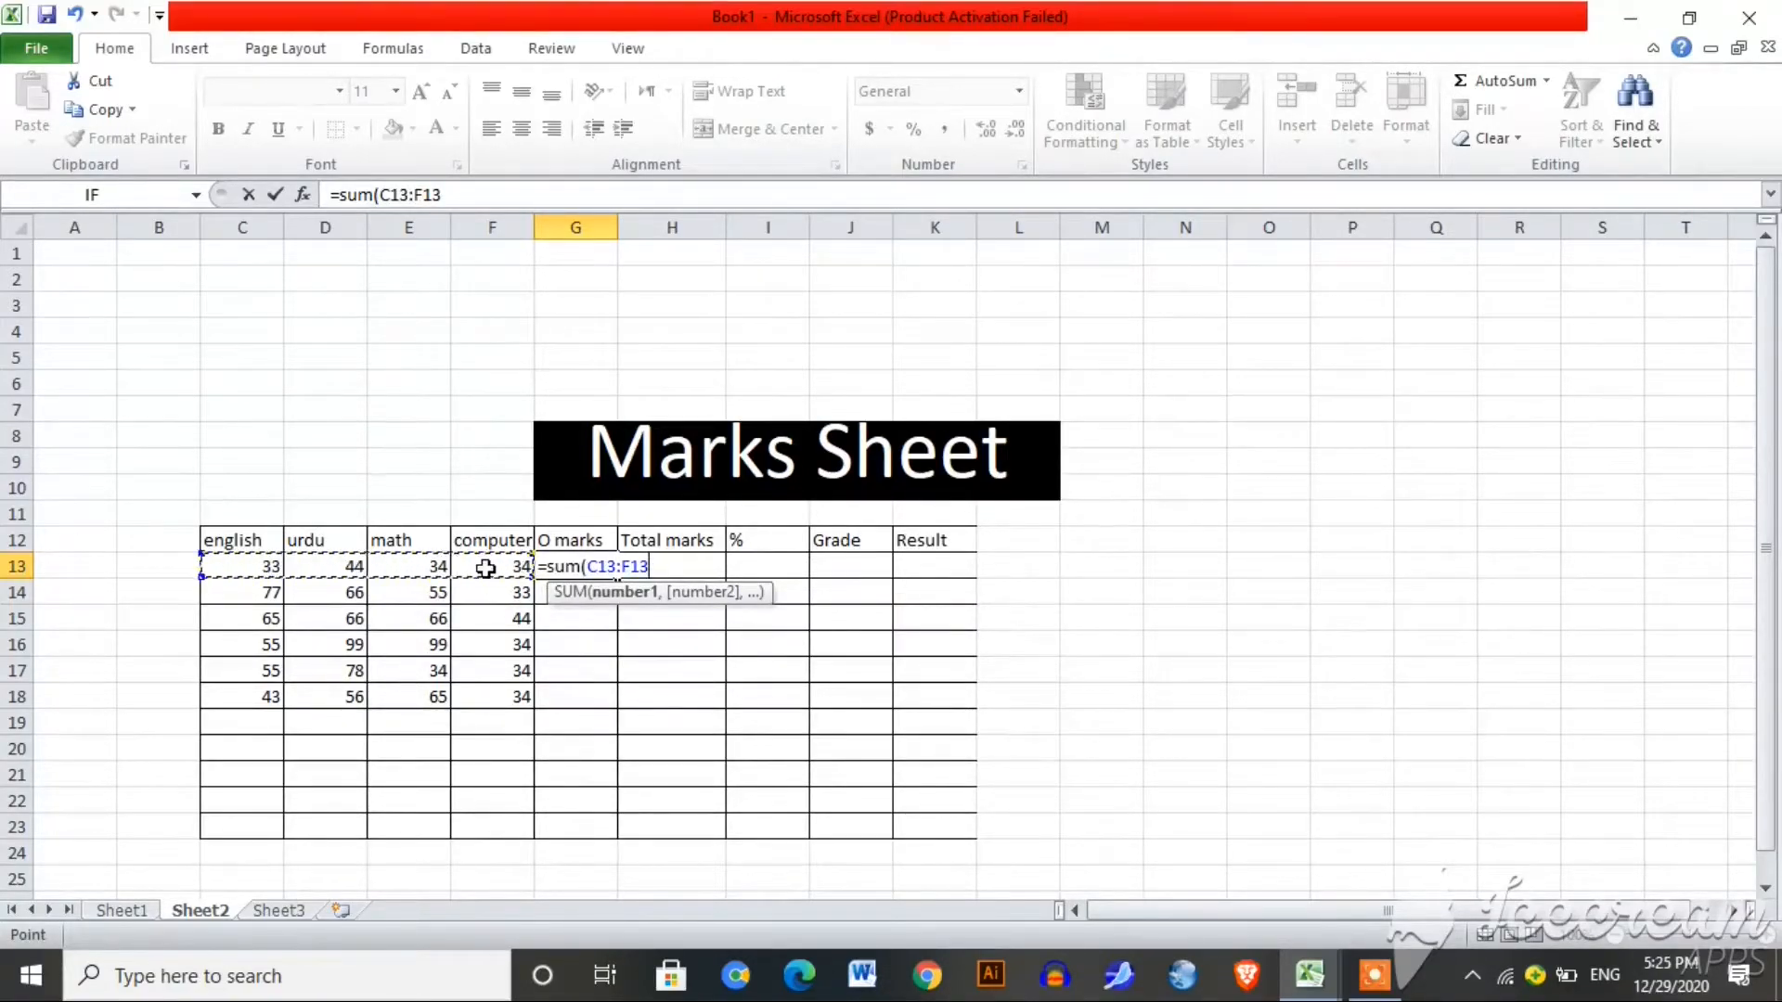
key(Return)
click(592, 567)
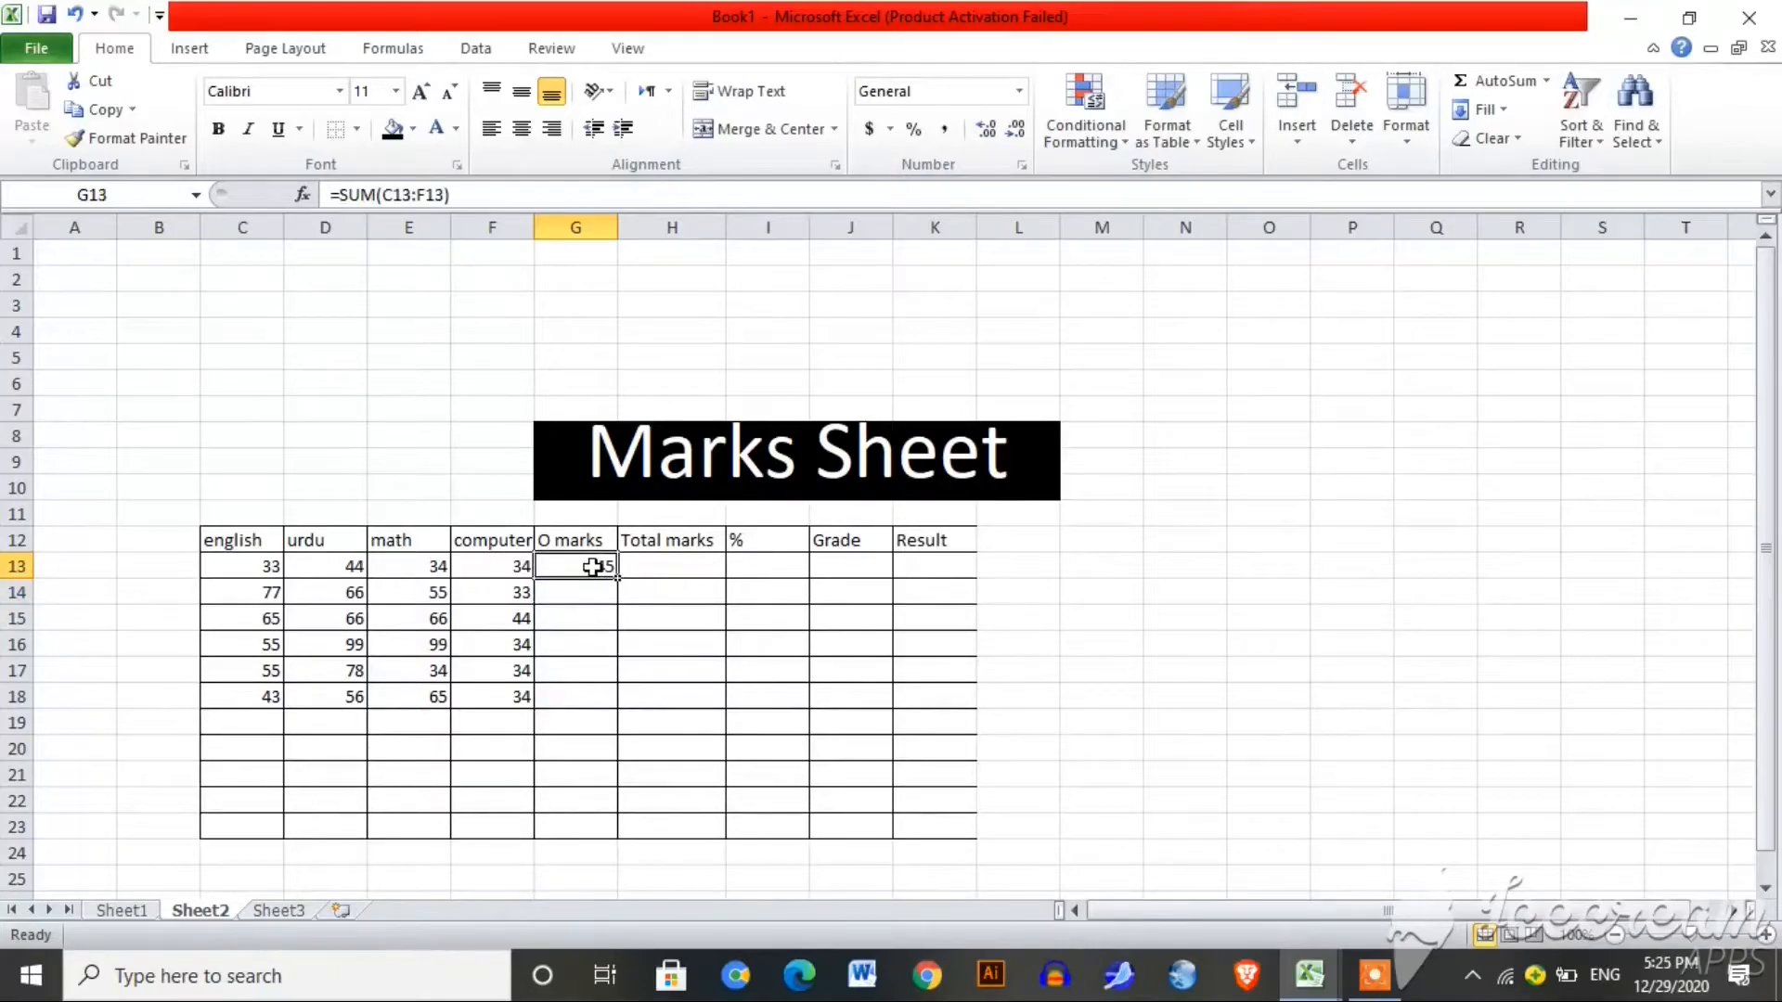
drag(615, 575, 609, 707)
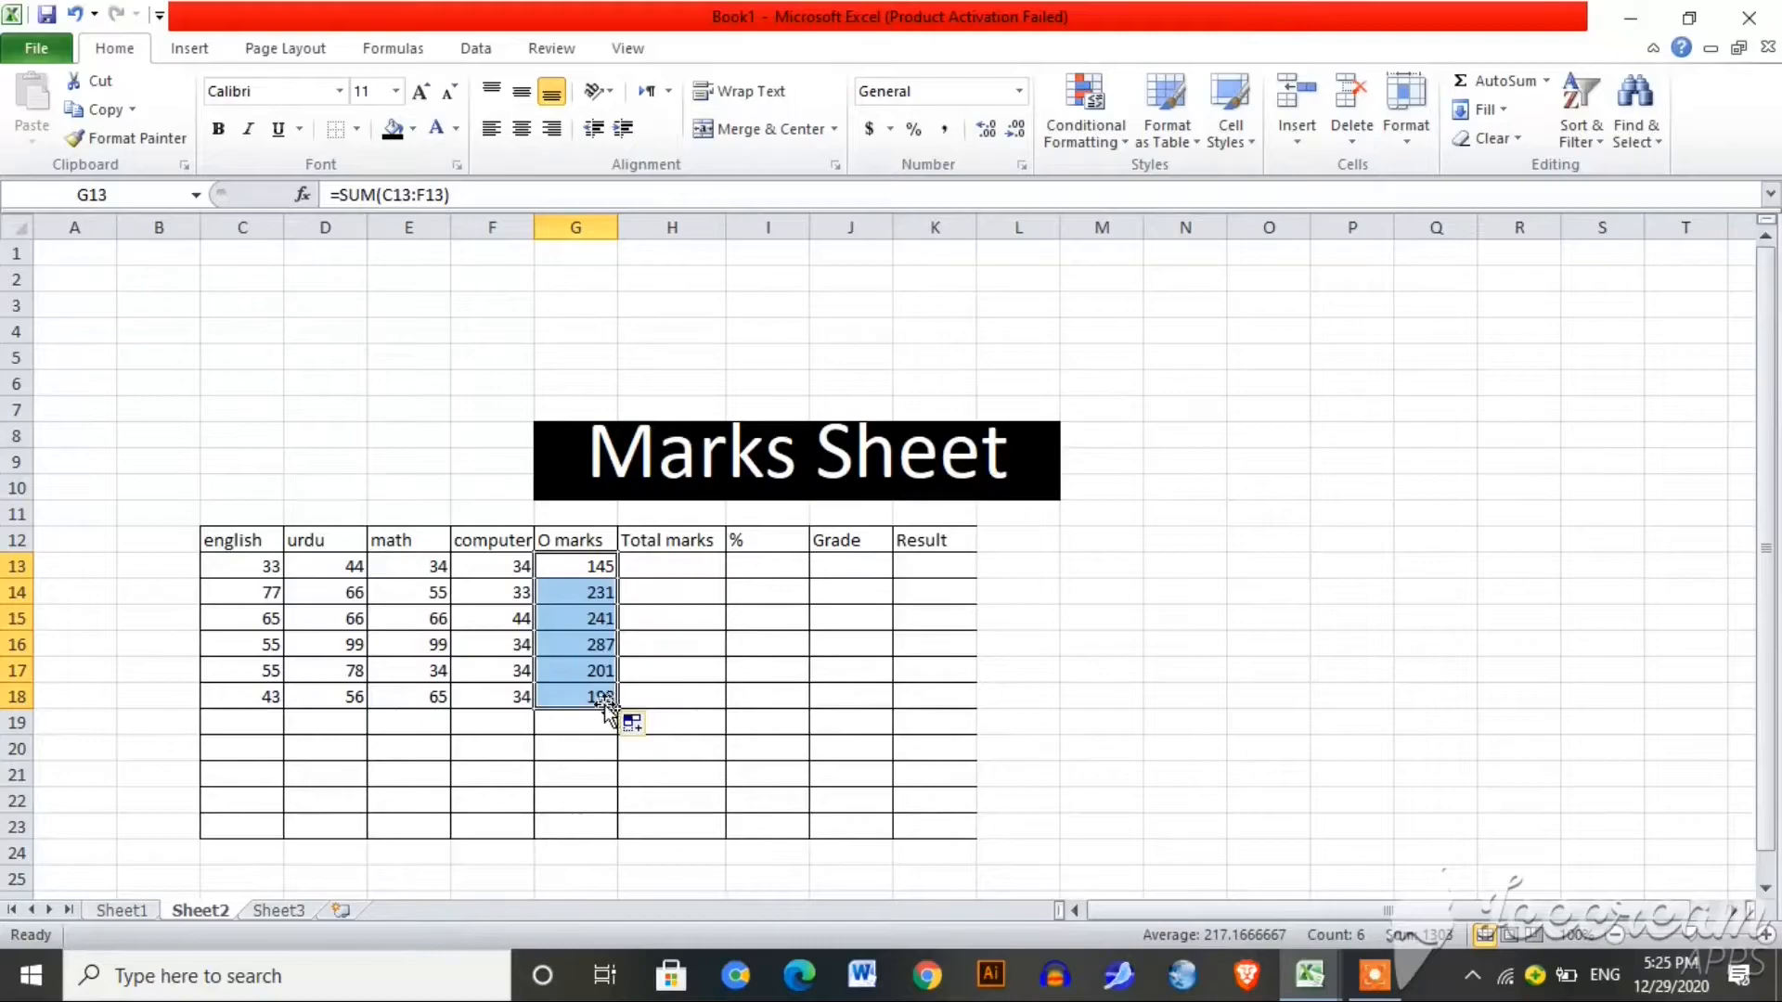
Step: Put 400 in H13 and fill it down to H18
click(666, 567)
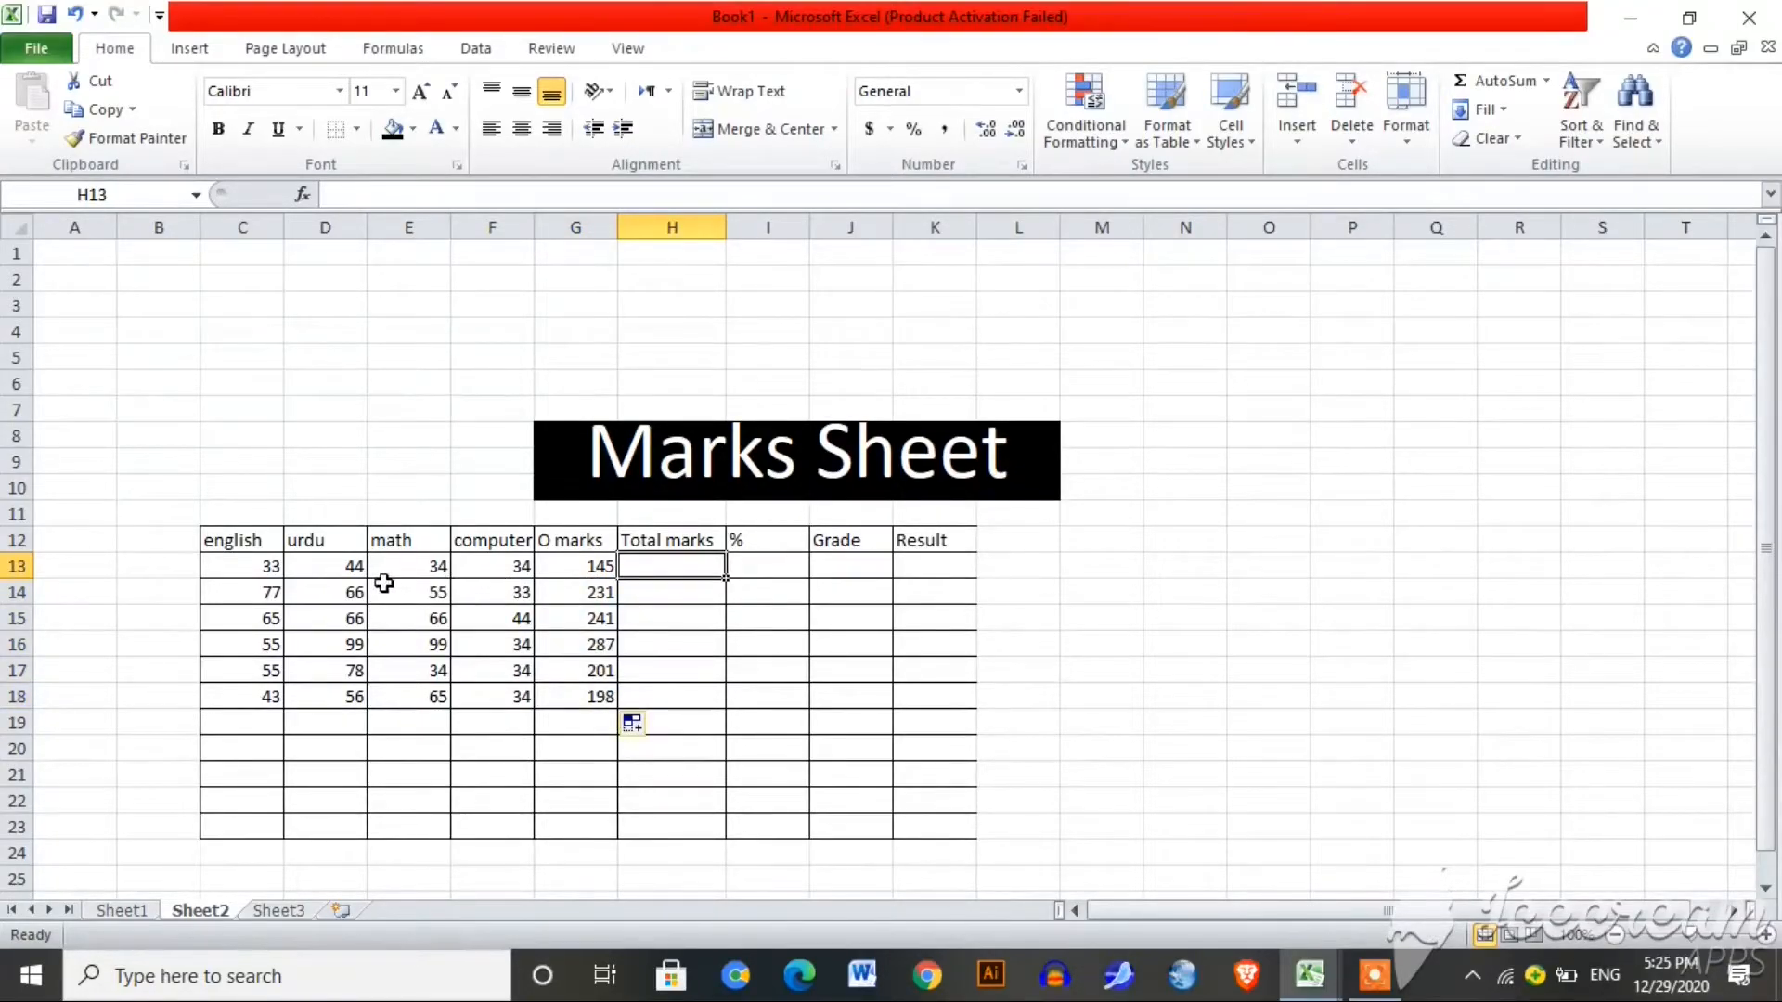
text(400)
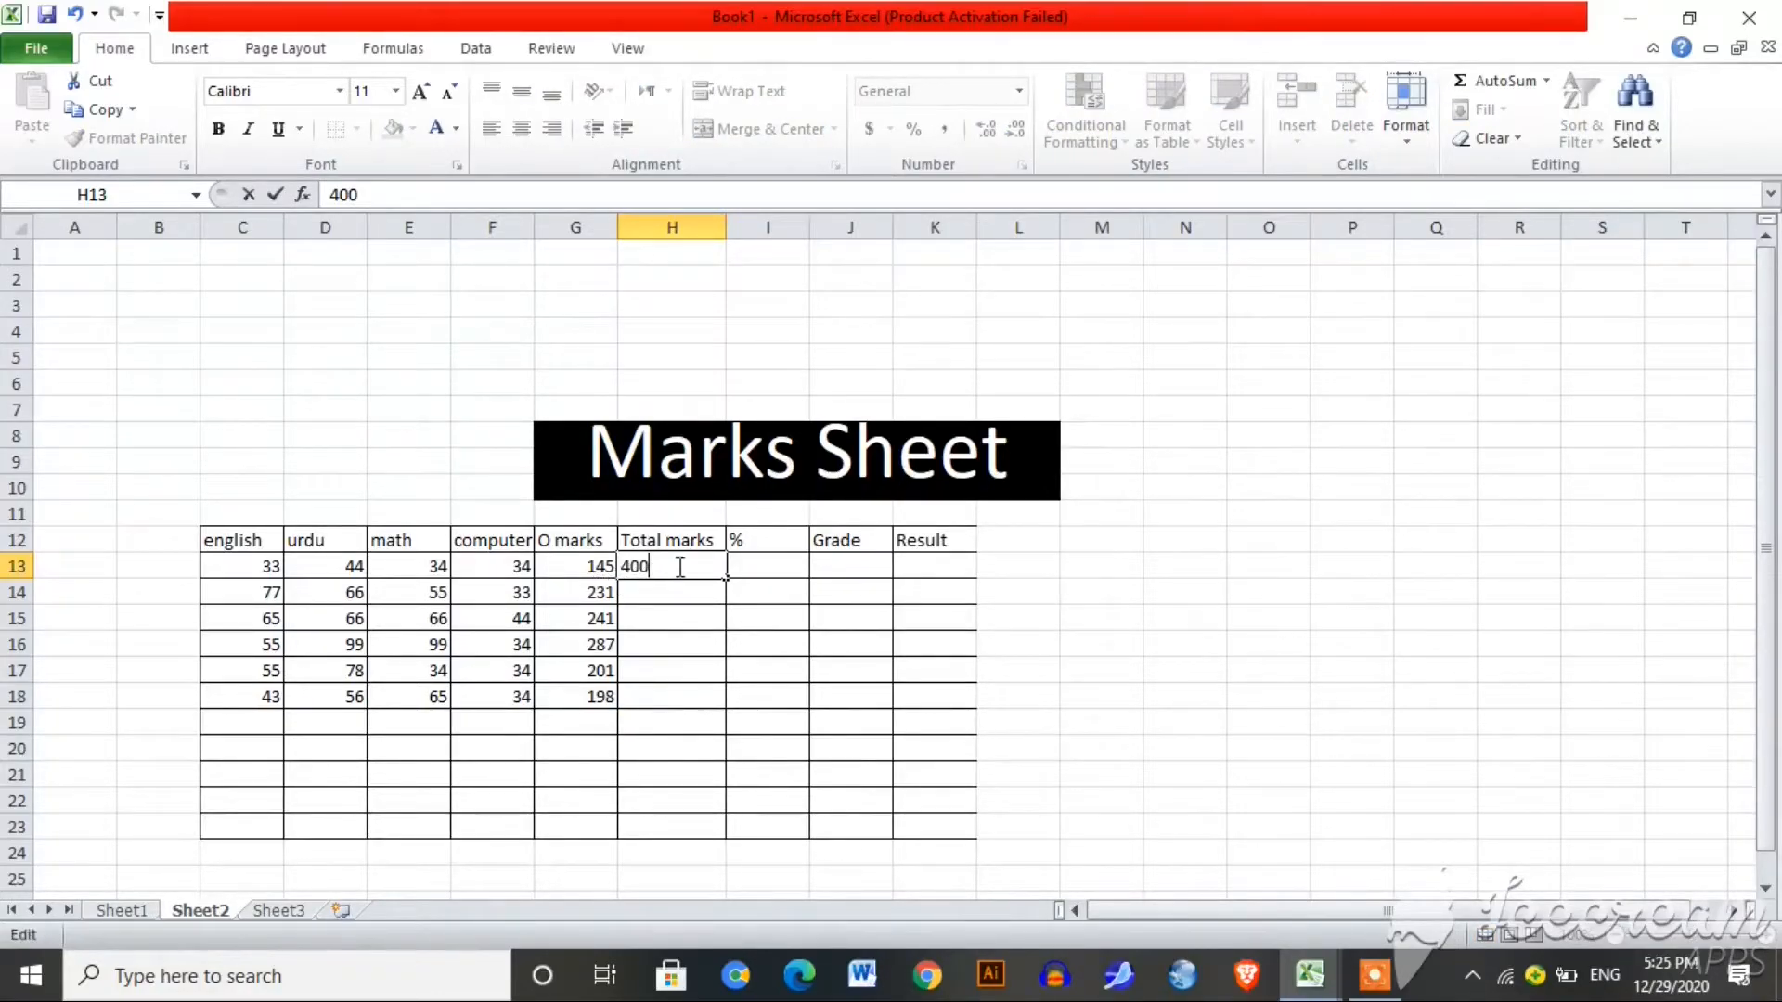
drag(723, 578, 712, 700)
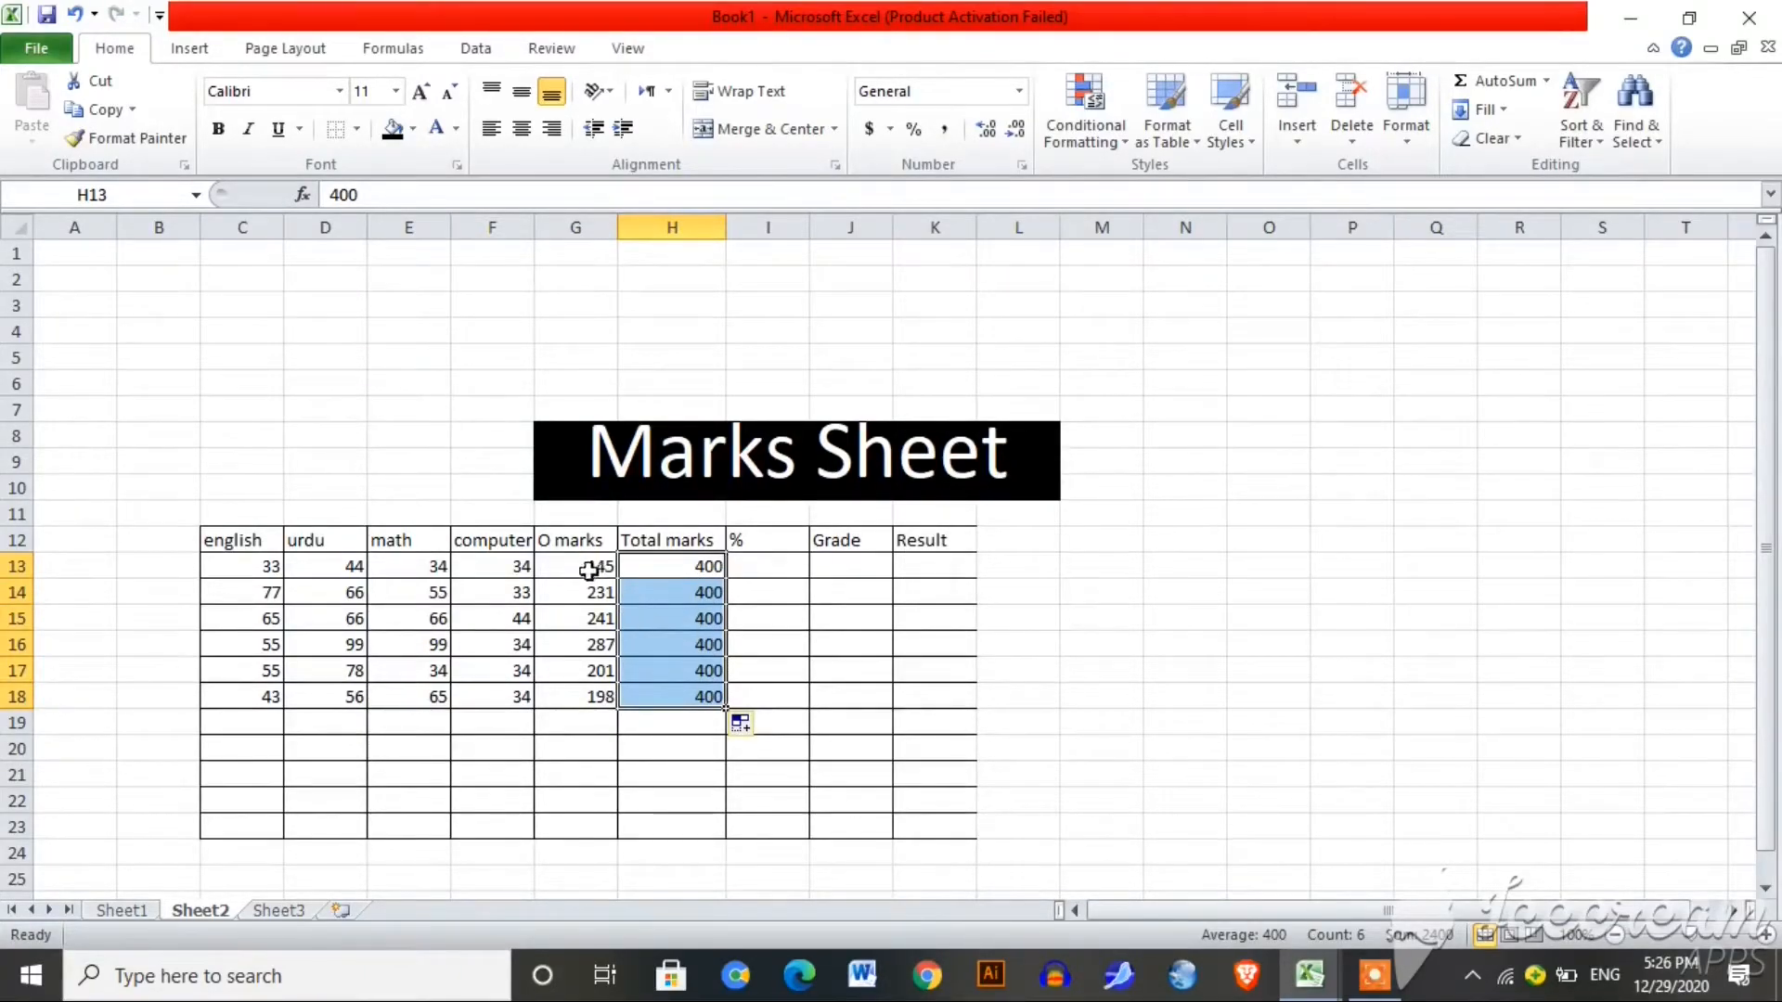
click(769, 576)
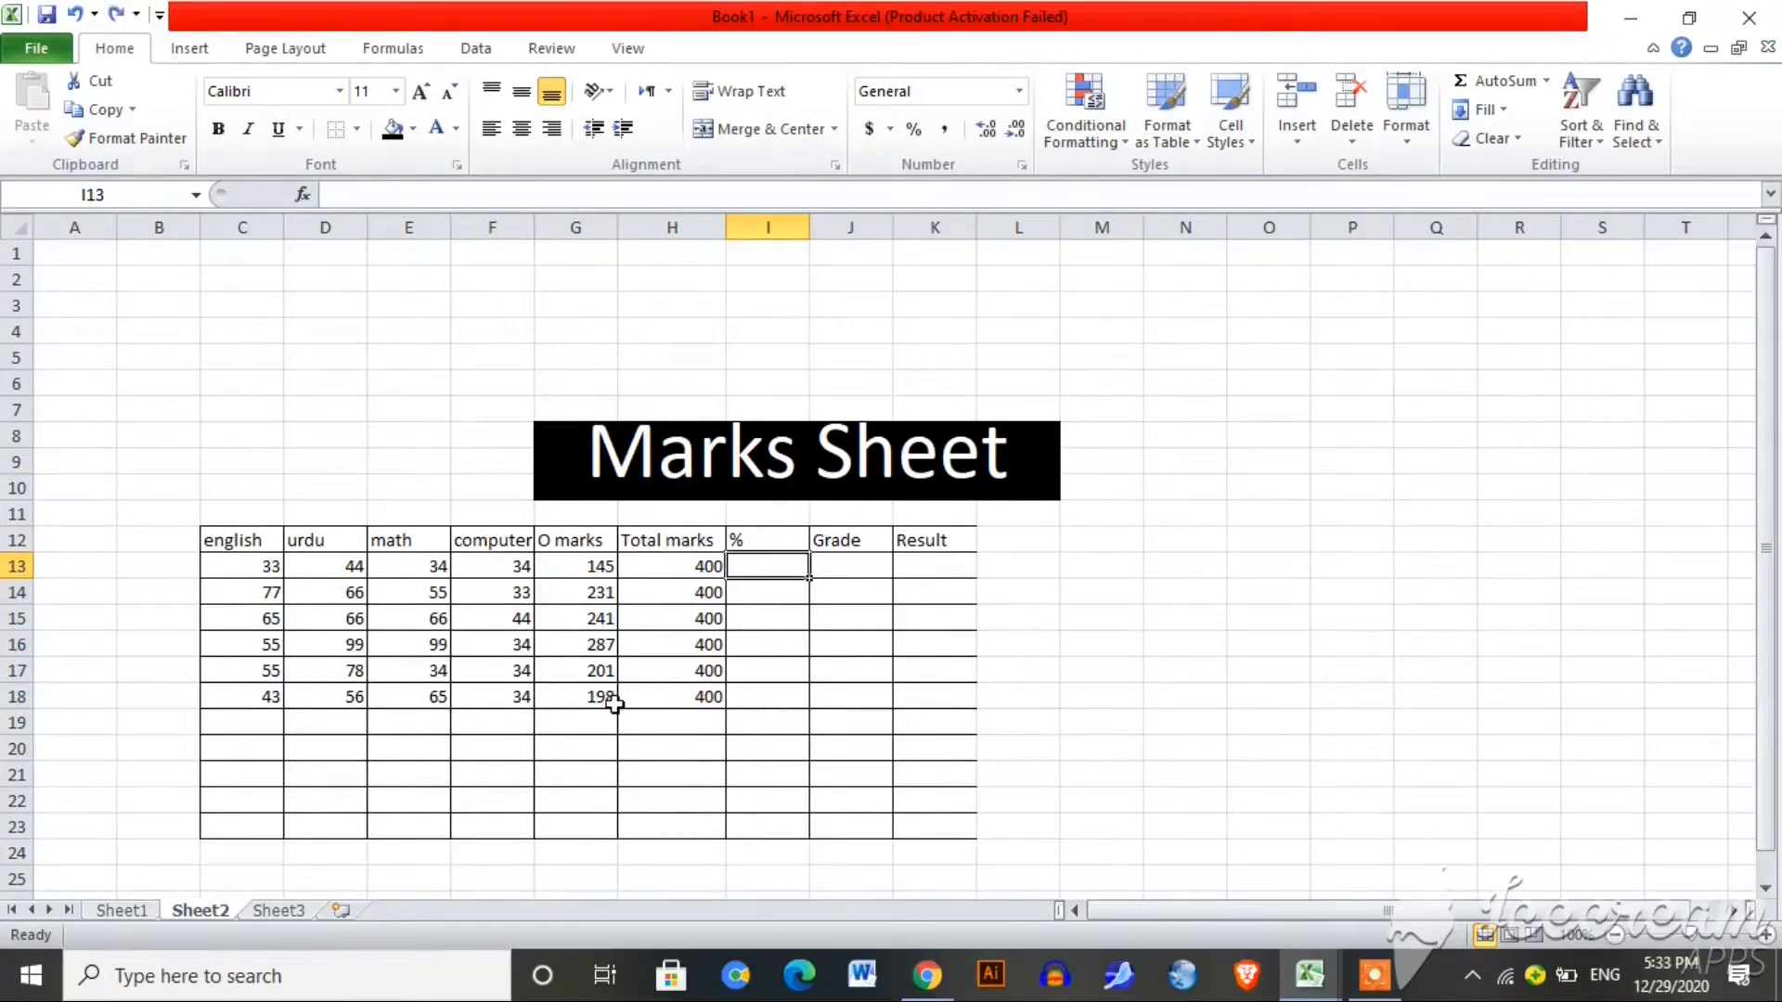
Step: Enter =G13/4 in I13 and fill it down through I18
text(=)
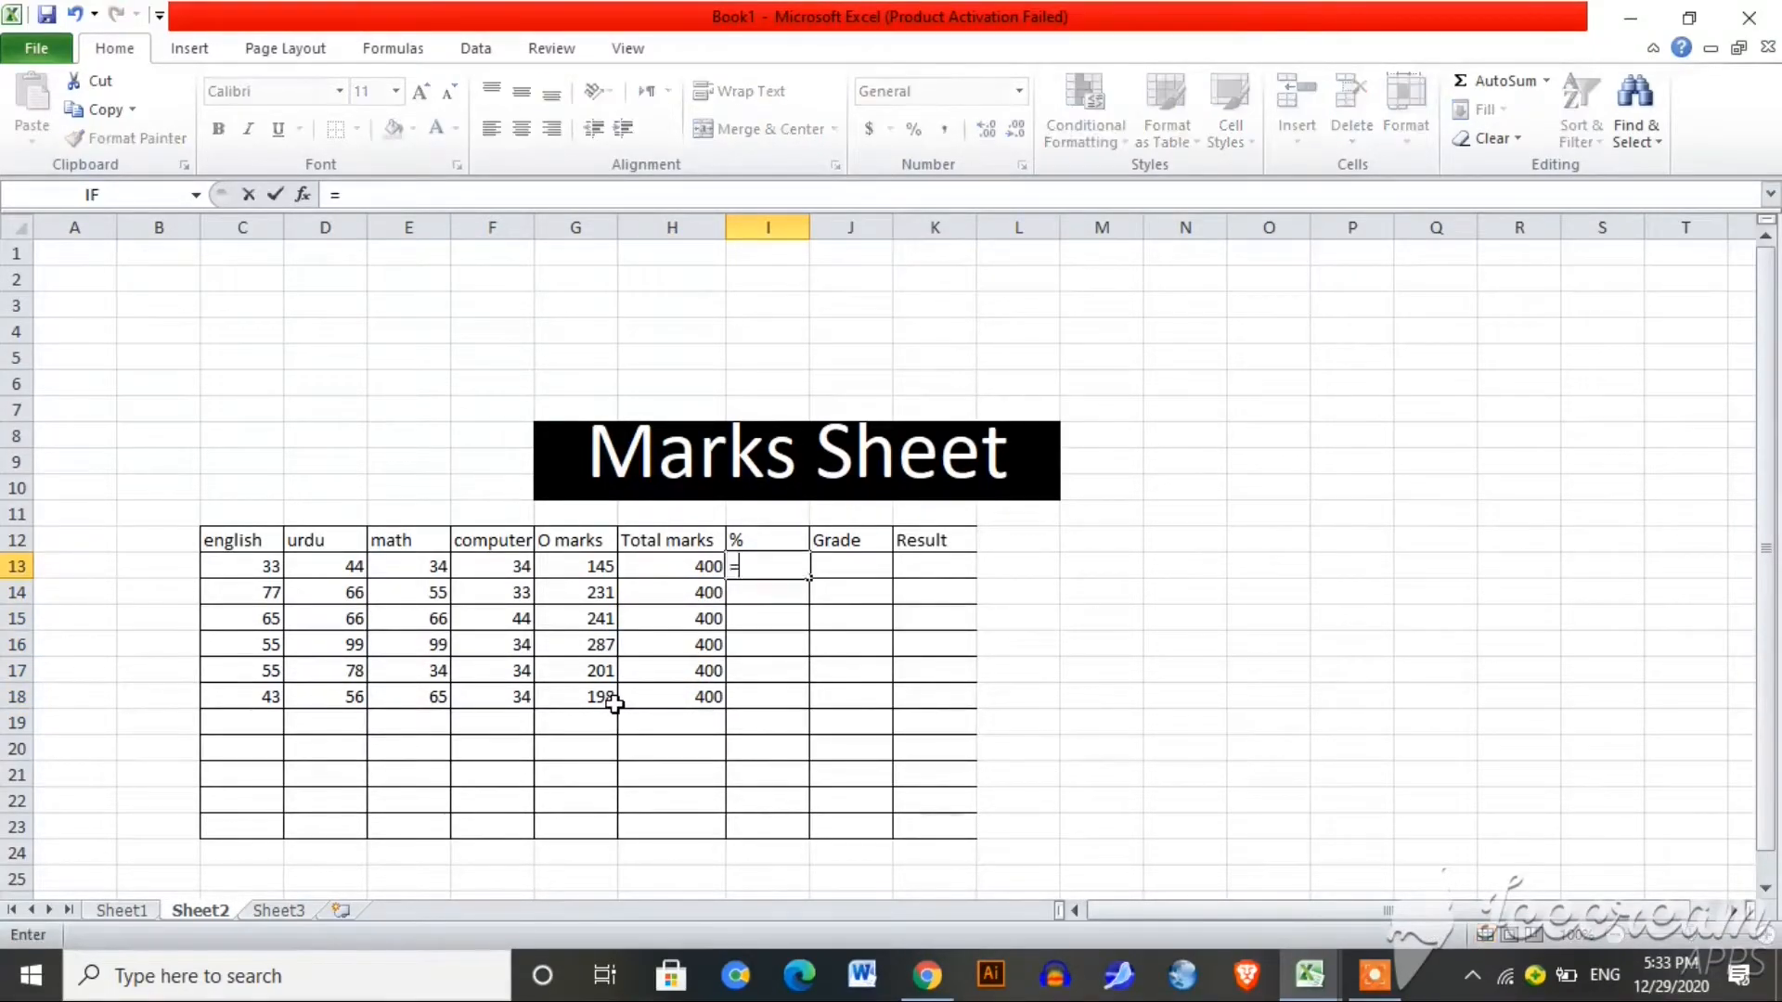
click(592, 575)
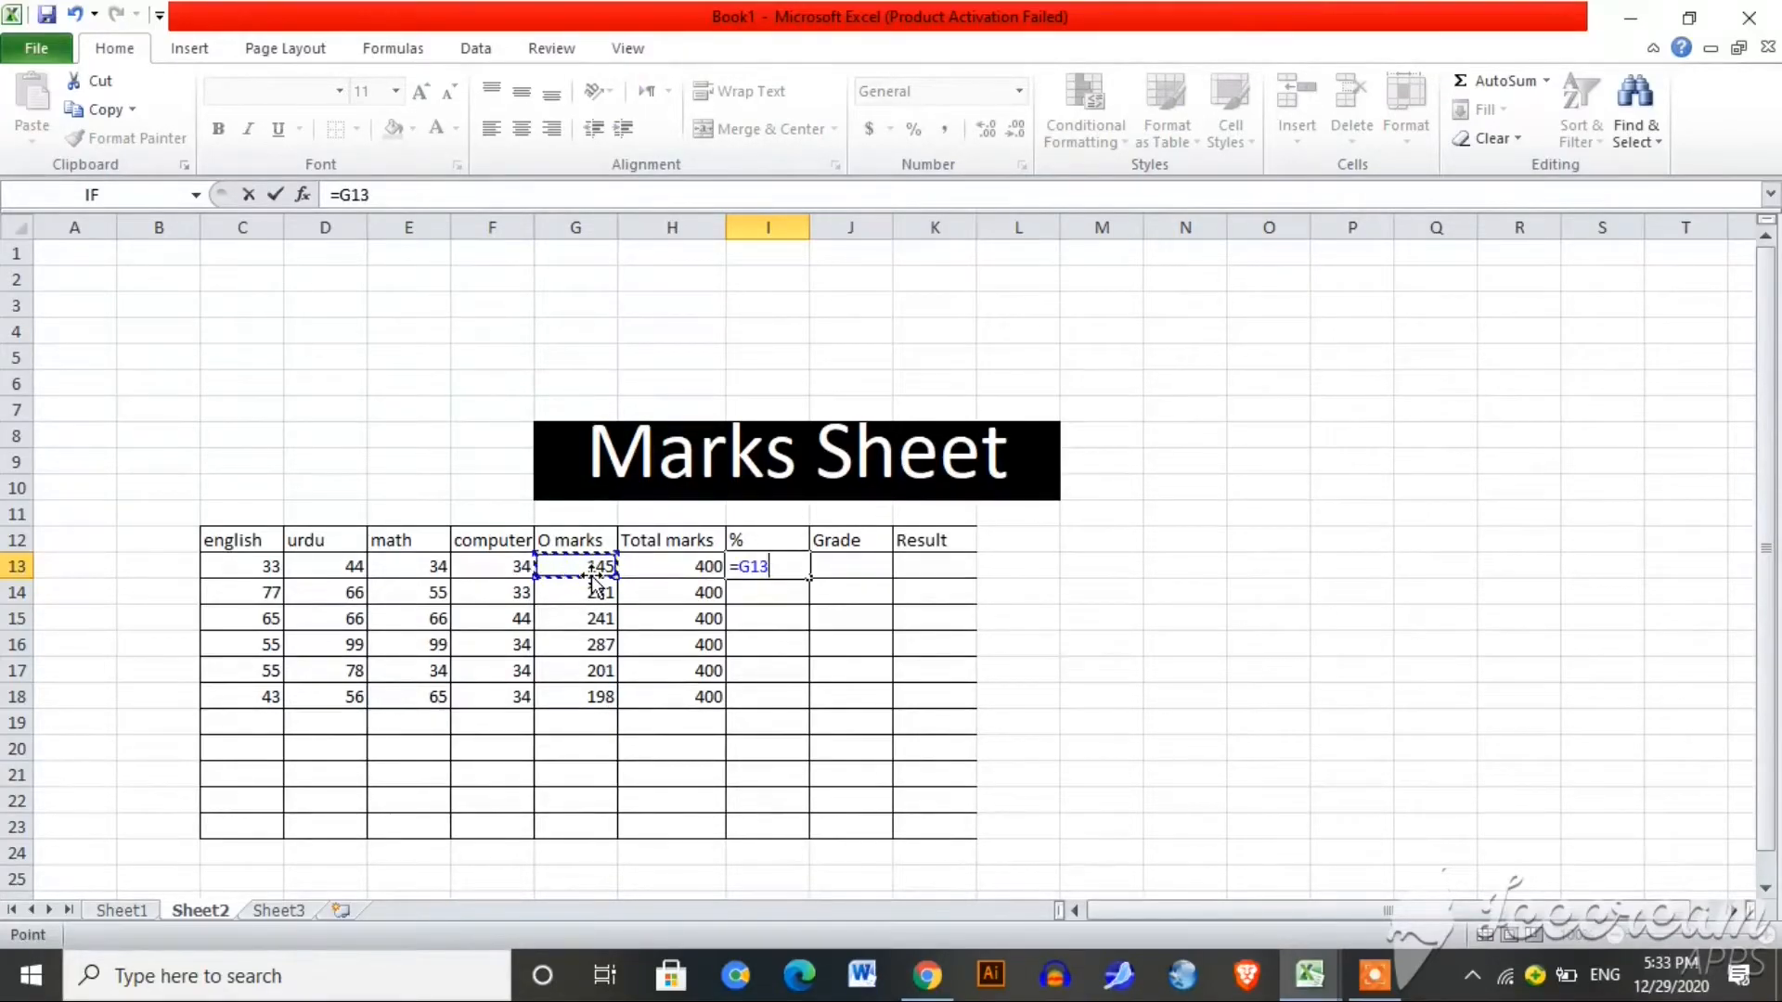
text(/4)
key(Return)
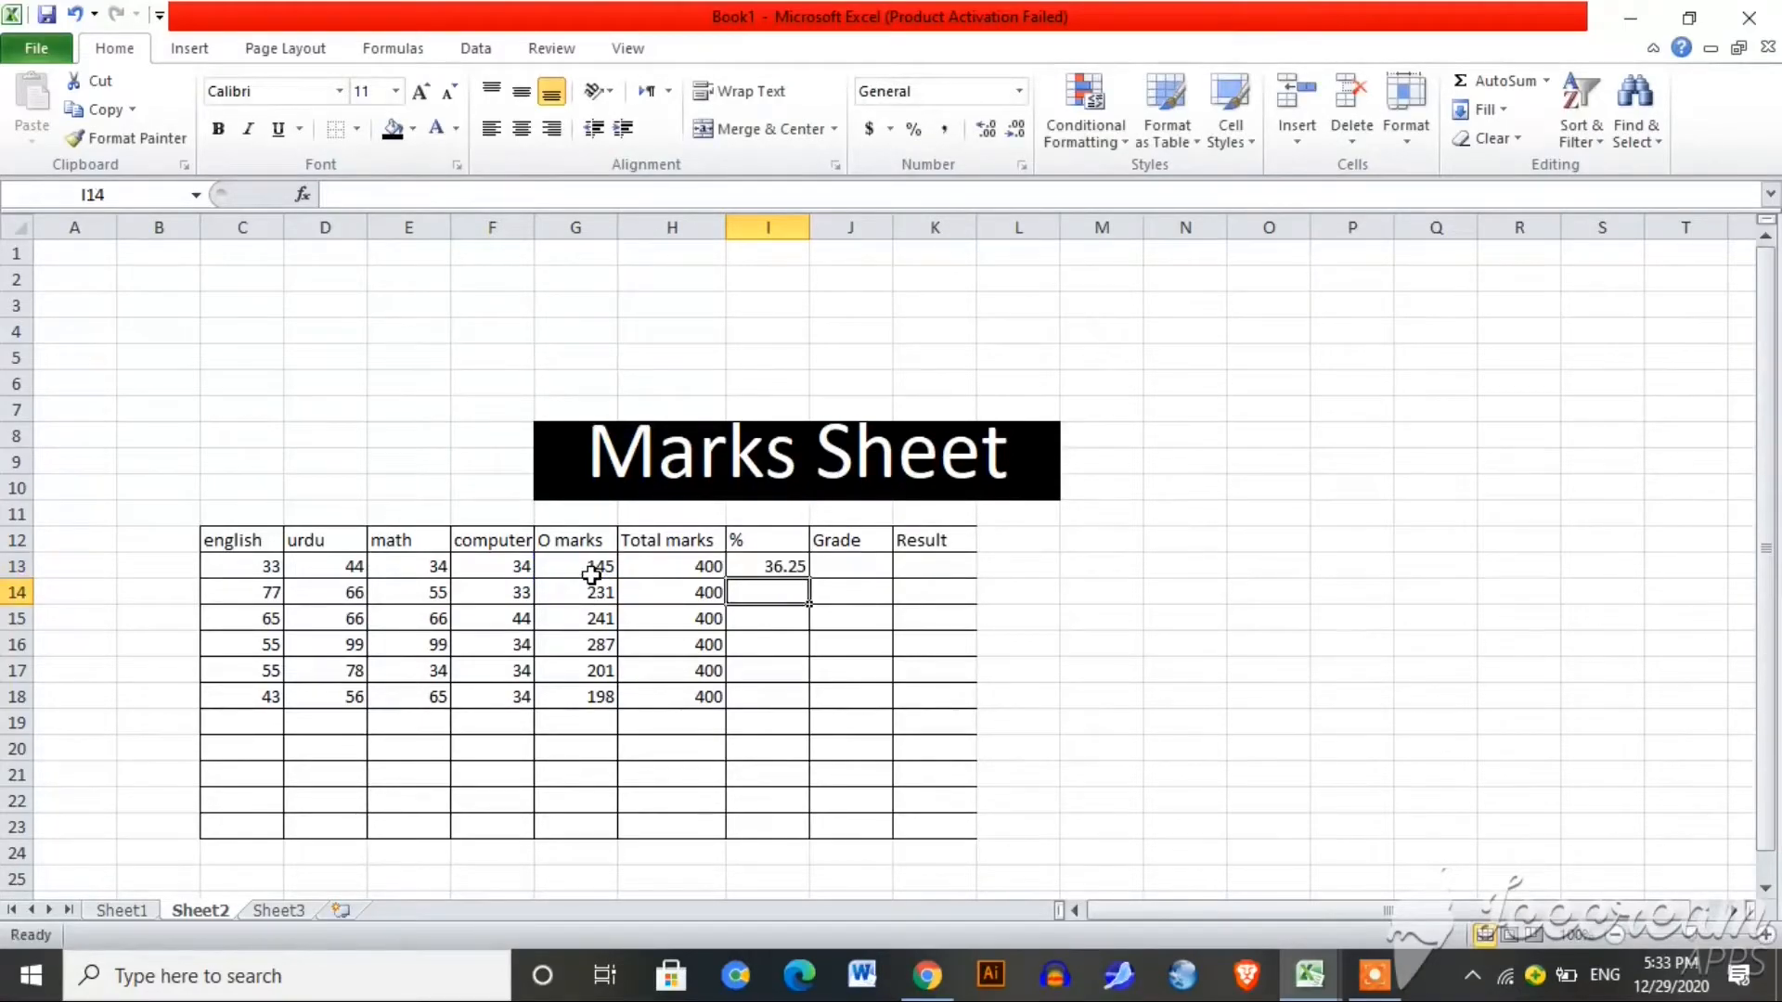
click(781, 566)
drag(808, 577, 795, 696)
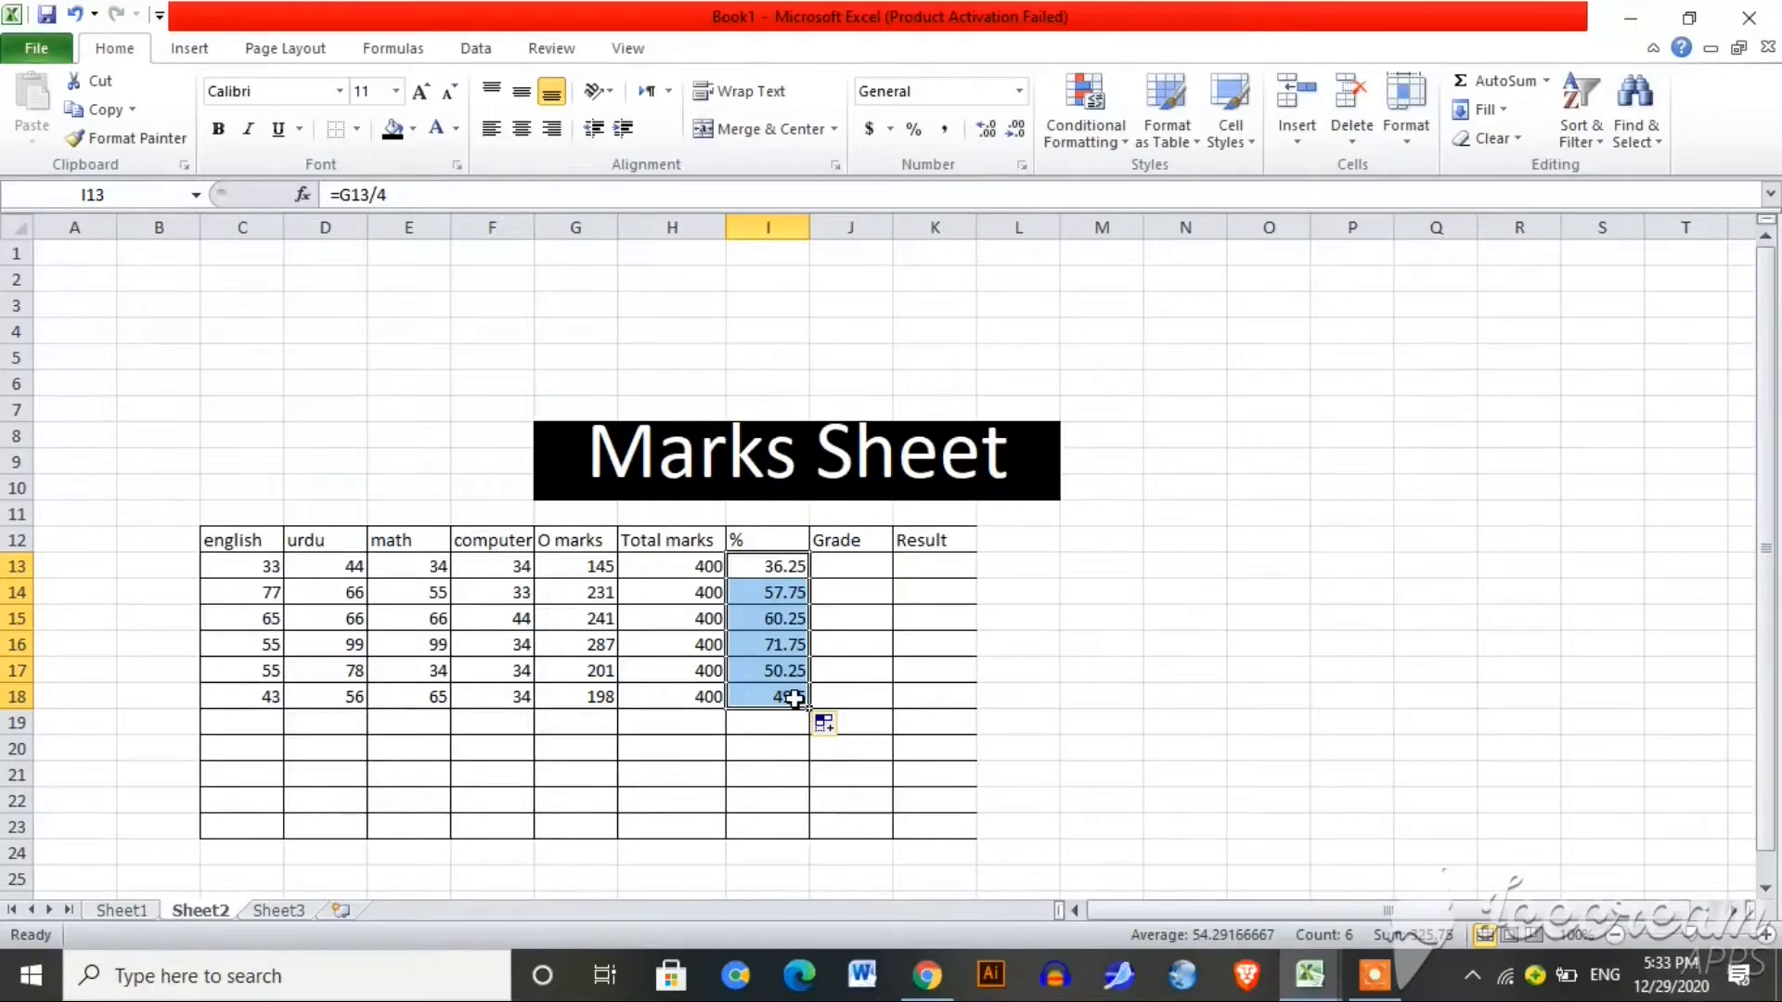
scroll(794, 698, down, 1)
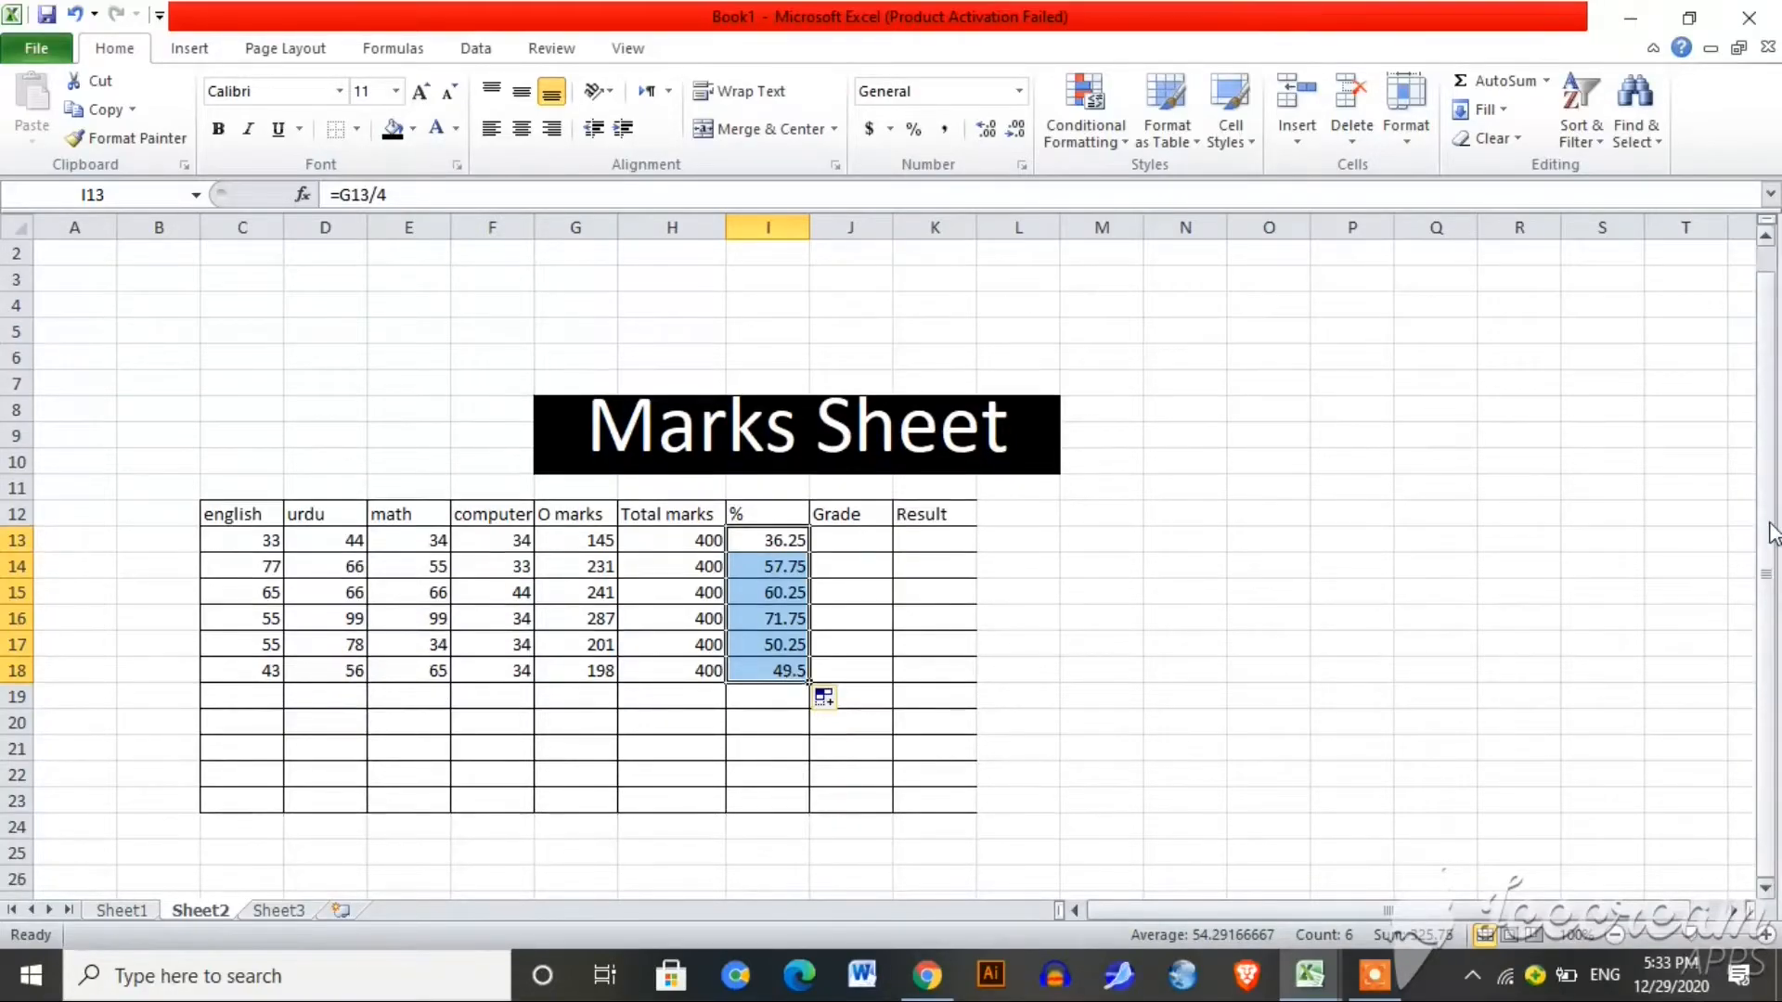
click(480, 853)
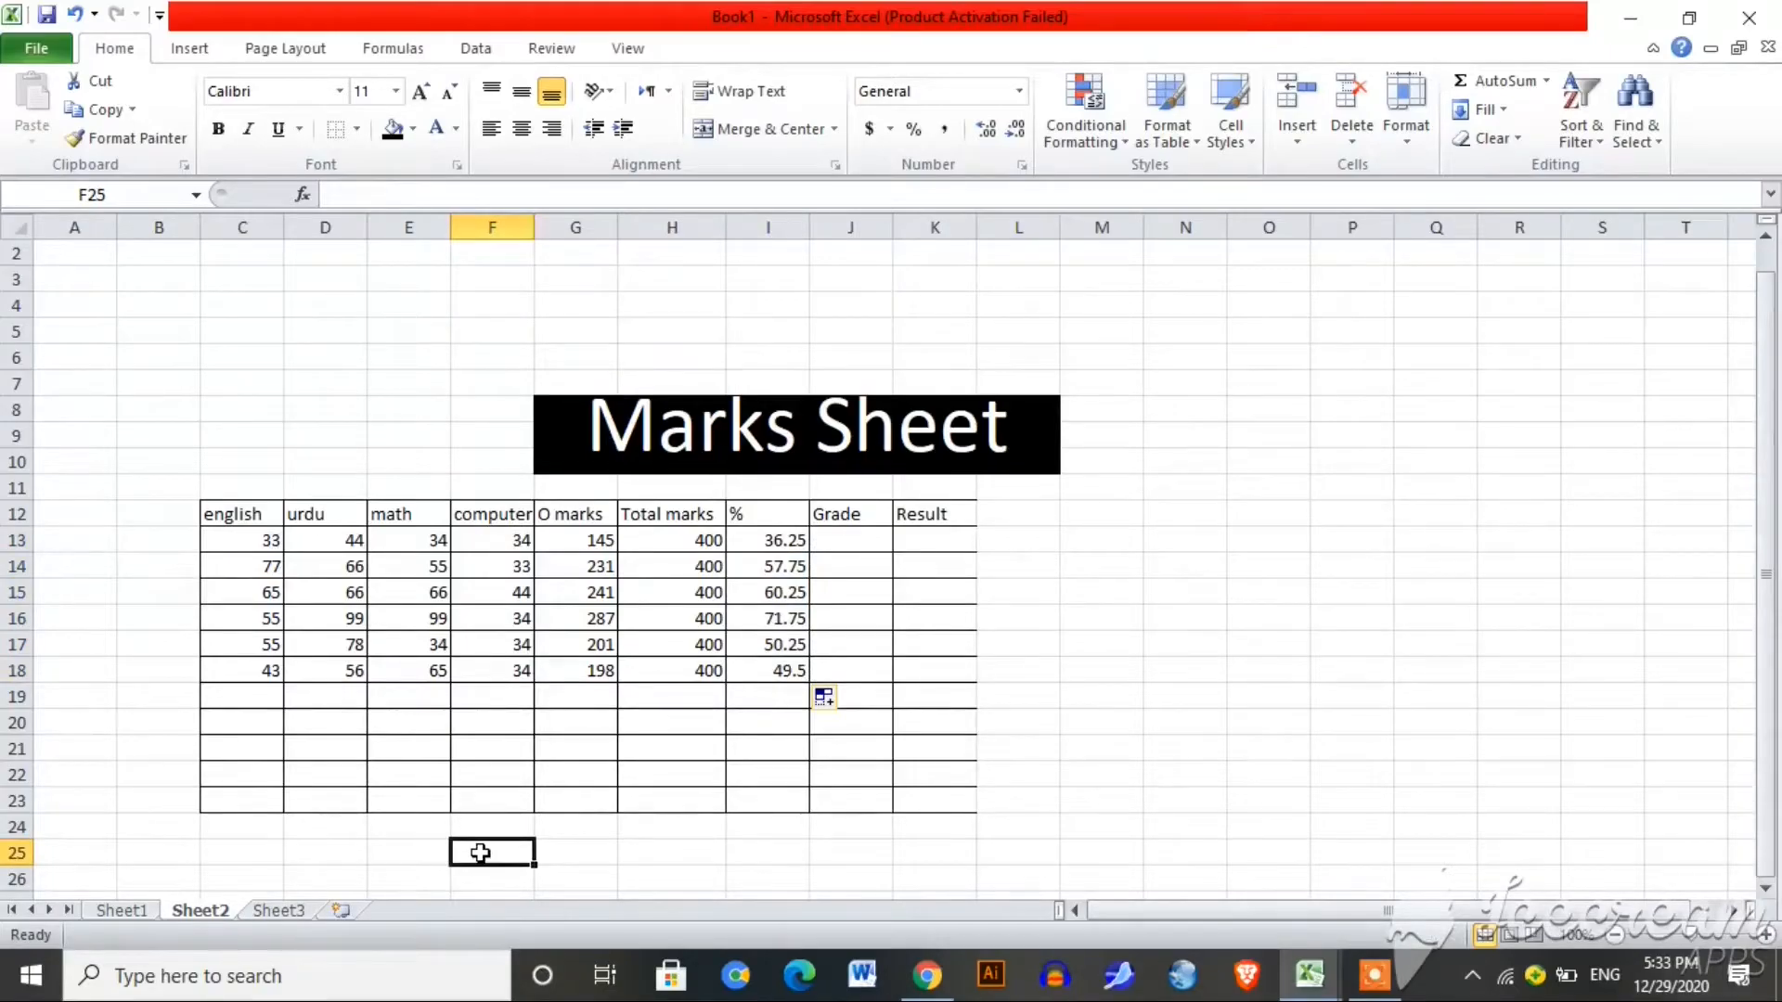
text(>)
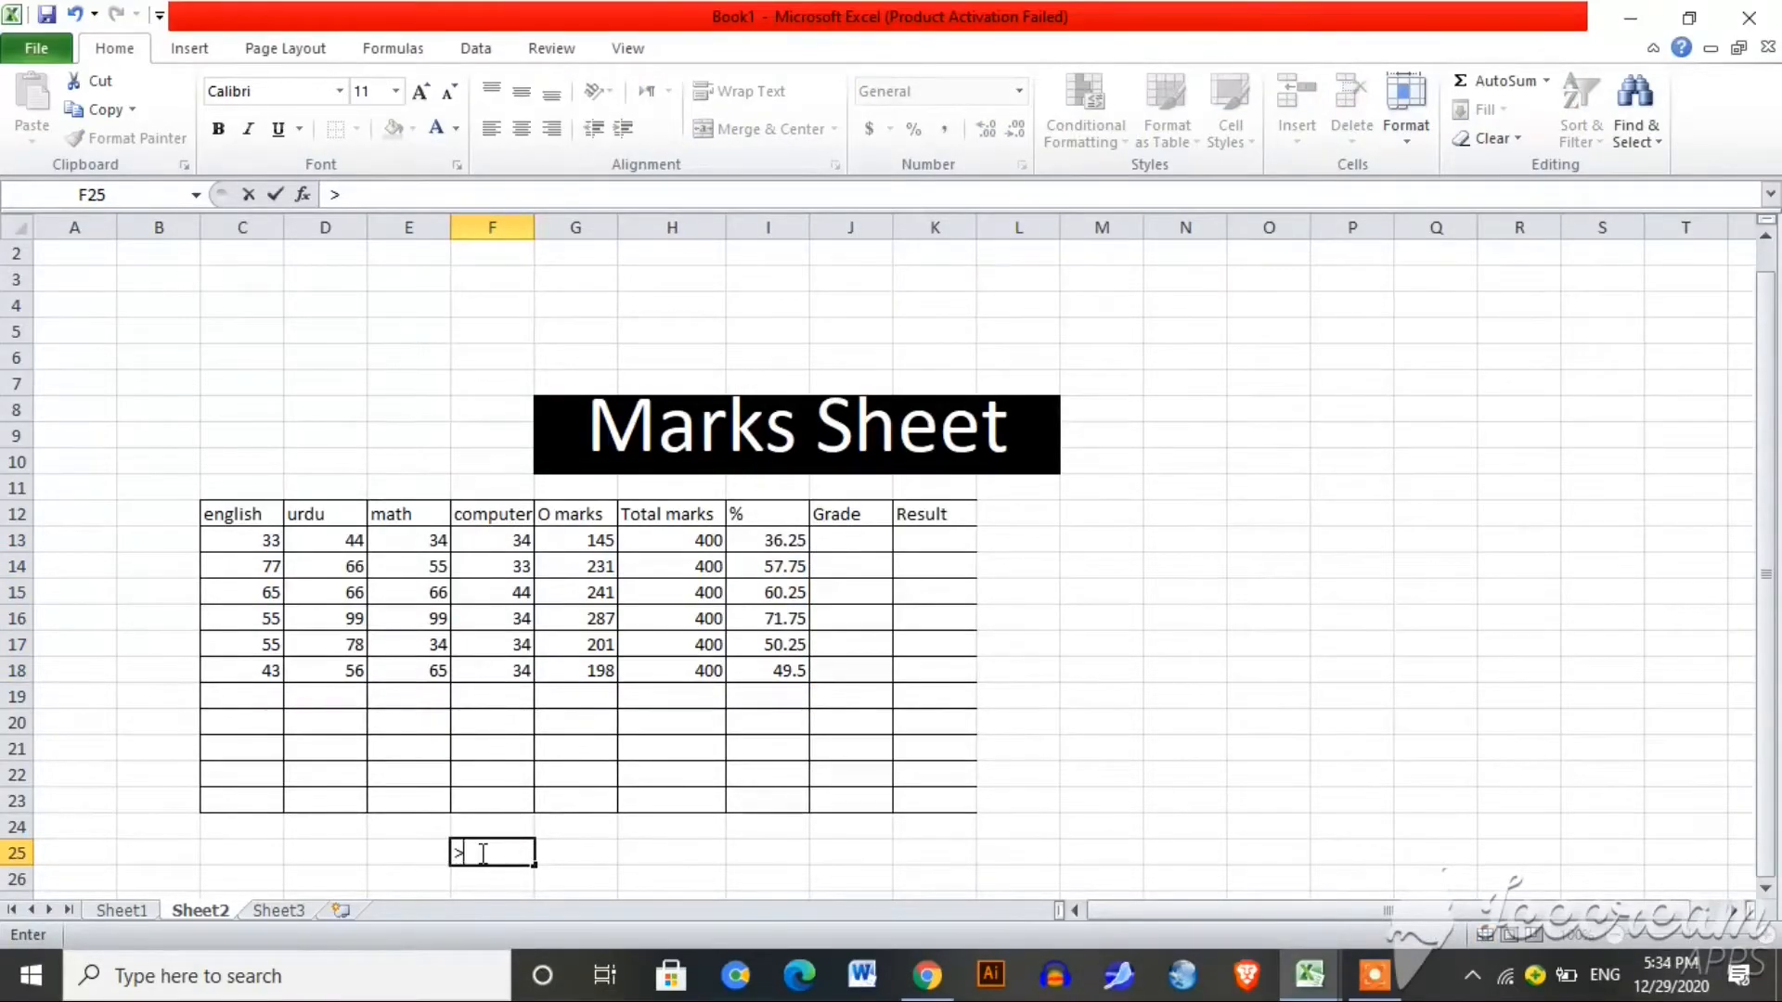
text(80)
click(578, 863)
text(A)
click(656, 858)
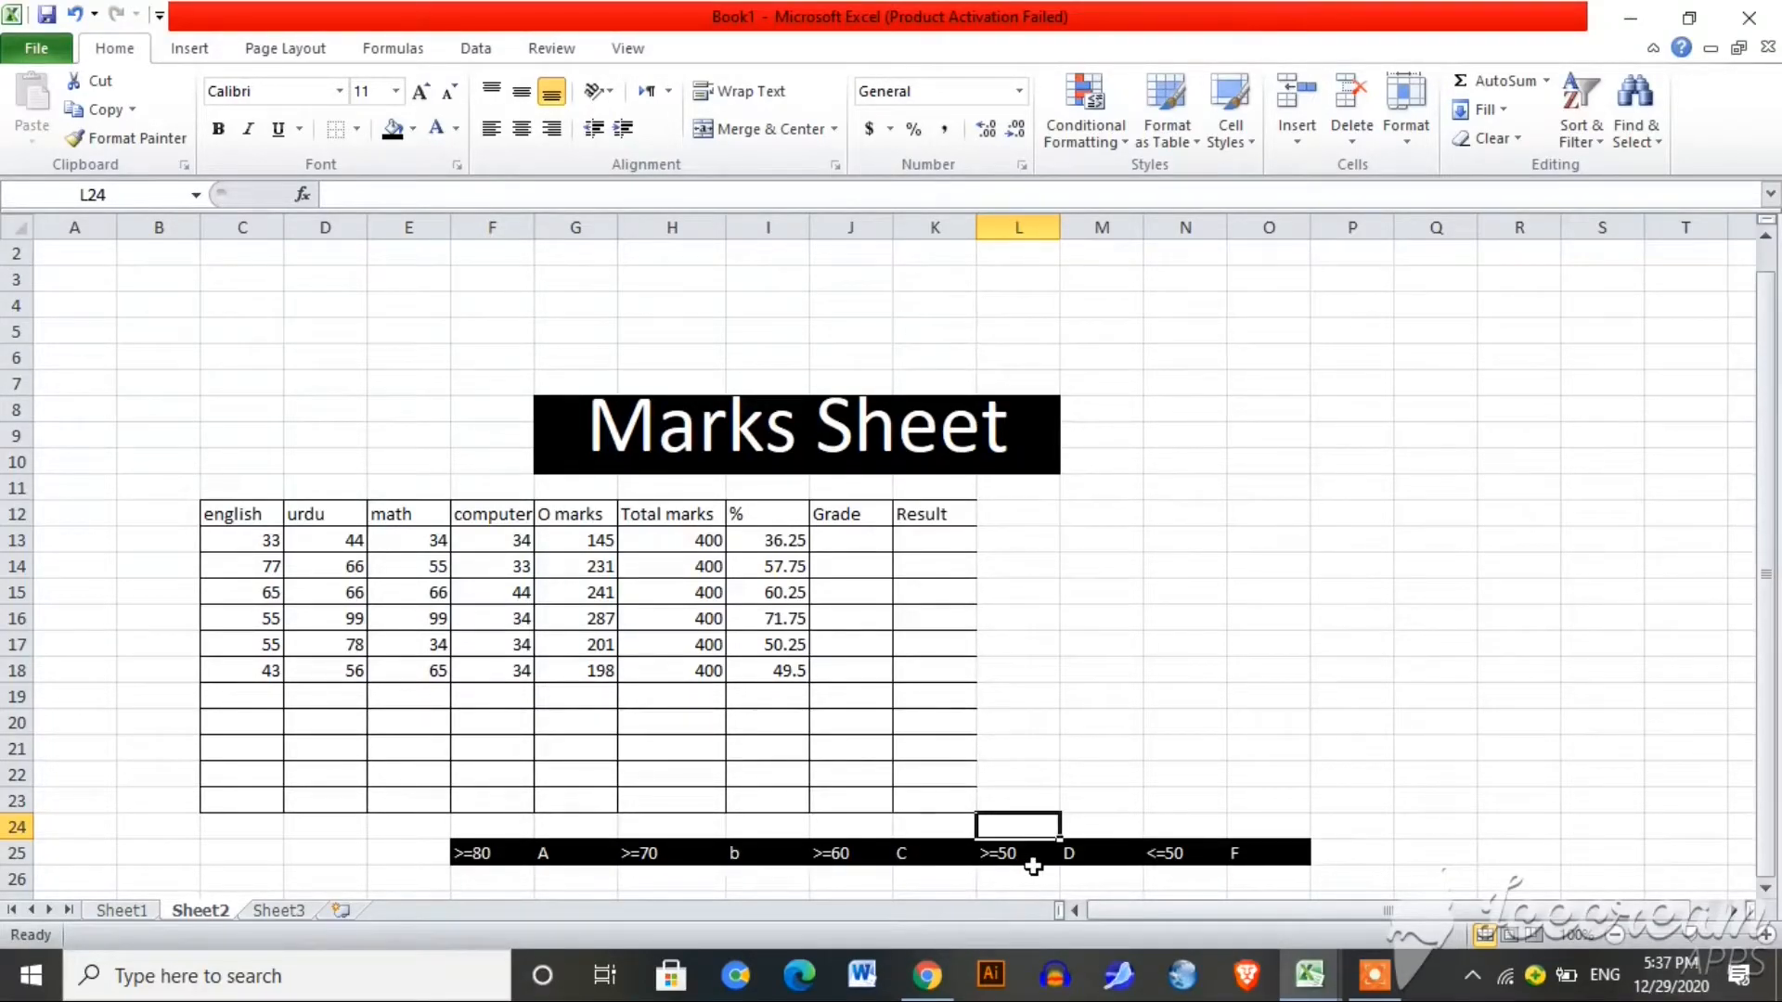
click(1172, 858)
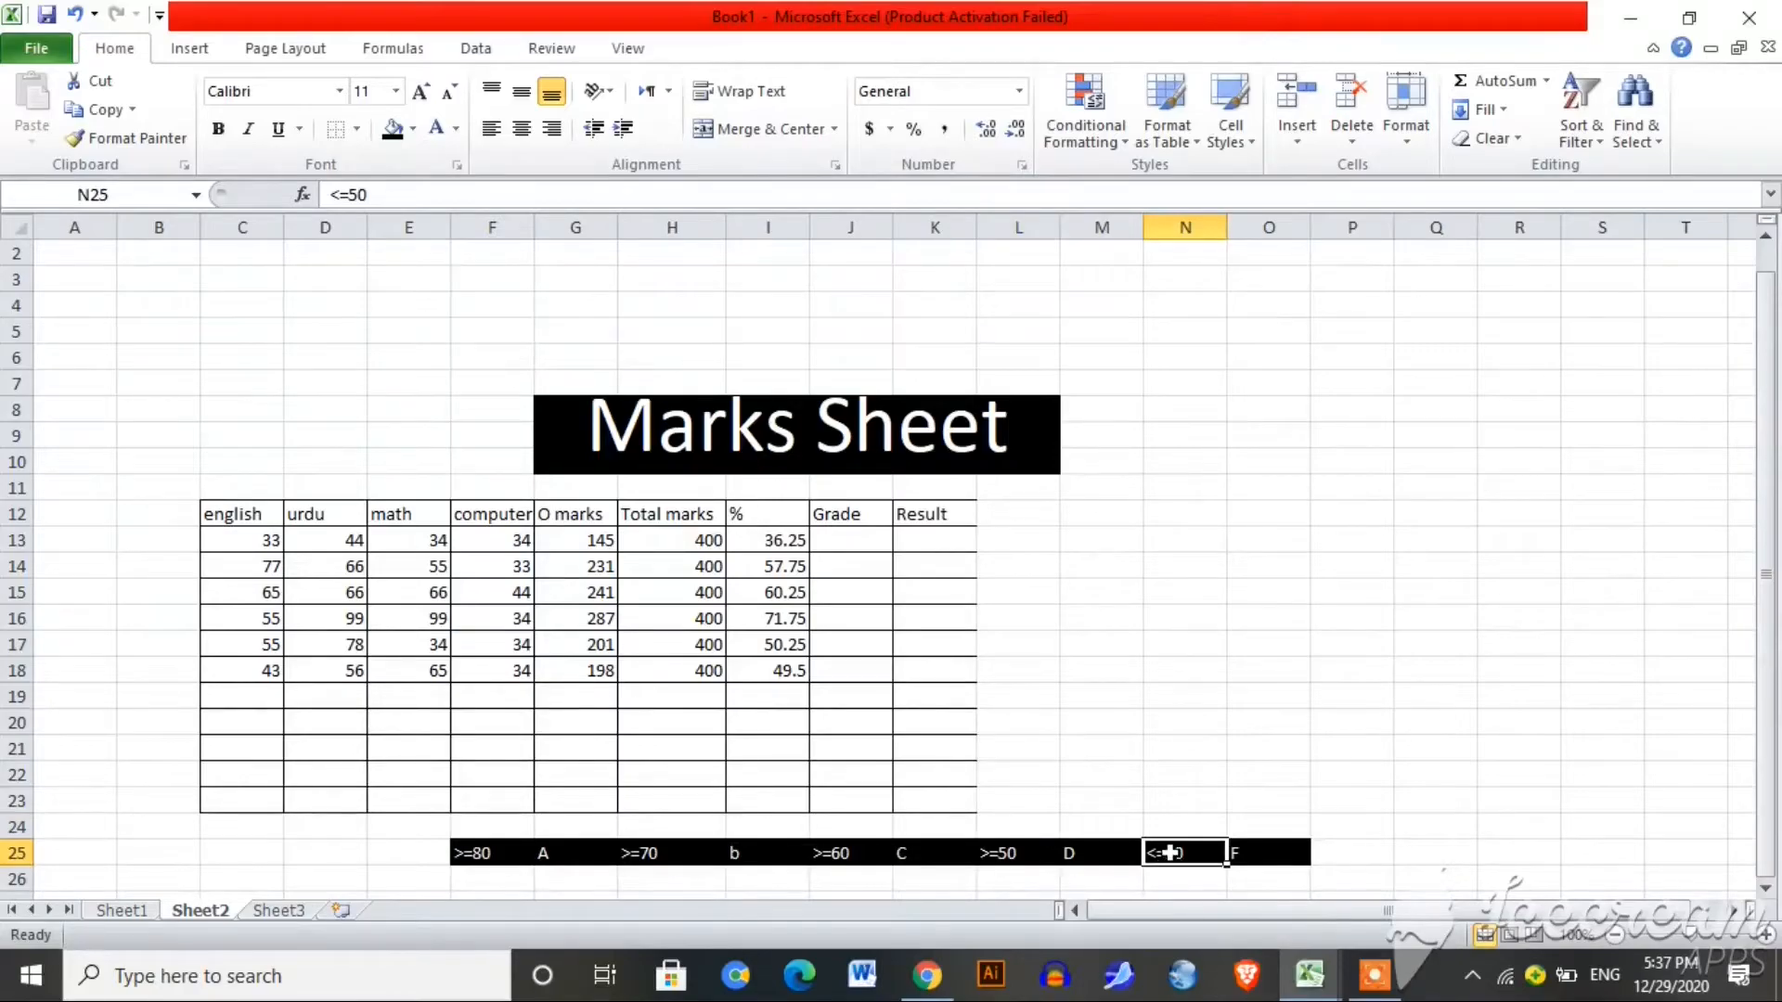
double_click(1167, 852)
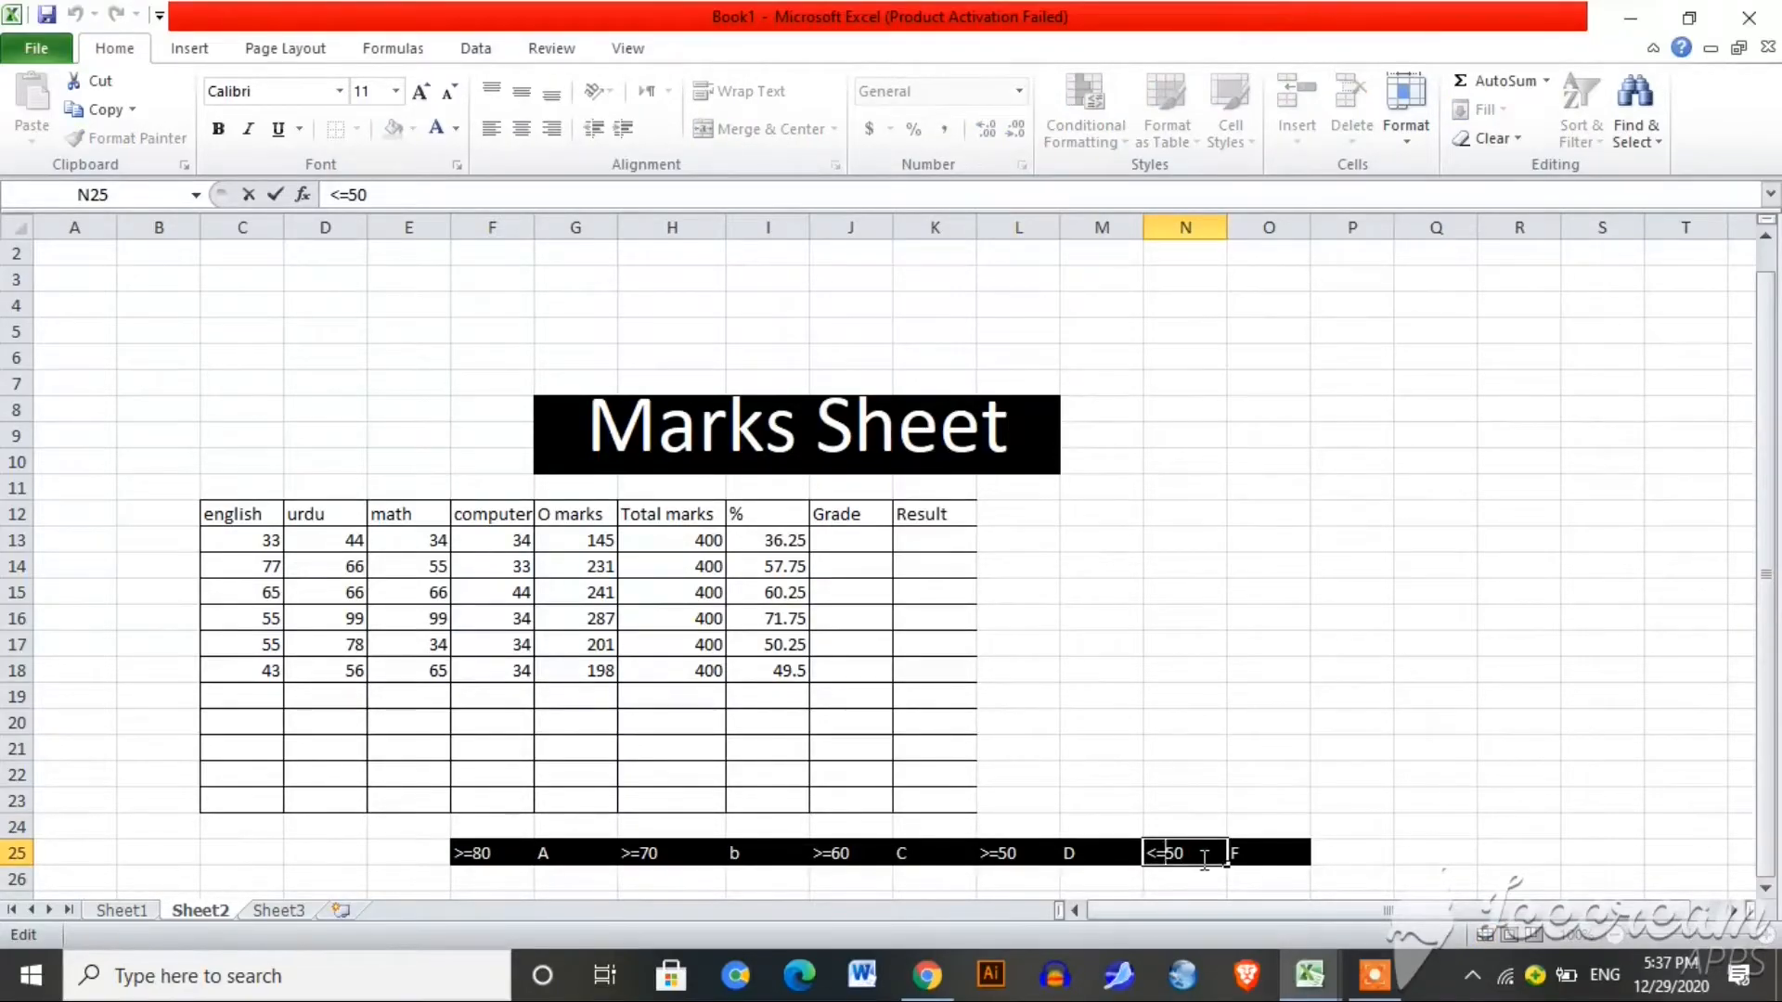
key(BackSpace)
click(1130, 807)
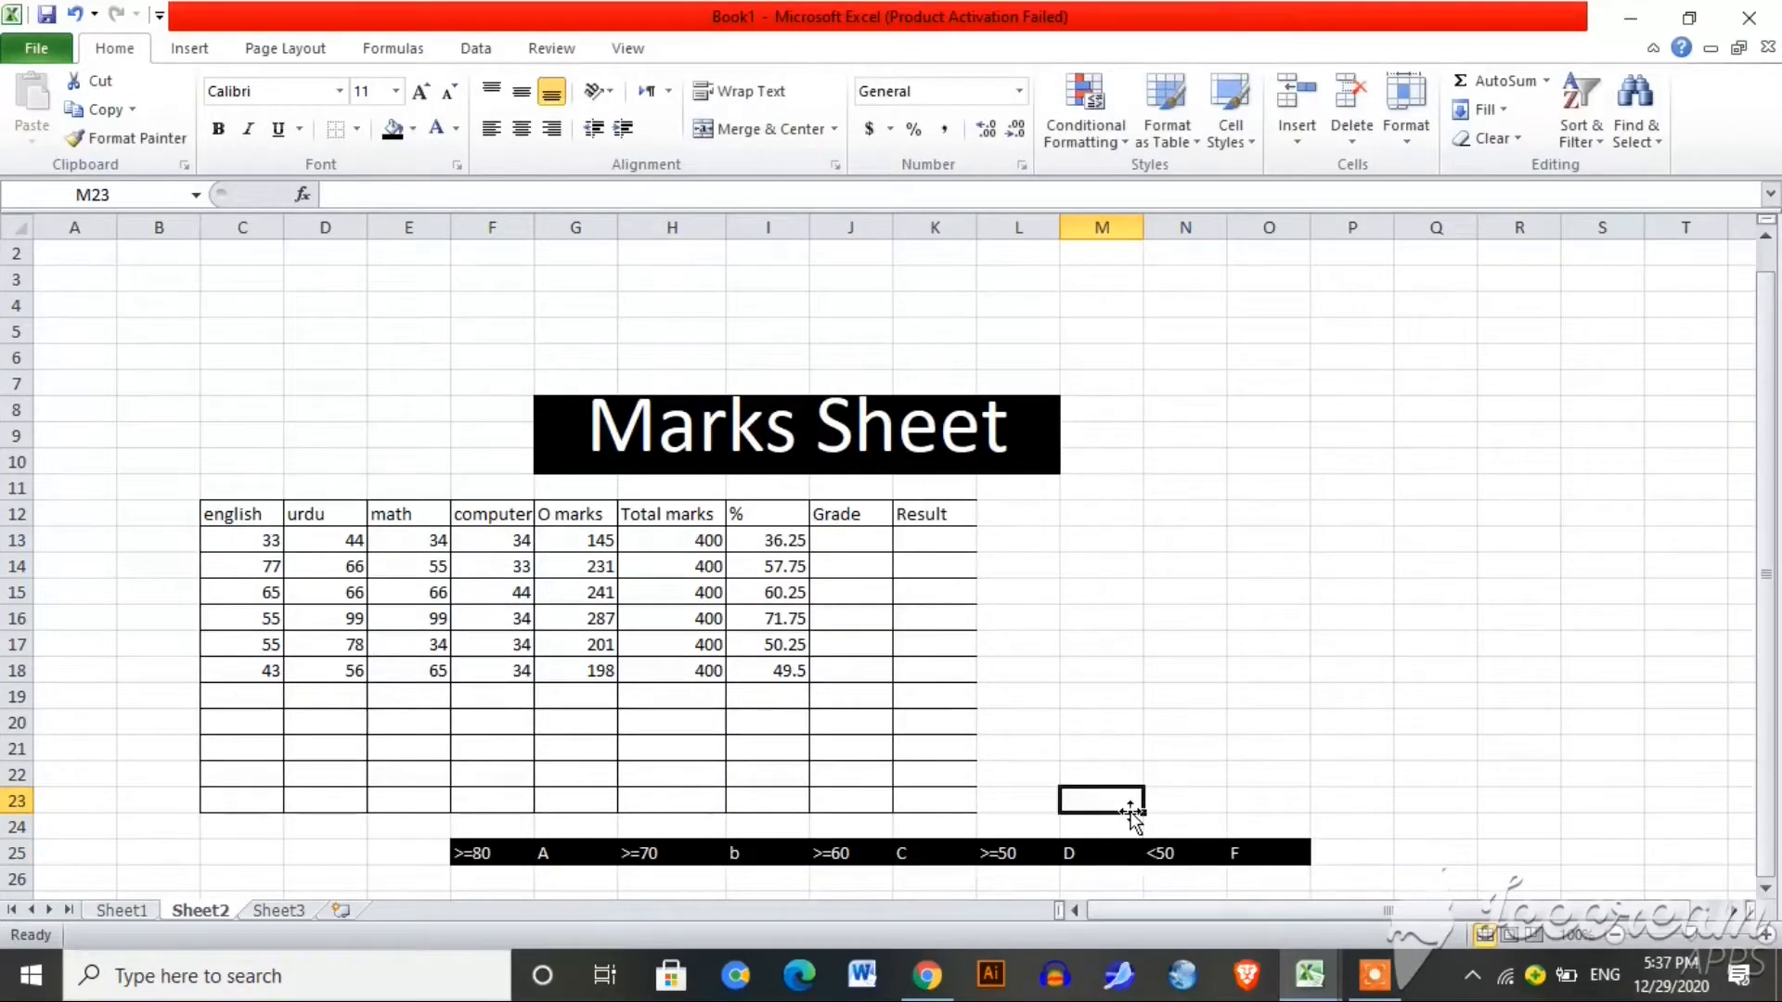
click(1197, 486)
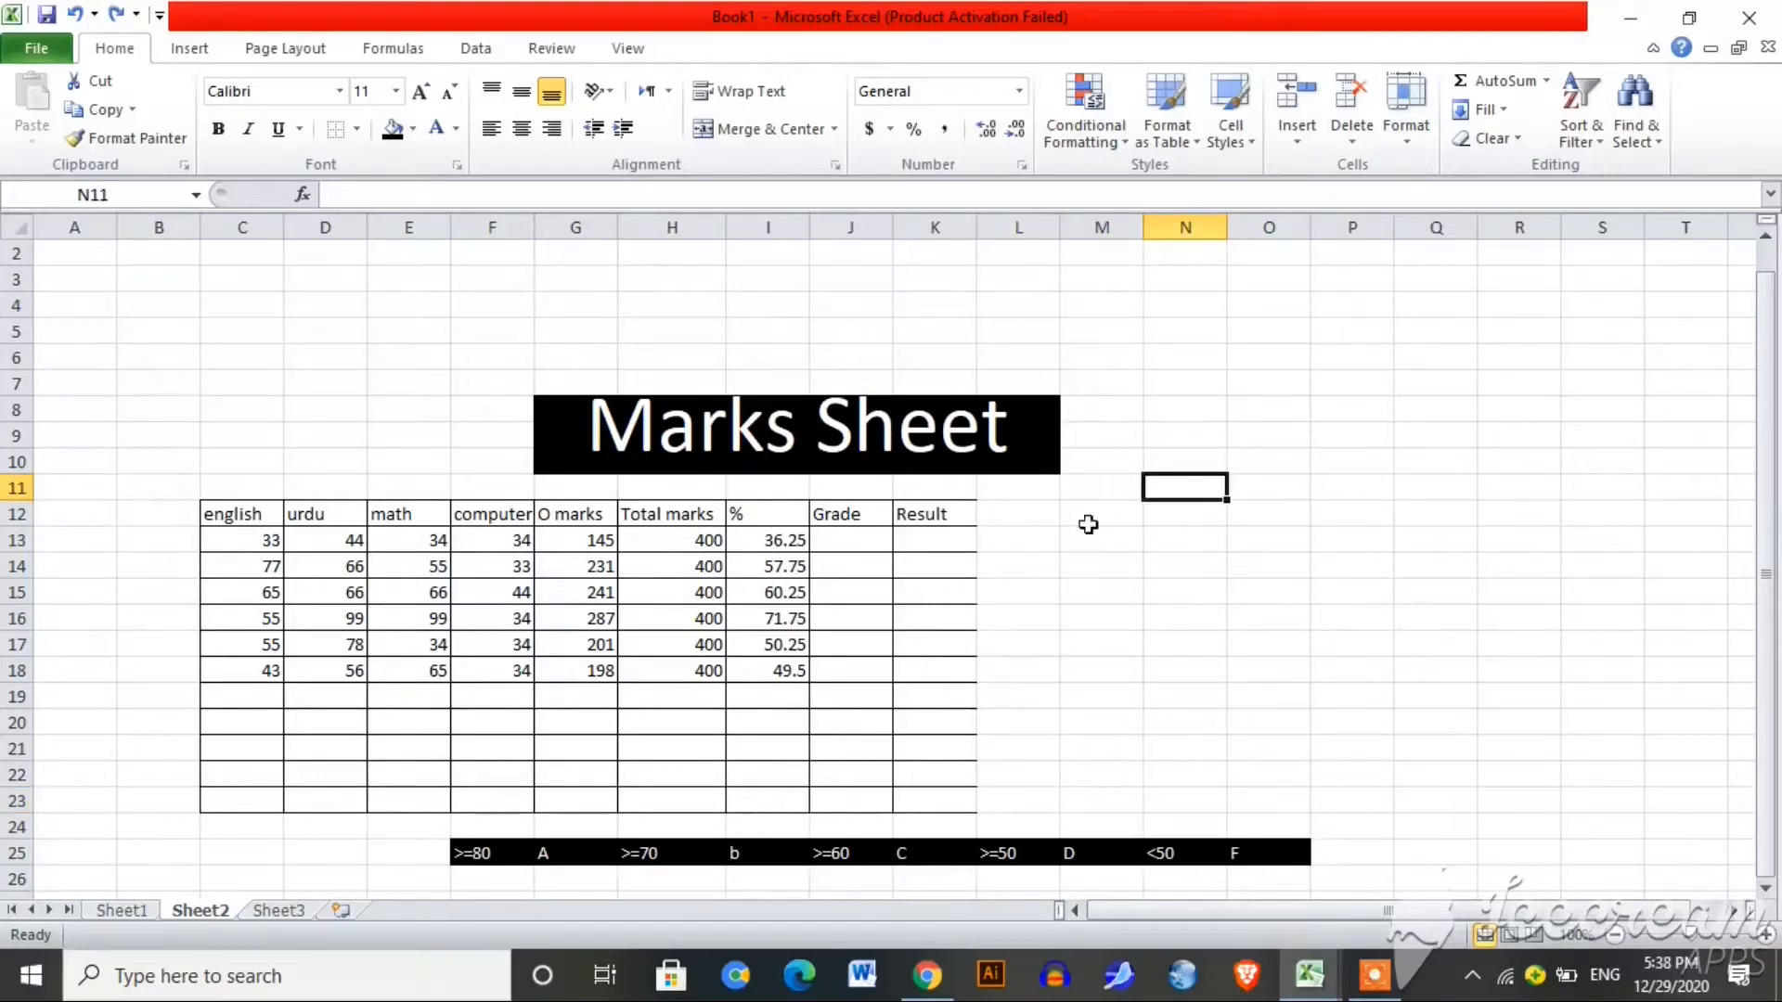
Step: Decrease the decimals of I13:I18 twice so the percentages show as whole numbers
drag(787, 540, 806, 670)
click(1018, 128)
click(1018, 130)
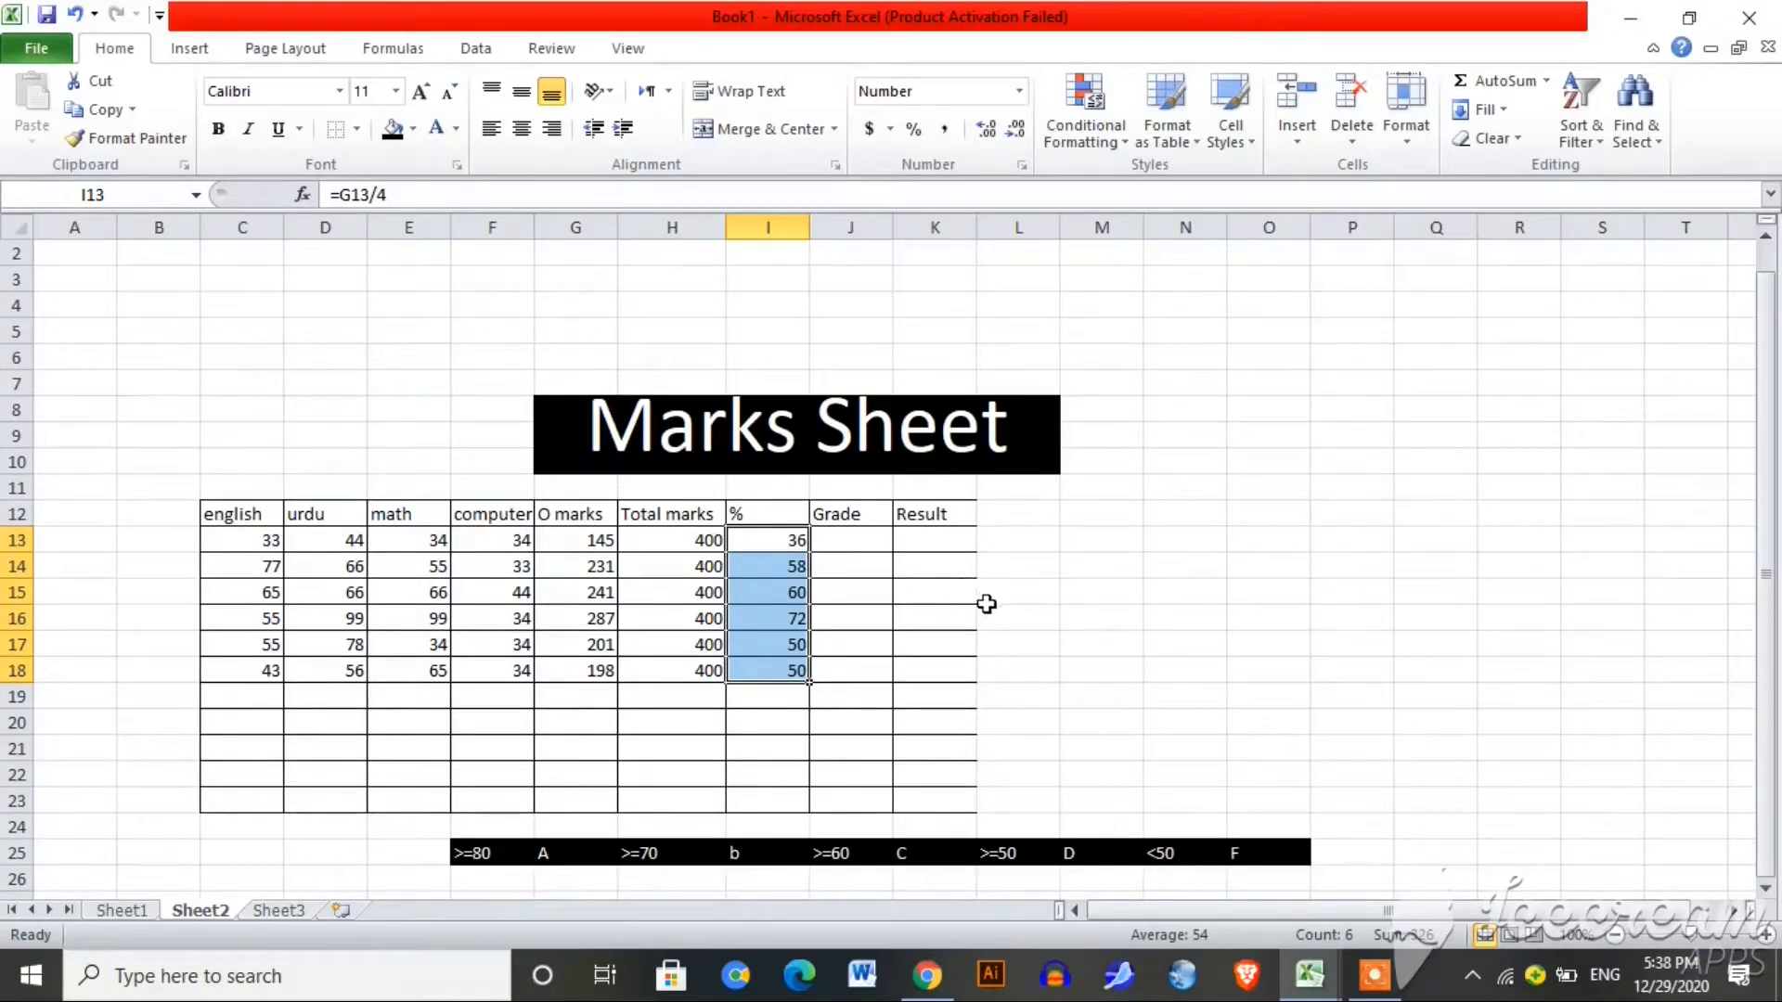
click(855, 544)
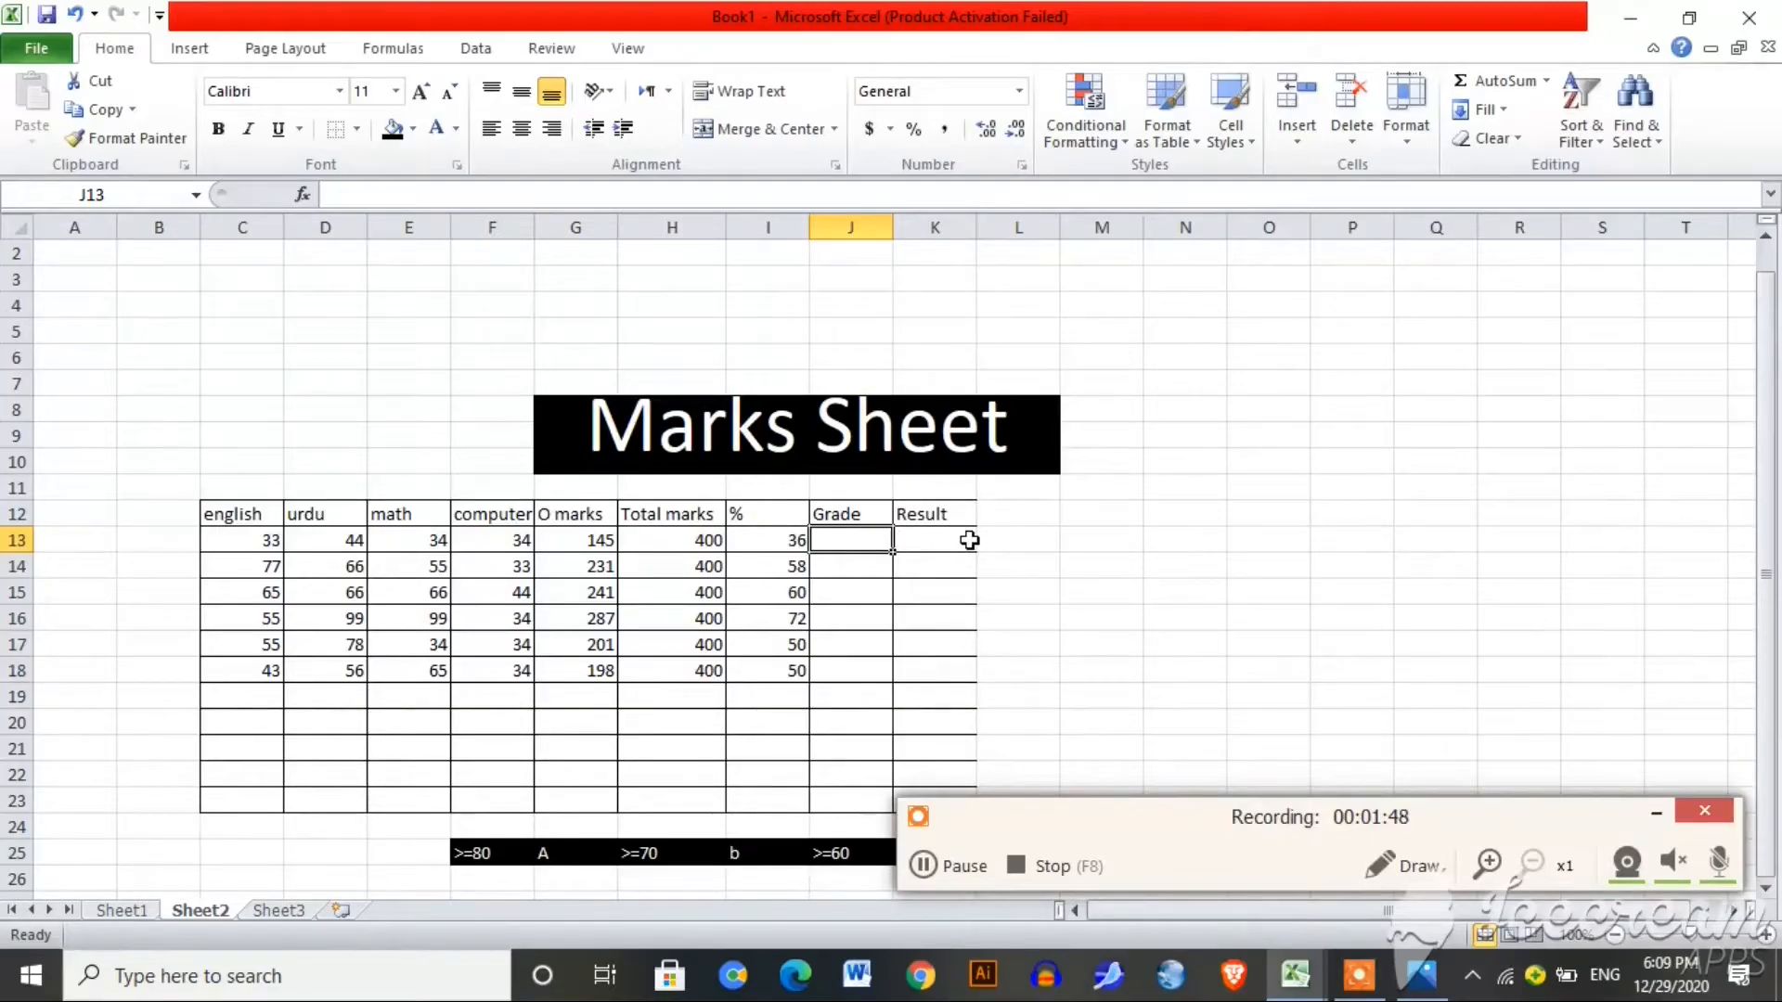
Step: Start J13's nested IF with the I13>80 "A", >70 "B" and >60 "C" tests
text(=)
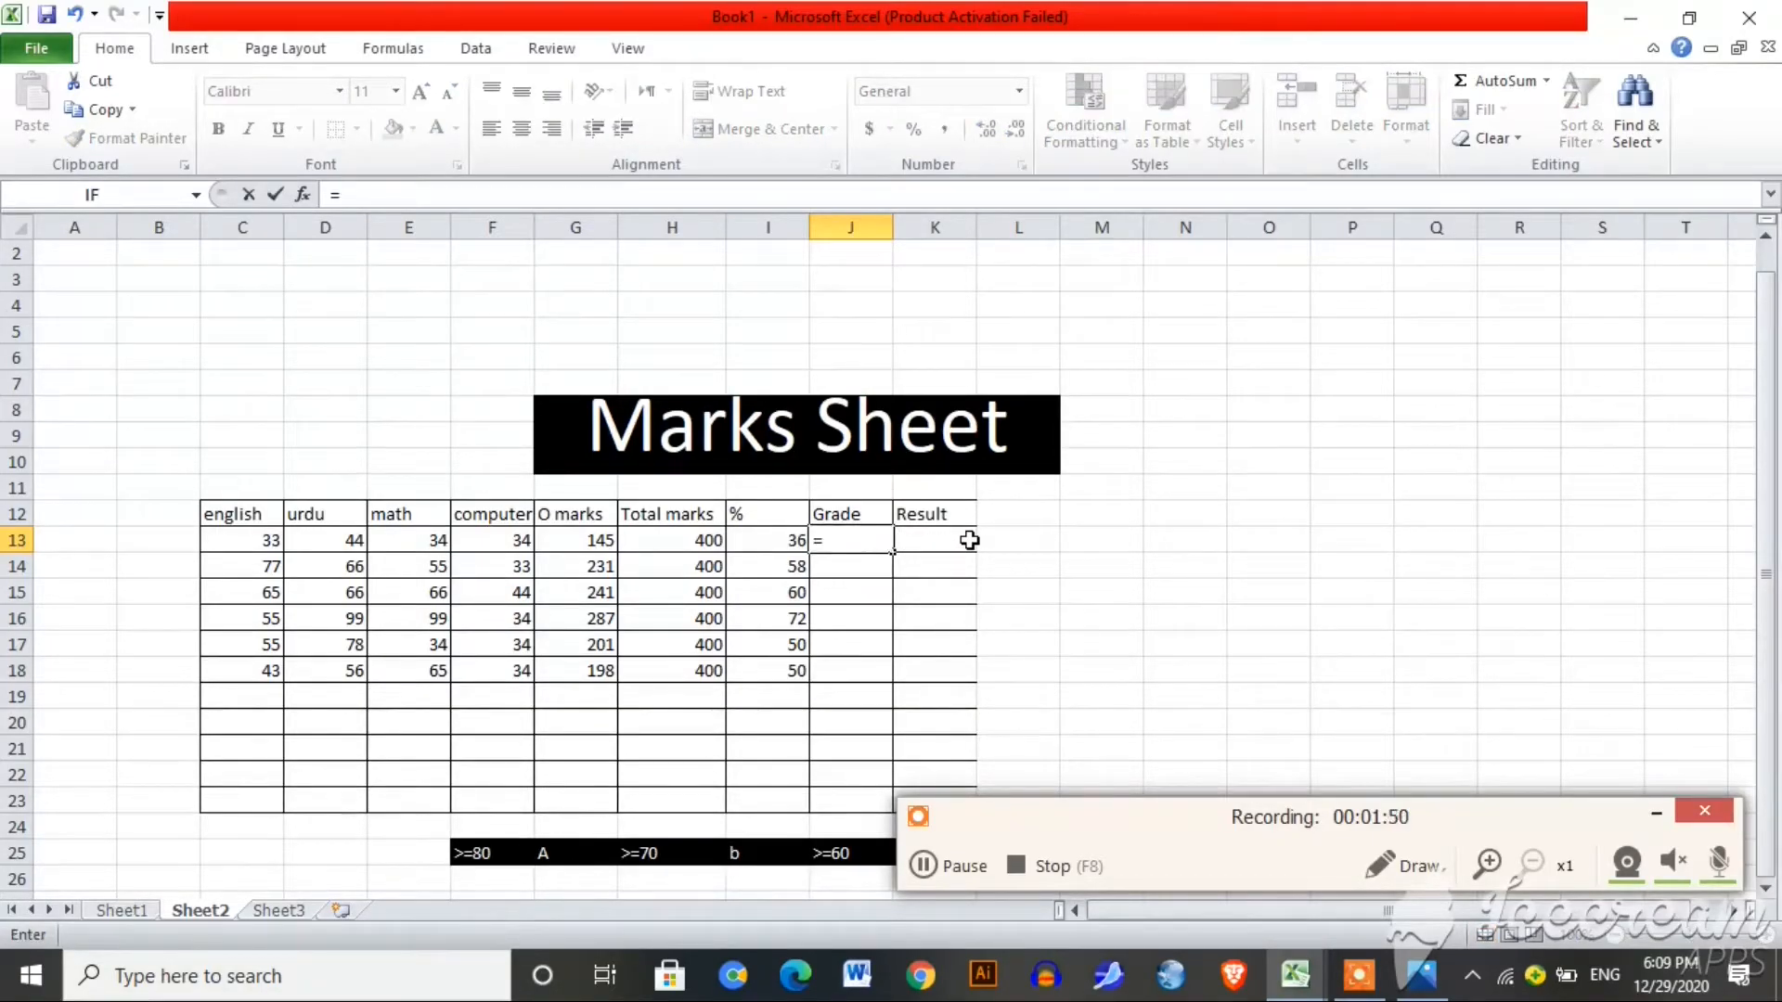
text(if)
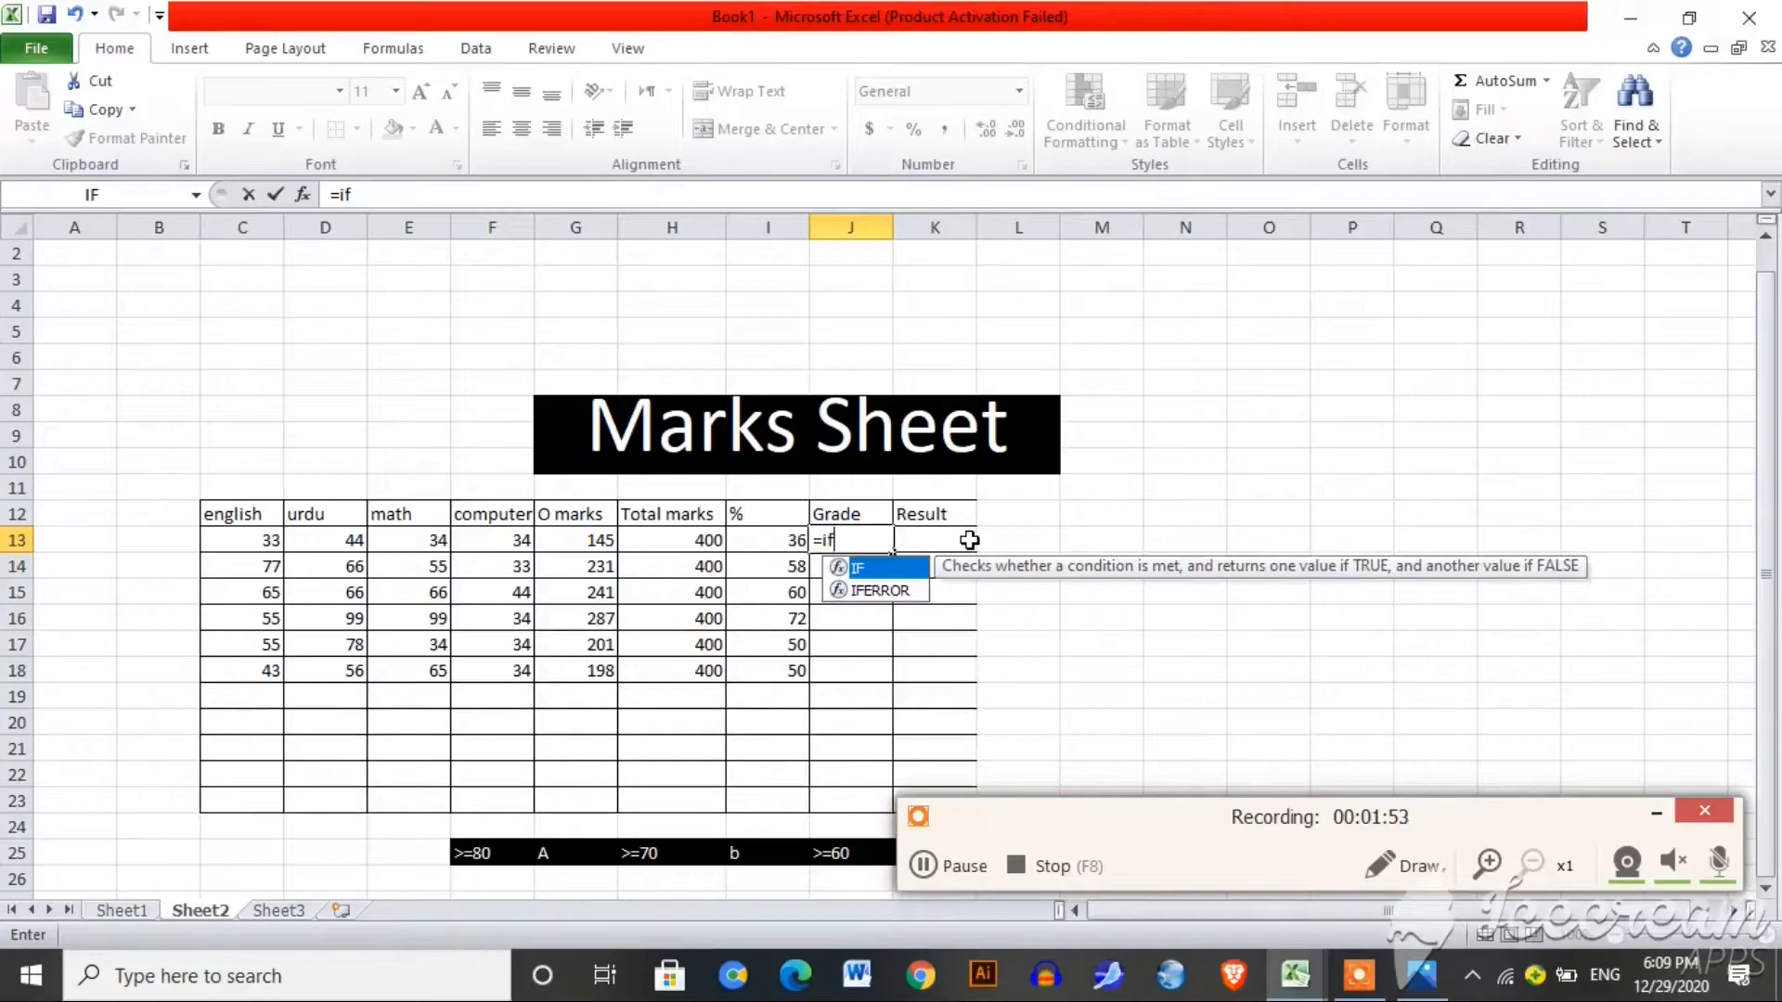
text(()
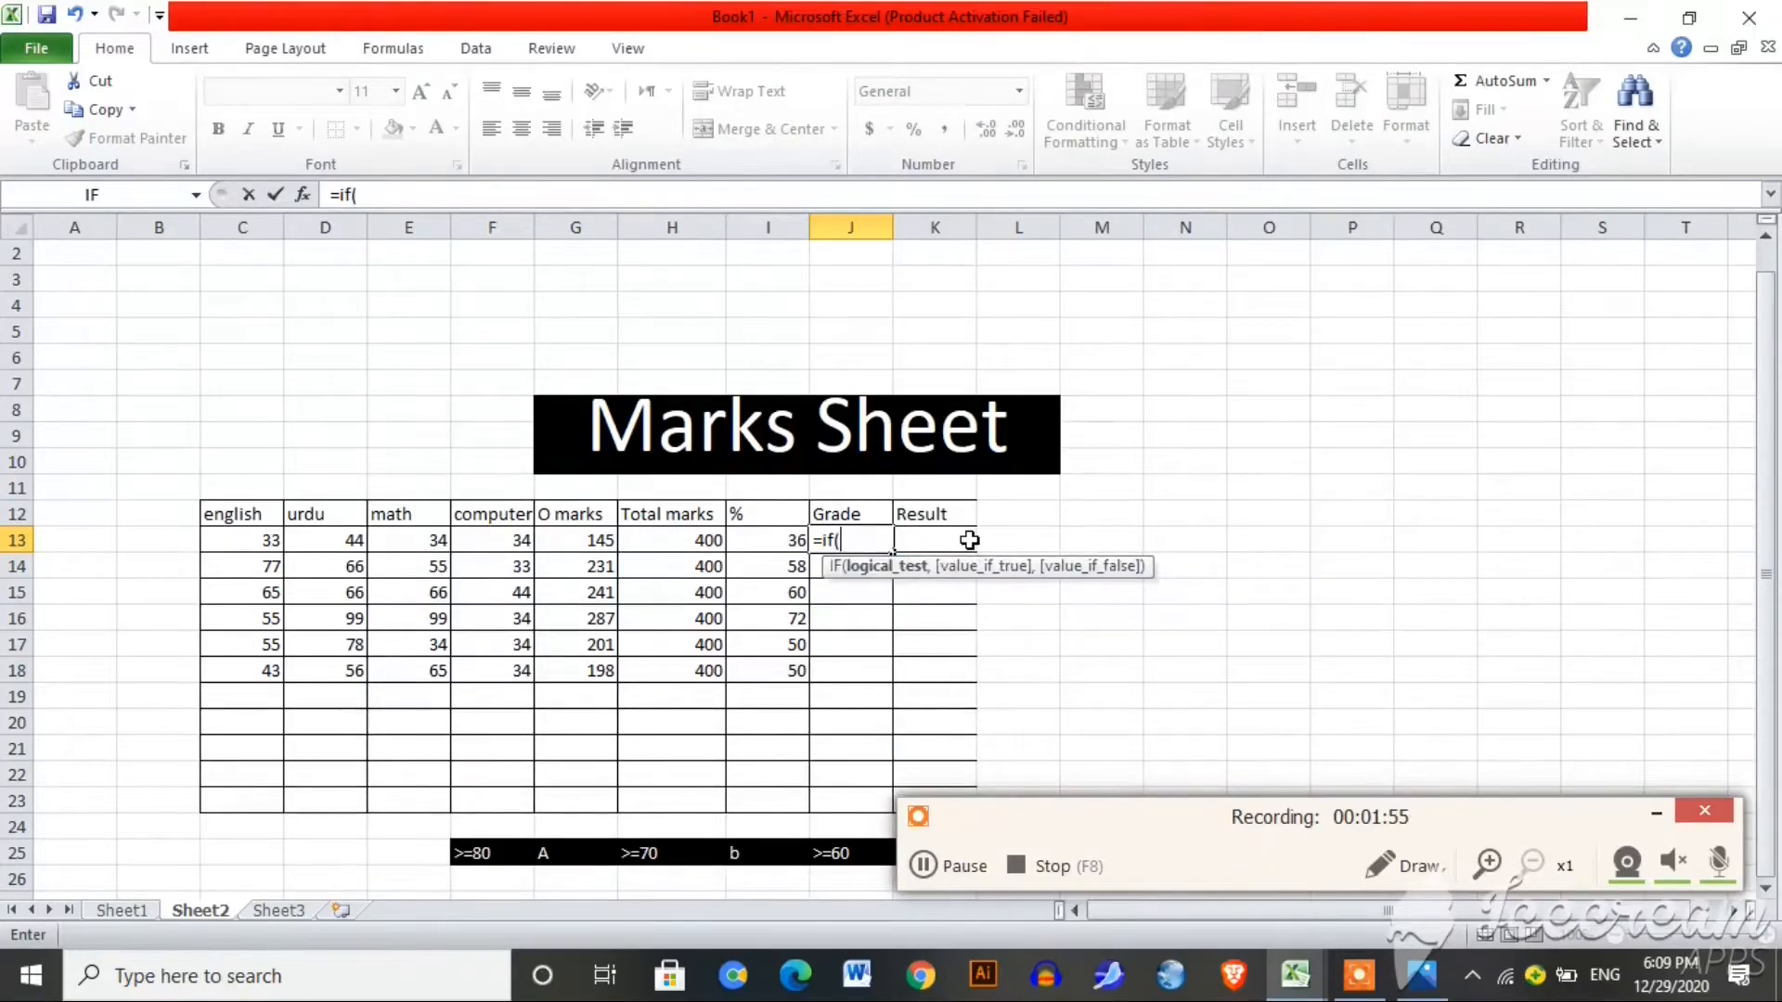
click(792, 541)
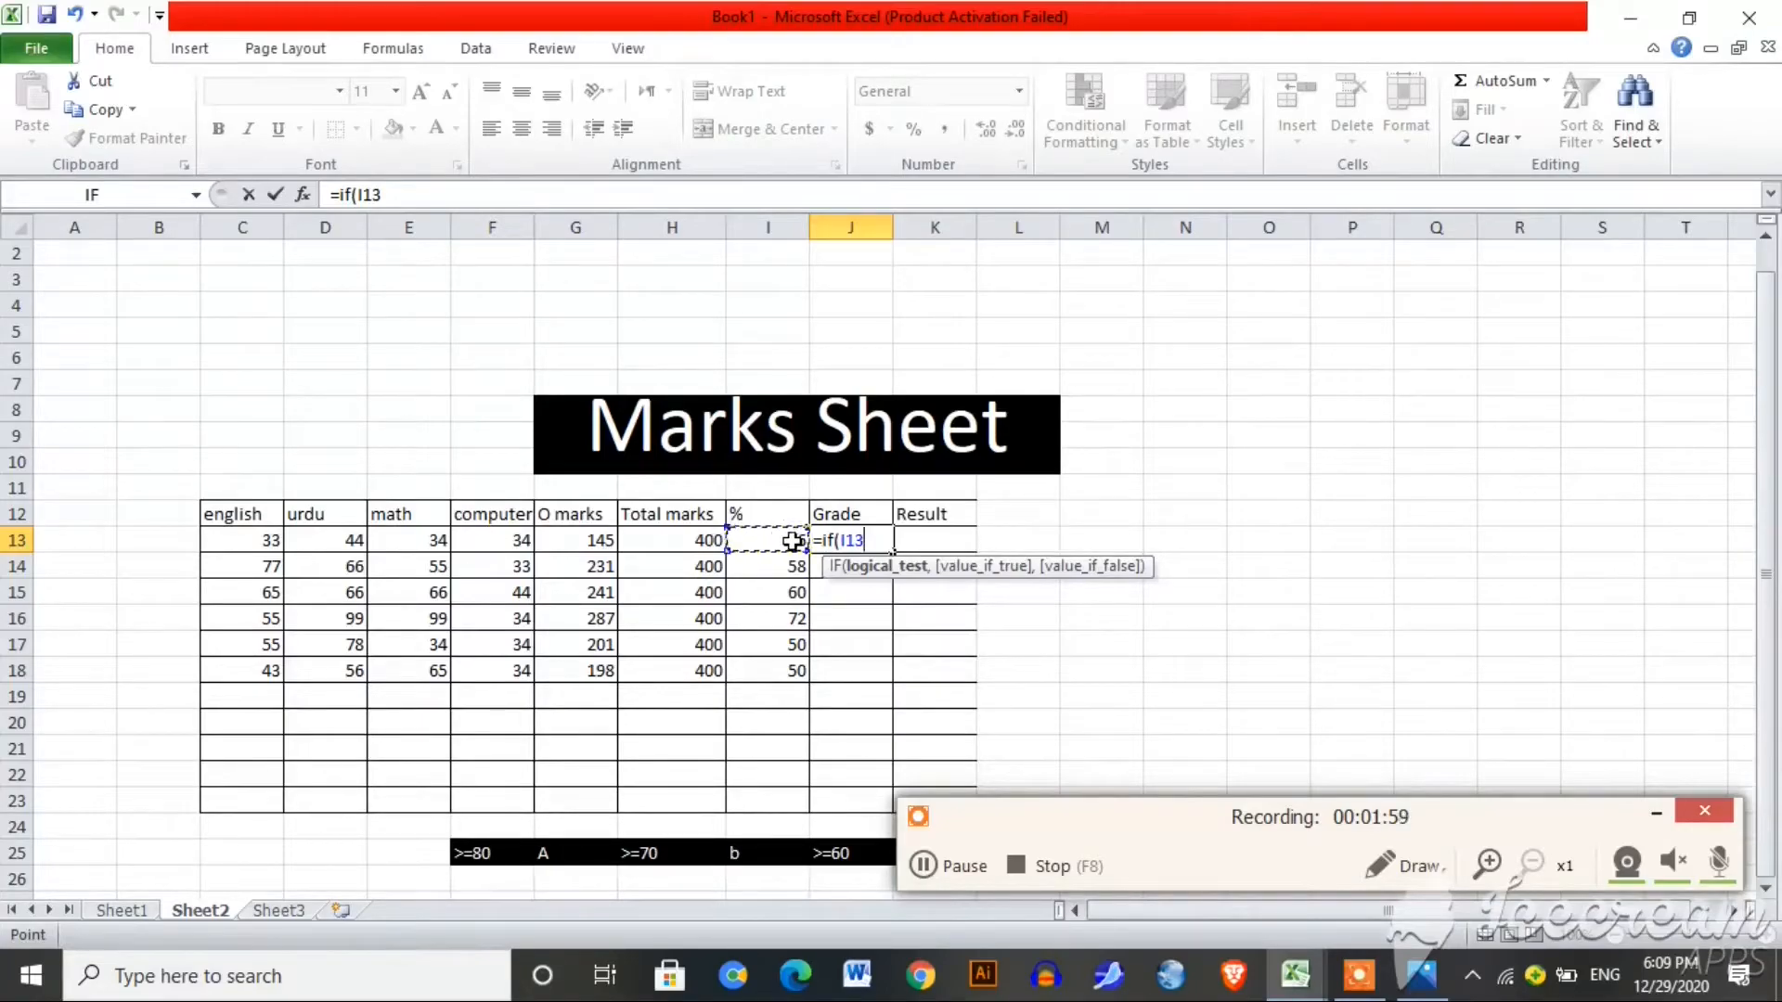
text(>)
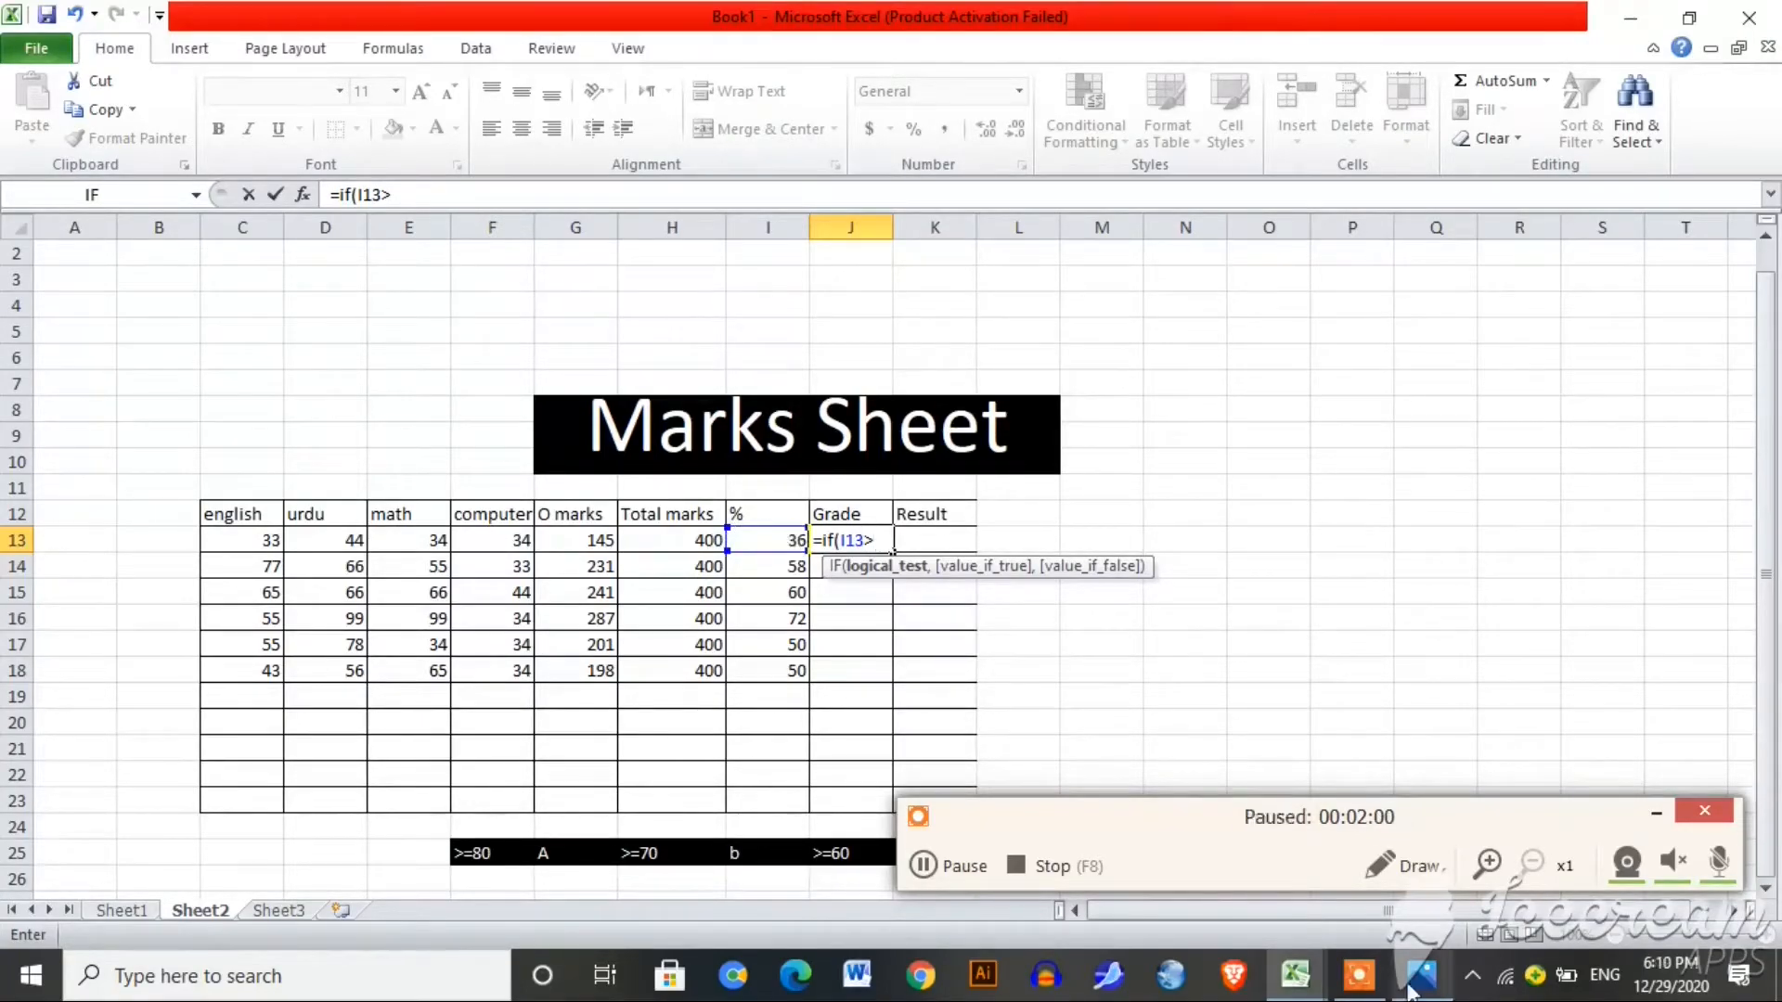
text(80)
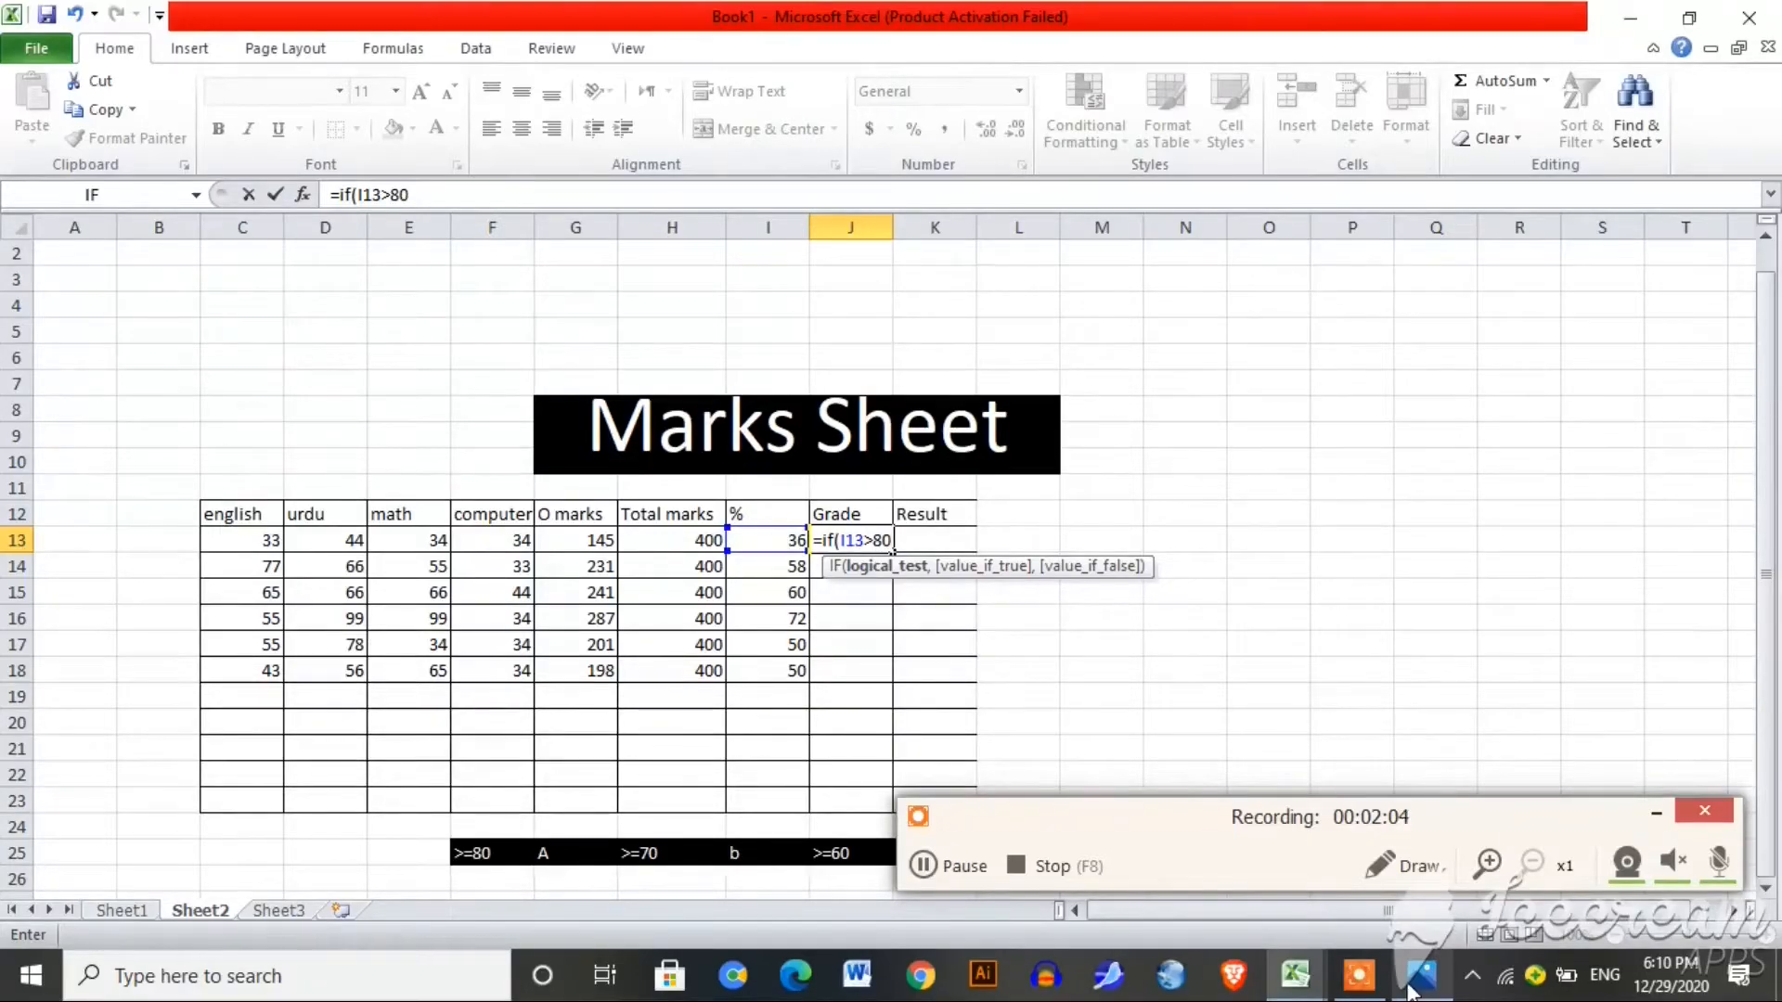
text(,)
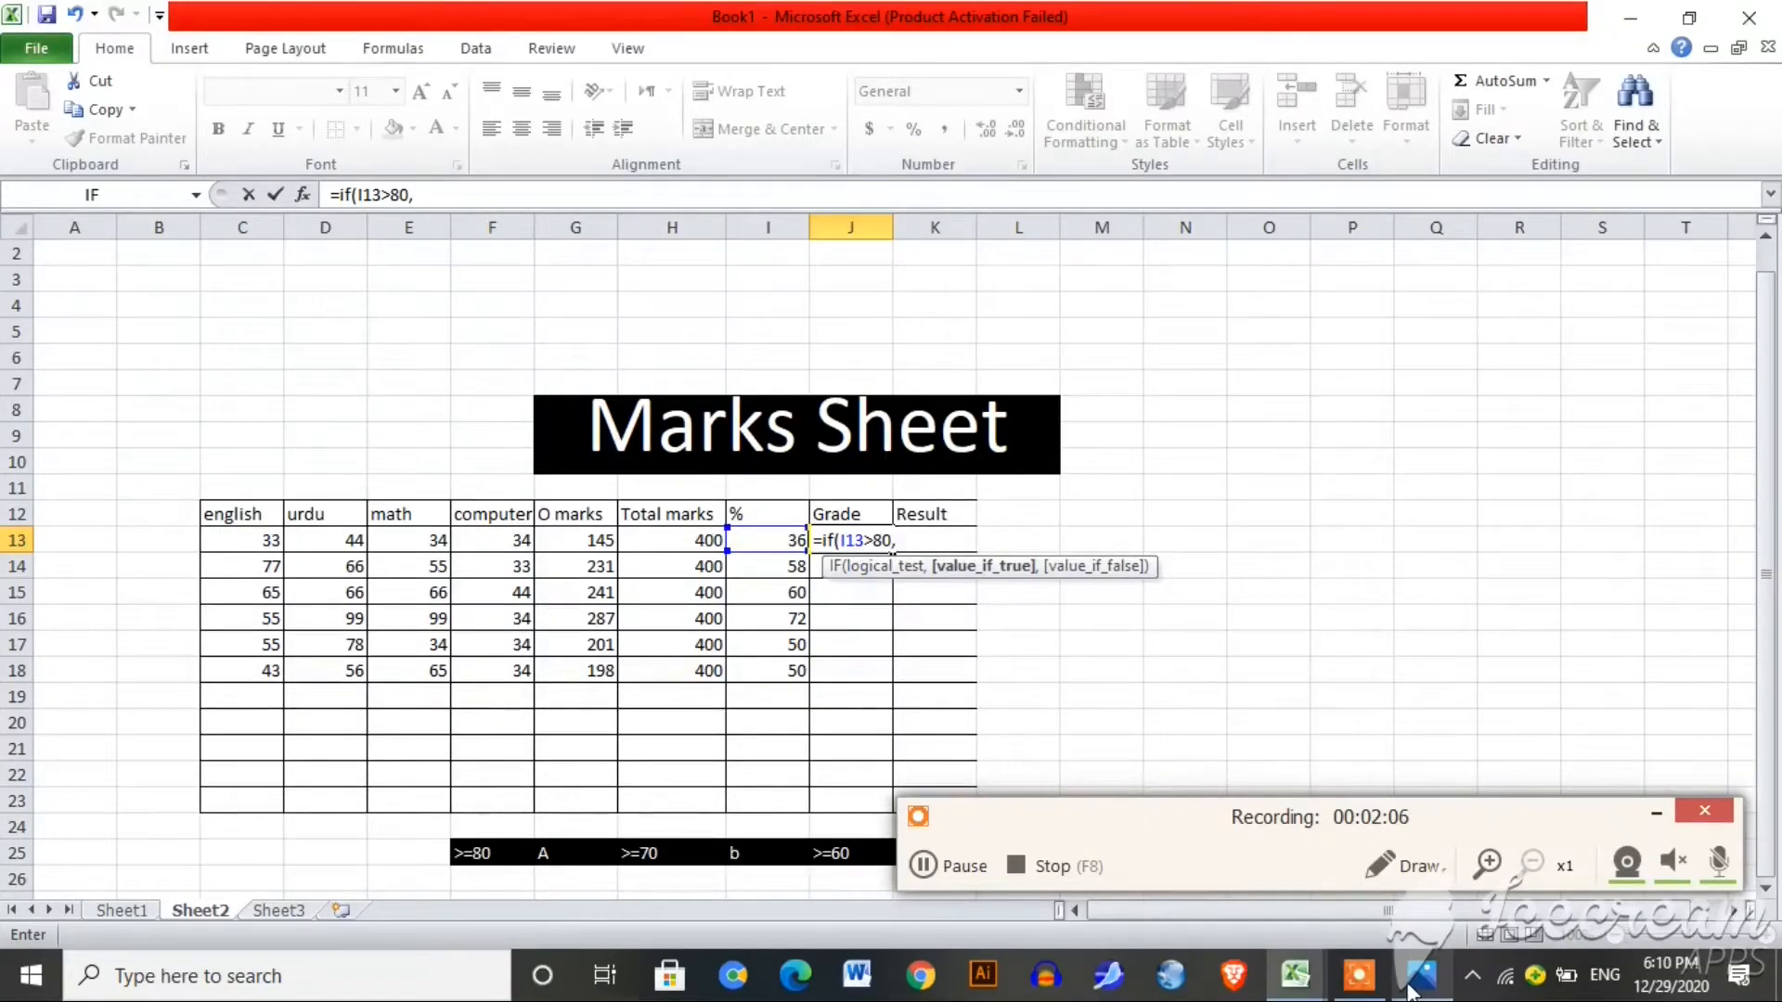
text("A")
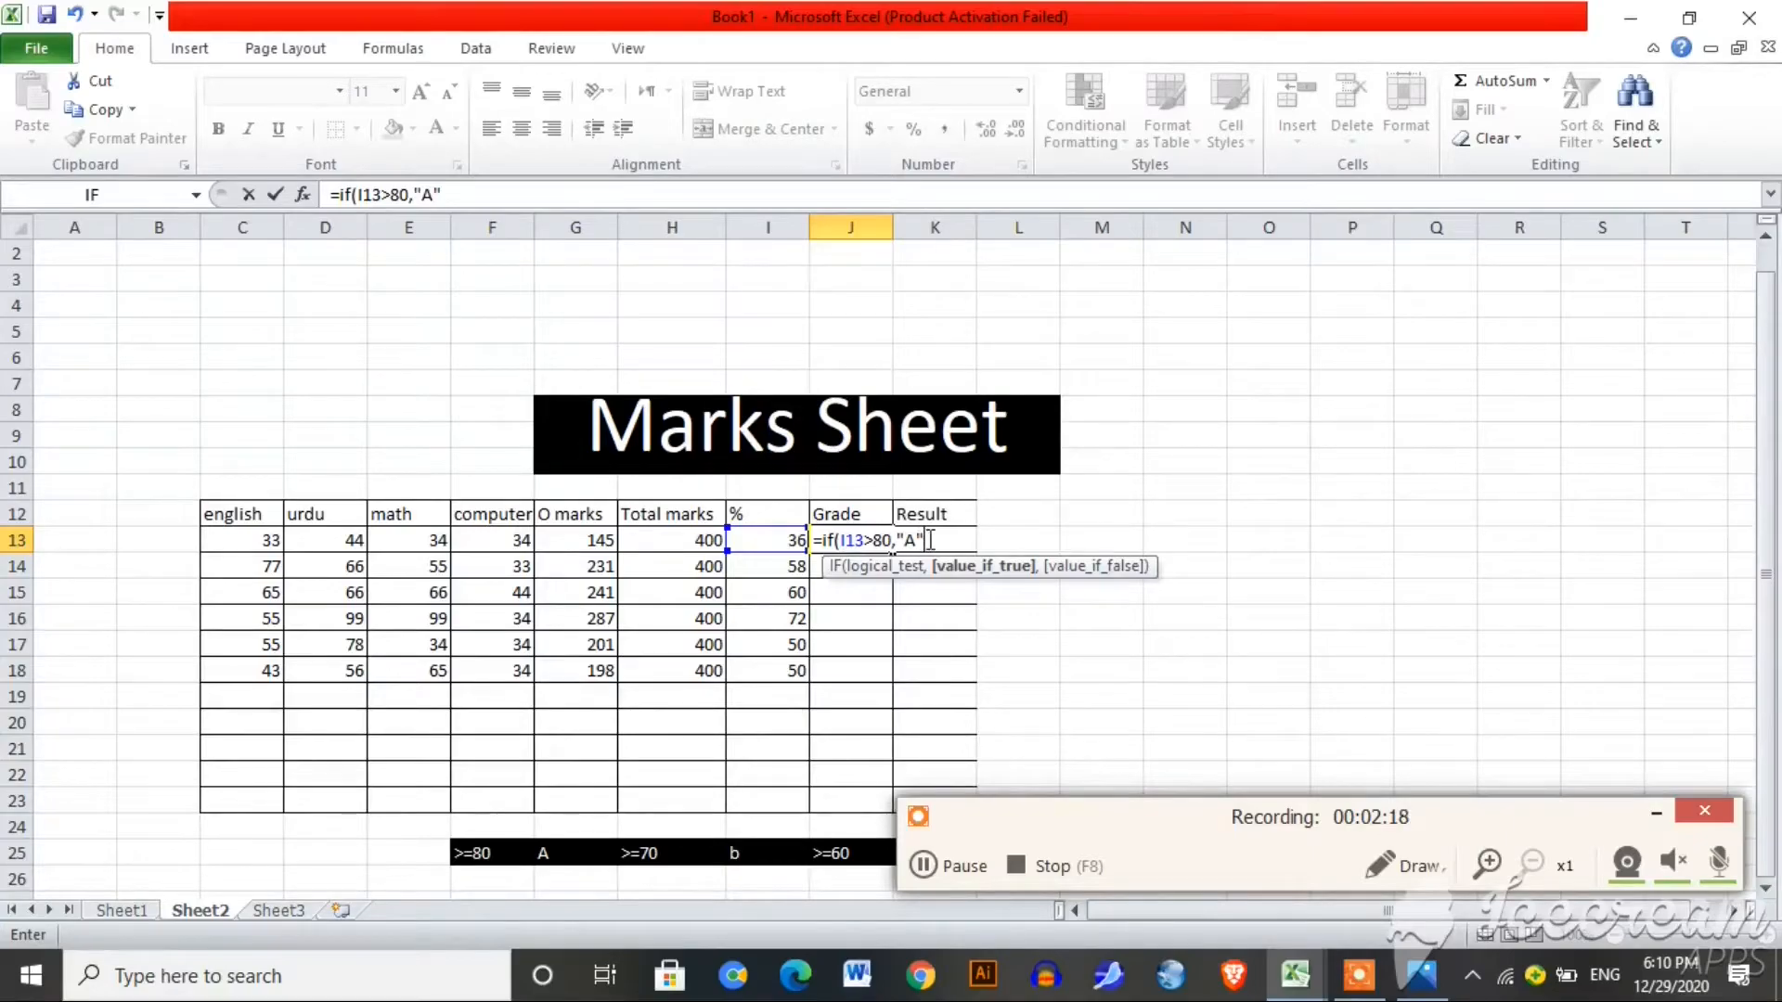
text(,if)
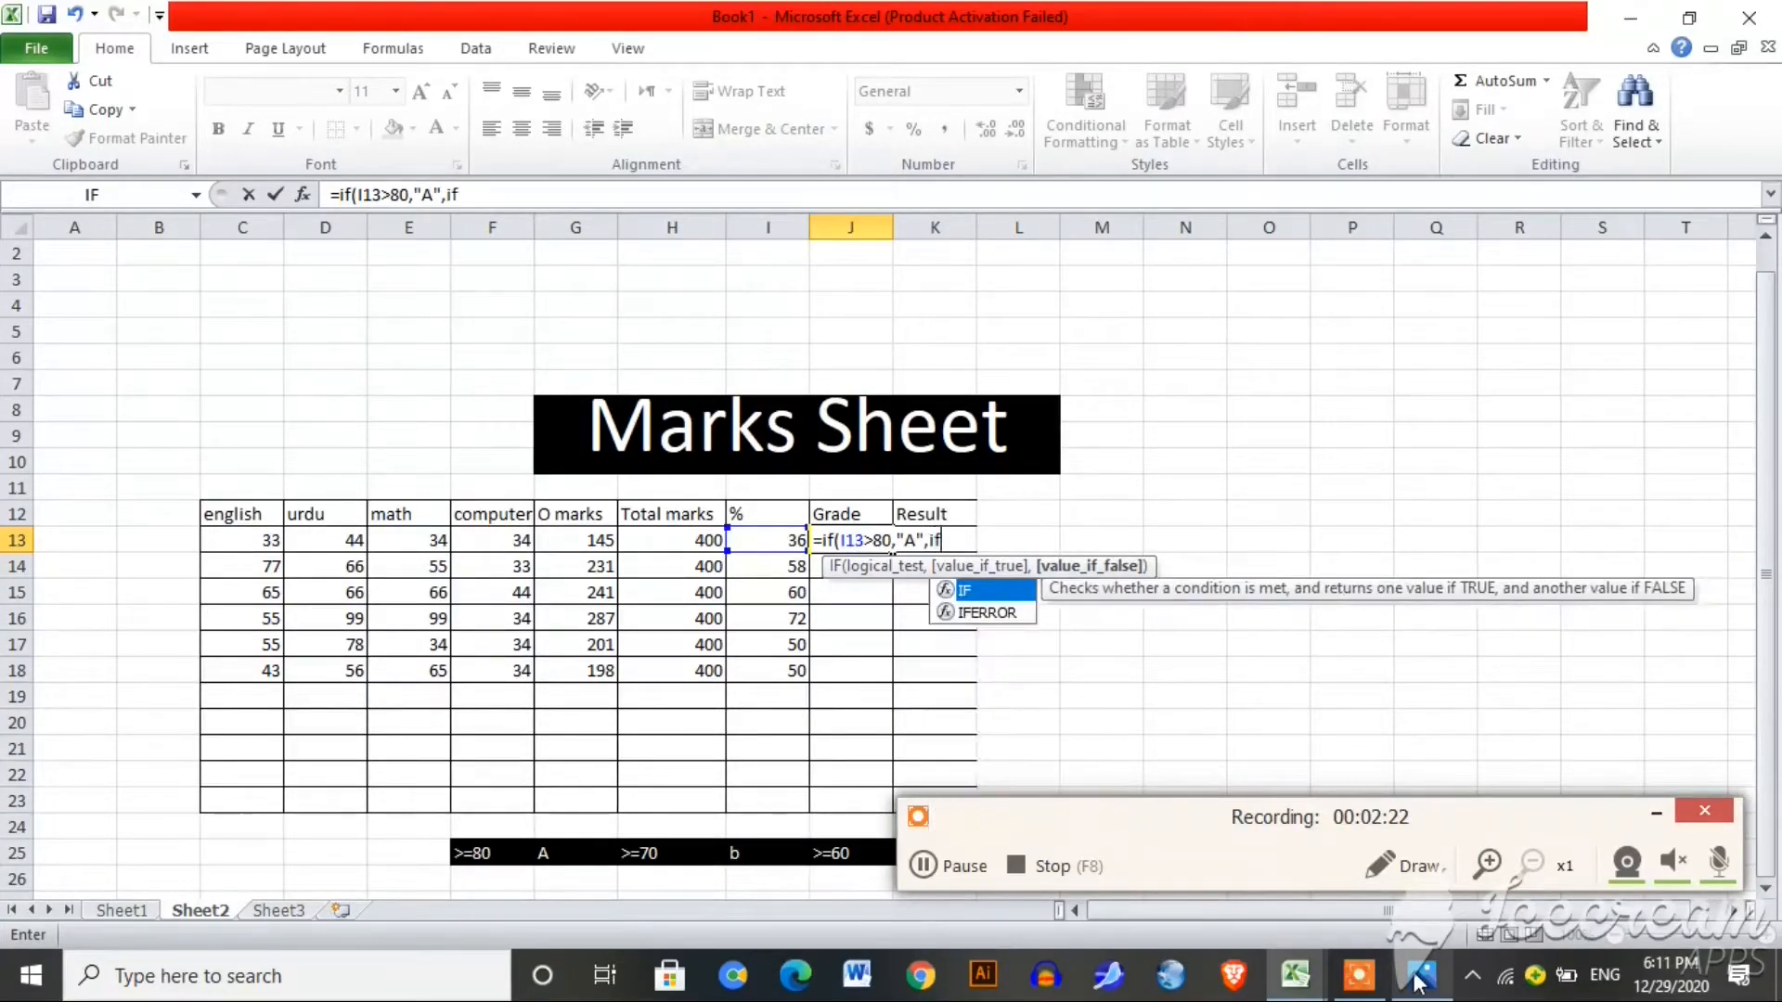
text(()
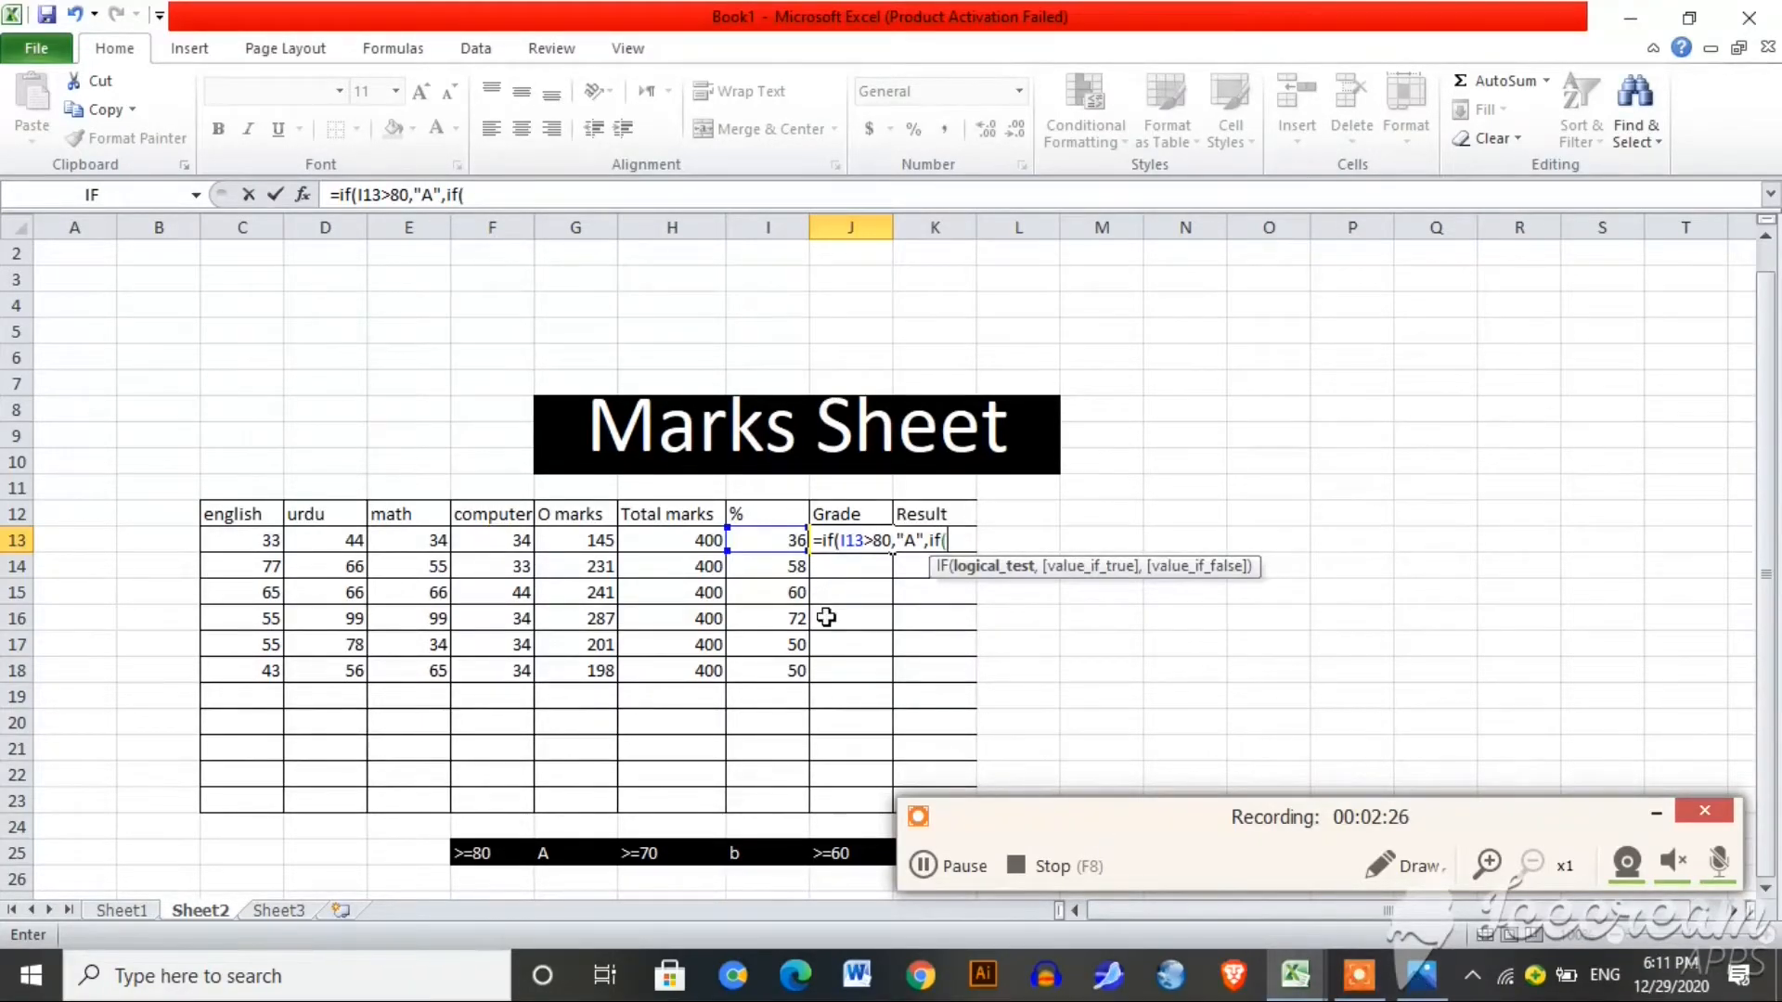
click(778, 544)
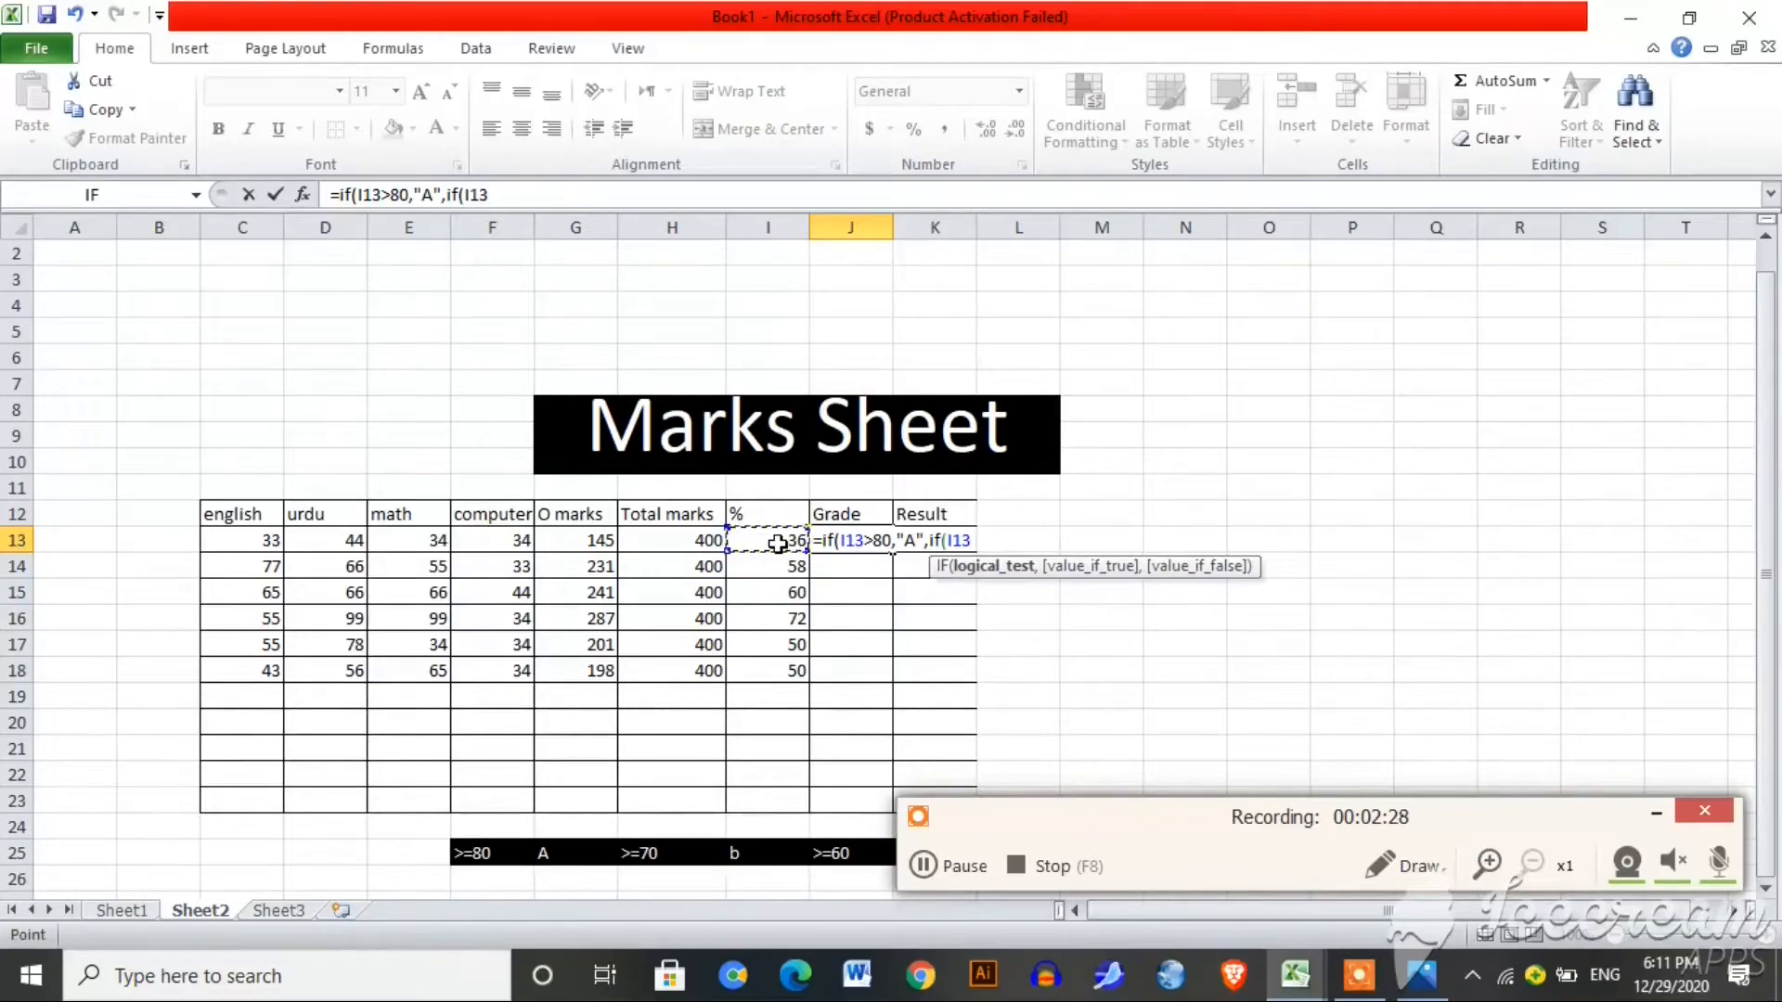
text(>70,")
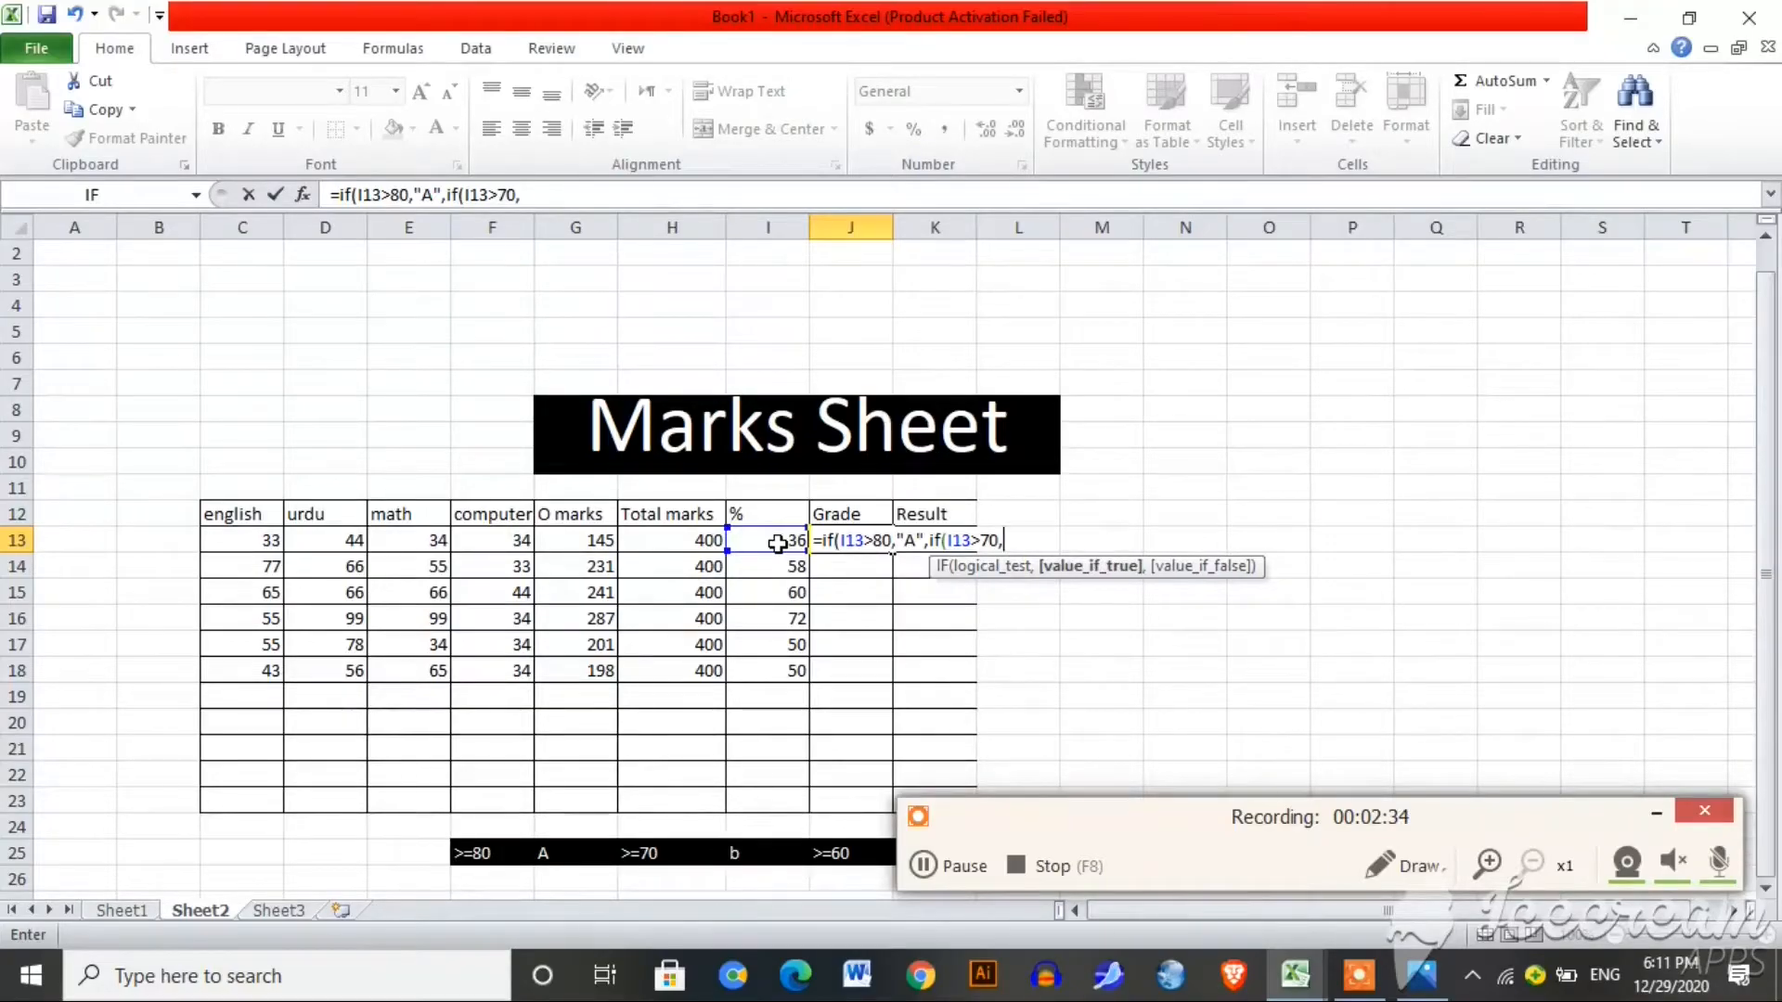
text(B",if)
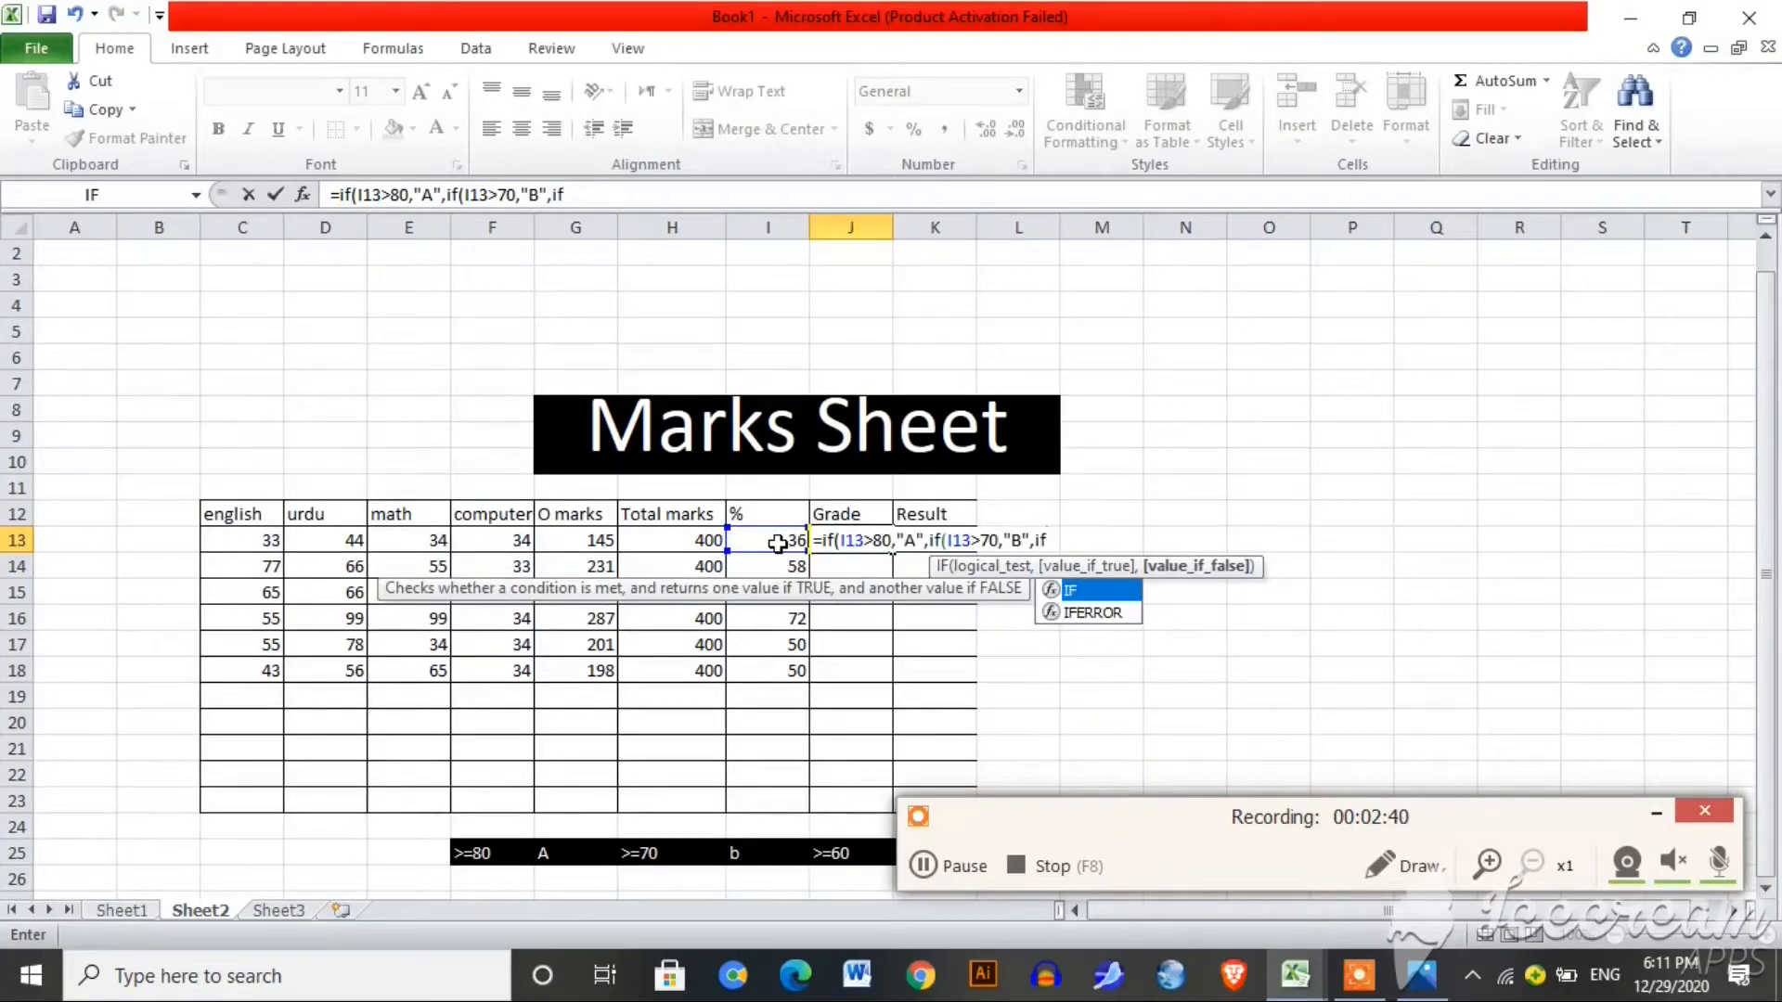
text(()
click(777, 543)
text(>)
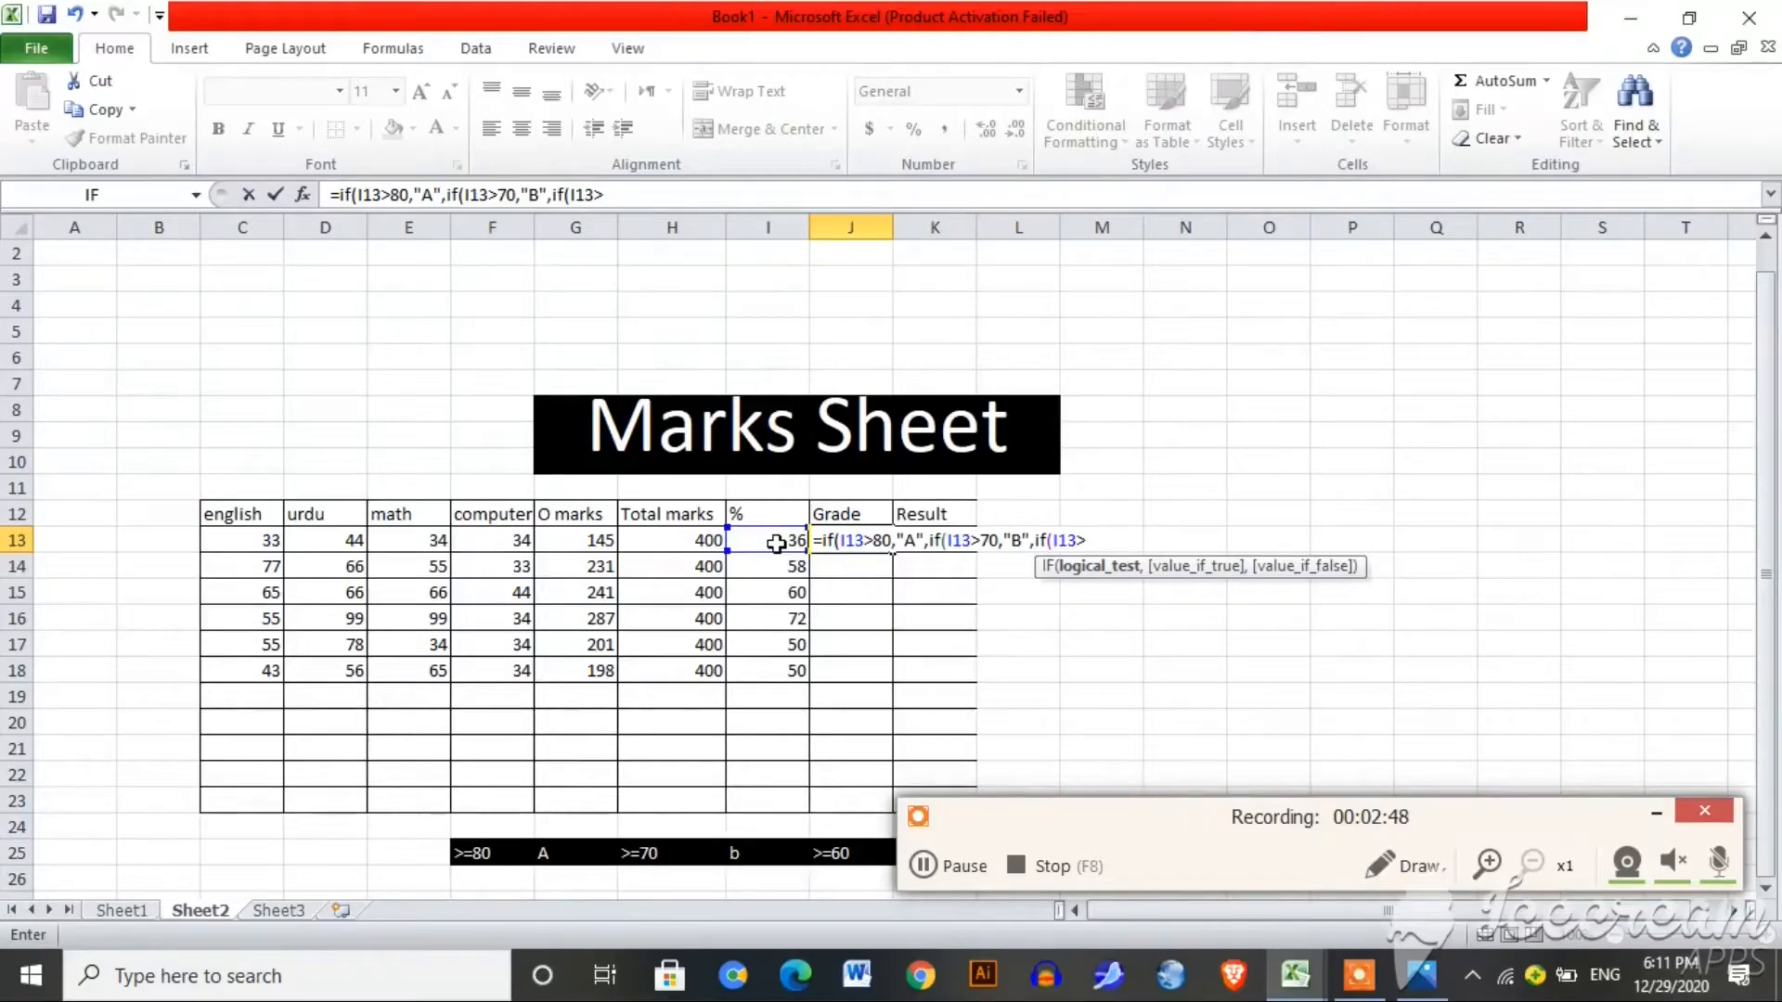
text(60,")
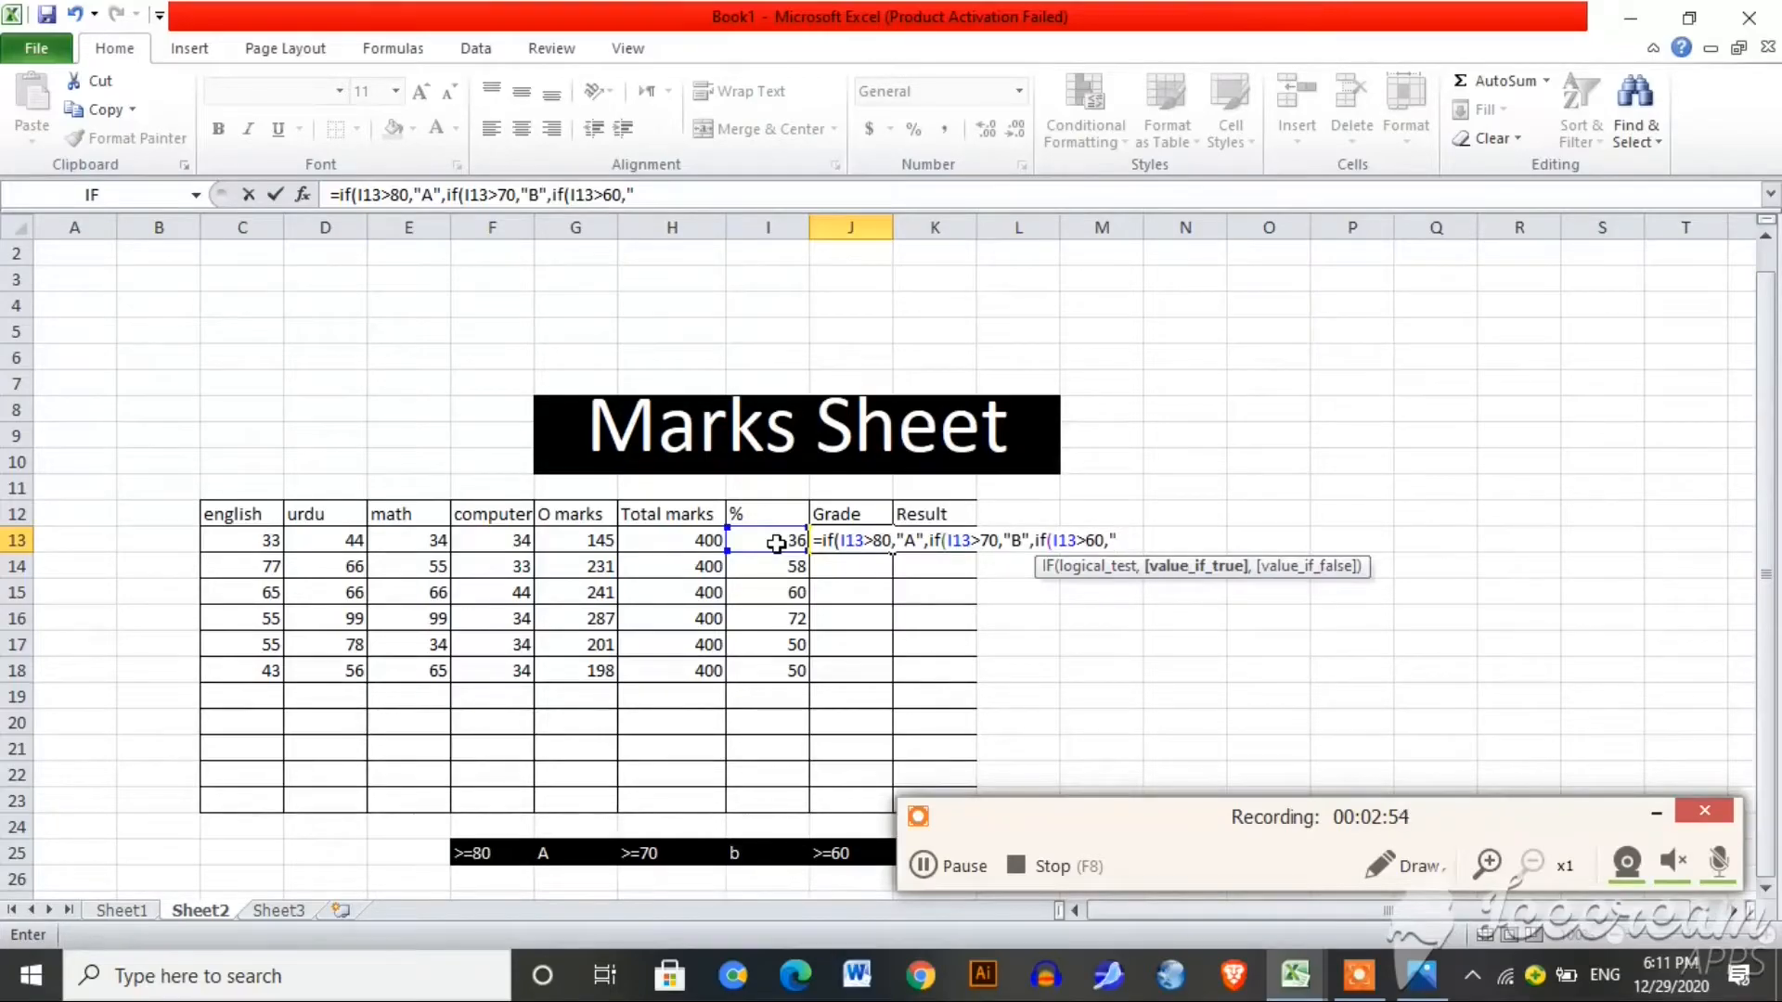
text(C",)
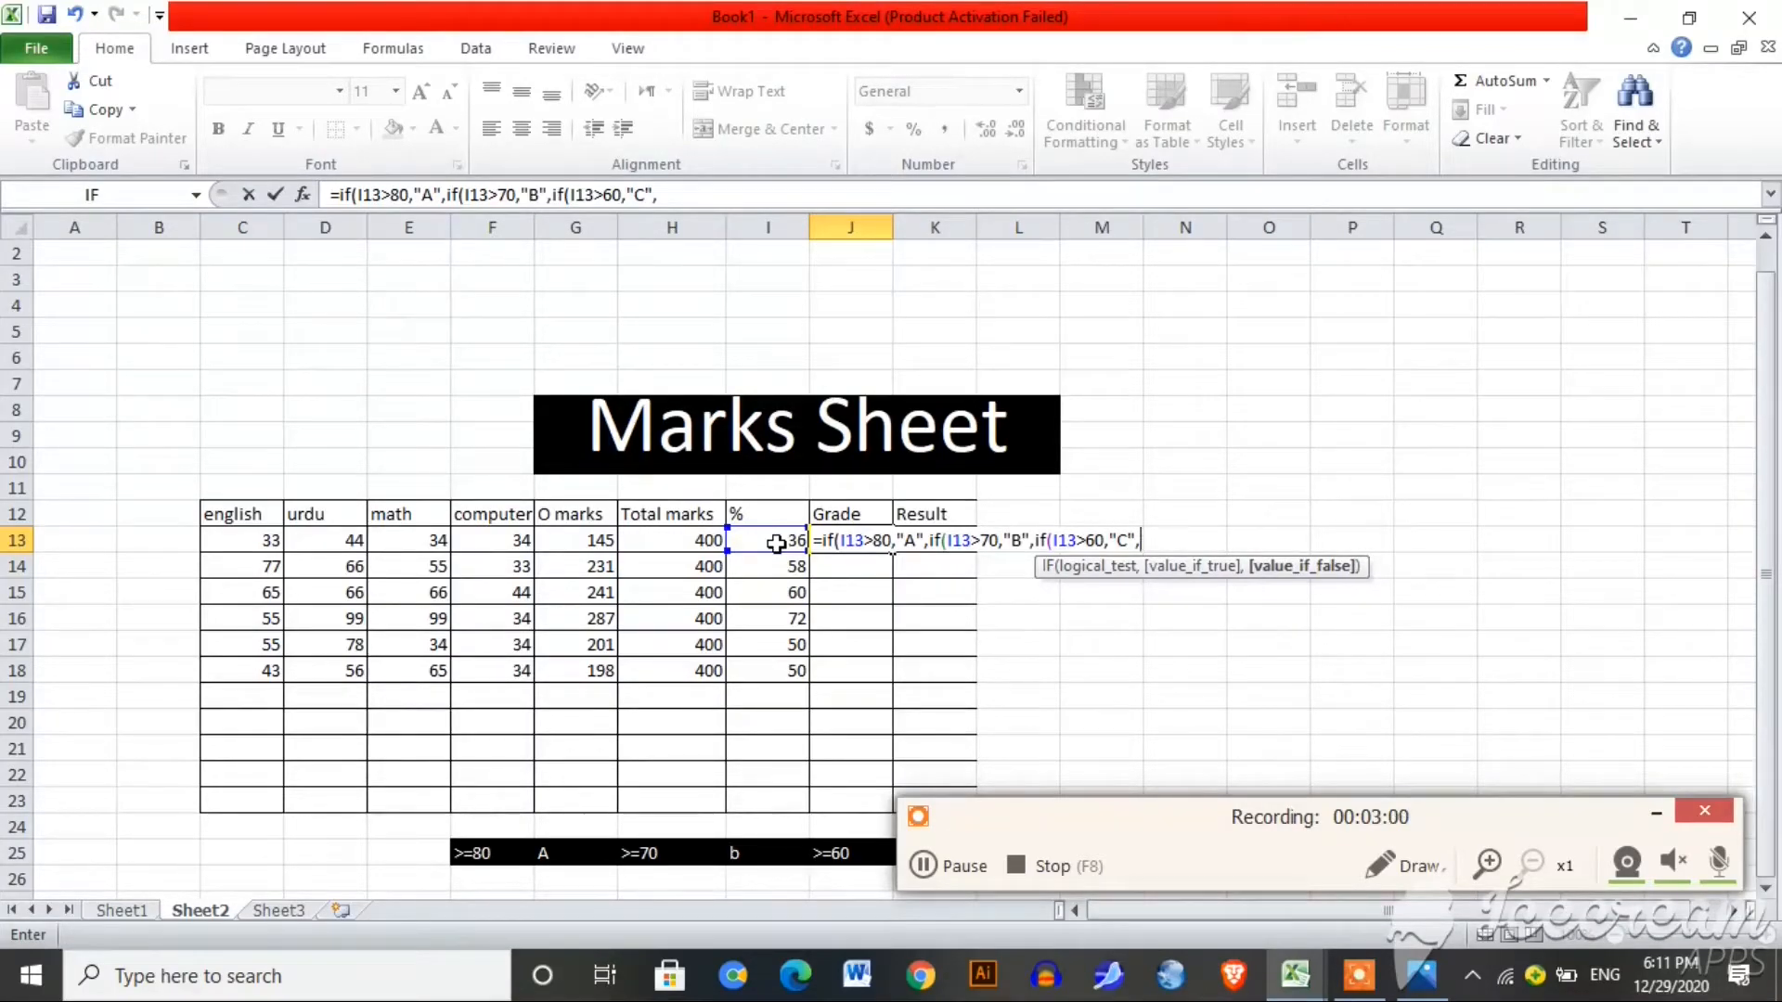
text(if)
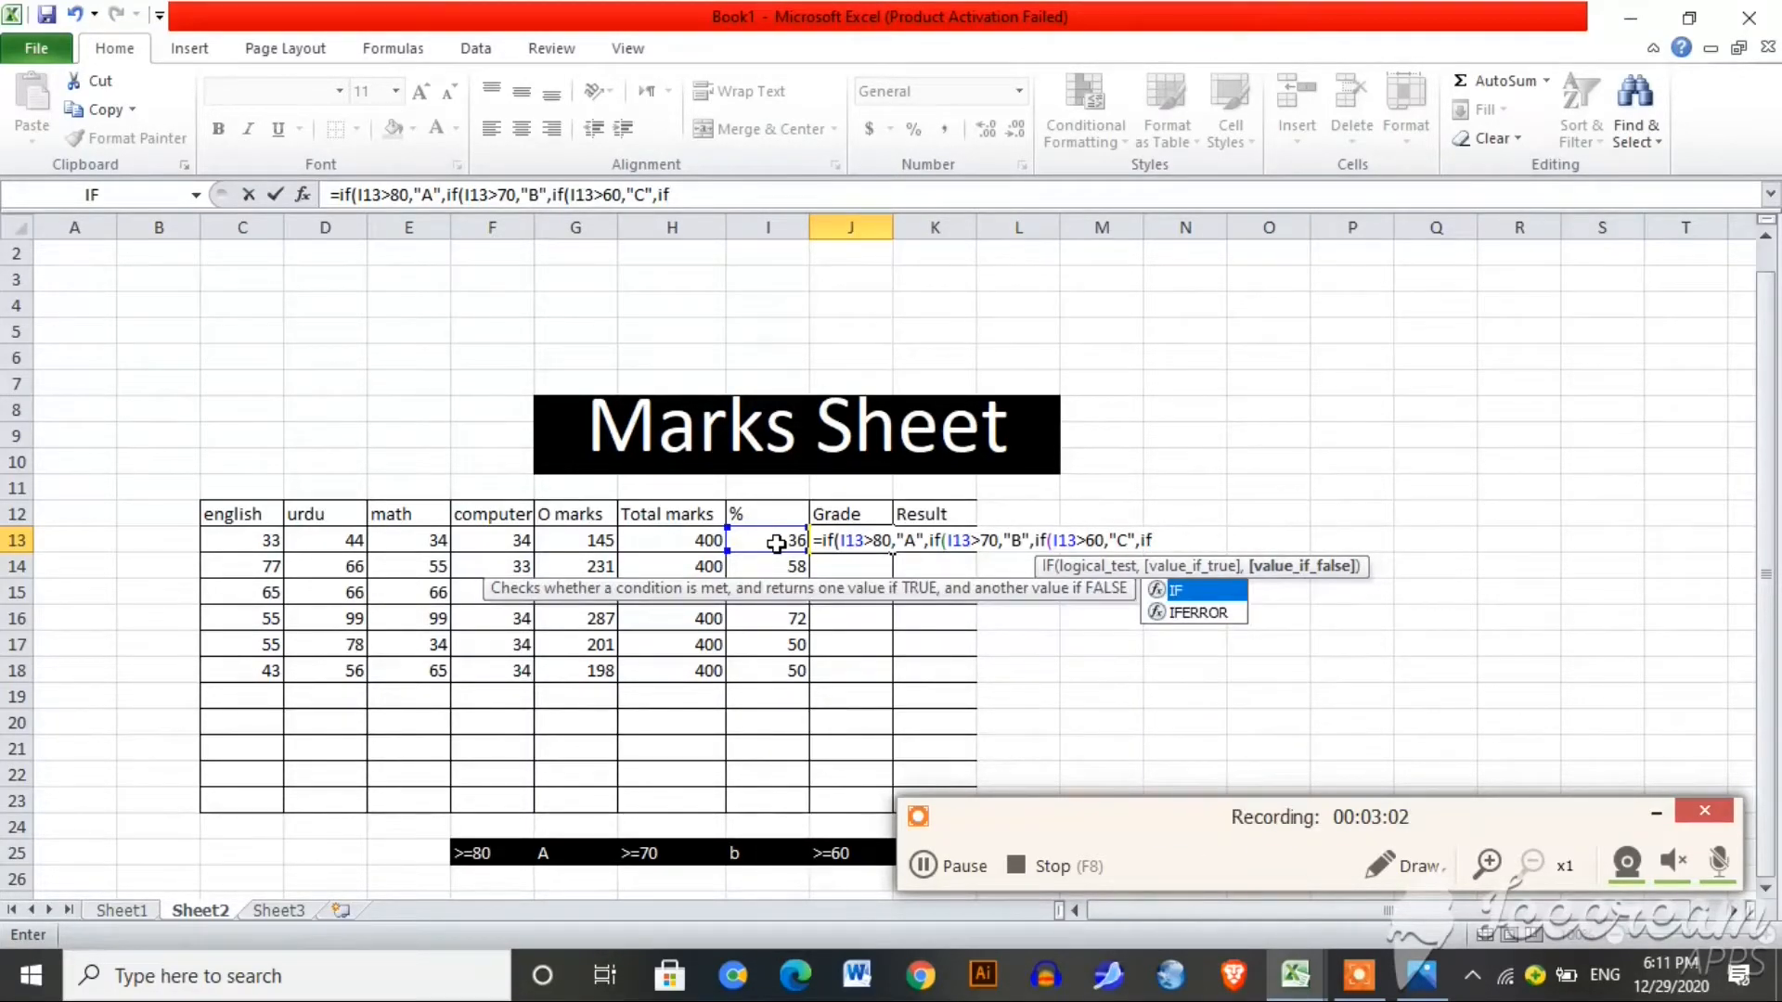
text(()
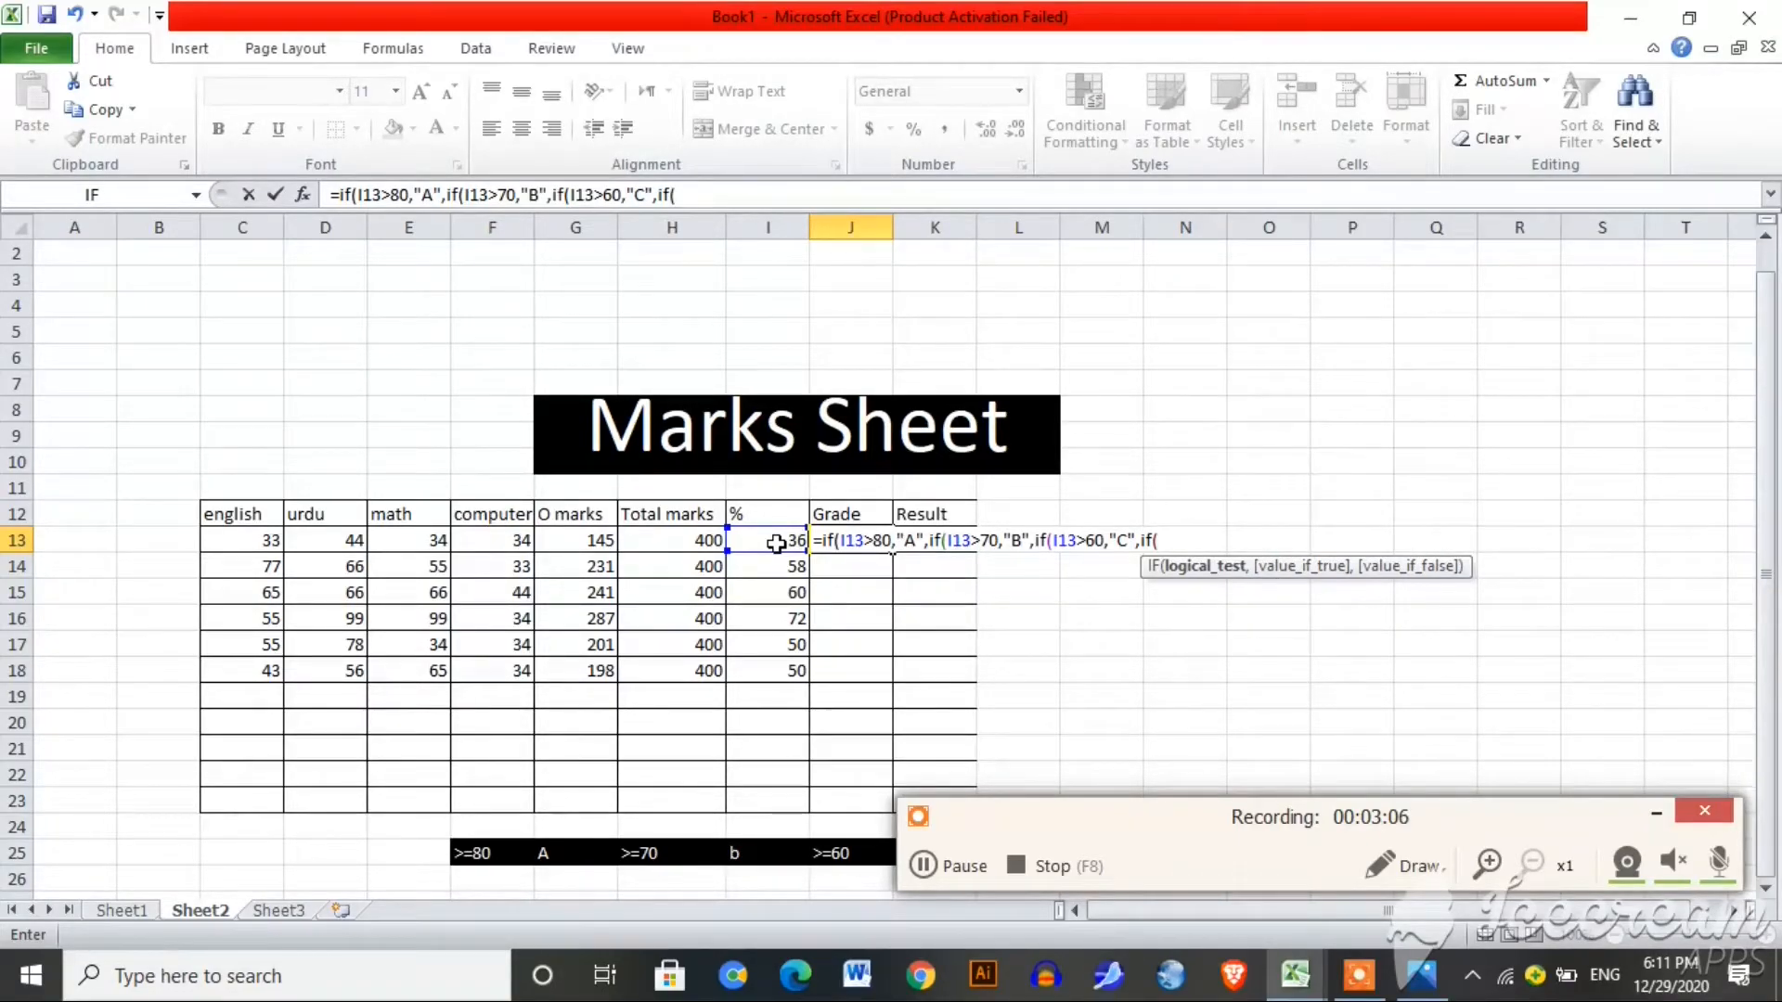
Step: Finish the grade formula with I13>50 "D" and I13<50 "F", closing all brackets
click(776, 544)
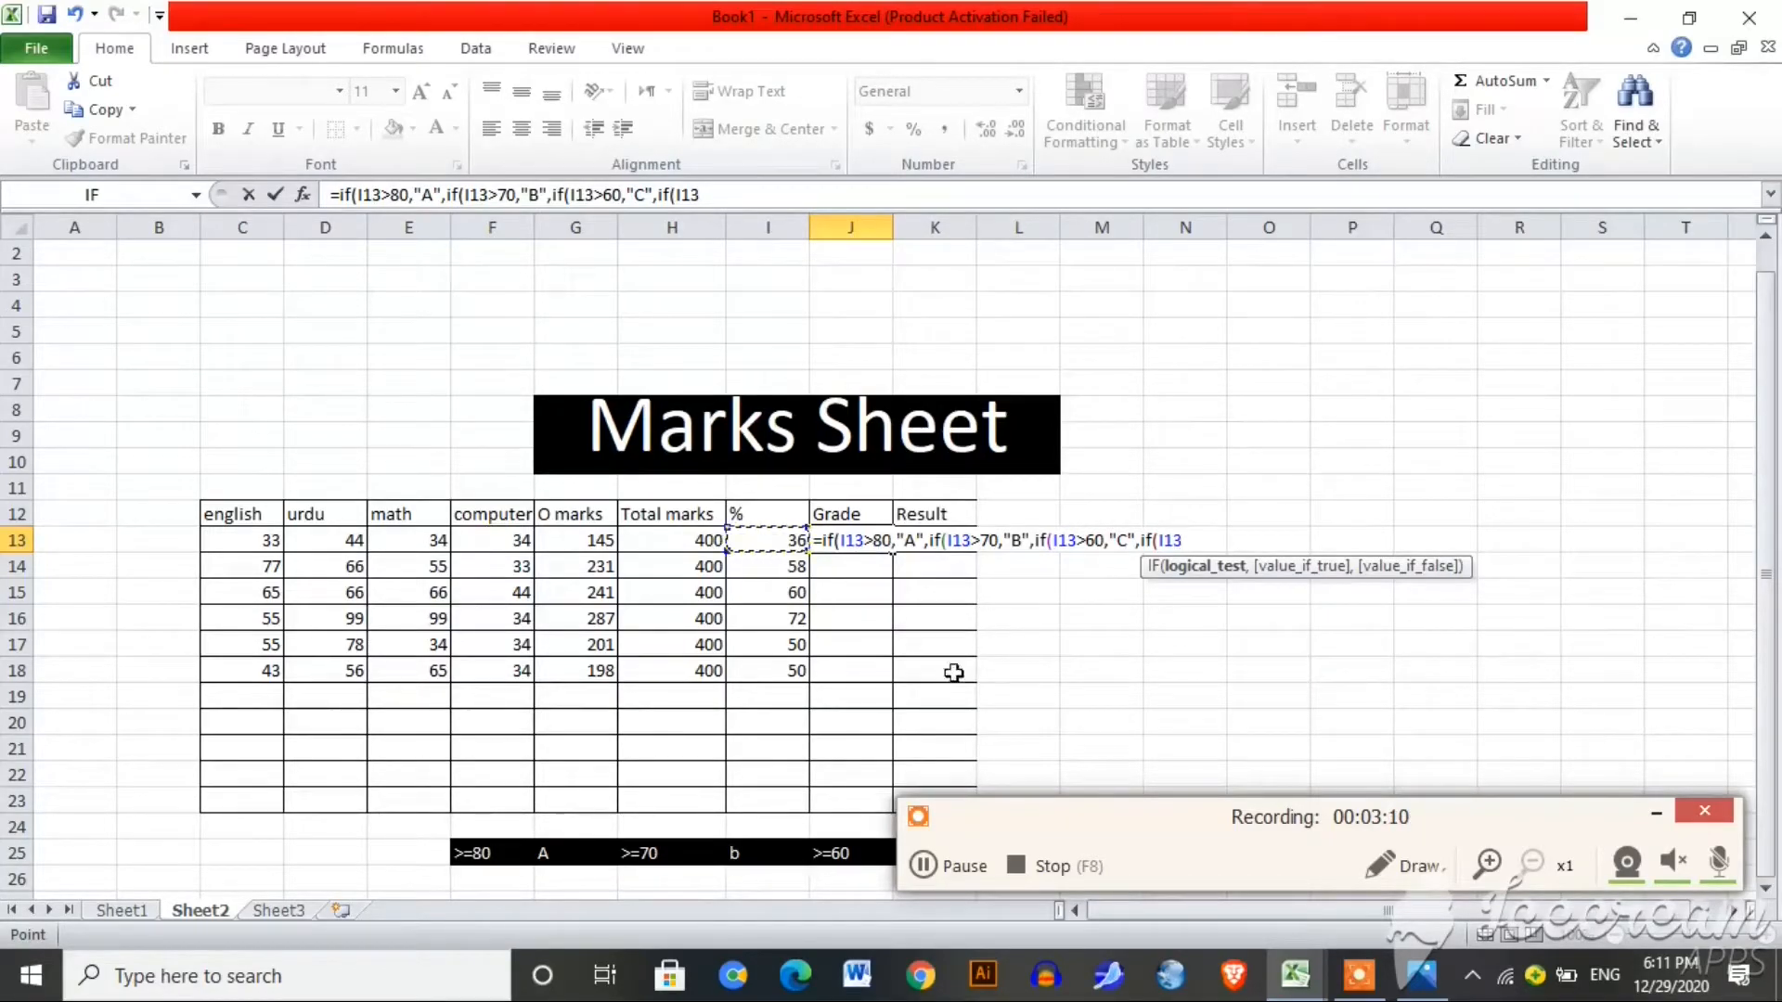
drag(1088, 826, 1056, 714)
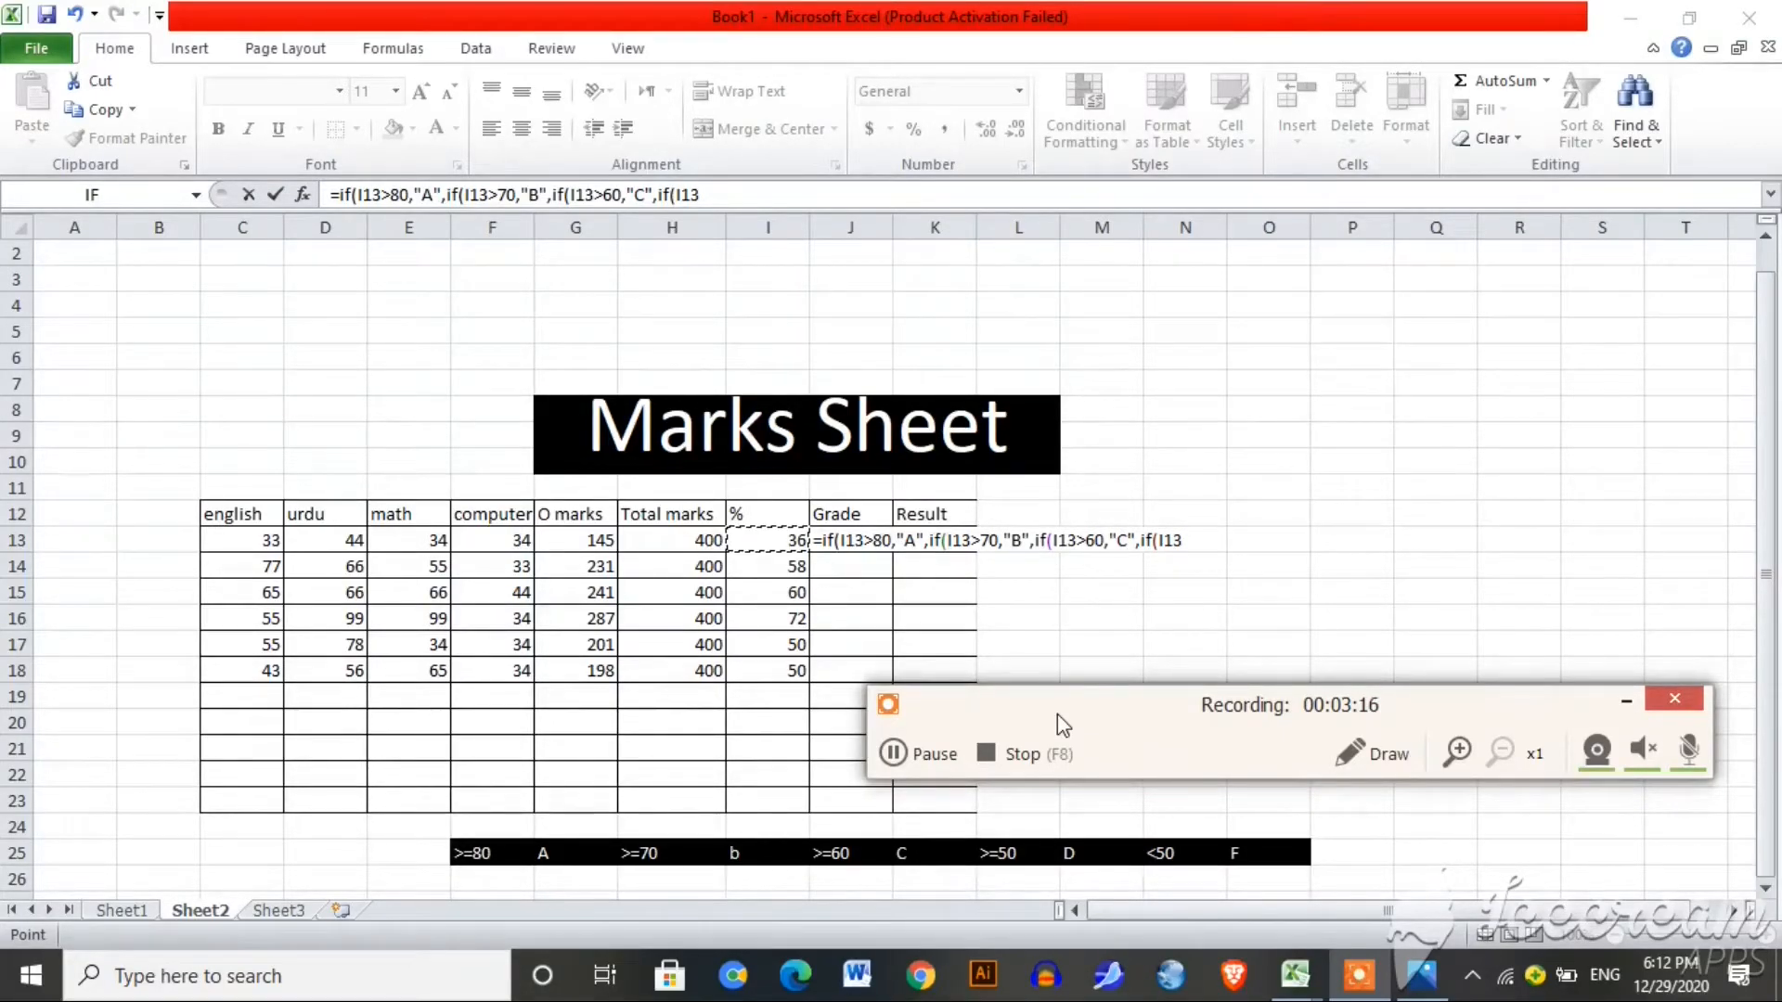
click(1191, 540)
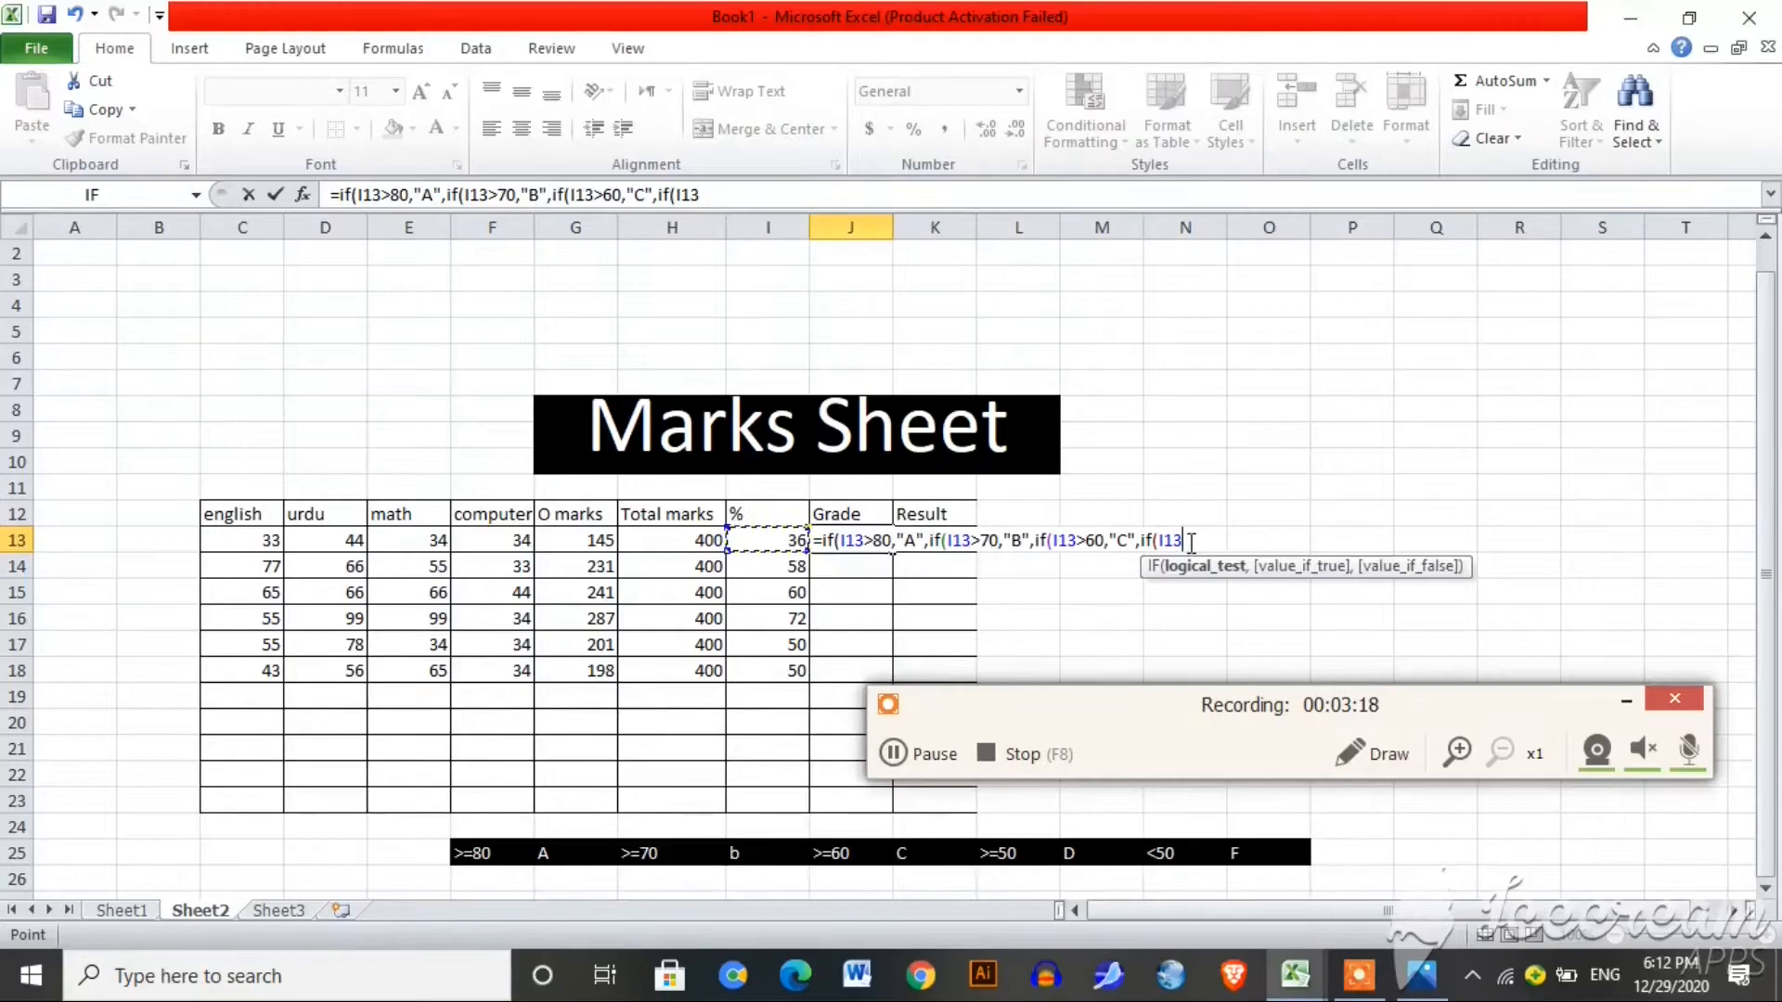
text(>50)
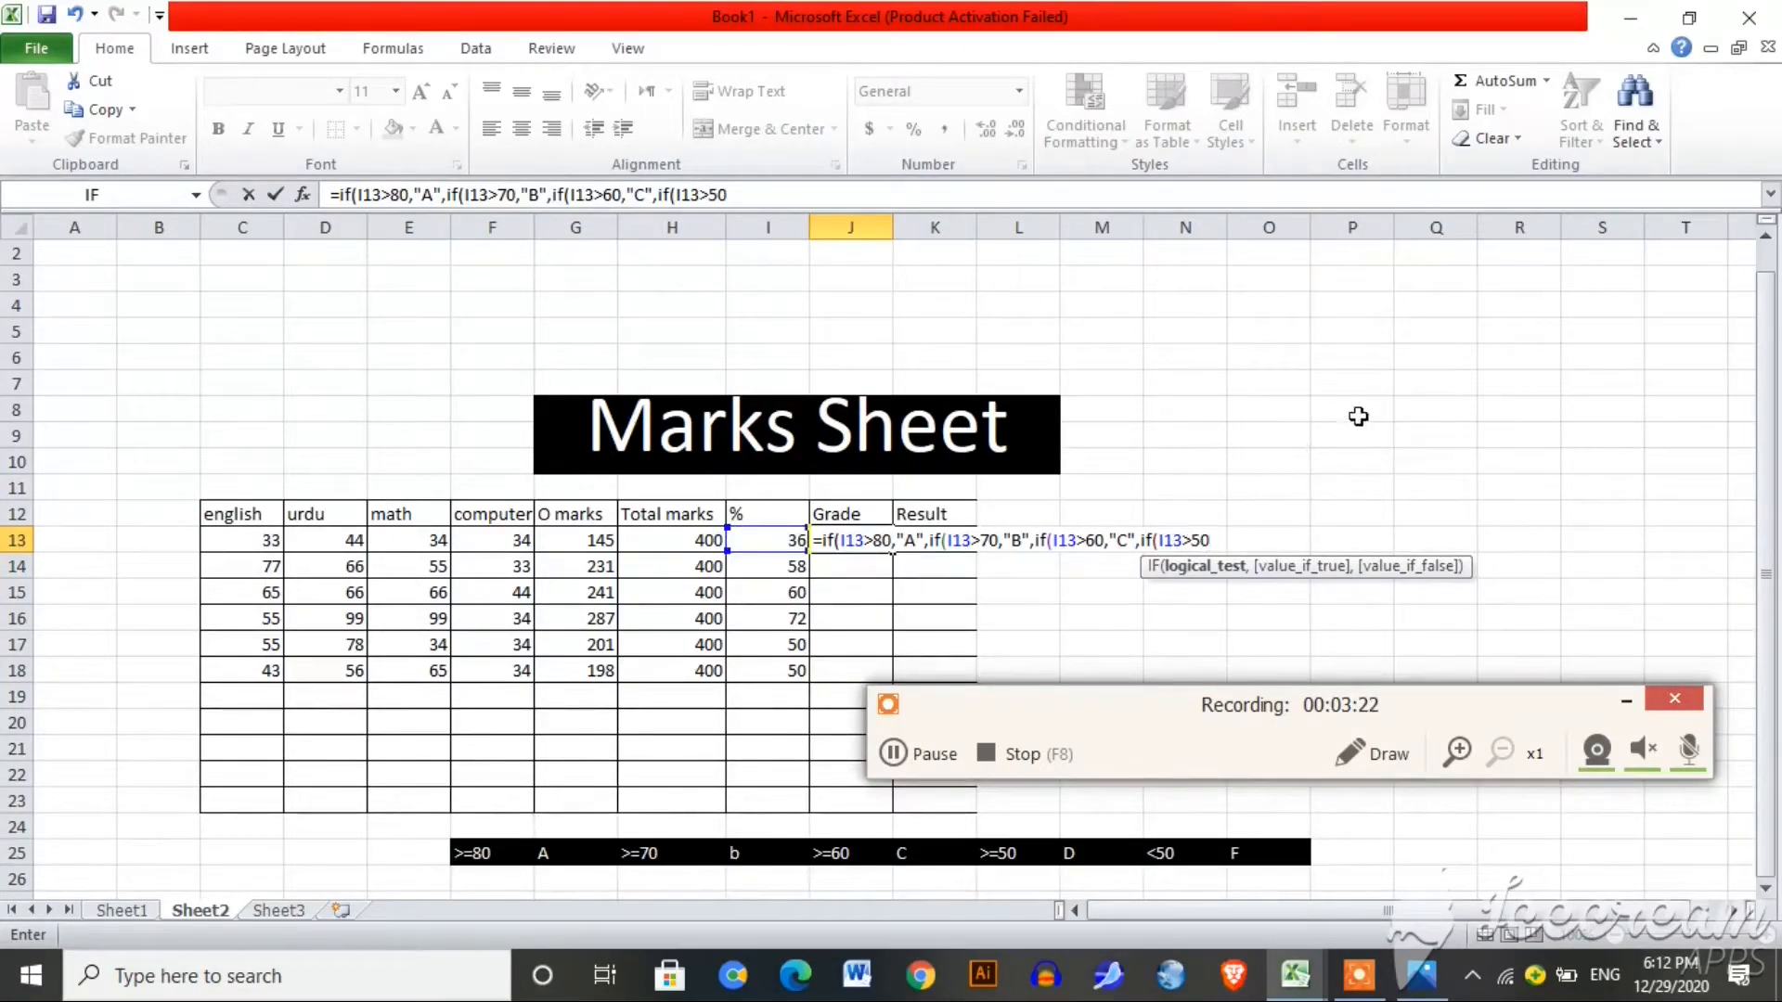
text(,")
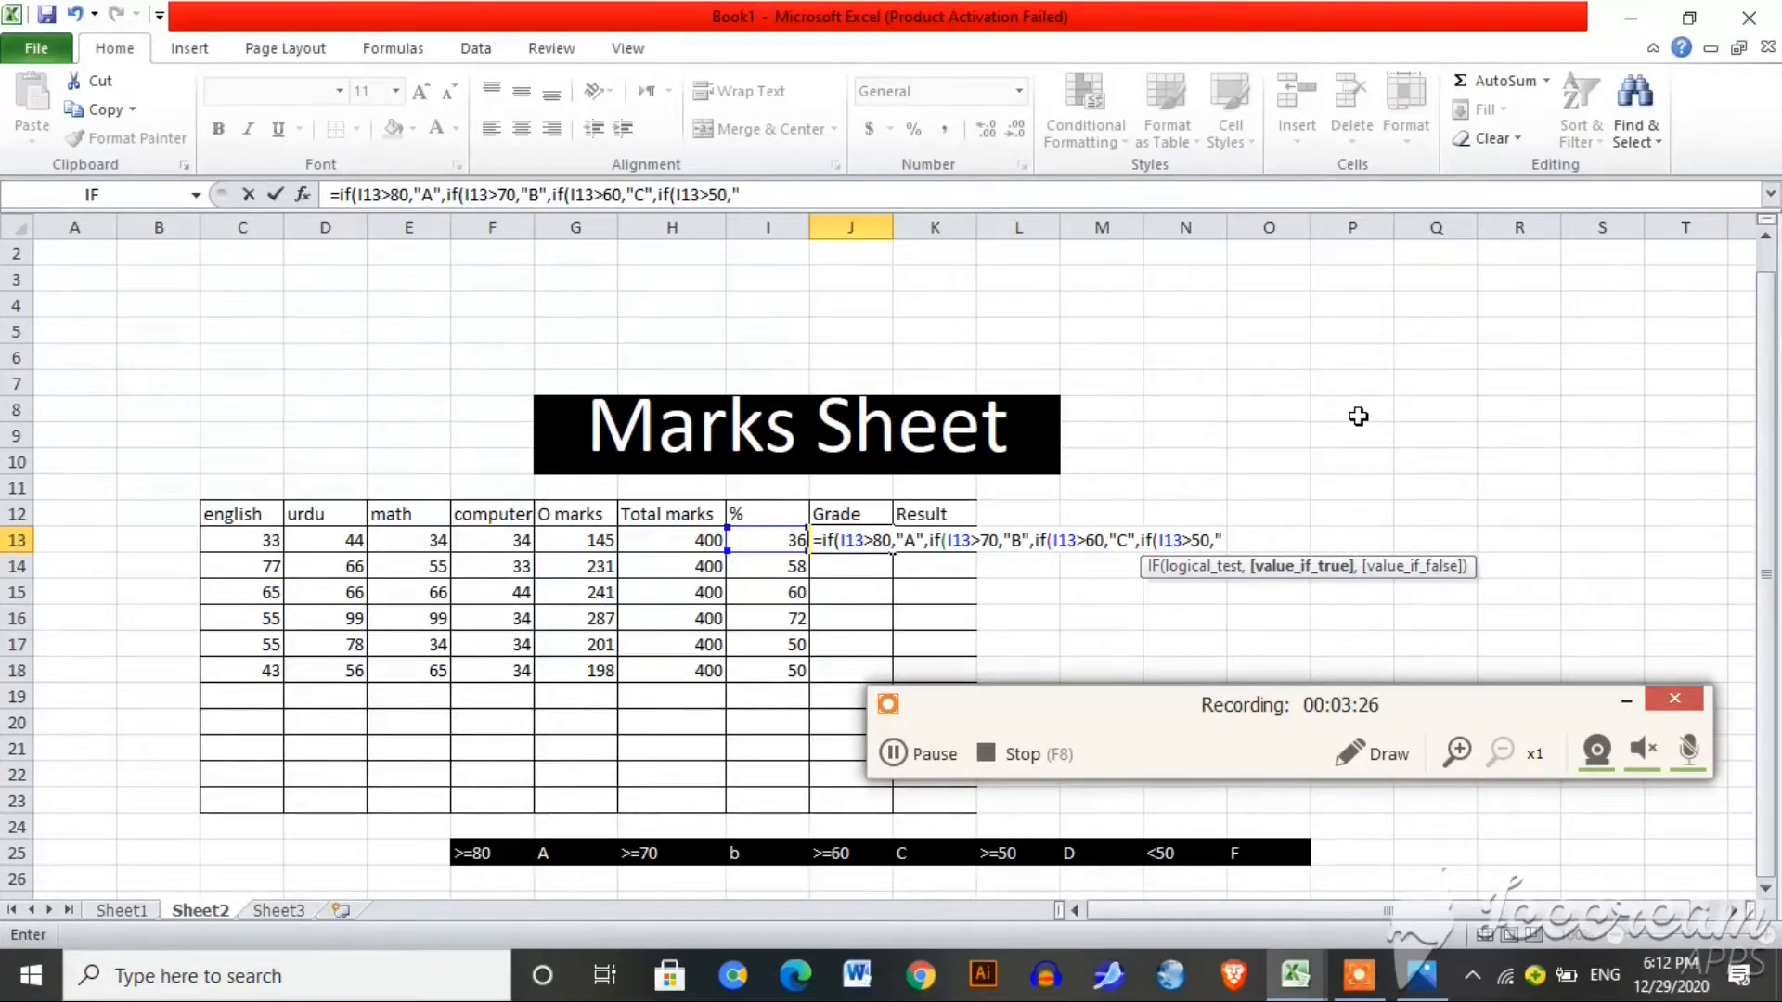
text(D",)
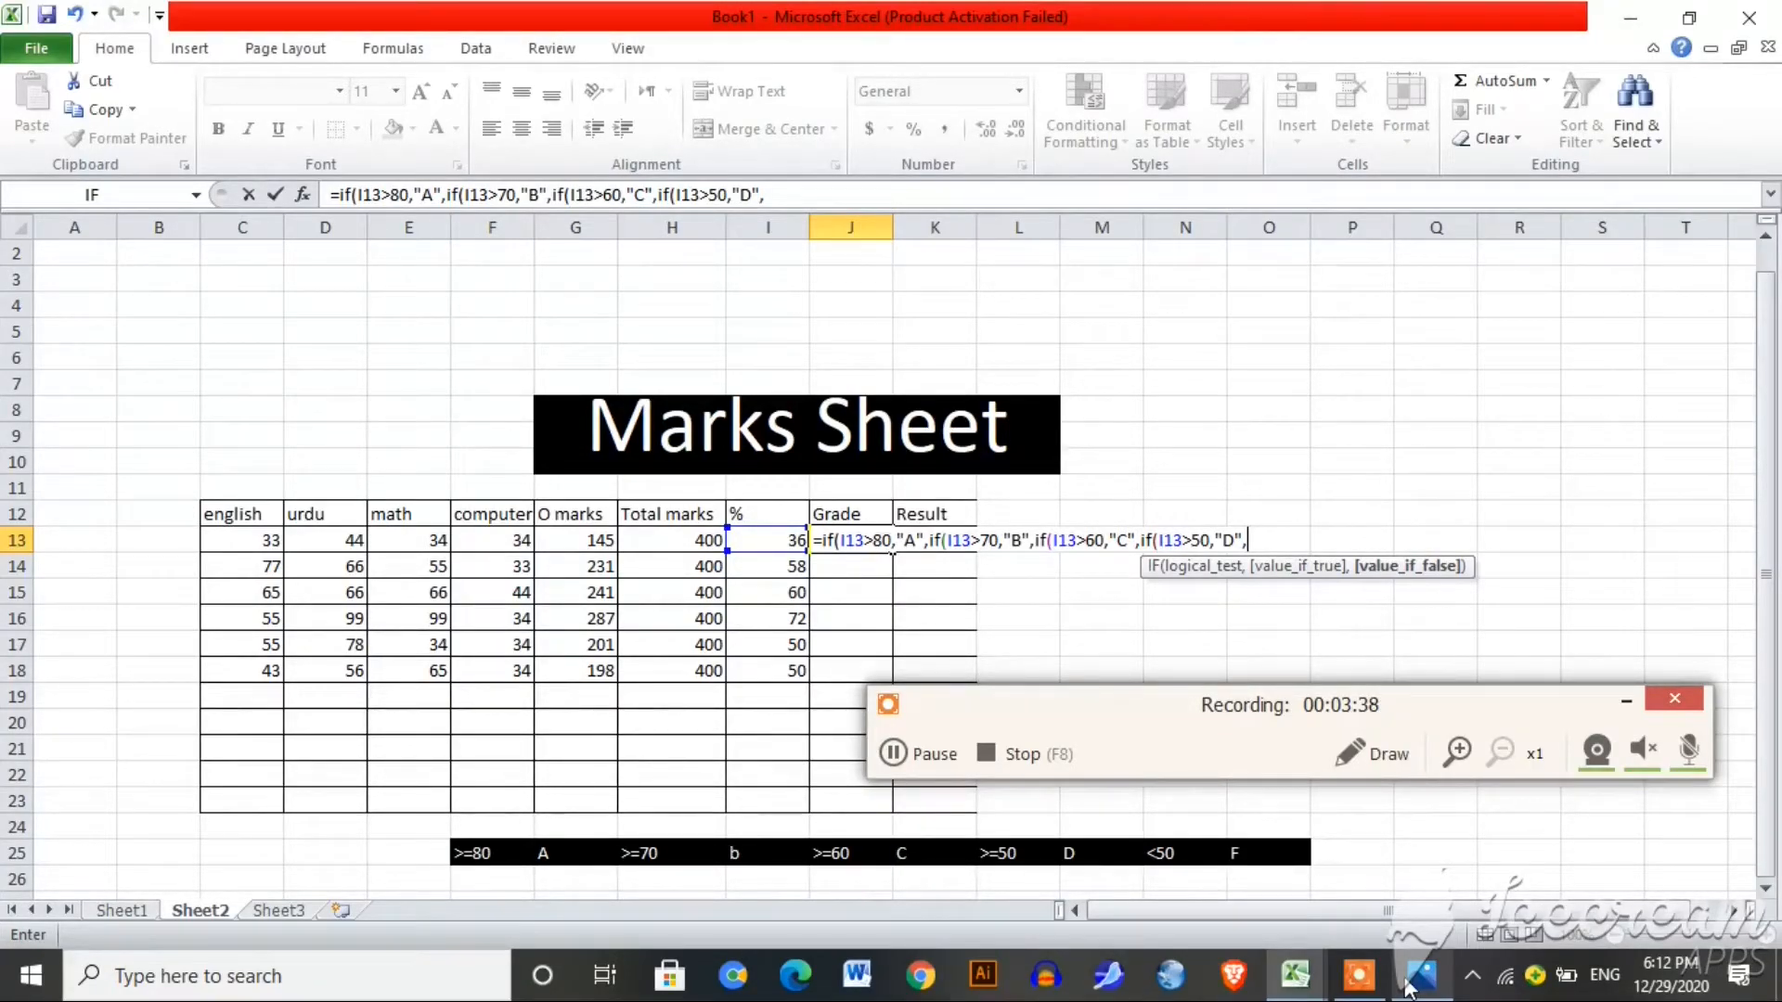
text(if)
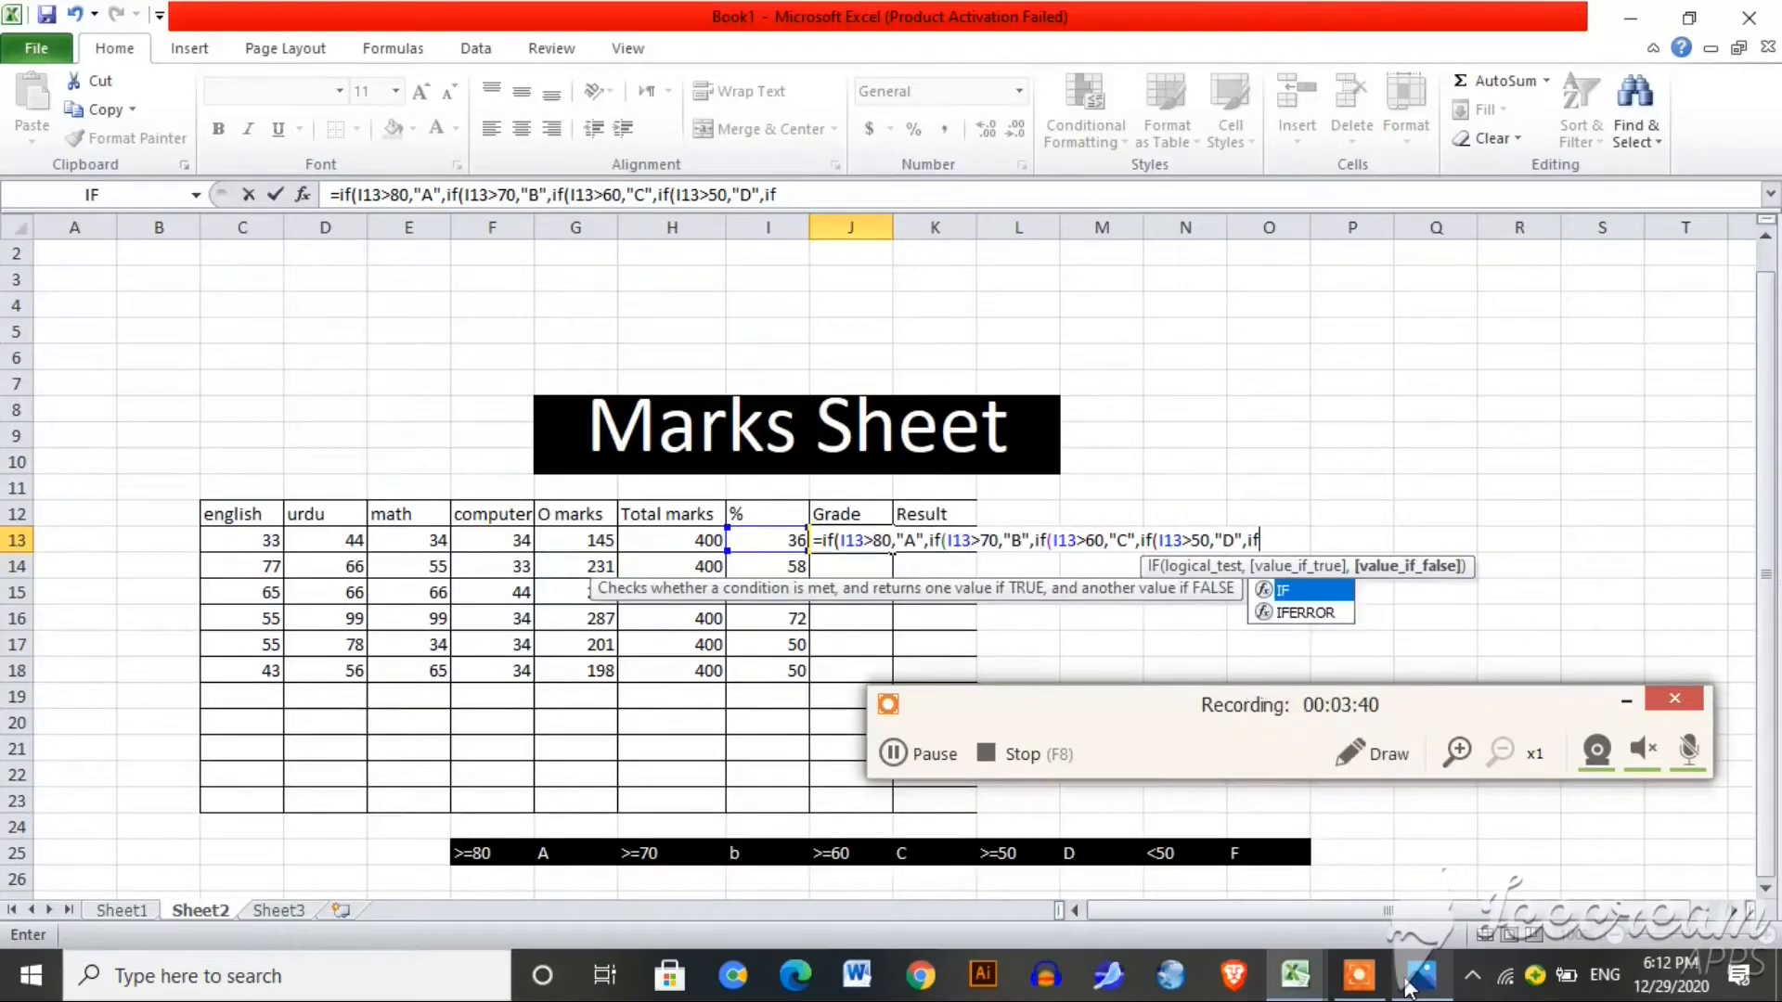
text(()
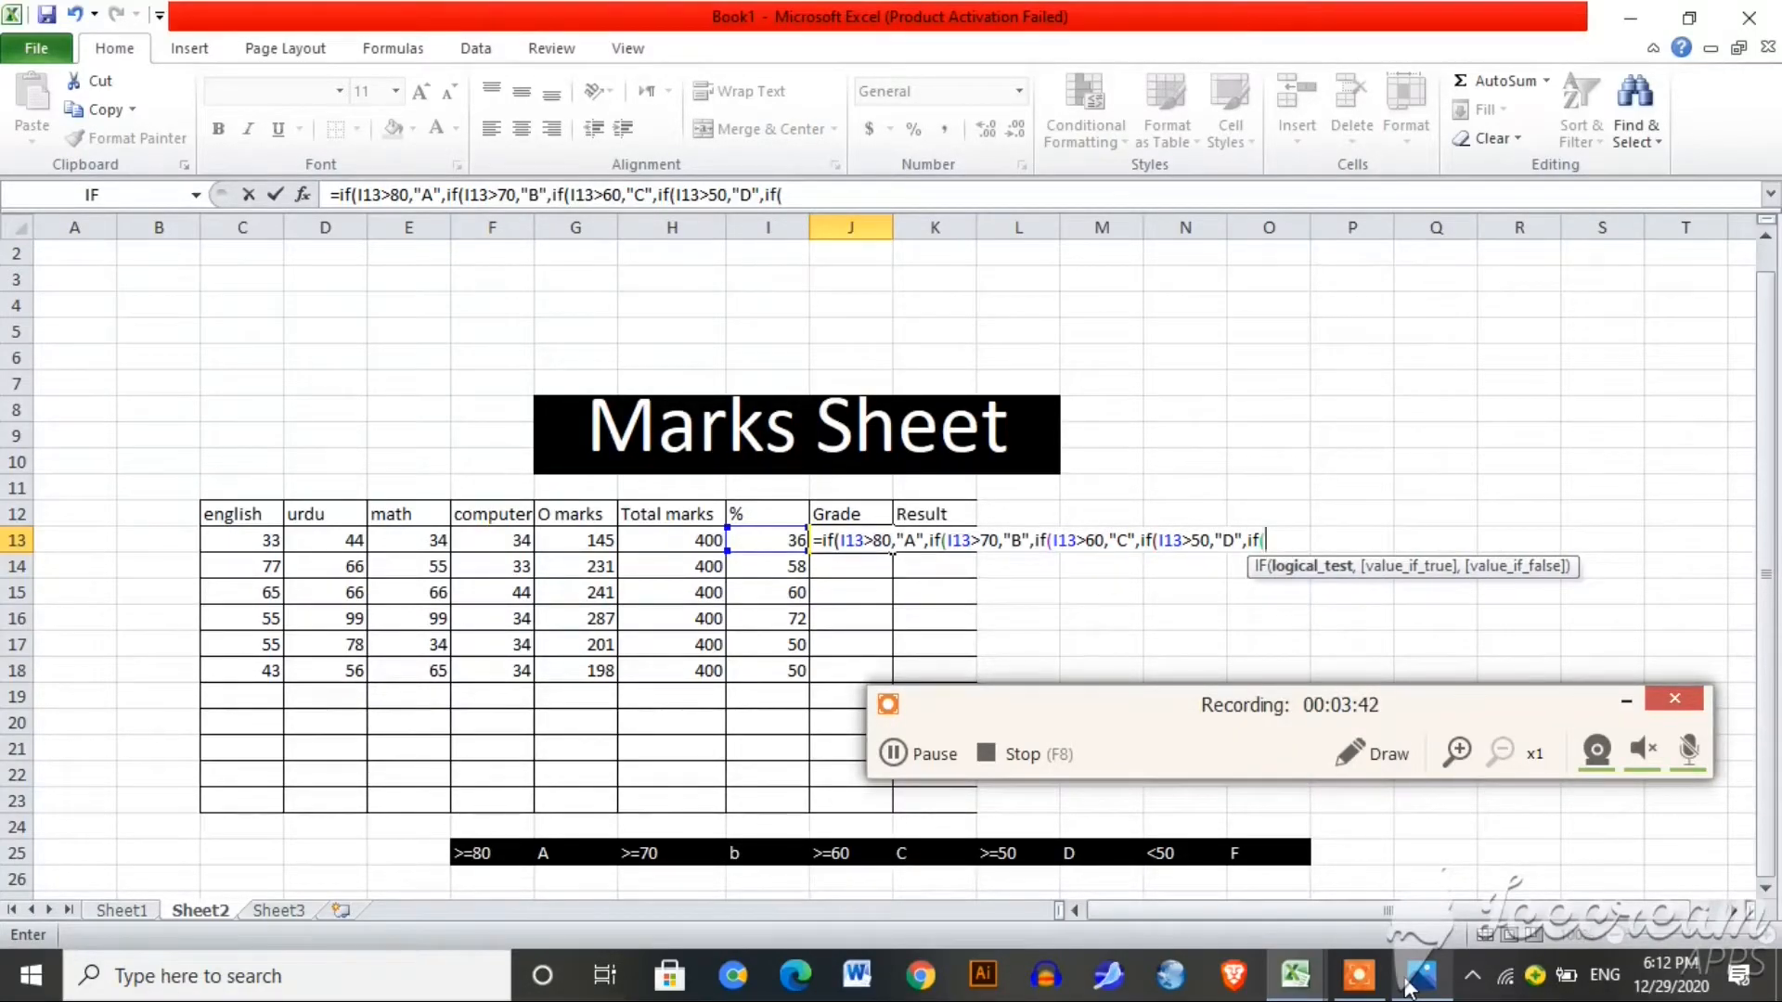
click(749, 540)
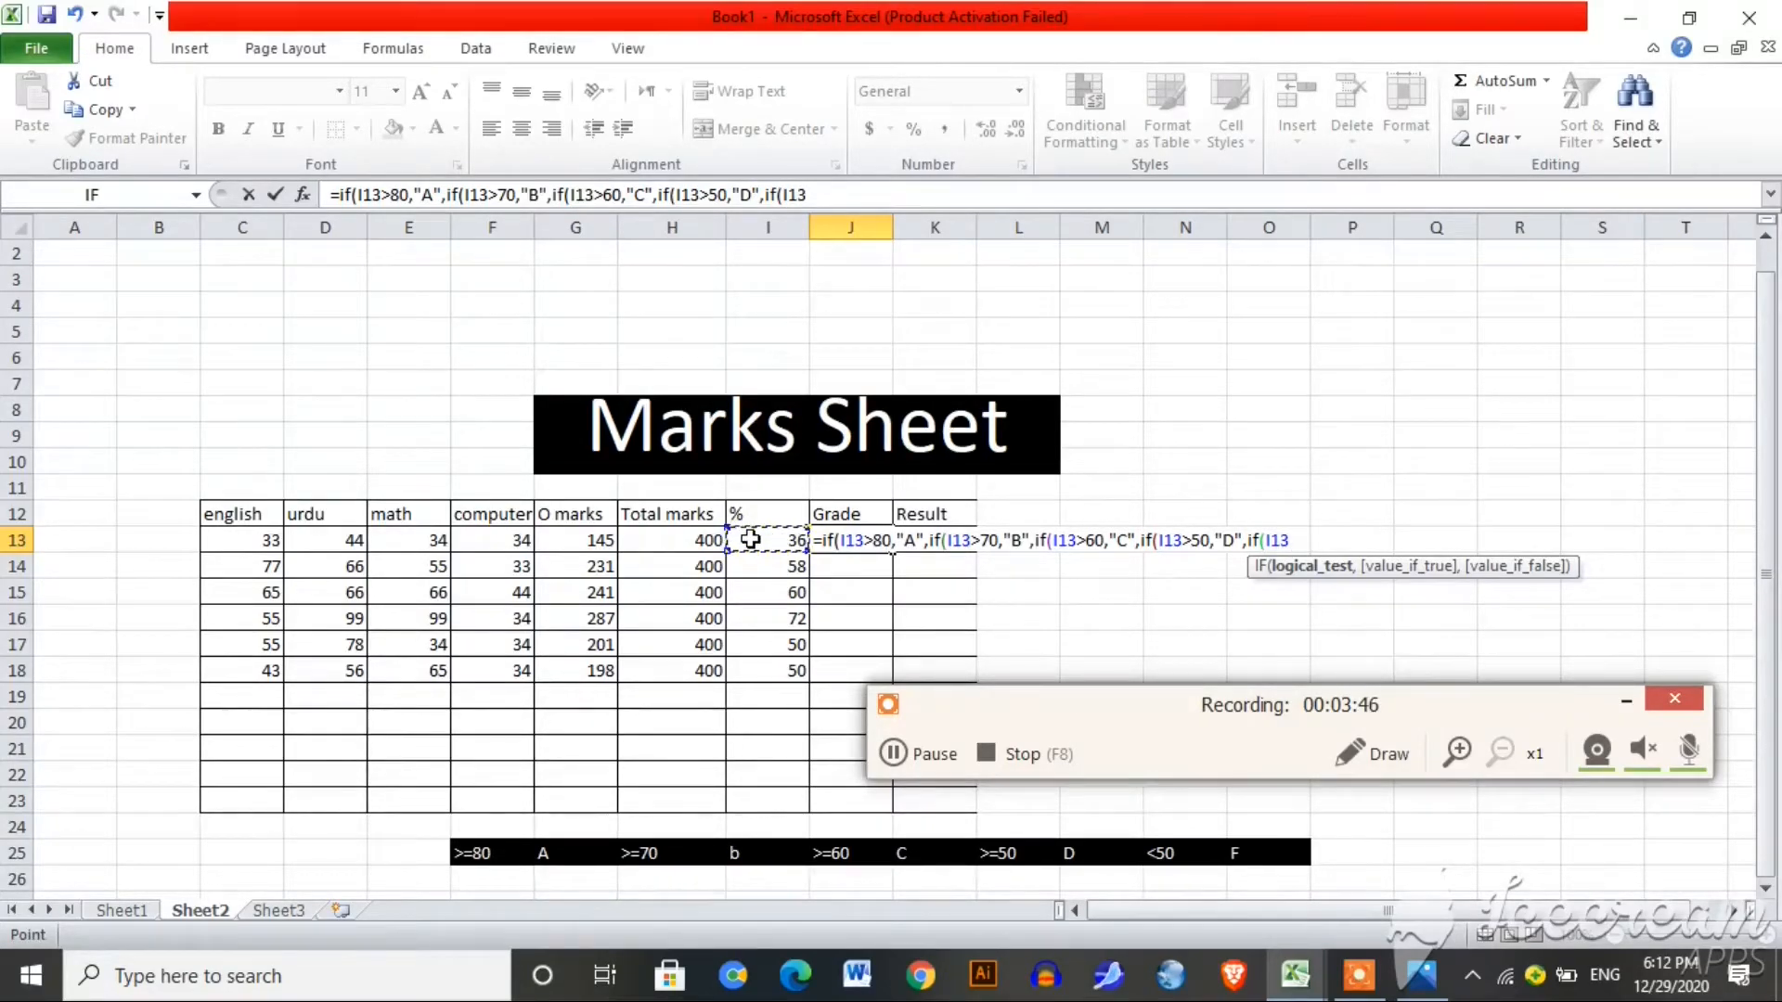
text(<50,)
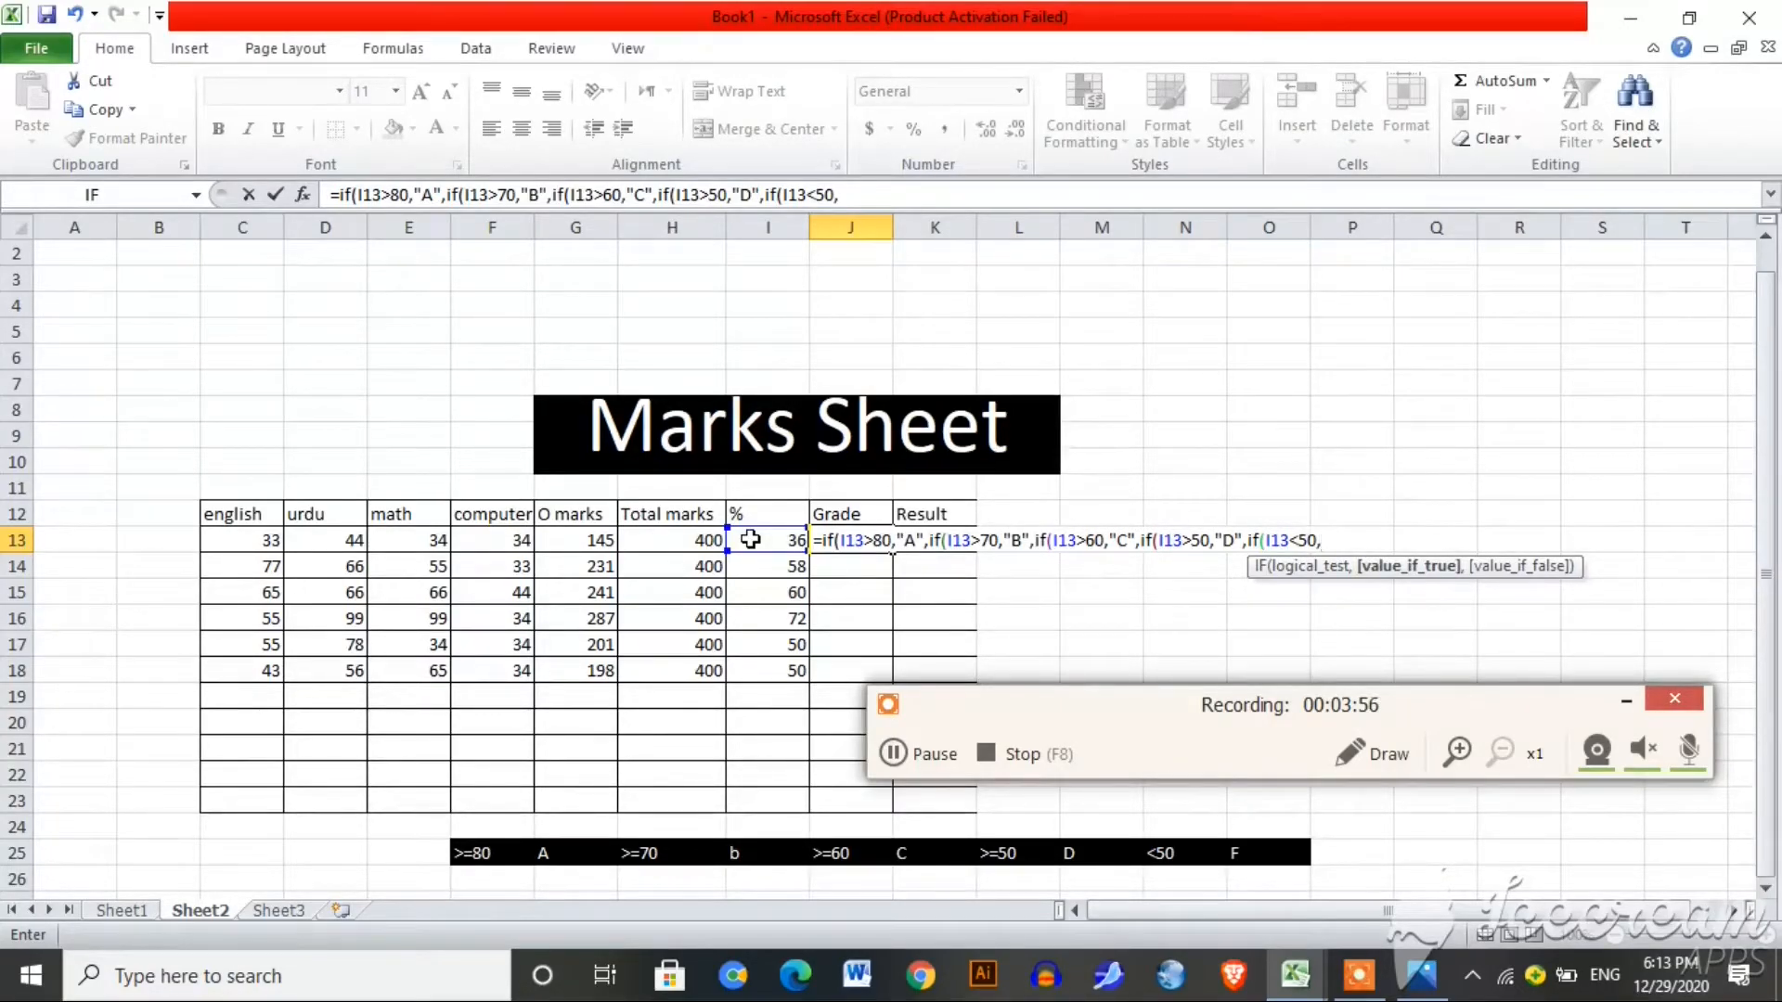
text(")
text(fai)
key(BackSpace)
key(BackSpace)
key(BackSpace)
text(F")
text())))))
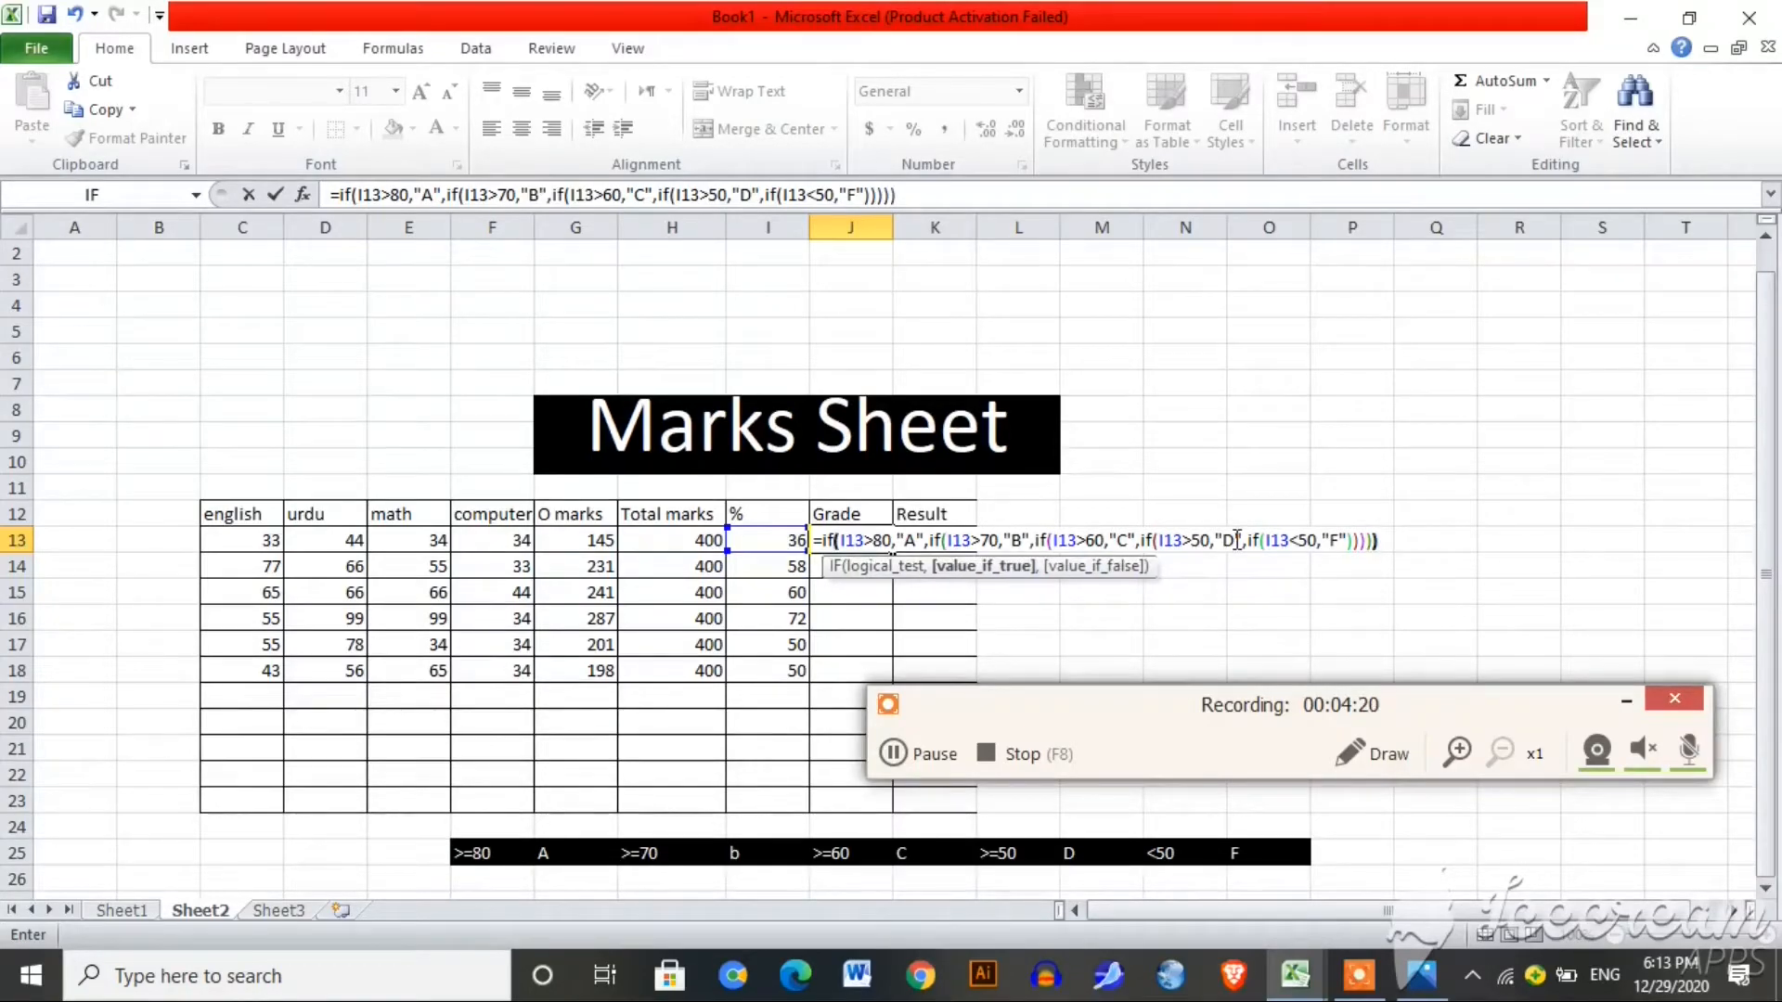
key(Return)
click(863, 540)
key(F2)
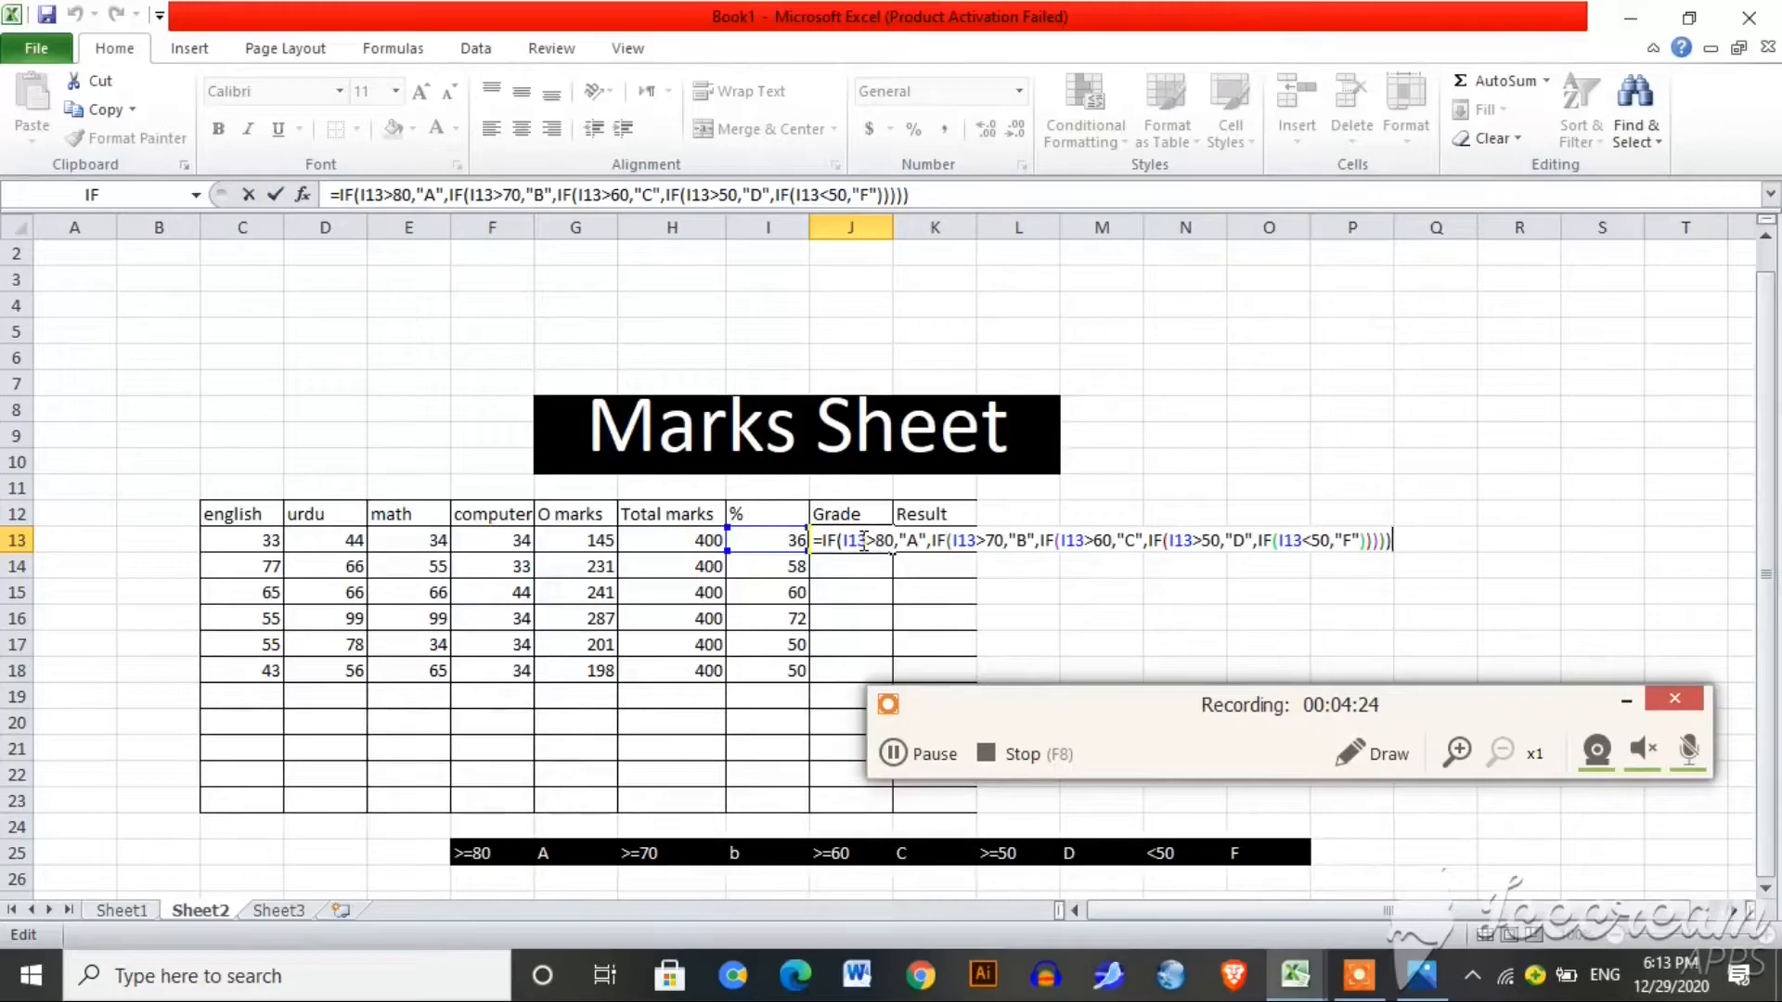
key(Return)
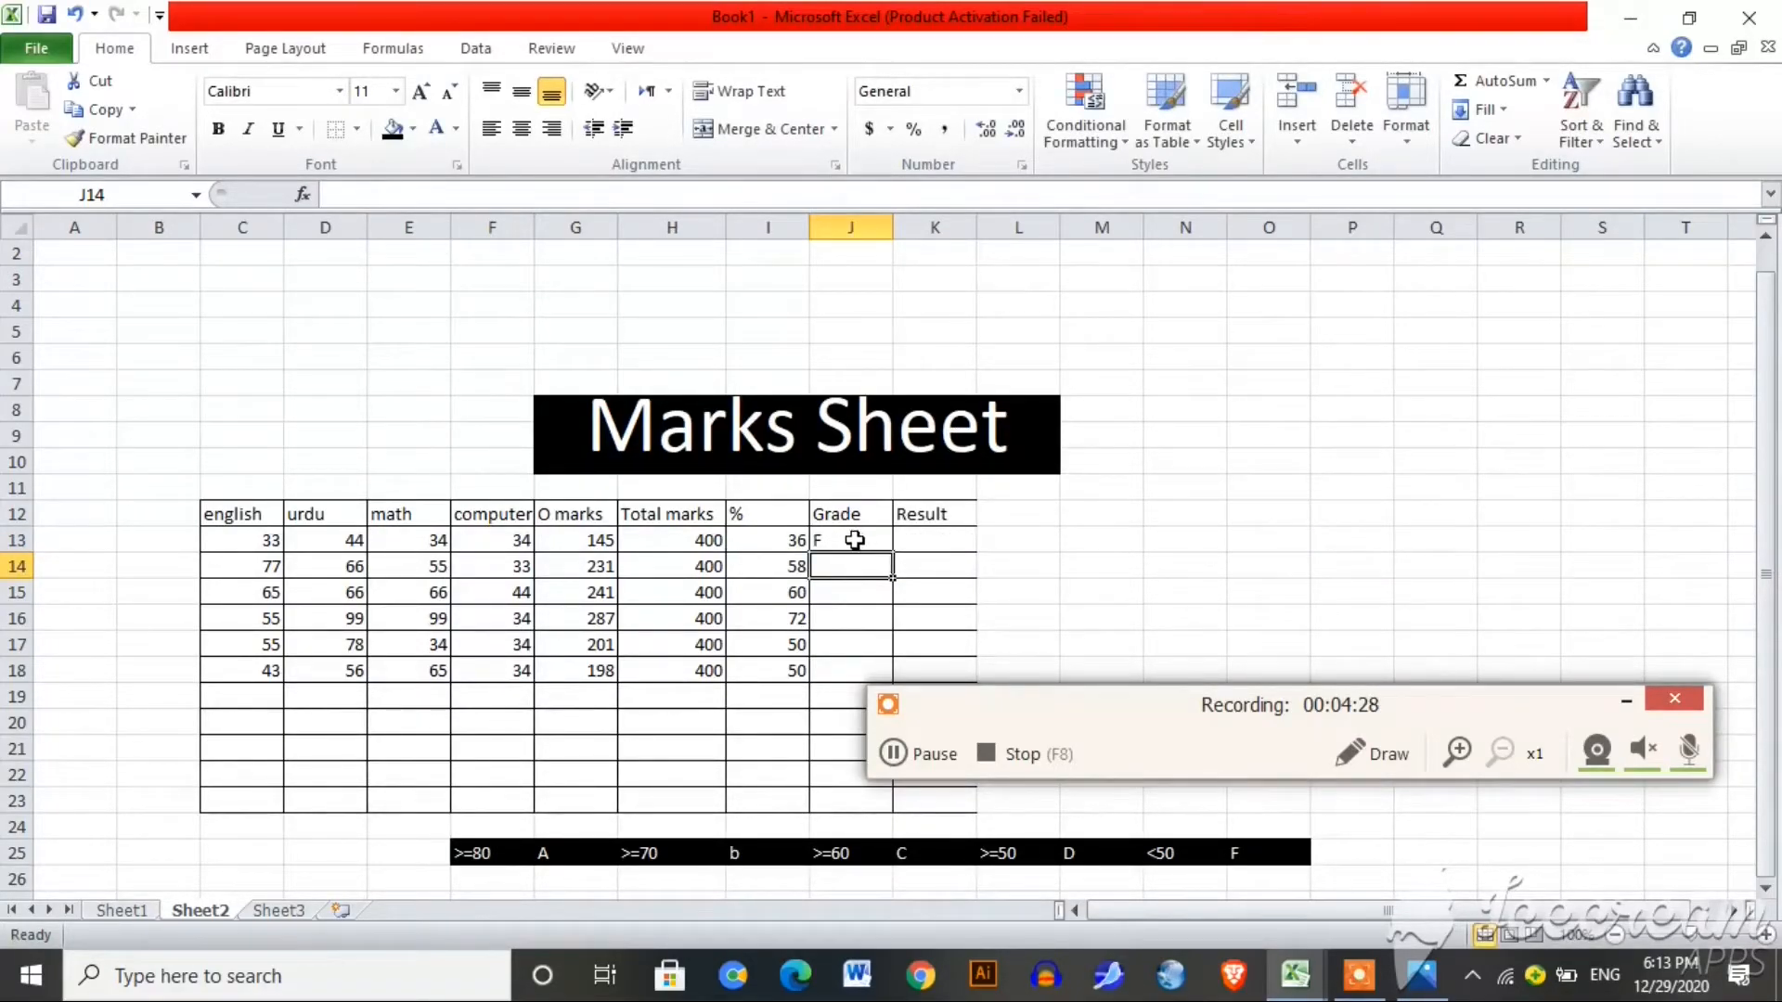
Step: Change the first student's marks to 99 math (E13), 88 urdu (D13) and 87 english (C13)
click(848, 540)
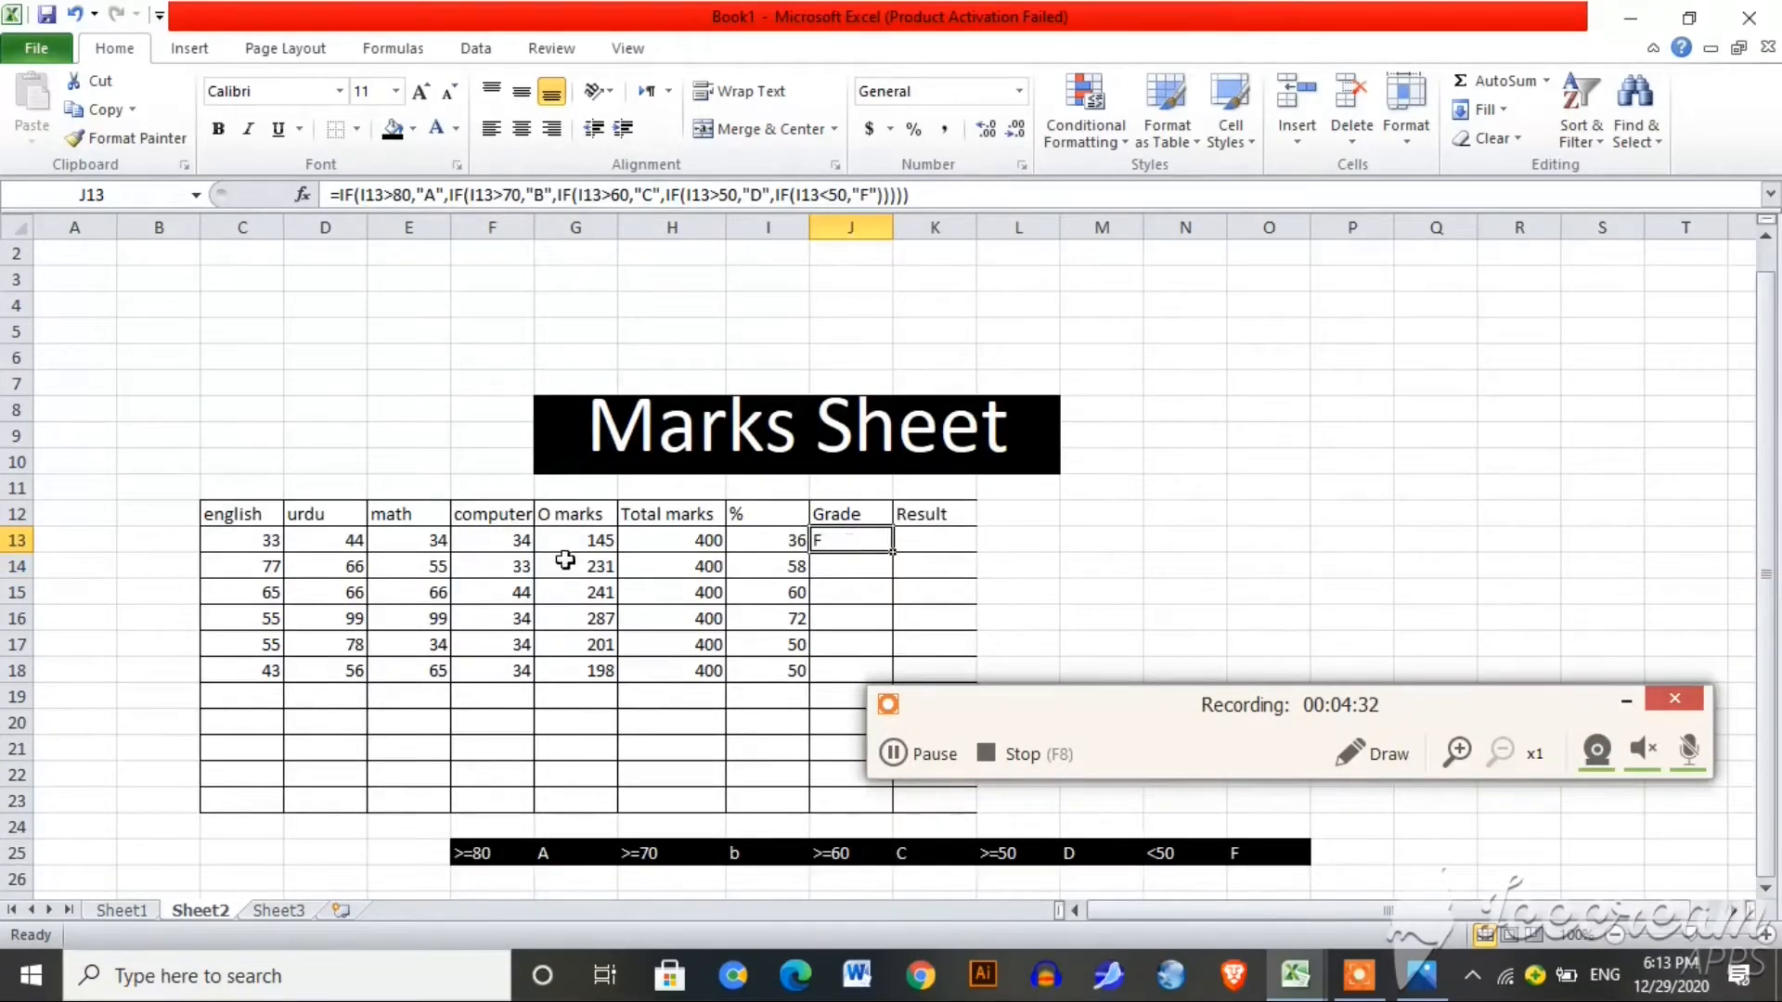
click(411, 546)
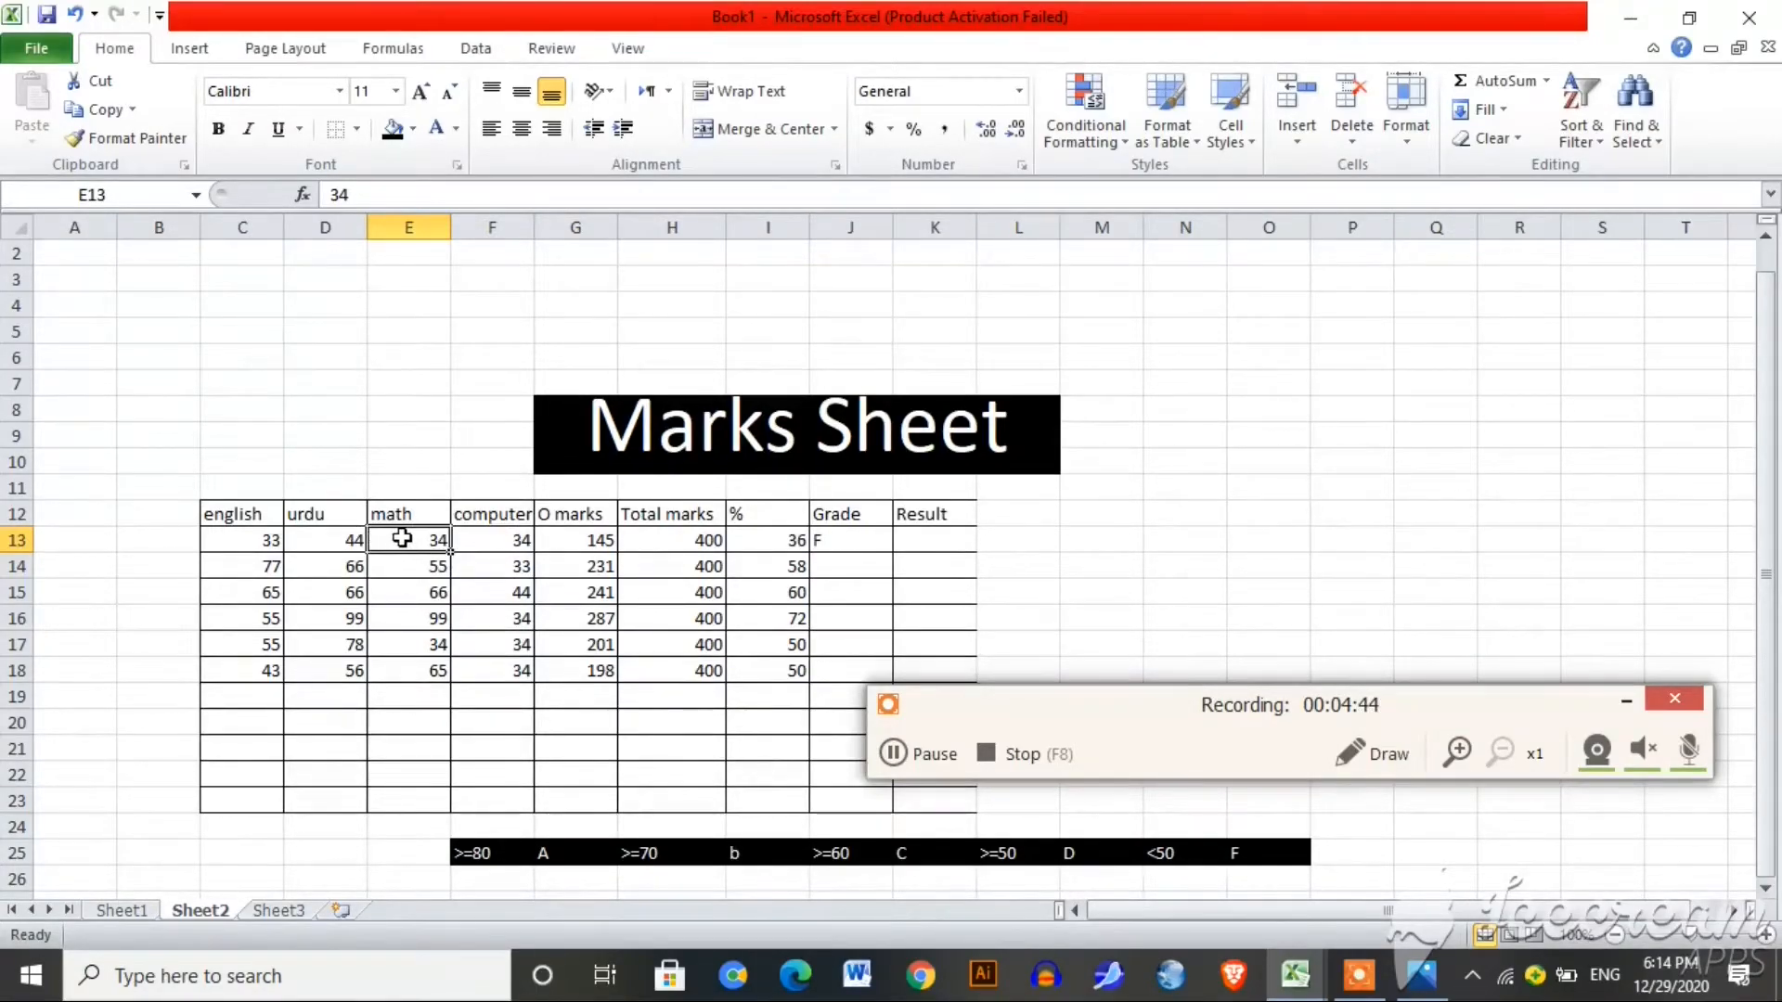
key(BackSpace)
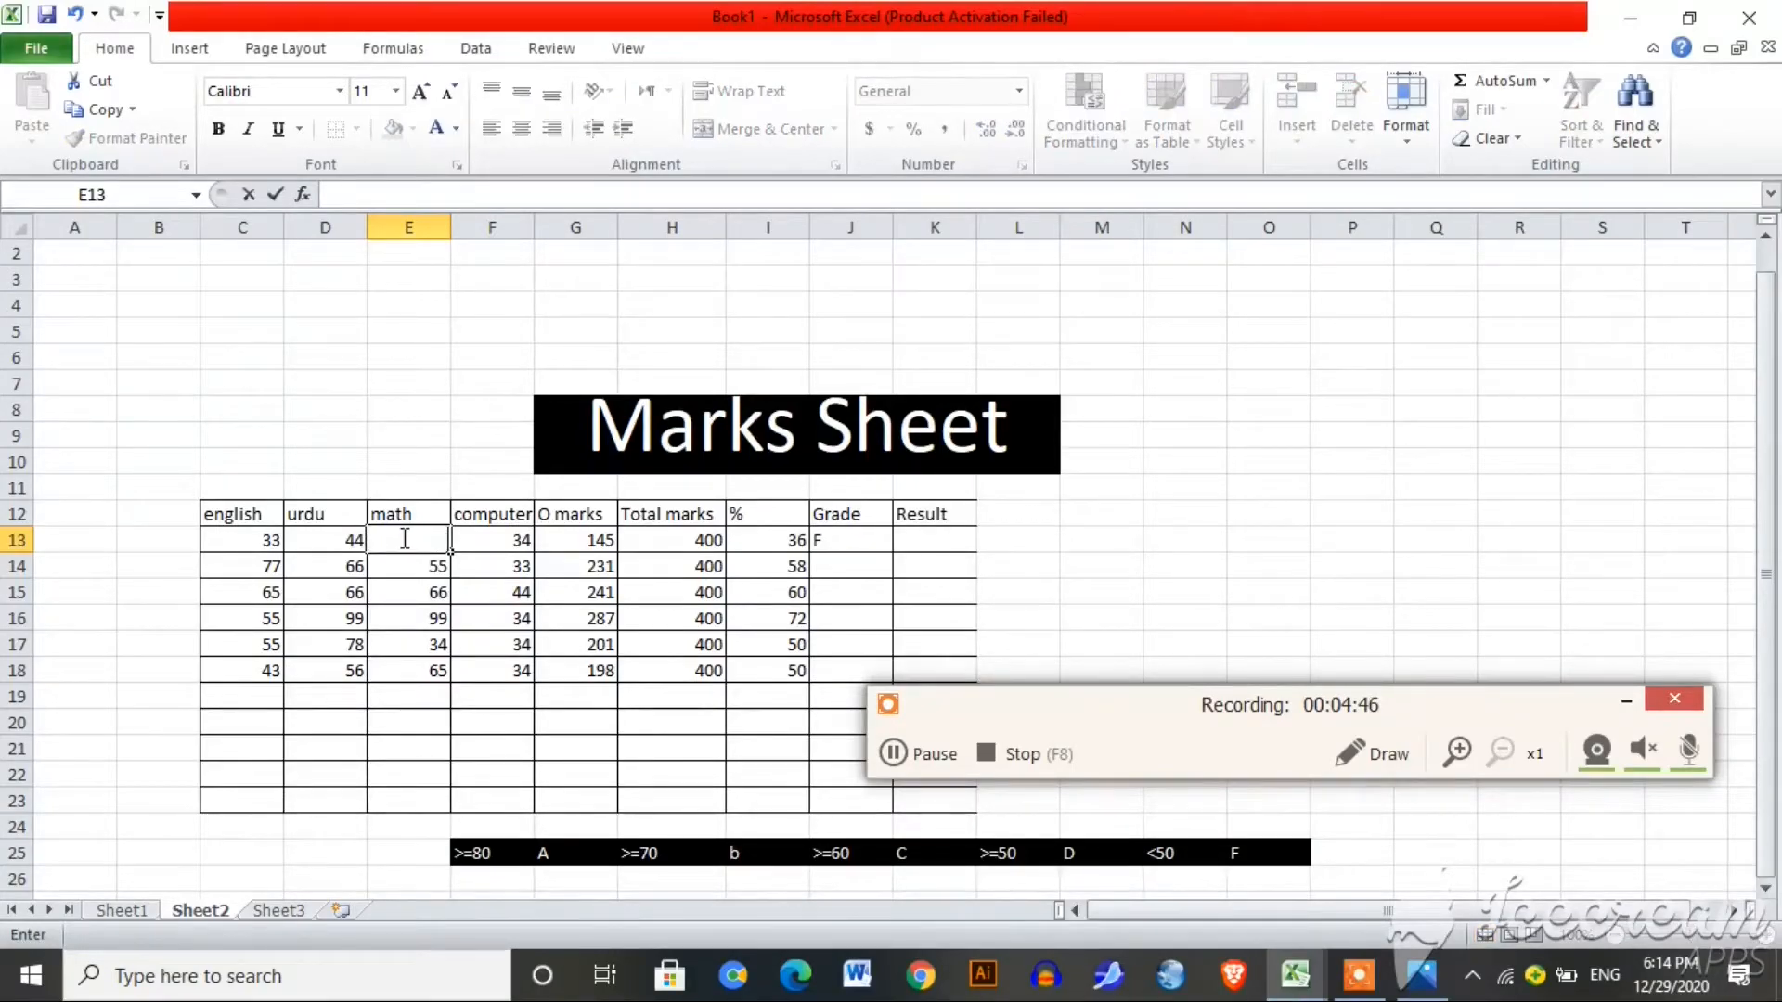
text(99)
key(Return)
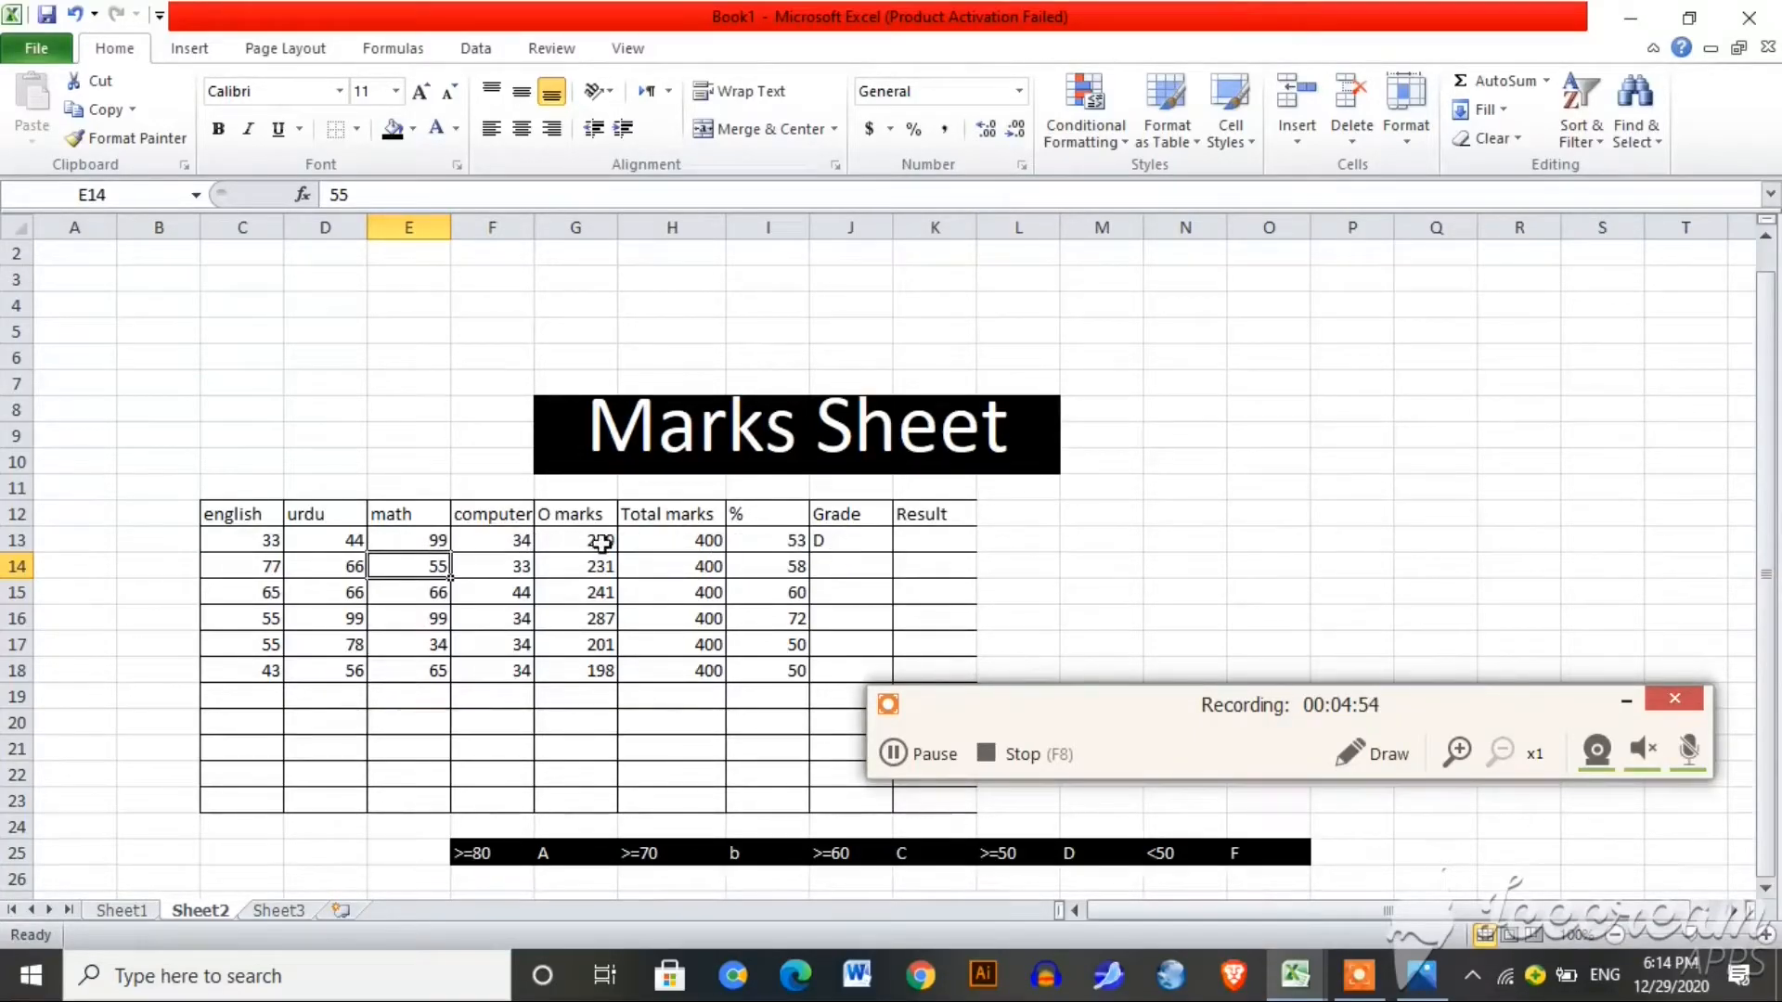
click(307, 543)
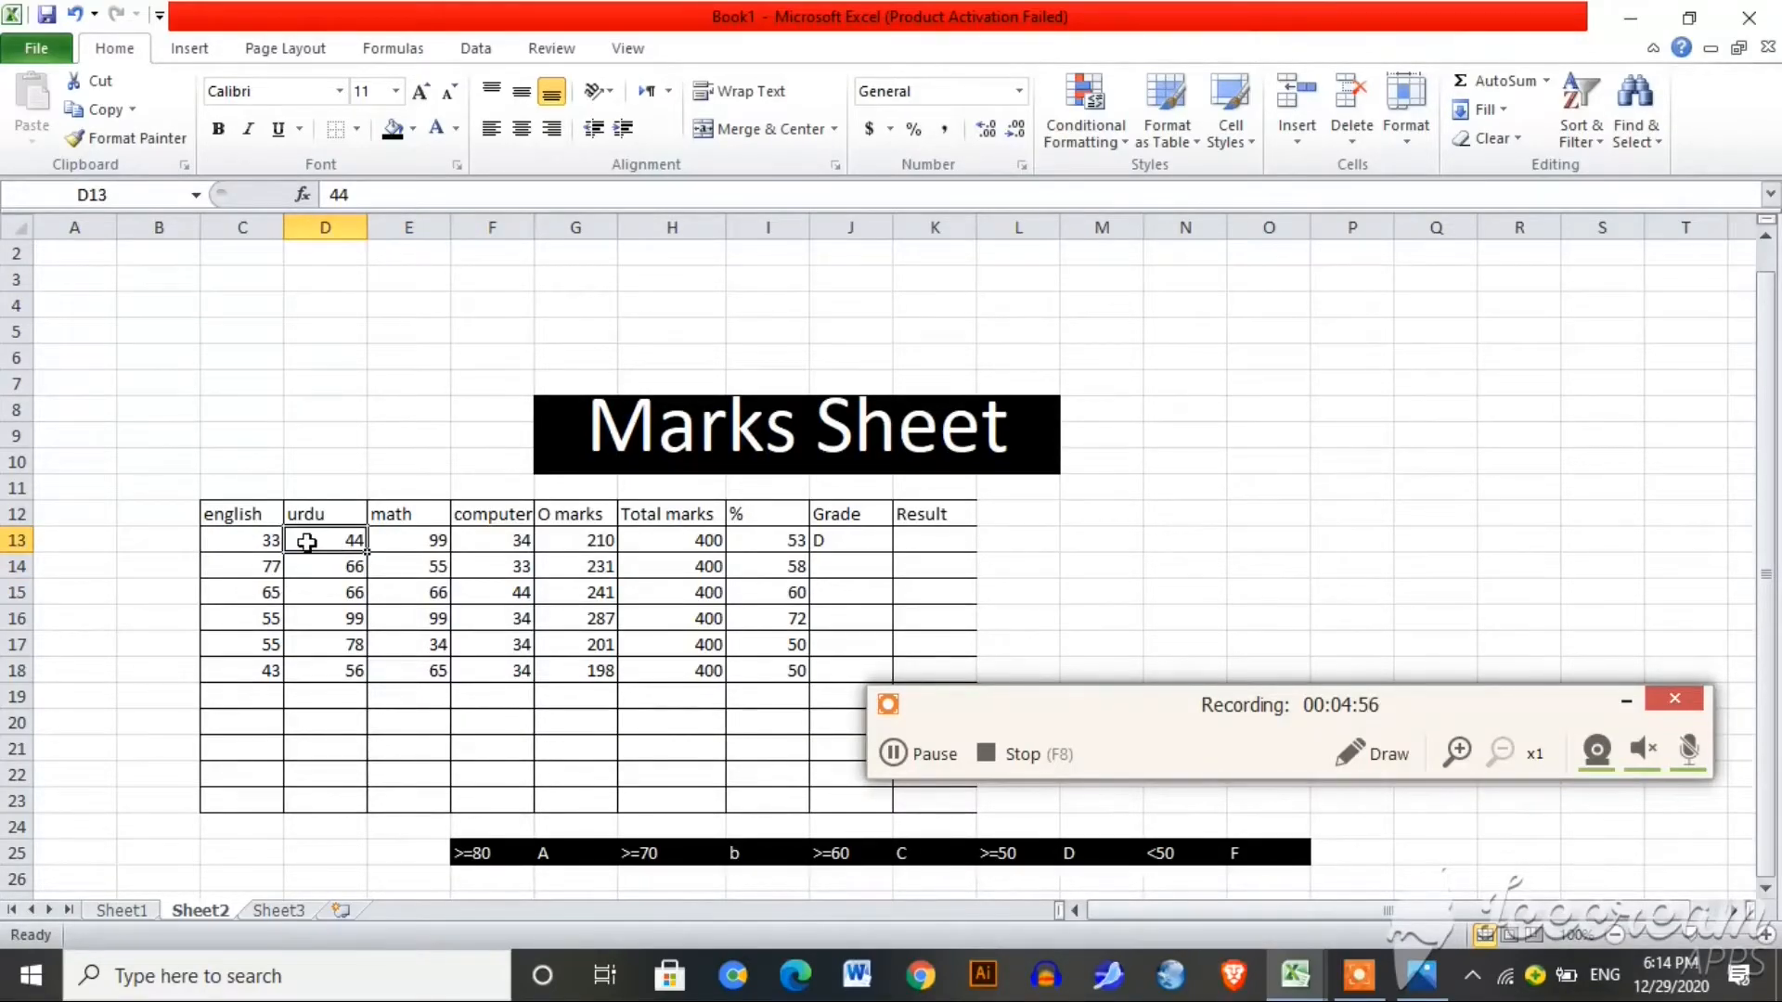
key(BackSpace)
text(88)
key(Return)
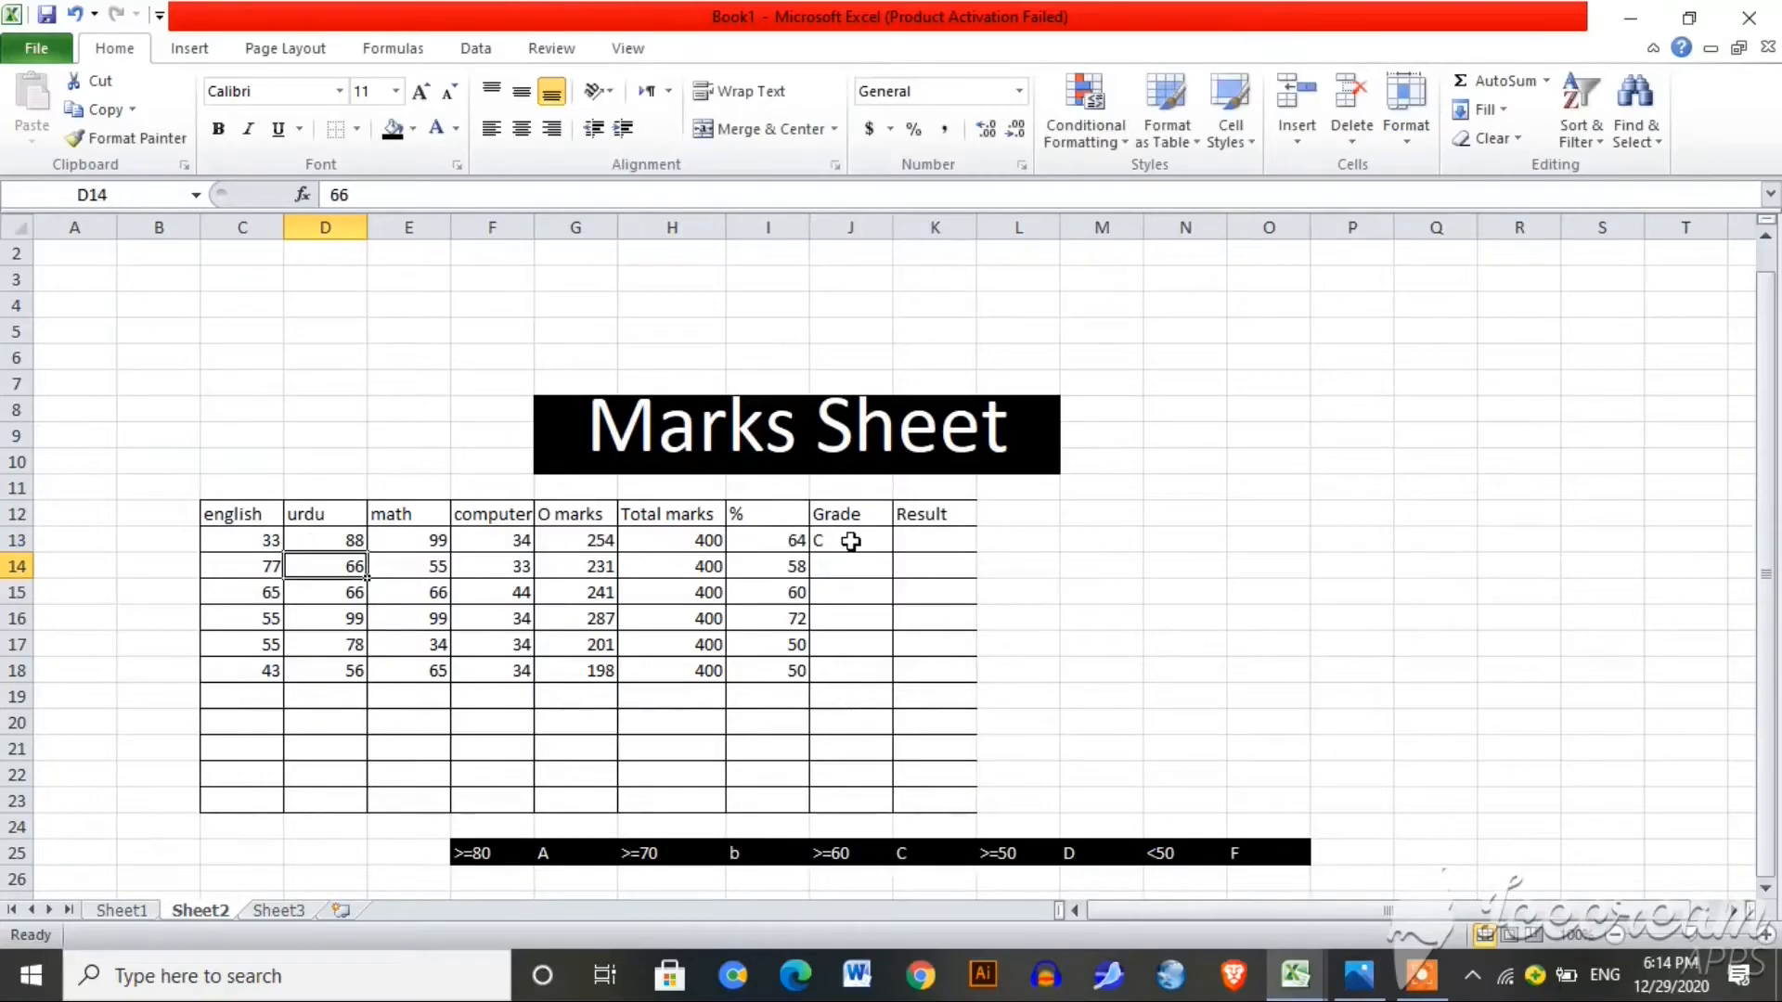
click(266, 541)
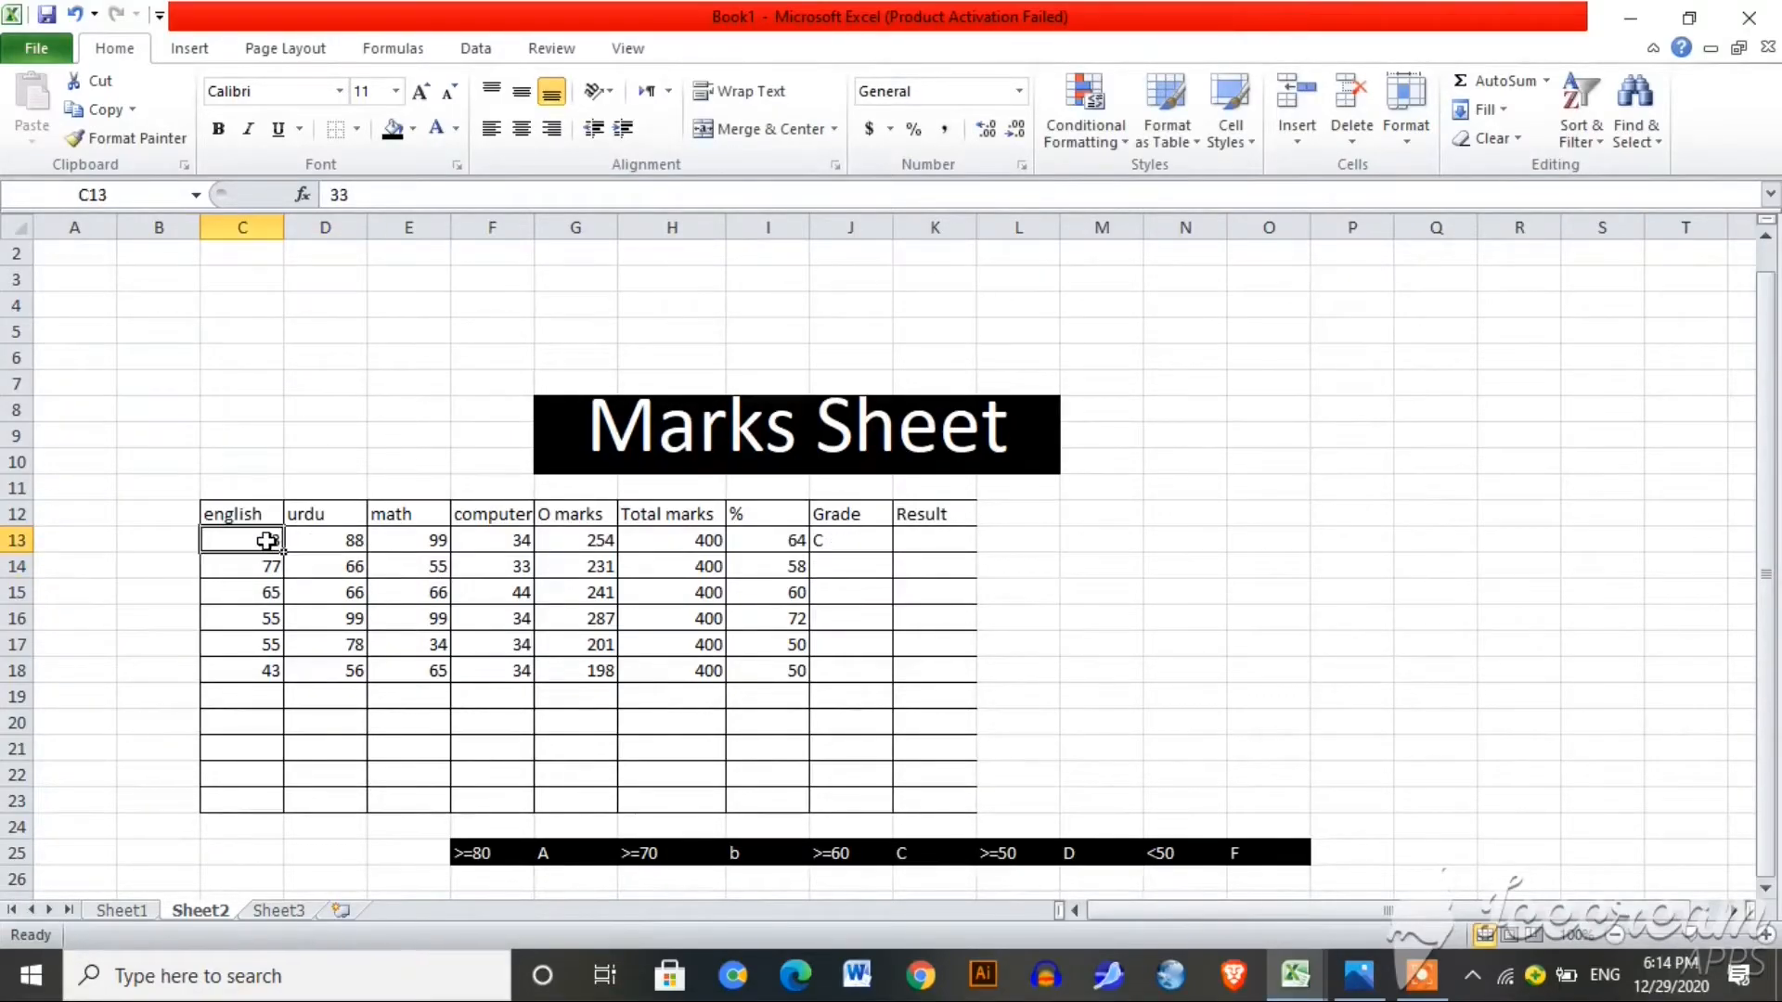
key(BackSpace)
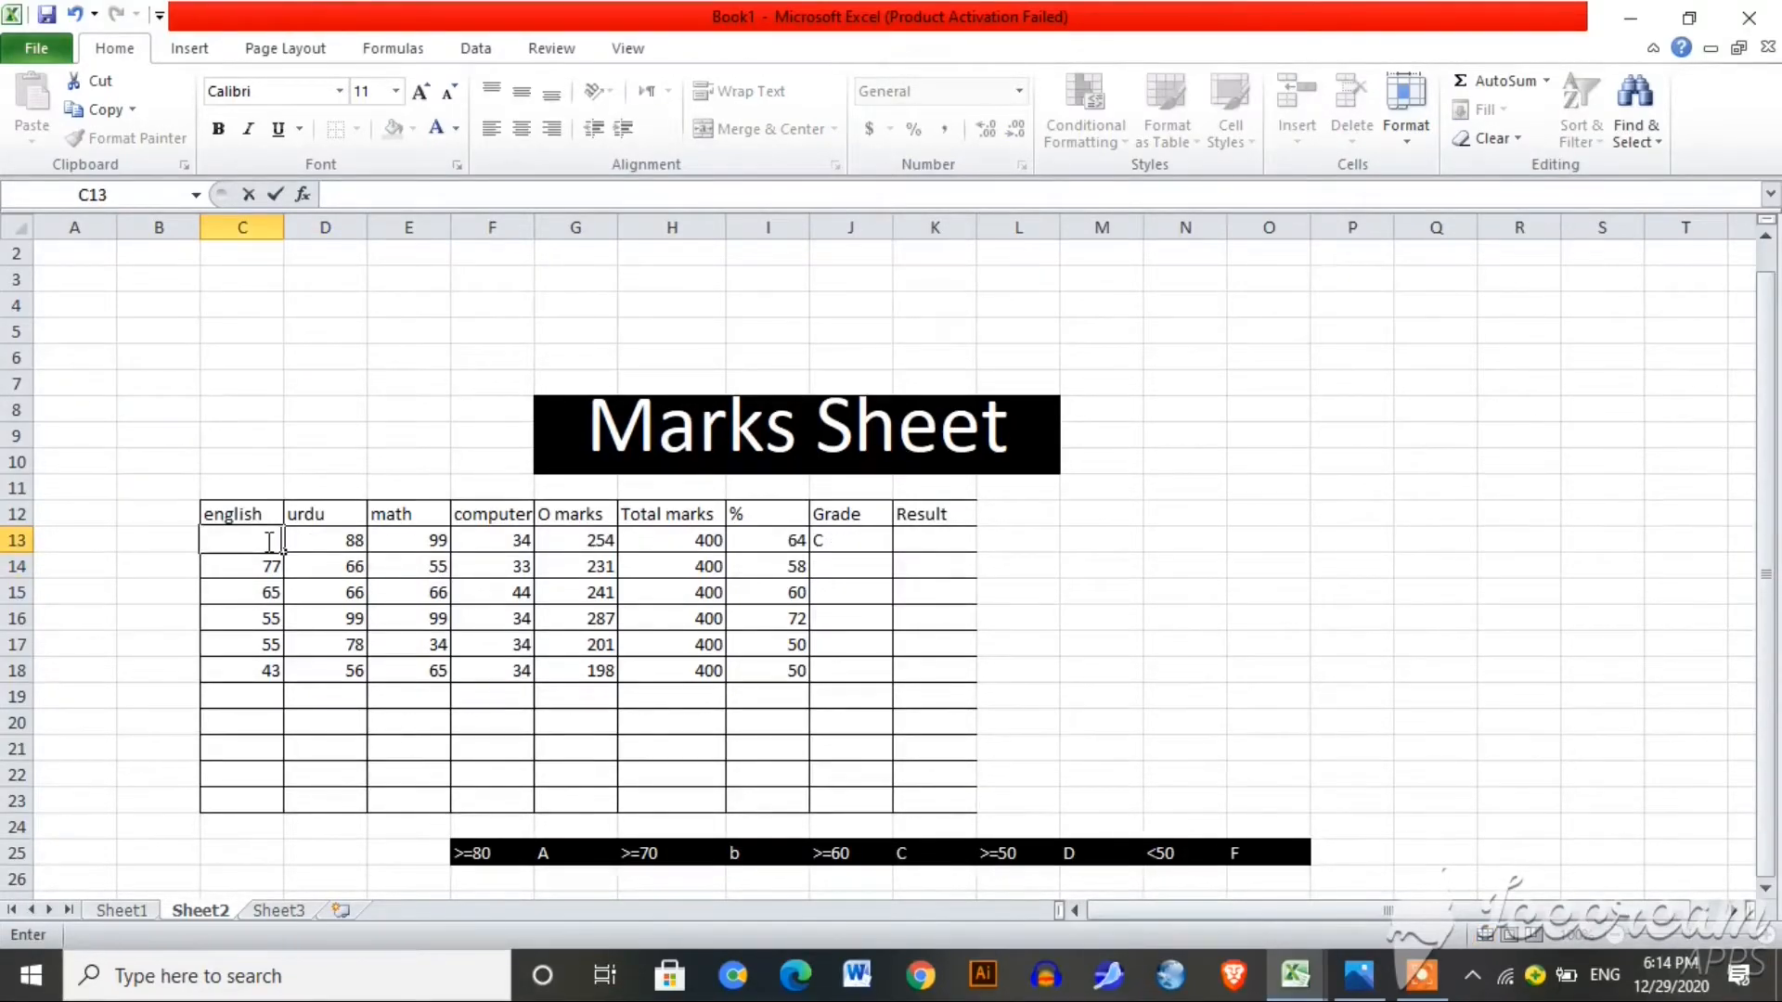
text(87)
key(Return)
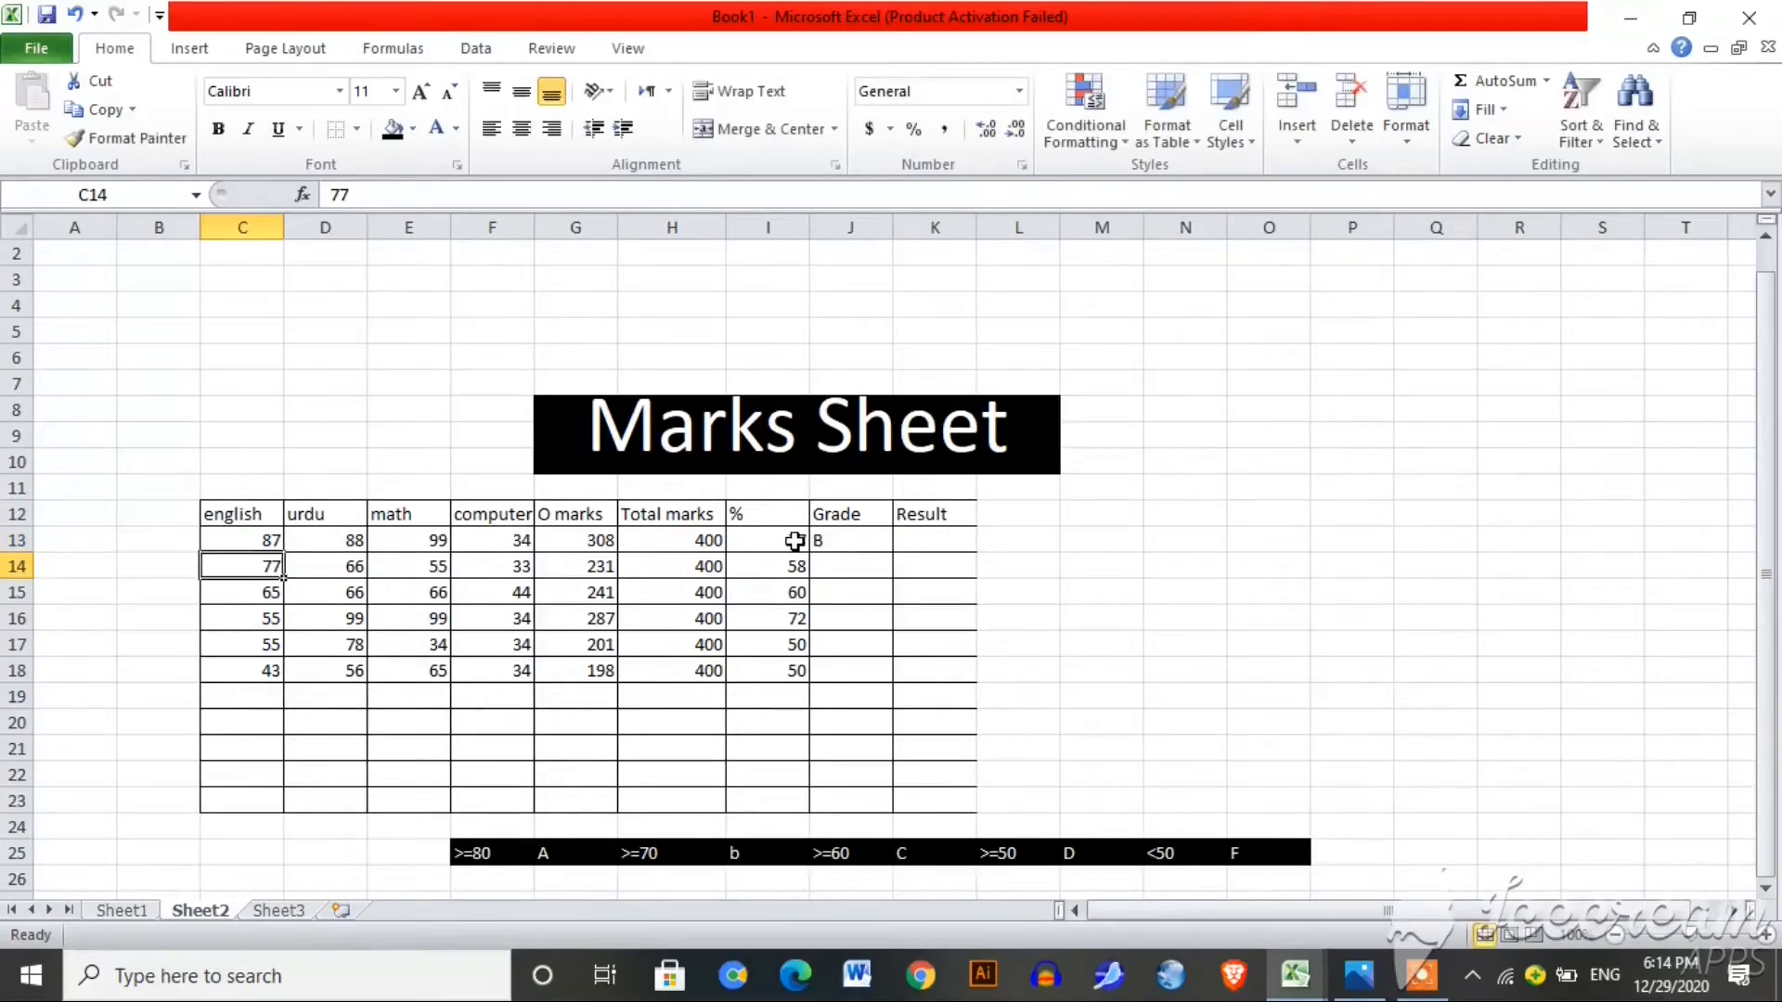
Step: Fill the grade formula from J13 down to J18
click(856, 540)
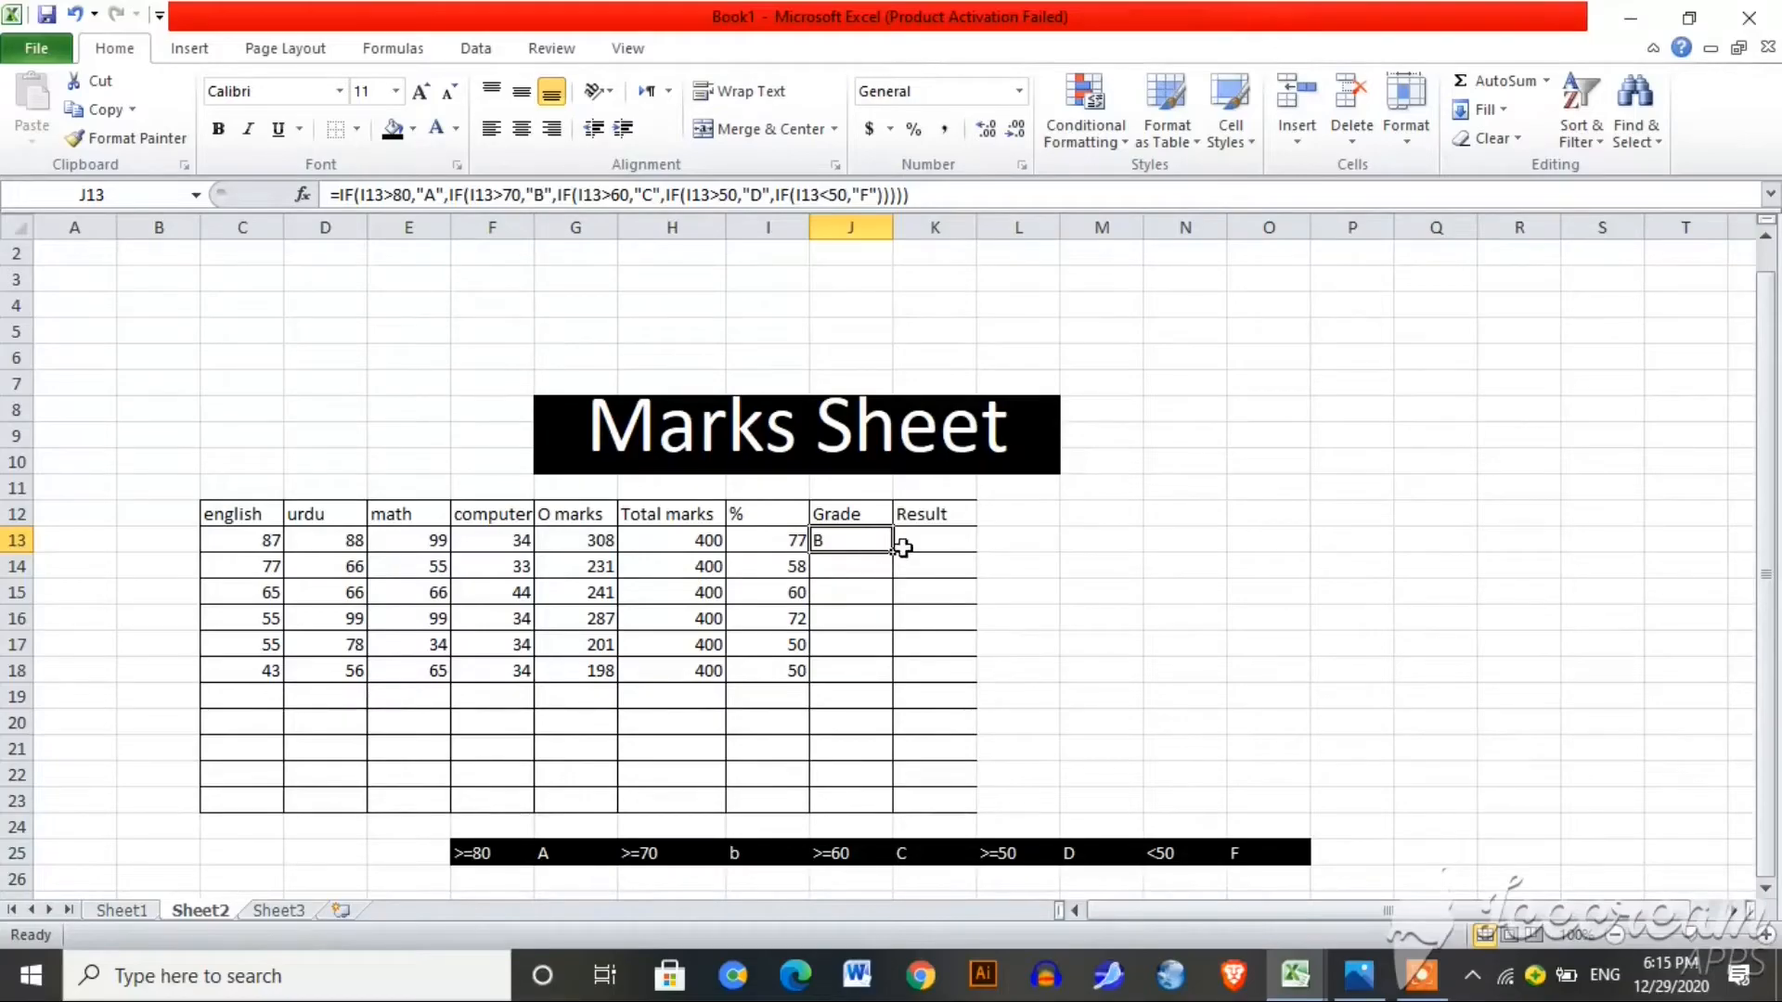
drag(897, 549, 885, 672)
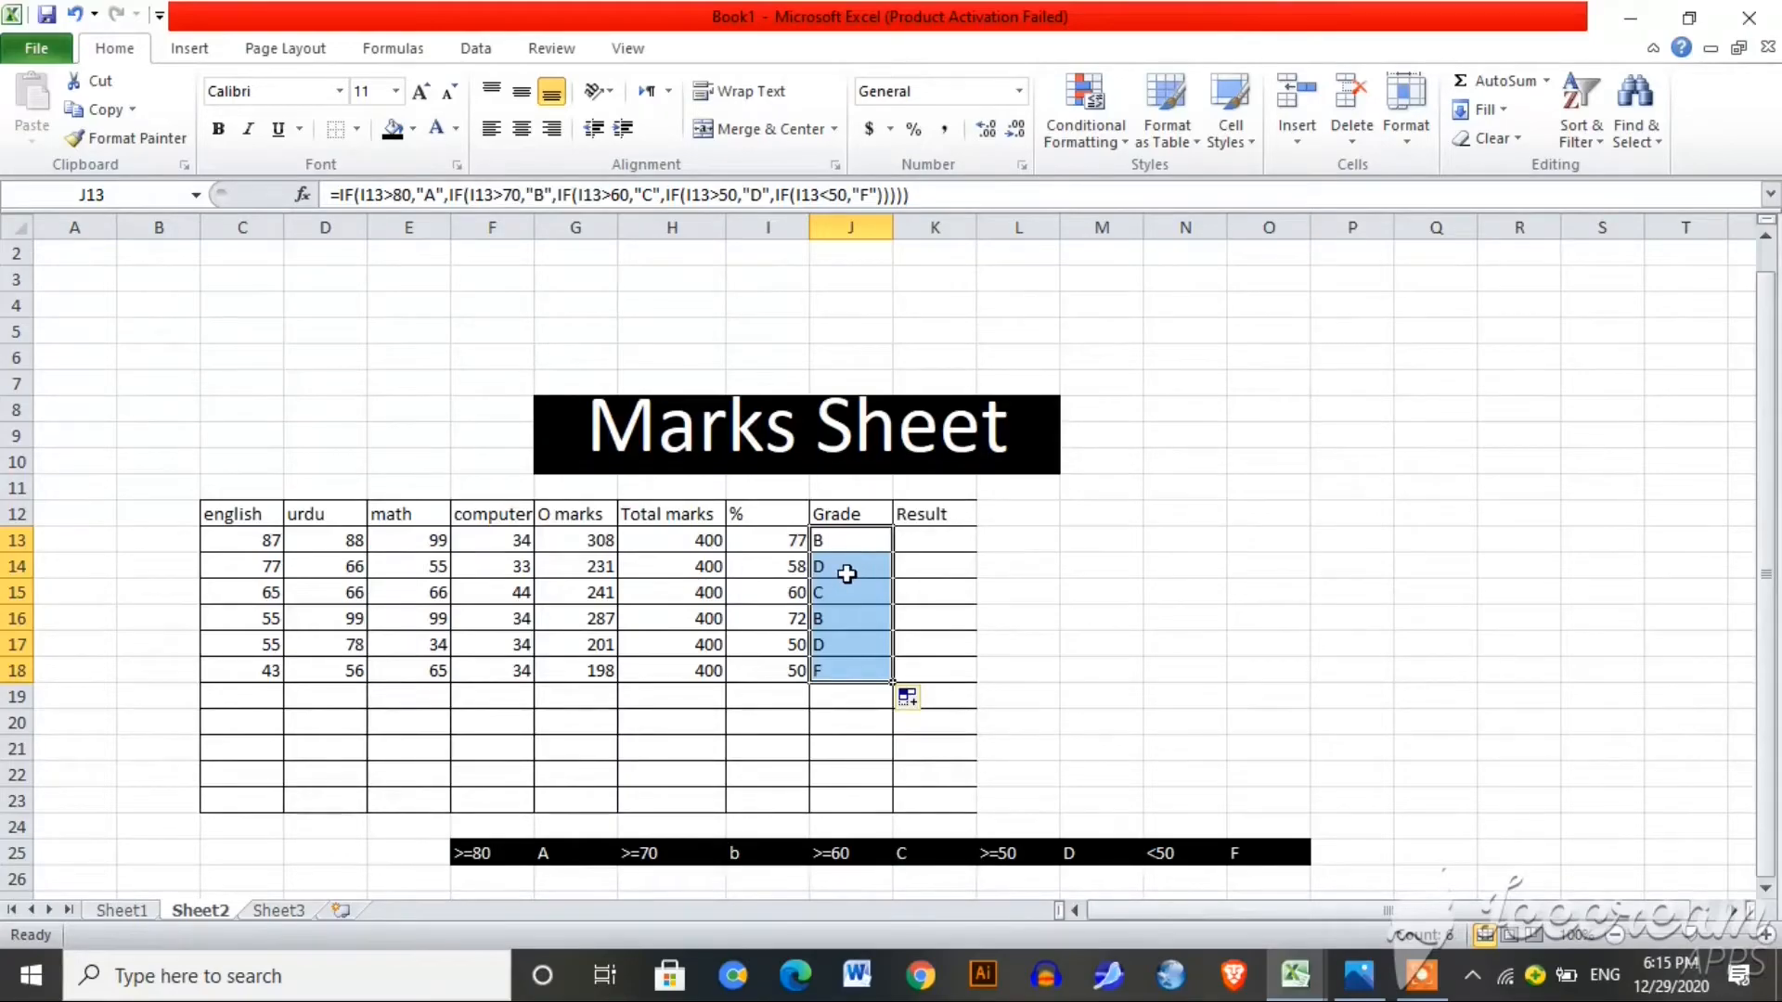
click(927, 546)
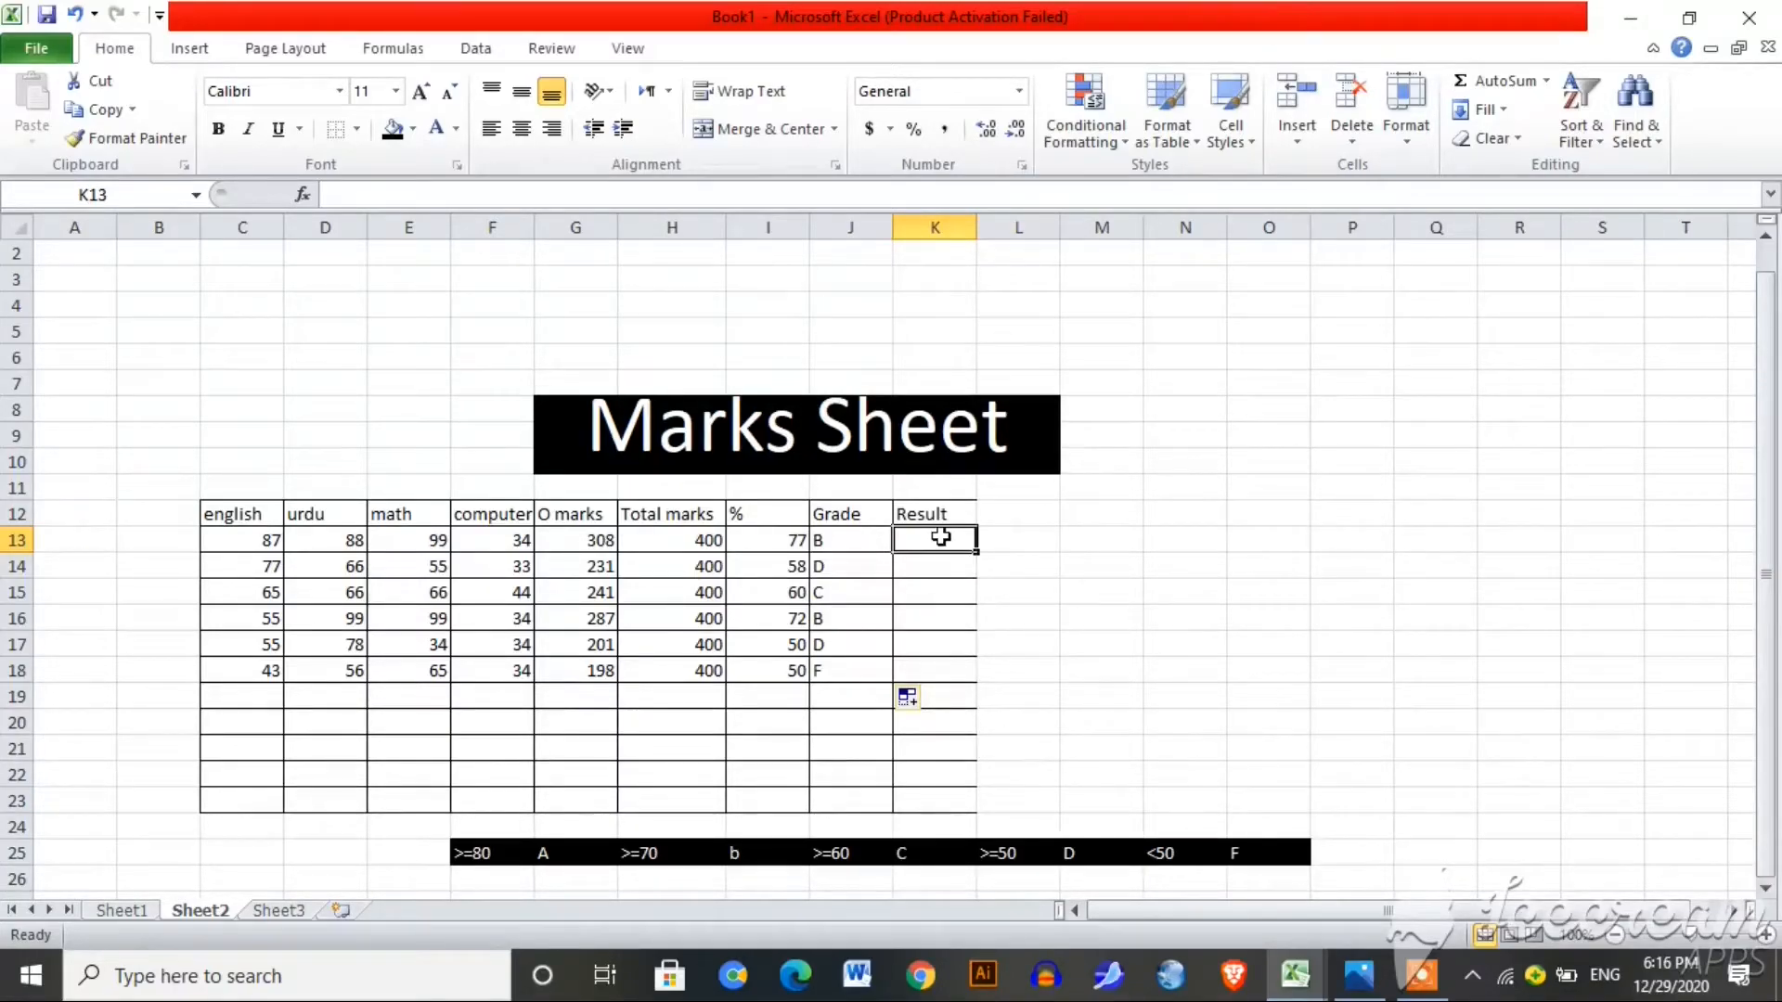
Step: Enter =IF(I13<50,"FAIL","PASS") in K13
text(=)
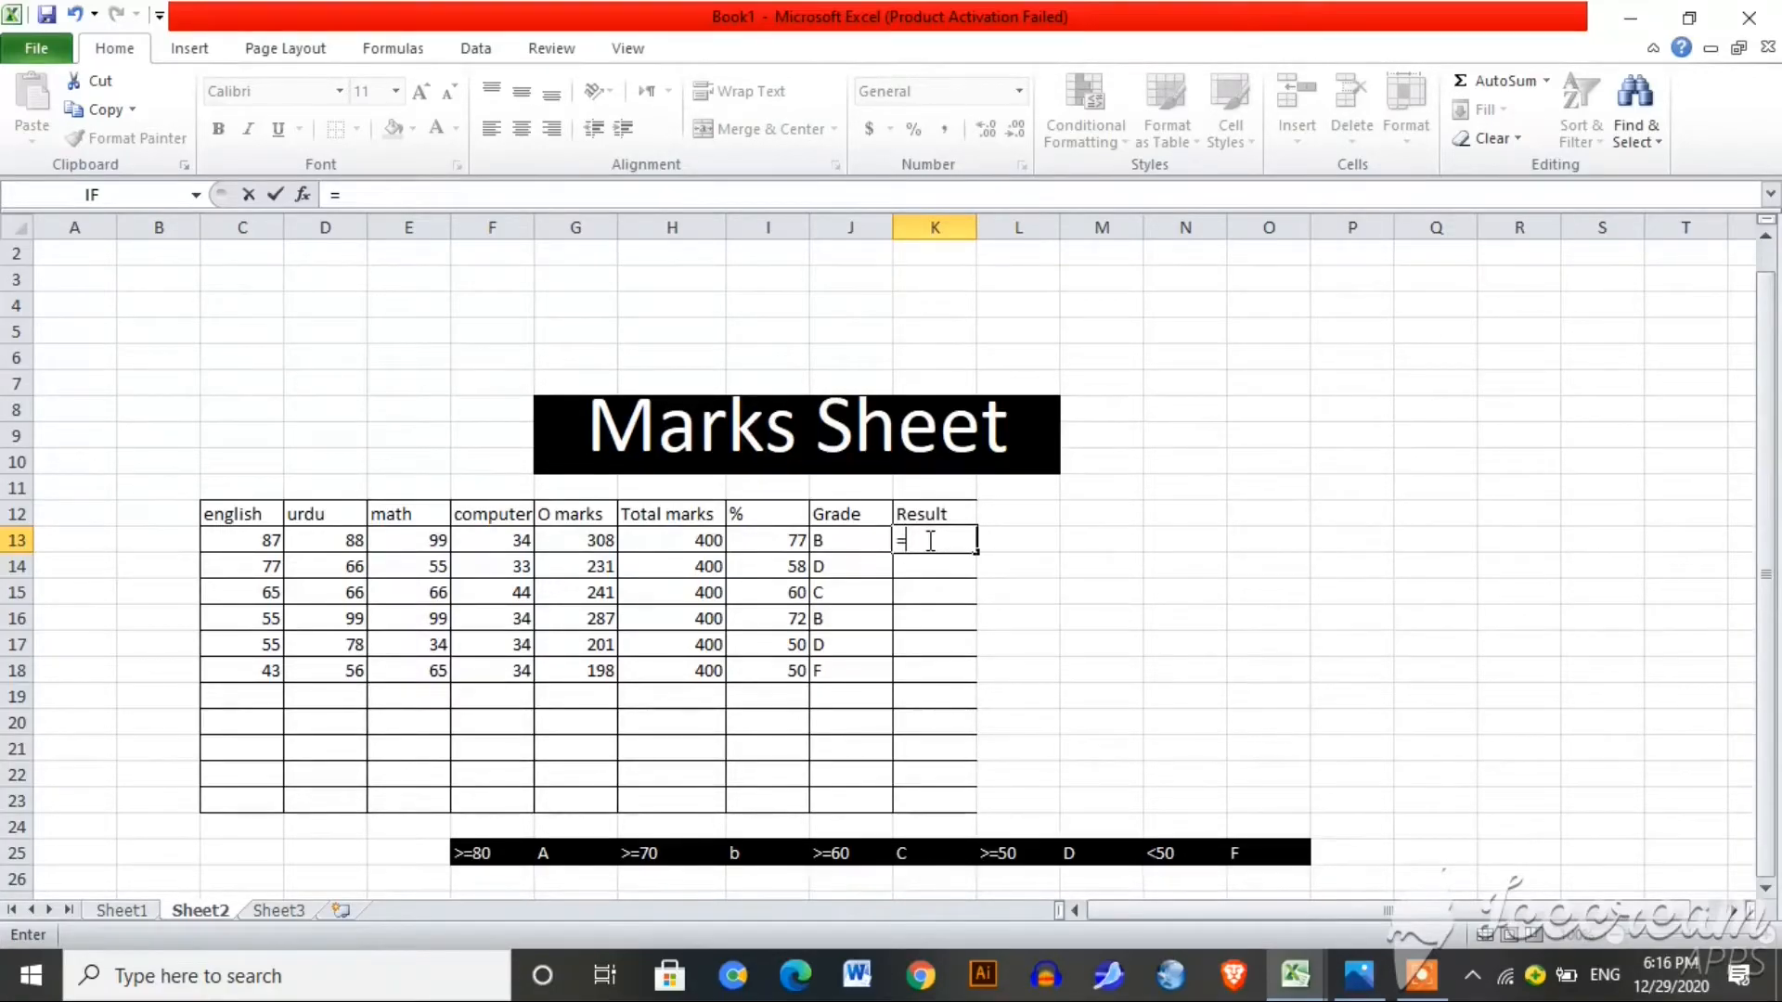
text(if)
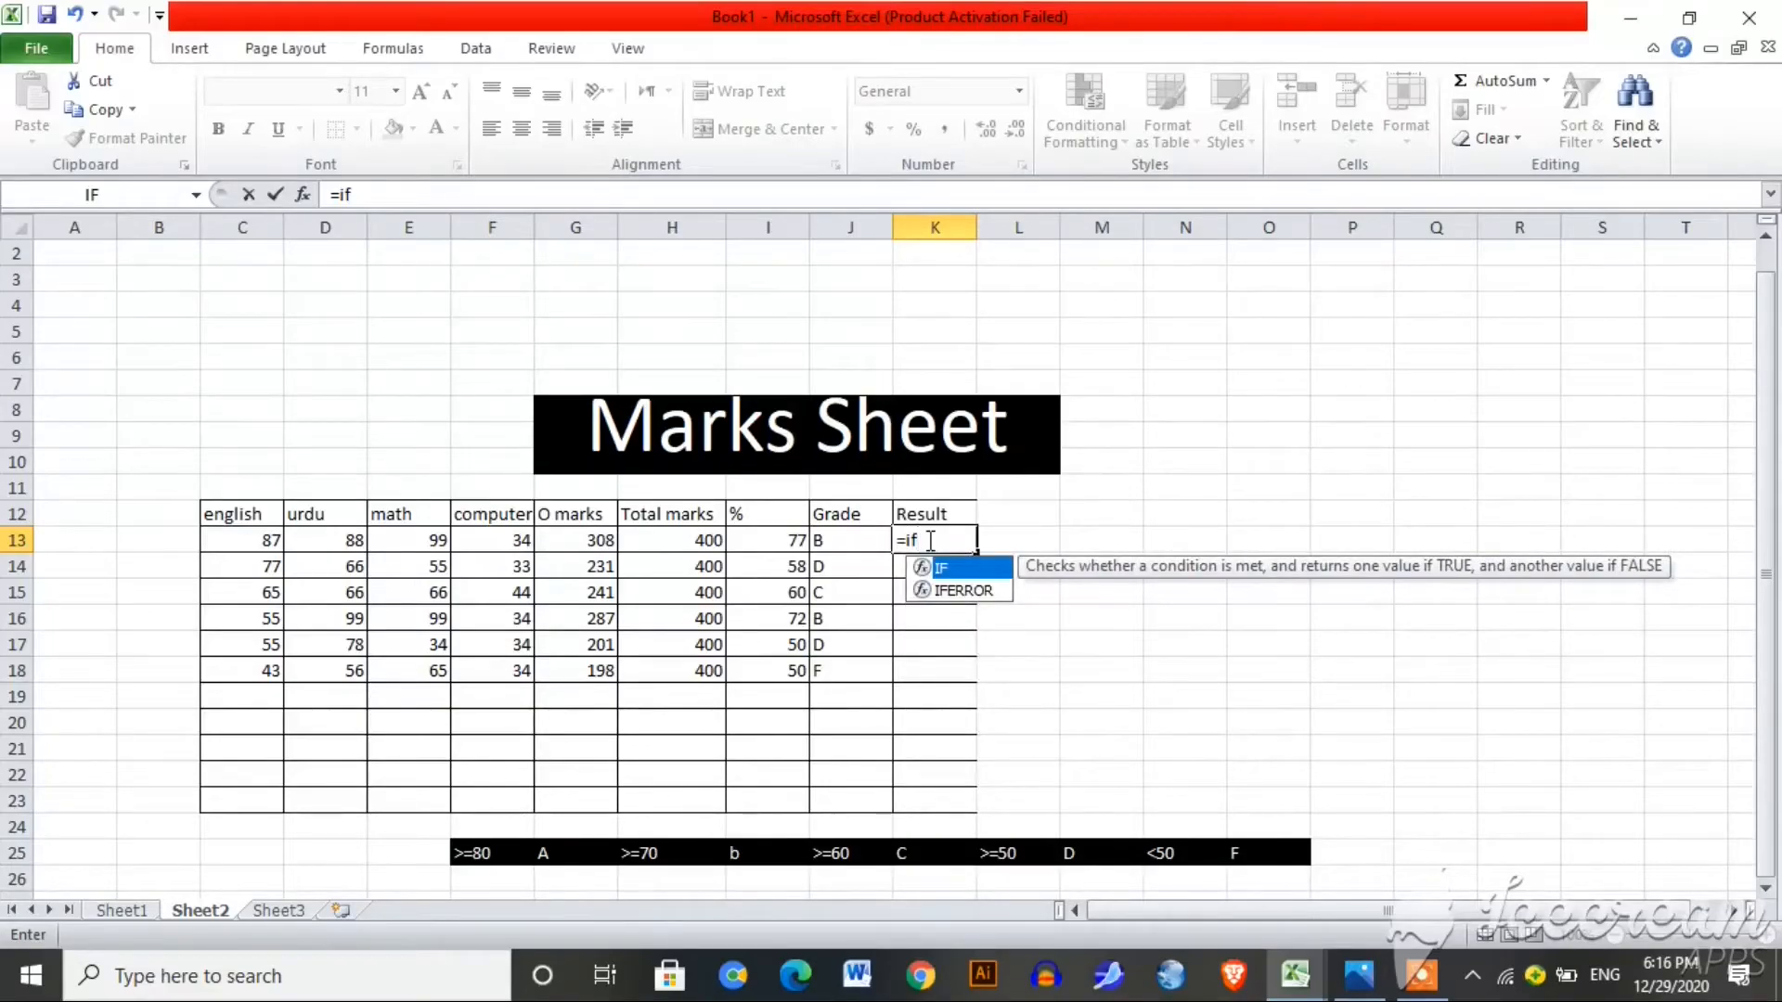
text(()
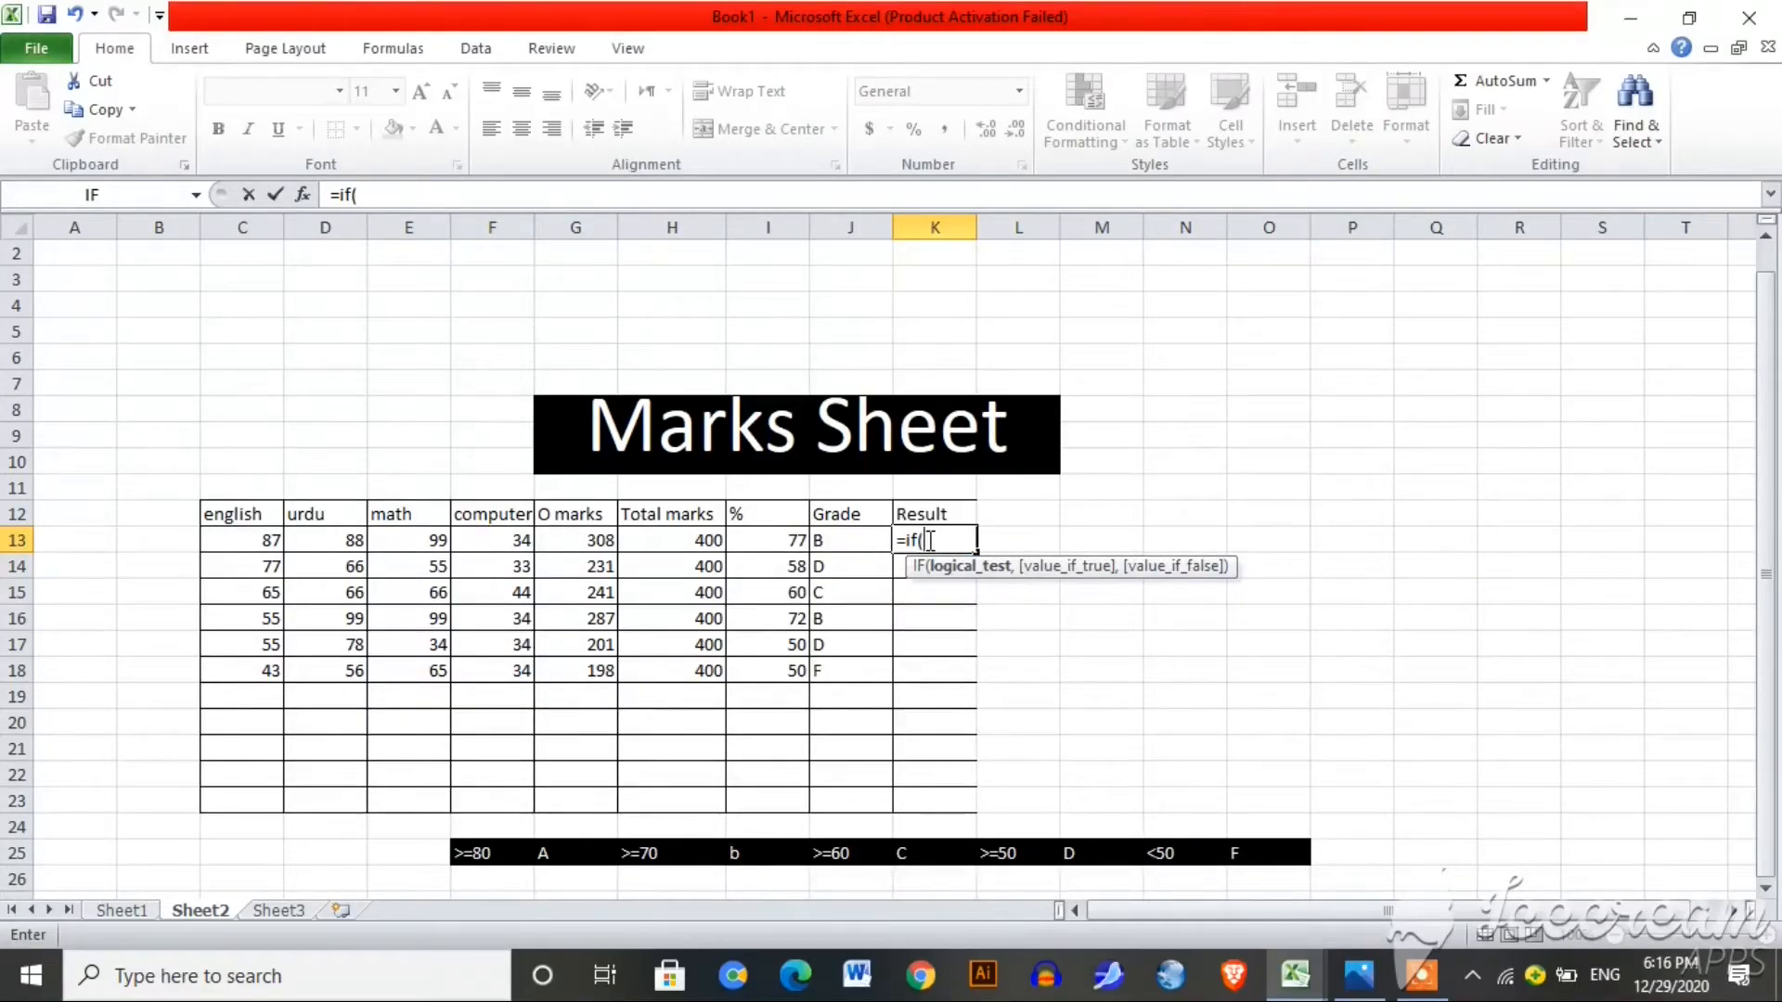
click(763, 536)
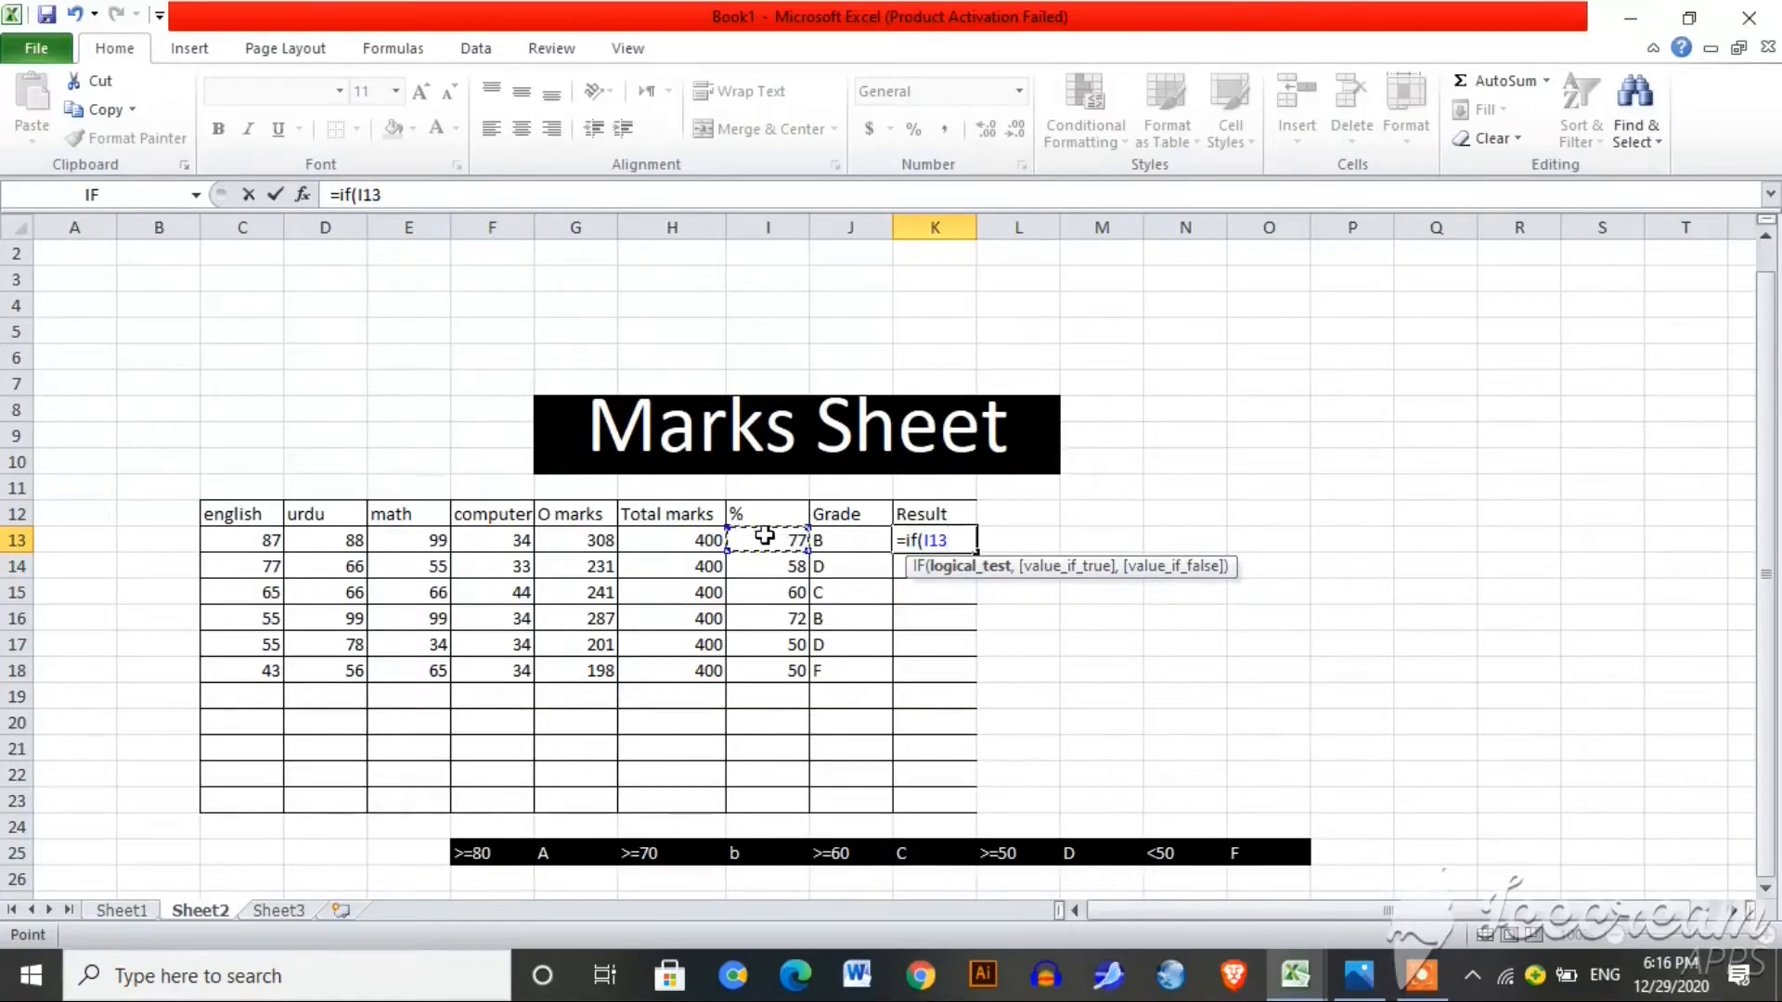
text(>)
key(BackSpace)
text(<50,)
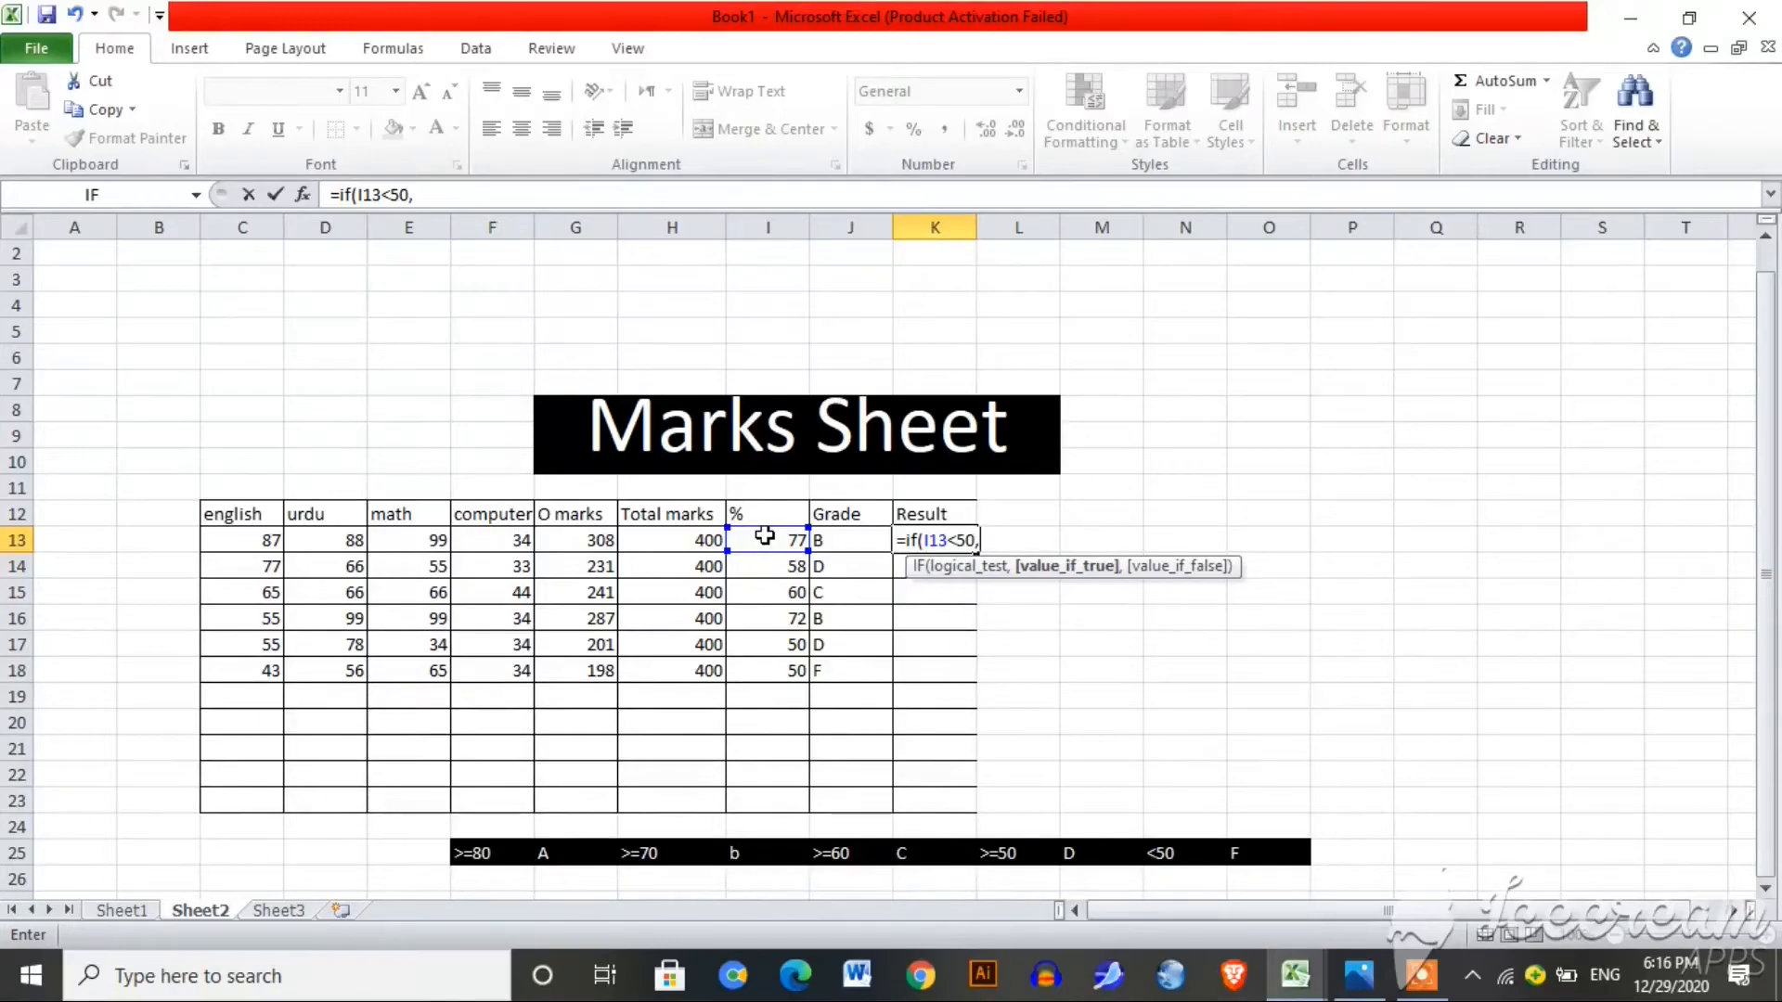
text("fail)
key(BackSpace)
key(BackSpace)
key(BackSpace)
key(BackSpace)
text(FAIL",)
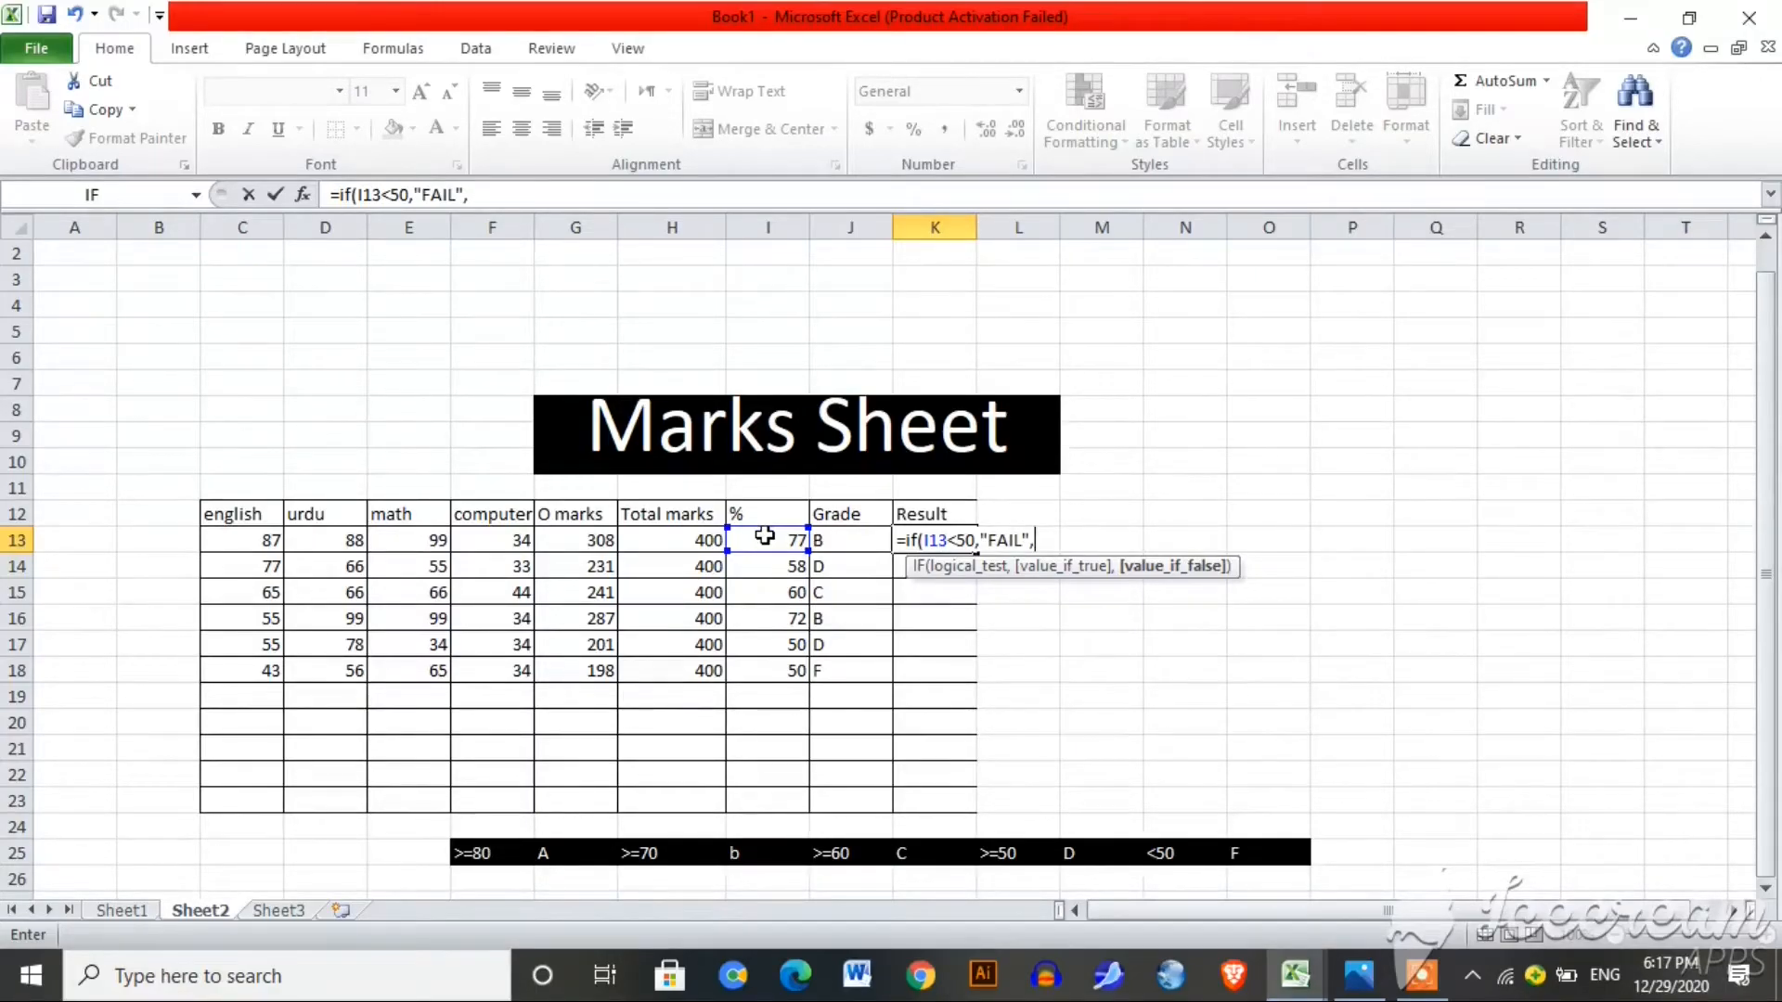
text("PASS")
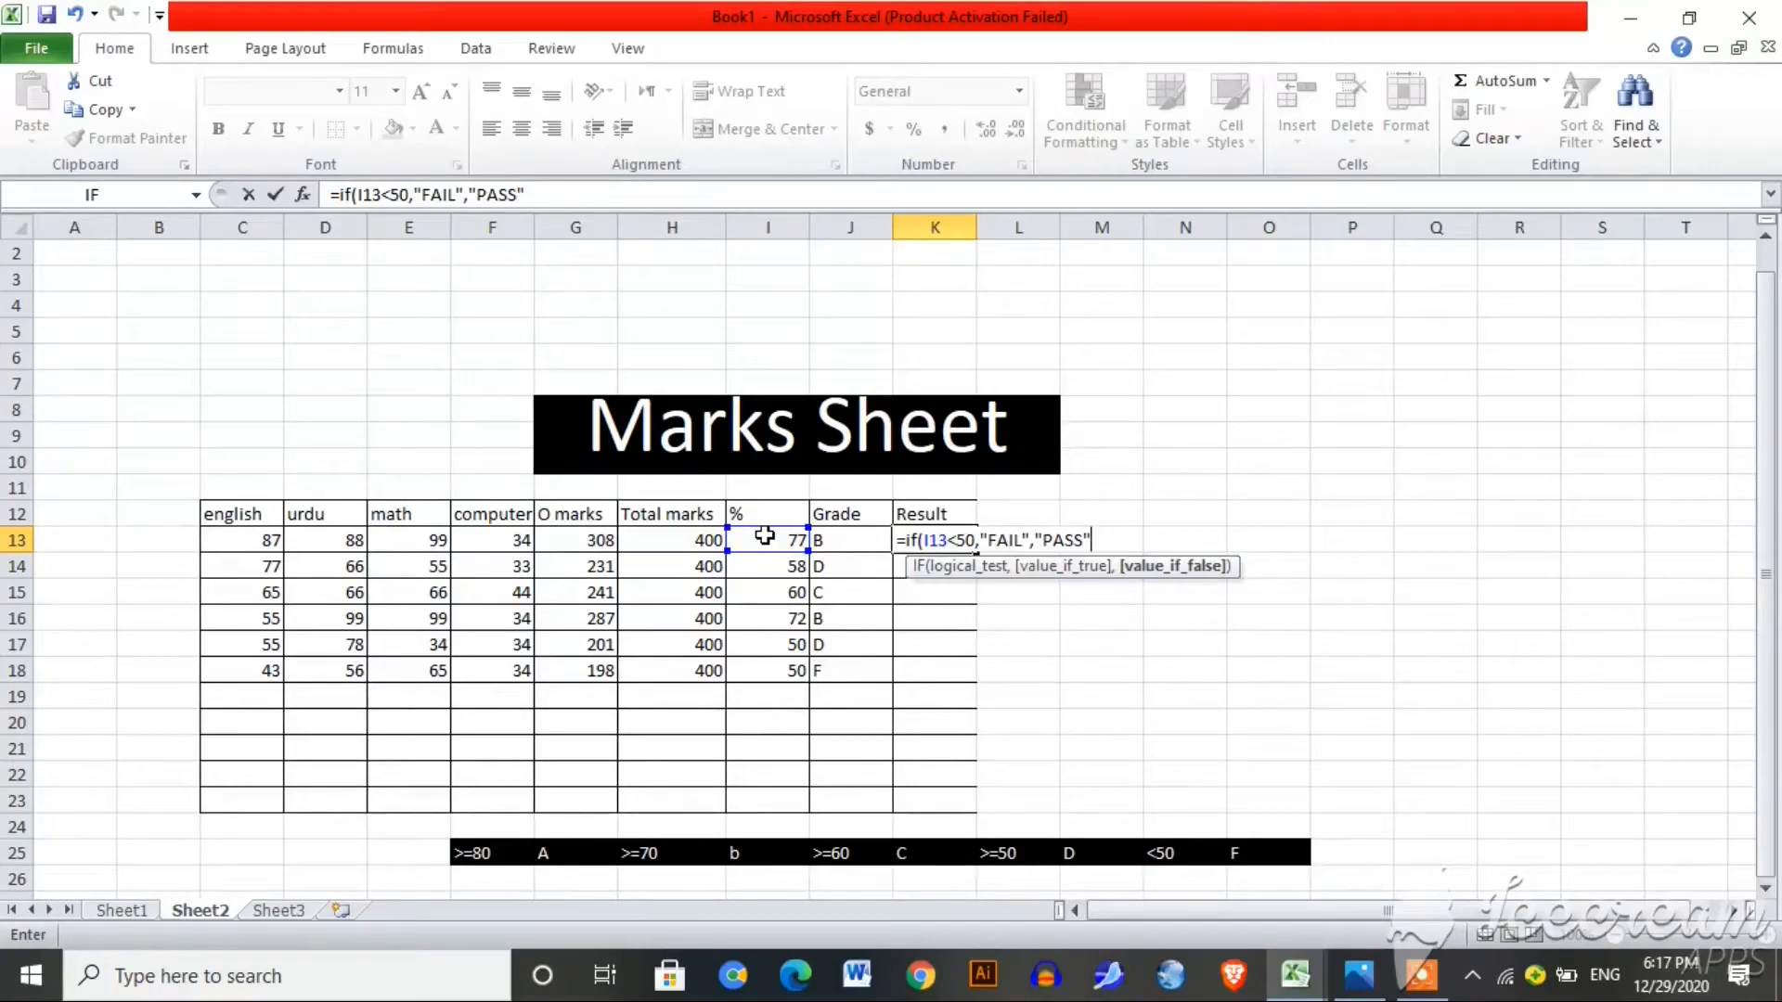
key(Return)
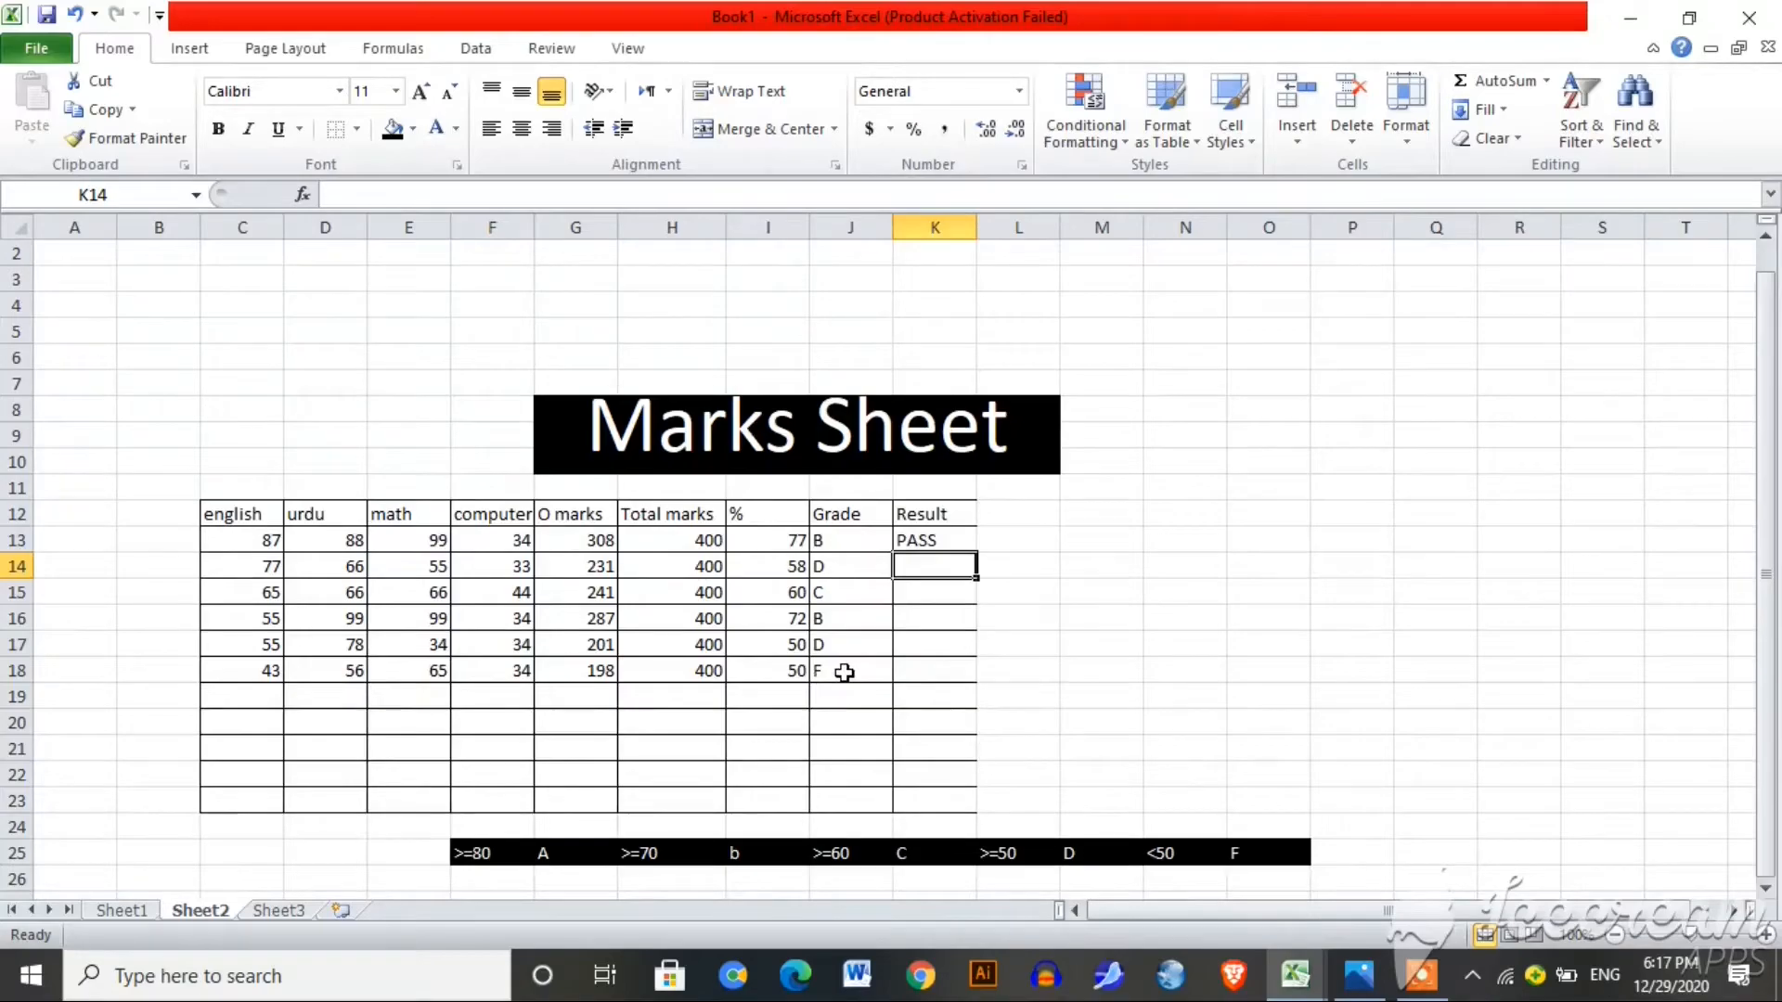
Step: Fill the PASS/FAIL formula from K13 down to K18
click(931, 543)
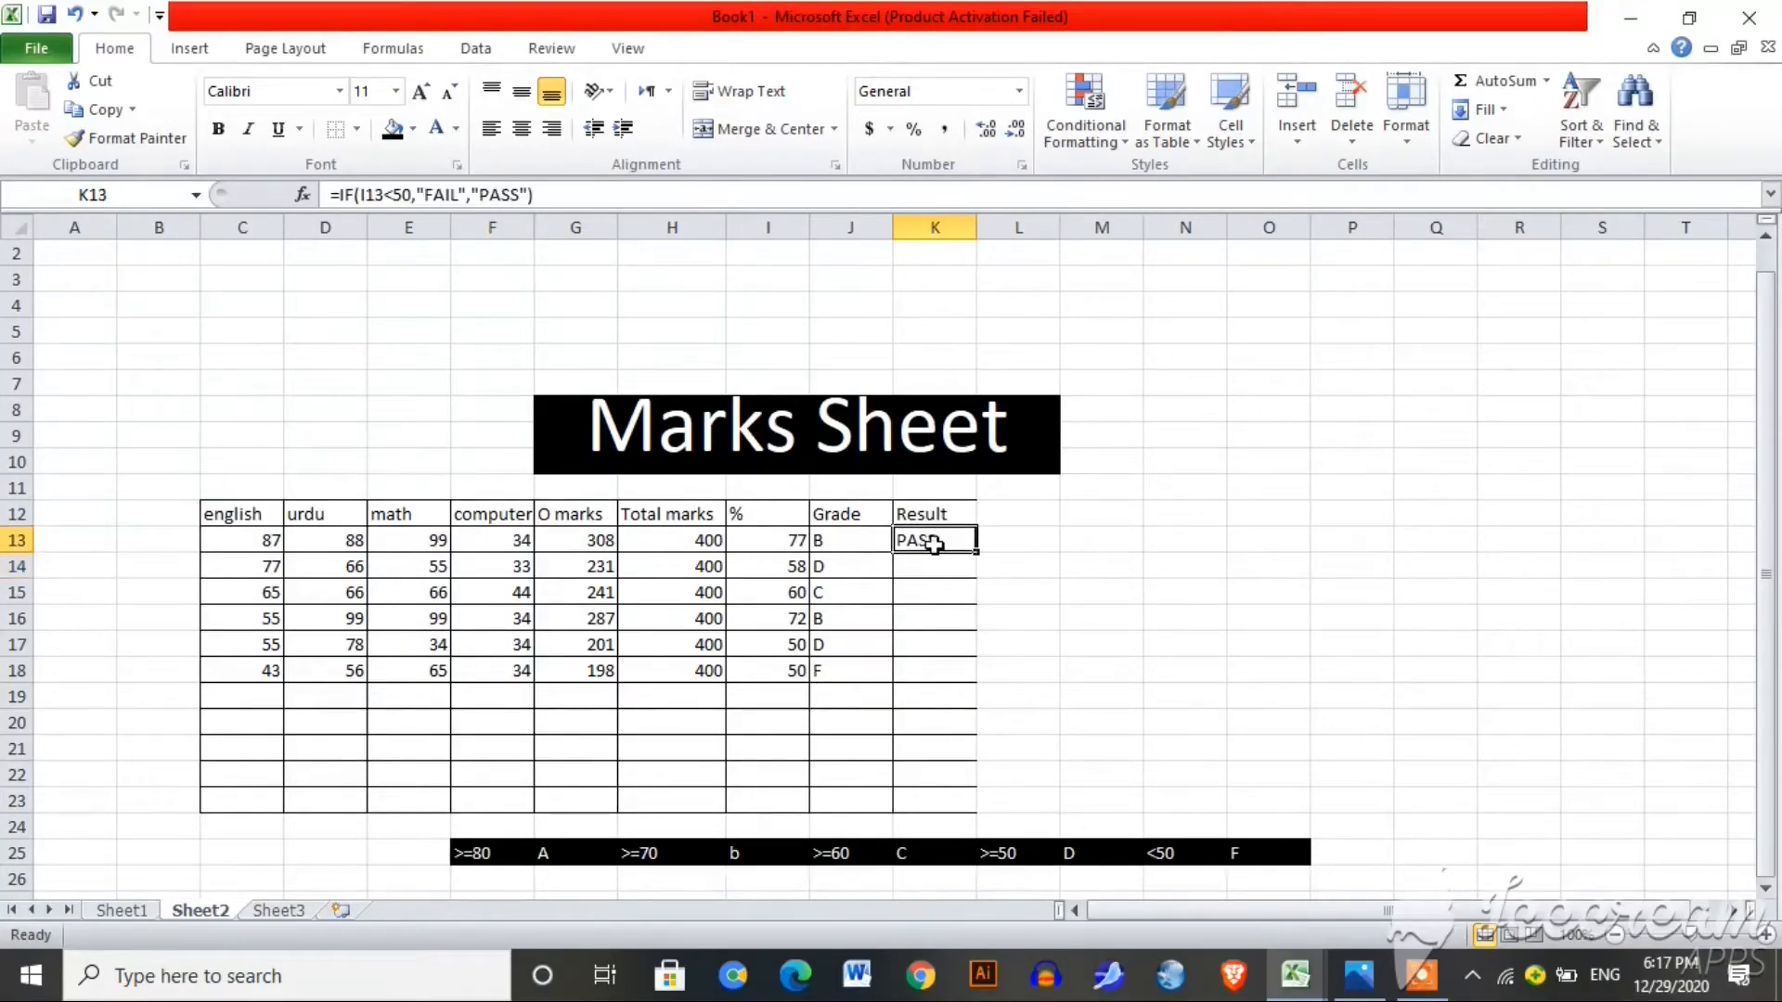
drag(976, 552, 970, 674)
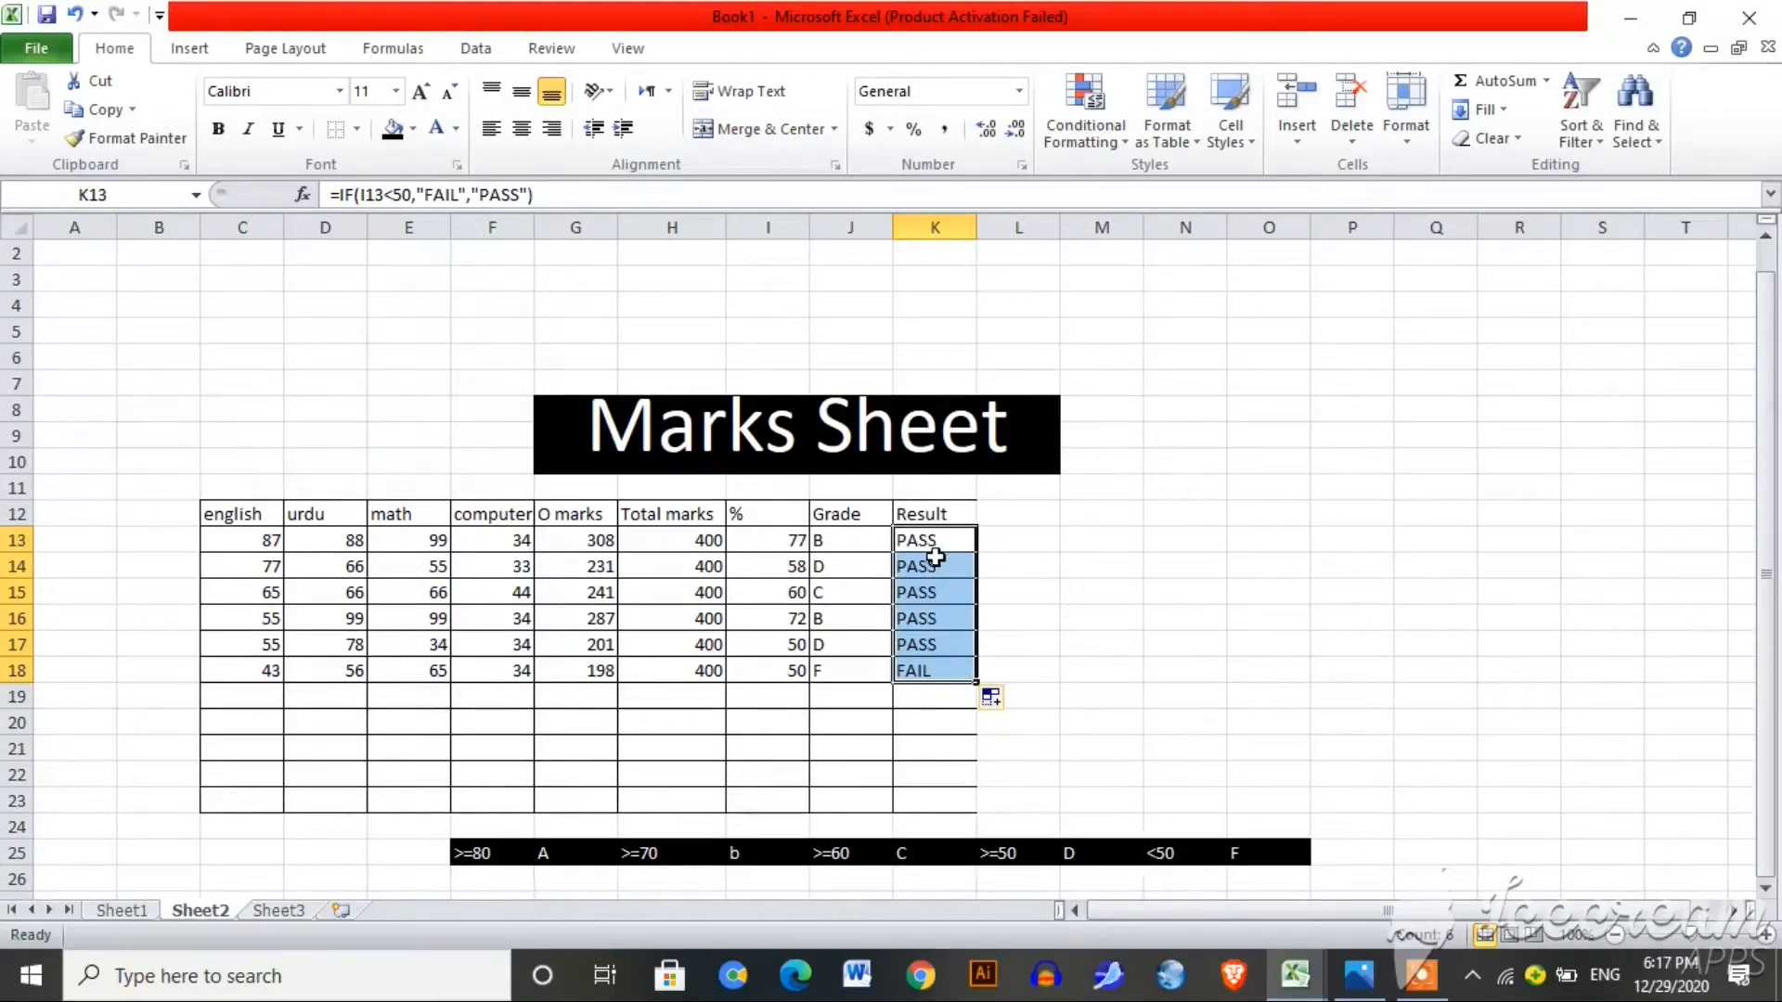
click(62, 514)
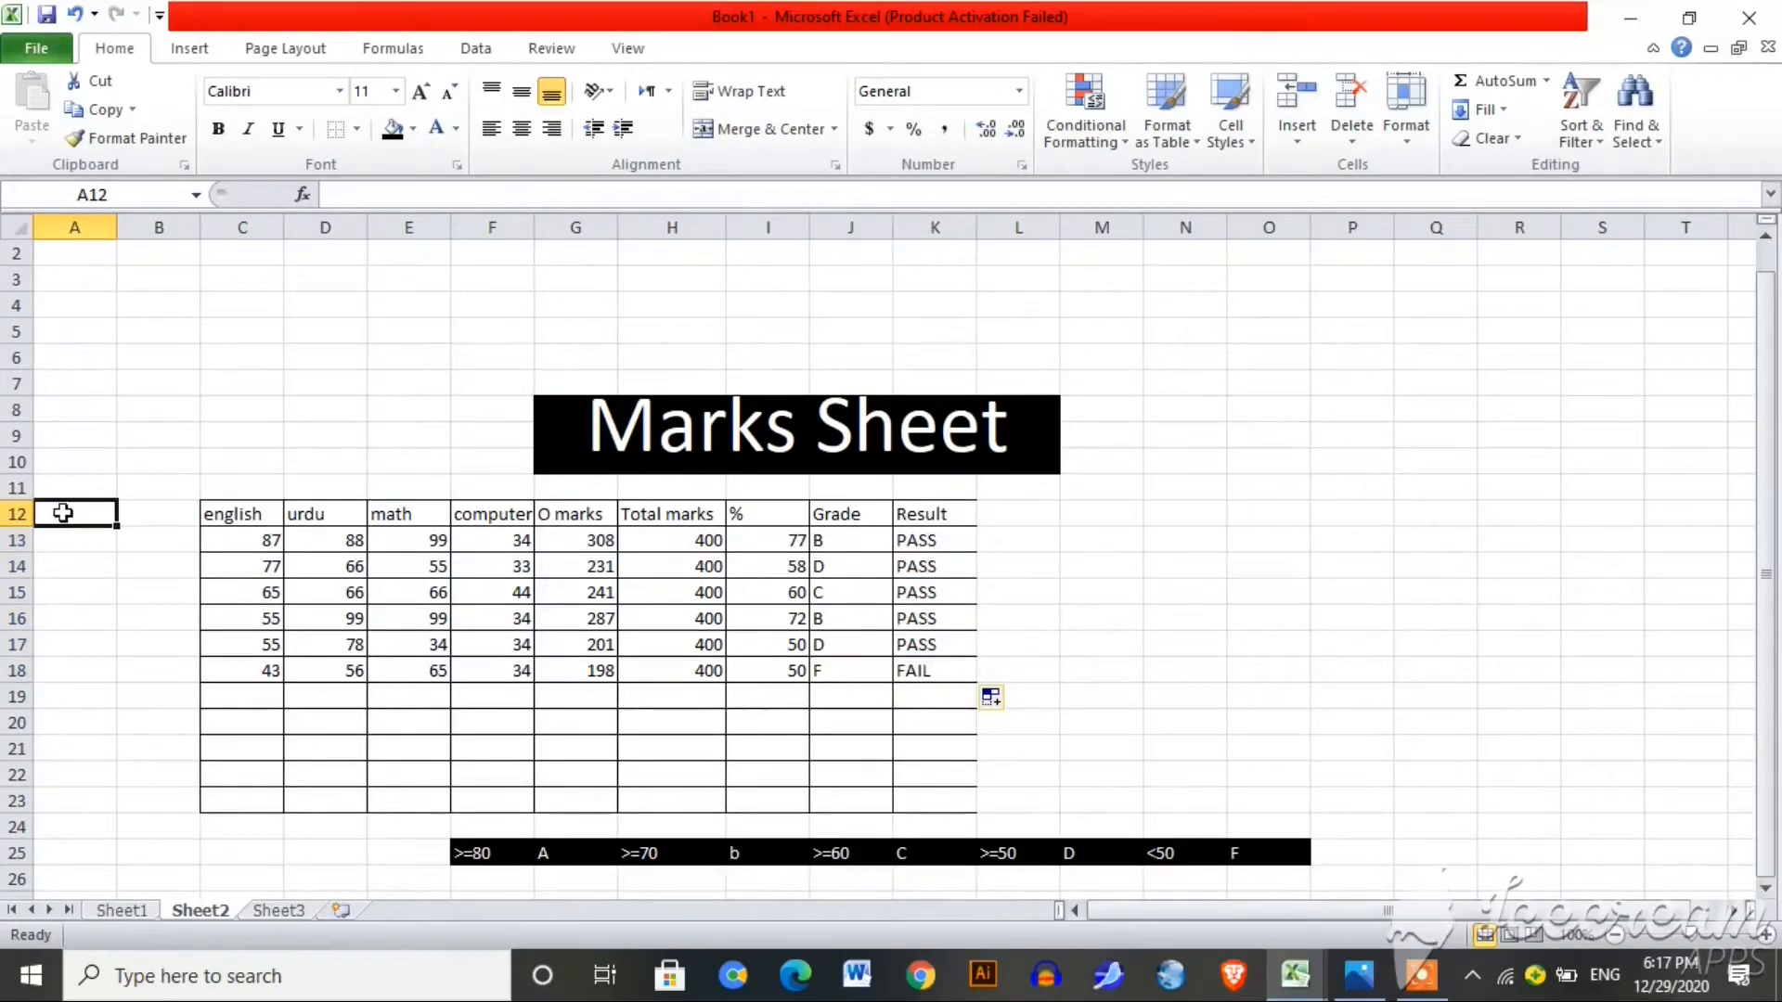
Step: Add the headings sr# in A12 and name in B12, starting A13 with 1
text(sr)
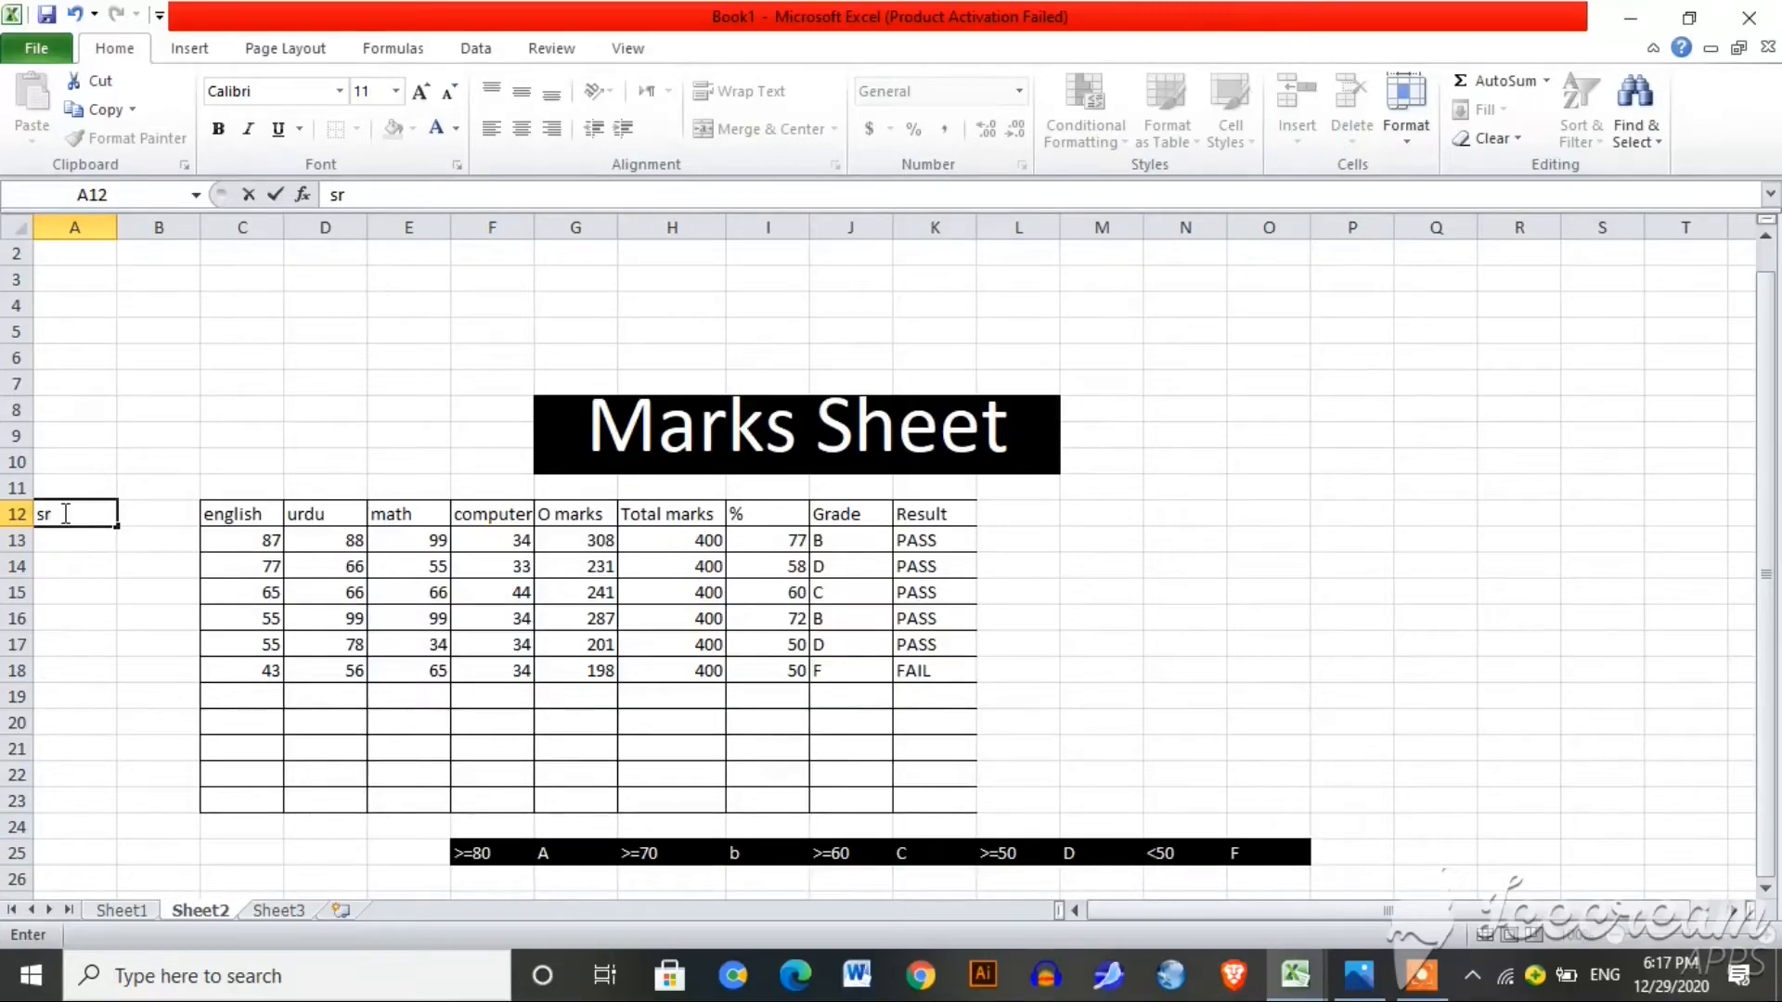
text(#)
click(158, 513)
text(name)
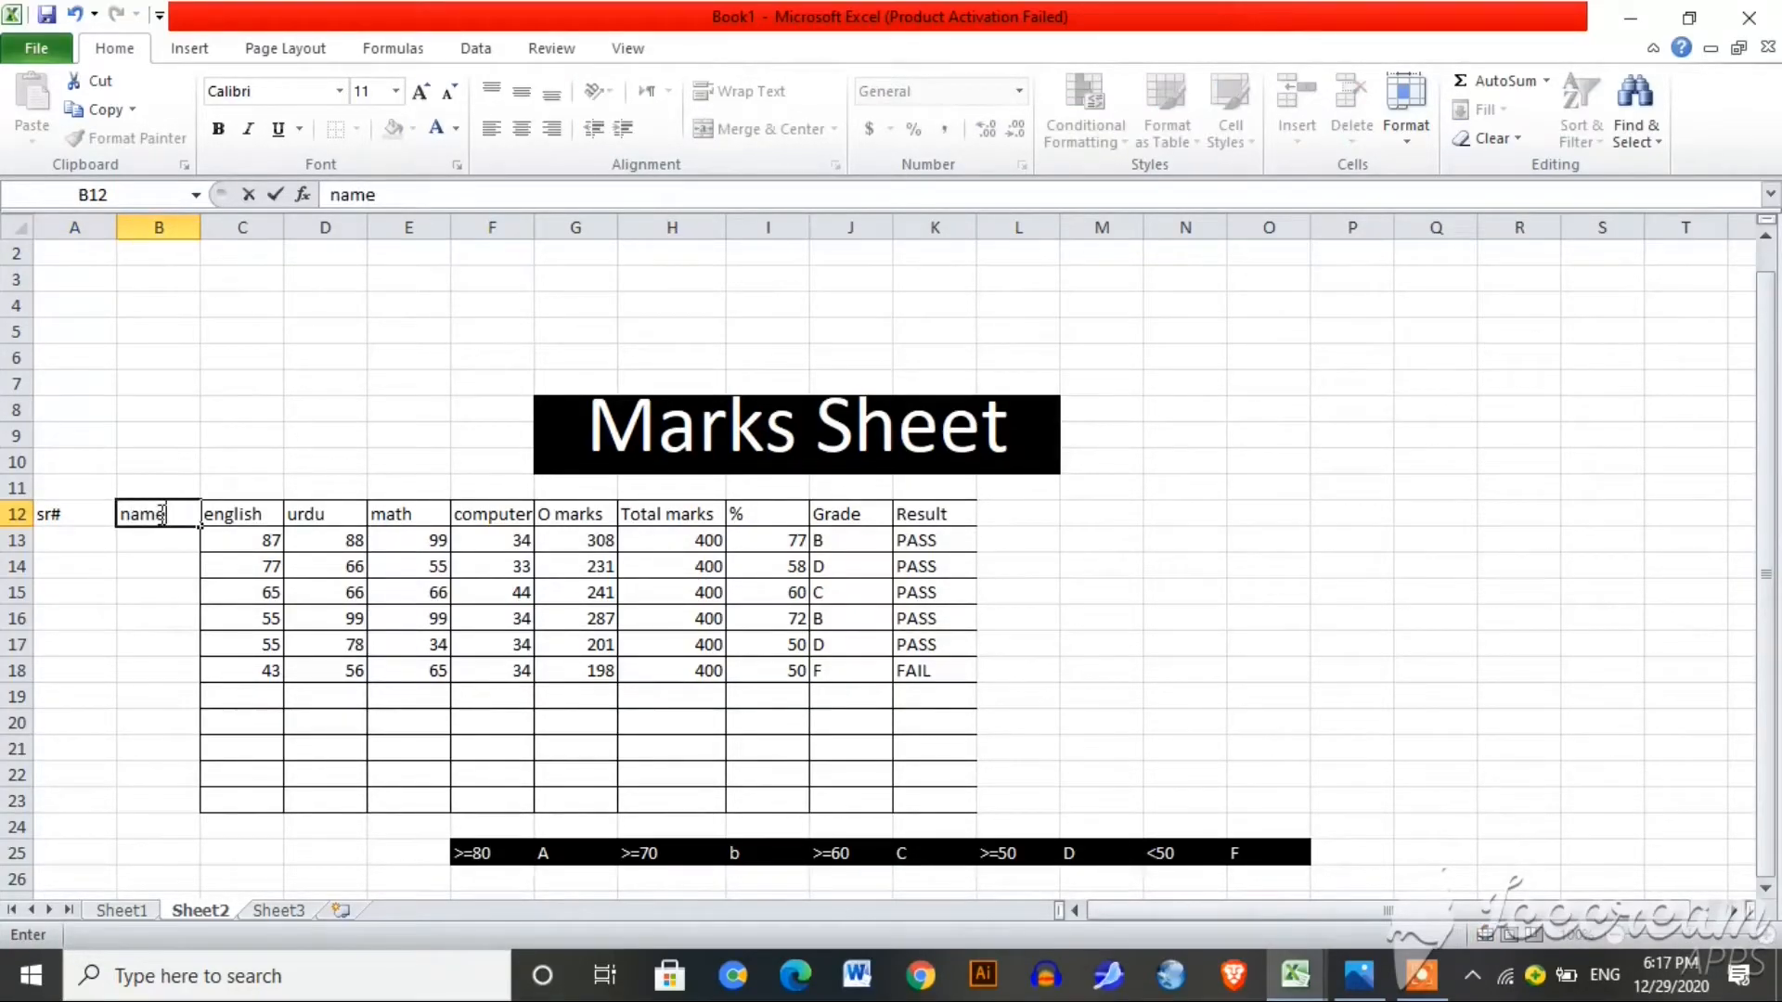
click(87, 536)
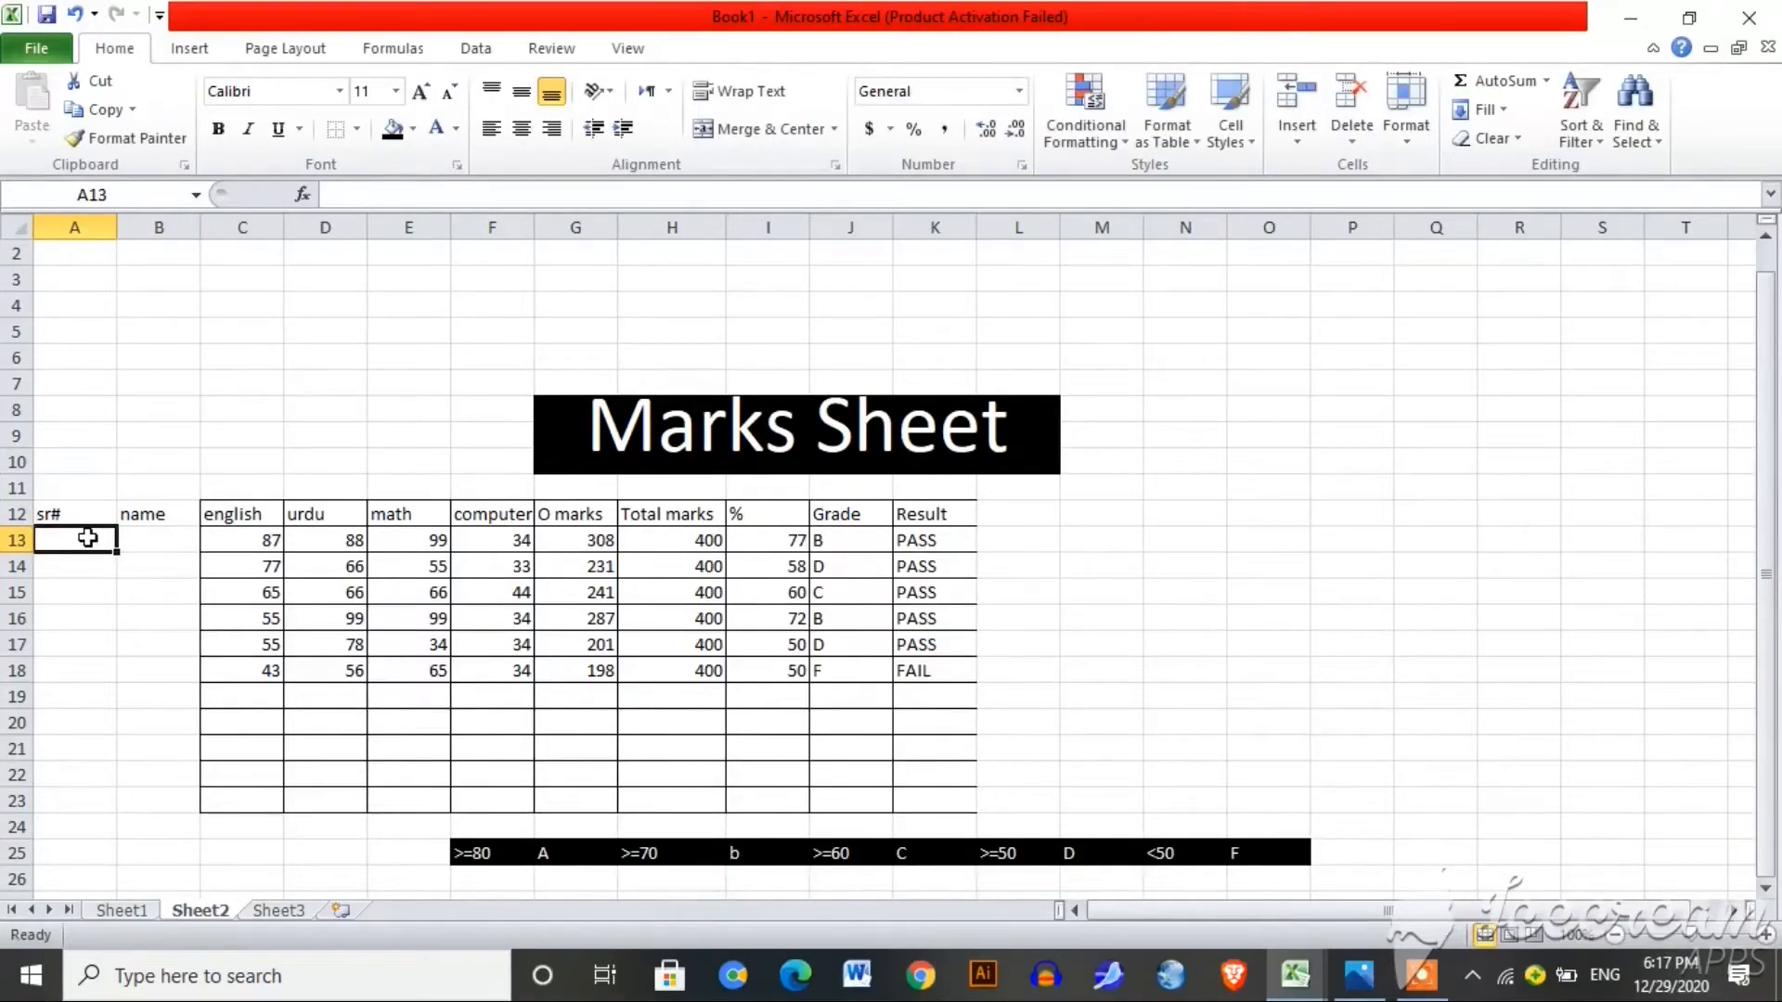
text(1)
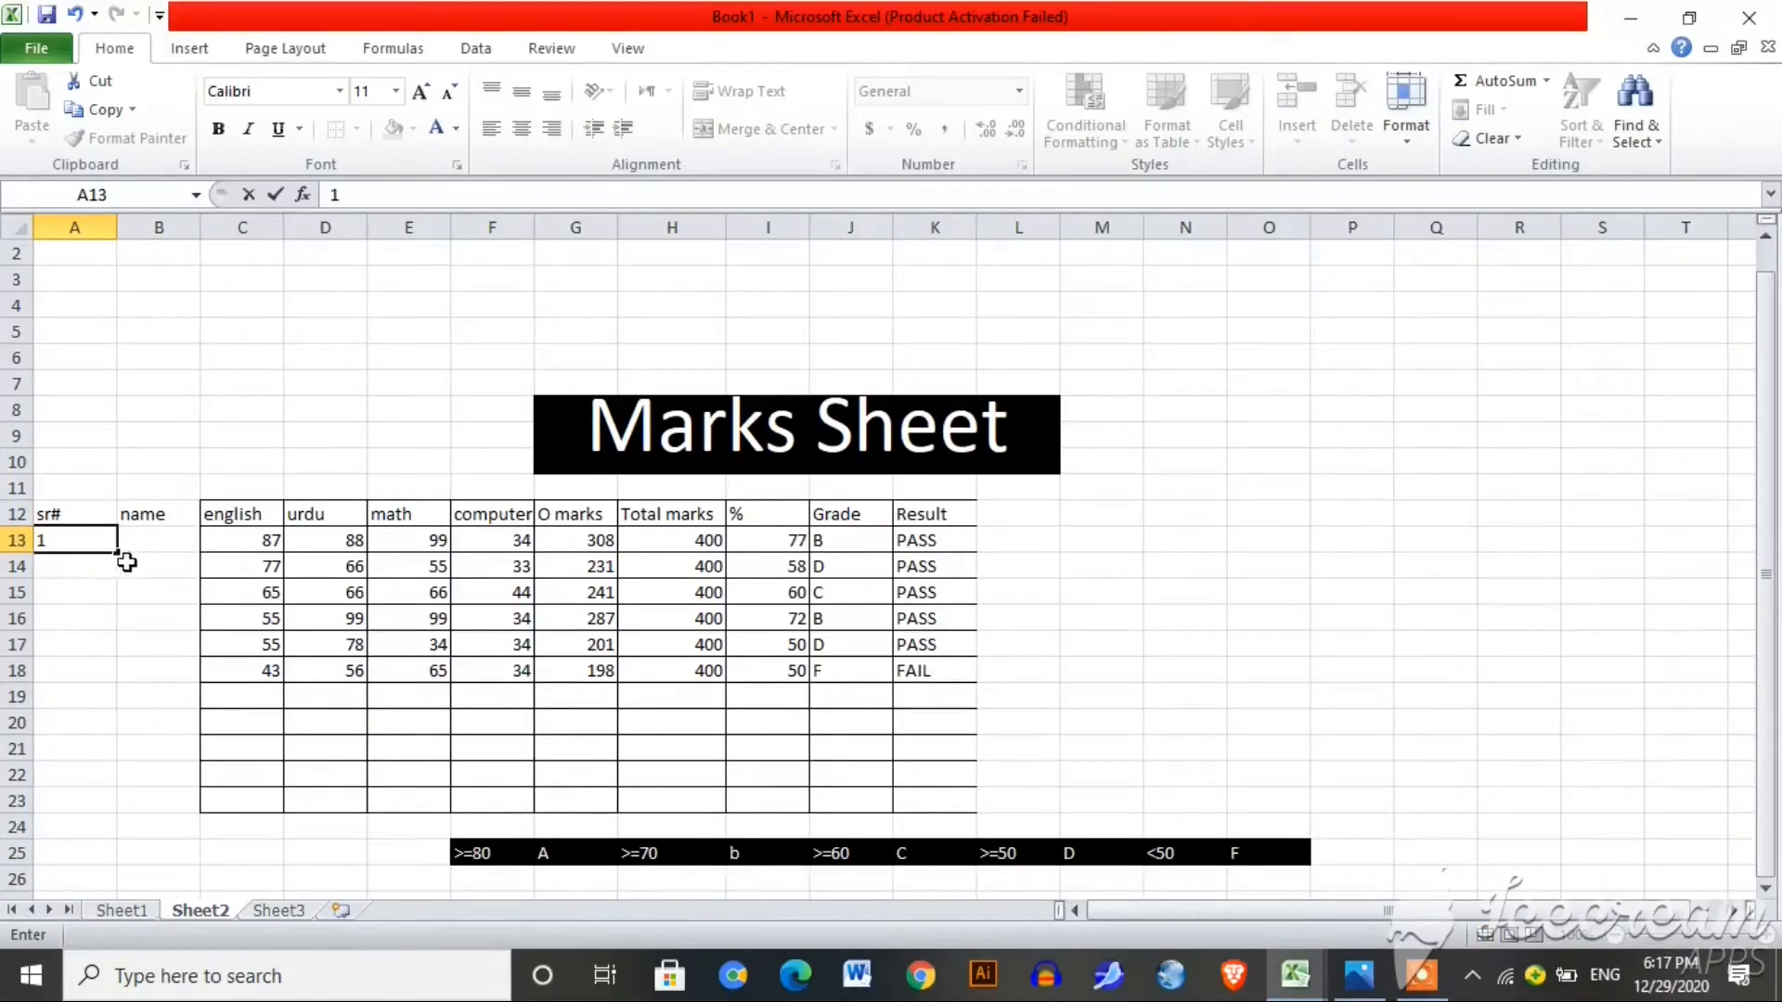
Step: Number A13:A23 from 1 to 11 by dragging the 1 down and choosing Fill Series
click(98, 568)
text(2)
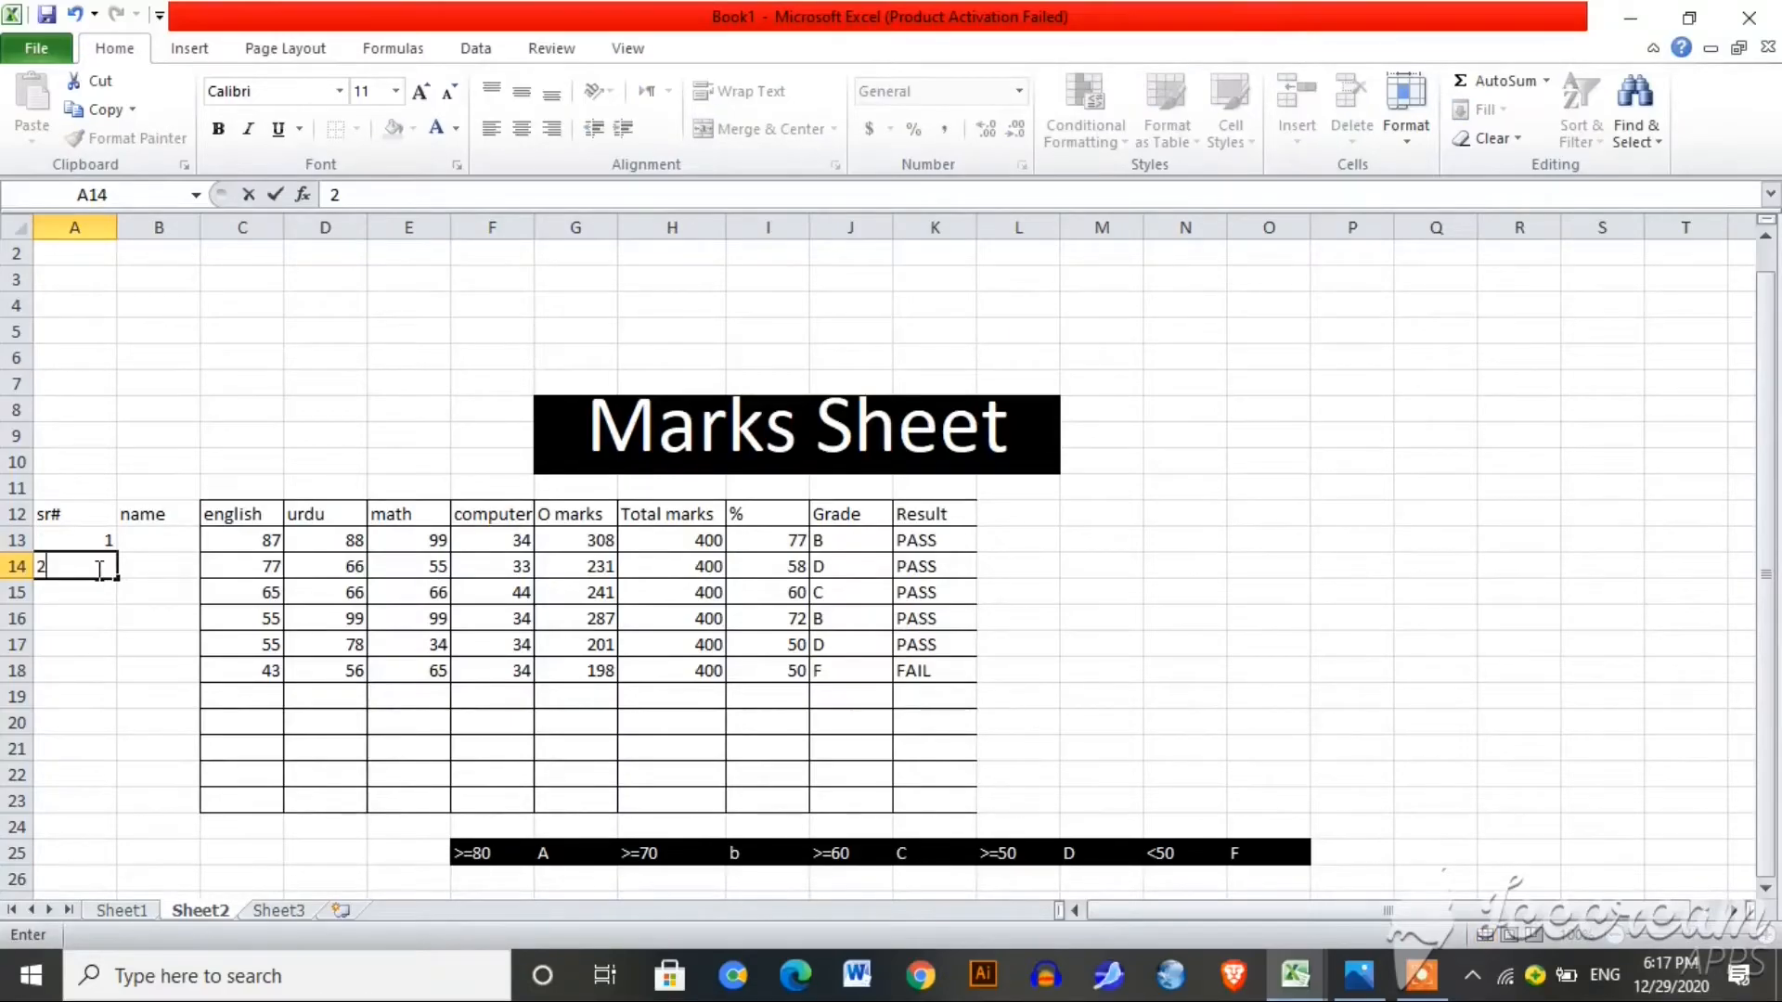
drag(87, 531, 106, 804)
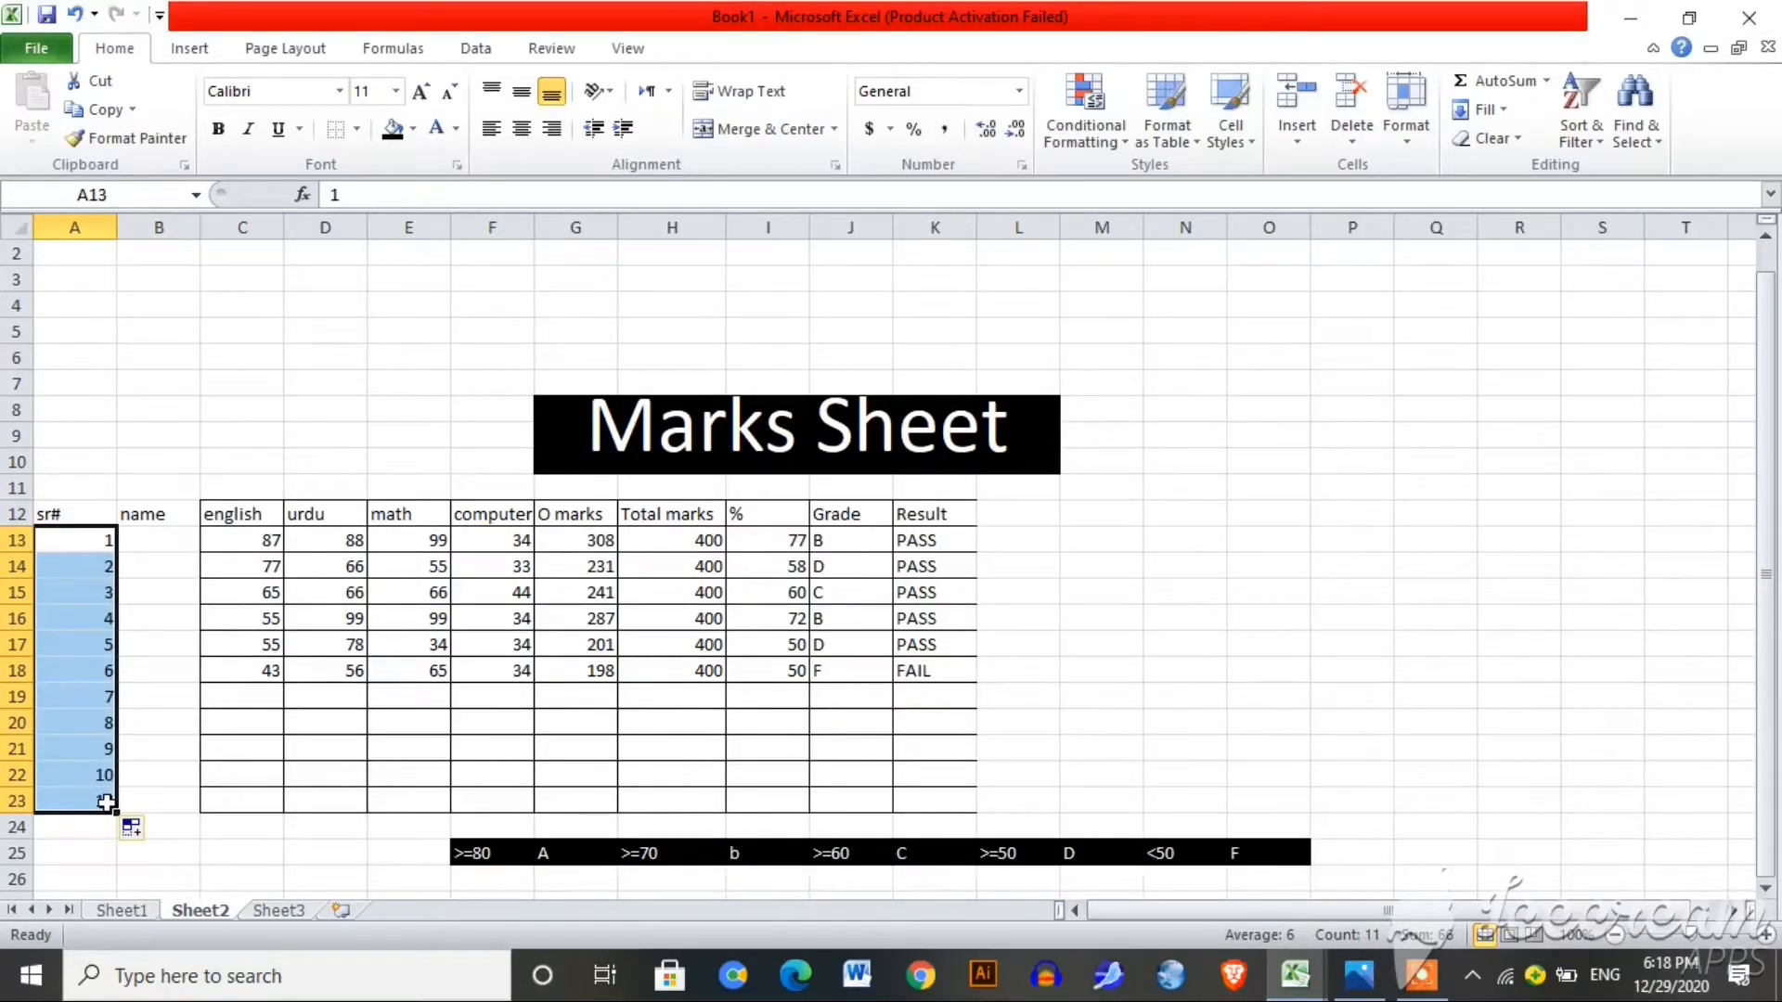
key(ctrl+z)
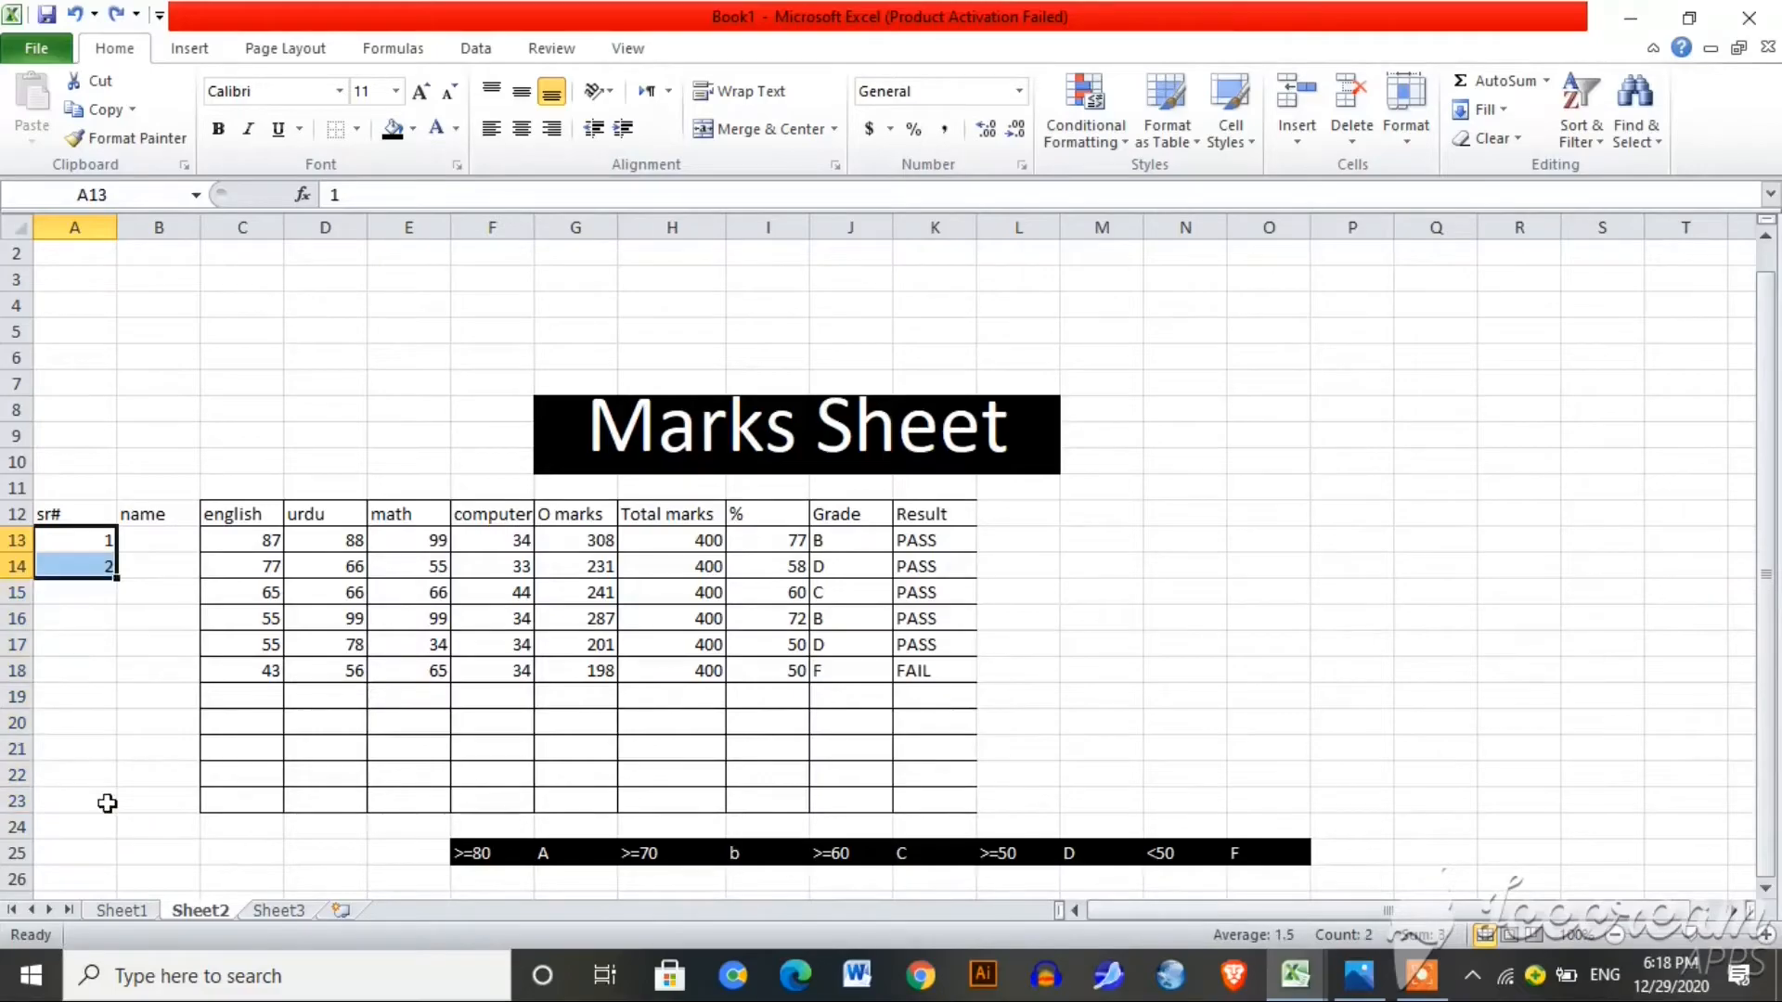
key(ctrl+z)
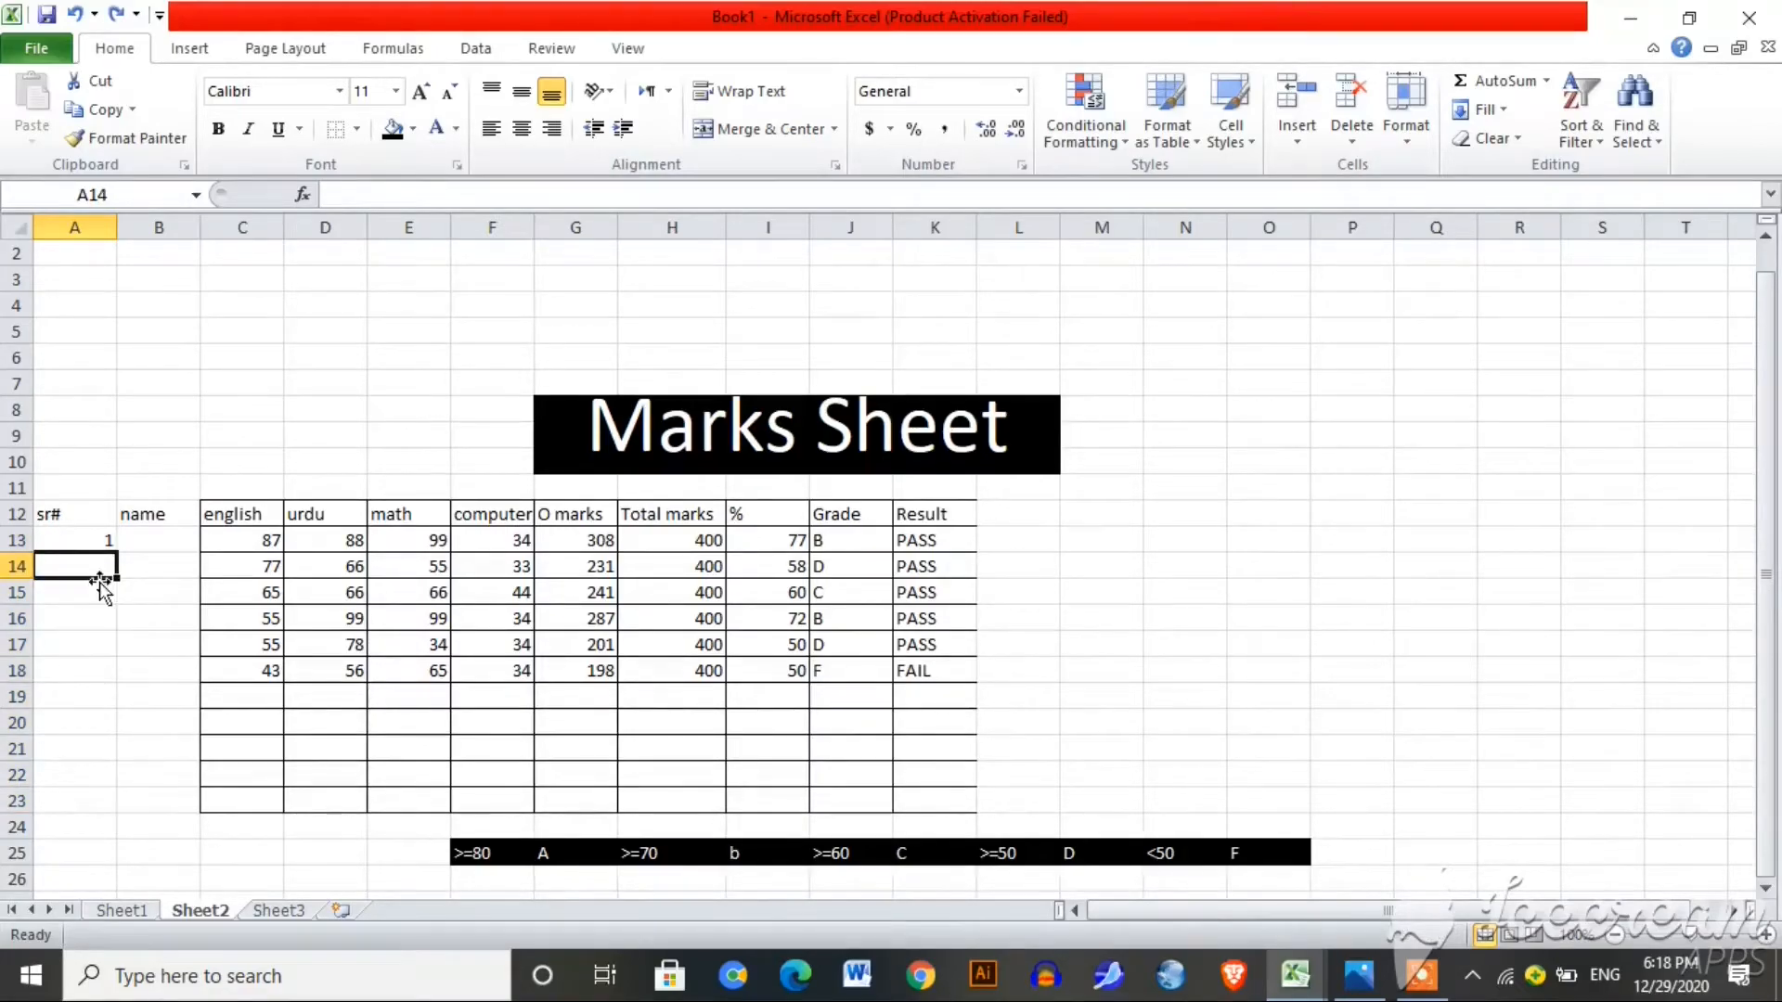
click(97, 541)
drag(116, 553, 112, 809)
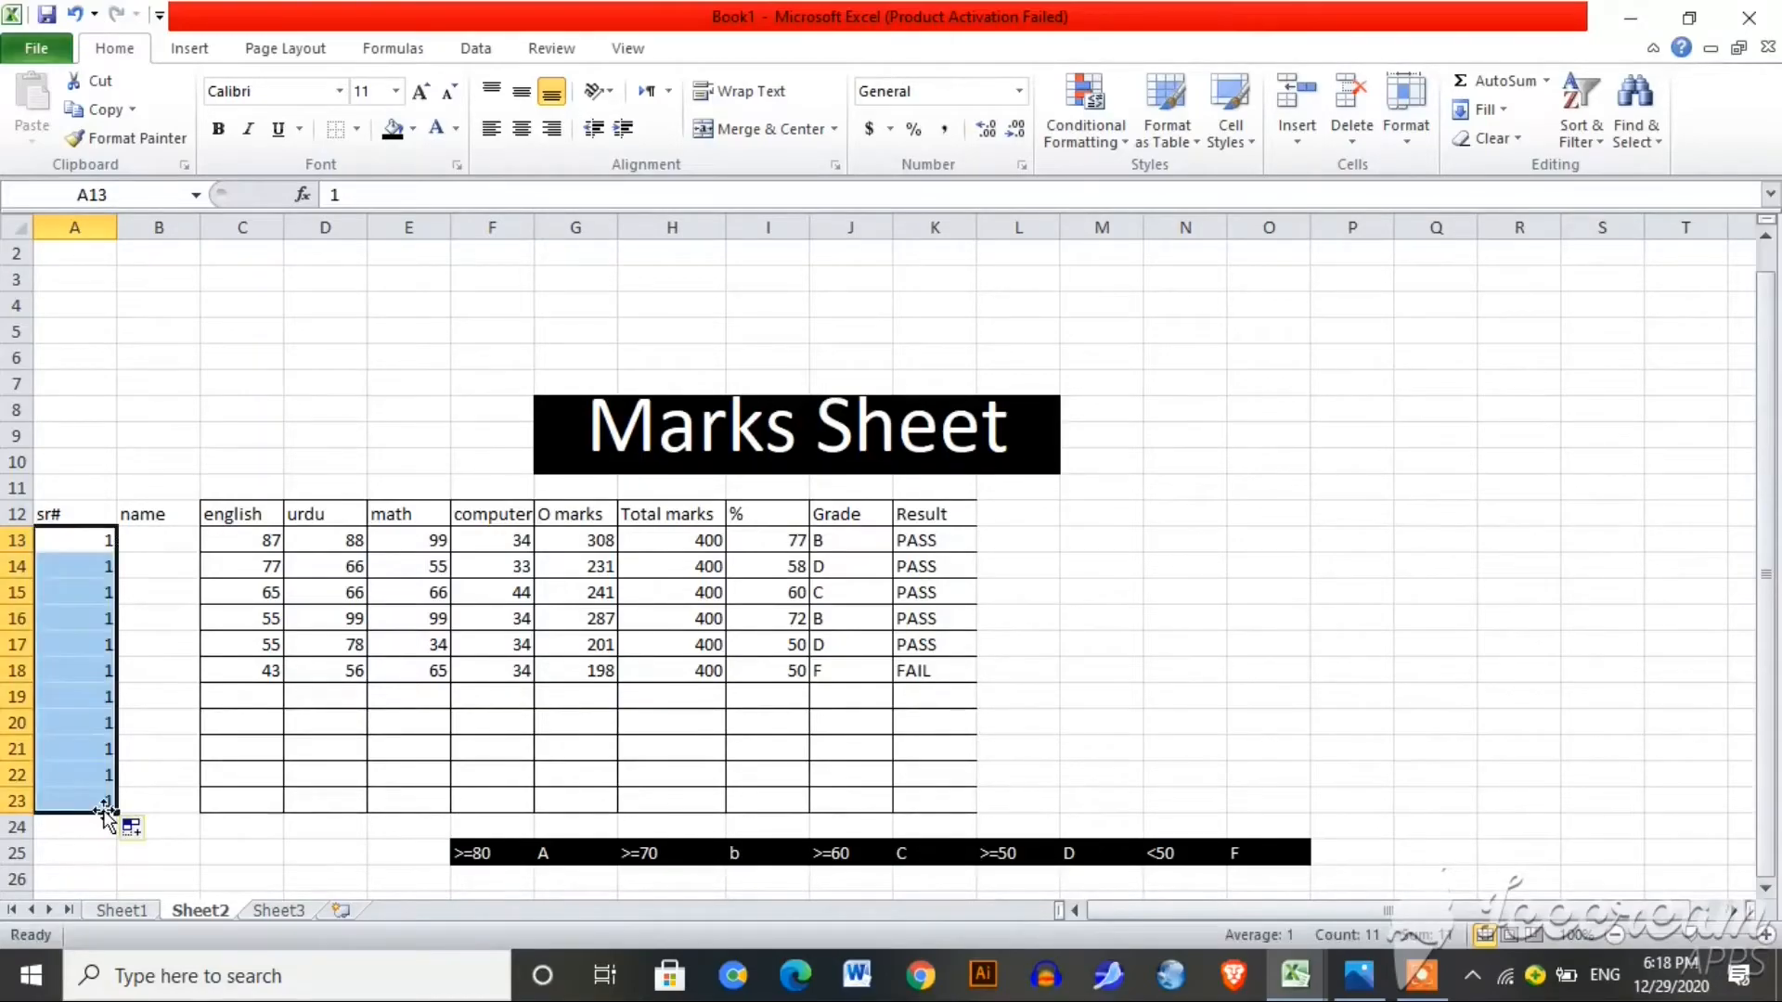
click(134, 832)
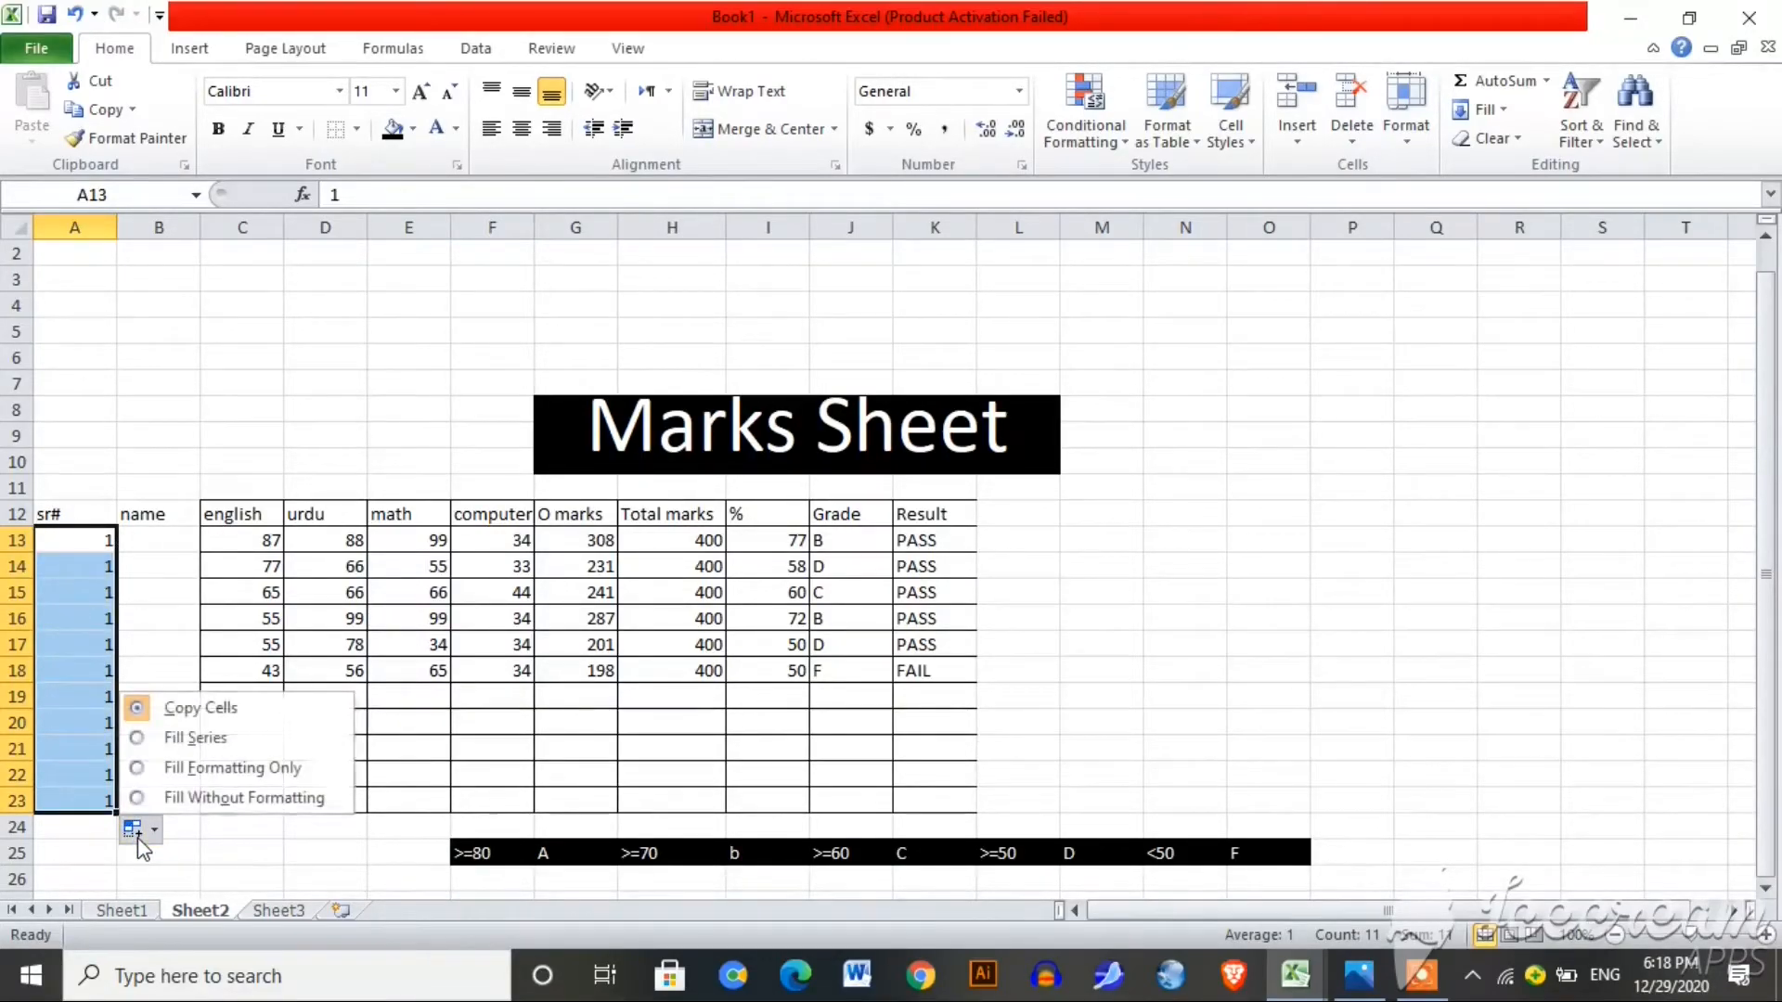
click(137, 739)
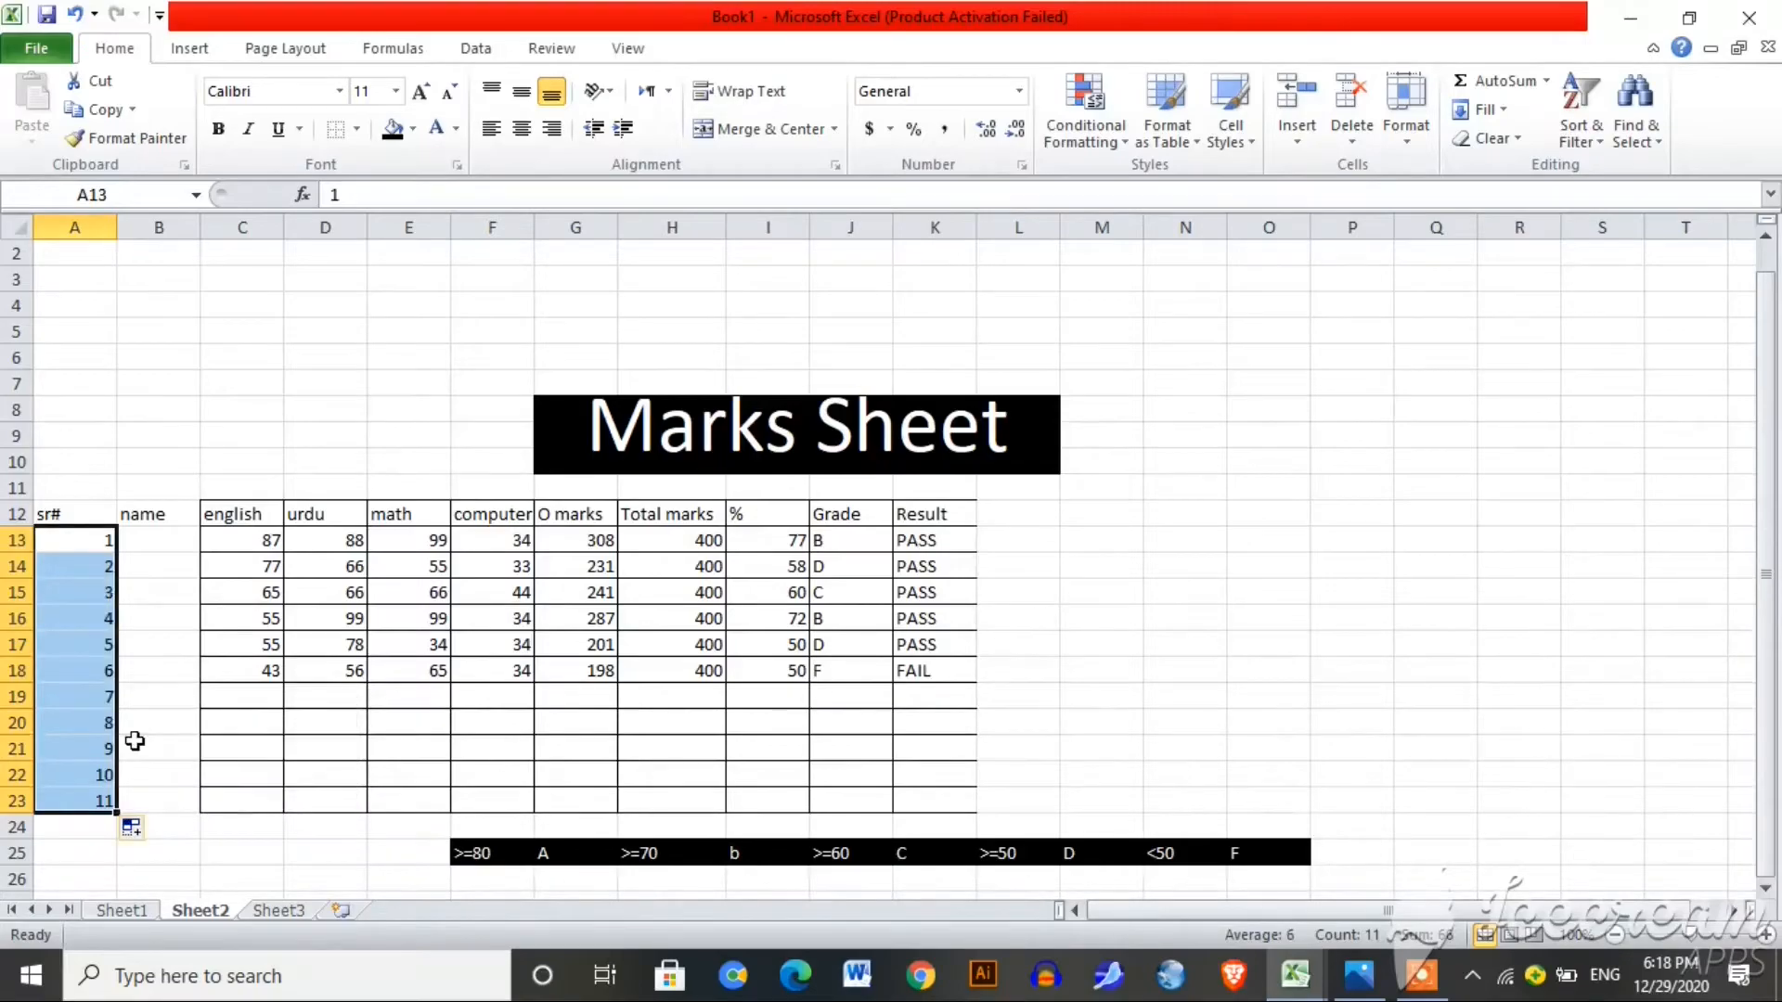
click(151, 543)
Step: Type seven student names down B13:B19, then select the table range A12:K23
text(ali)
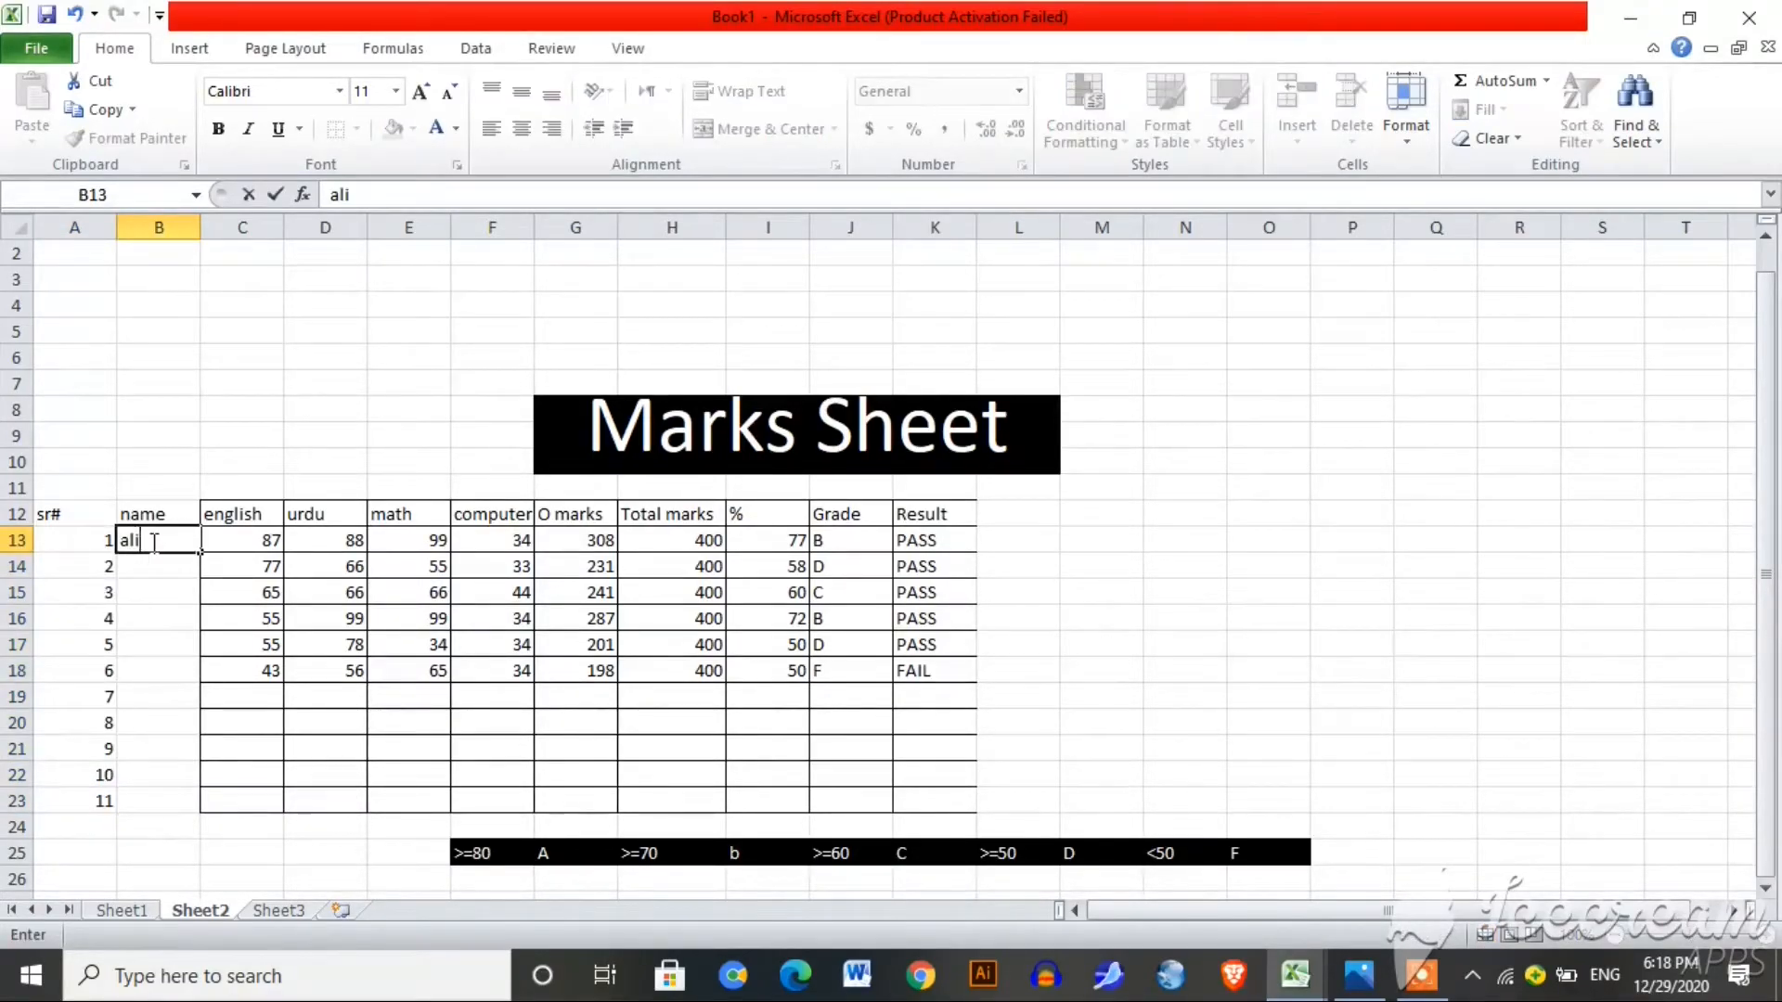
click(154, 566)
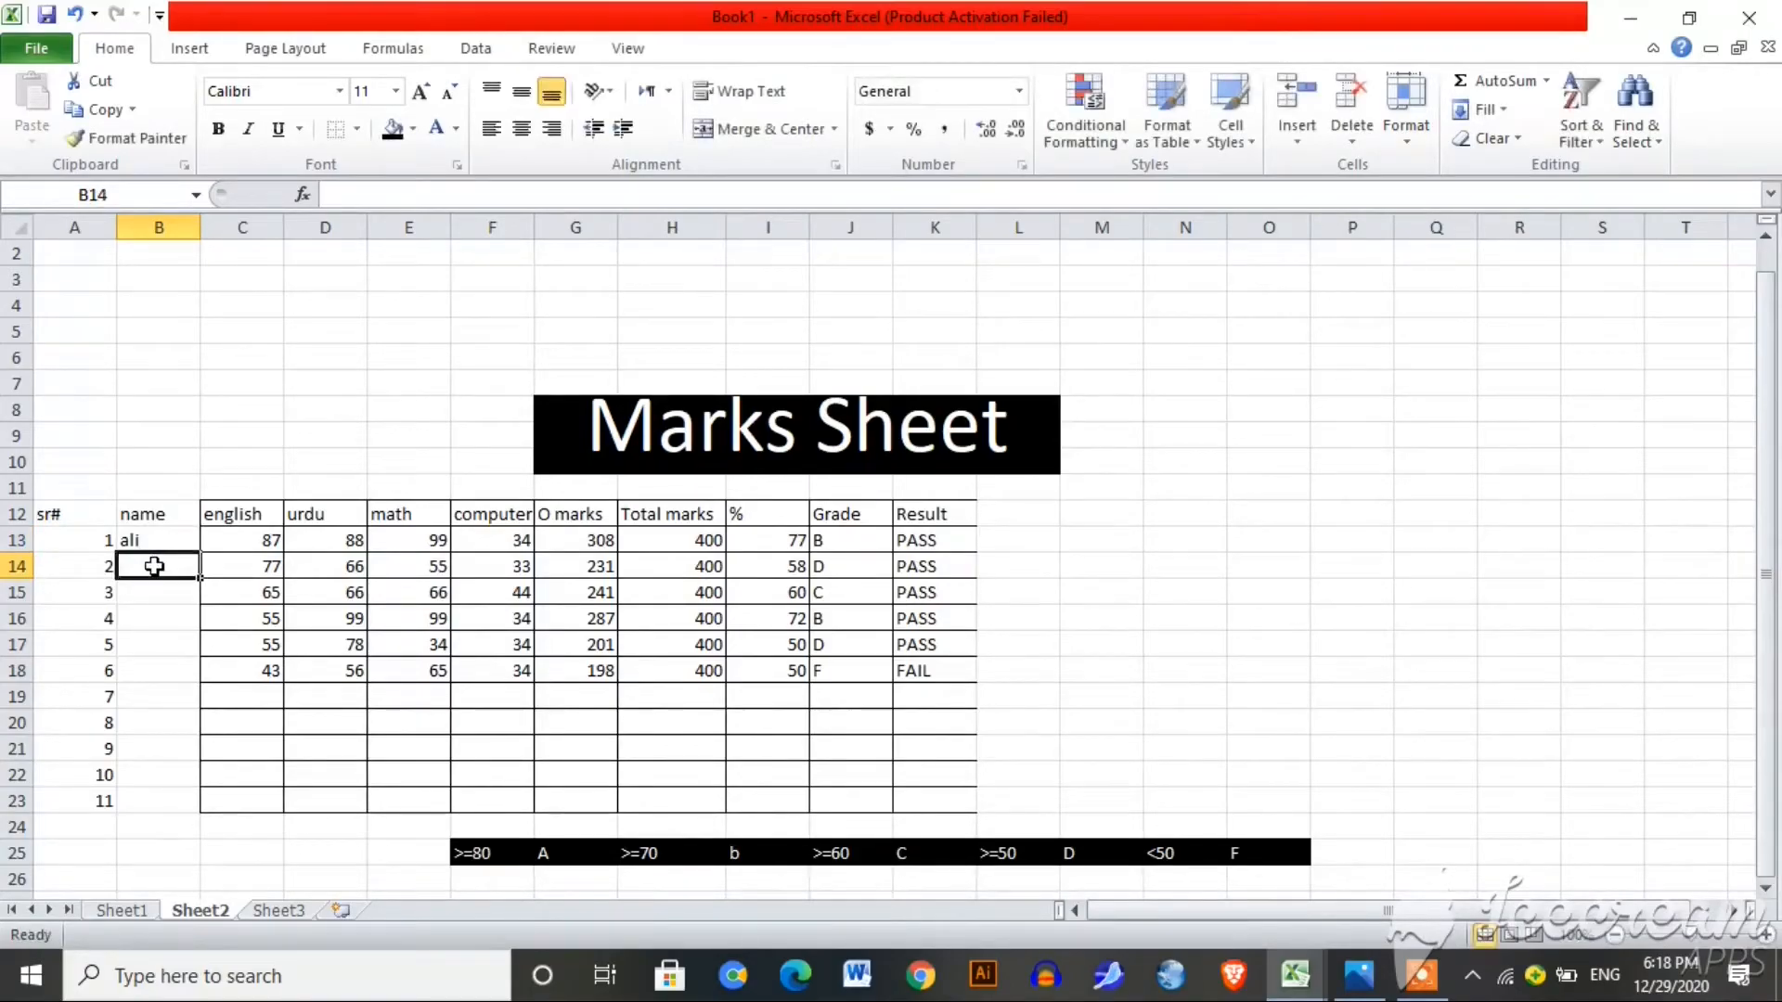
text(haider)
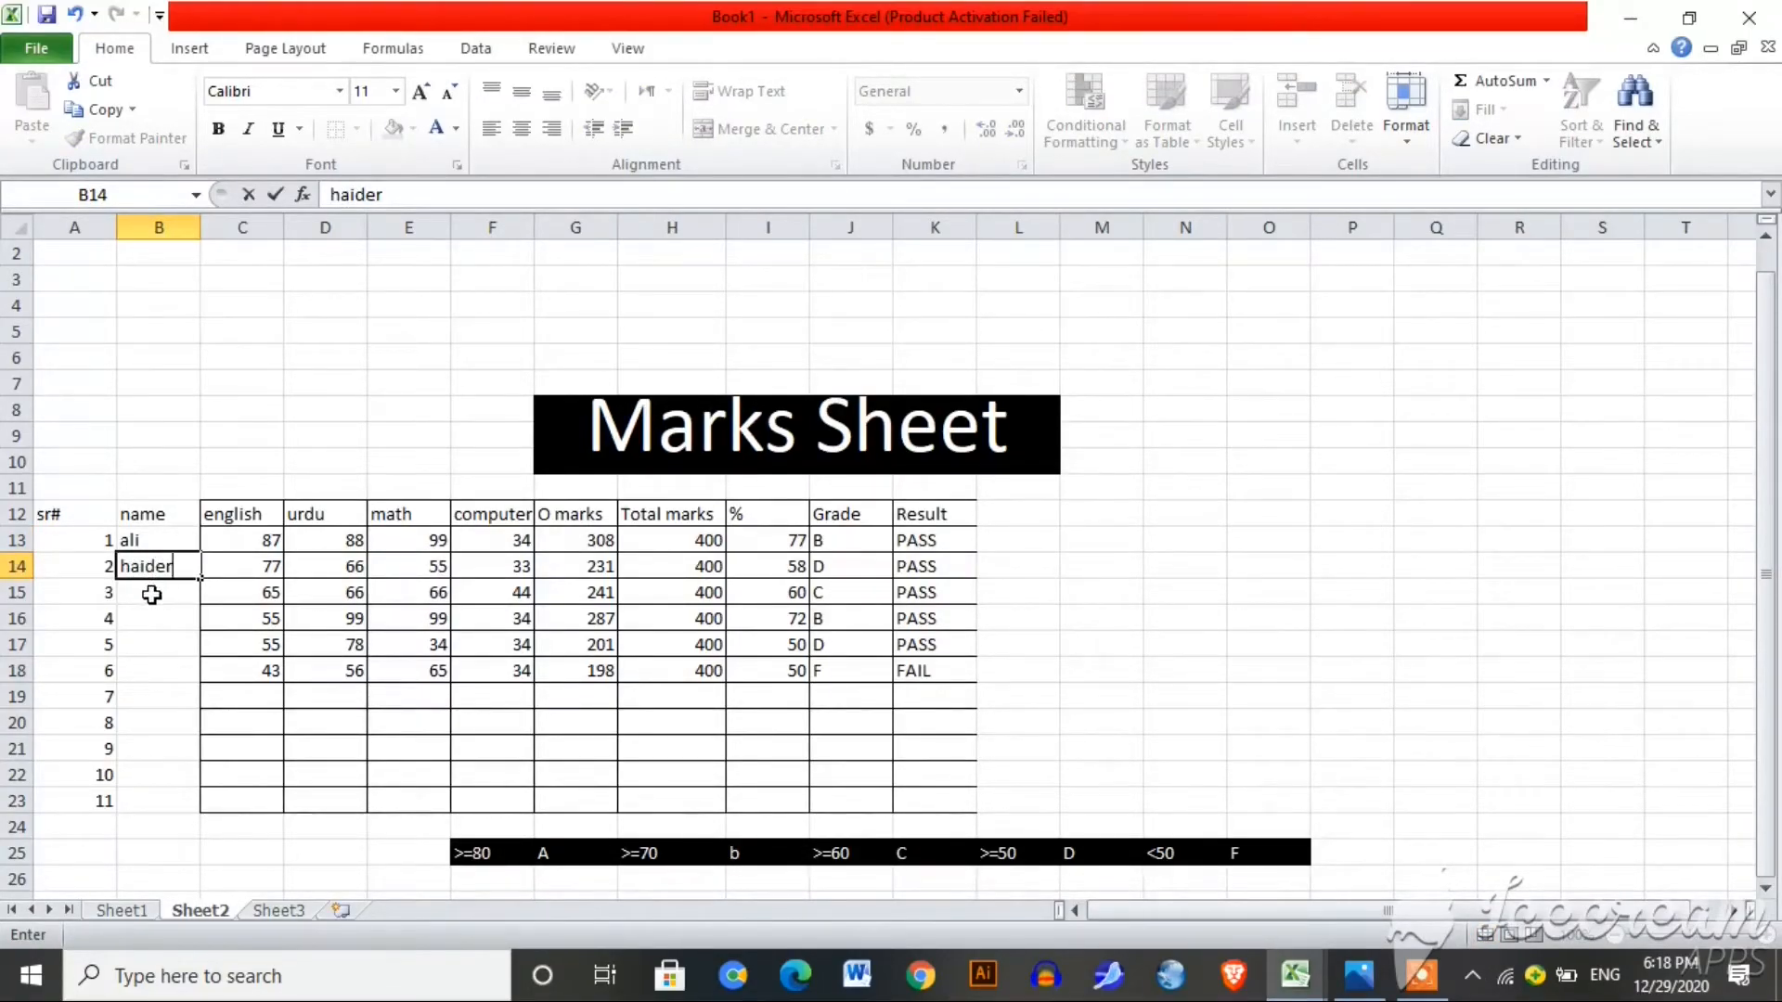
click(152, 589)
text(maryam)
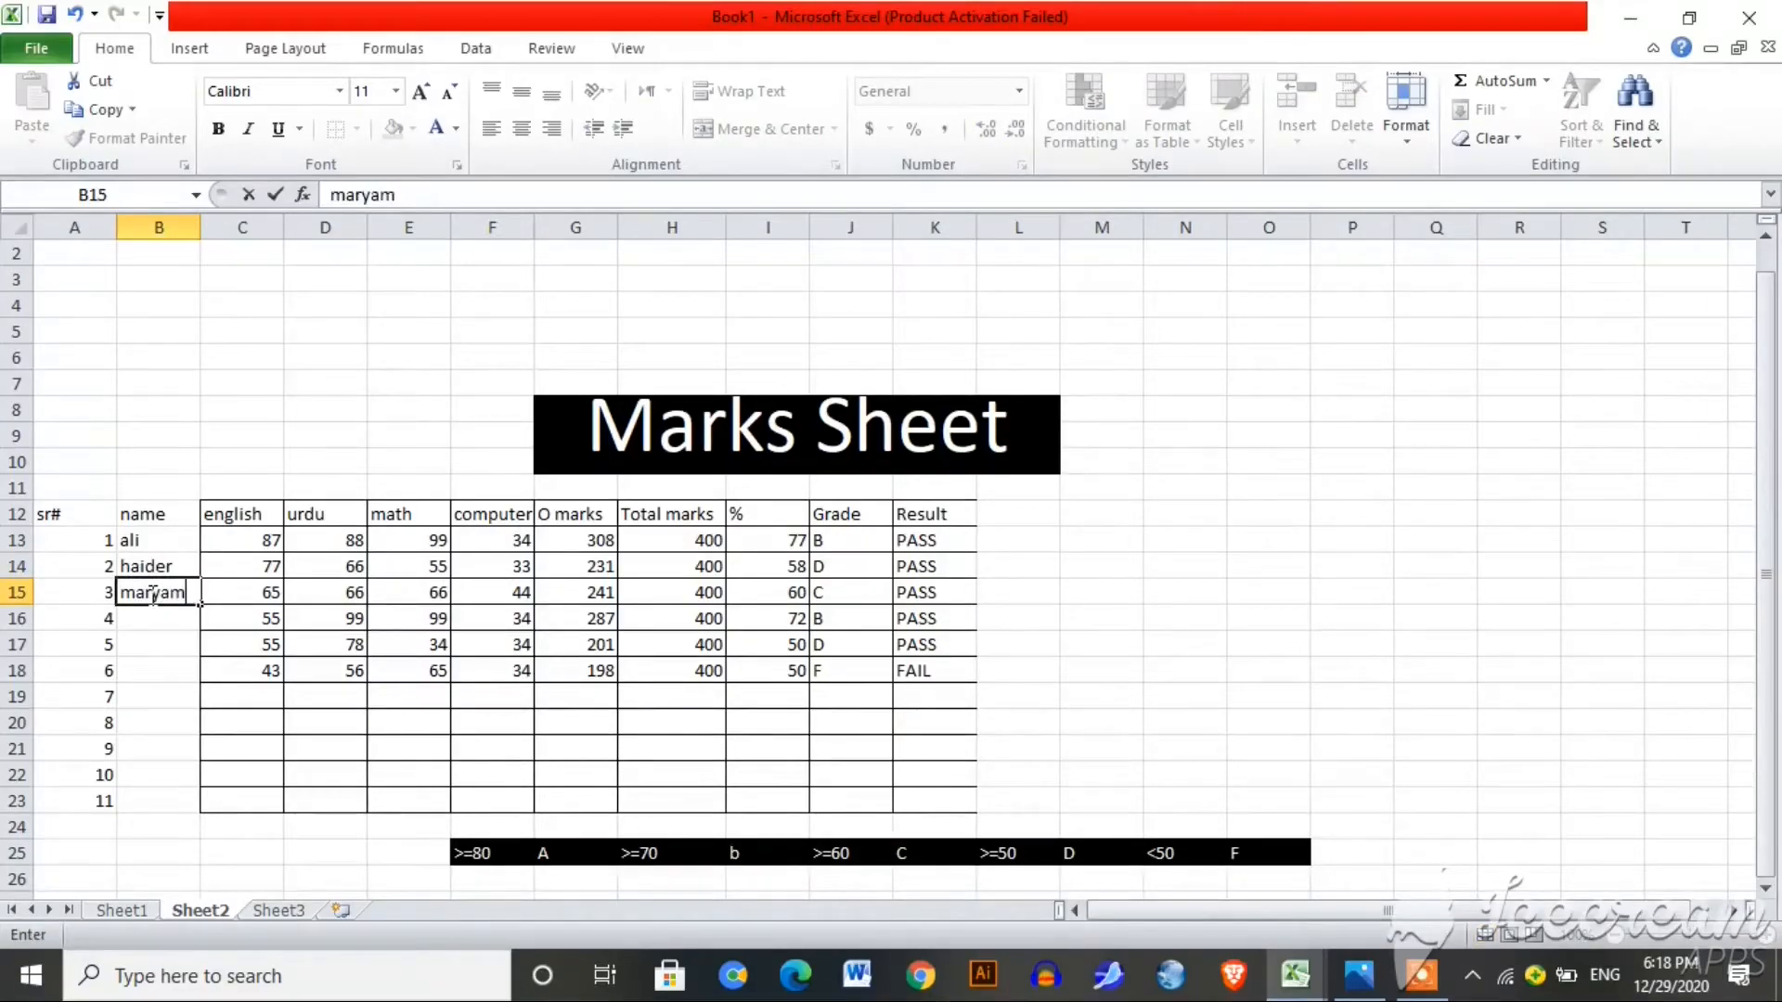
click(156, 622)
text(asghar)
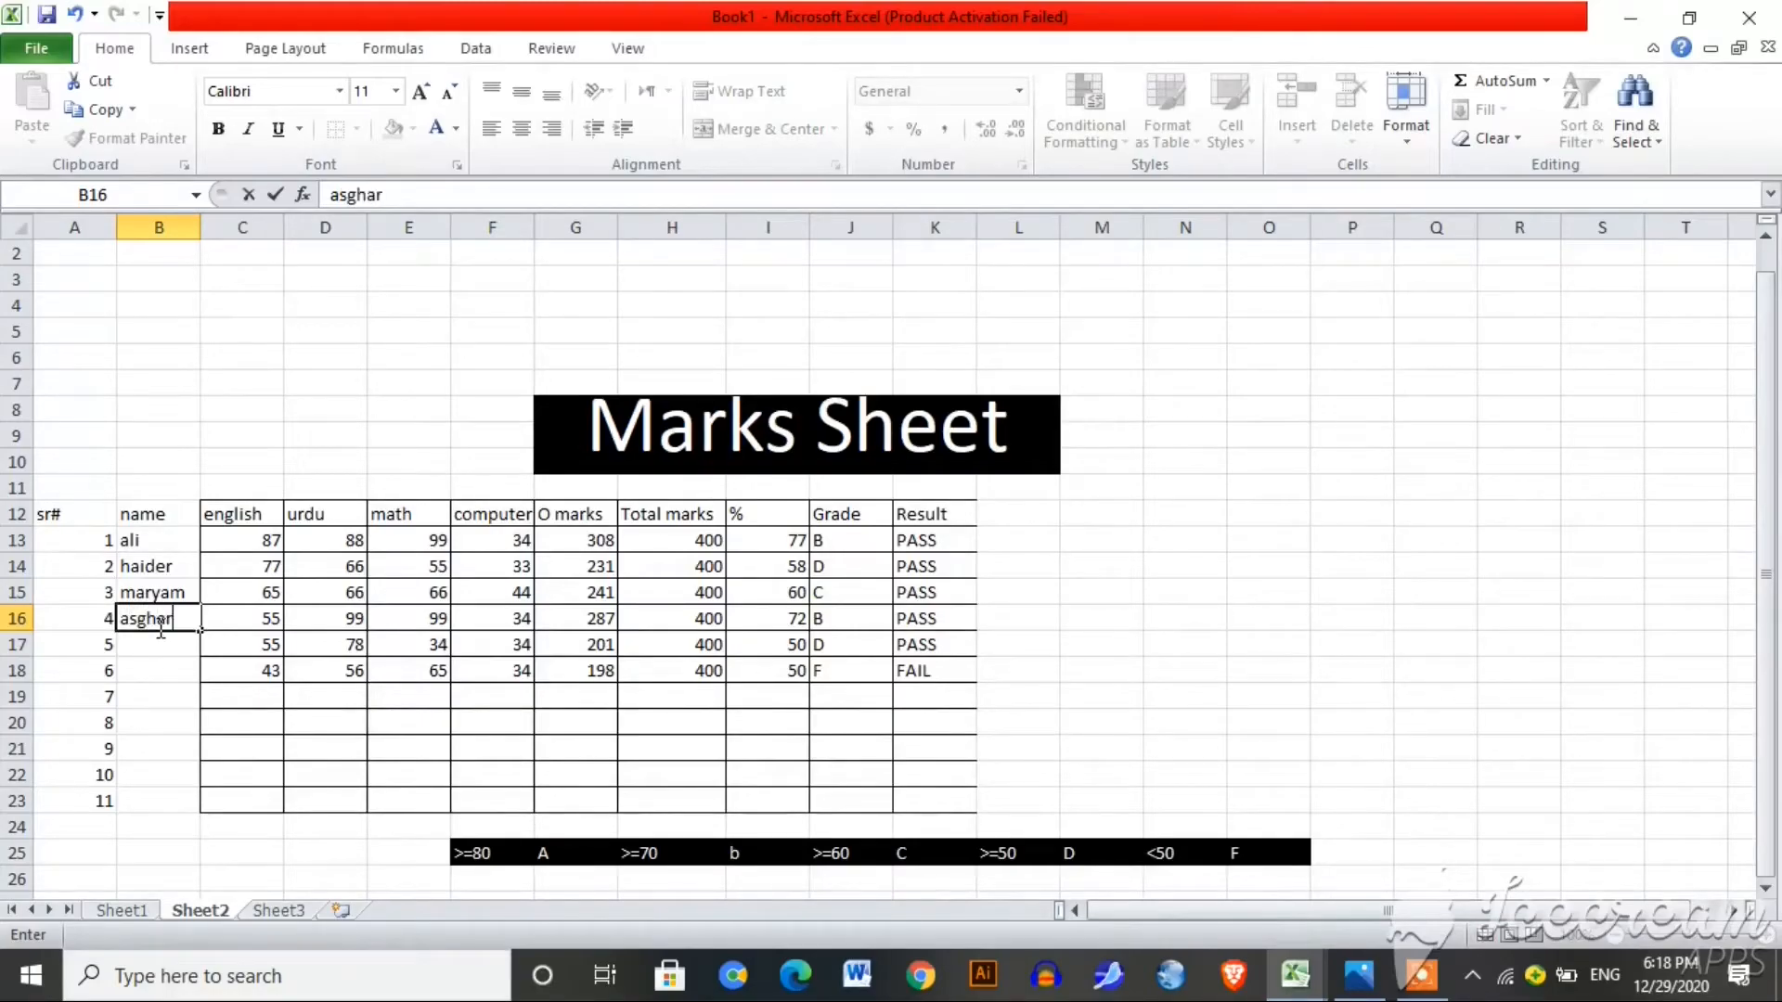
click(161, 643)
text(kirran)
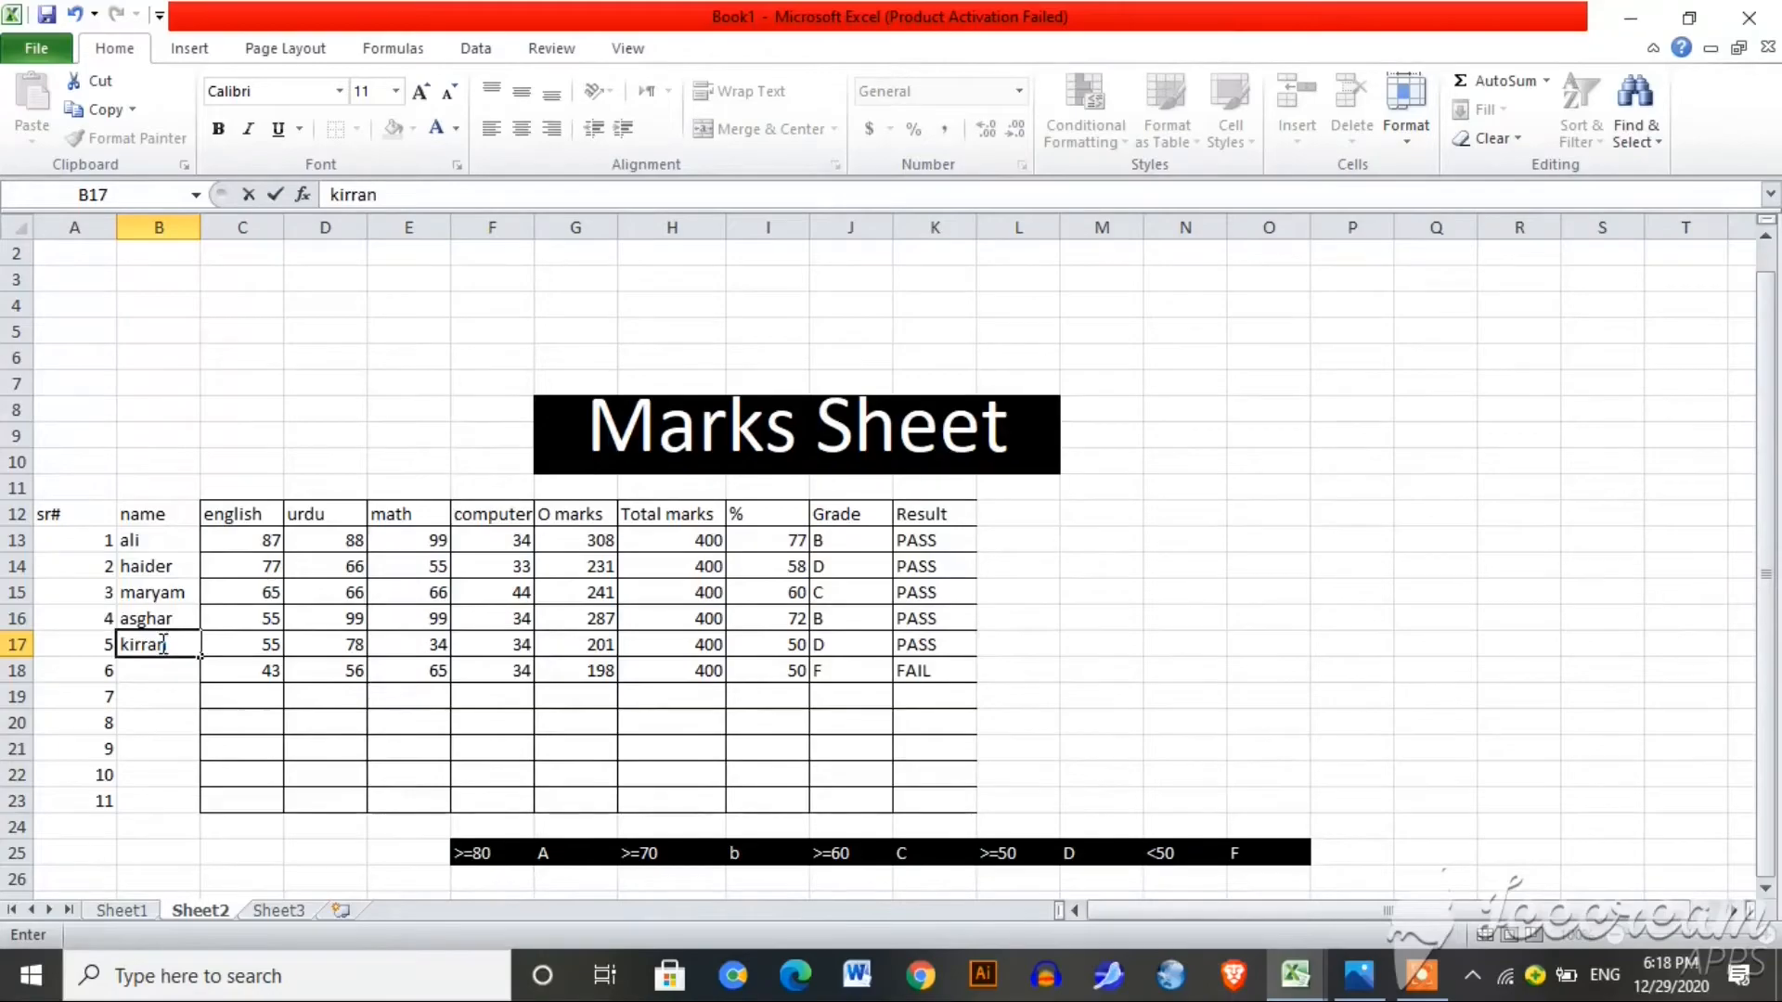
click(164, 676)
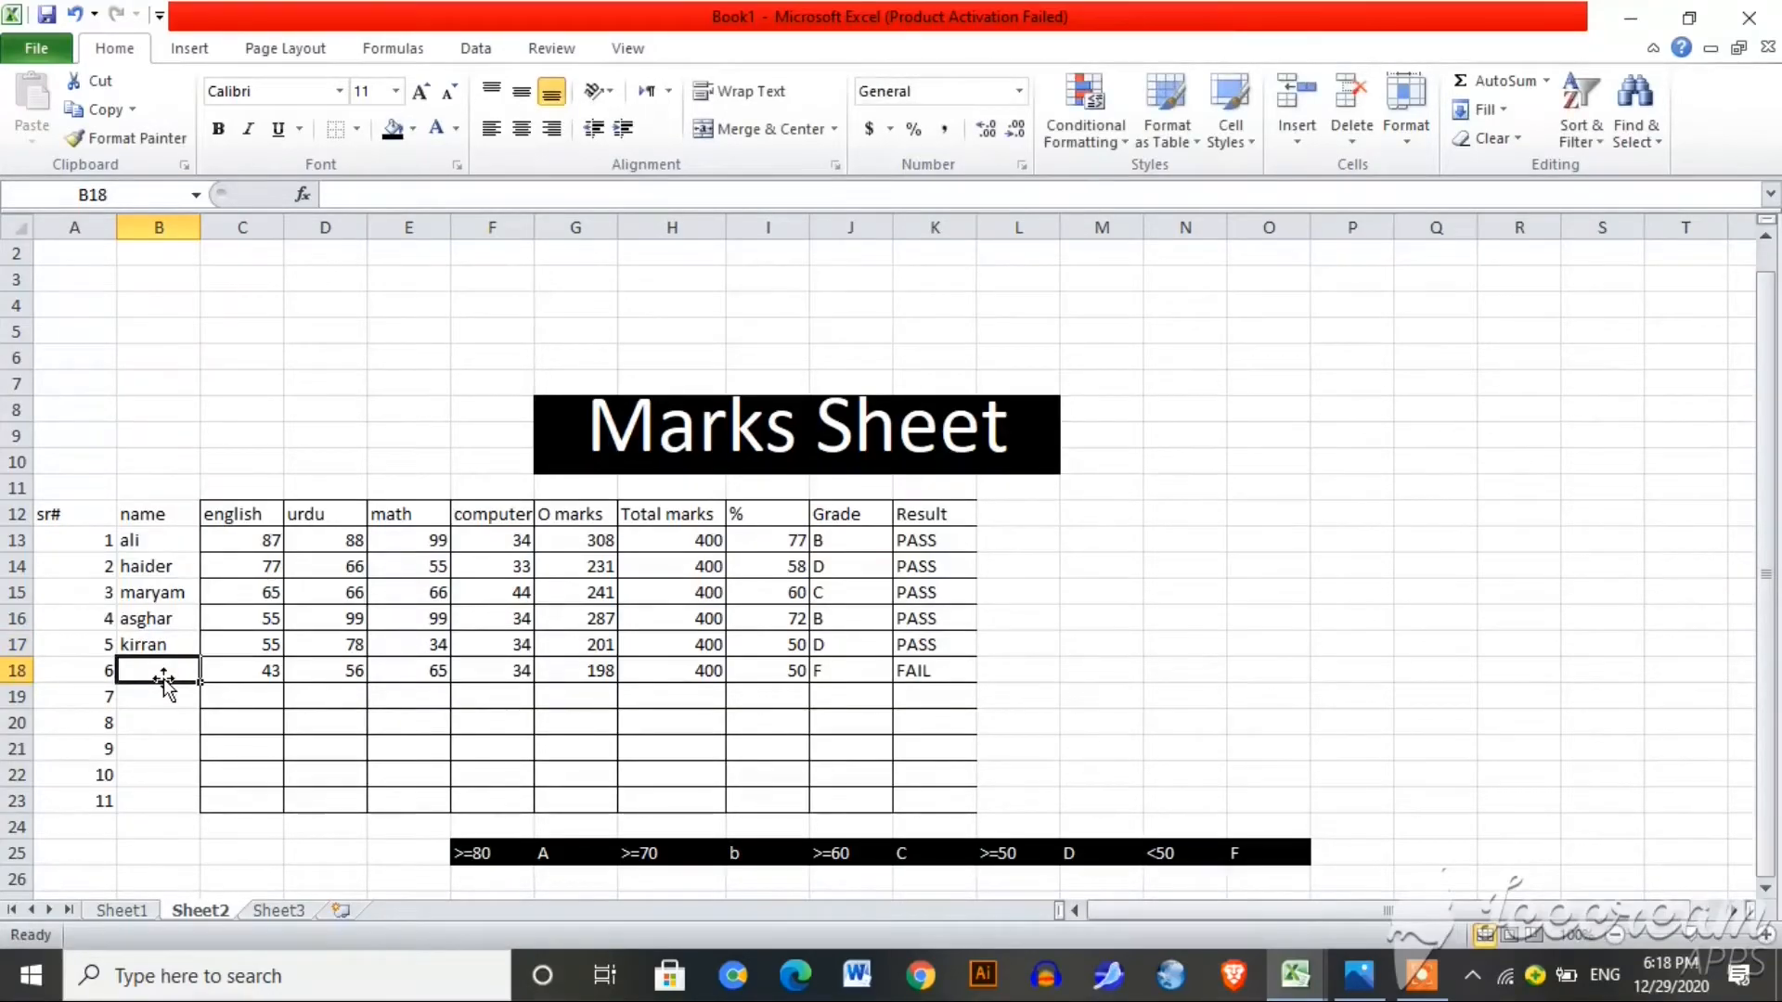
text(naina)
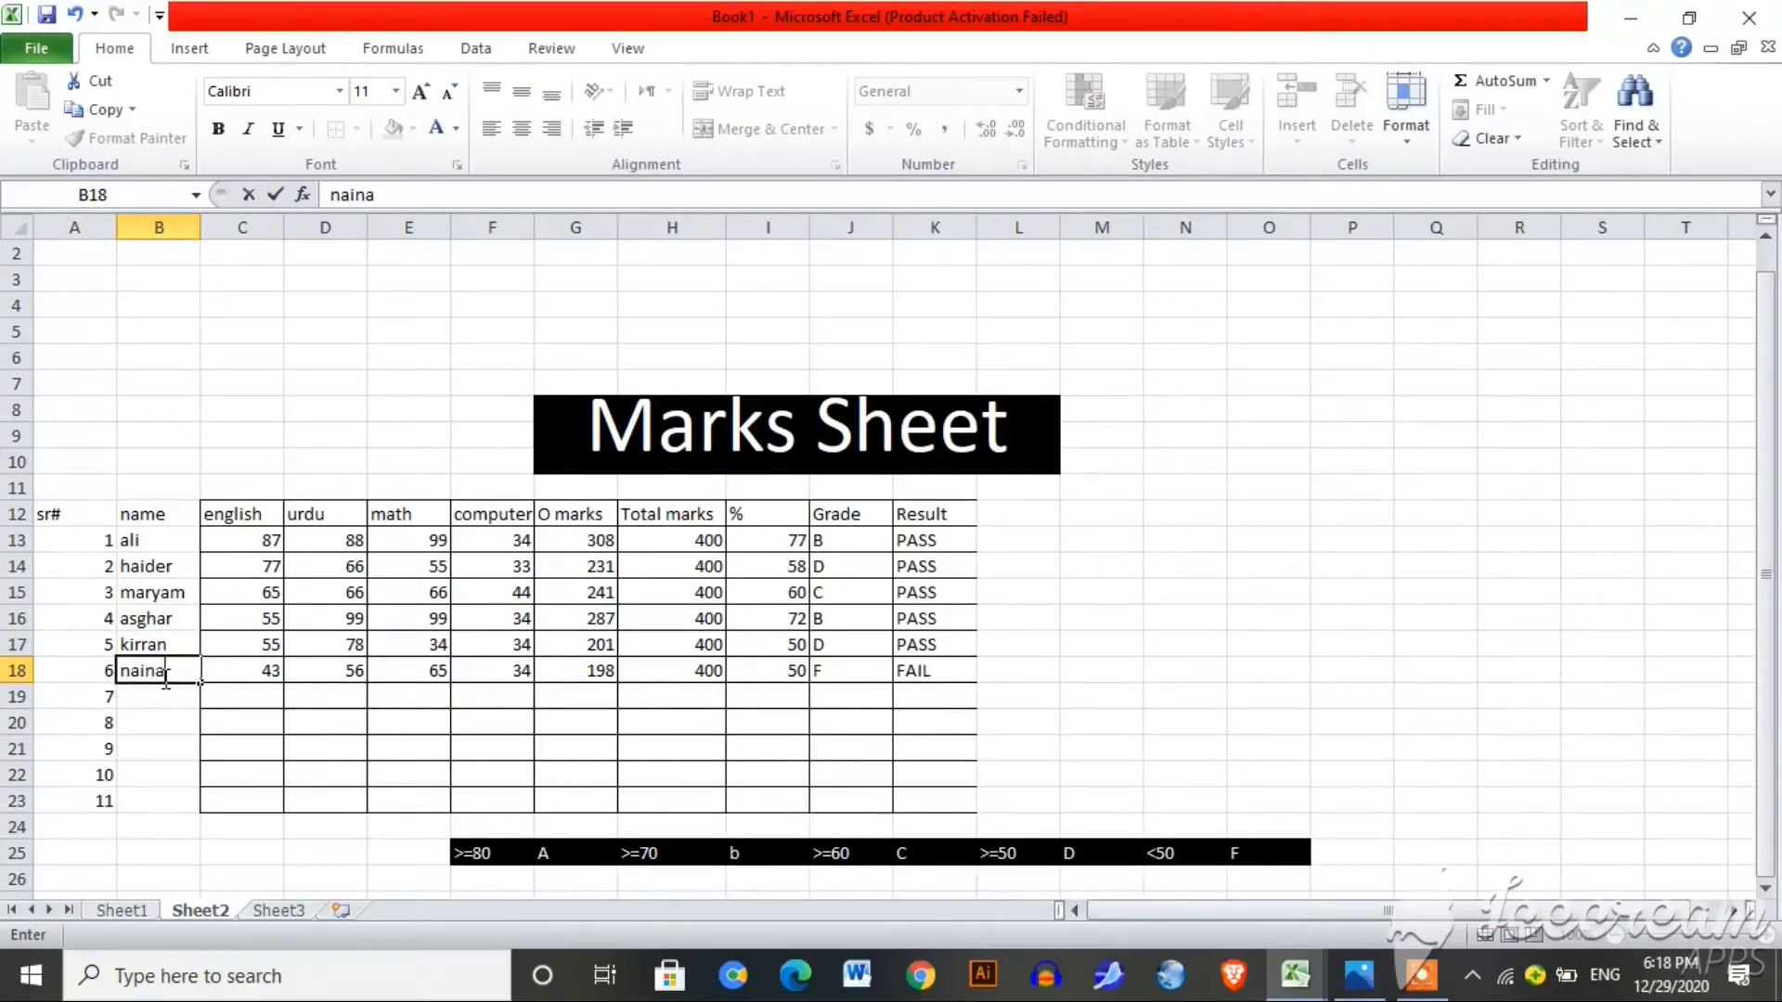
key(Return)
text(haider)
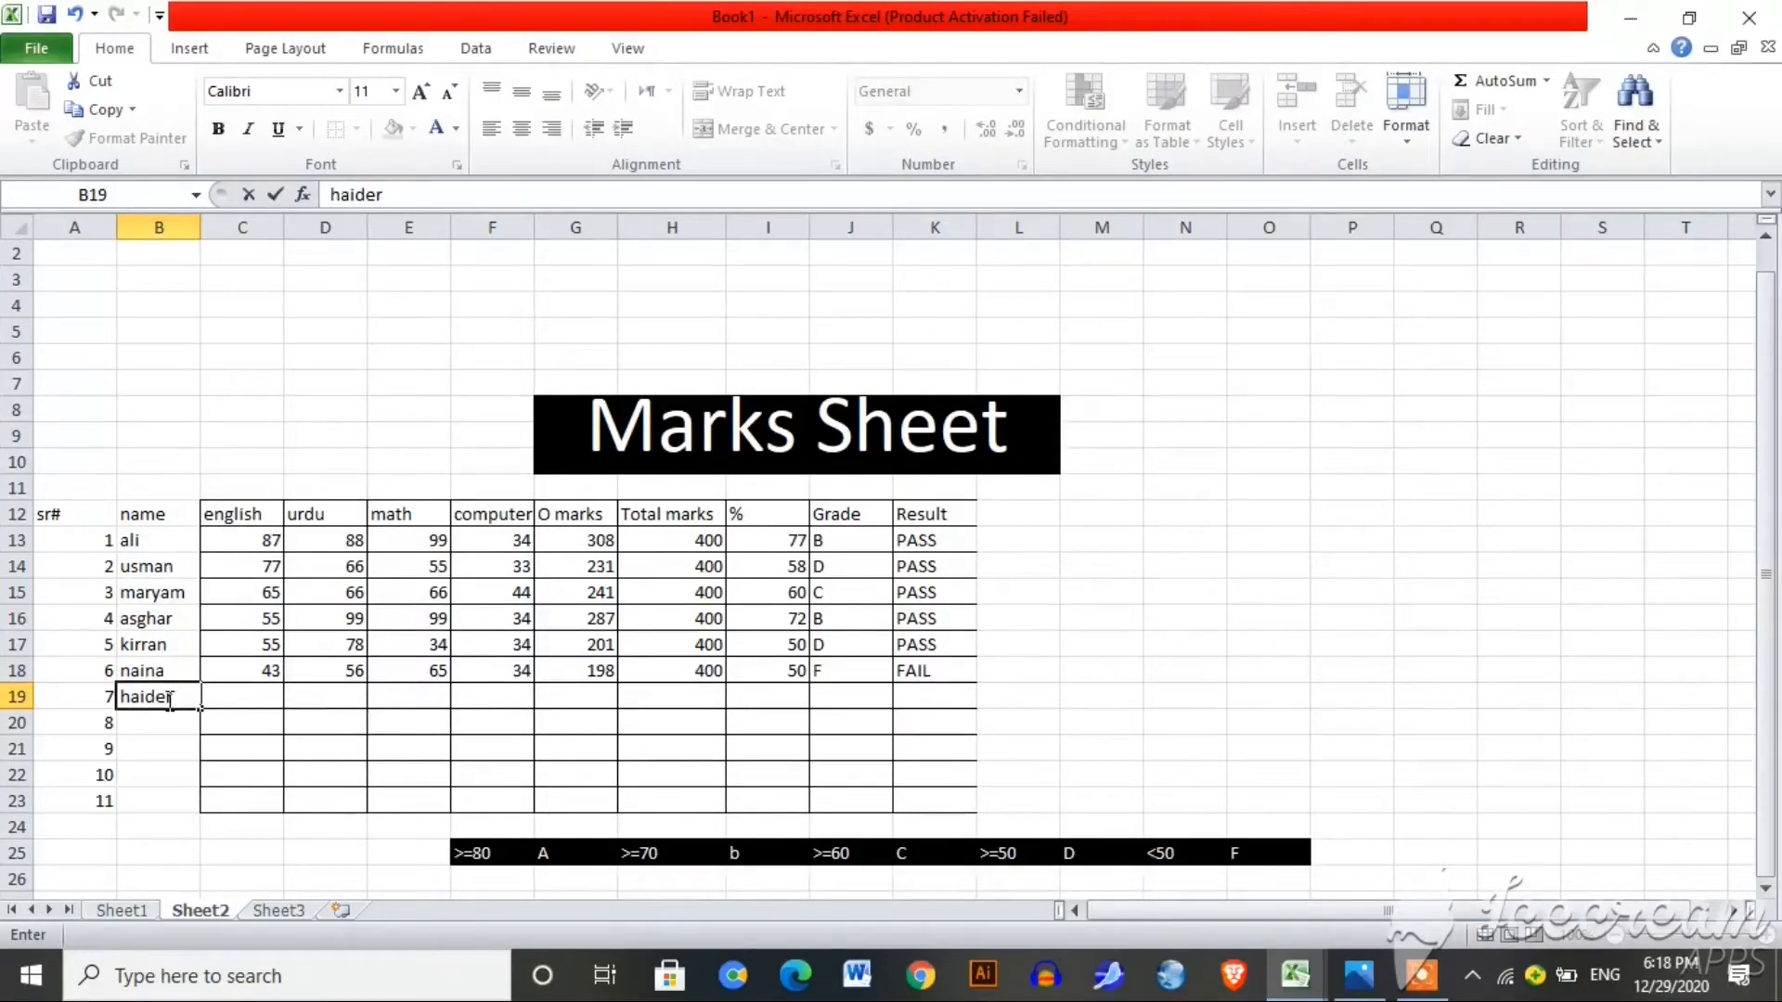
mouse_move(67, 516)
mouse_down()
mouse_move(779, 720)
mouse_move(919, 784)
mouse_move(921, 803)
mouse_up()
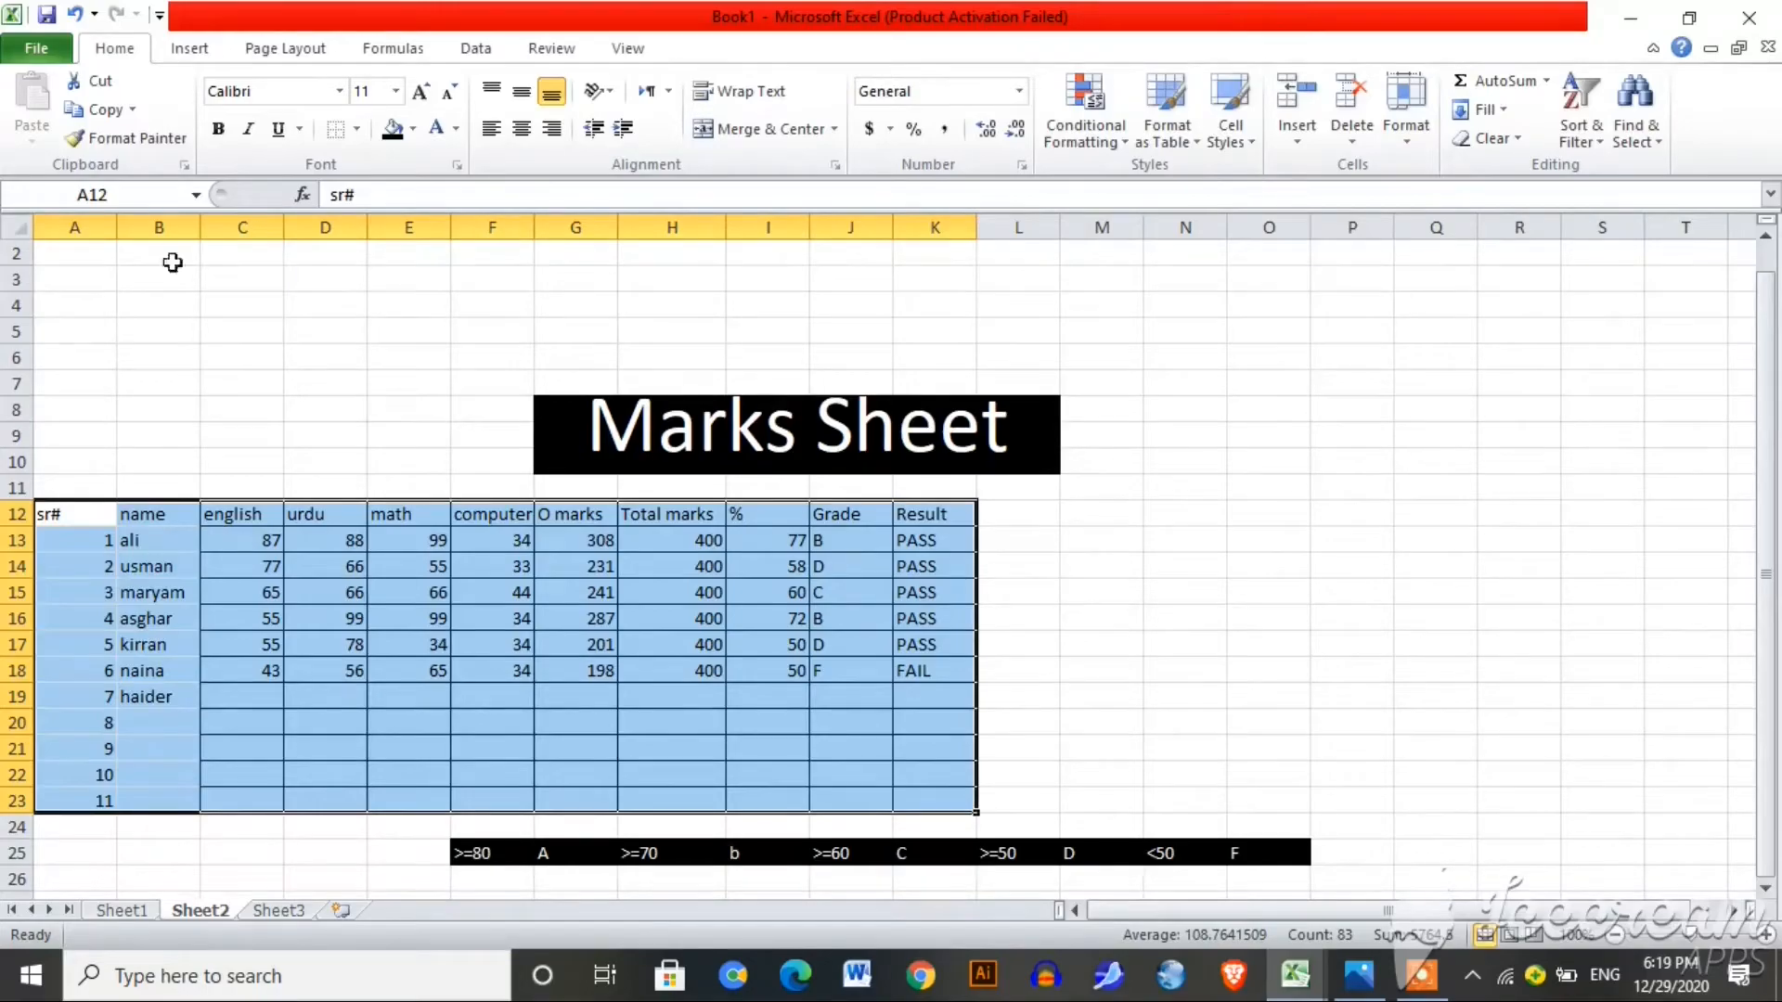
Step: Apply All Borders to the table and enter english marks 56 and 34 in C22:C23
click(356, 129)
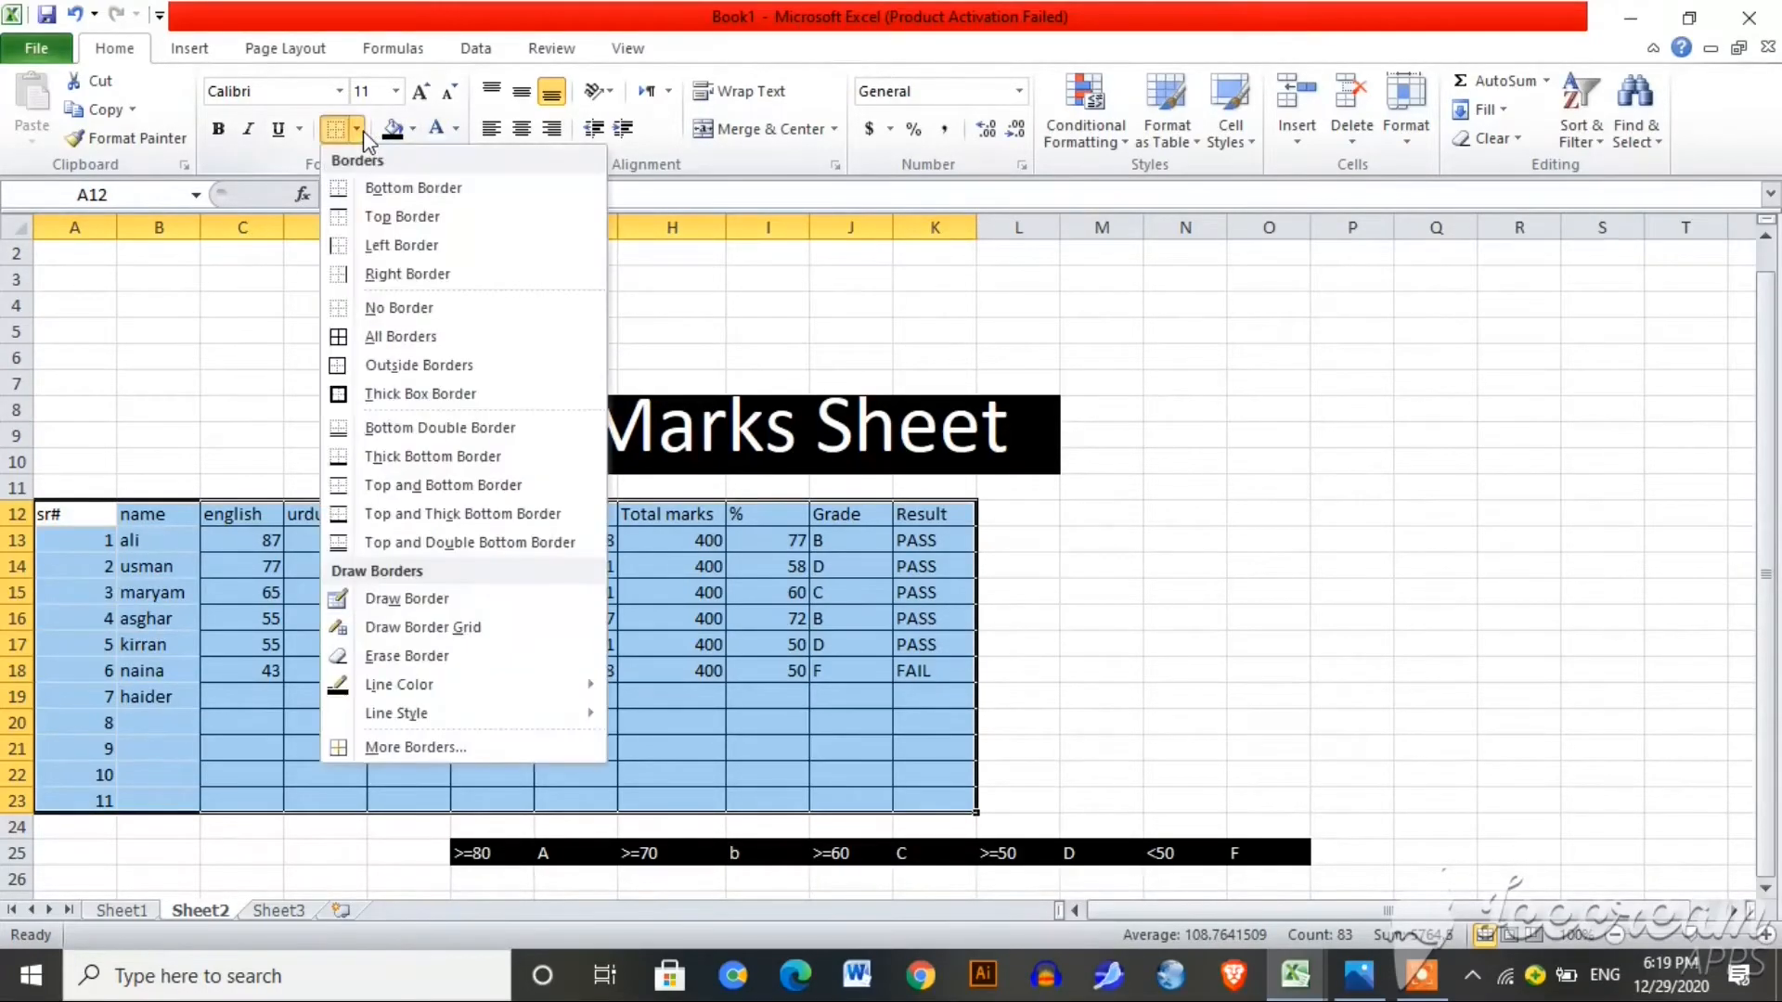
click(436, 336)
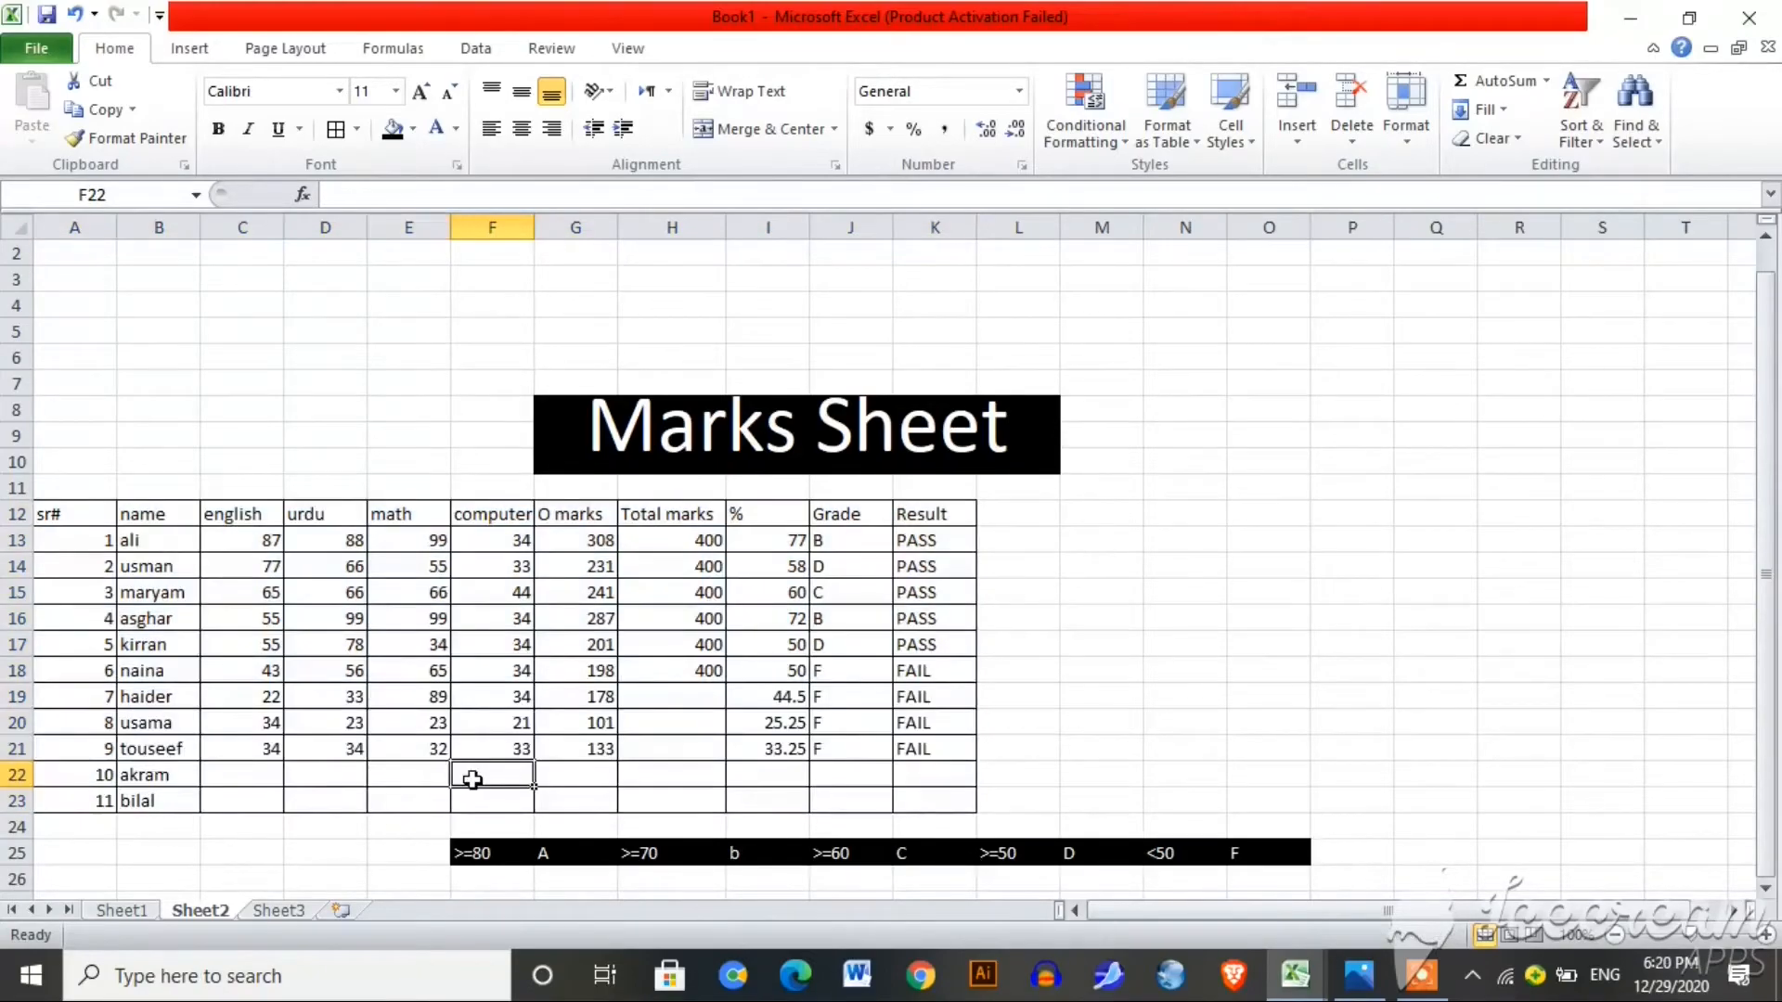
click(263, 773)
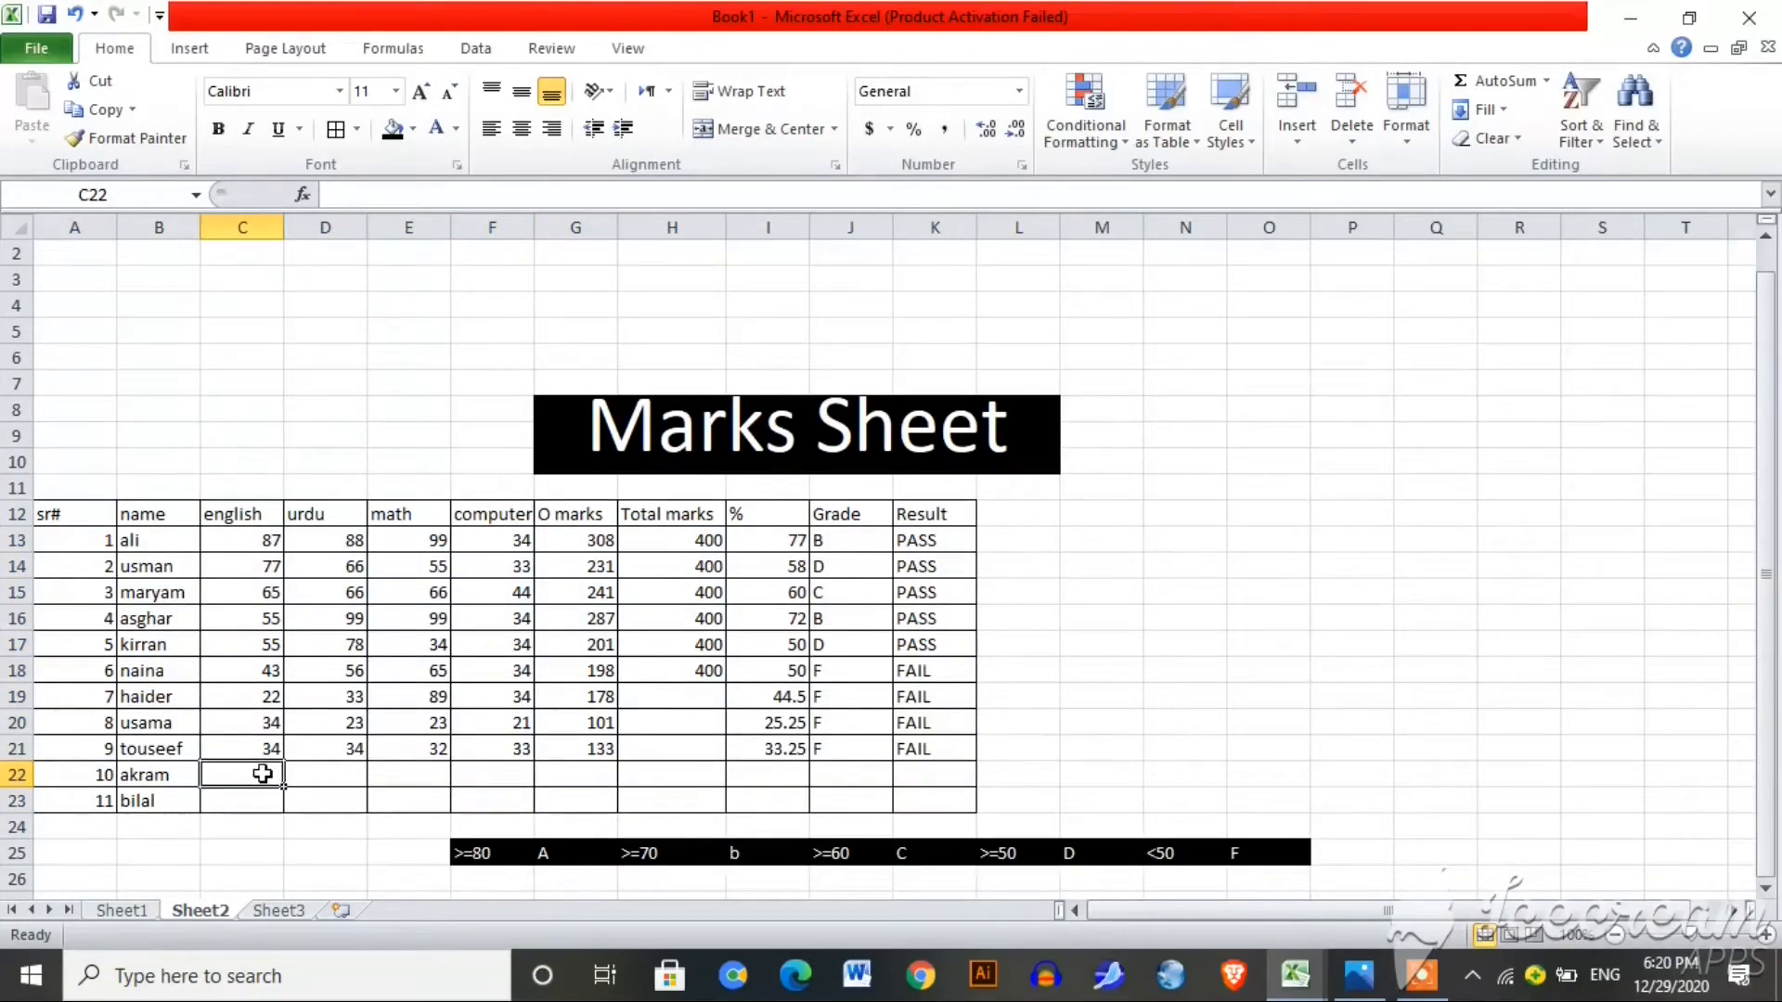
text(56)
key(Return)
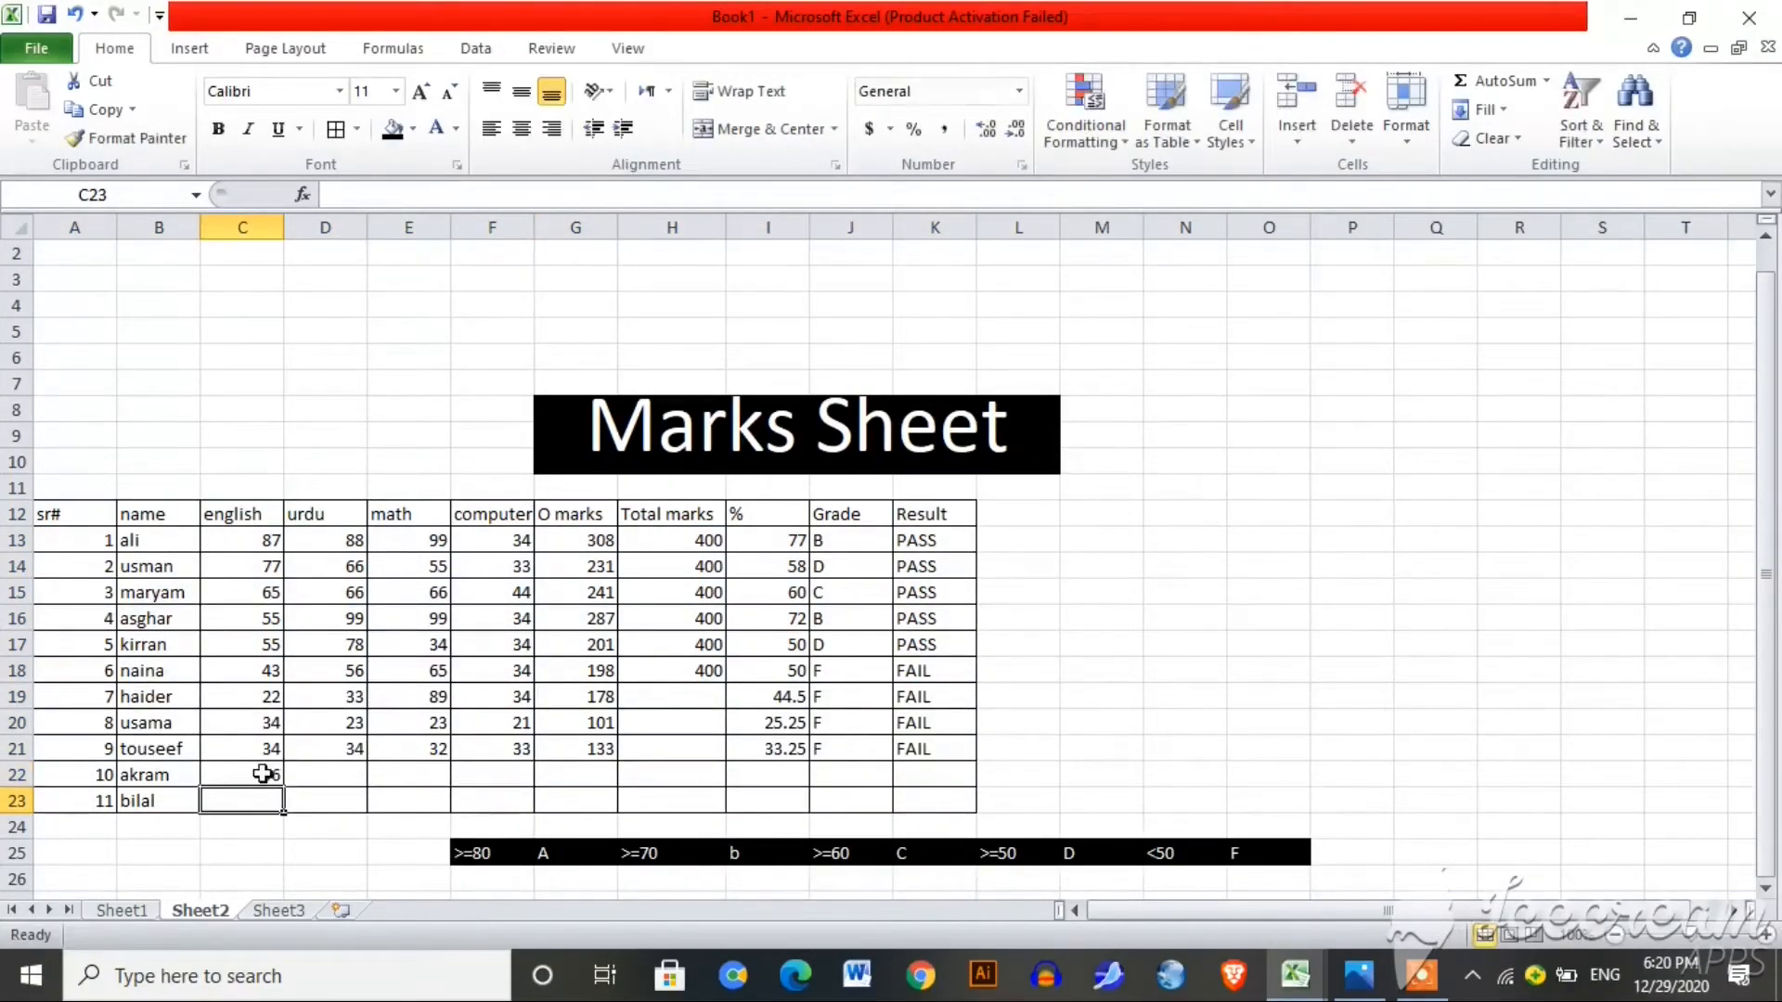
text(34)
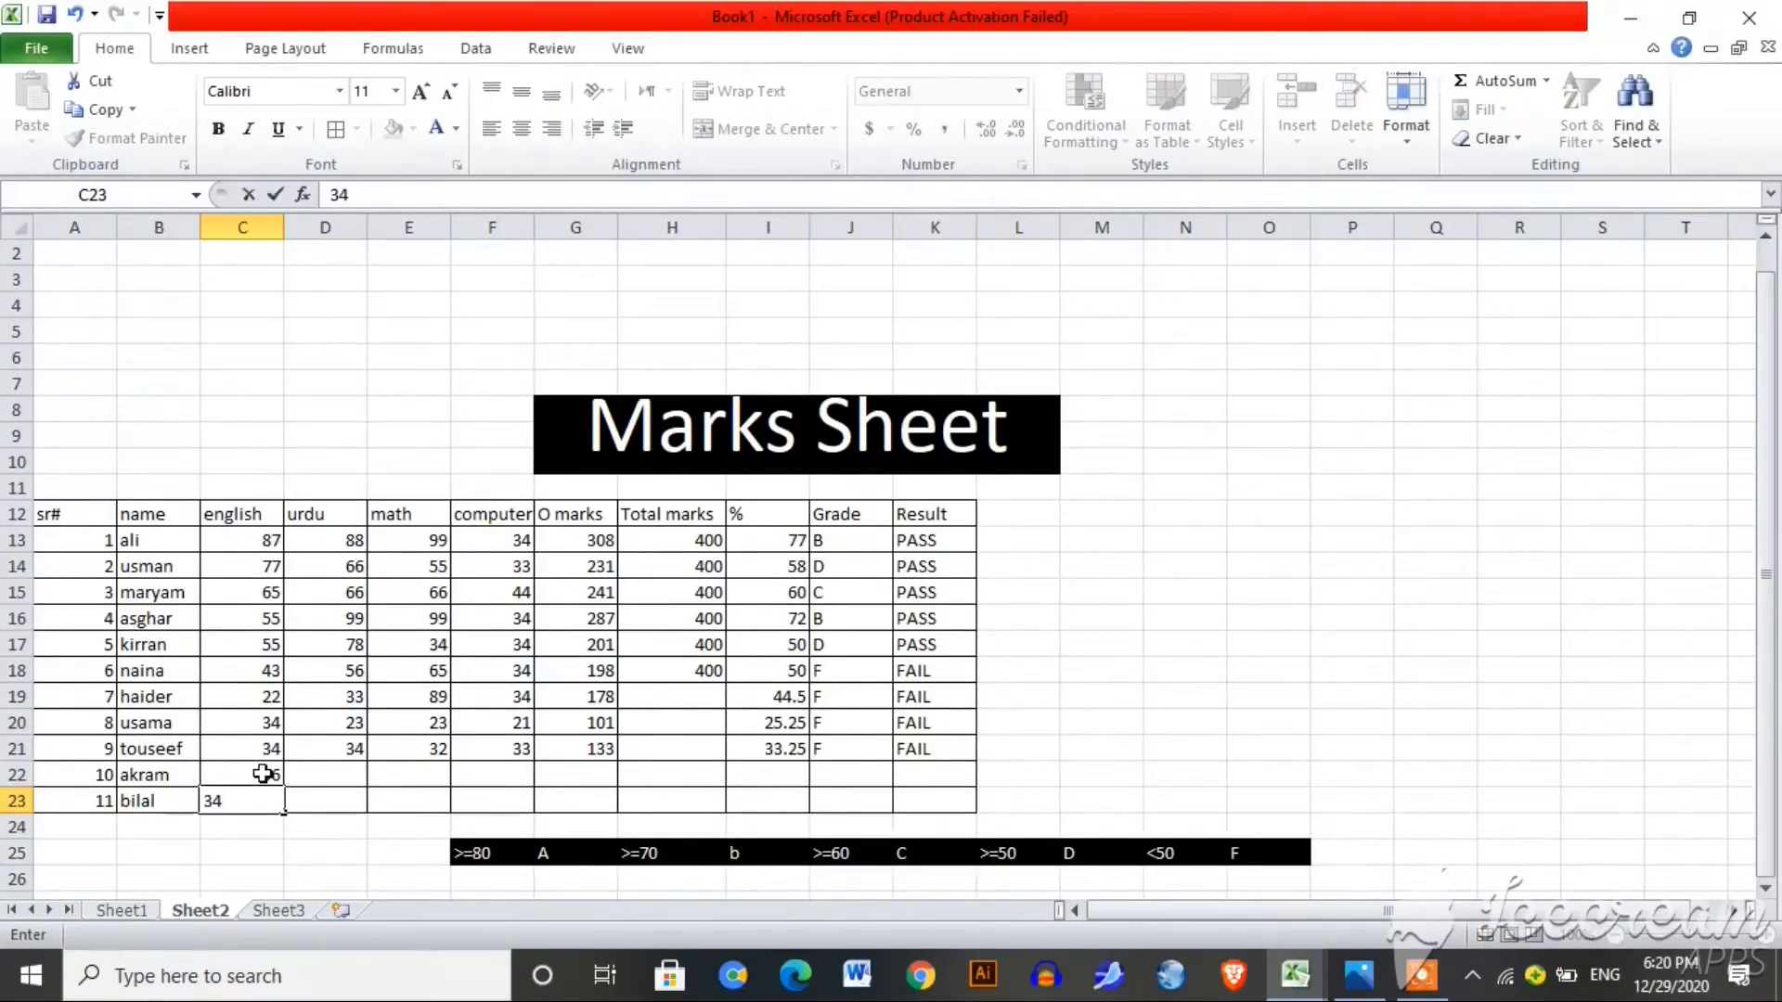
click(319, 775)
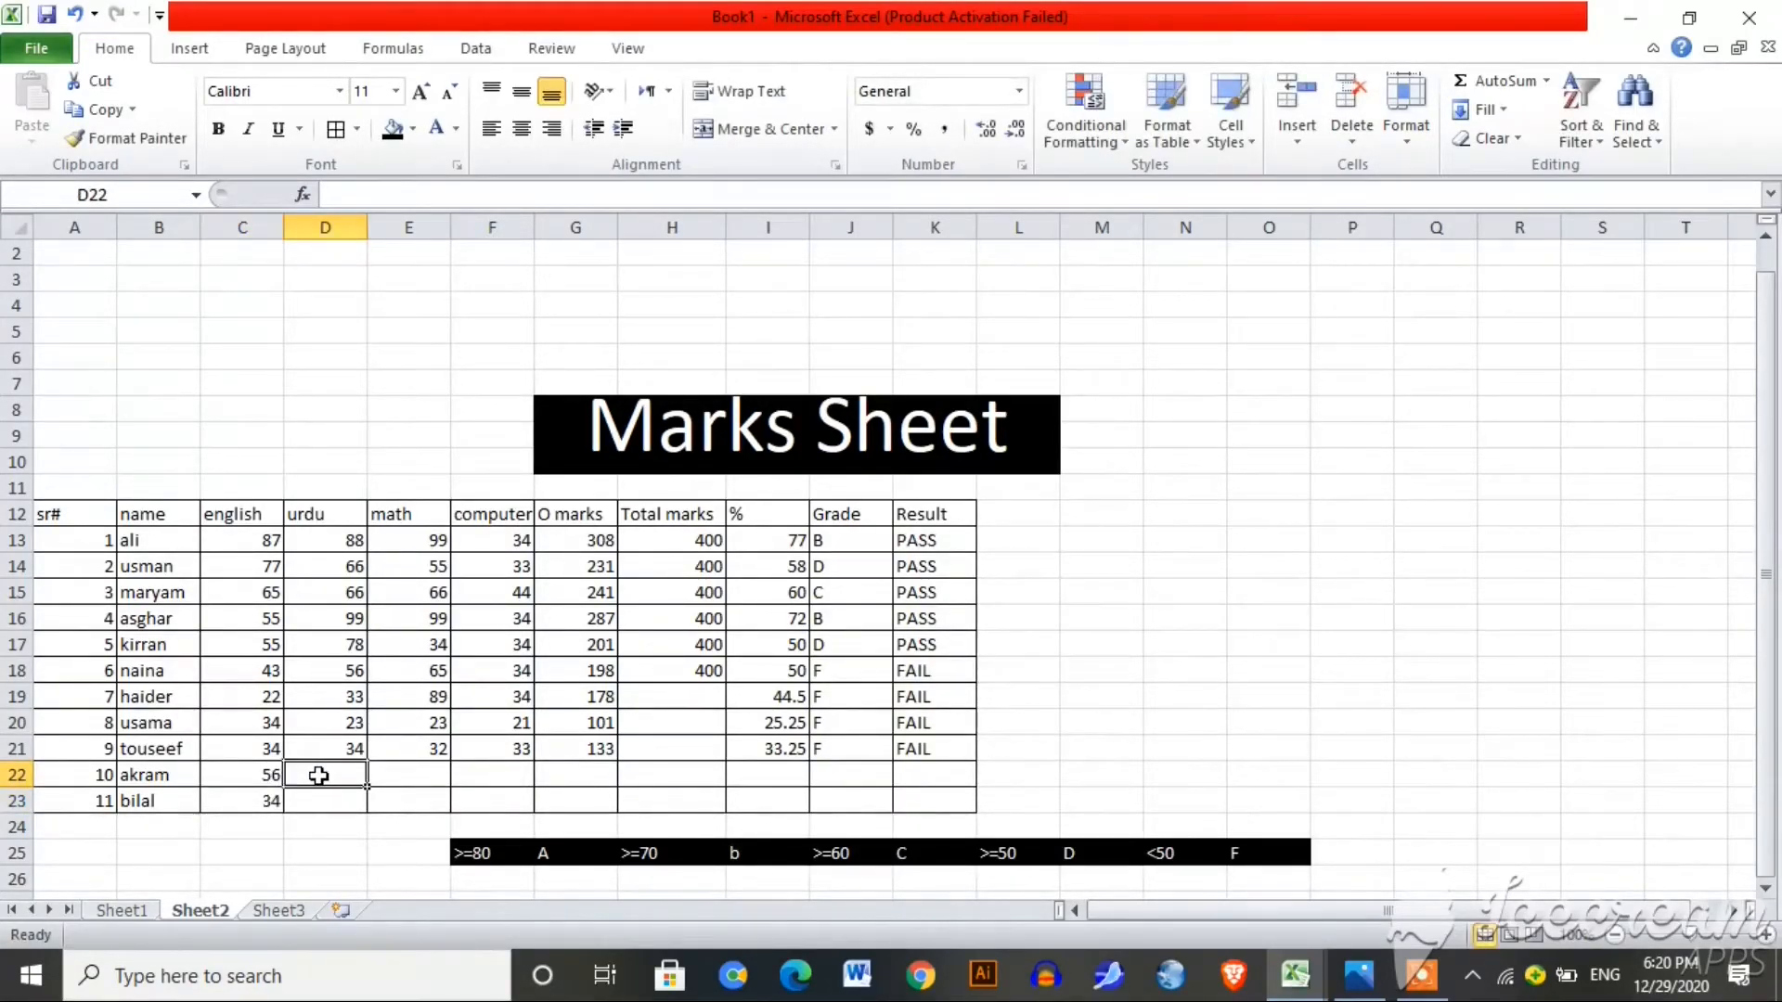
Step: Enter 23 and 44 on row 22 with O marks of 32 in G22
text(23)
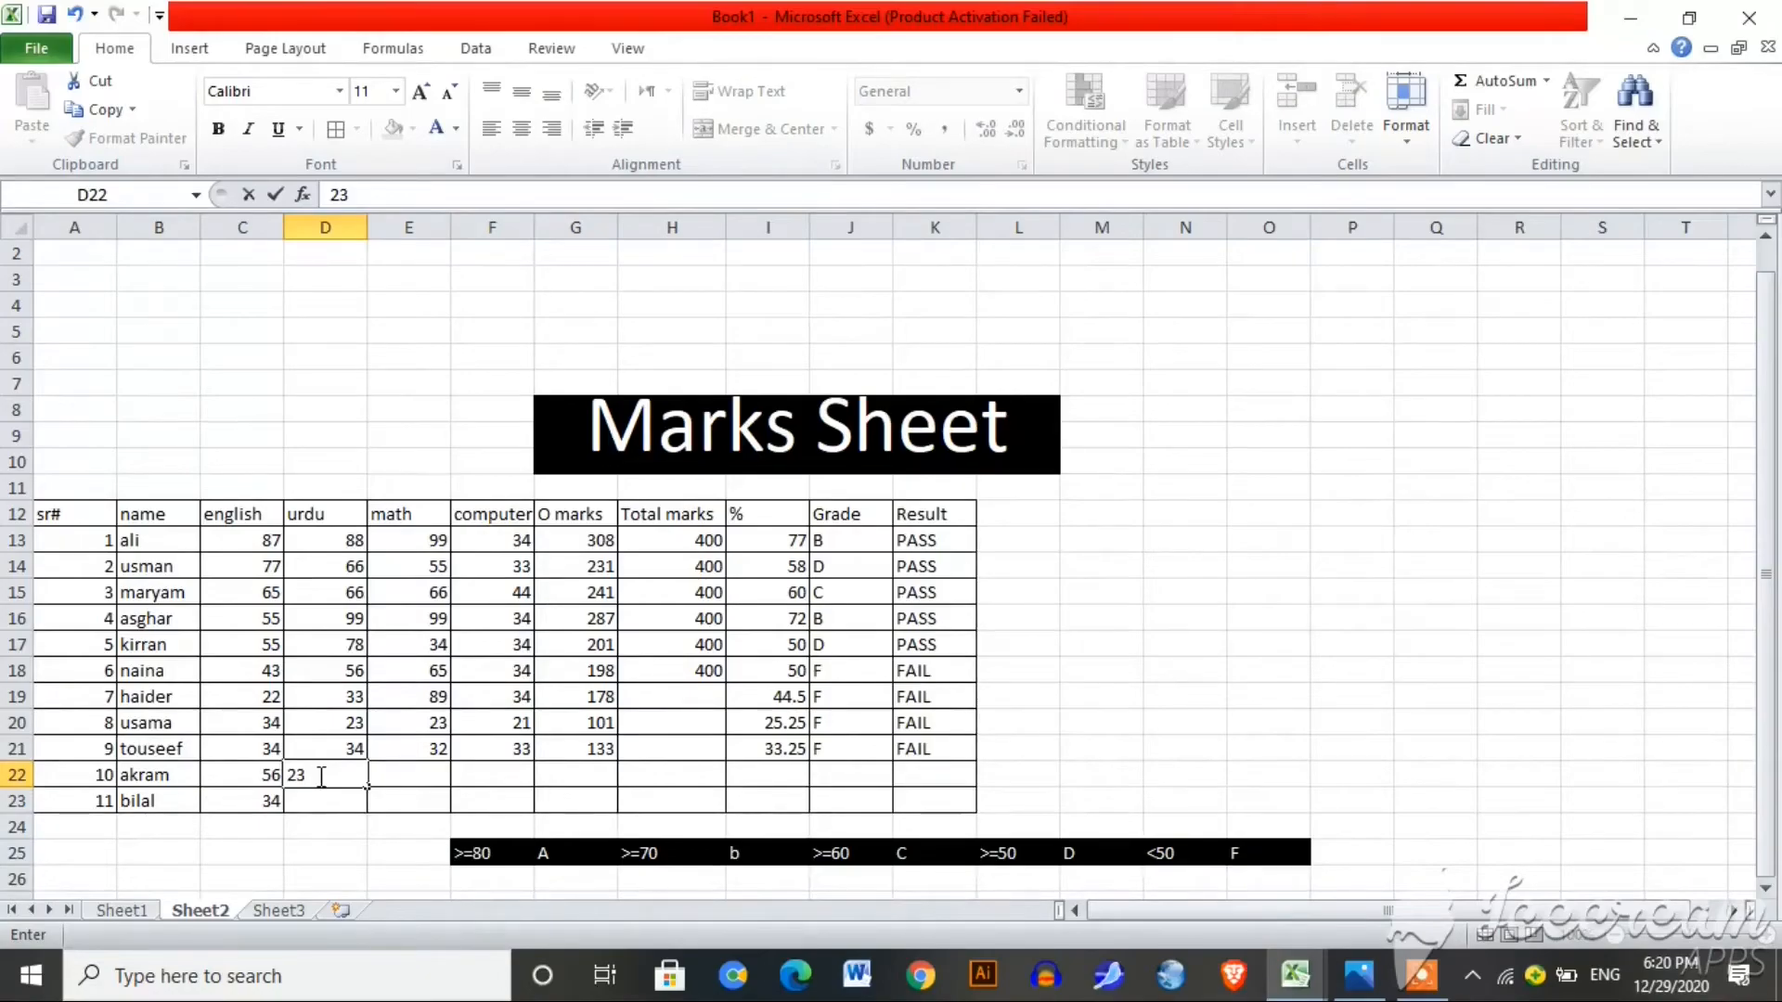
key(Tab)
key(Tab)
text(44)
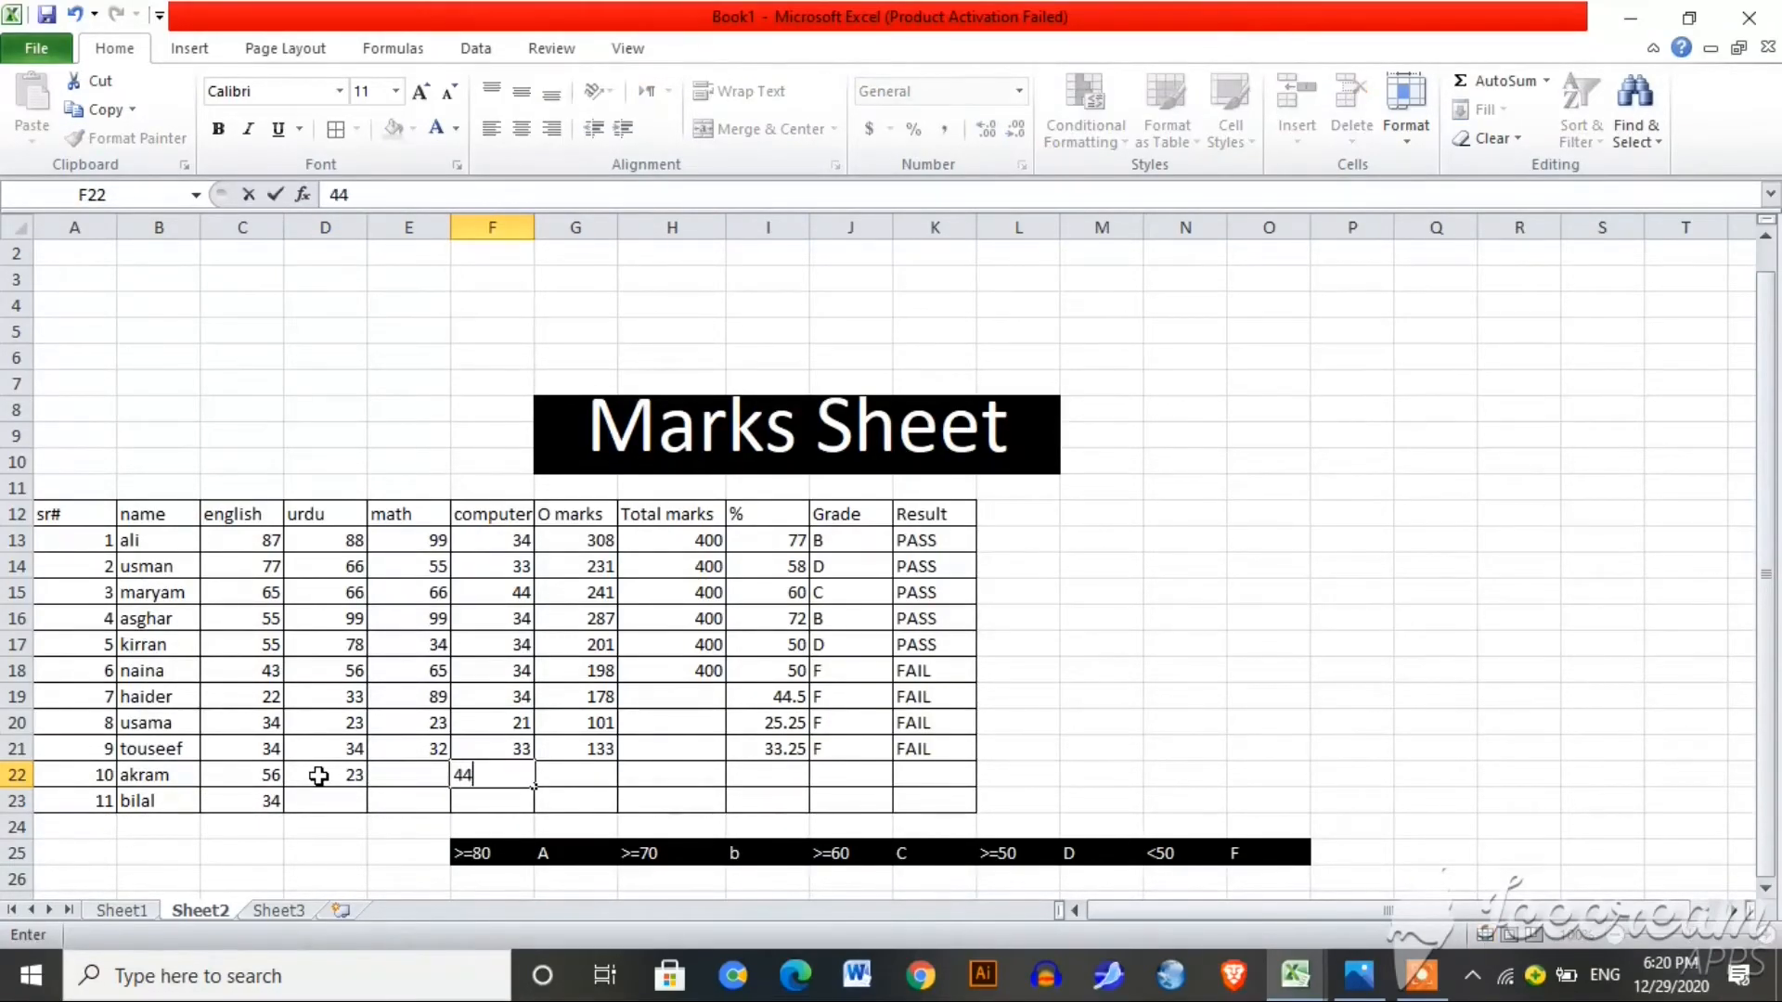
key(Tab)
text(32)
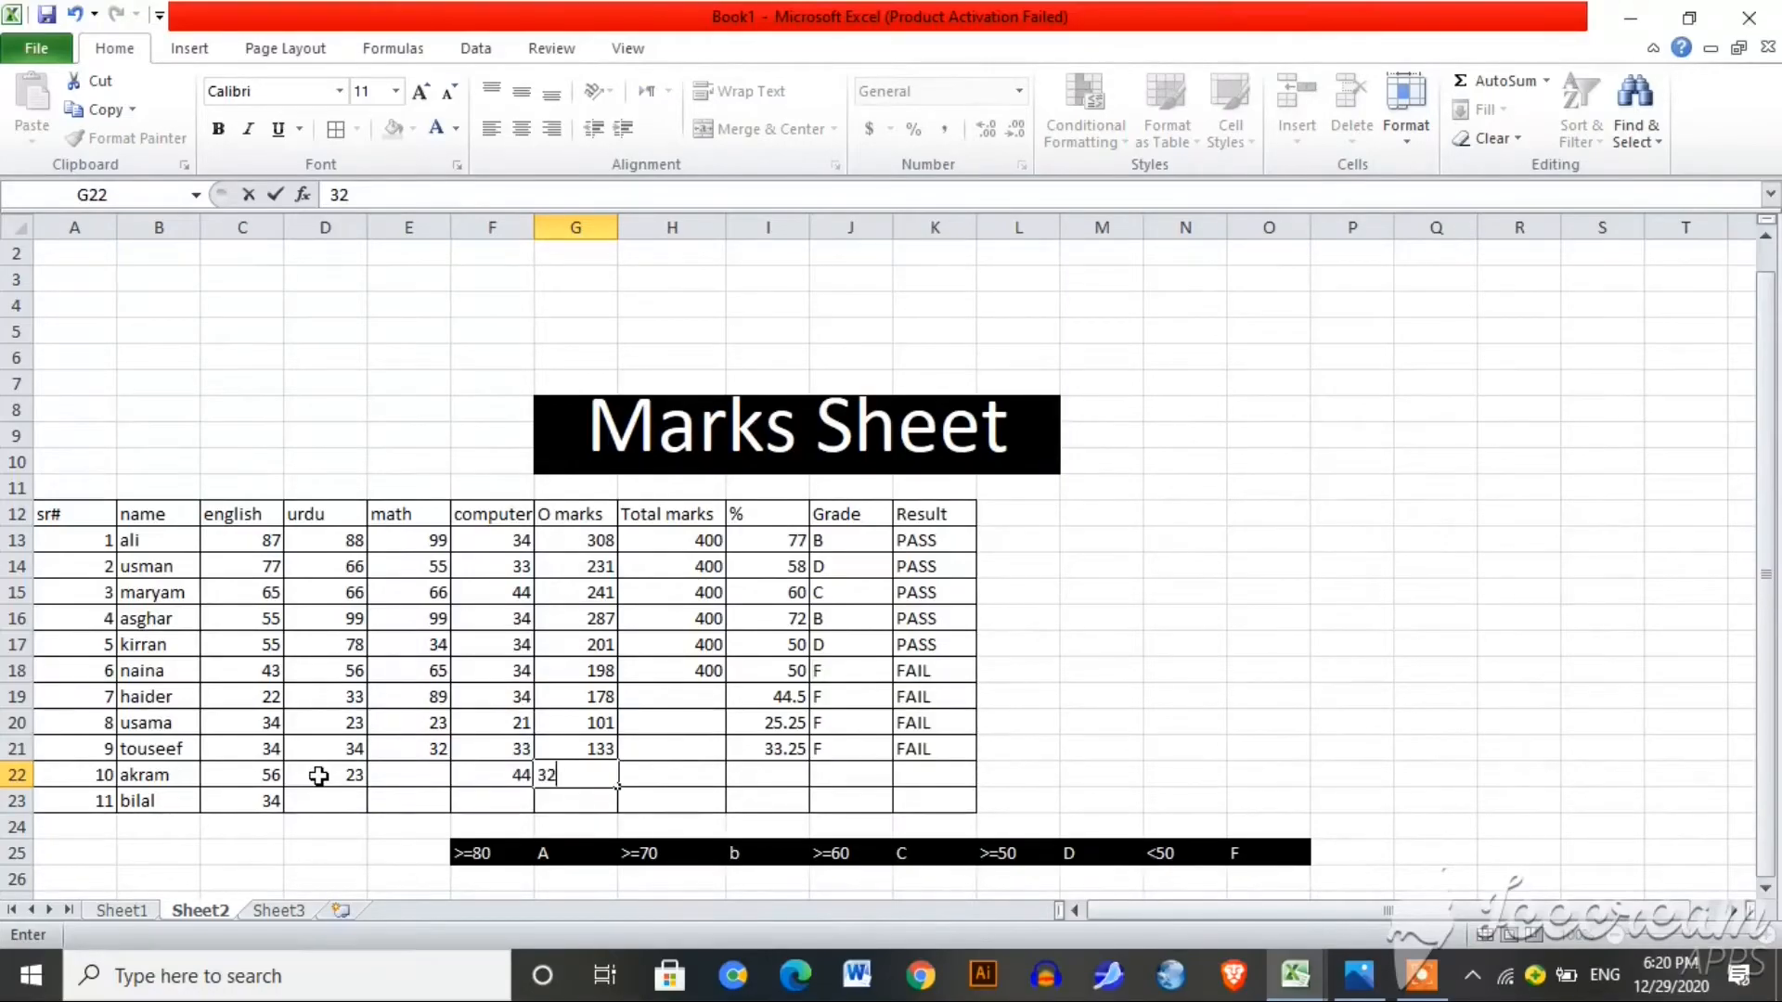
key(Return)
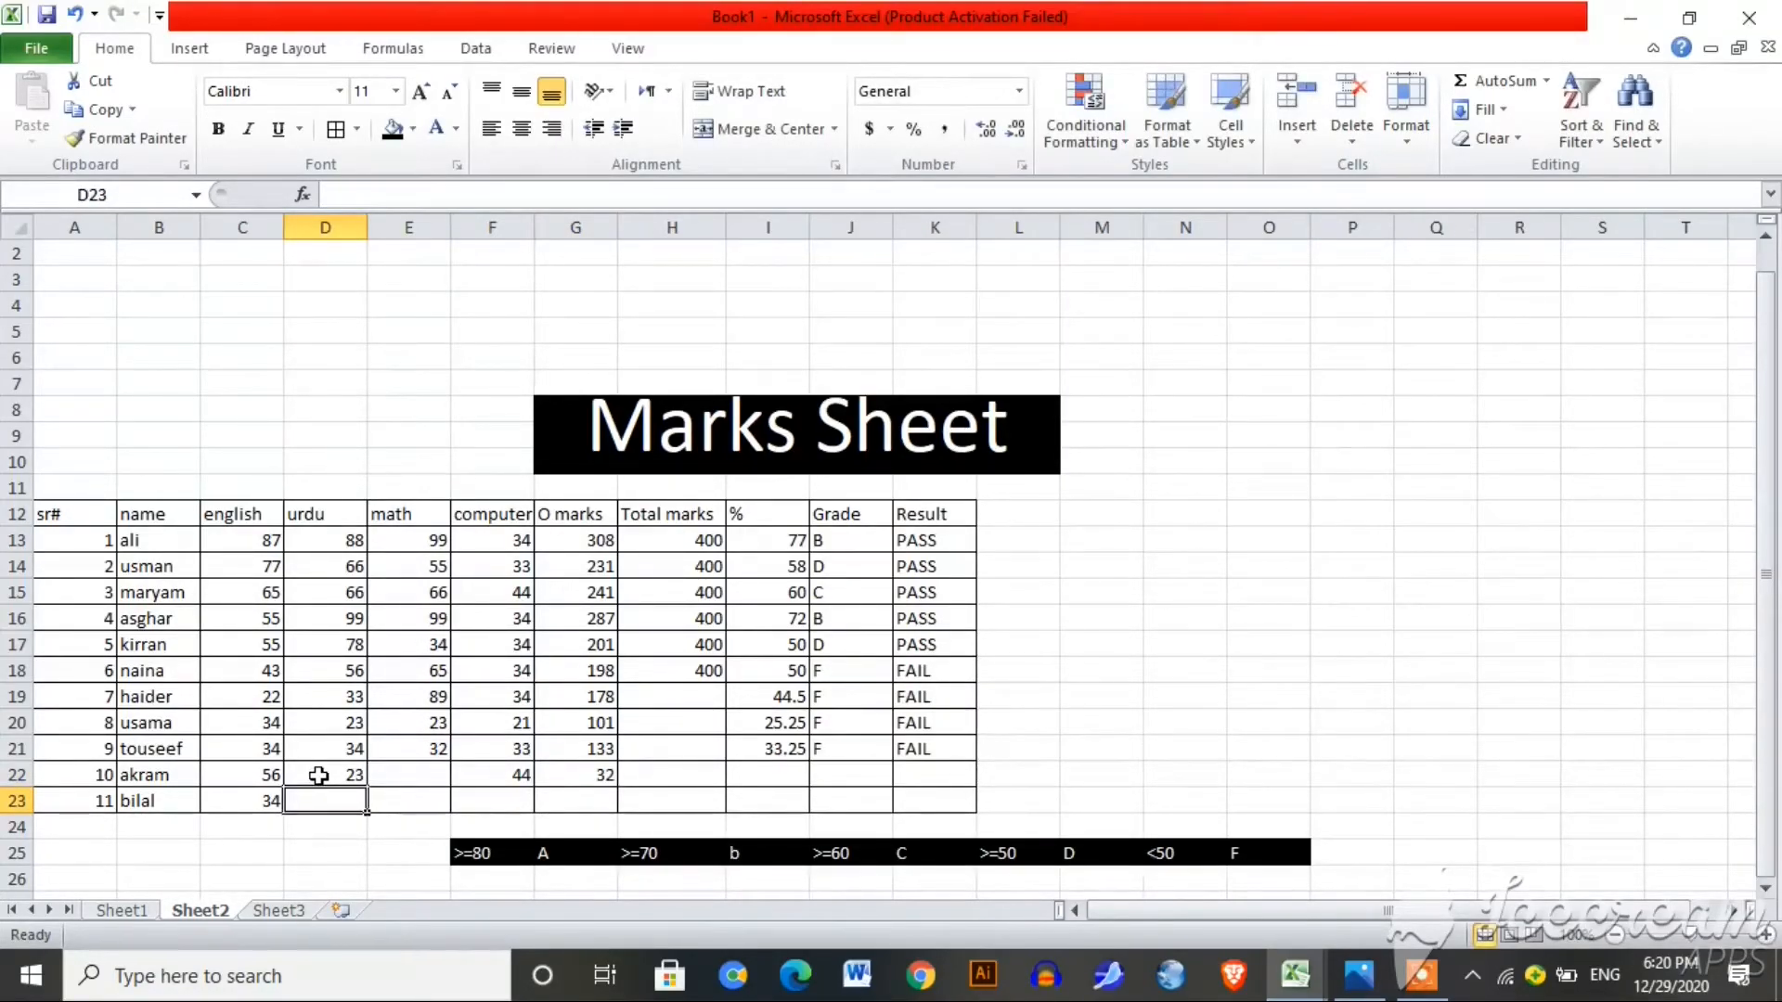
Step: Enter row 23 marks 67, 76 and 77, set E22 to 77, and O marks 45 in G23
text(67)
key(Tab)
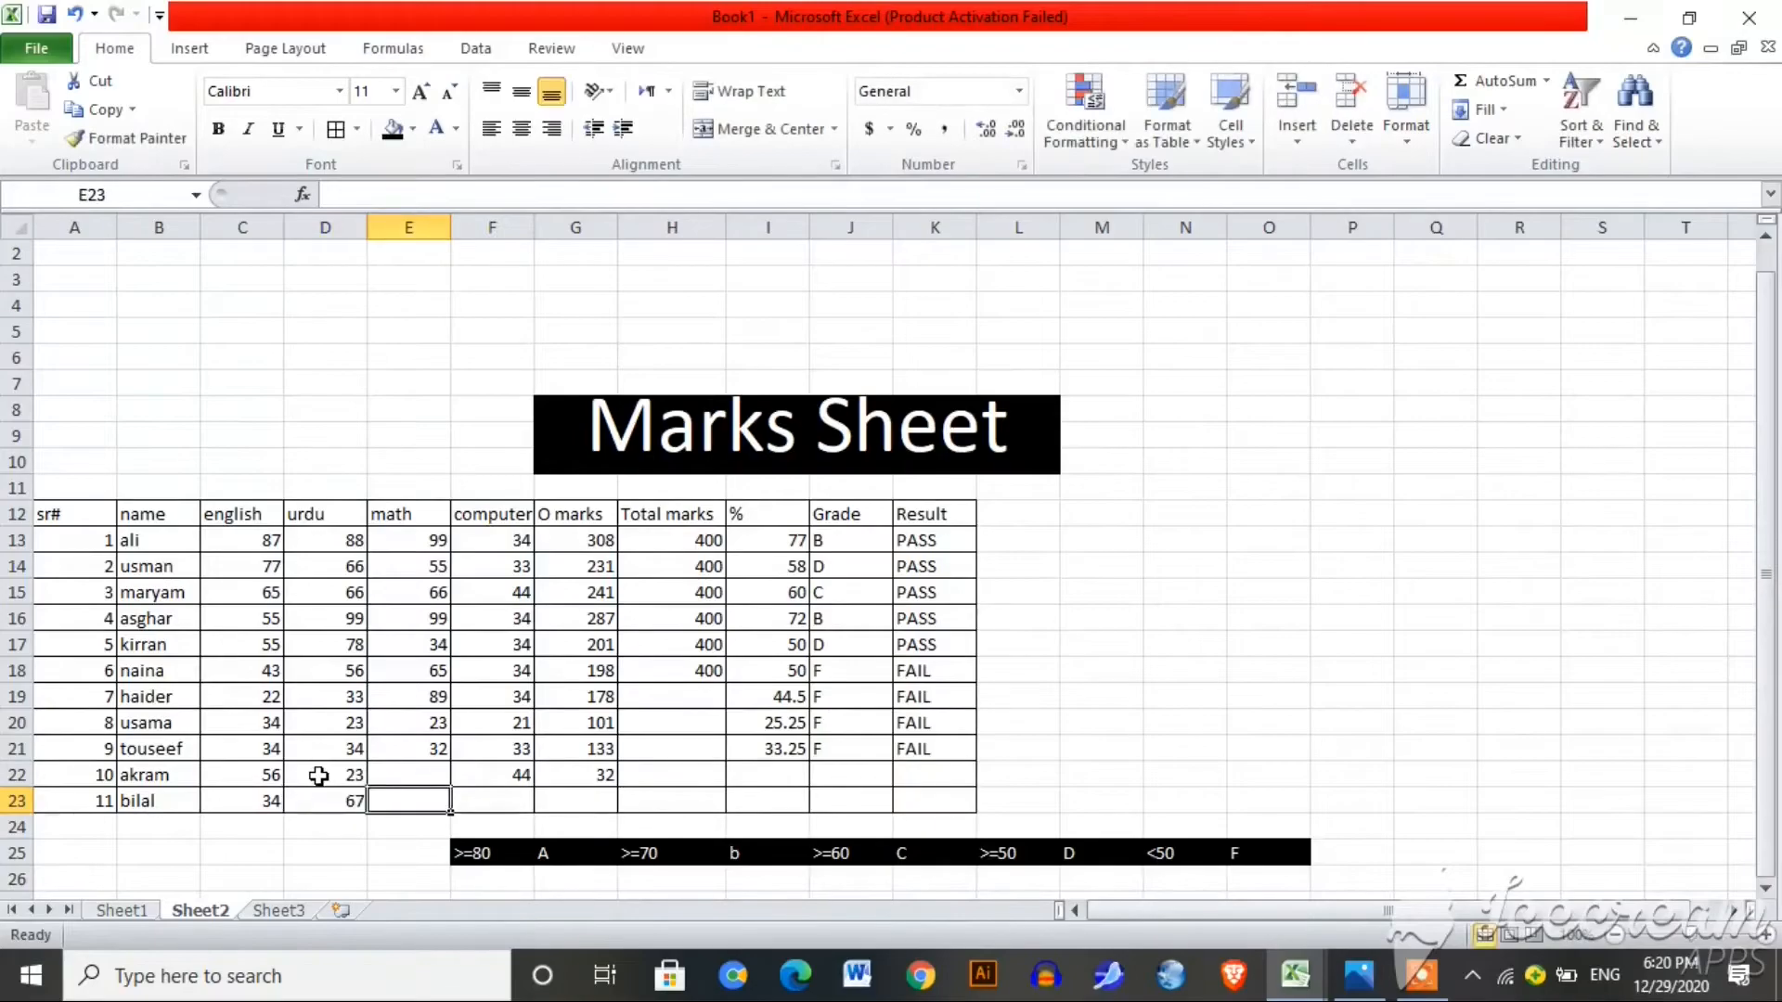
text(76)
key(Up)
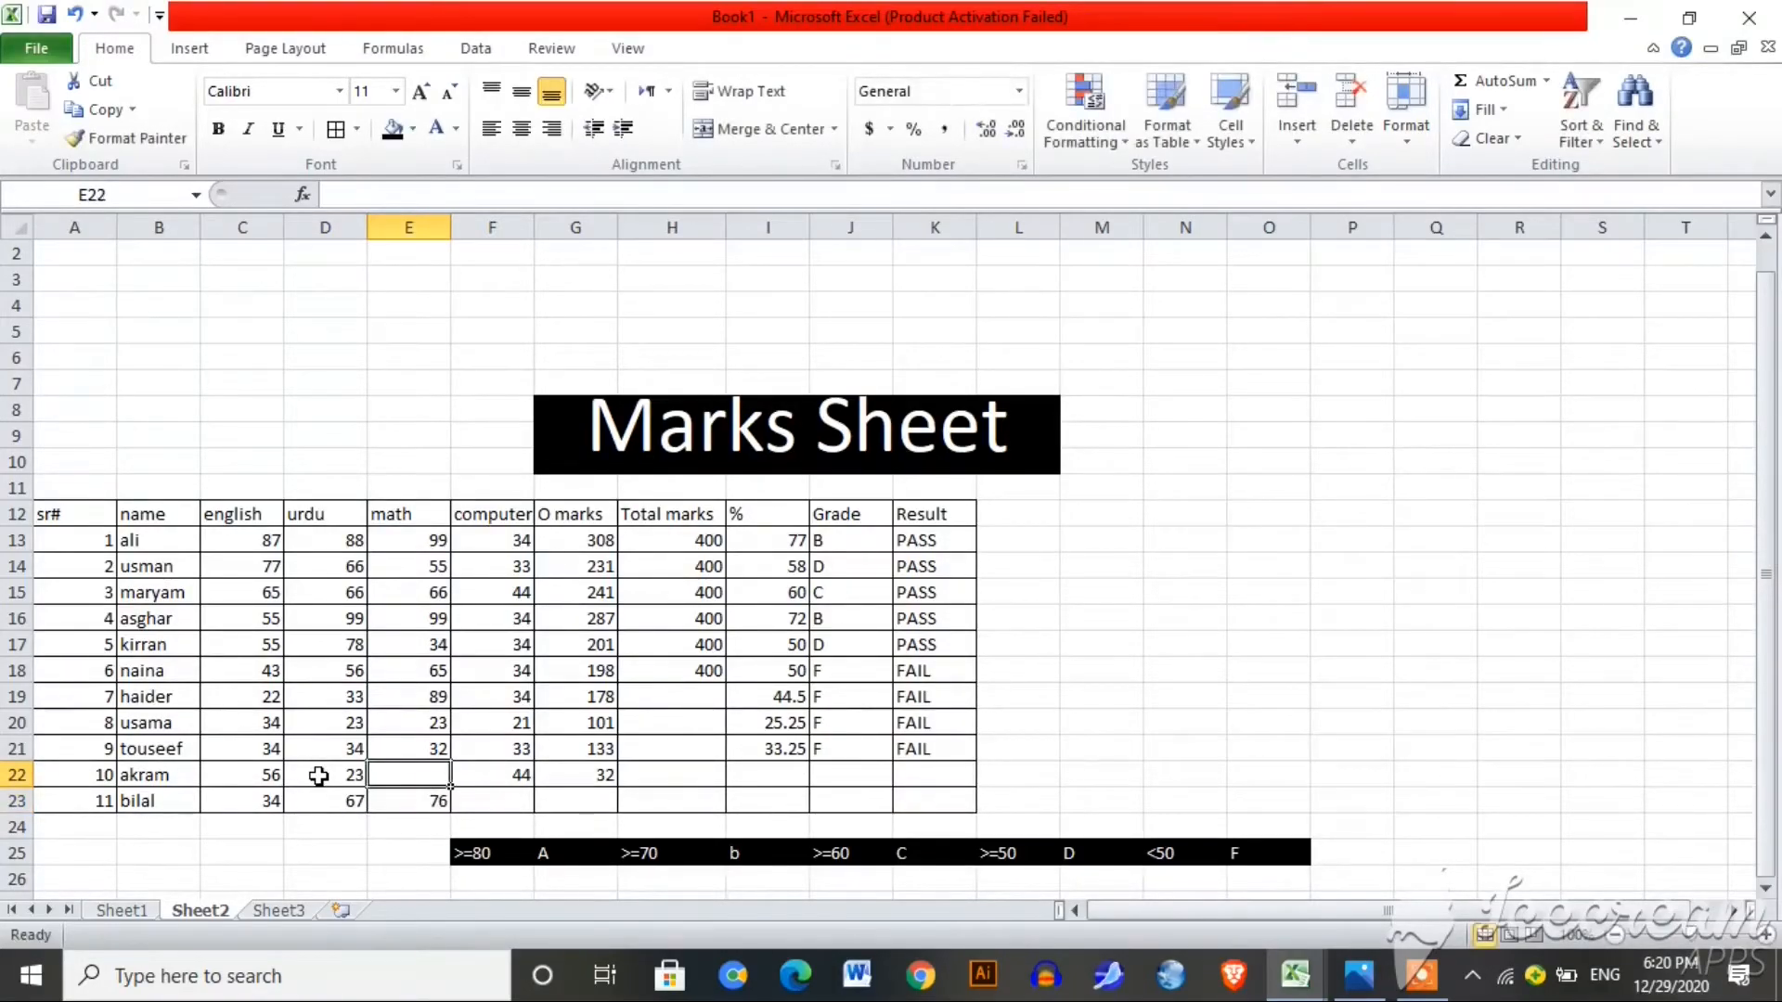
text(77)
key(Return)
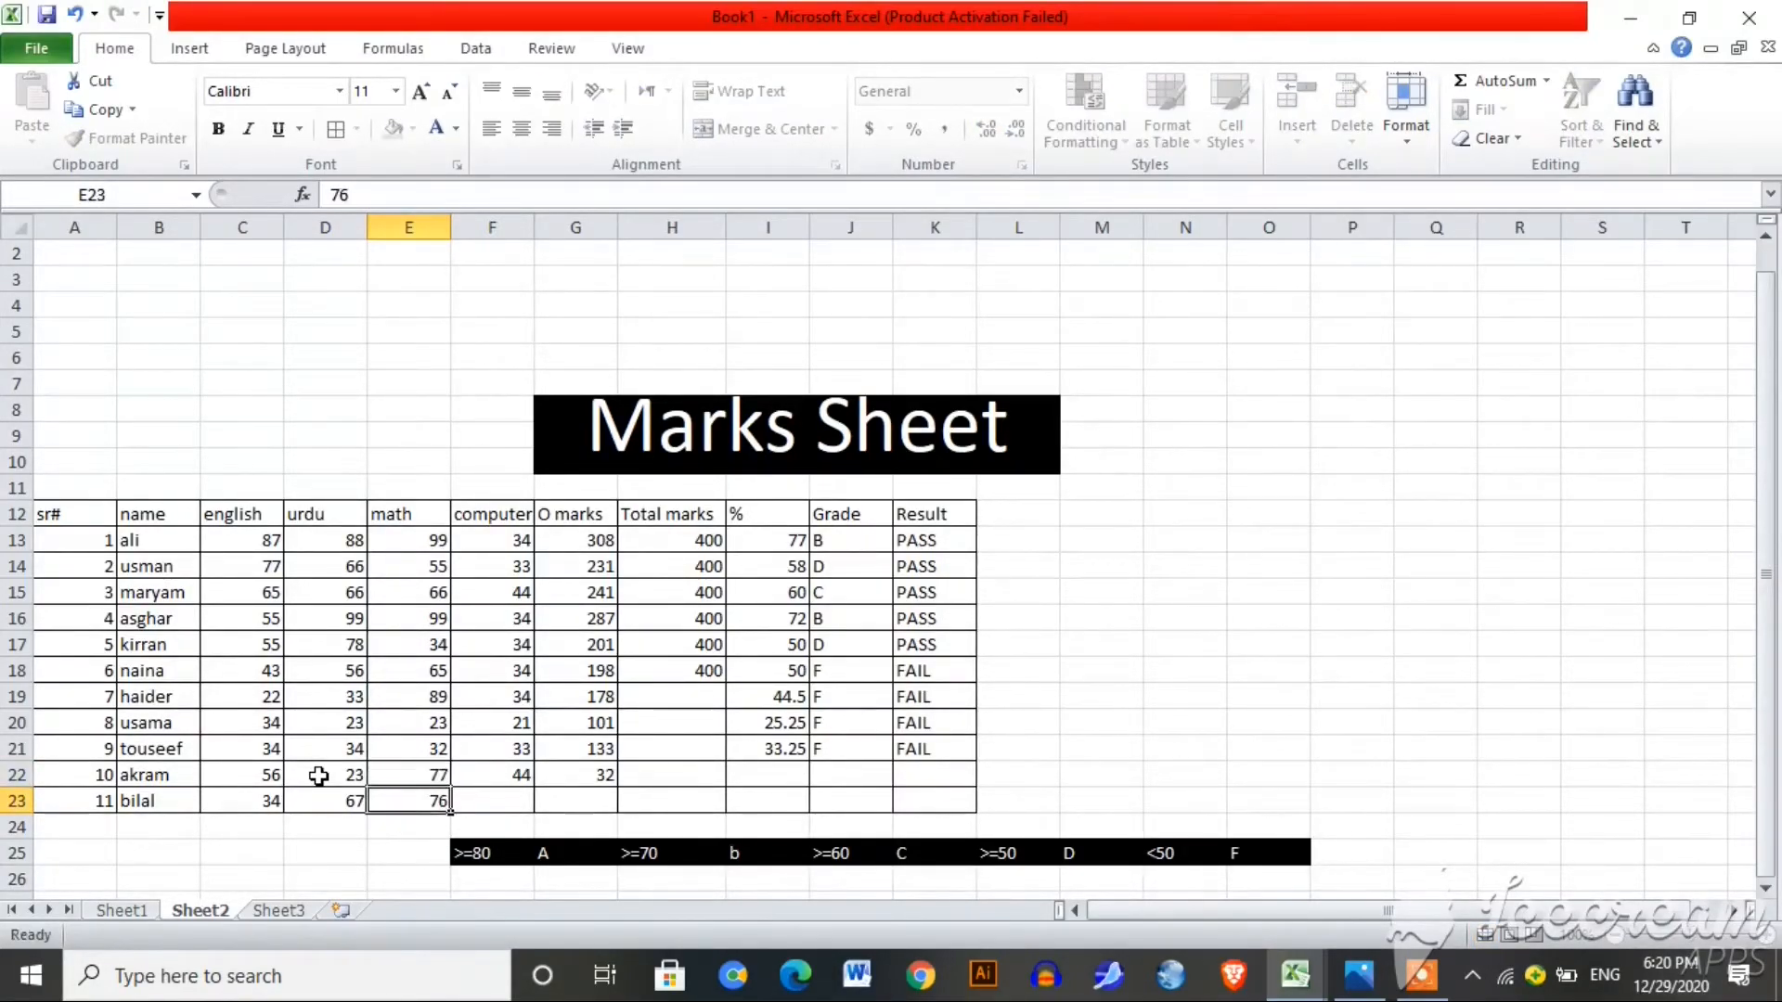
key(Tab)
text(77)
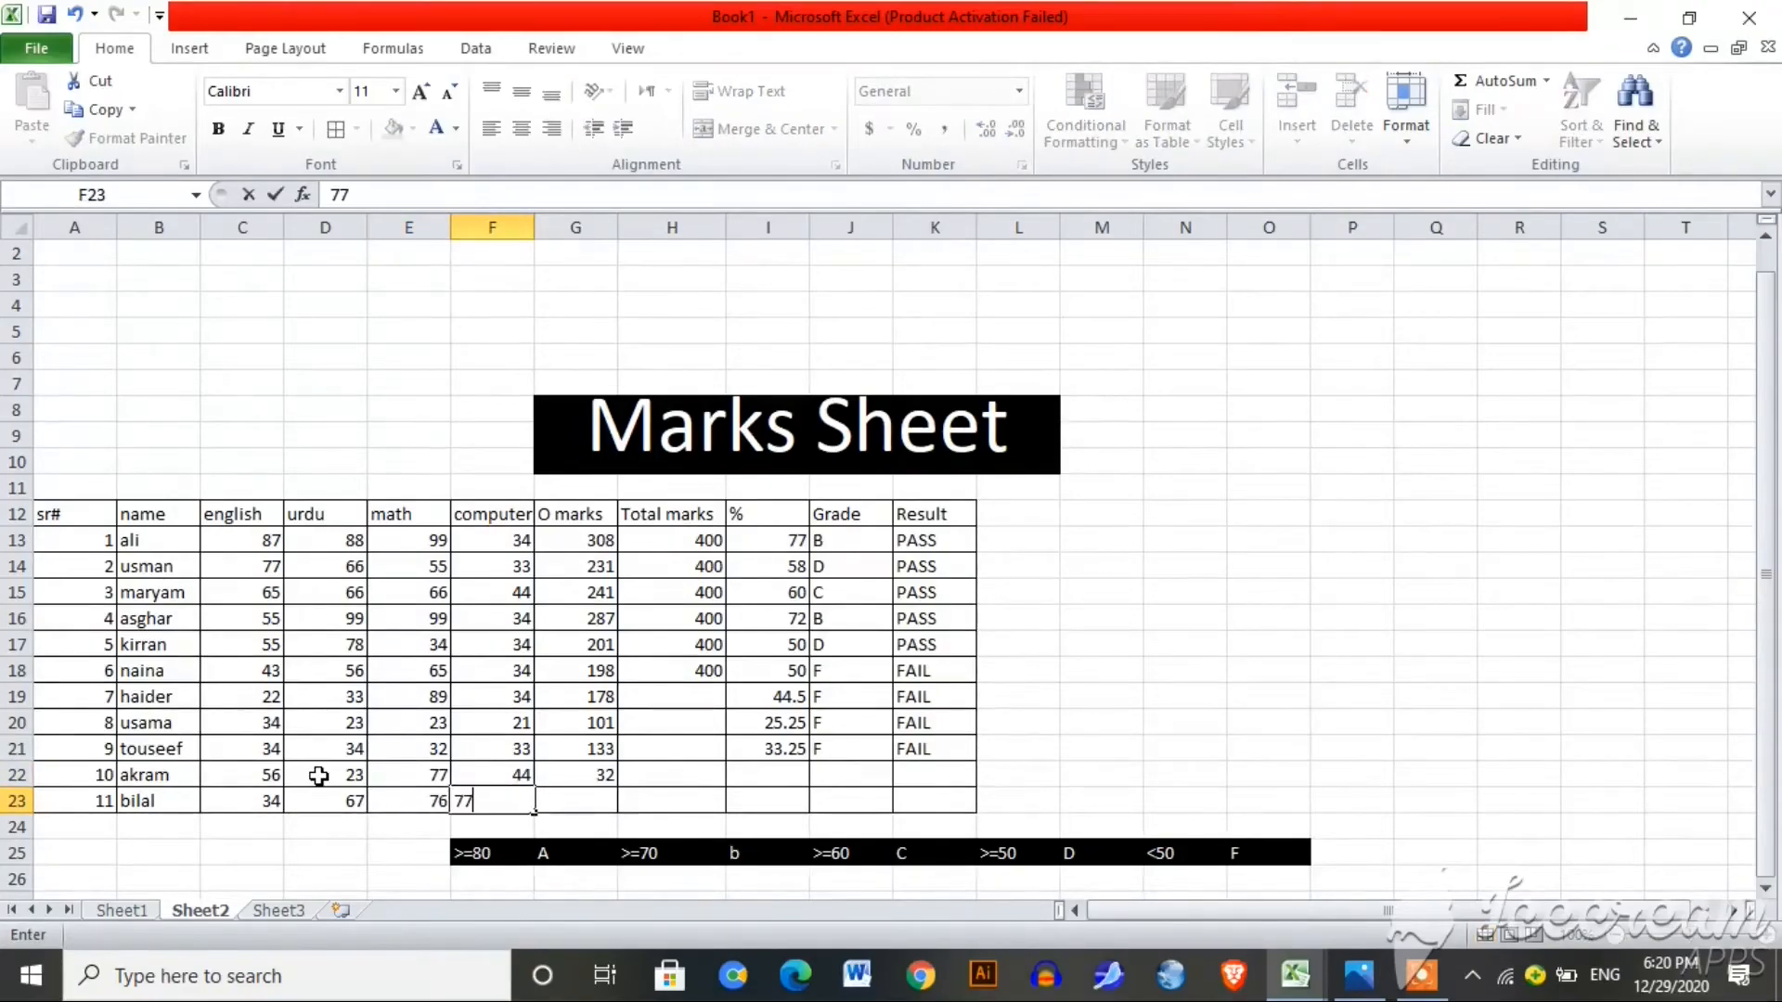
key(Tab)
text(45)
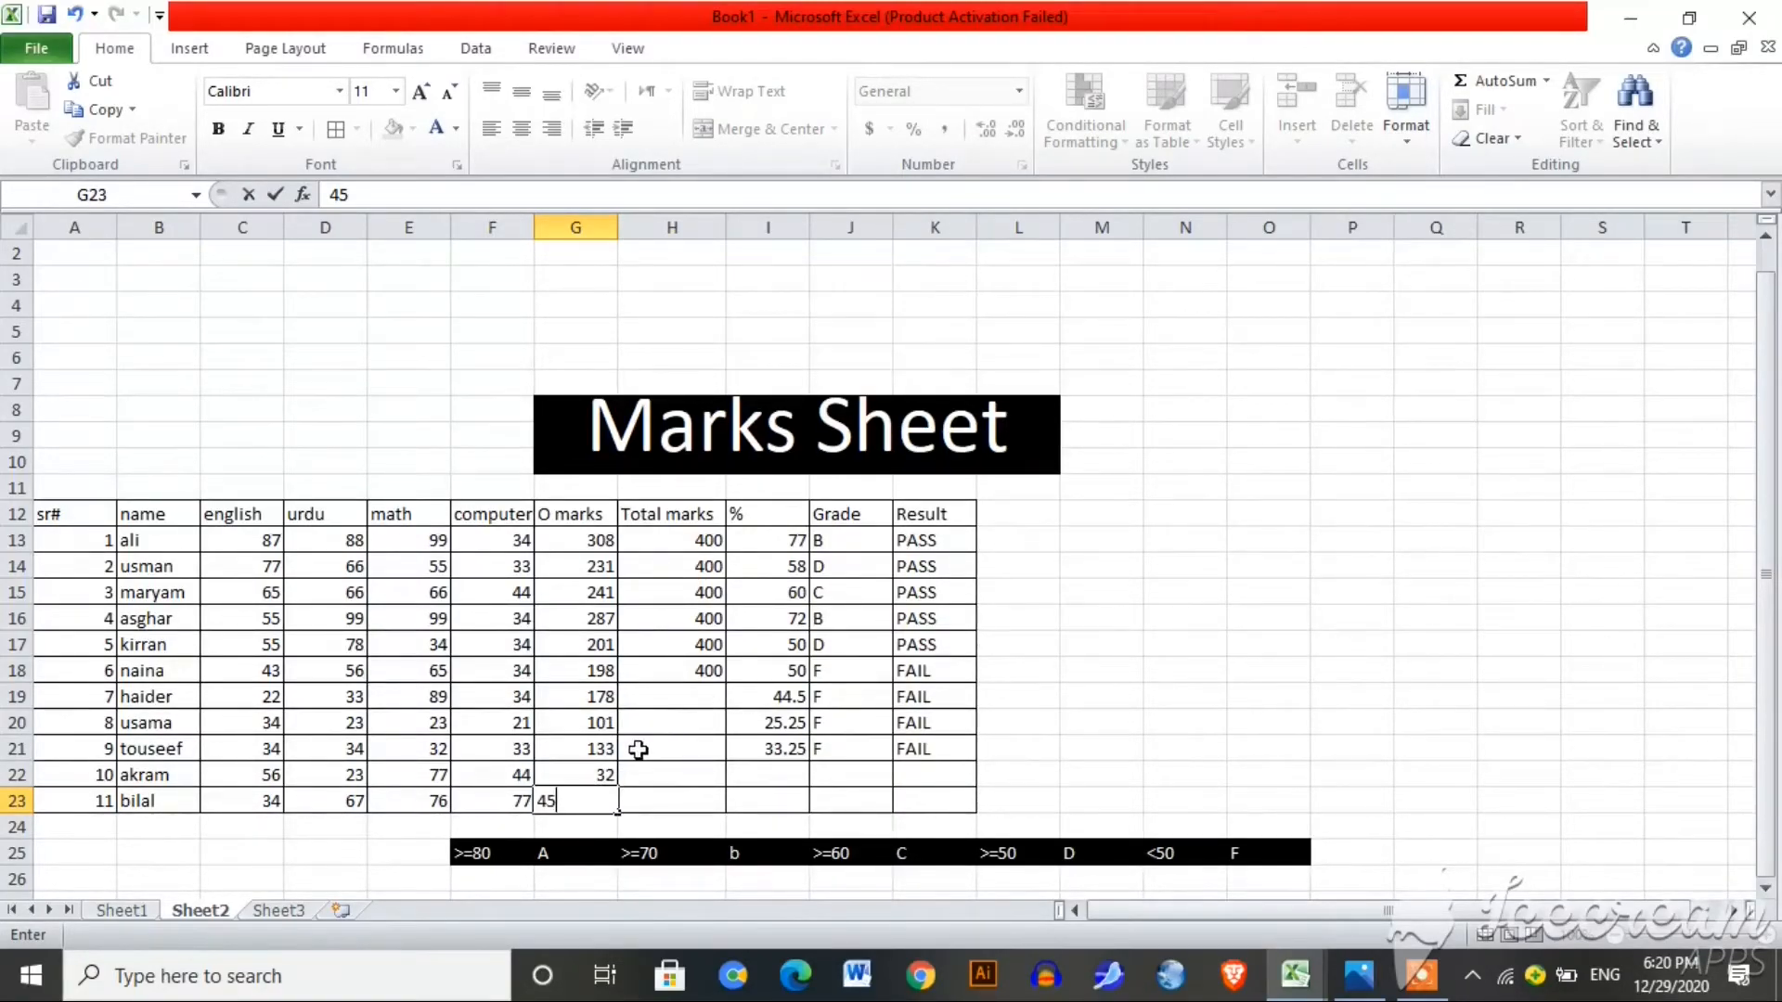
click(672, 749)
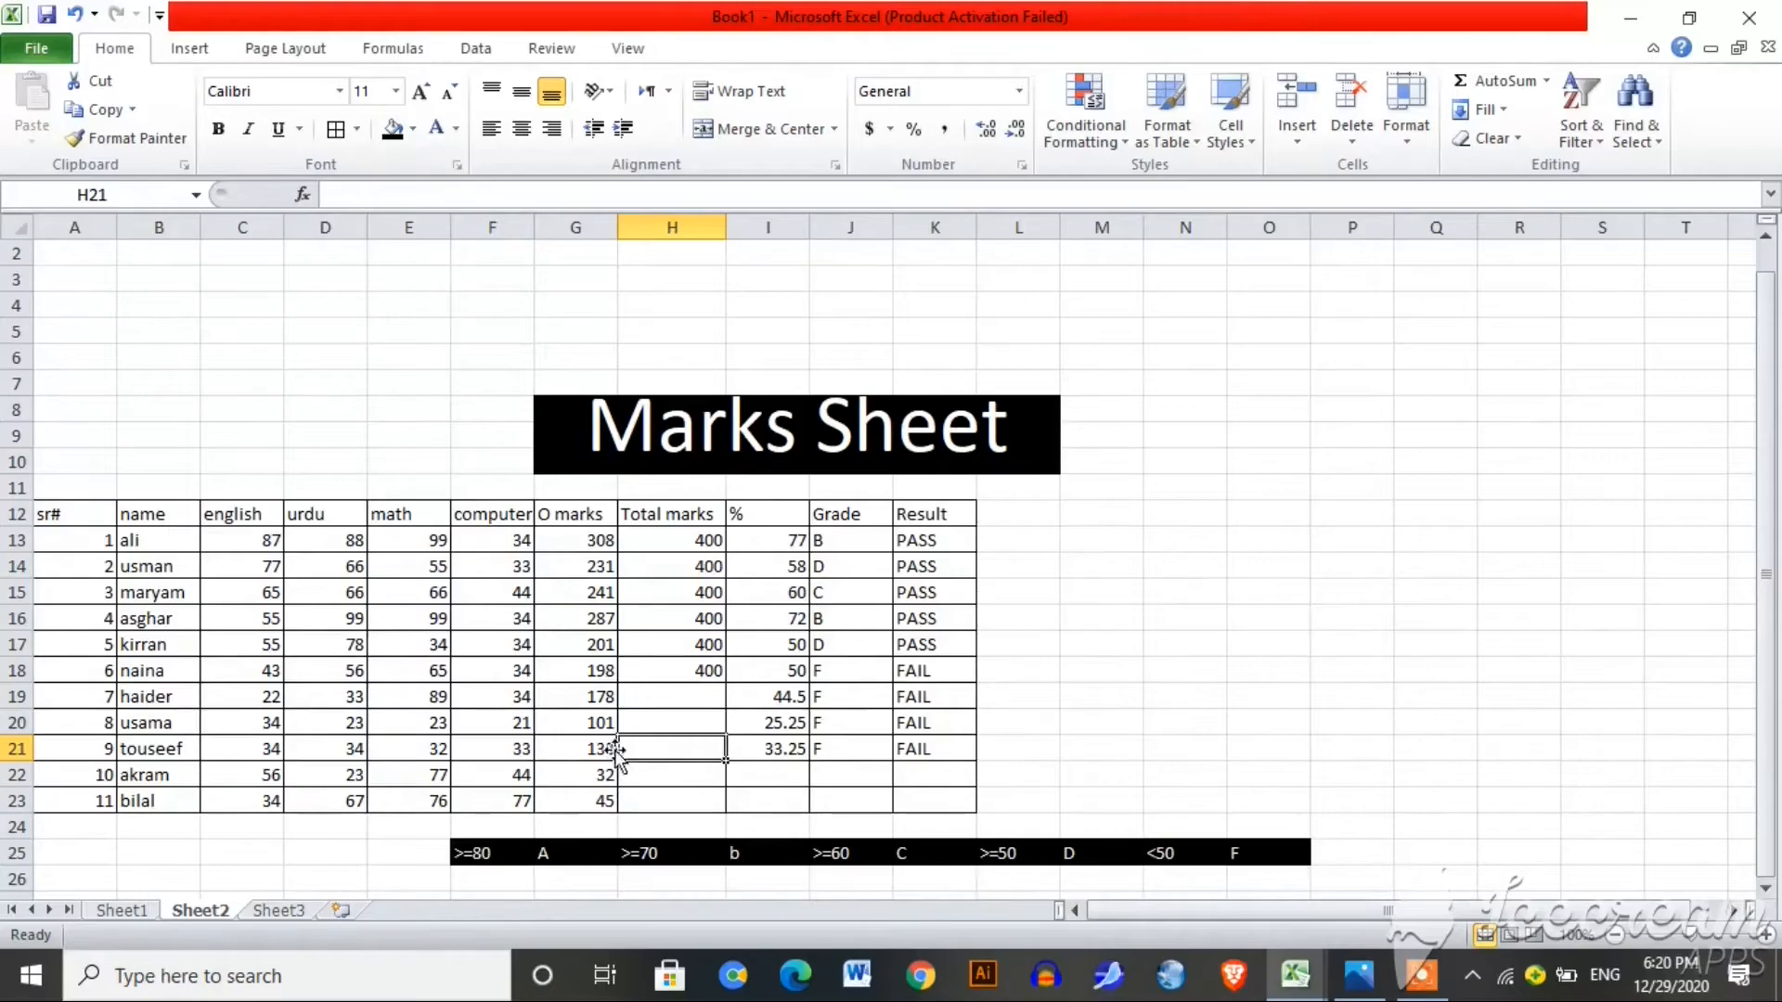
Step: Copy the O marks sum from G13 and the 400 total marks down to row 23
click(588, 541)
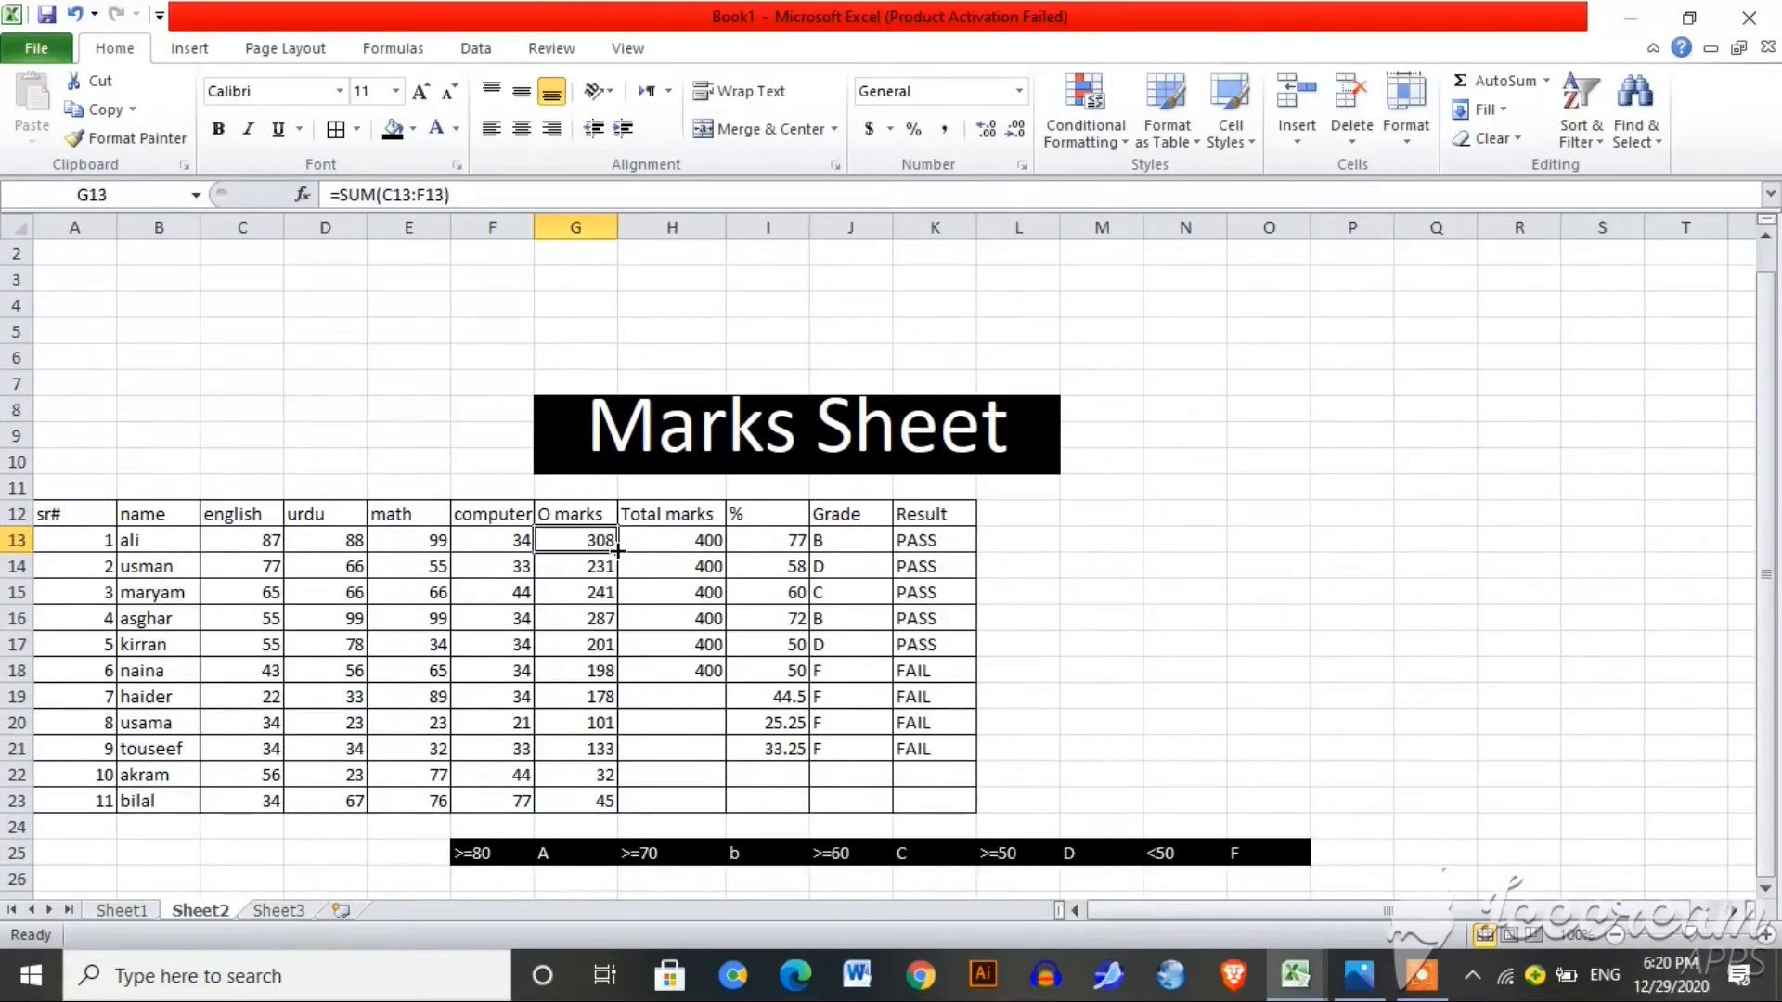
drag(617, 552, 617, 808)
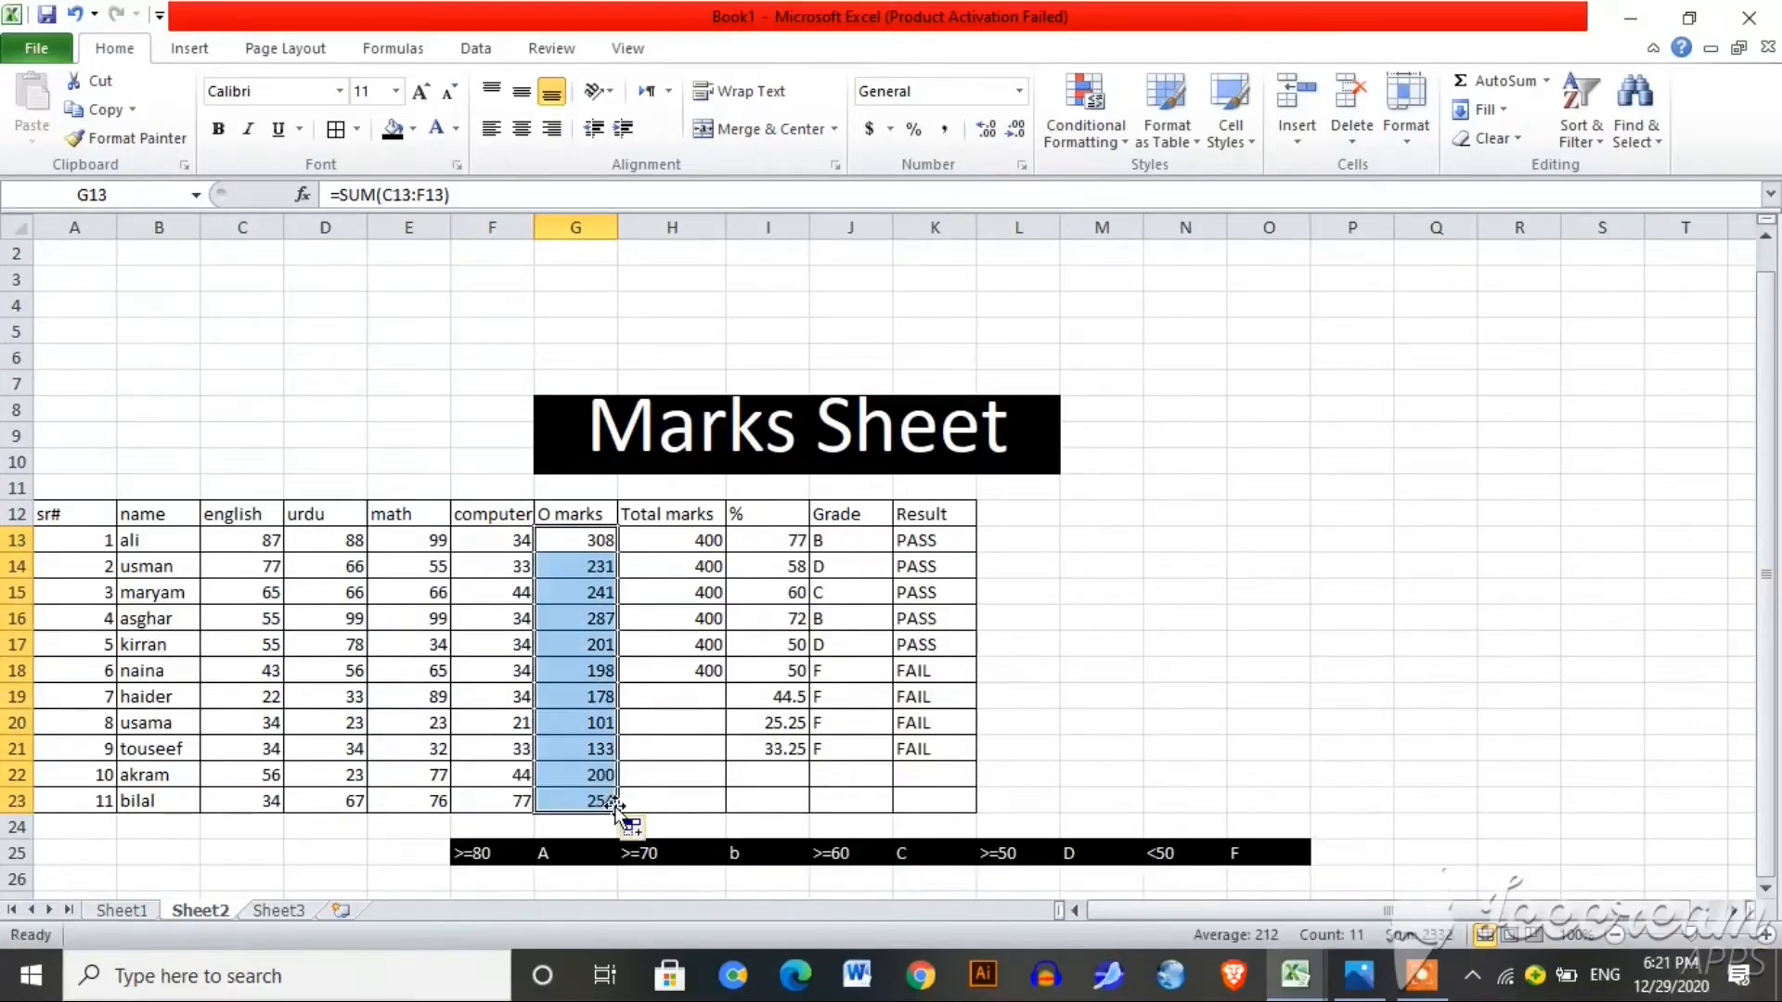
click(706, 705)
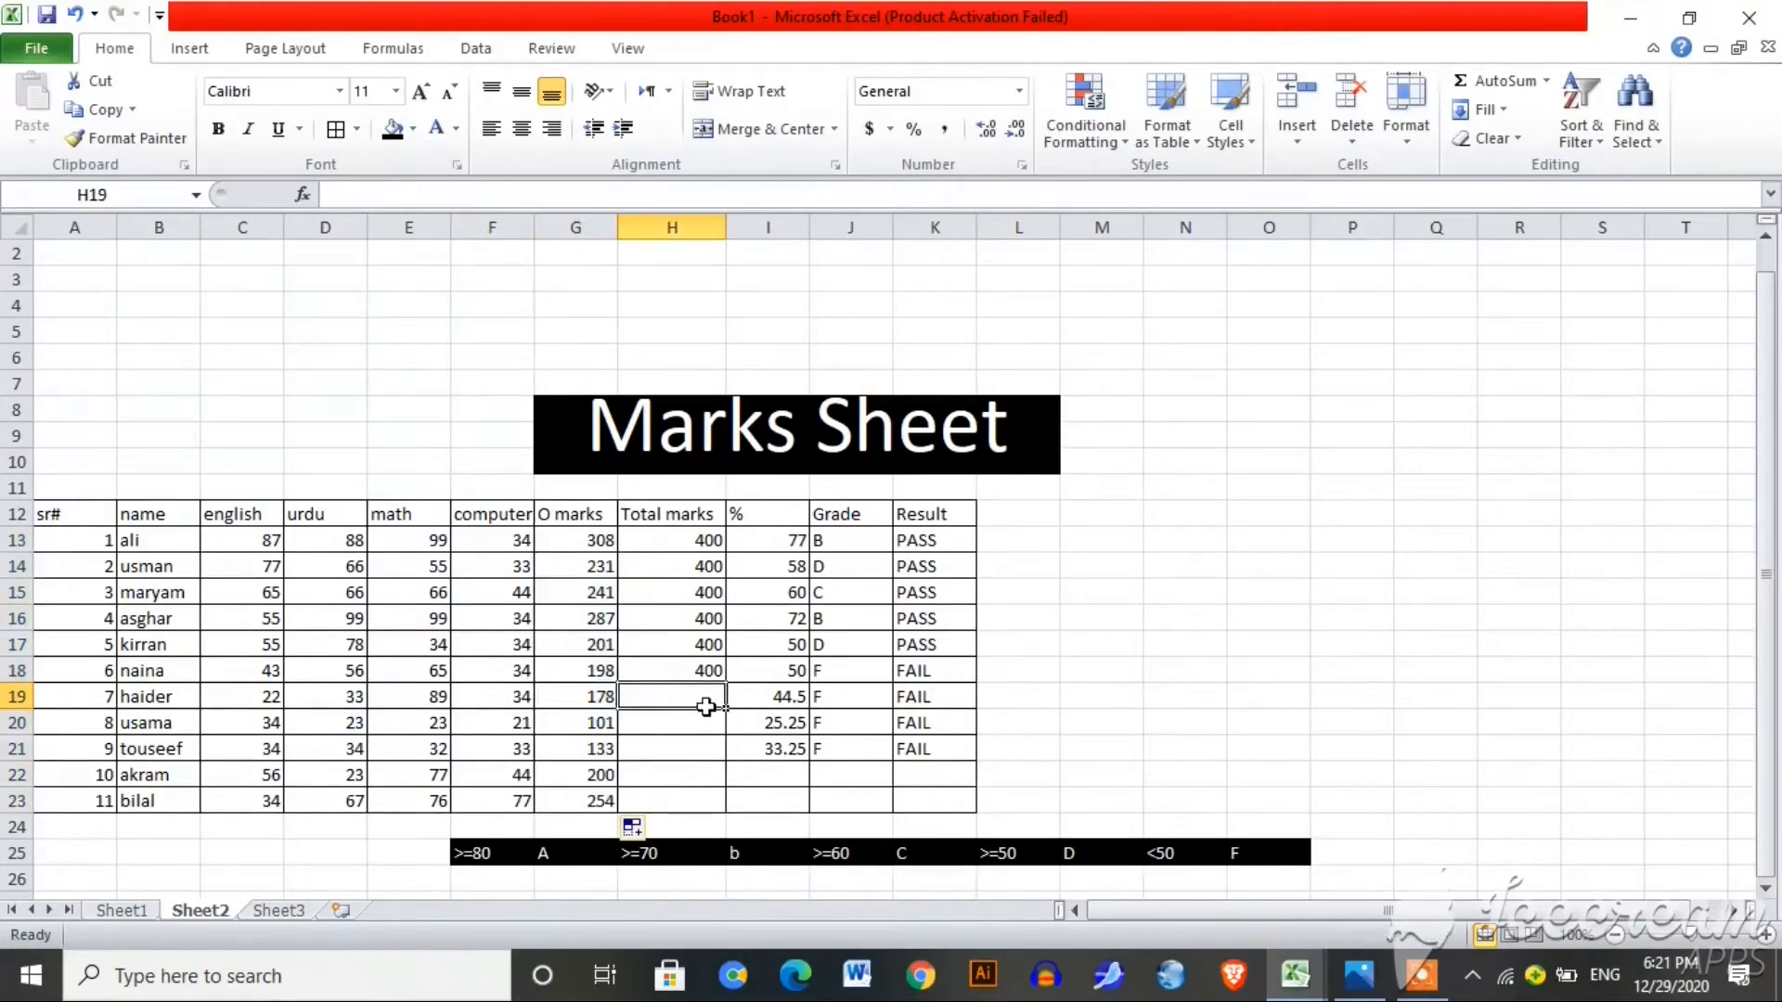
click(705, 670)
drag(723, 682, 714, 804)
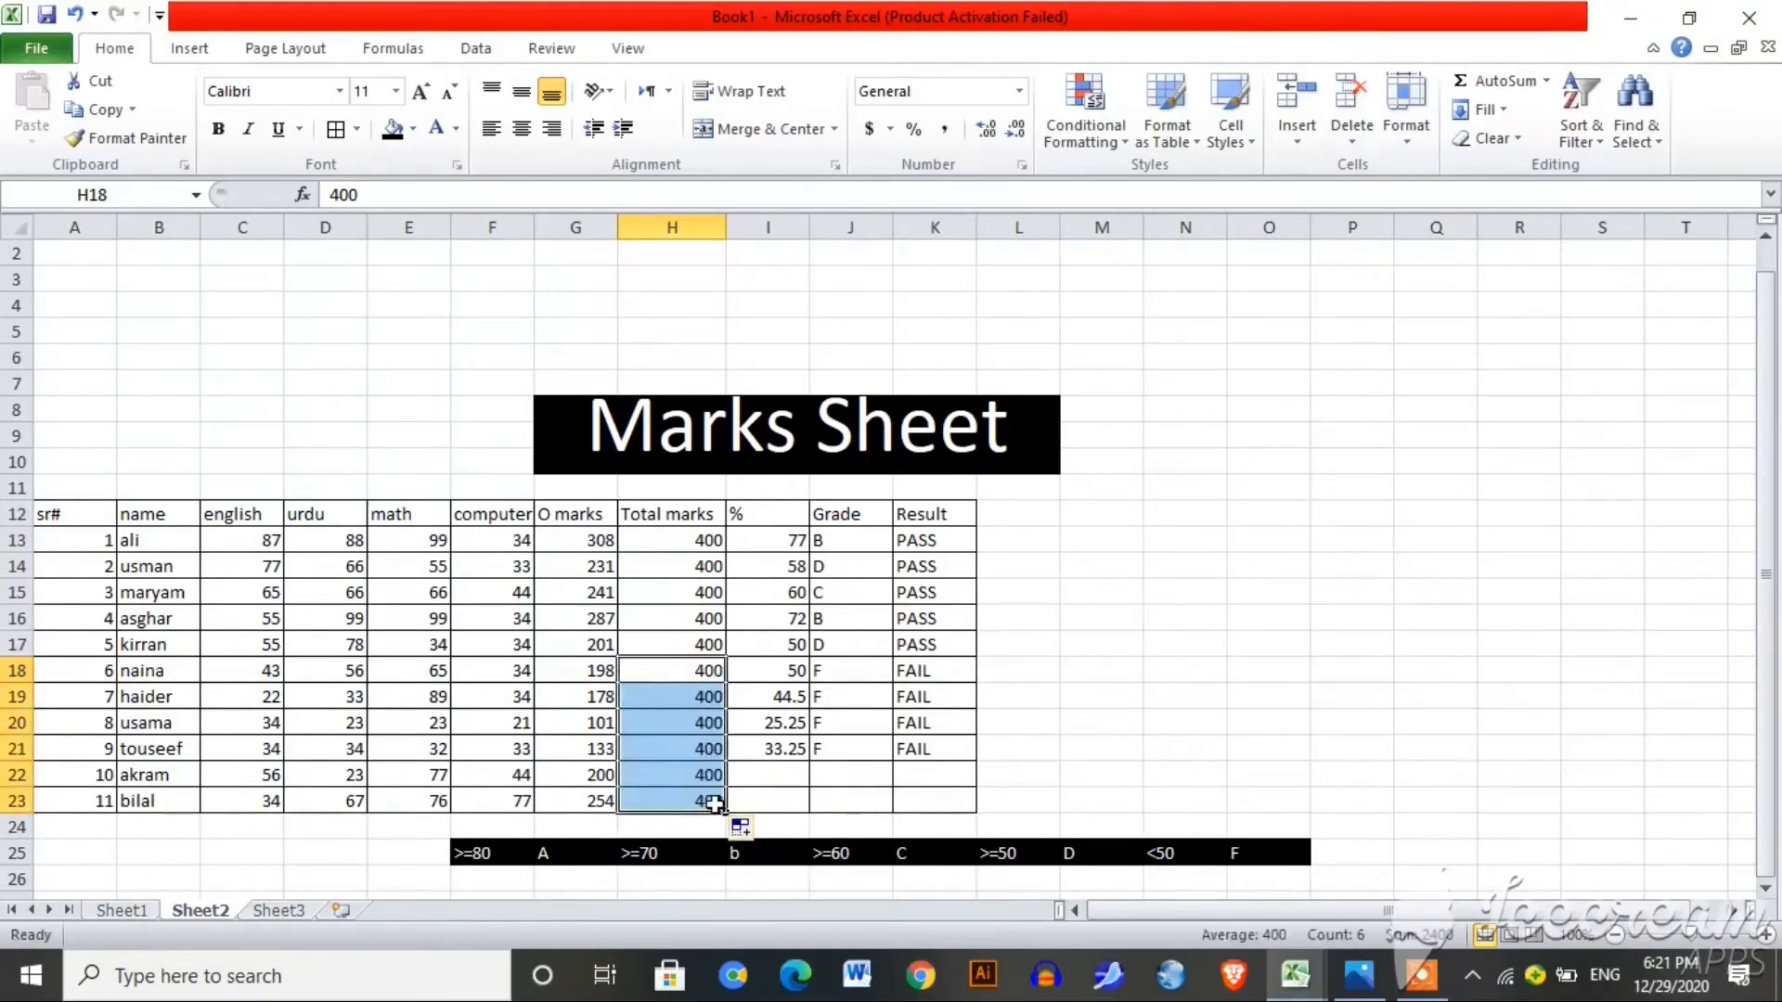
Step: Extend the percentage formula to row 23; the grade formula fill is tried and undone
click(791, 724)
click(798, 748)
drag(808, 761, 810, 806)
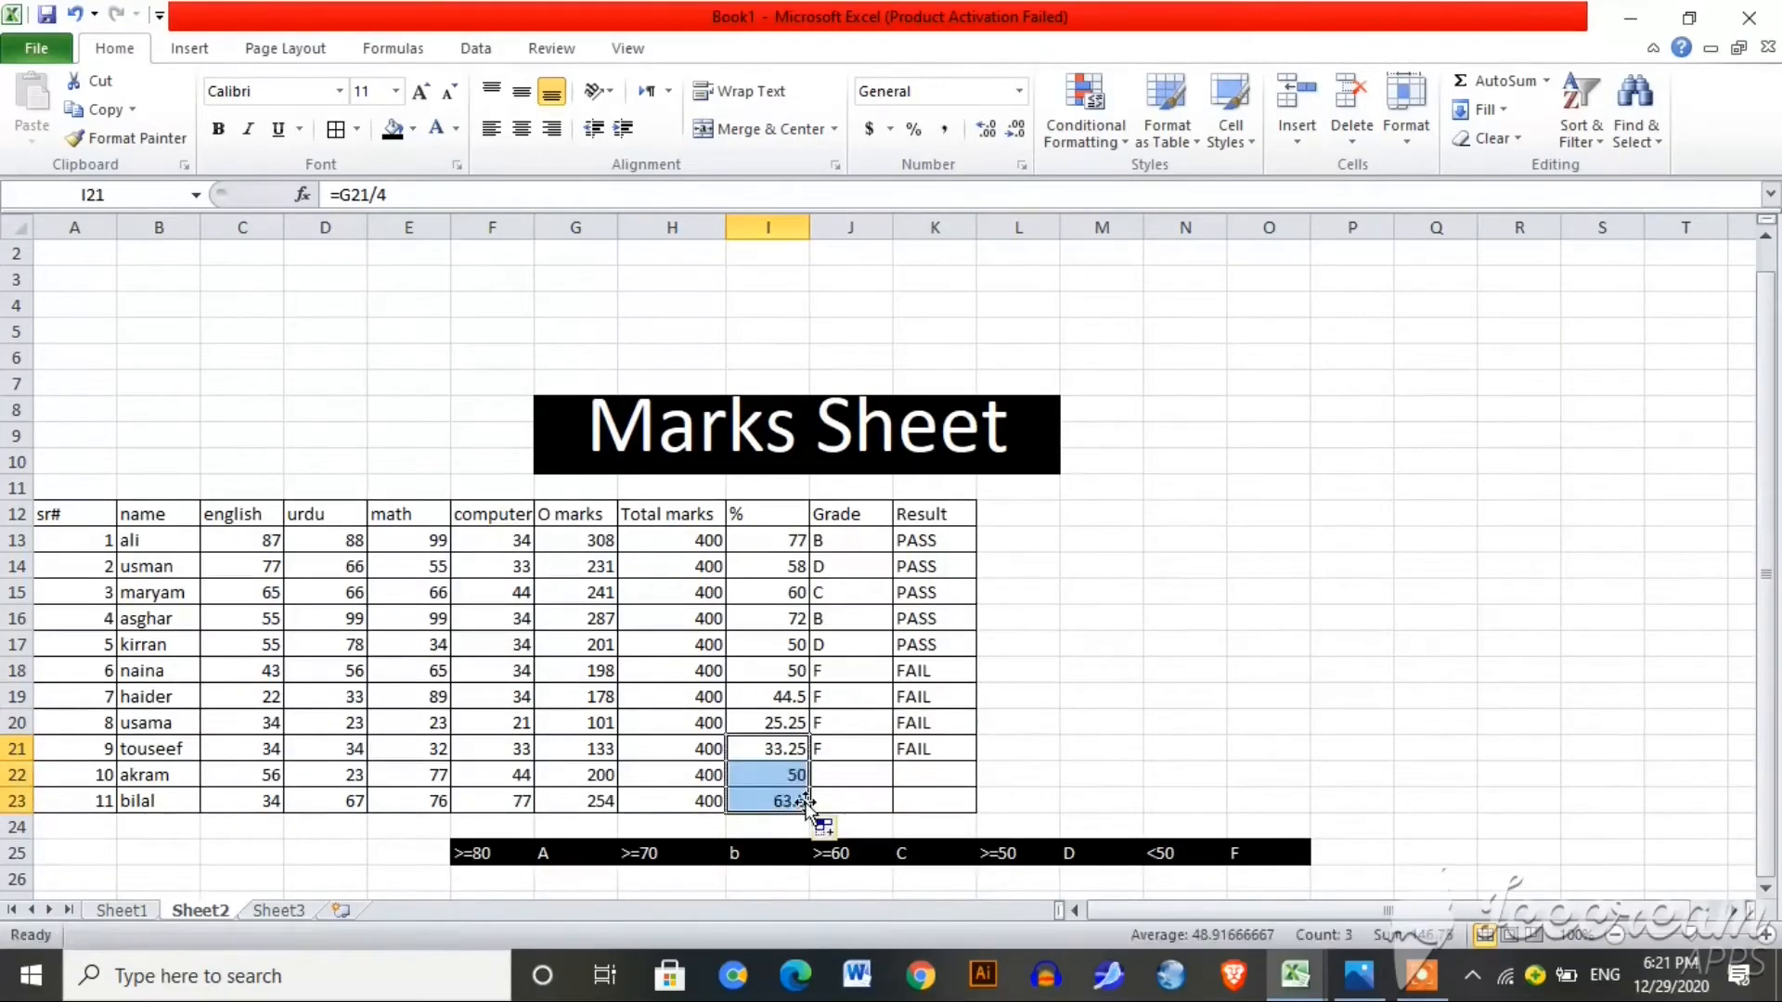
click(866, 757)
drag(893, 761, 890, 804)
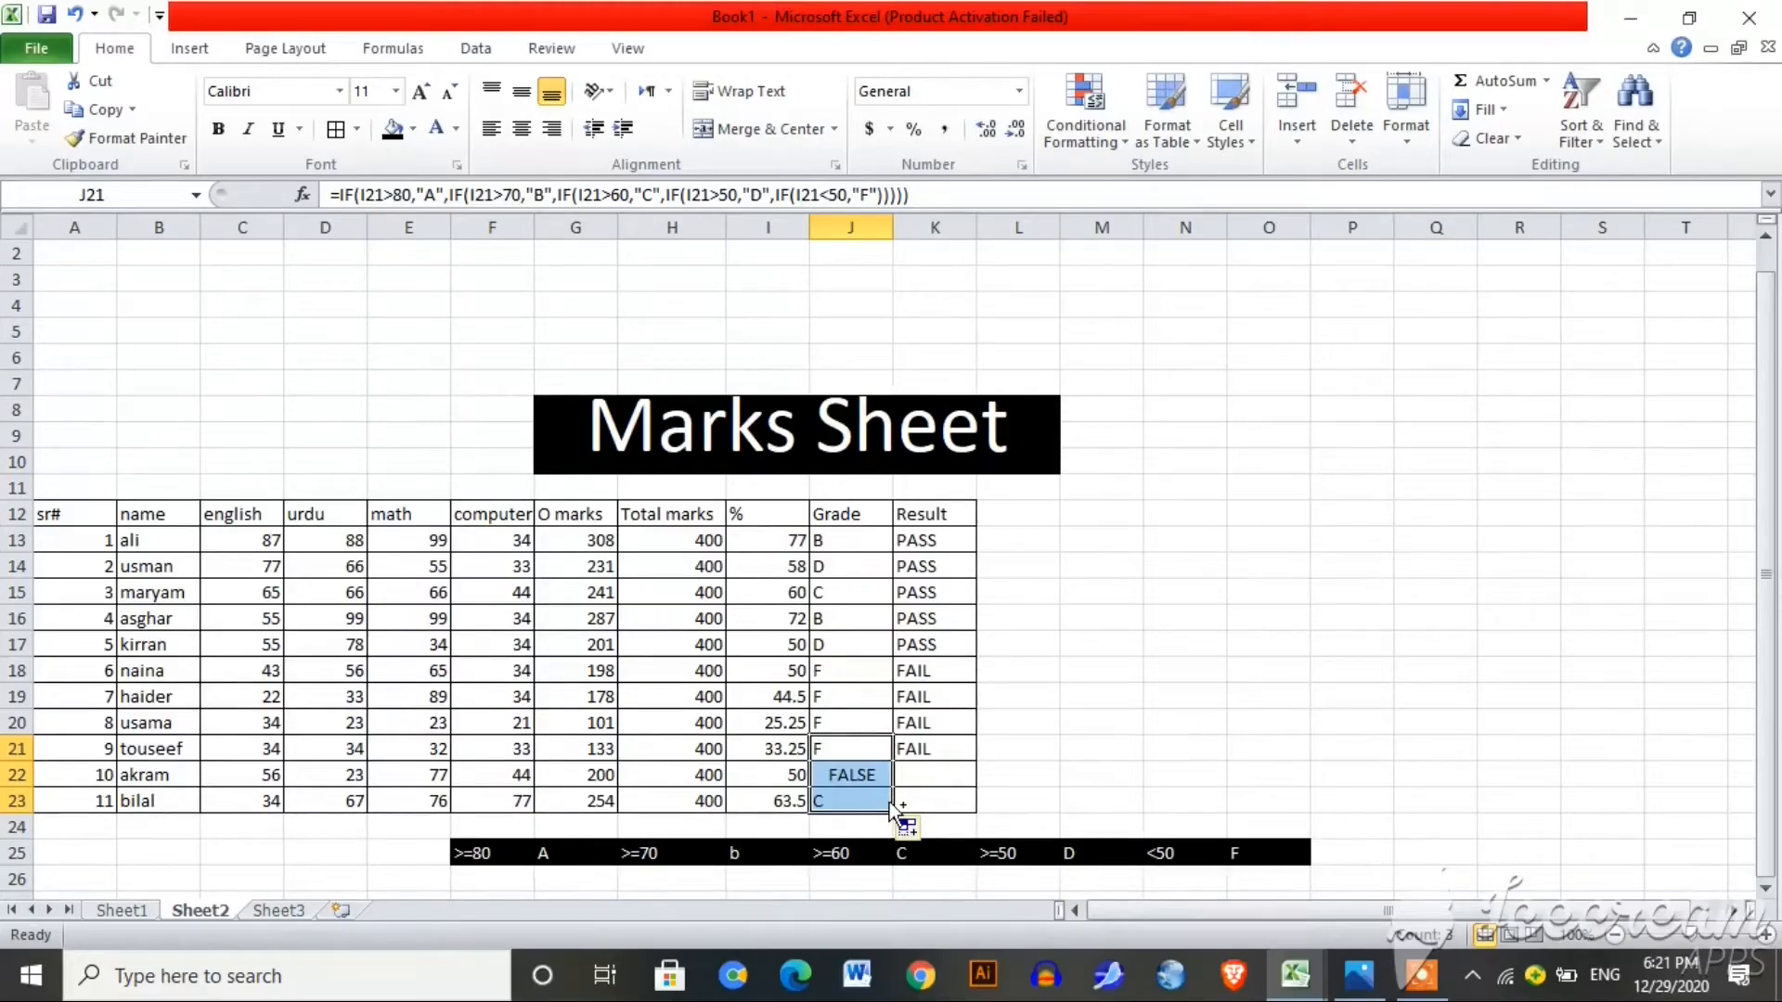
key(ctrl+z)
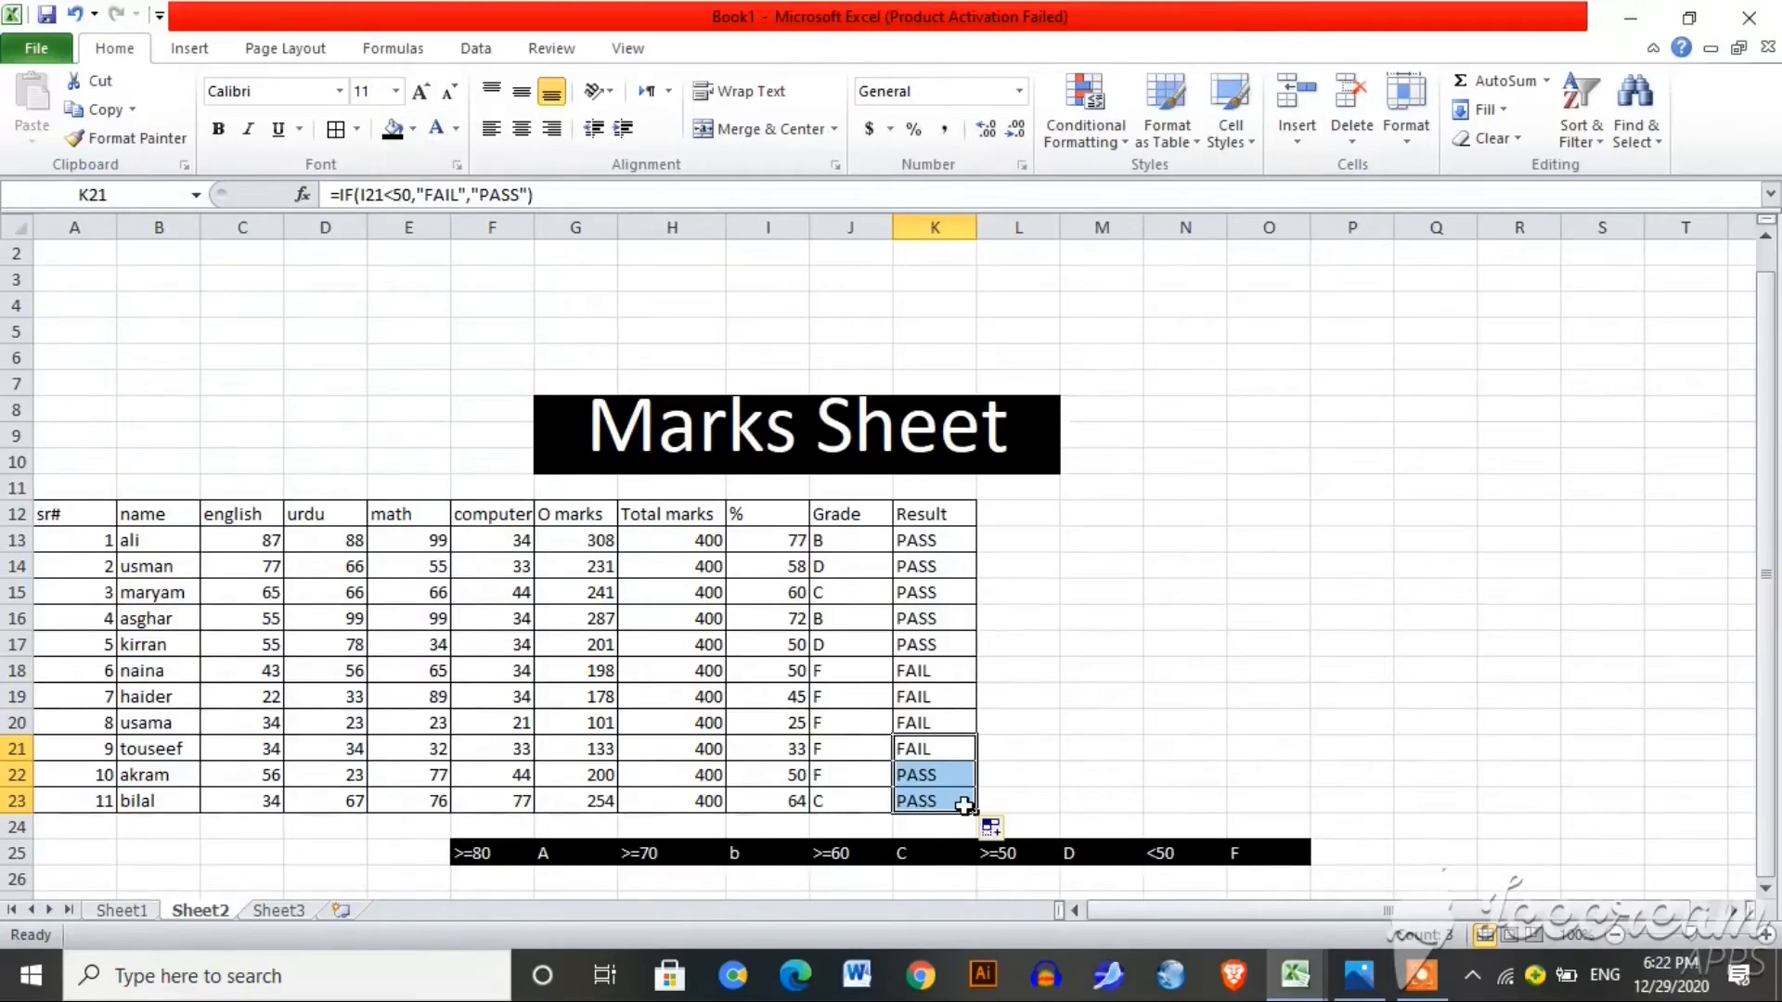
click(1133, 756)
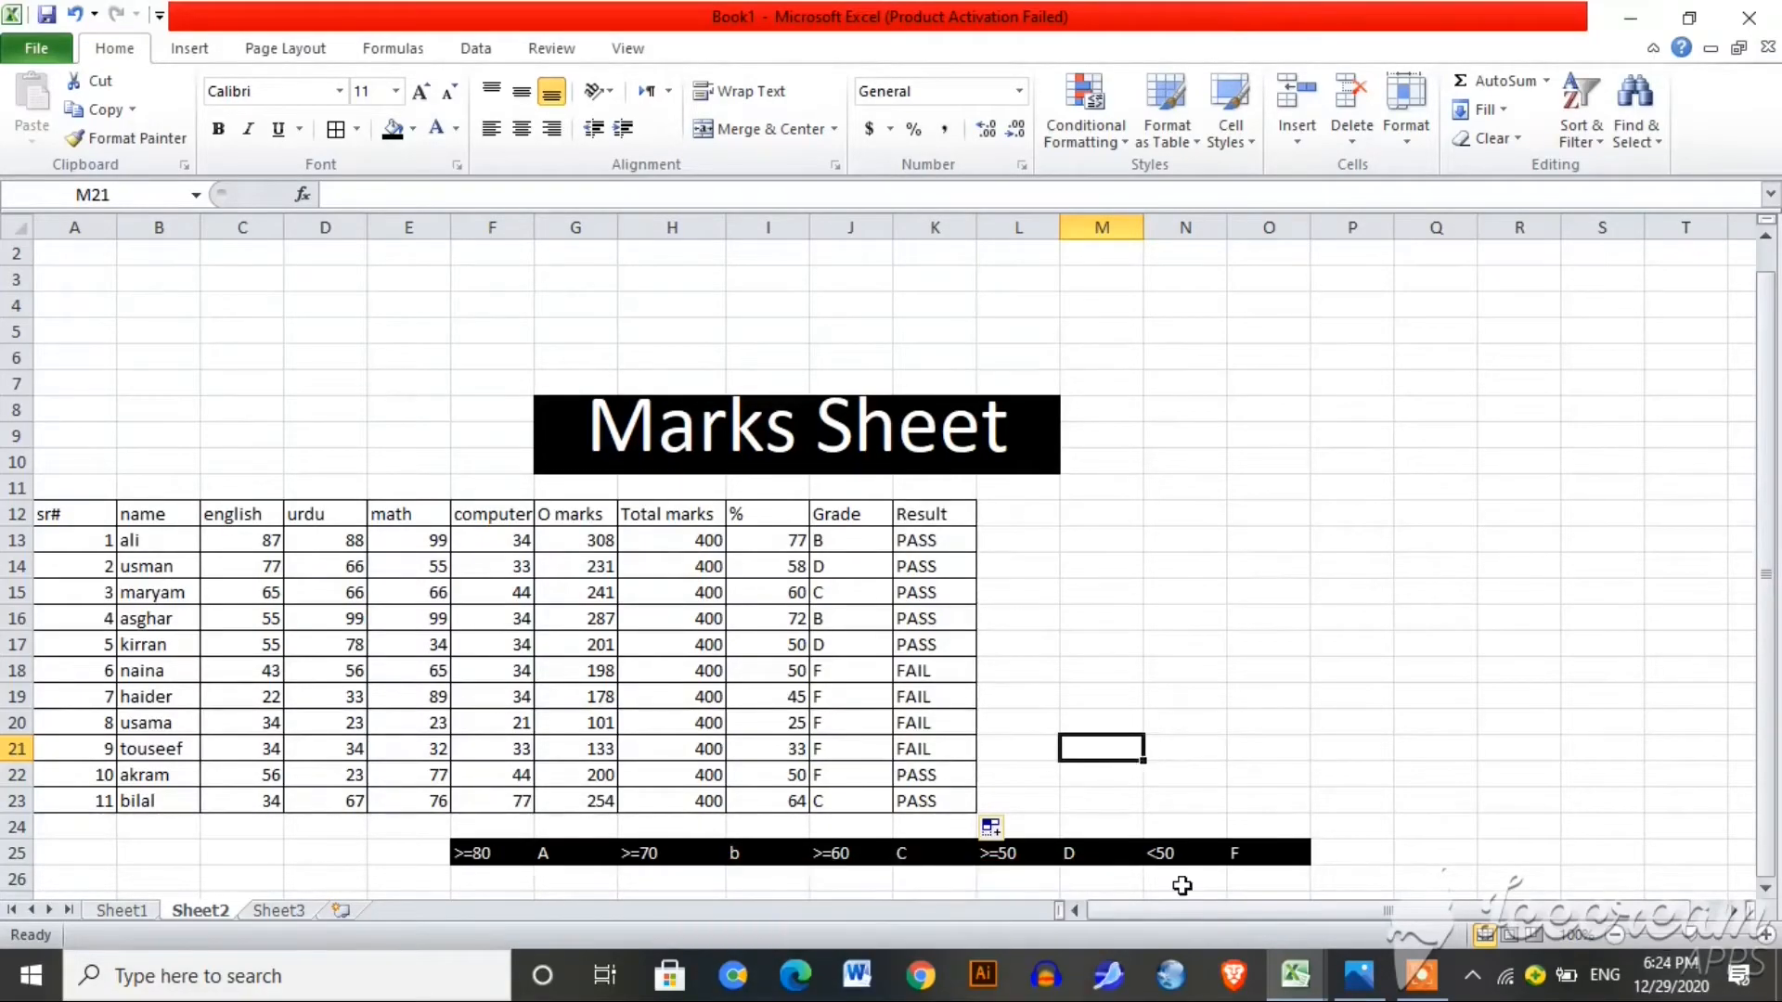
Step: Enter the demo numbers 76 in O19 and 75 in O20
click(1284, 694)
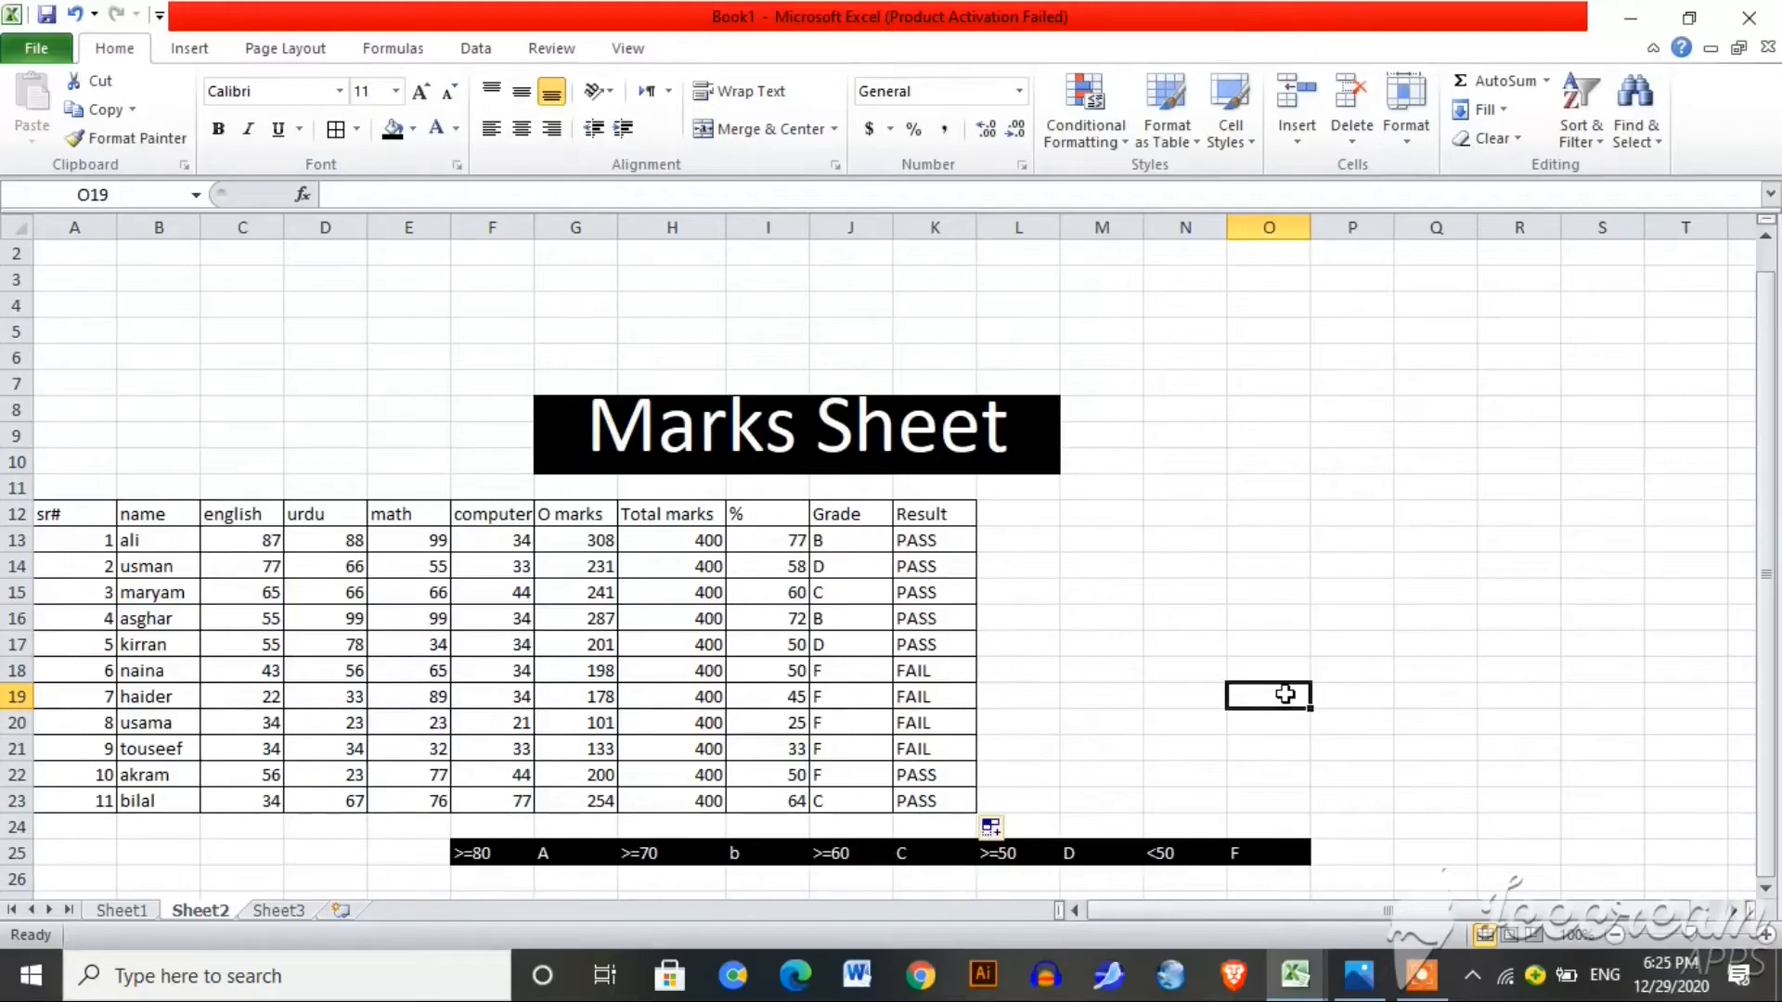
text(76)
click(1276, 733)
text(7)
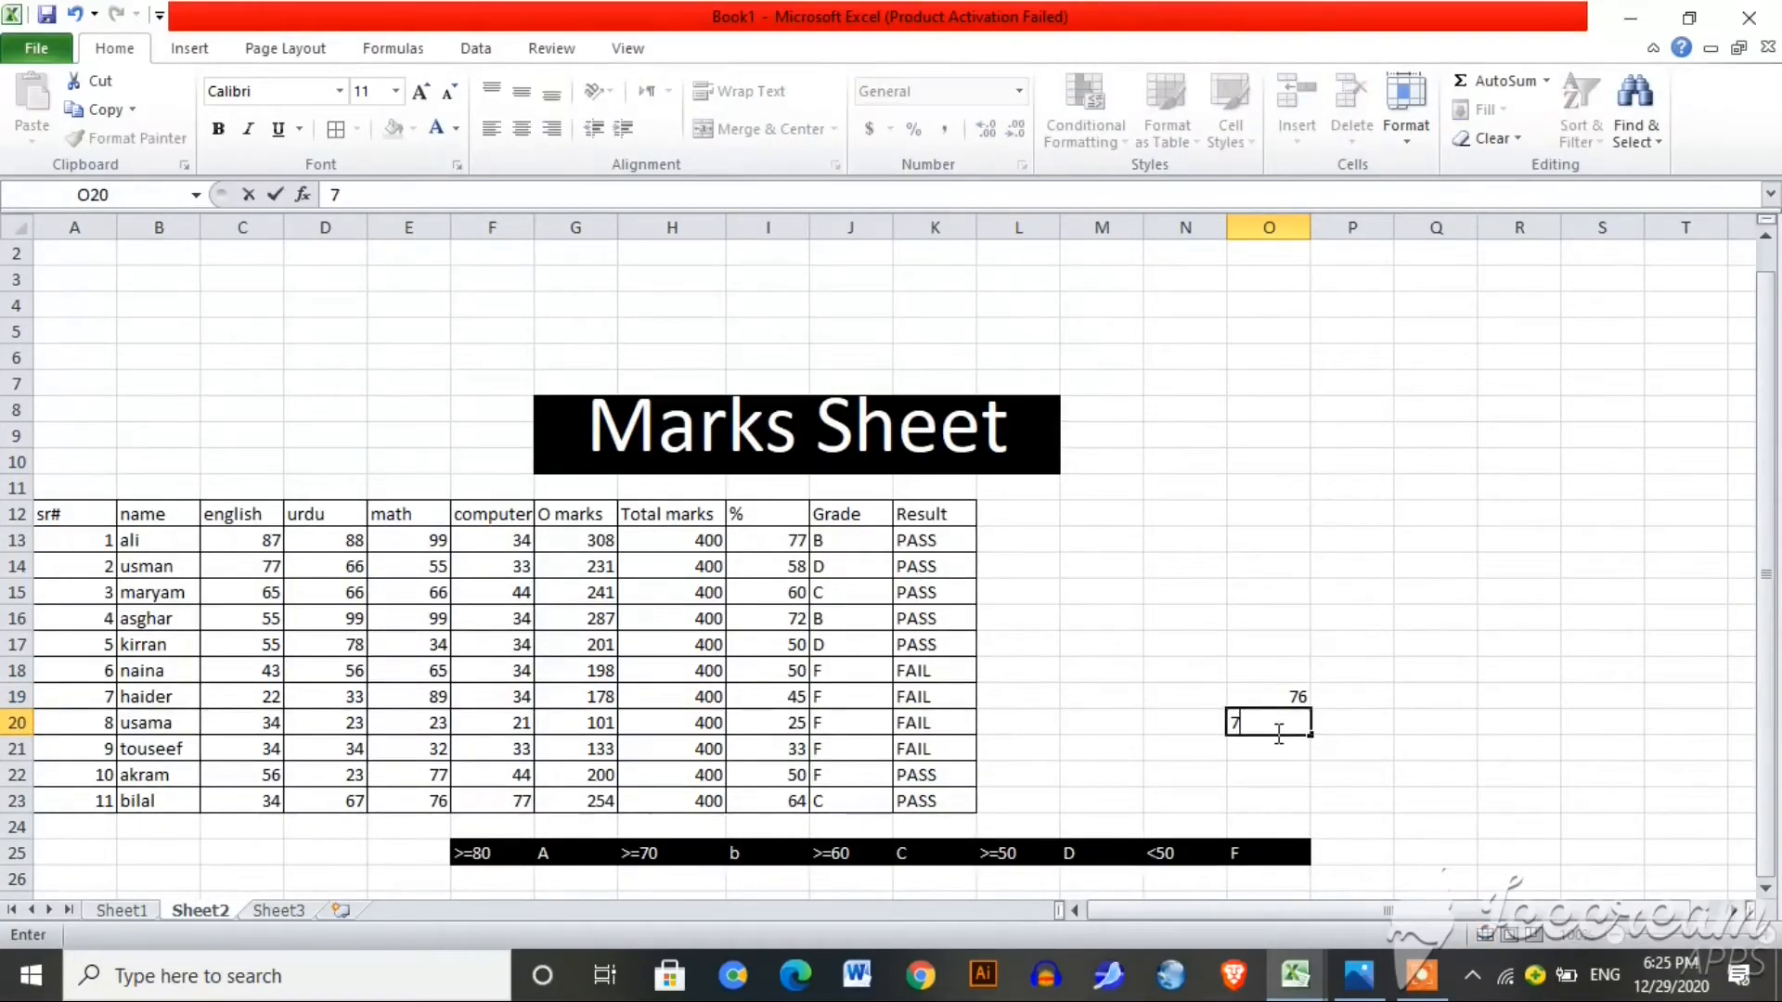
text(5)
click(1267, 776)
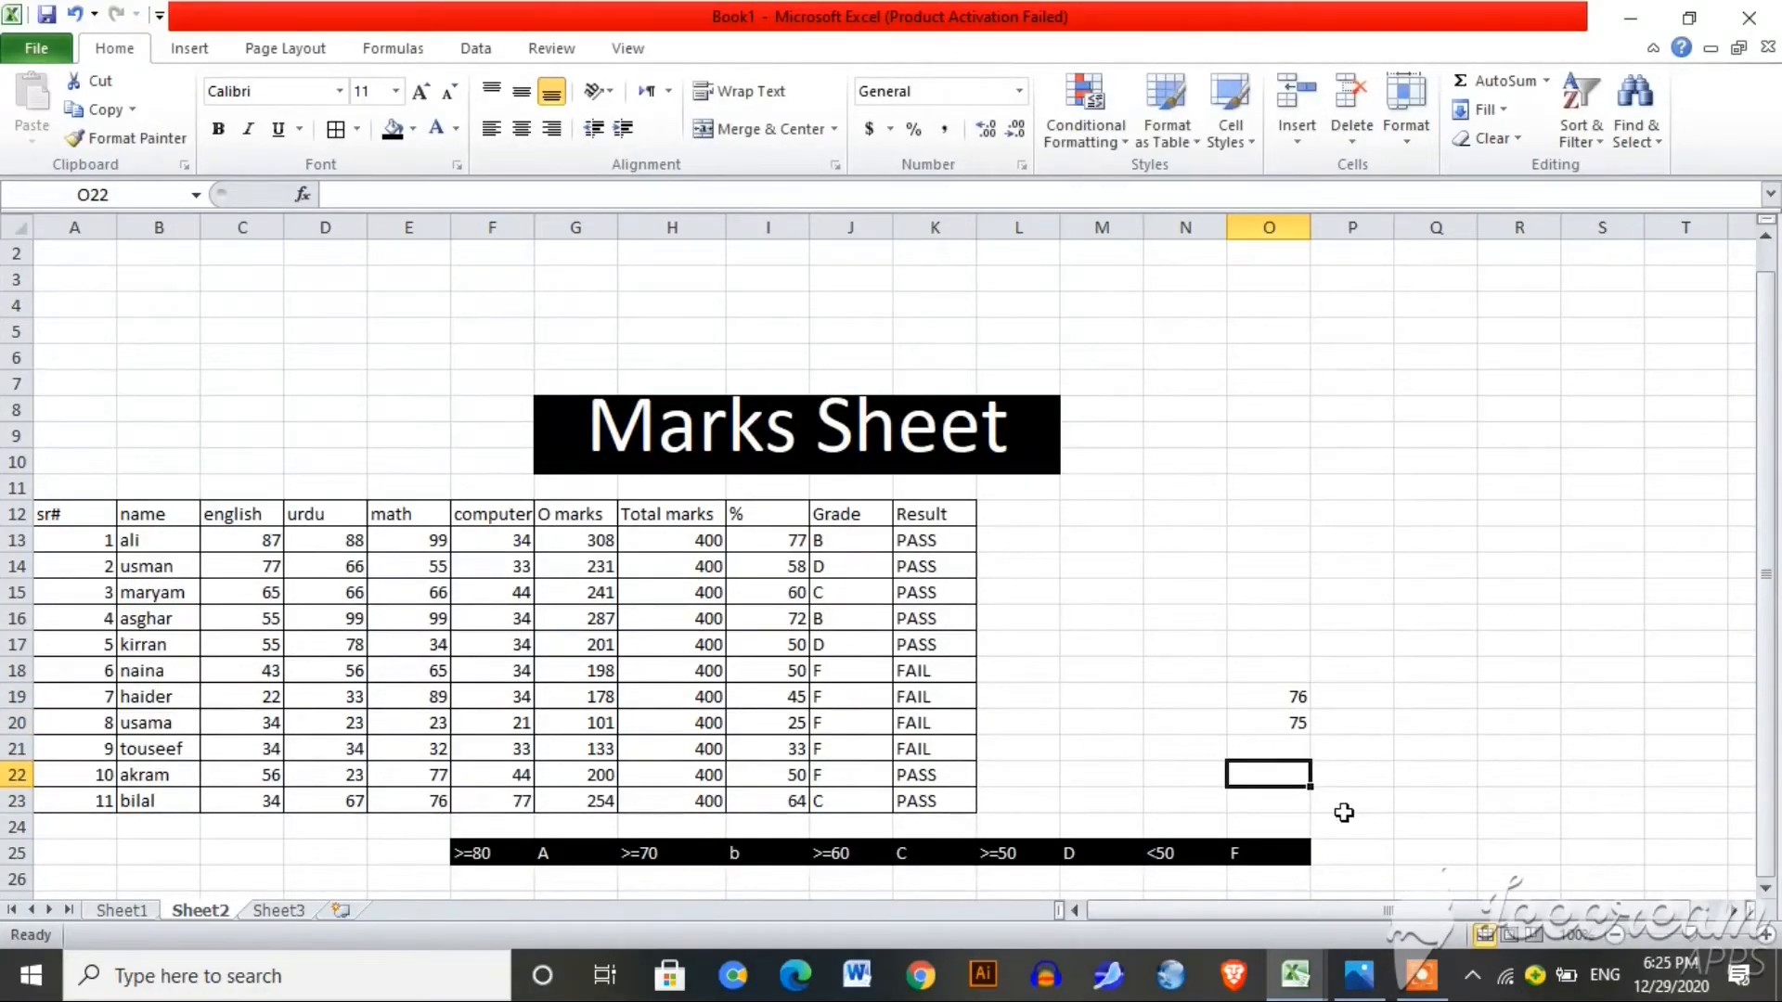
Step: Enter =O19<O20 in O22, then change O19 to 44 so it shows TRUE
text(=)
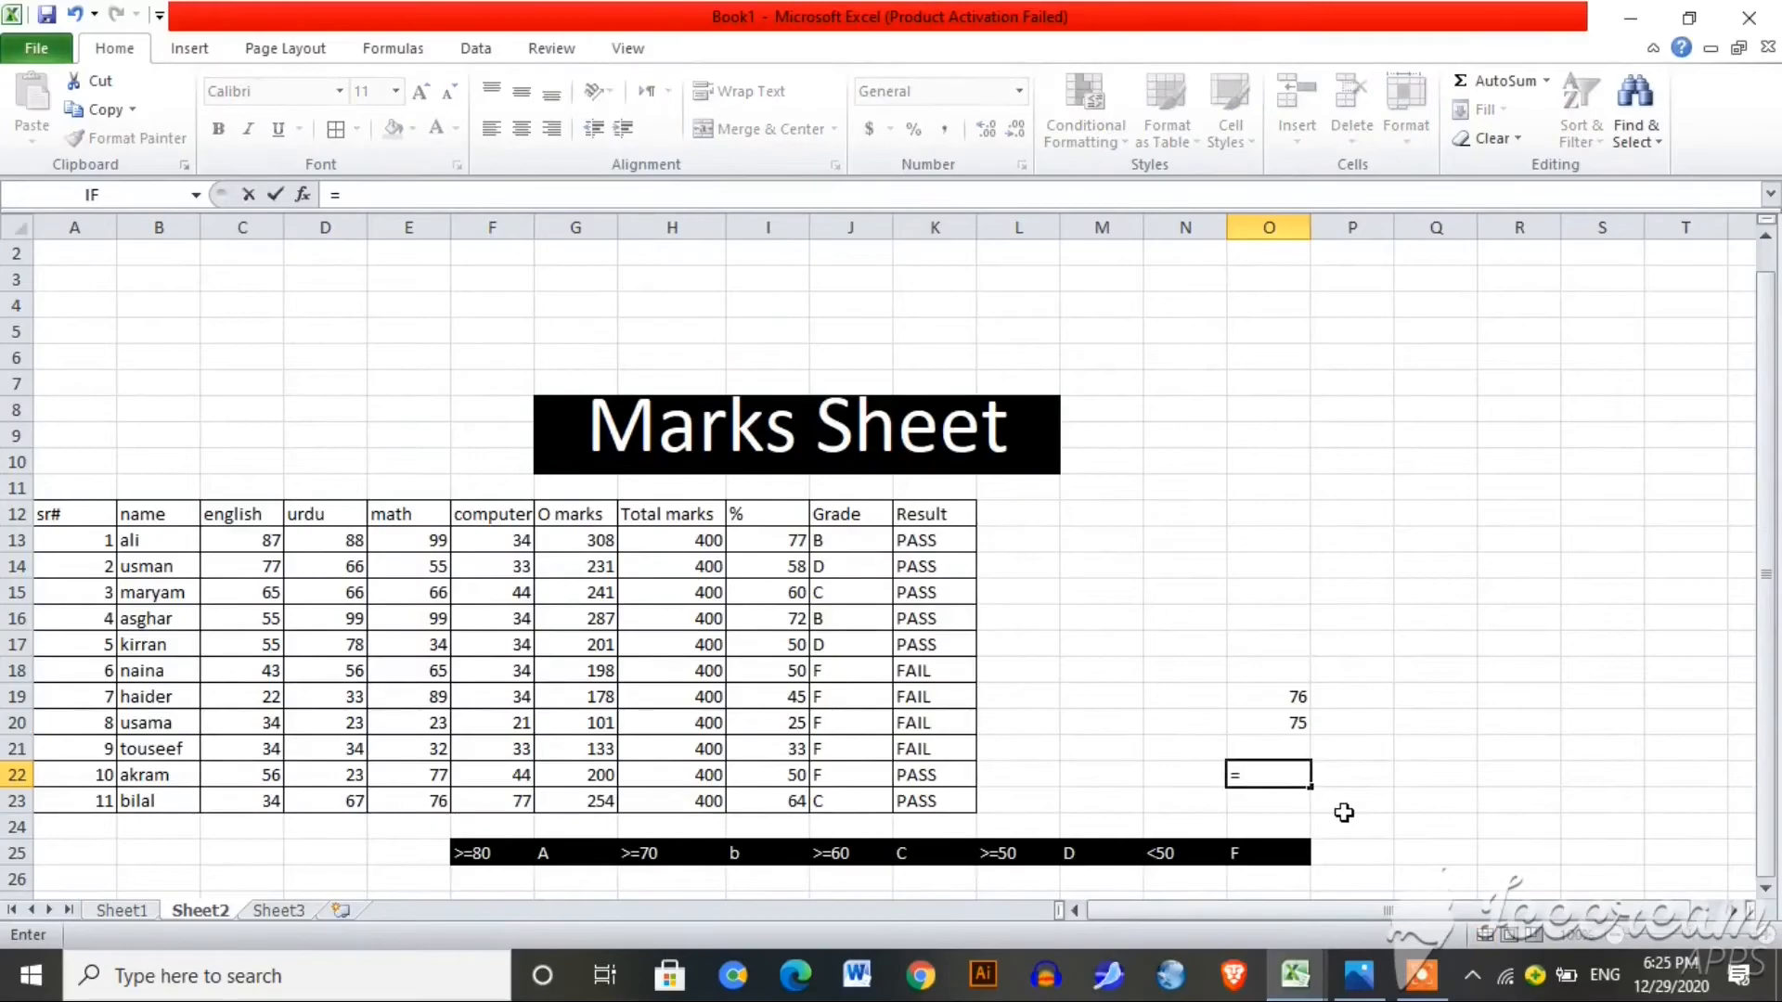
click(1292, 696)
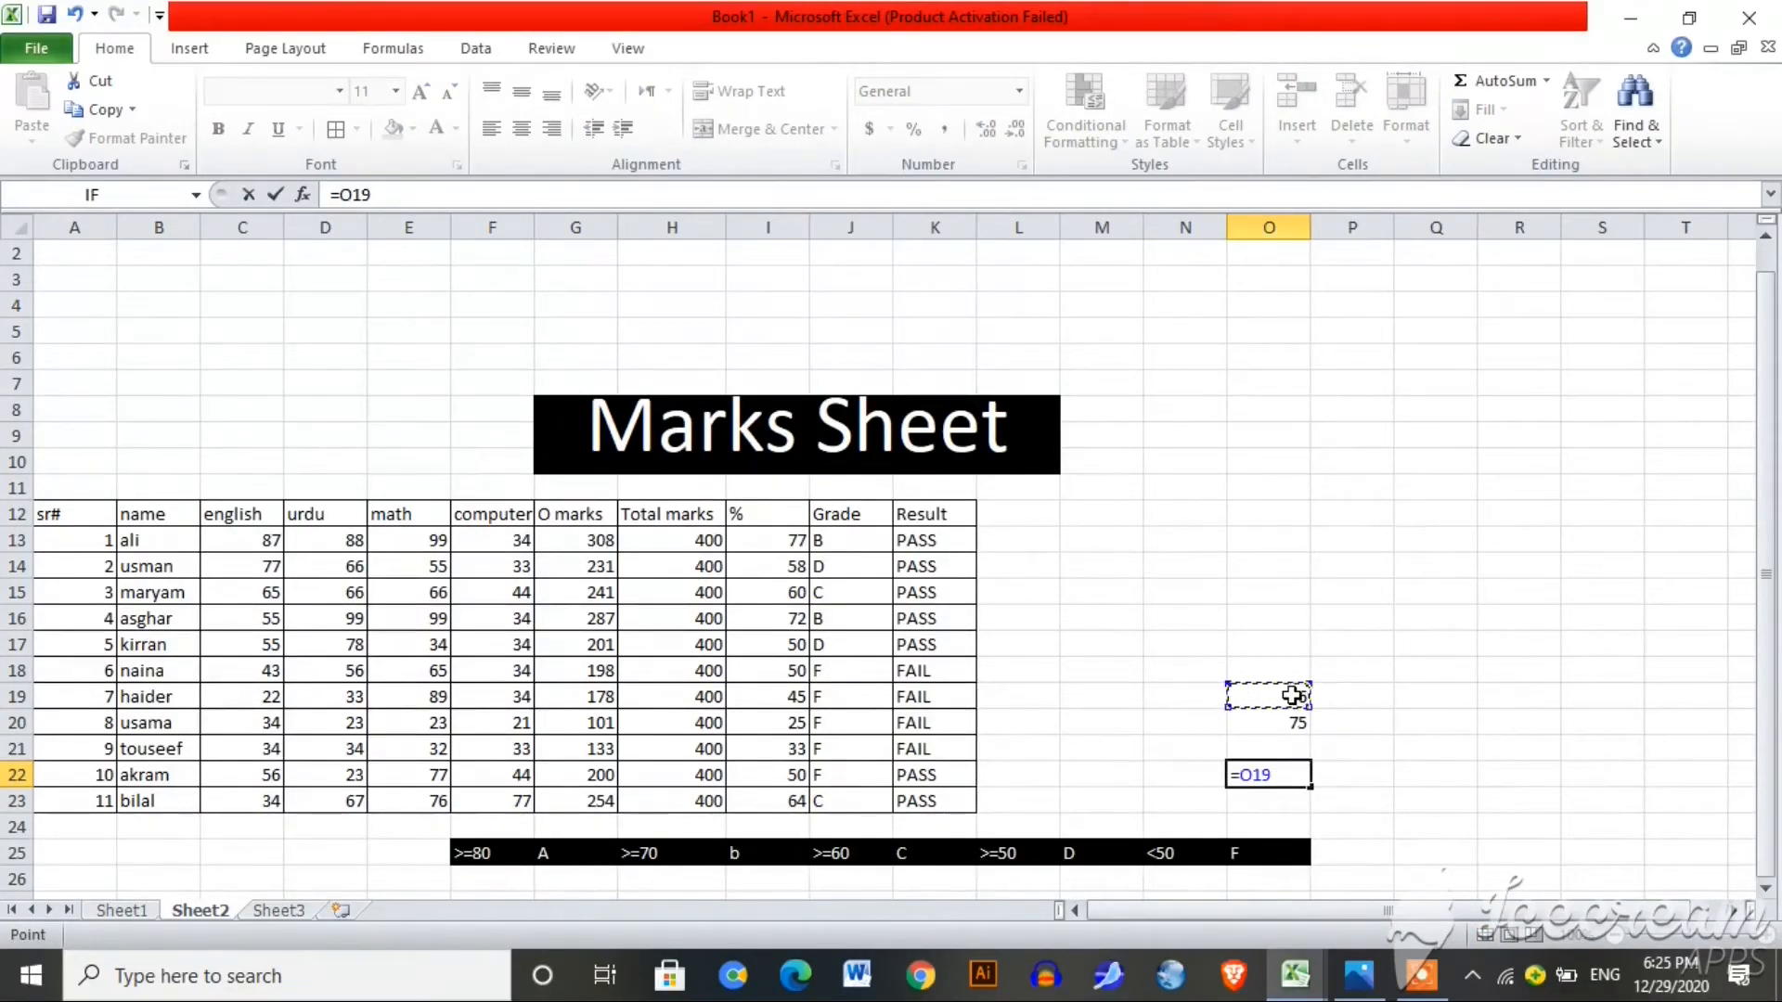
text(<)
click(1289, 725)
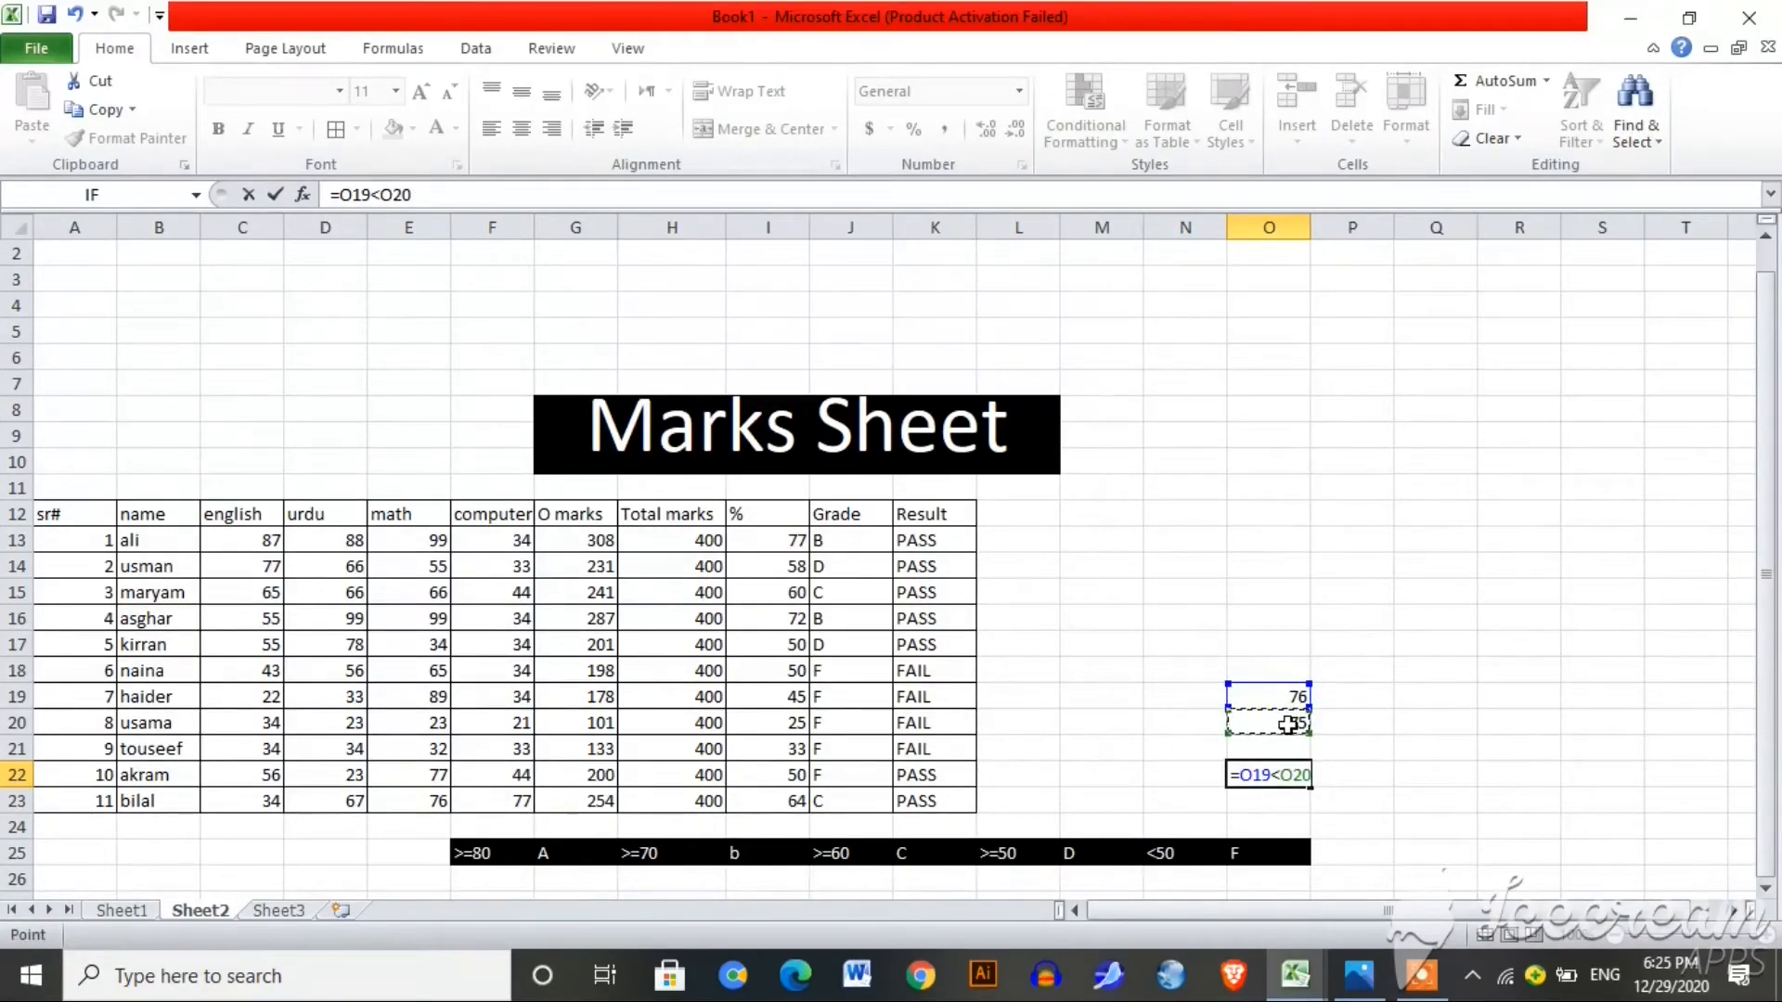
key(Return)
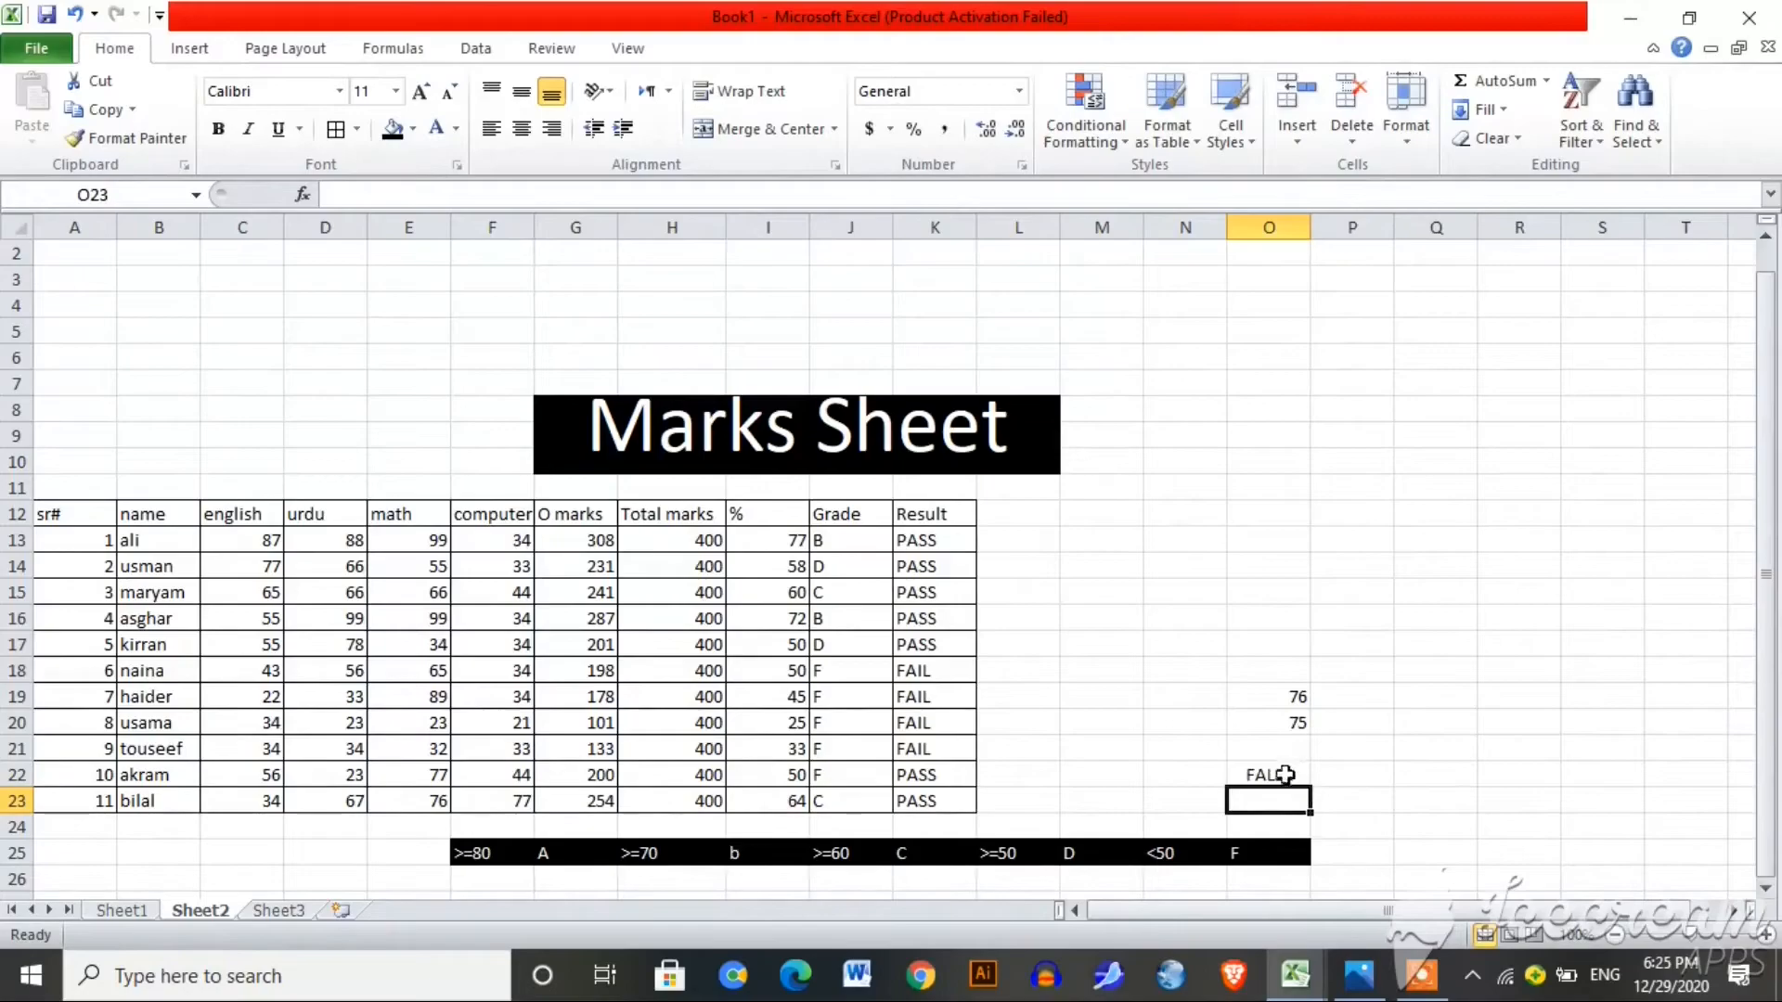
click(1296, 695)
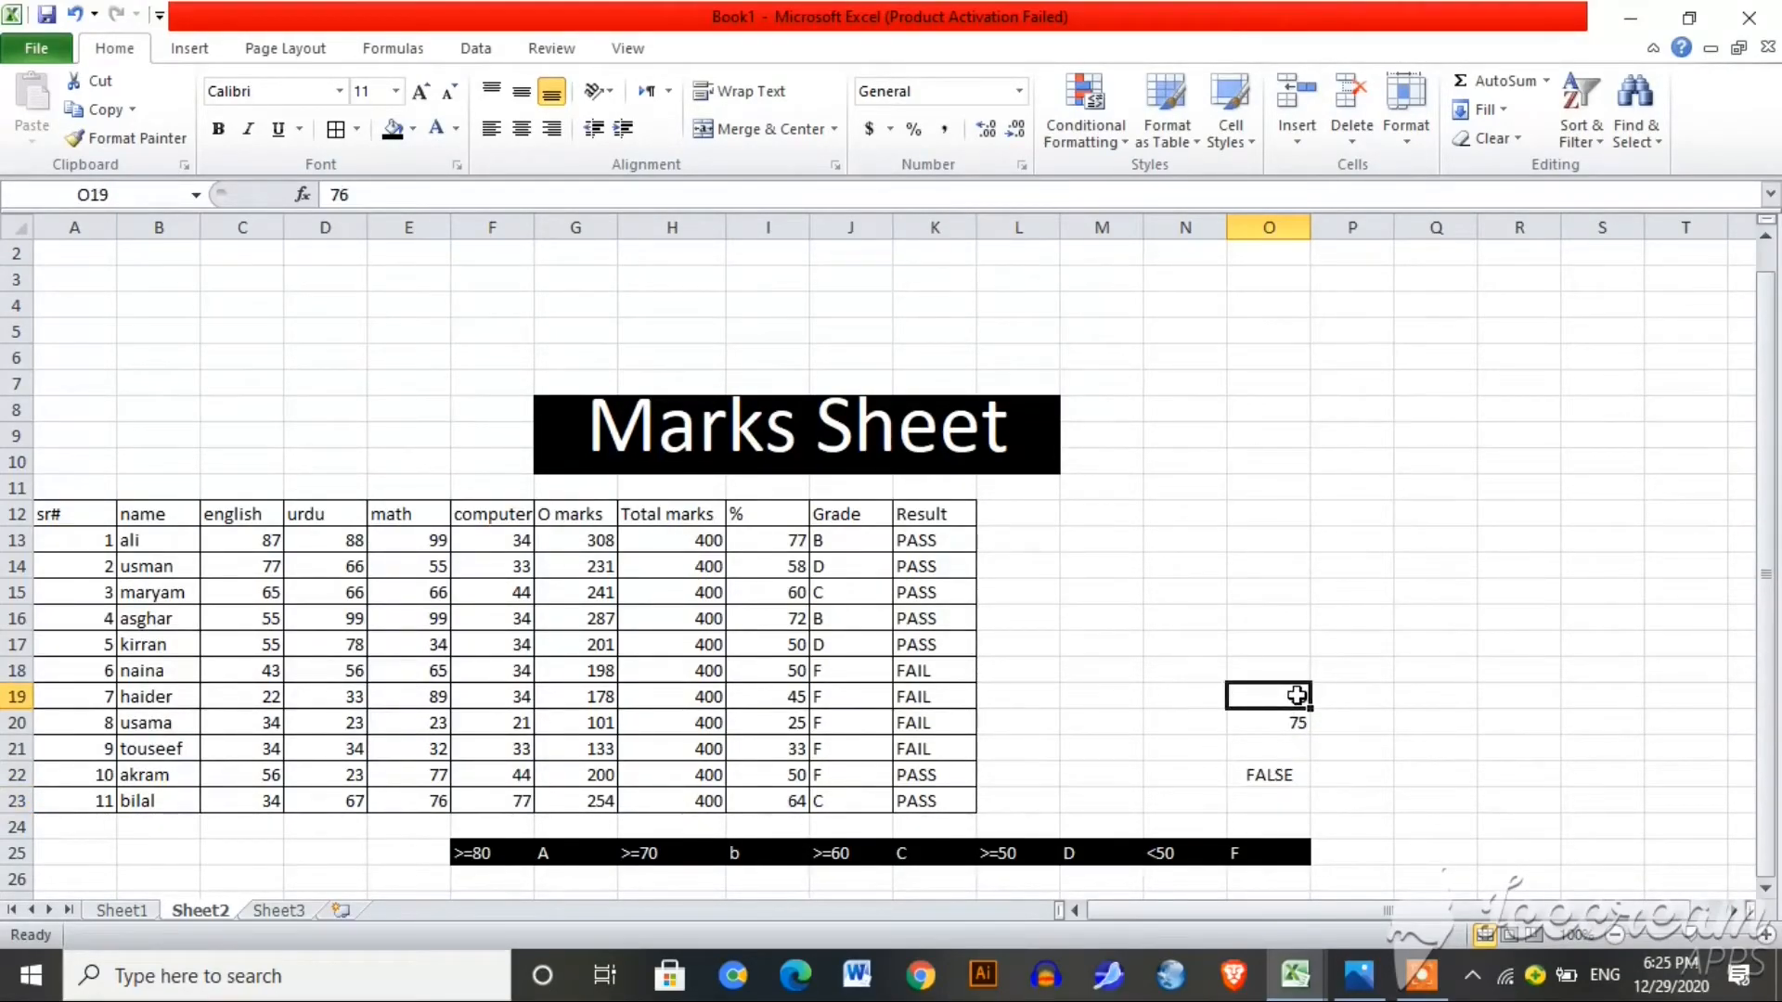
key(BackSpace)
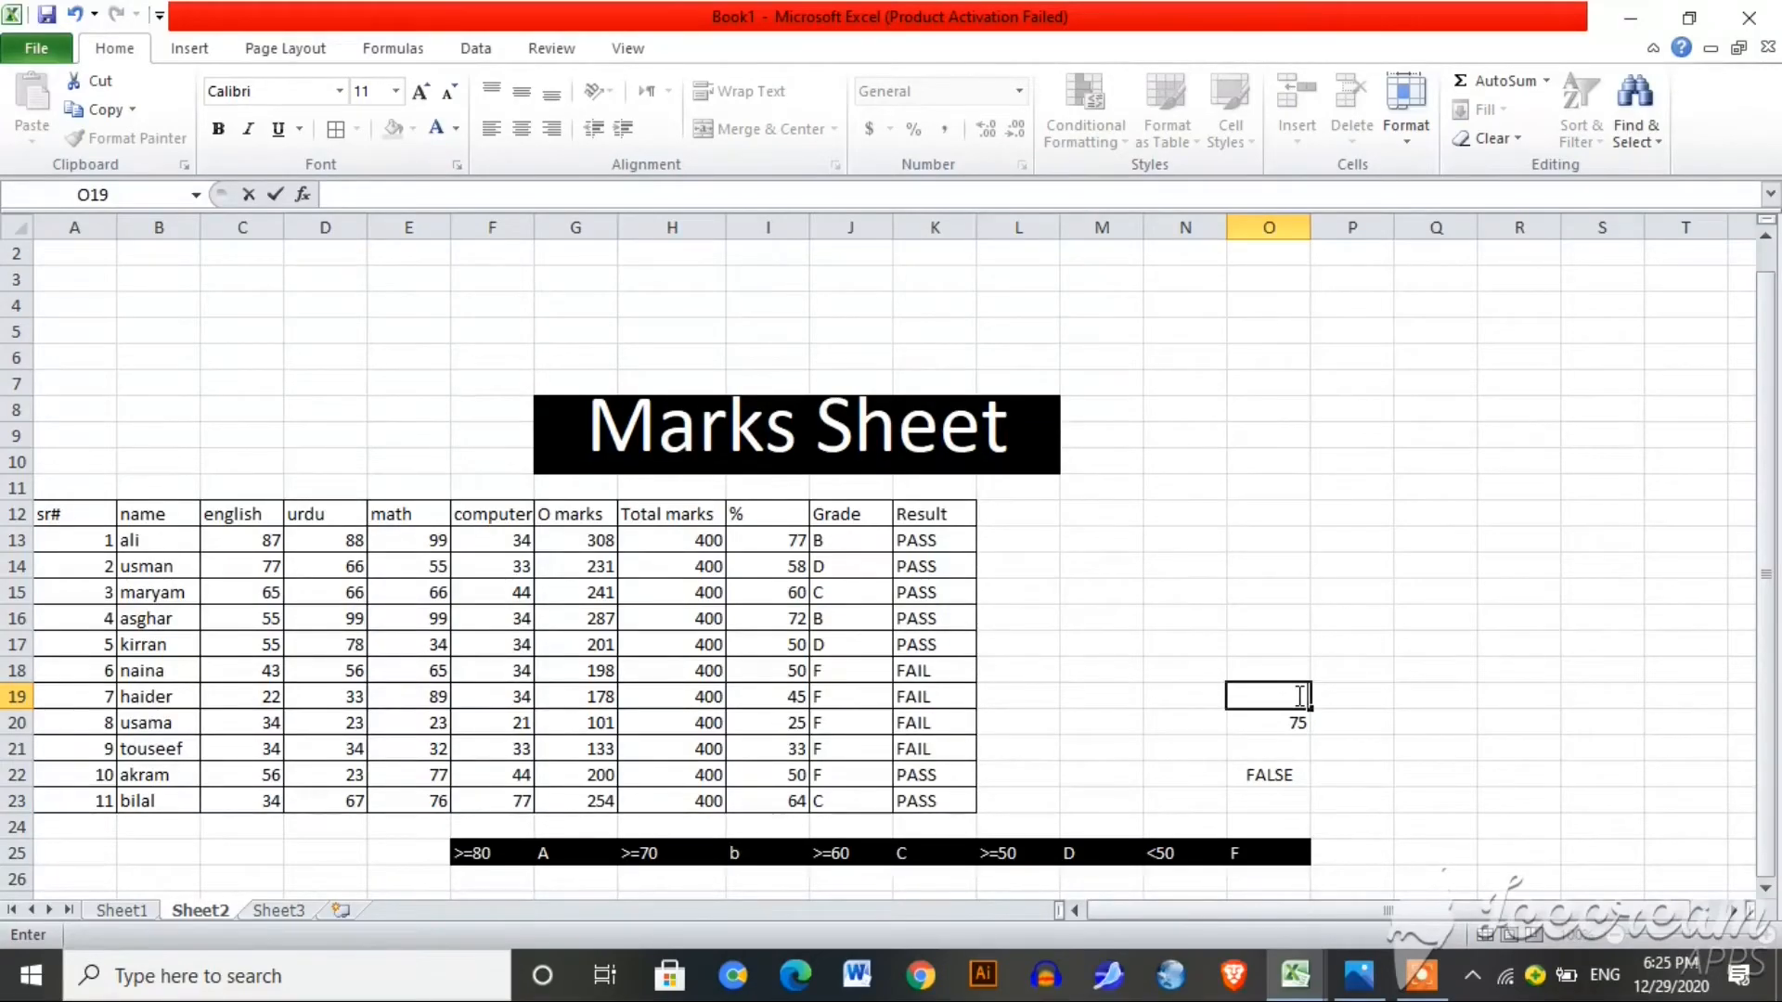
key(Return)
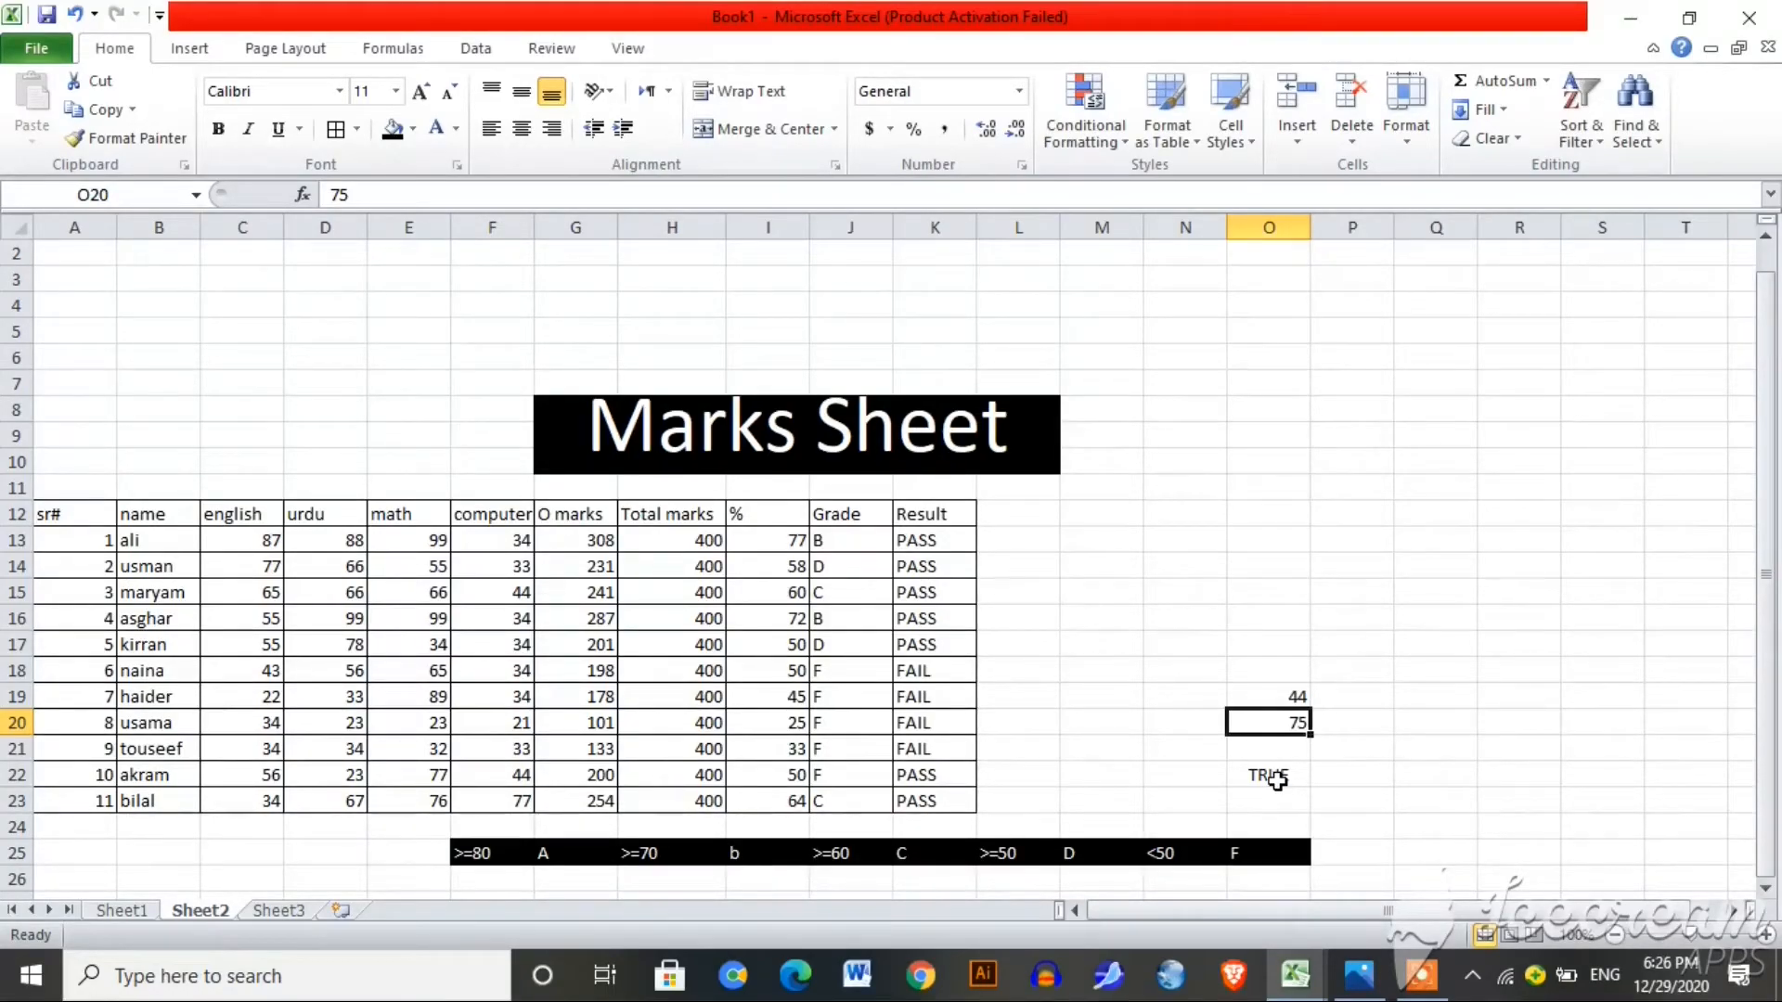
click(1447, 681)
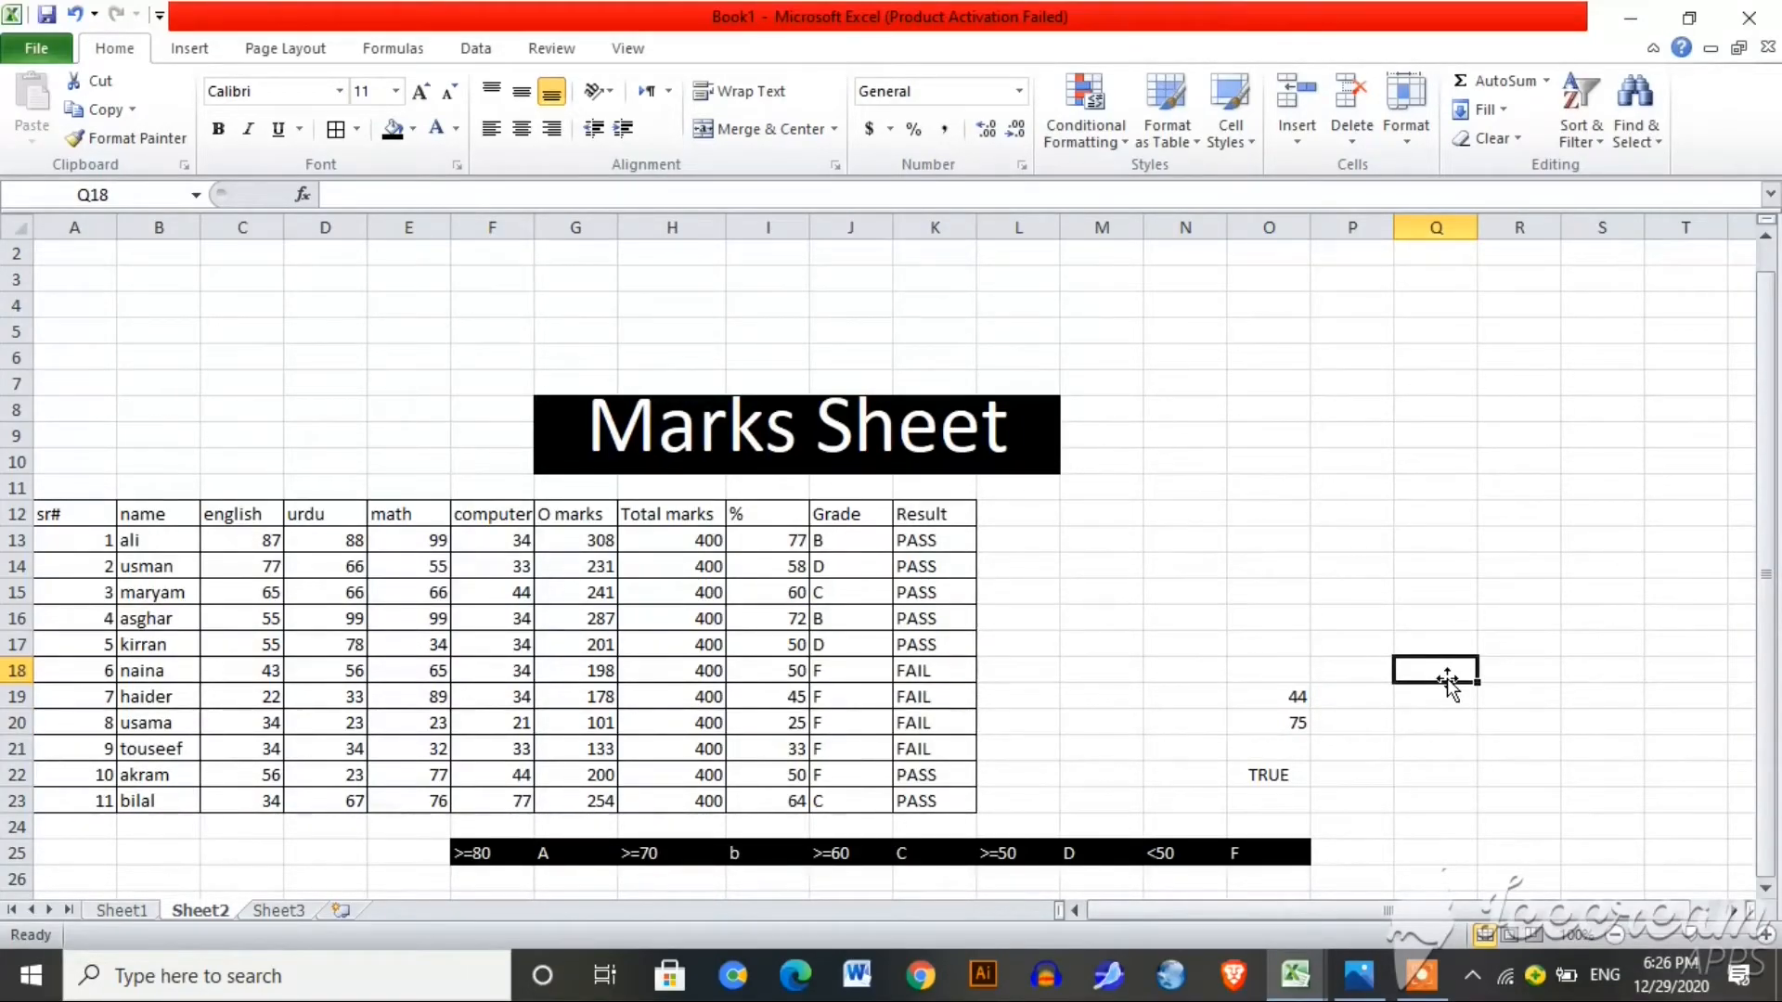
Step: Enter =IF(O19<O20,"the value is smaller","the value is greater") in Q18
text(=if)
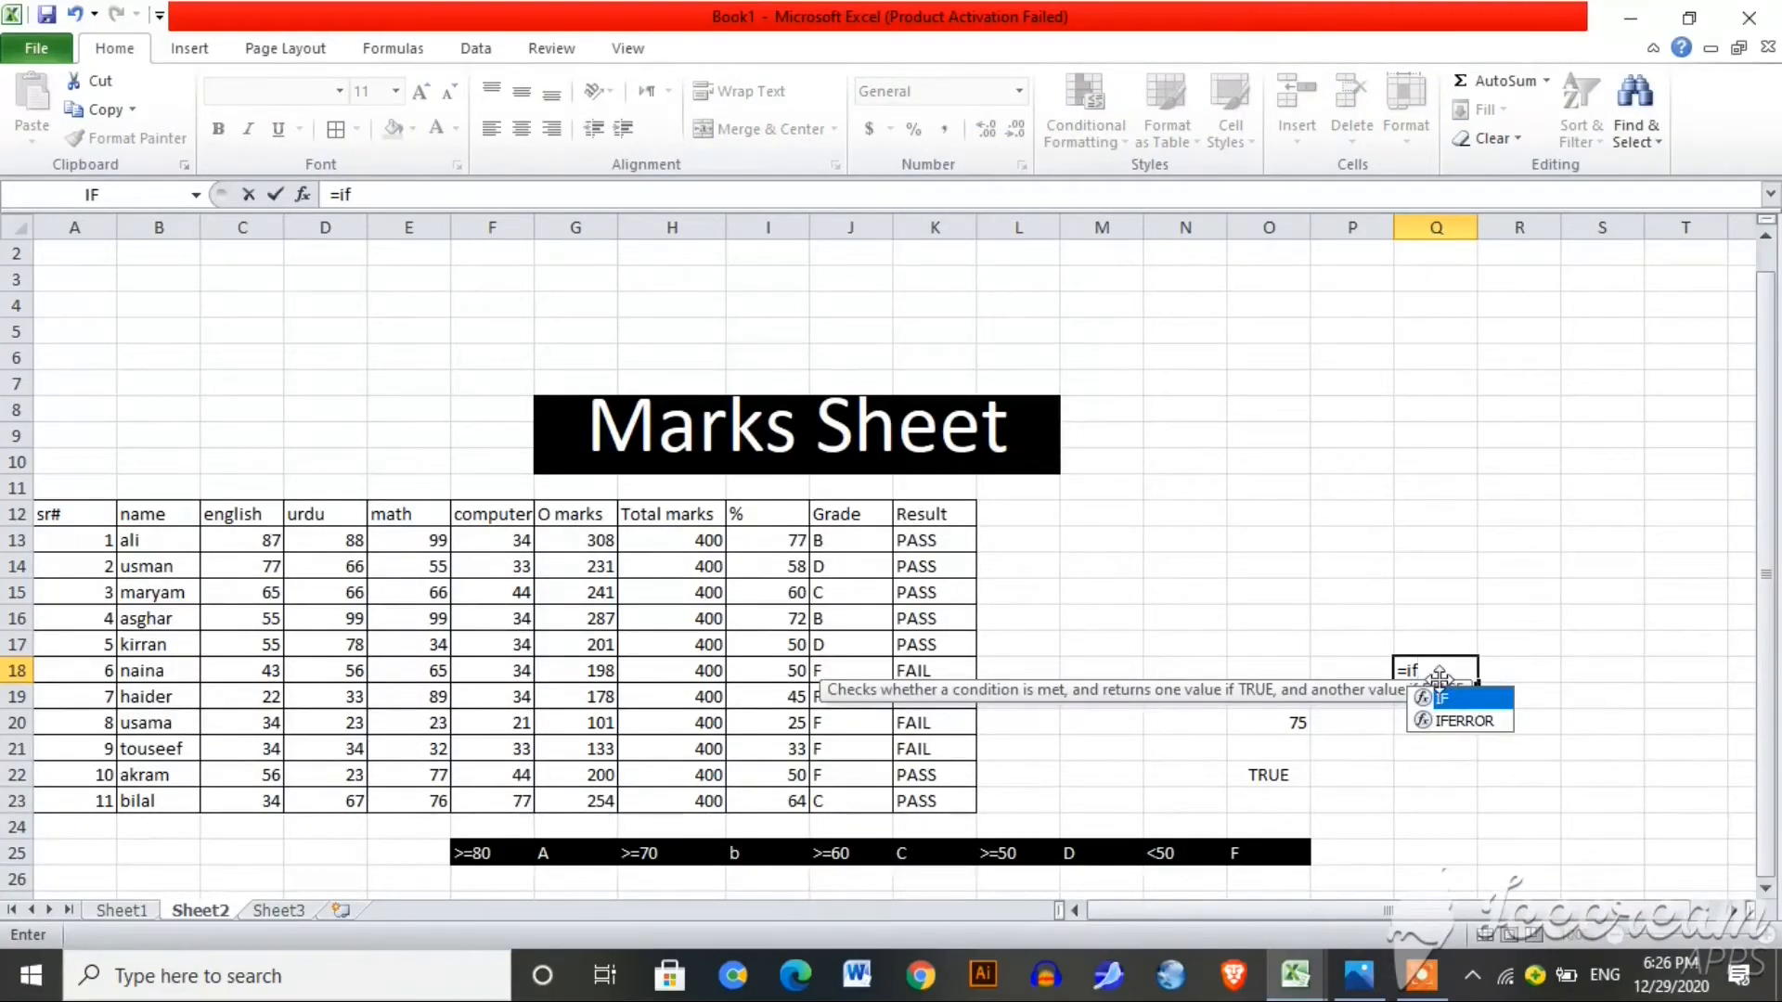
text(()
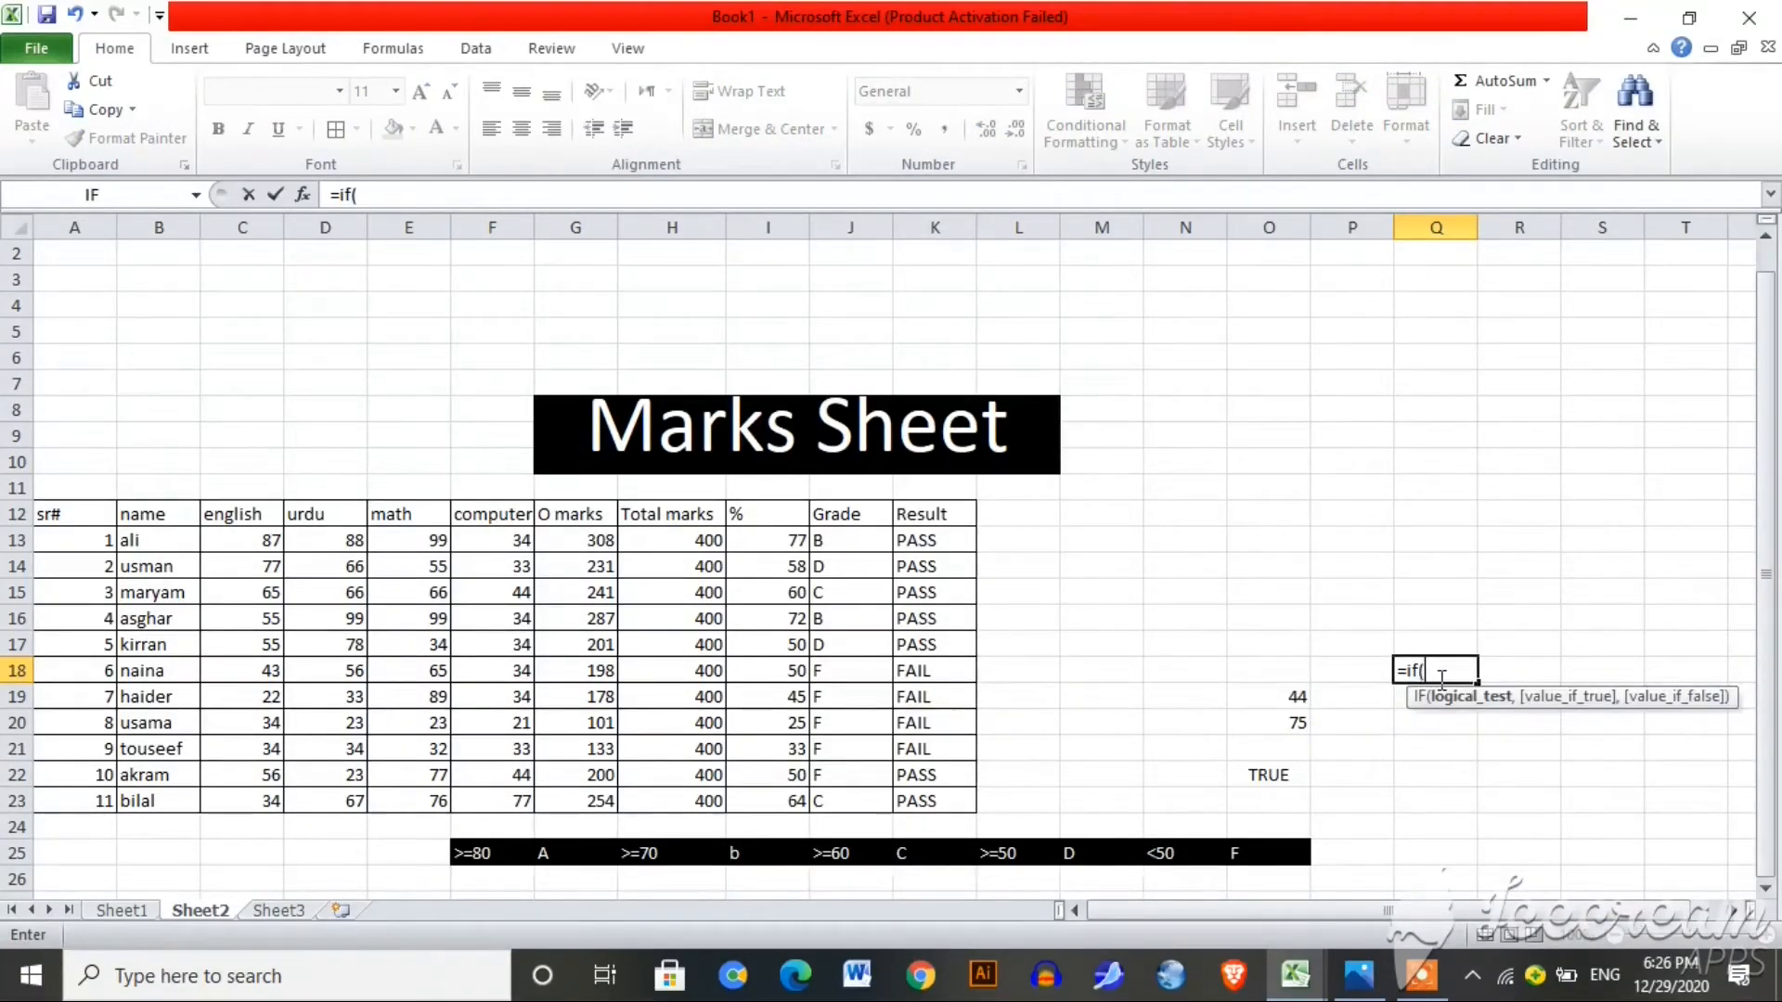
click(1293, 699)
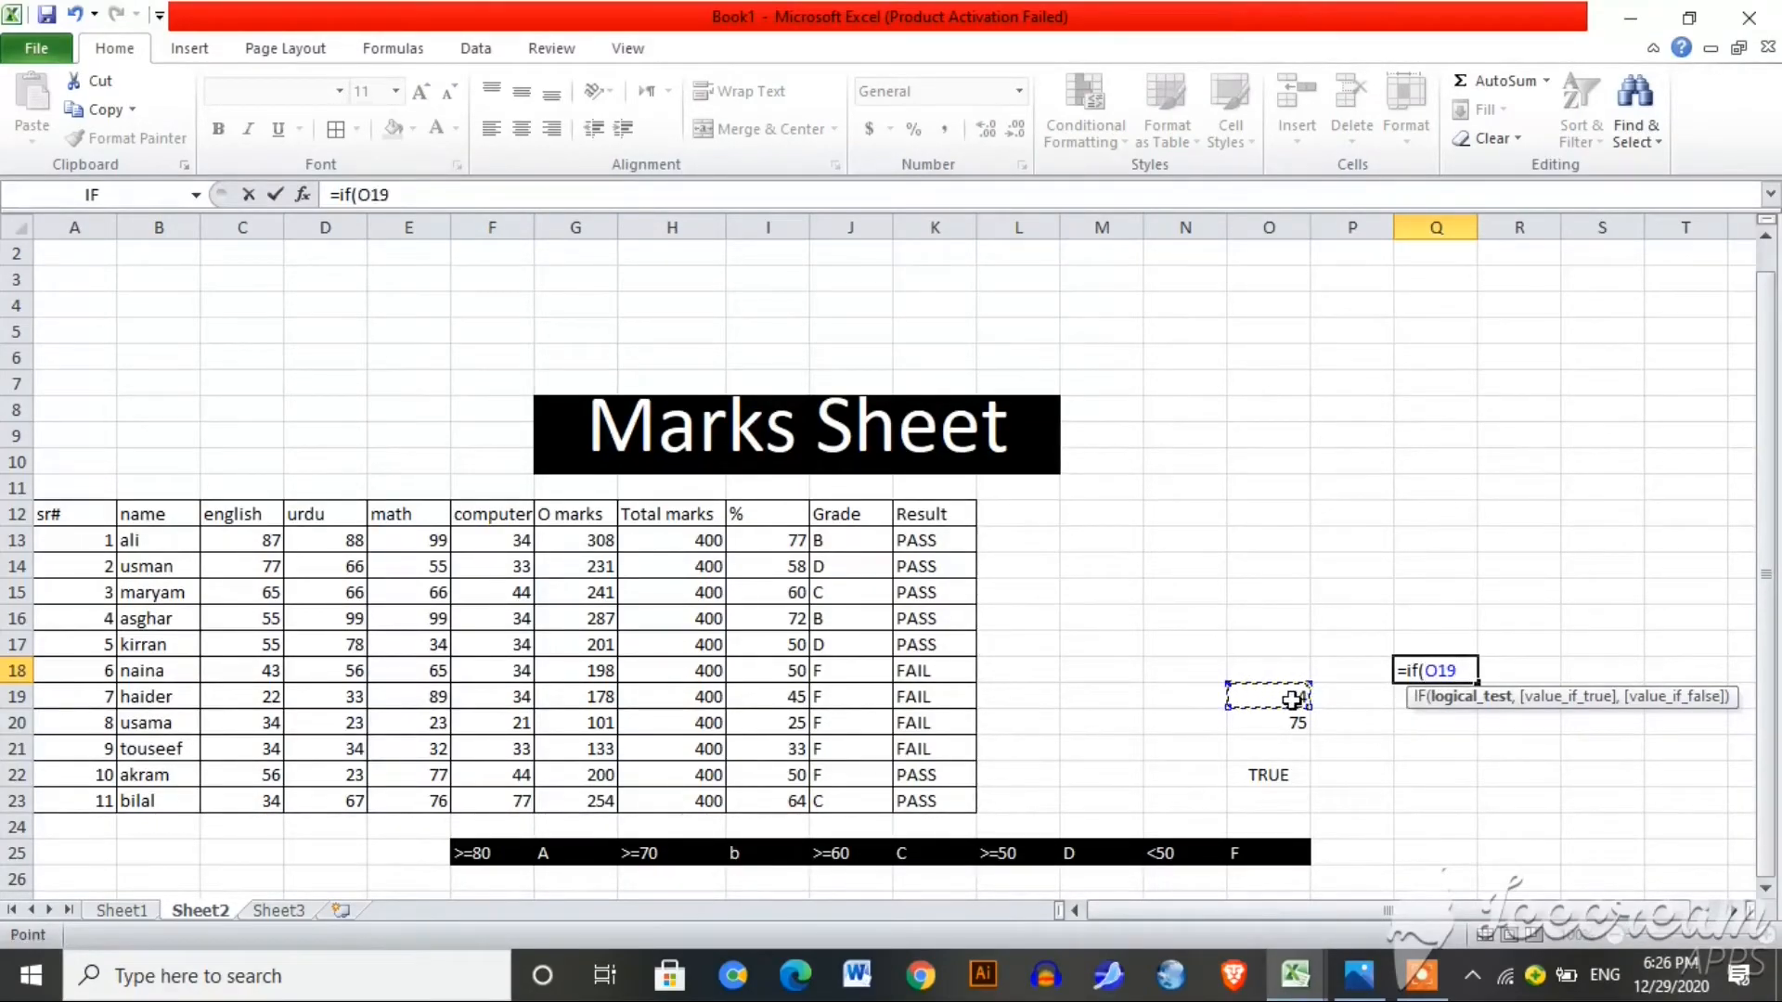
text(<)
click(1283, 723)
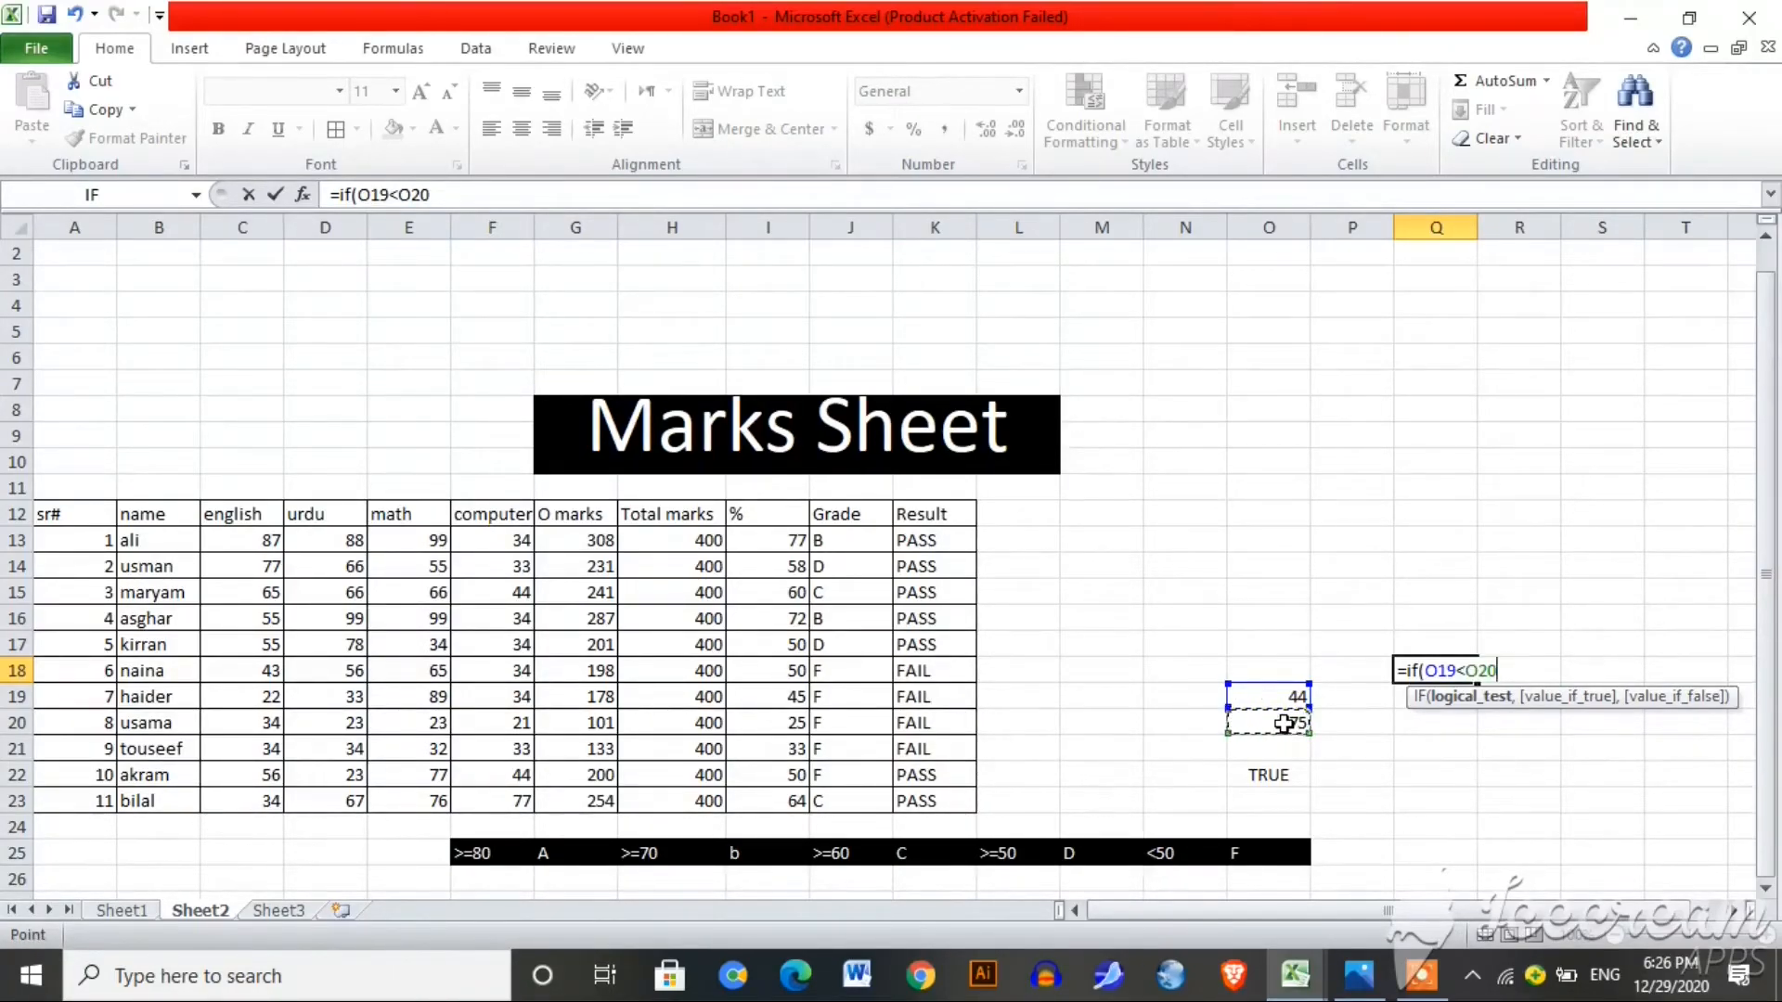
text(,")
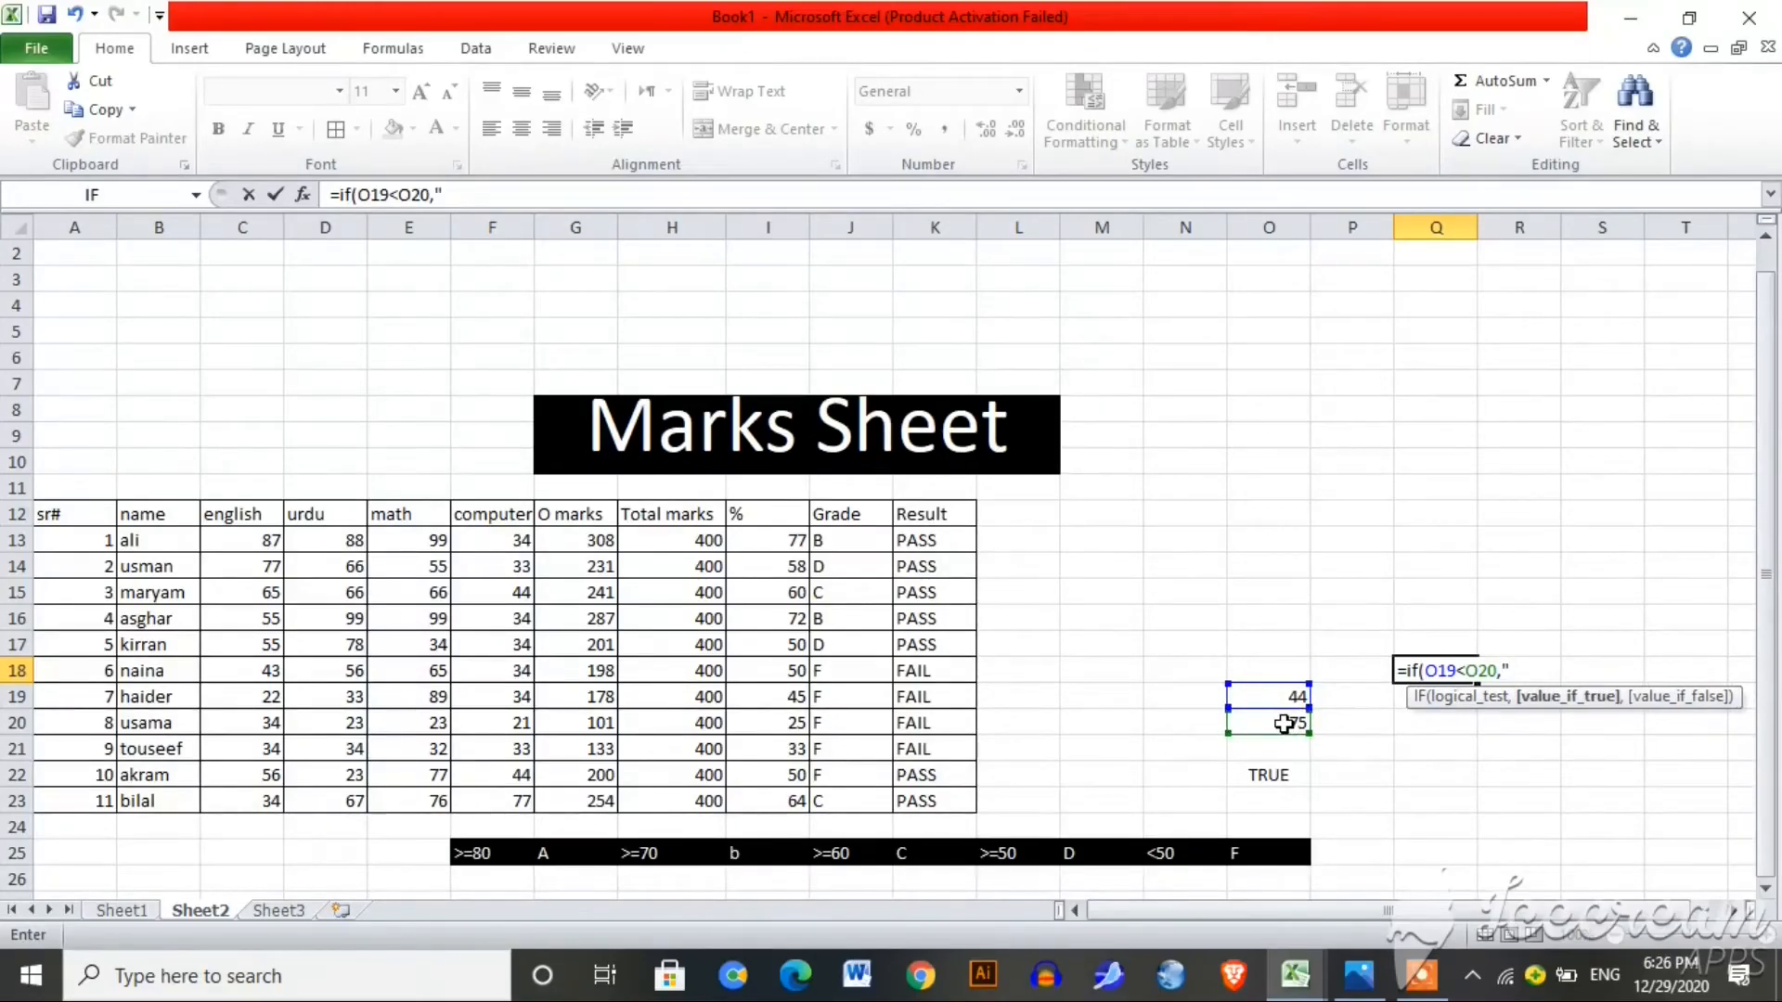
text(the value is )
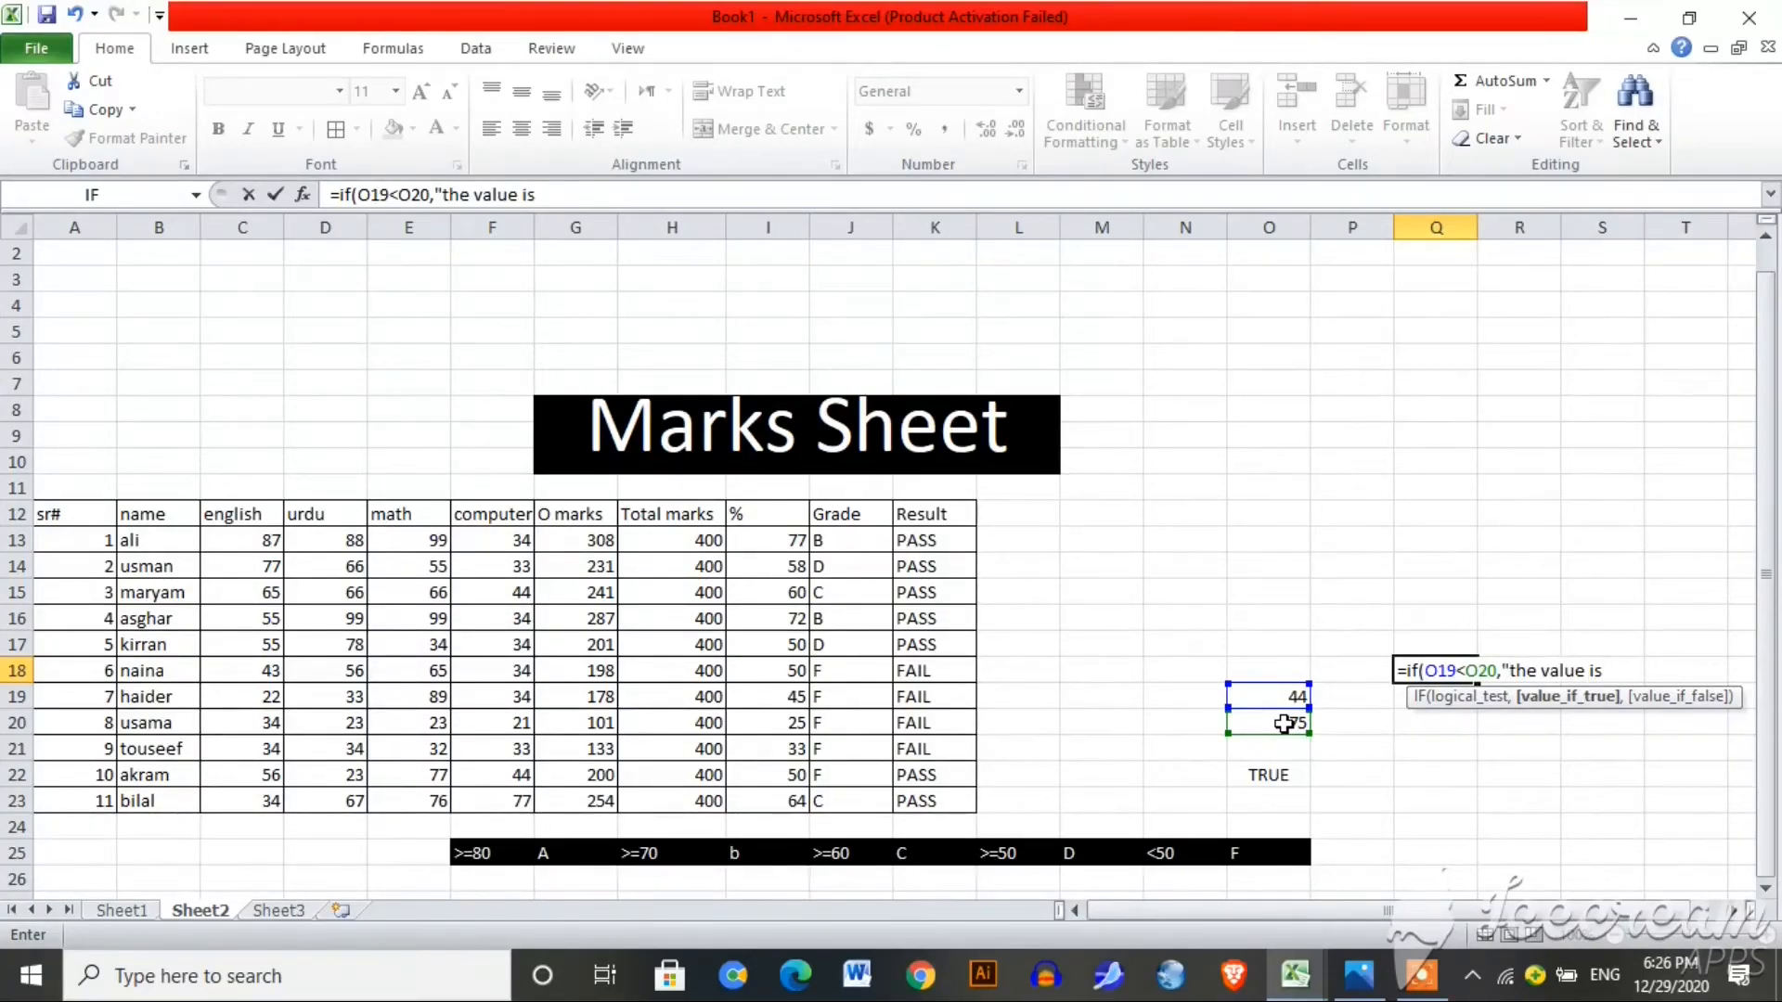
text(smaller)
text(",)
text(")
text(the val)
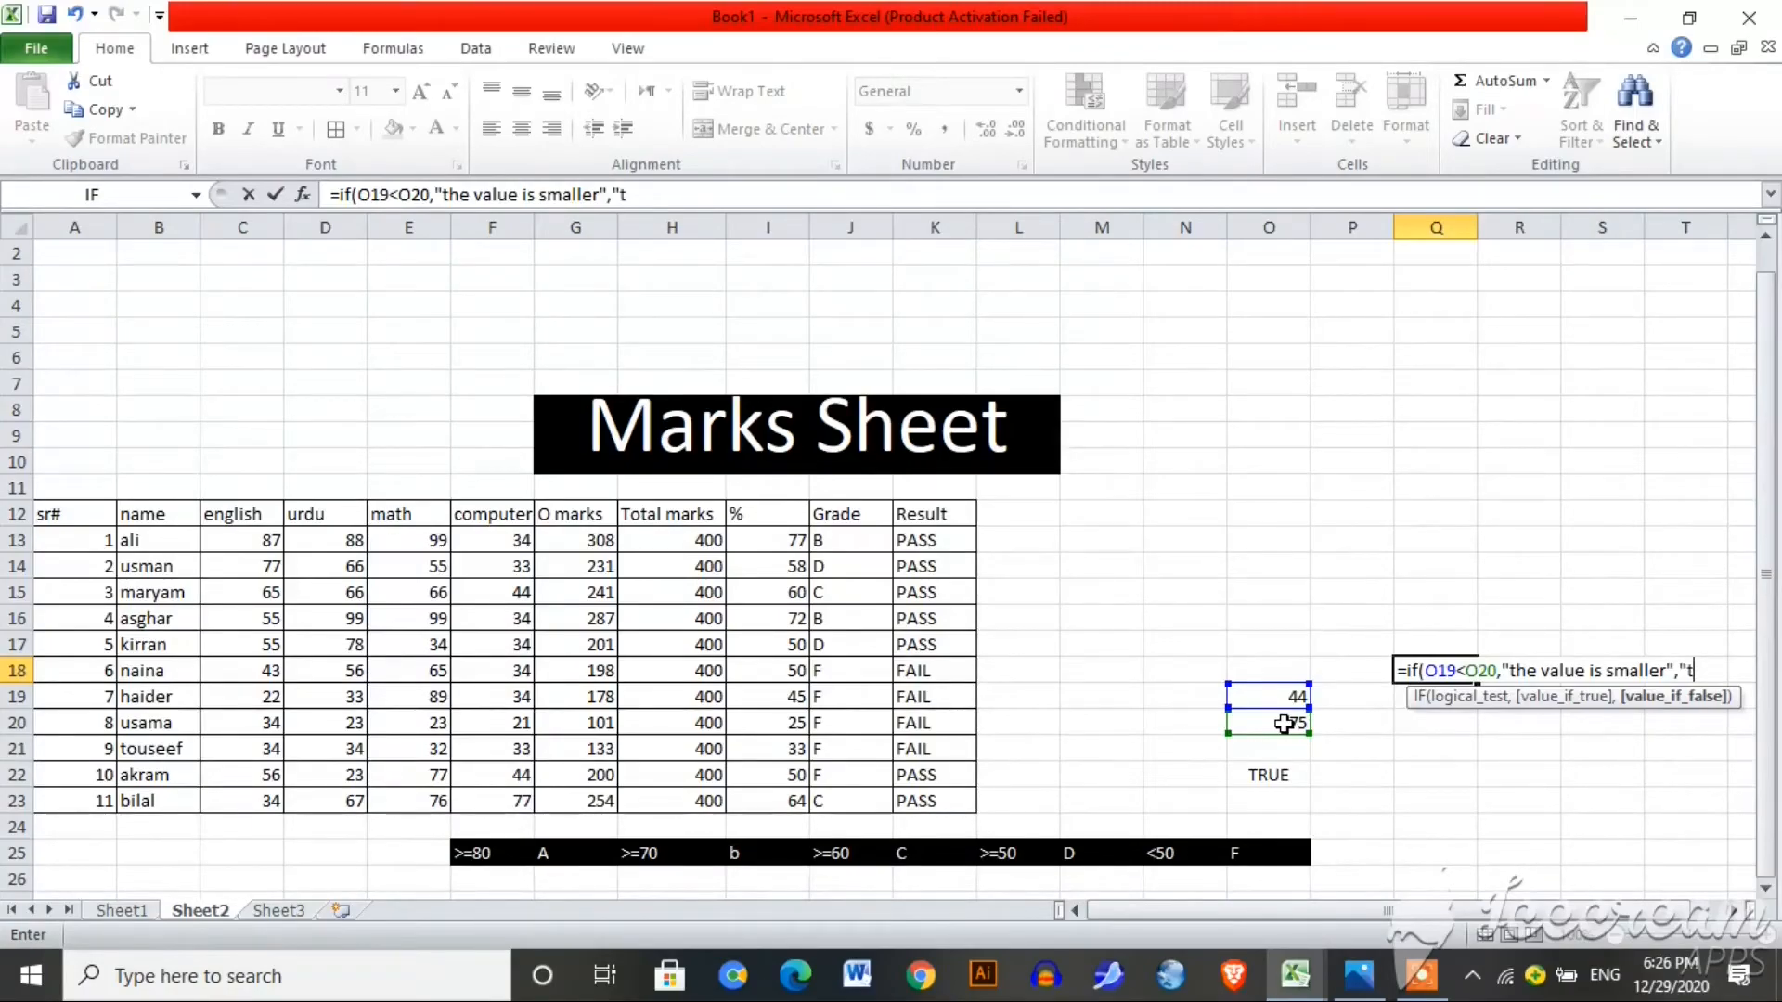
text(ue)
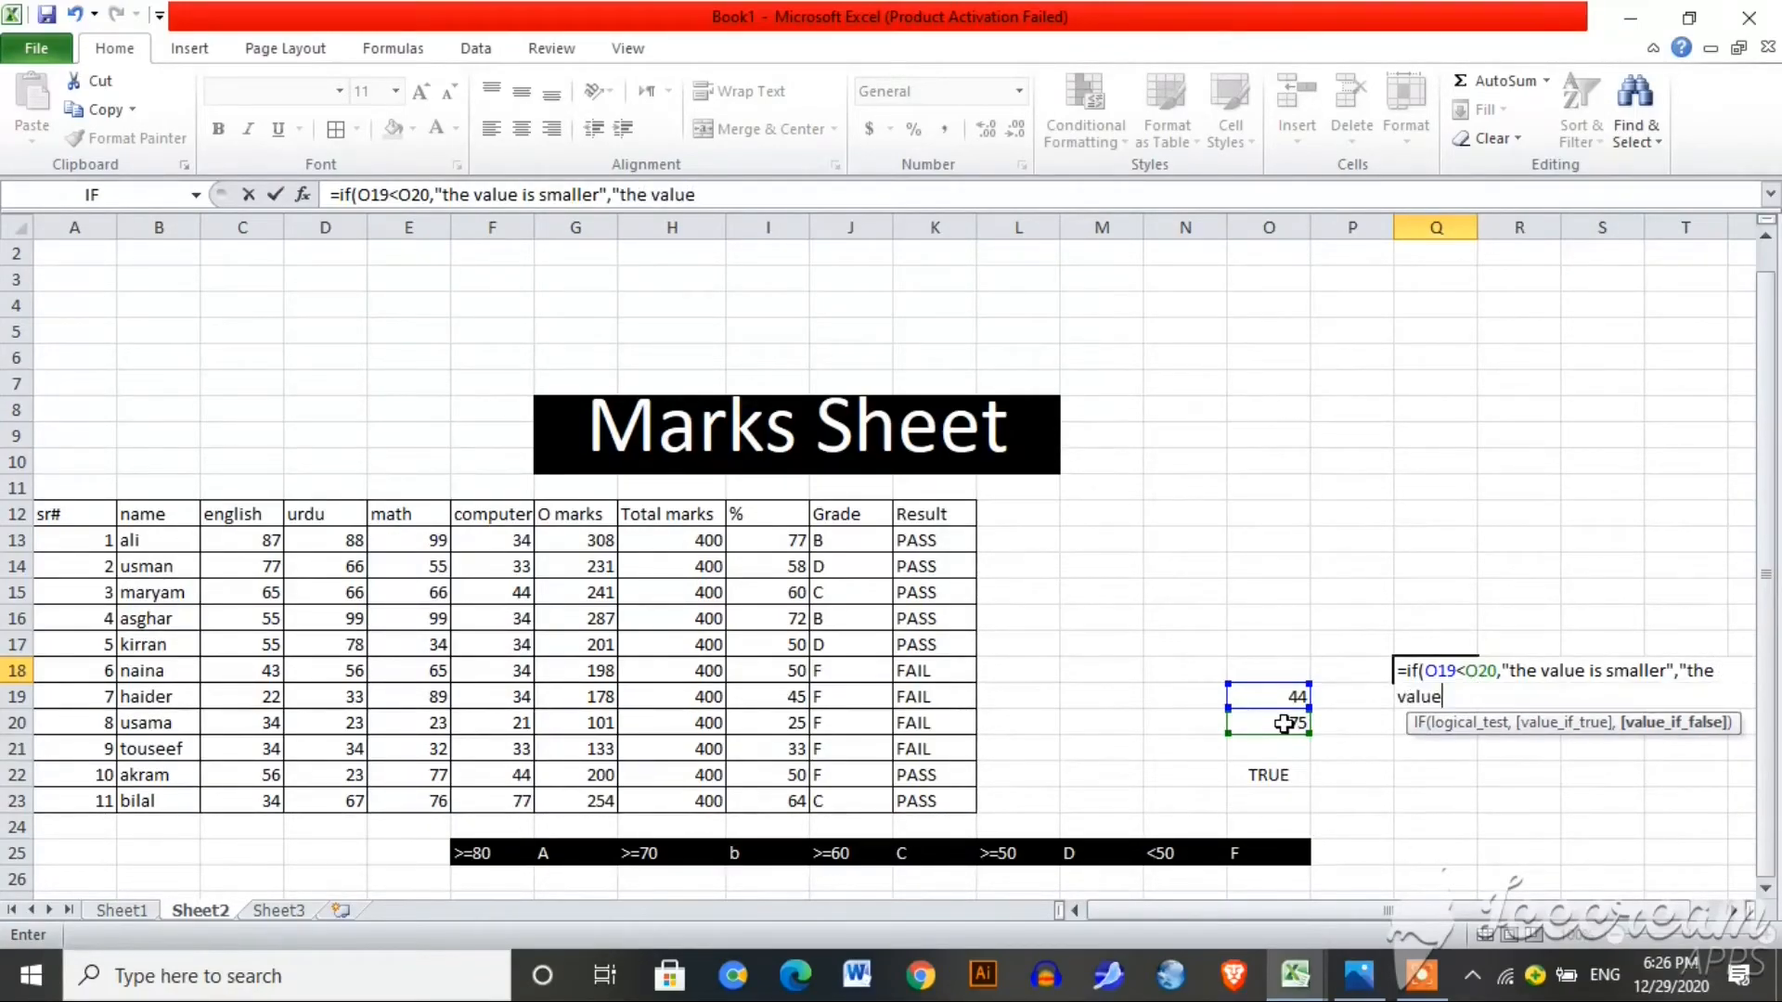
text( is greater)
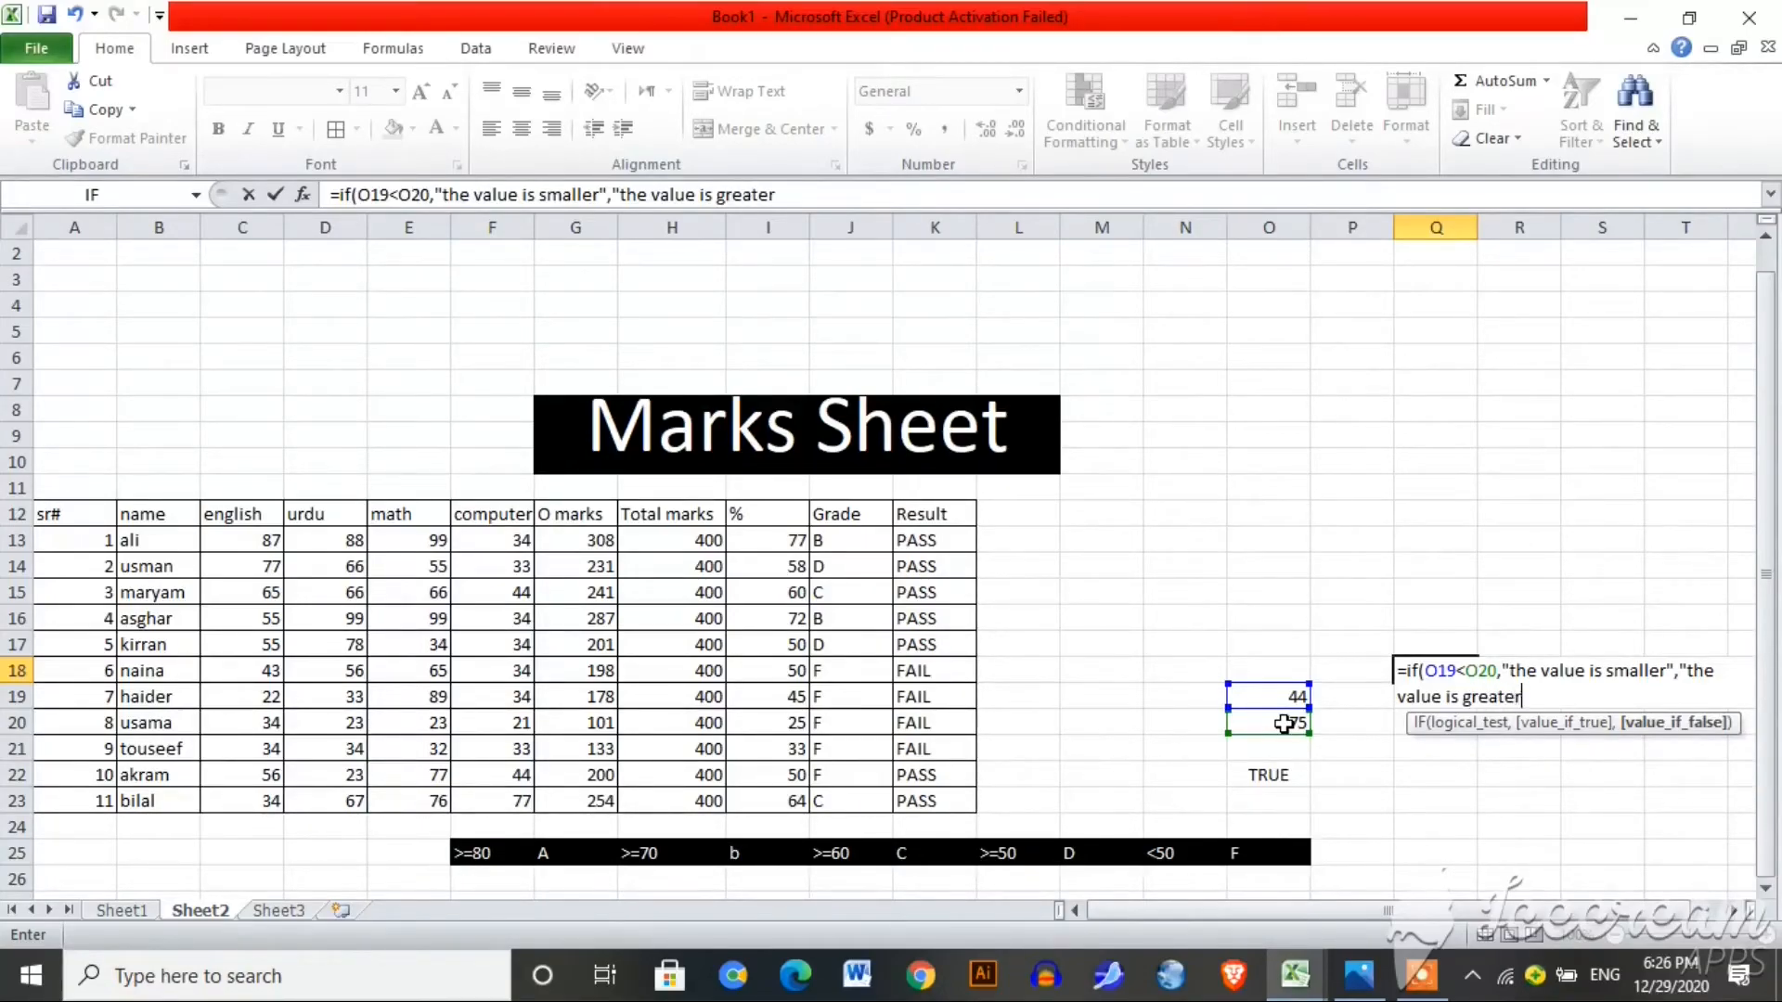
text(")
key(Return)
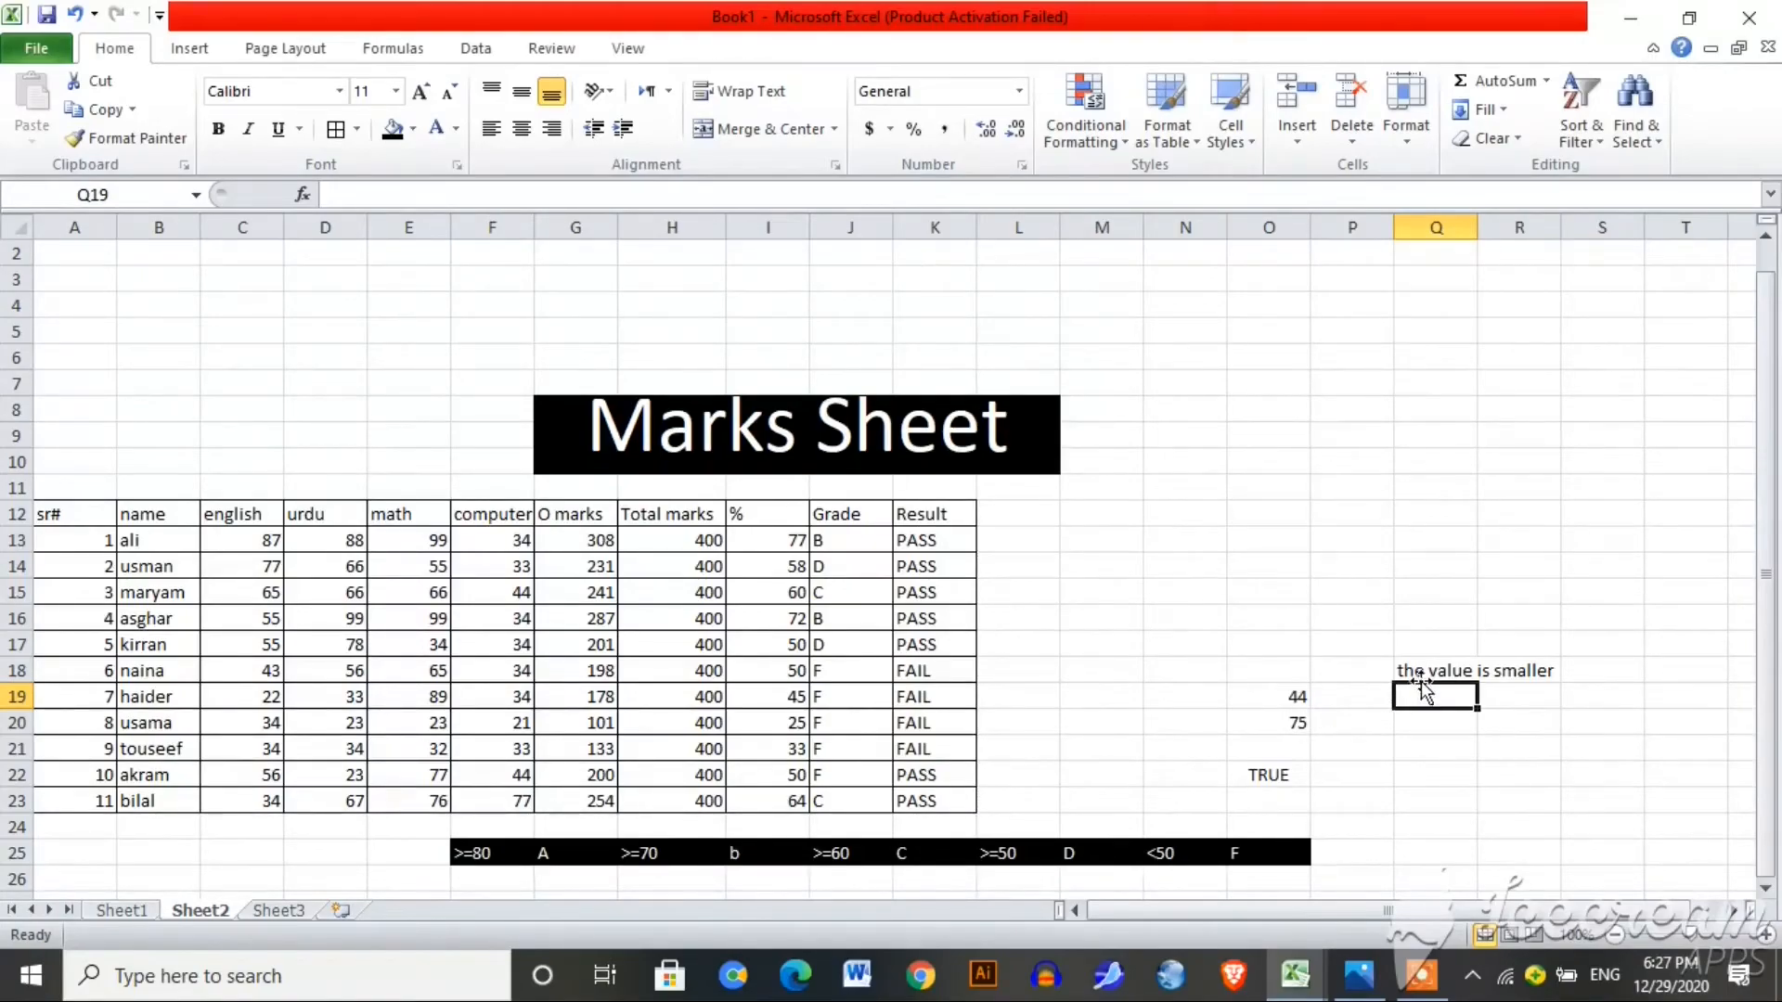
Step: Change O19 to 88 so the O22 comparison =O19<O20 returns FALSE
click(1286, 703)
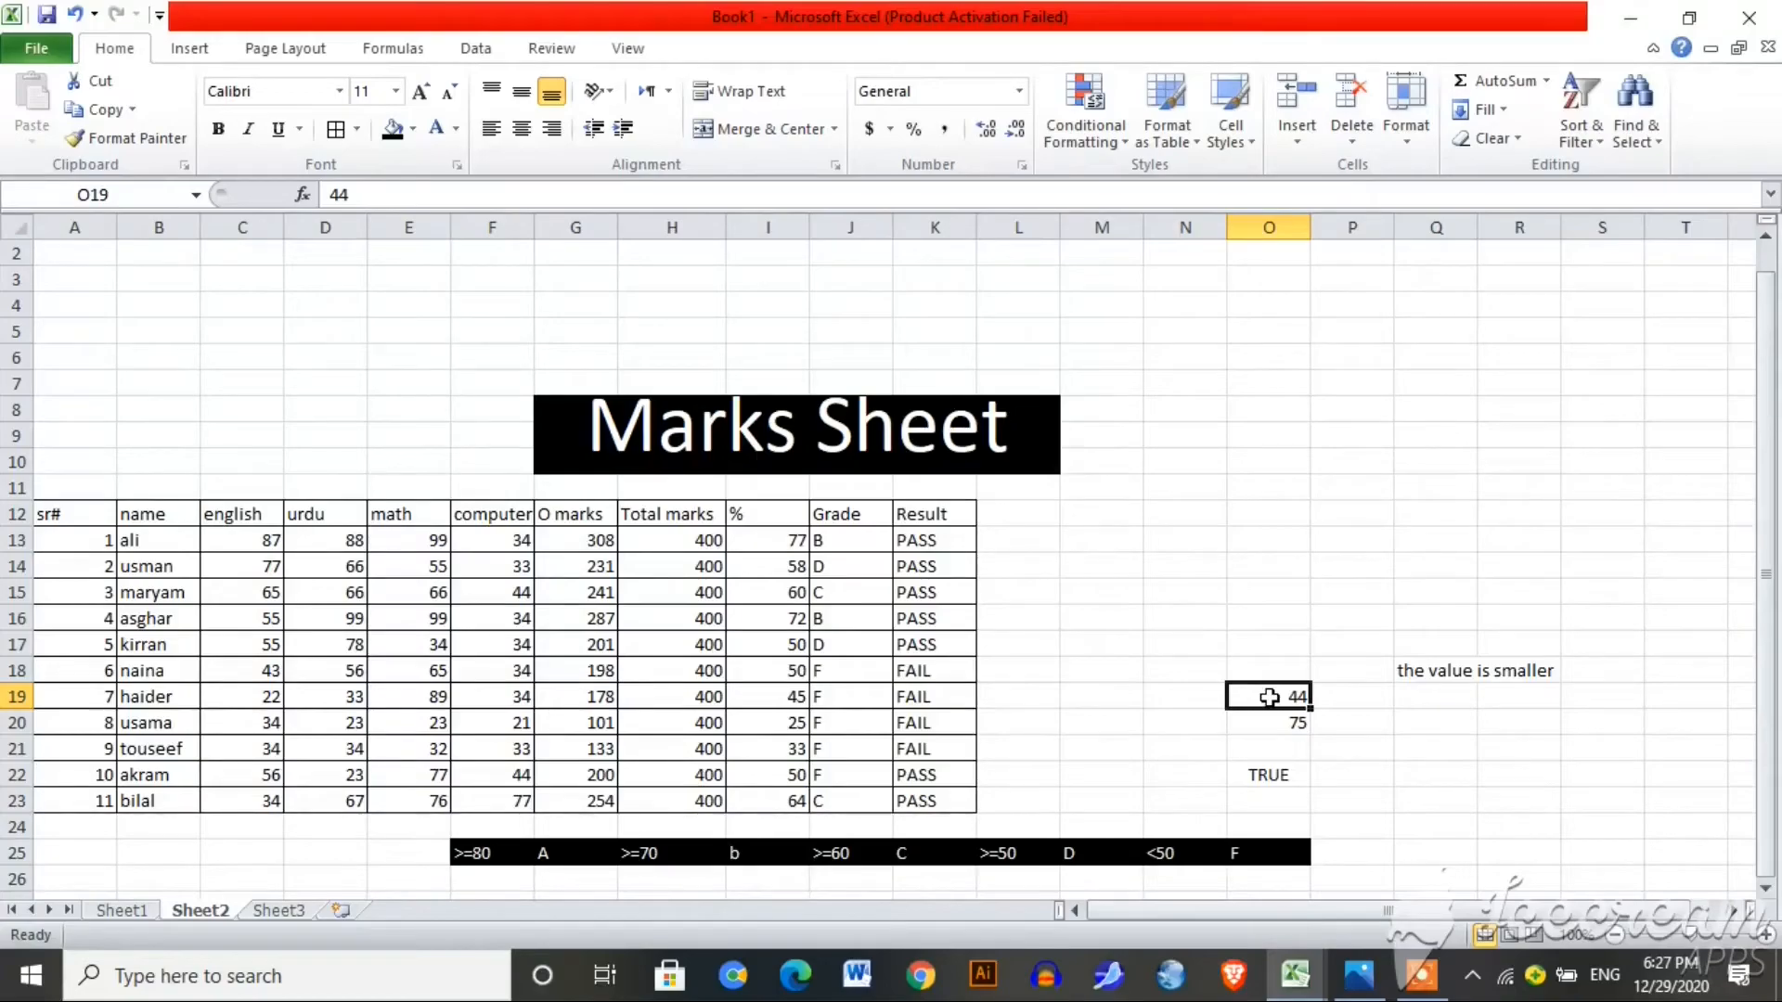
text(88)
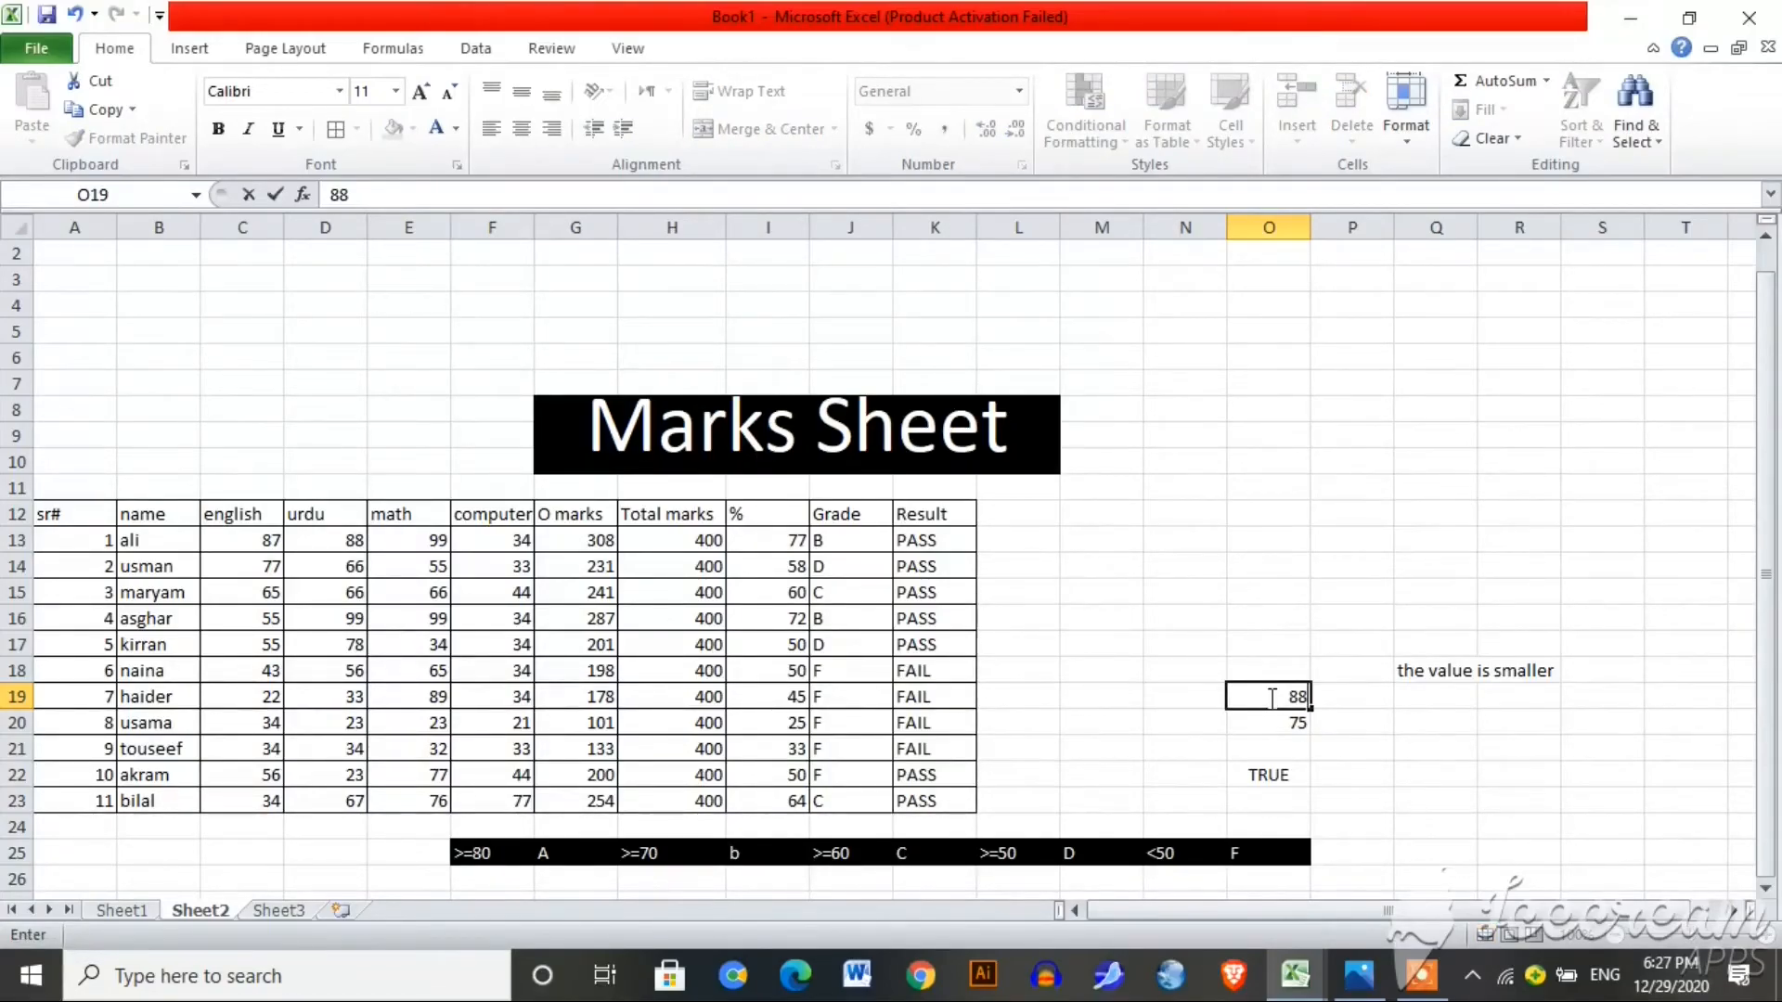
key(Return)
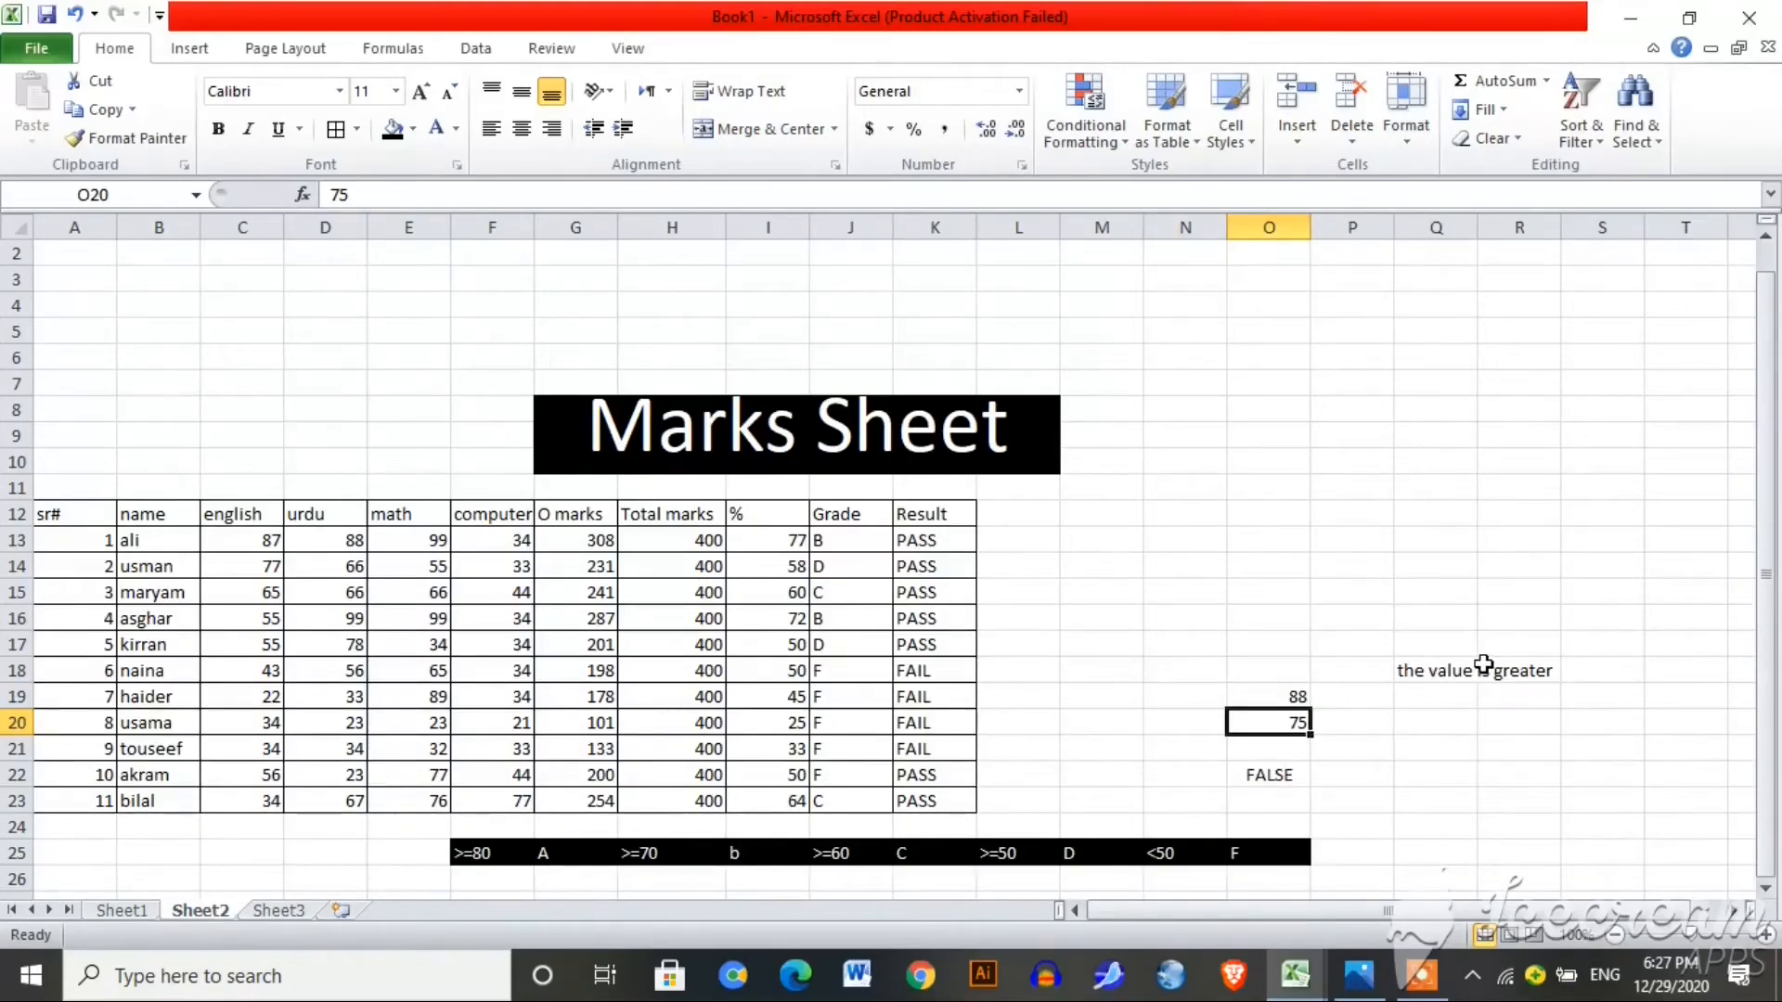
click(1270, 774)
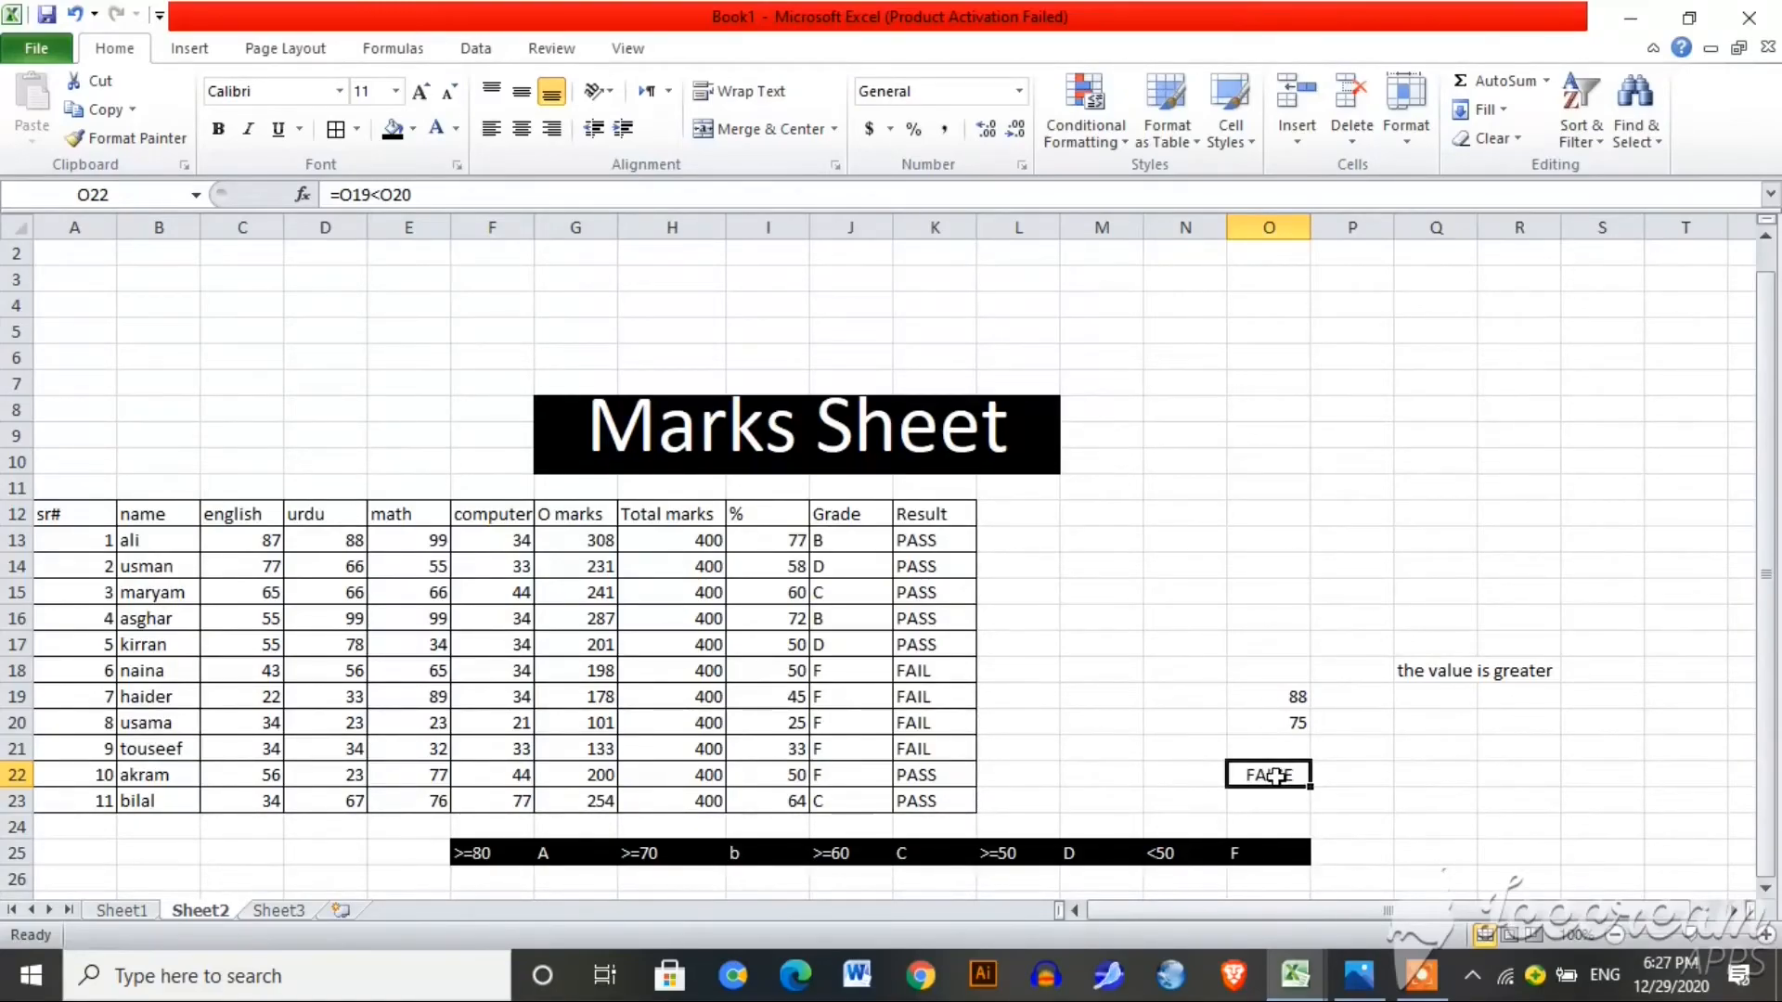
Step: Change O22's formula from =O19<O20 to =O19>O20
double_click(1274, 776)
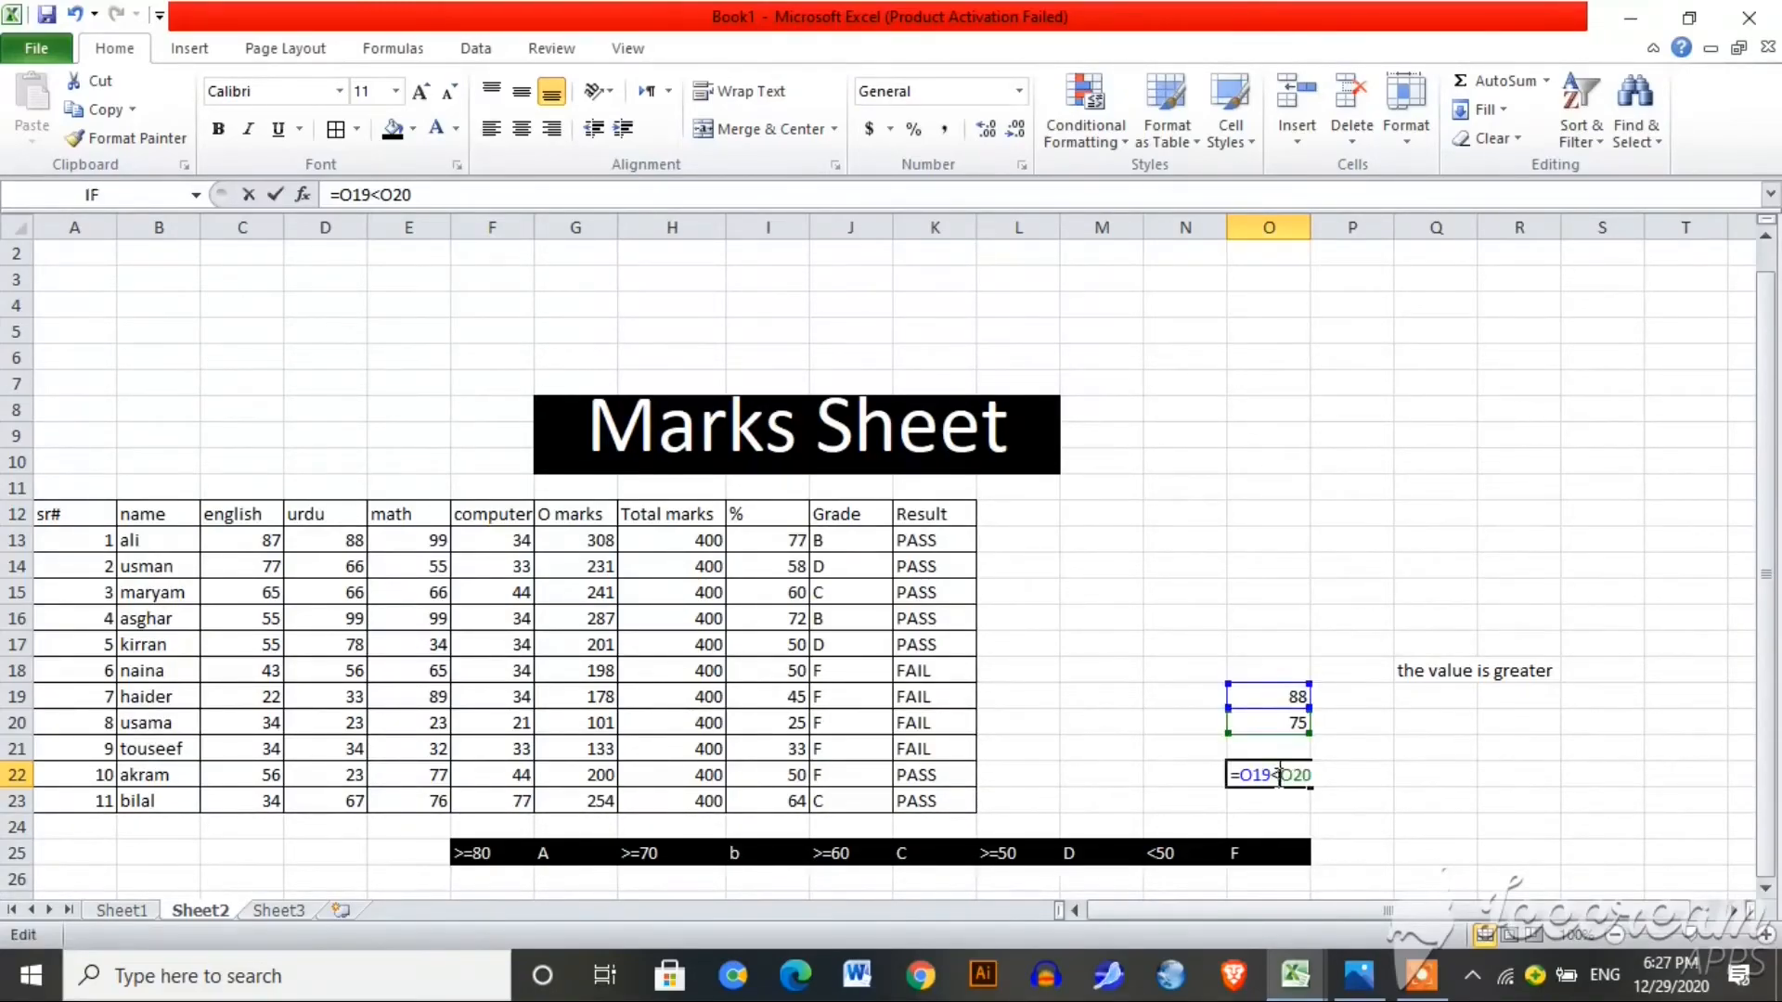
key(BackSpace)
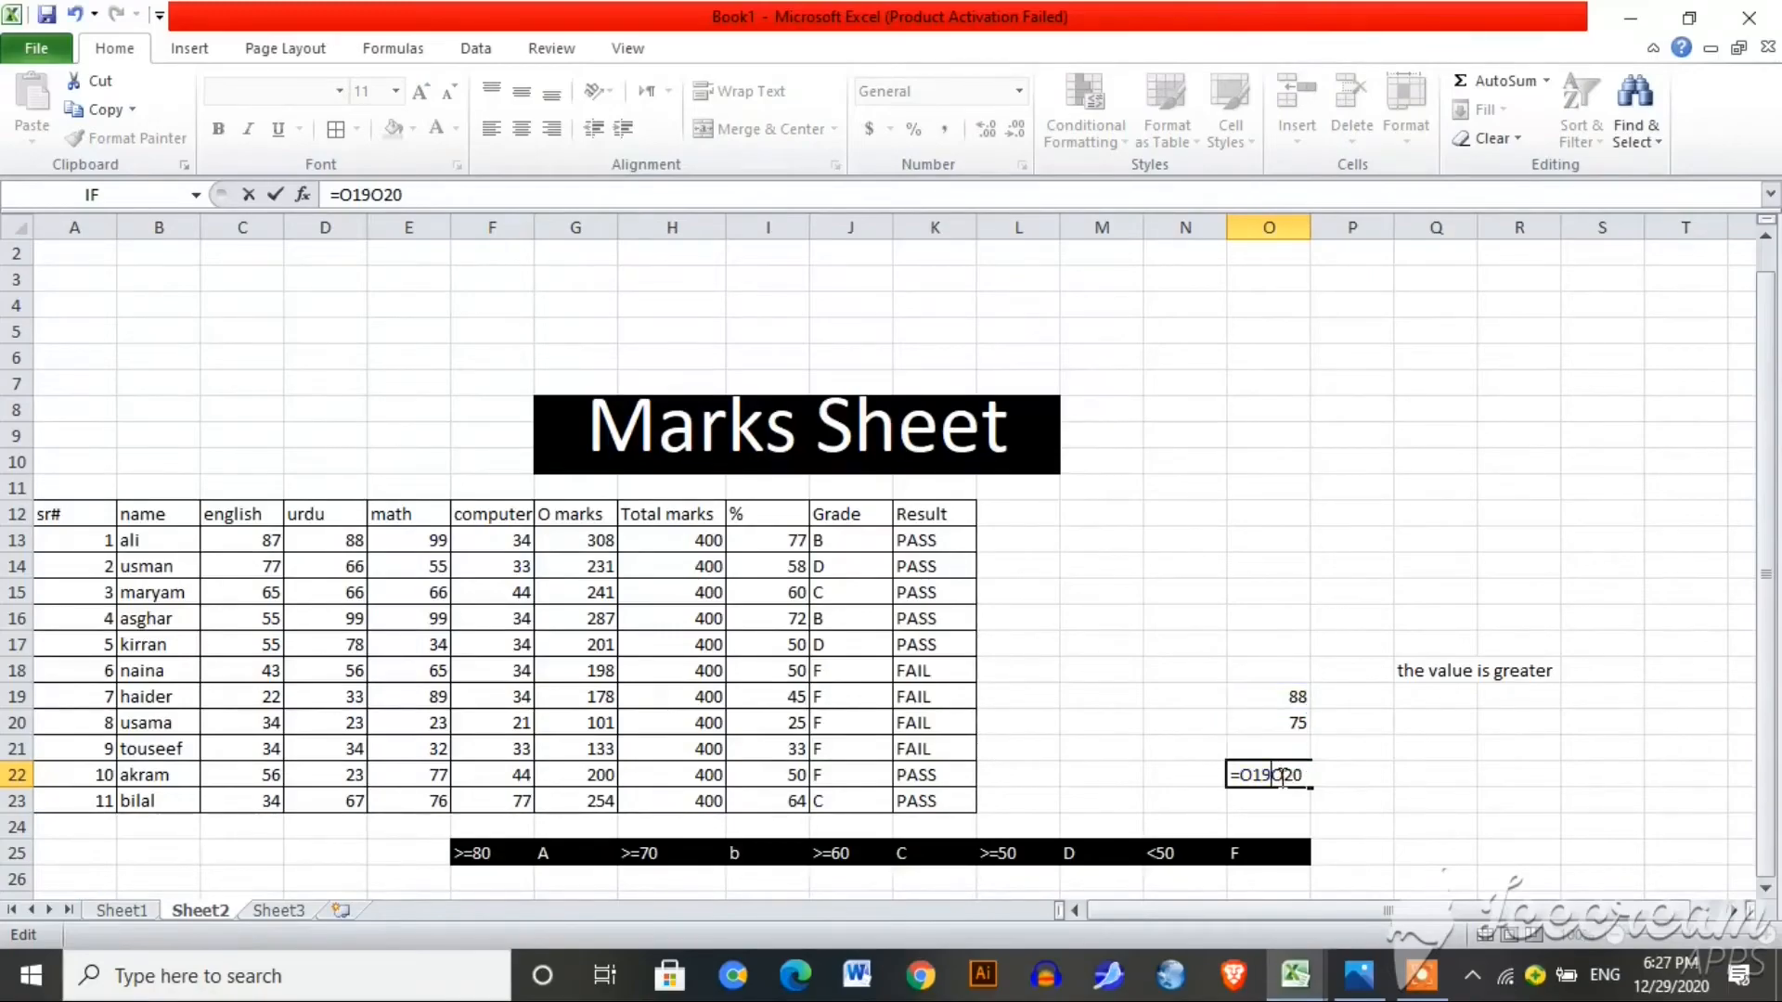
text(>)
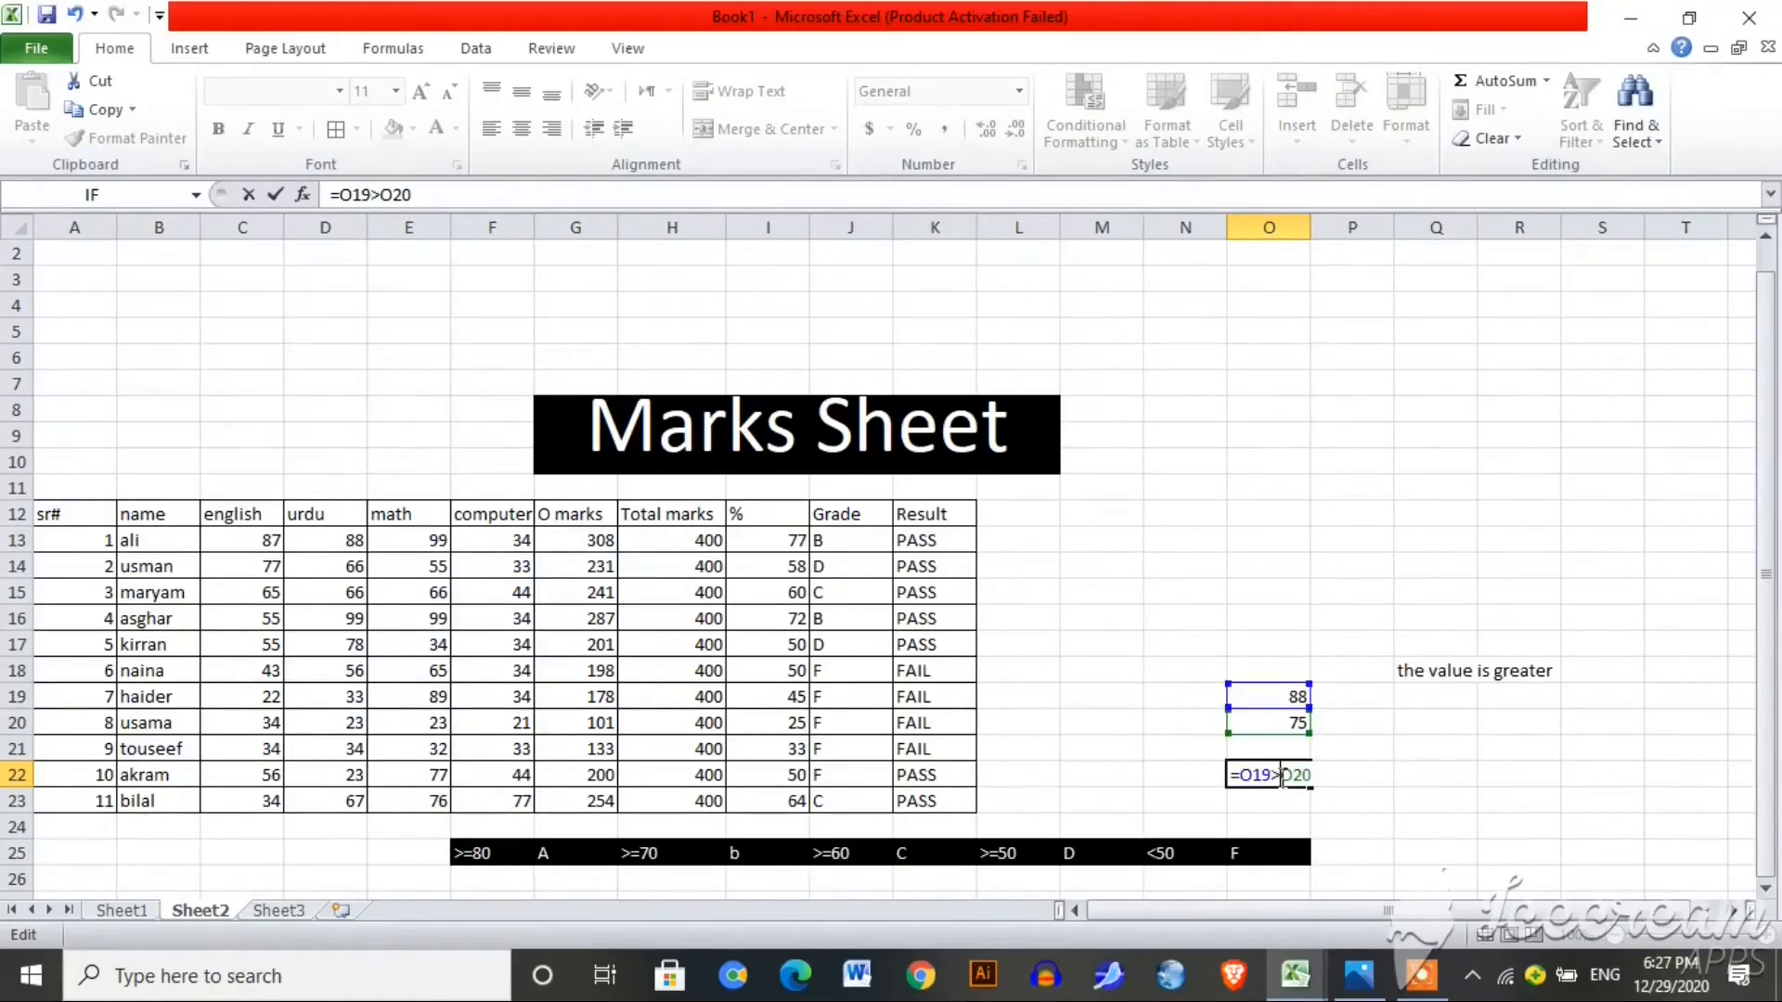
key(Return)
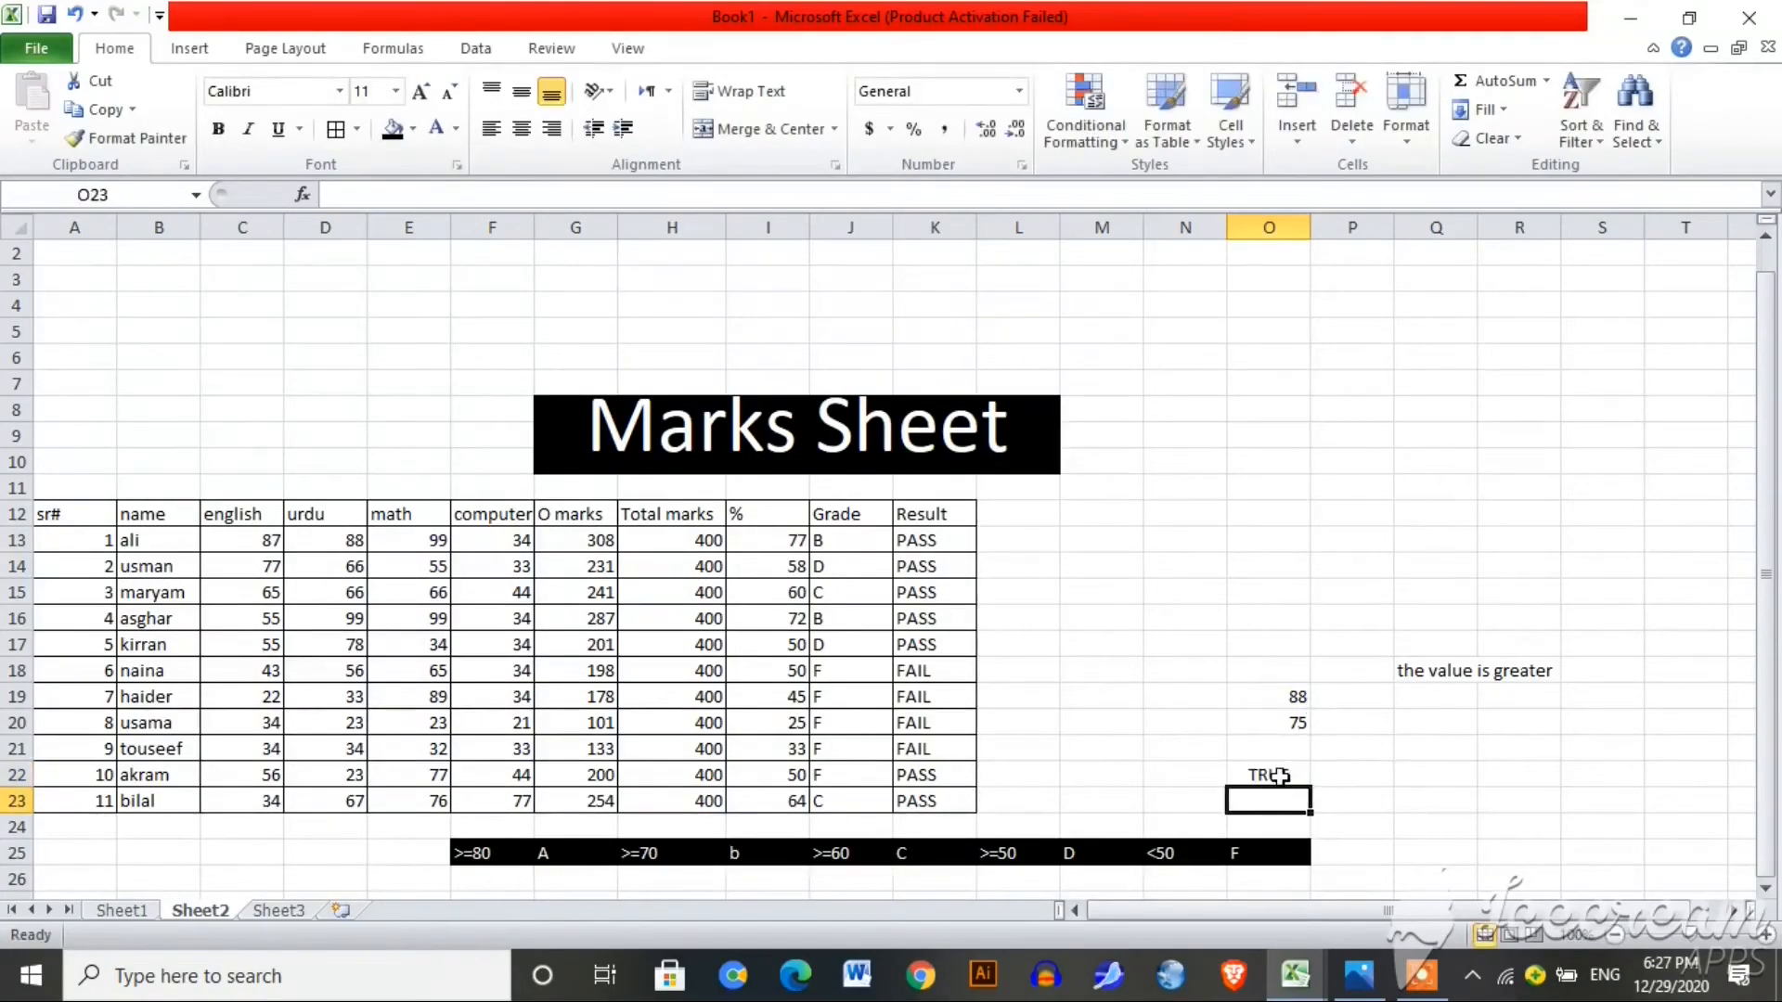
click(1279, 778)
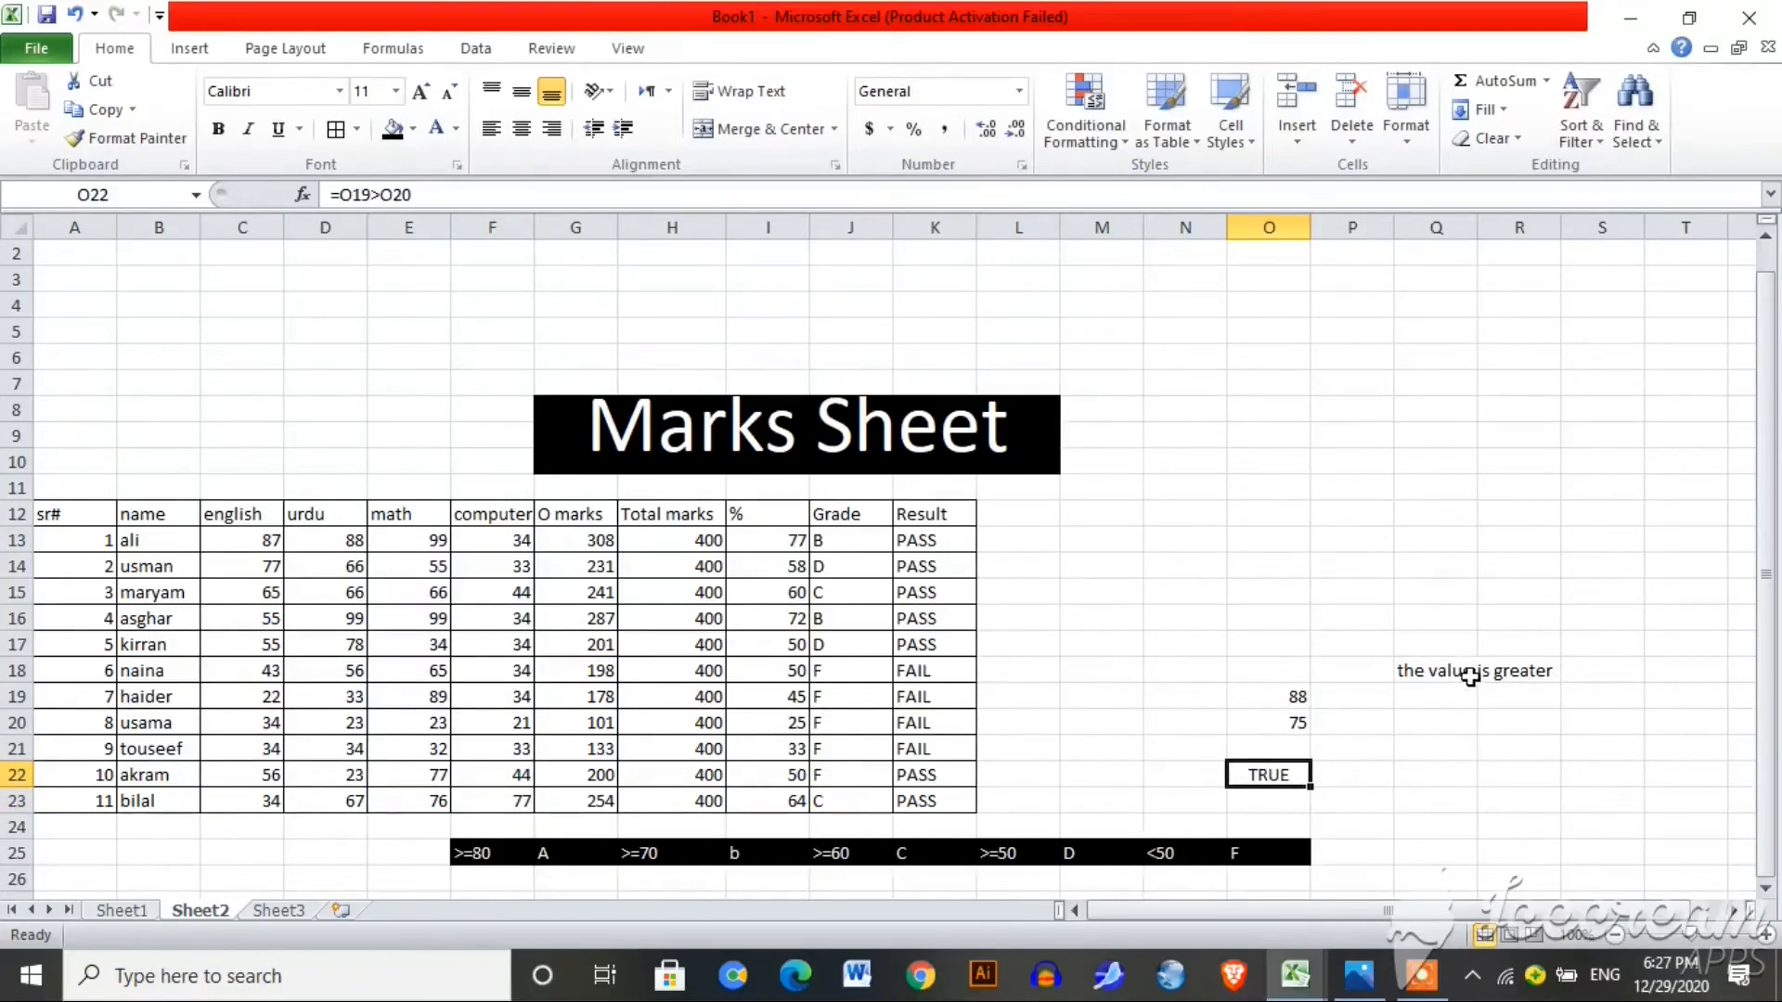
Step: Restore 44 in O19, then clear the O18:P19 demo cells
click(1294, 694)
key(BackSpace)
text(44)
key(Return)
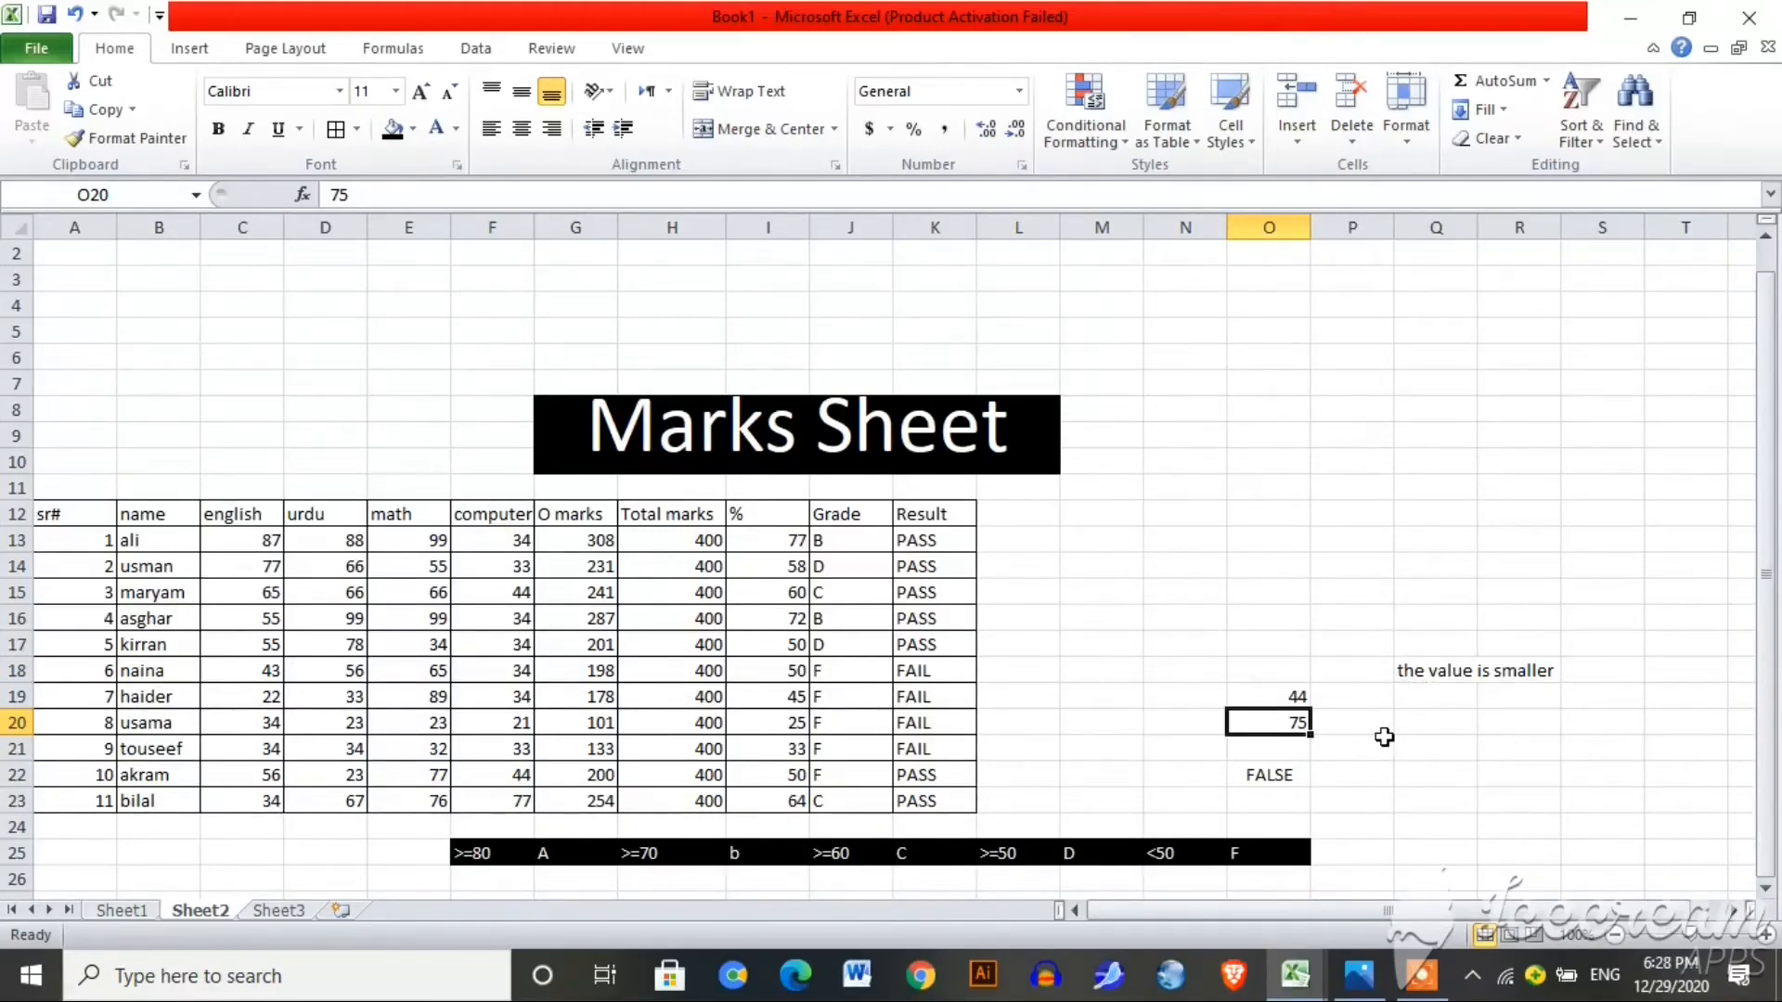
drag(1284, 677, 1499, 776)
key(BackSpace)
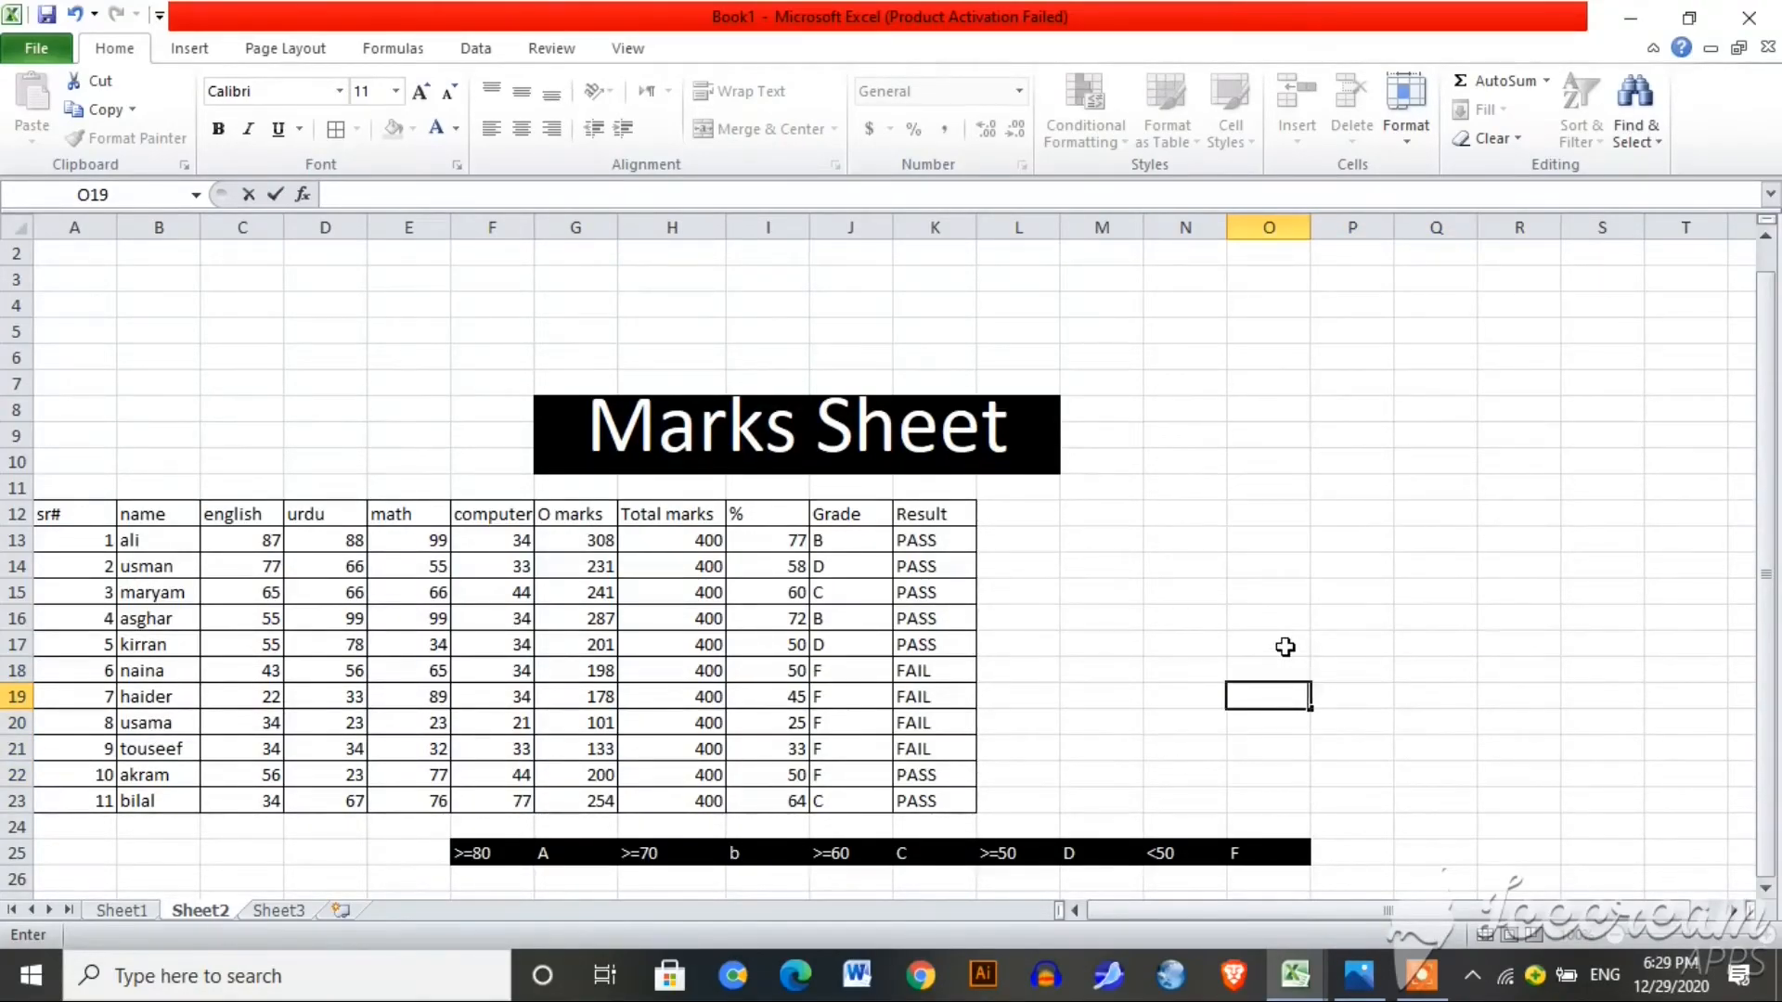
Step: Enter 99 in O17 and 20 in O18 as new test values
click(1284, 648)
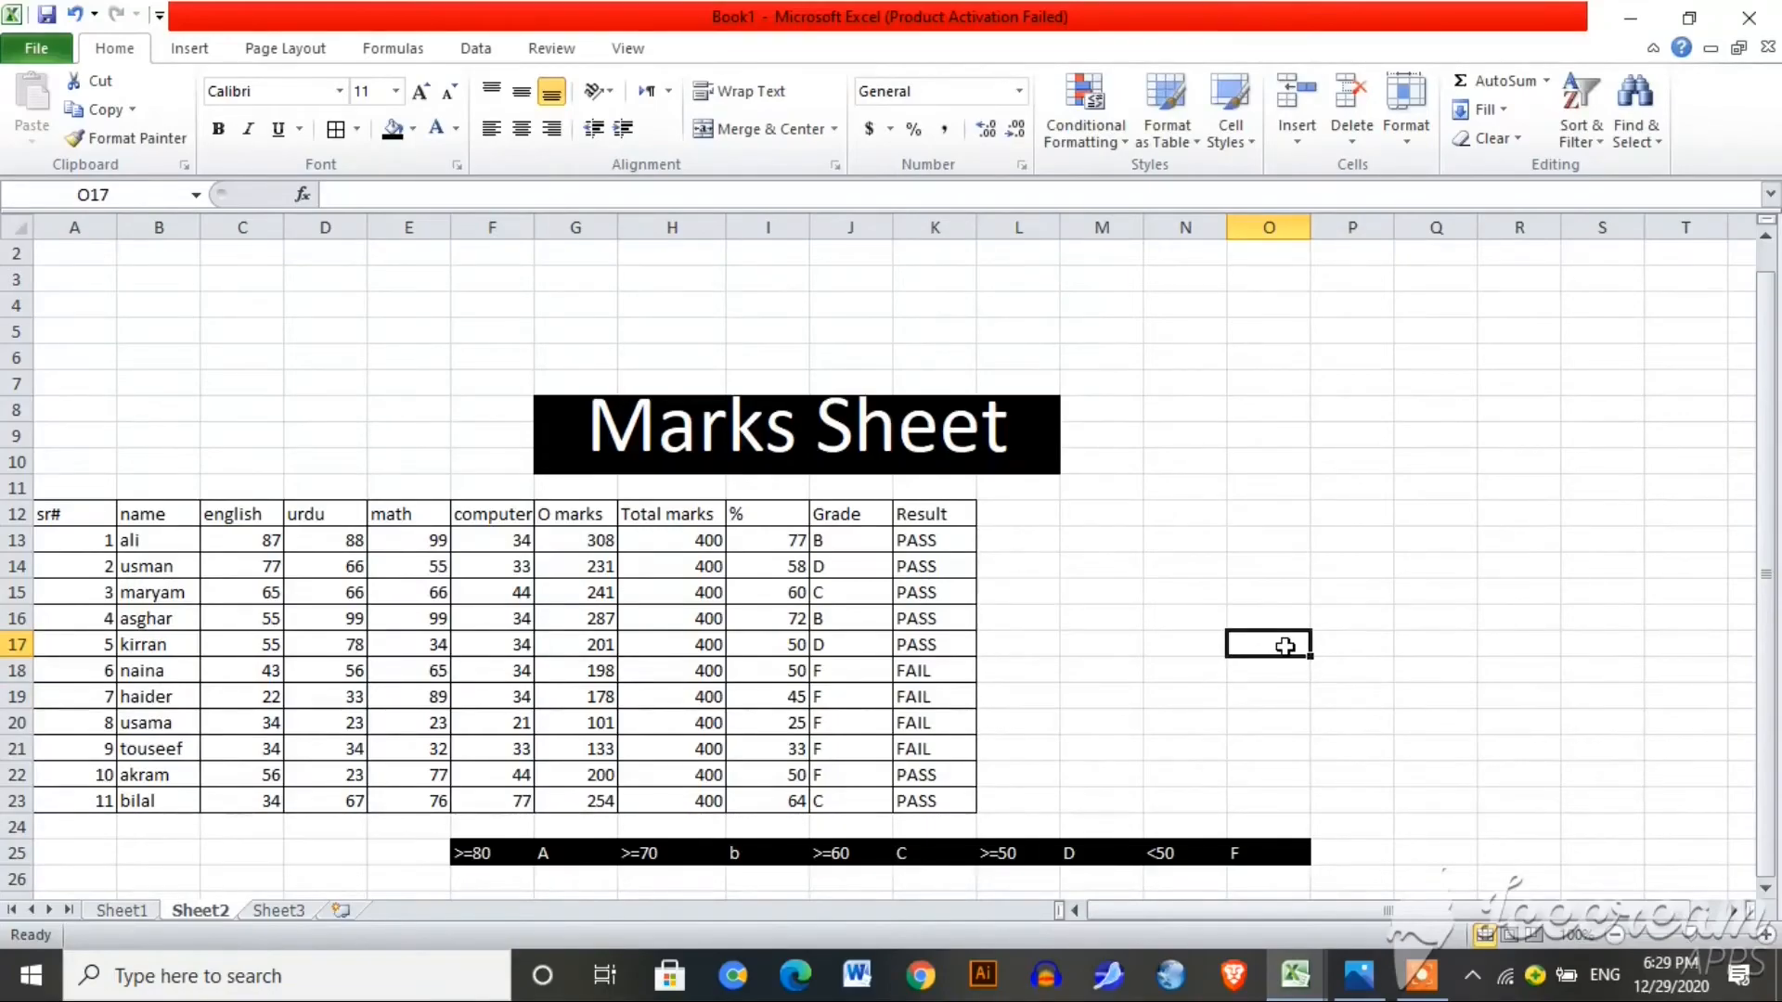
text(88)
key(BackSpace)
key(BackSpace)
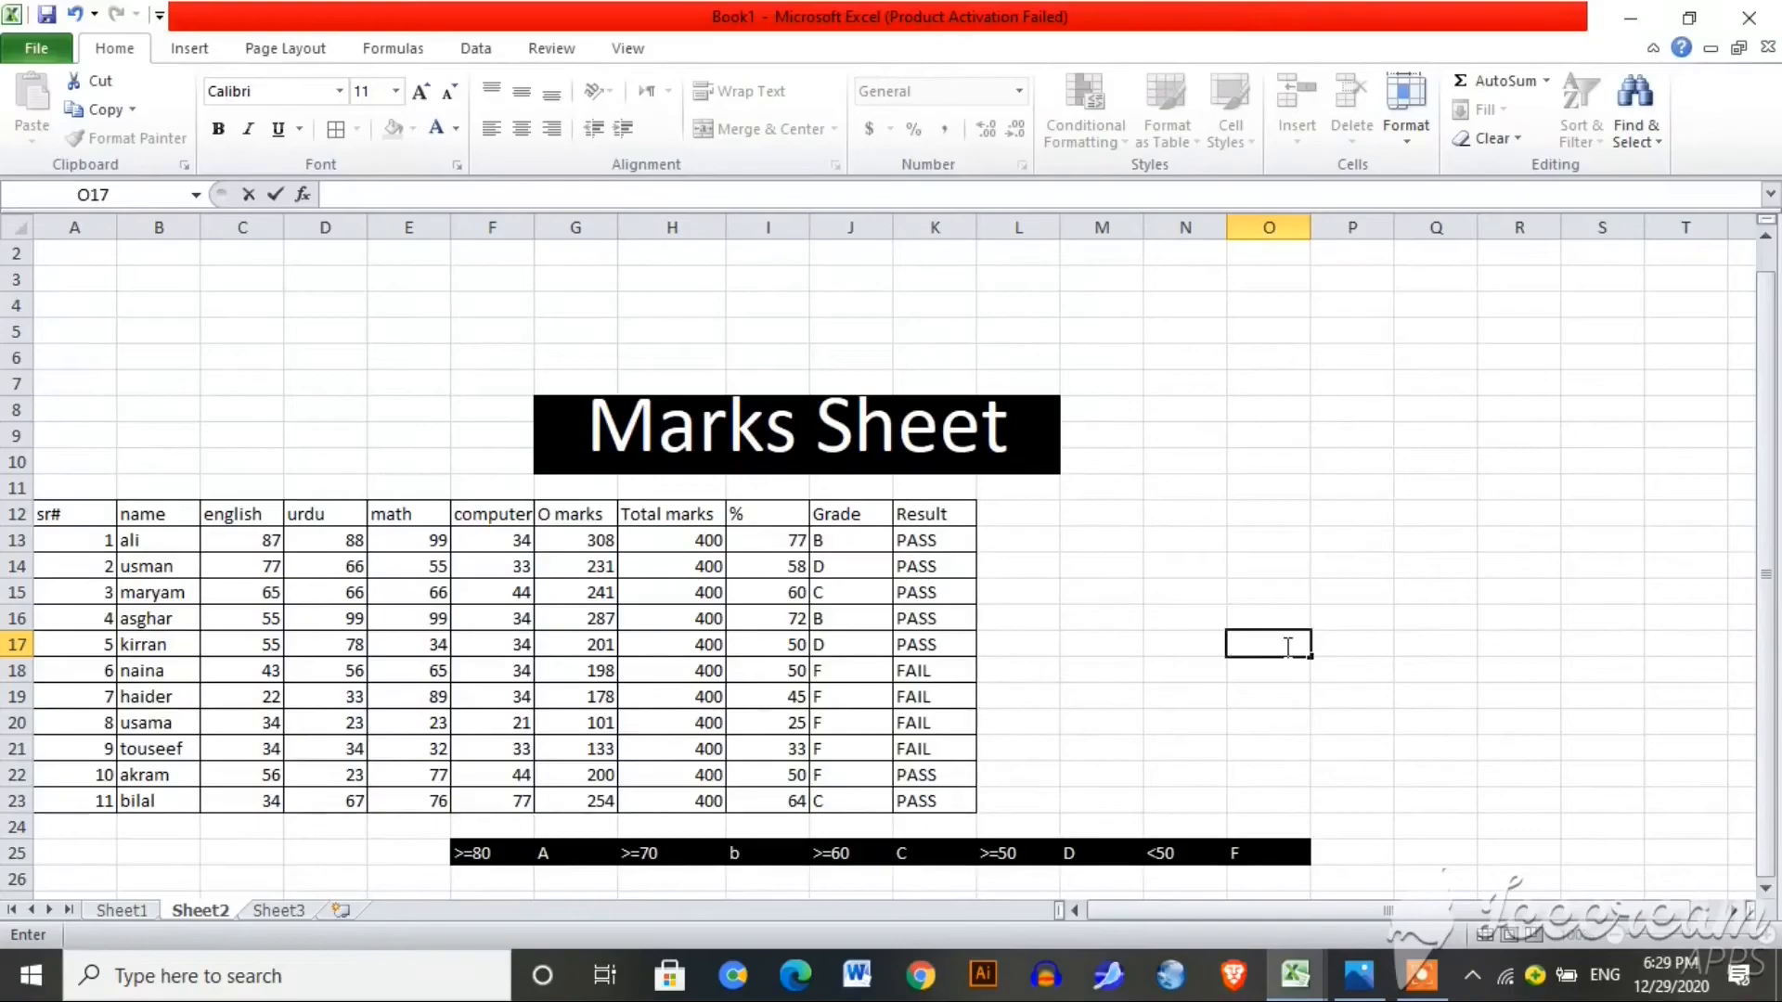
text(99)
key(Return)
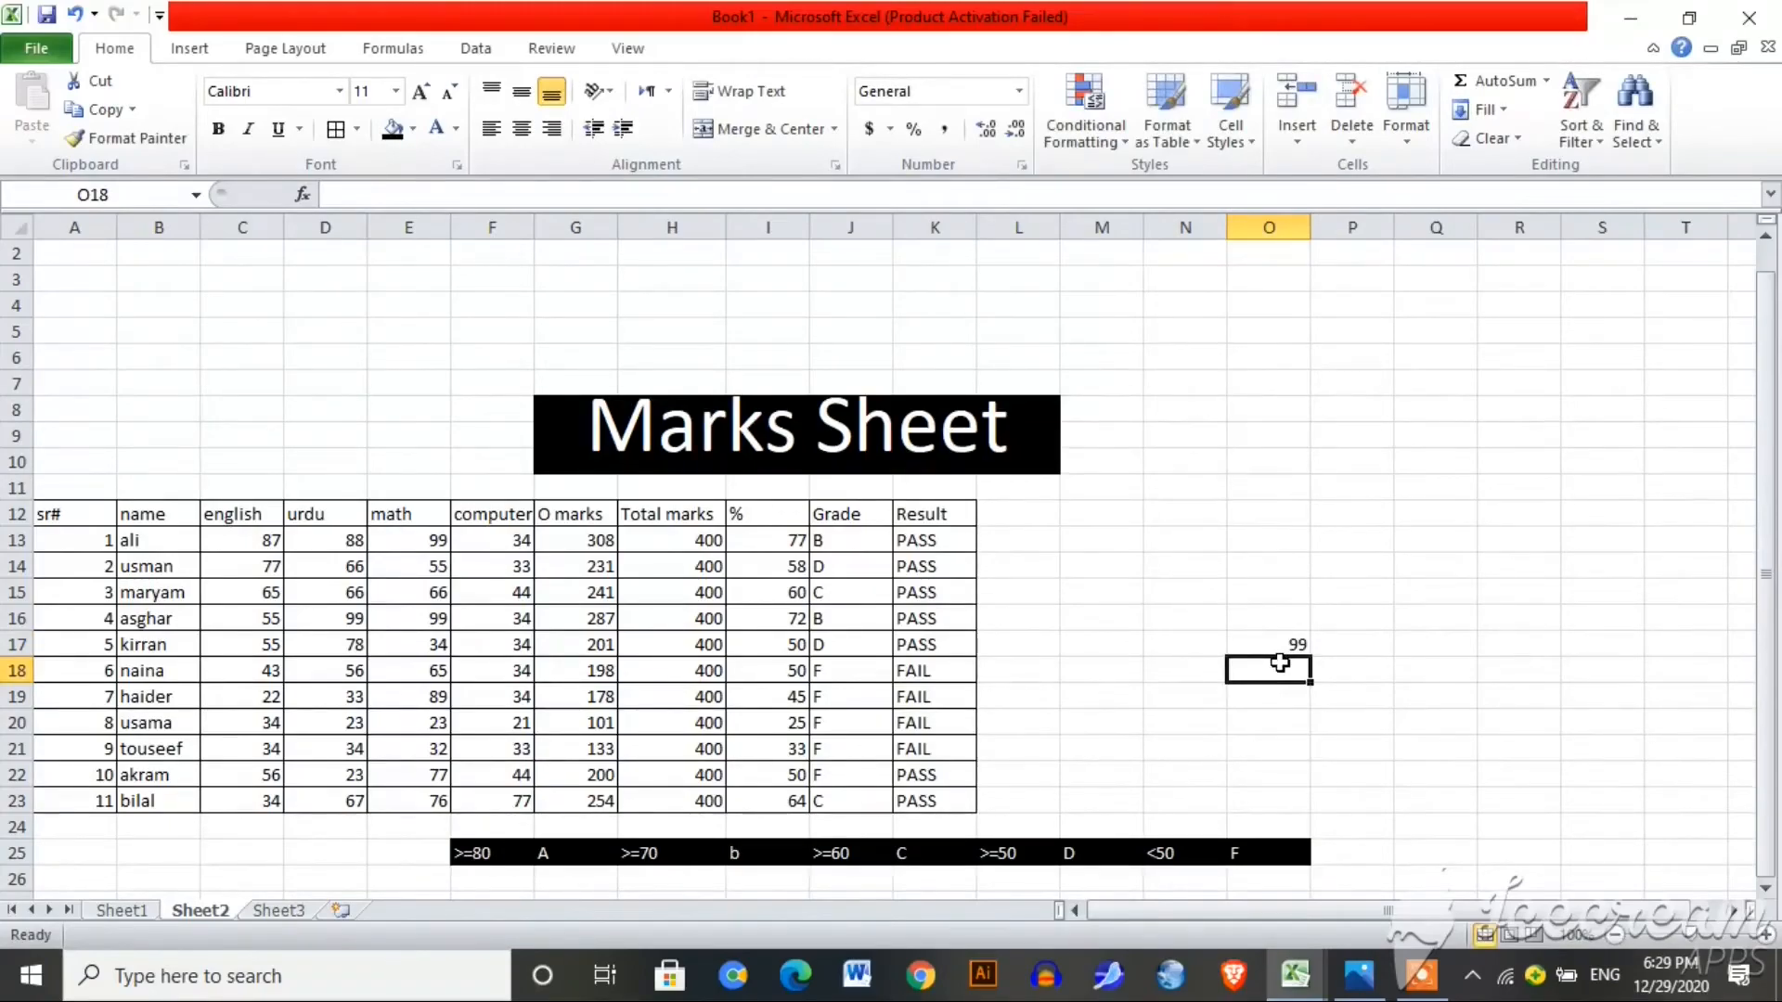
text(20)
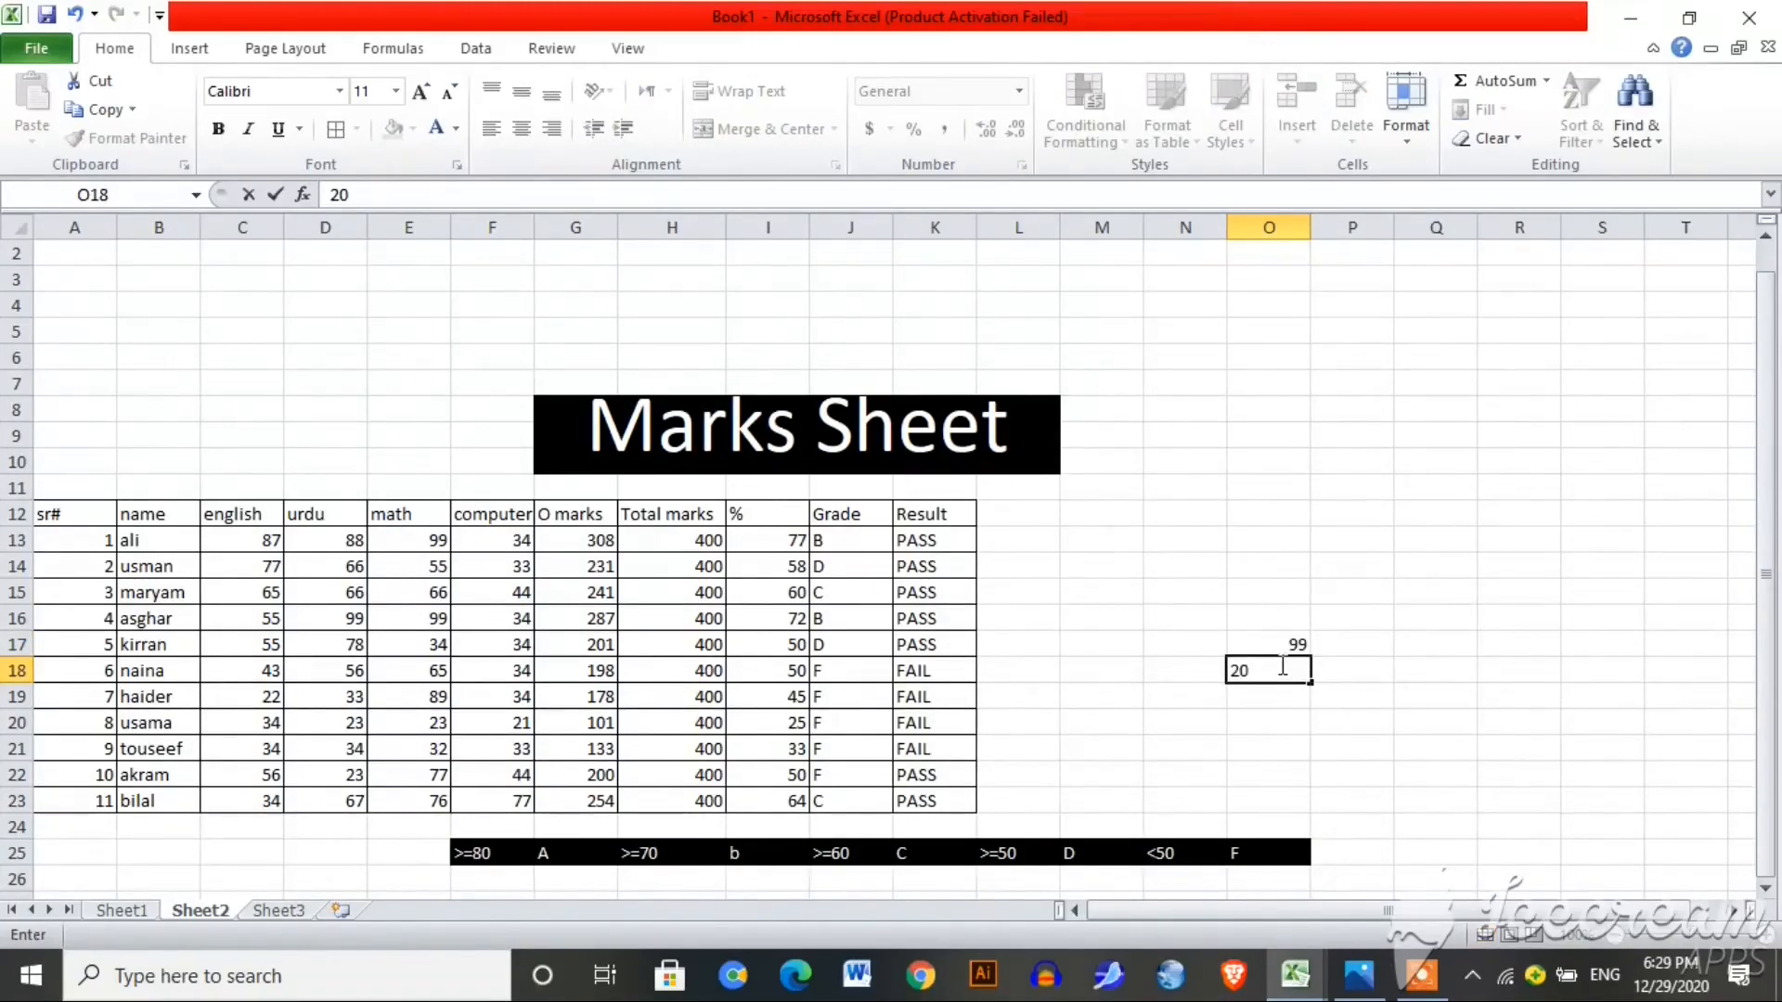
click(1272, 724)
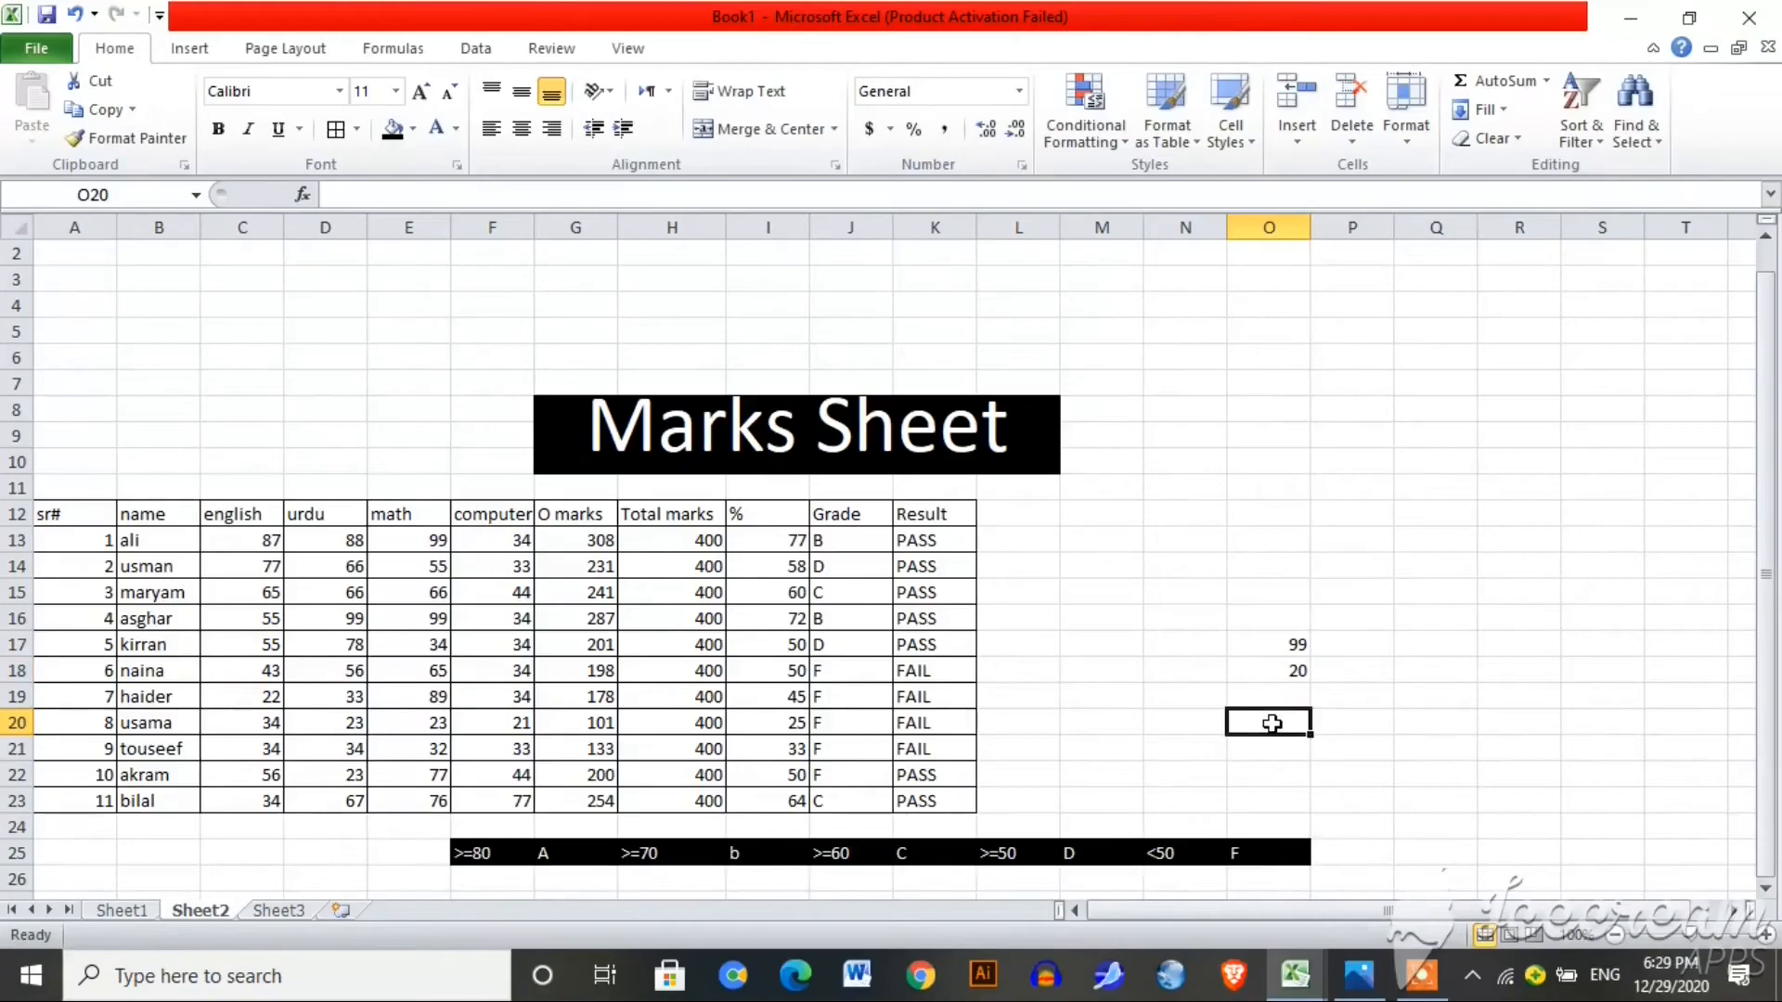
Step: In O19 enter =IF(O17>O18,TODAY(),TODAY()+30)
text(=if()
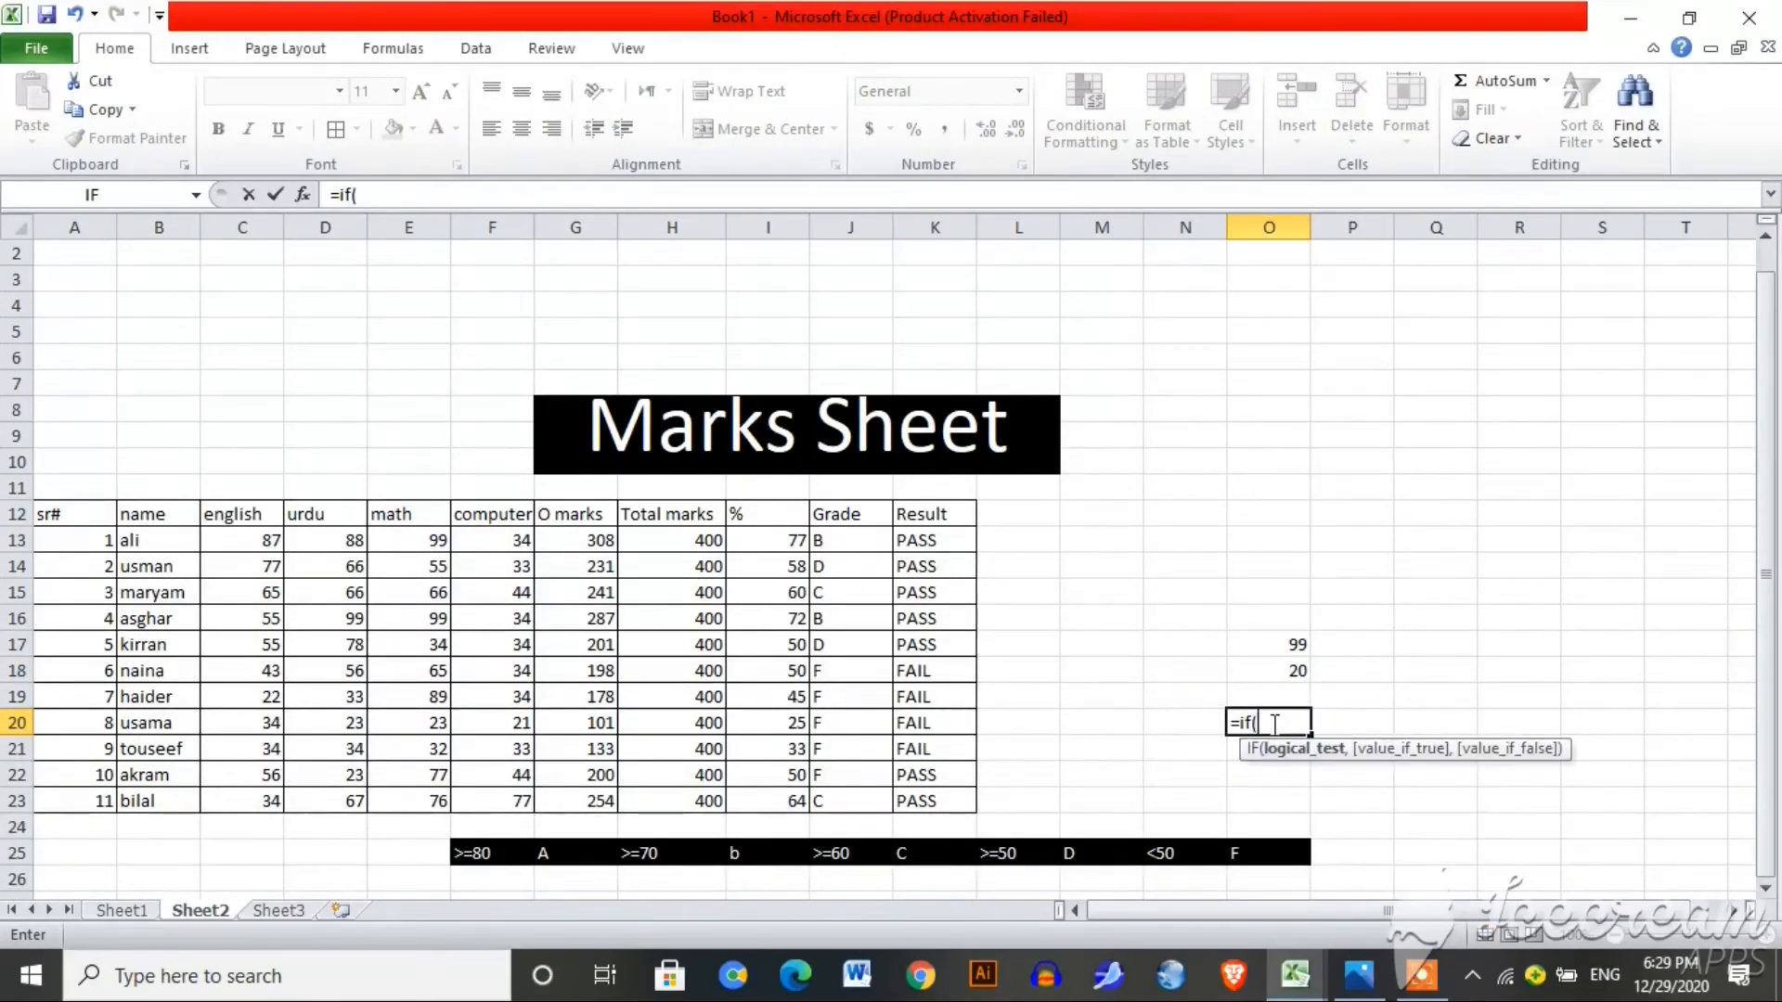
click(1290, 649)
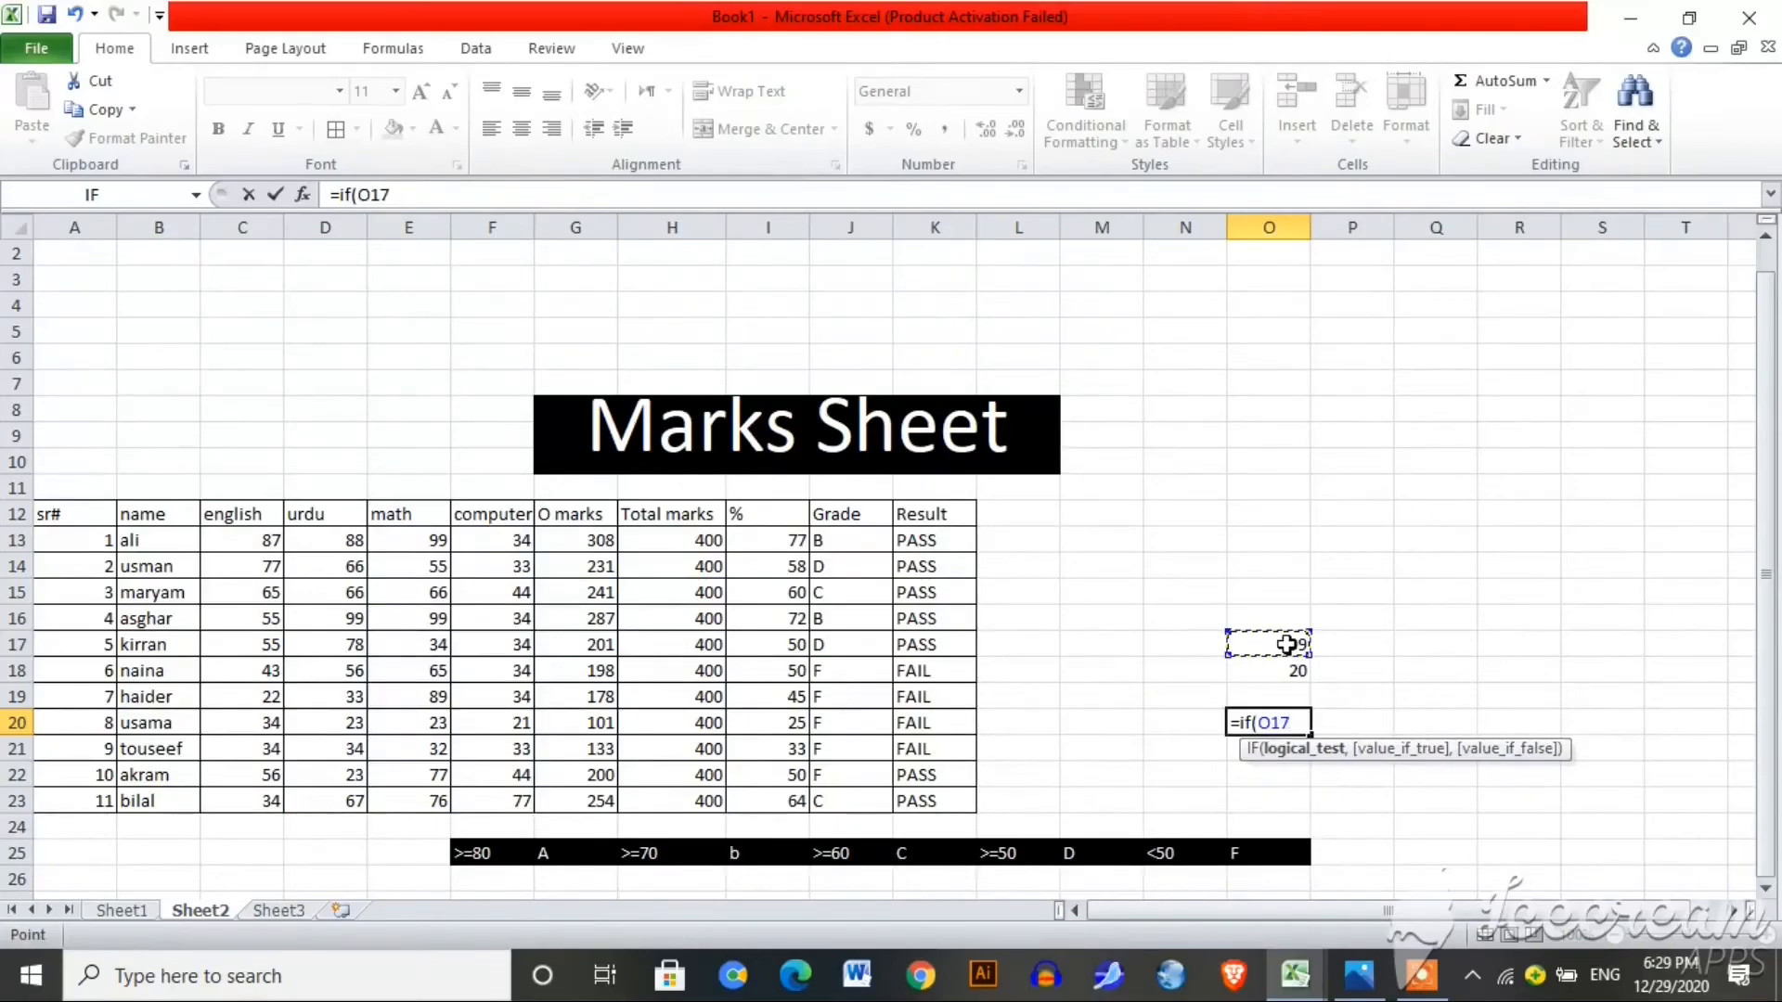
text(>)
click(1284, 673)
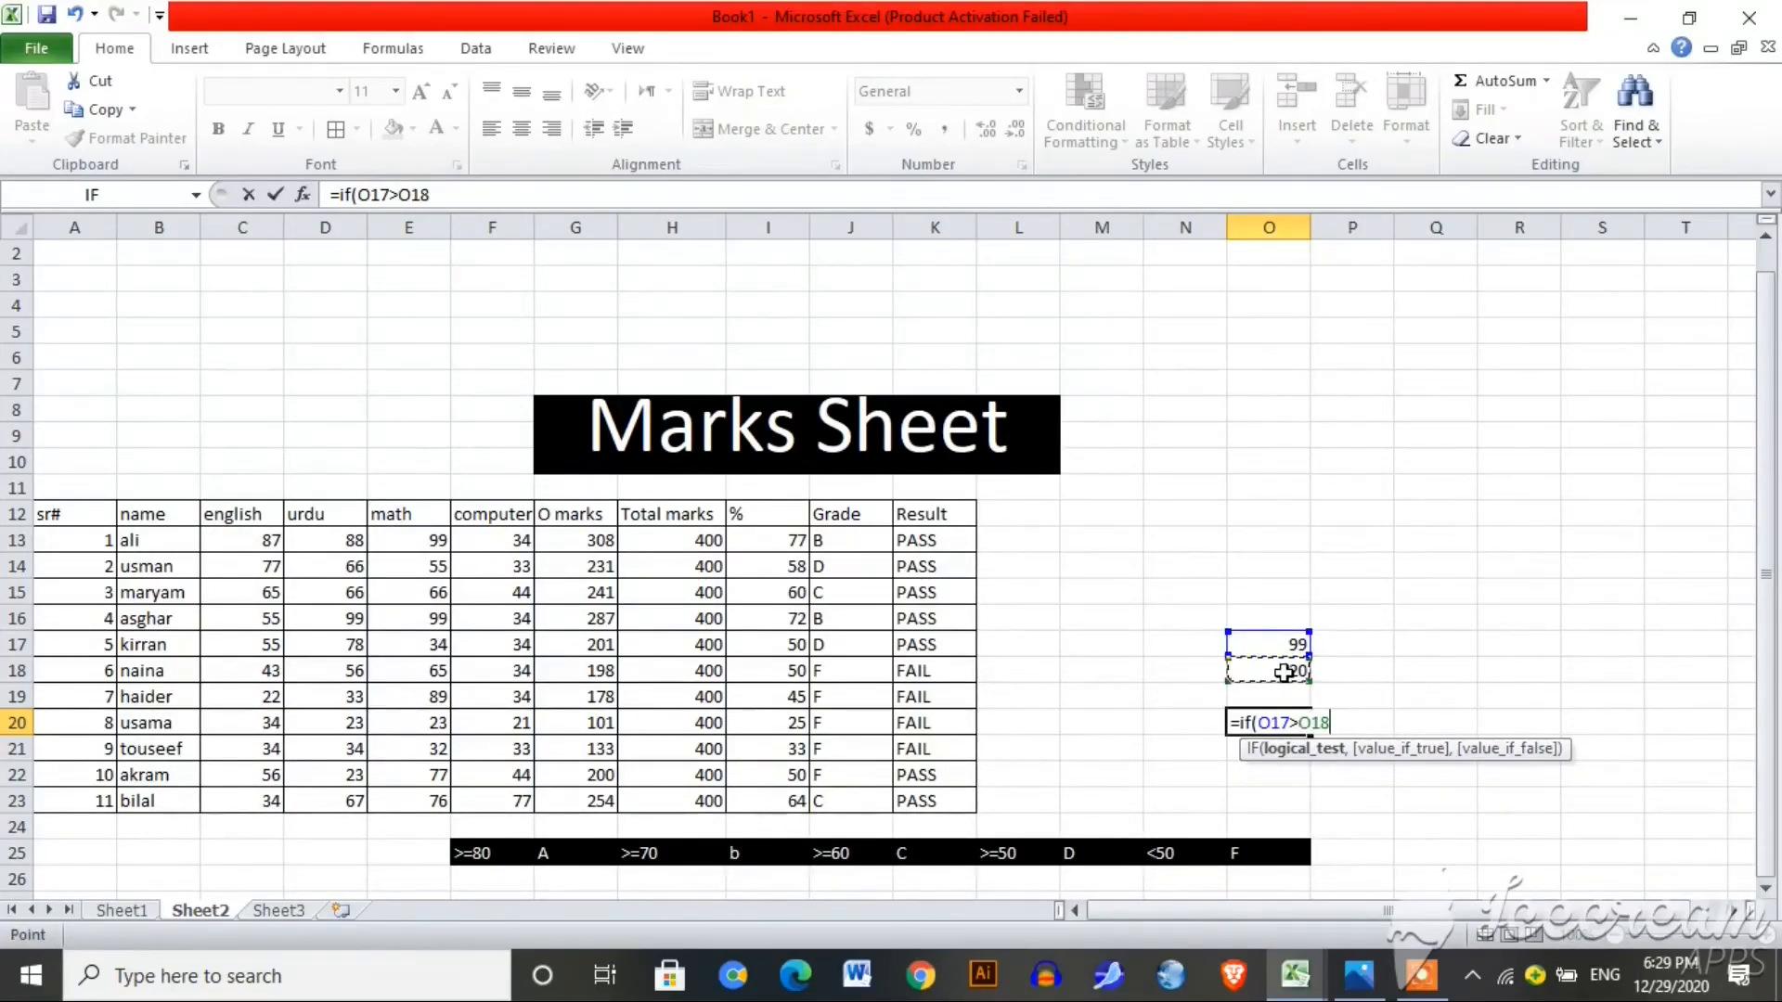
text(,)
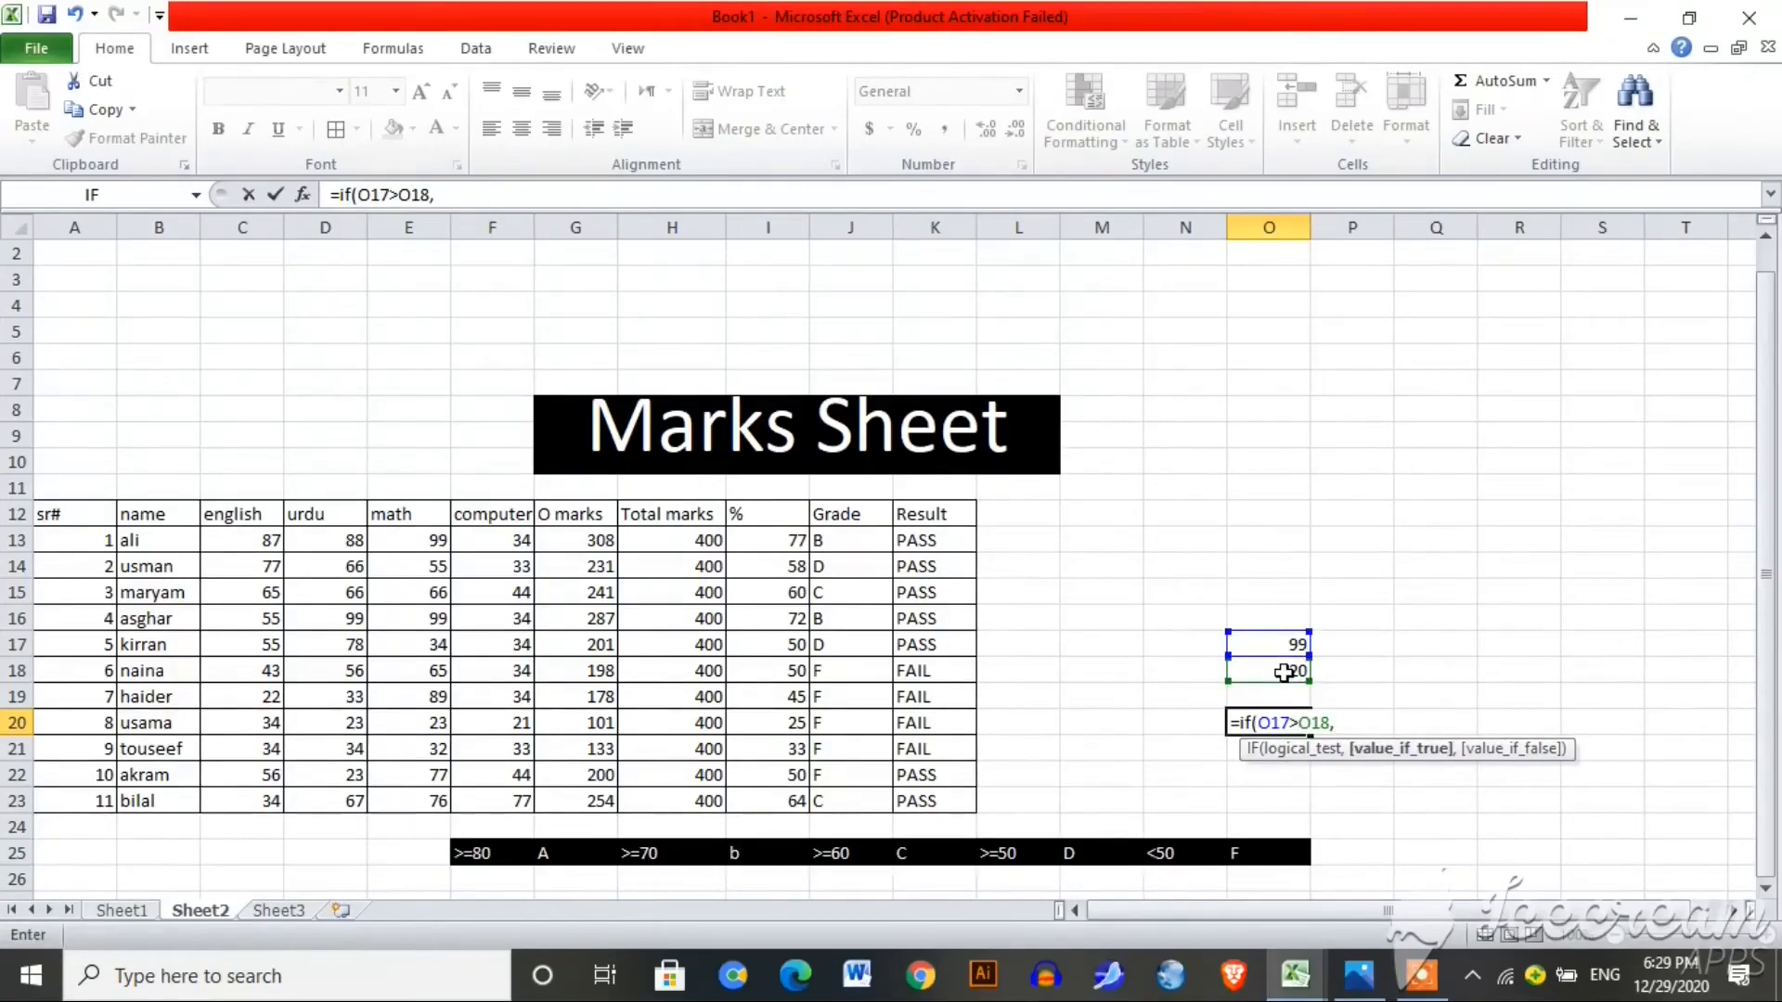
text(toda)
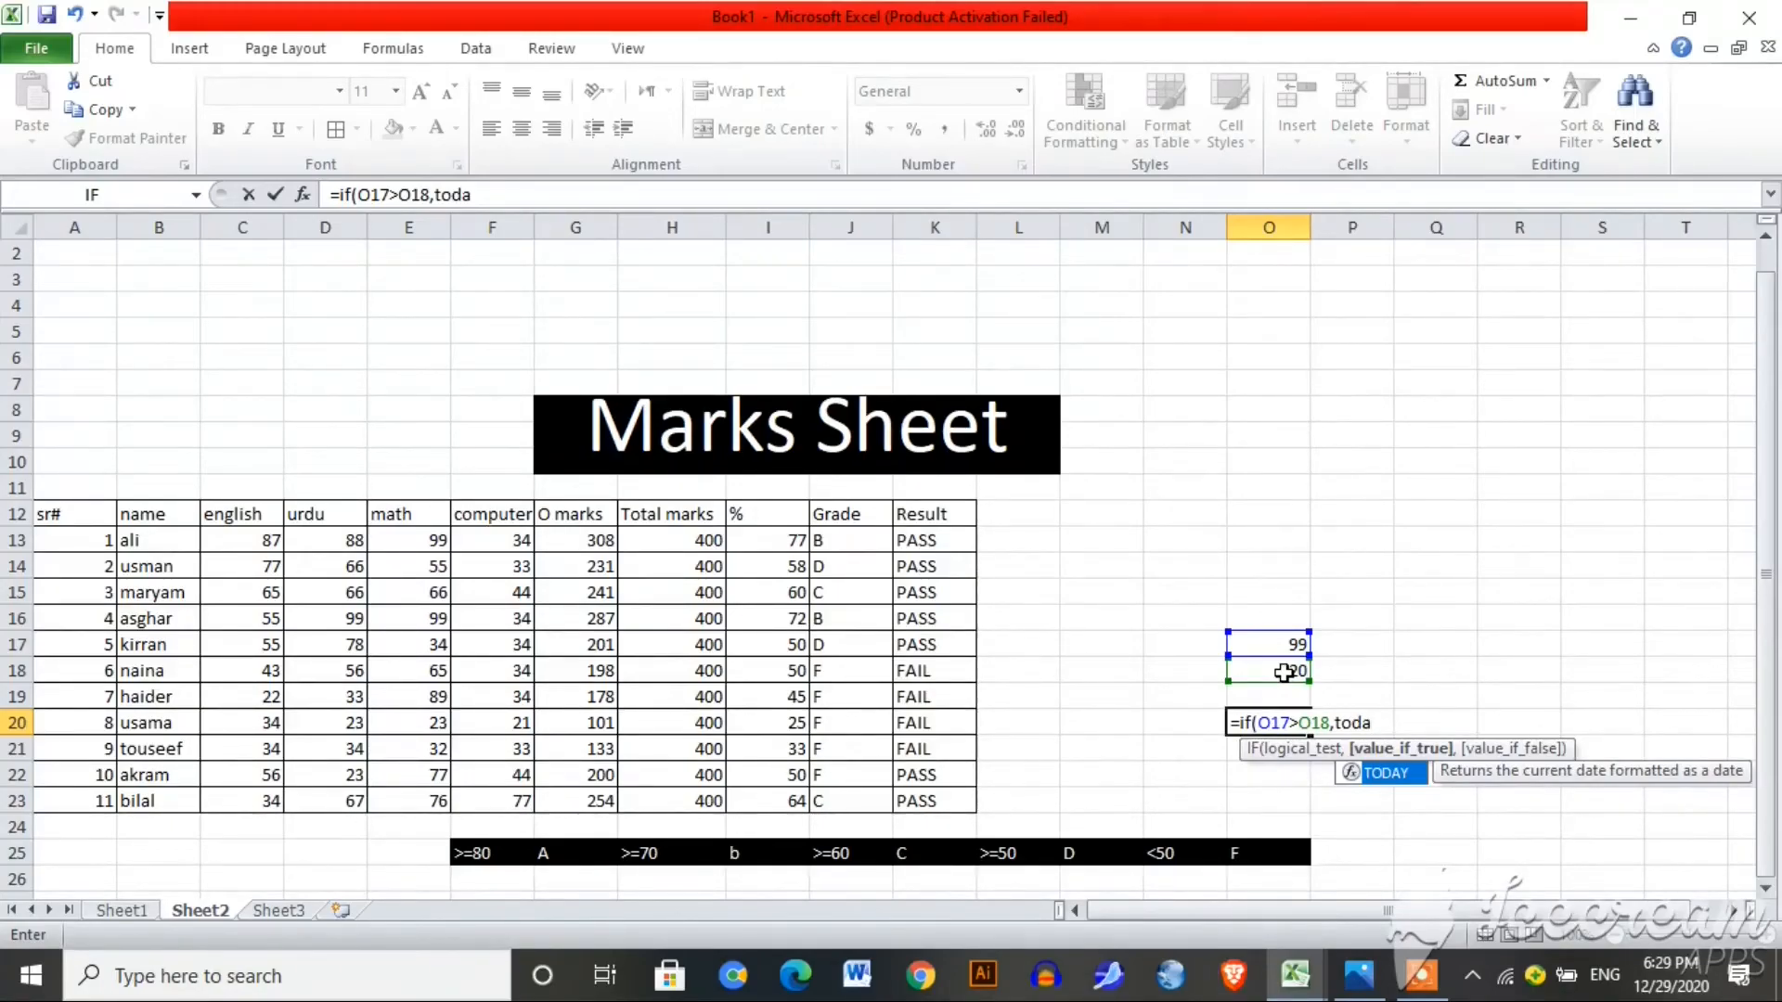
text(day)
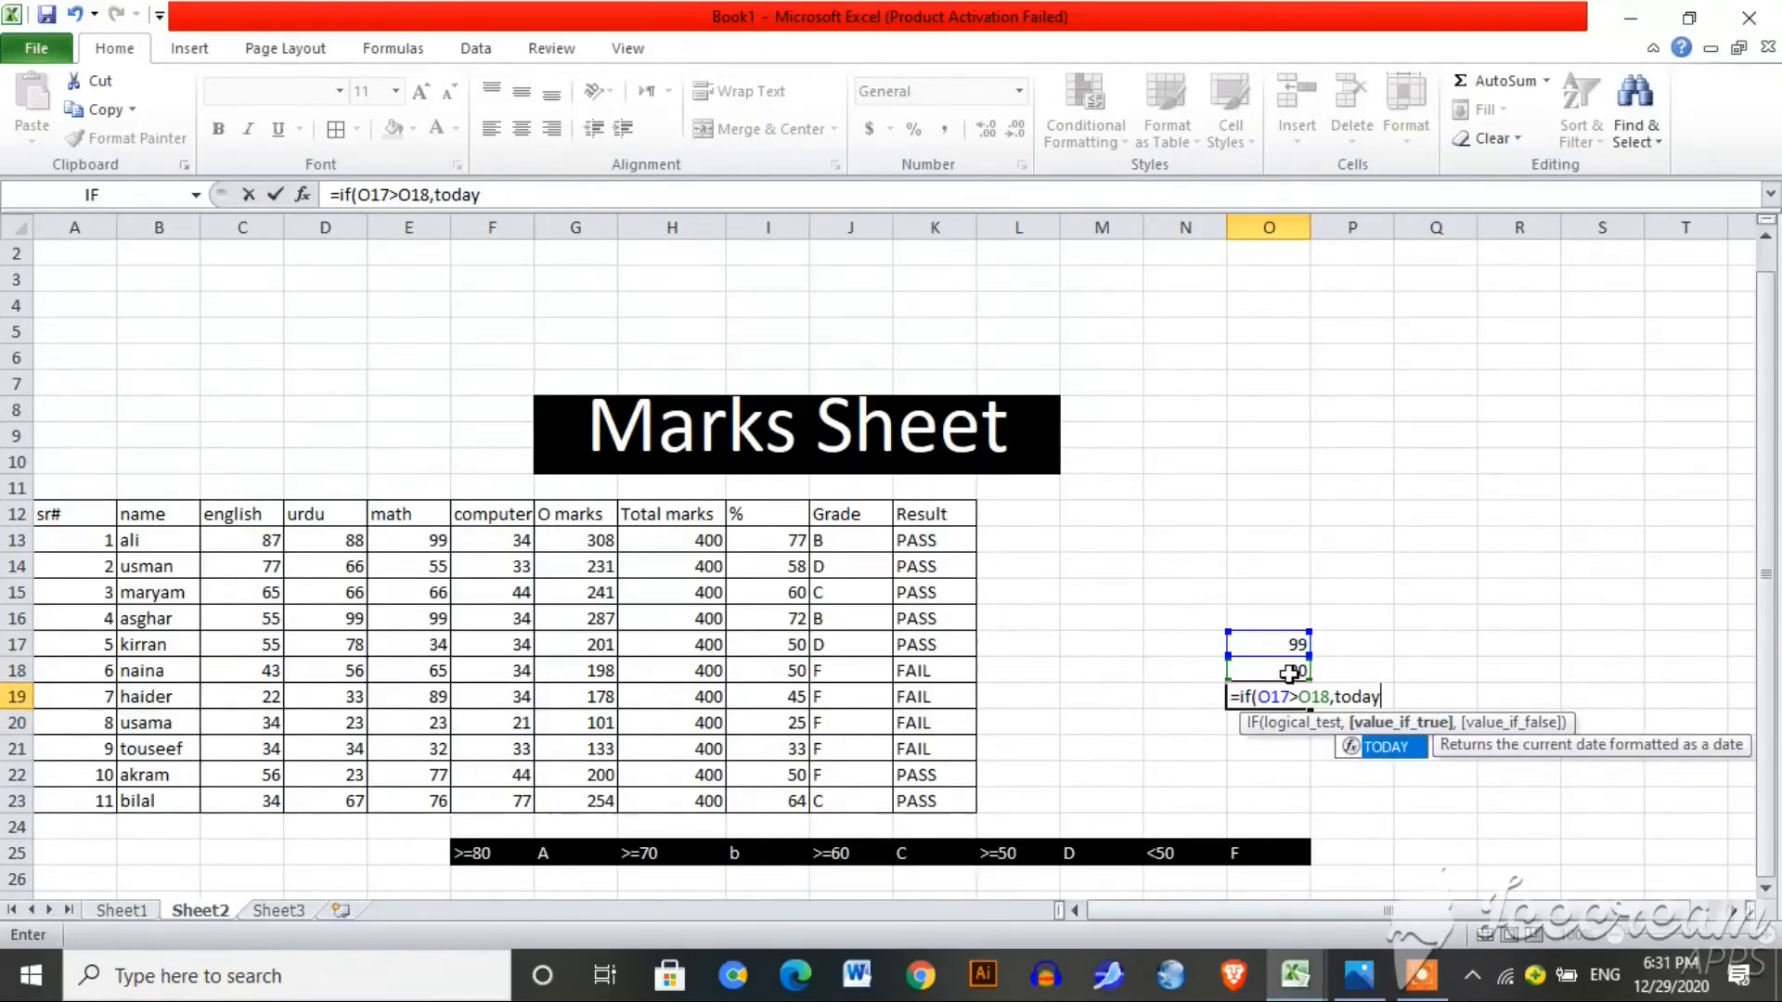
text(())
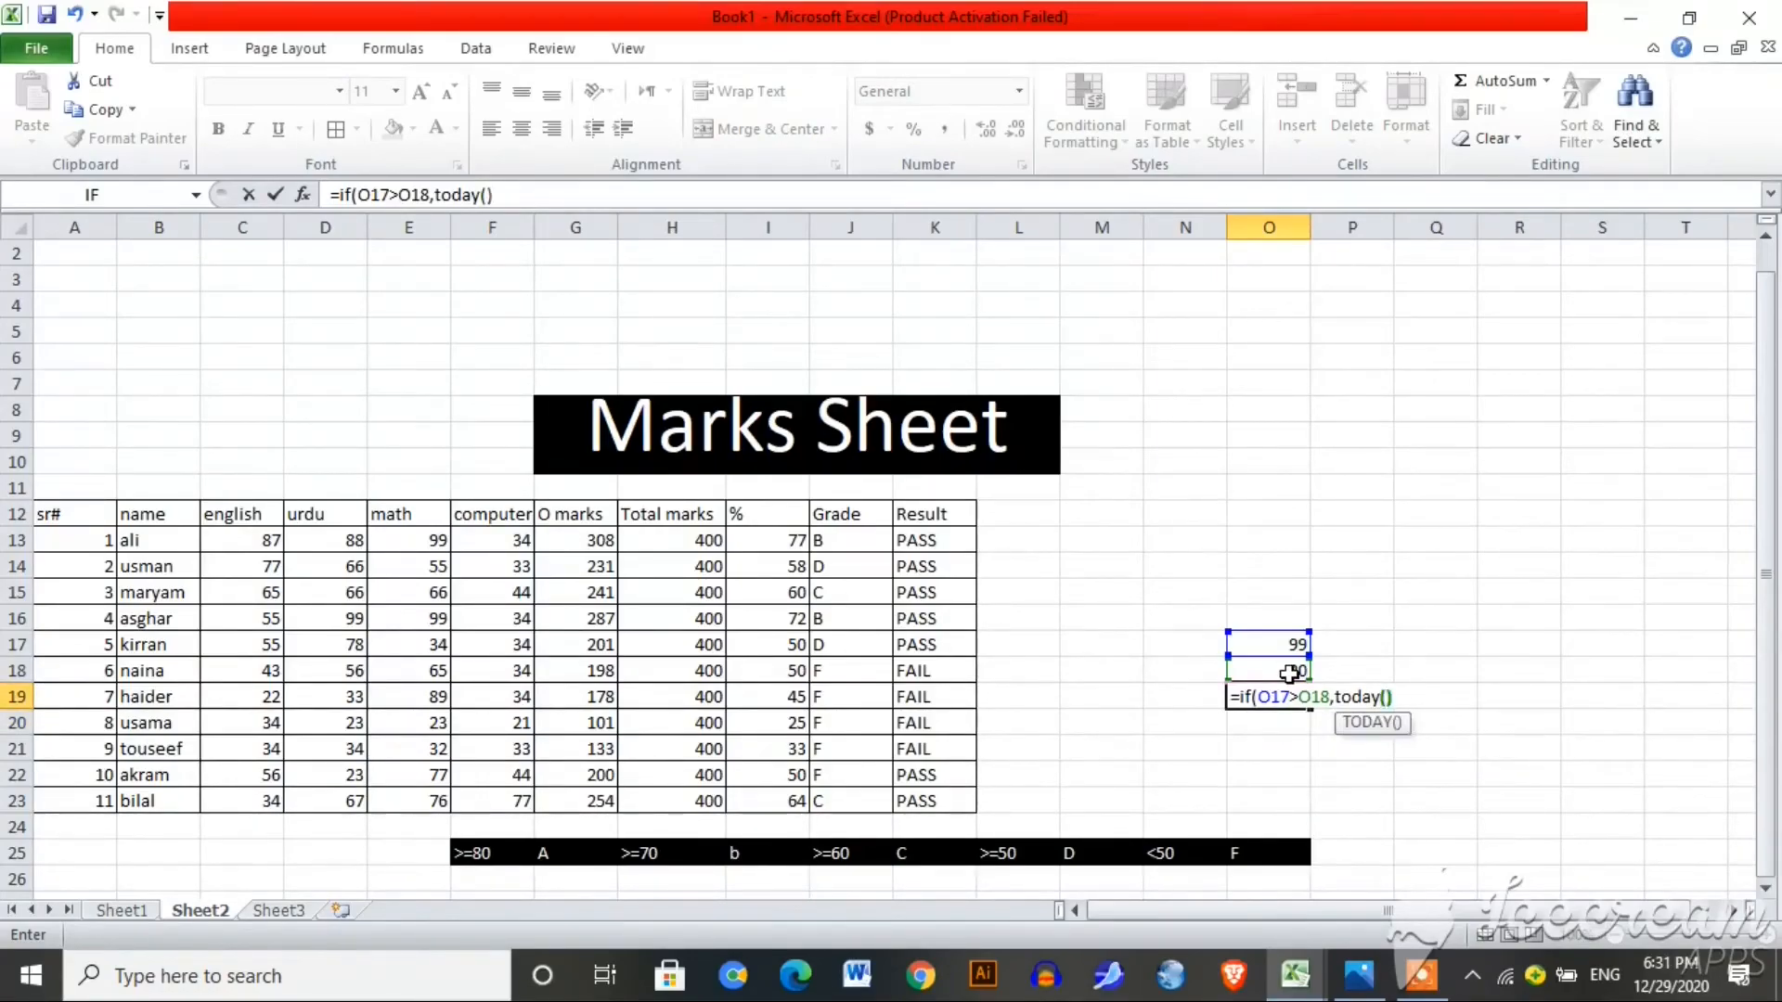
text(,)
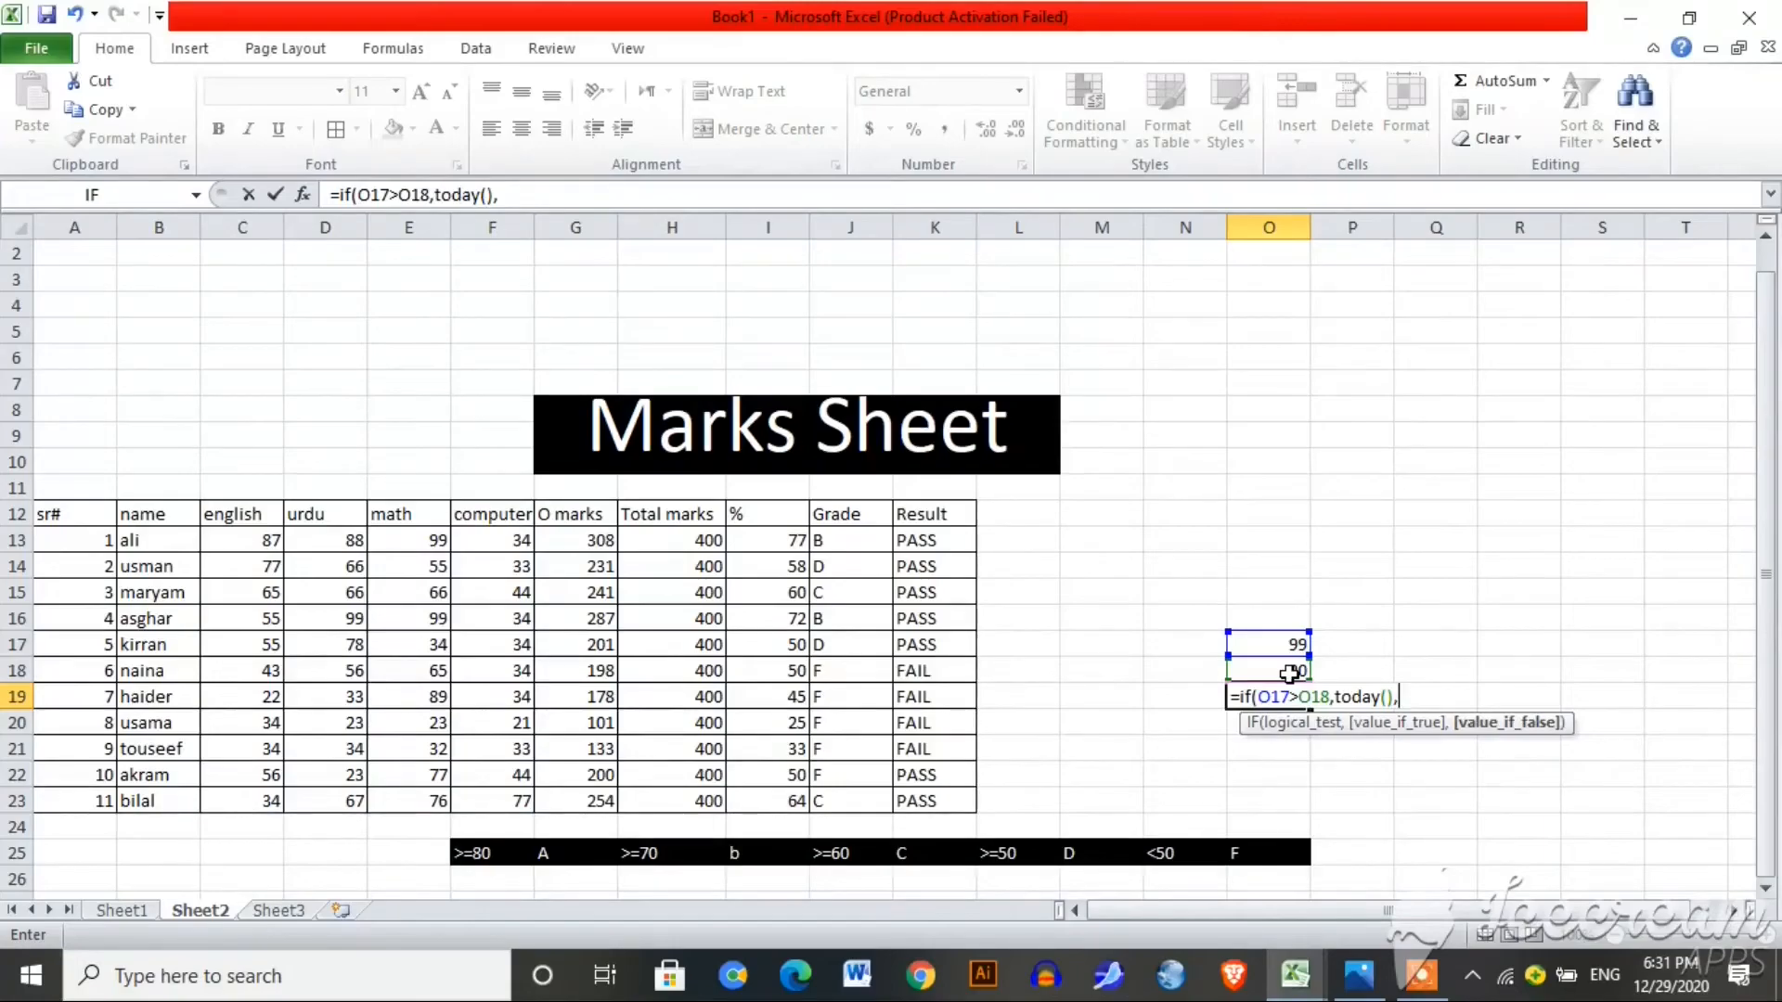
text(toda)
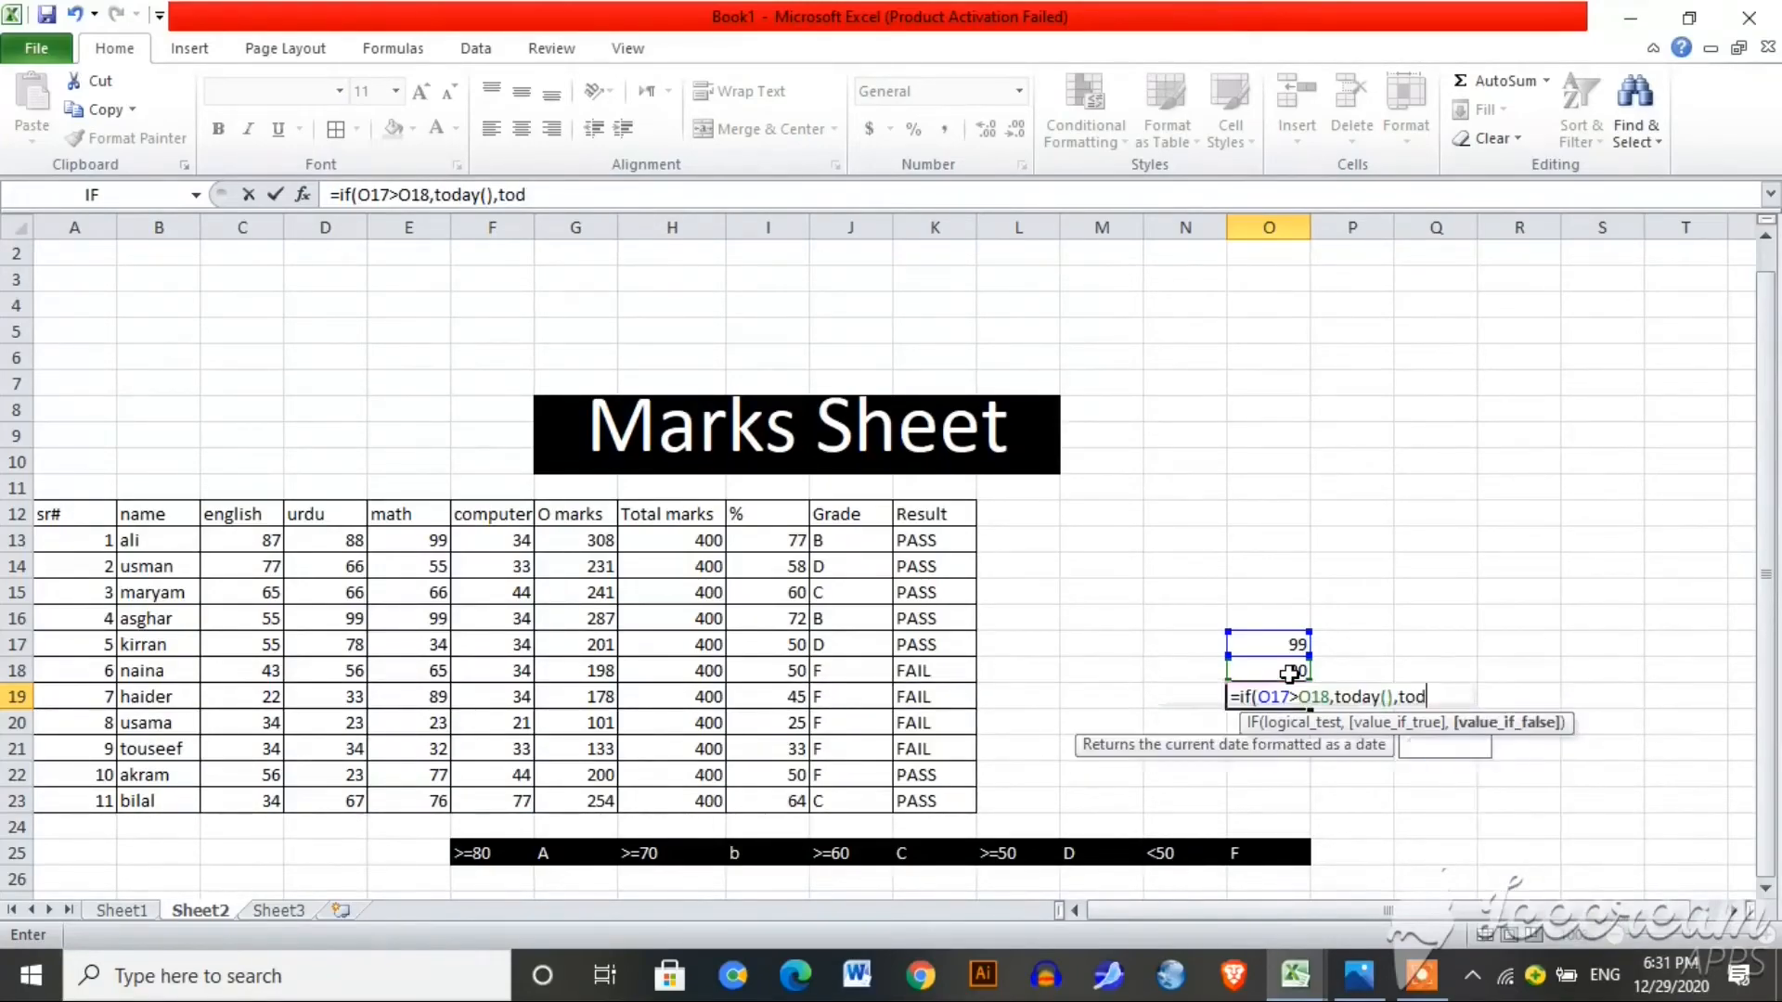
text(y)
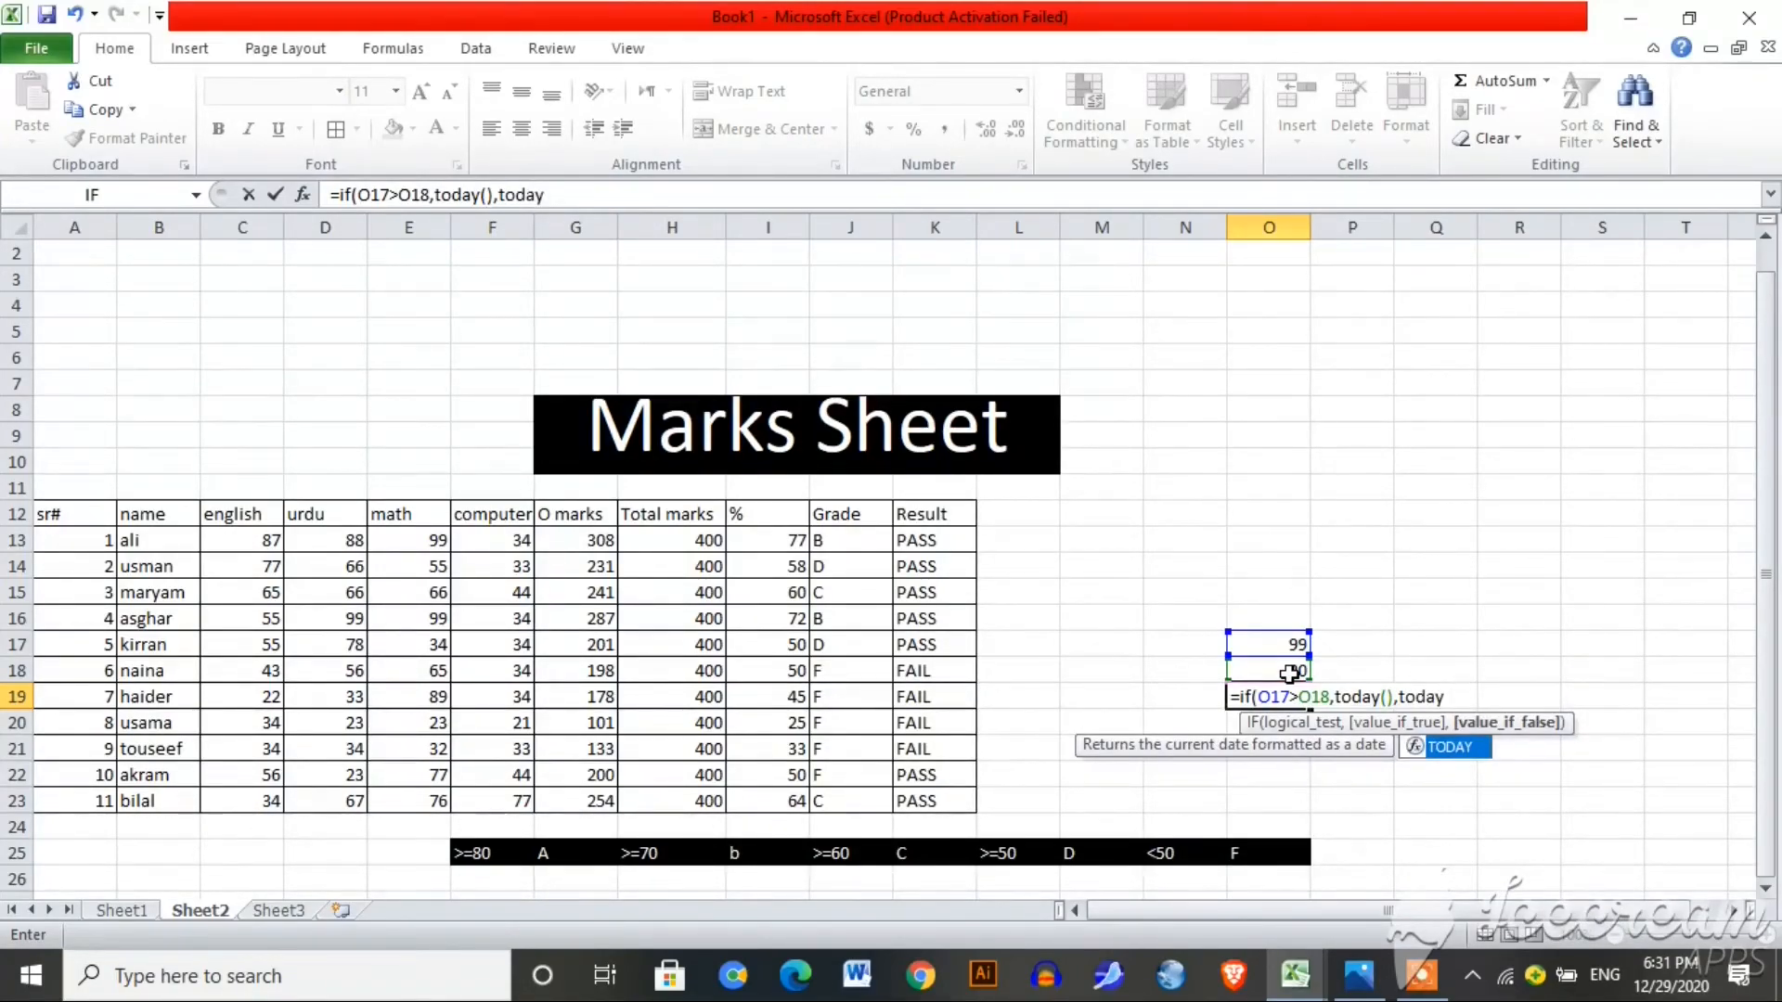
text(())
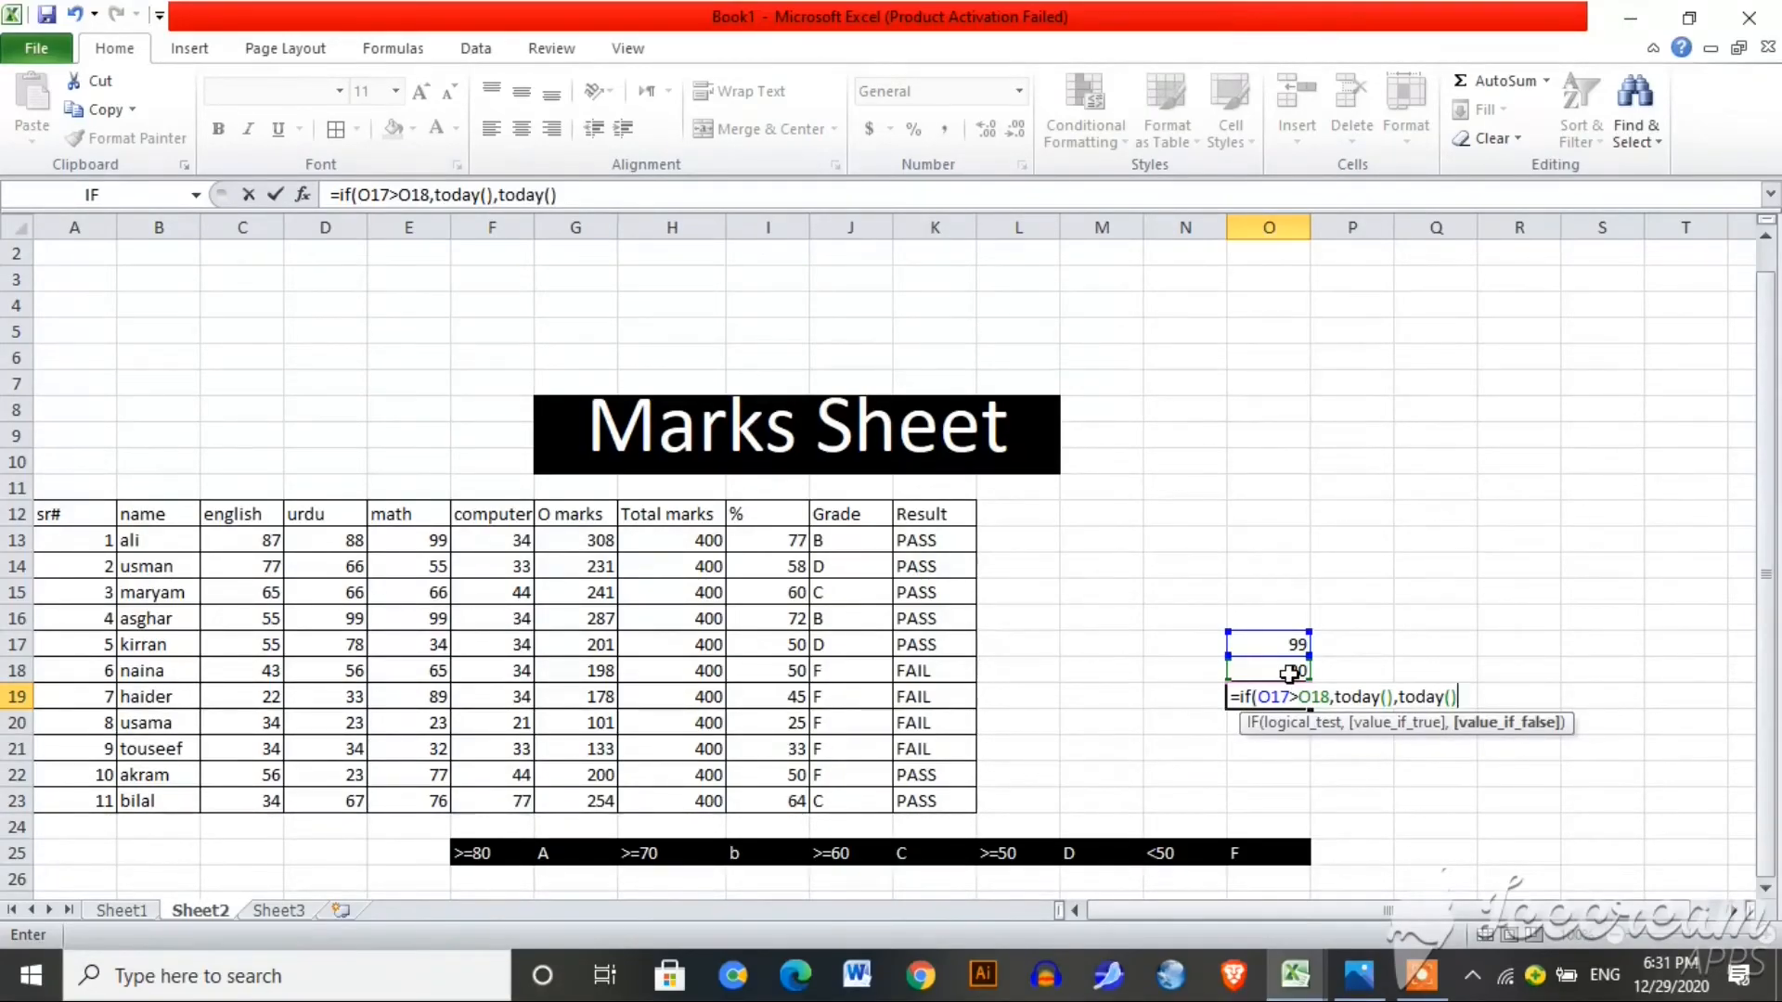
text(+30)
key(Return)
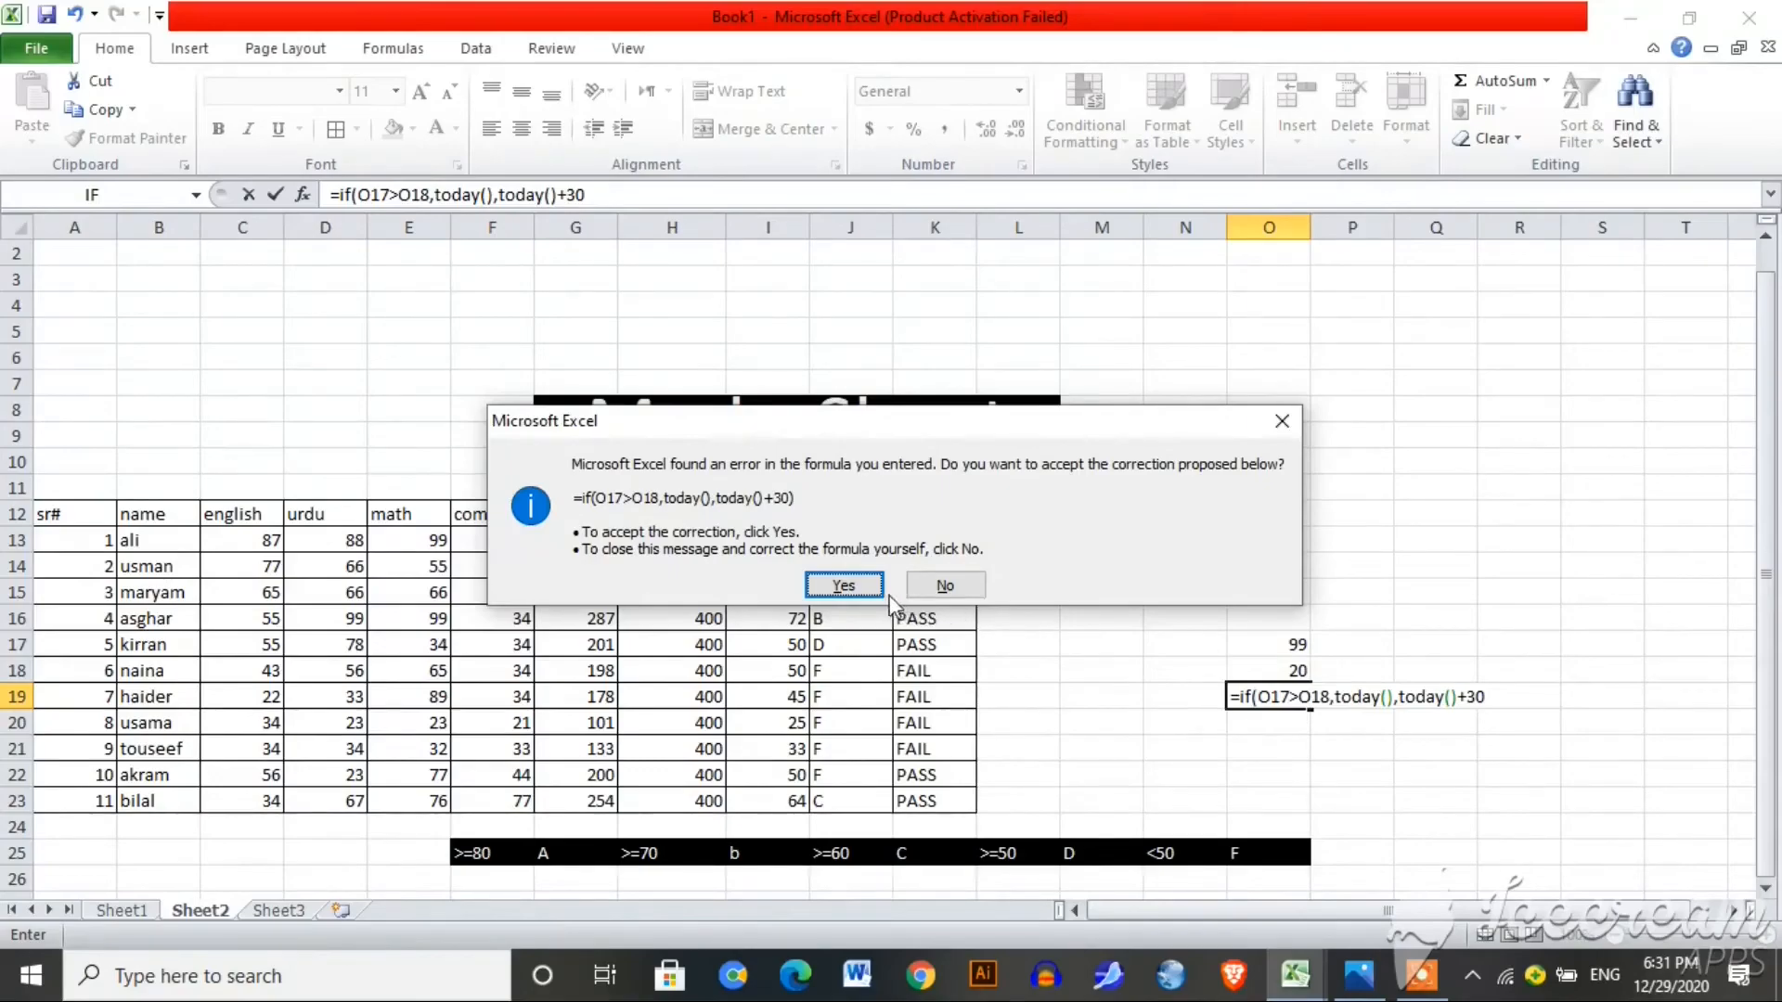
Step: Accept the formula correction, format O19 as Short Date (12/29/2020), and clear O17
click(861, 583)
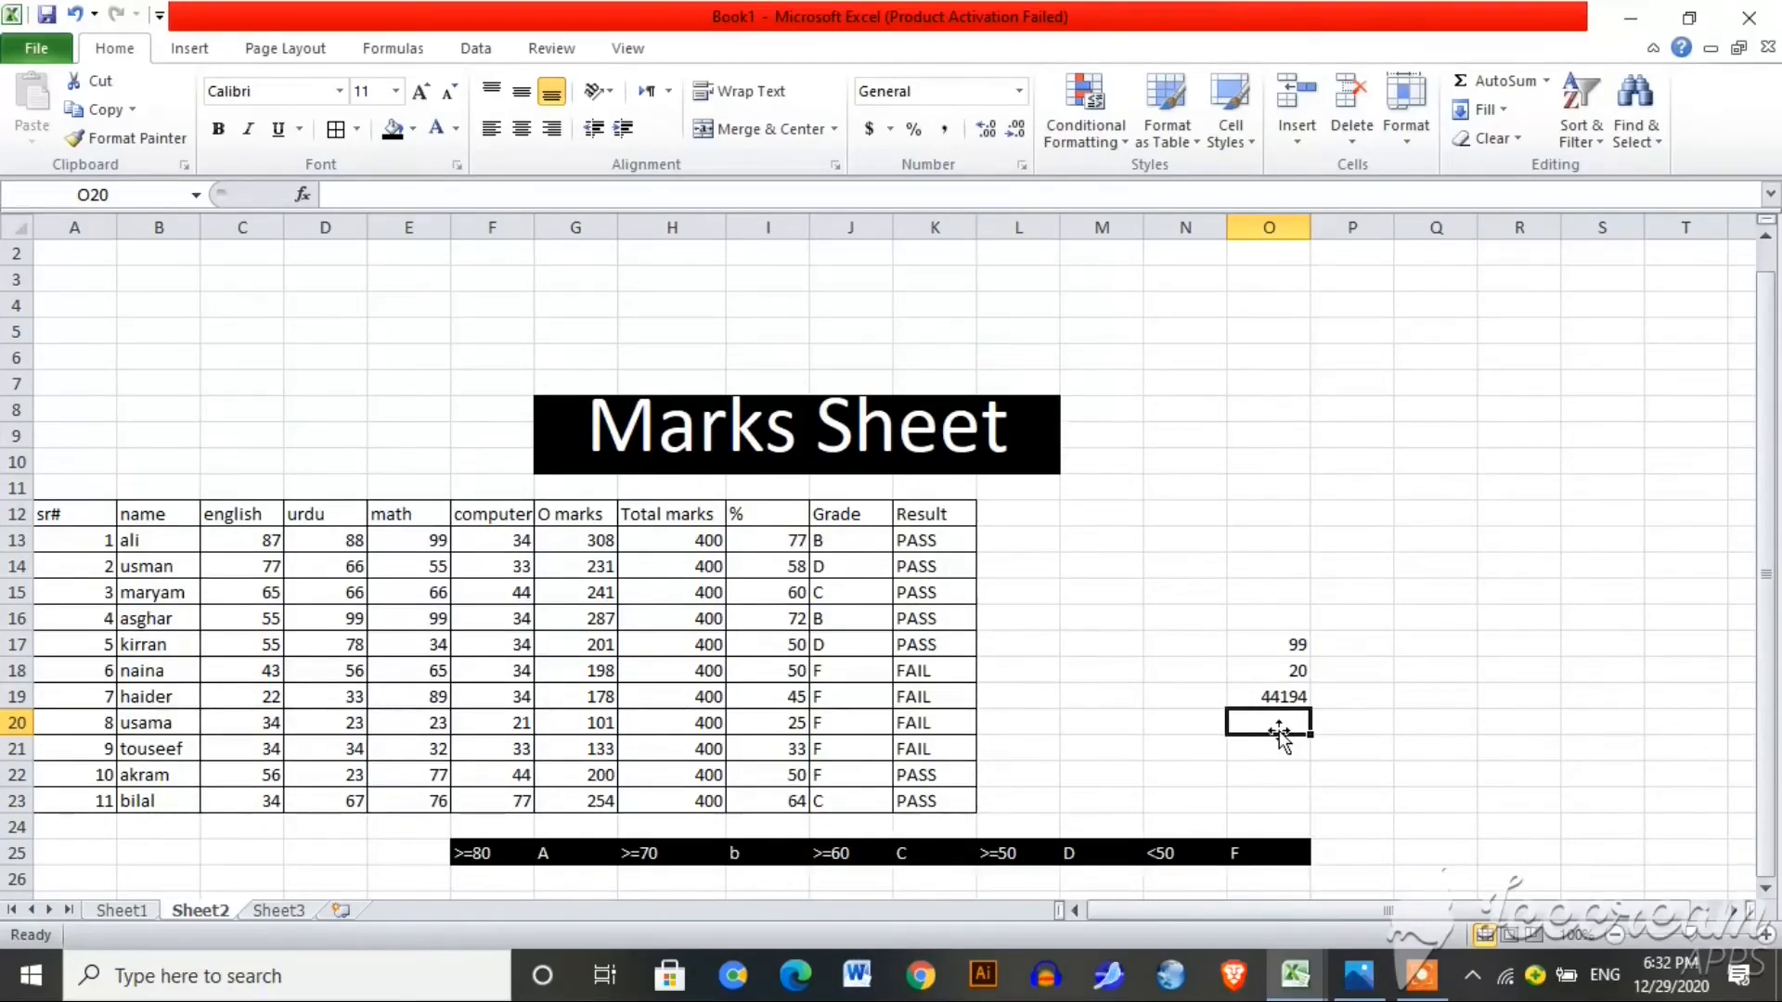
click(1283, 700)
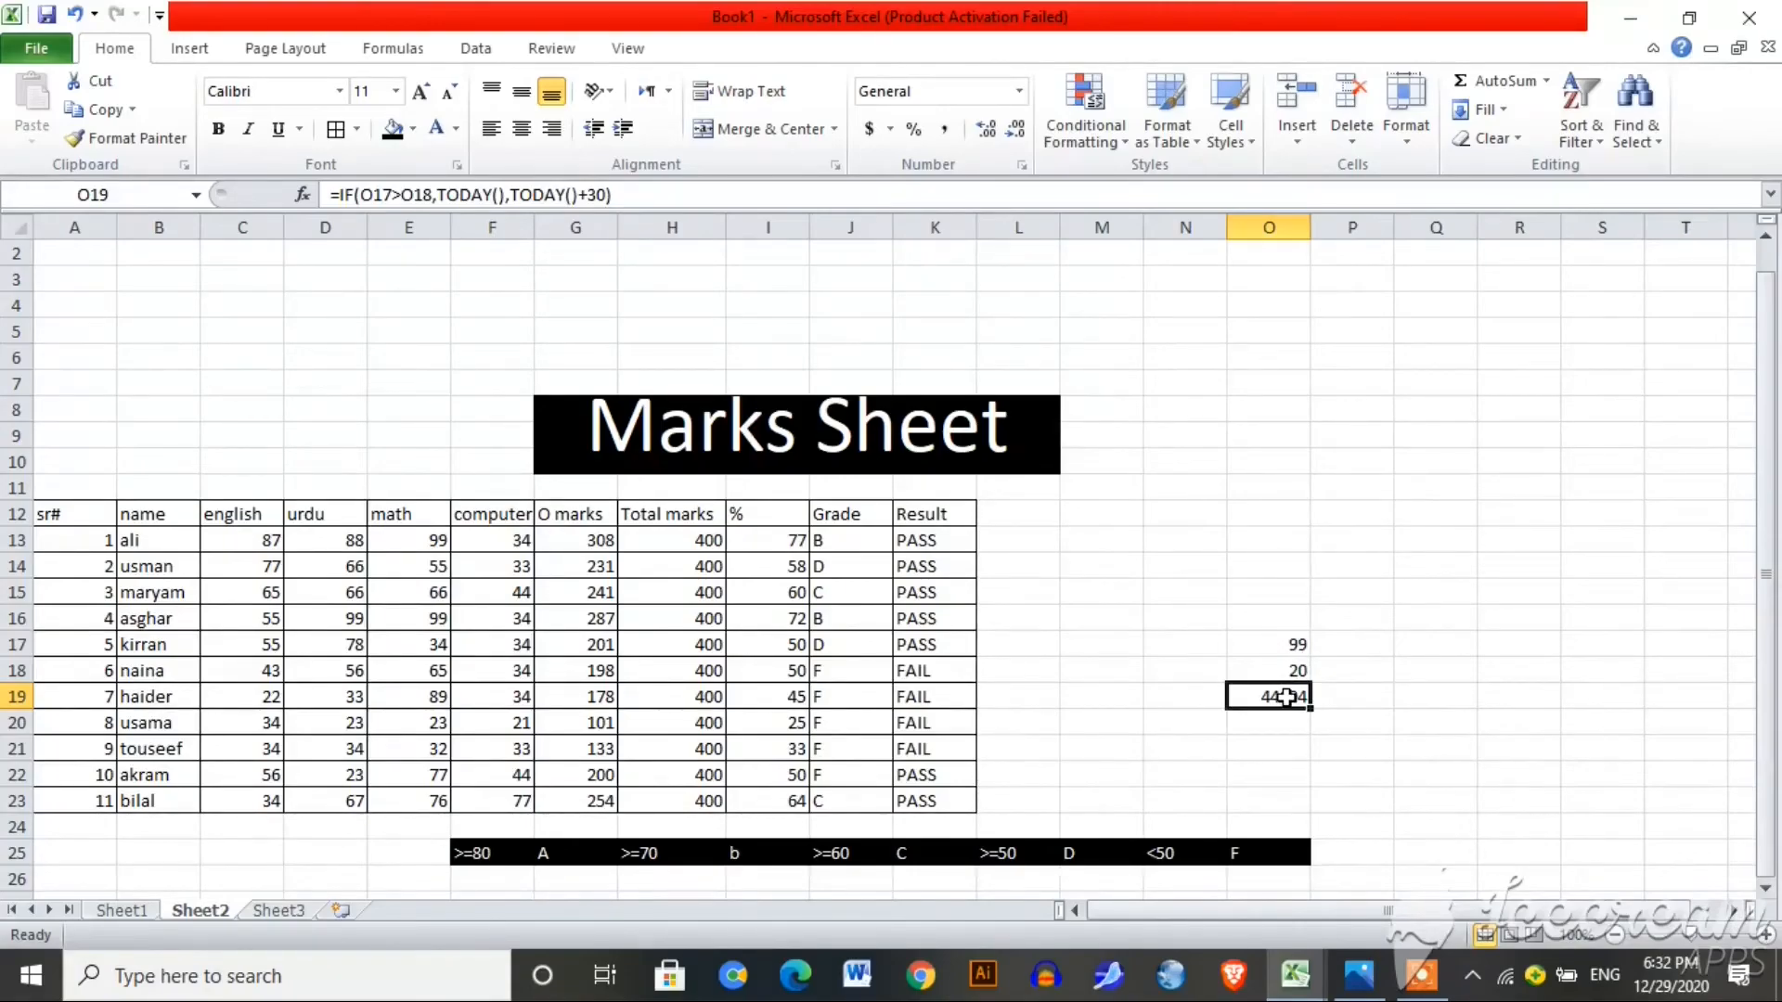
click(1020, 91)
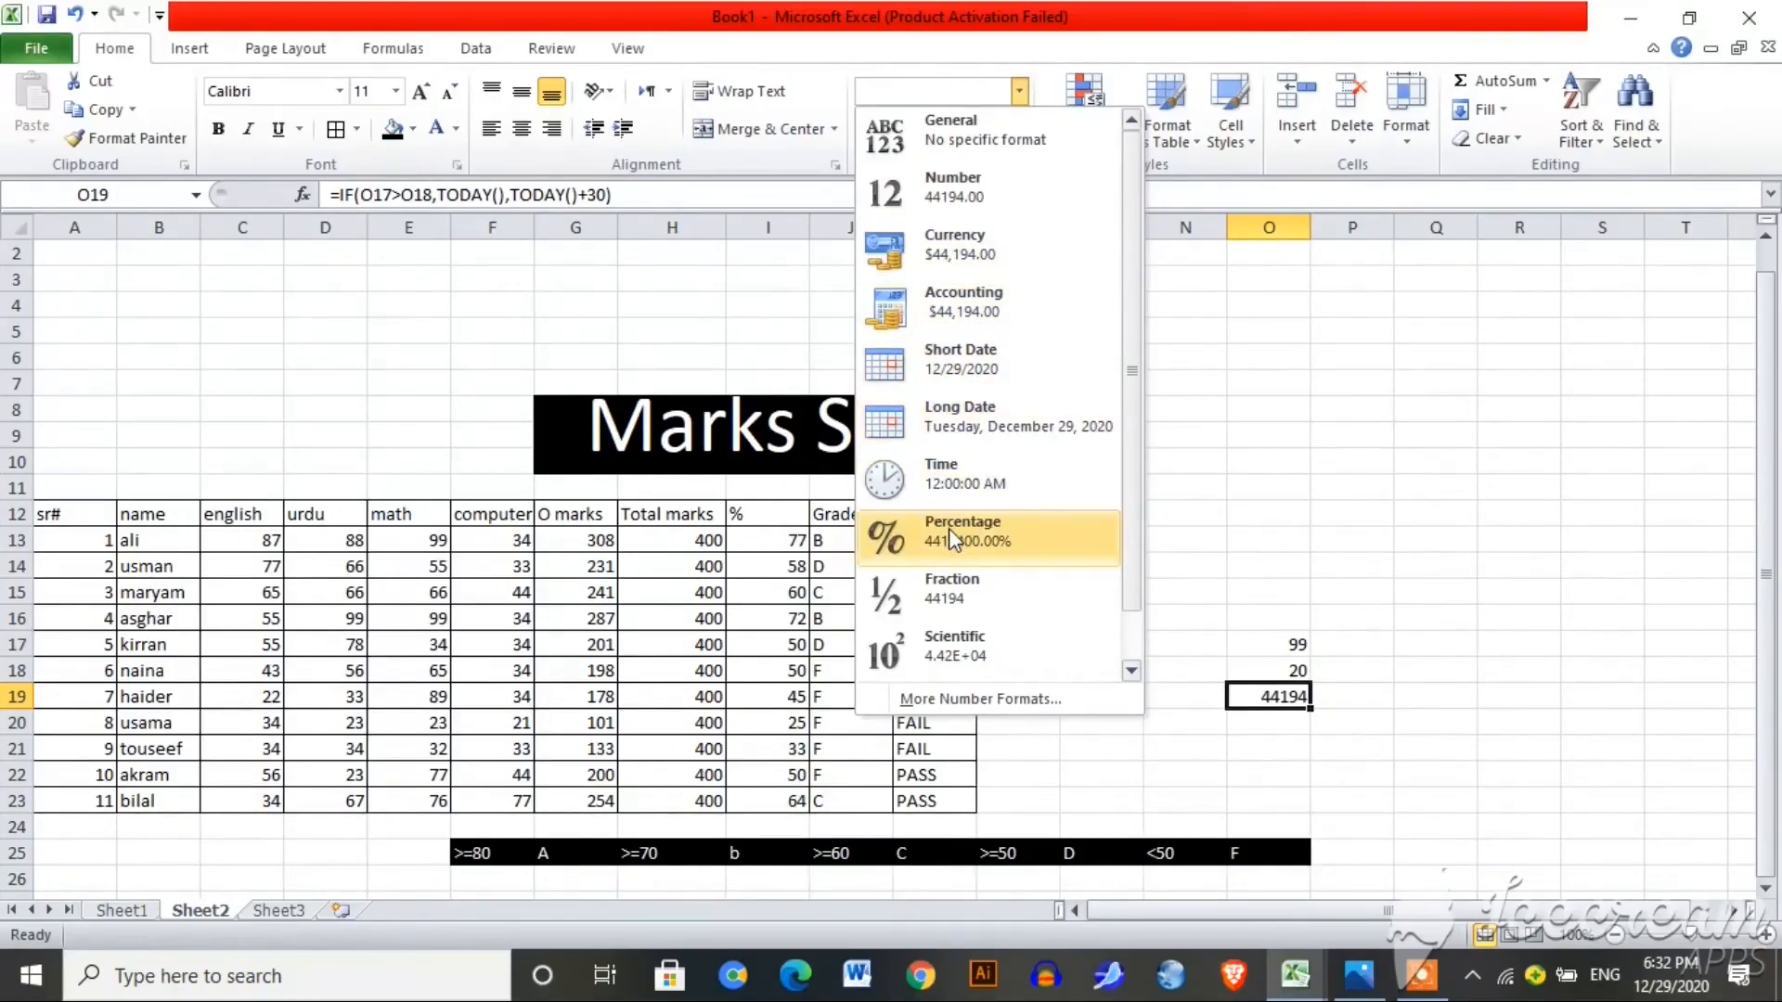
click(1005, 355)
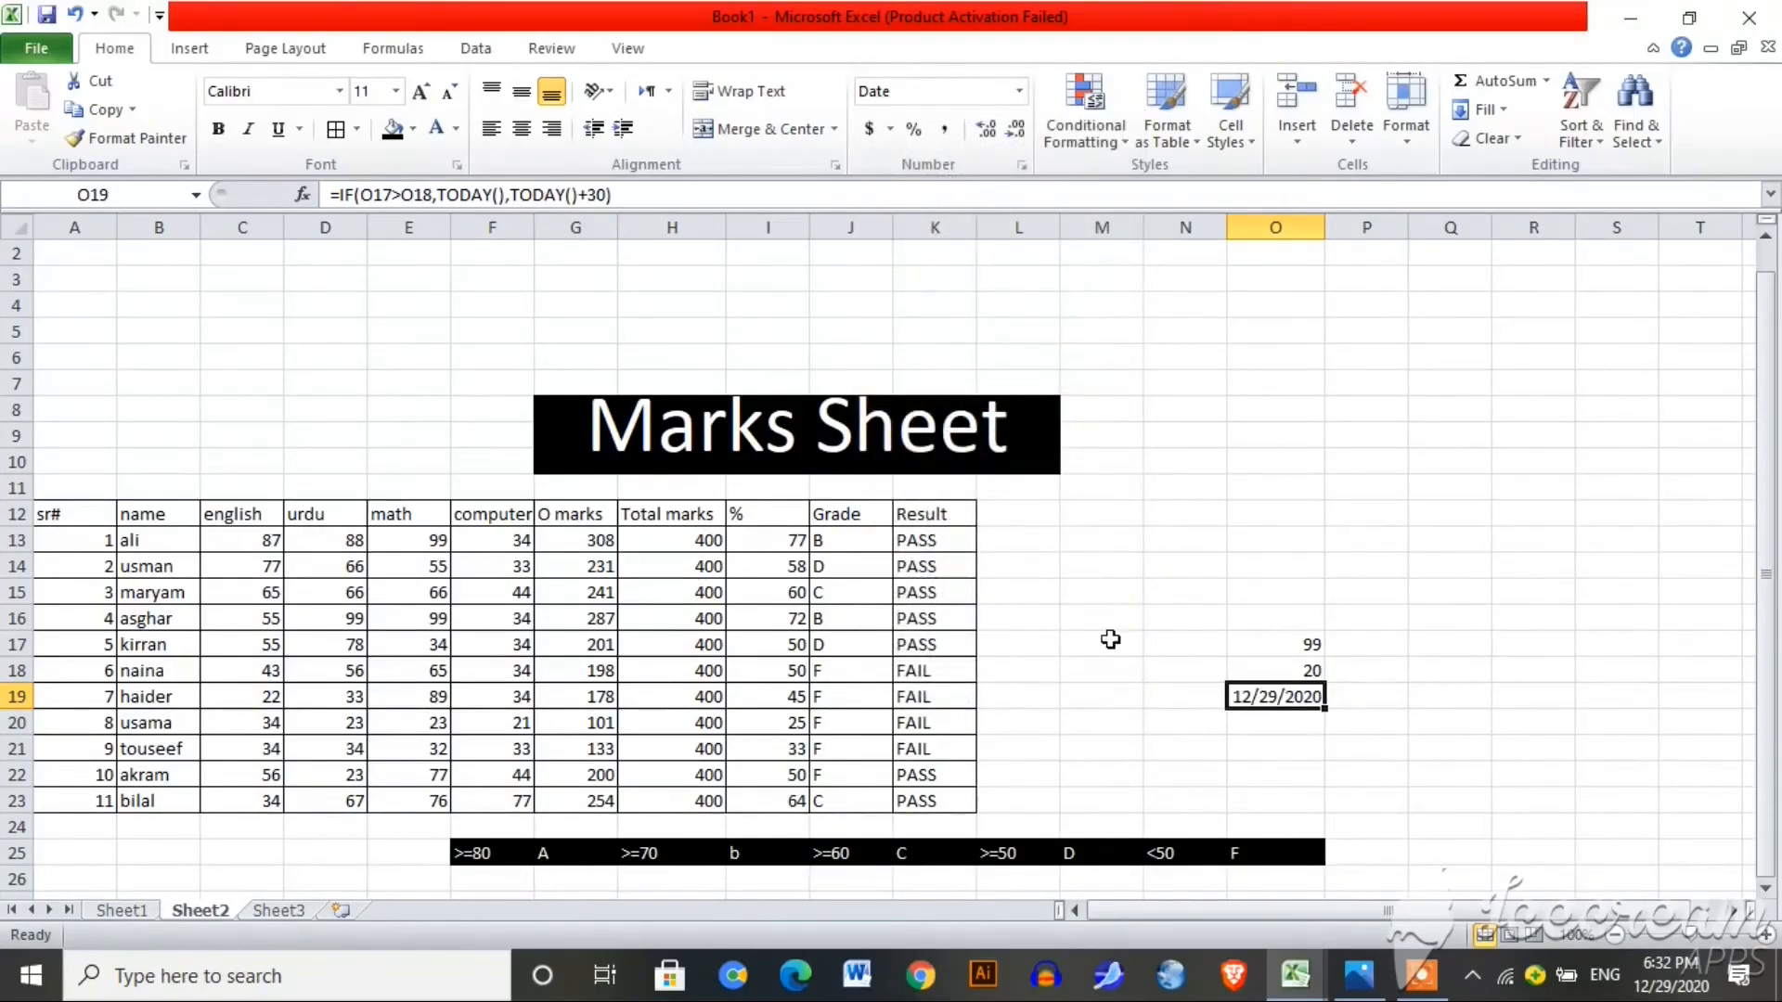
click(1289, 644)
key(BackSpace)
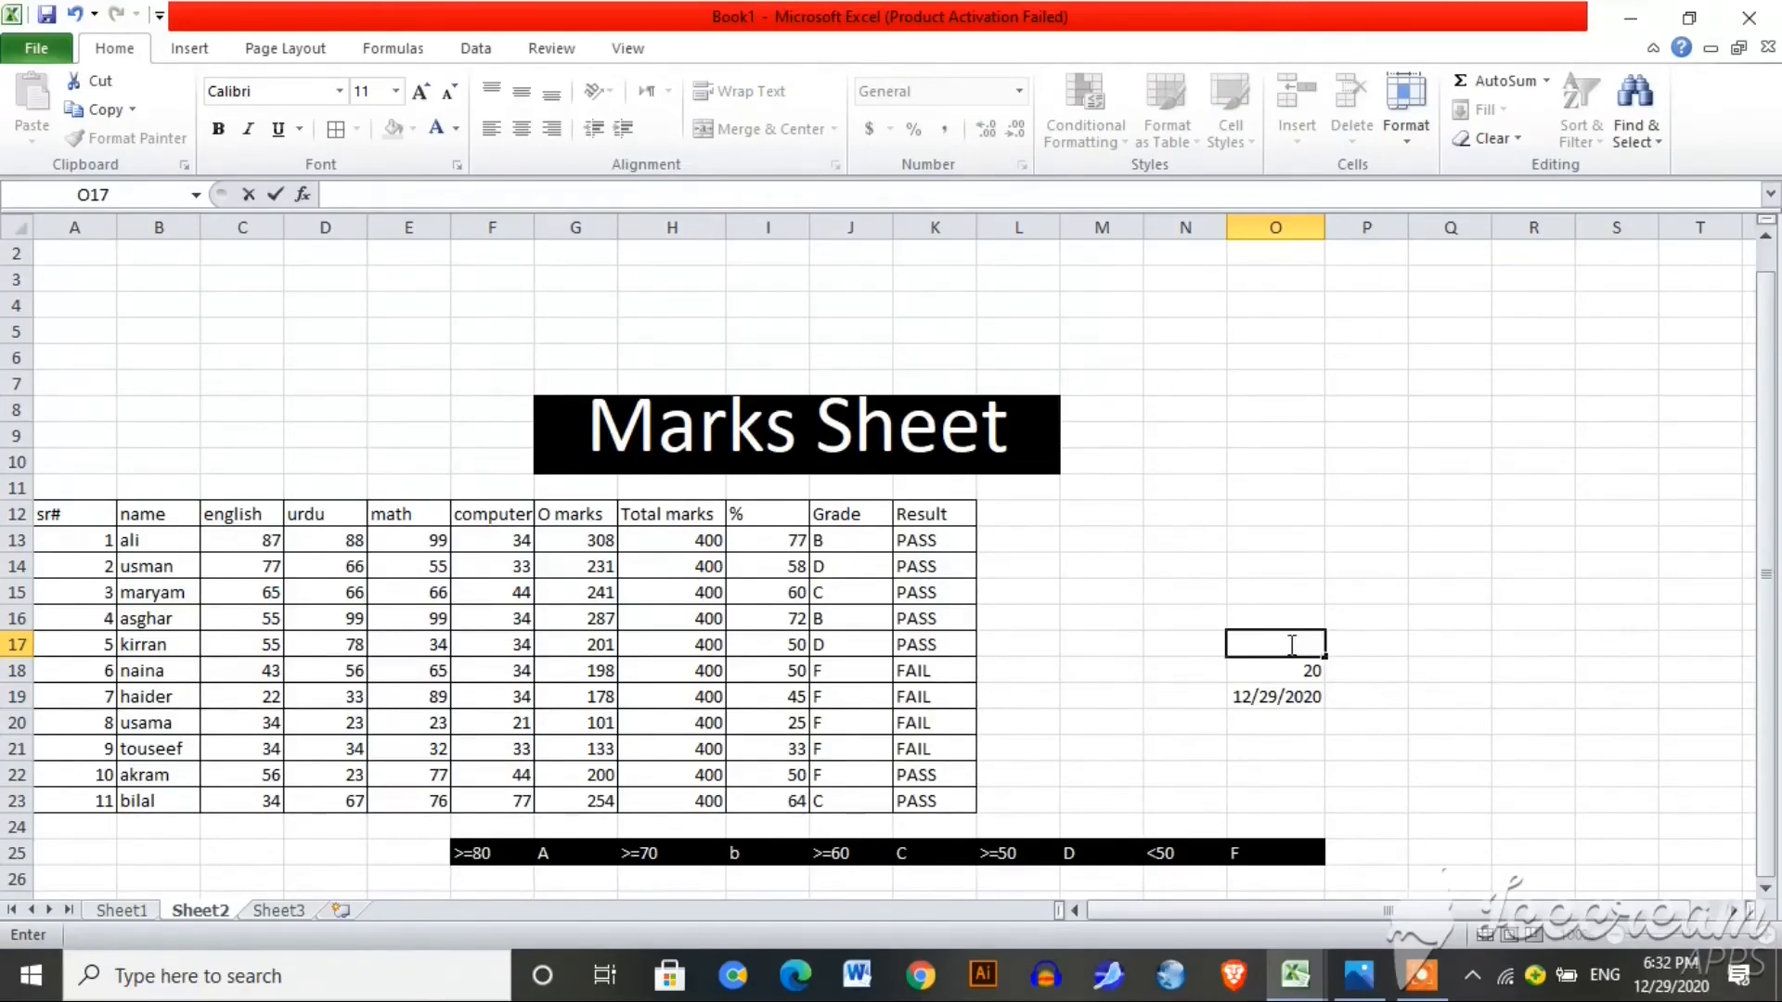
Step: Test O17 with 6 then 88, flipping O19 between 1/28/2021 and 12/29/2020
text(6)
key(Return)
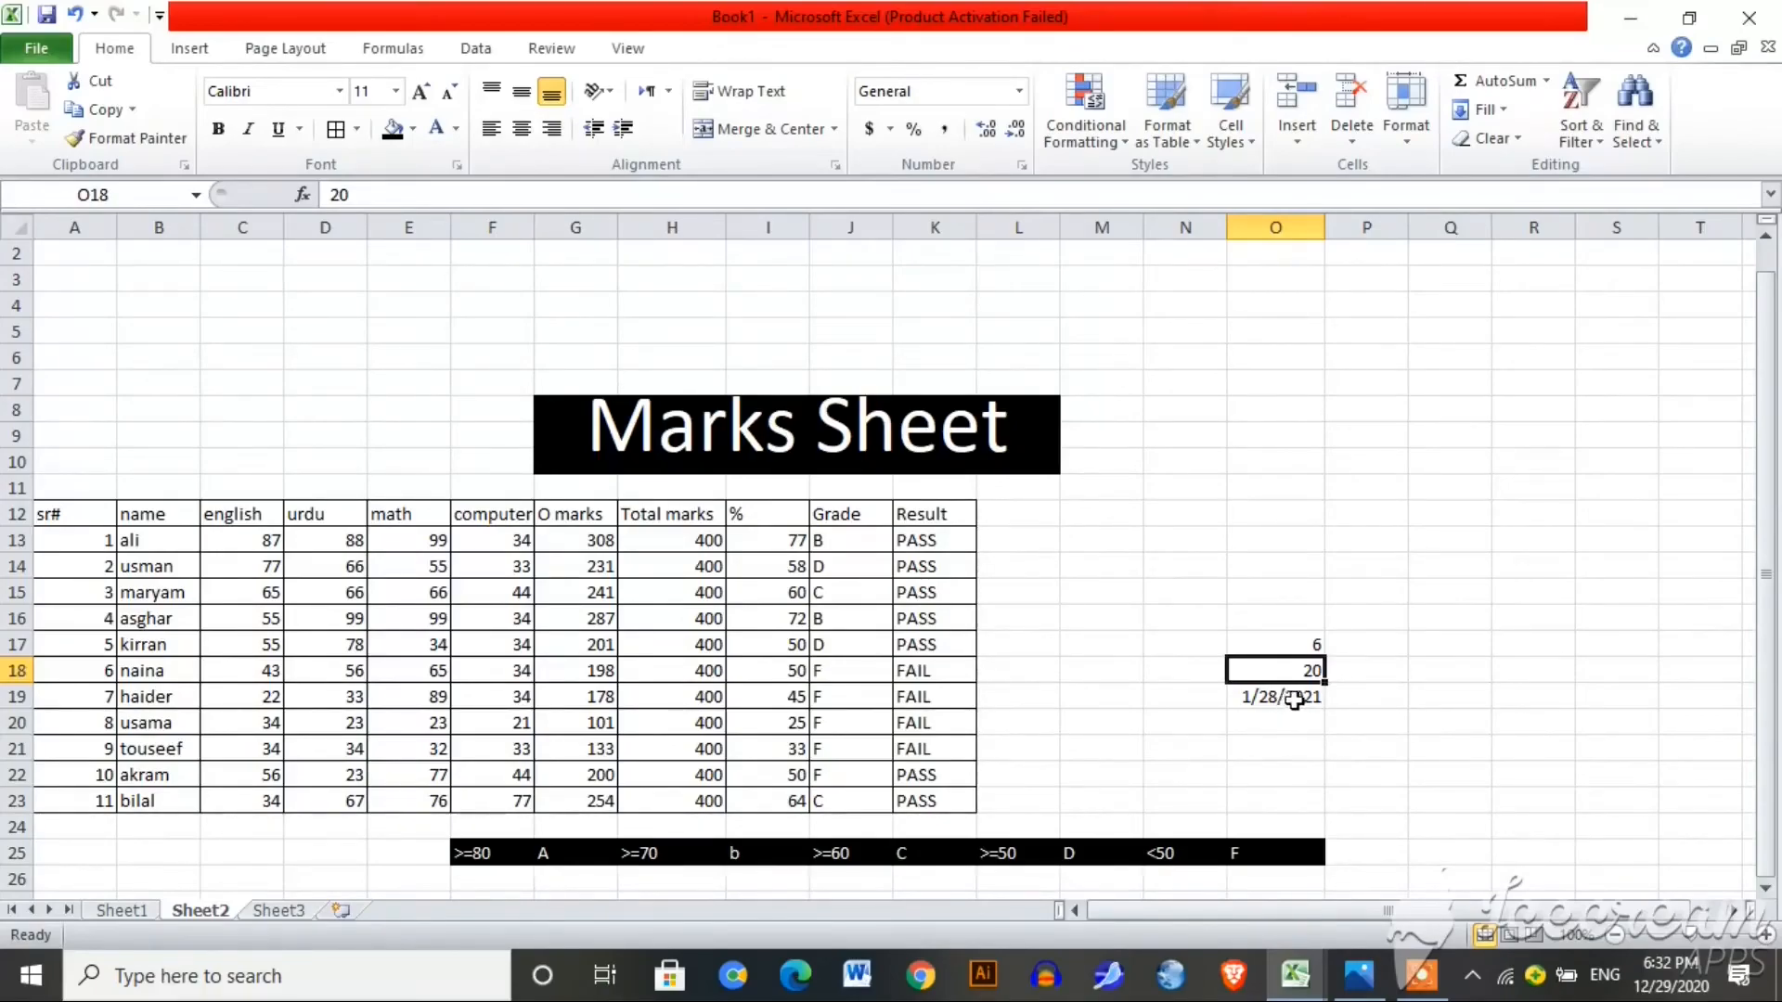
click(1311, 646)
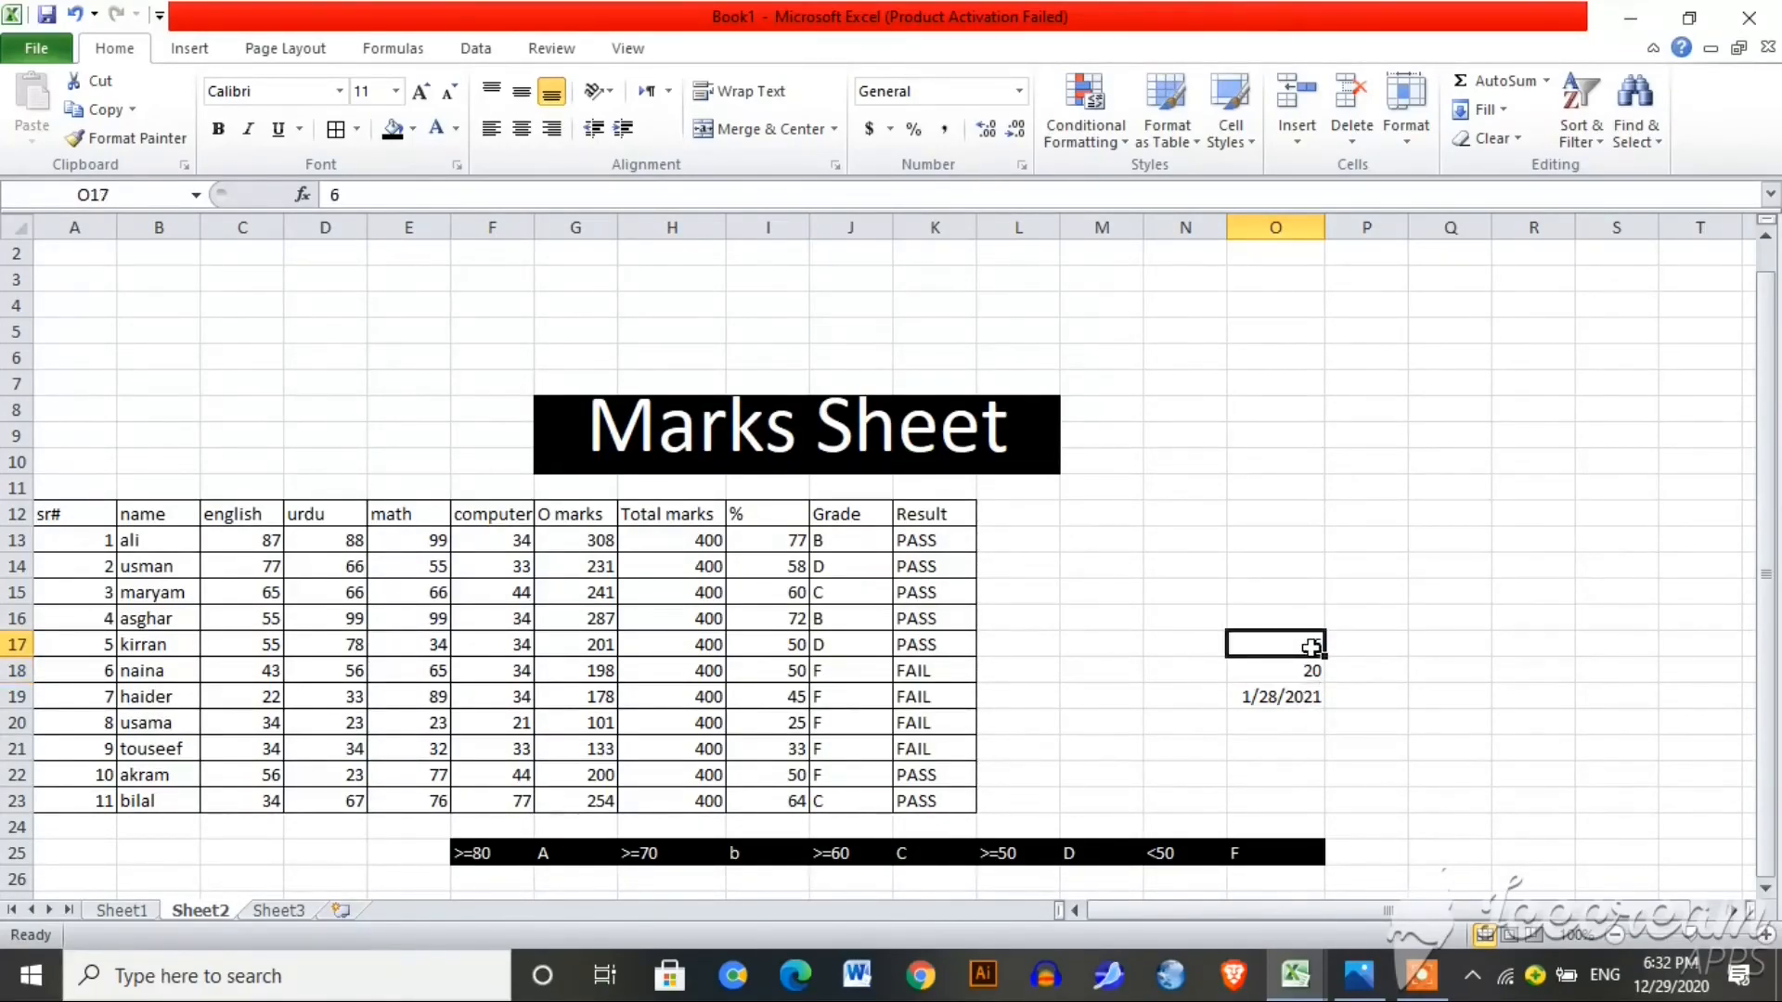
key(BackSpace)
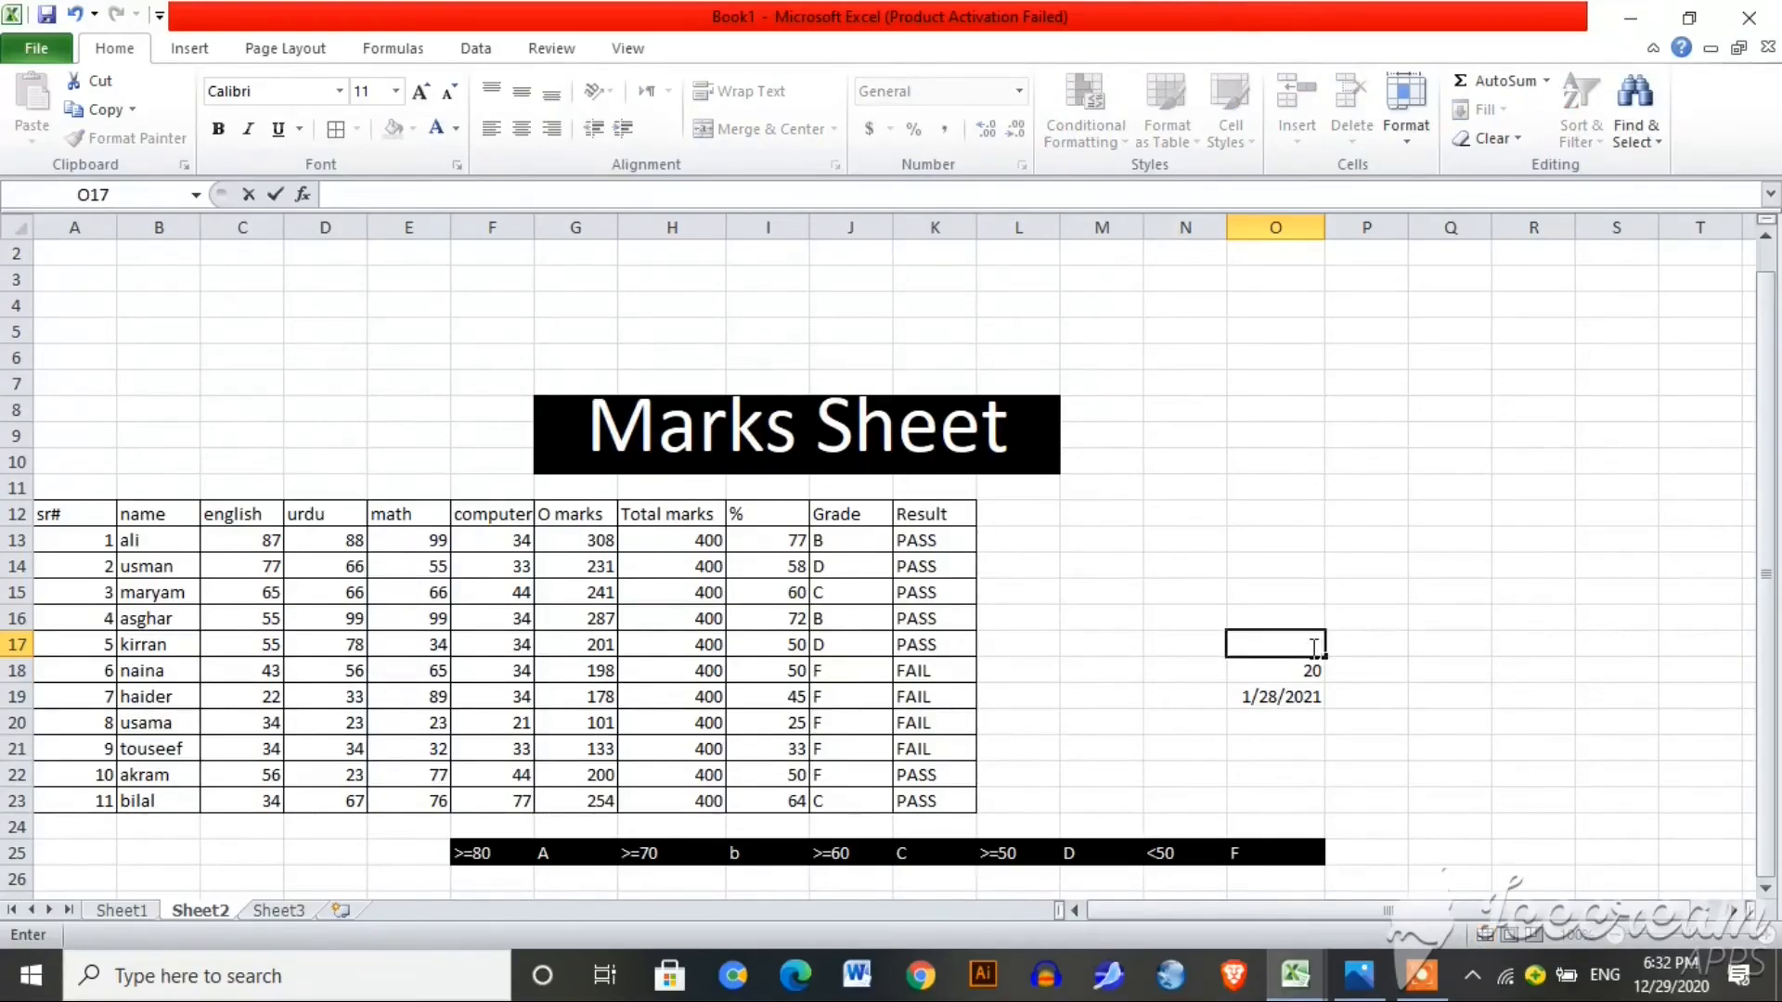
text(88)
key(Return)
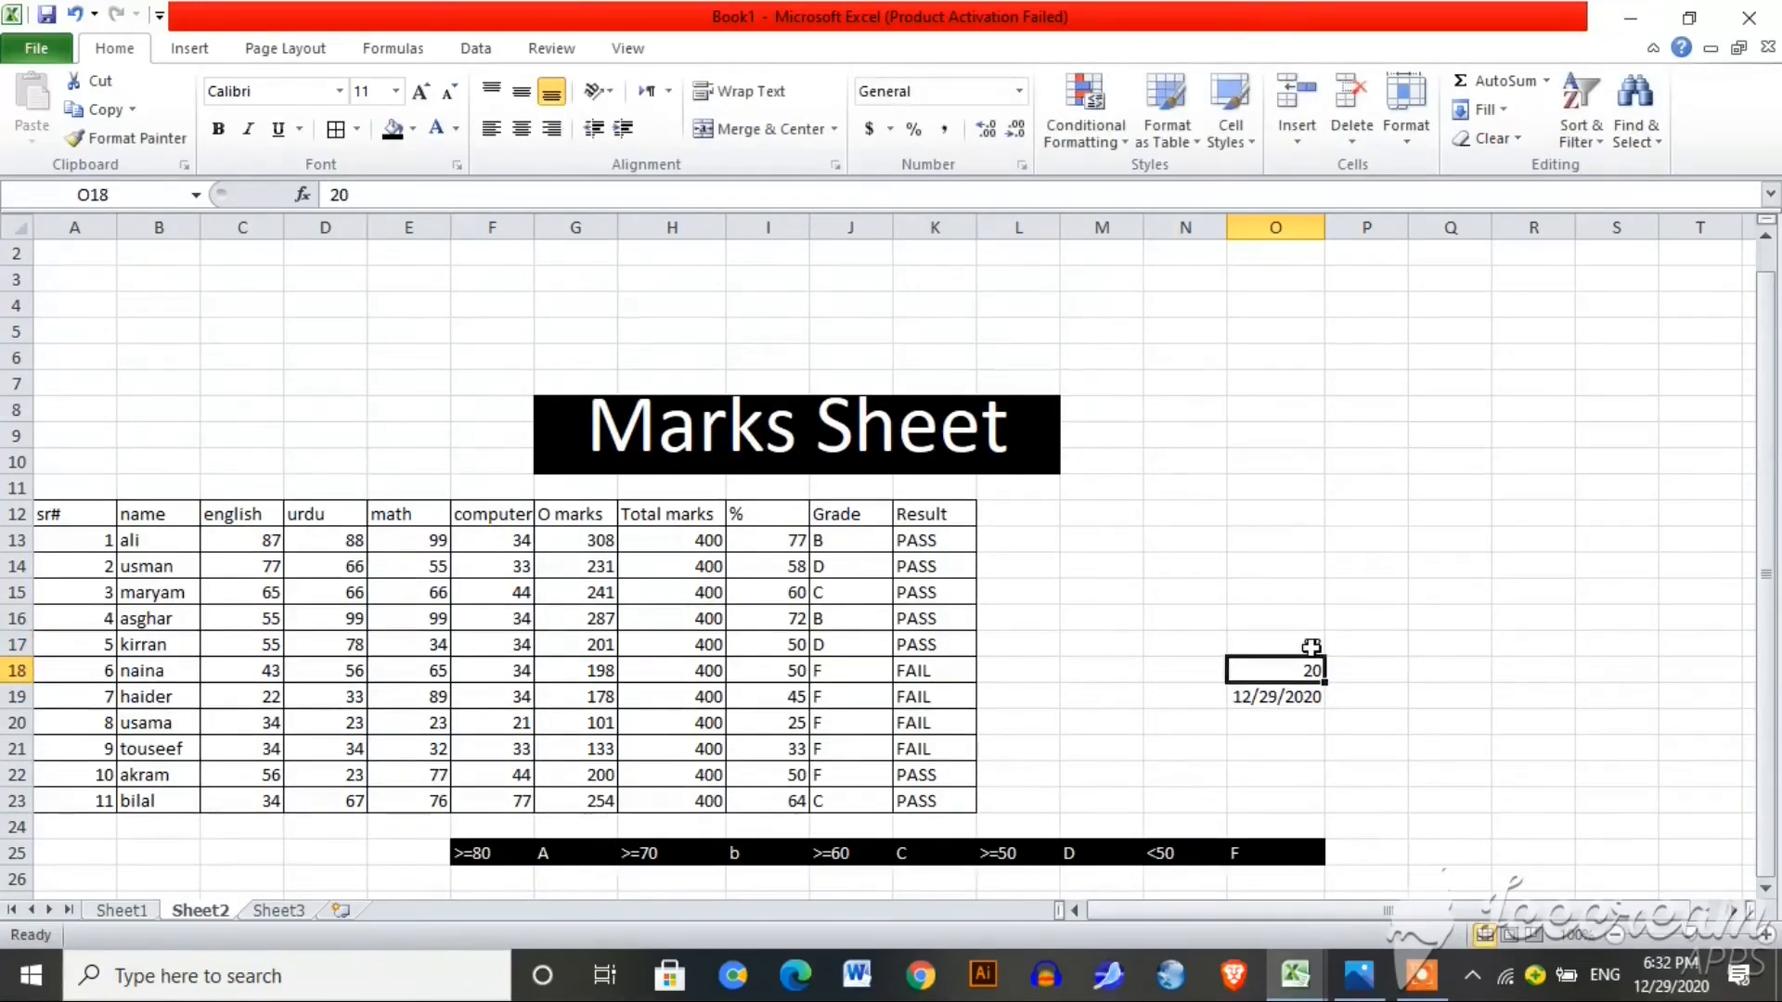
click(1295, 696)
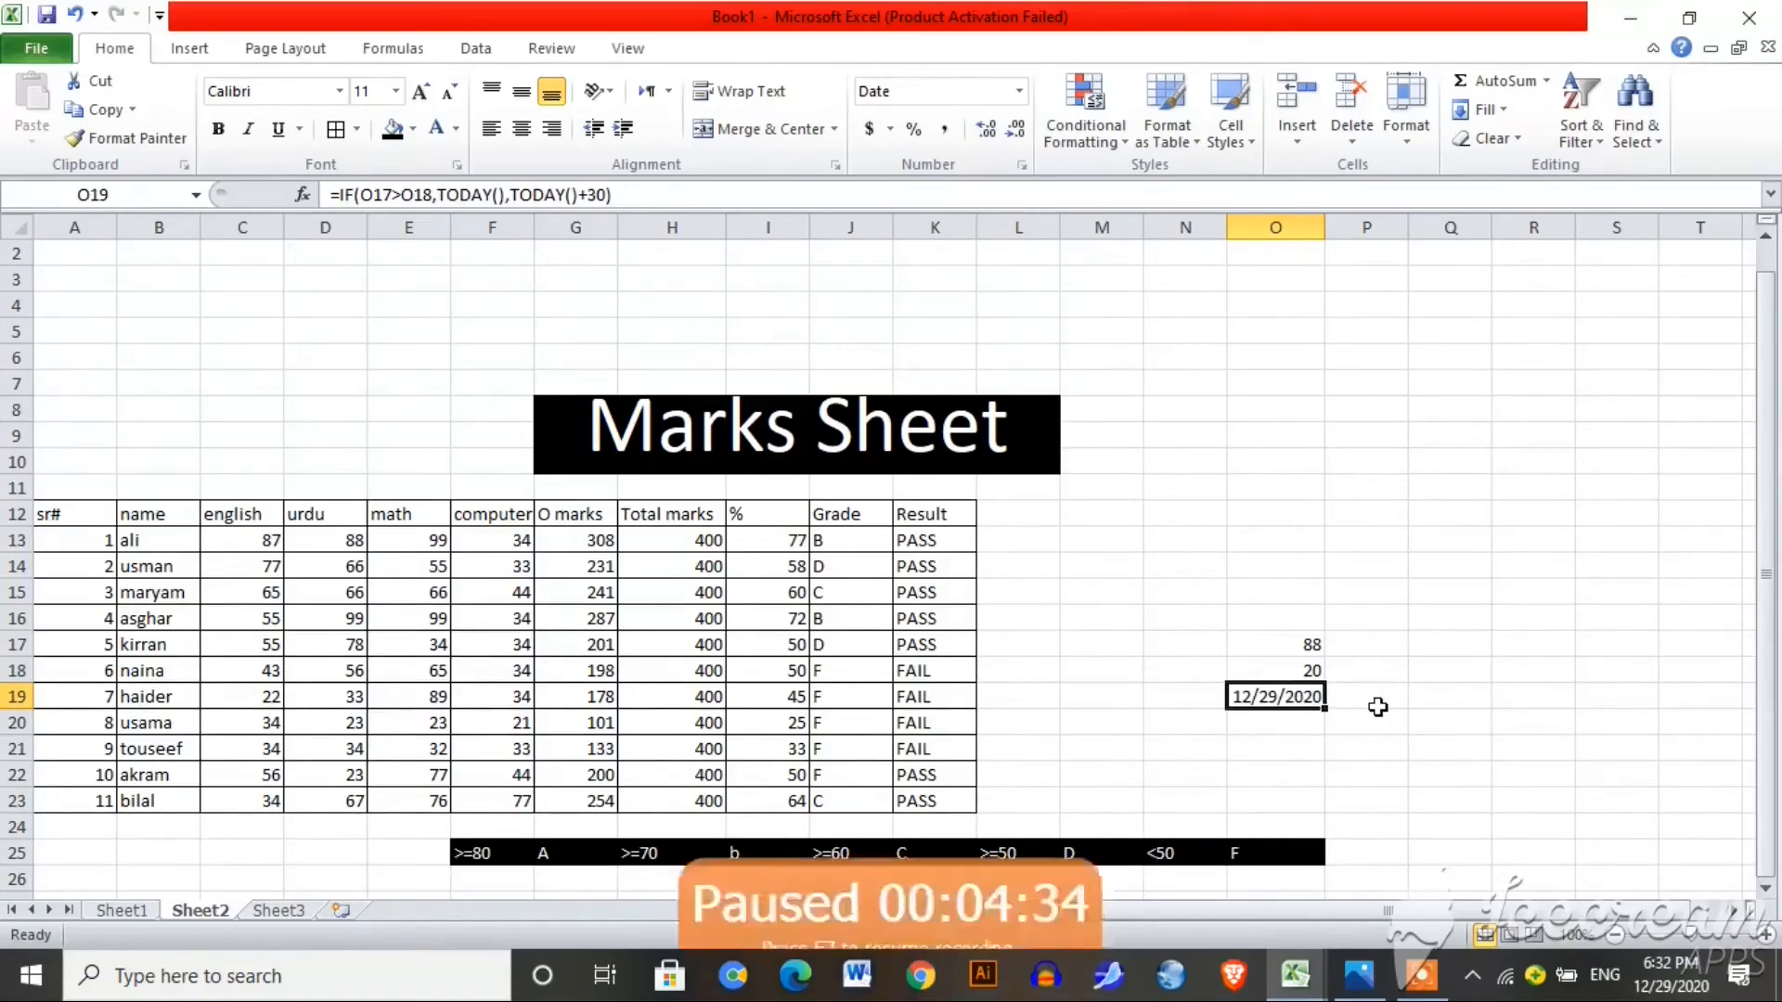
click(1285, 778)
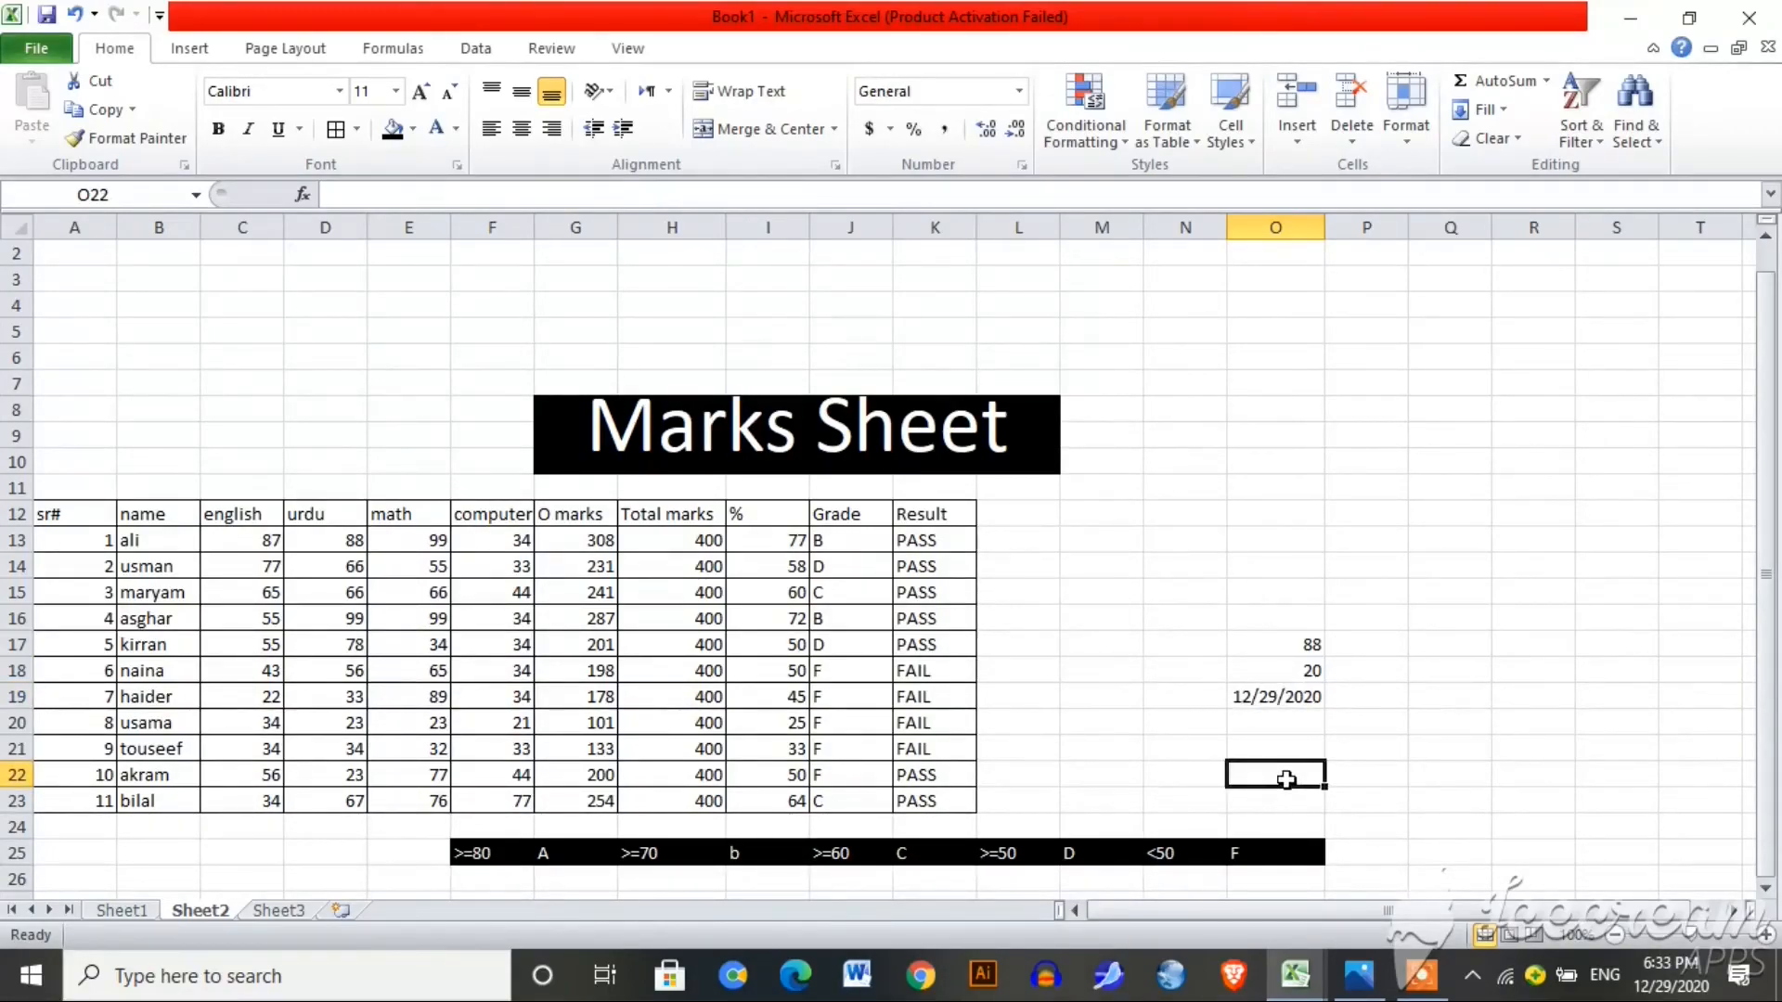
Step: Enter =IF(O17>O18,1,0) in O22, which returns 1
text(=)
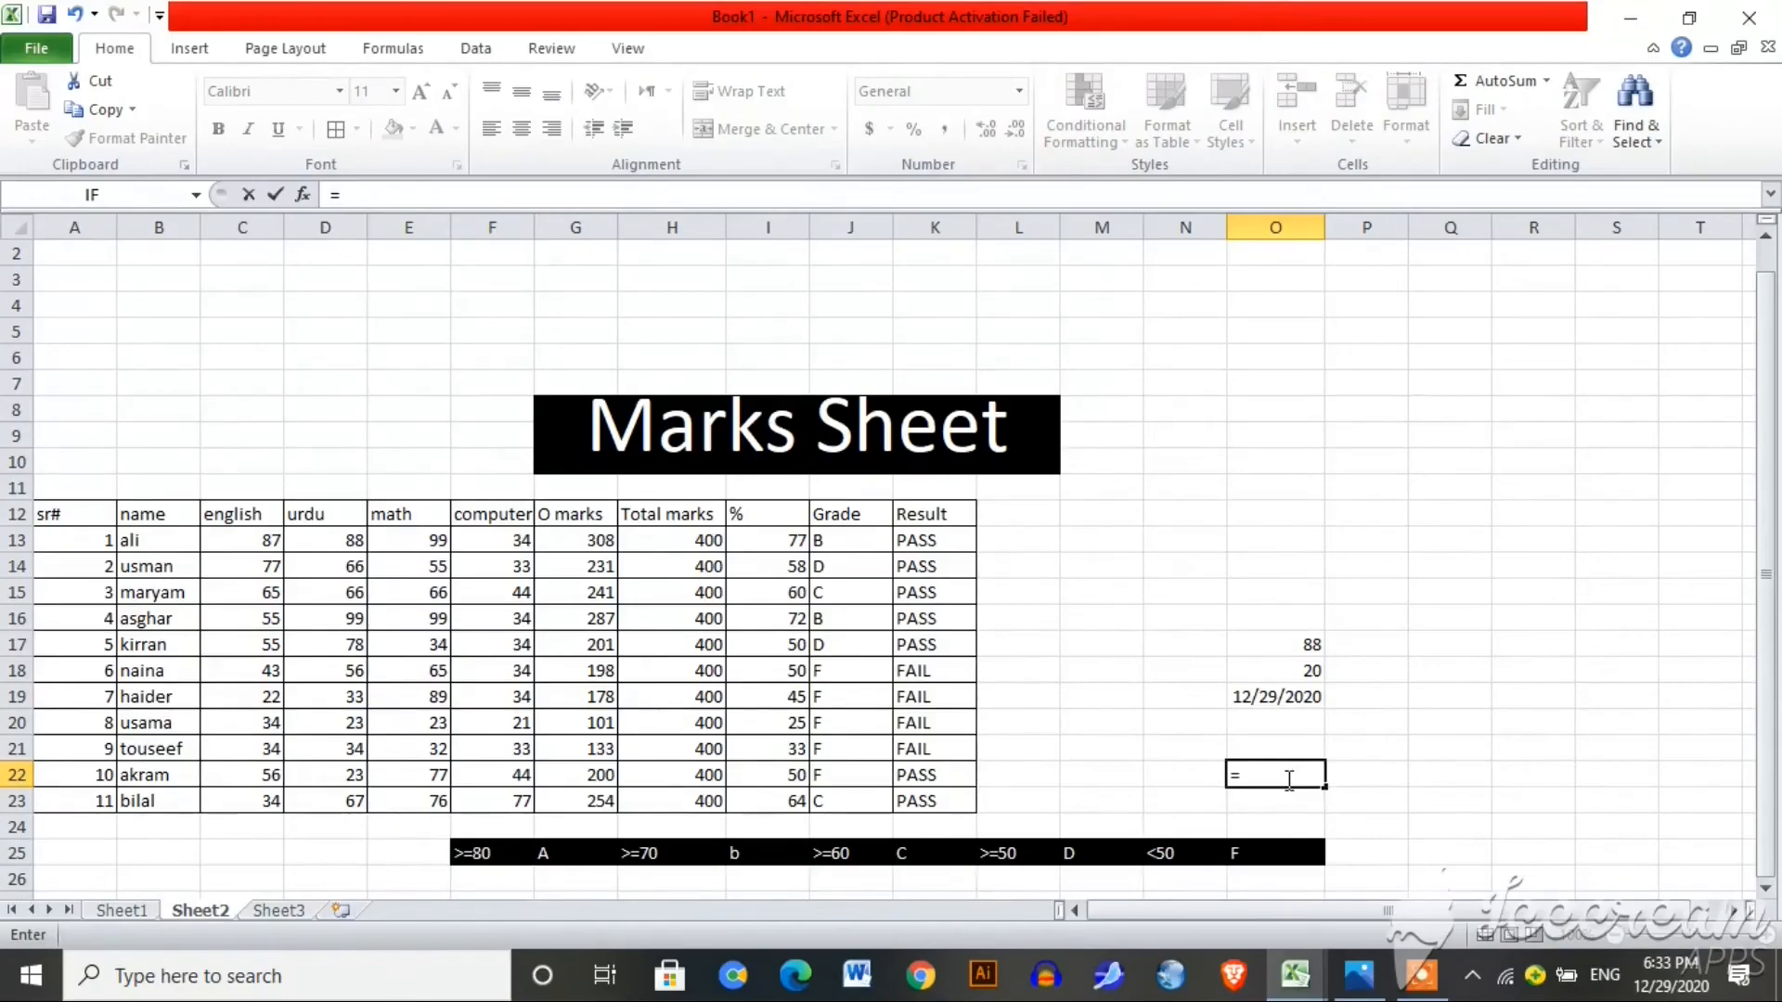
text(if)
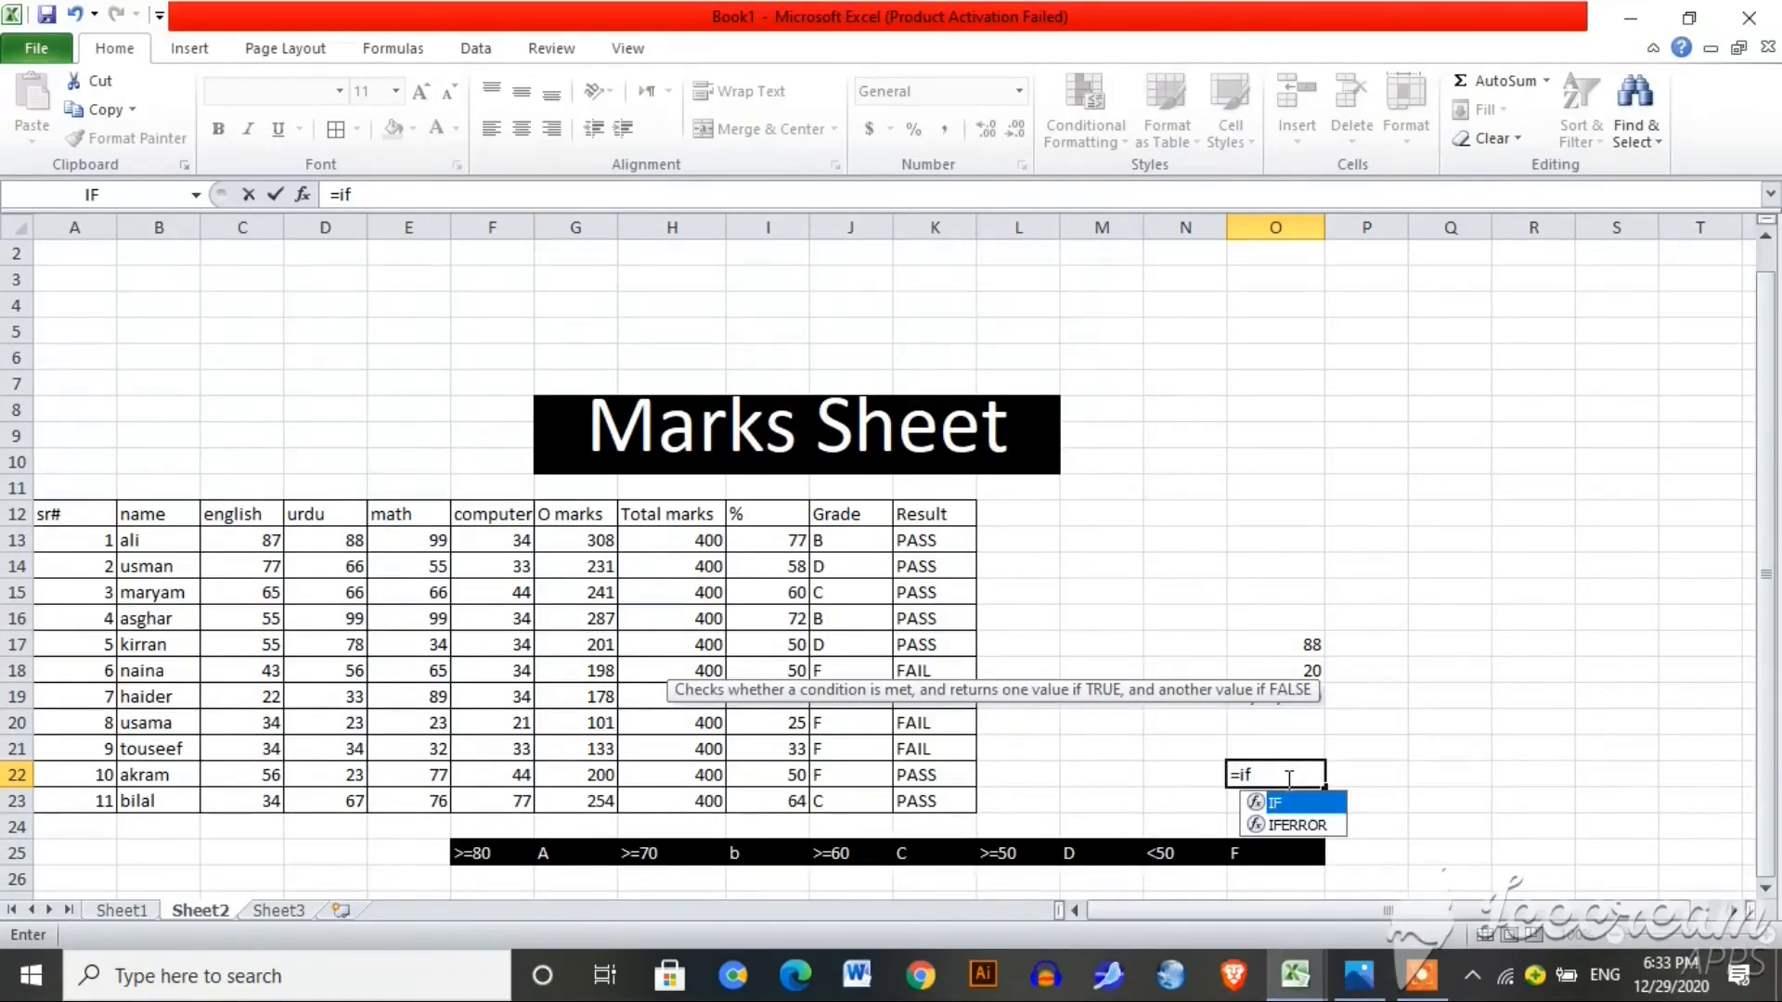
text(()
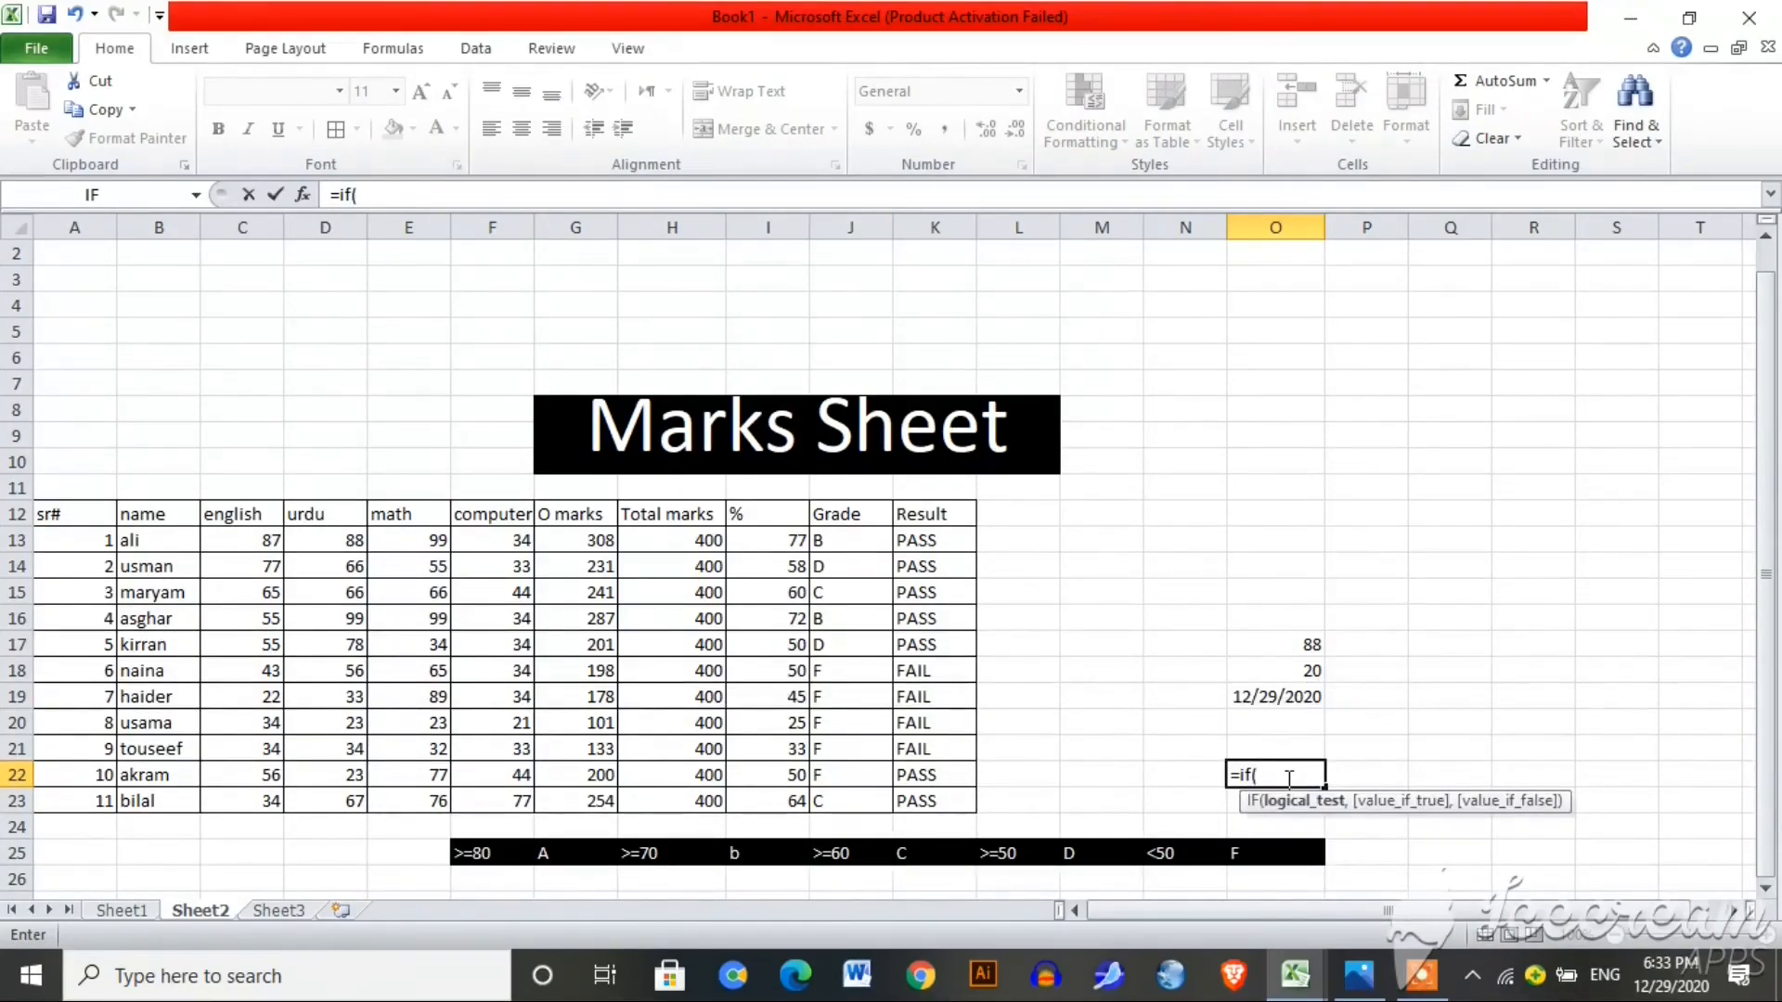
click(1312, 642)
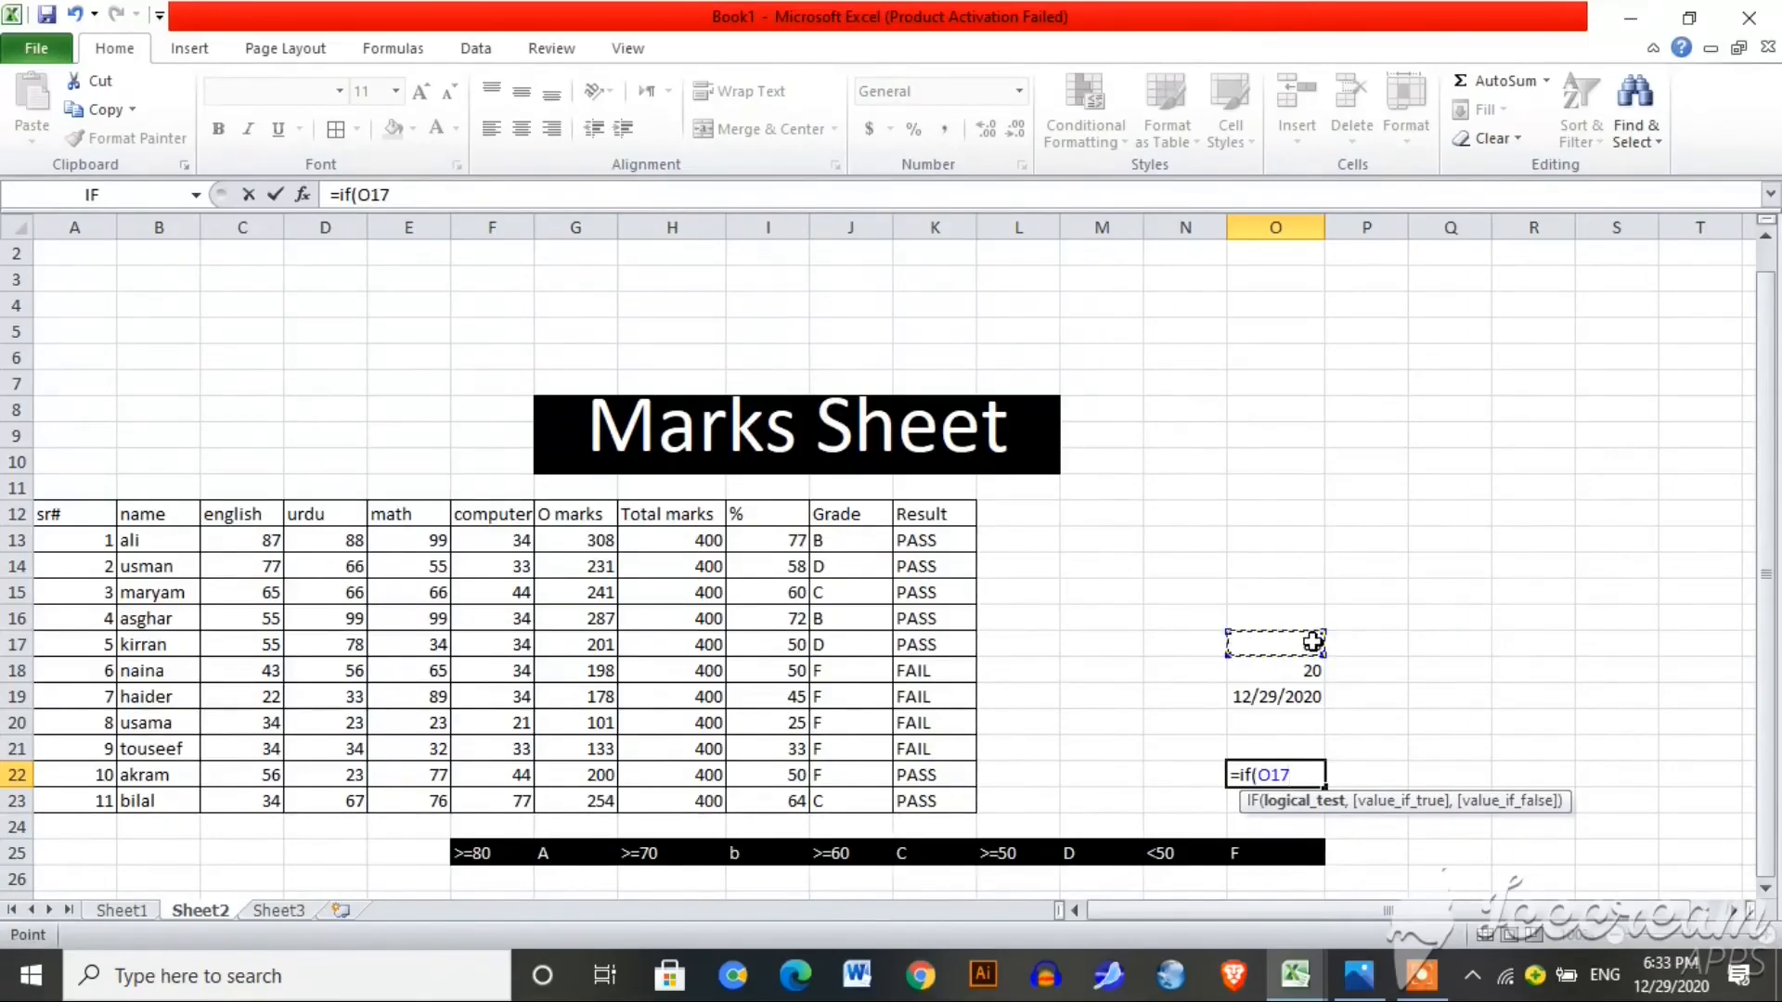
text(>)
click(1311, 672)
text(,)
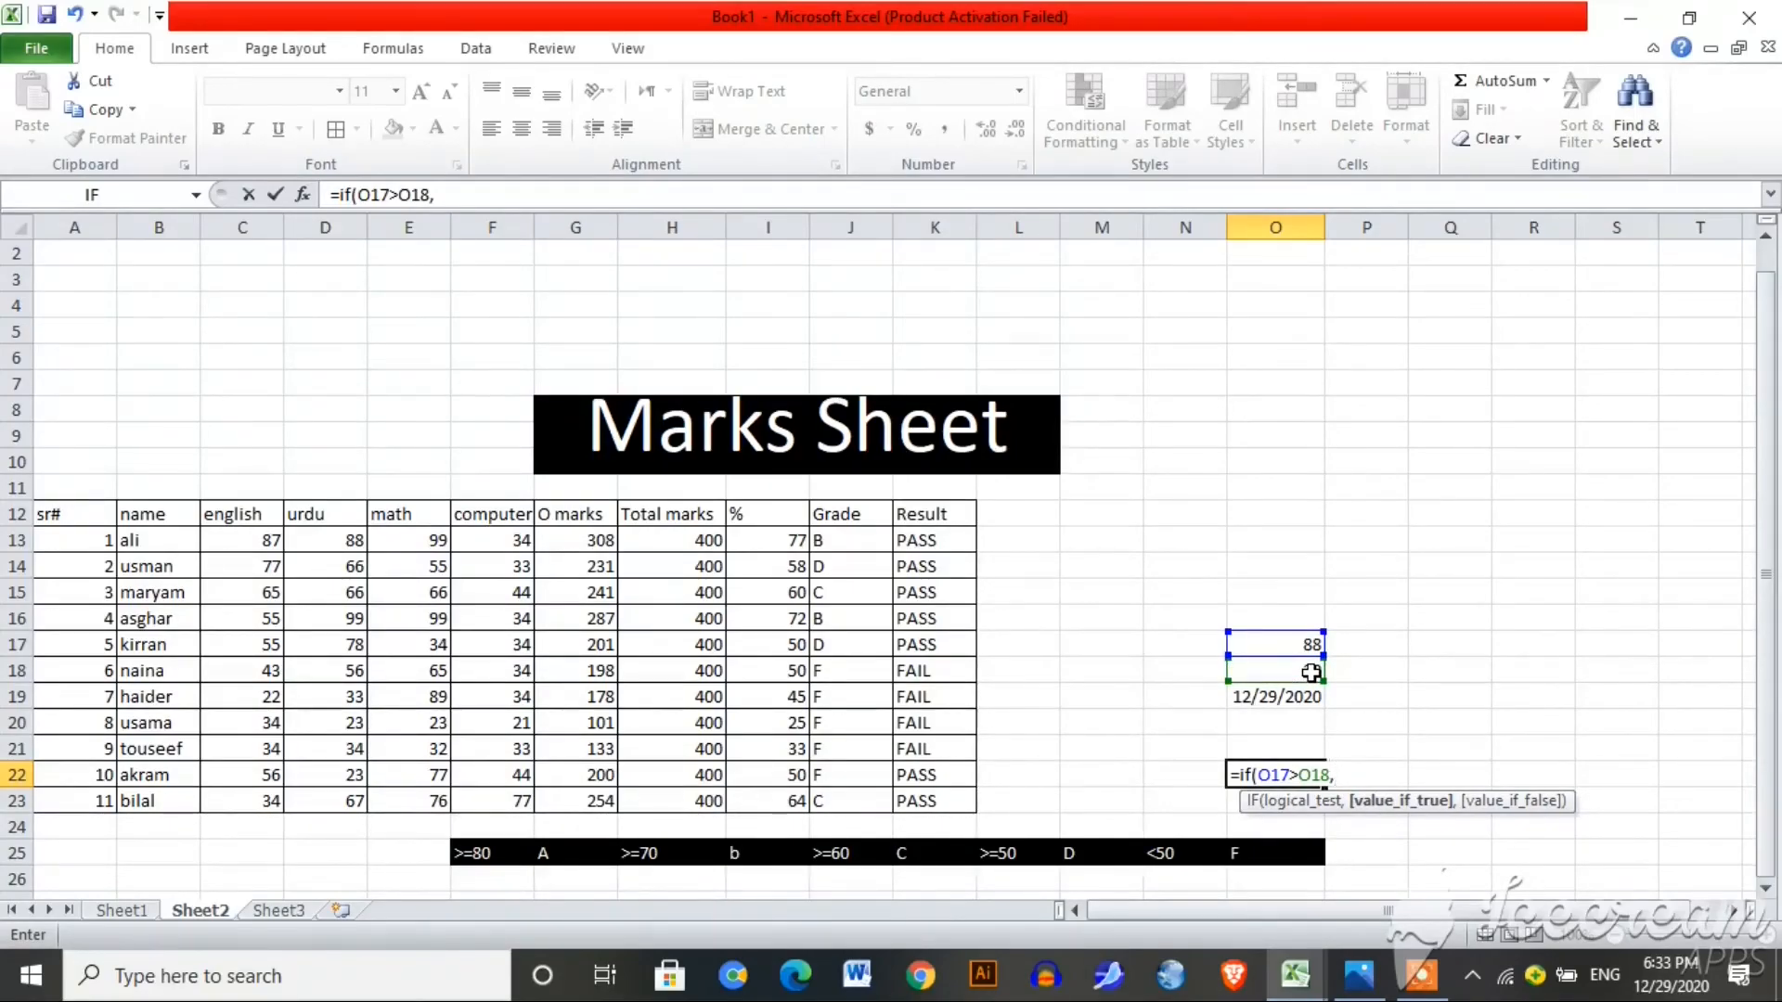
text(1,2)
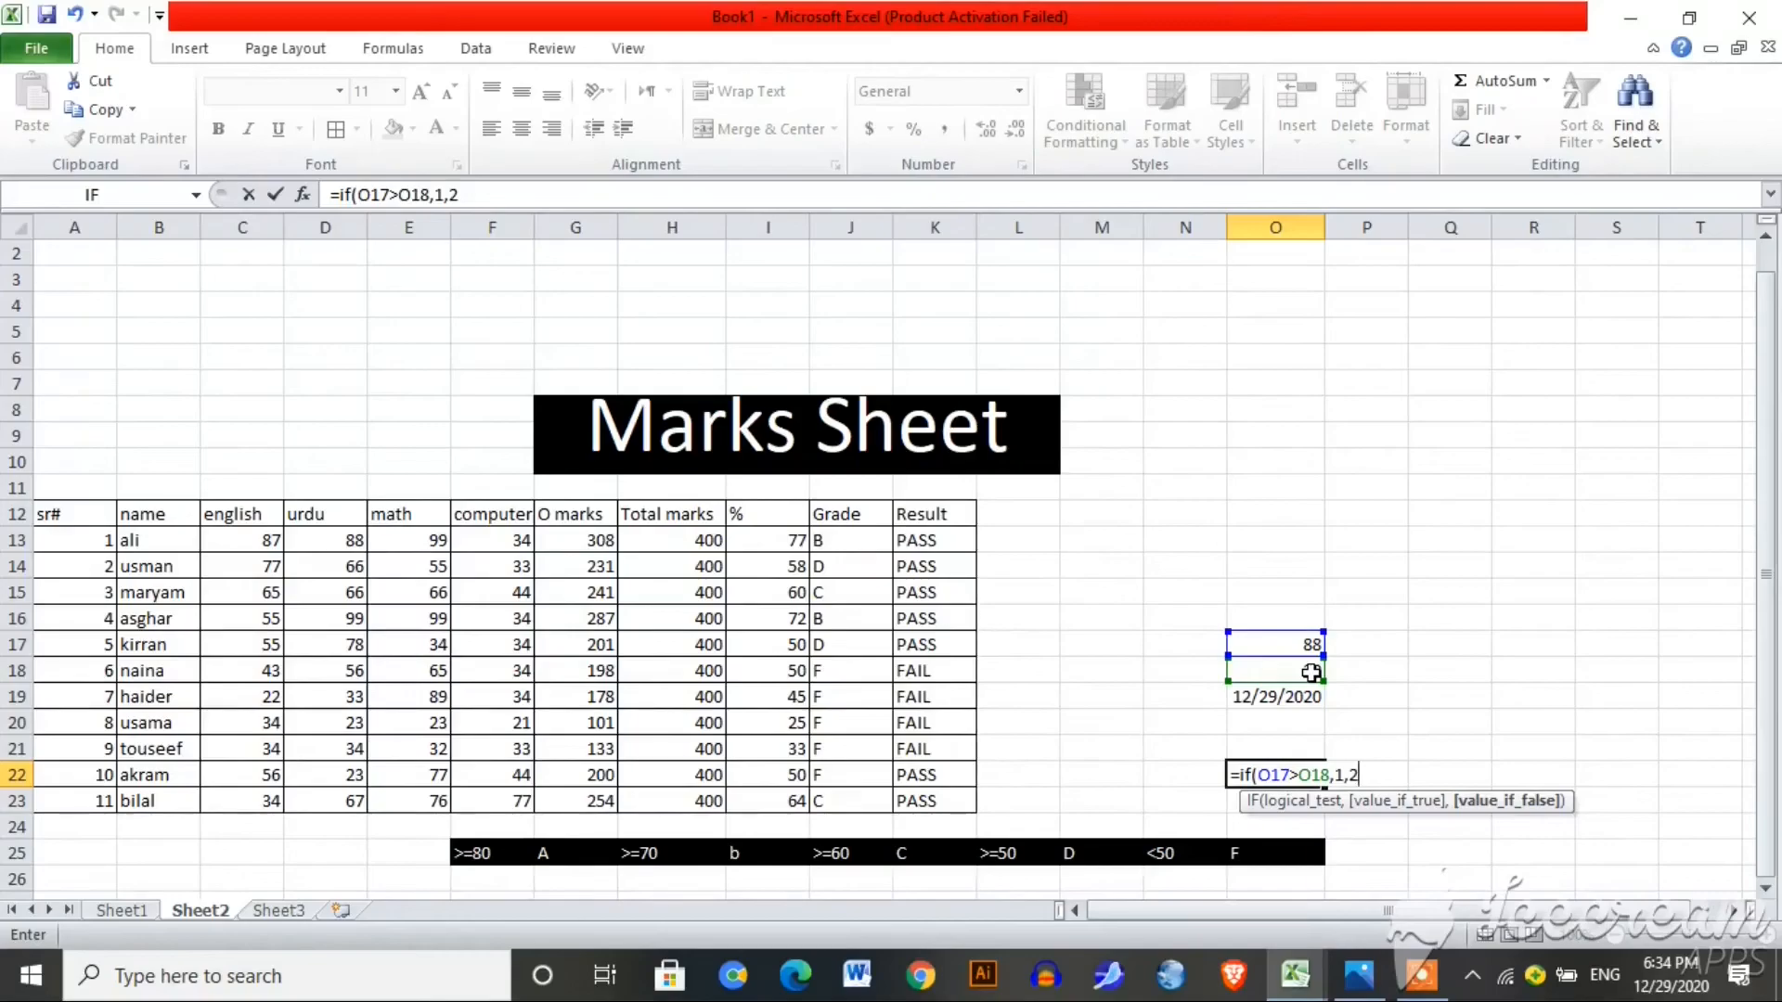
key(BackSpace)
text(0)
key(Return)
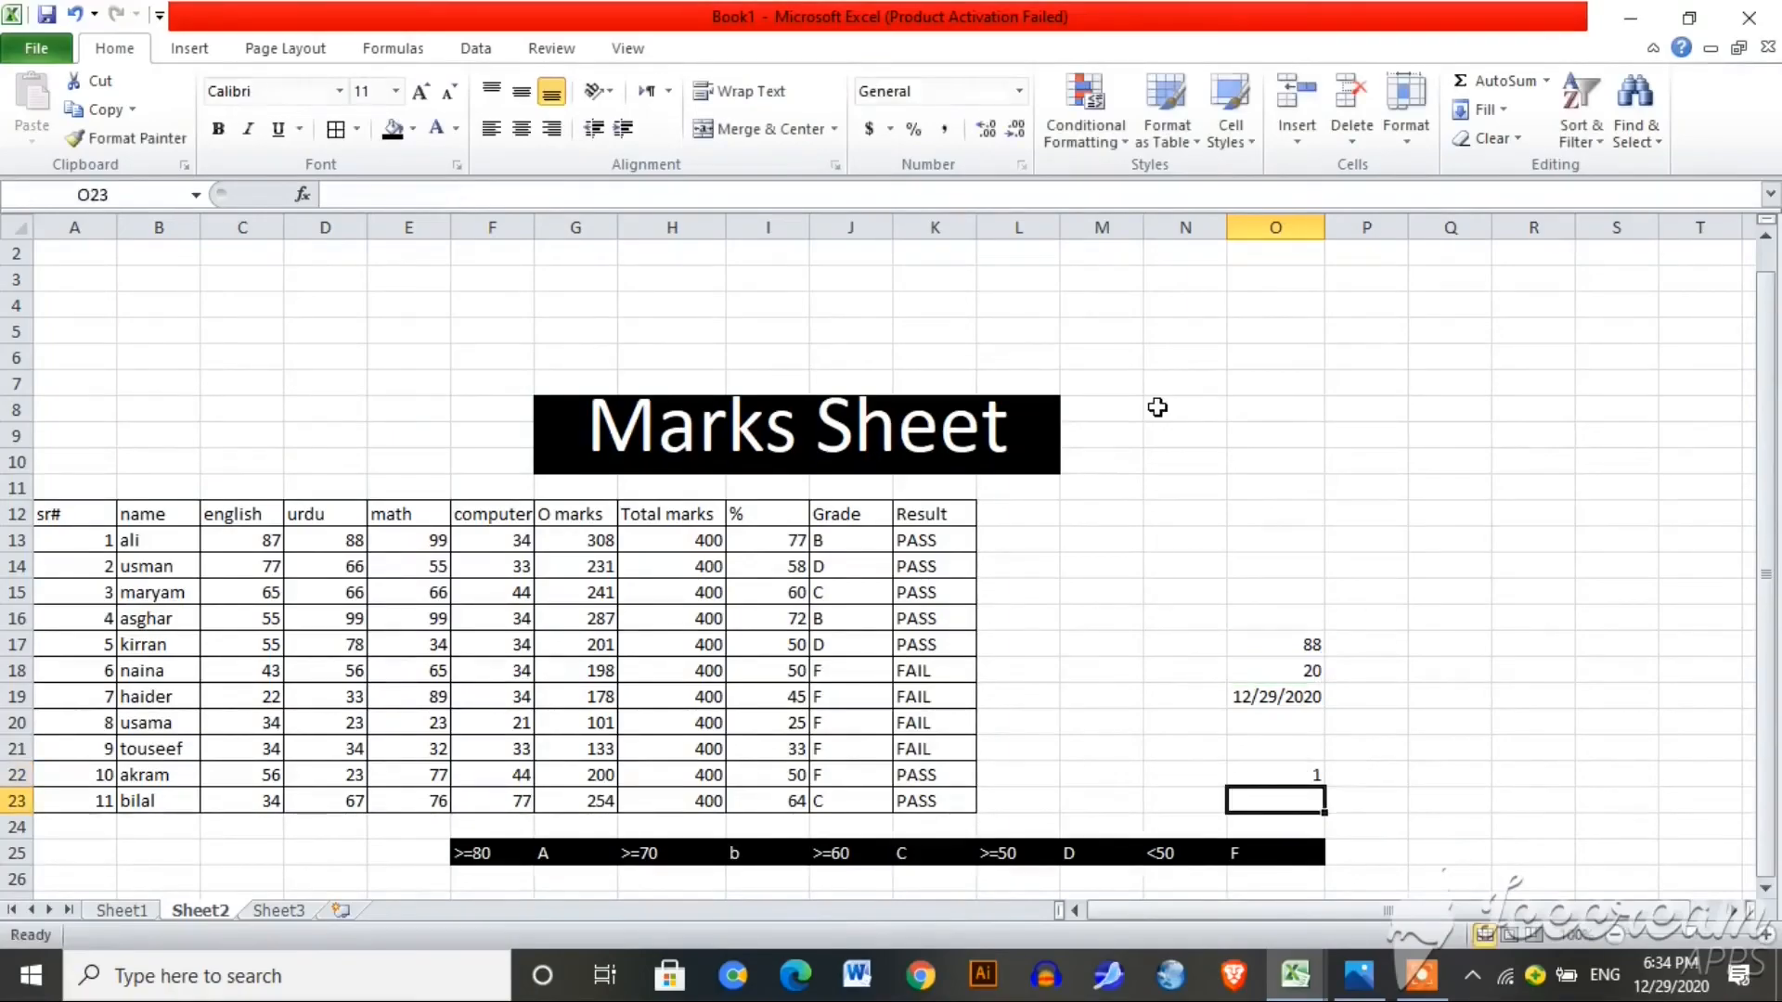
click(1290, 776)
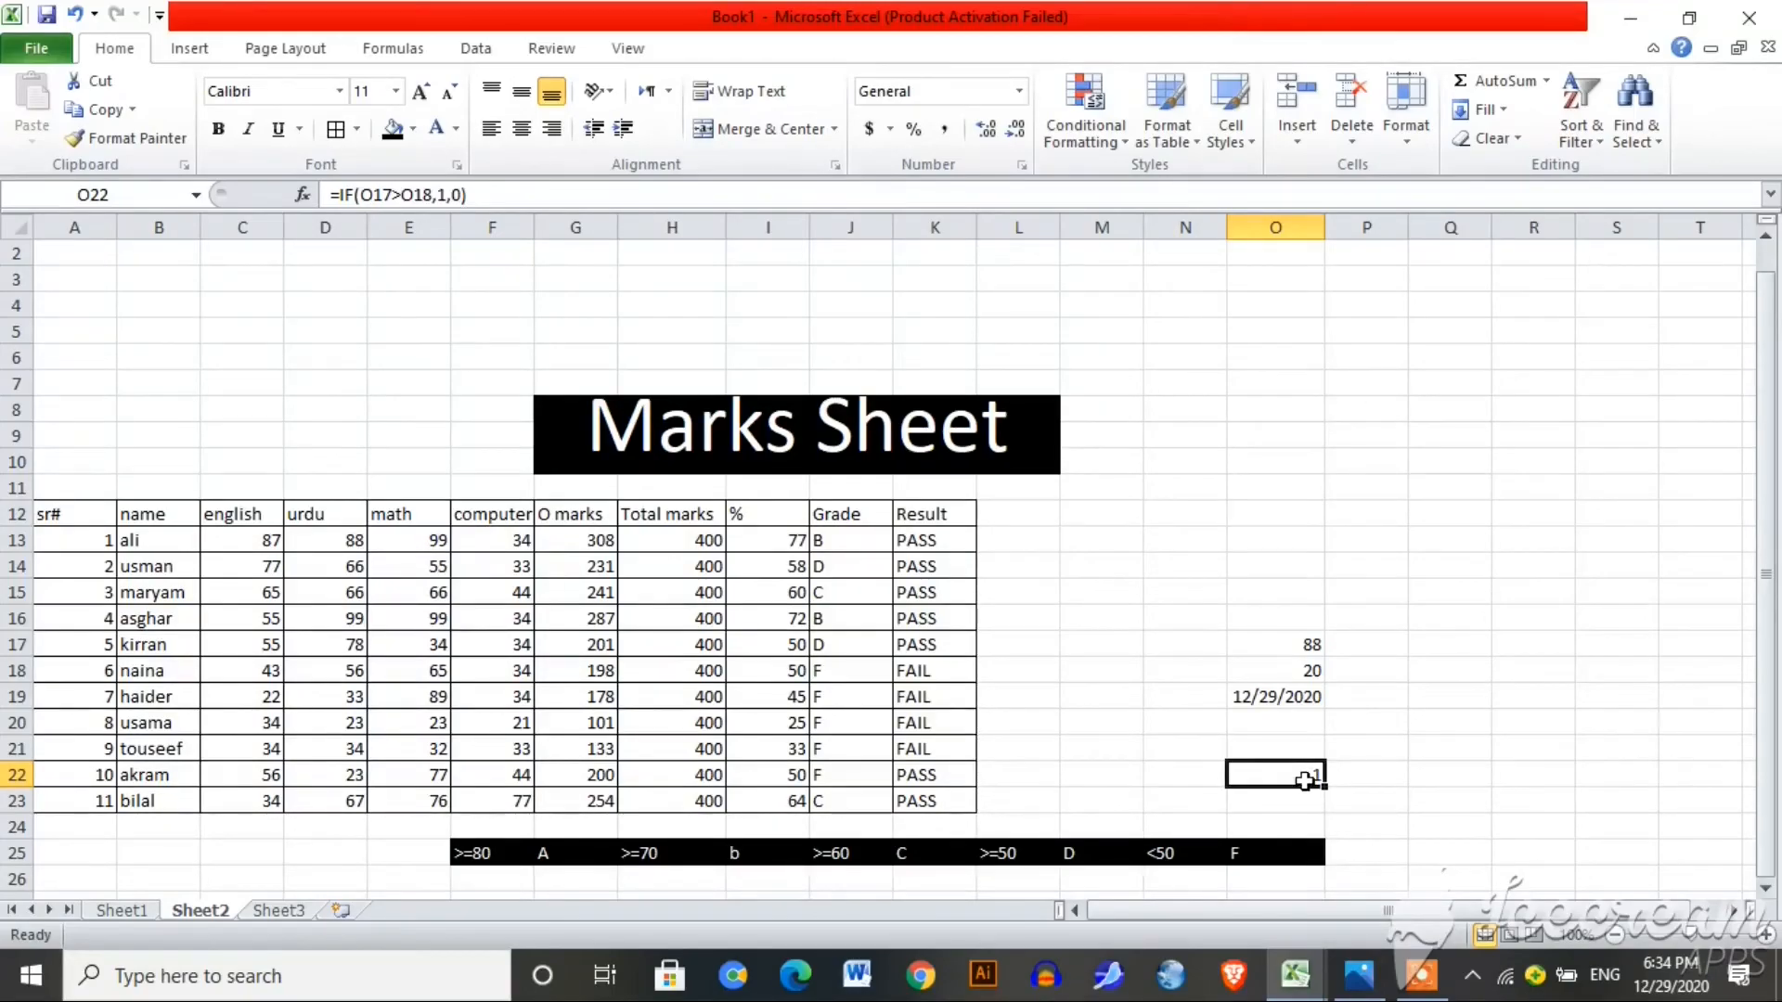
Step: Review O22's formula and keep it unchanged as =IF(O17>O18,1,0)
double_click(1307, 782)
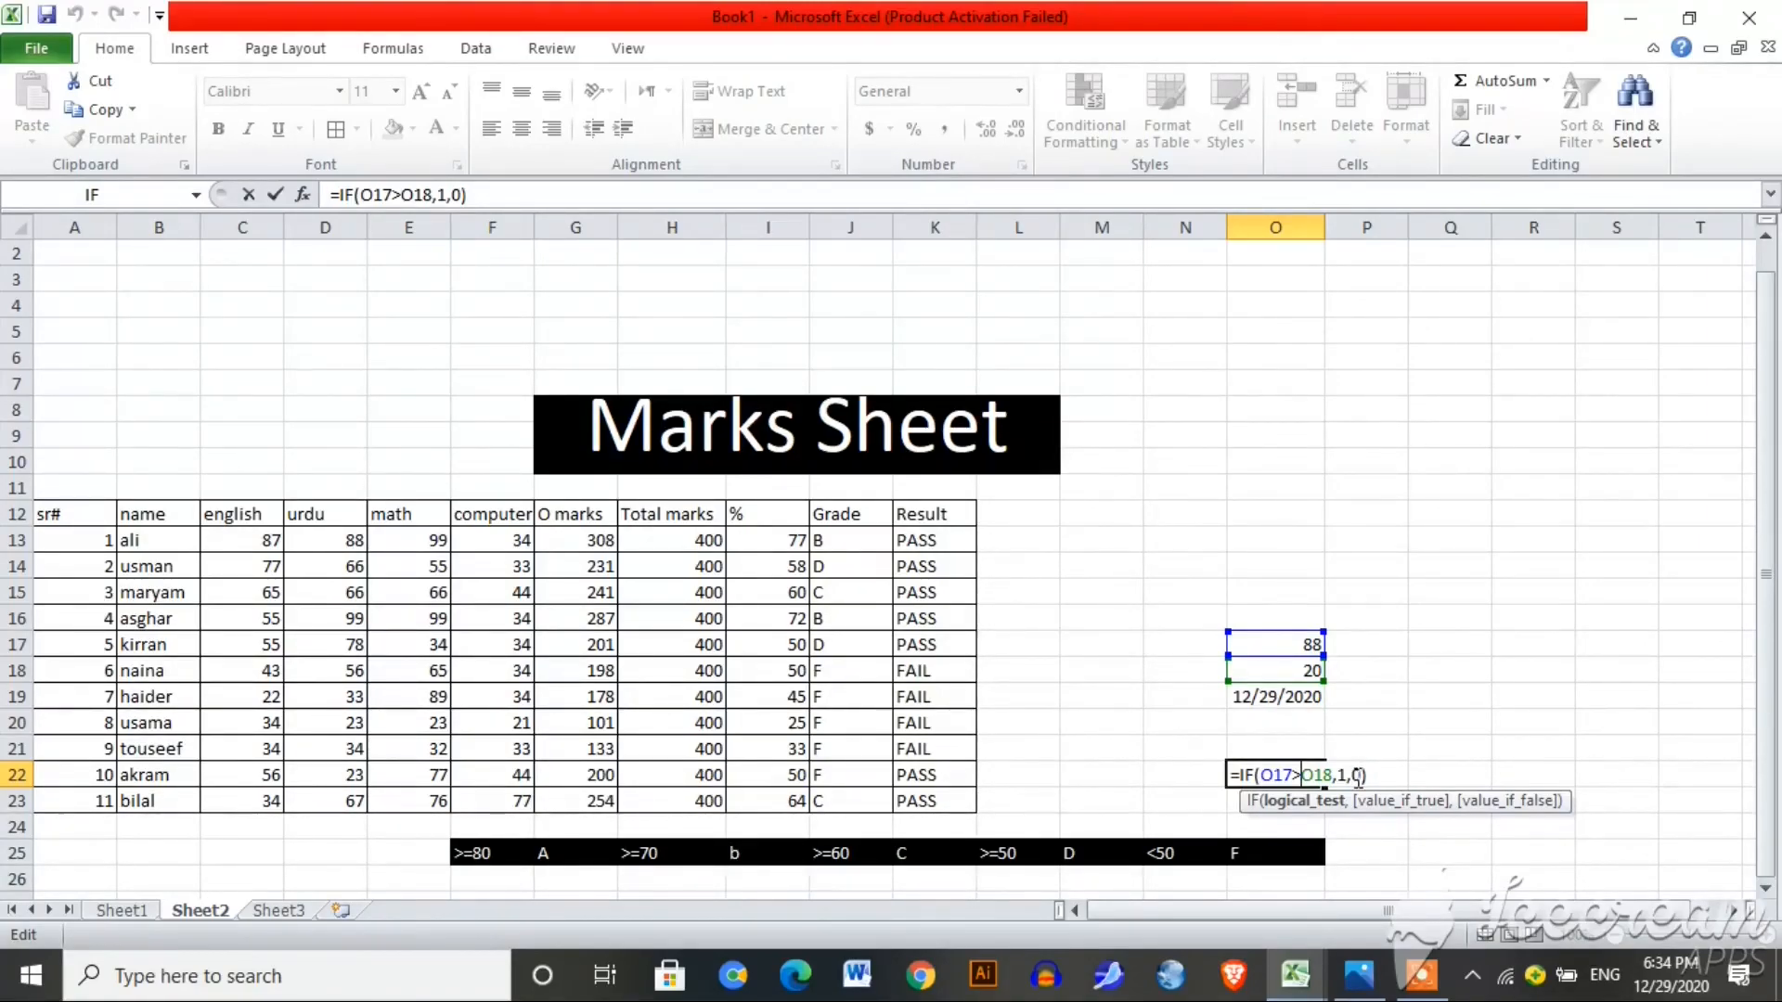
click(1347, 692)
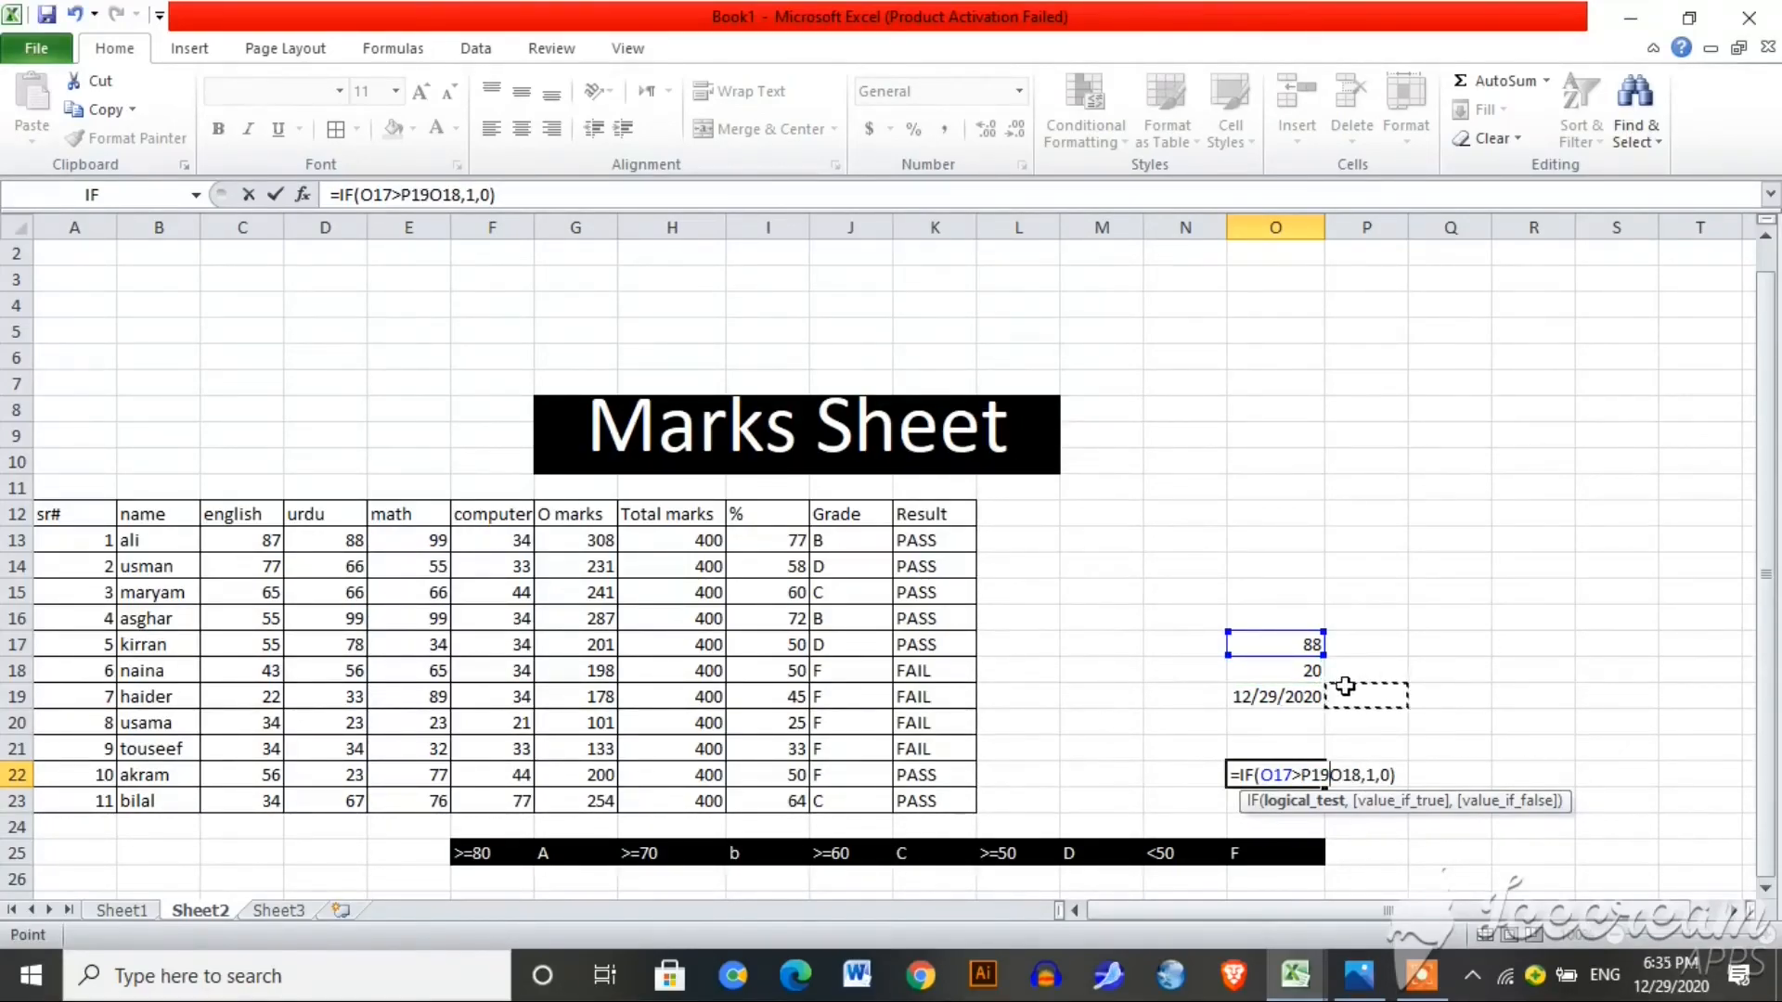
key(BackSpace)
key(BackSpace)
key(BackSpace)
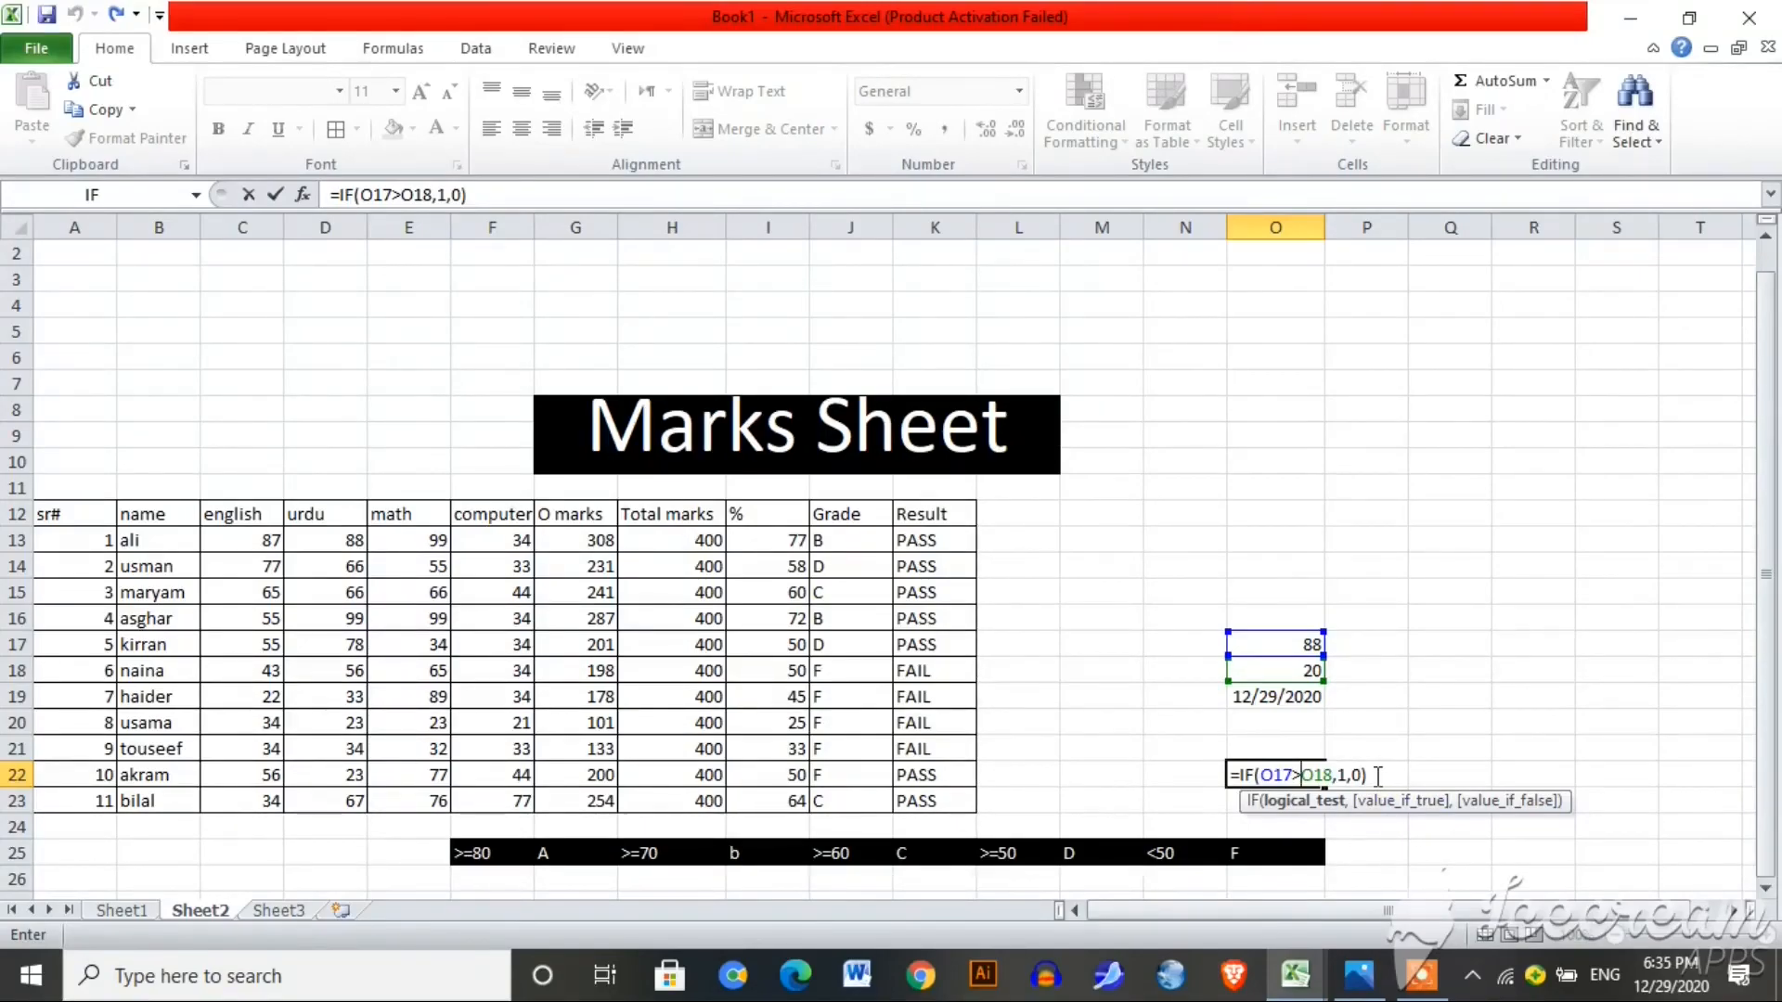
key(Return)
Step: Set O17 to 12 so O22 returns 0 and O19 shows 1/28/2021
click(1303, 642)
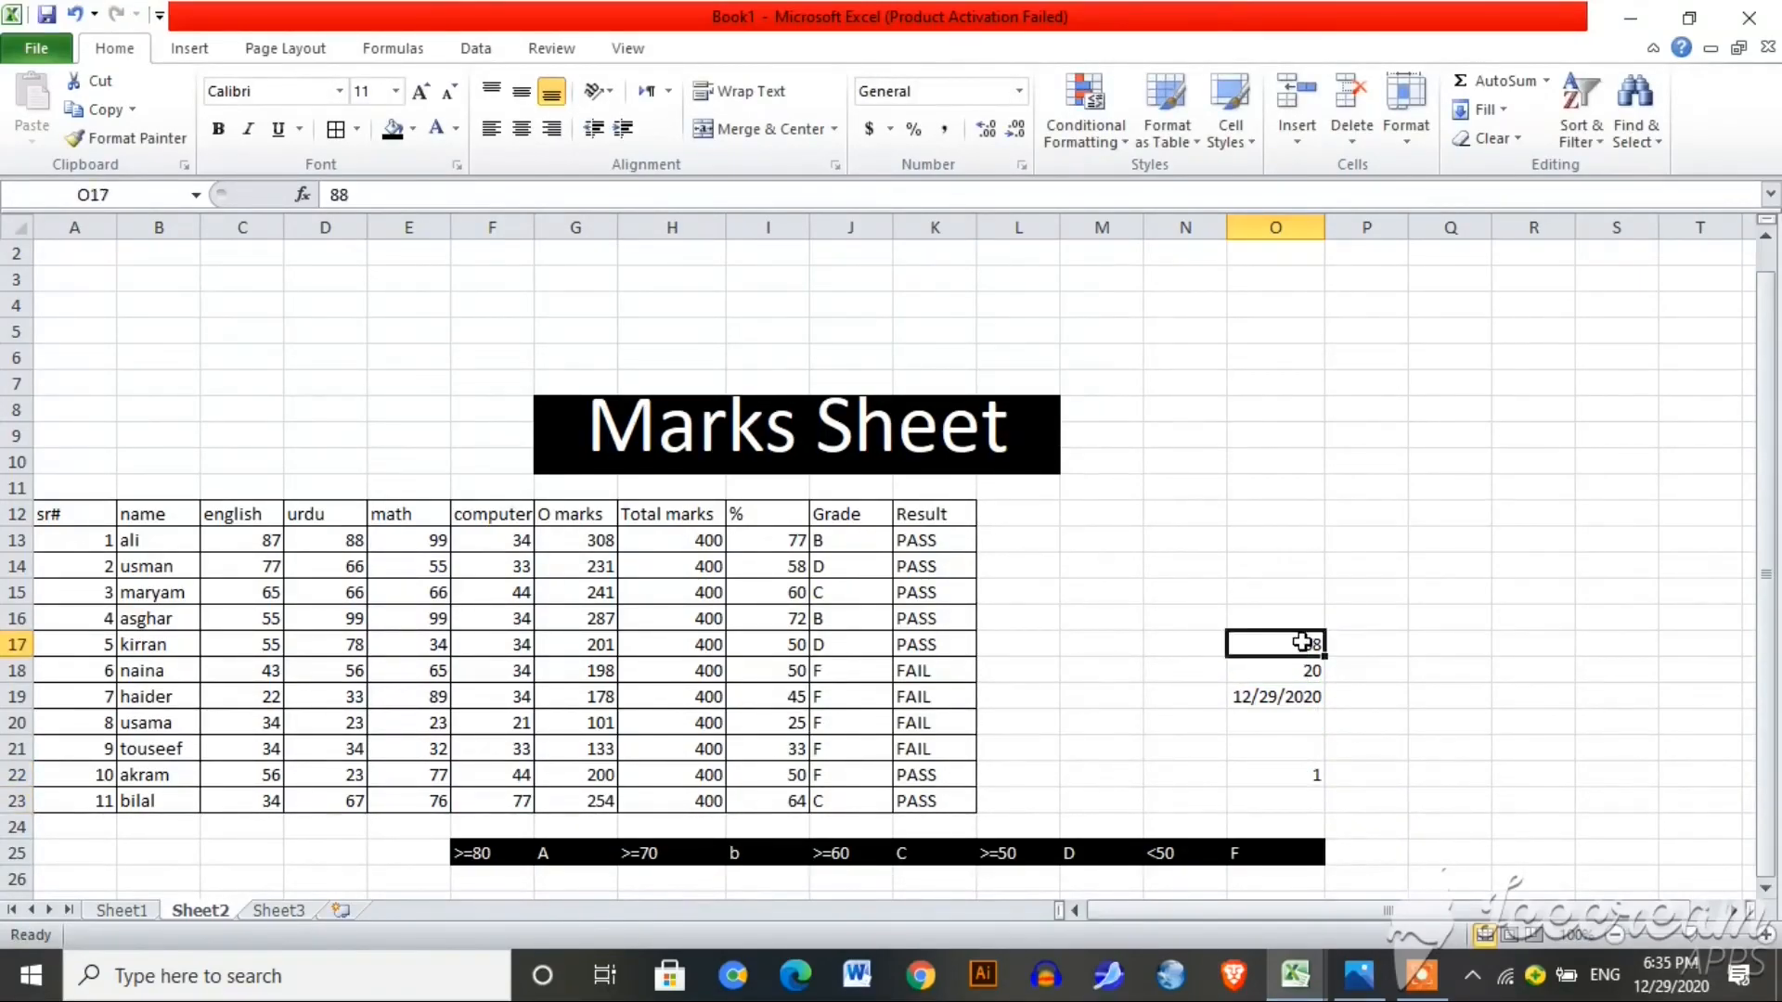
key(BackSpace)
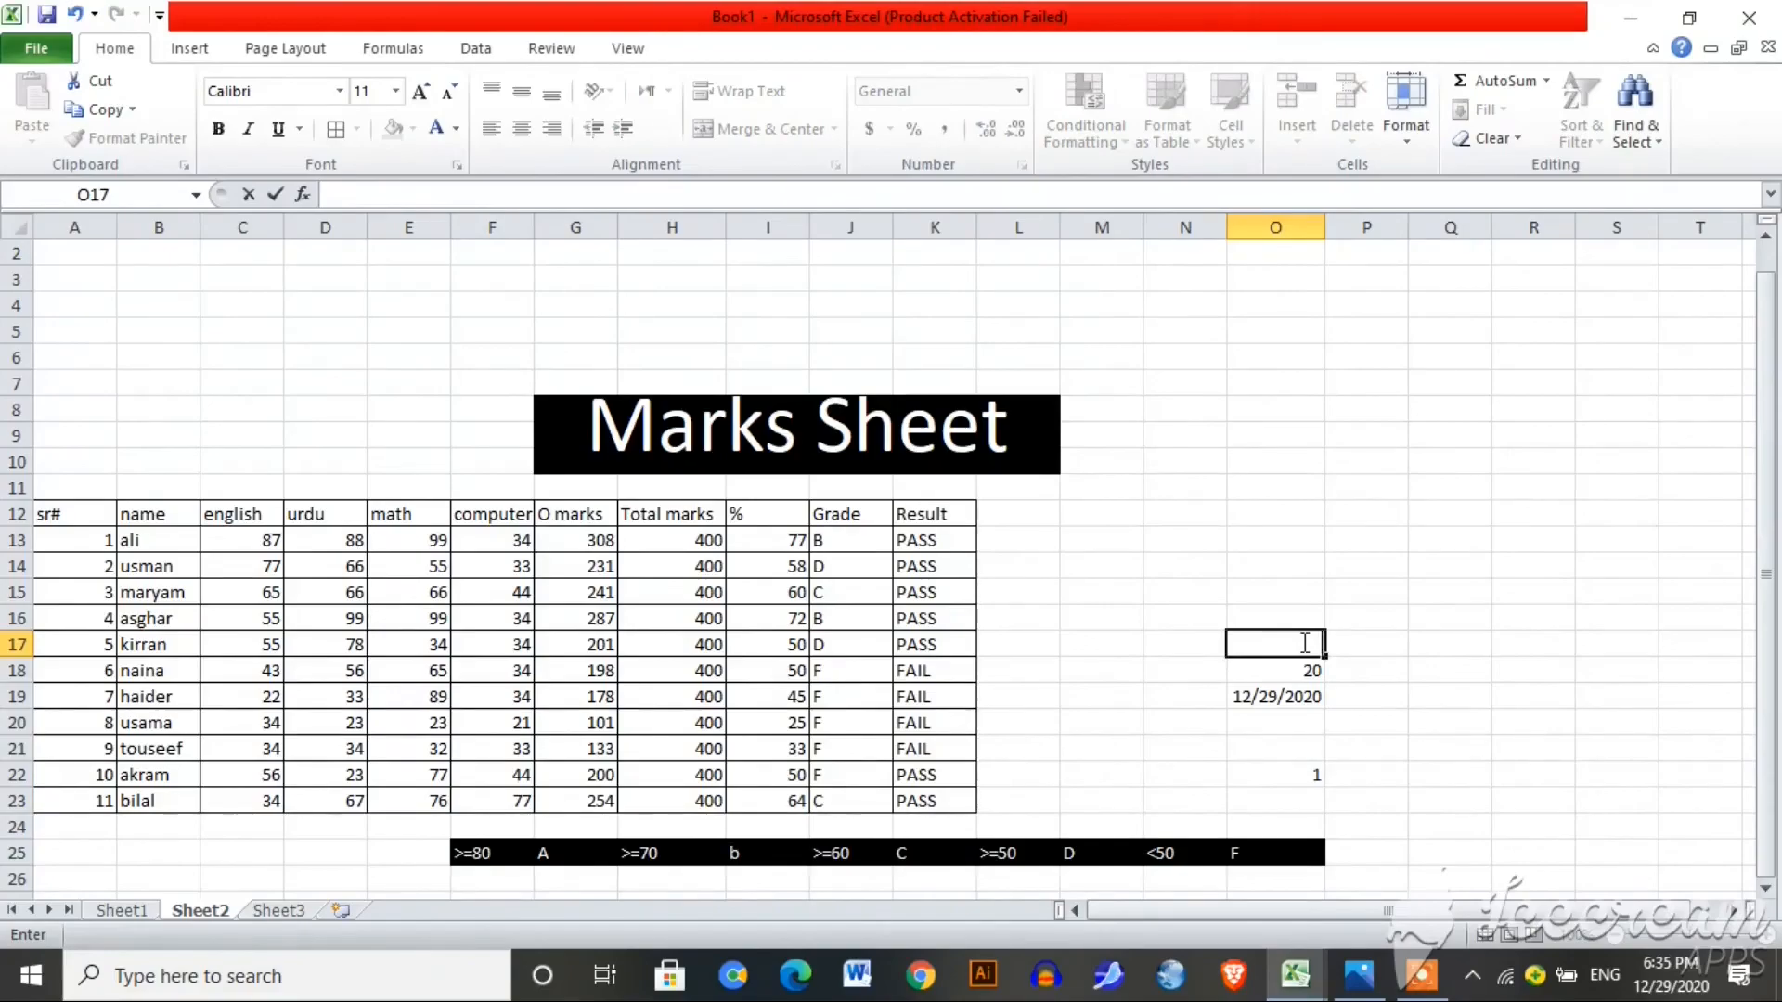
text(12)
key(Return)
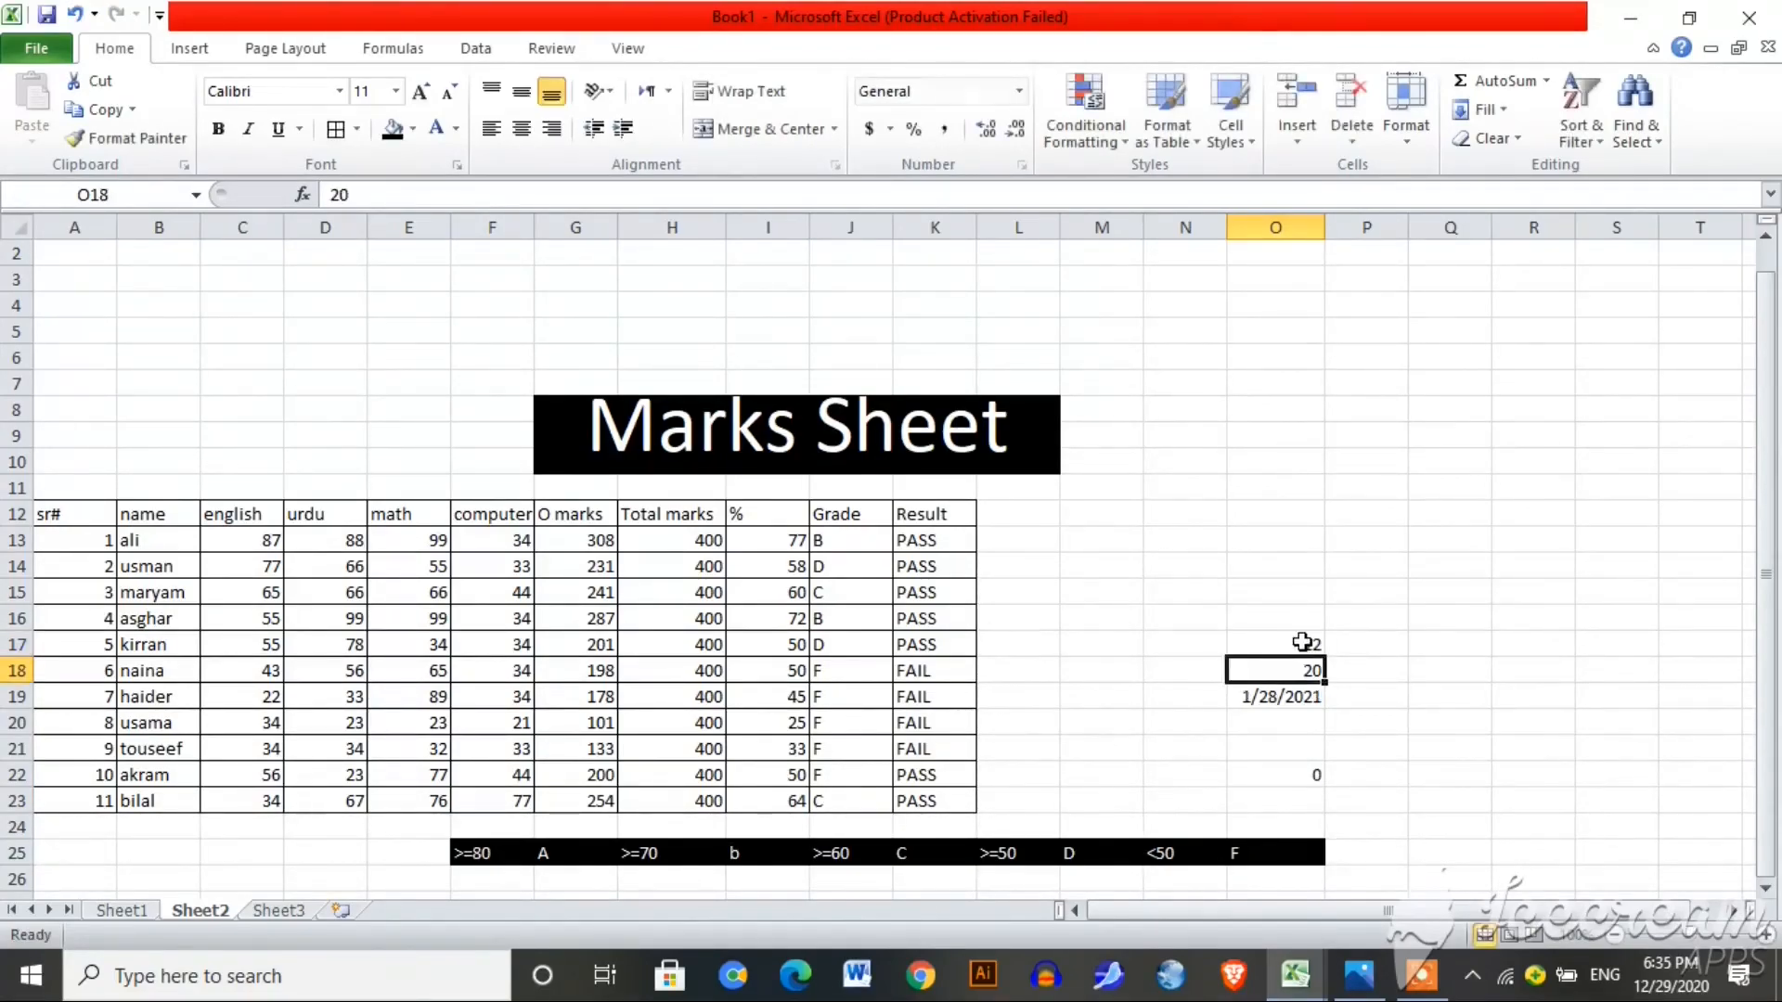
click(1293, 776)
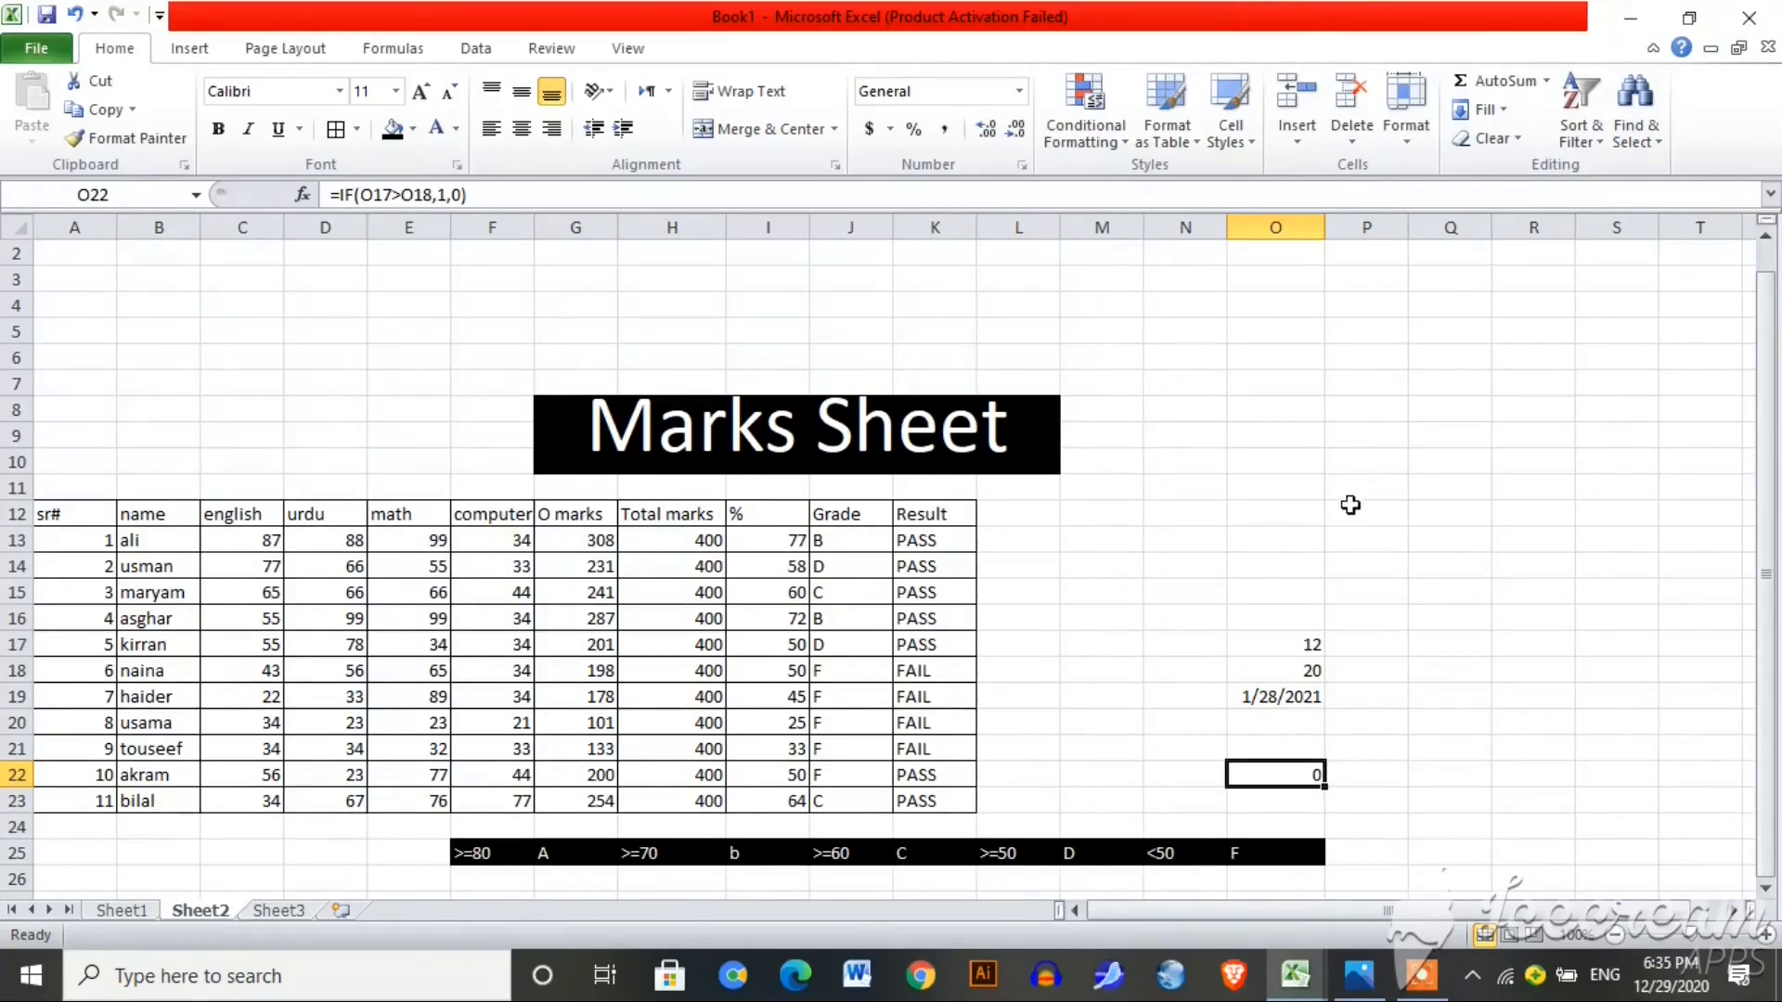
drag(1345, 493, 1534, 515)
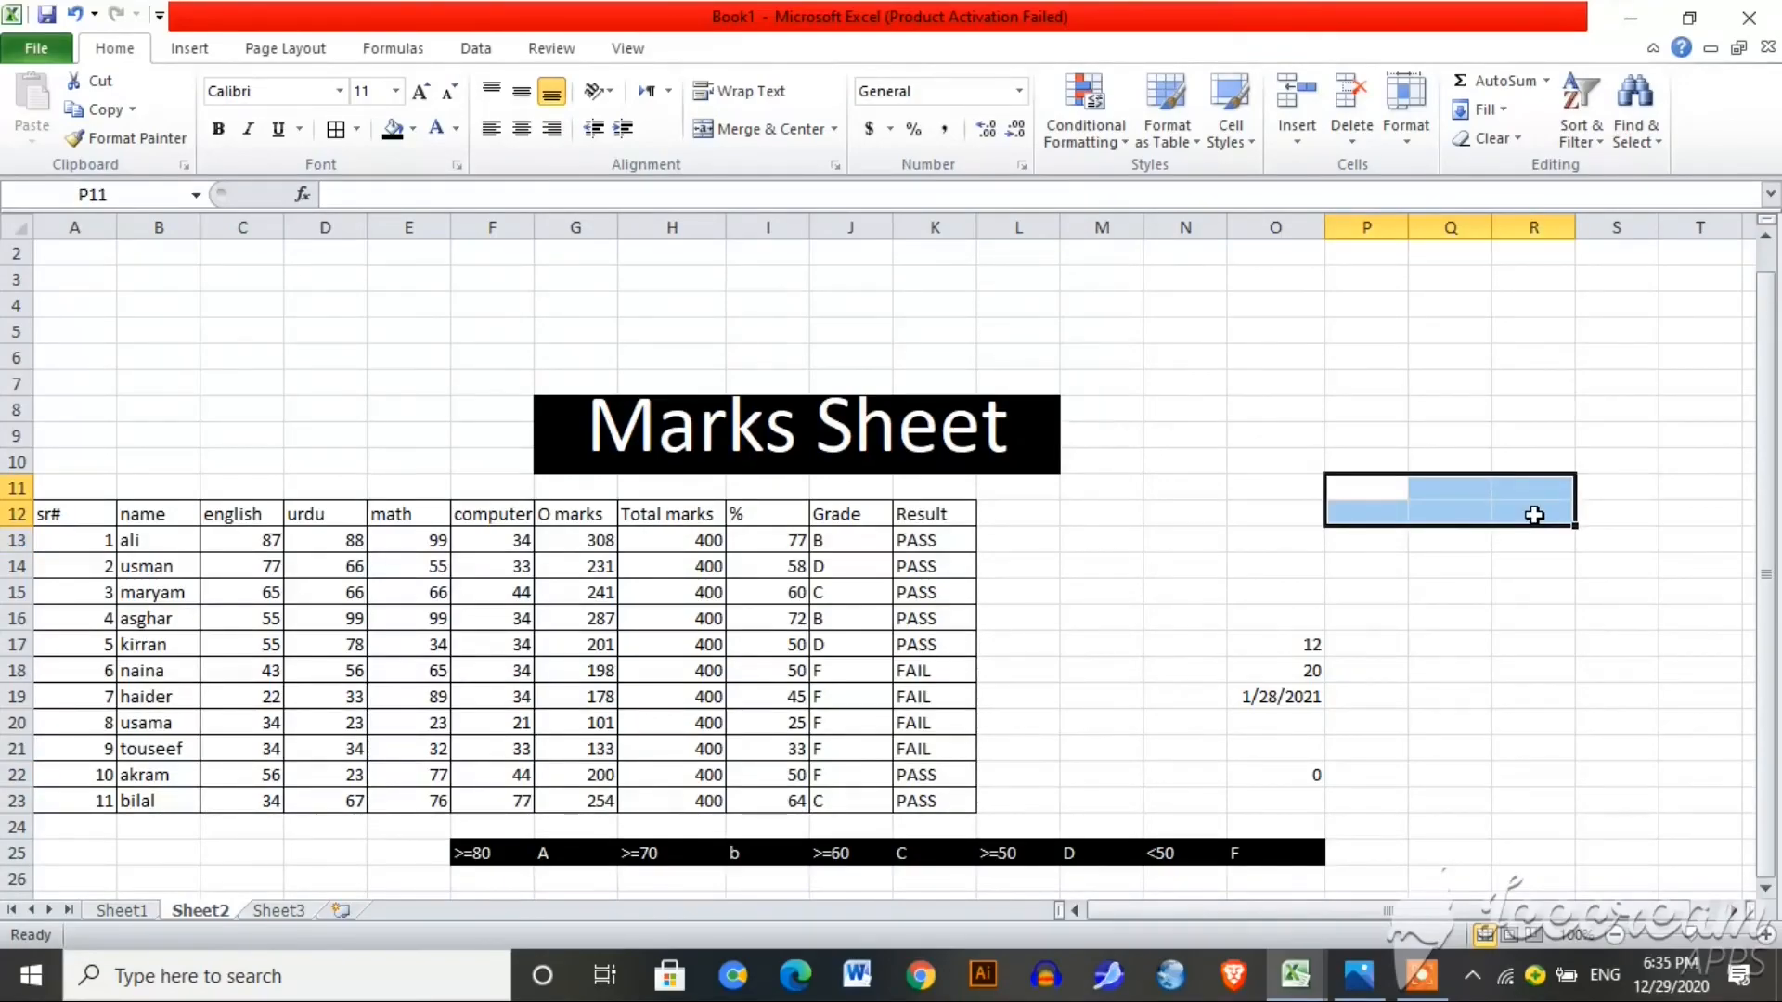